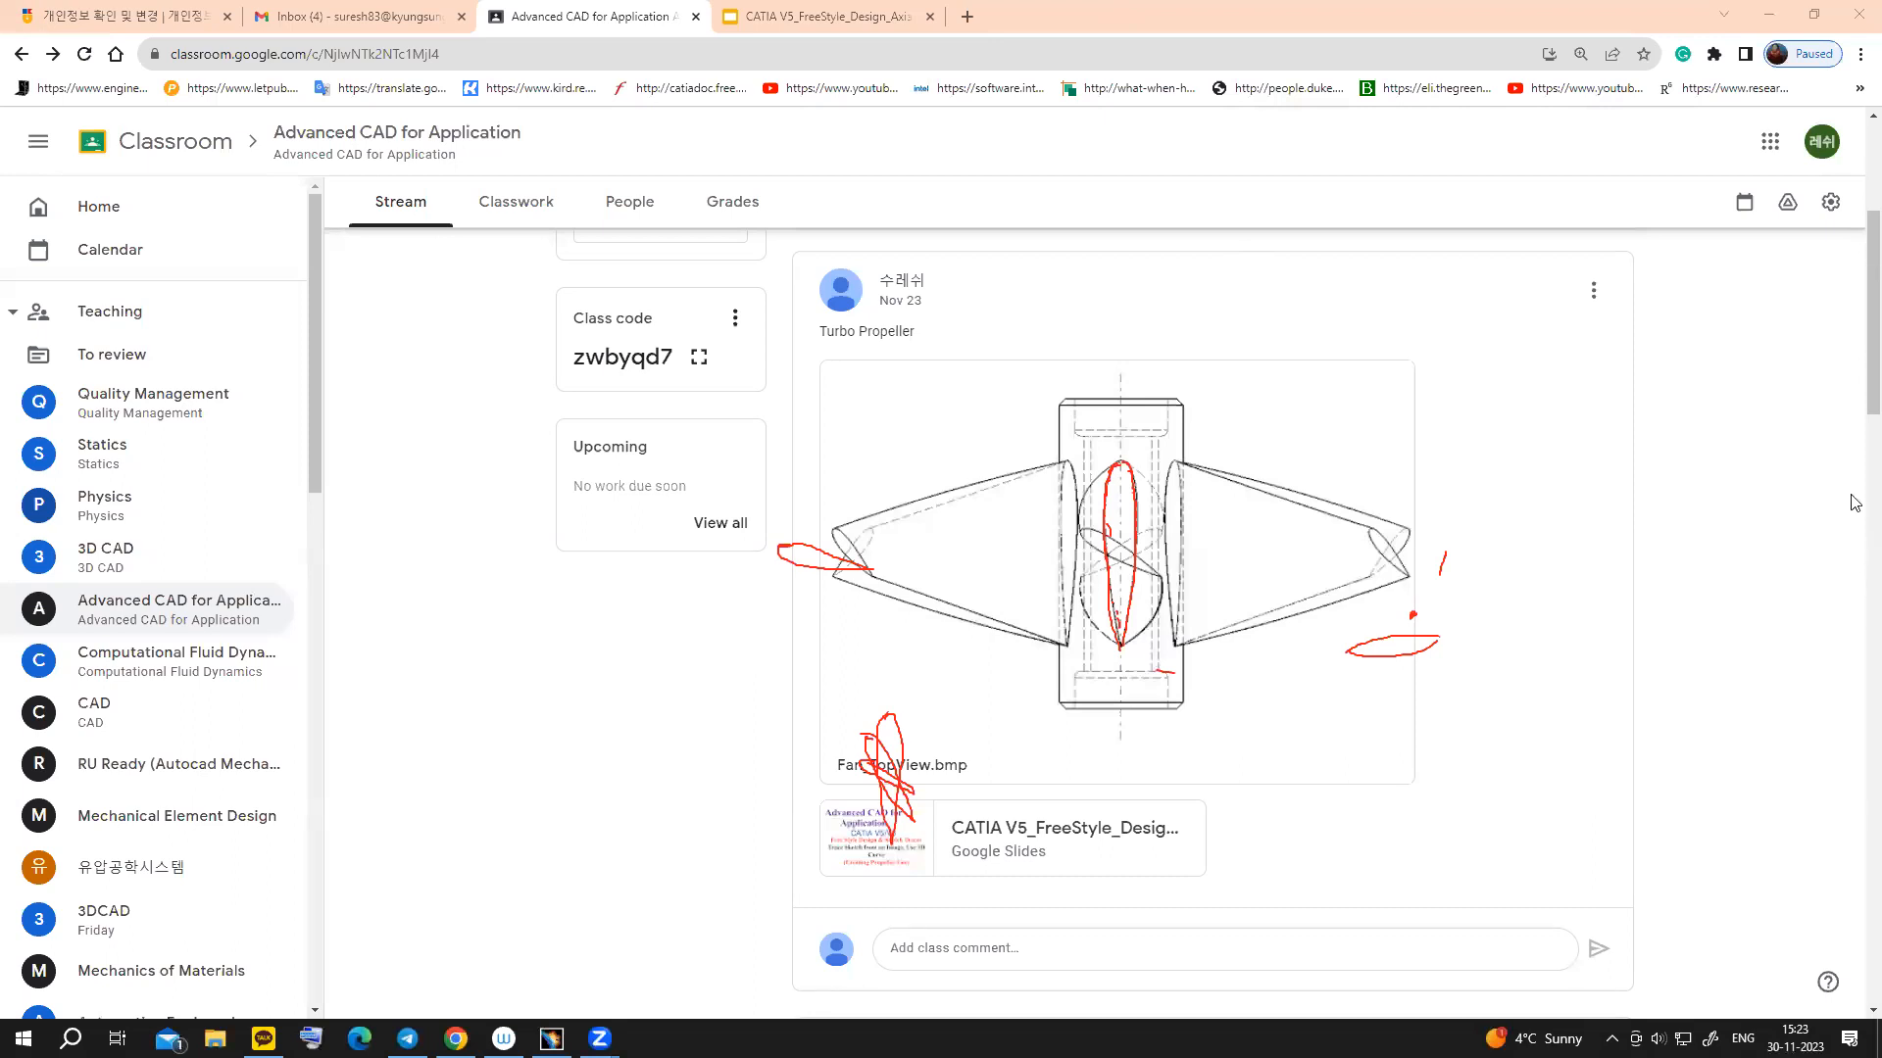
click(1846, 559)
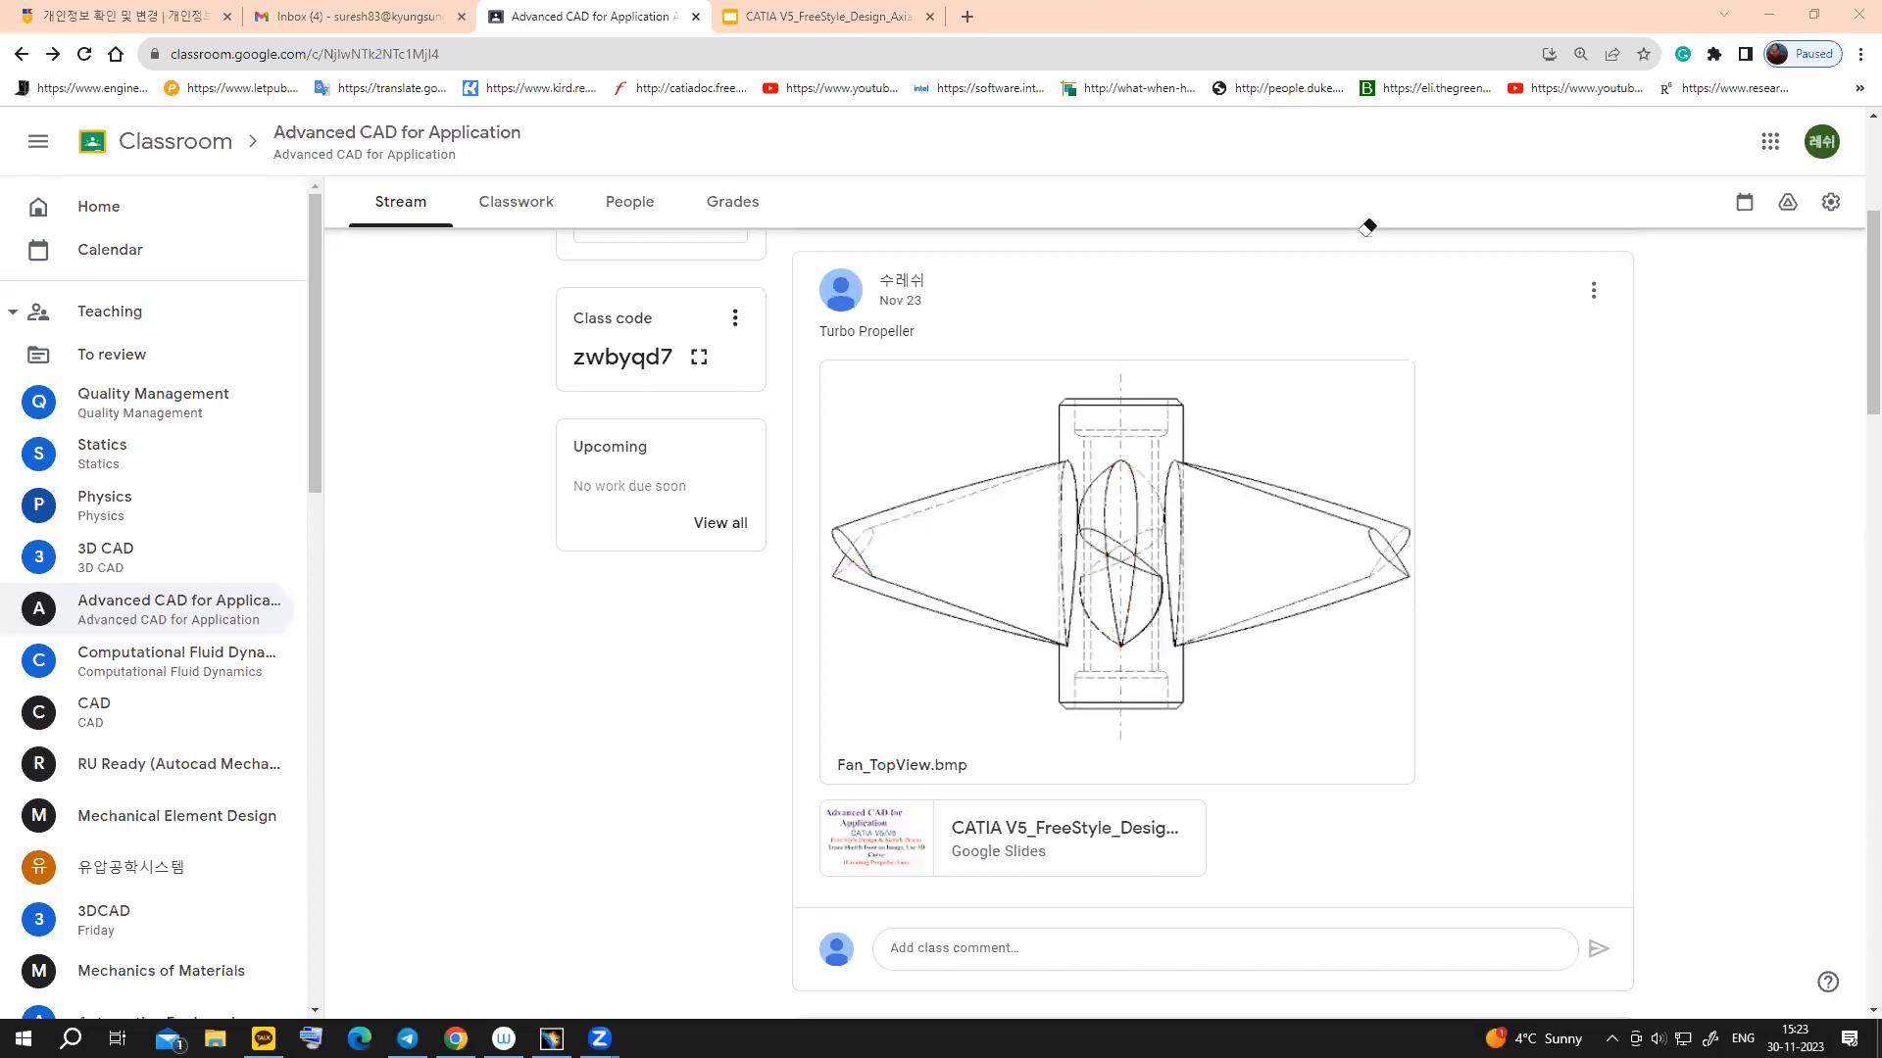
click(1741, 232)
click(552, 1038)
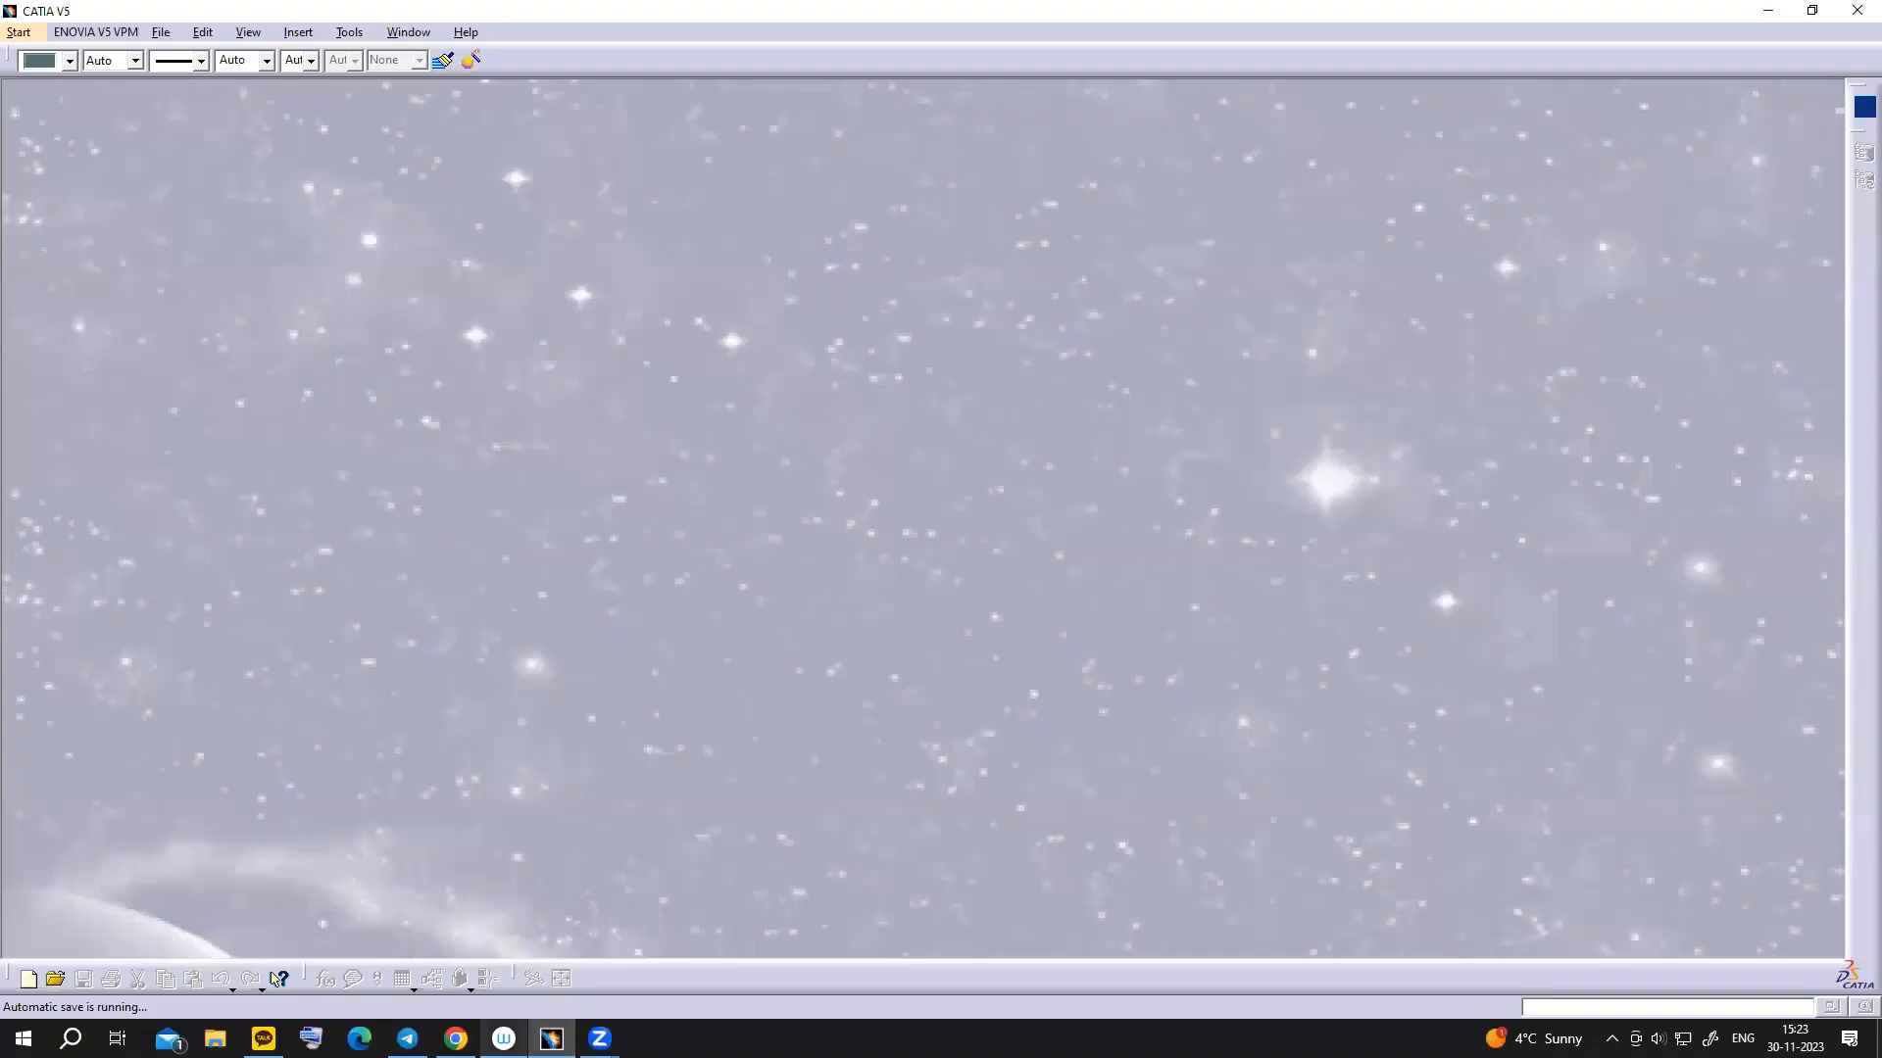
click(552, 1037)
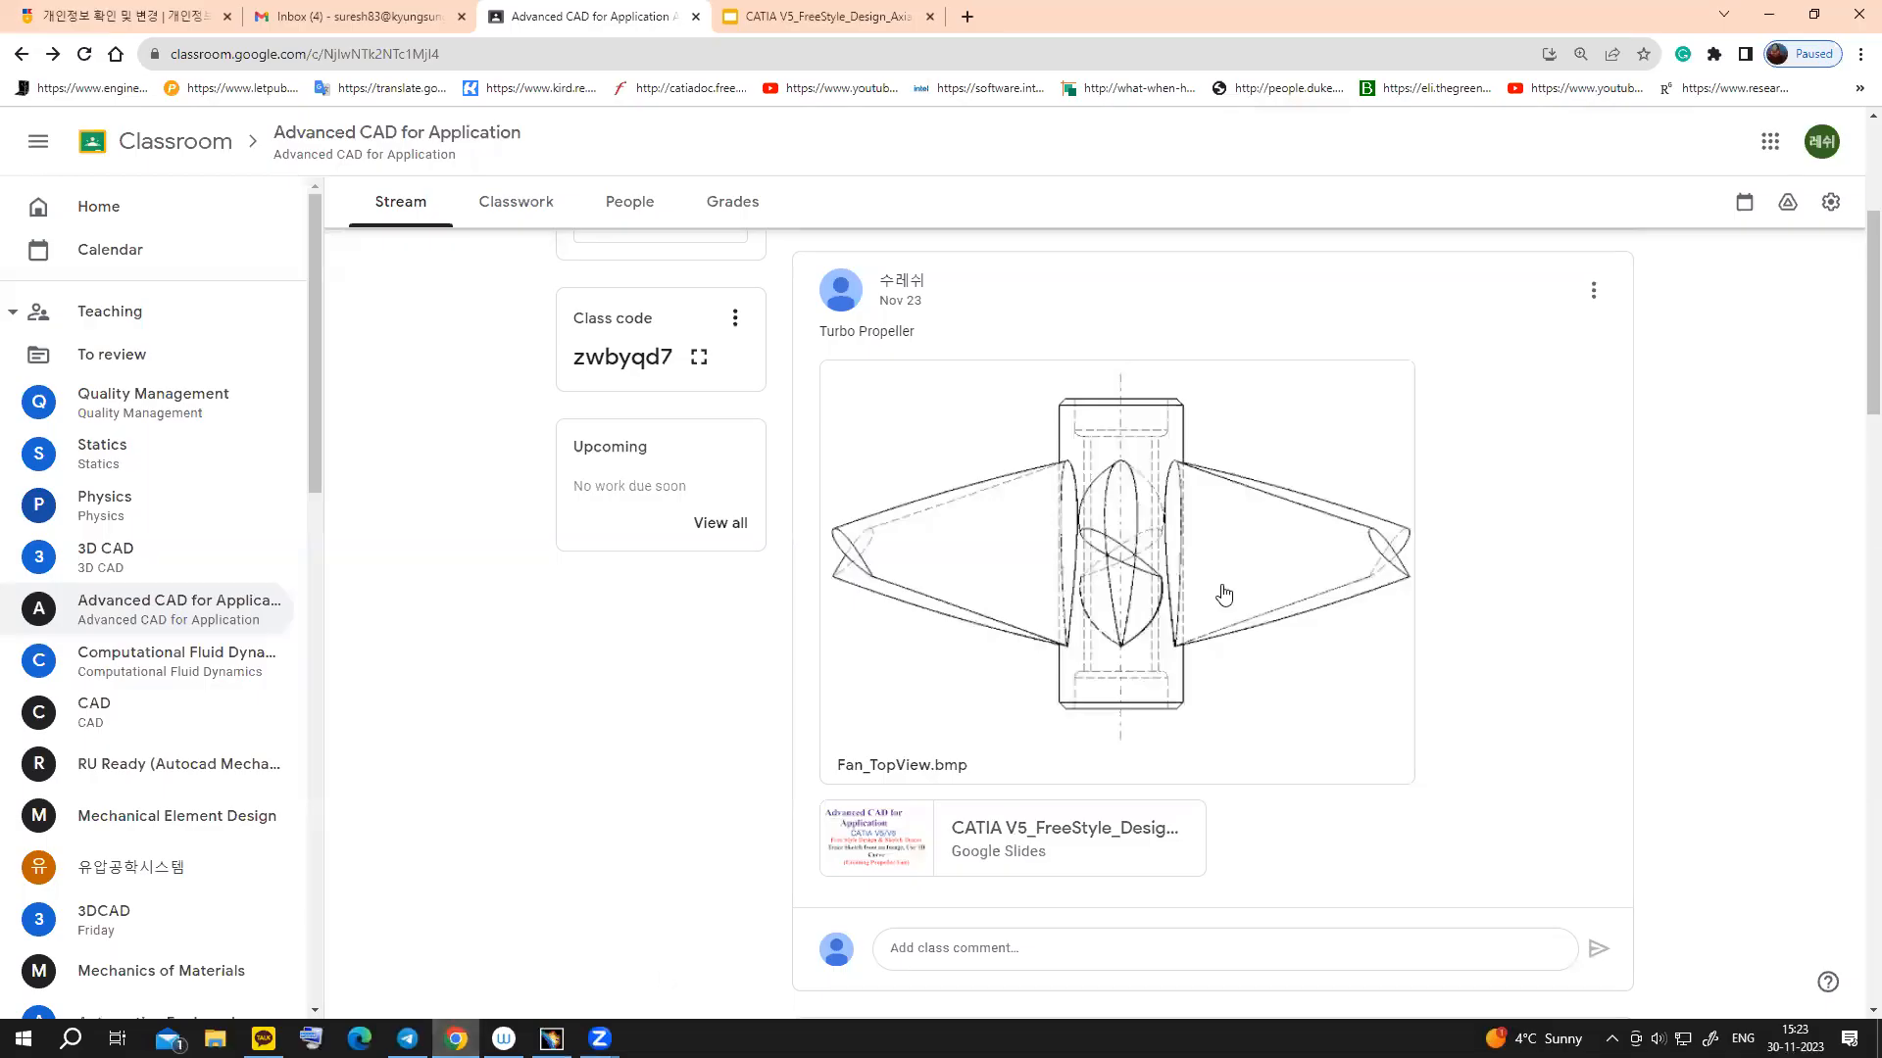
click(1594, 290)
click(1342, 492)
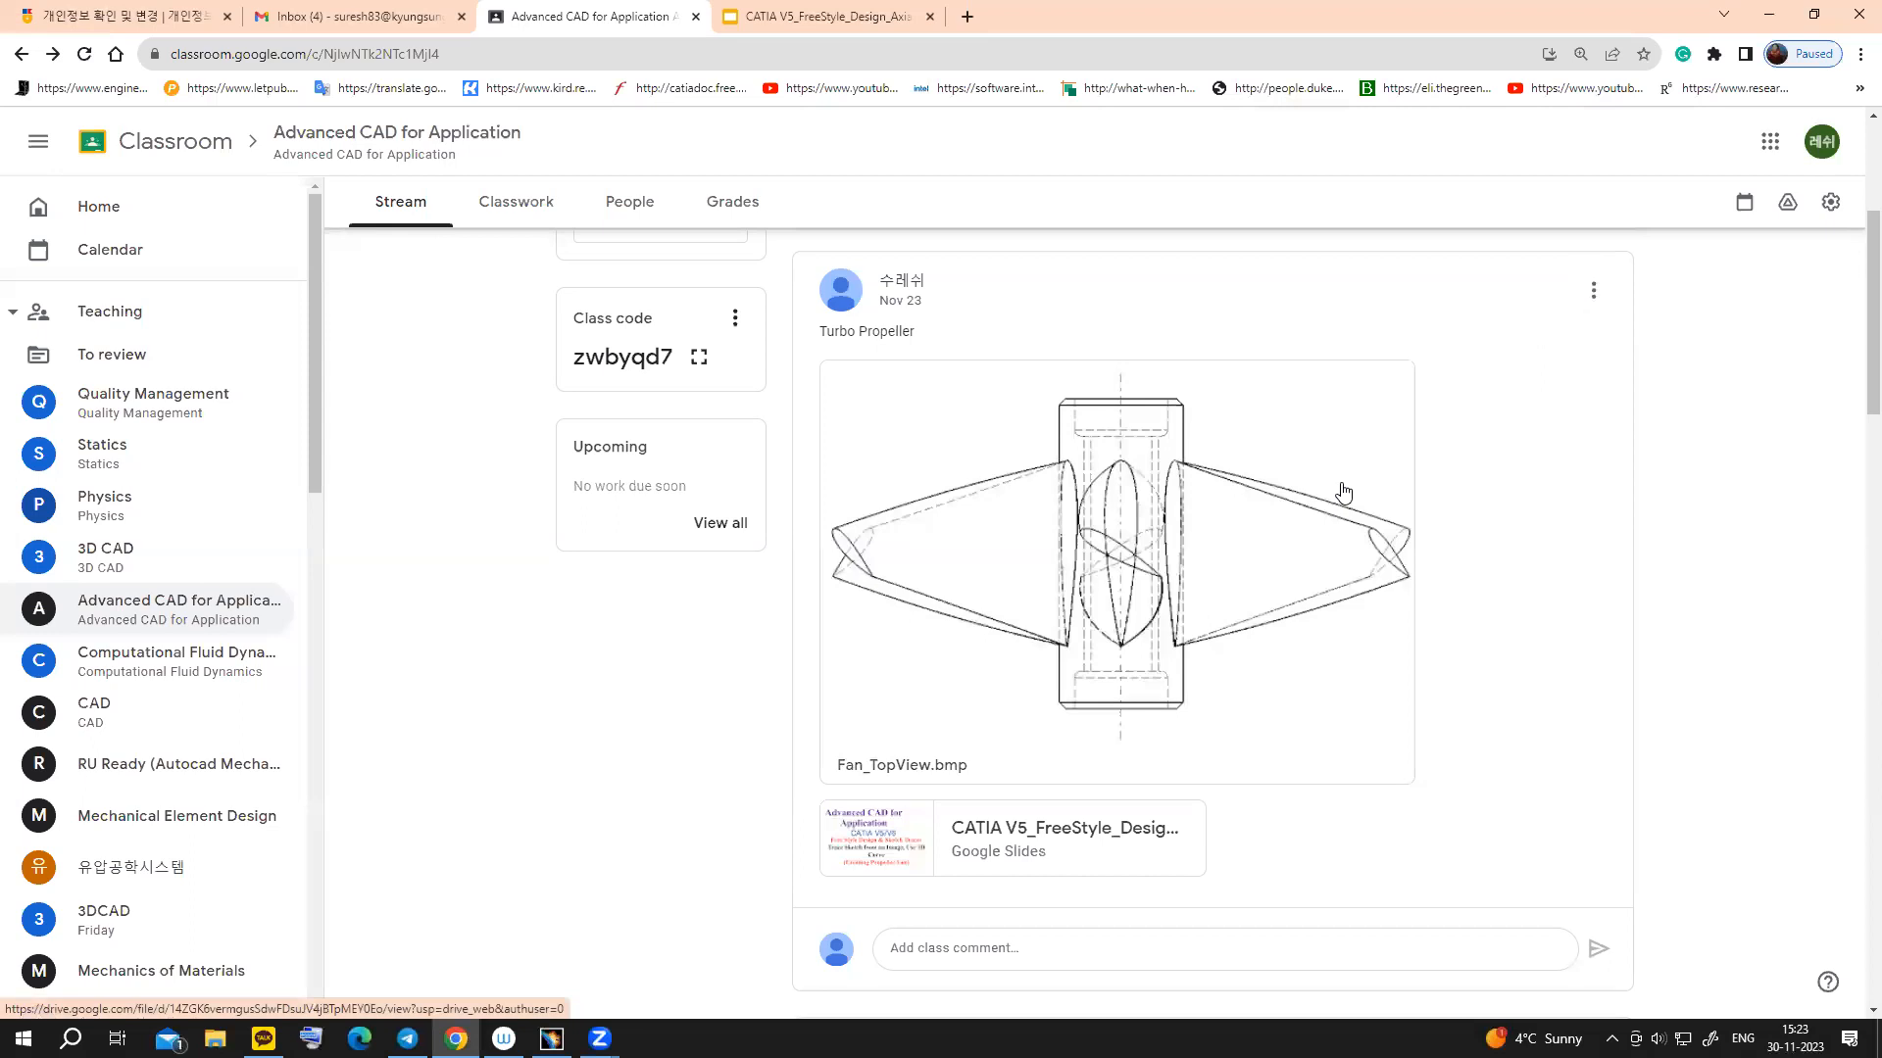
- Open the Fan_TopView.bmp attachment of the Turbo Propeller post in a new browser tab and download the image
right_click(1199, 491)
click(1274, 503)
click(1034, 19)
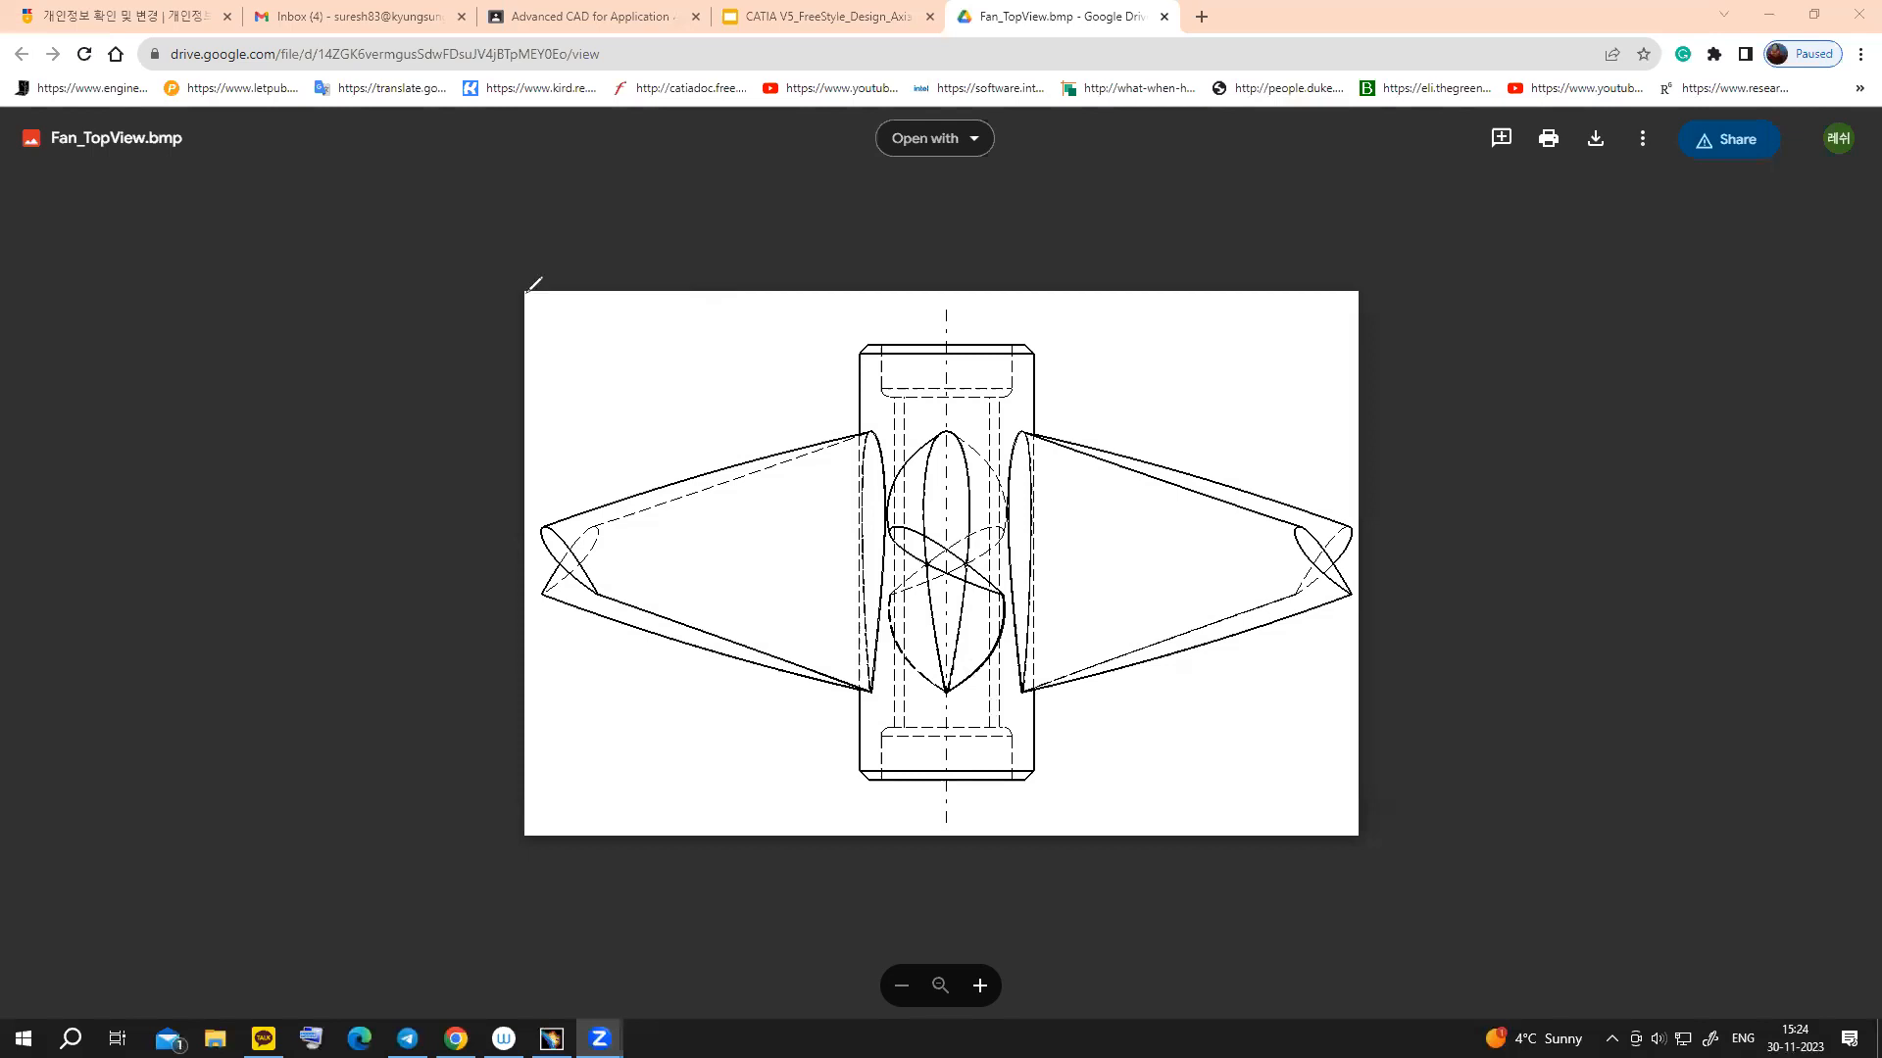
mouse_move(616, 359)
mouse_down()
mouse_move(613, 336)
mouse_move(655, 338)
mouse_move(609, 370)
mouse_move(649, 314)
mouse_move(601, 323)
mouse_up()
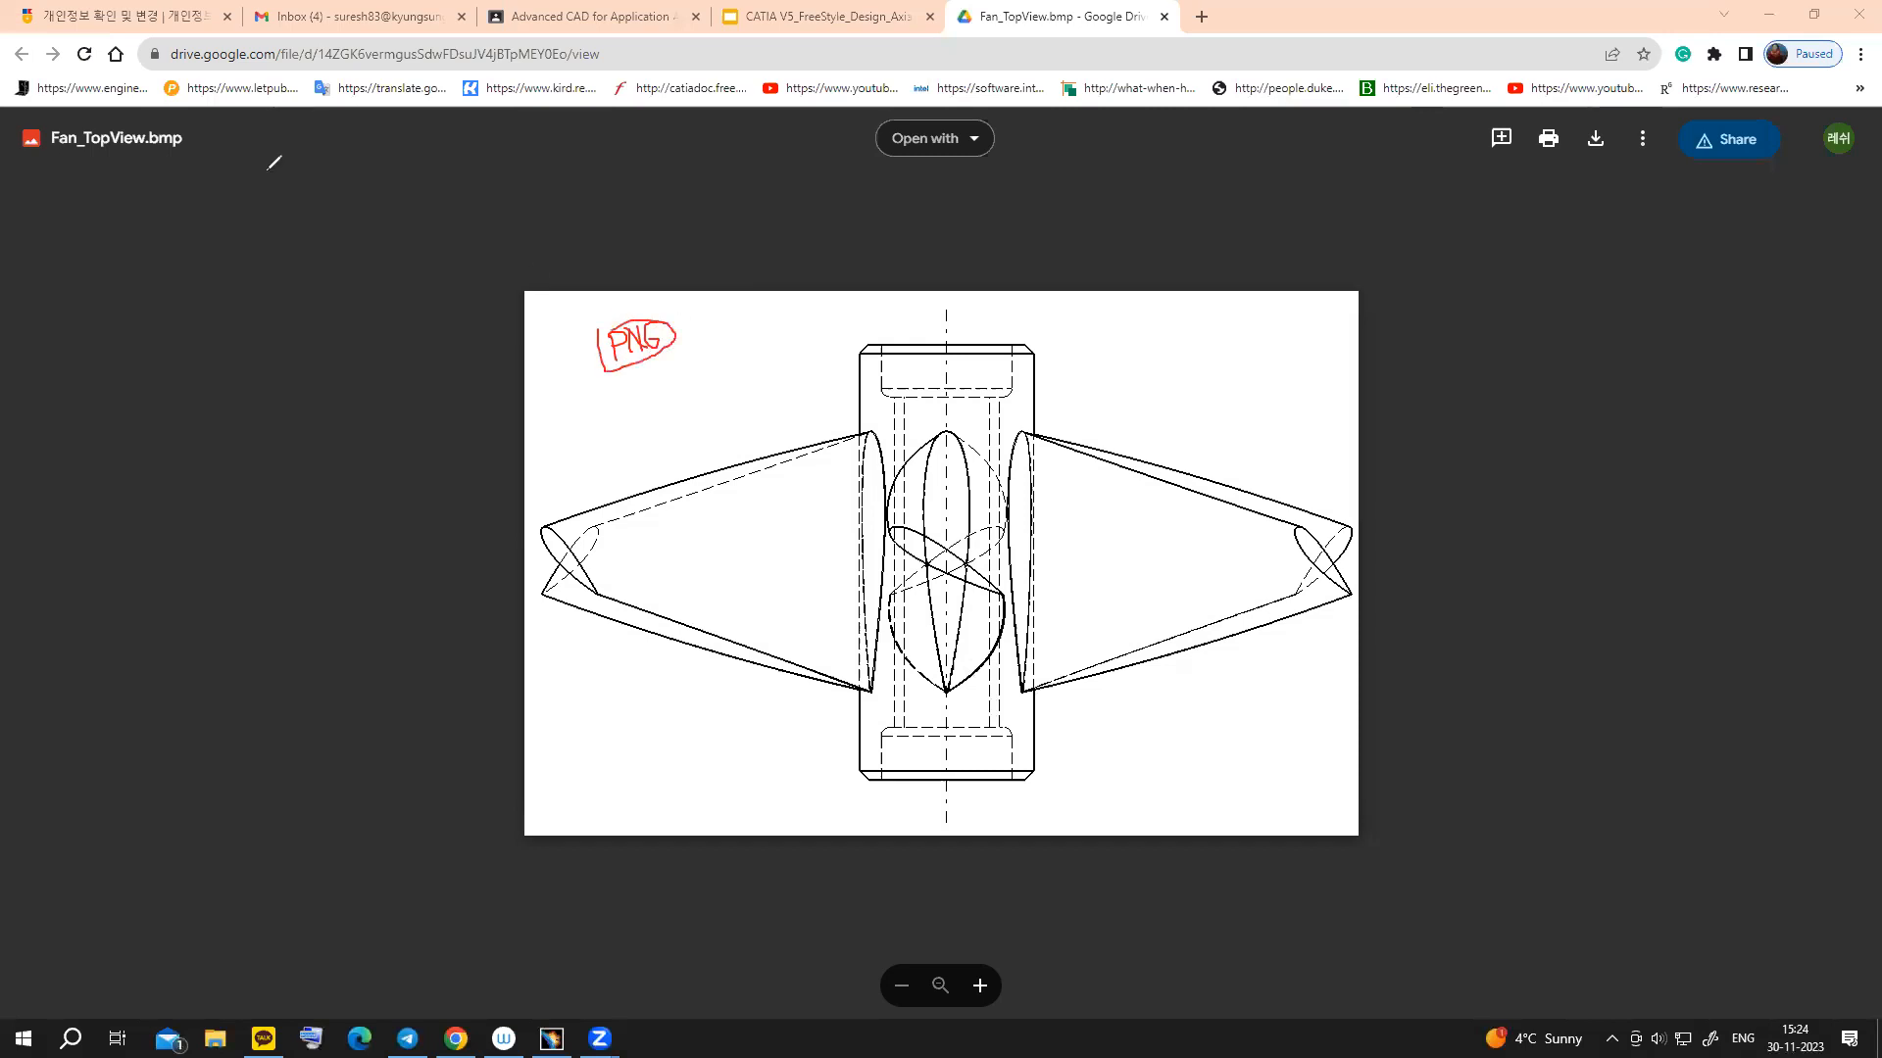
drag(157, 152, 155, 163)
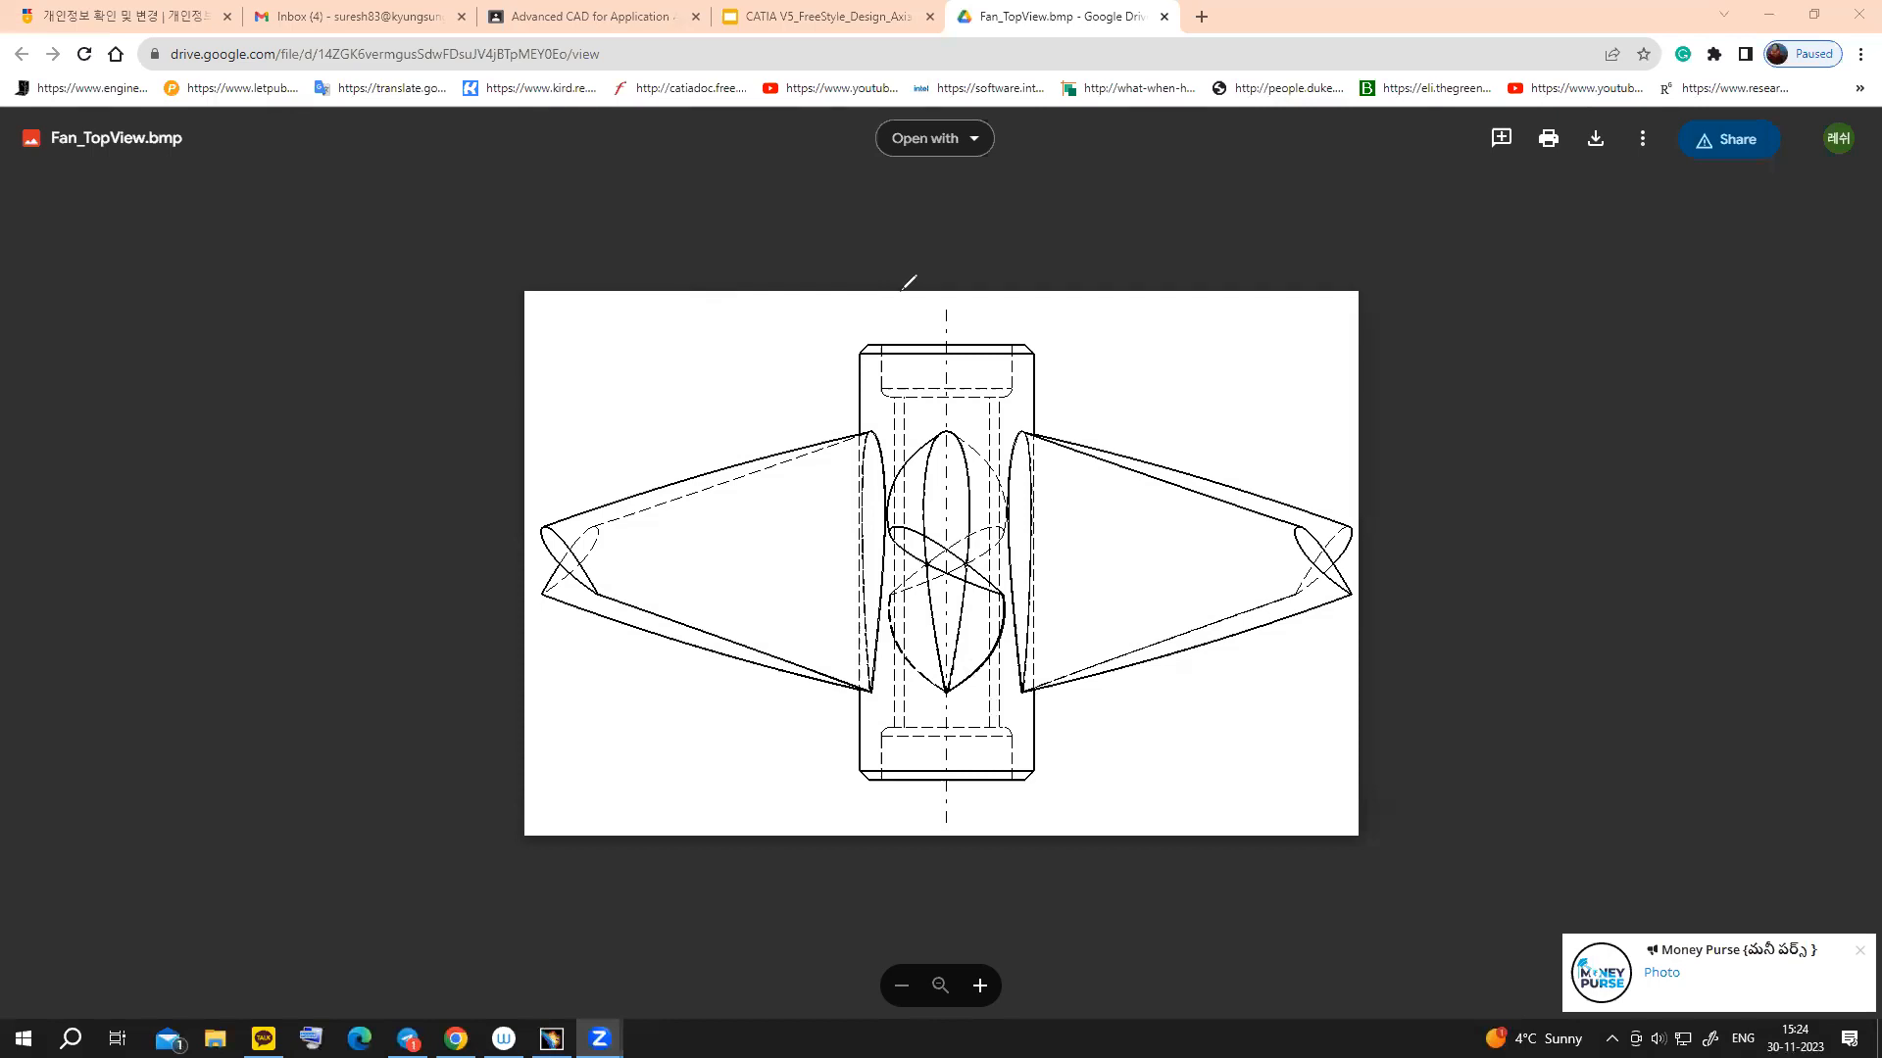
click(1598, 147)
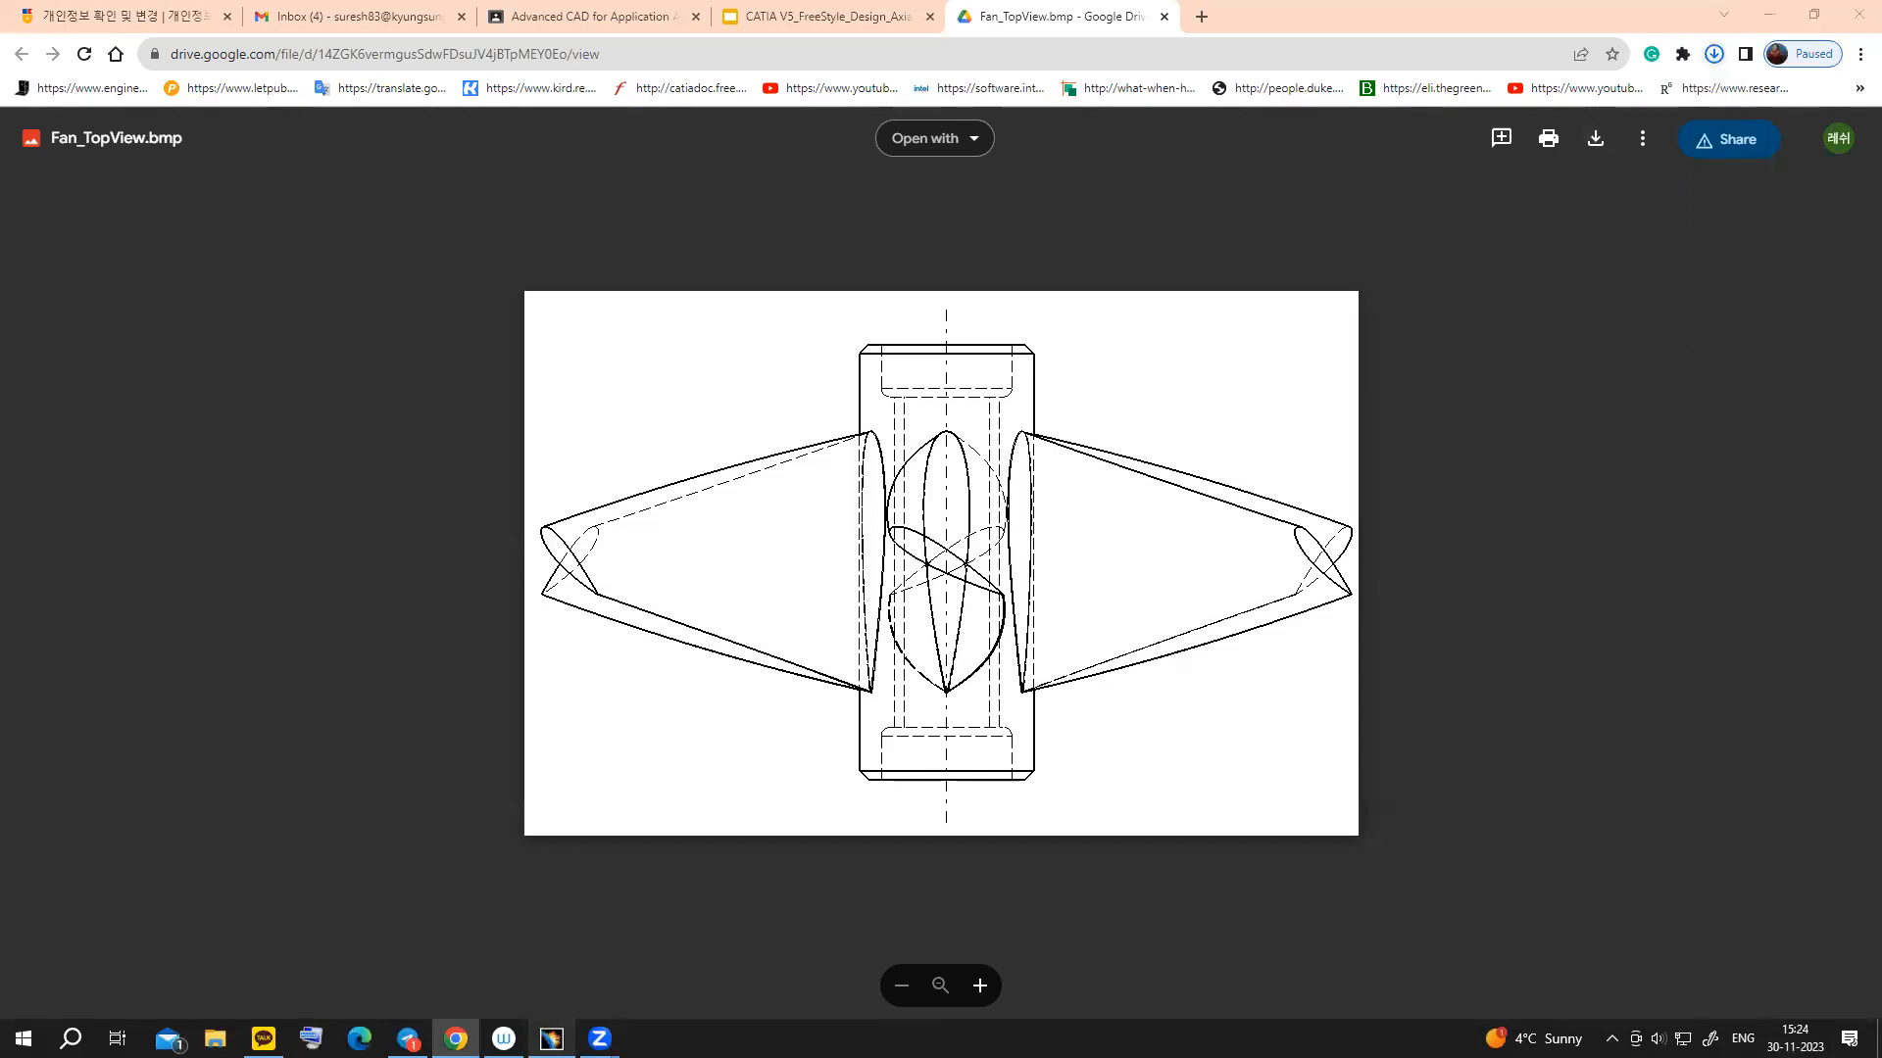
- Switch to CATIA V5 and start the Sketch Tracer workbench from the Shape group
click(551, 1037)
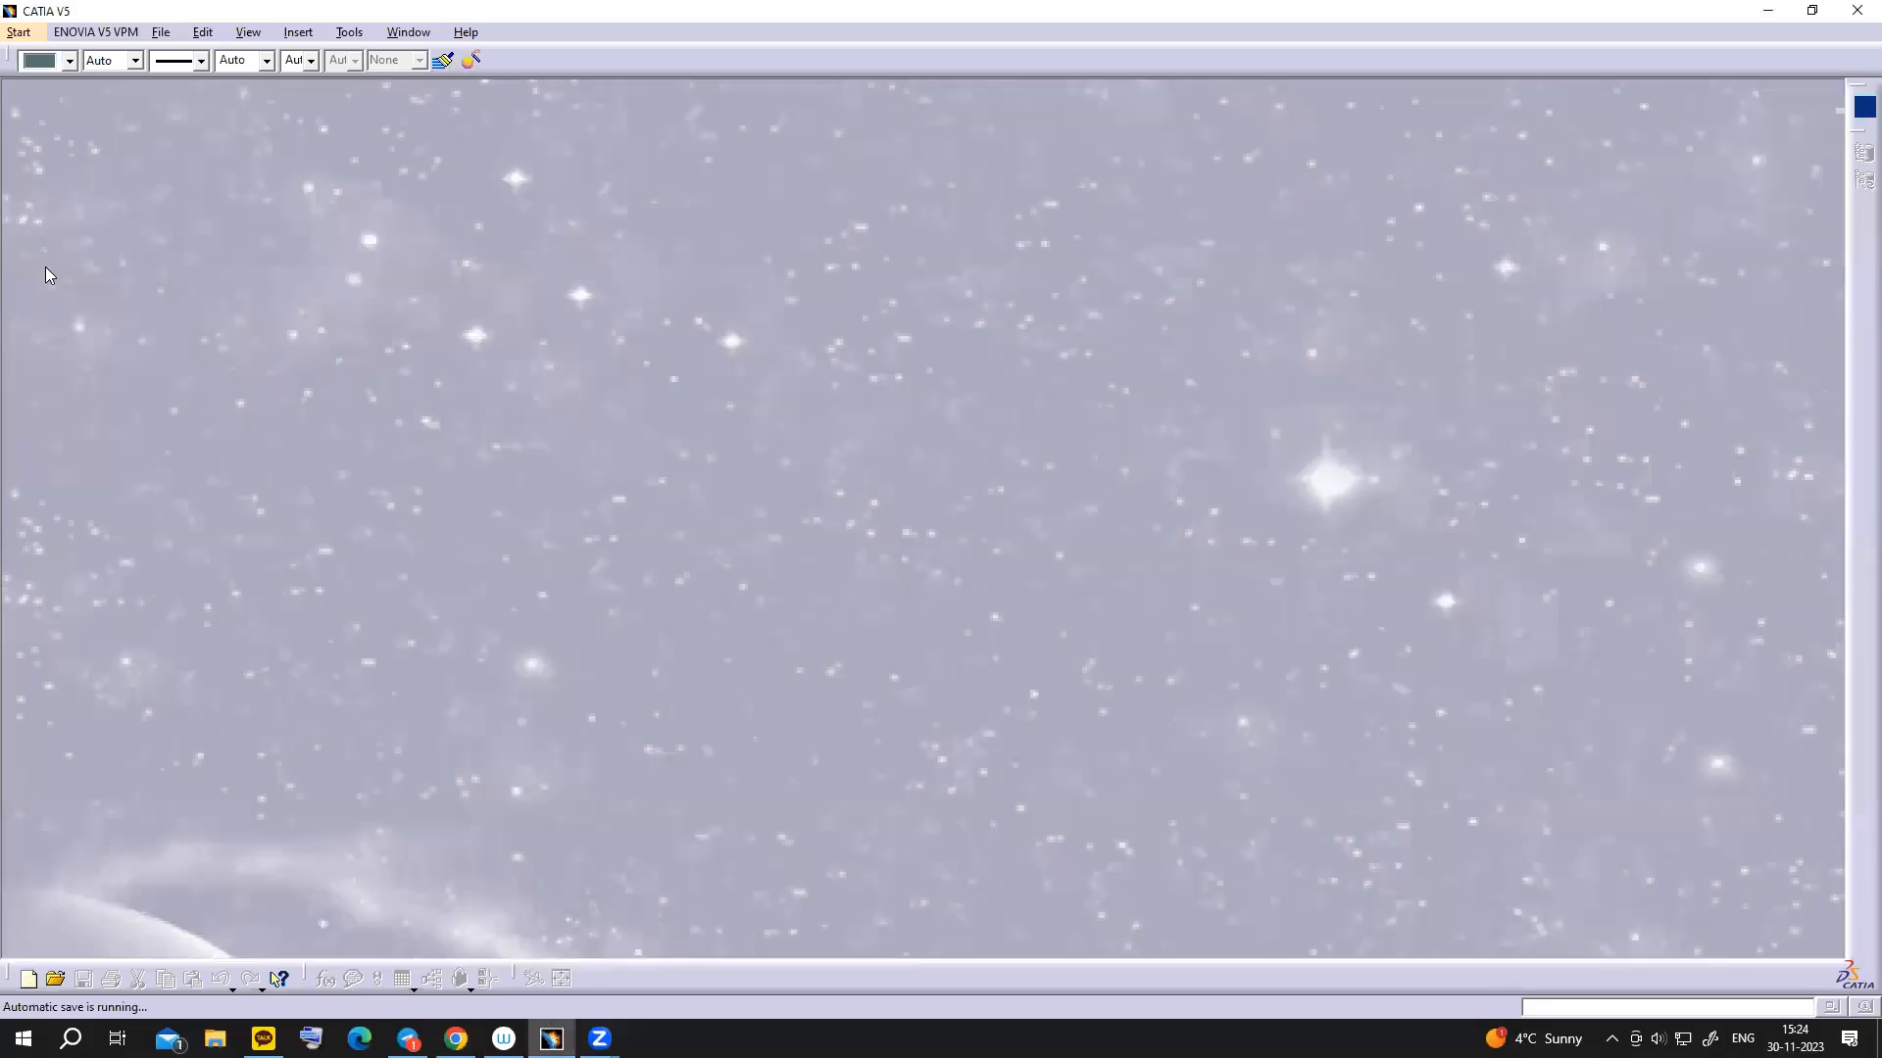
click(20, 32)
mouse_move(35, 102)
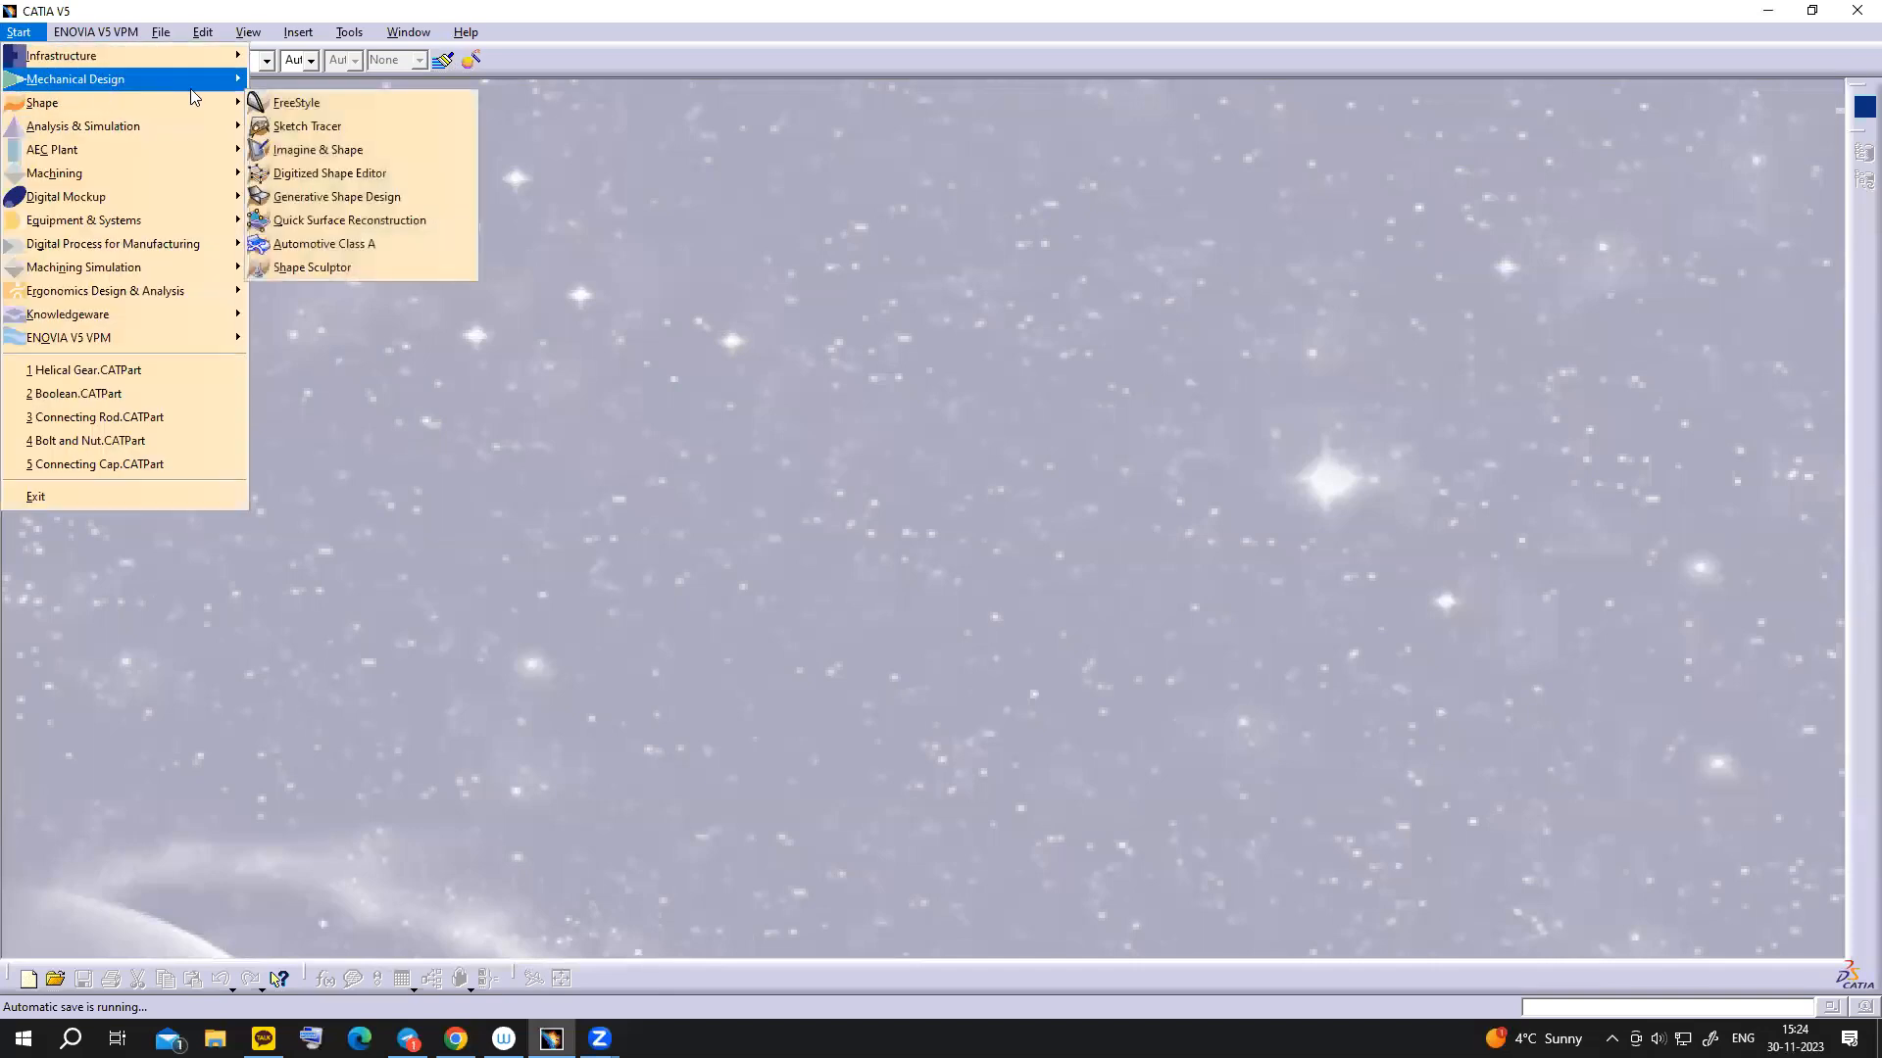
click(305, 128)
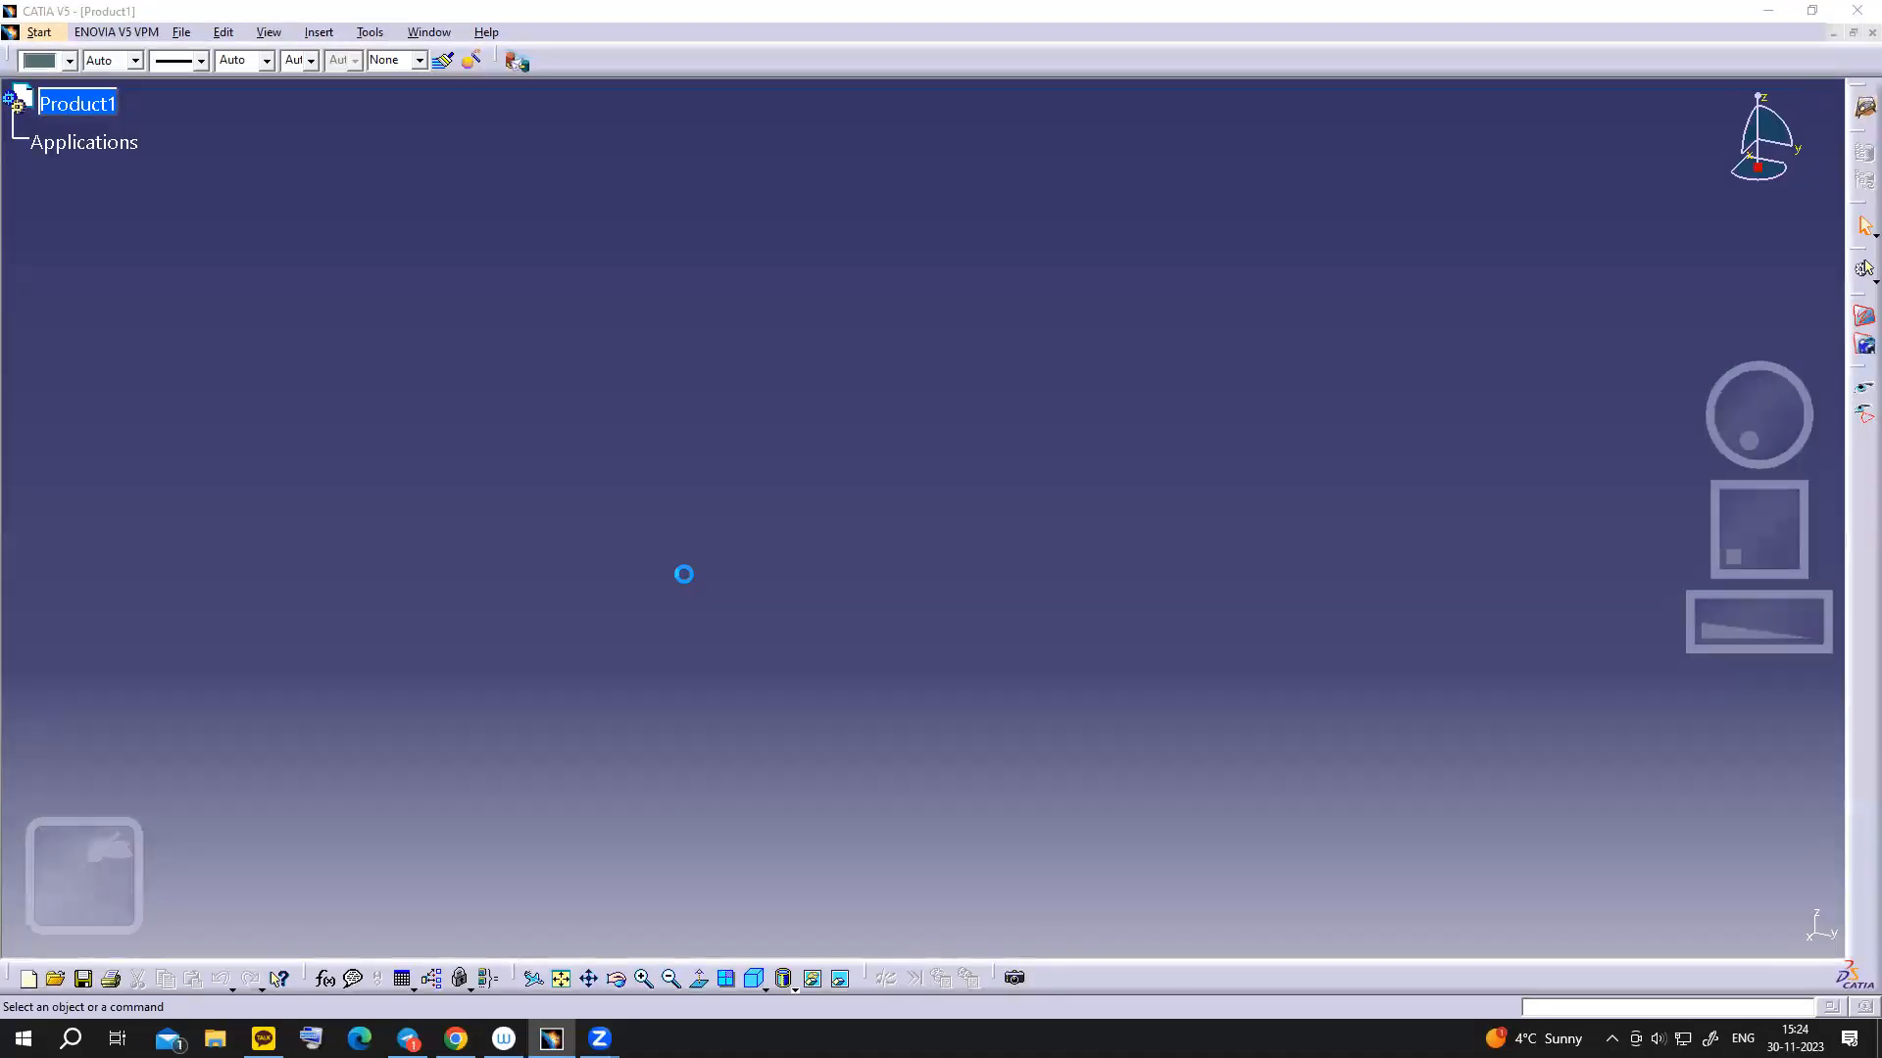
click(455, 1039)
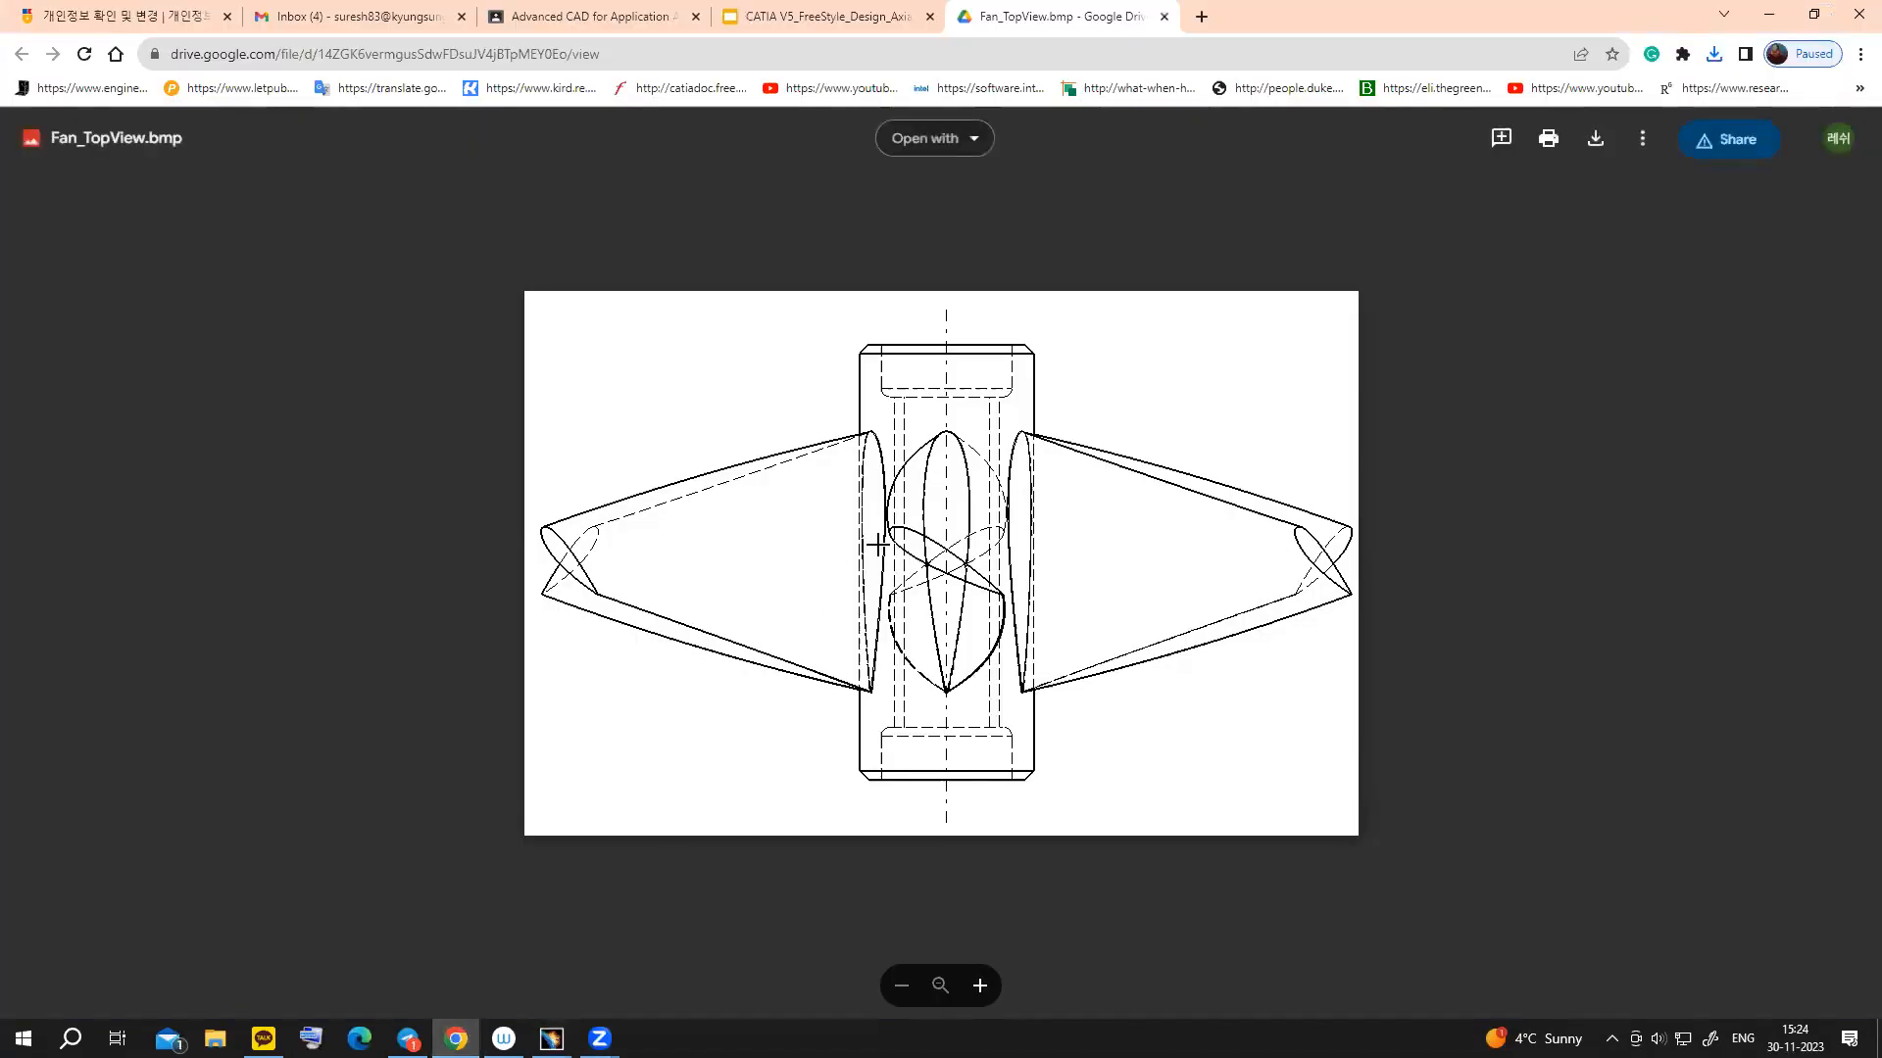
click(552, 1039)
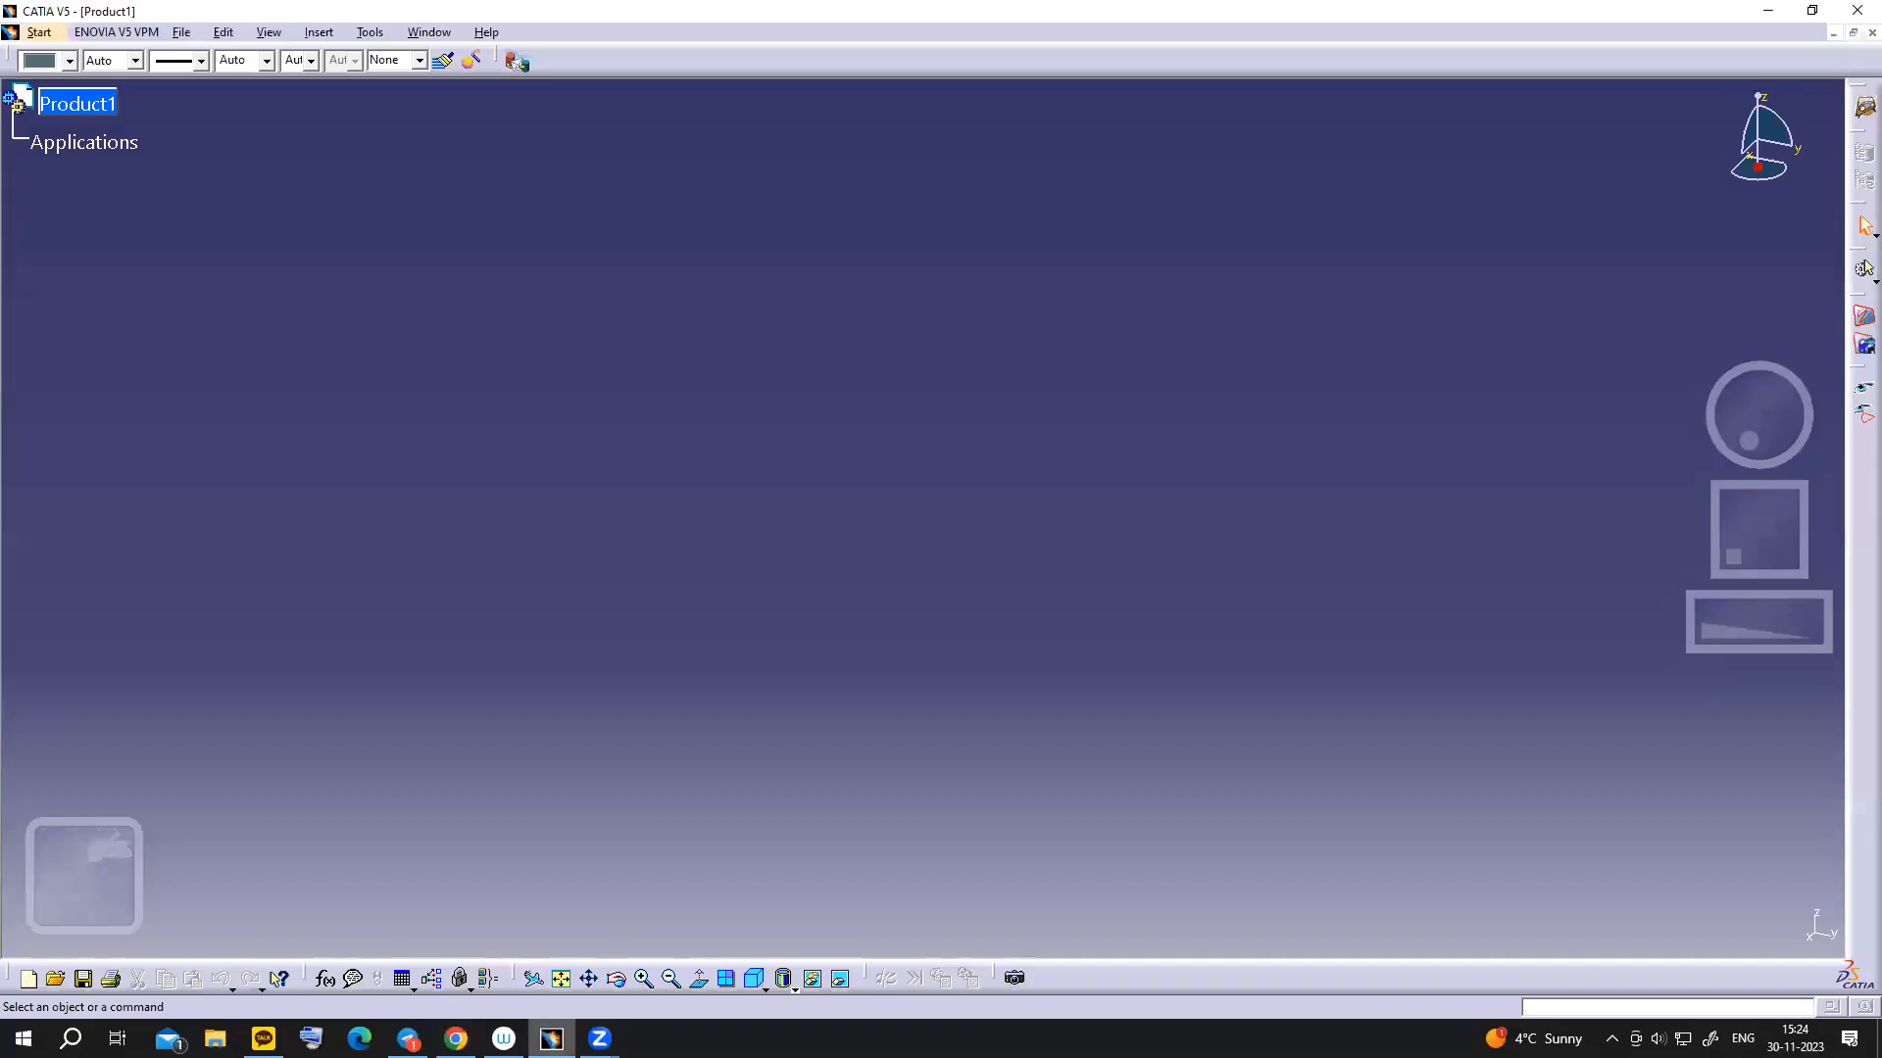
- Orient the empty product to the Top view
click(763, 989)
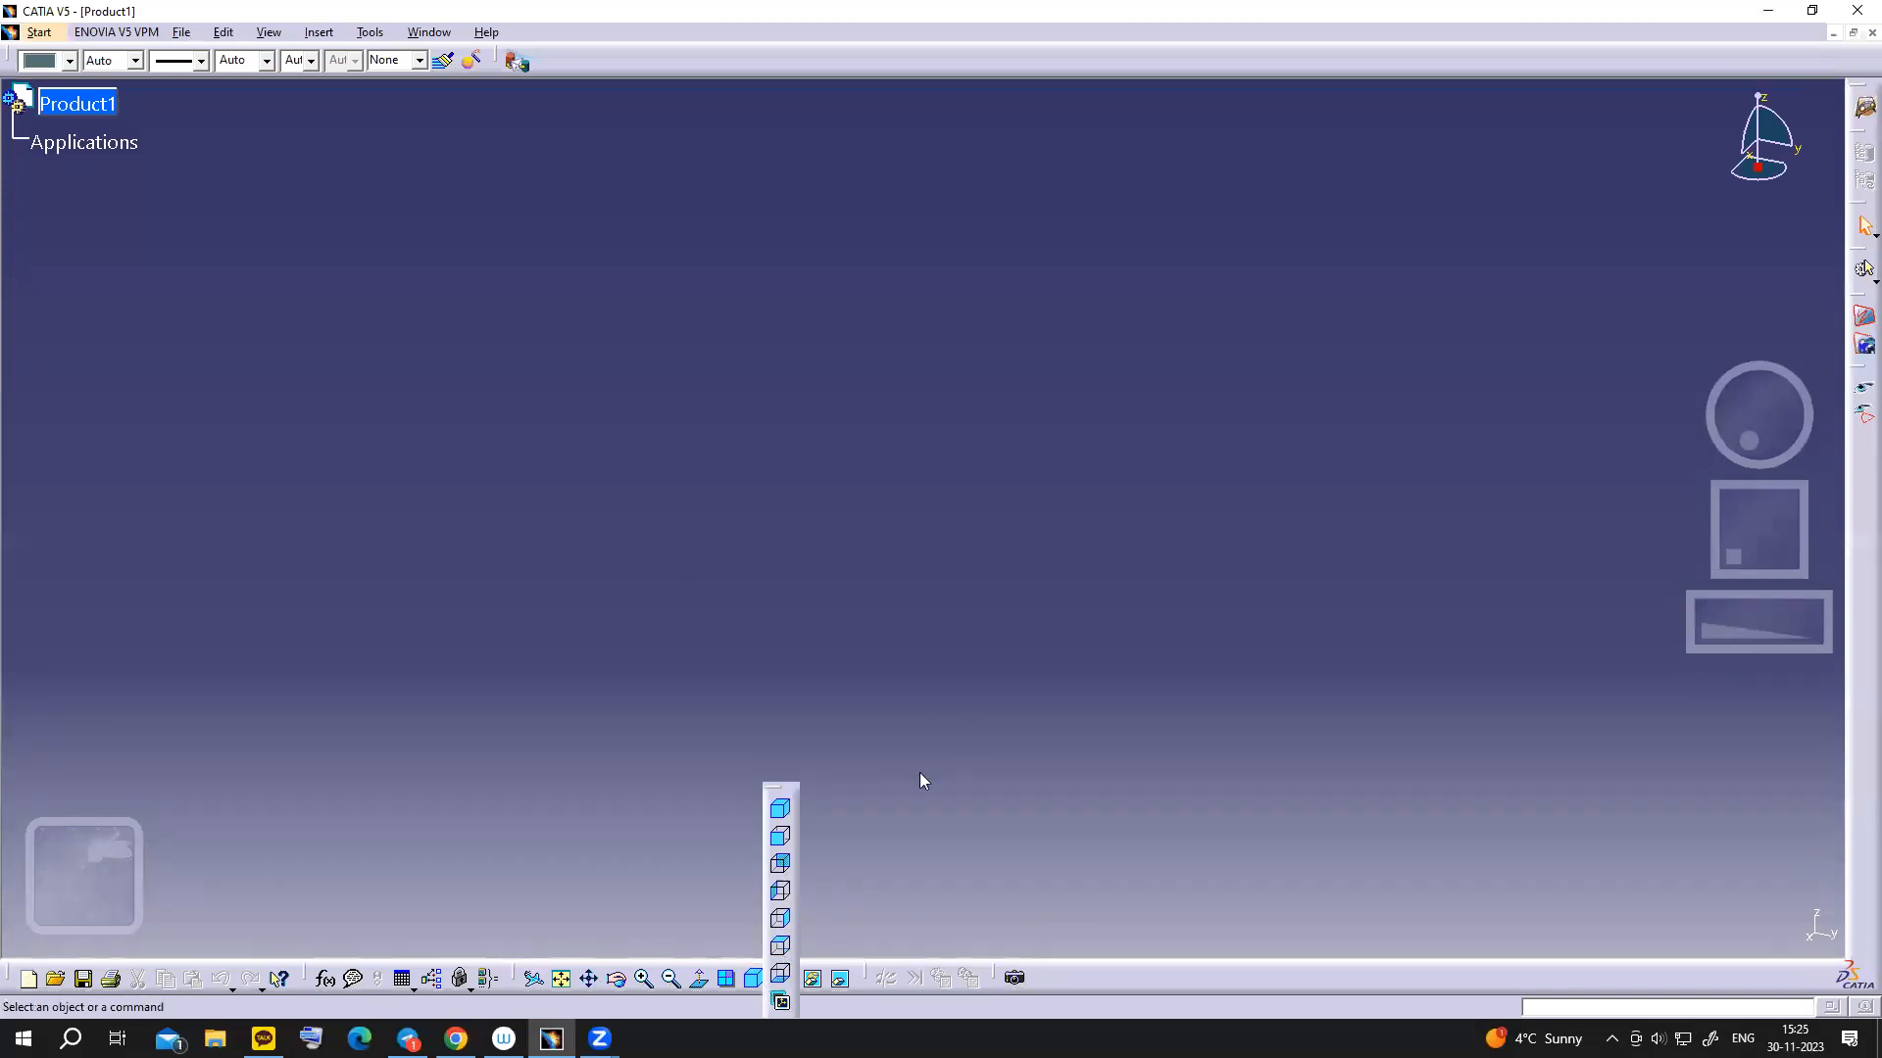
click(783, 952)
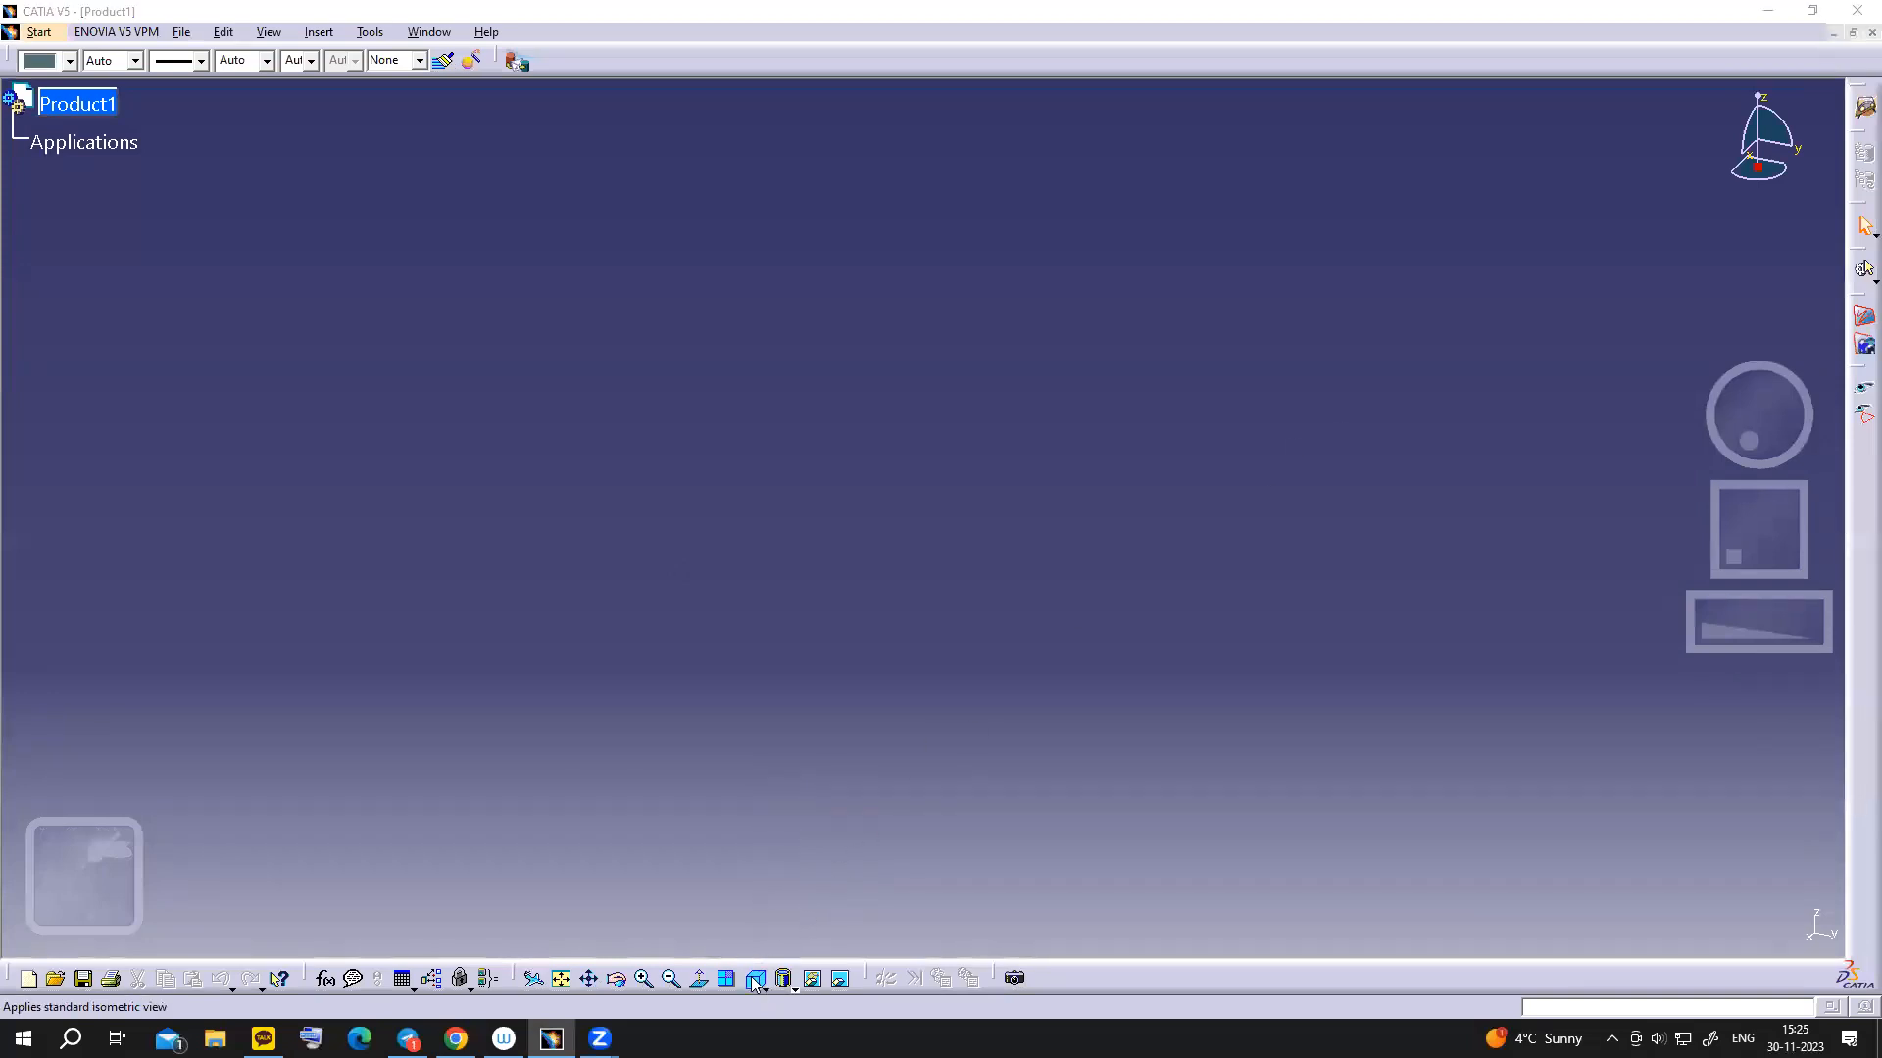
click(762, 989)
click(783, 952)
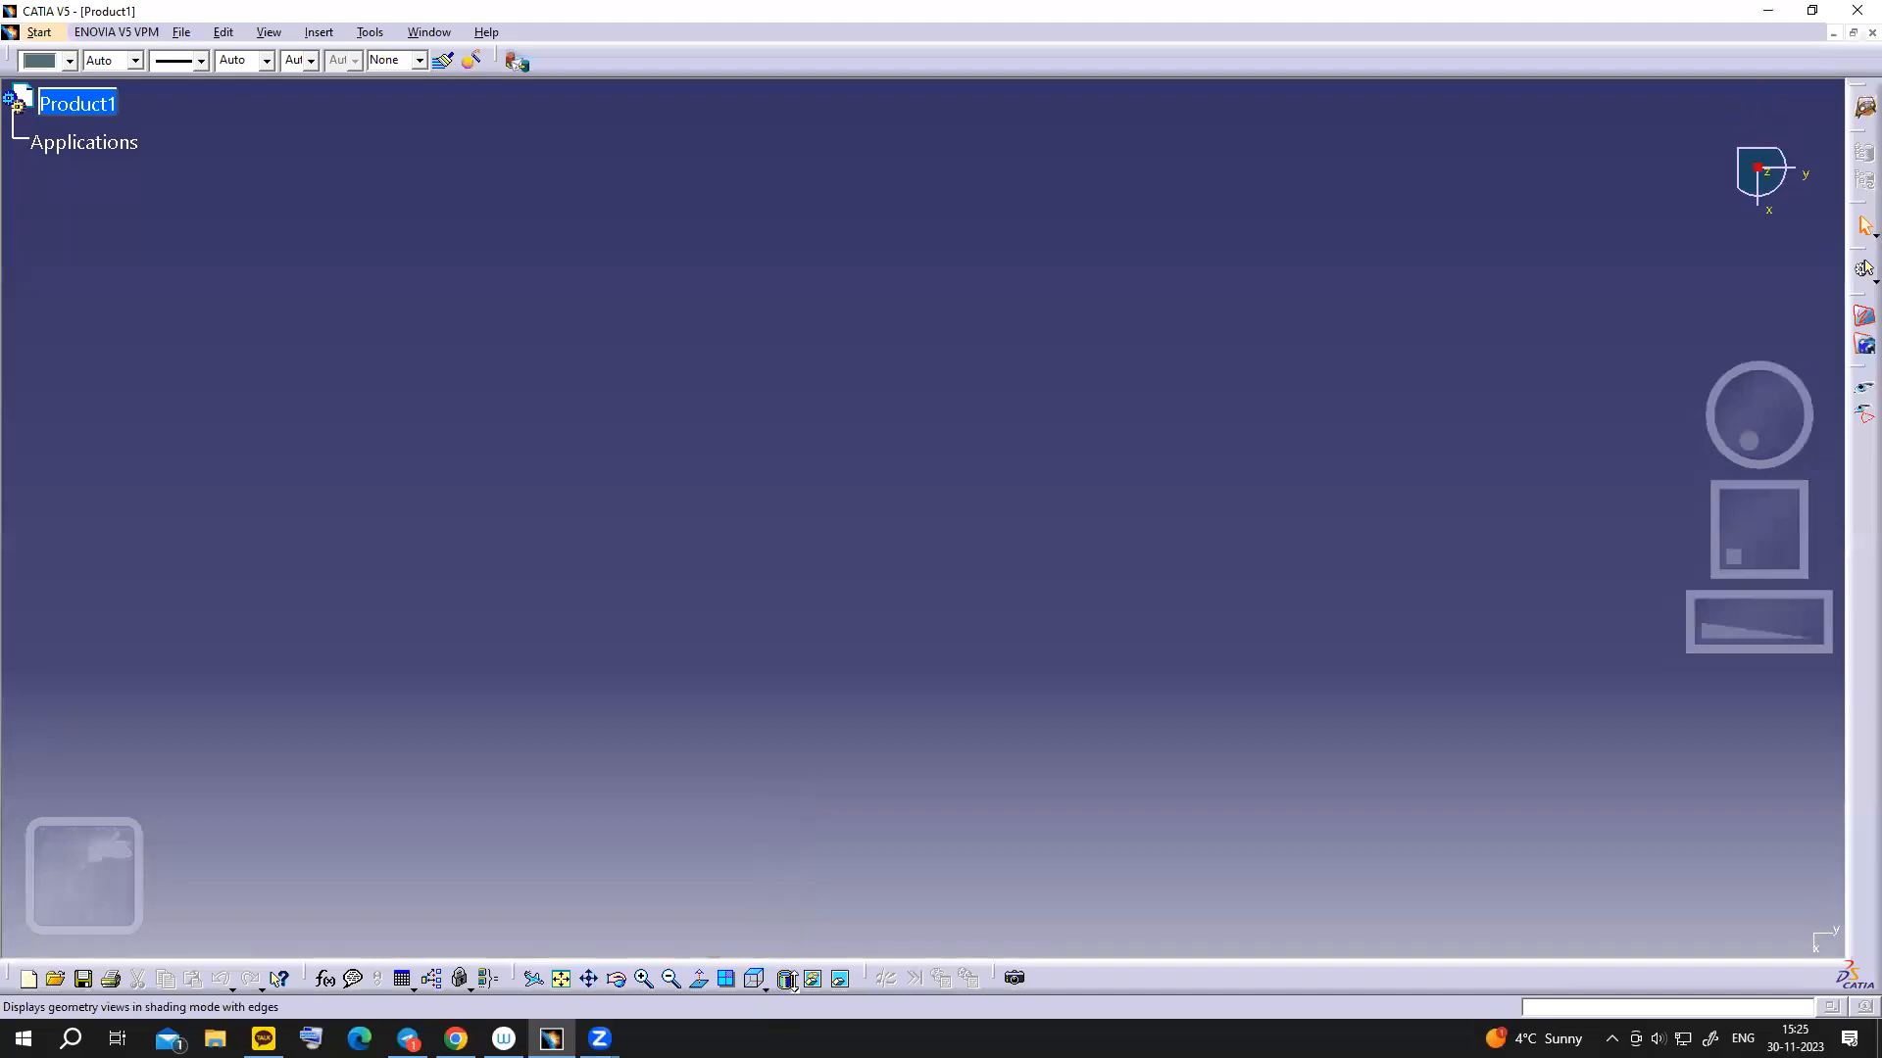
- Set the rendering style to Shading with Material
click(792, 985)
click(816, 835)
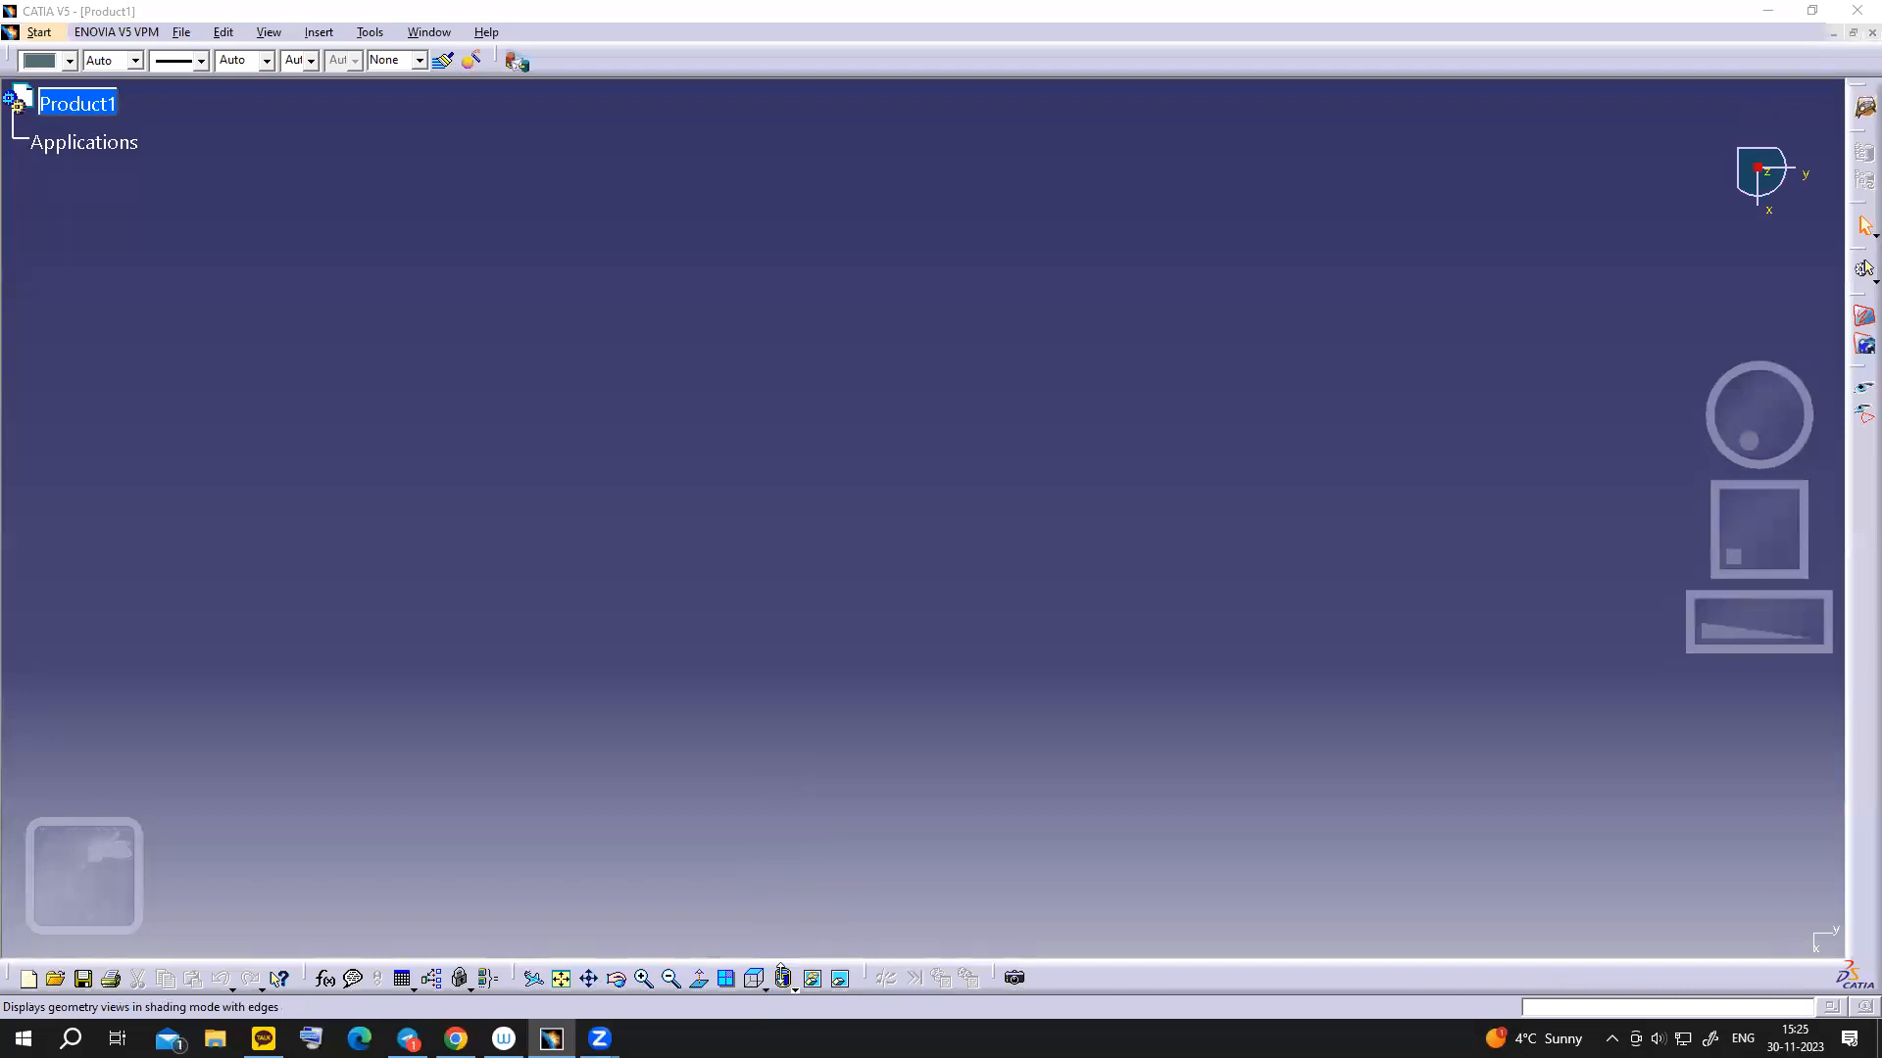
click(793, 987)
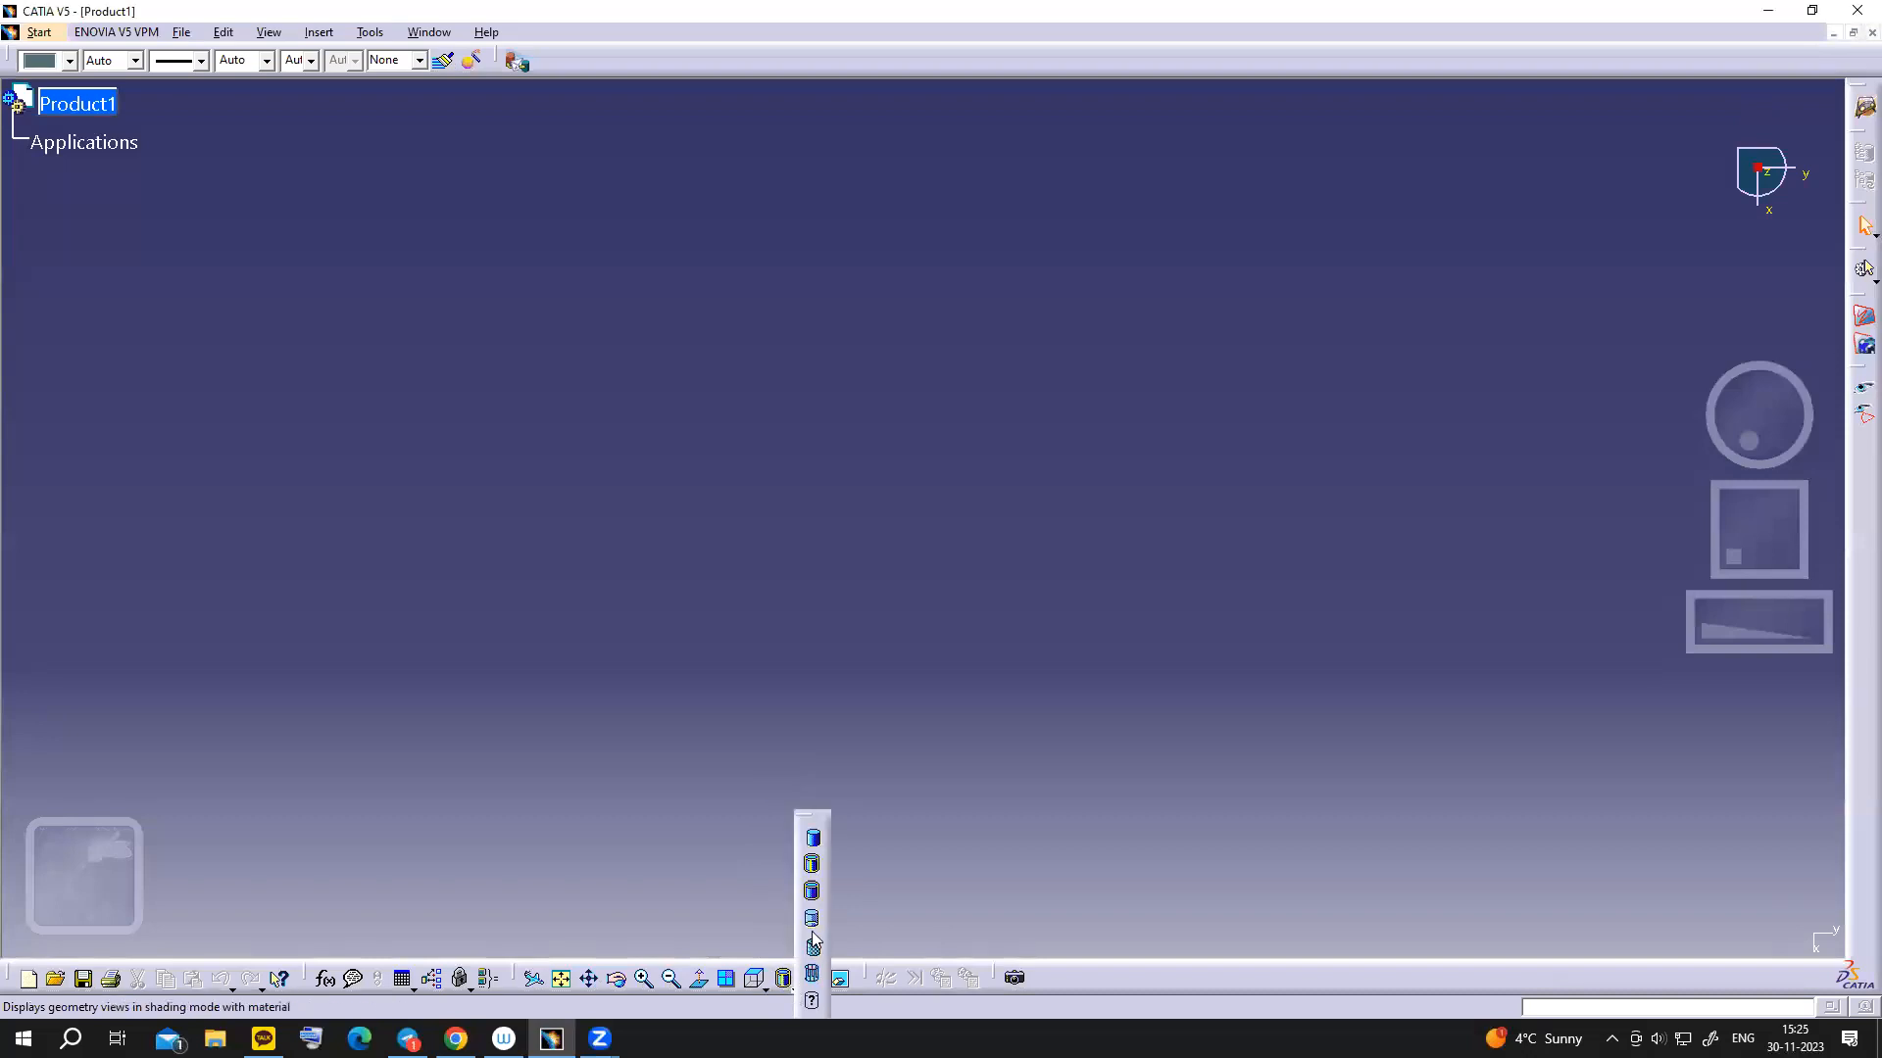
click(814, 950)
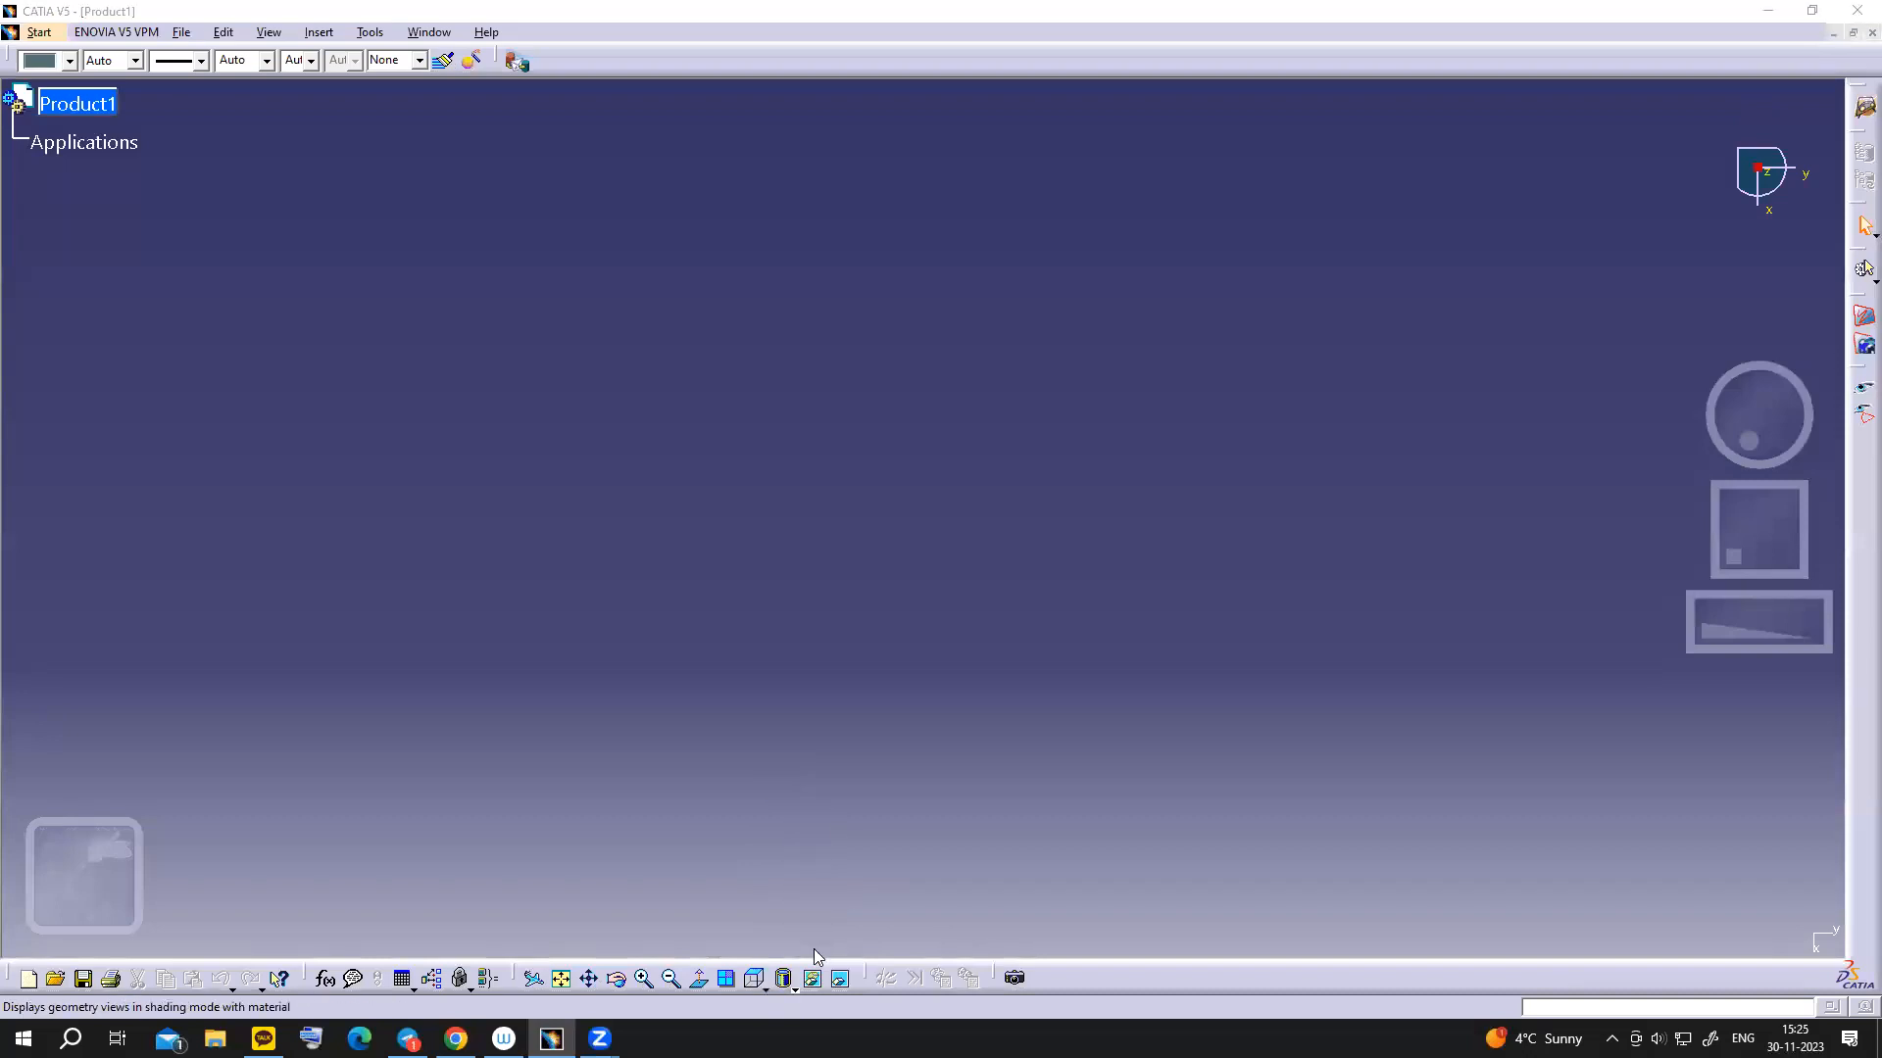
click(792, 985)
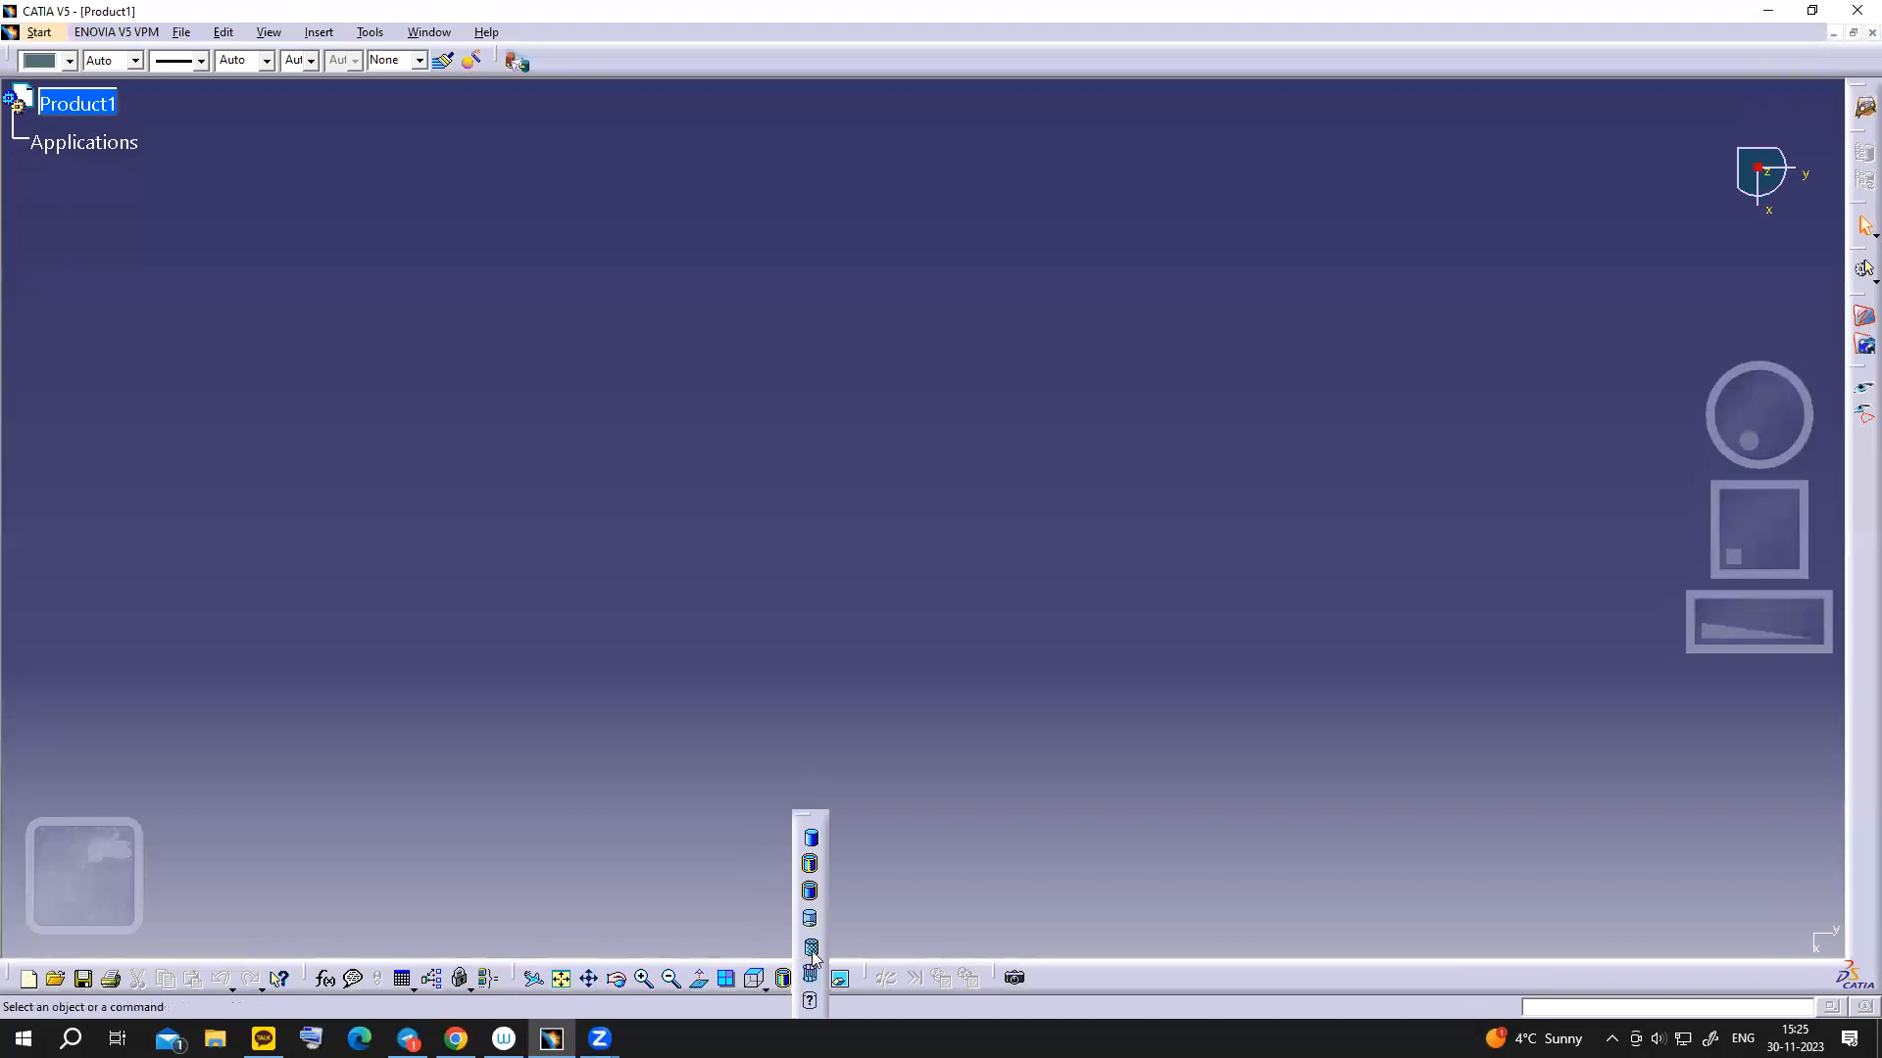
click(813, 947)
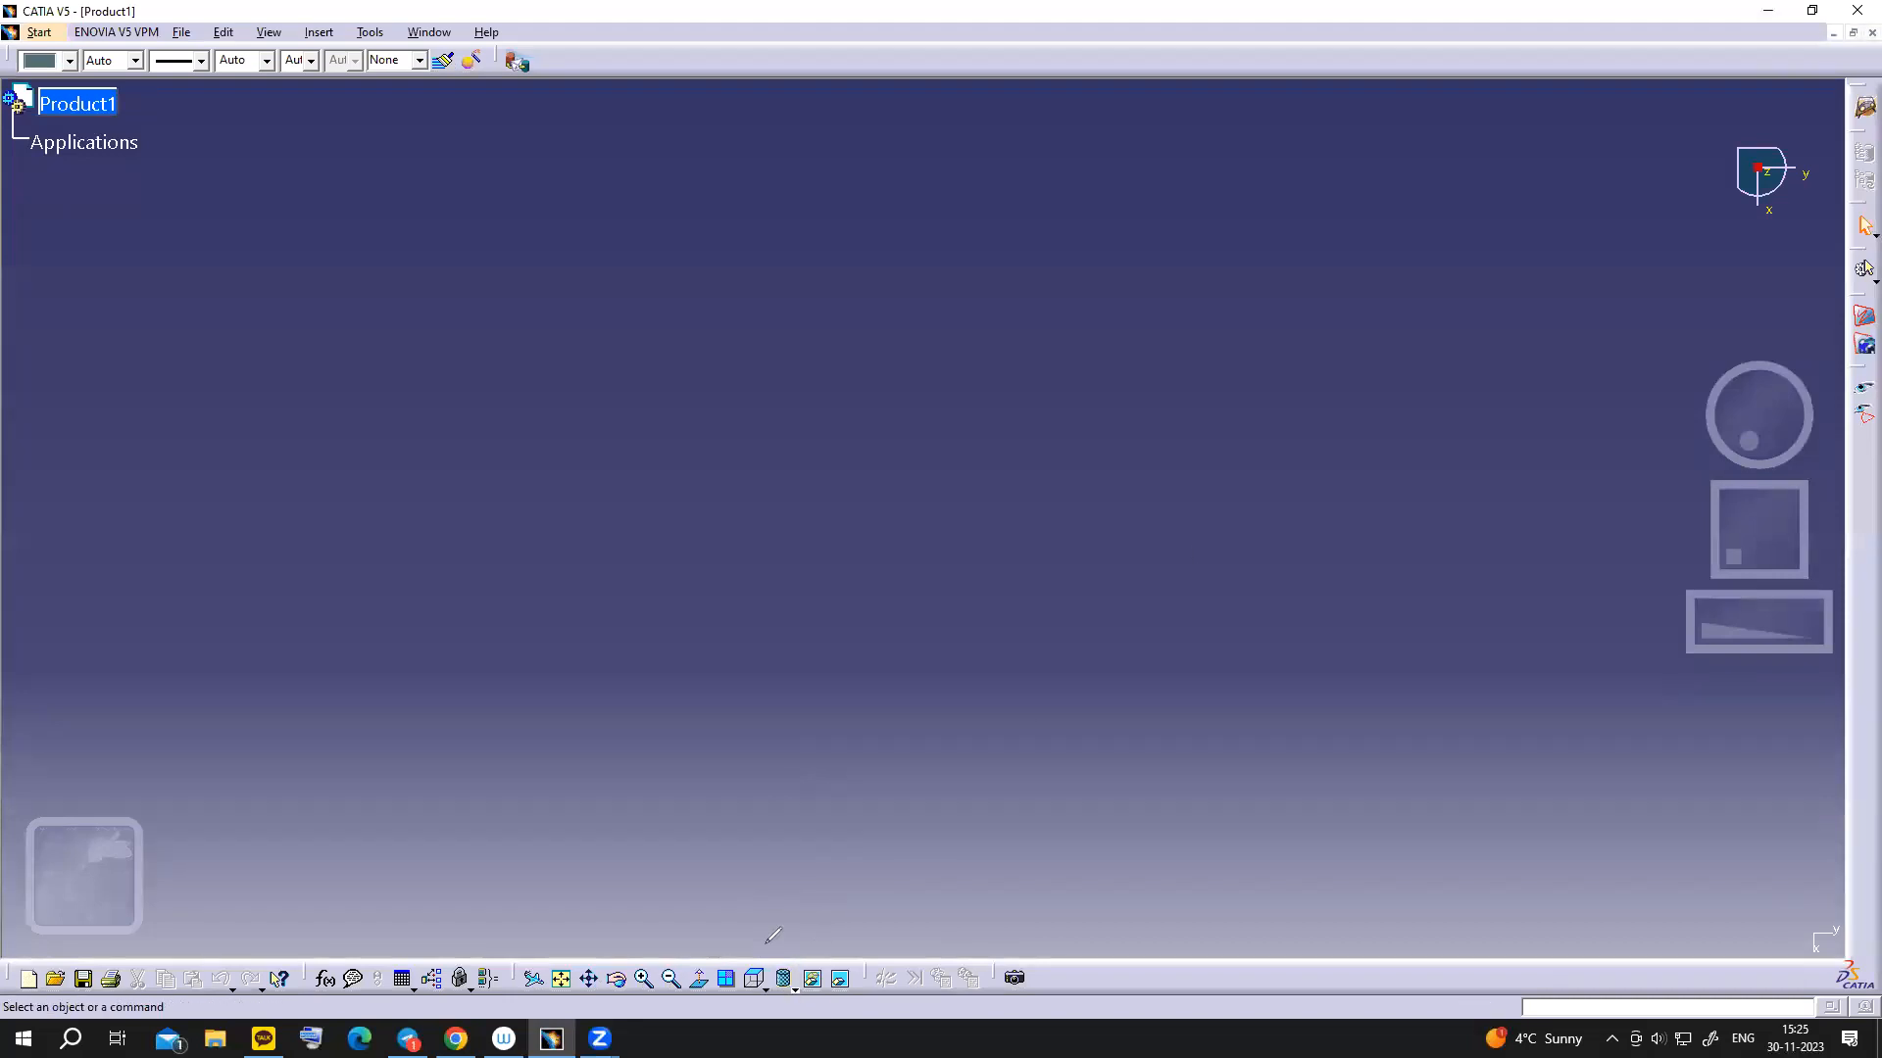
mouse_move(766, 961)
mouse_down()
mouse_move(749, 994)
mouse_move(776, 960)
mouse_move(752, 957)
mouse_up()
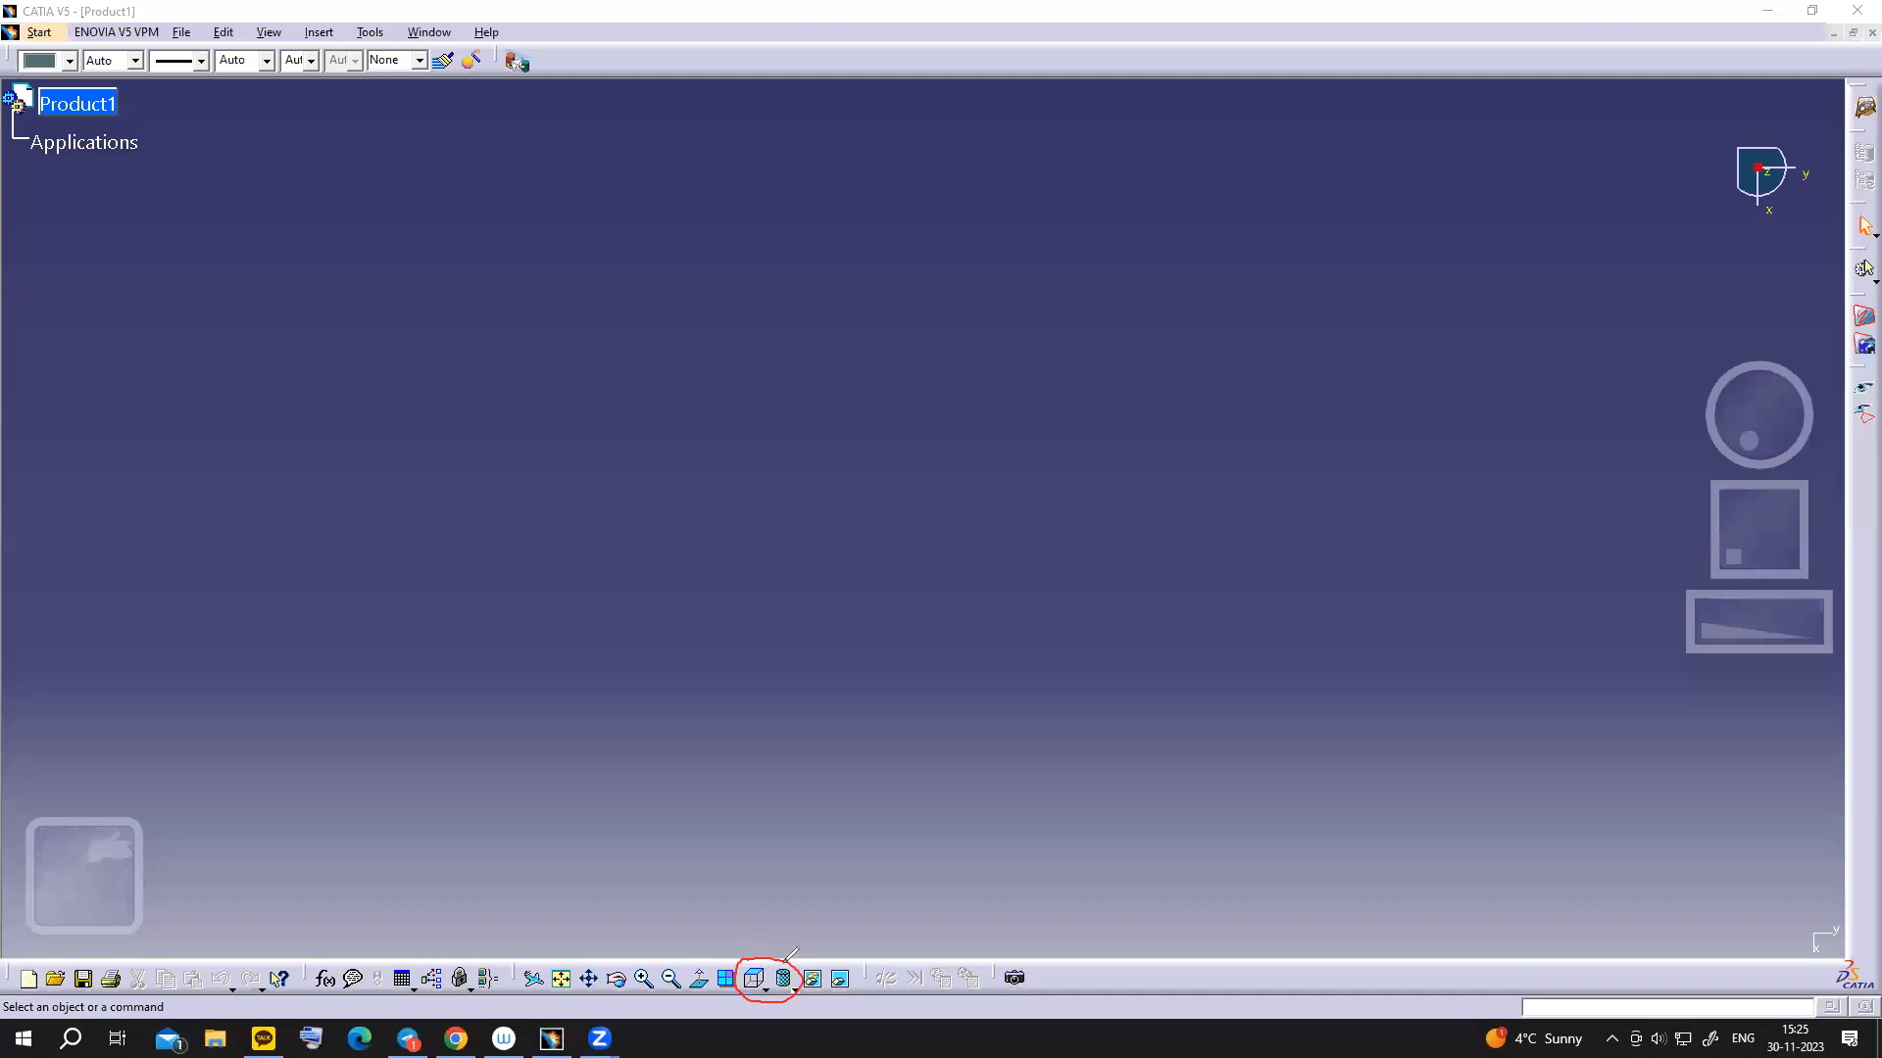
mouse_move(783, 959)
mouse_down()
mouse_move(773, 975)
mouse_move(790, 958)
mouse_up()
drag(1860, 301, 1853, 316)
- Create a painting from the image file Fan_TopView.bmp in the Downloads folder
click(1862, 314)
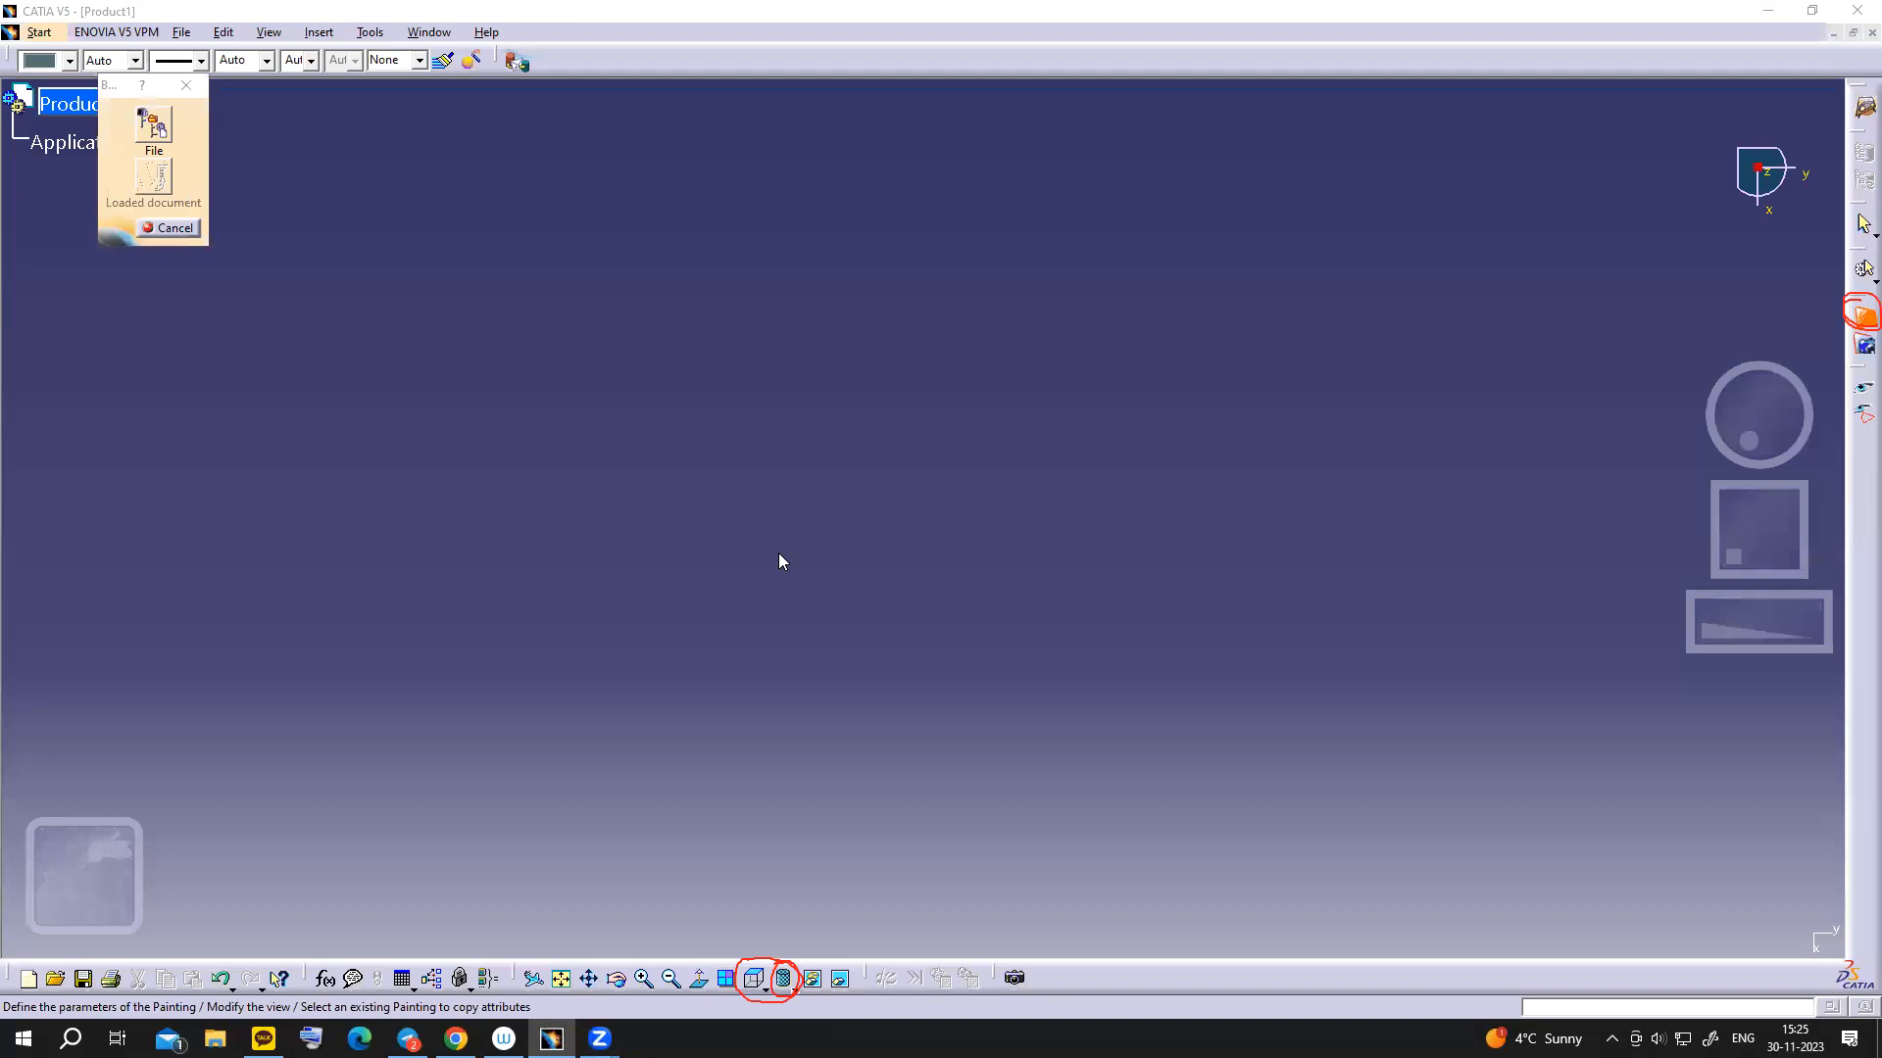
click(153, 125)
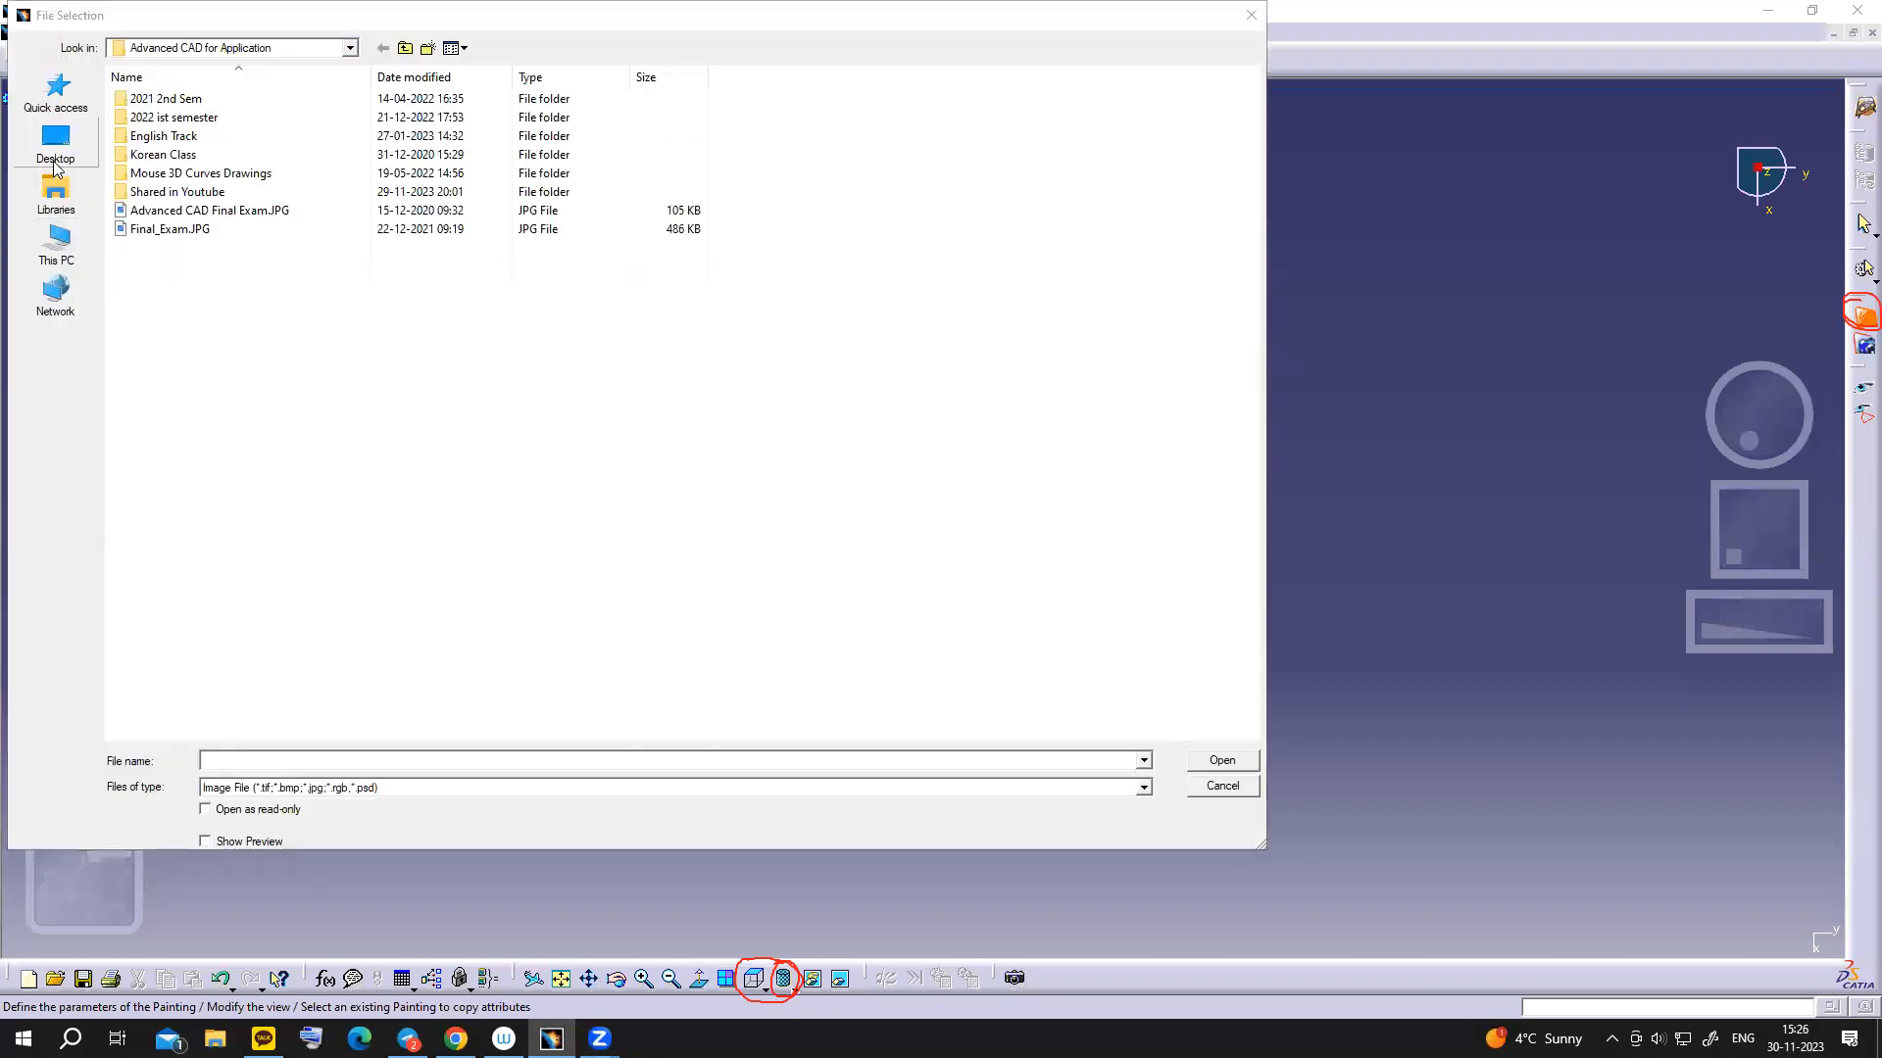
click(59, 243)
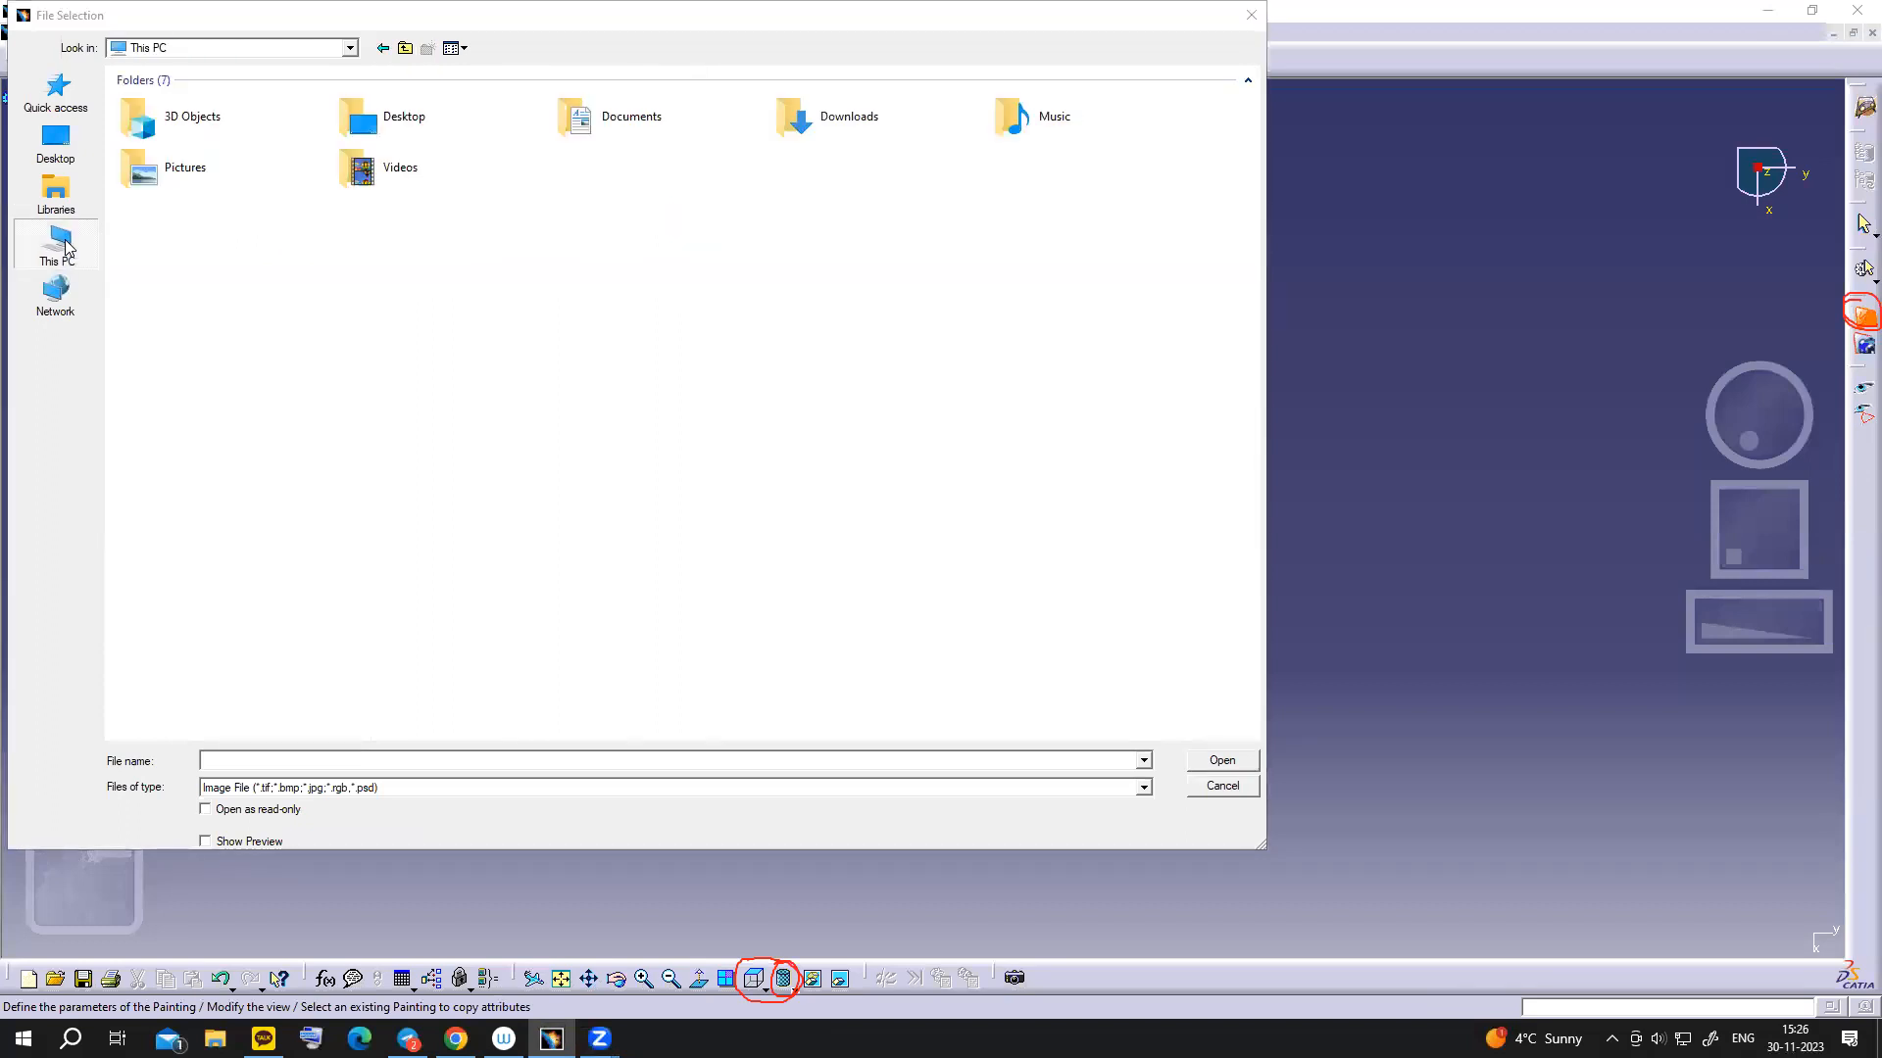
double_click(815, 141)
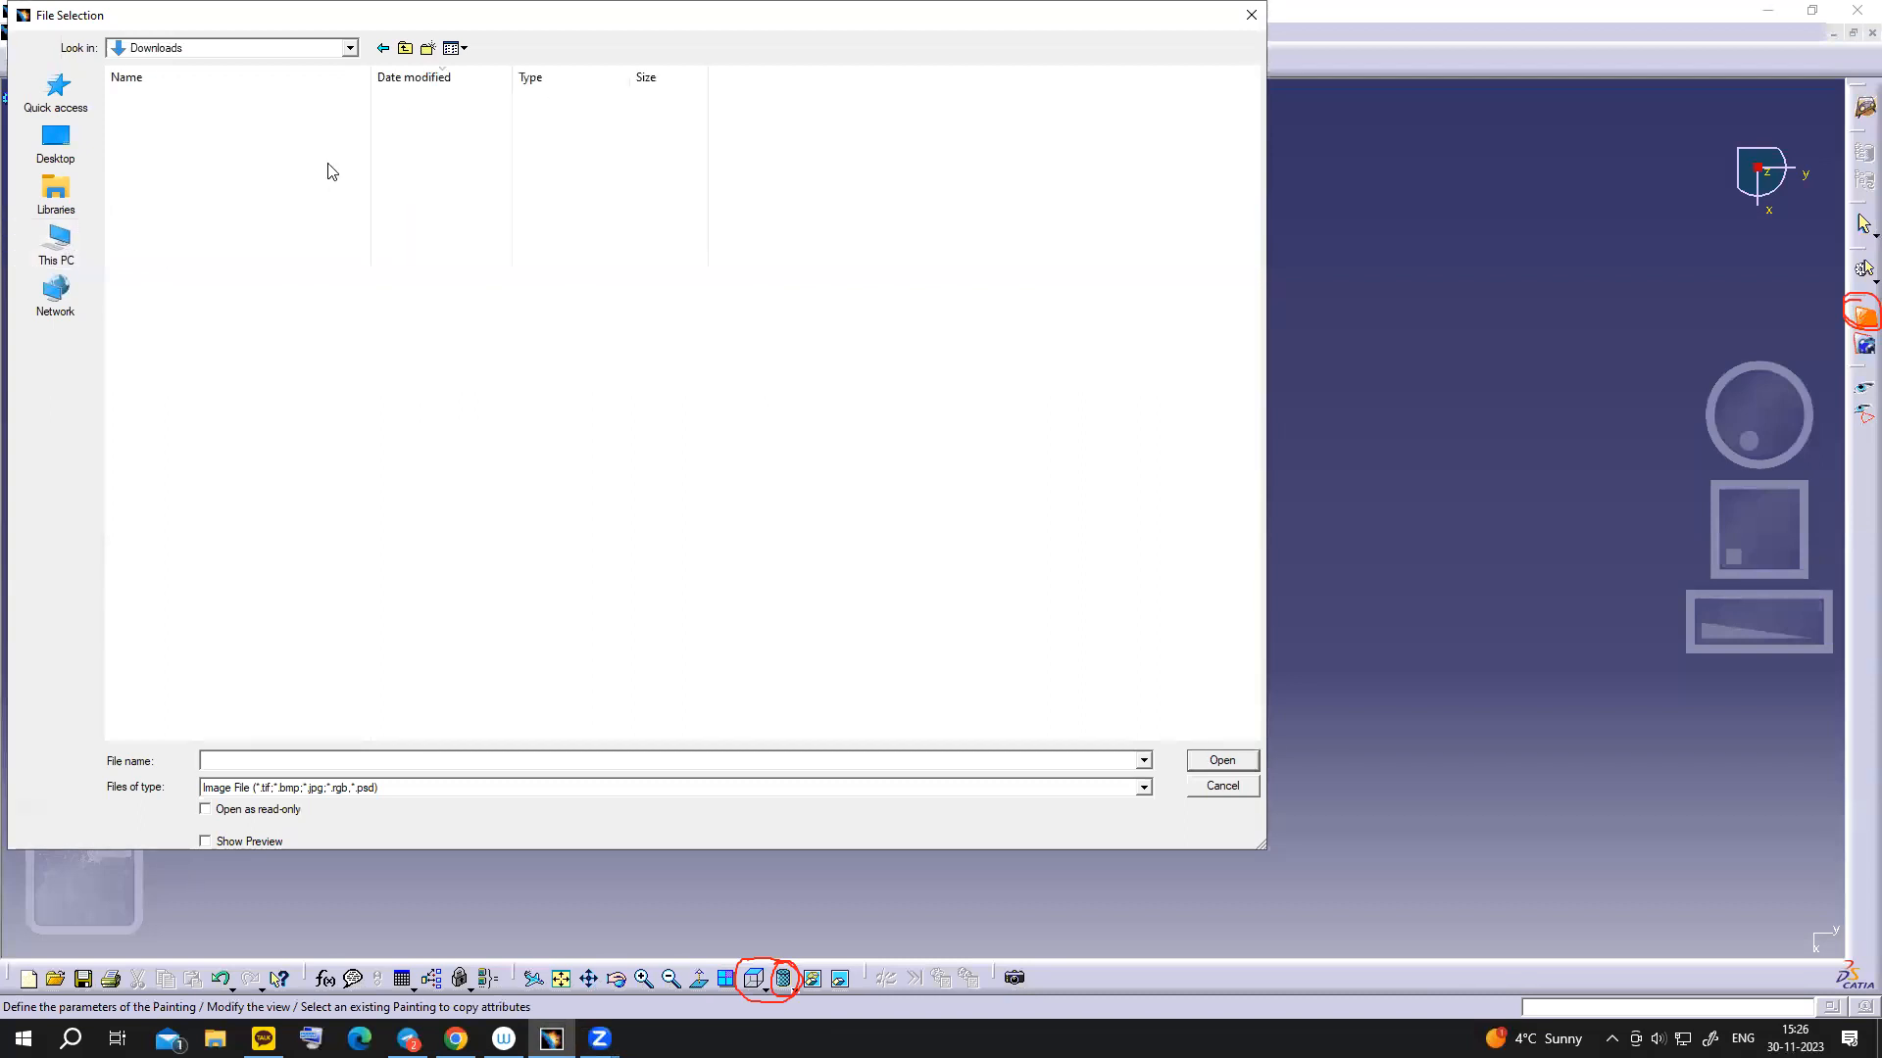
click(177, 123)
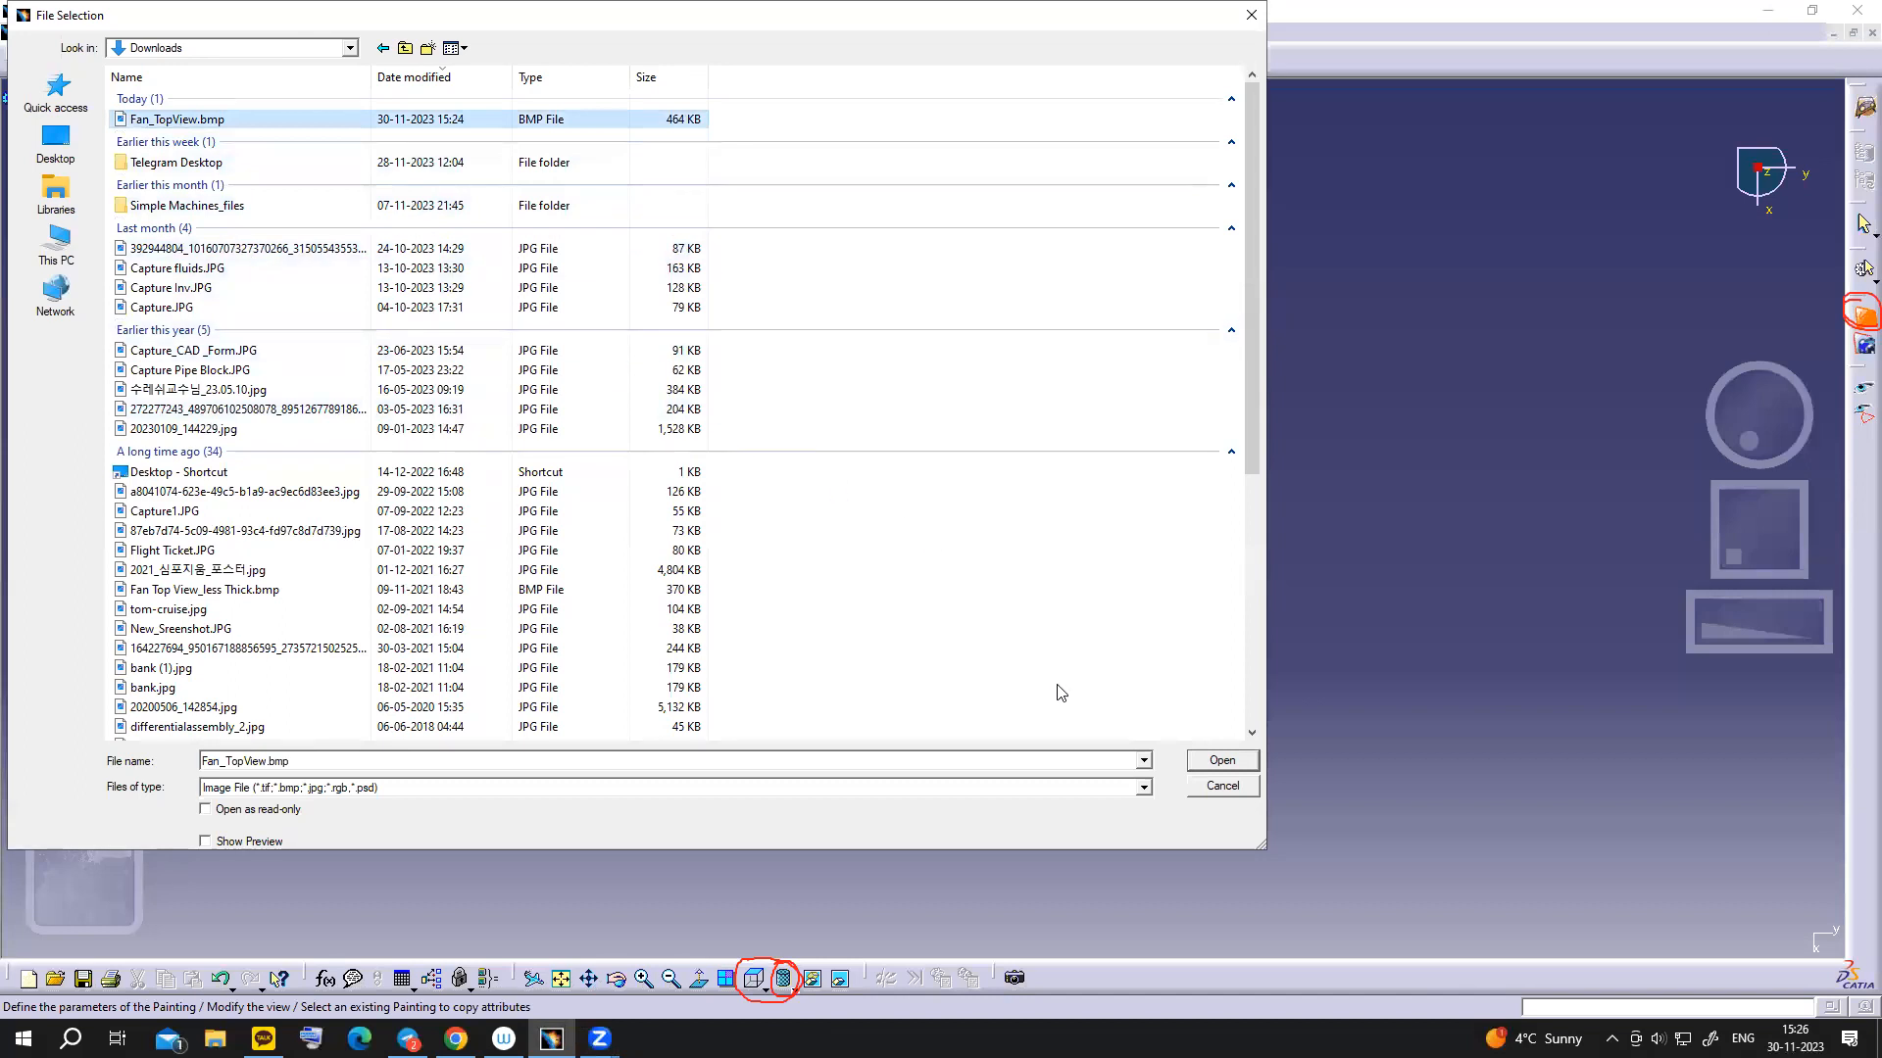
click(1198, 765)
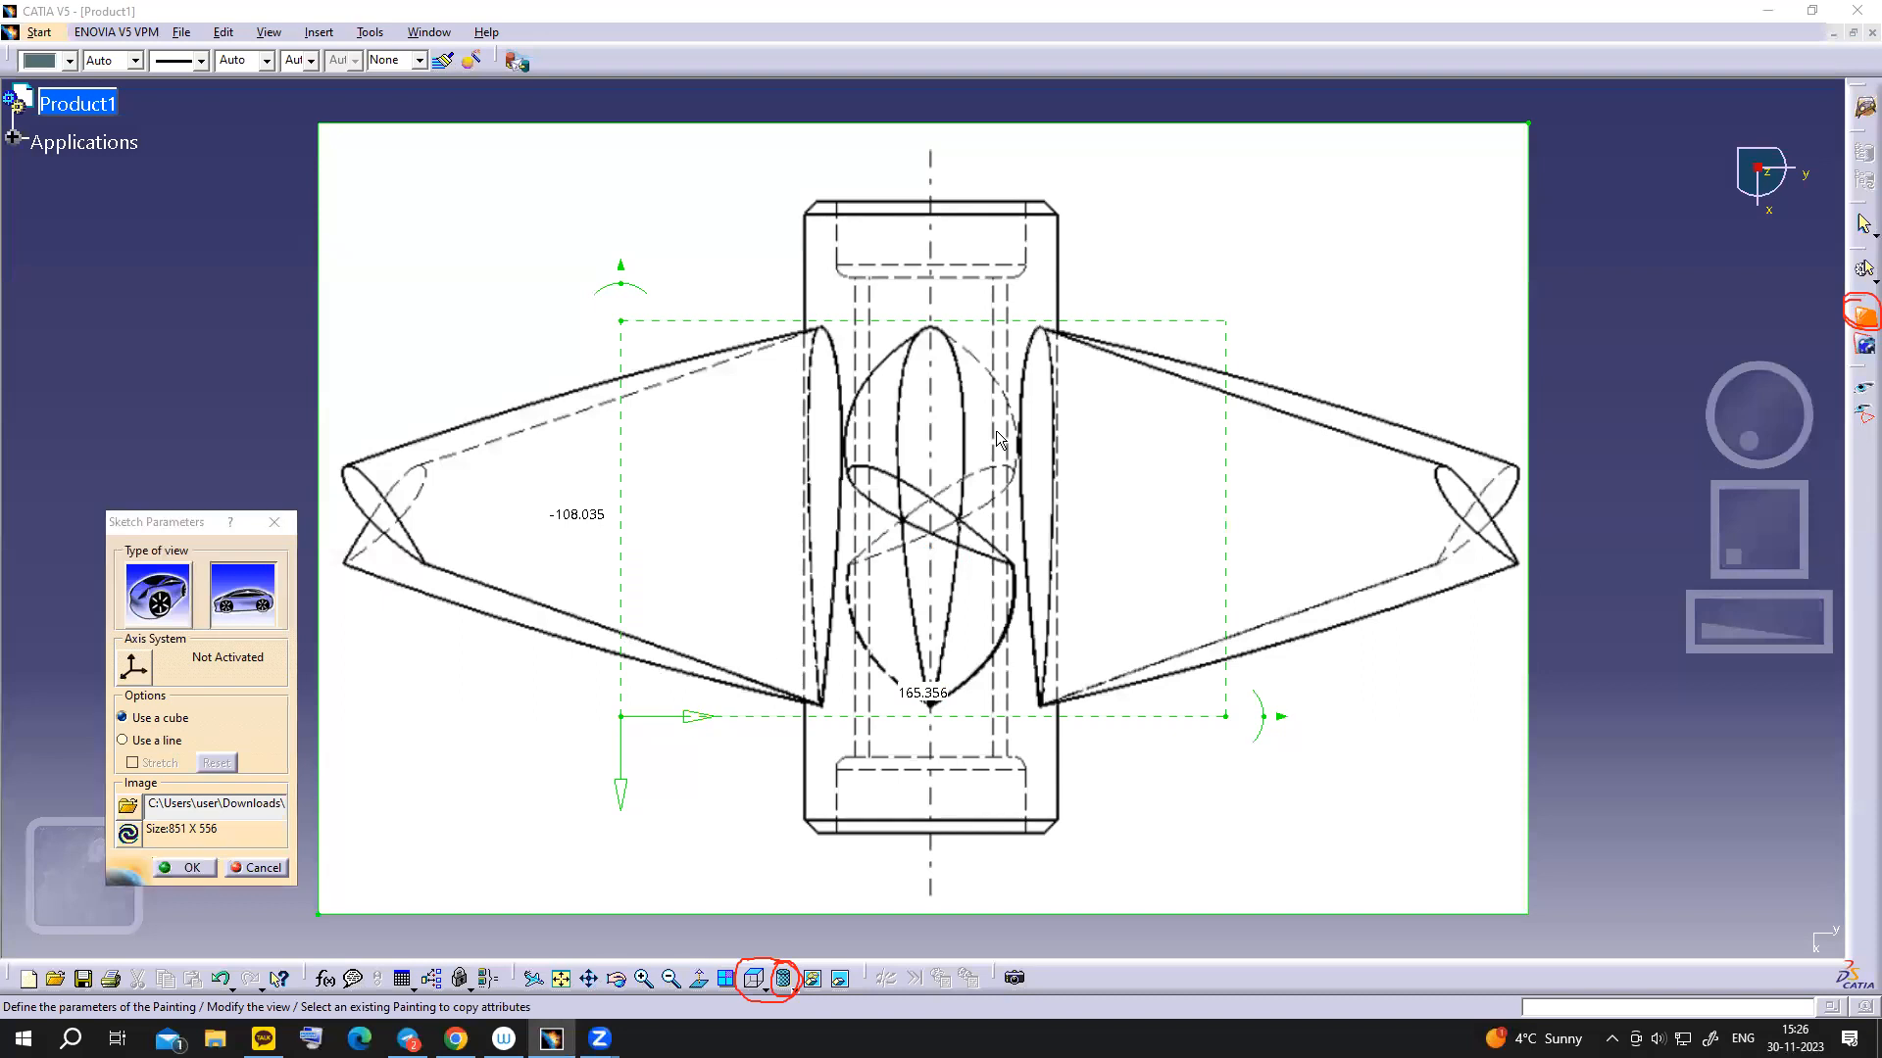
- Place the painting's axis origin at the centre of the hub's bottom edge and stretch its vertical size to the hub's top edge, about 173
mouse_move(620, 717)
mouse_down()
mouse_move(942, 338)
mouse_move(938, 194)
mouse_move(931, 838)
mouse_move(801, 821)
mouse_move(929, 836)
mouse_up()
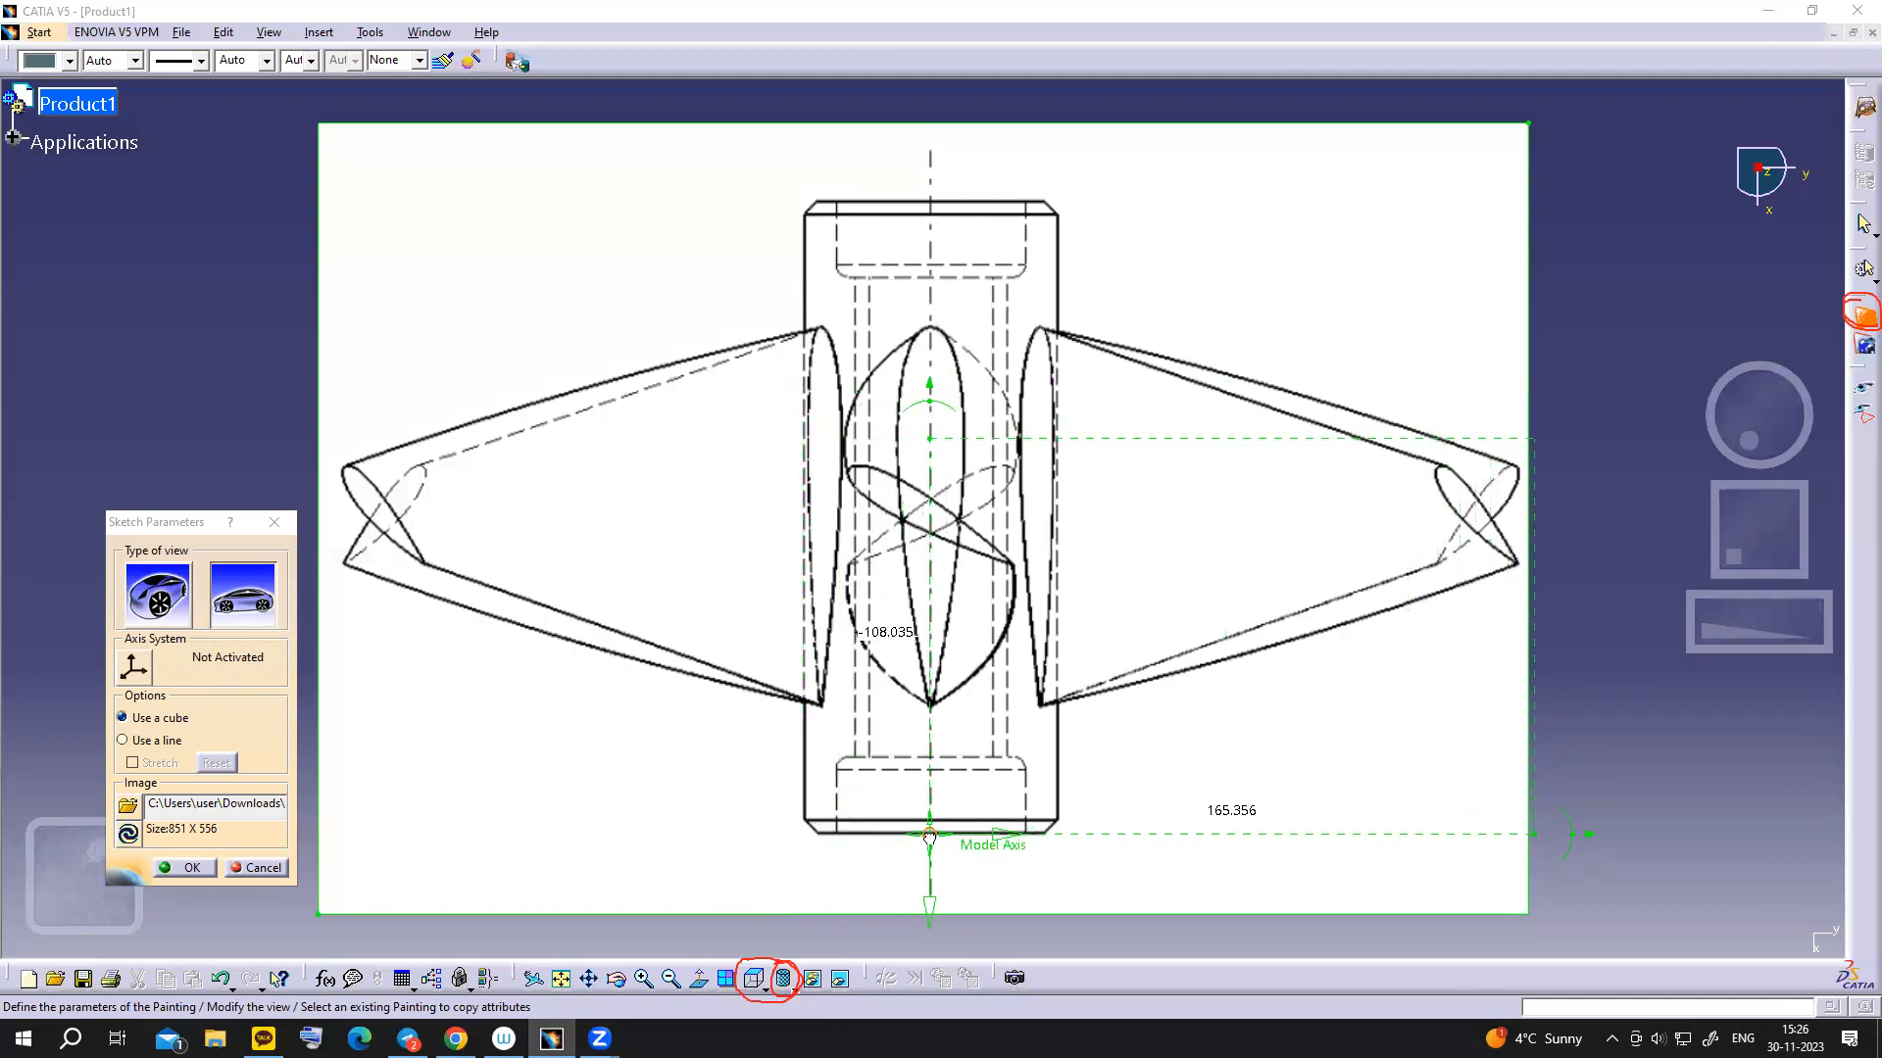
mouse_move(929, 836)
mouse_down()
mouse_move(929, 753)
mouse_move(929, 839)
mouse_up()
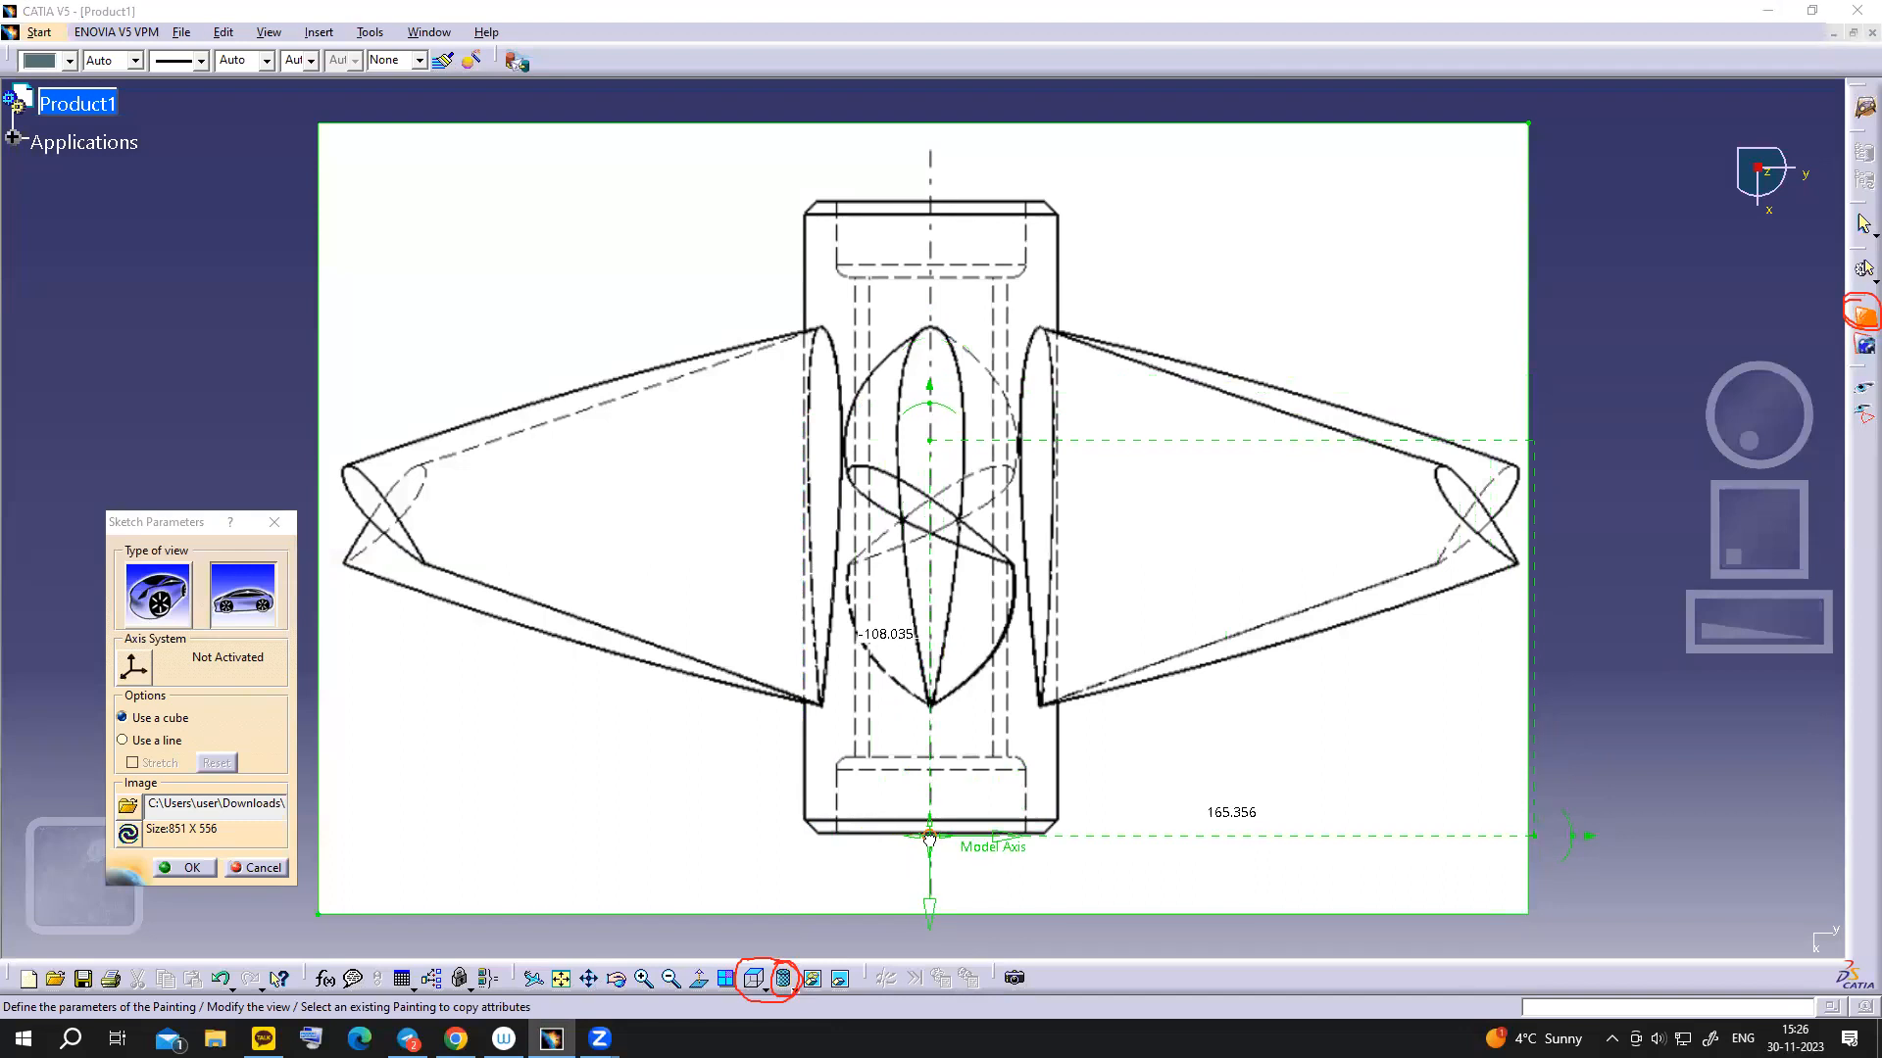
drag(929, 840, 929, 839)
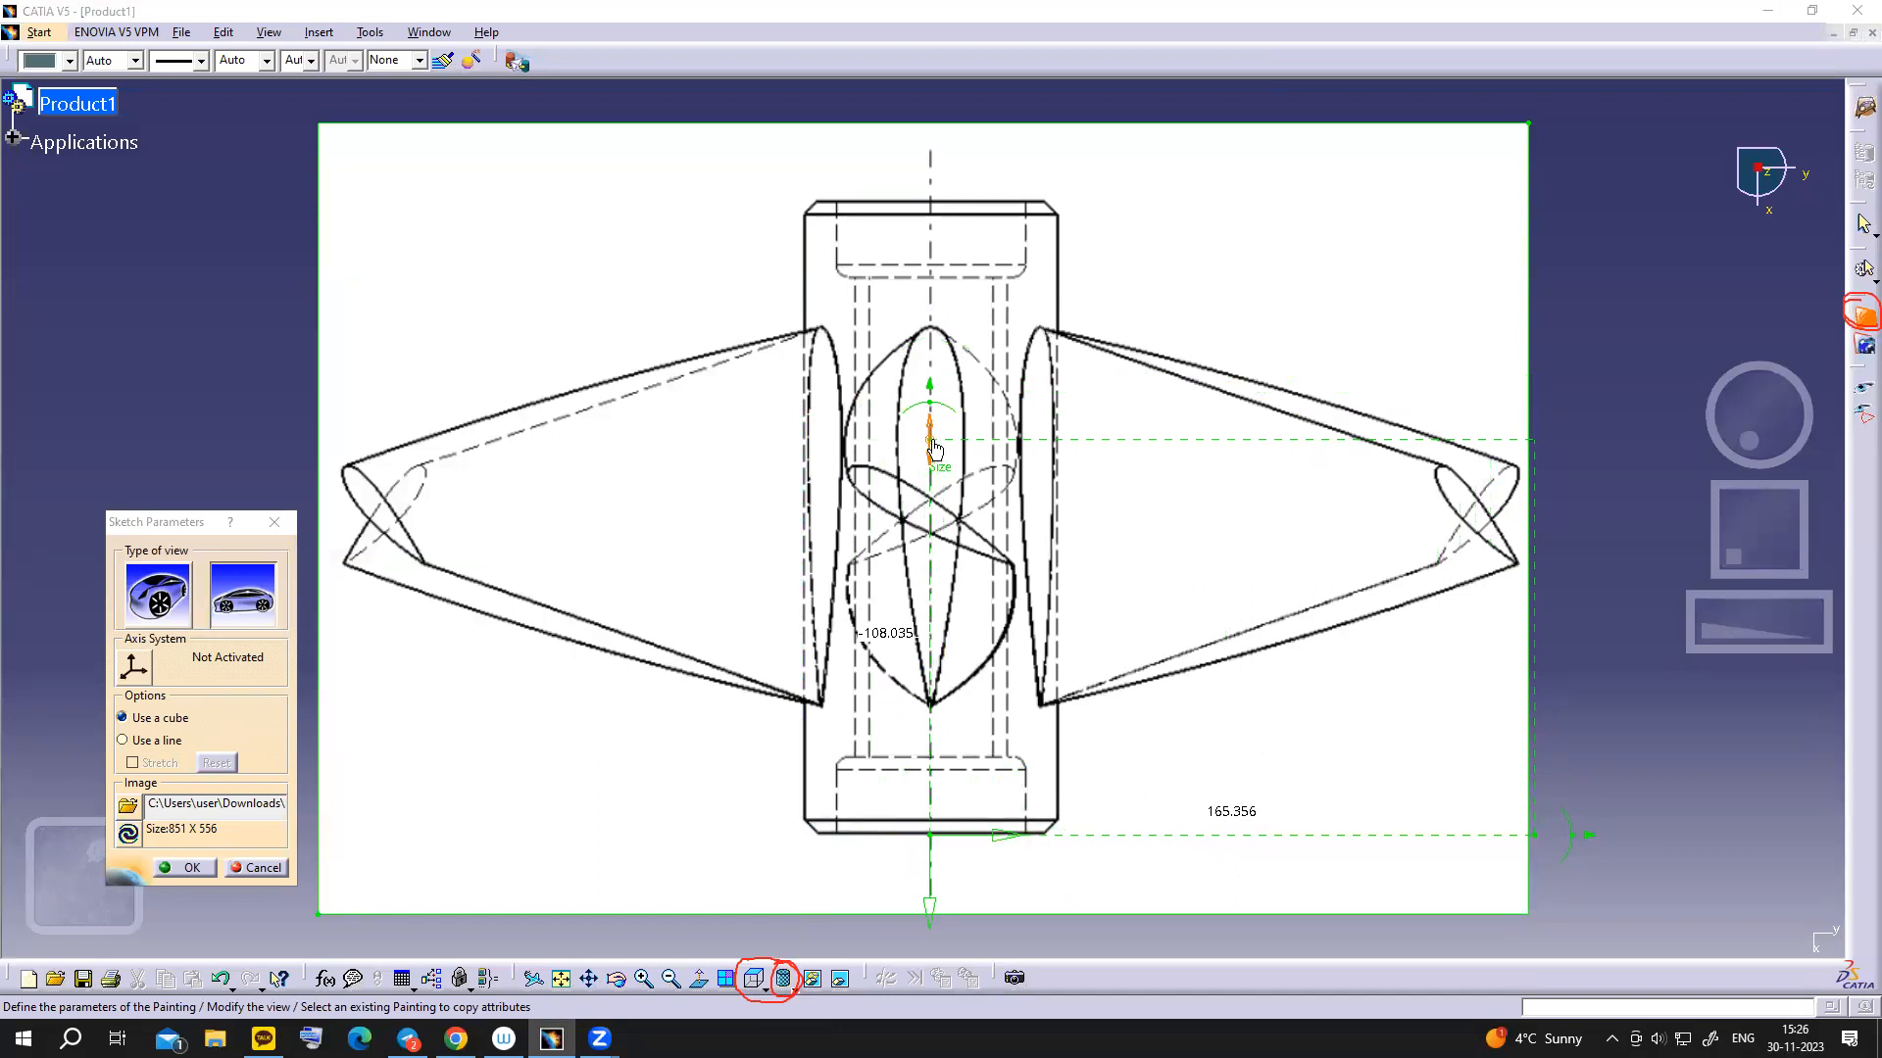
drag(931, 443, 938, 204)
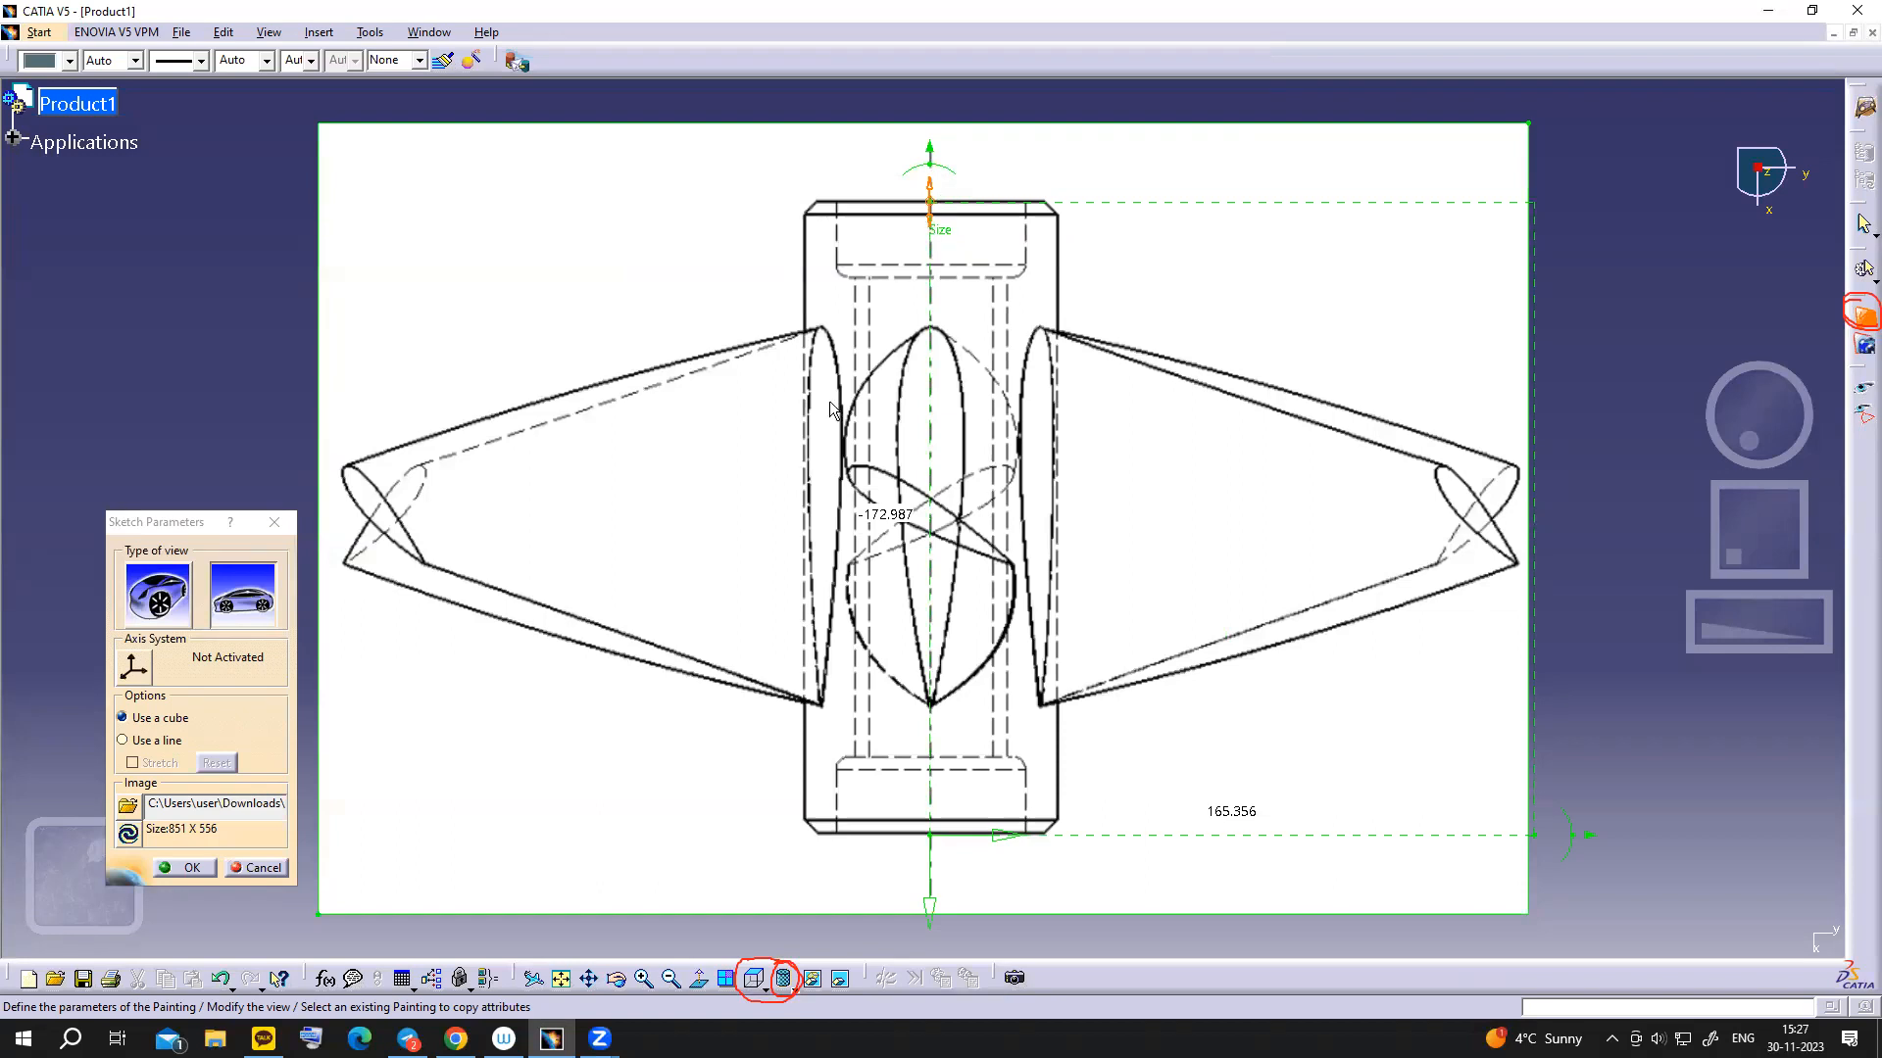
- Switch to the axial fan slides in Chrome and examine the dimensioned front and left views for the hub length, then return to CATIA
mouse_move(456, 1039)
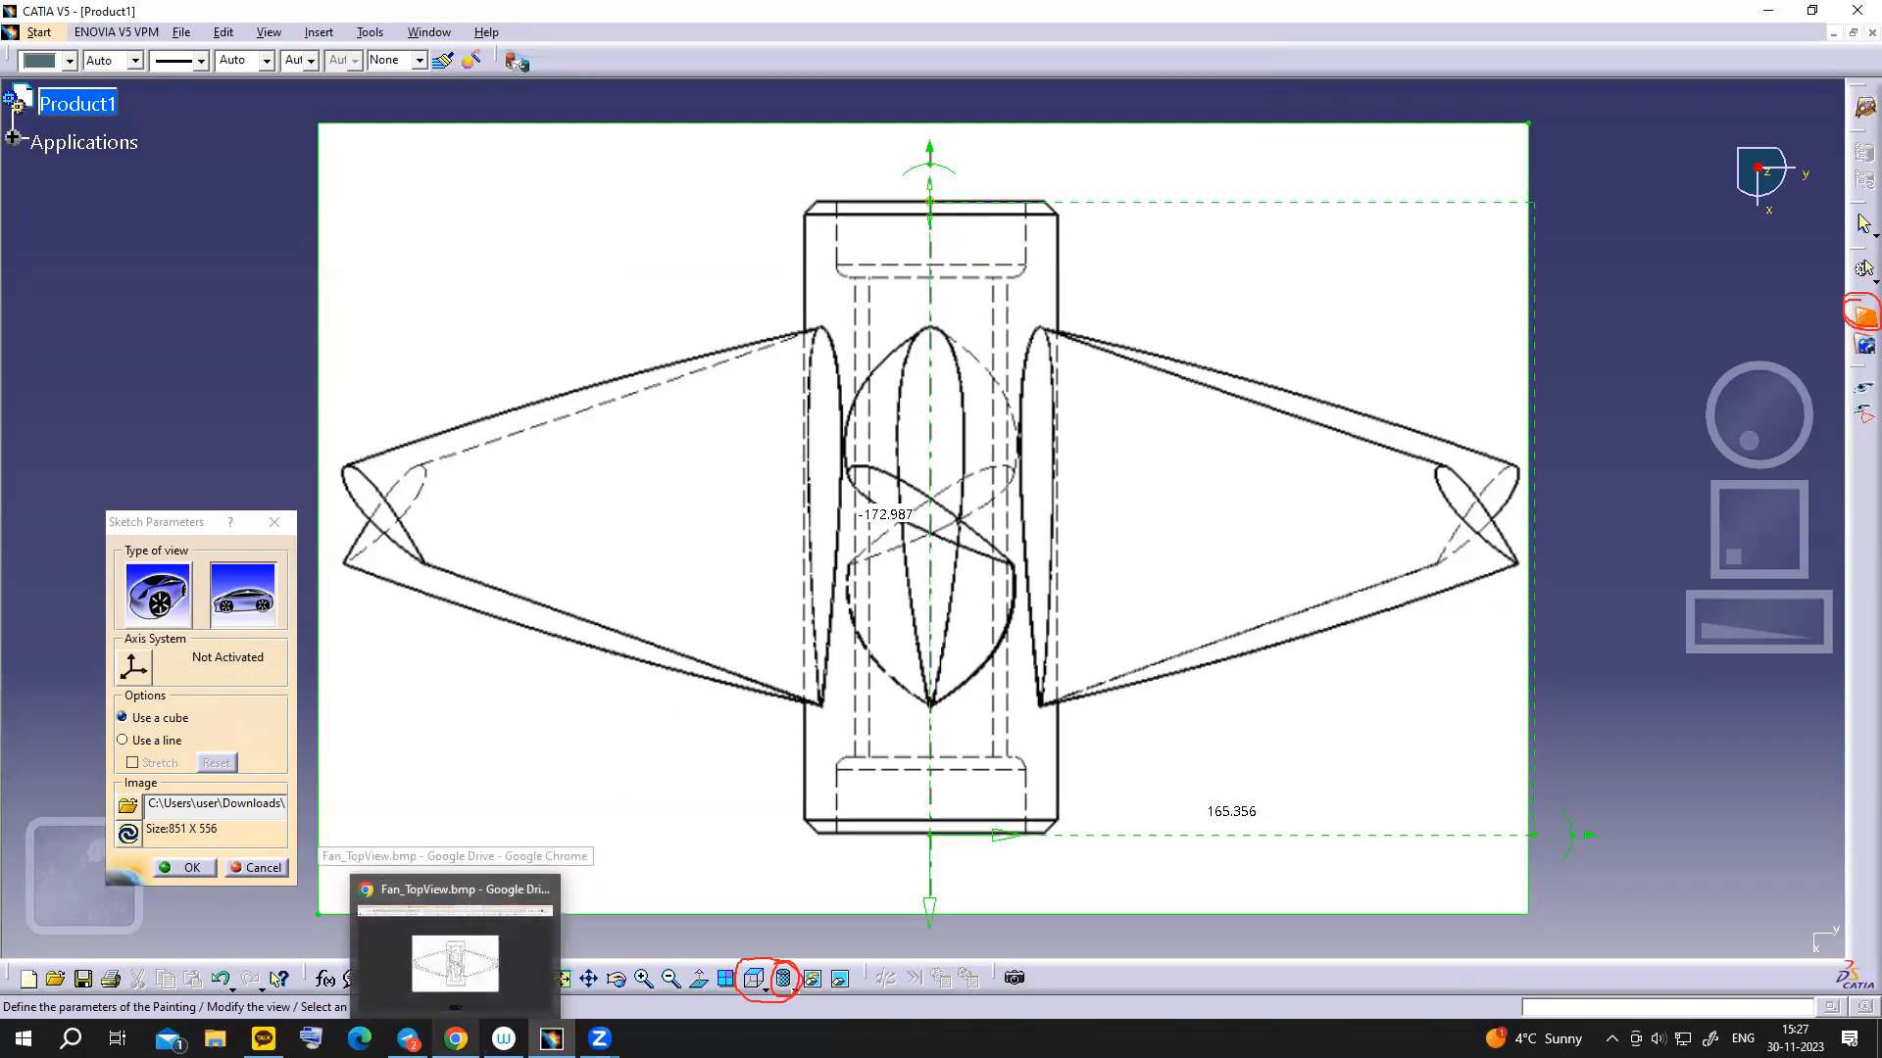
click(455, 946)
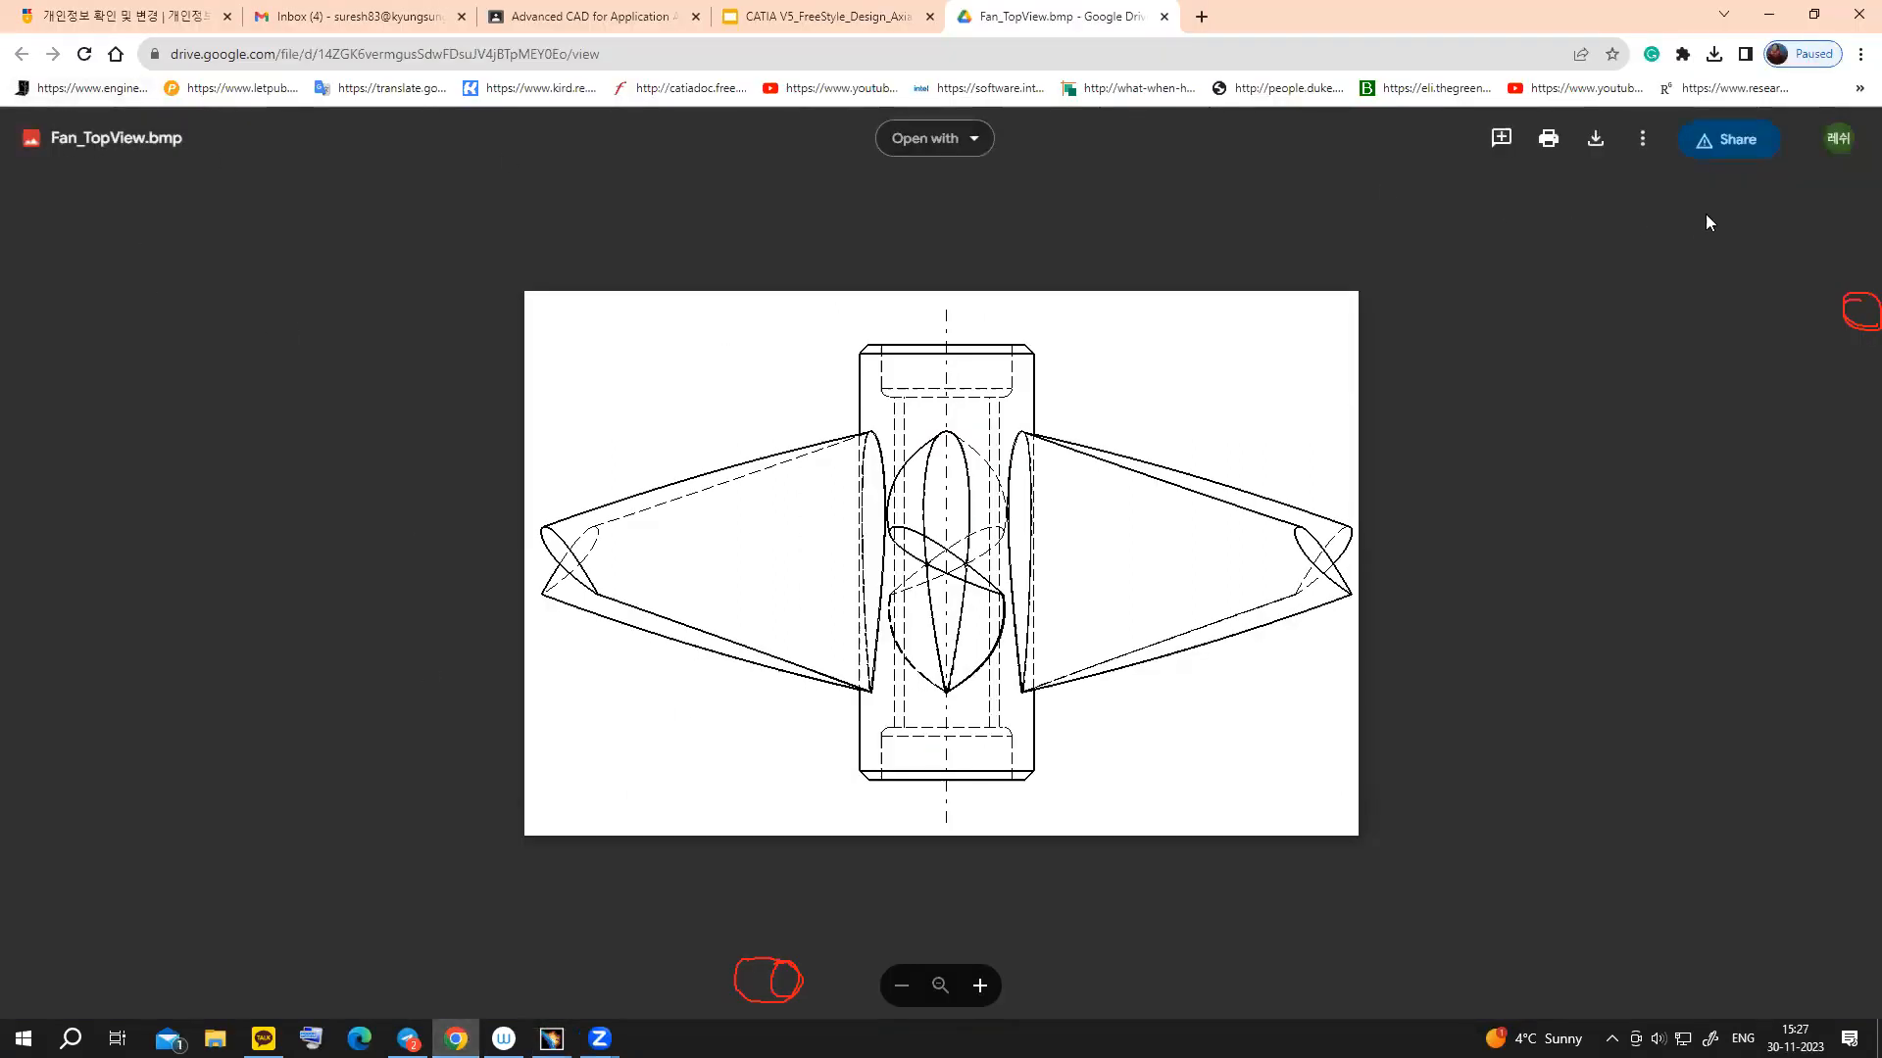
click(828, 16)
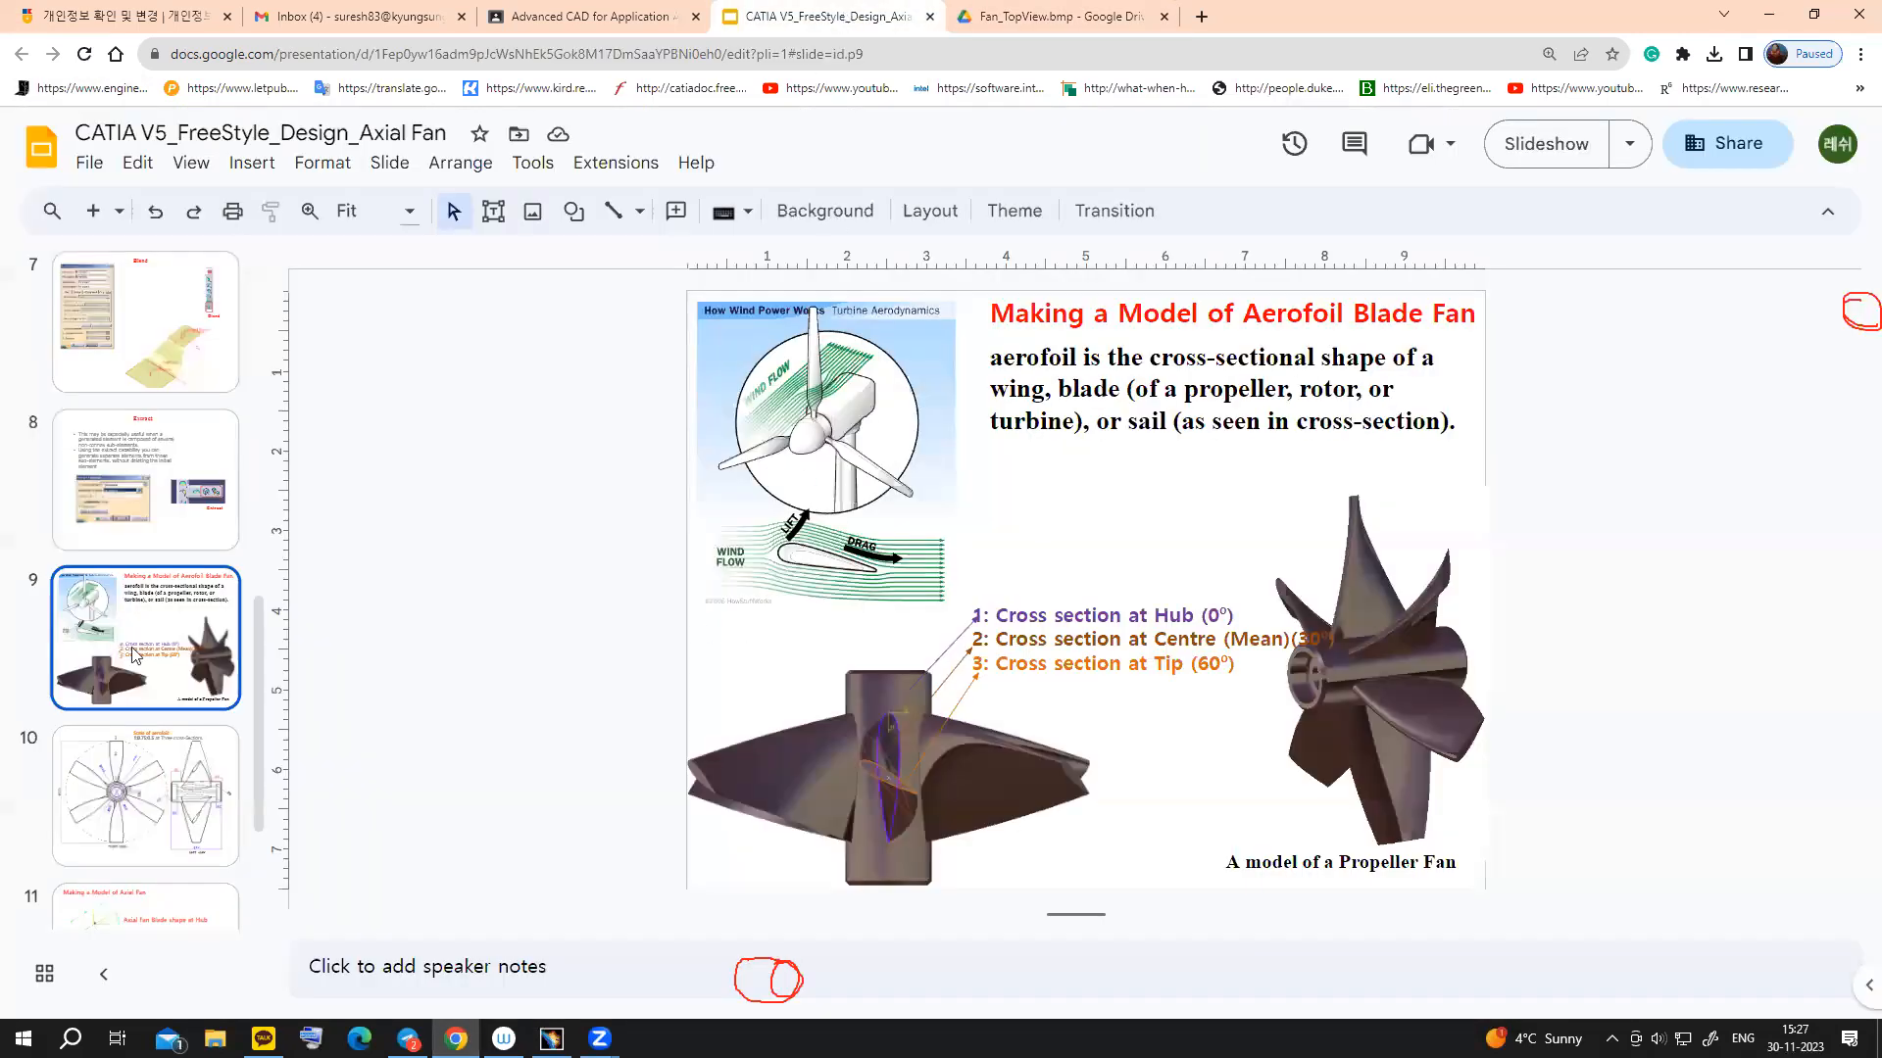
click(154, 817)
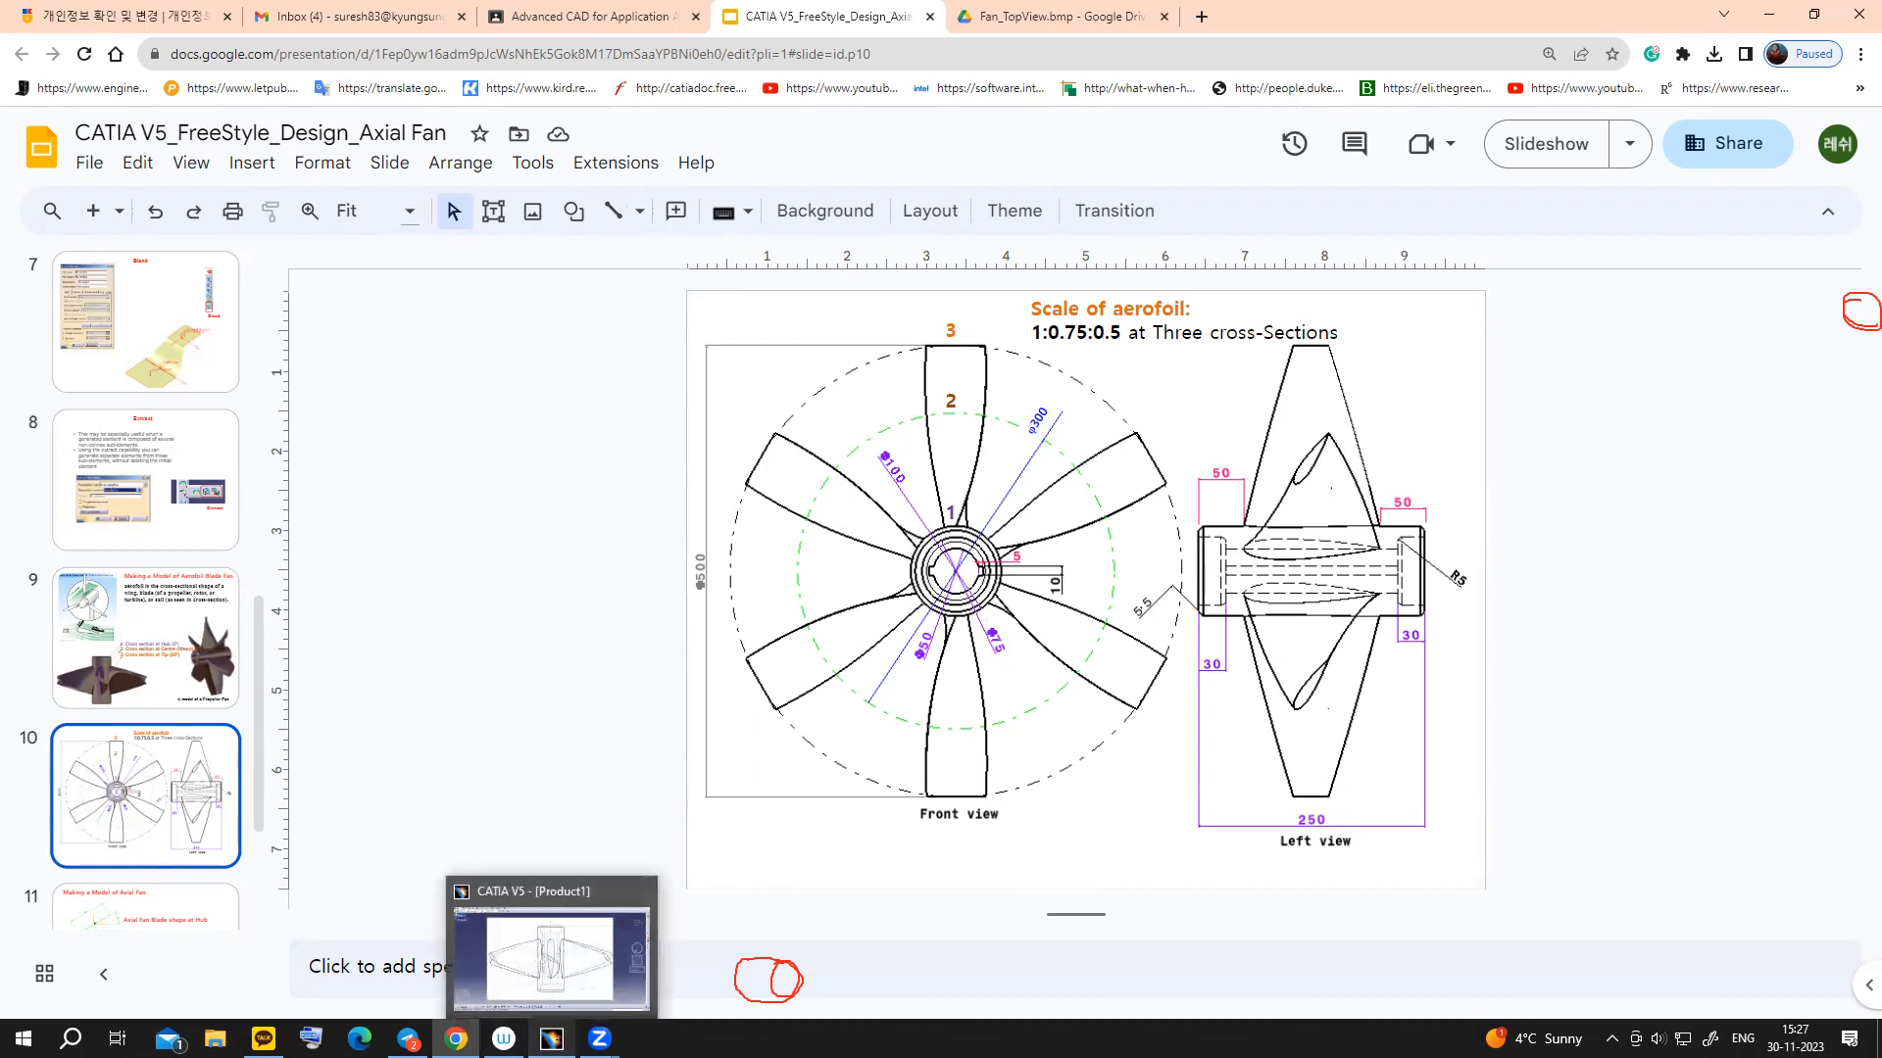
click(552, 1039)
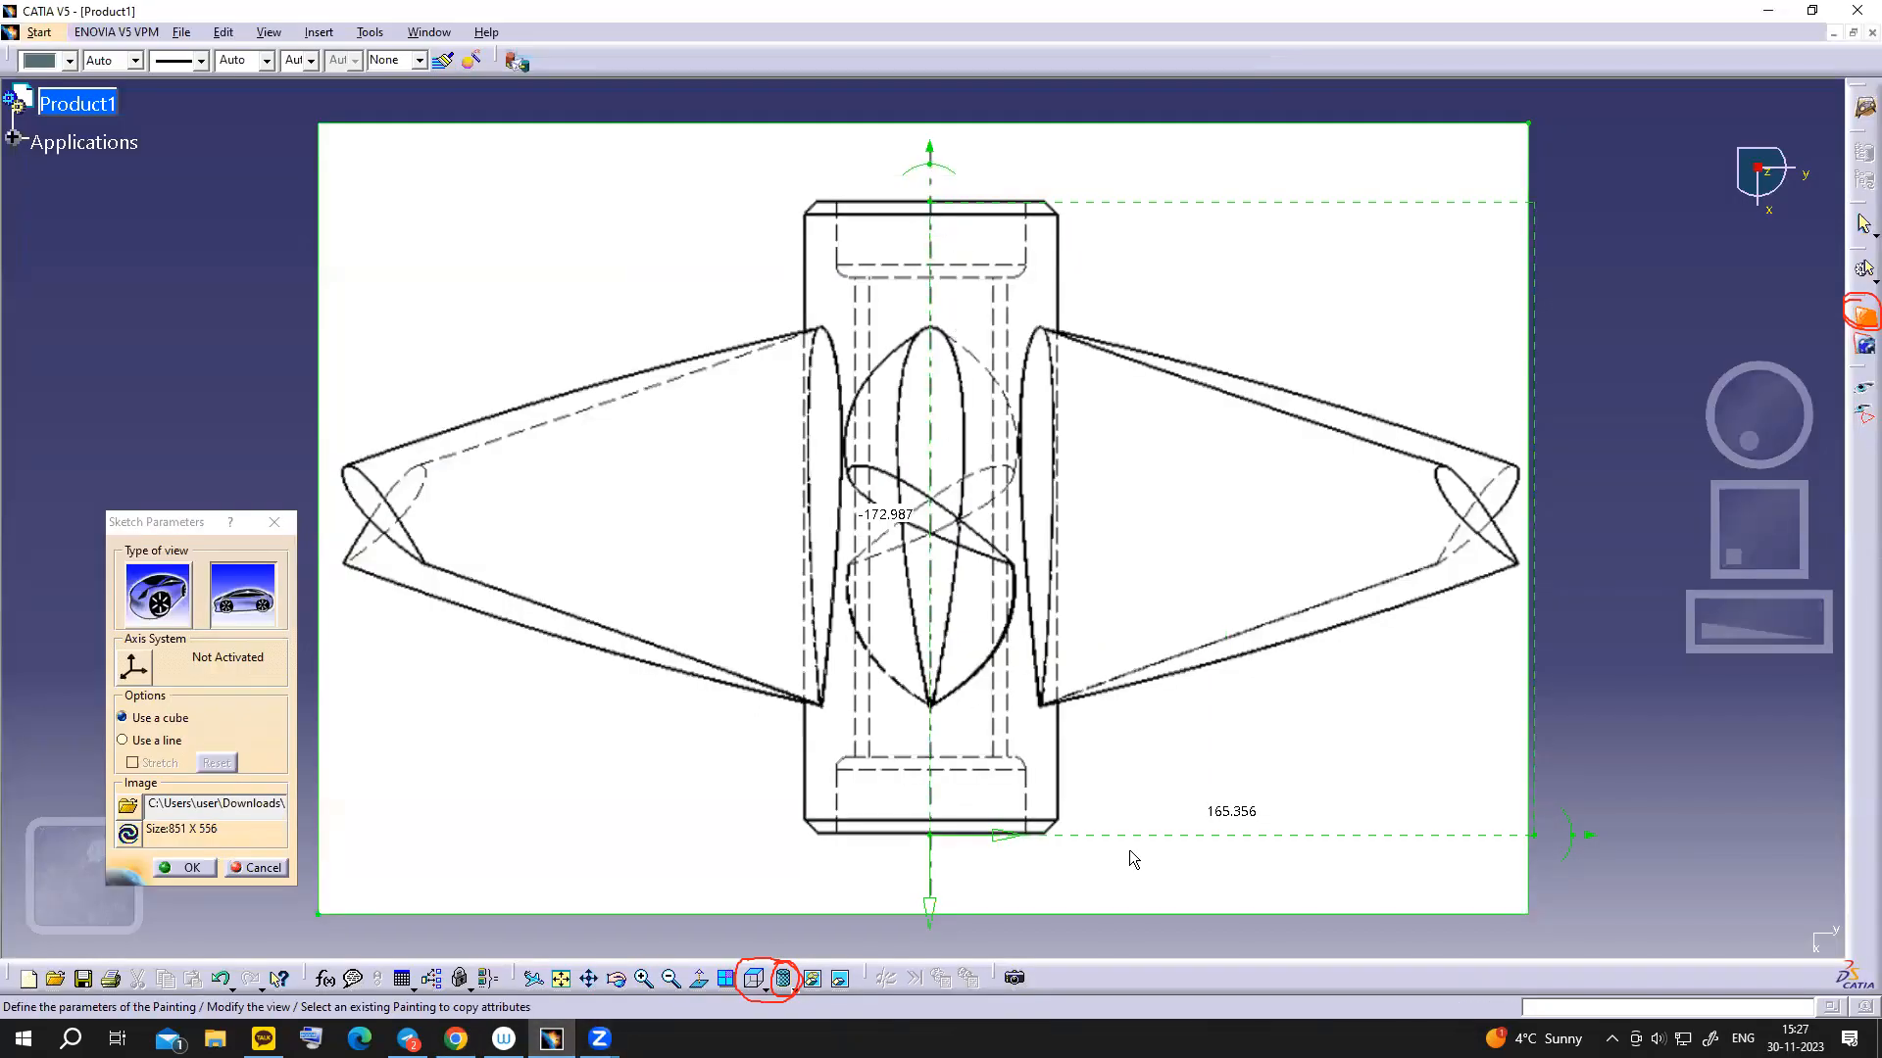
- Shrink the painting's horizontal size to the hub's right edge, about 35, and set its vertical size to -250 mm from the slide's hub length
drag(1534, 835, 1058, 831)
mouse_move(455, 1037)
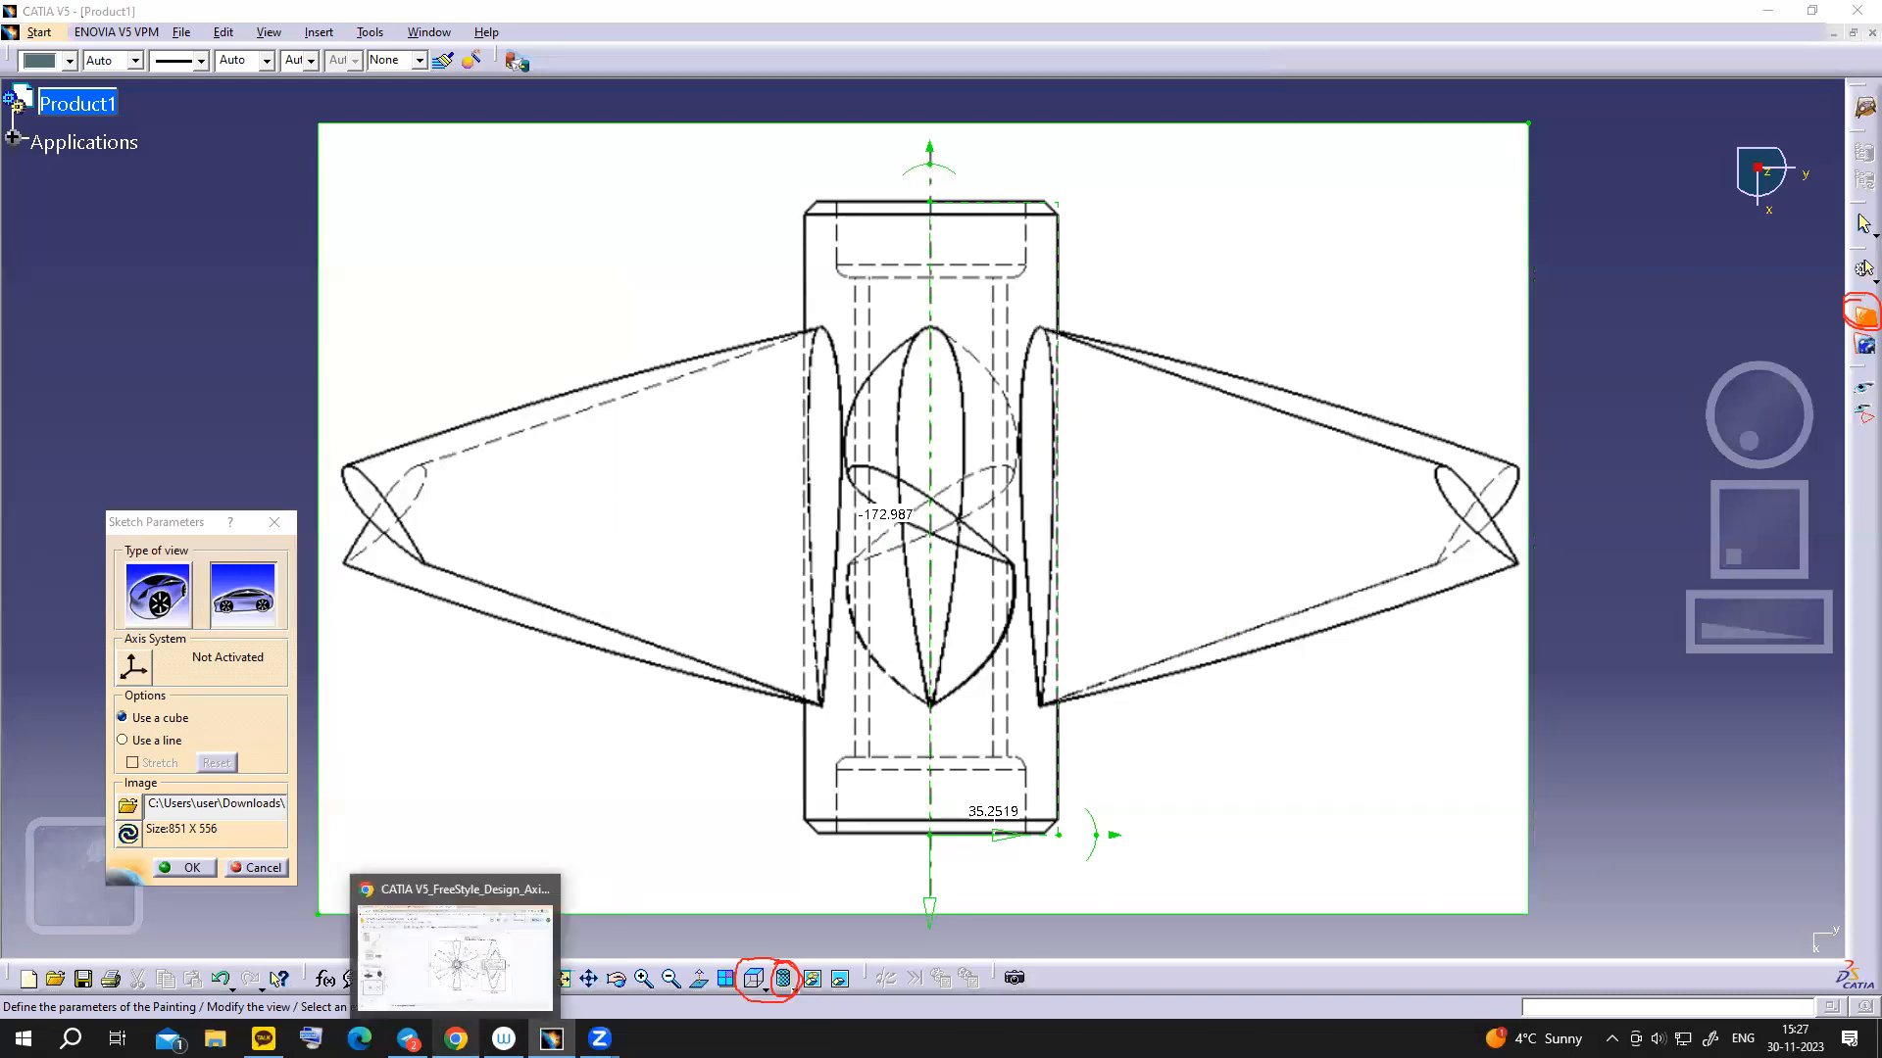
click(480, 946)
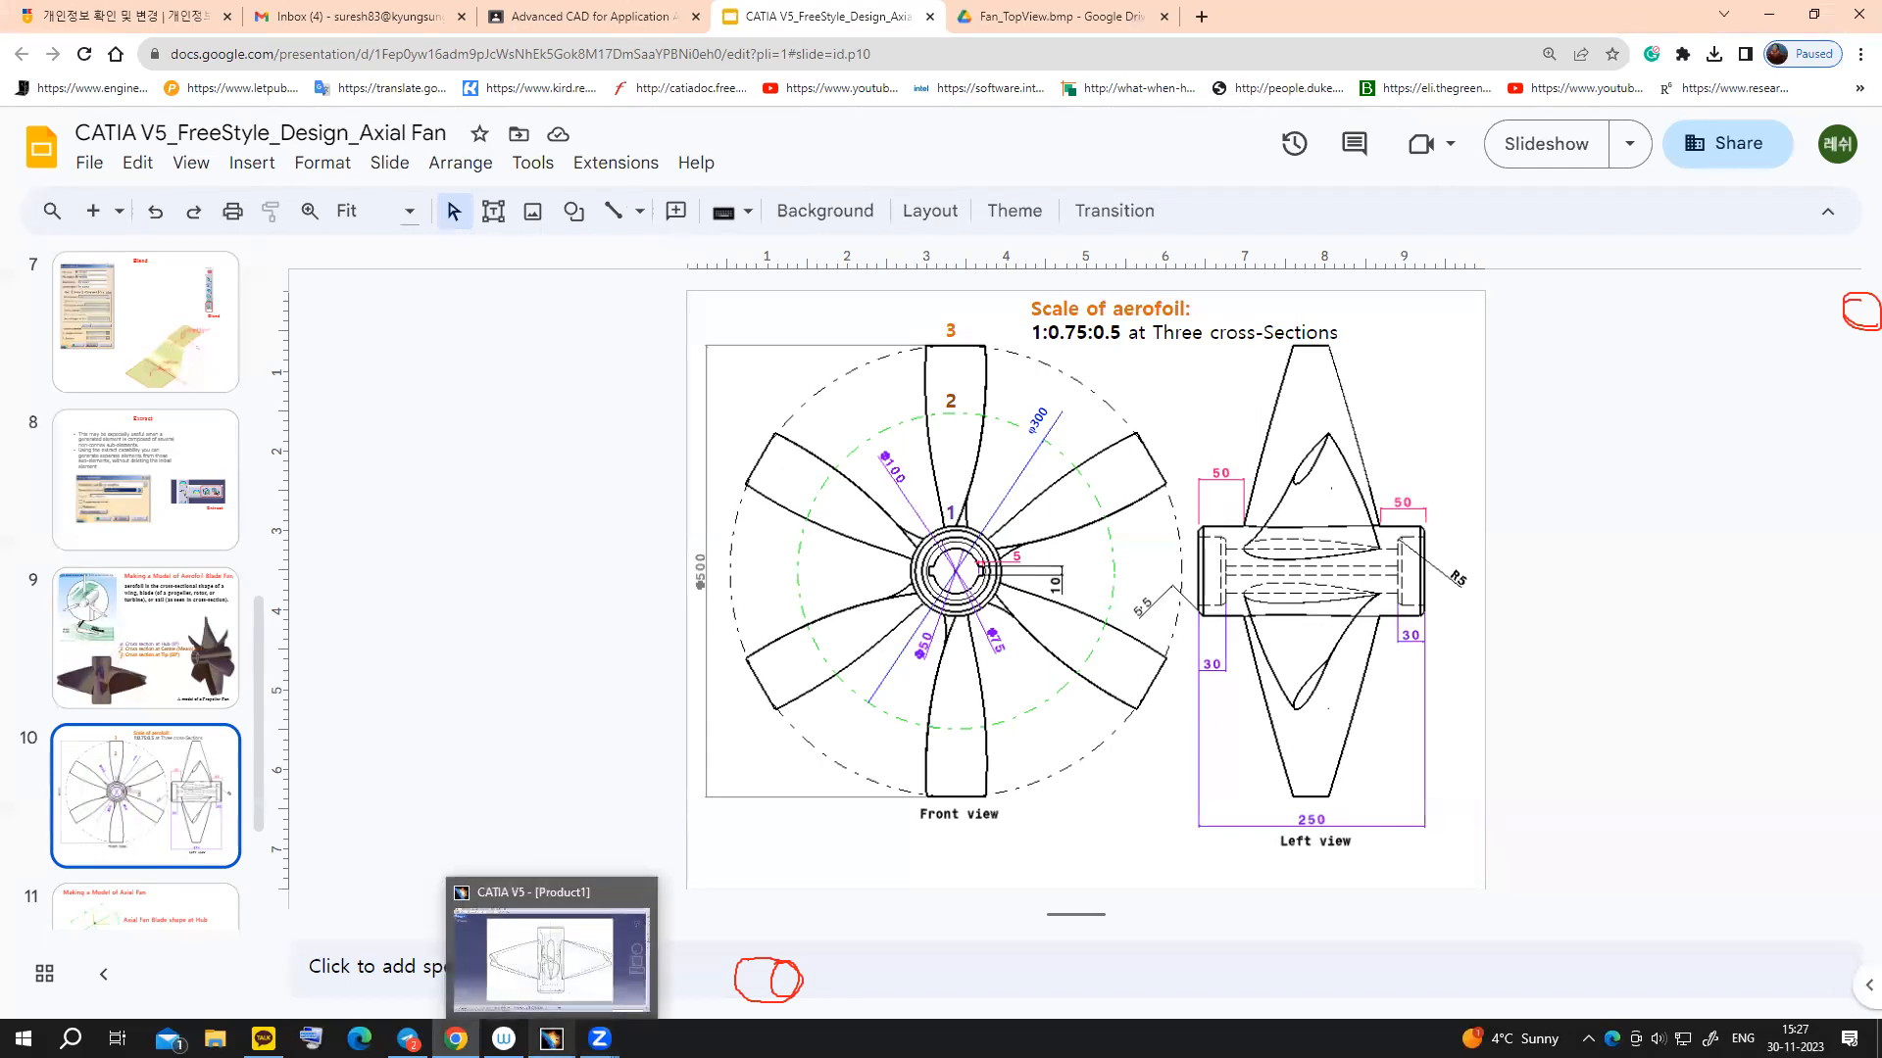
click(552, 1037)
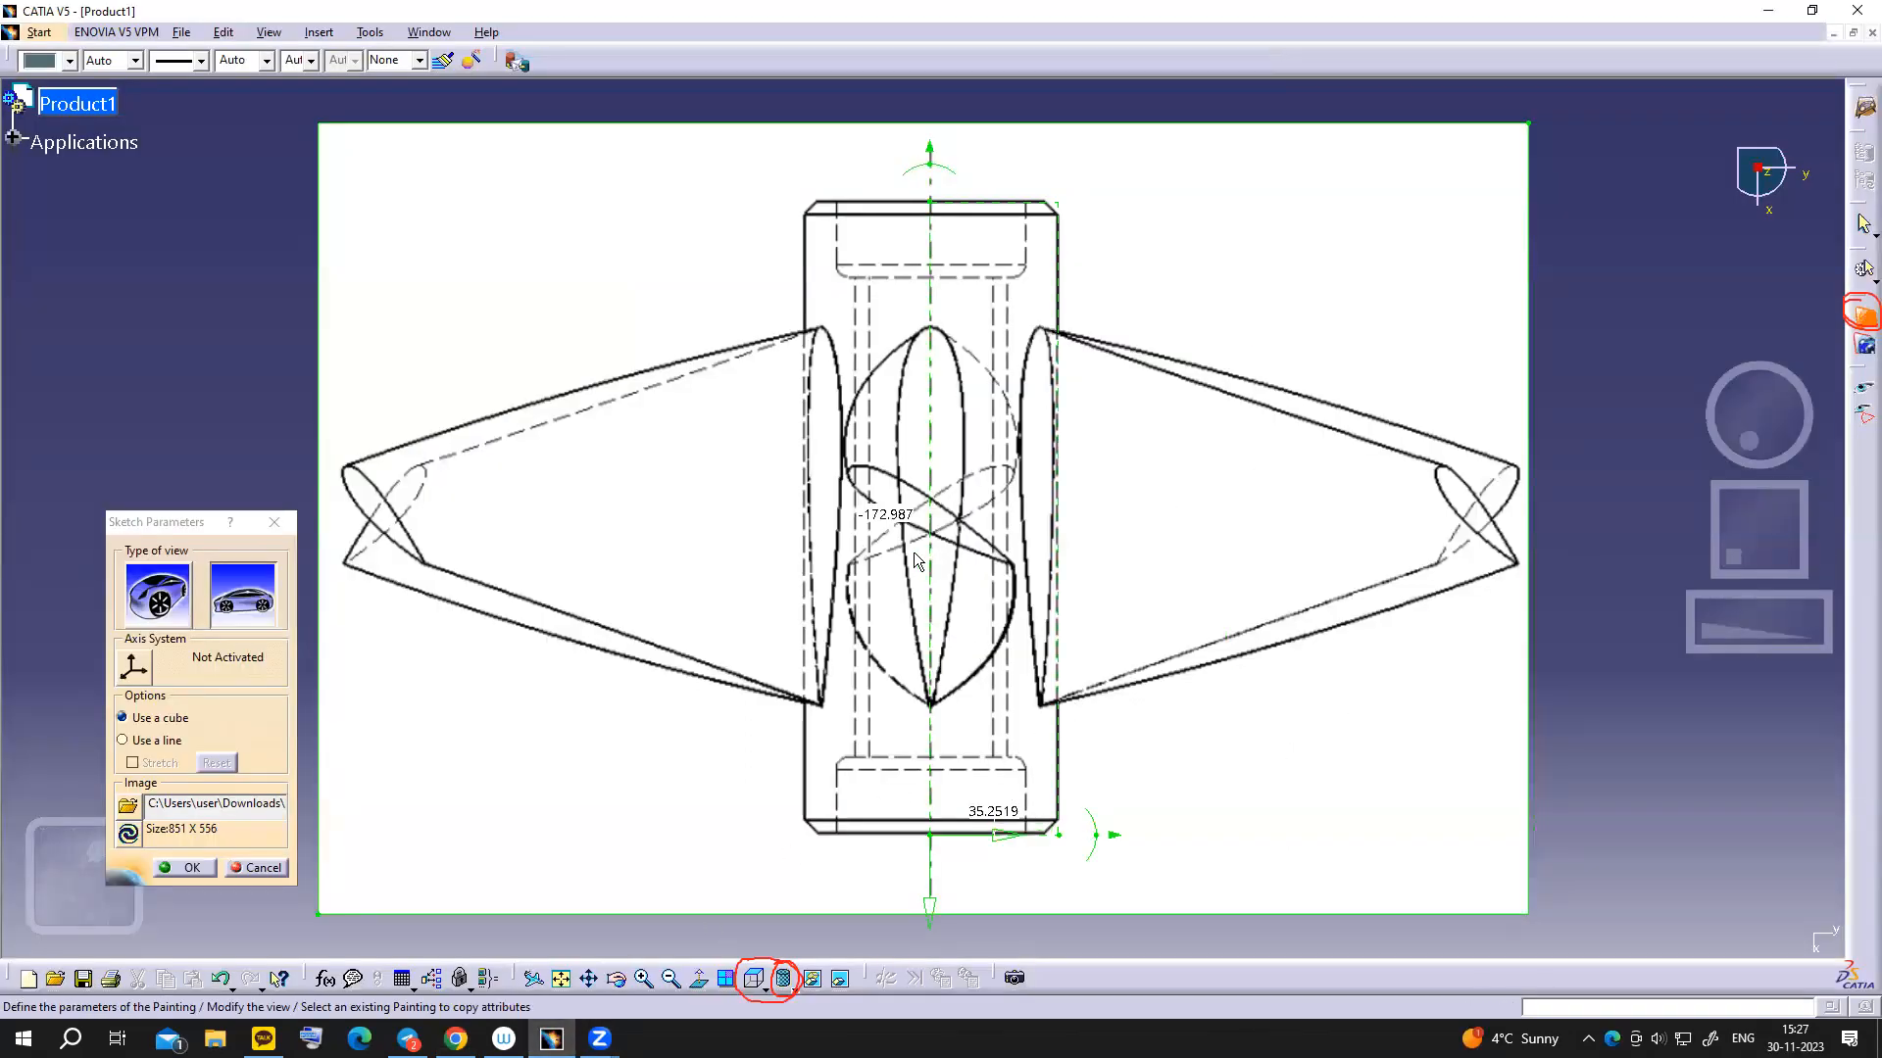
double_click(888, 519)
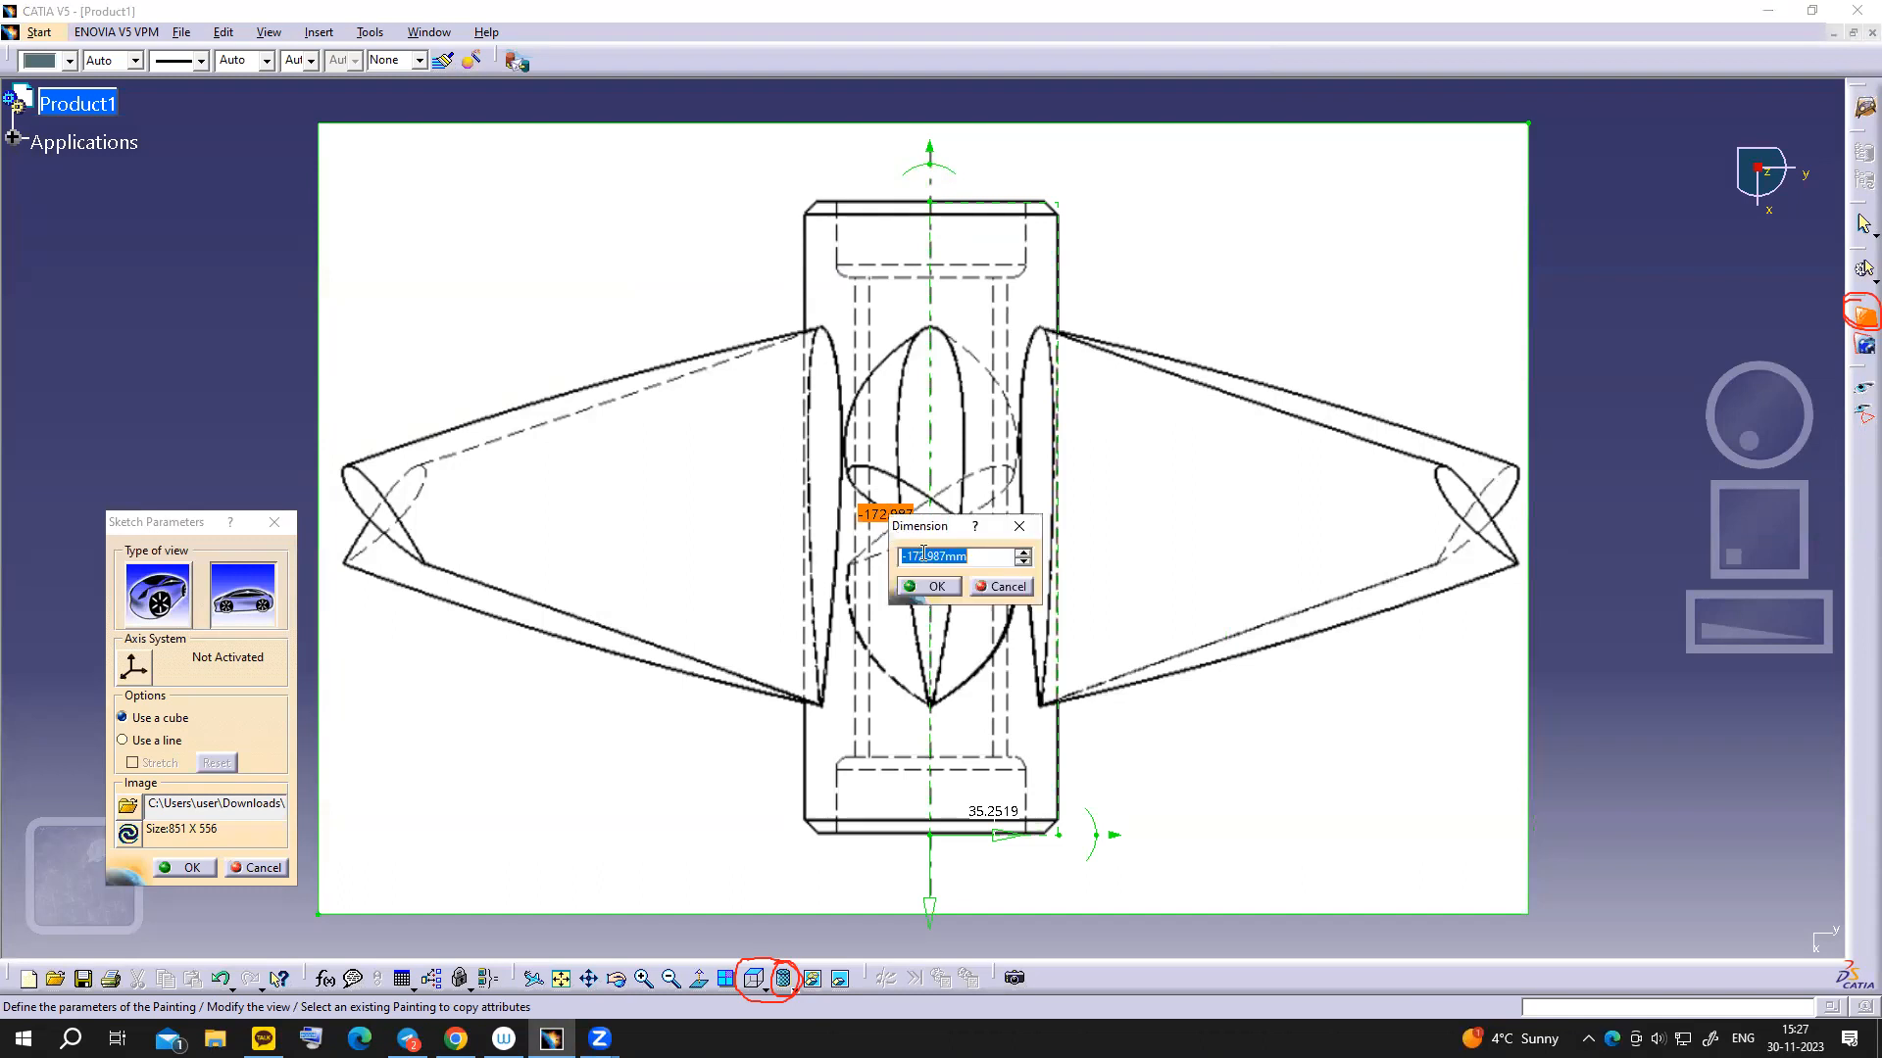
text(250mm)
click(939, 589)
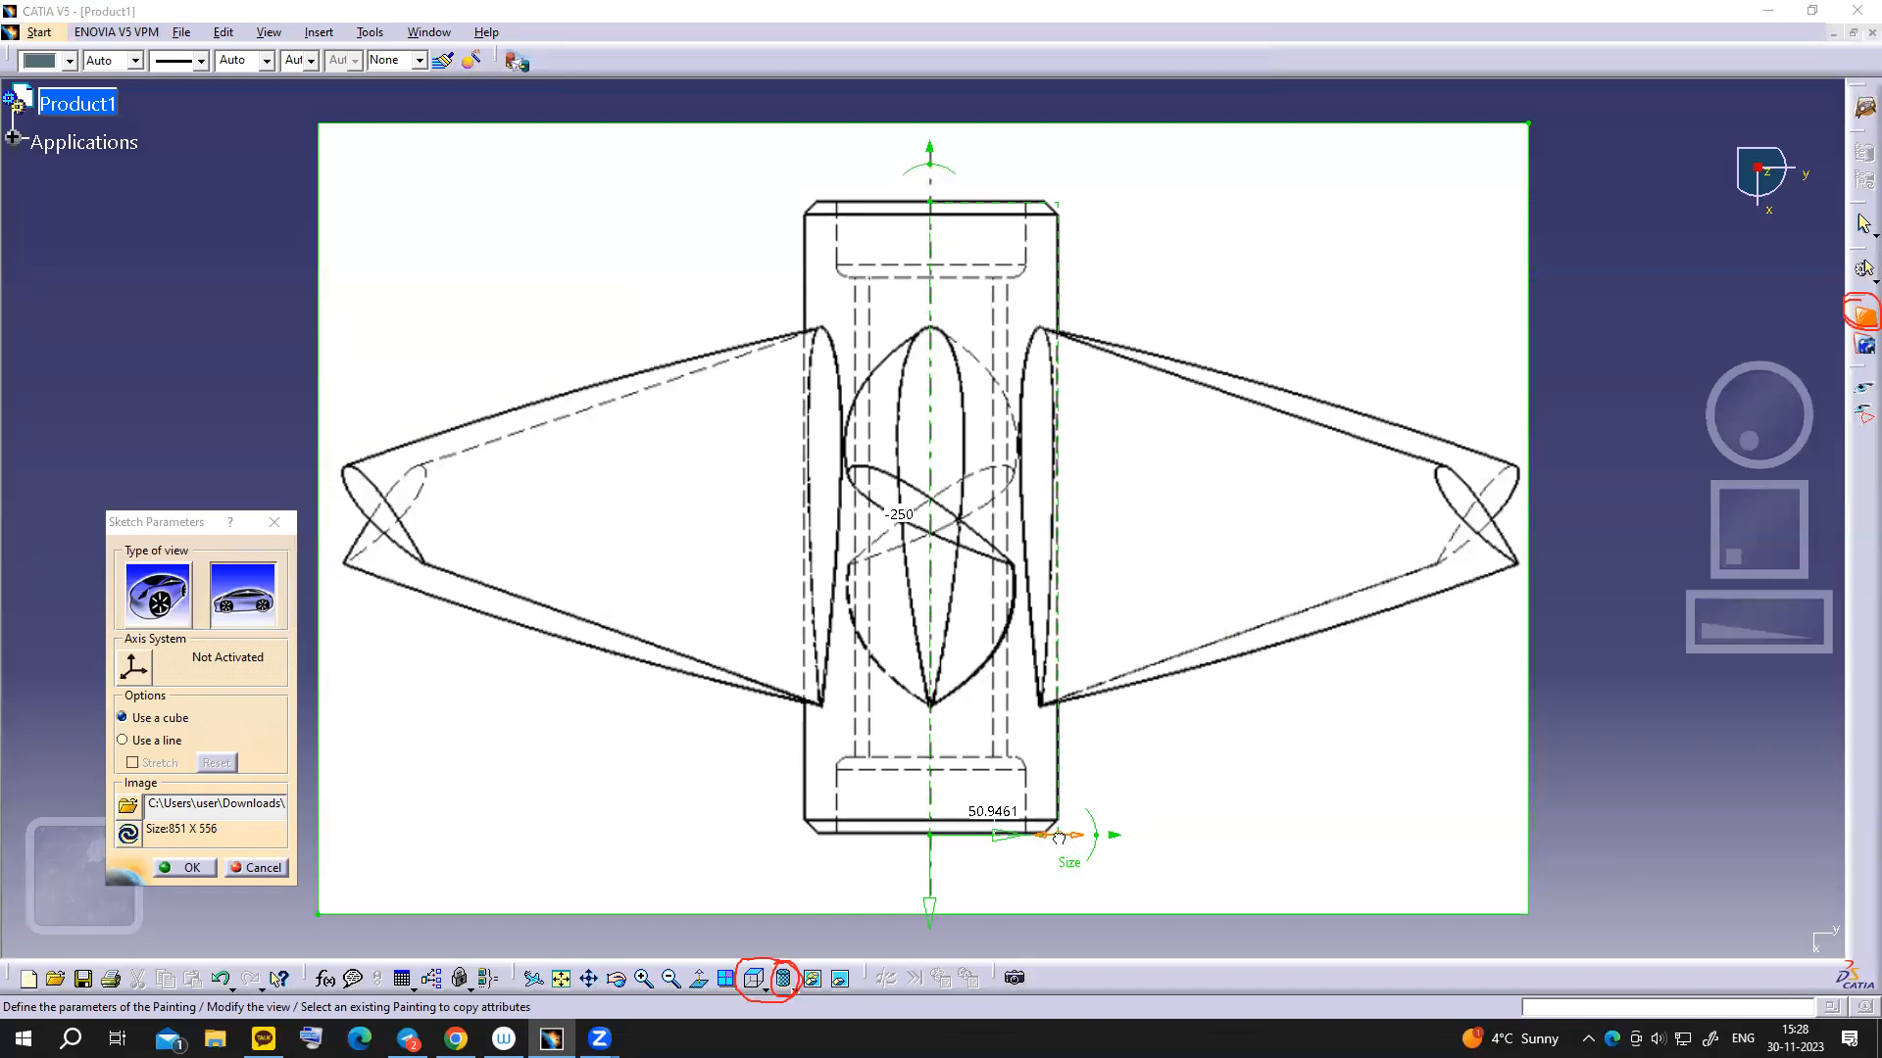
- Realign the painting's axis origin with the centre of the hub's bottom edge and its vertical size with the hub's top edge, about 249
drag(1059, 838, 1059, 838)
drag(929, 206, 929, 203)
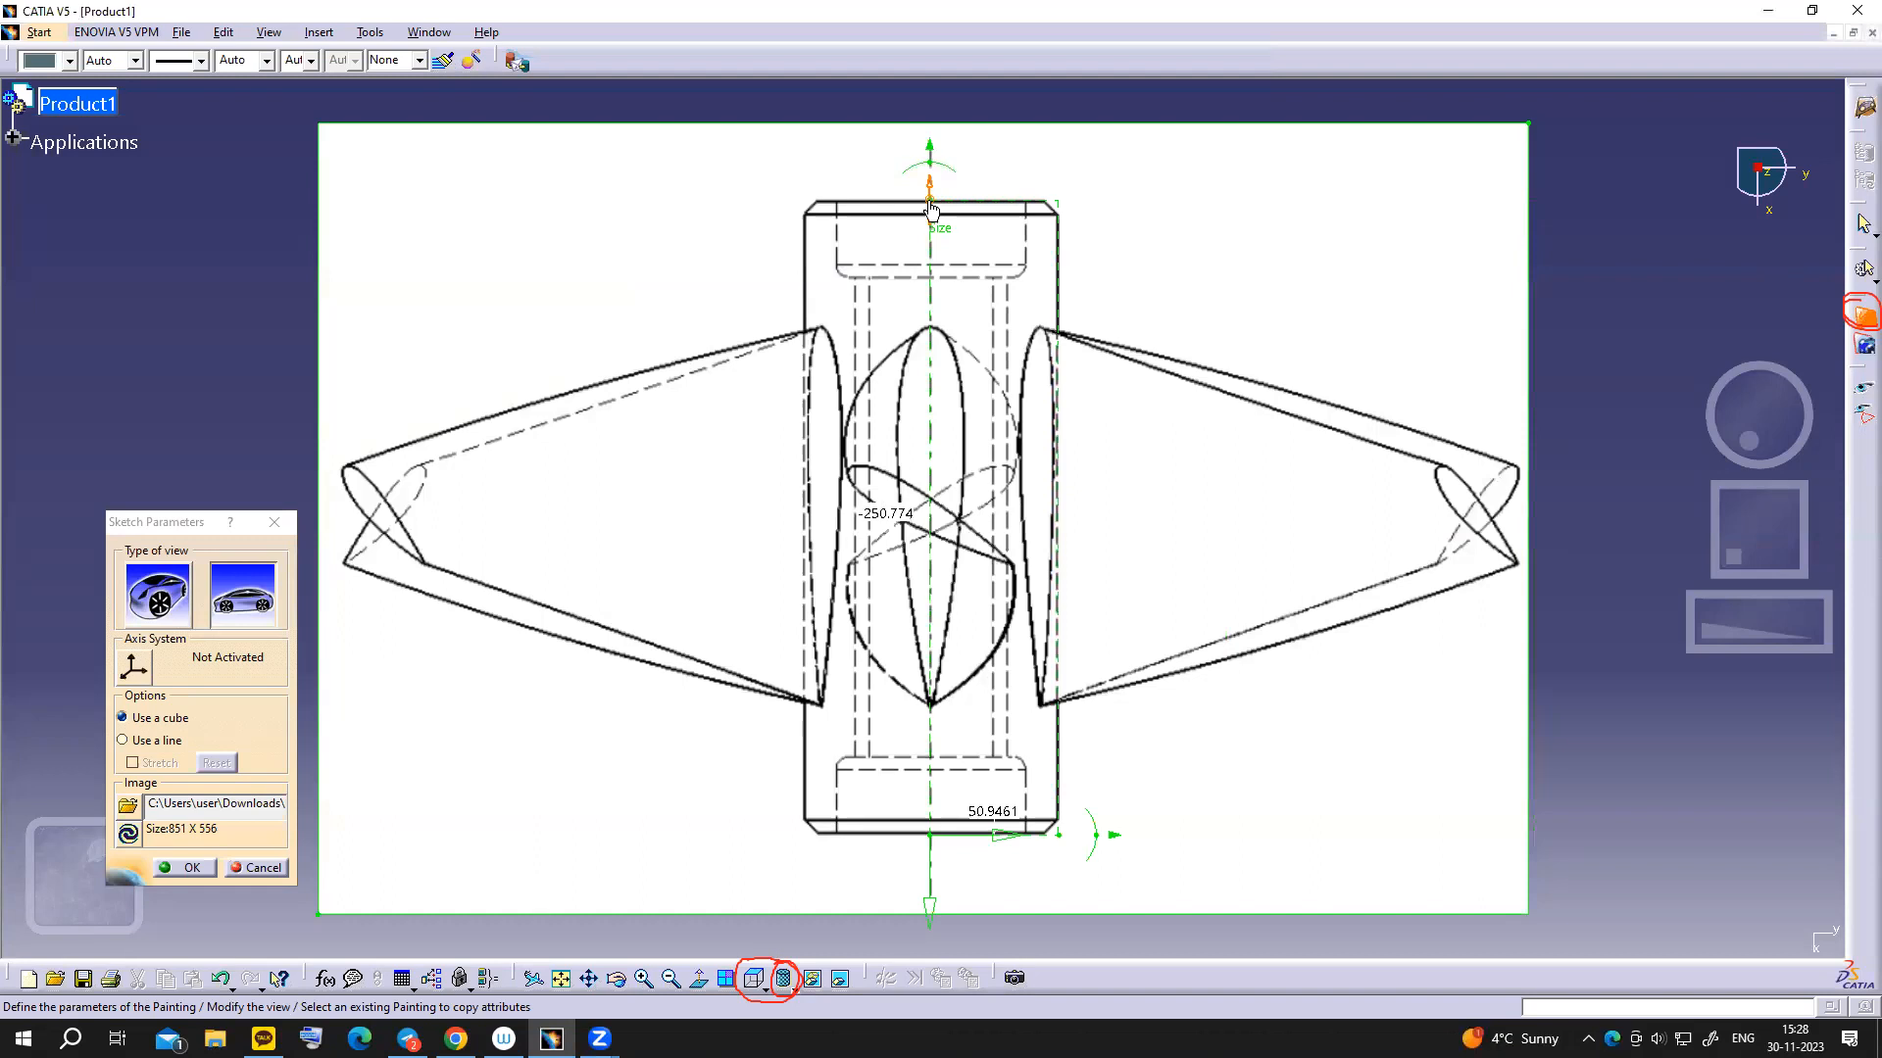
scroll(1043, 485, up, 2)
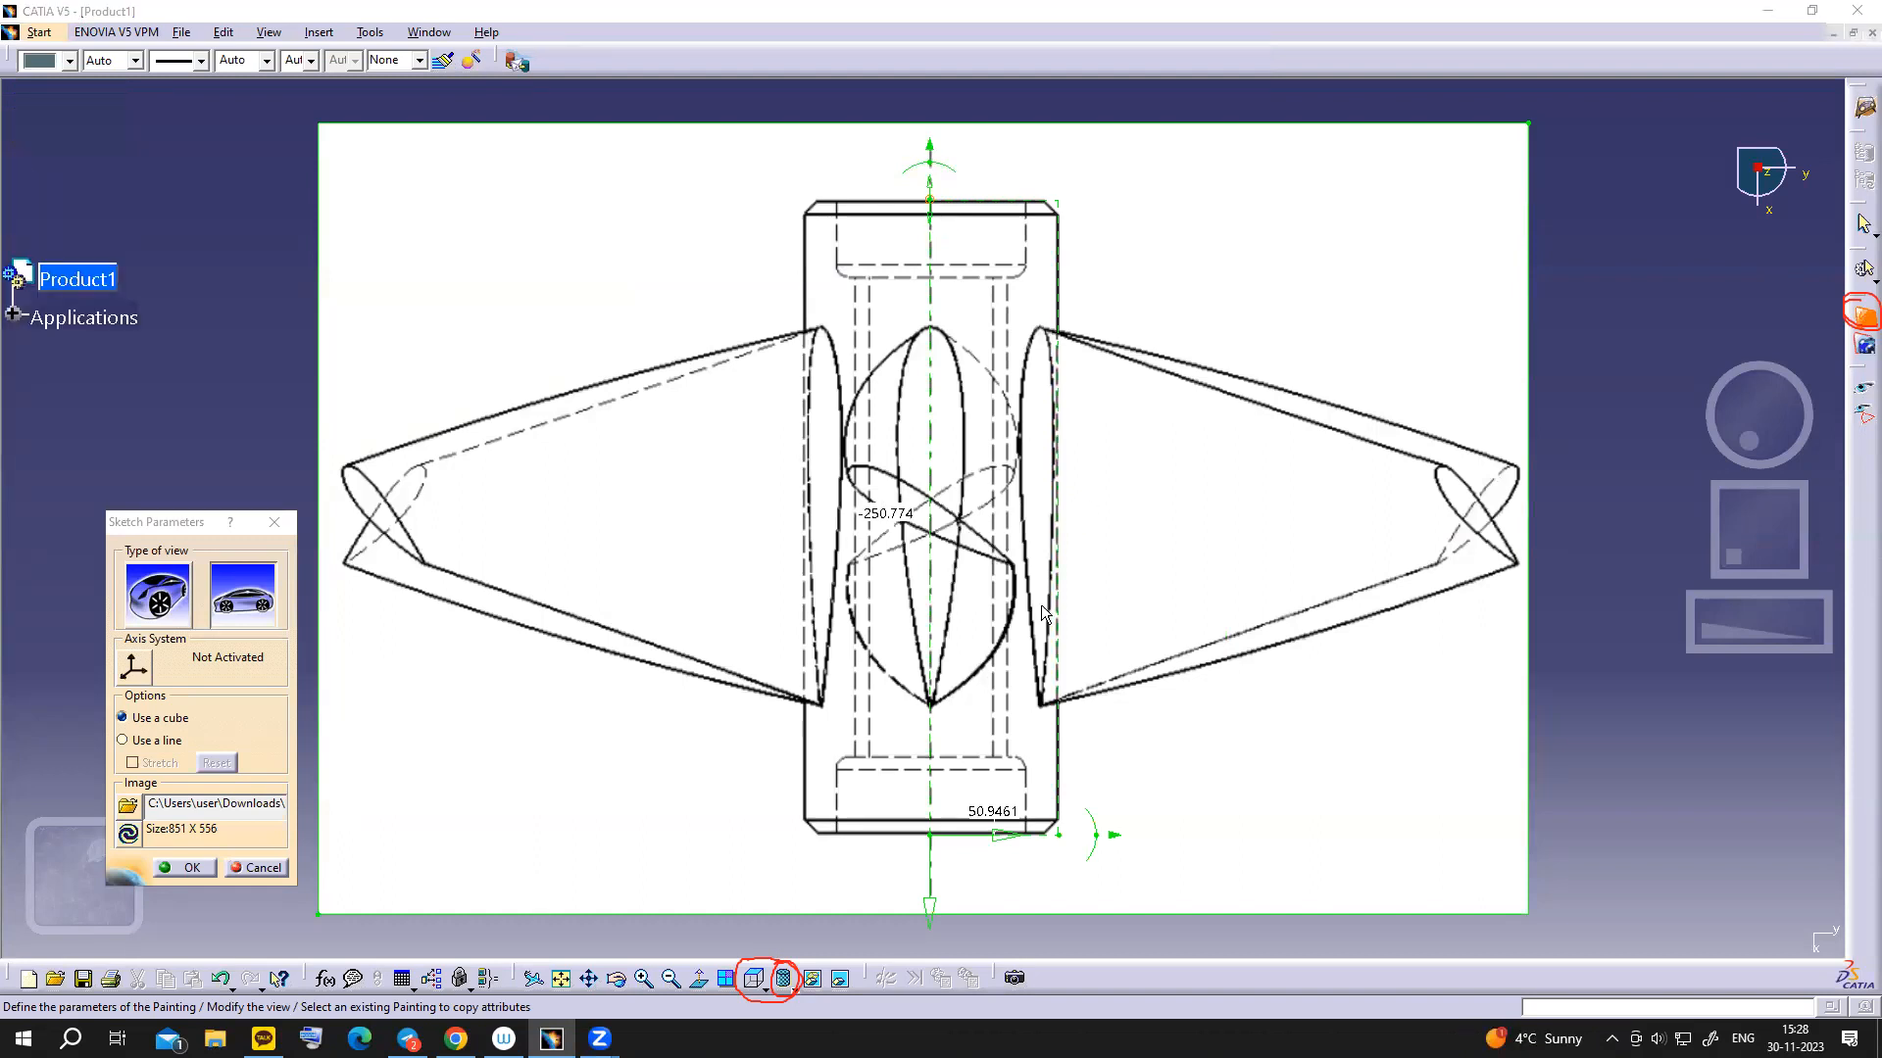
ctrl+middle_drag(1136, 713, 1186, 597)
mouse_move(1243, 735)
middle_down()
mouse_move(1264, 751)
mouse_move(1246, 510)
mouse_move(1243, 527)
middle_up()
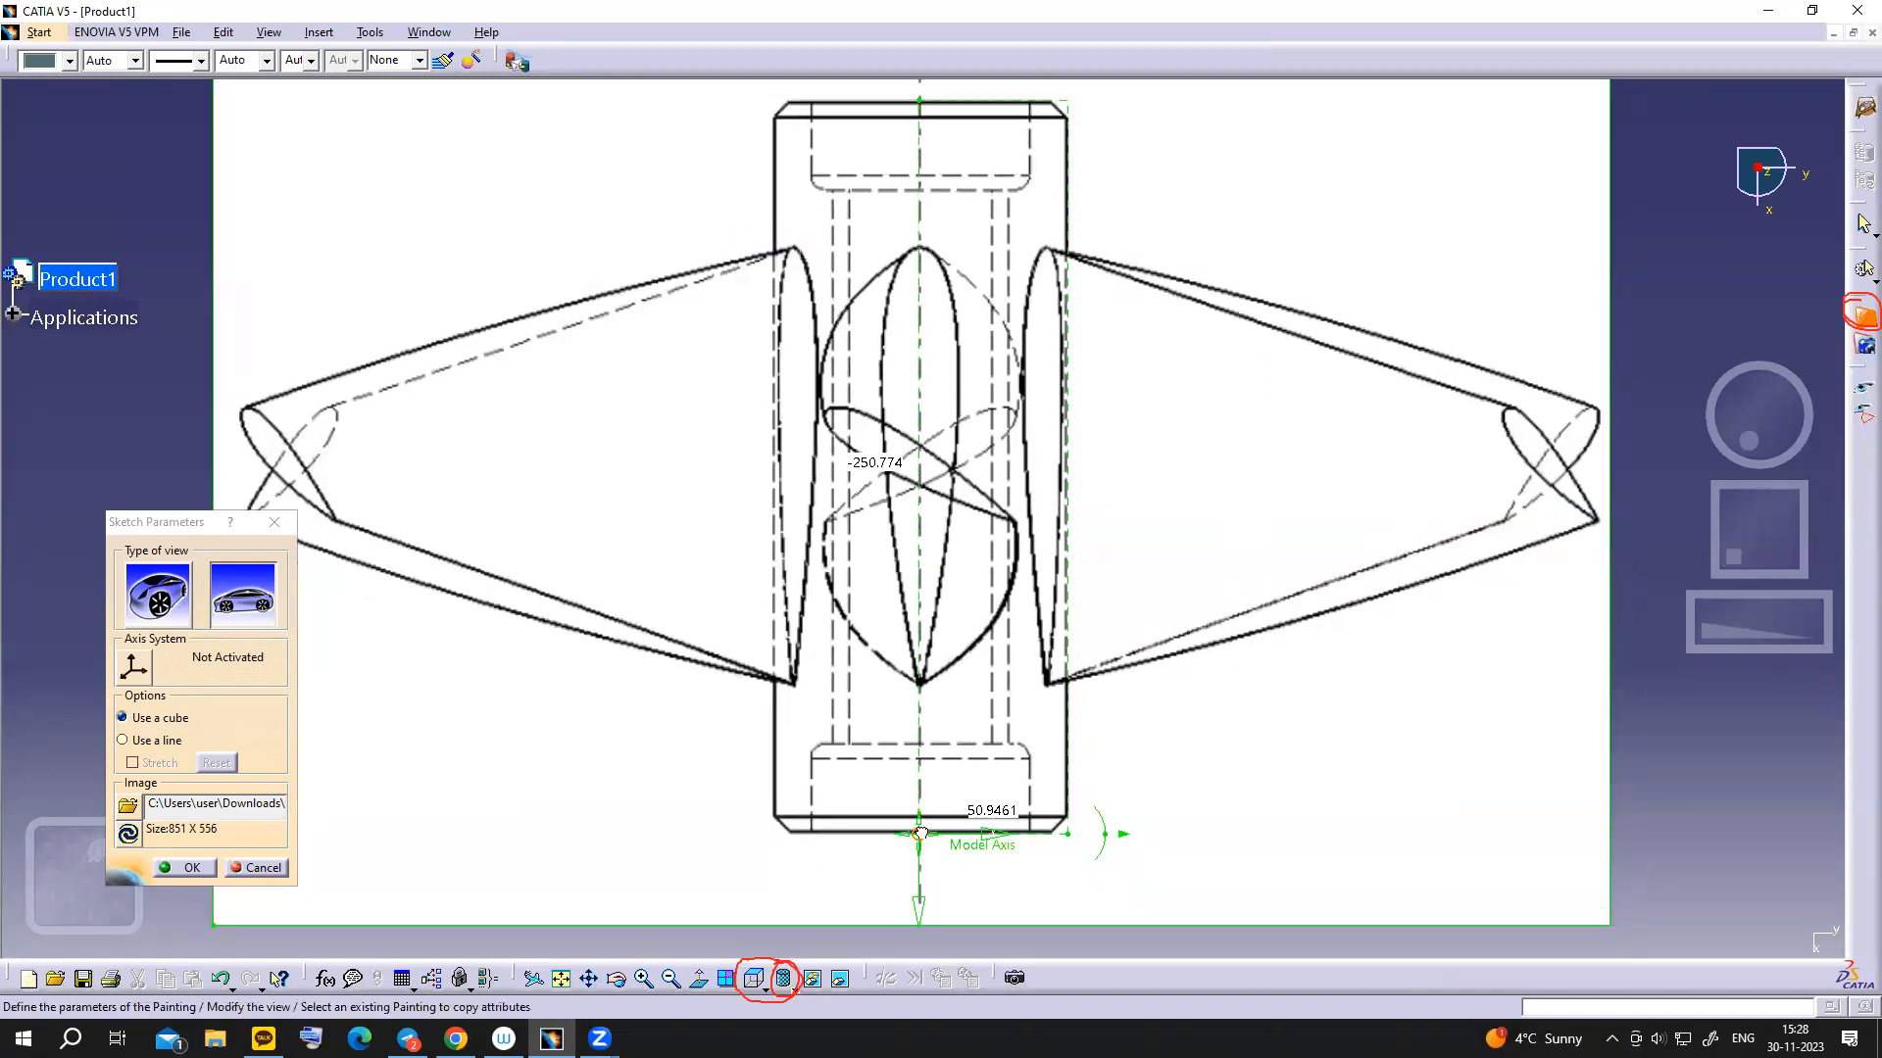
drag(922, 833, 925, 829)
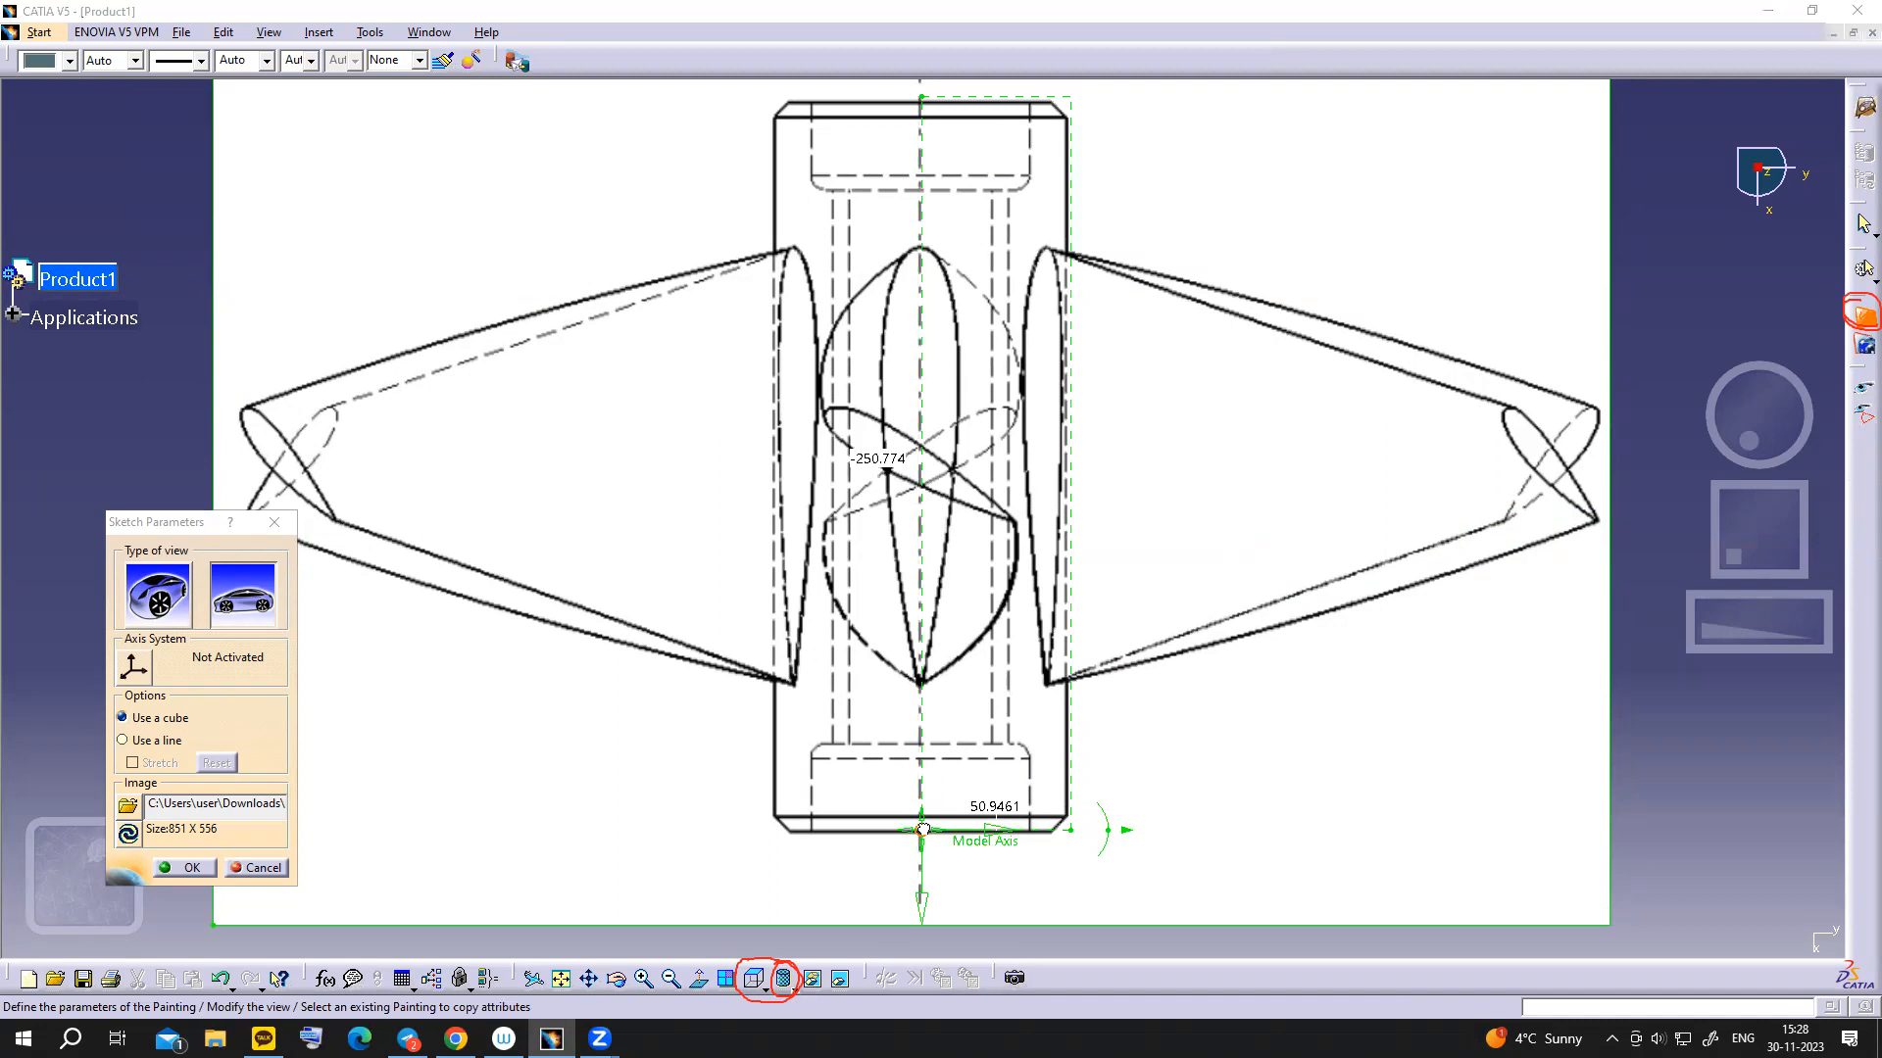
drag(924, 830, 921, 830)
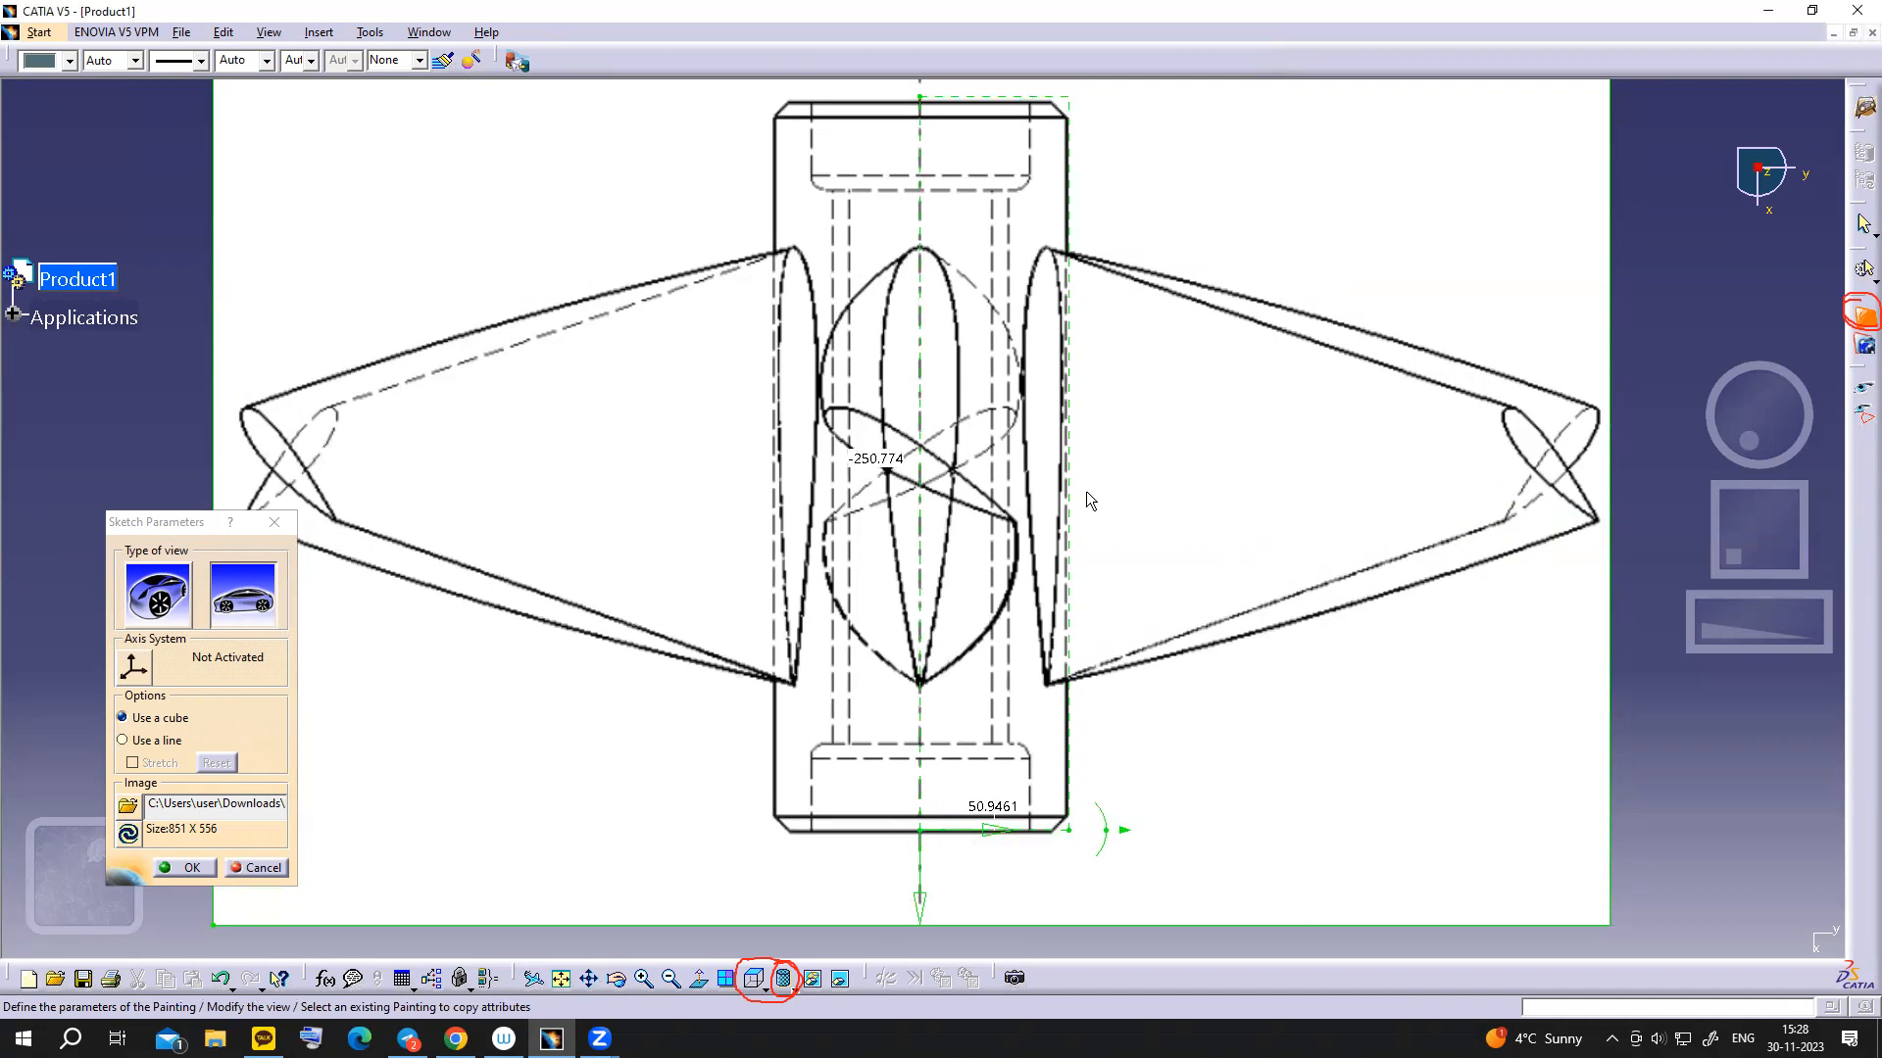
middle_drag(1302, 227, 1290, 252)
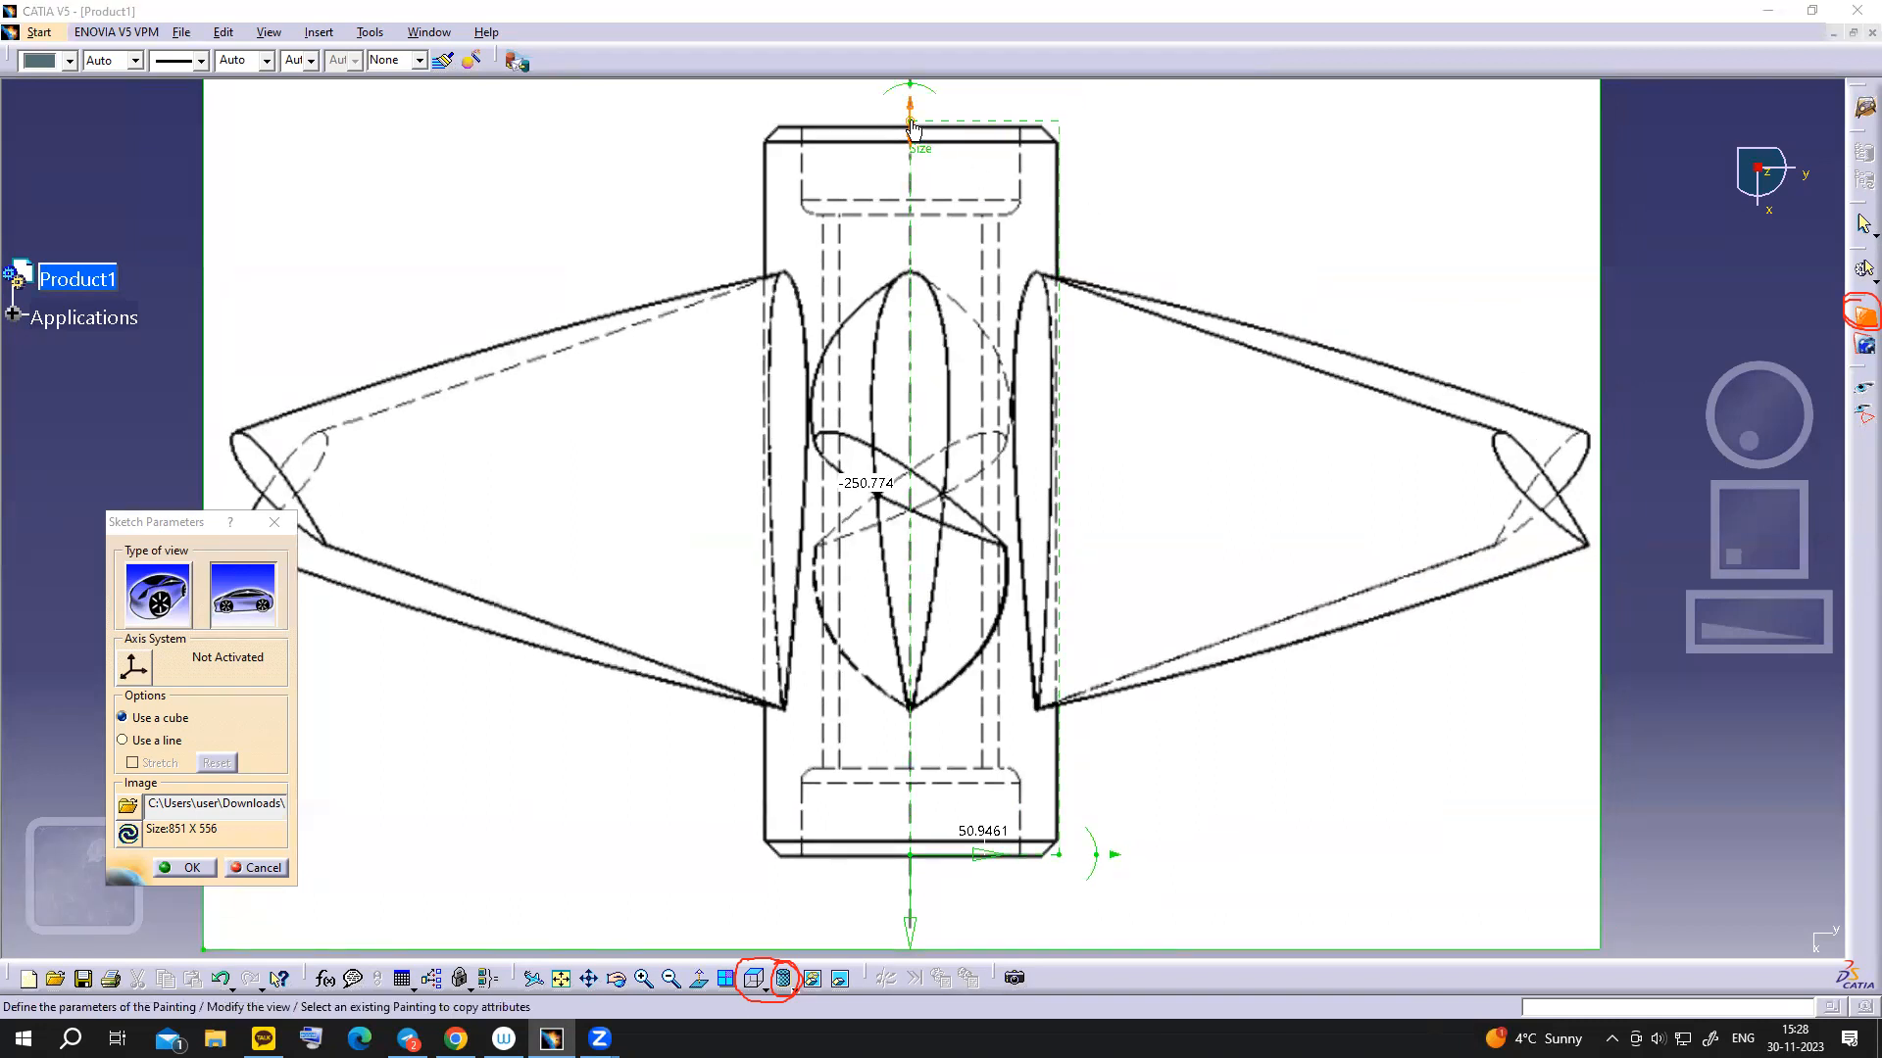
drag(910, 121, 911, 128)
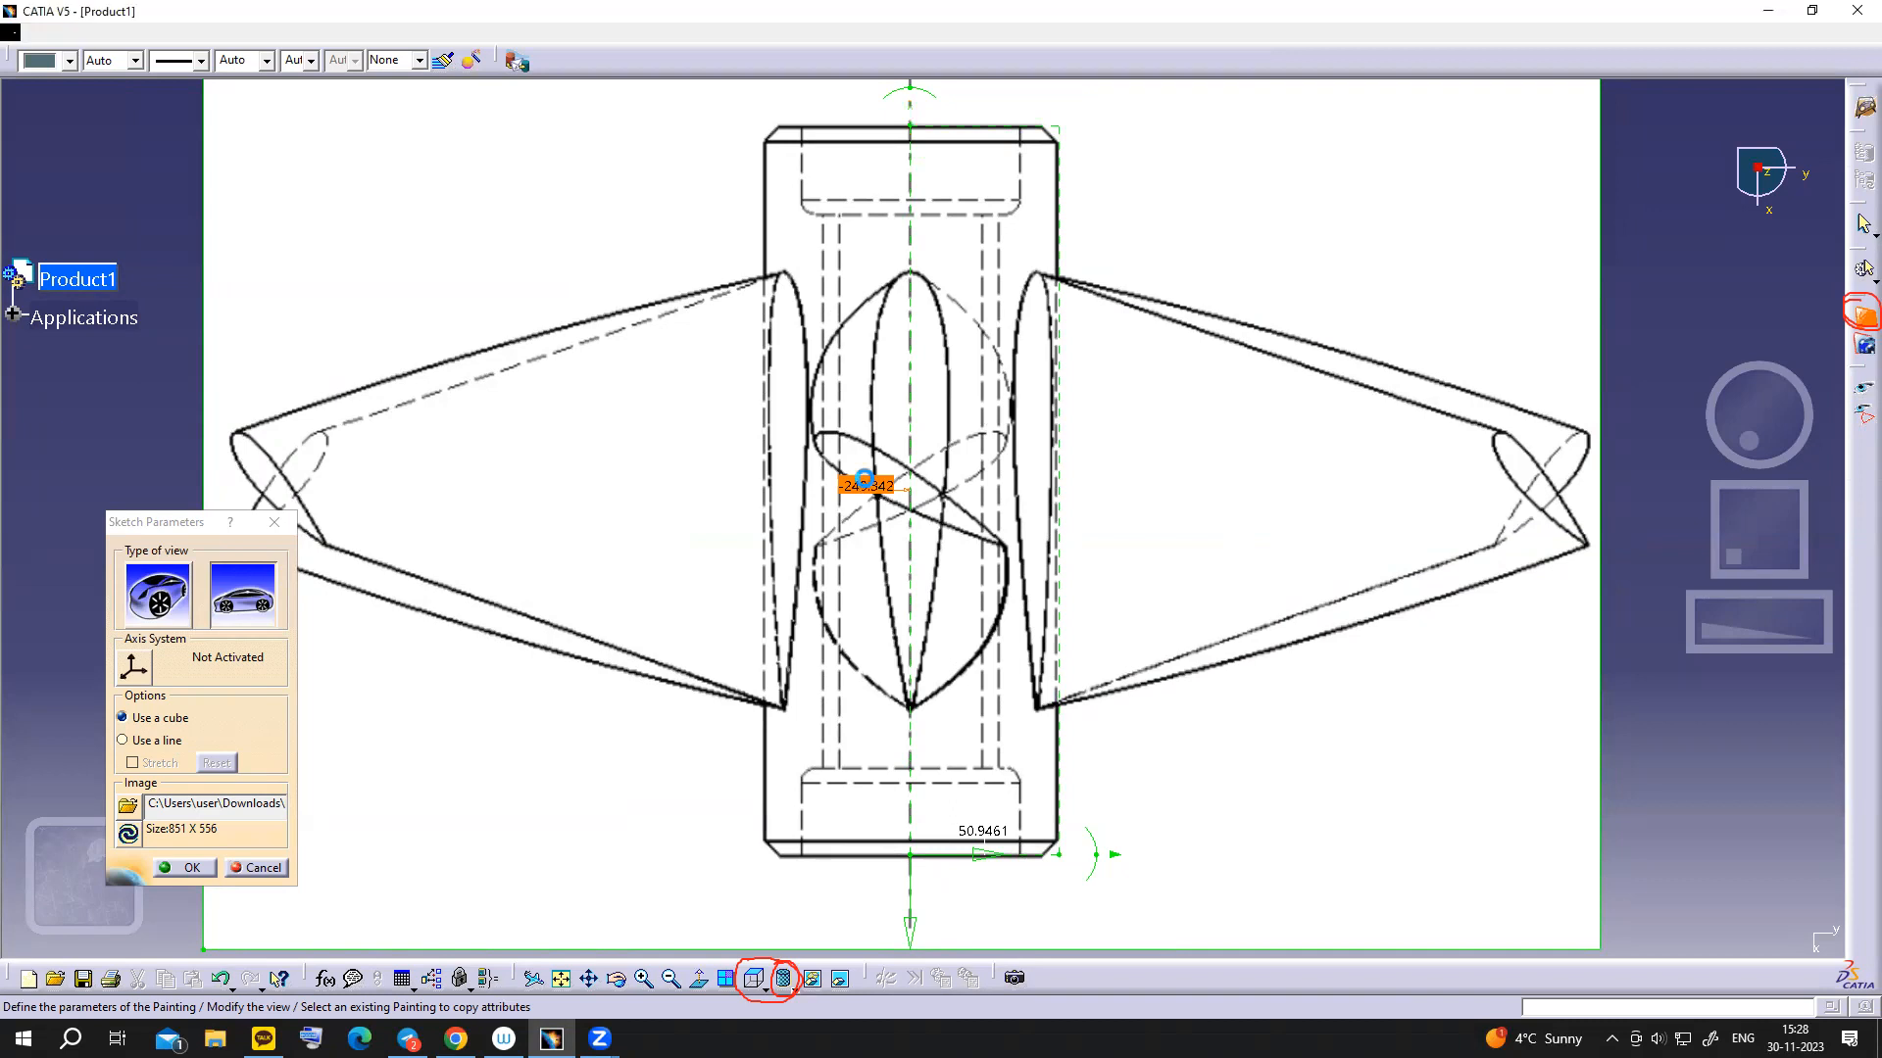
- Set the painting's vertical size to -250 mm, fit its horizontal size to the hub's right edge, about 50.3, and accept the sketch parameters
double_click(873, 487)
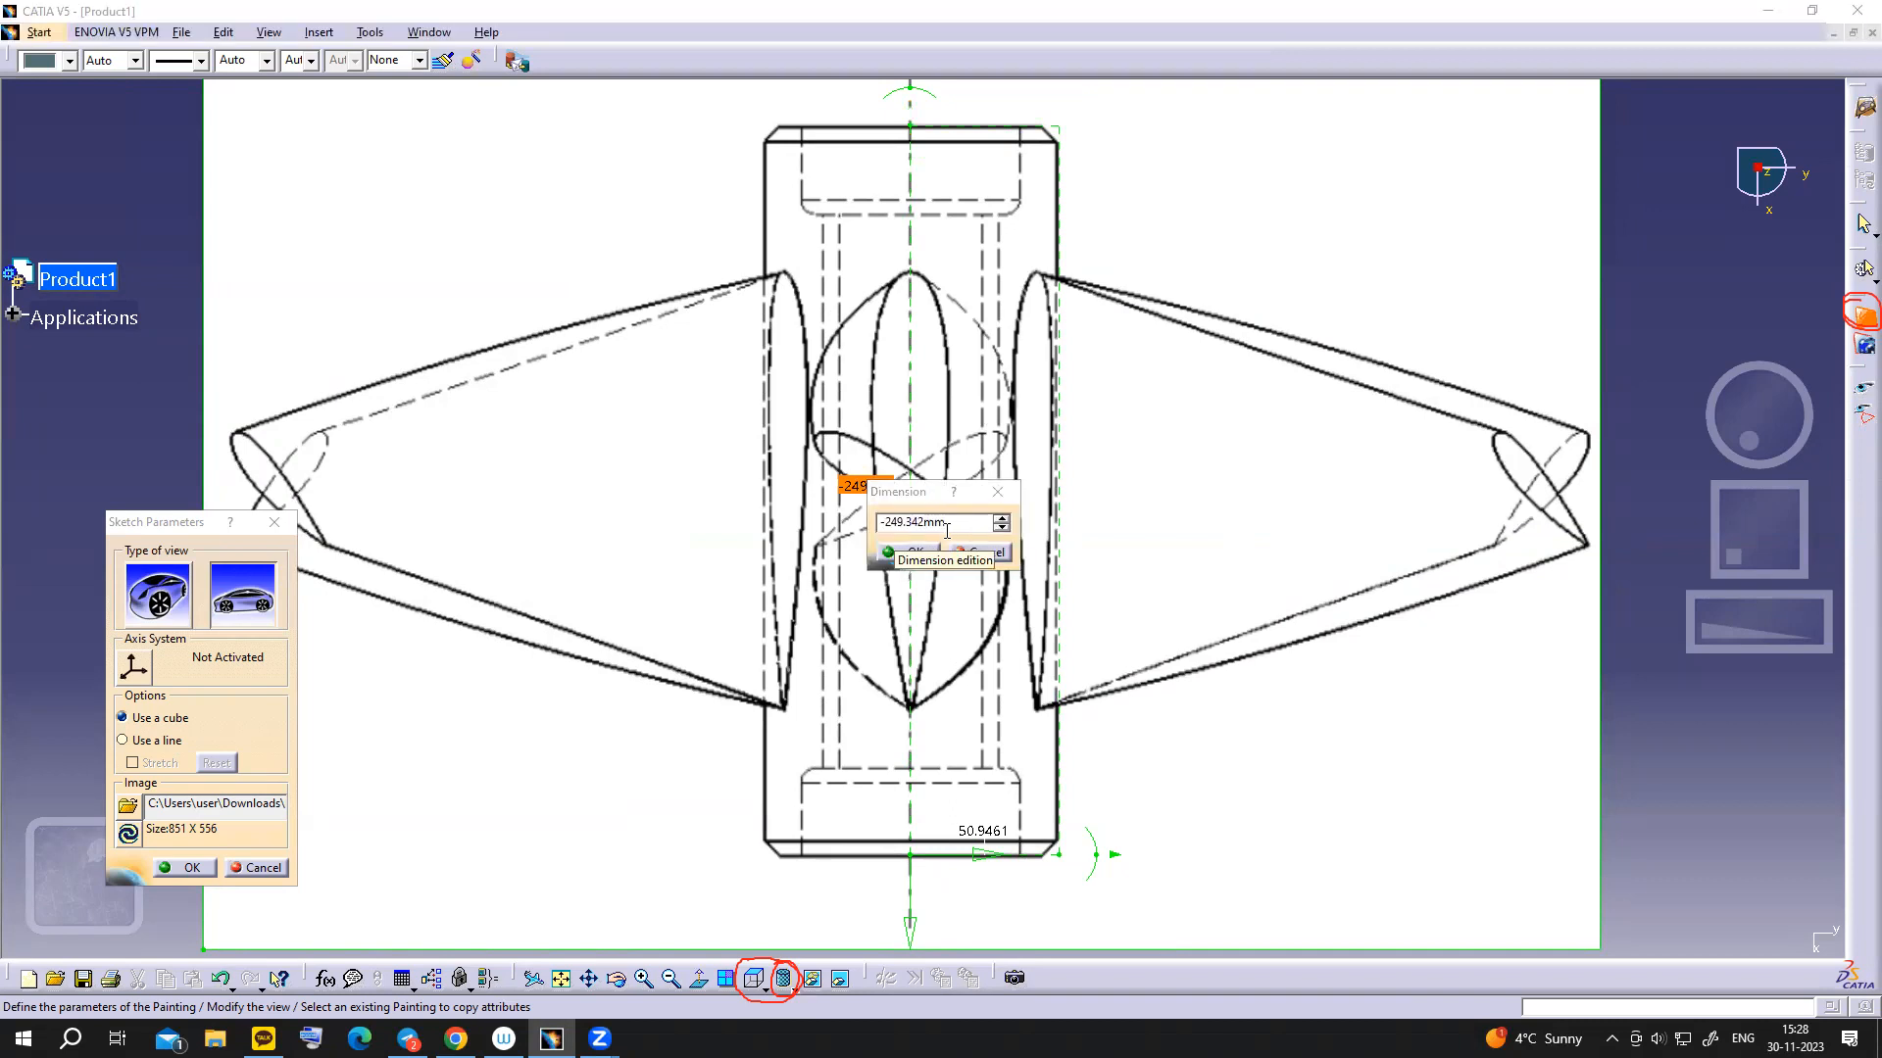
double_click(884, 522)
text(-250)
key(Return)
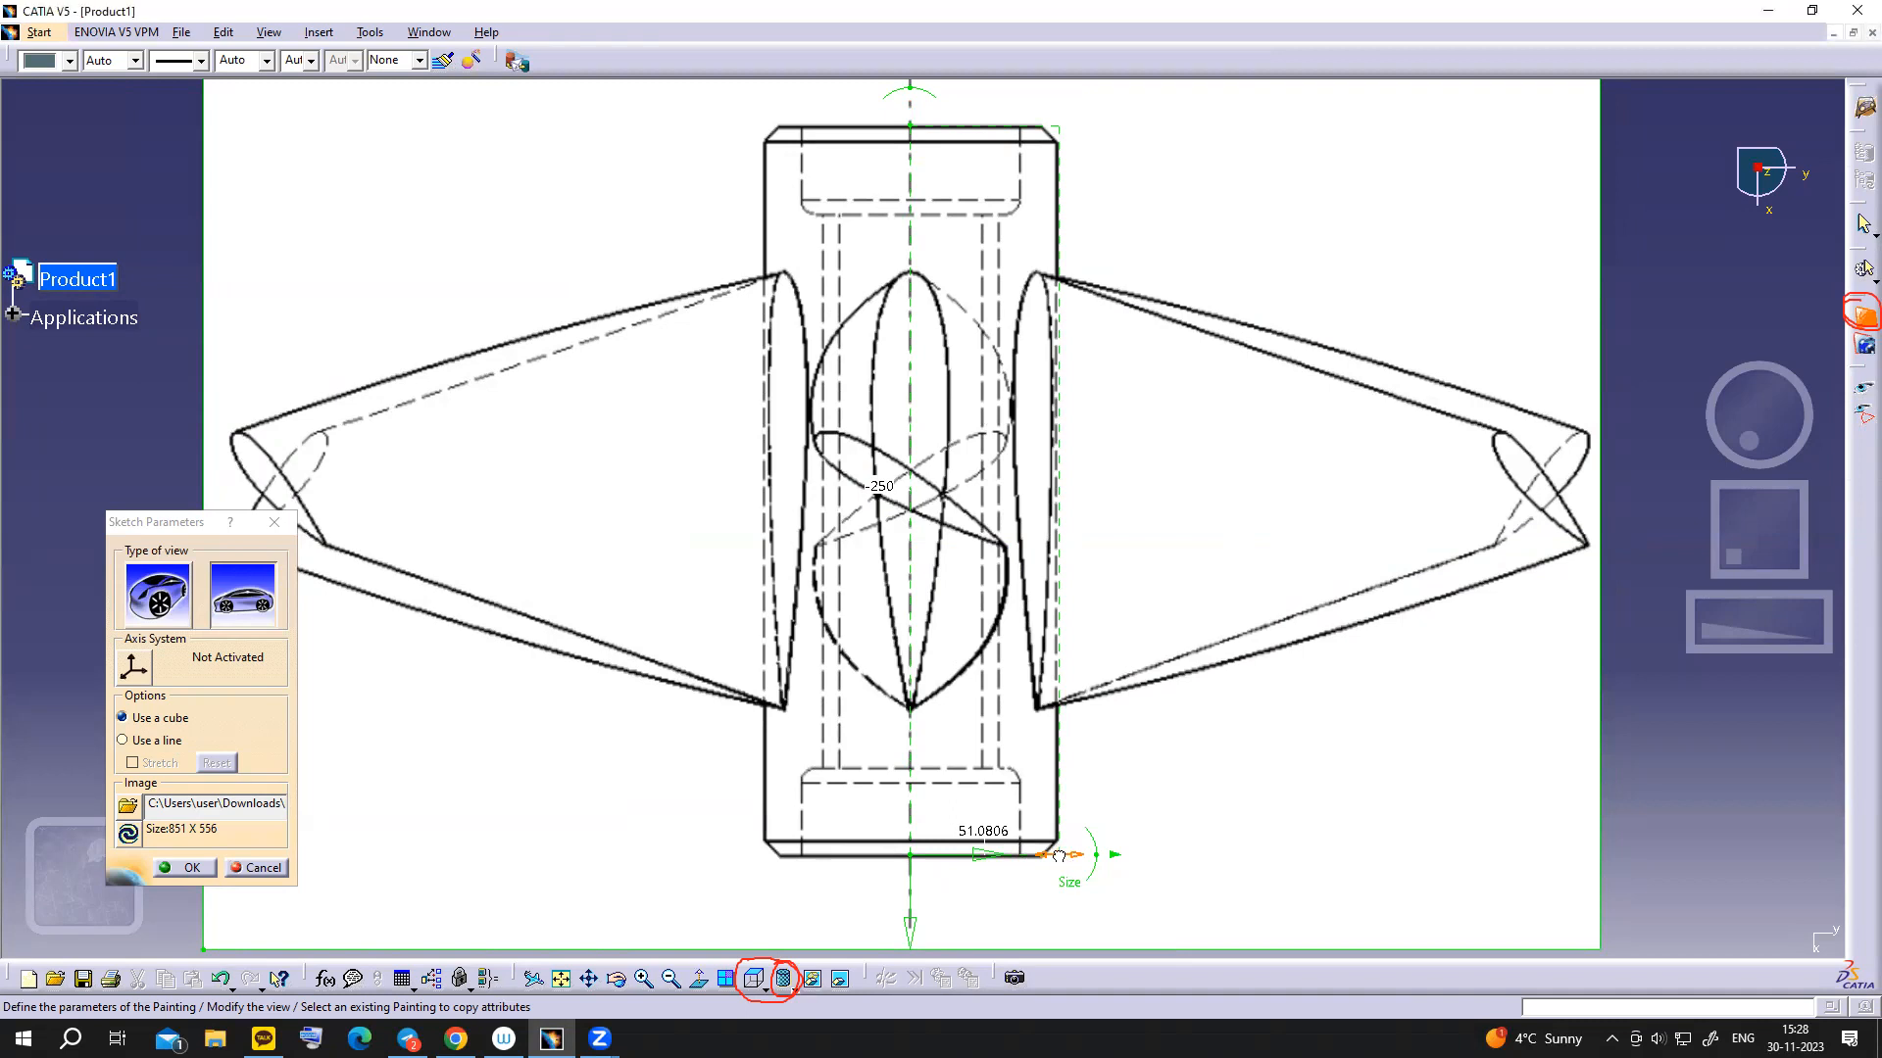
drag(1061, 865, 1056, 858)
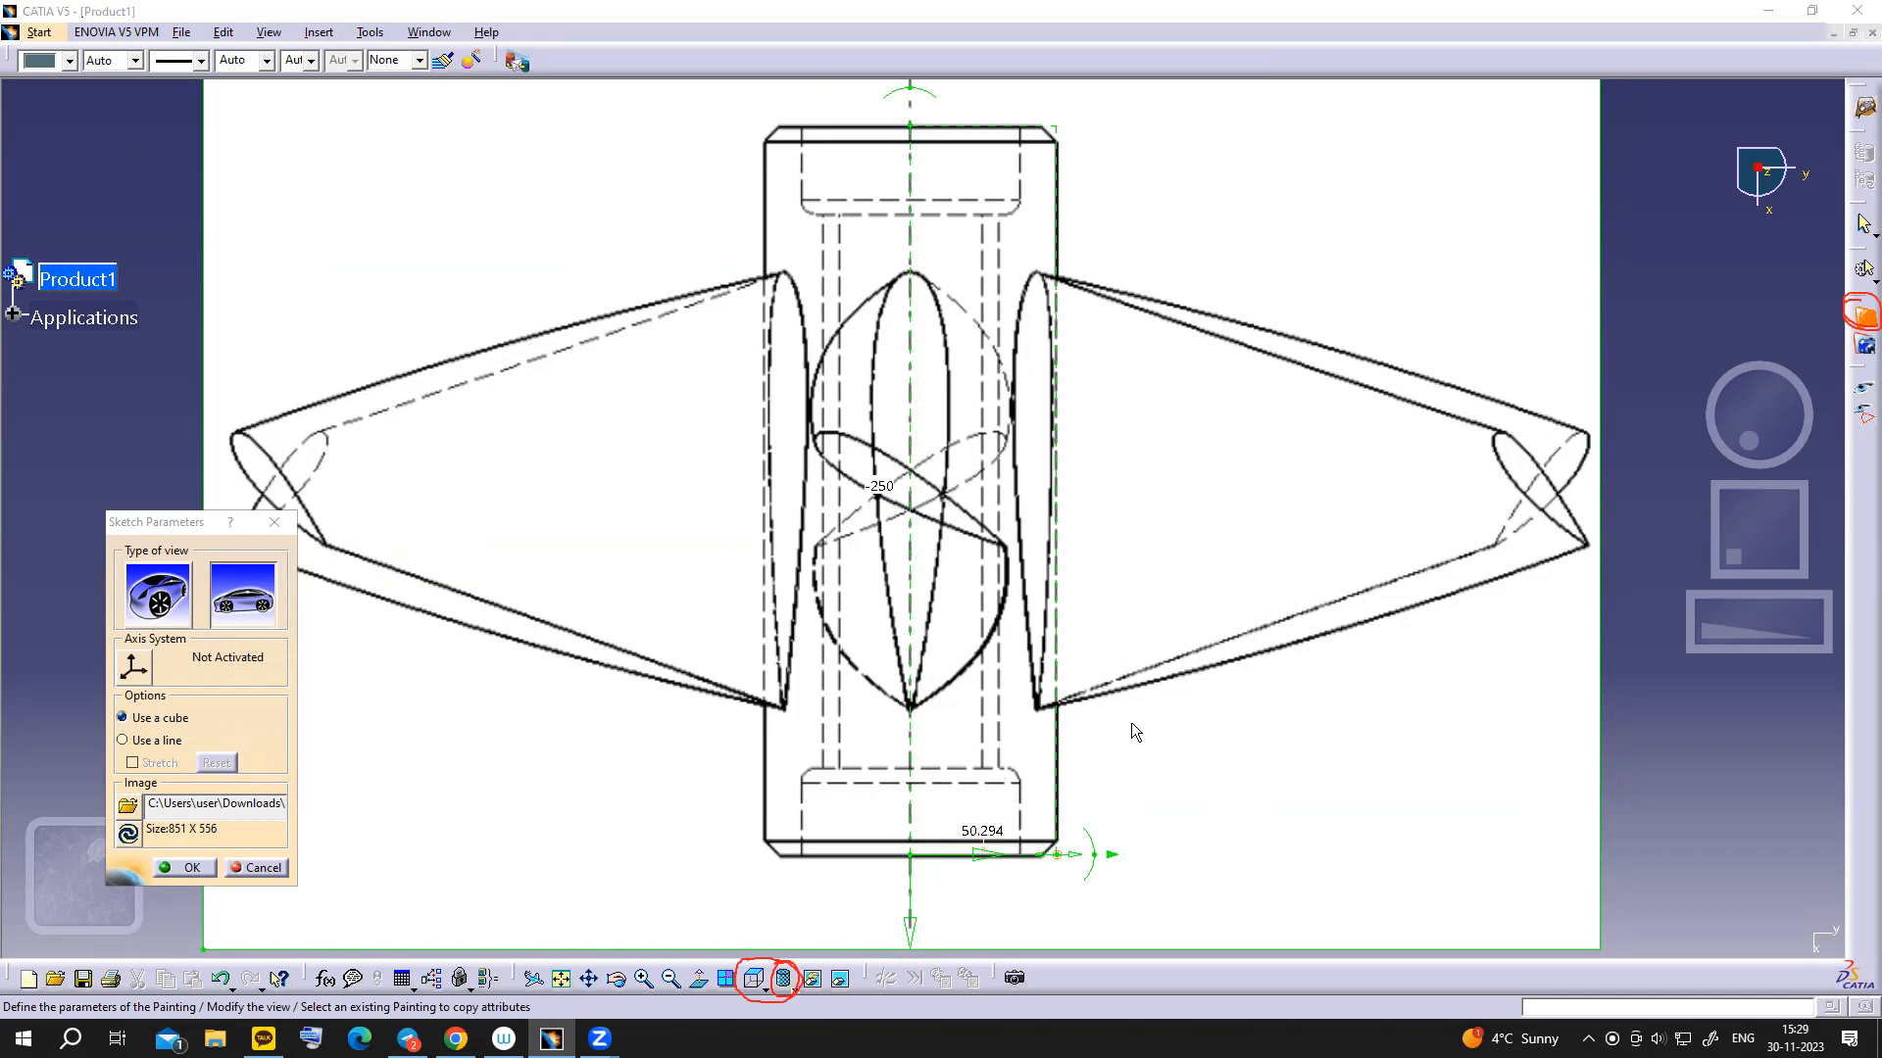
click(186, 867)
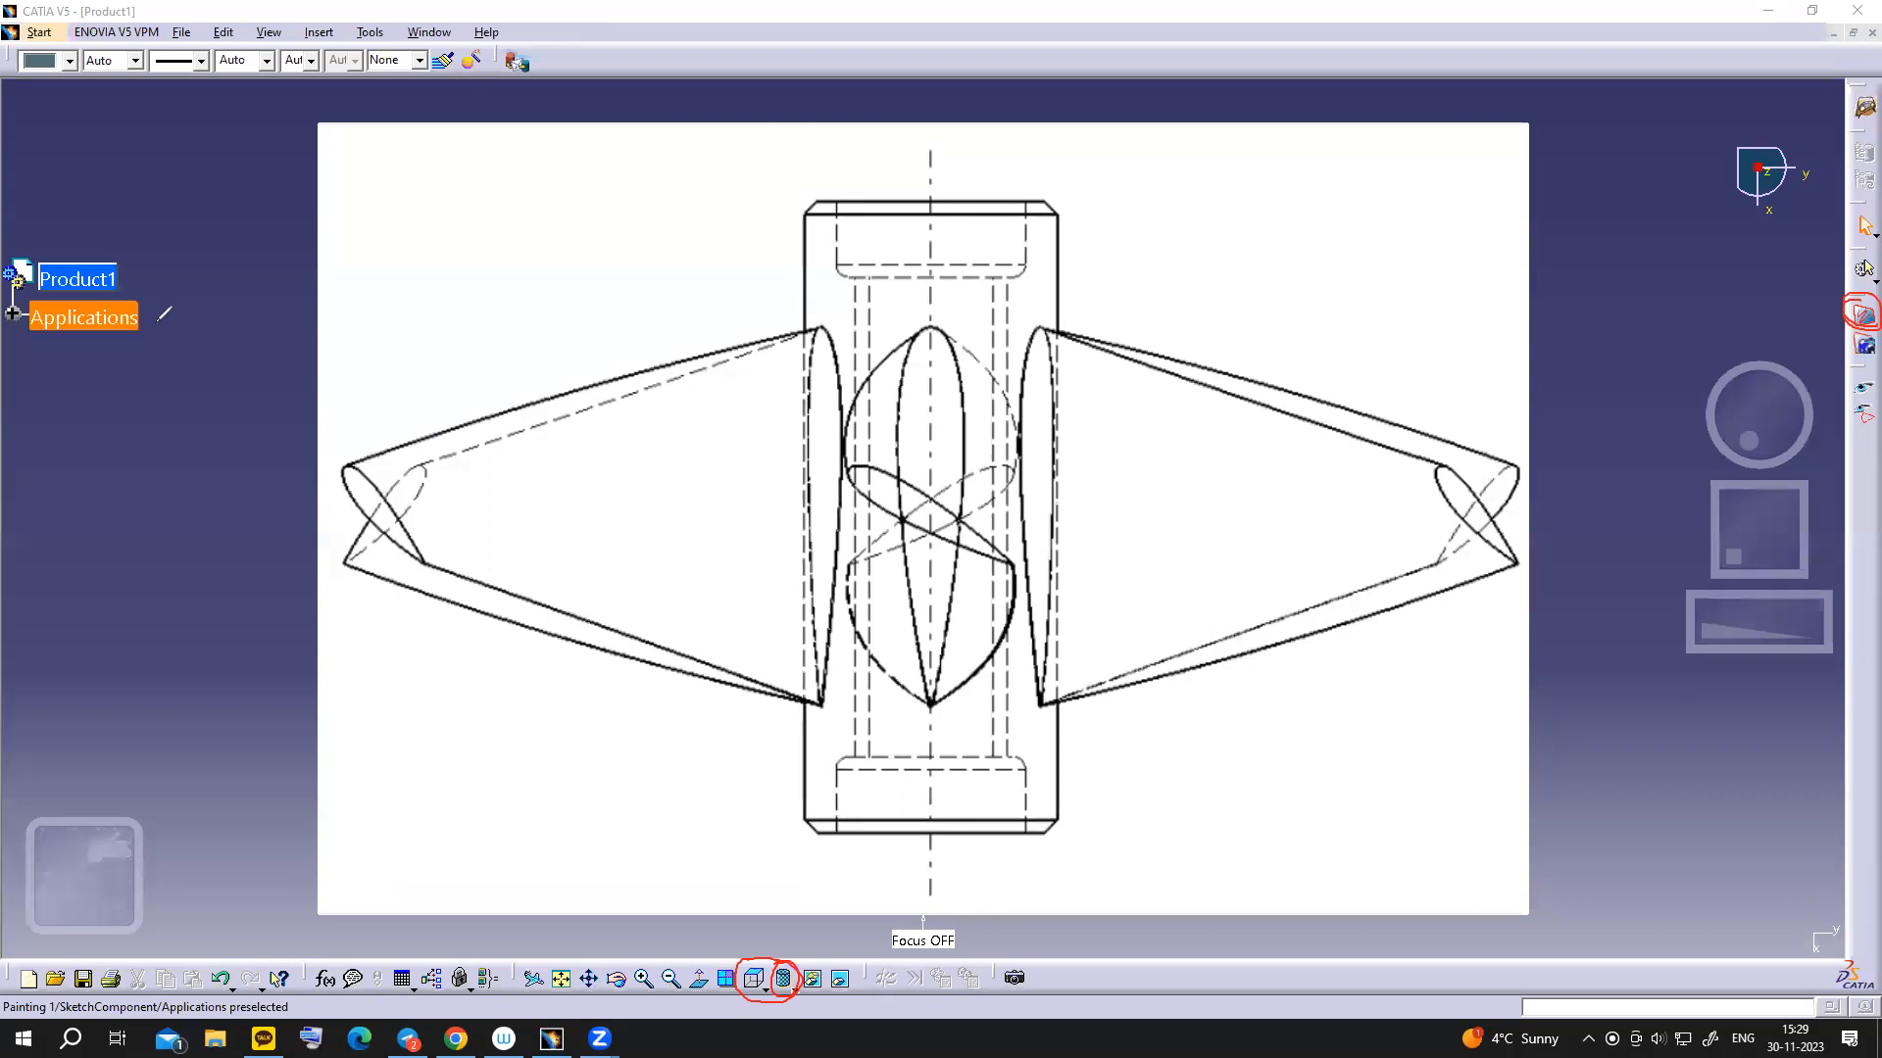
- Switch Product1 to the FreeStyle workbench with a new part under it
click(84, 286)
click(39, 32)
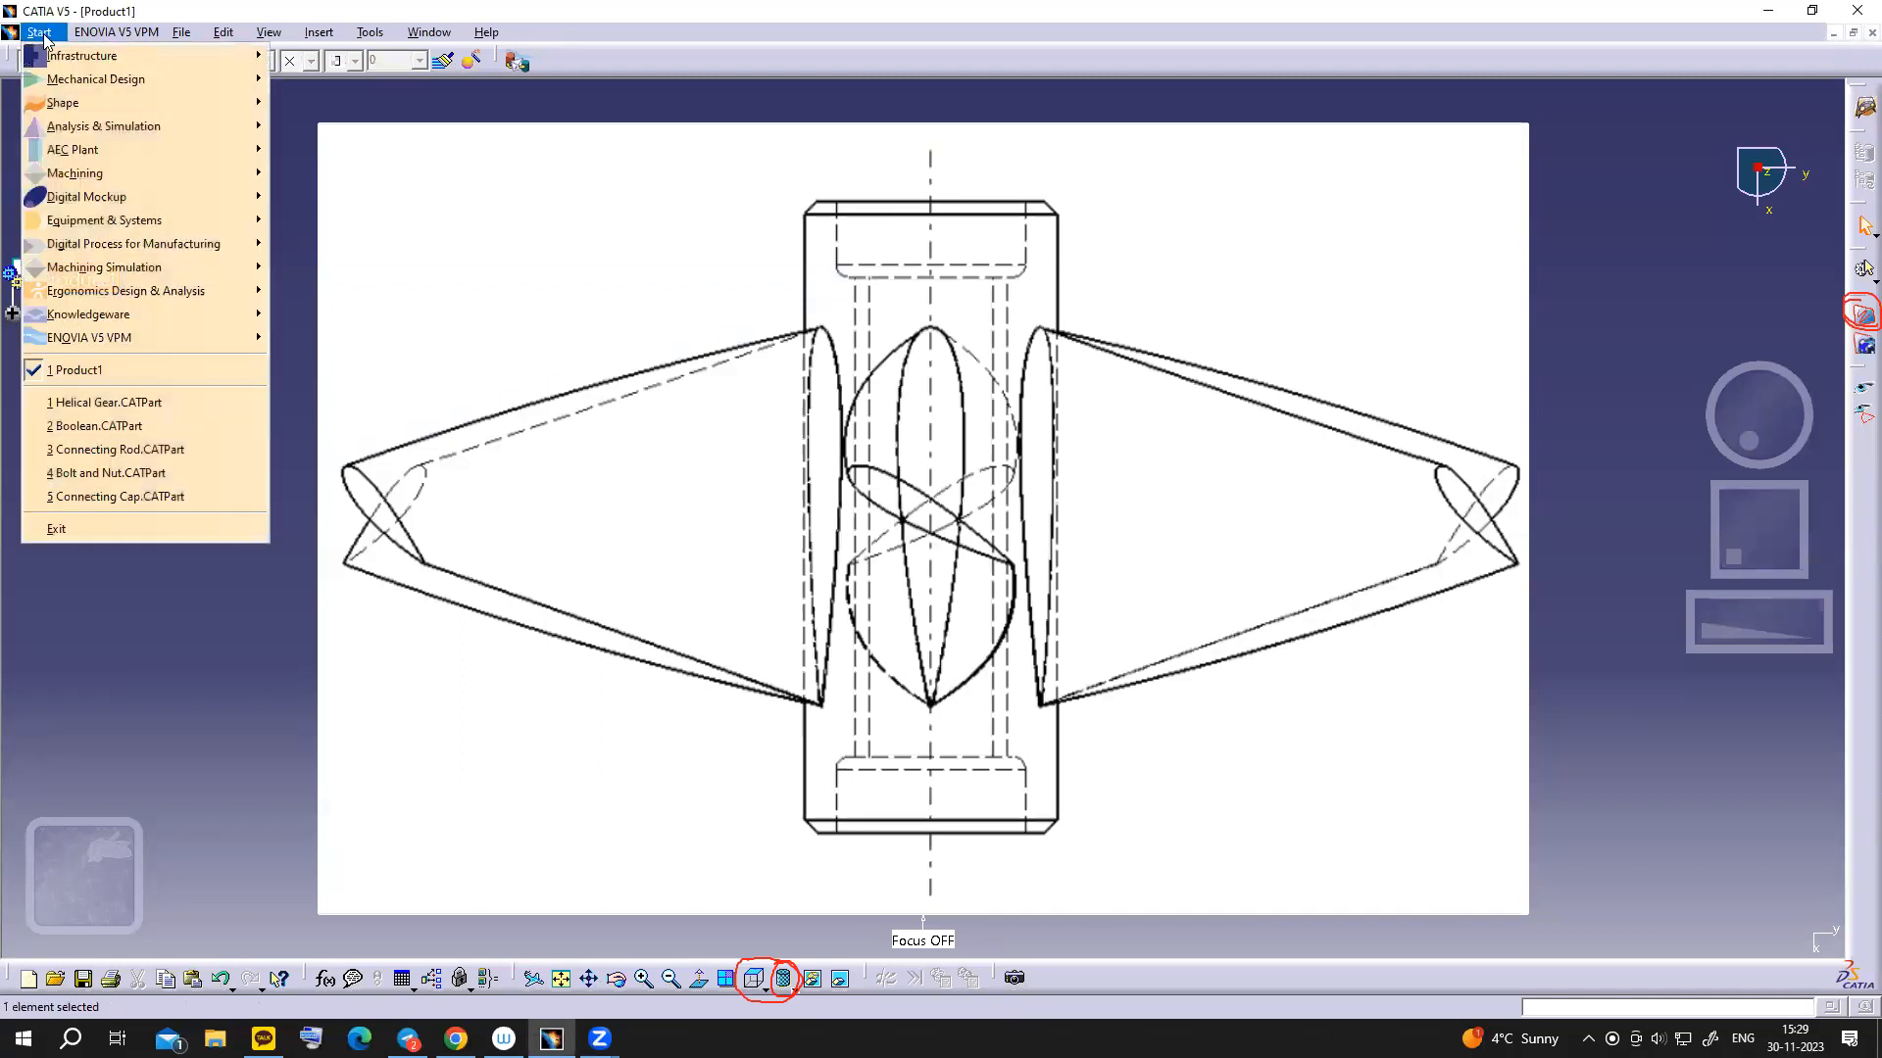
mouse_move(62, 103)
click(323, 103)
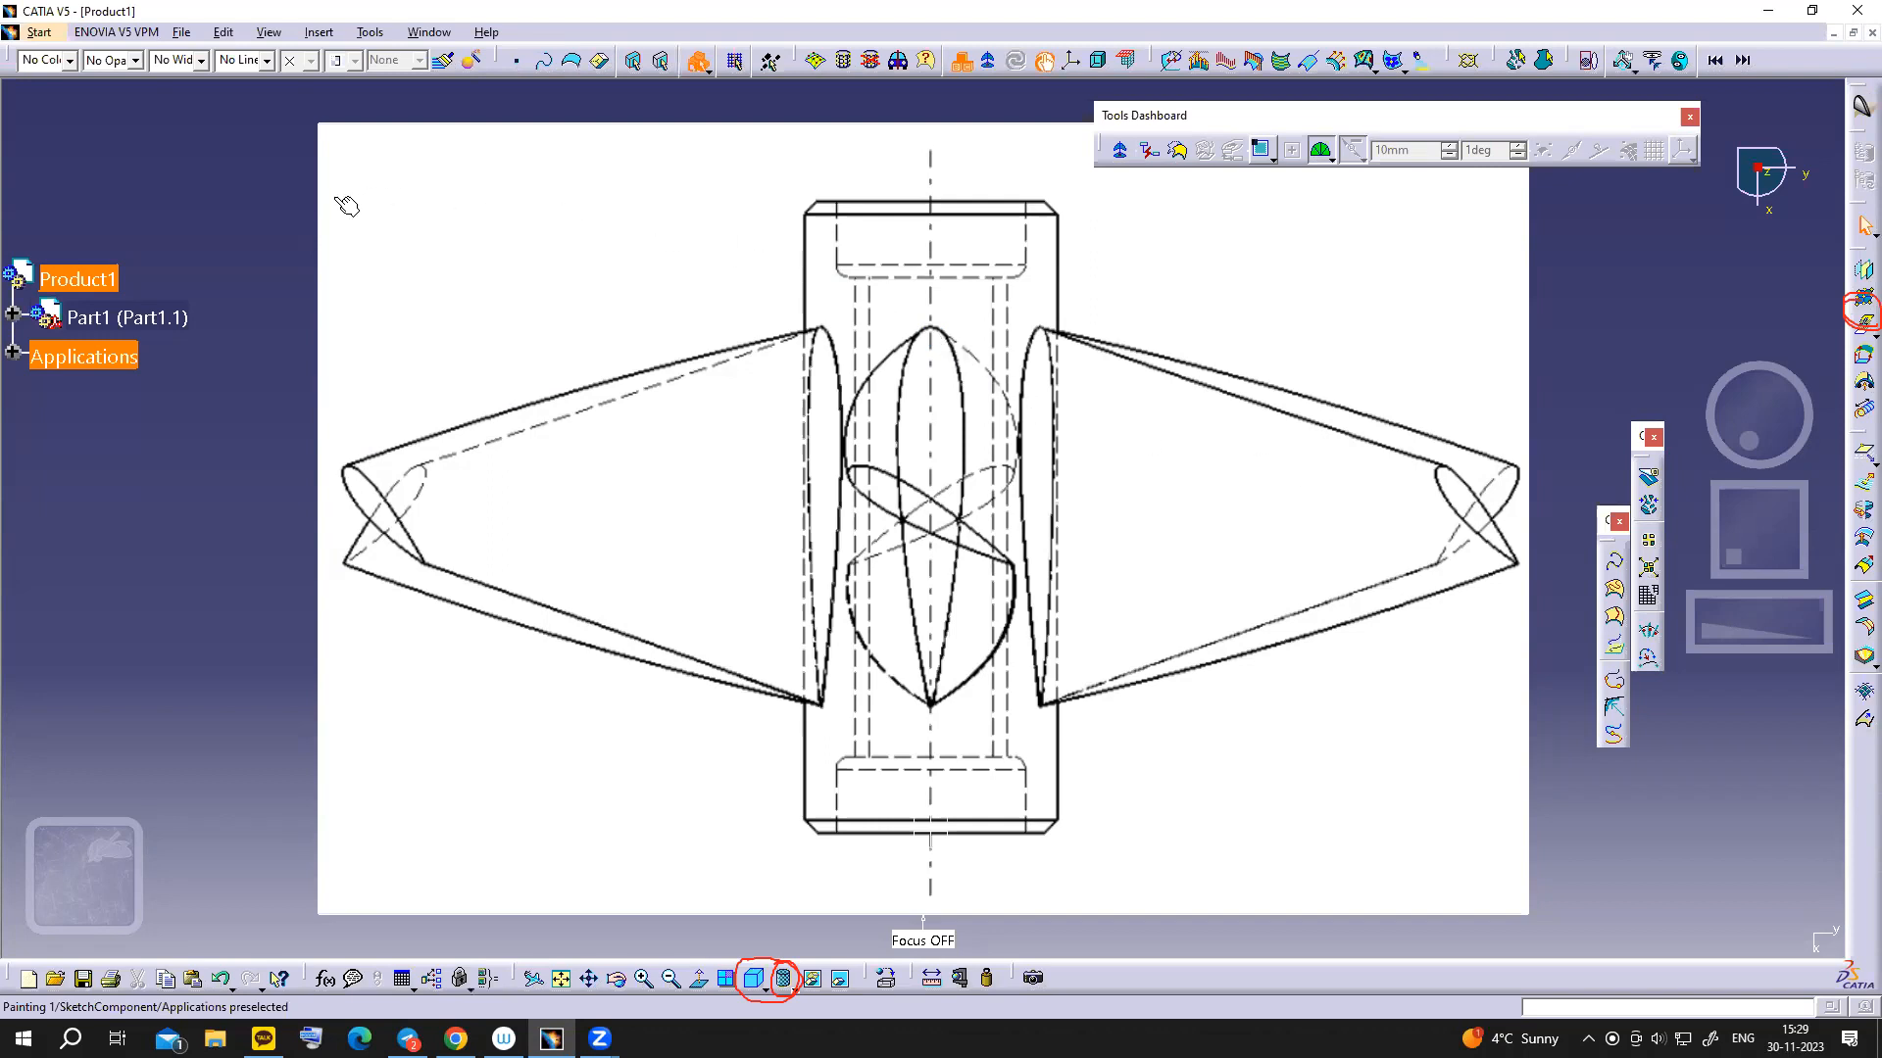
- Trace the central aerofoil's right-hand edge from its rounded nose down to its pointed tail with a control-points 3D curve
click(1615, 567)
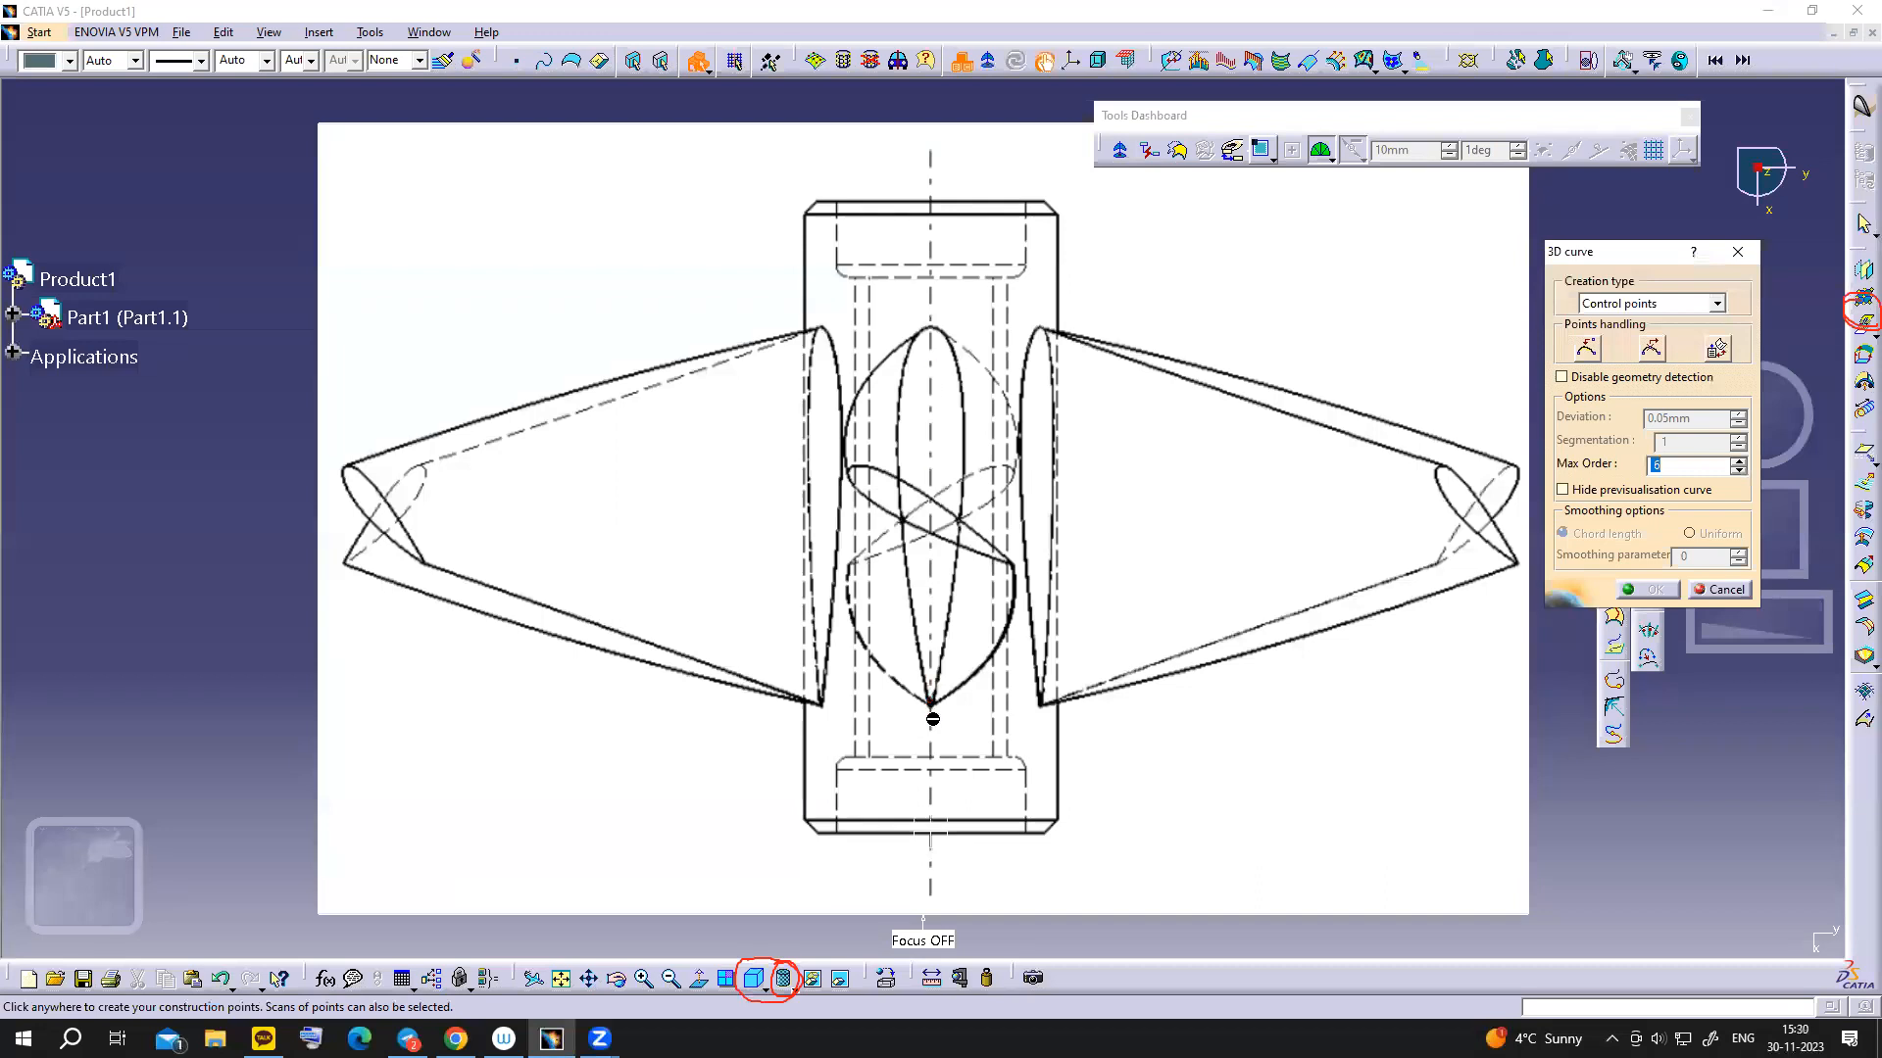
middle_drag(1036, 516, 1083, 472)
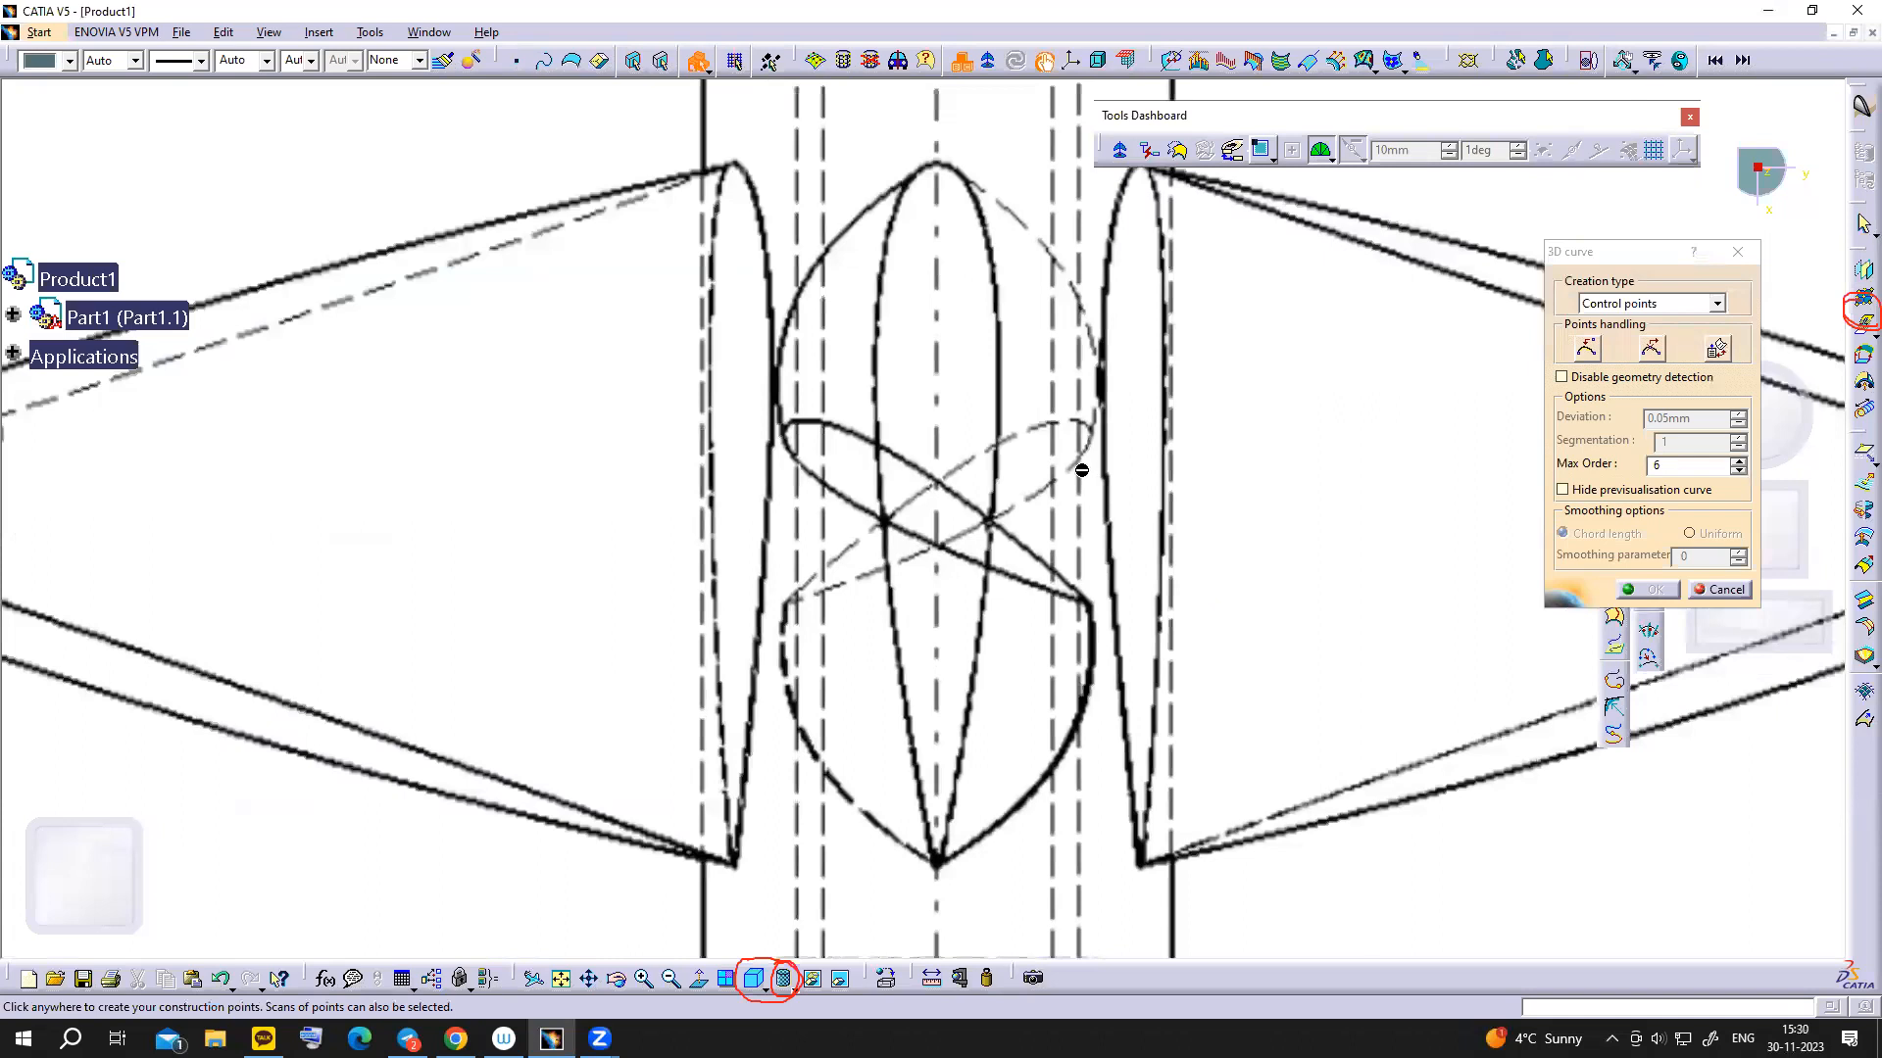
click(69, 62)
click(59, 108)
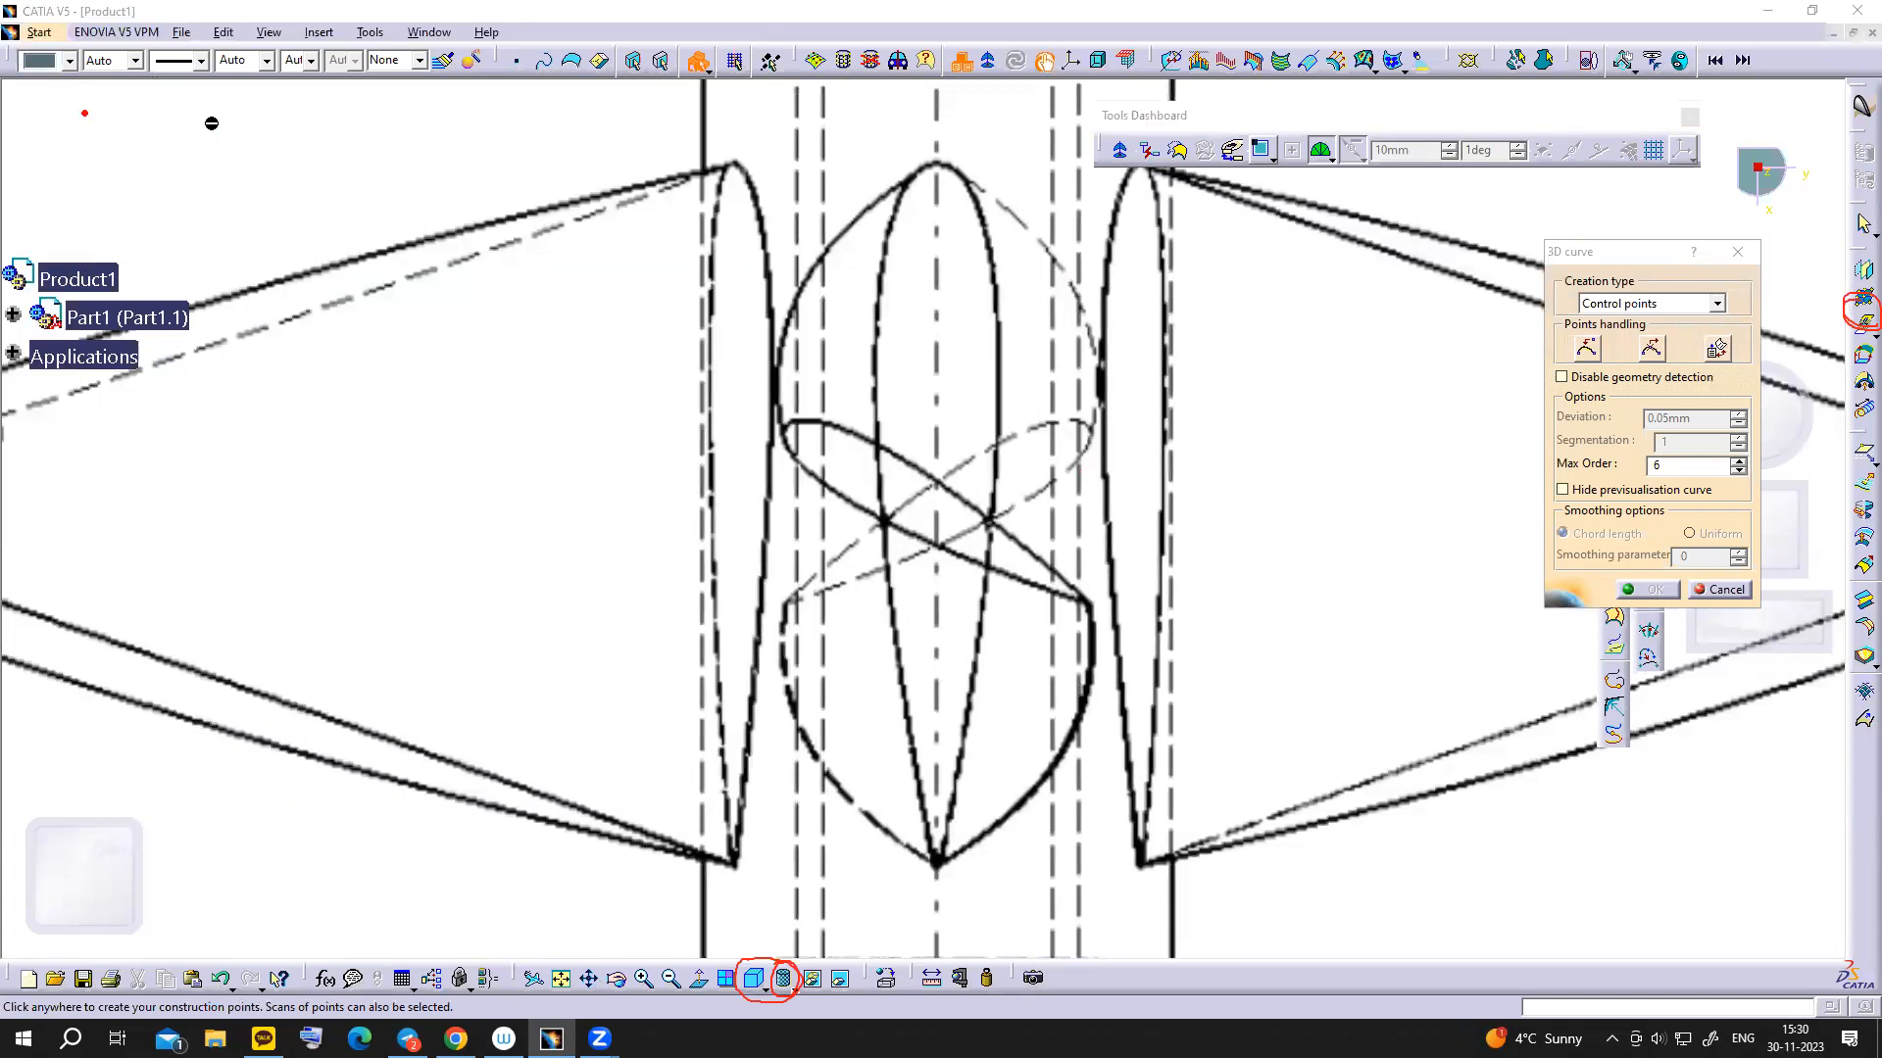
click(935, 165)
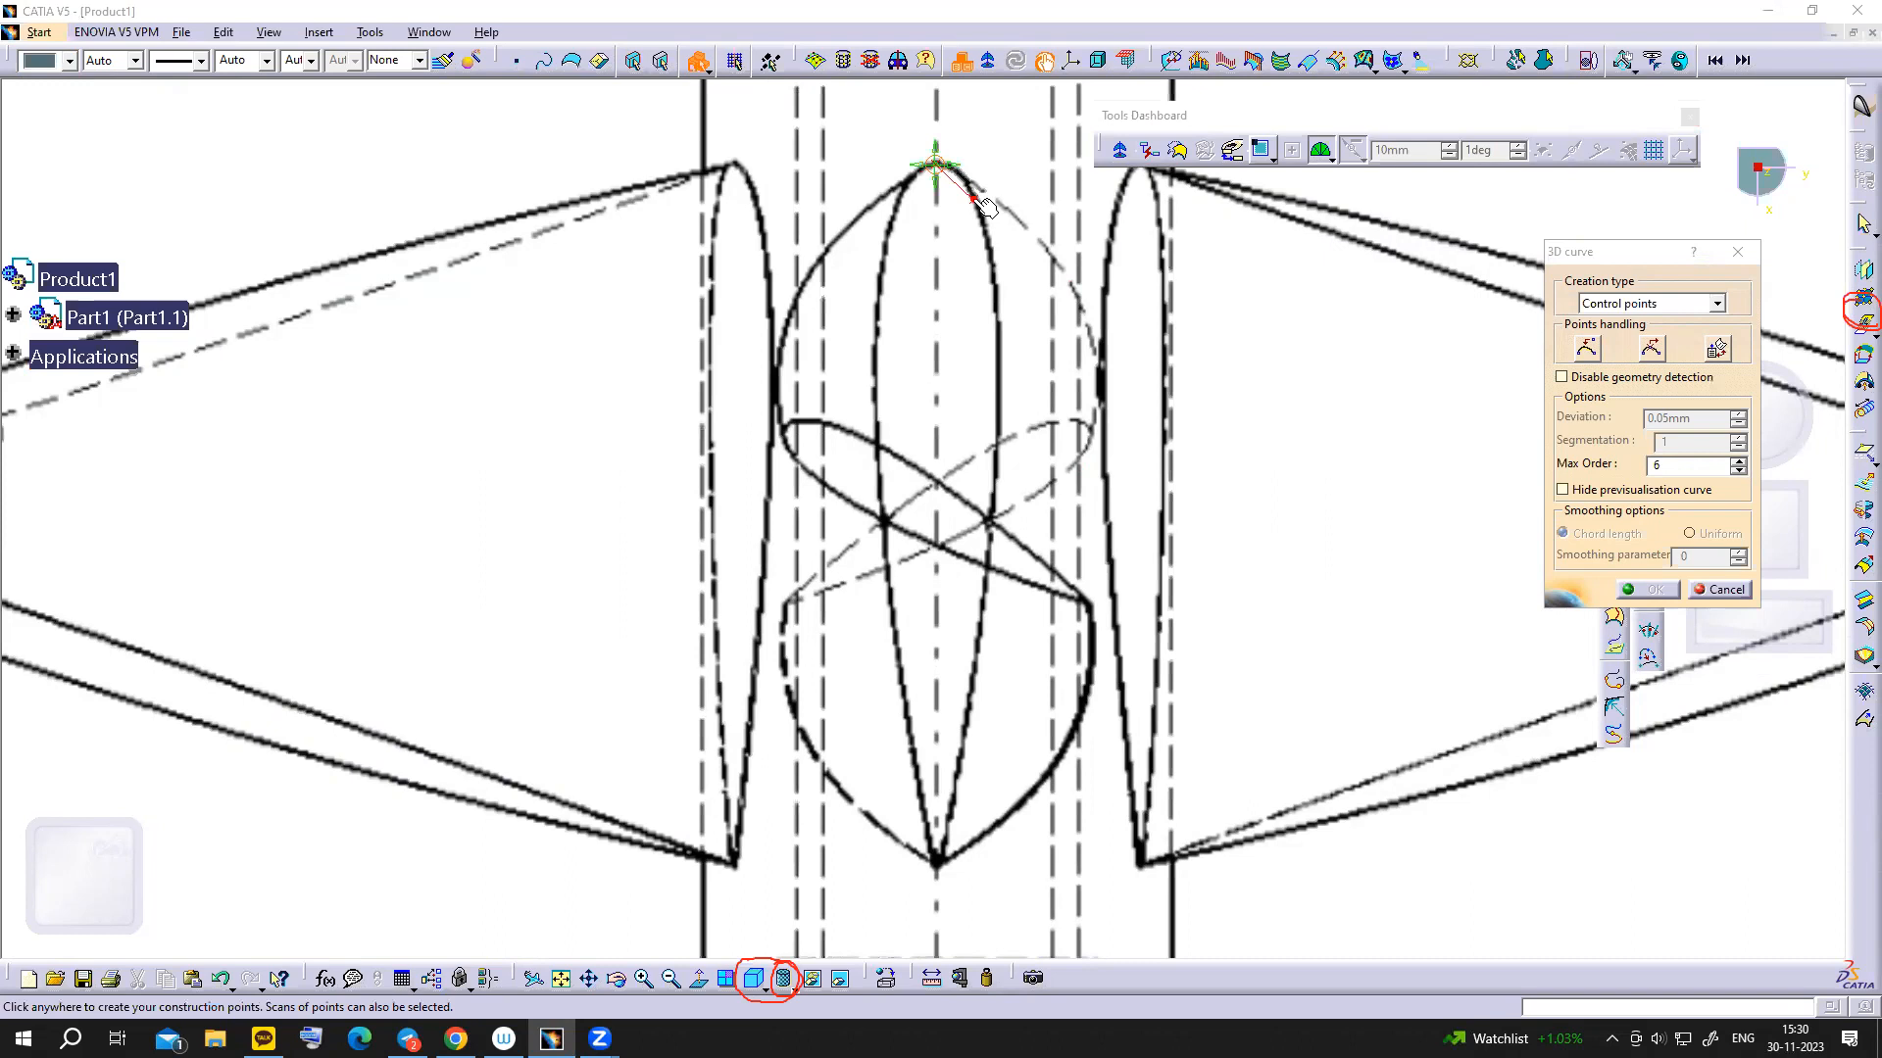
click(975, 200)
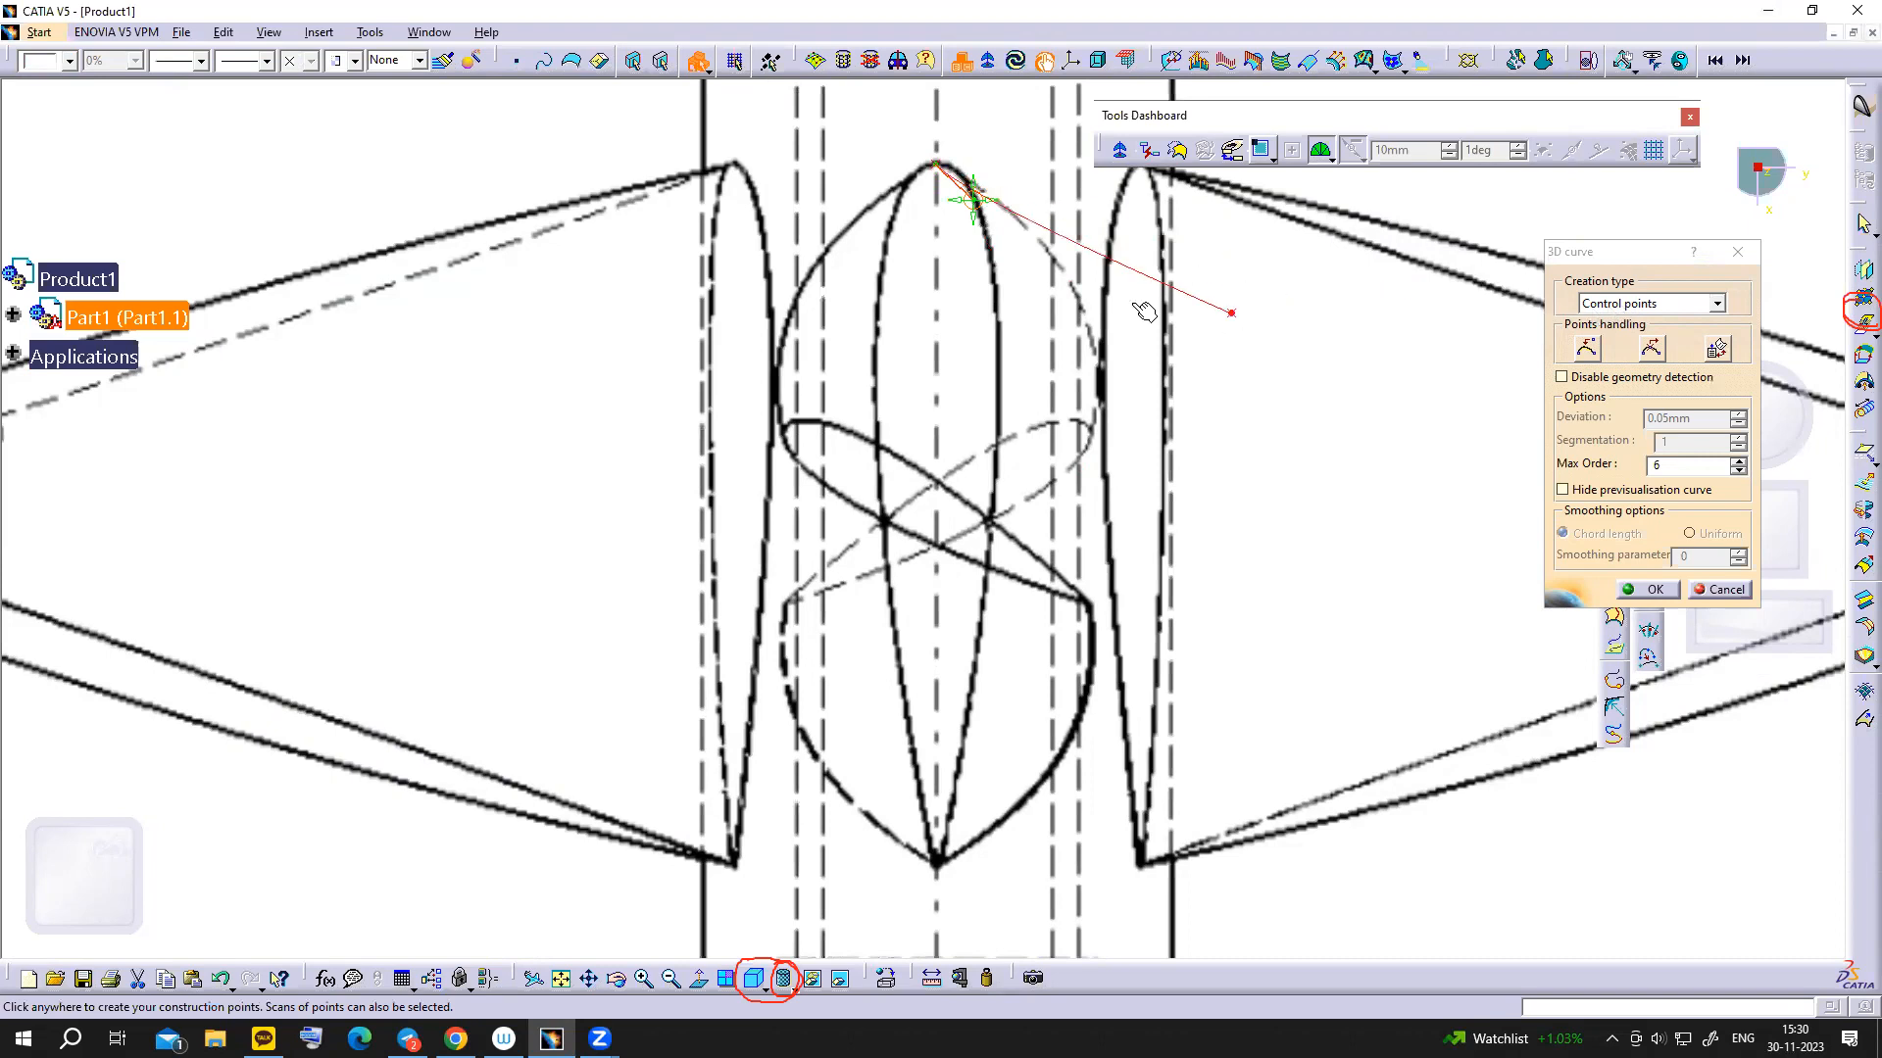
click(988, 245)
click(998, 316)
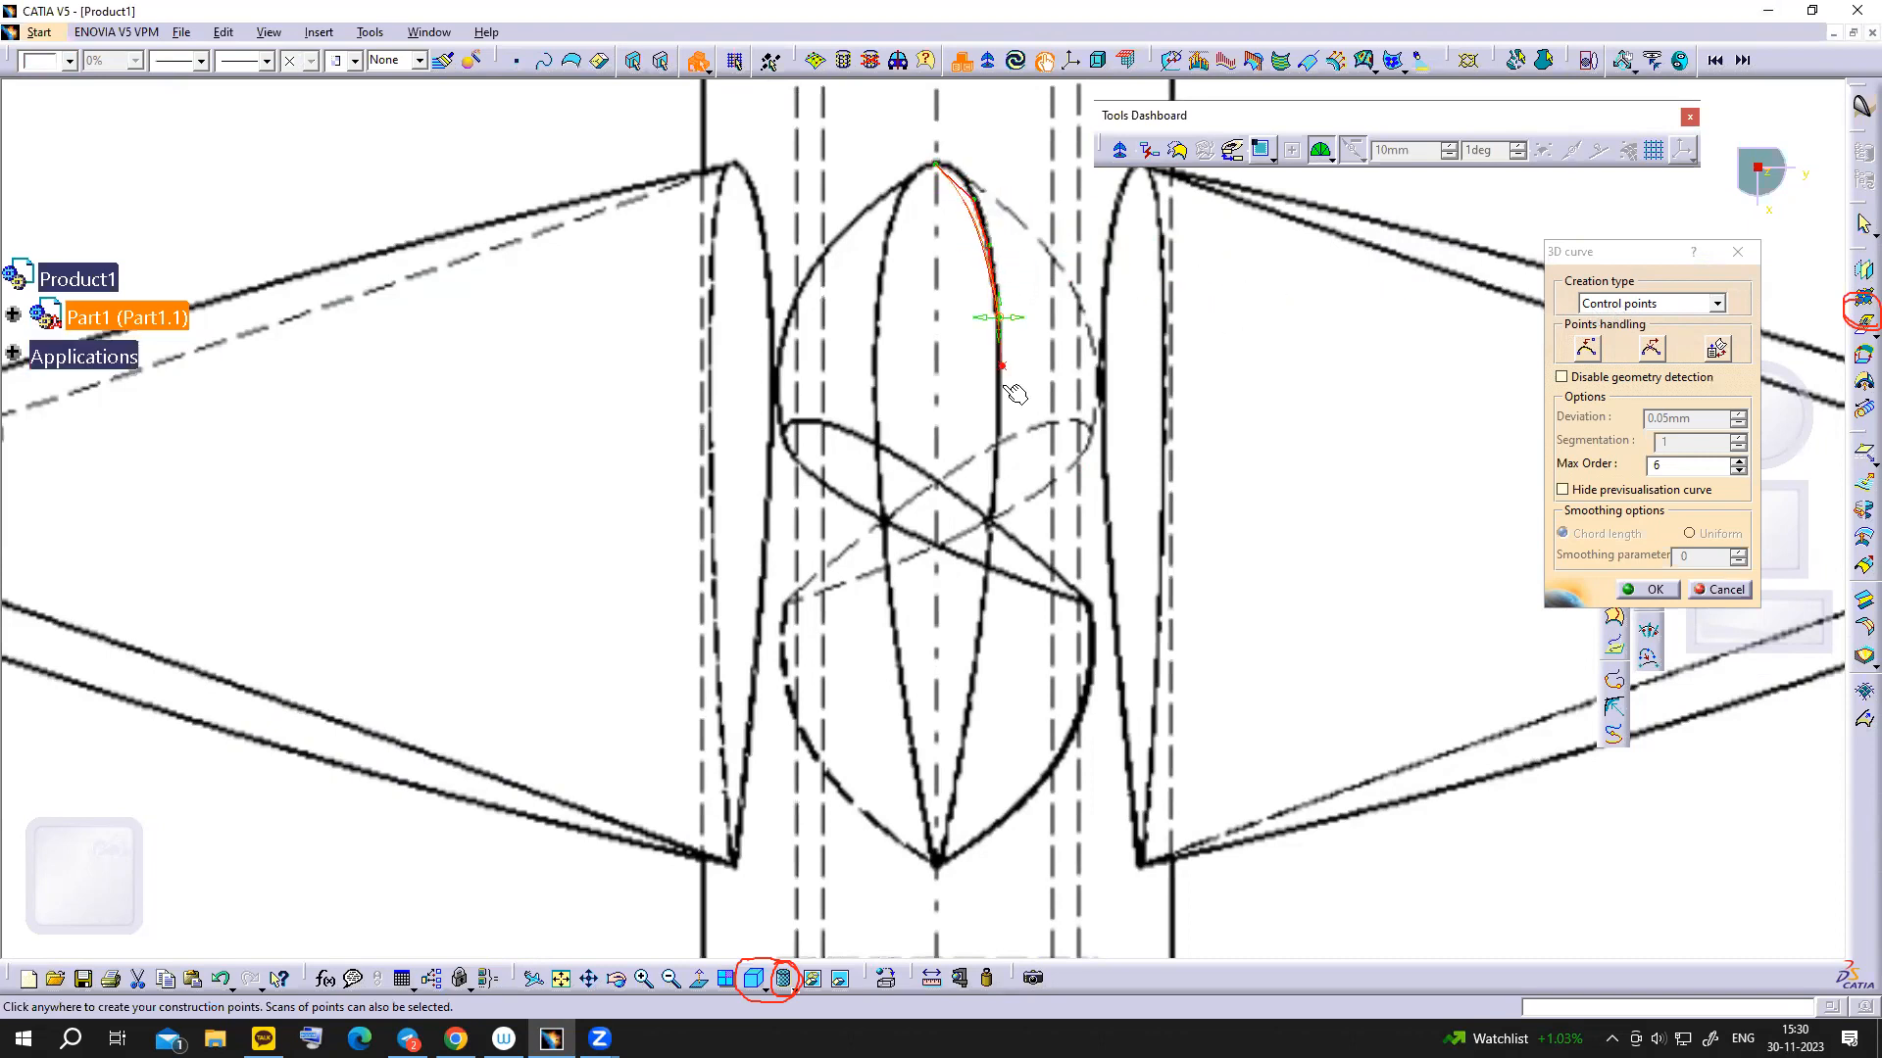
click(1000, 397)
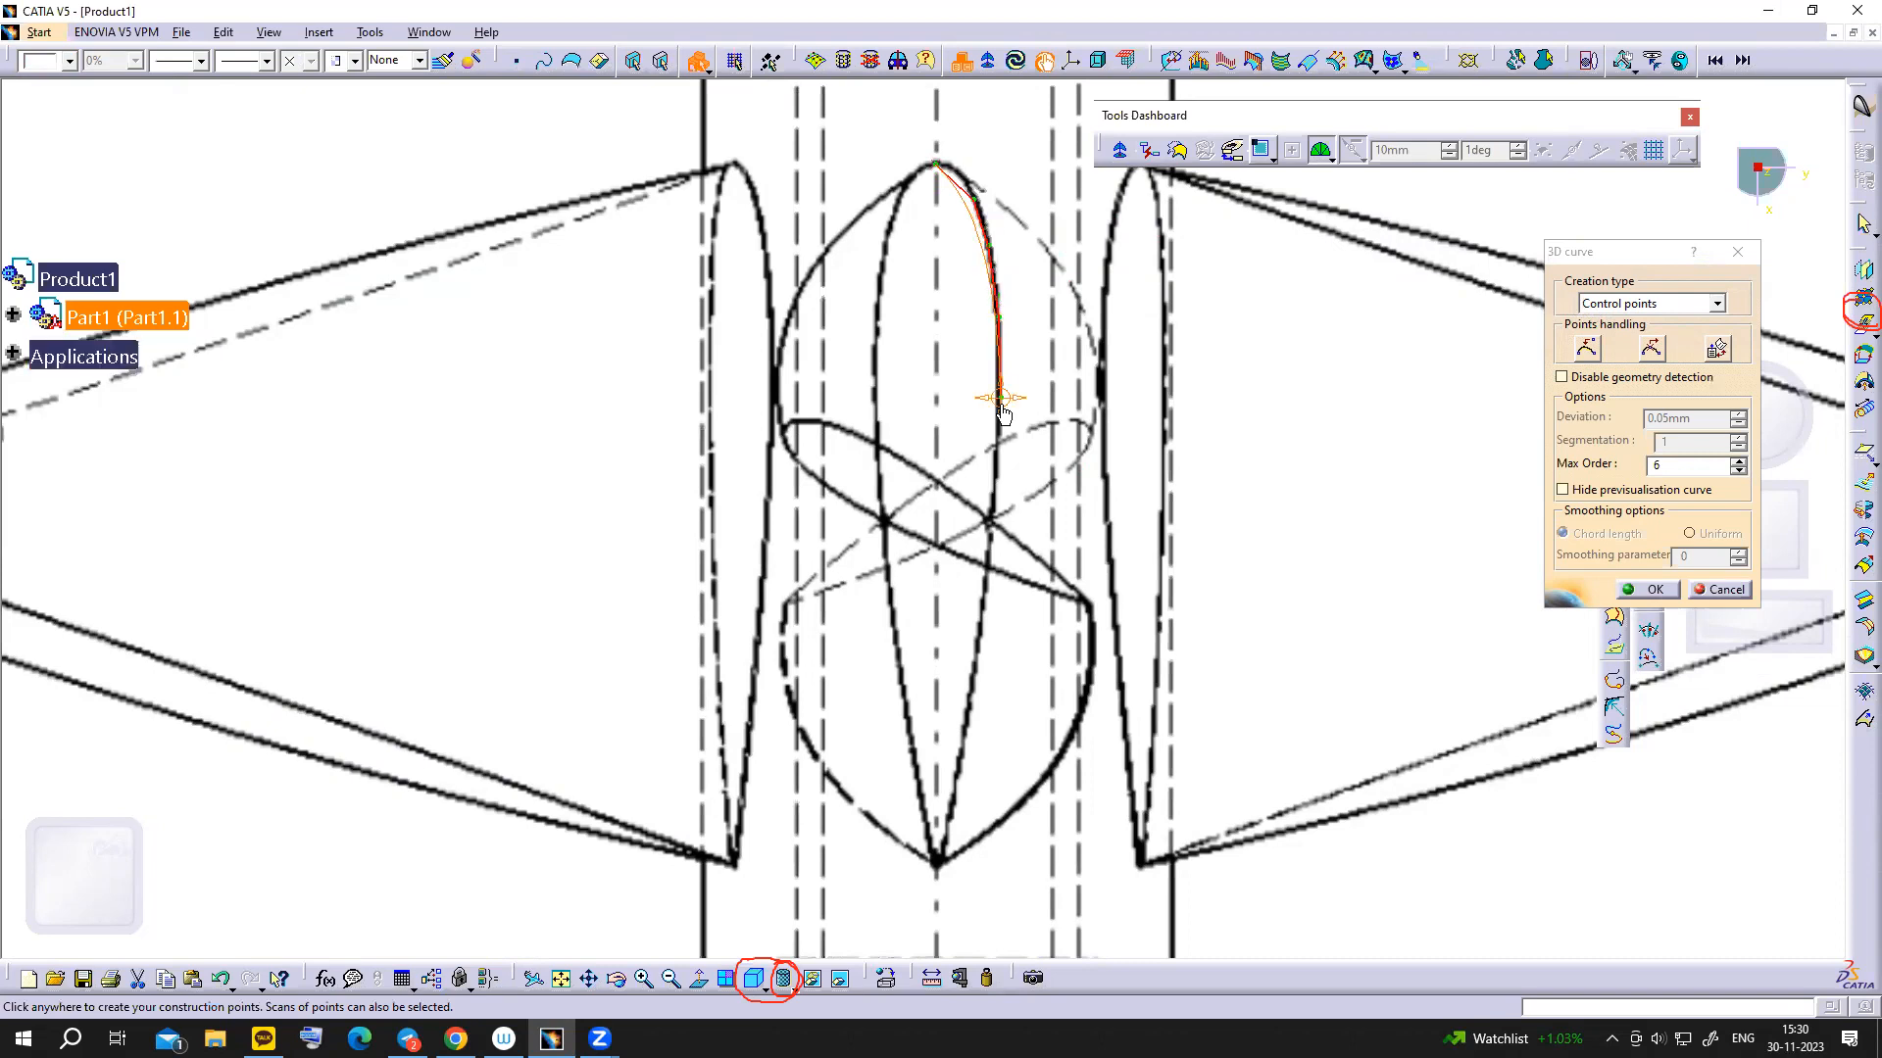
click(996, 484)
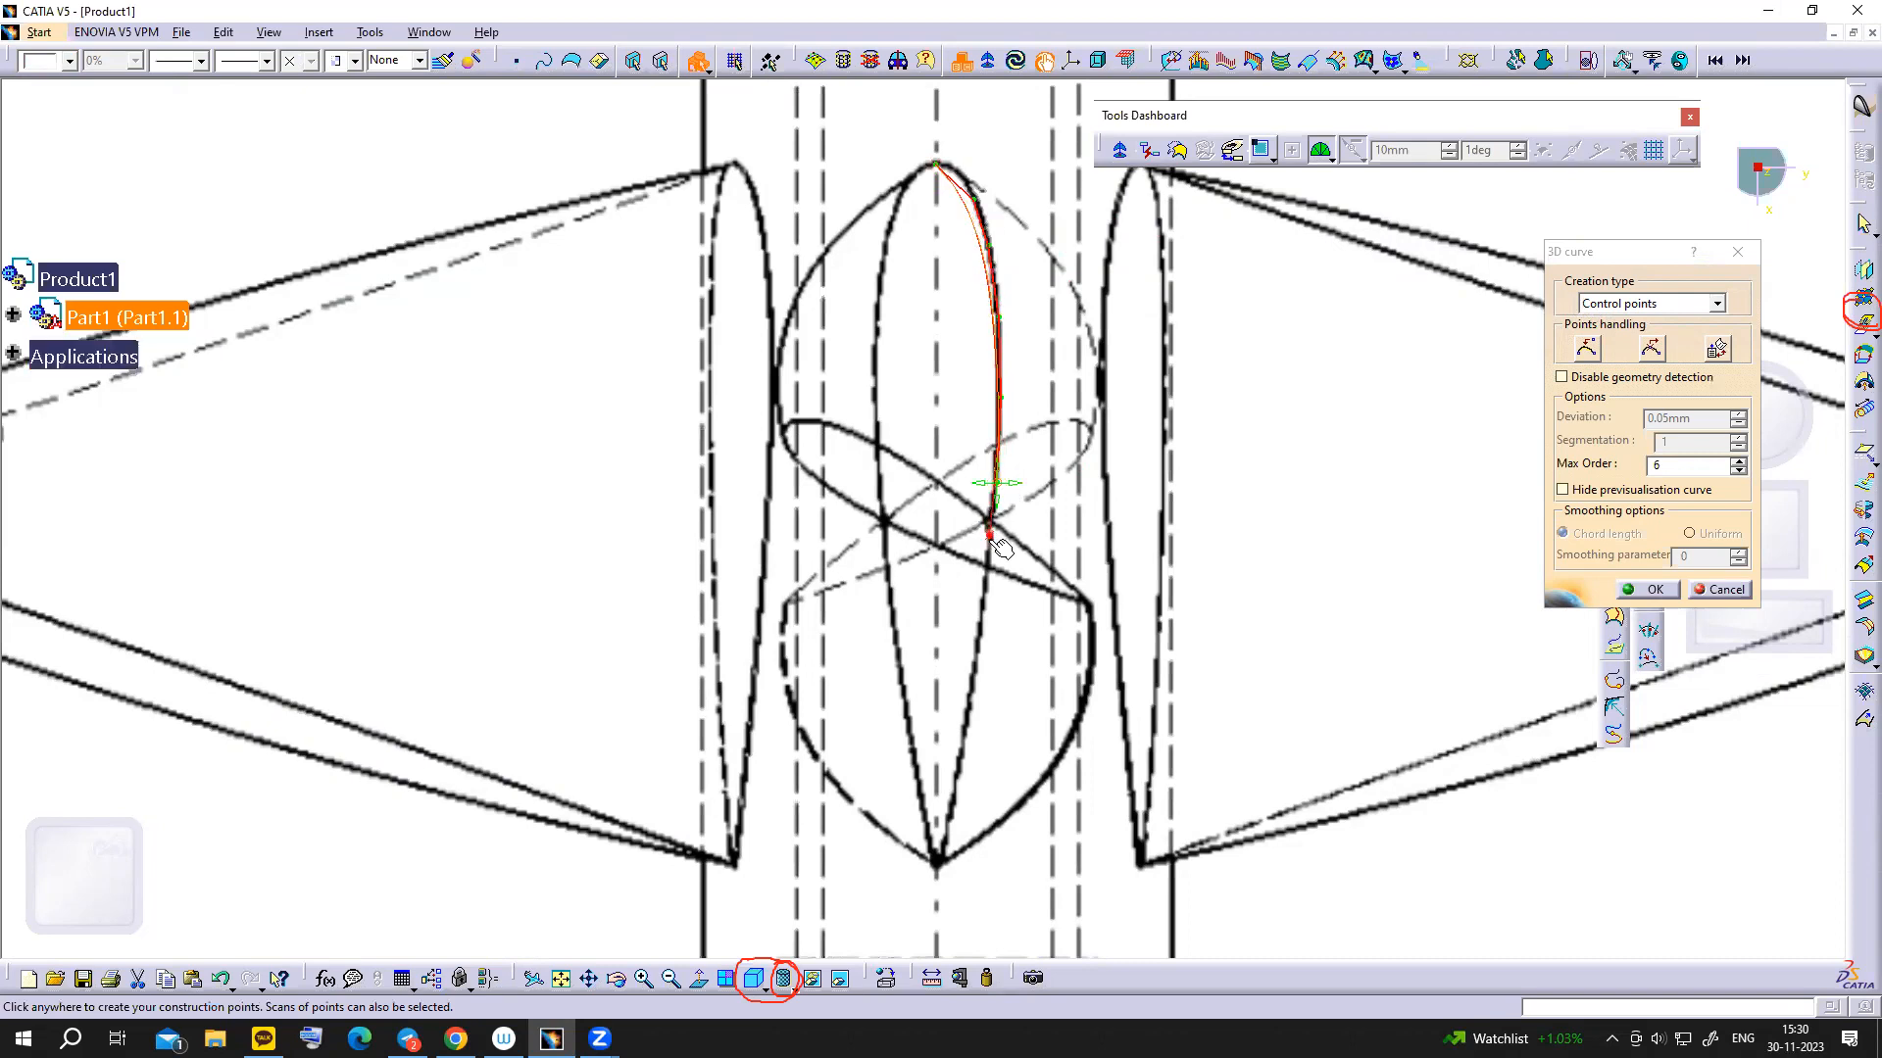
click(990, 539)
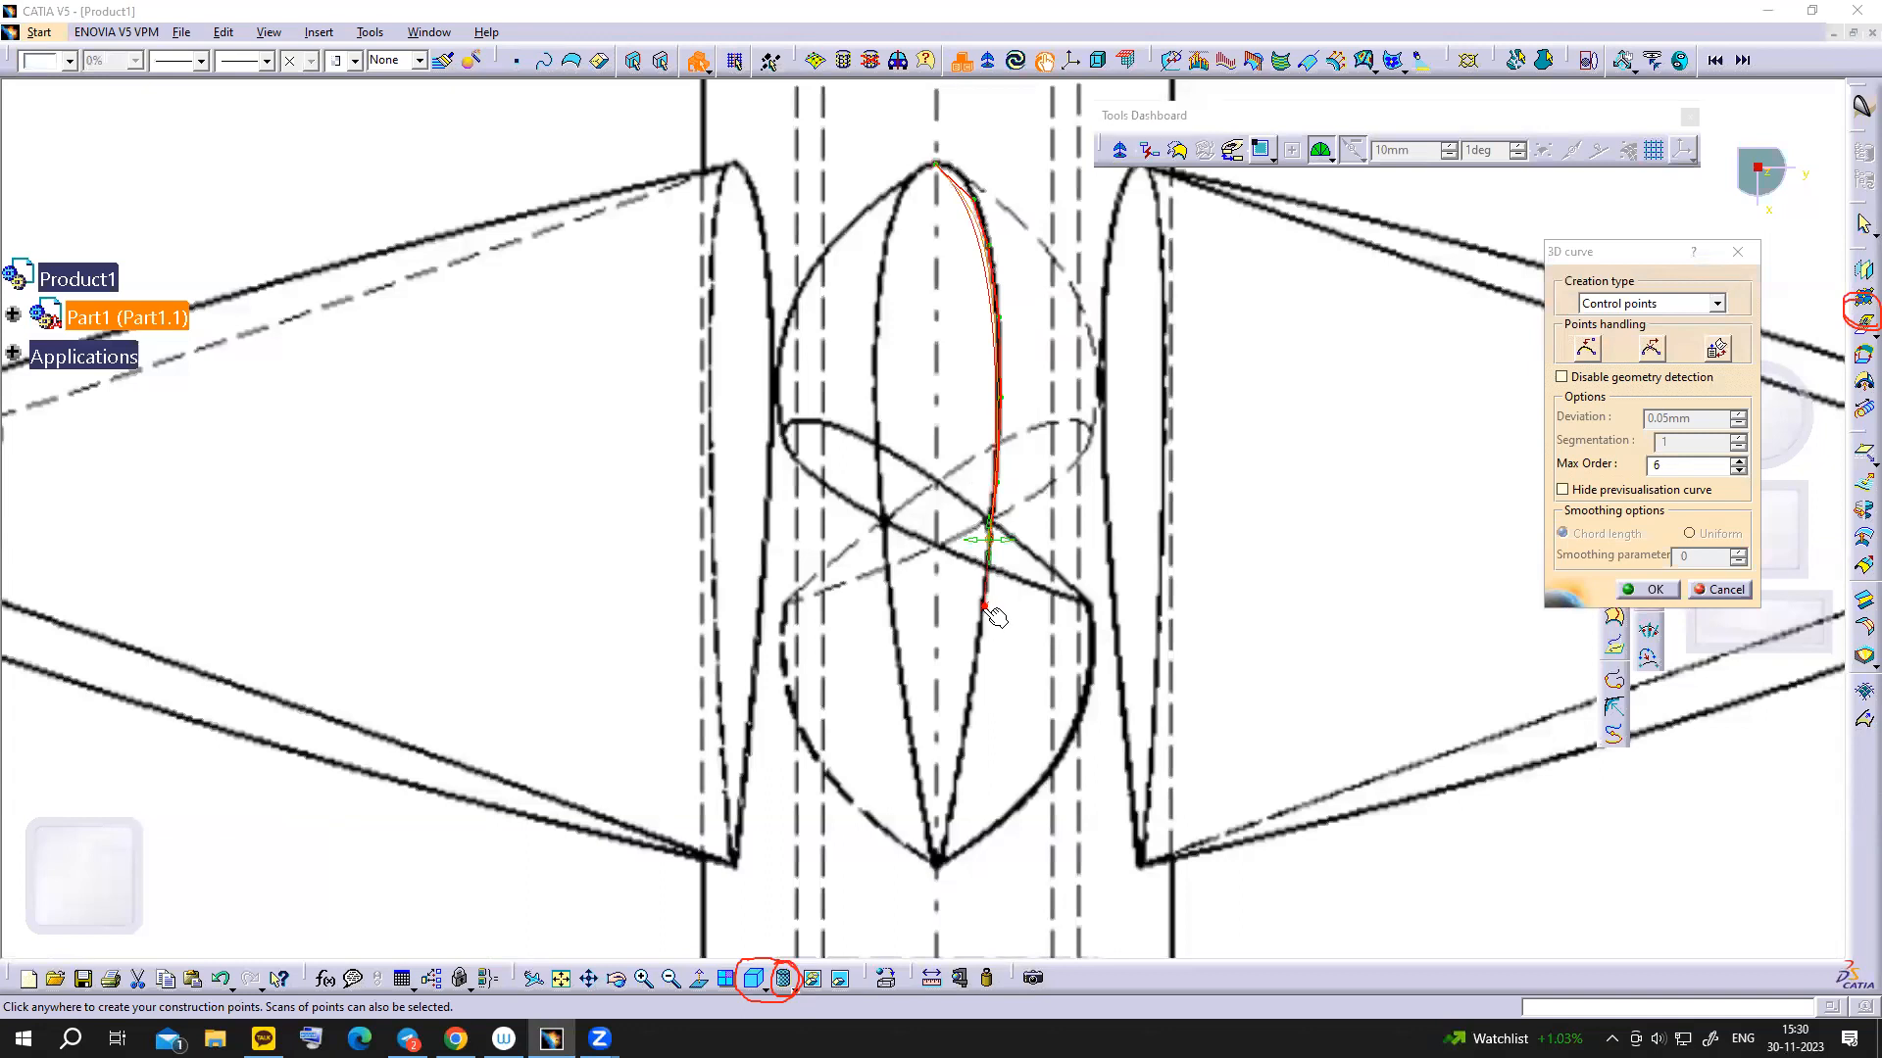
click(977, 660)
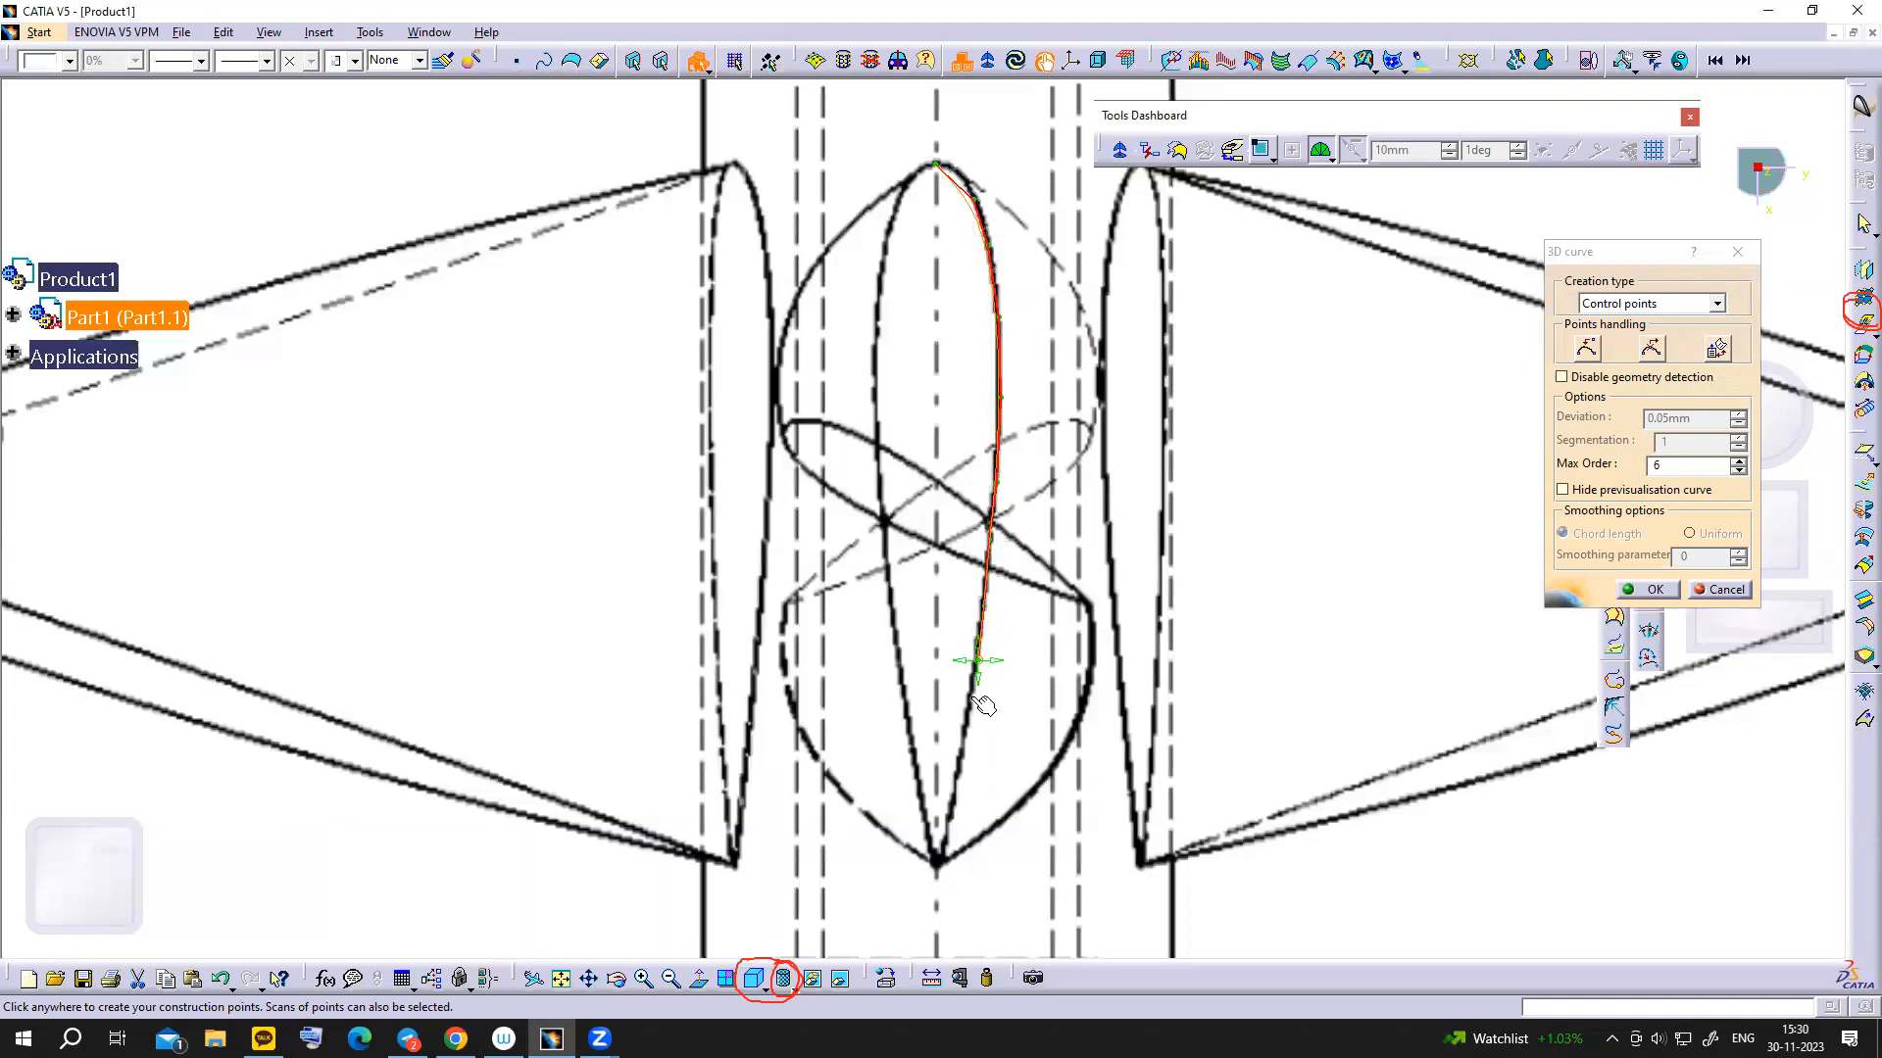
click(969, 707)
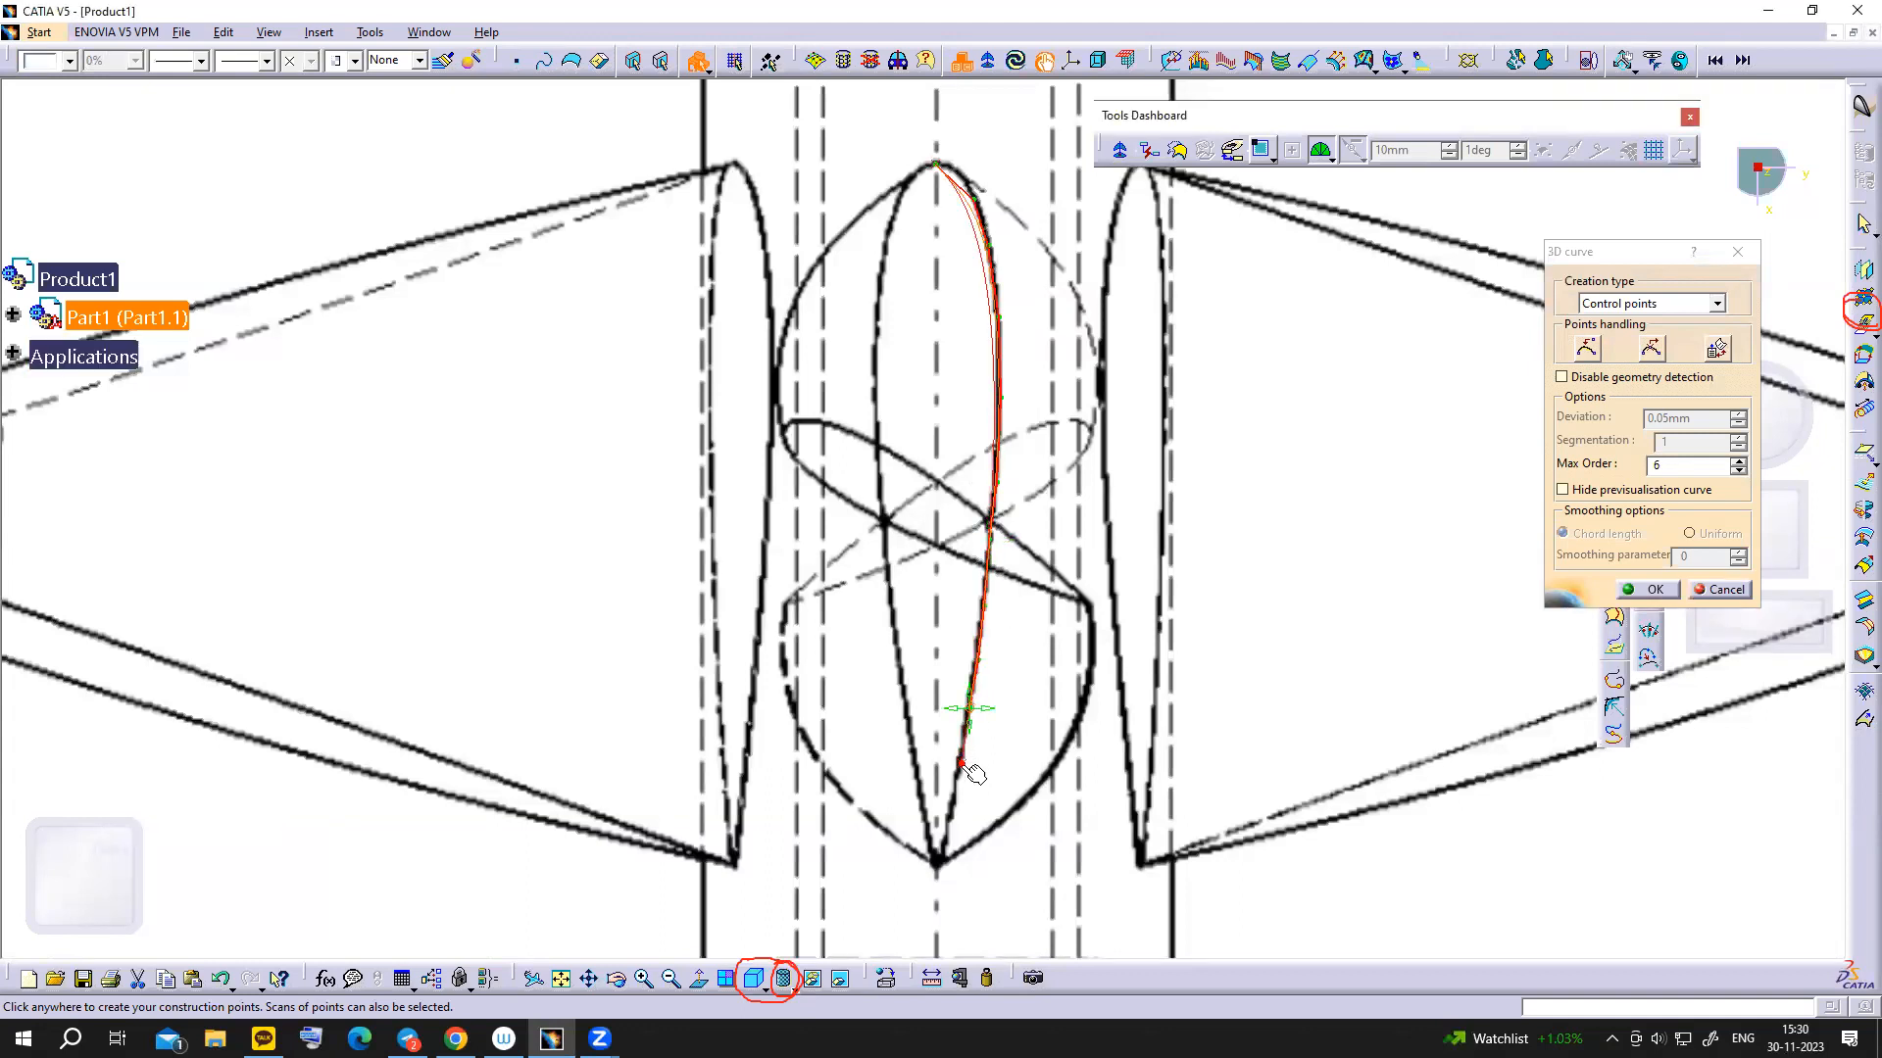
click(960, 764)
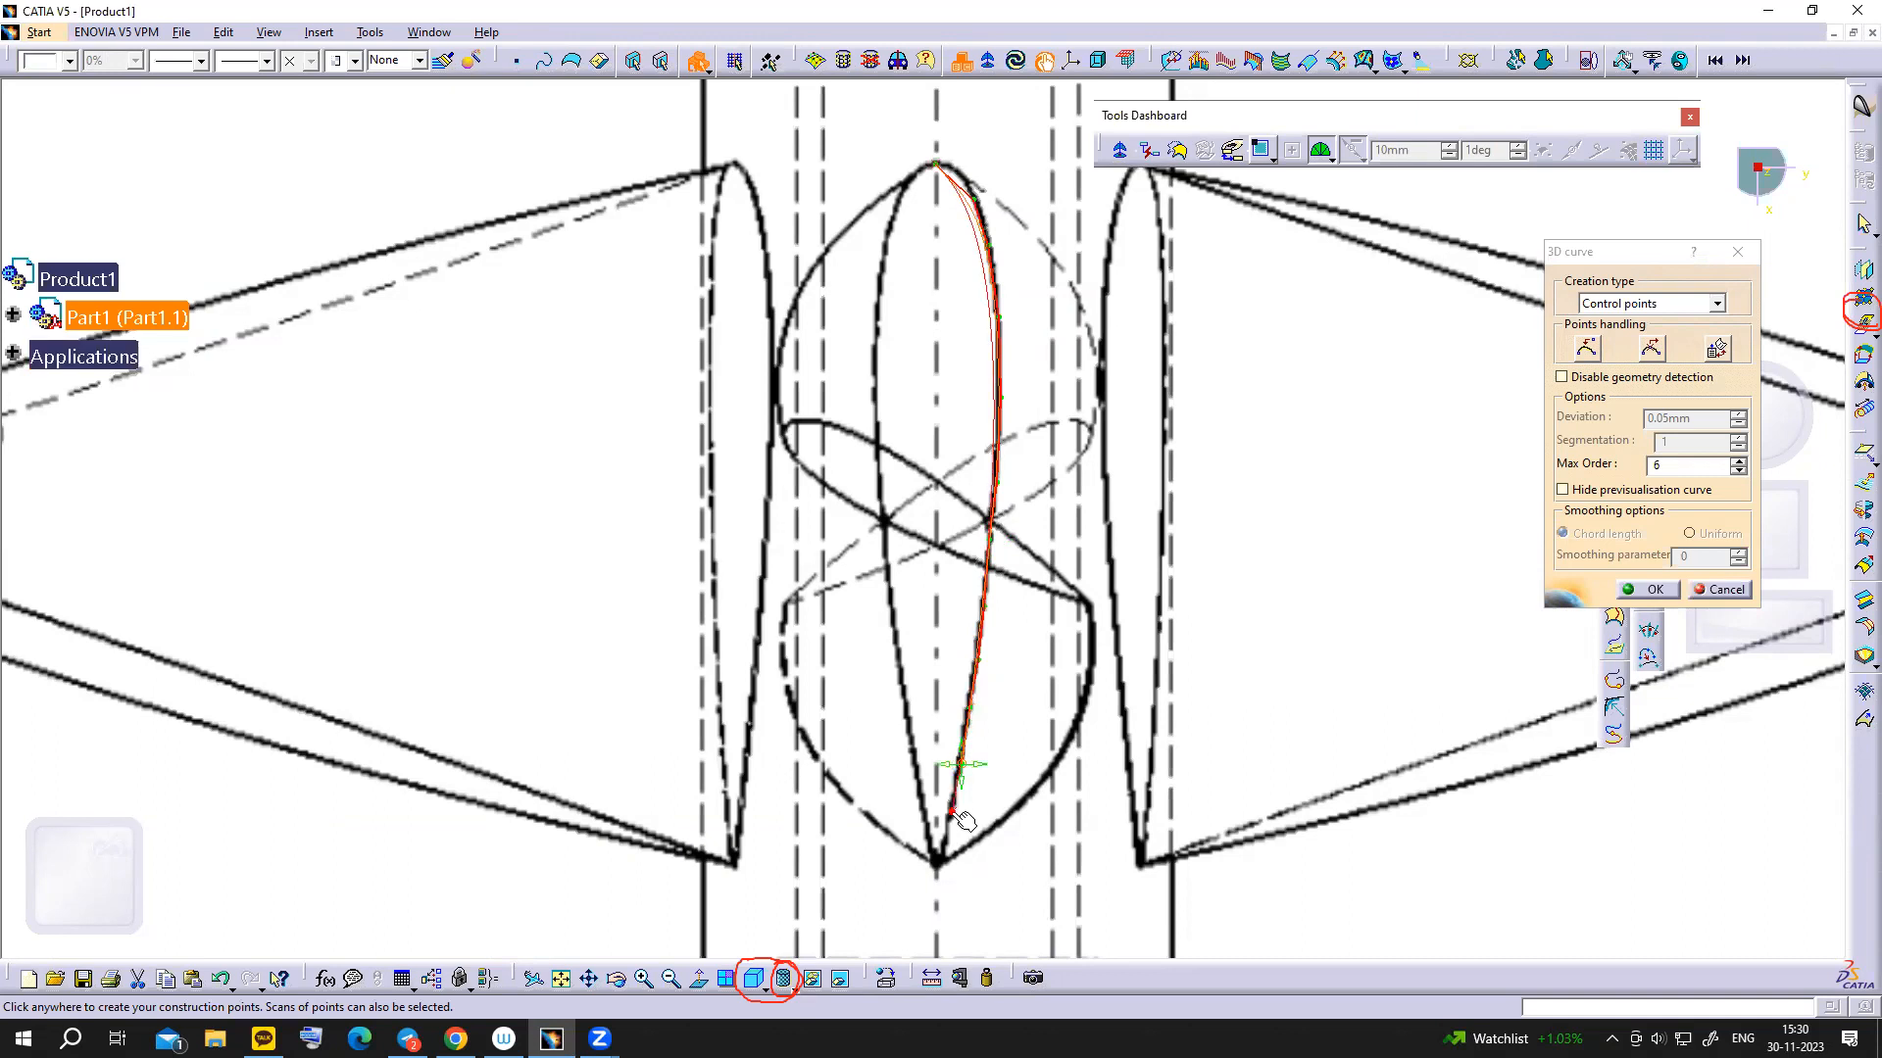
click(952, 812)
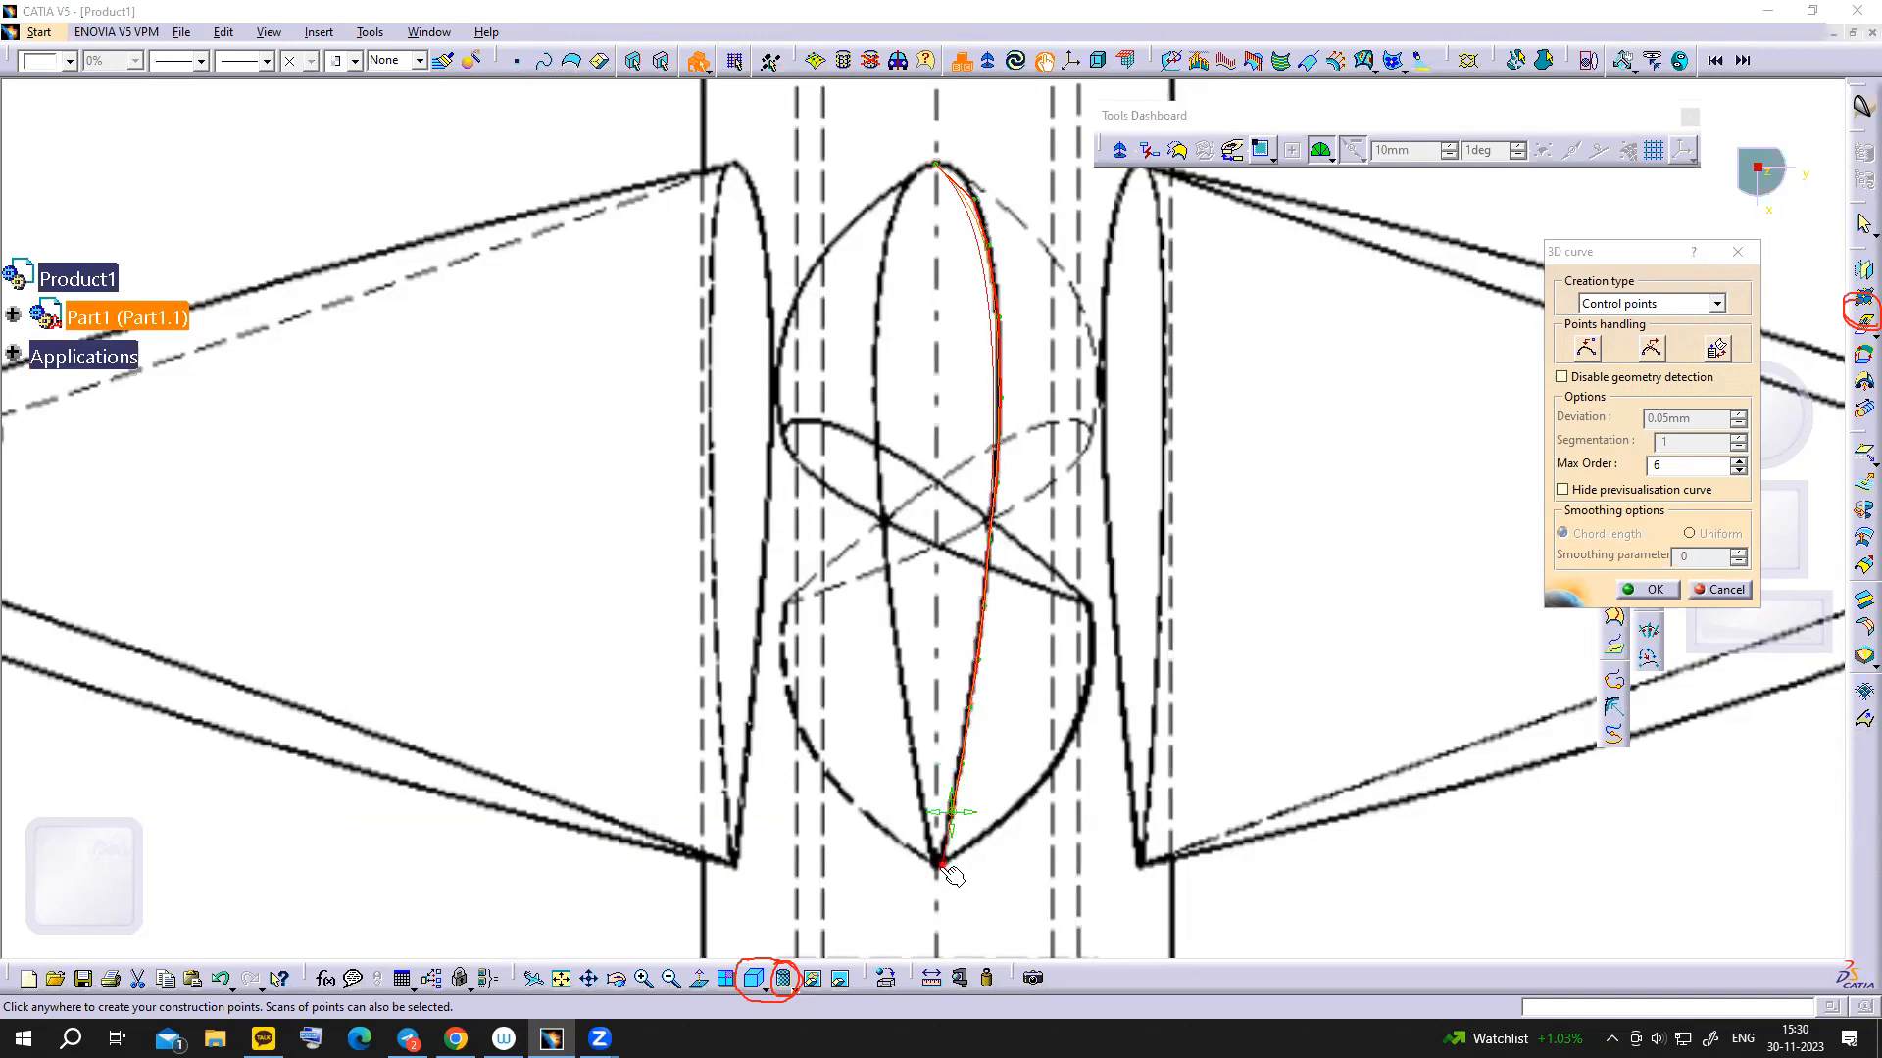
double_click(943, 877)
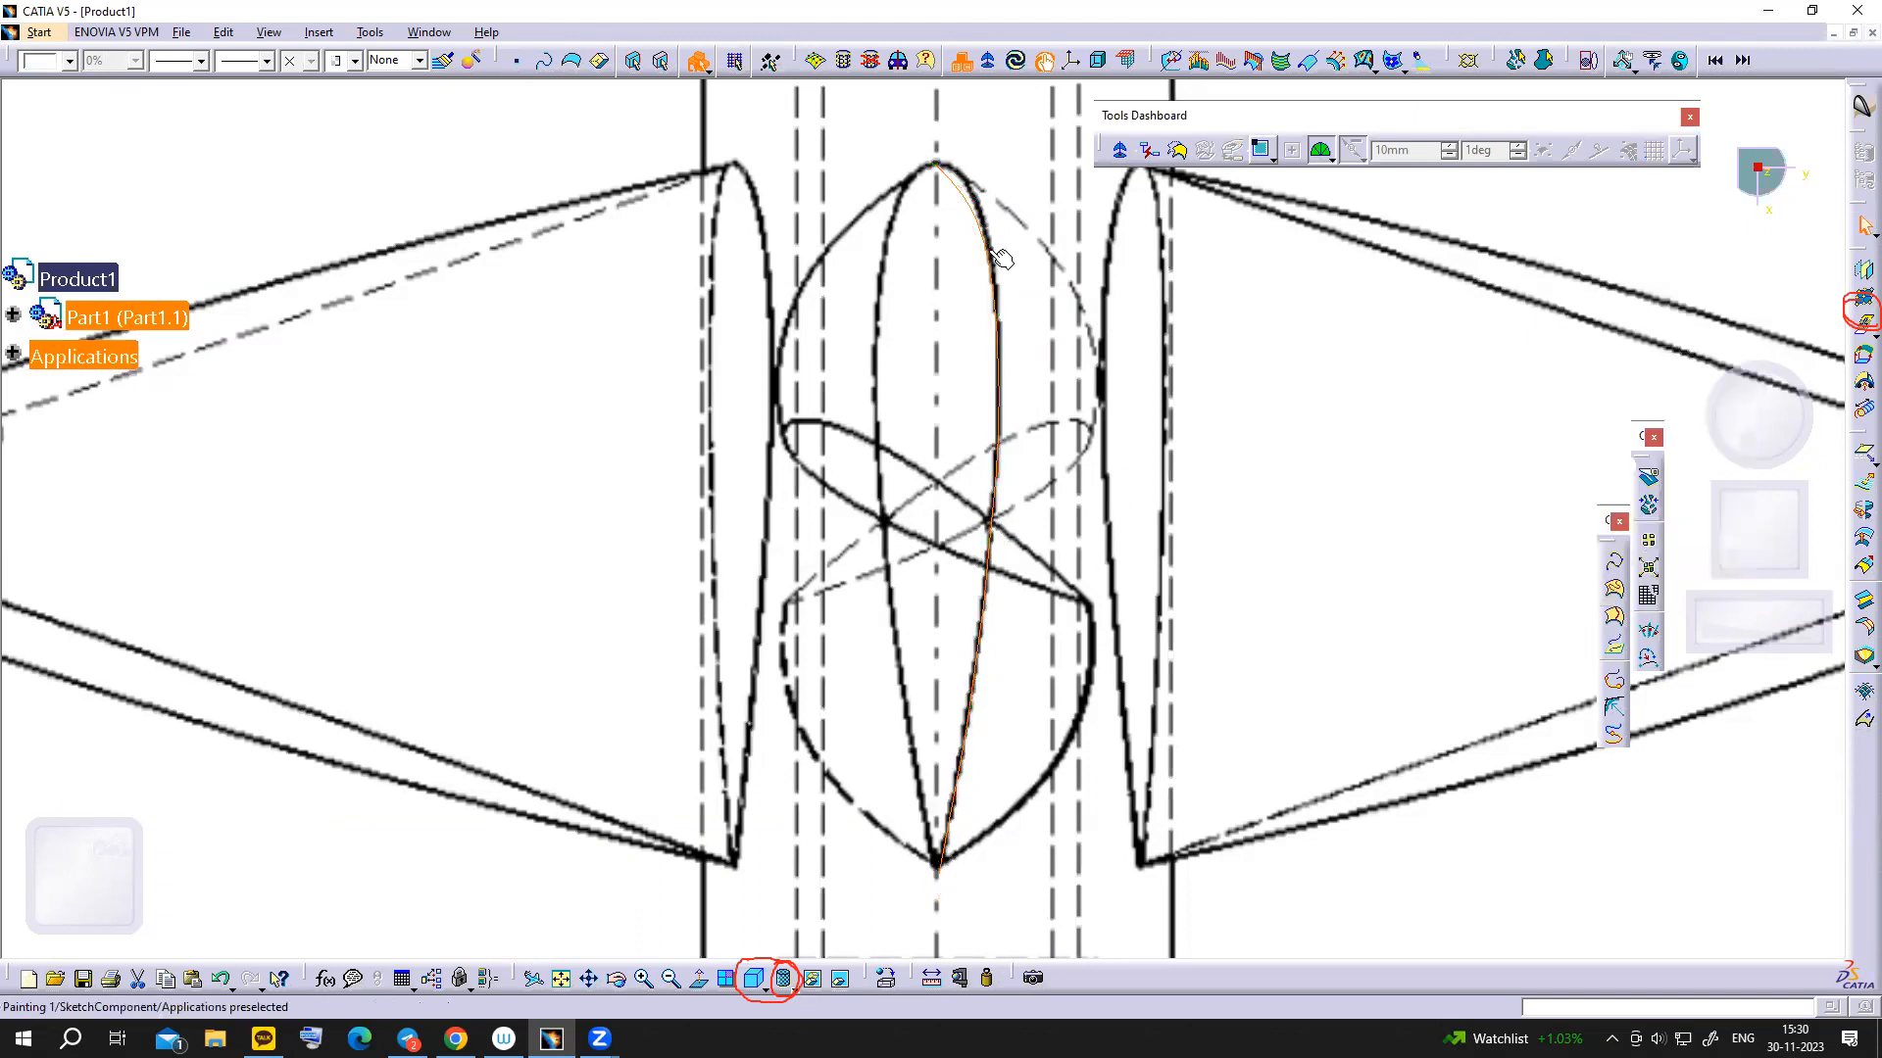
- Set the traced aerofoil curve's colour to red and its line thickness to 4: 1 mm
click(69, 61)
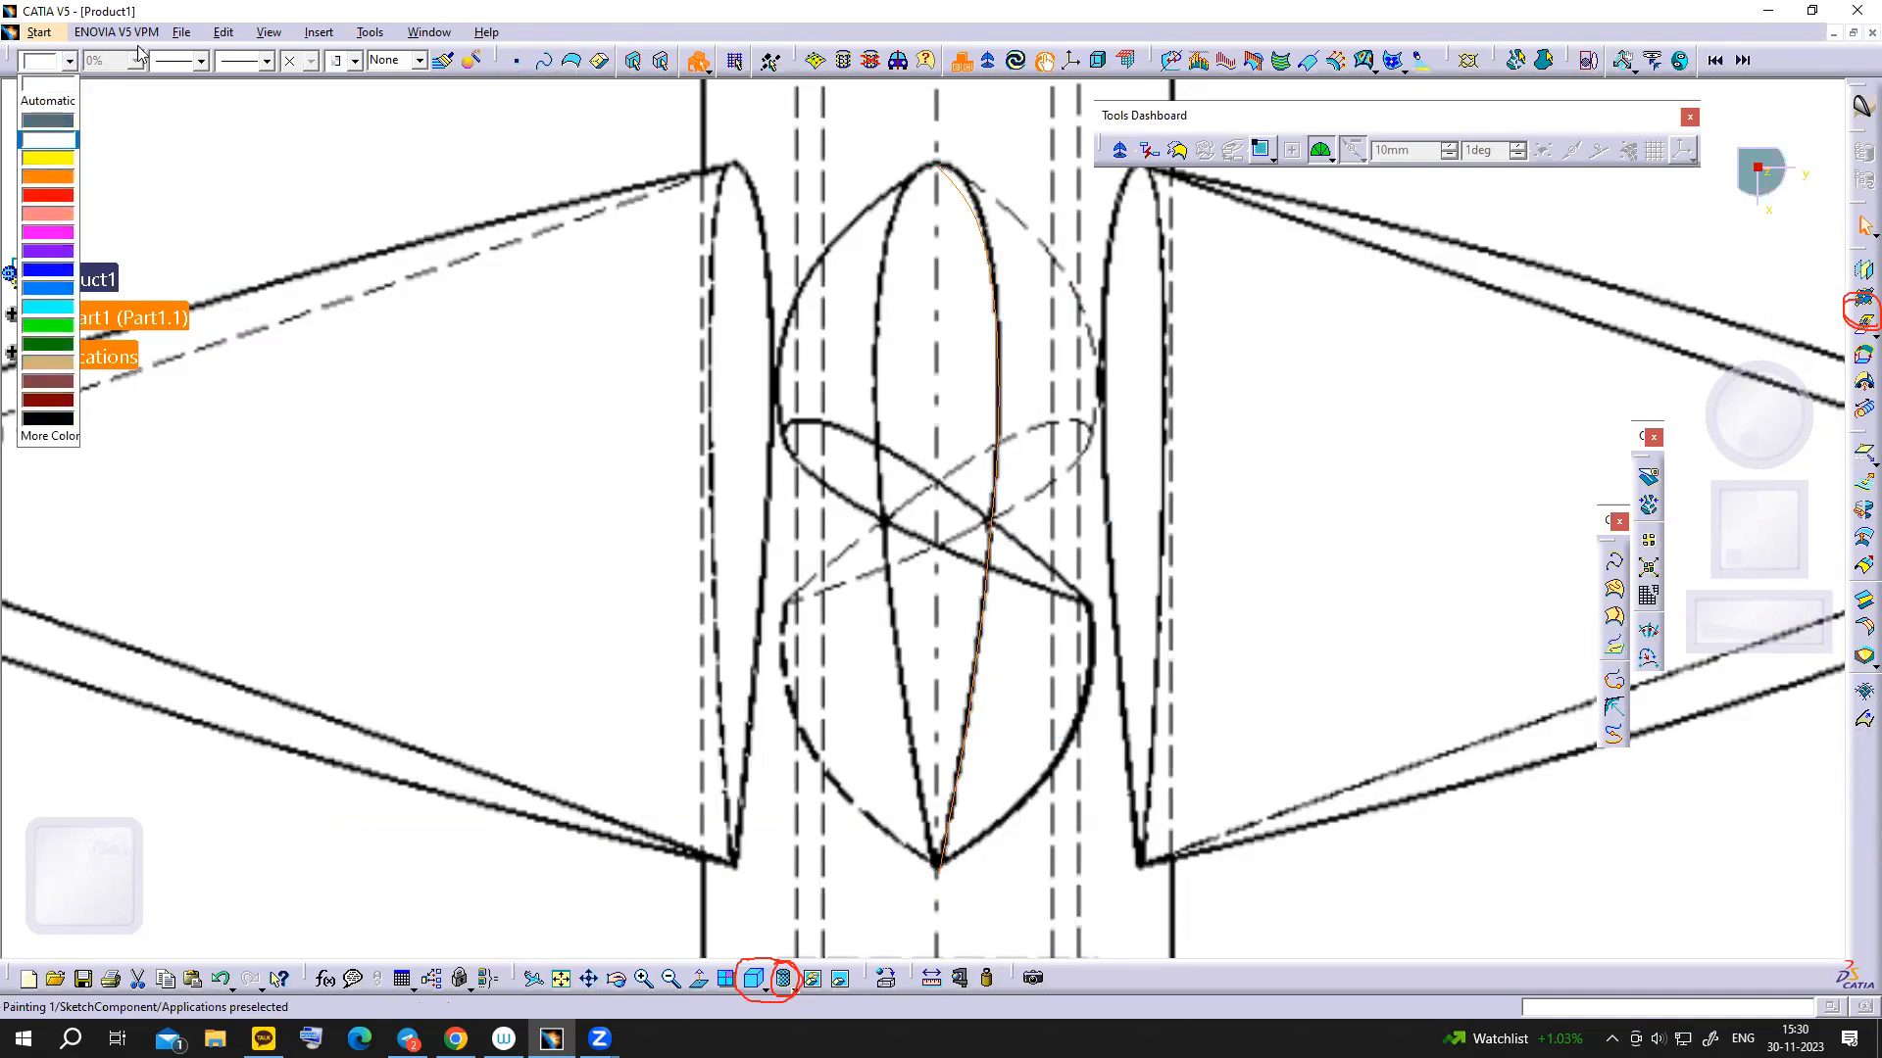
click(263, 36)
click(268, 33)
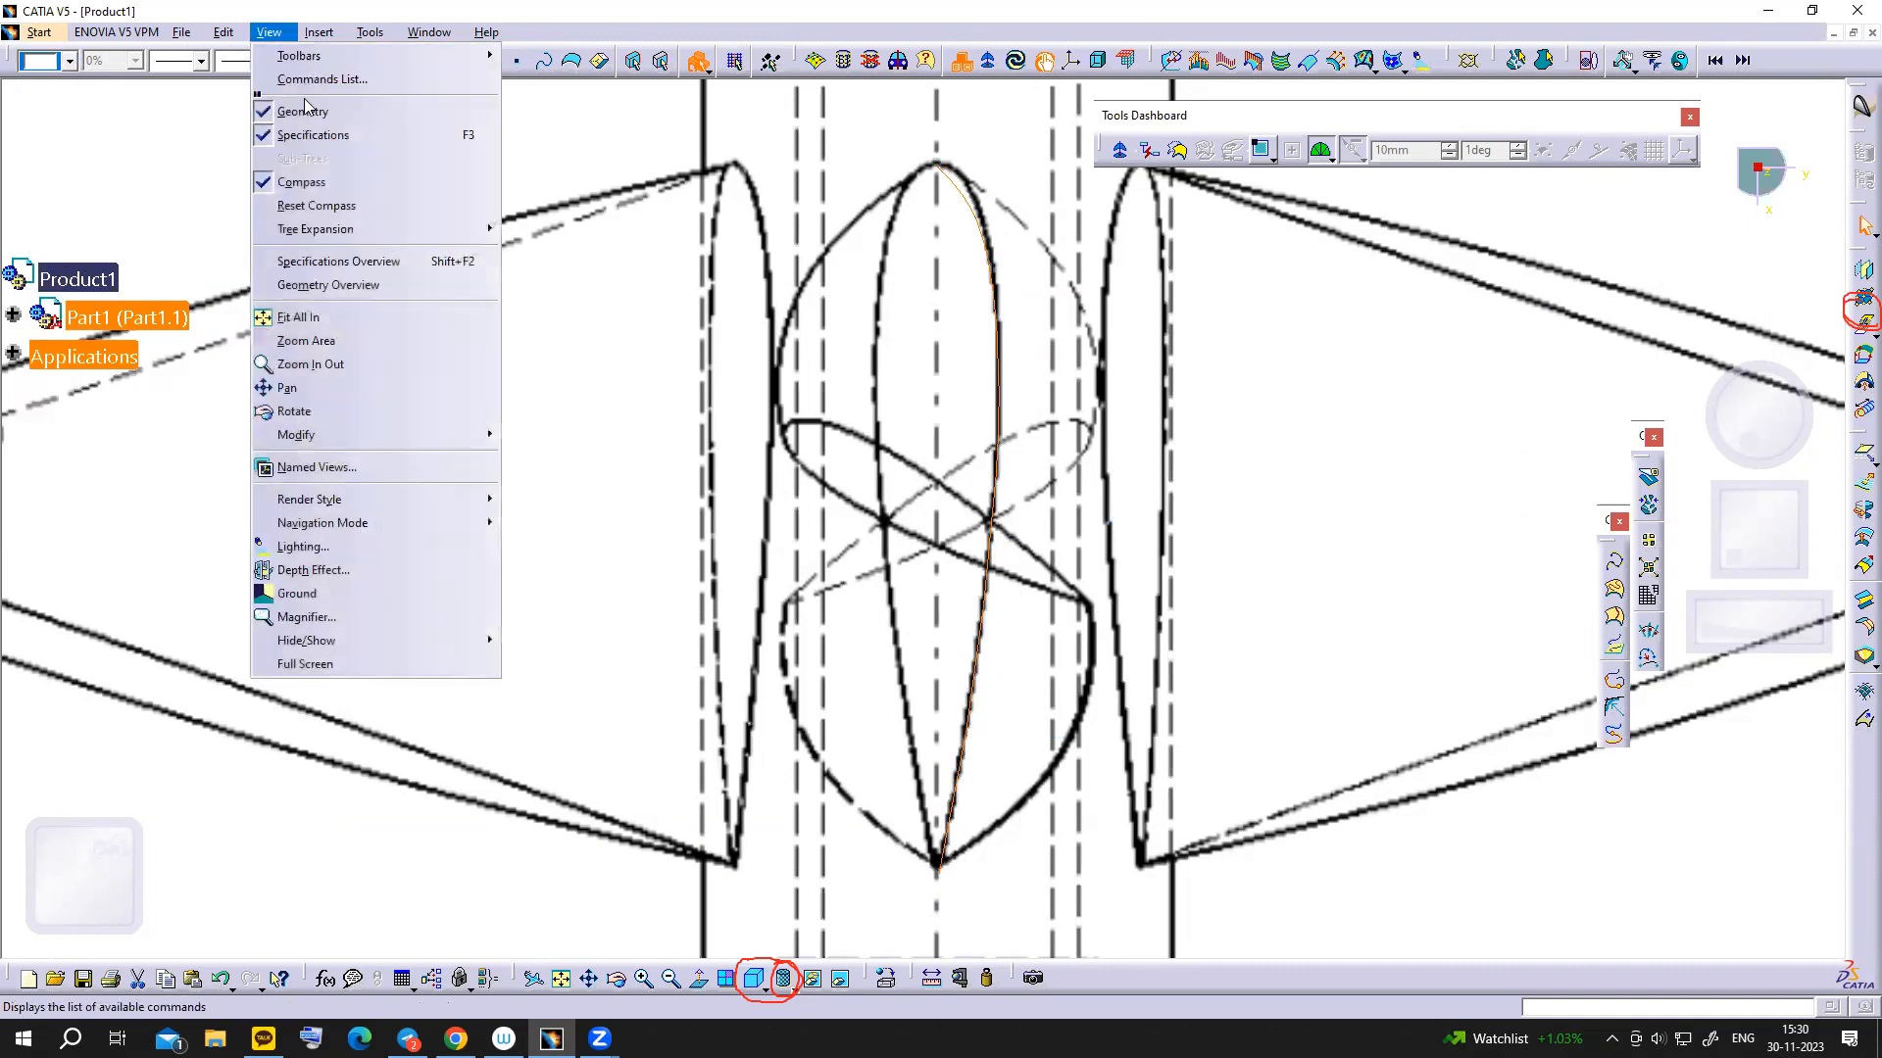
mouse_move(329, 57)
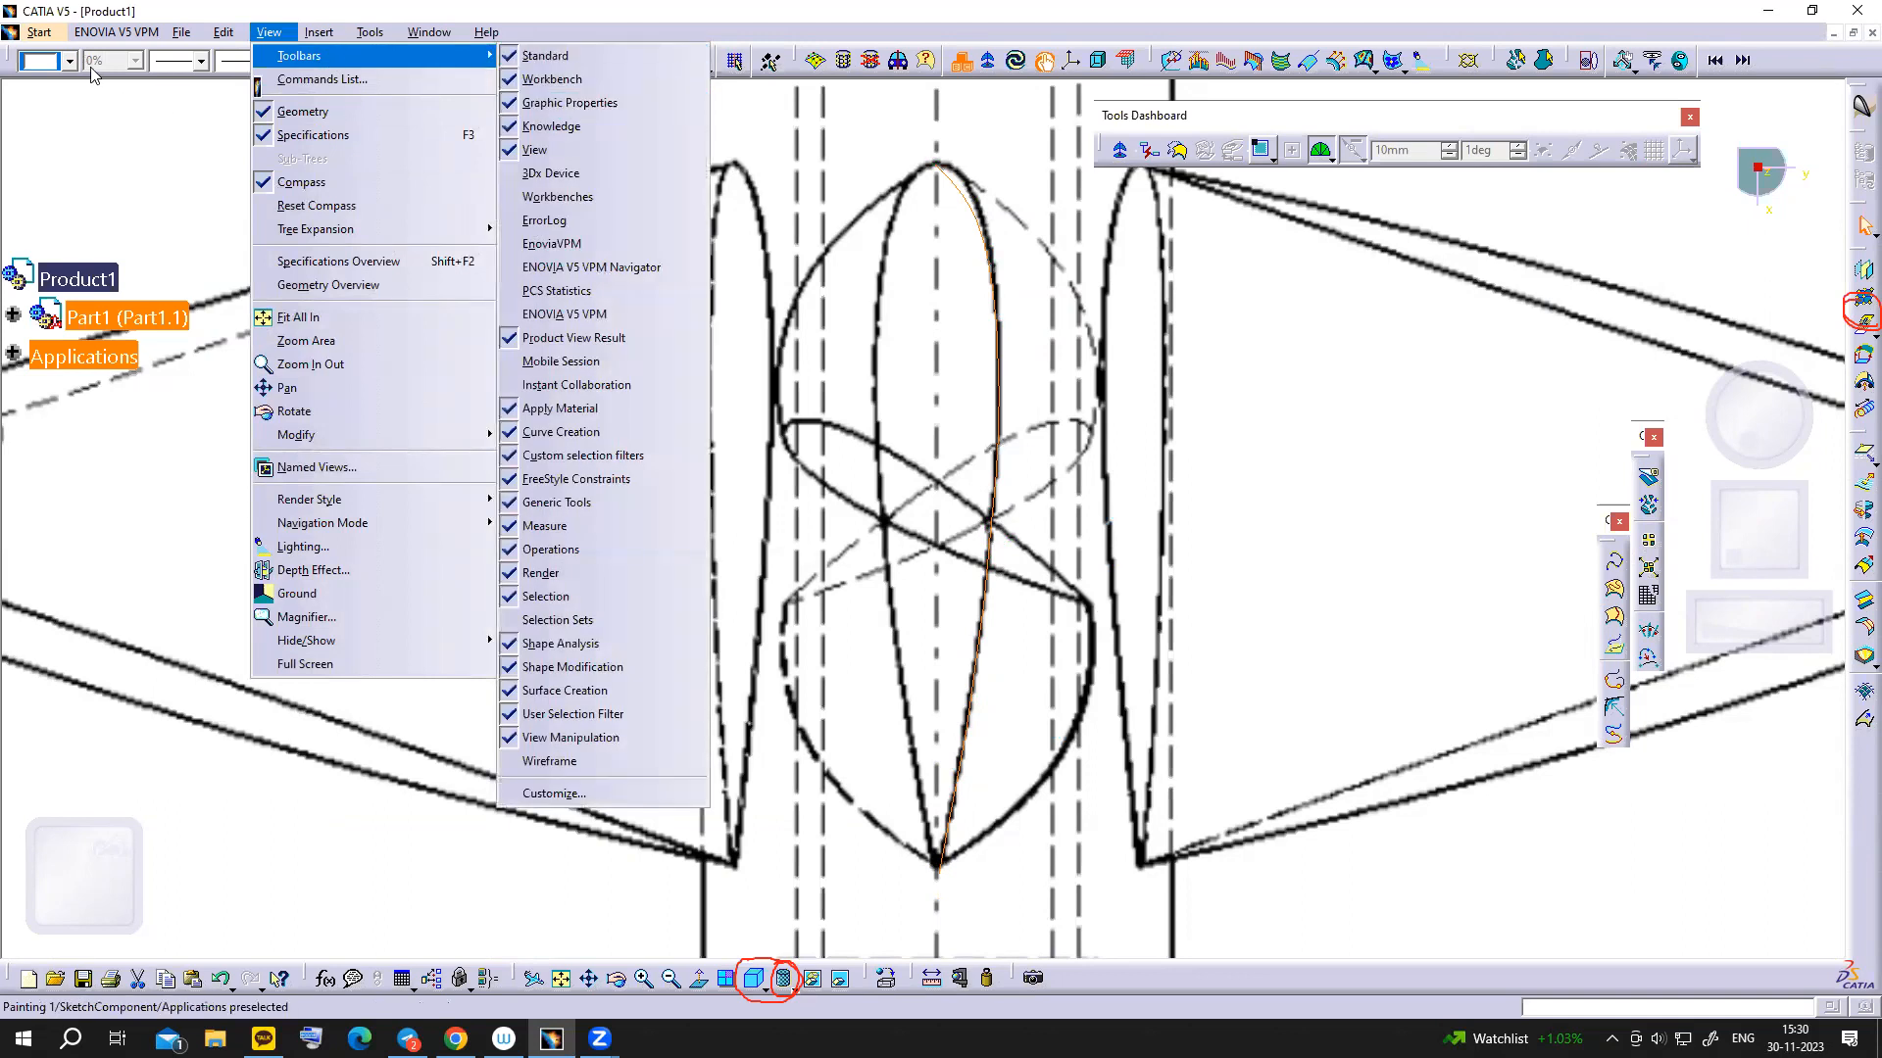
click(689, 7)
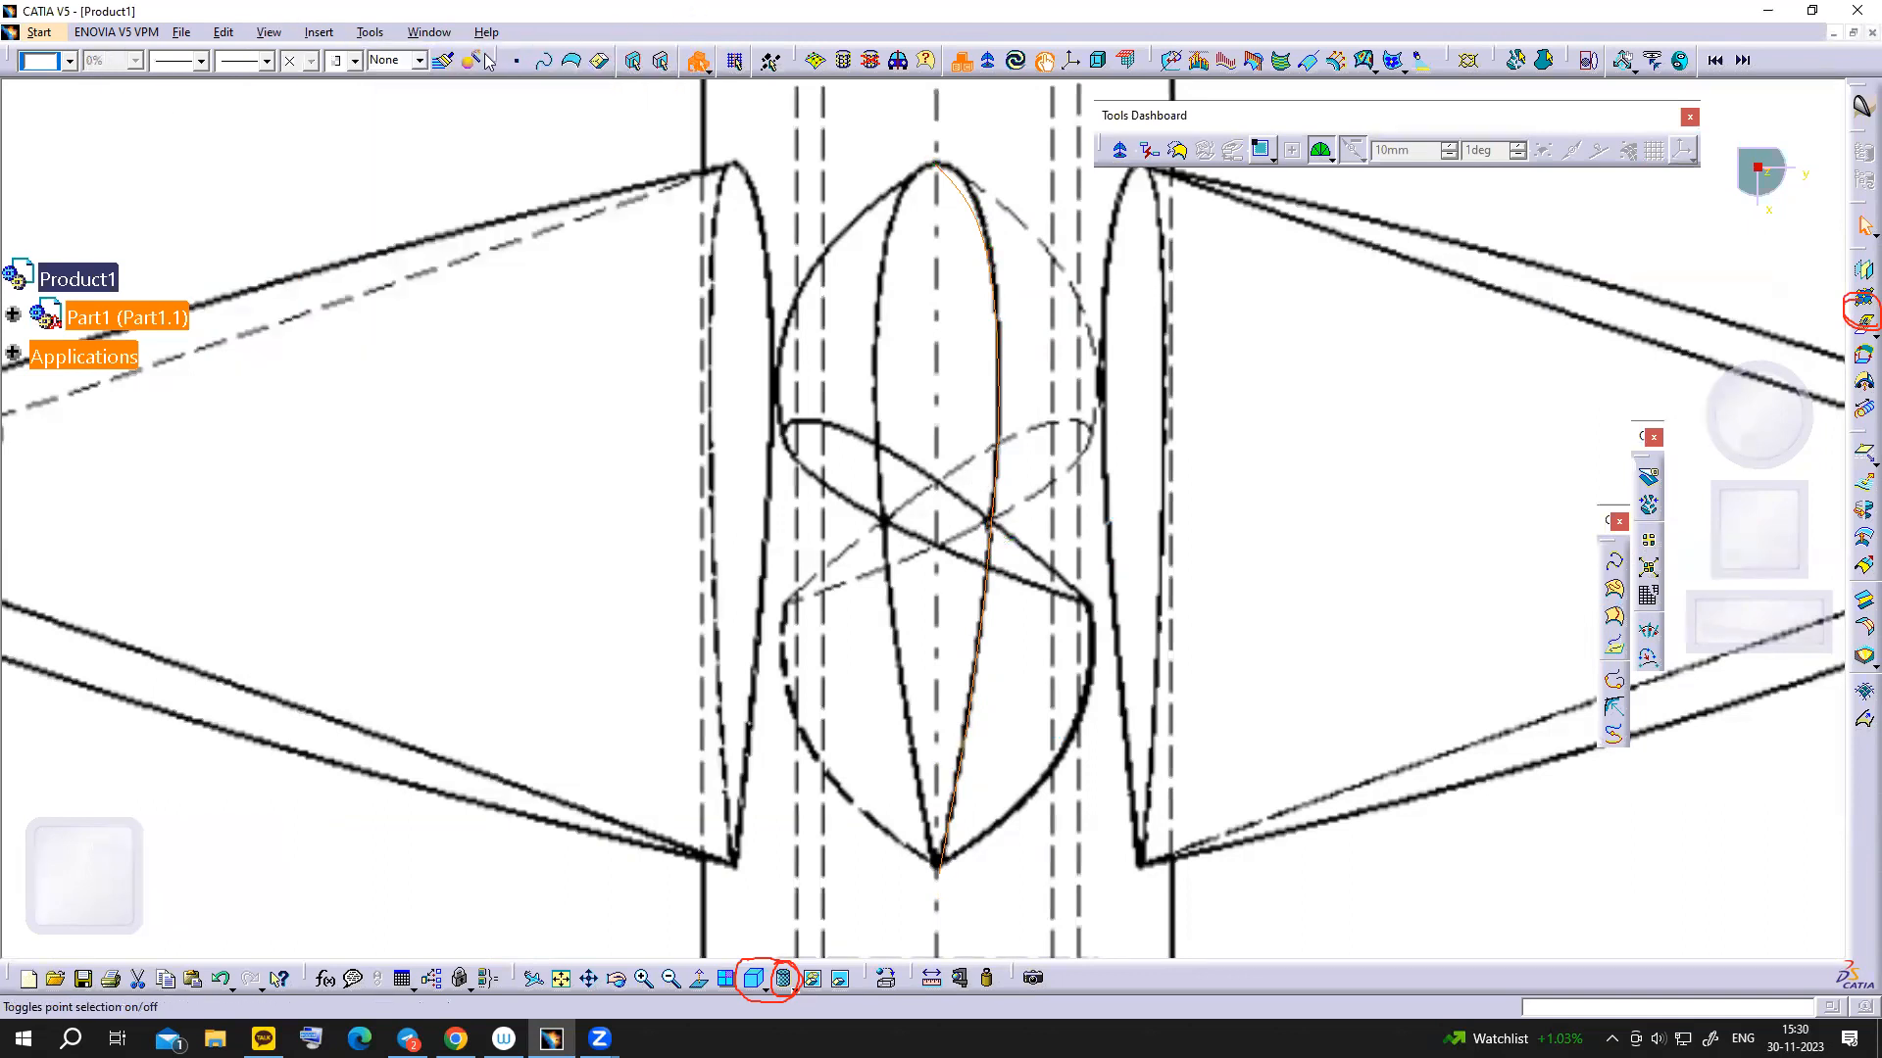
click(70, 62)
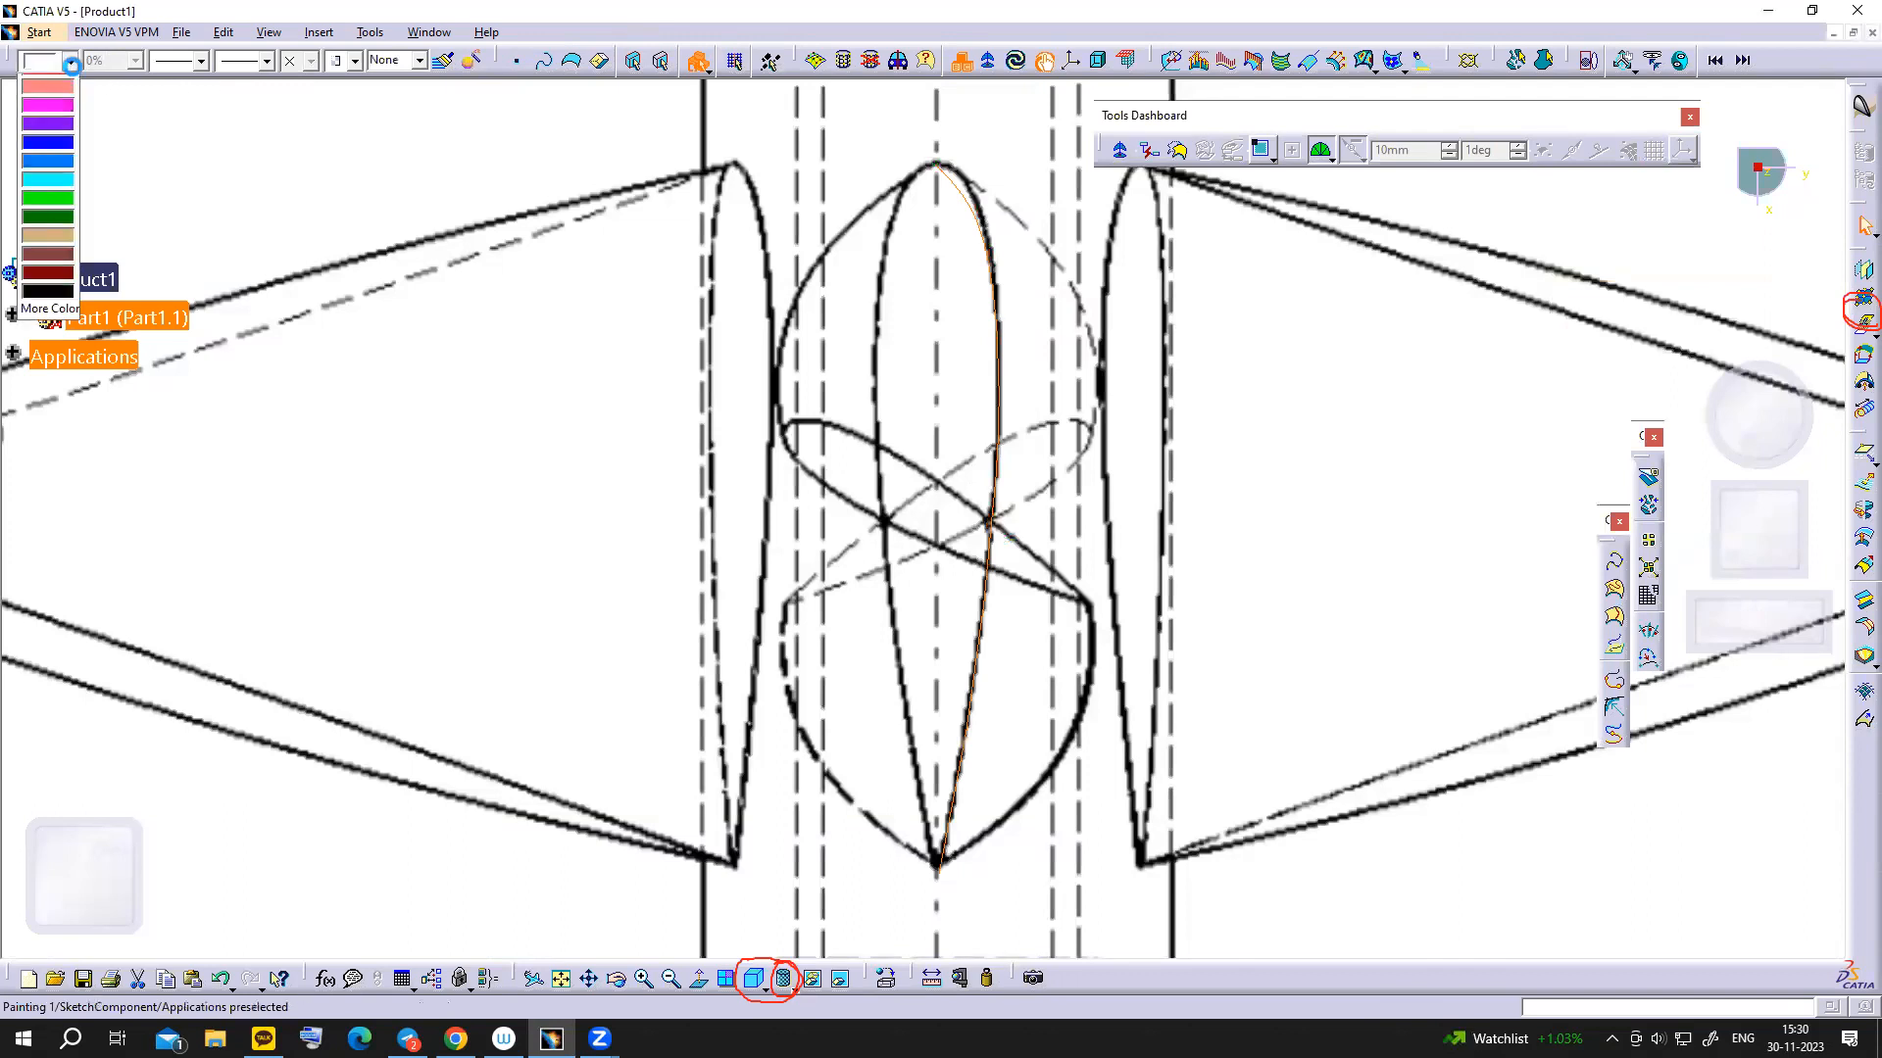
click(42, 196)
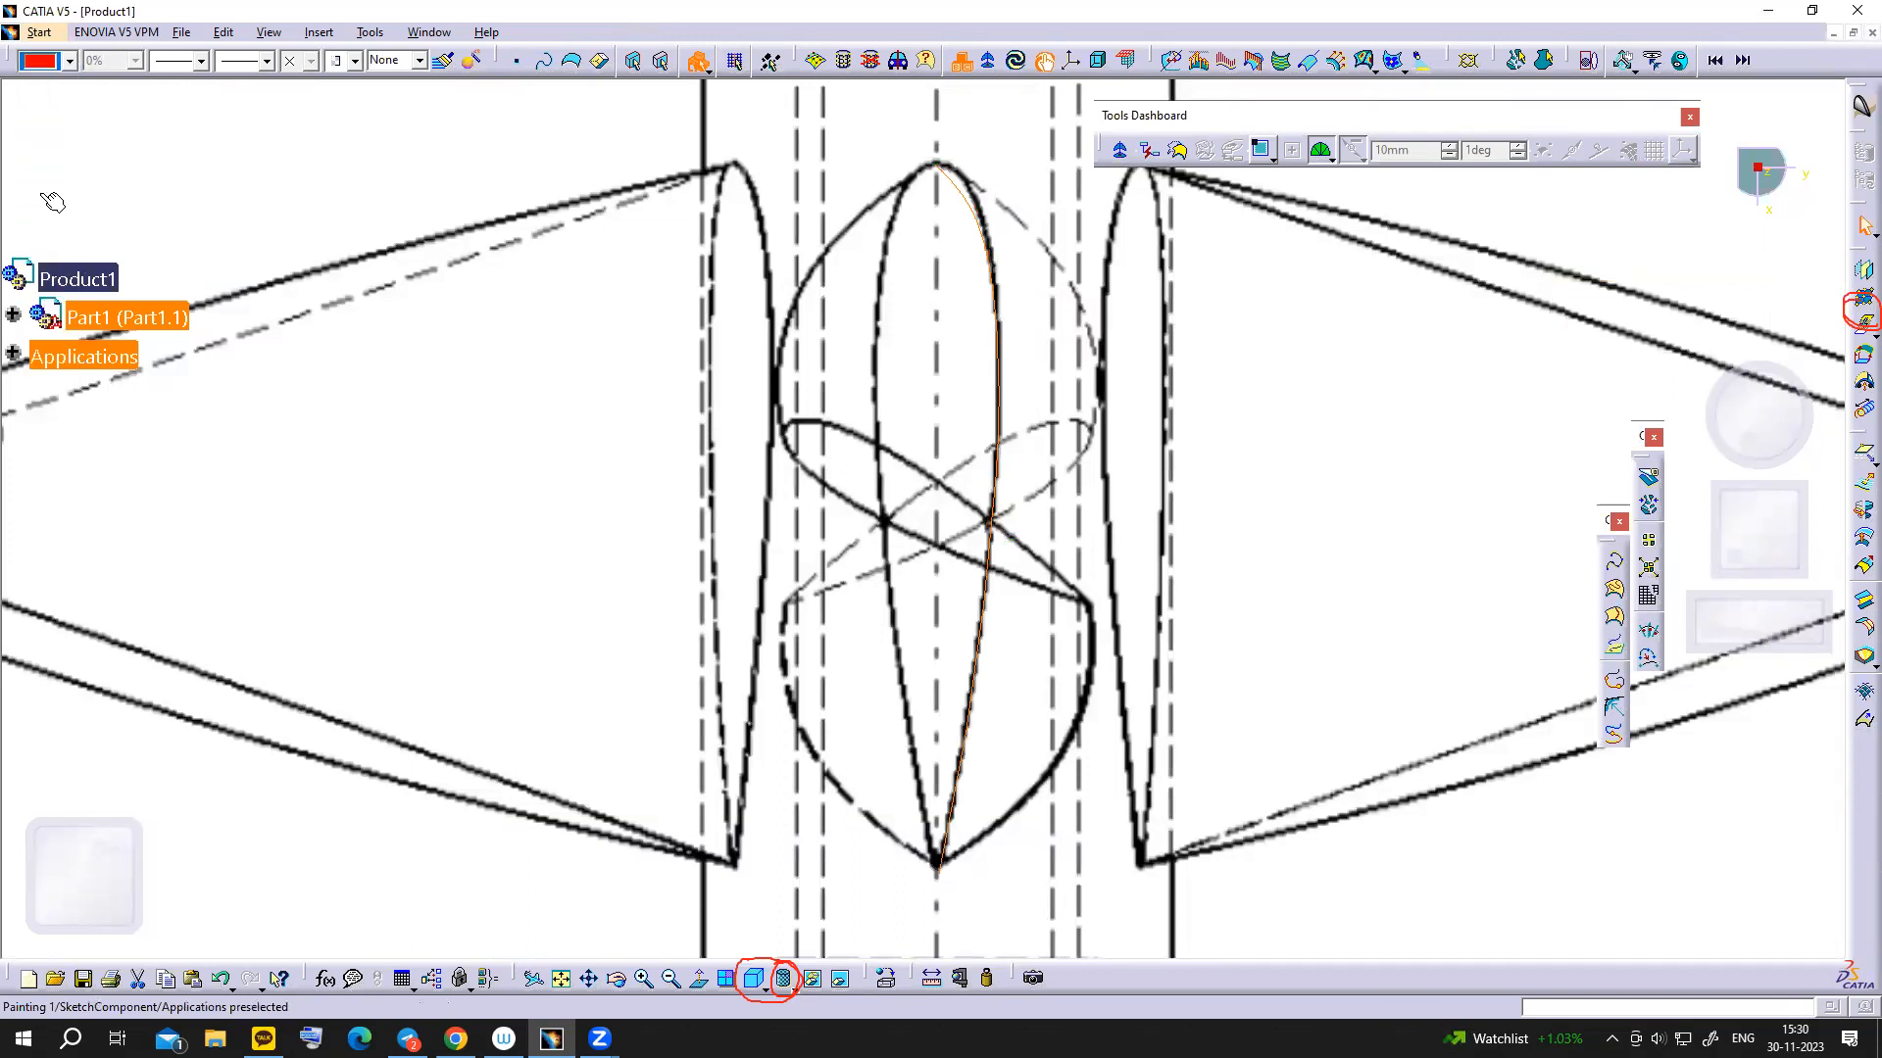
click(201, 61)
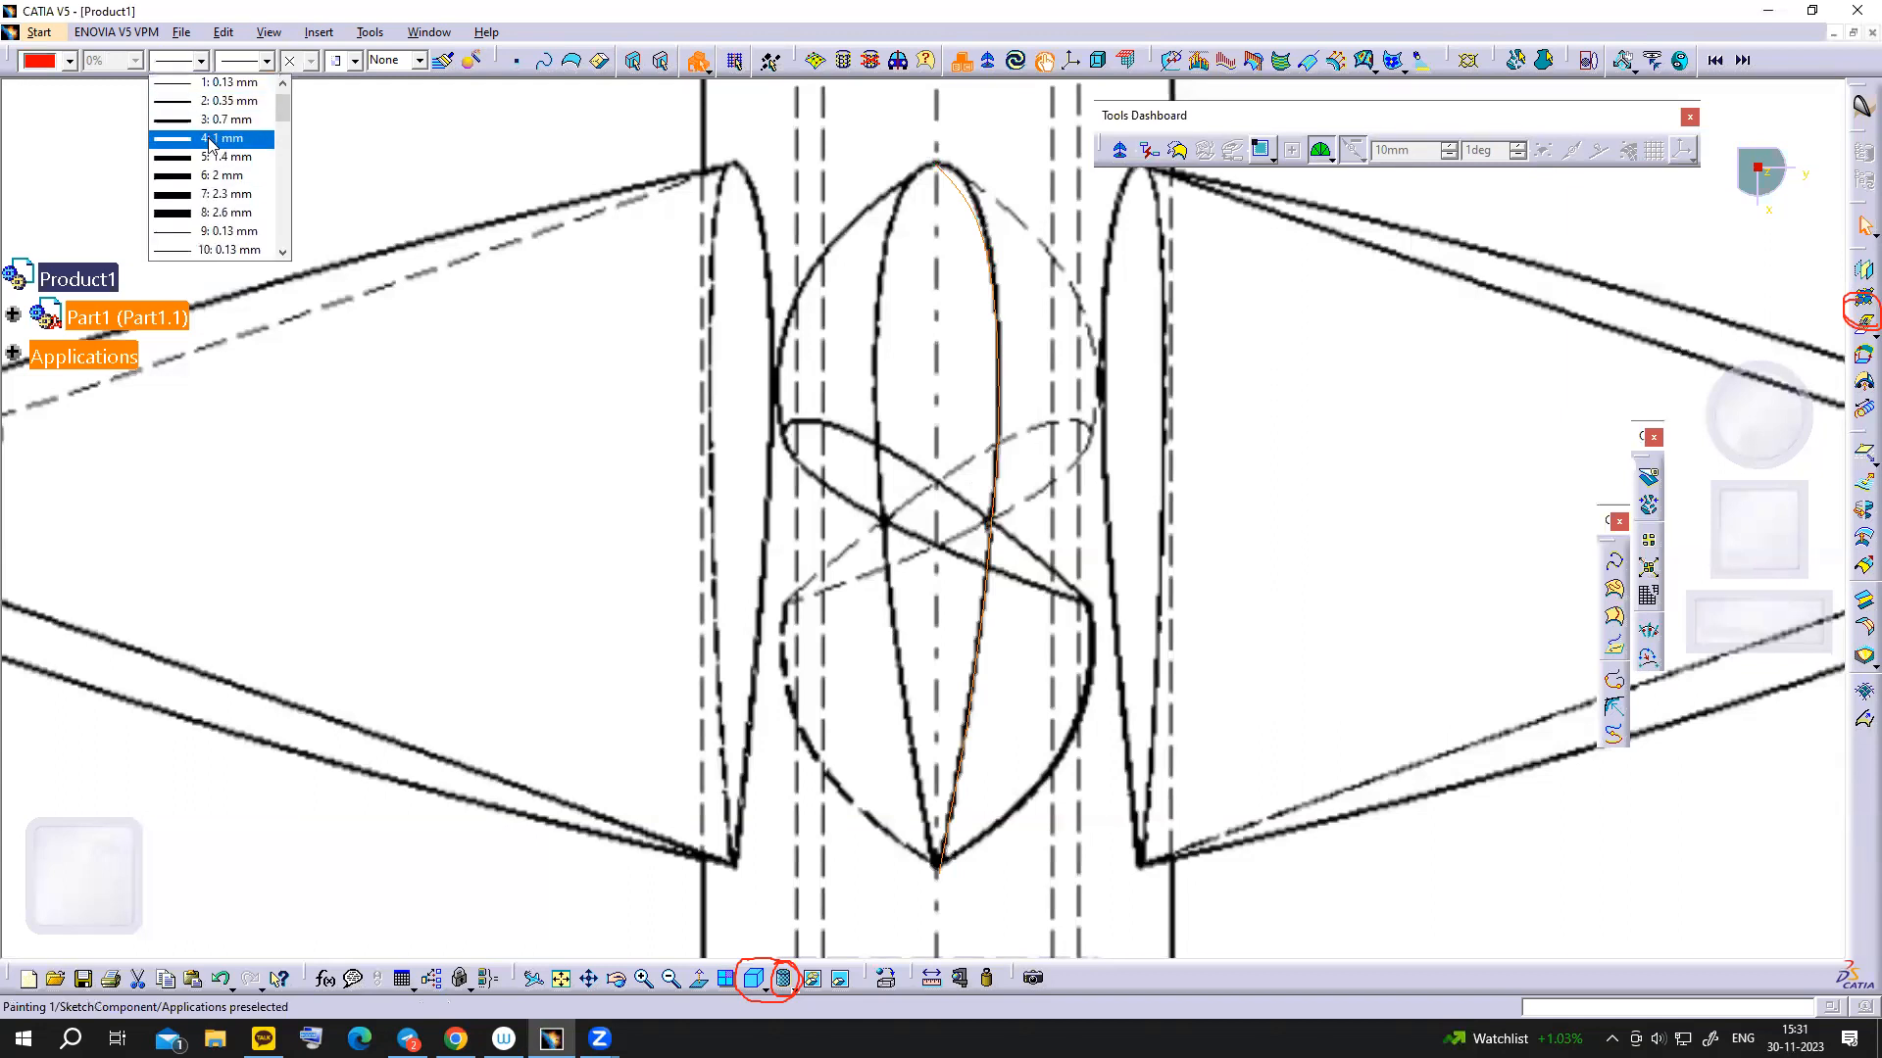
click(211, 140)
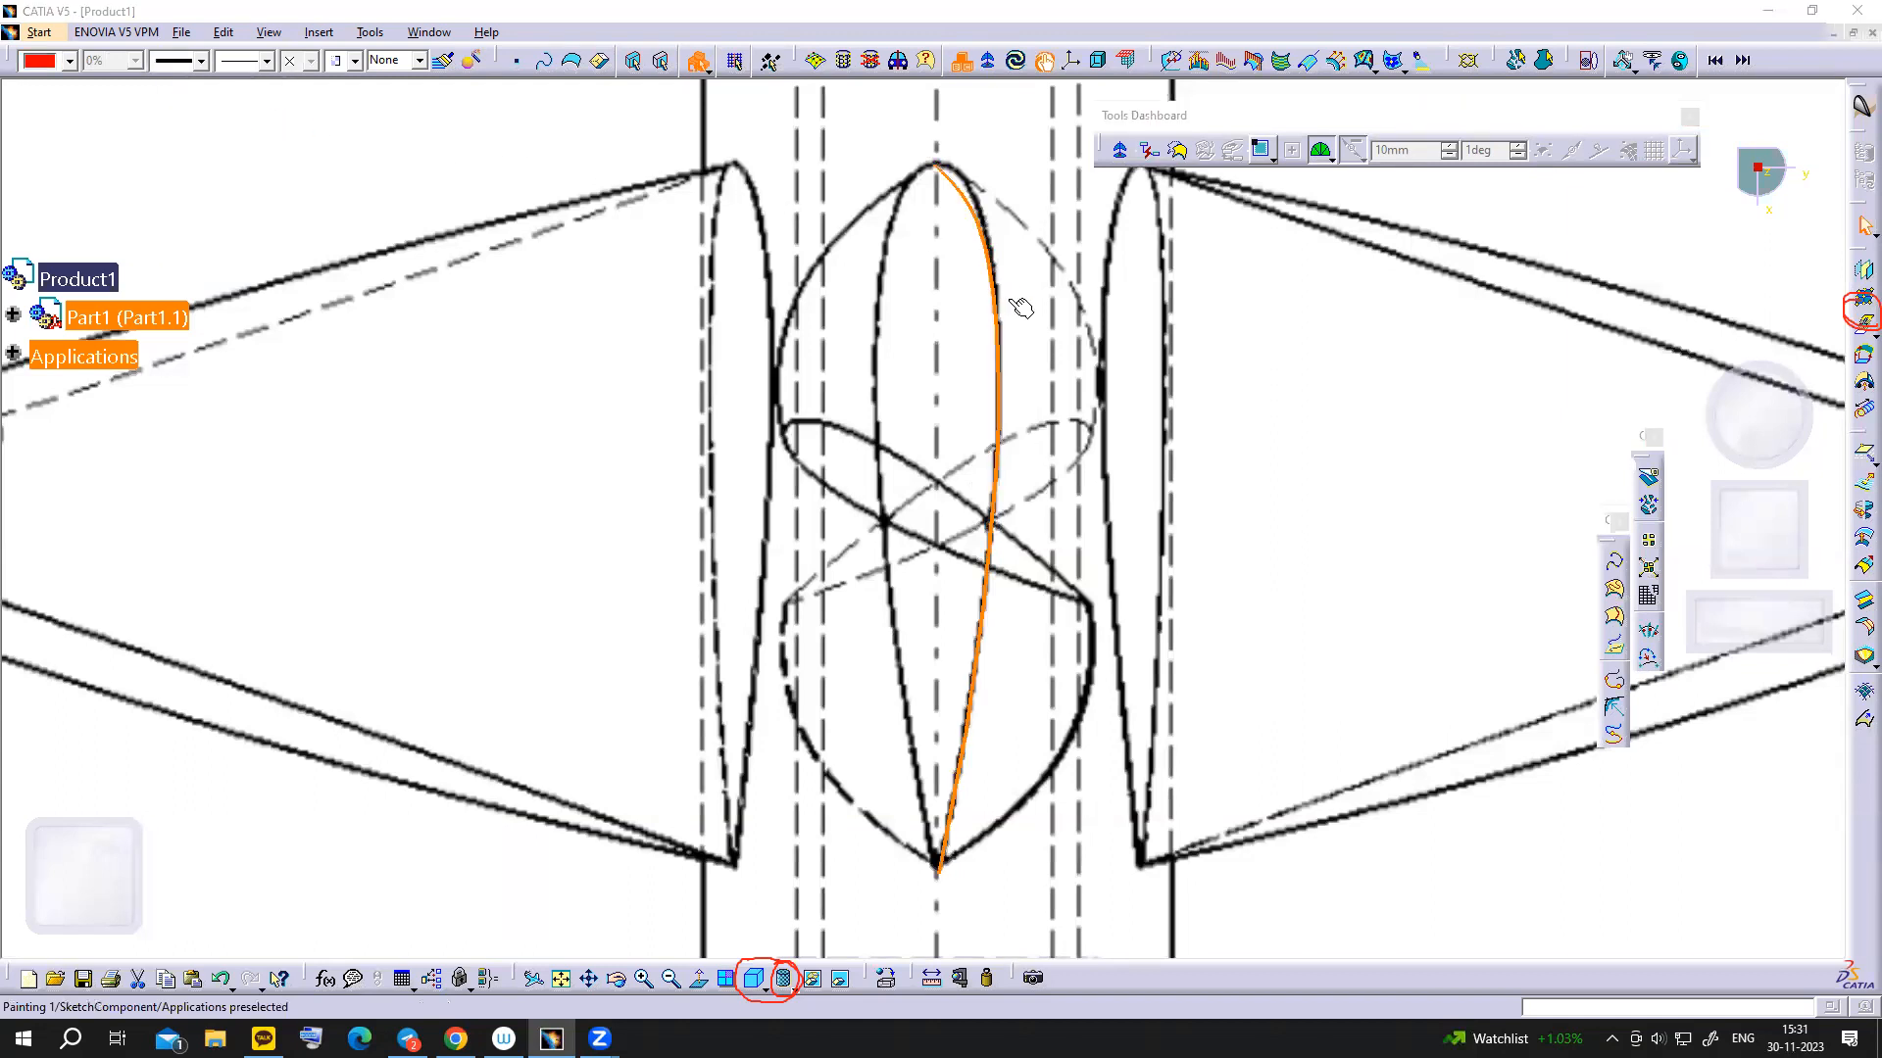
- Edit the red curve by raising its second control point level with the nose point, nudging a lower control point up, and accept it
double_click(975, 203)
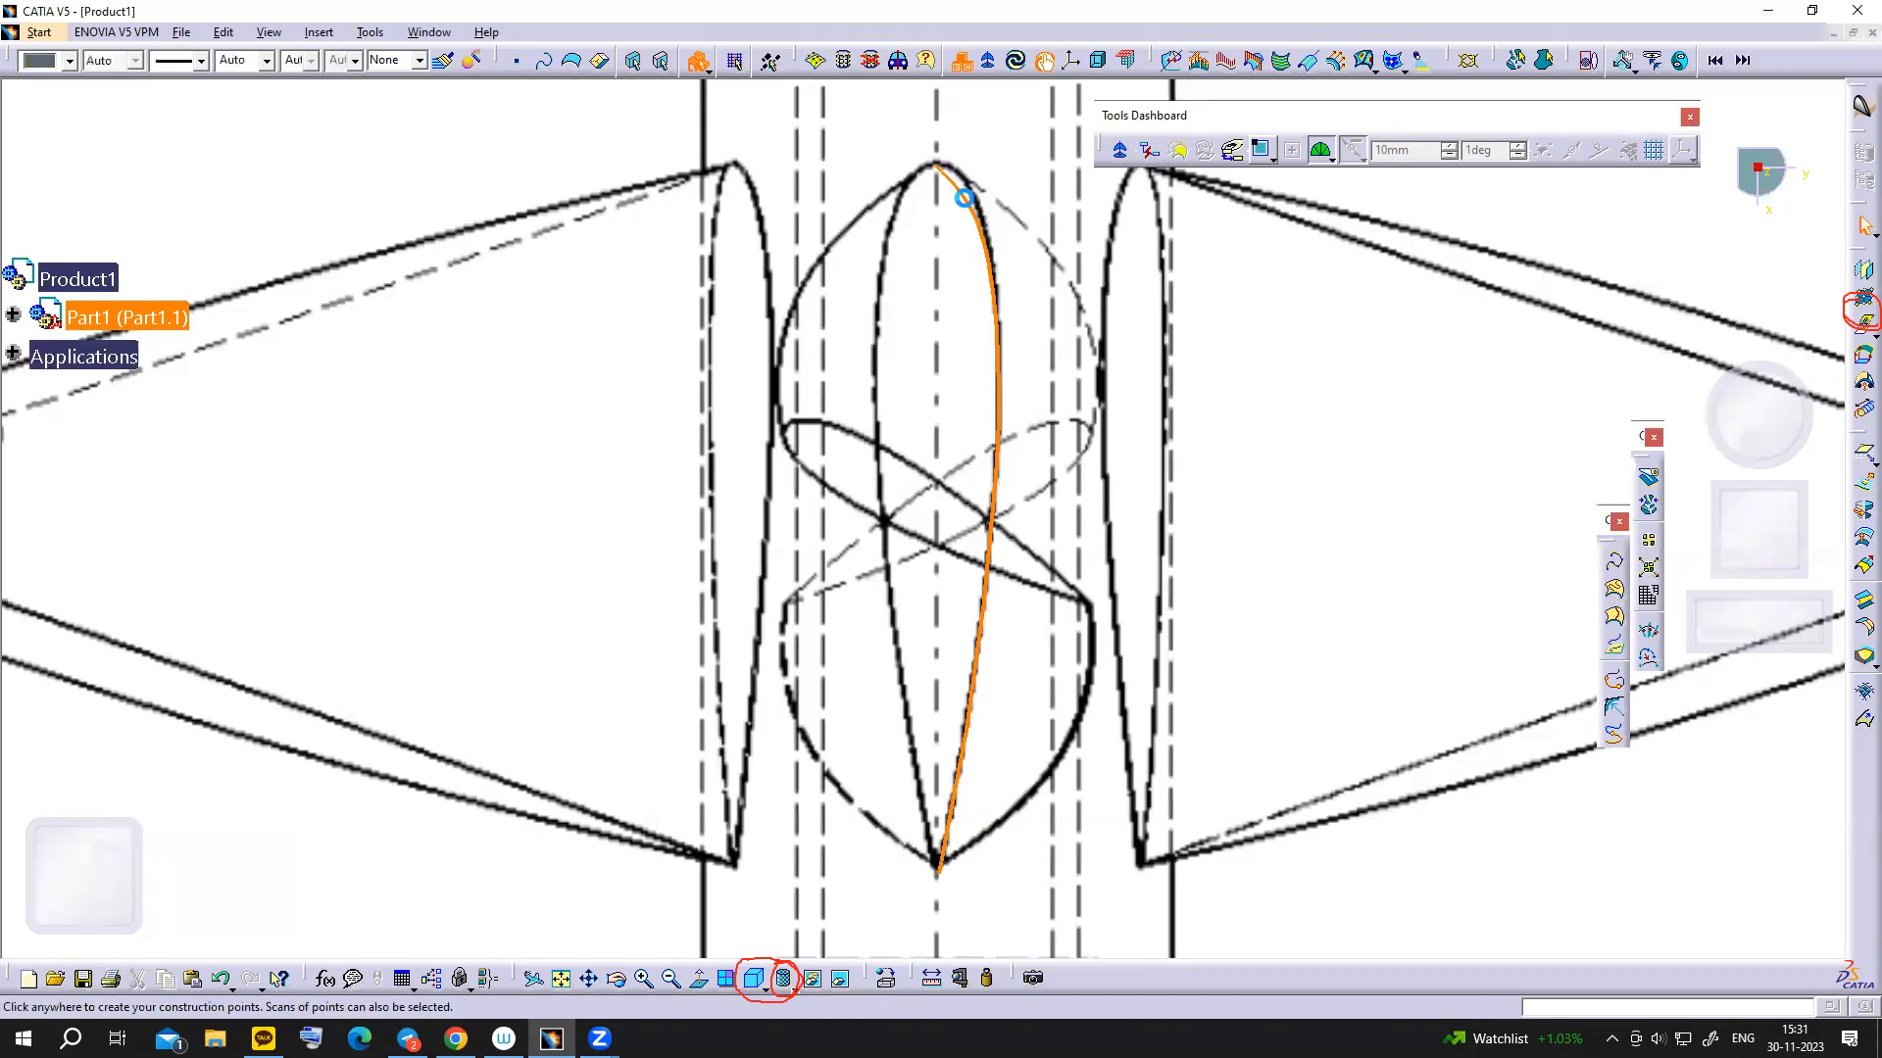
drag(976, 203, 976, 164)
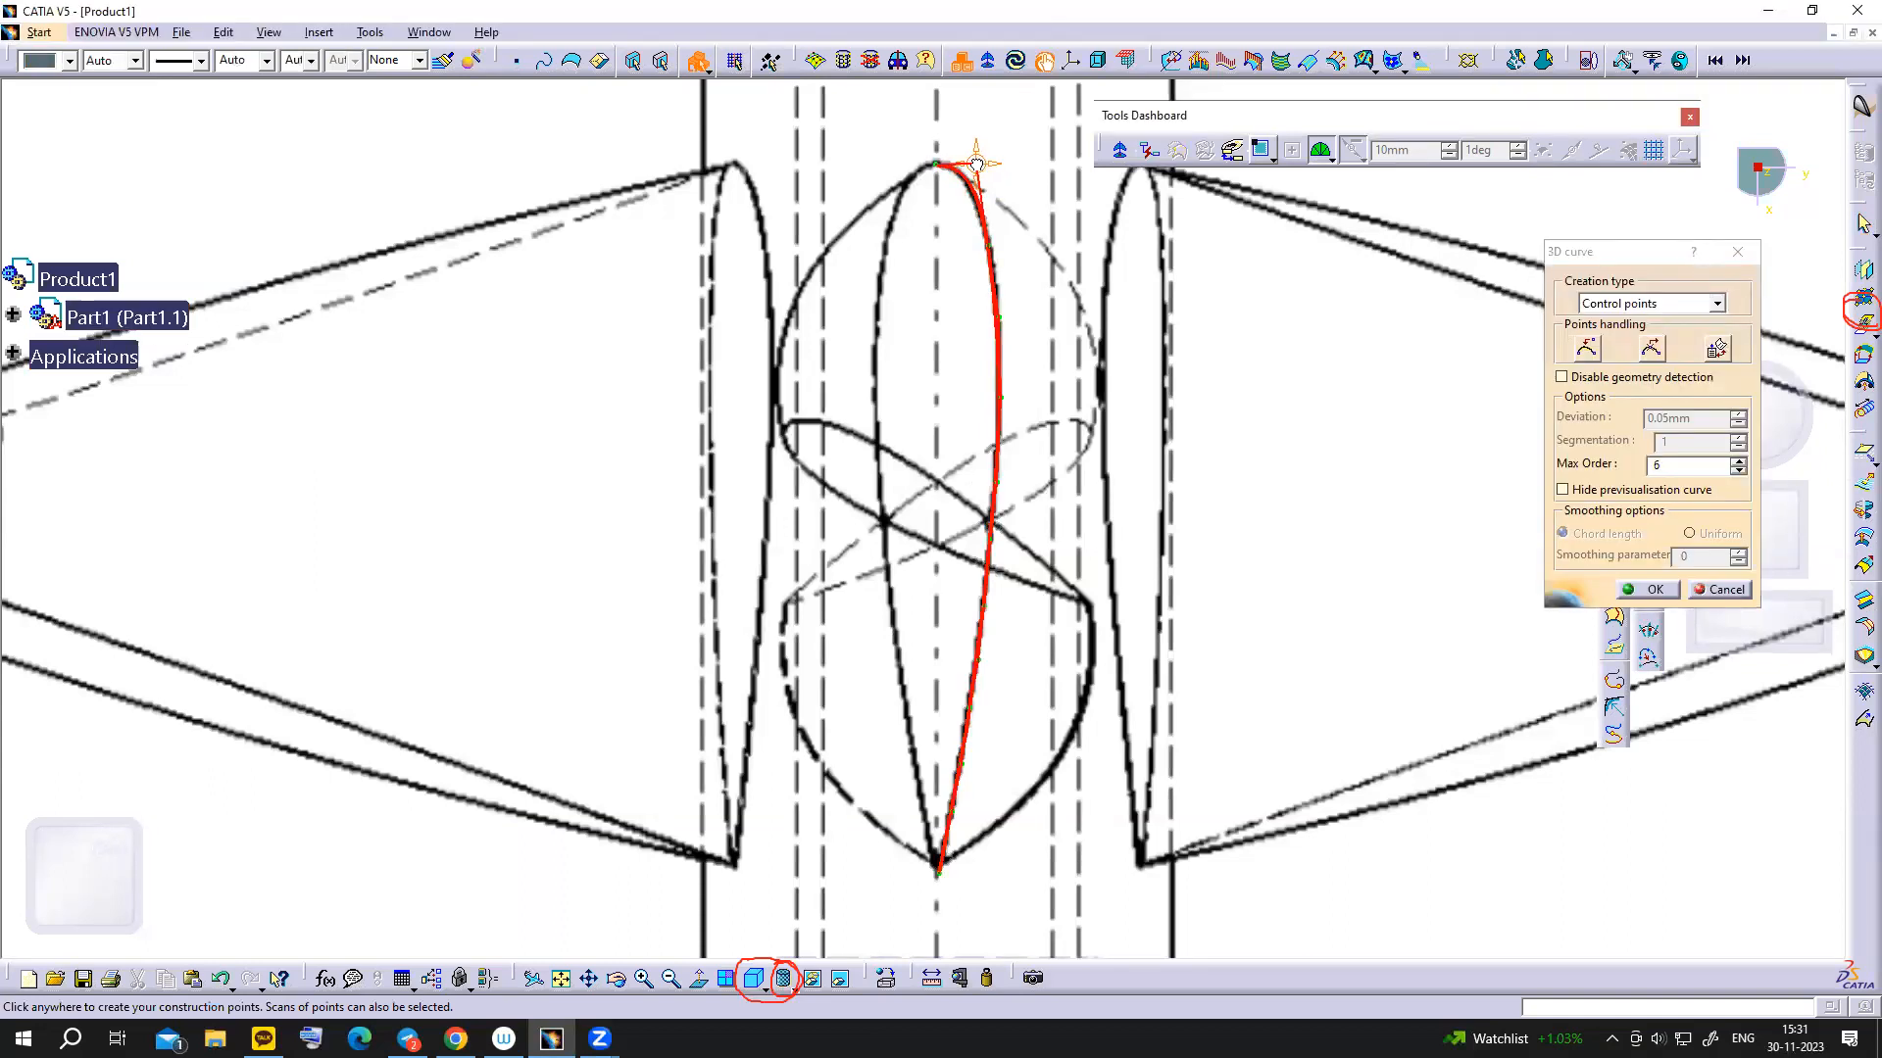
drag(999, 319, 999, 313)
click(1648, 589)
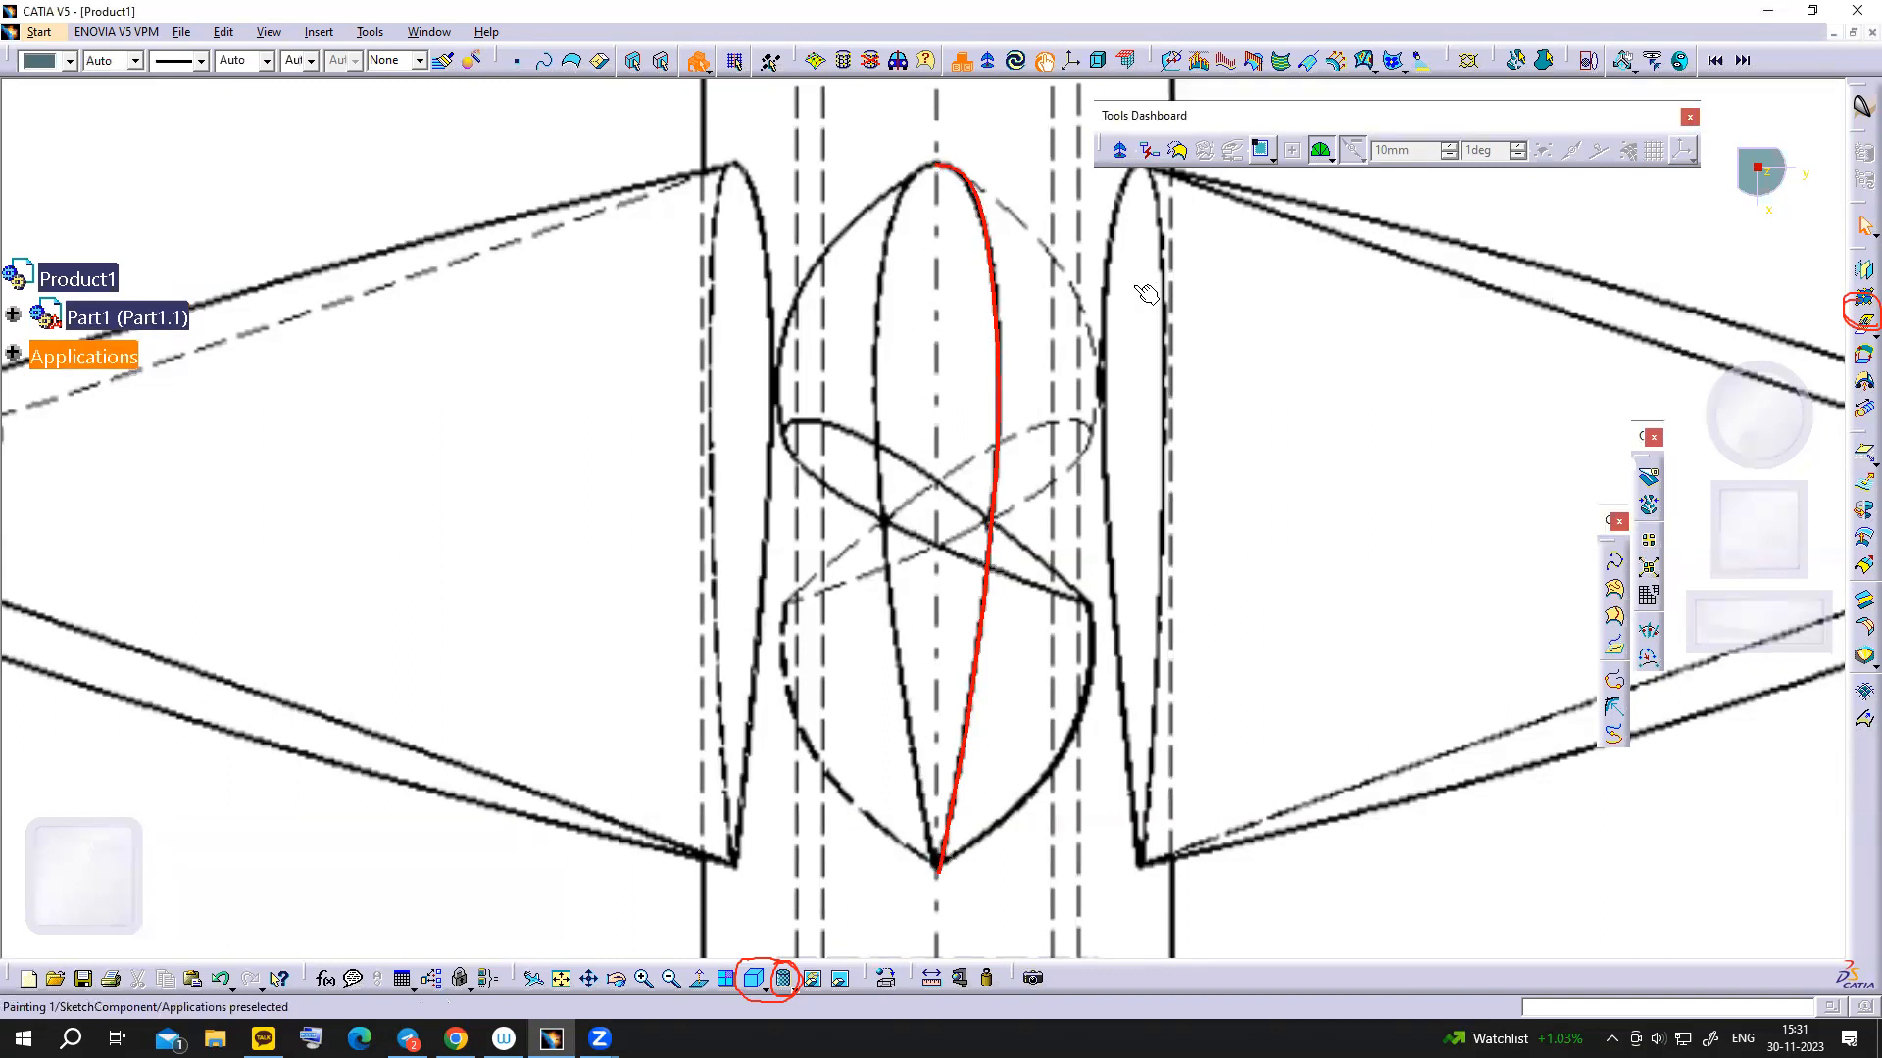
click(1614, 564)
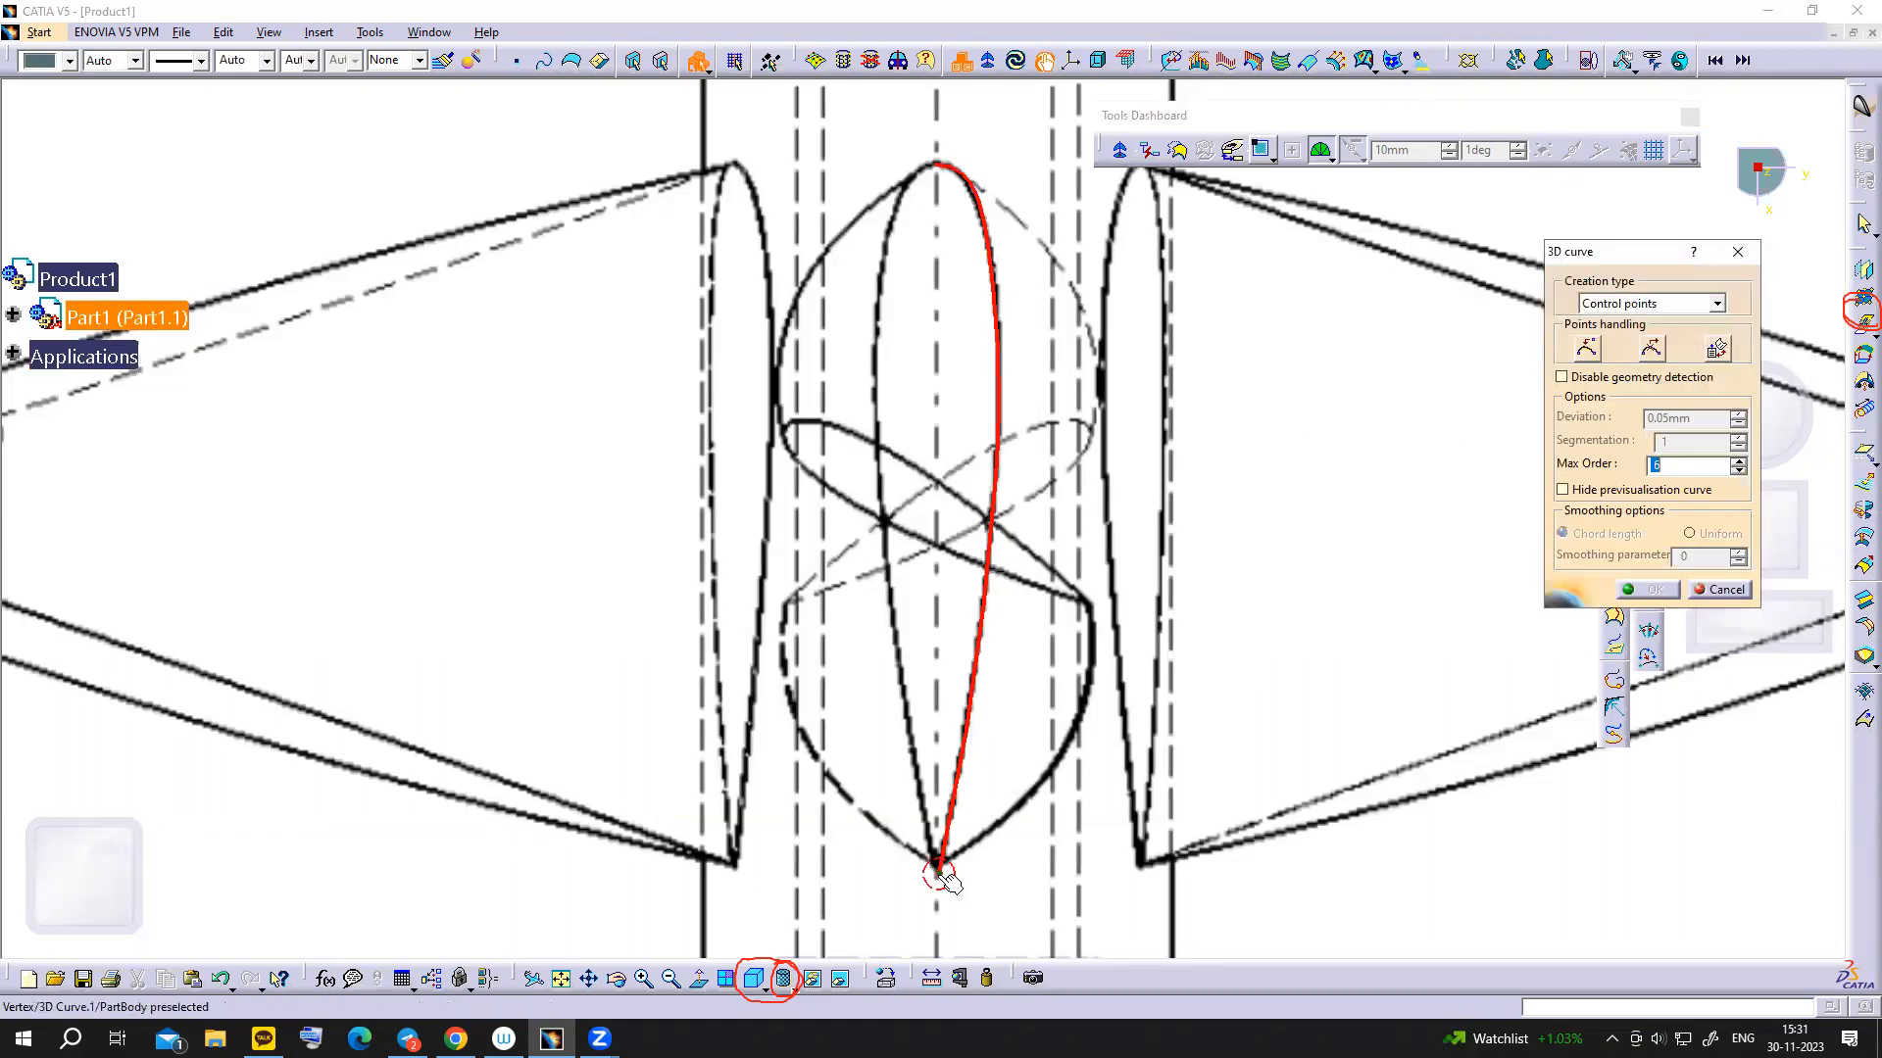
click(941, 873)
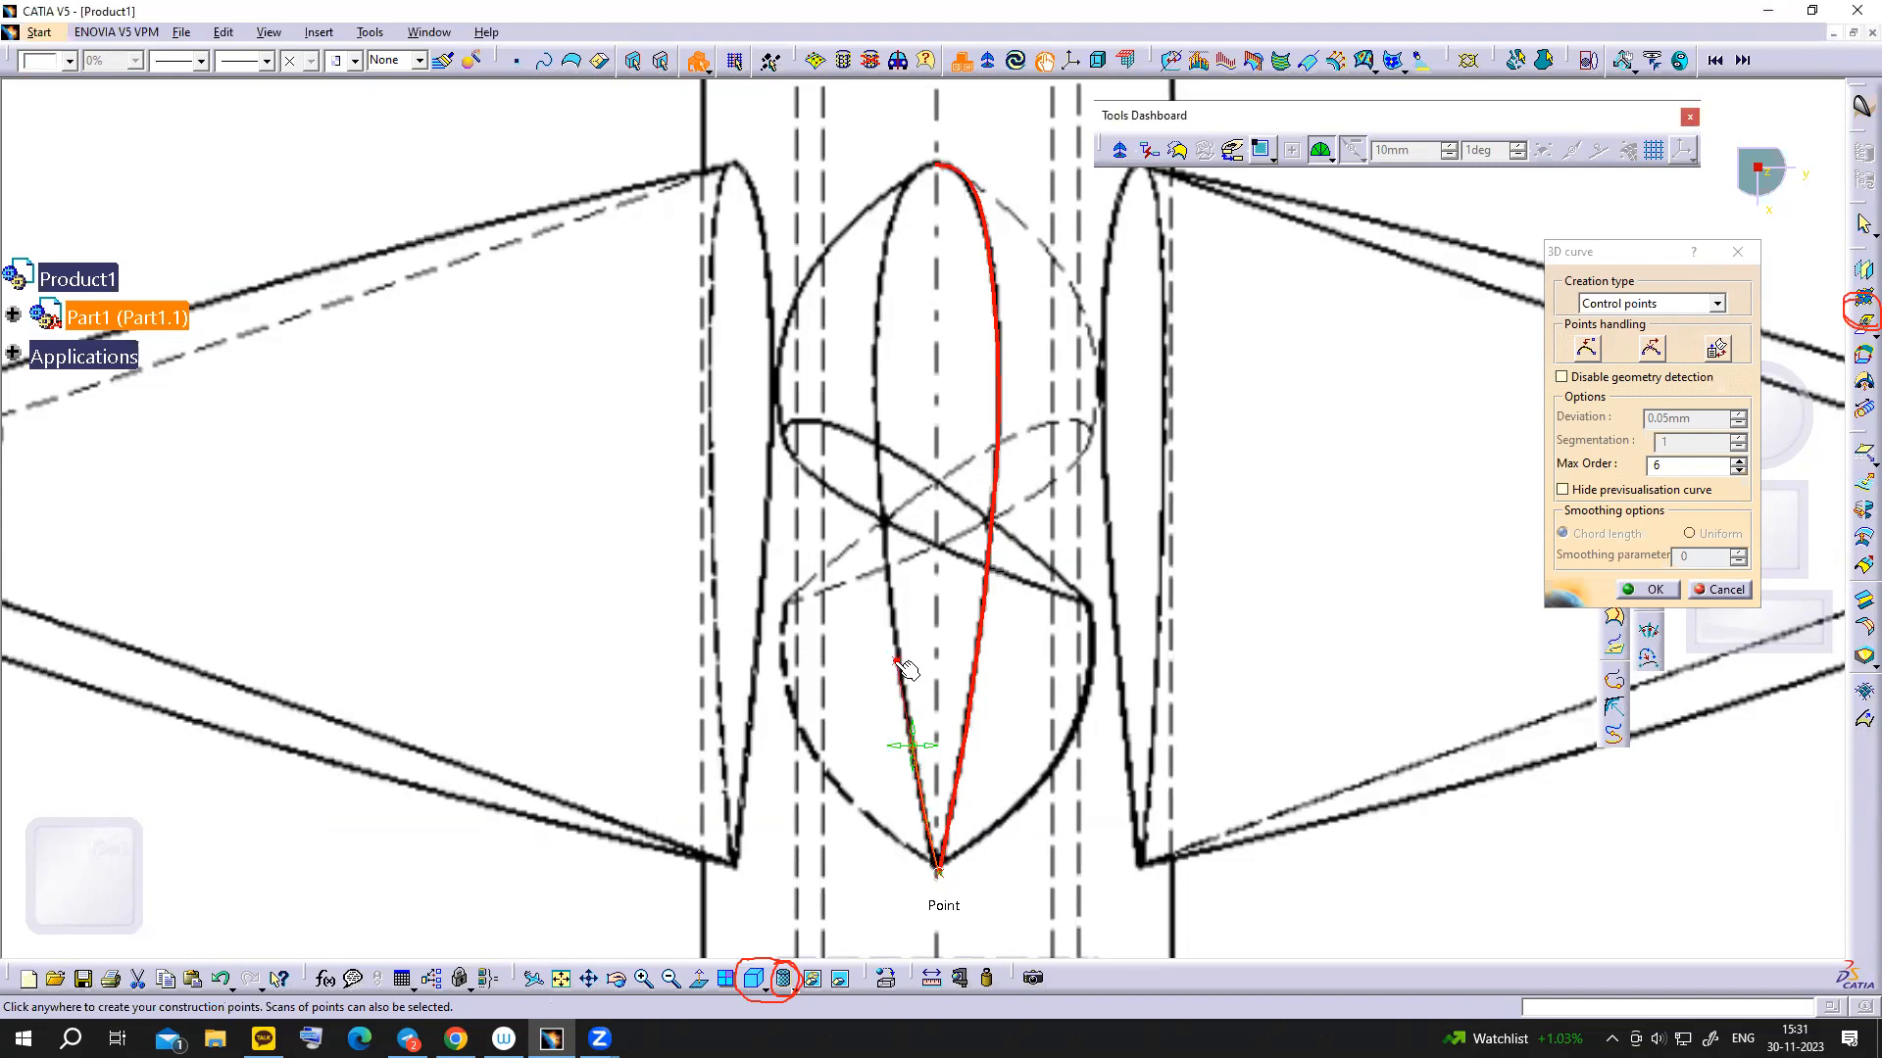
click(1650, 589)
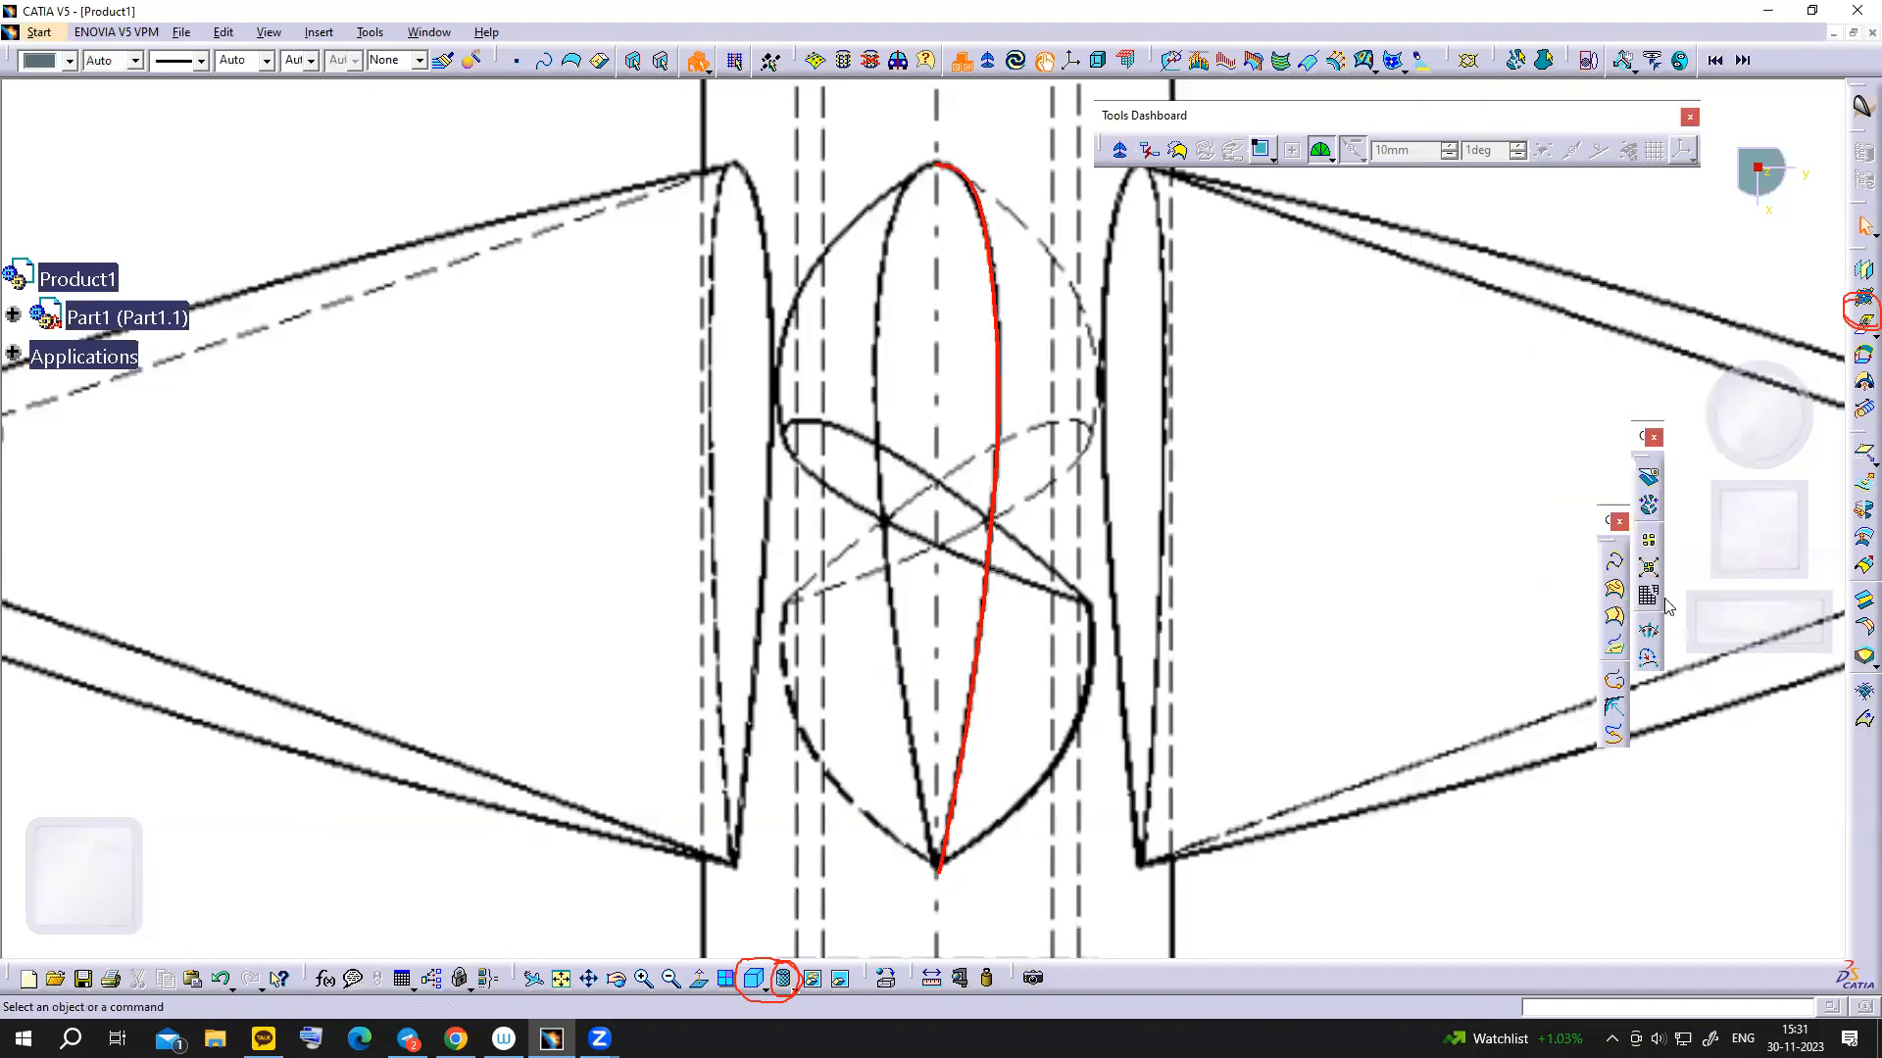
- Trace the central aerofoil's left-hand edge from its pointed tail up to its nose with a control-points 3D curve joined to the red curve's ends
click(1616, 569)
click(937, 873)
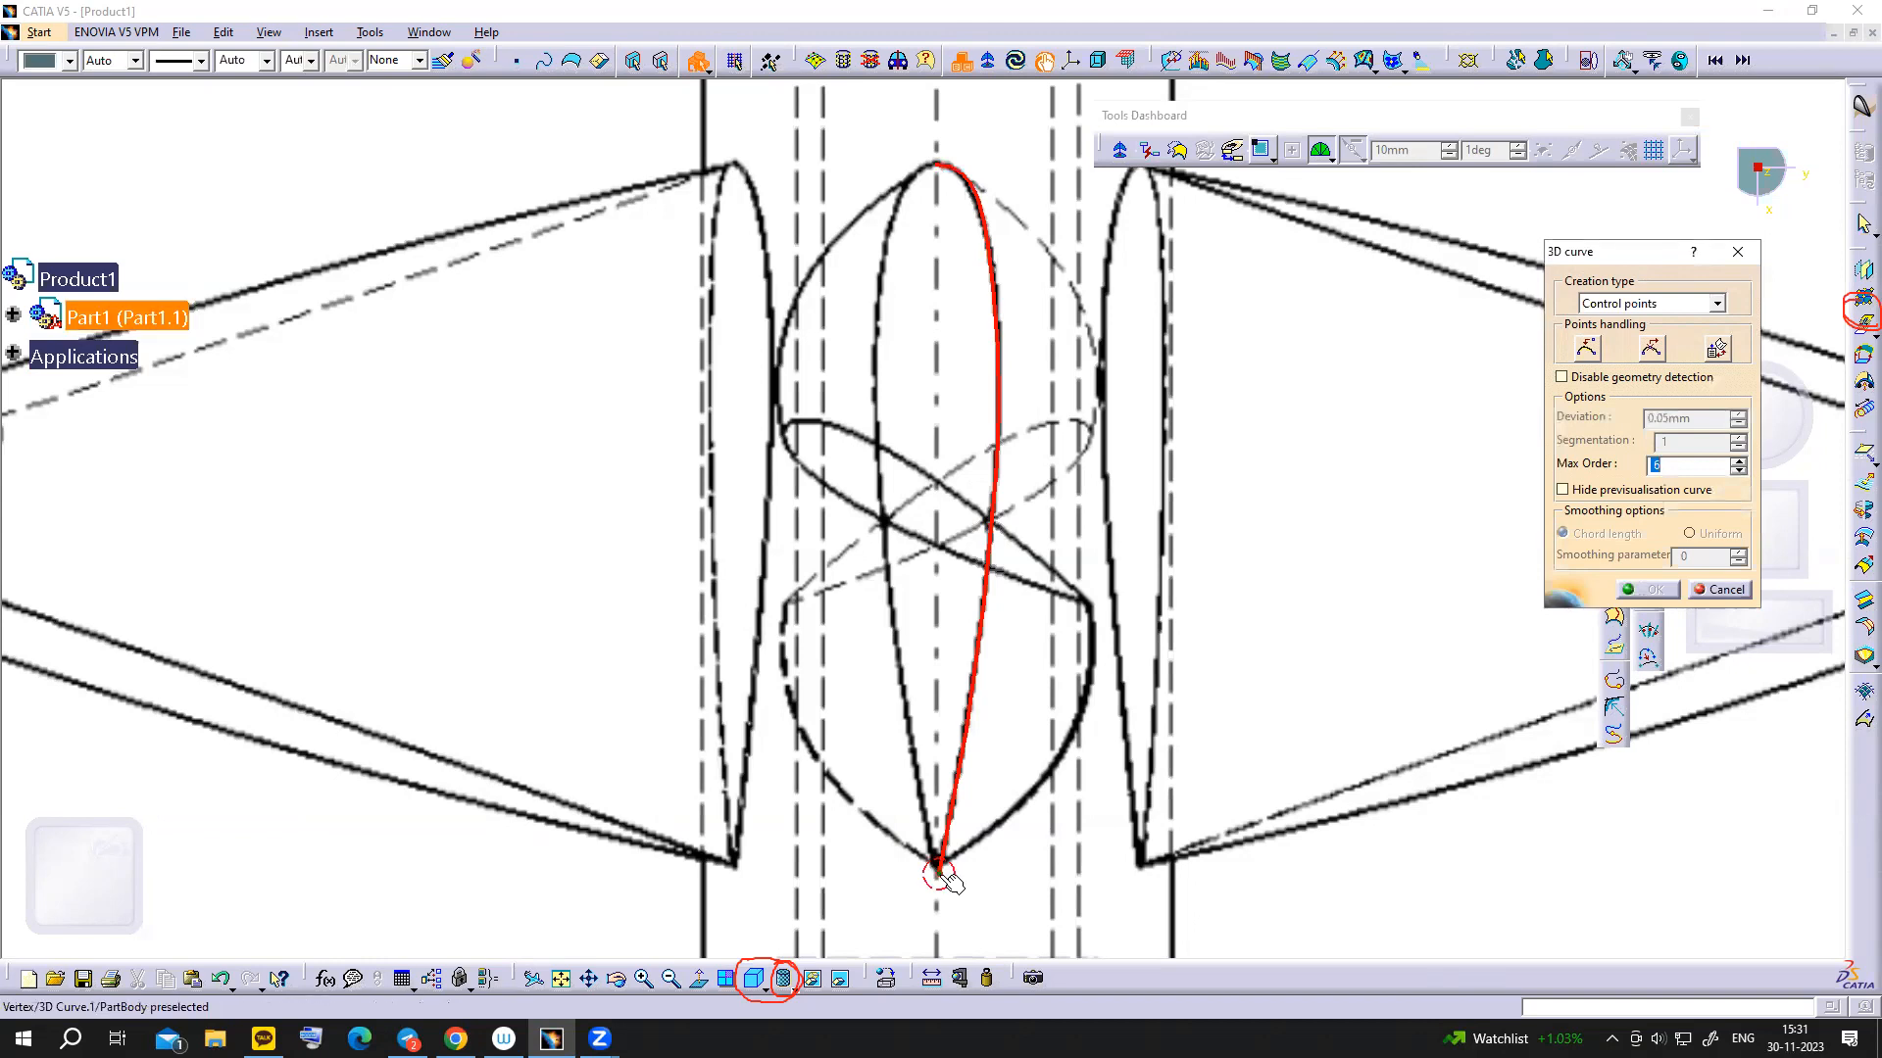
click(943, 874)
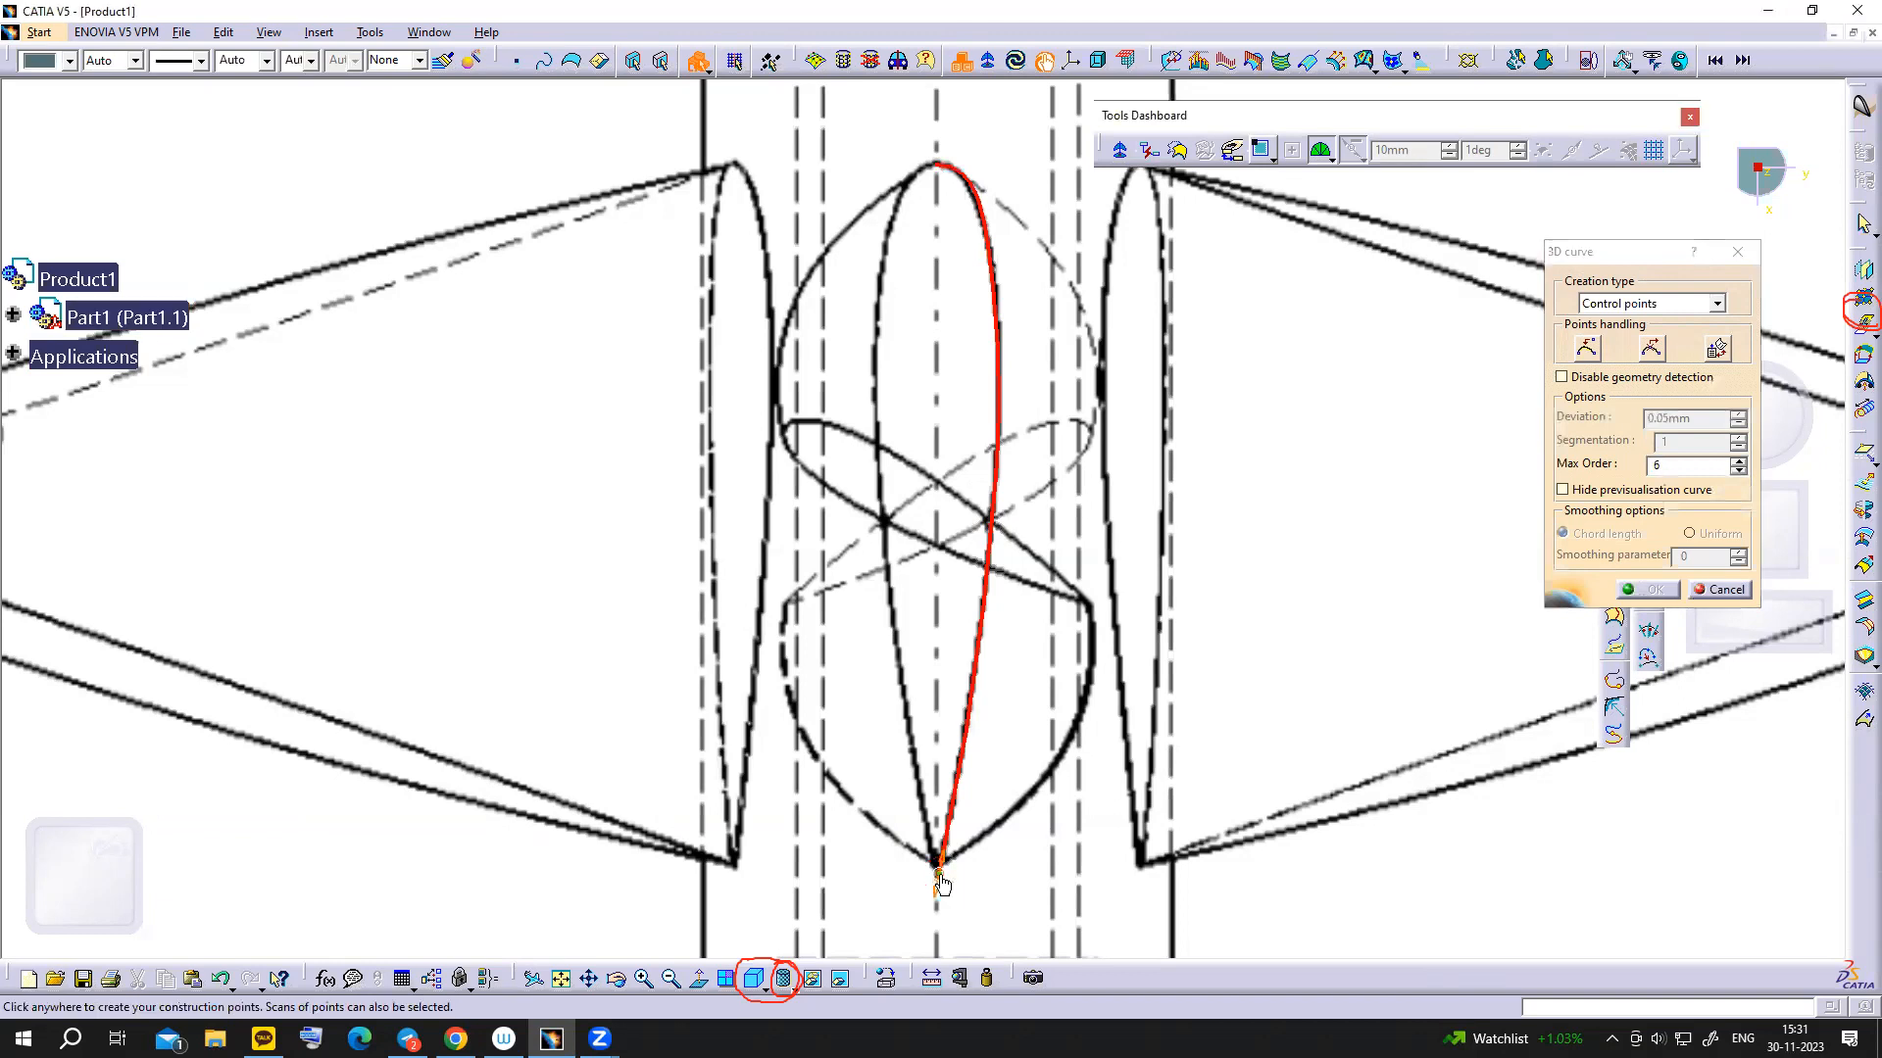
click(927, 823)
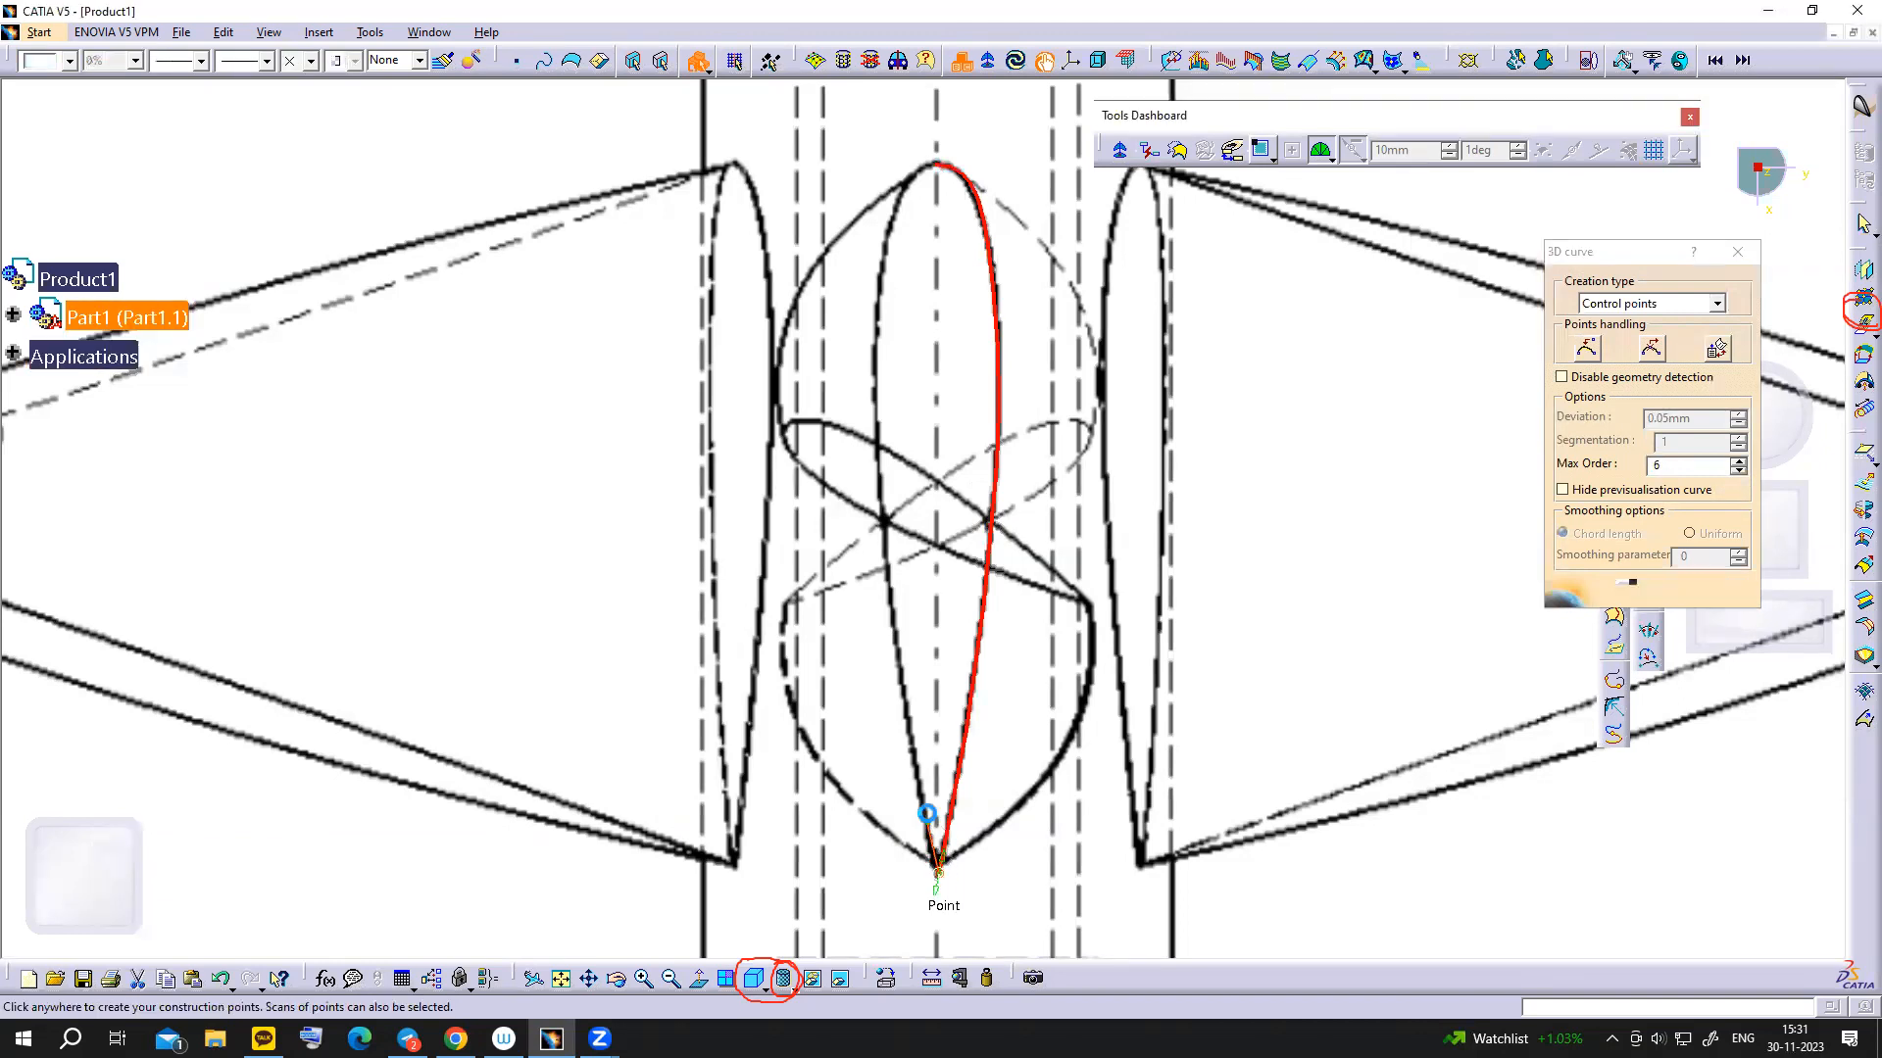
click(913, 765)
click(899, 648)
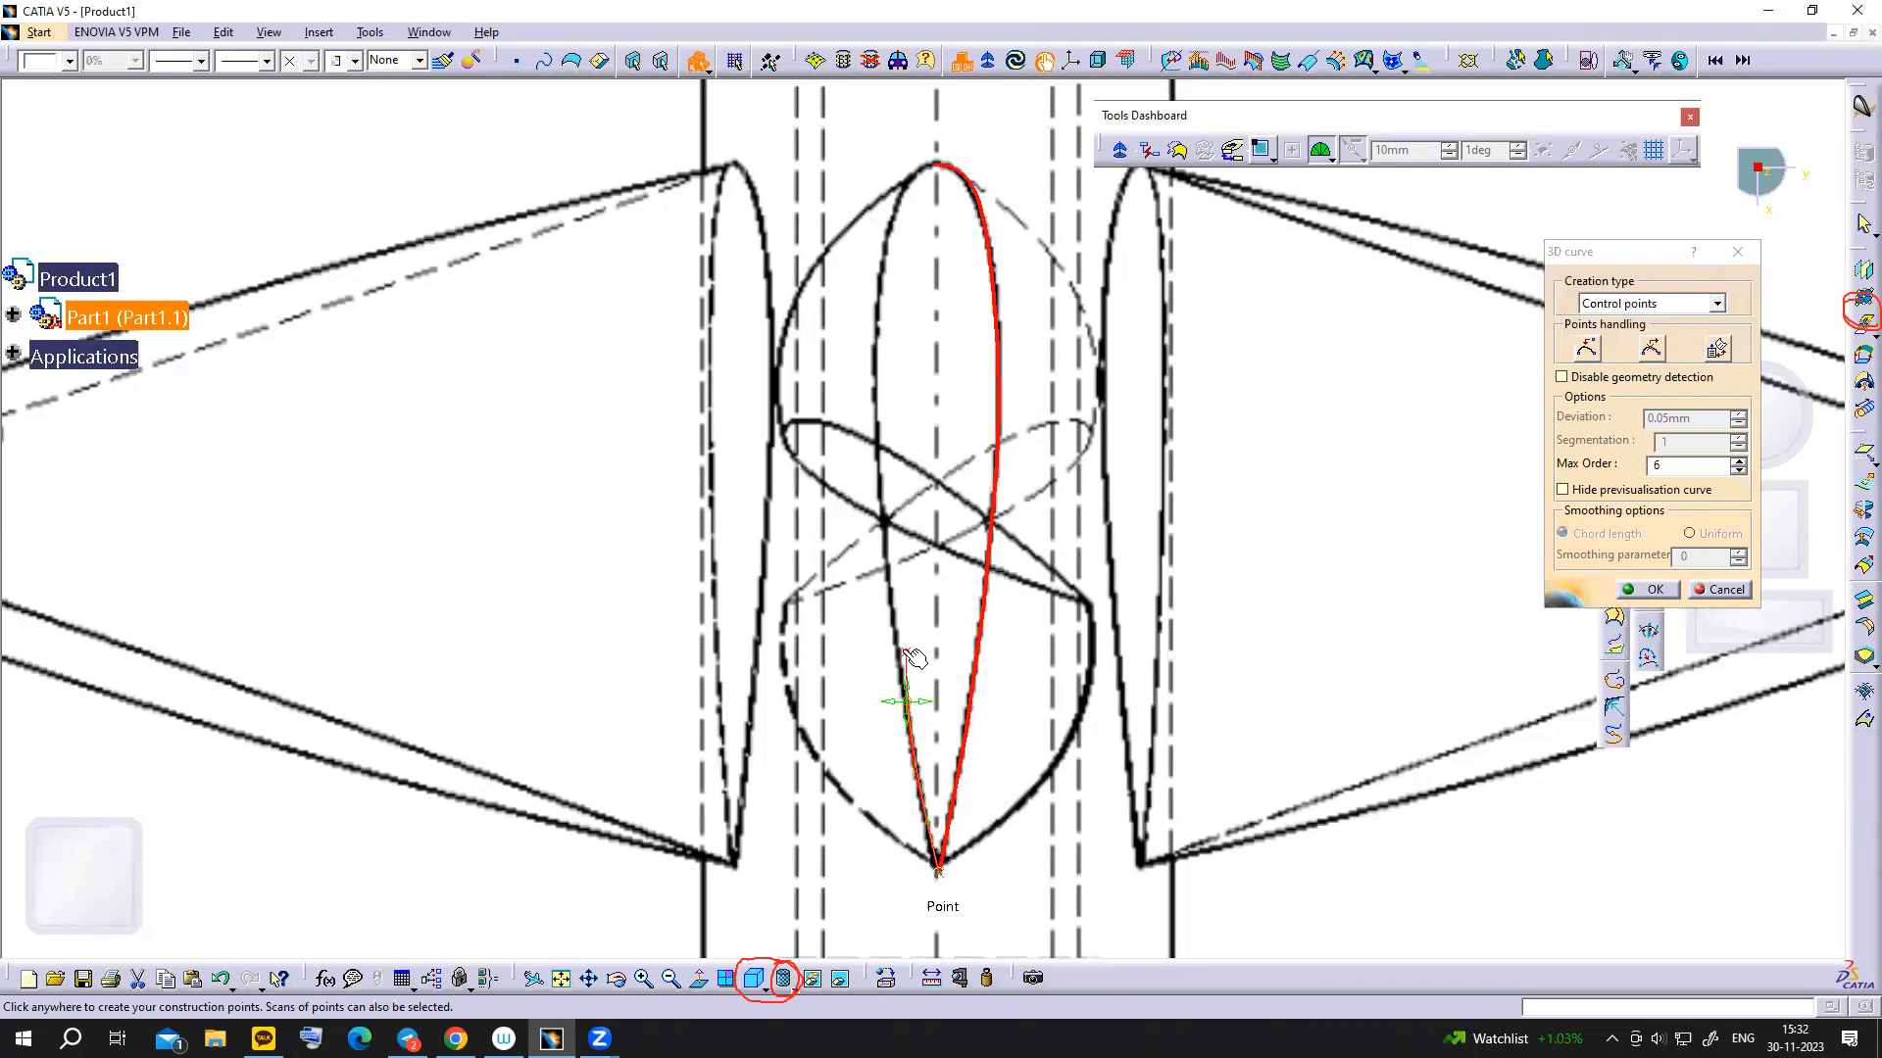
click(892, 595)
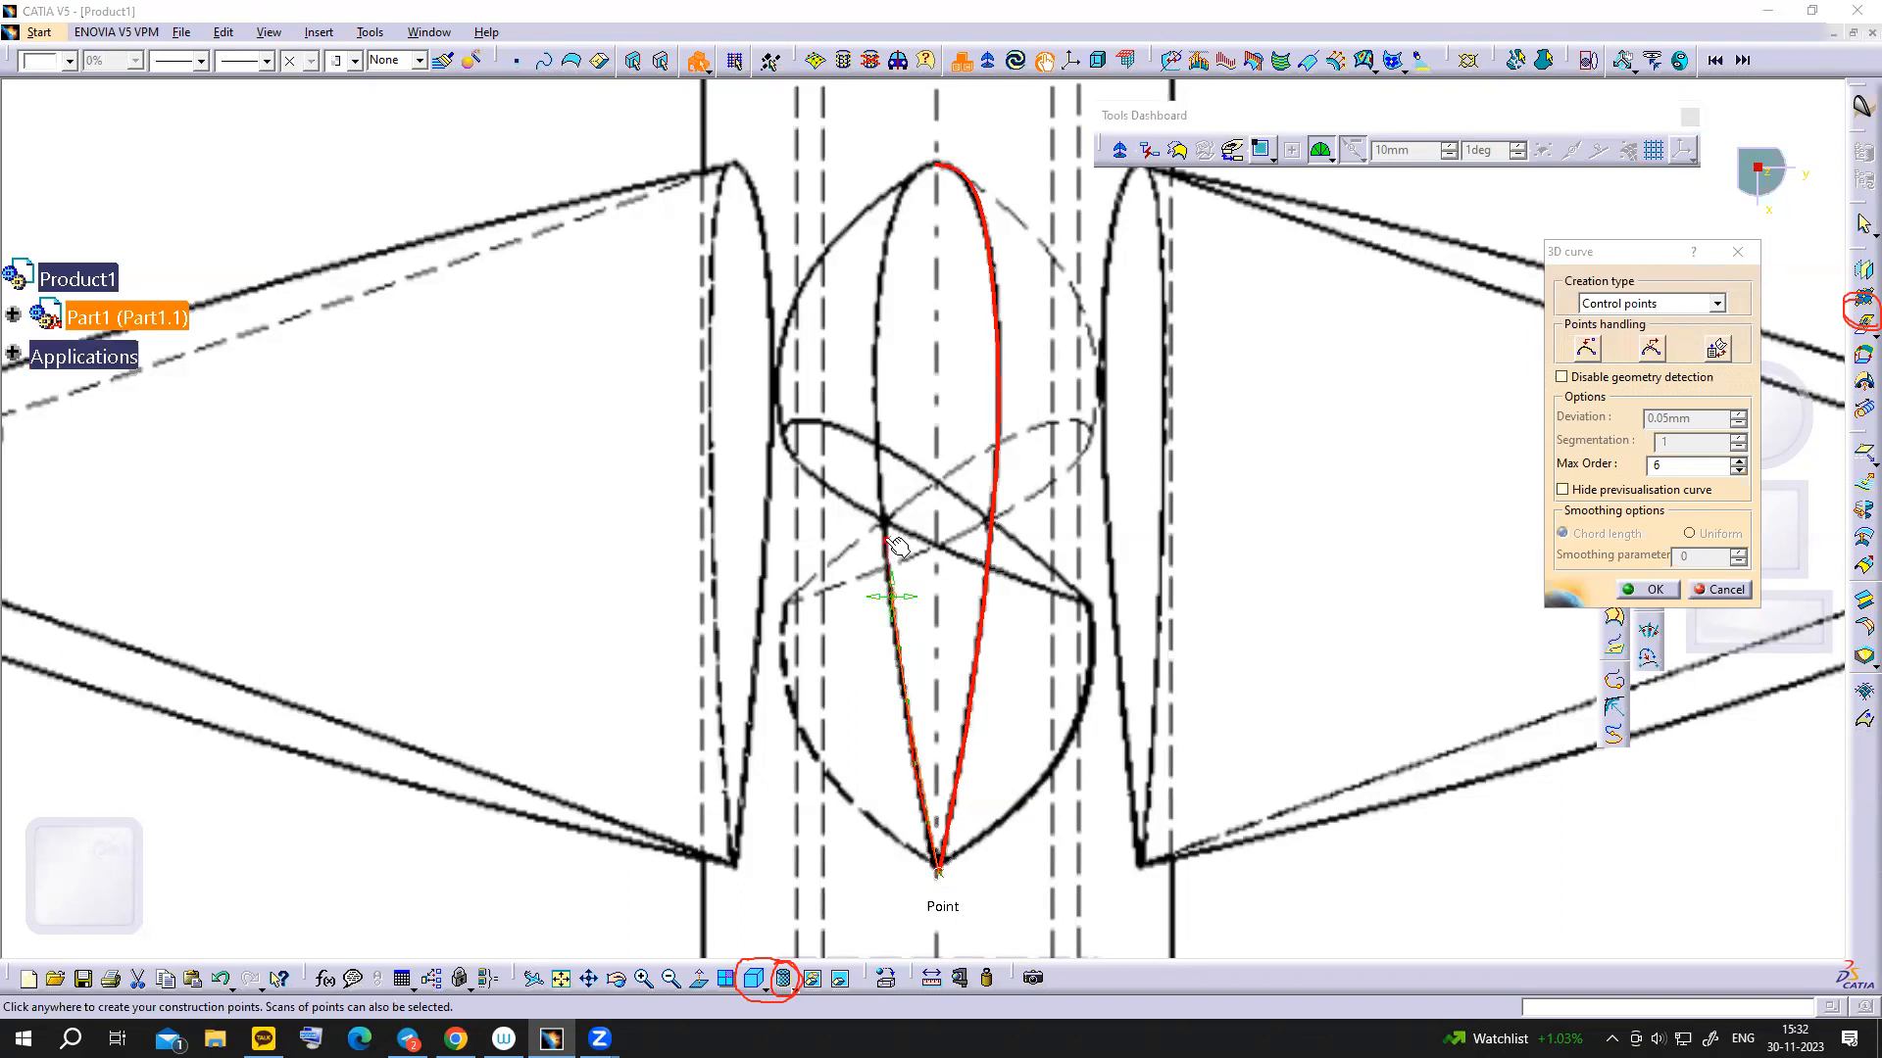
click(880, 497)
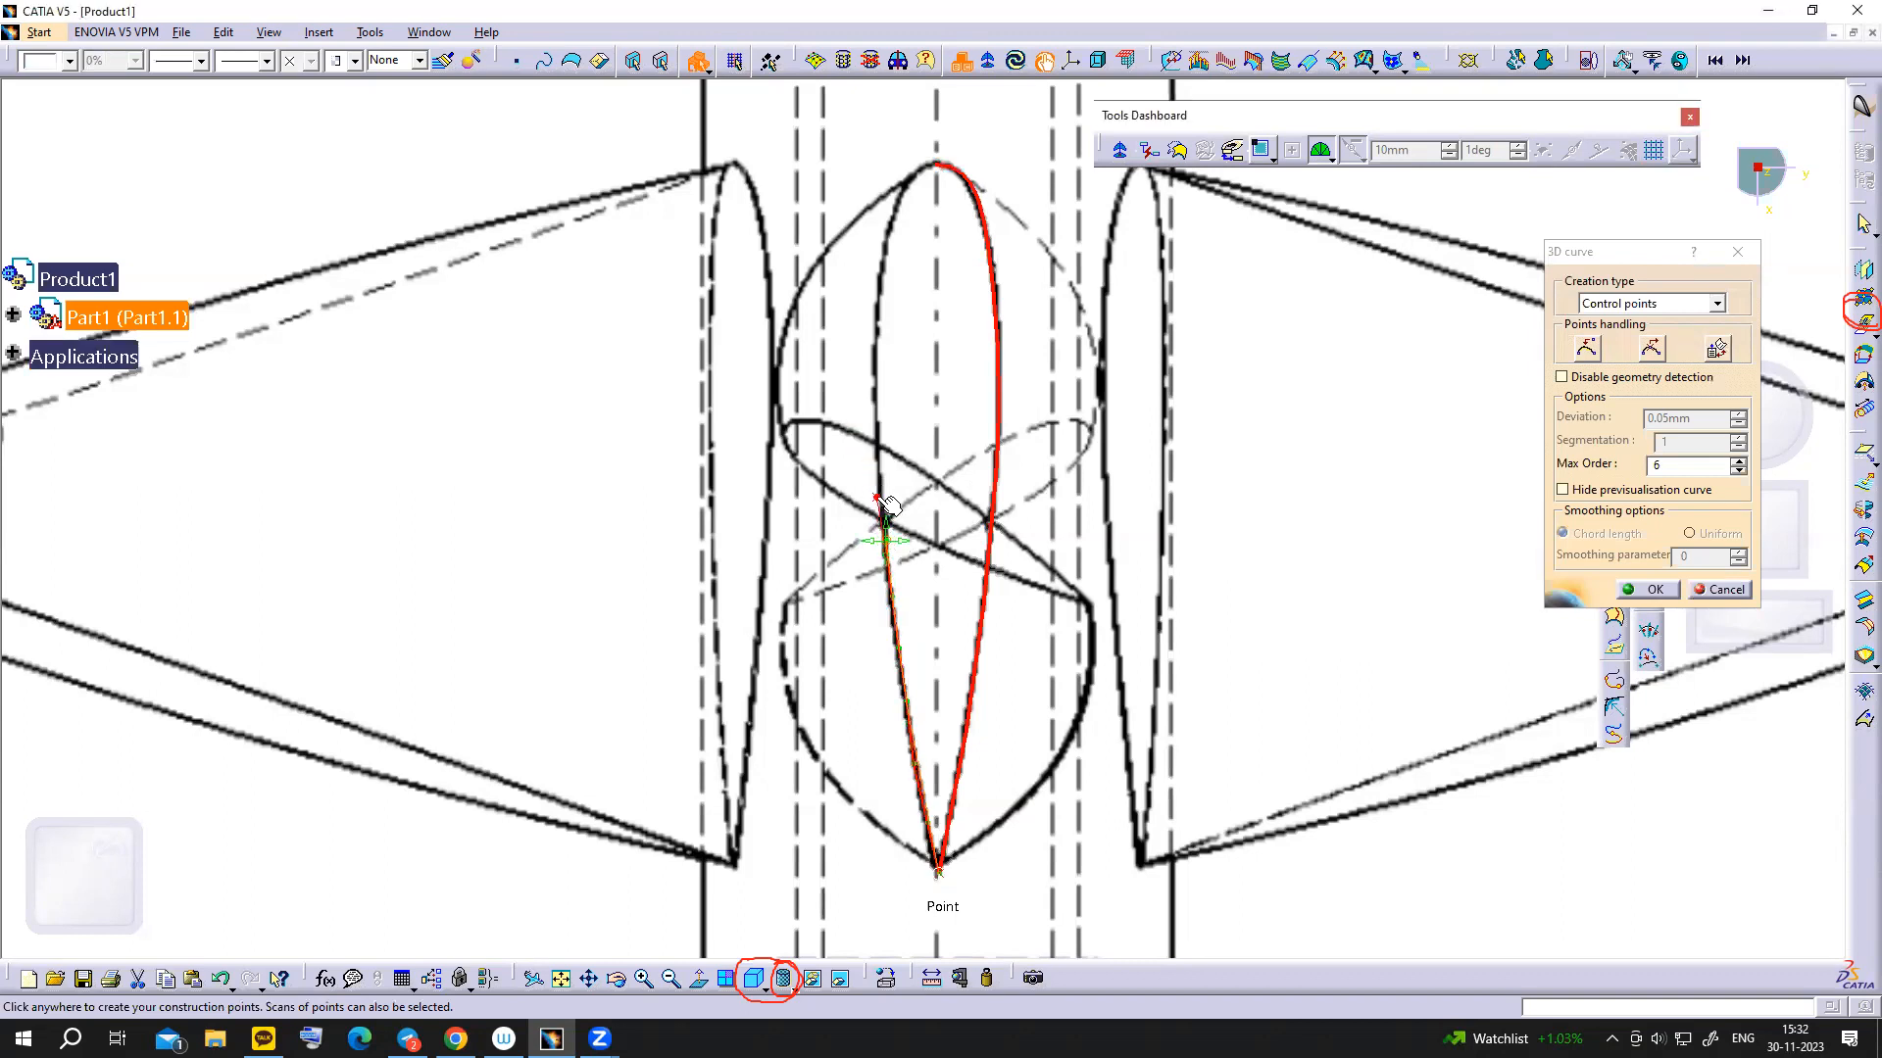
click(877, 429)
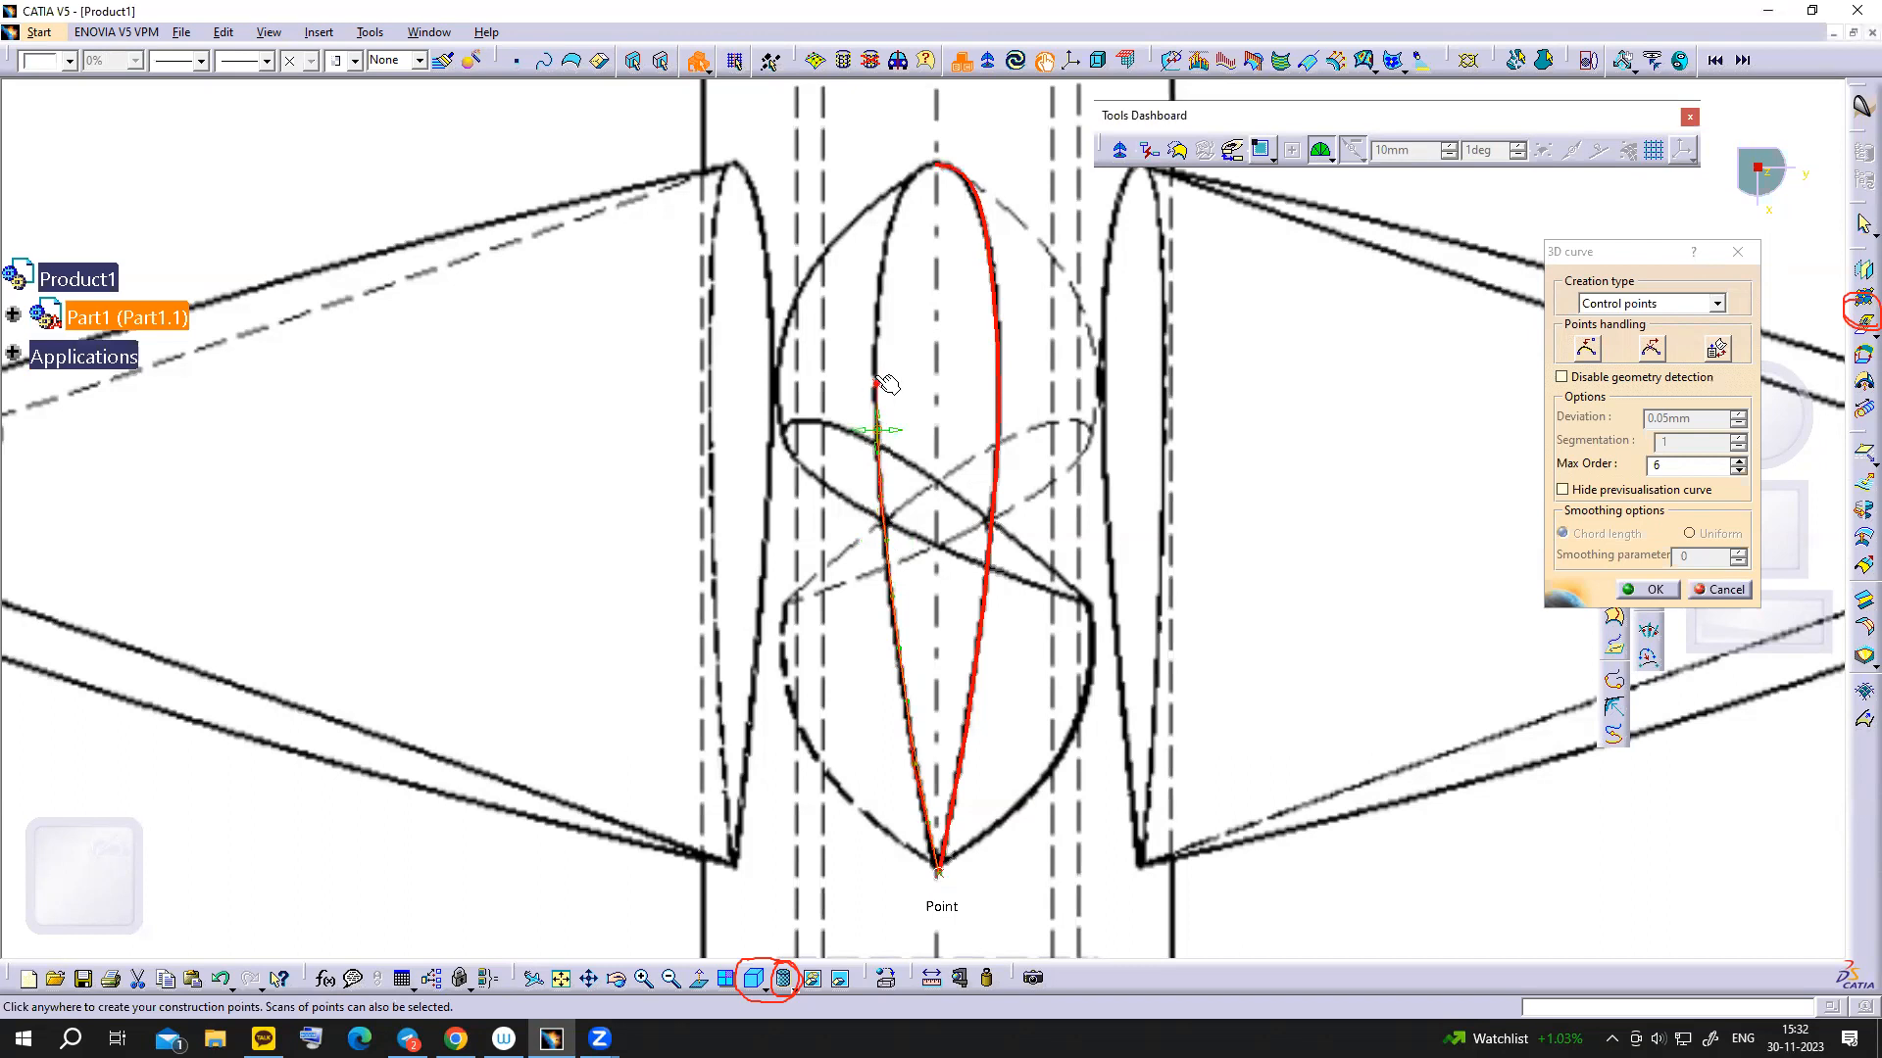
click(875, 372)
click(882, 263)
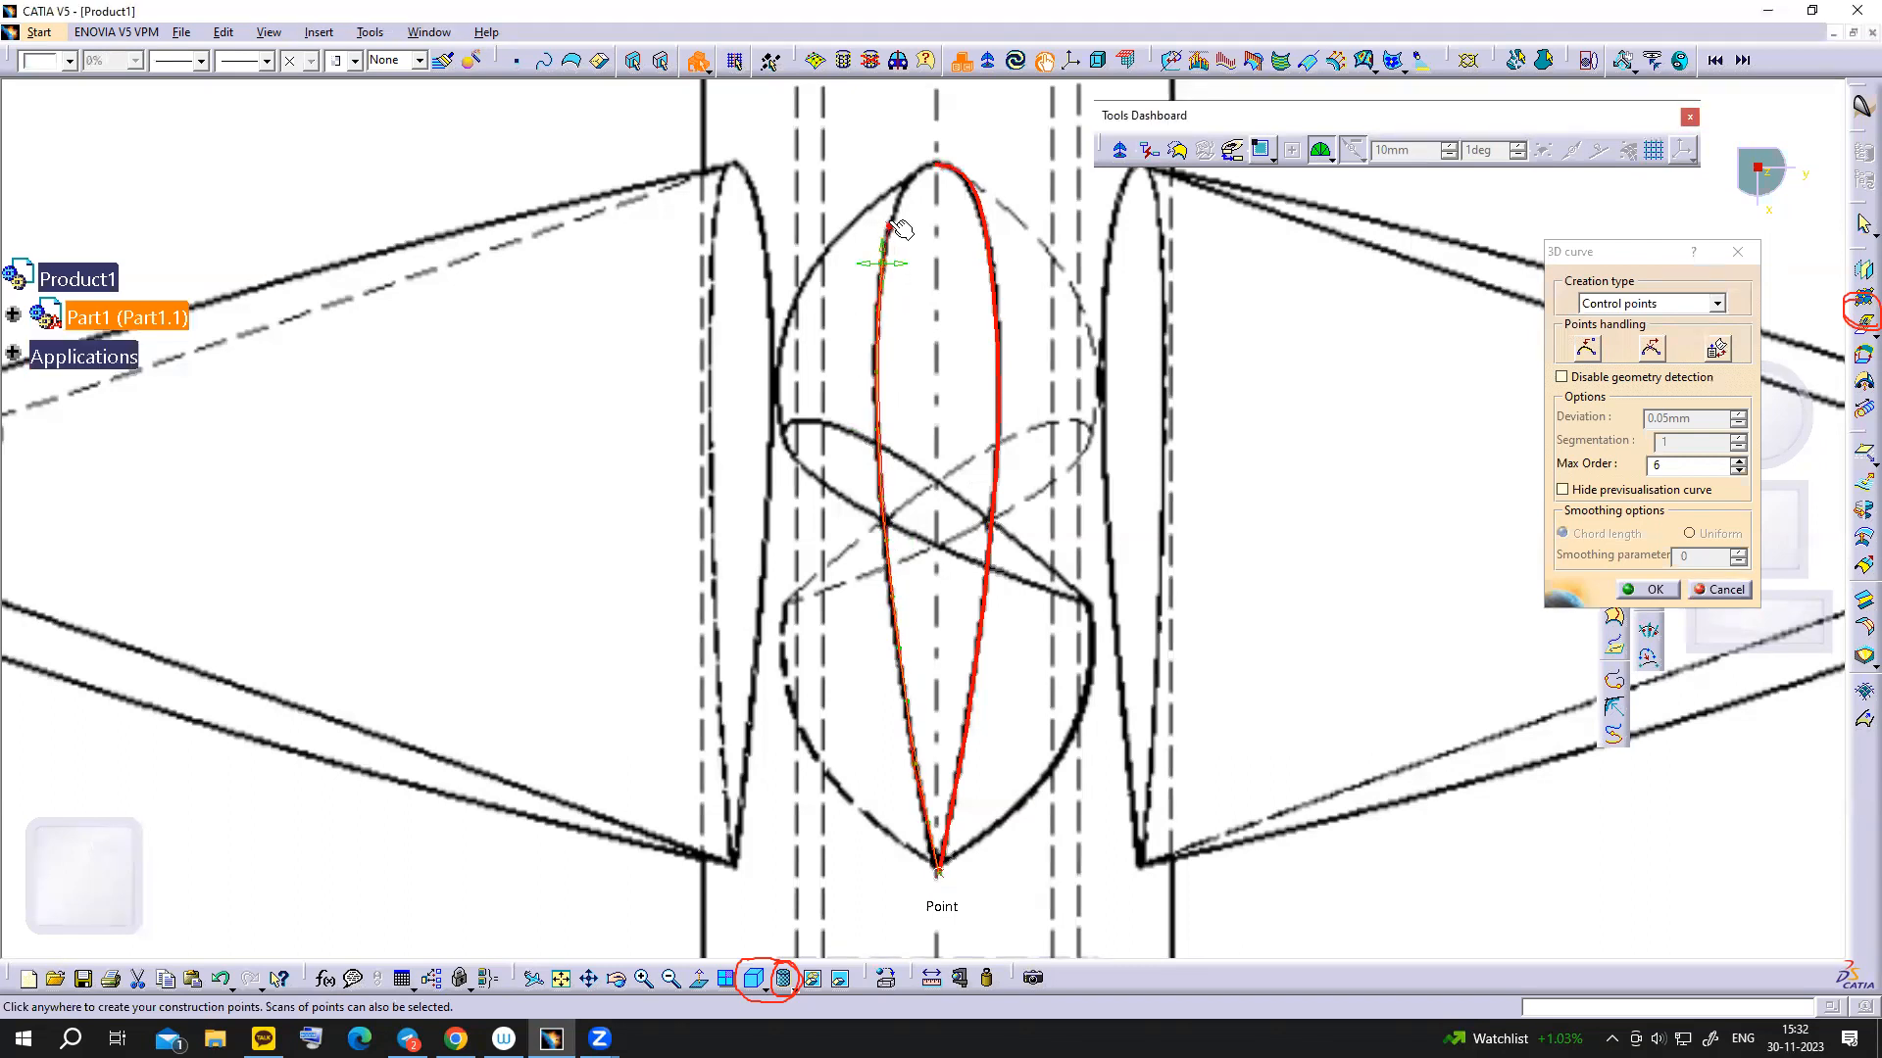
click(894, 211)
click(911, 175)
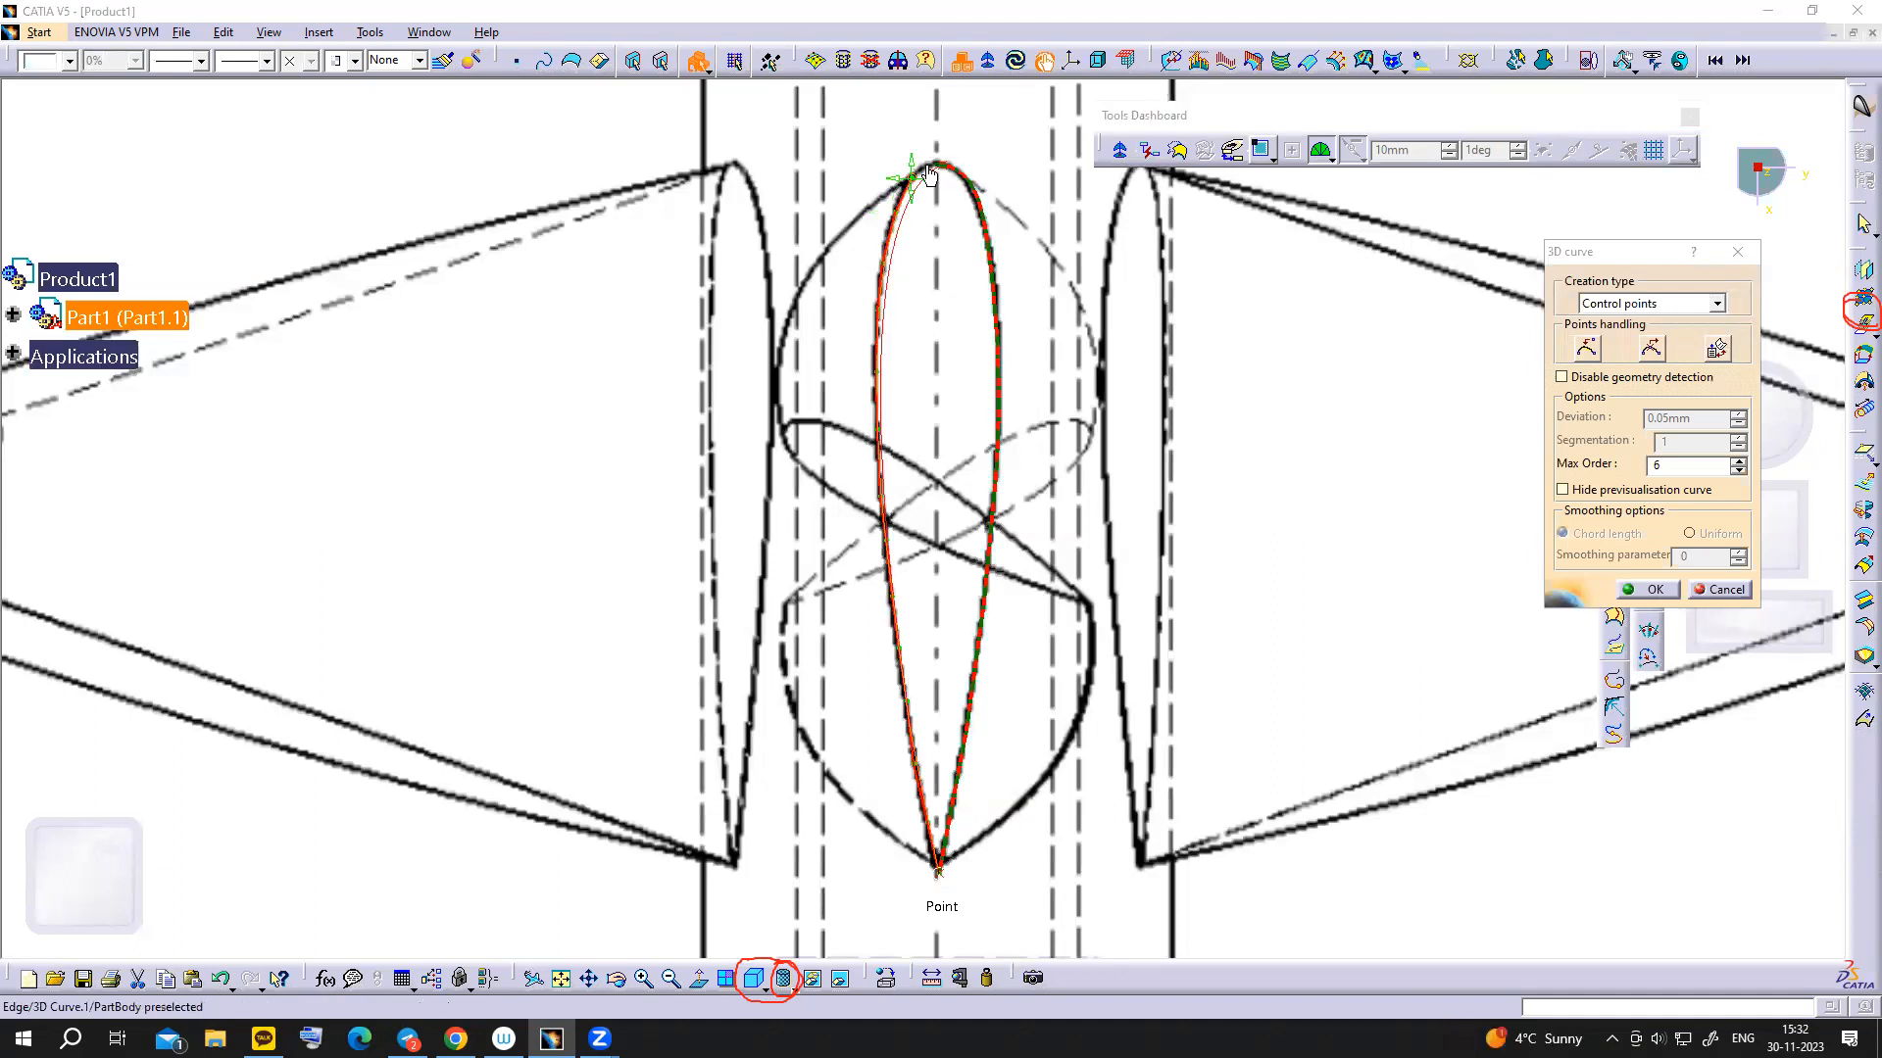
middle_drag(931, 177, 955, 212)
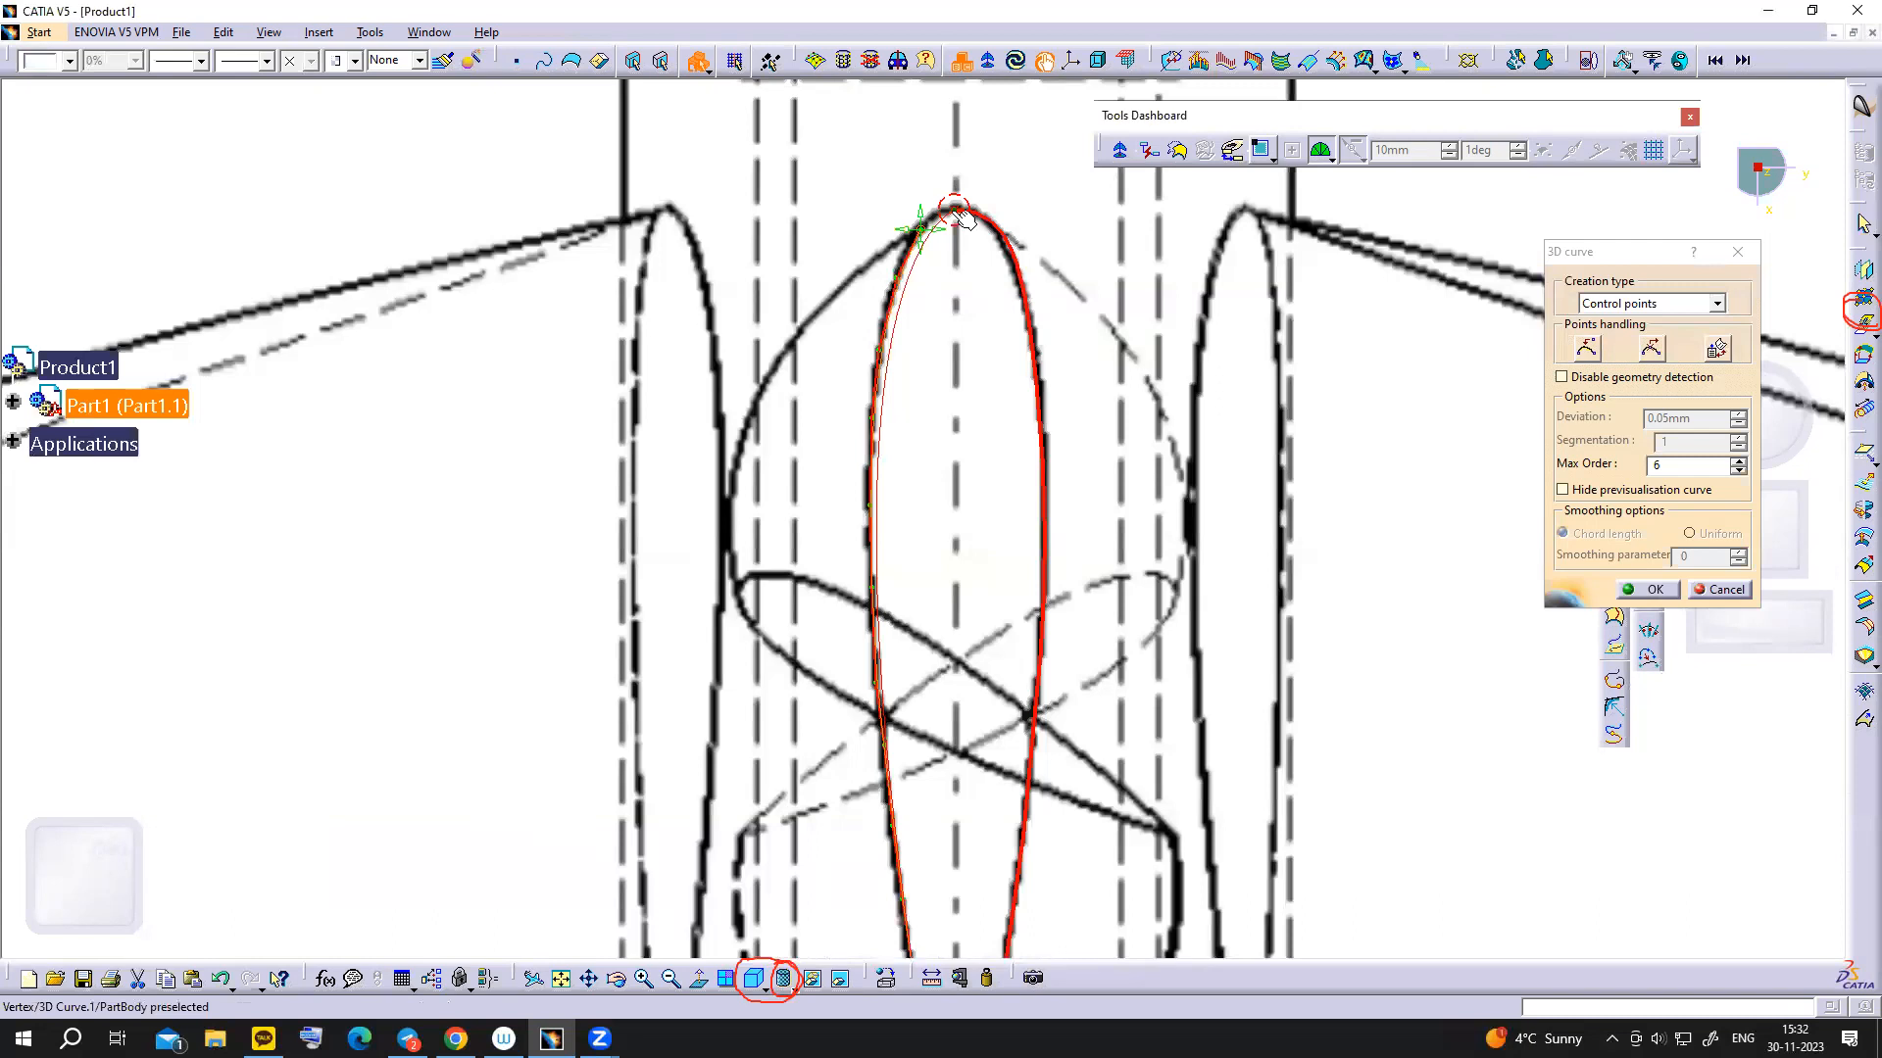
click(959, 212)
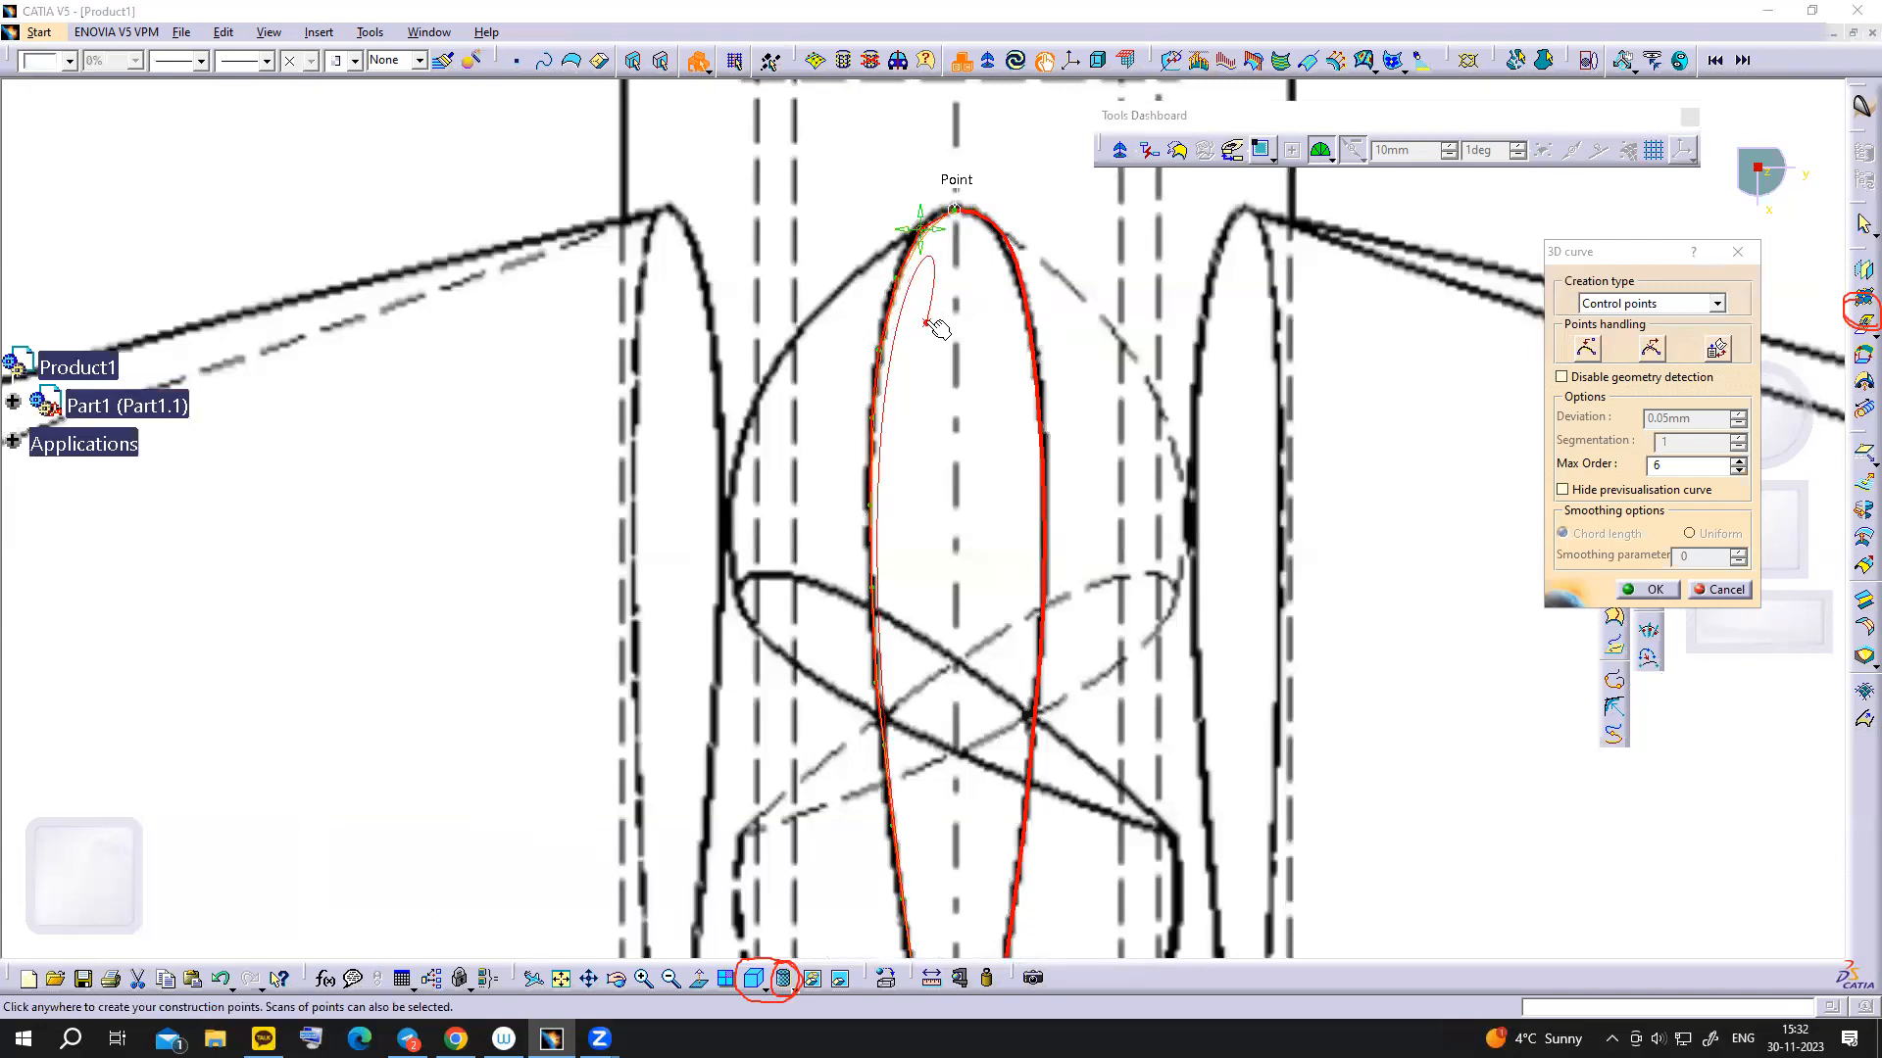
click(1649, 590)
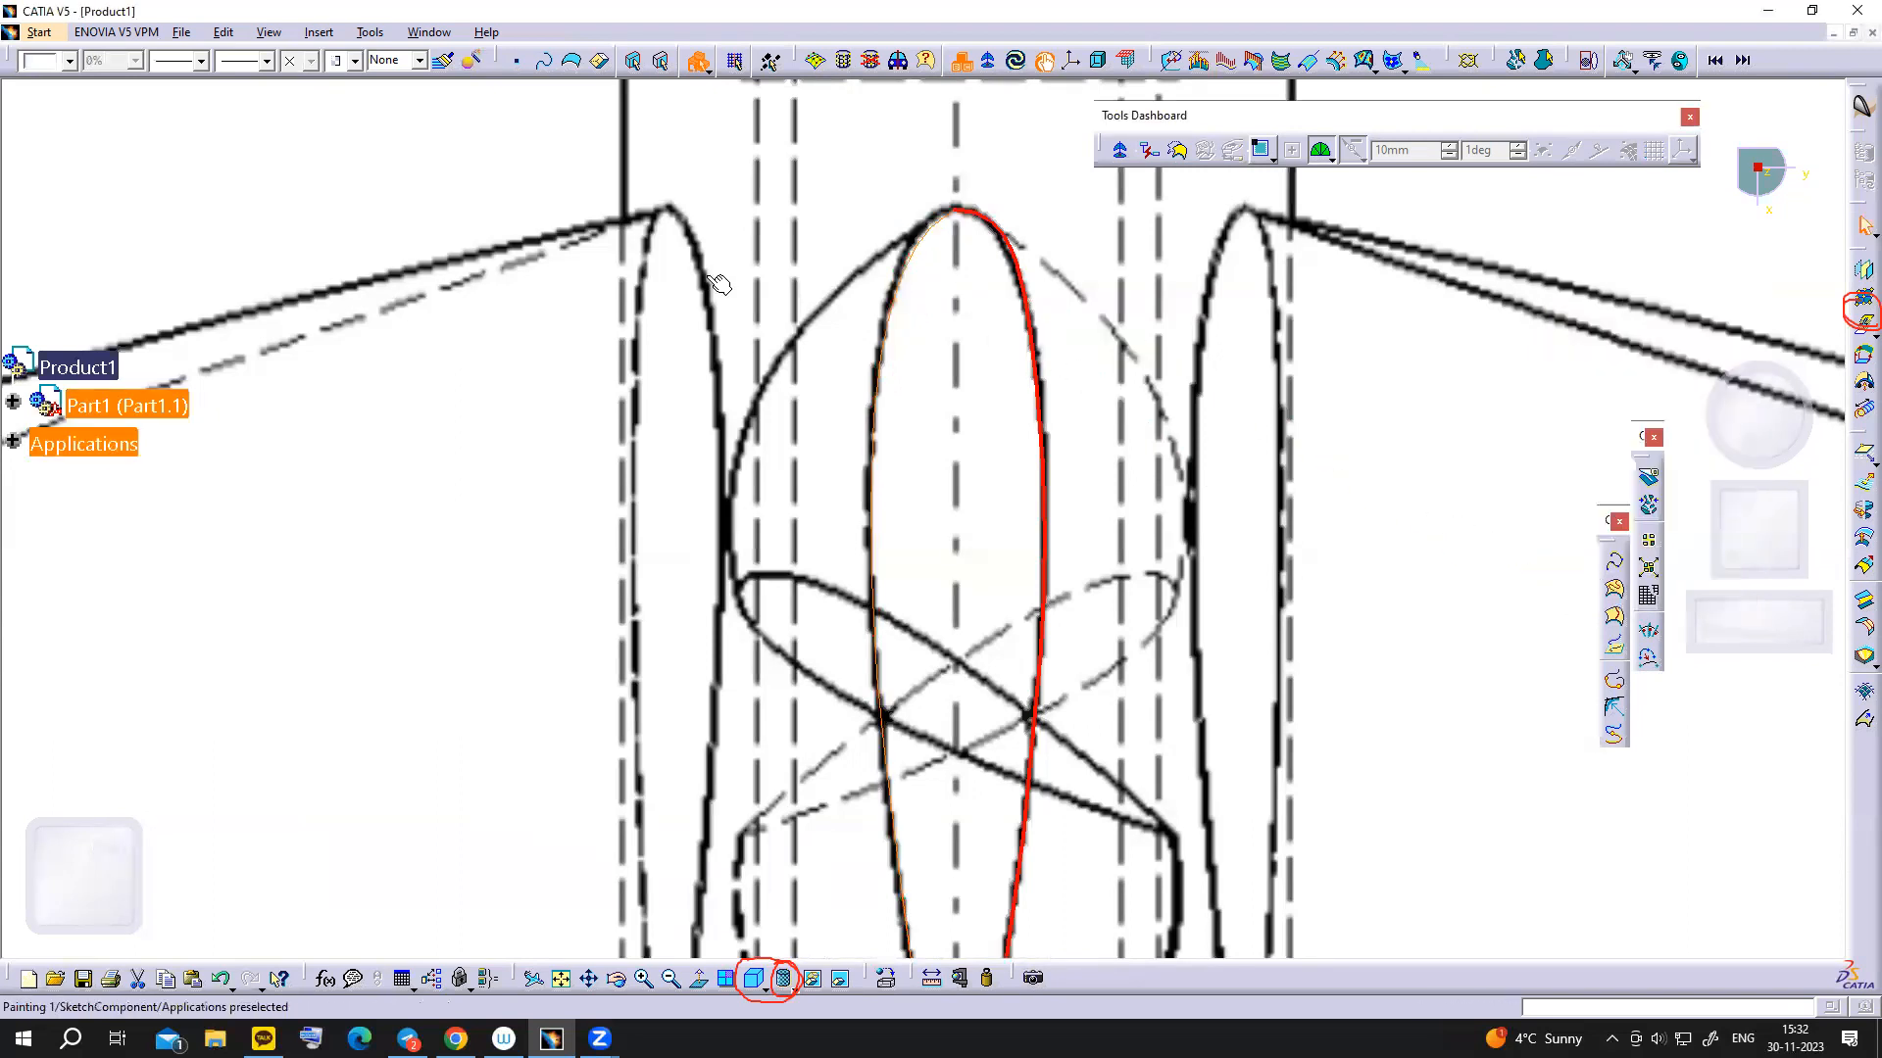
- Set the colour of the newly traced left-hand aerofoil curve to red
click(70, 64)
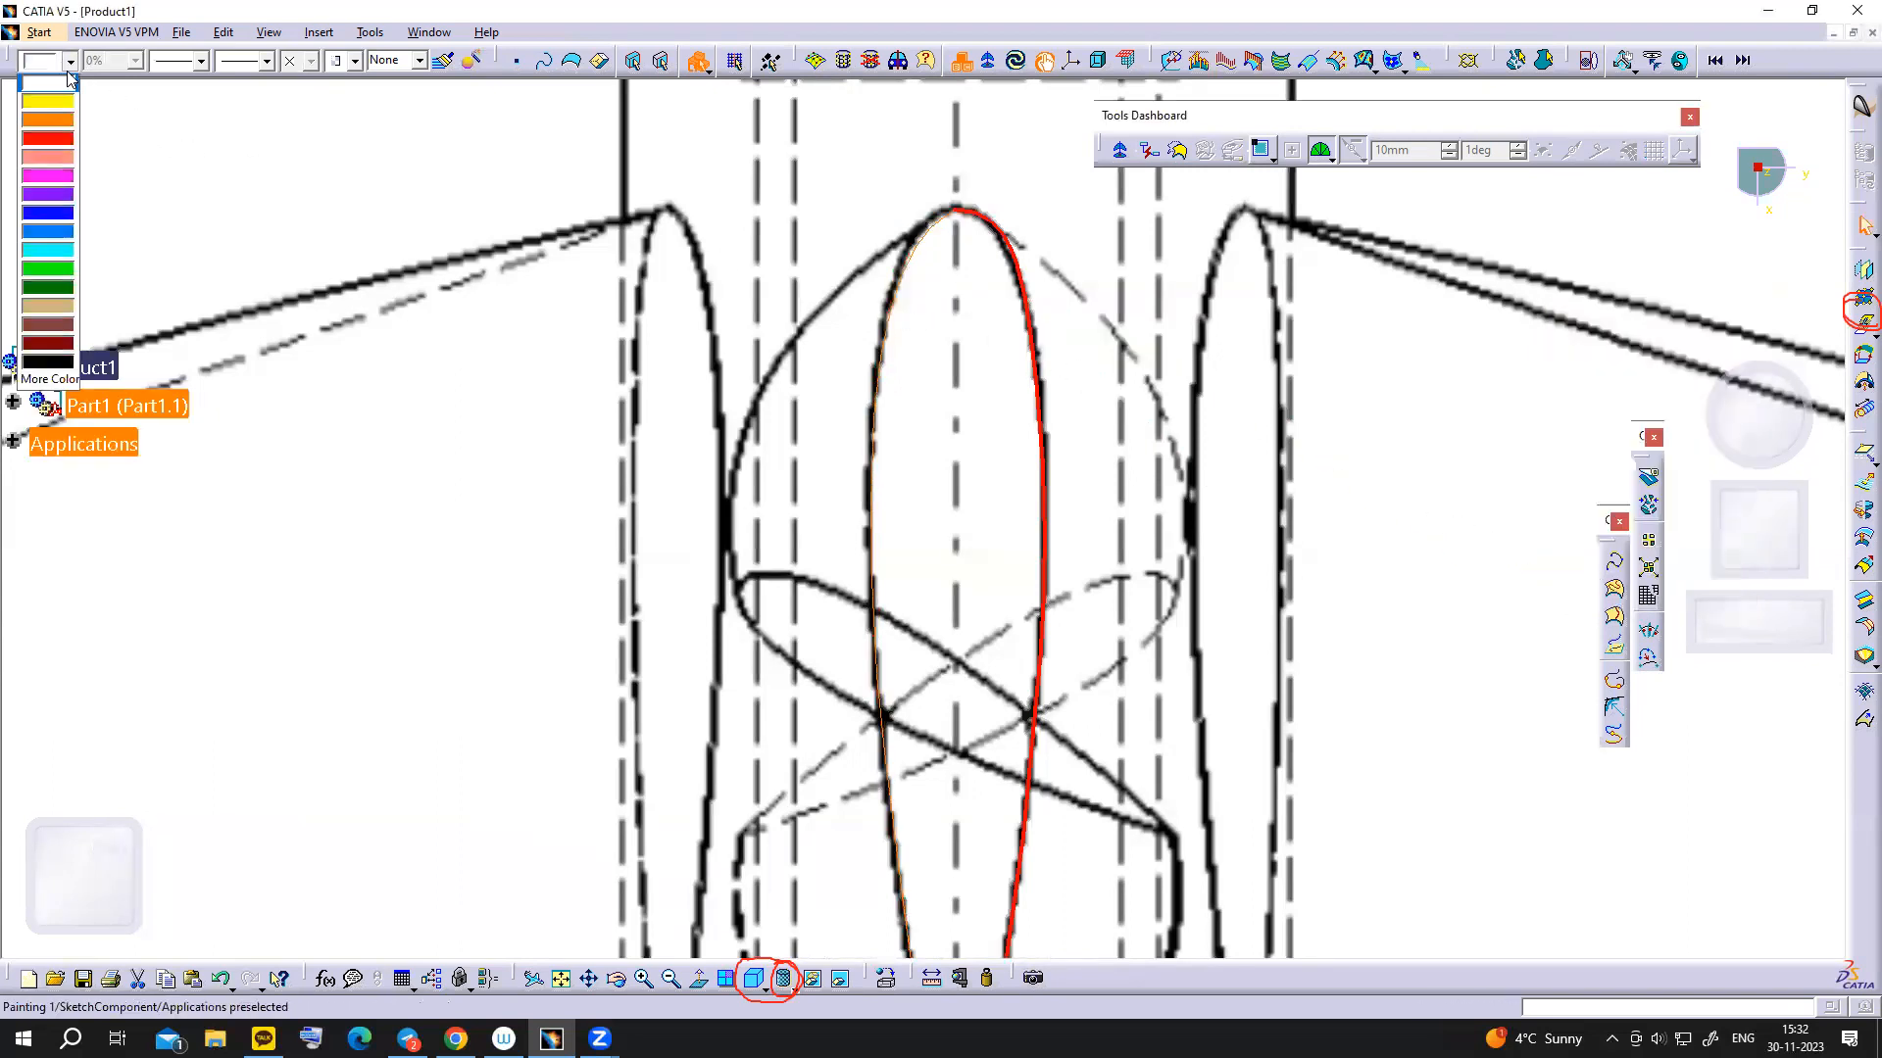
click(120, 90)
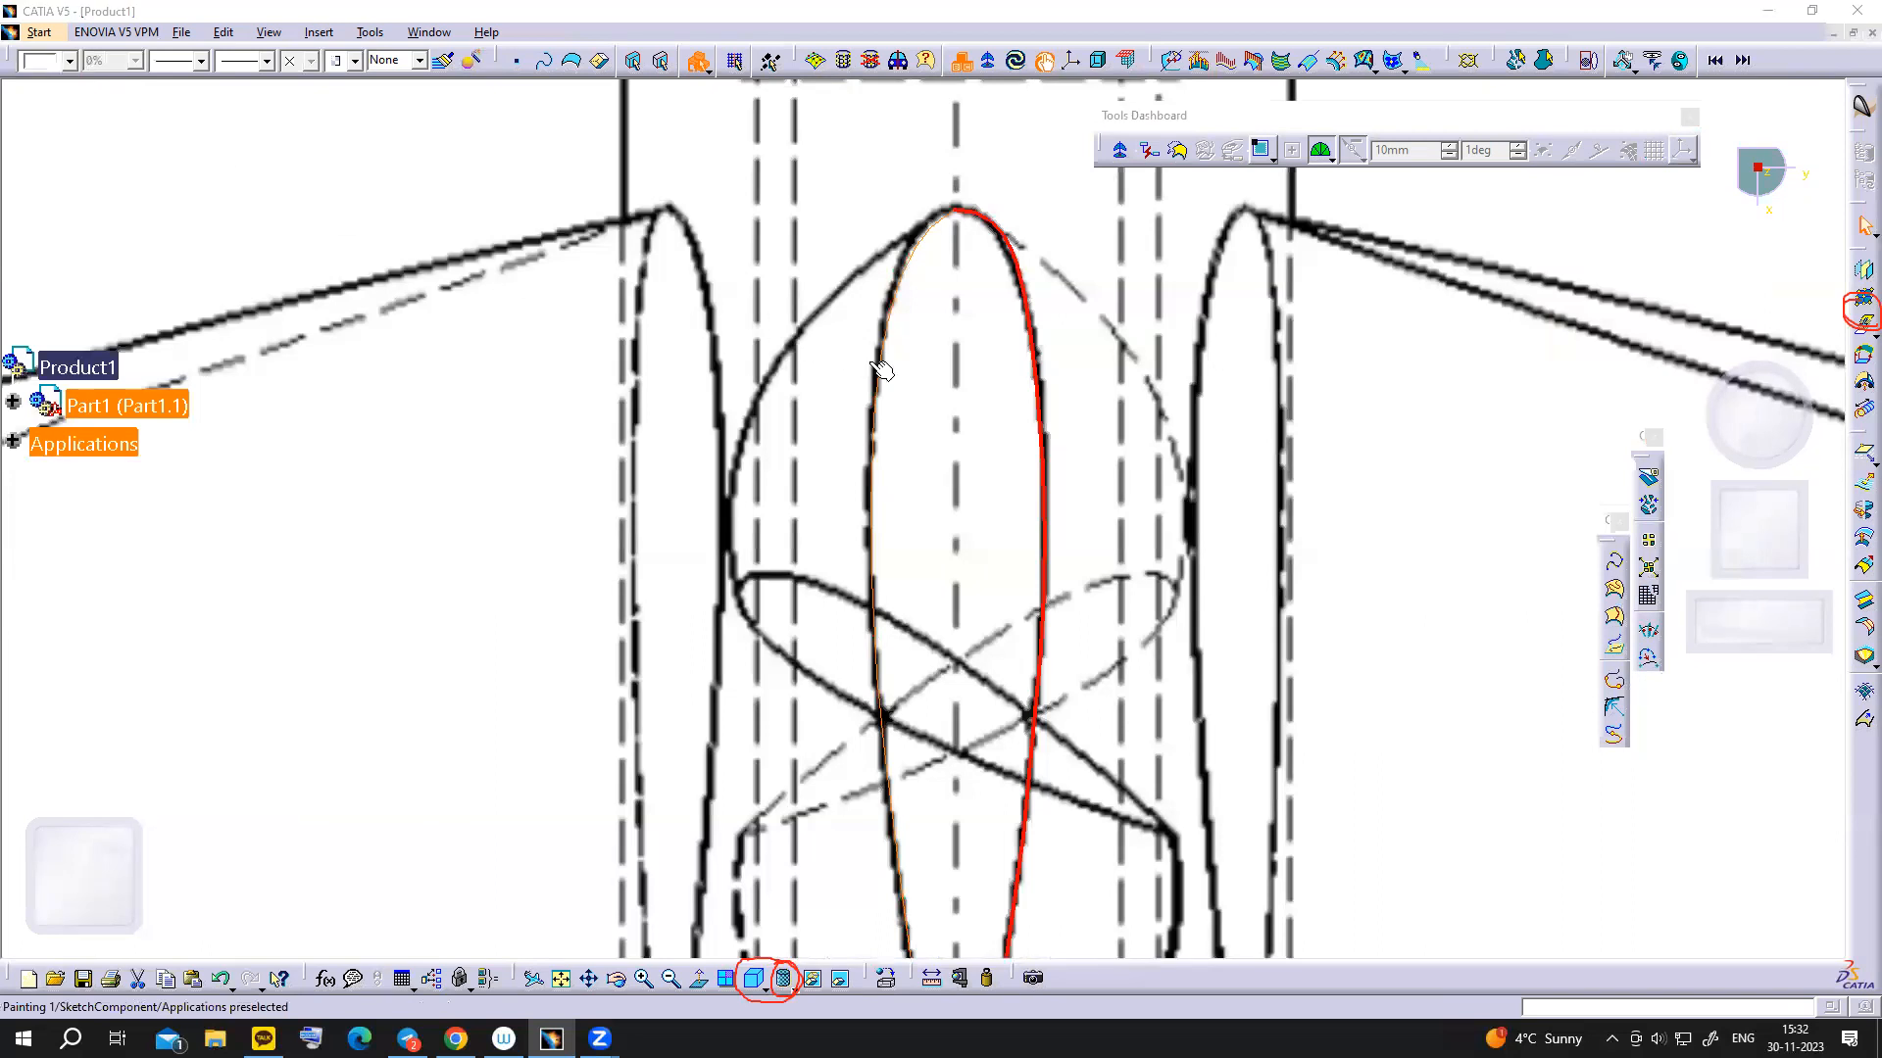
click(70, 61)
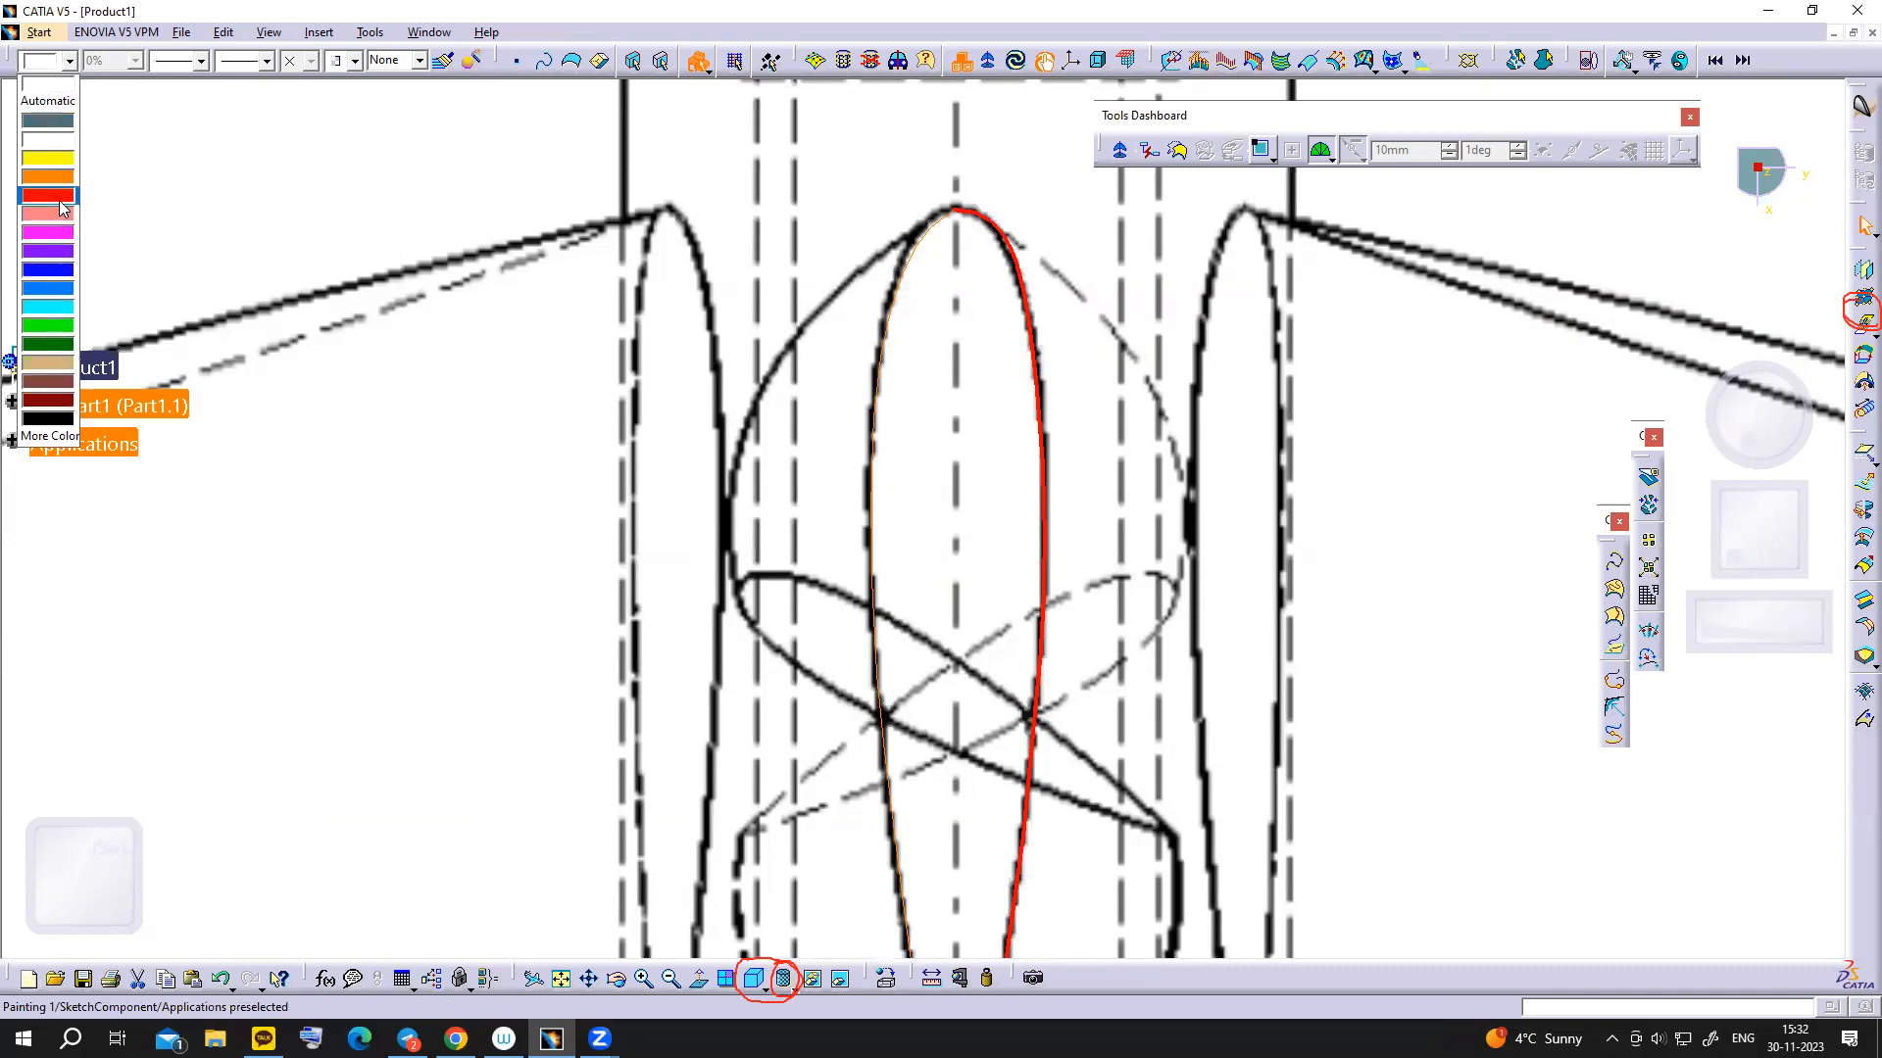
click(47, 194)
- Edit the left-hand curve so its continuity with the right-hand curve at the nose is Tangent, and accept it
double_click(923, 240)
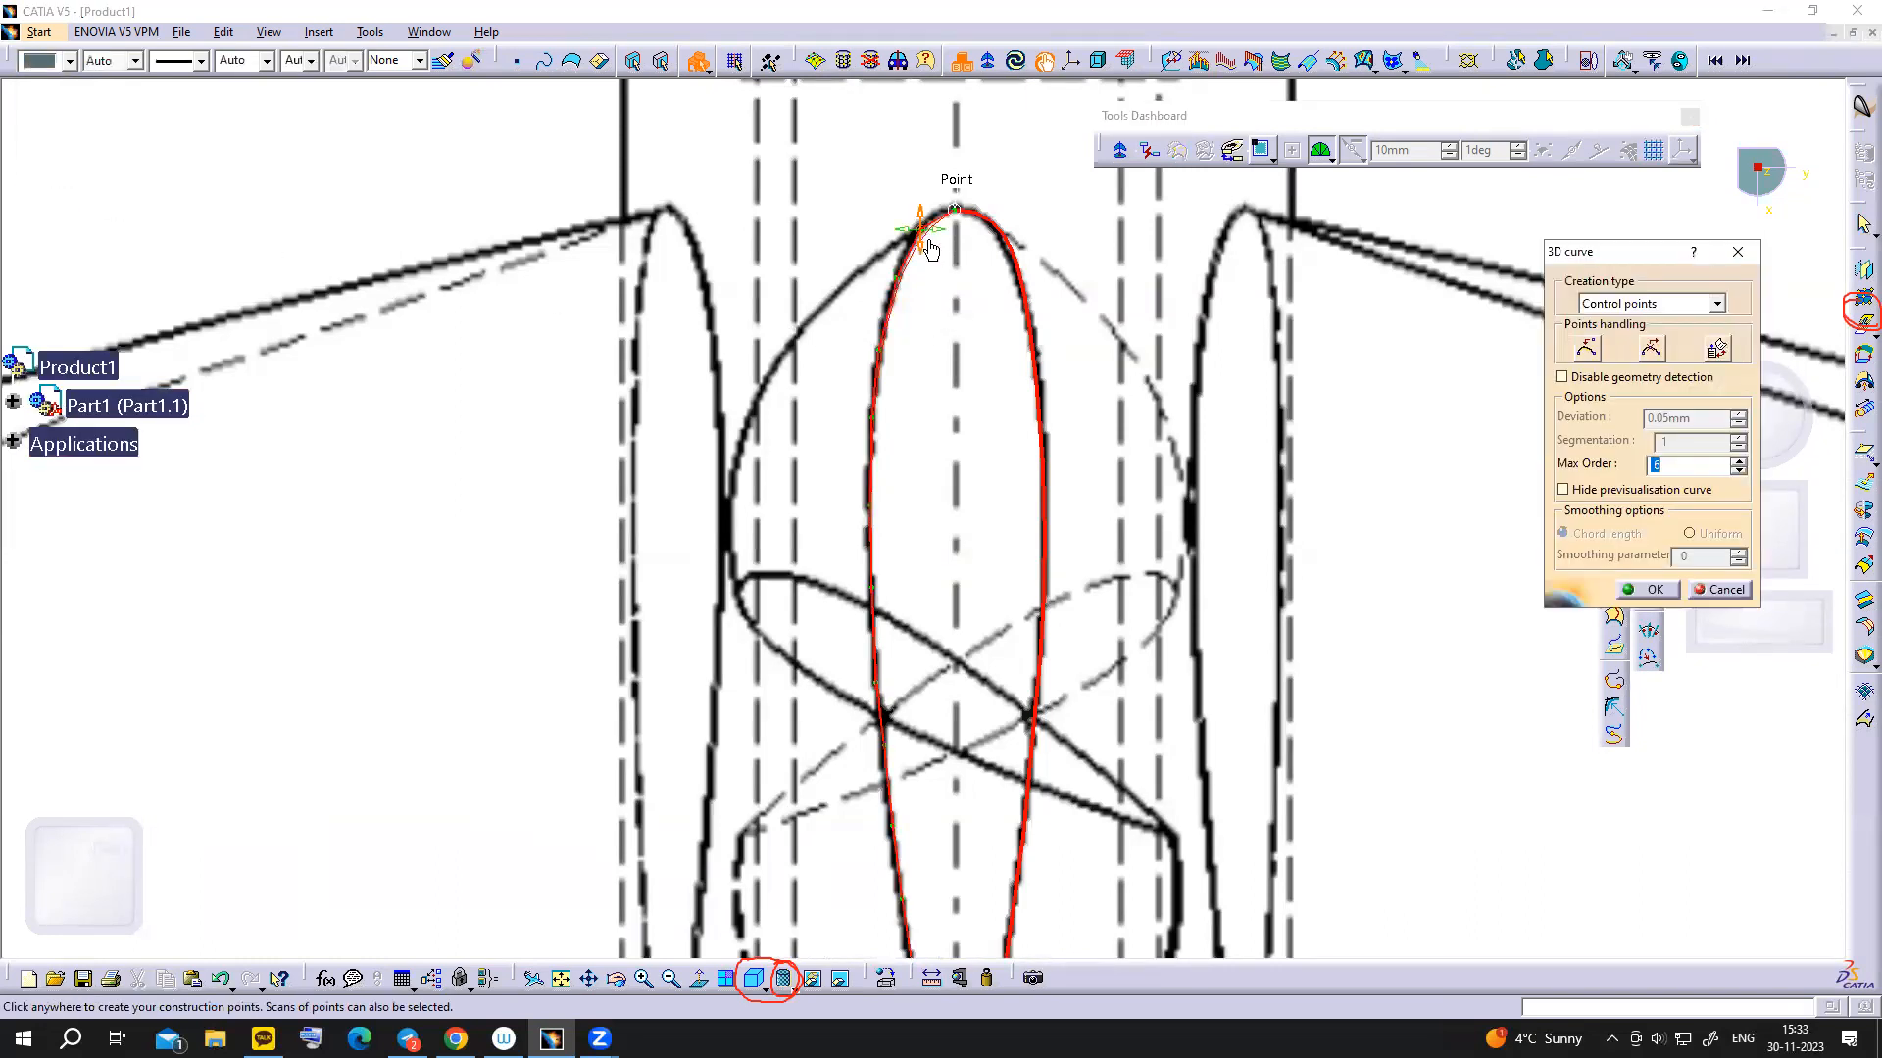
click(953, 185)
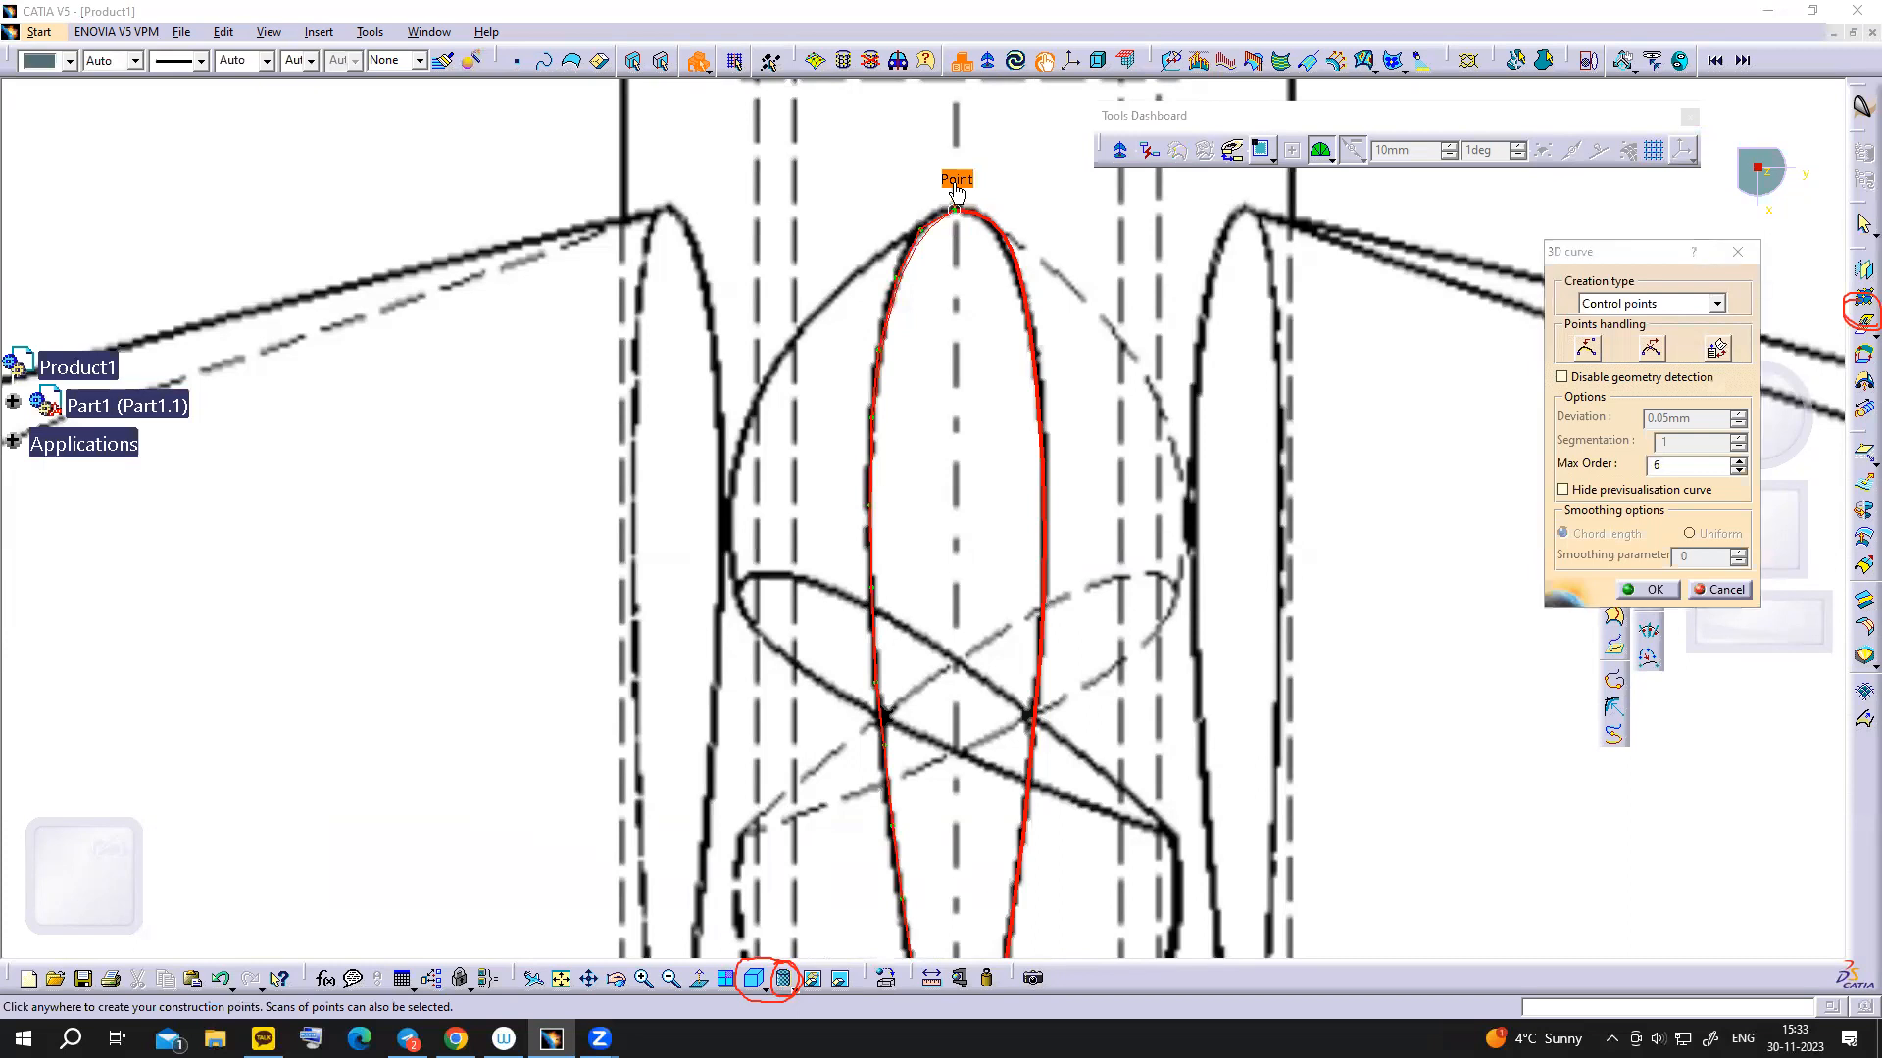
click(955, 189)
click(958, 183)
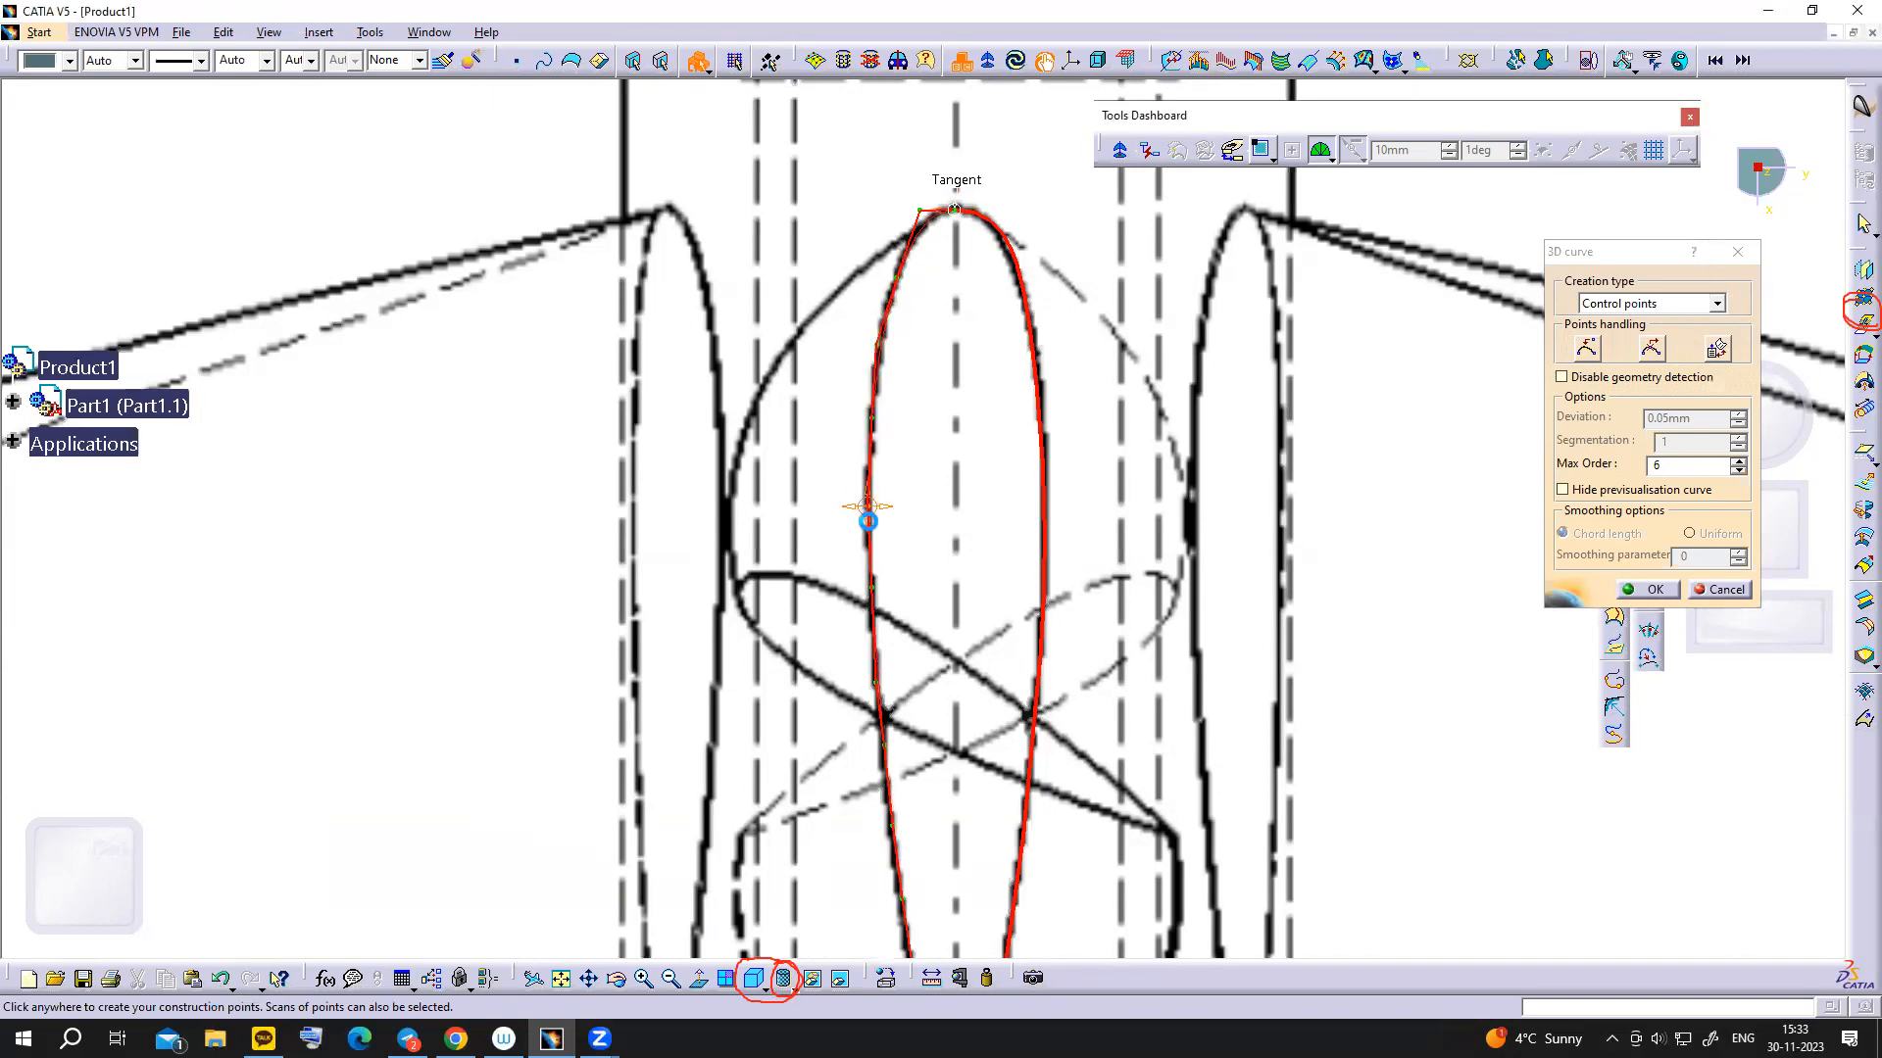
middle_drag(869, 588, 915, 323)
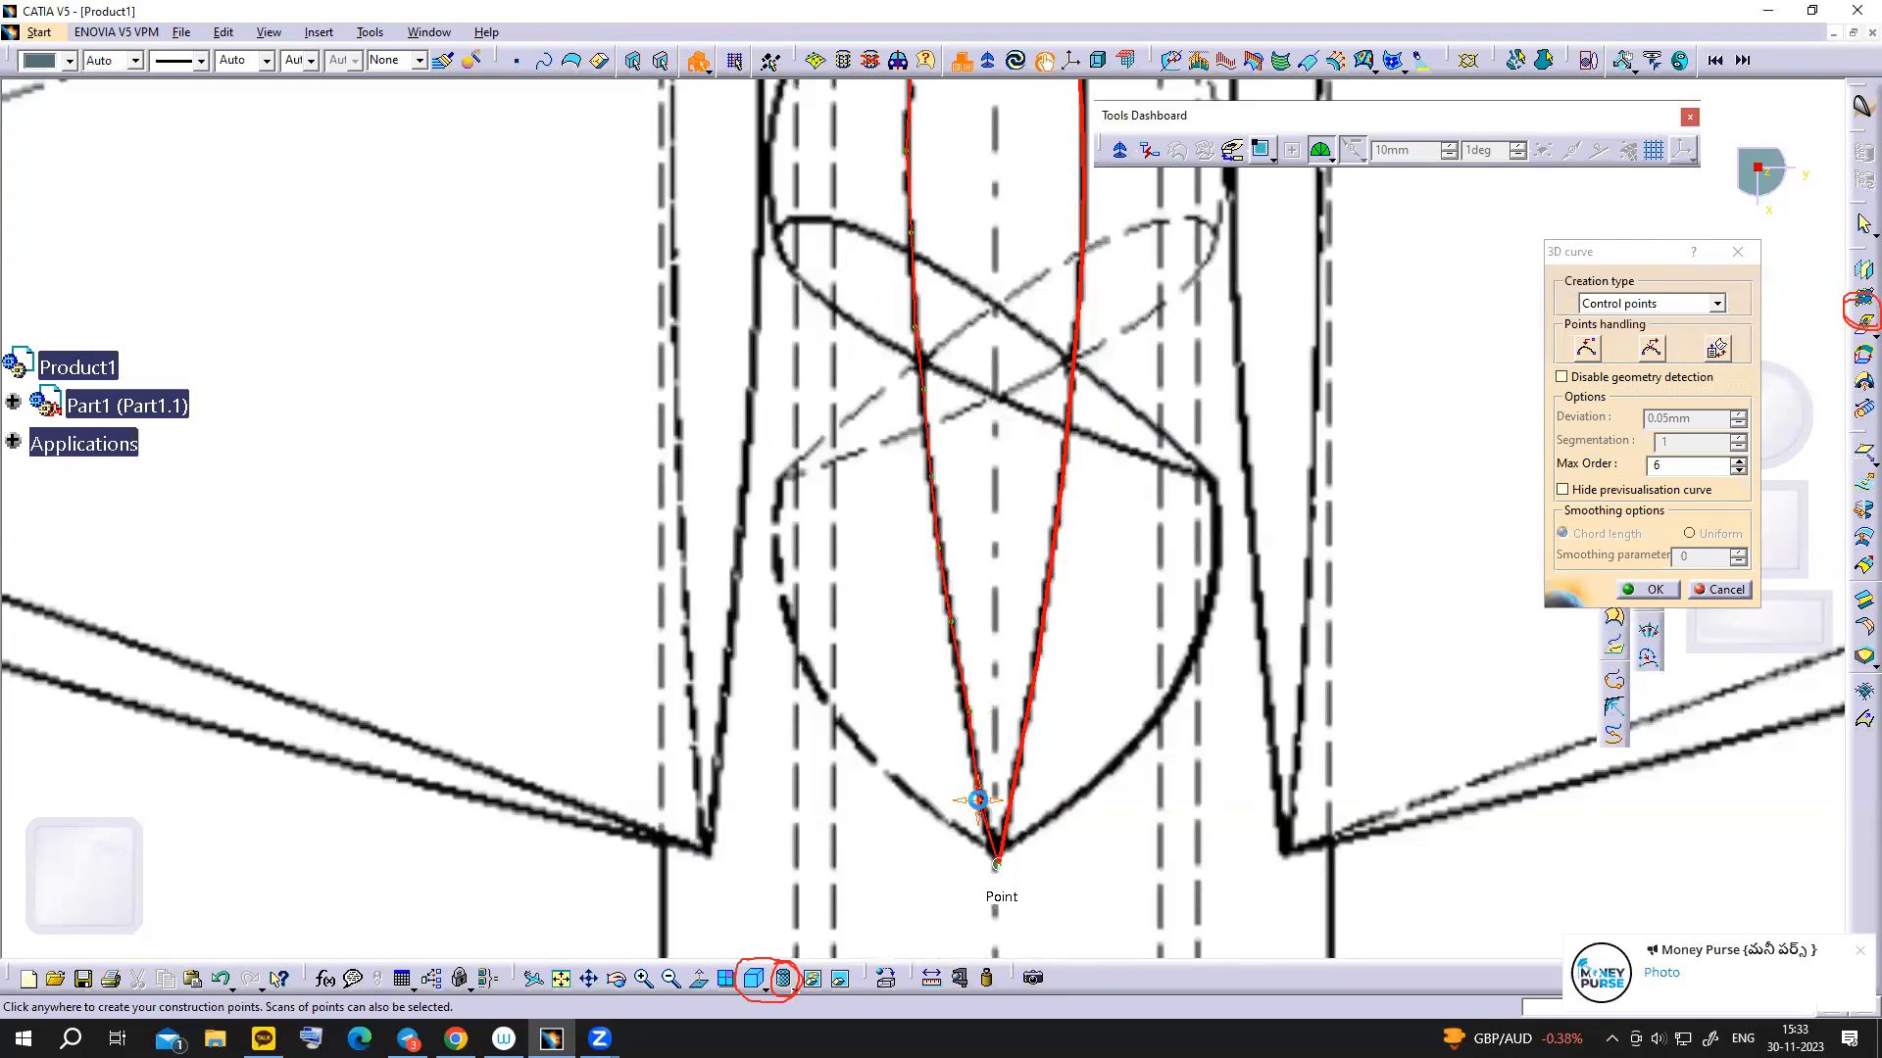
click(997, 869)
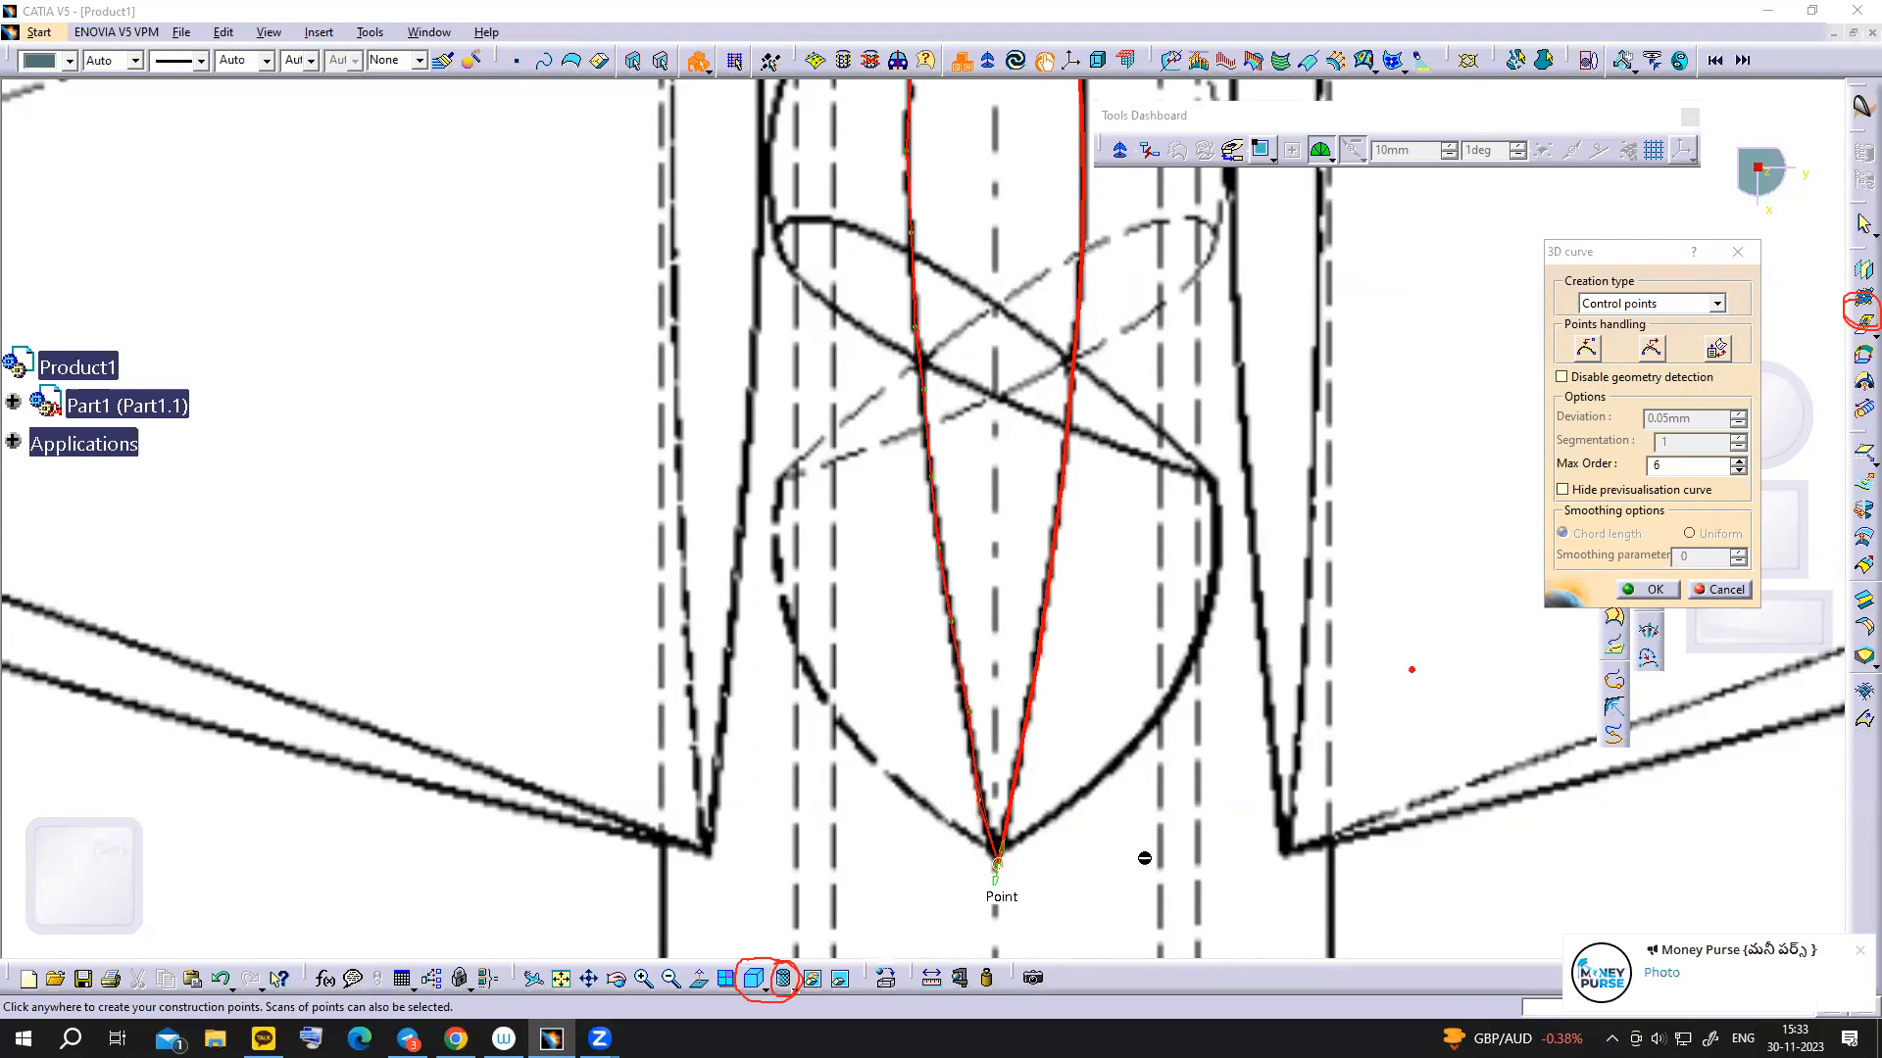
click(1656, 589)
- Thicken the left-hand aerofoil curve's line to match the right-hand curve
middle_drag(1103, 602, 1072, 781)
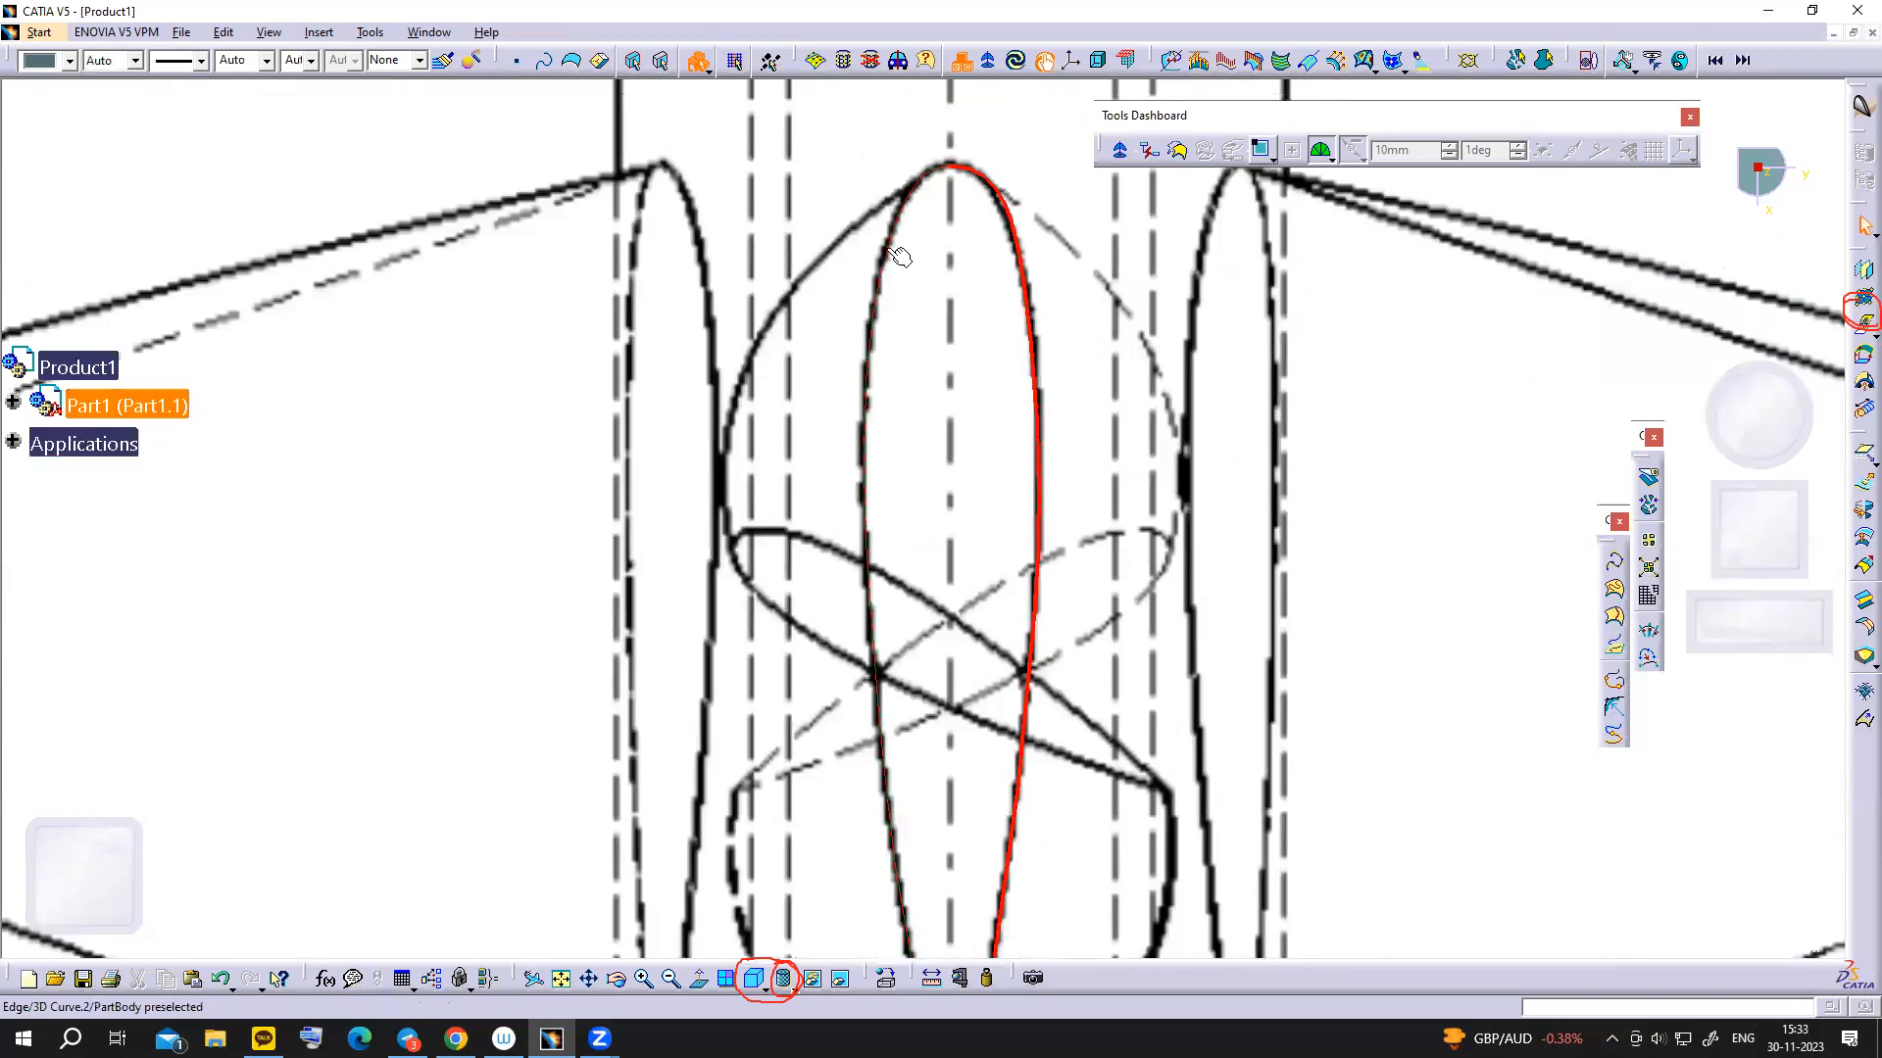
click(895, 218)
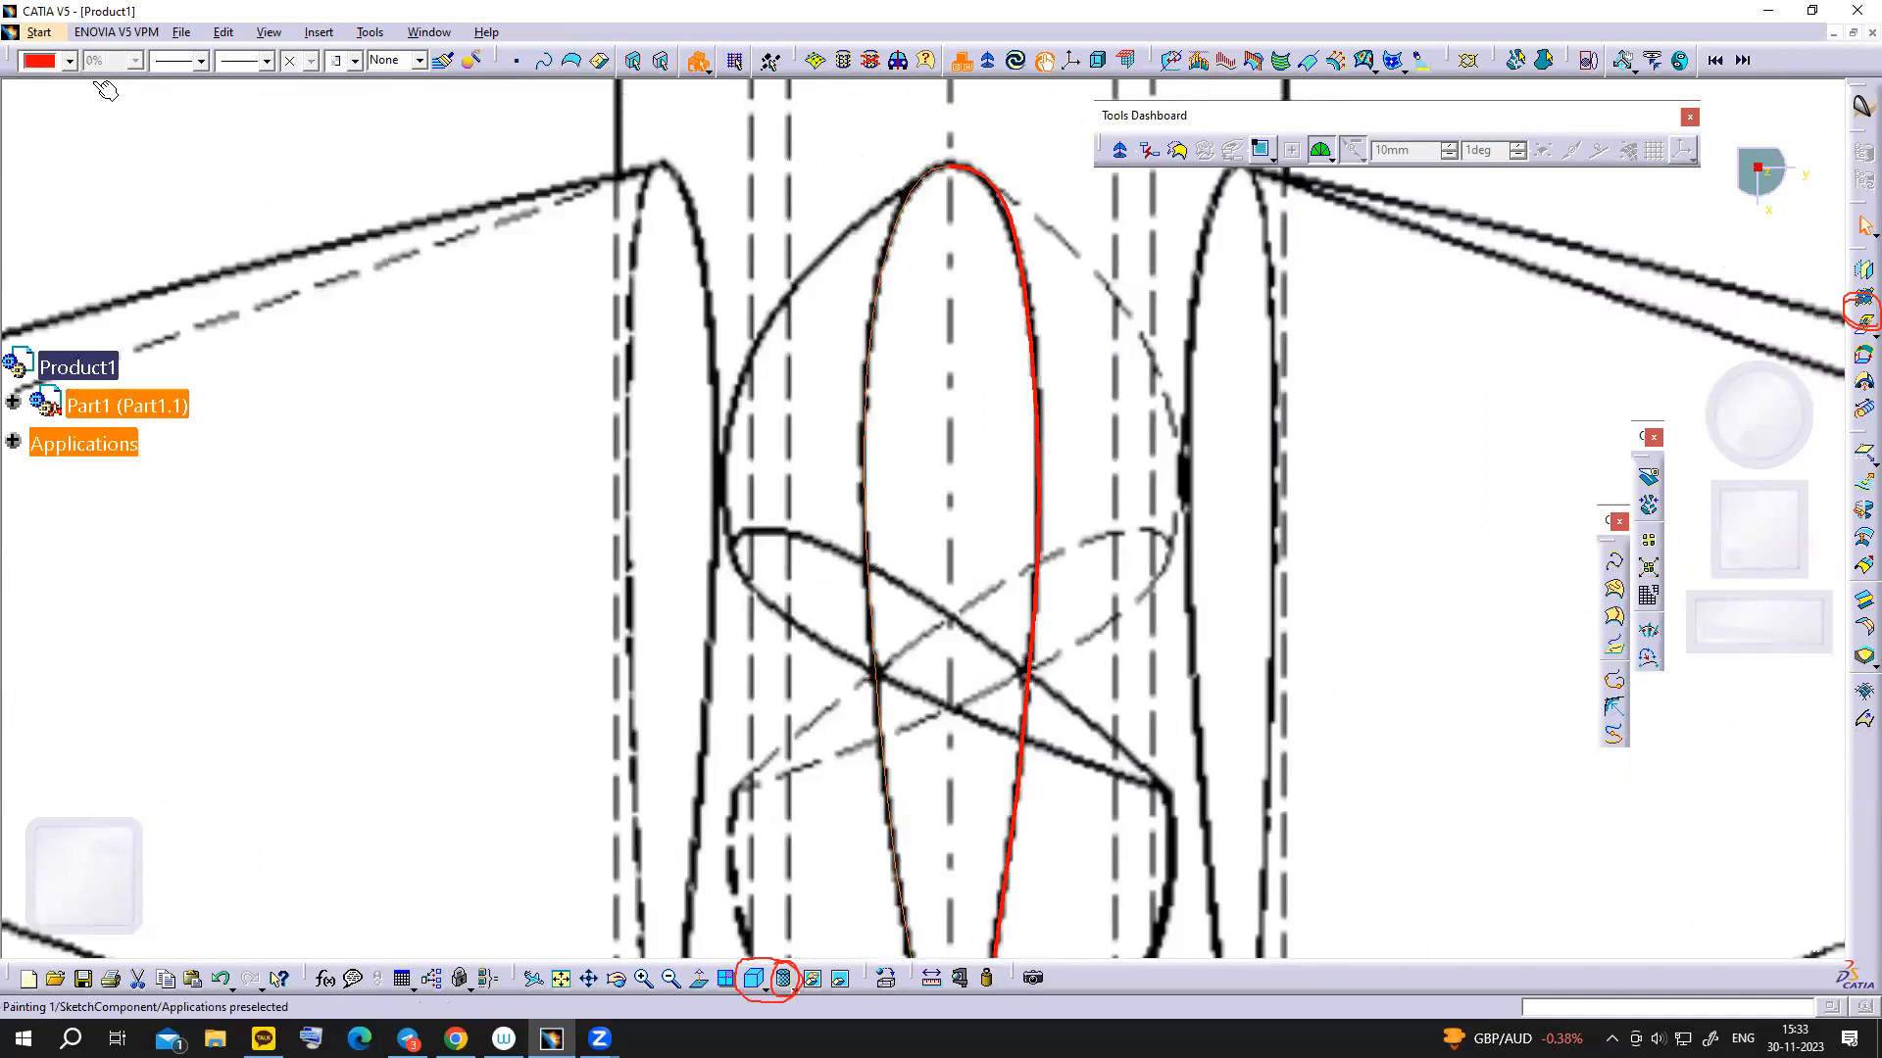
click(70, 61)
click(69, 60)
click(201, 61)
click(221, 118)
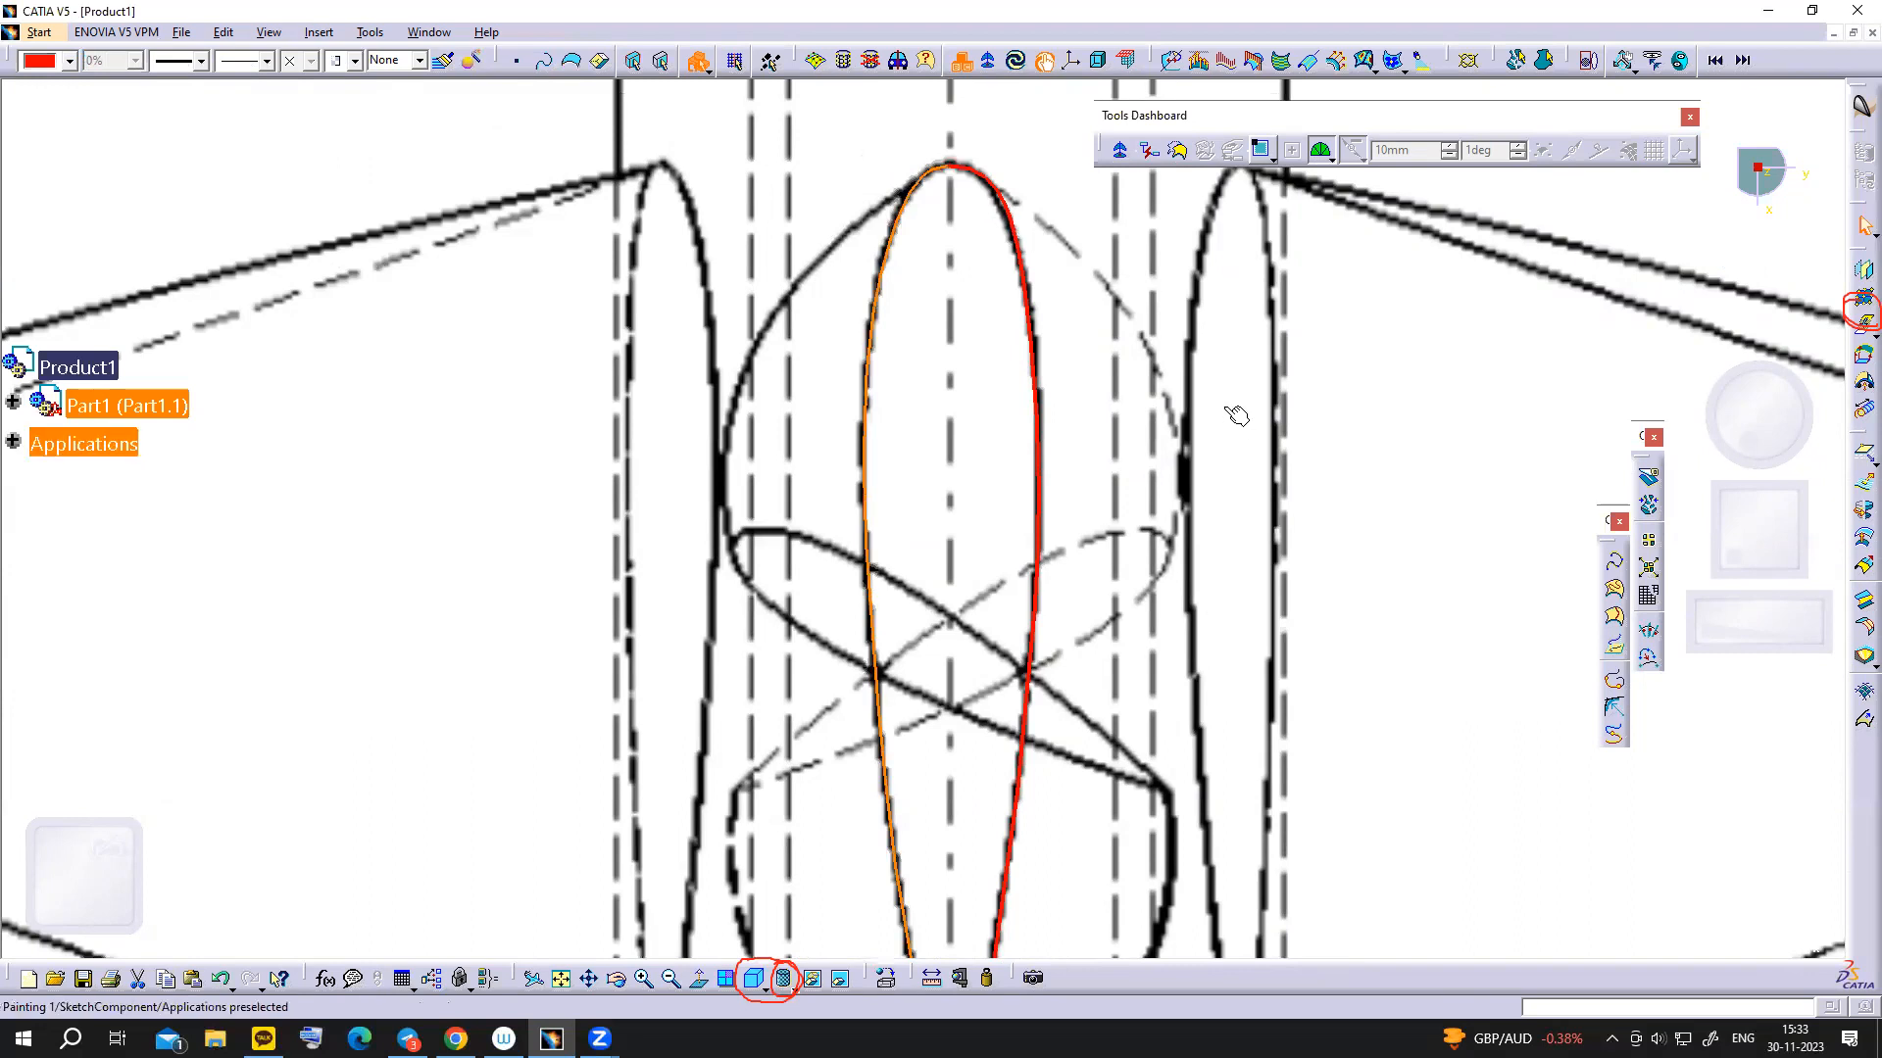
- Hide the Painting Gallery under Applications so only the traced aerofoil curves are displayed
ctrl+middle_drag(1206, 391, 1208, 529)
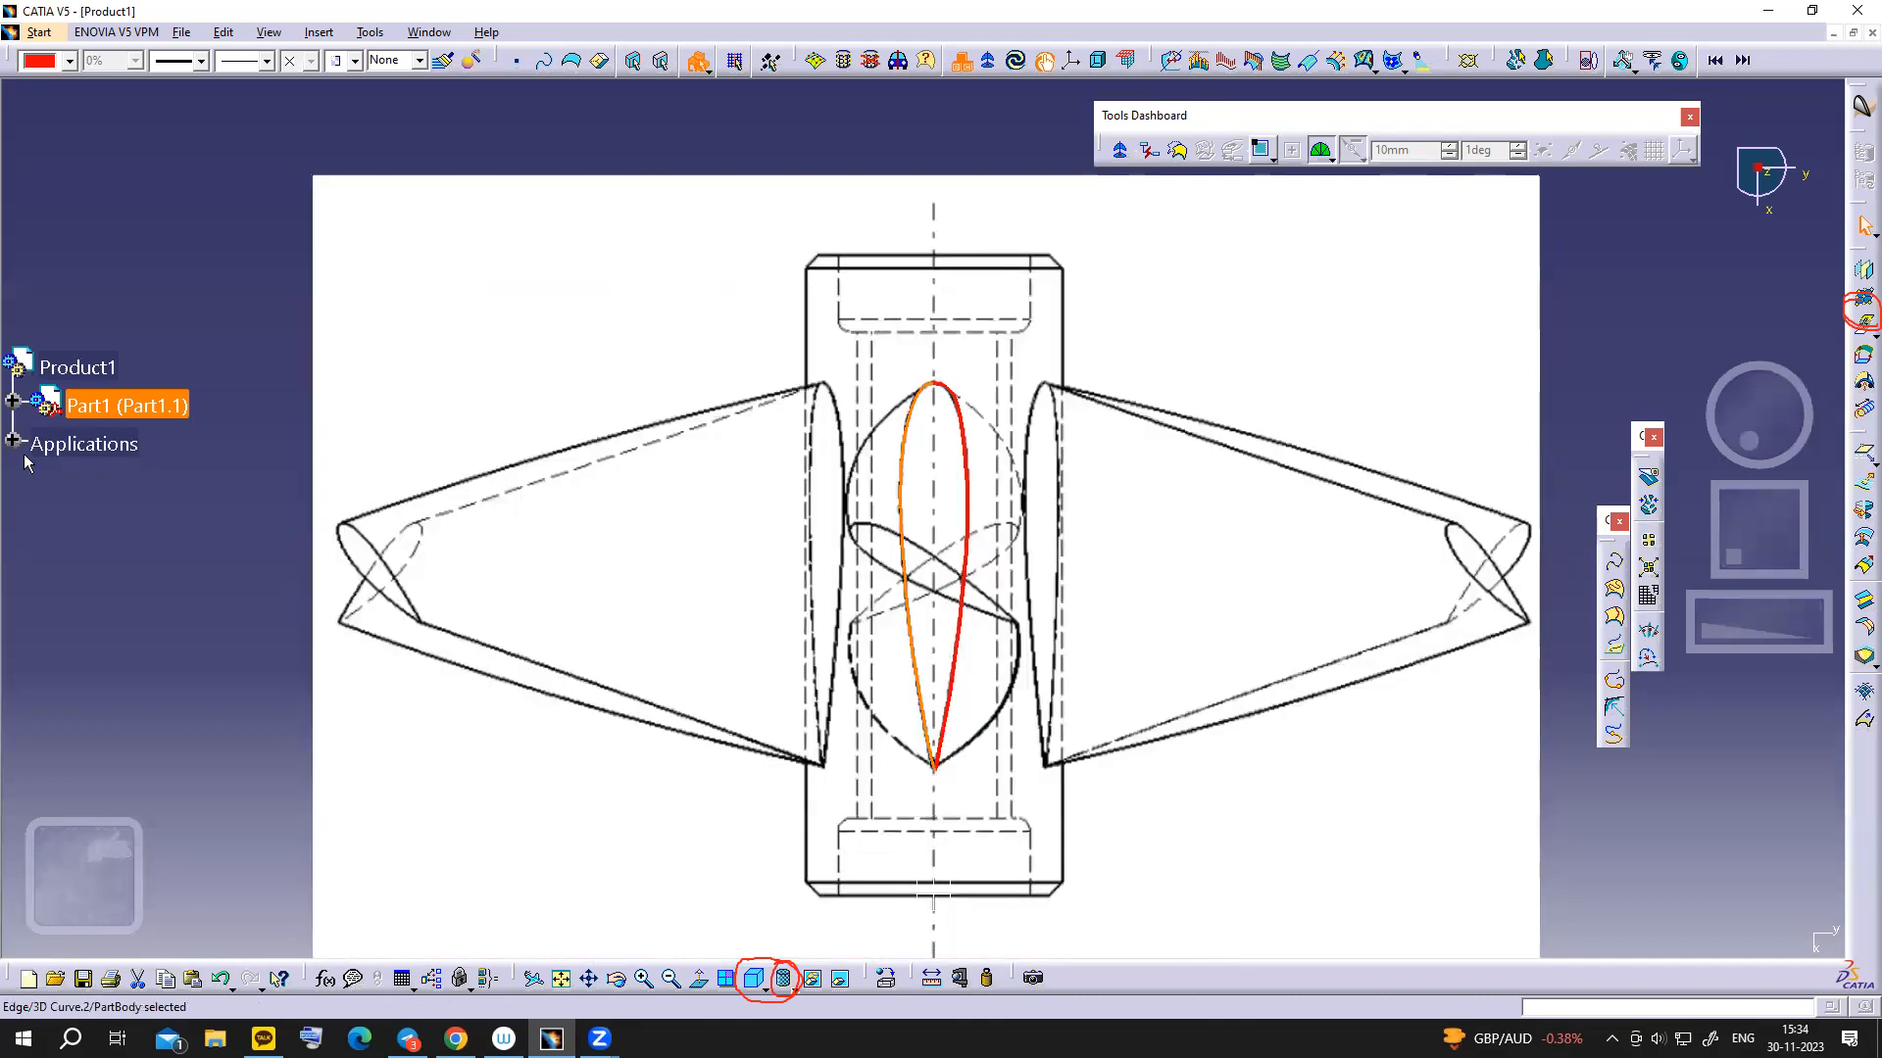
click(14, 442)
click(115, 482)
right_click(122, 486)
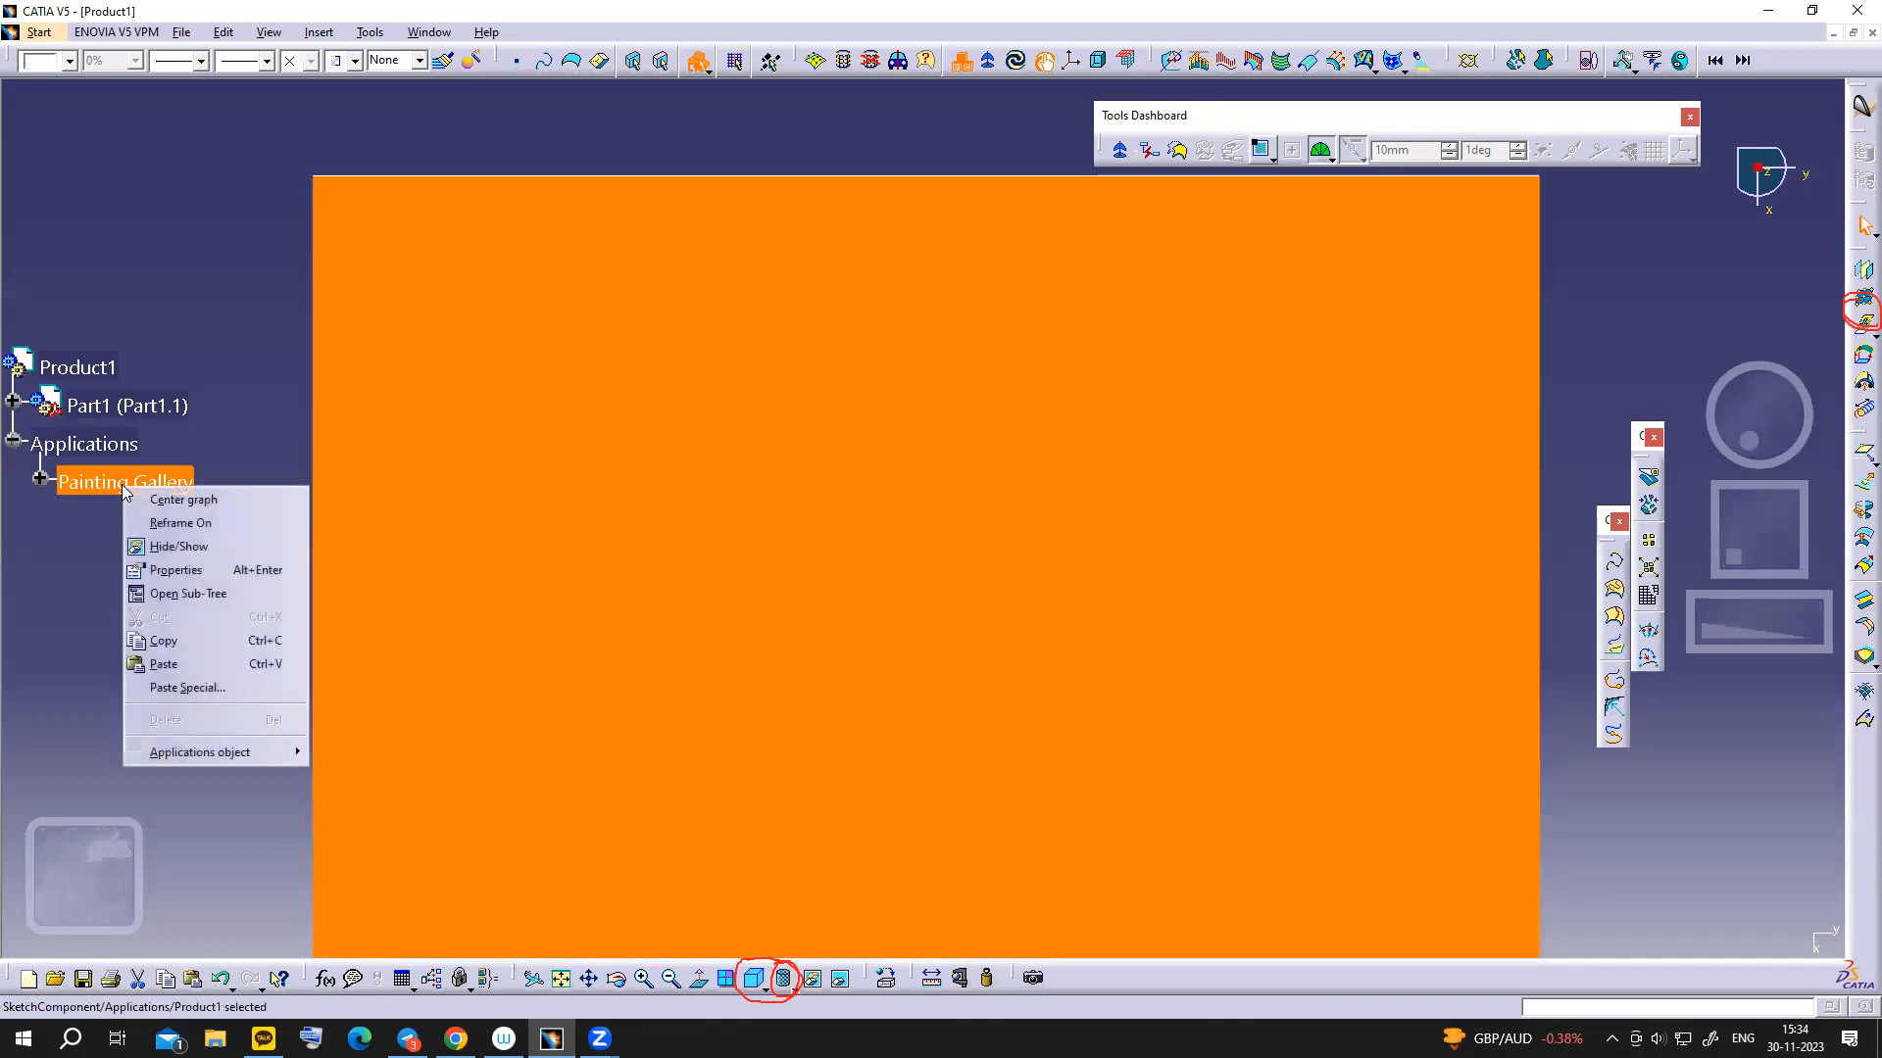
click(195, 555)
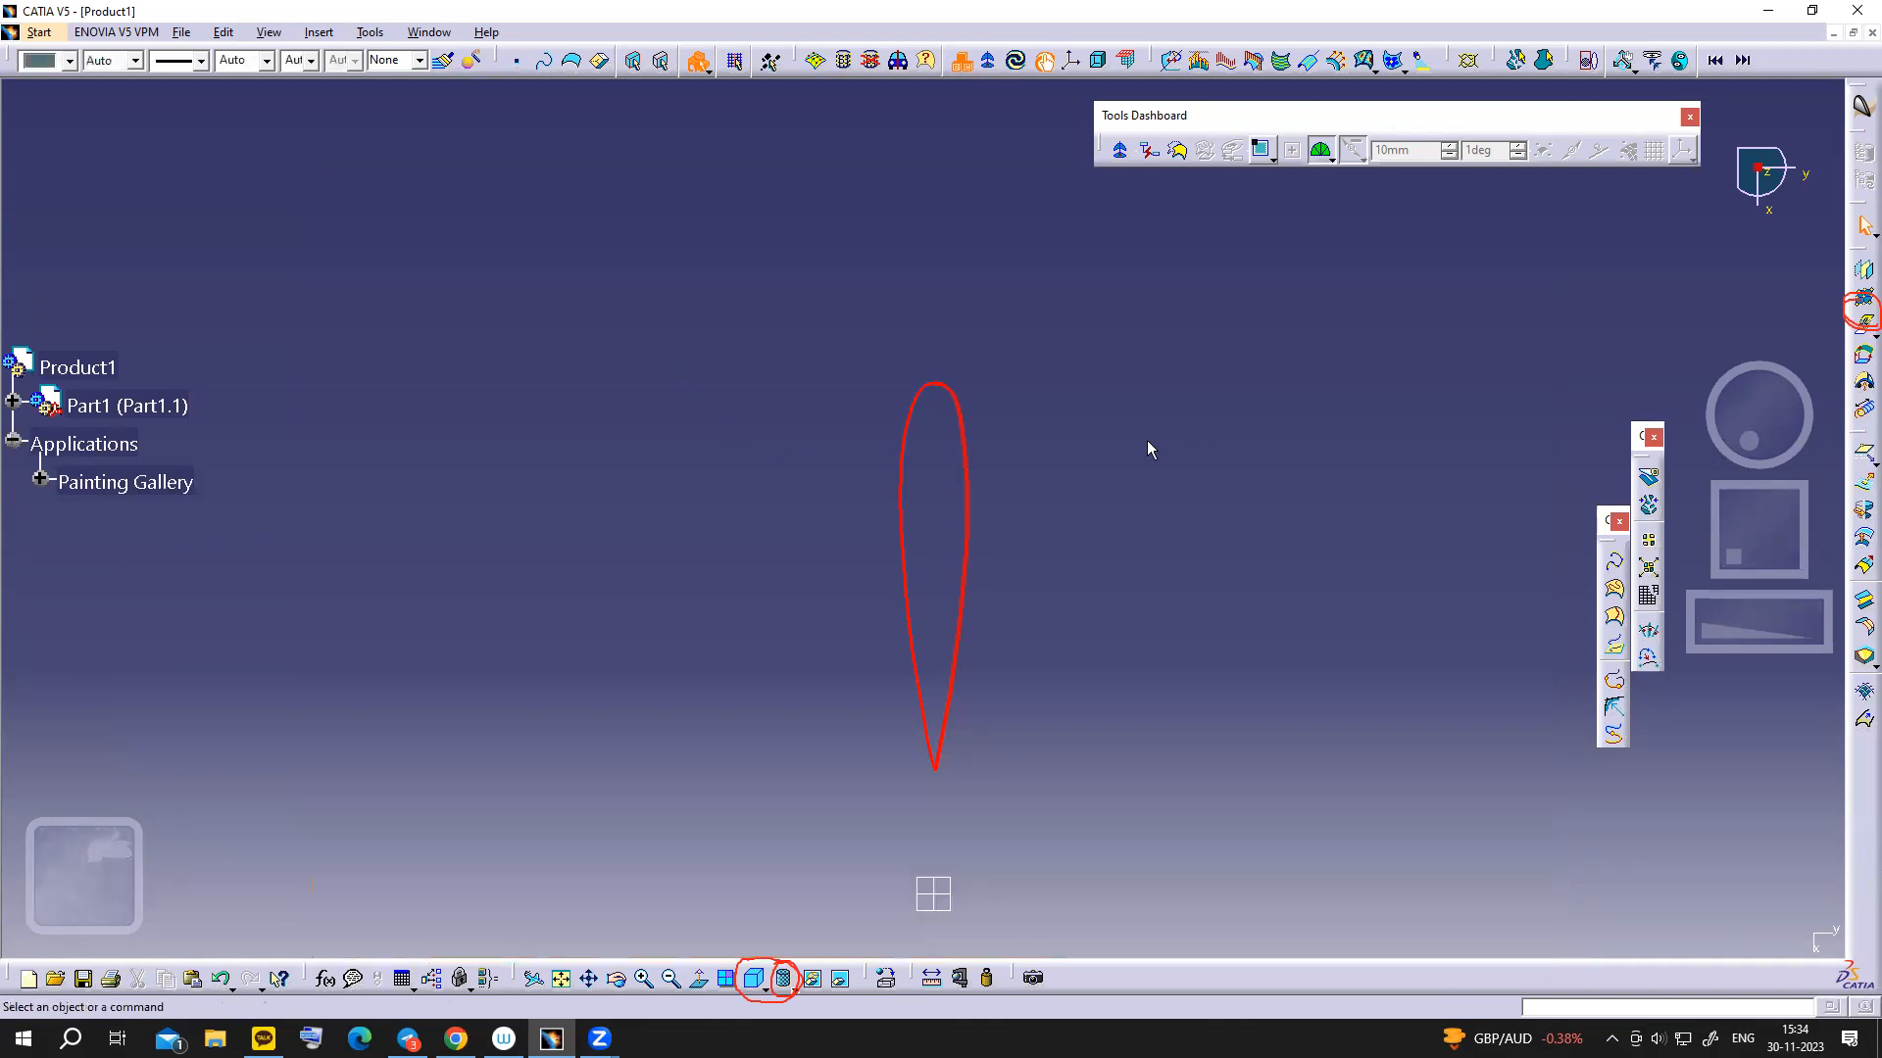
- Check the aerofoil outline at its nose and switch to the Generative Shape Design workbench
mouse_move(1133, 467)
middle_down()
mouse_move(1160, 362)
mouse_move(1106, 467)
mouse_move(1058, 315)
middle_up()
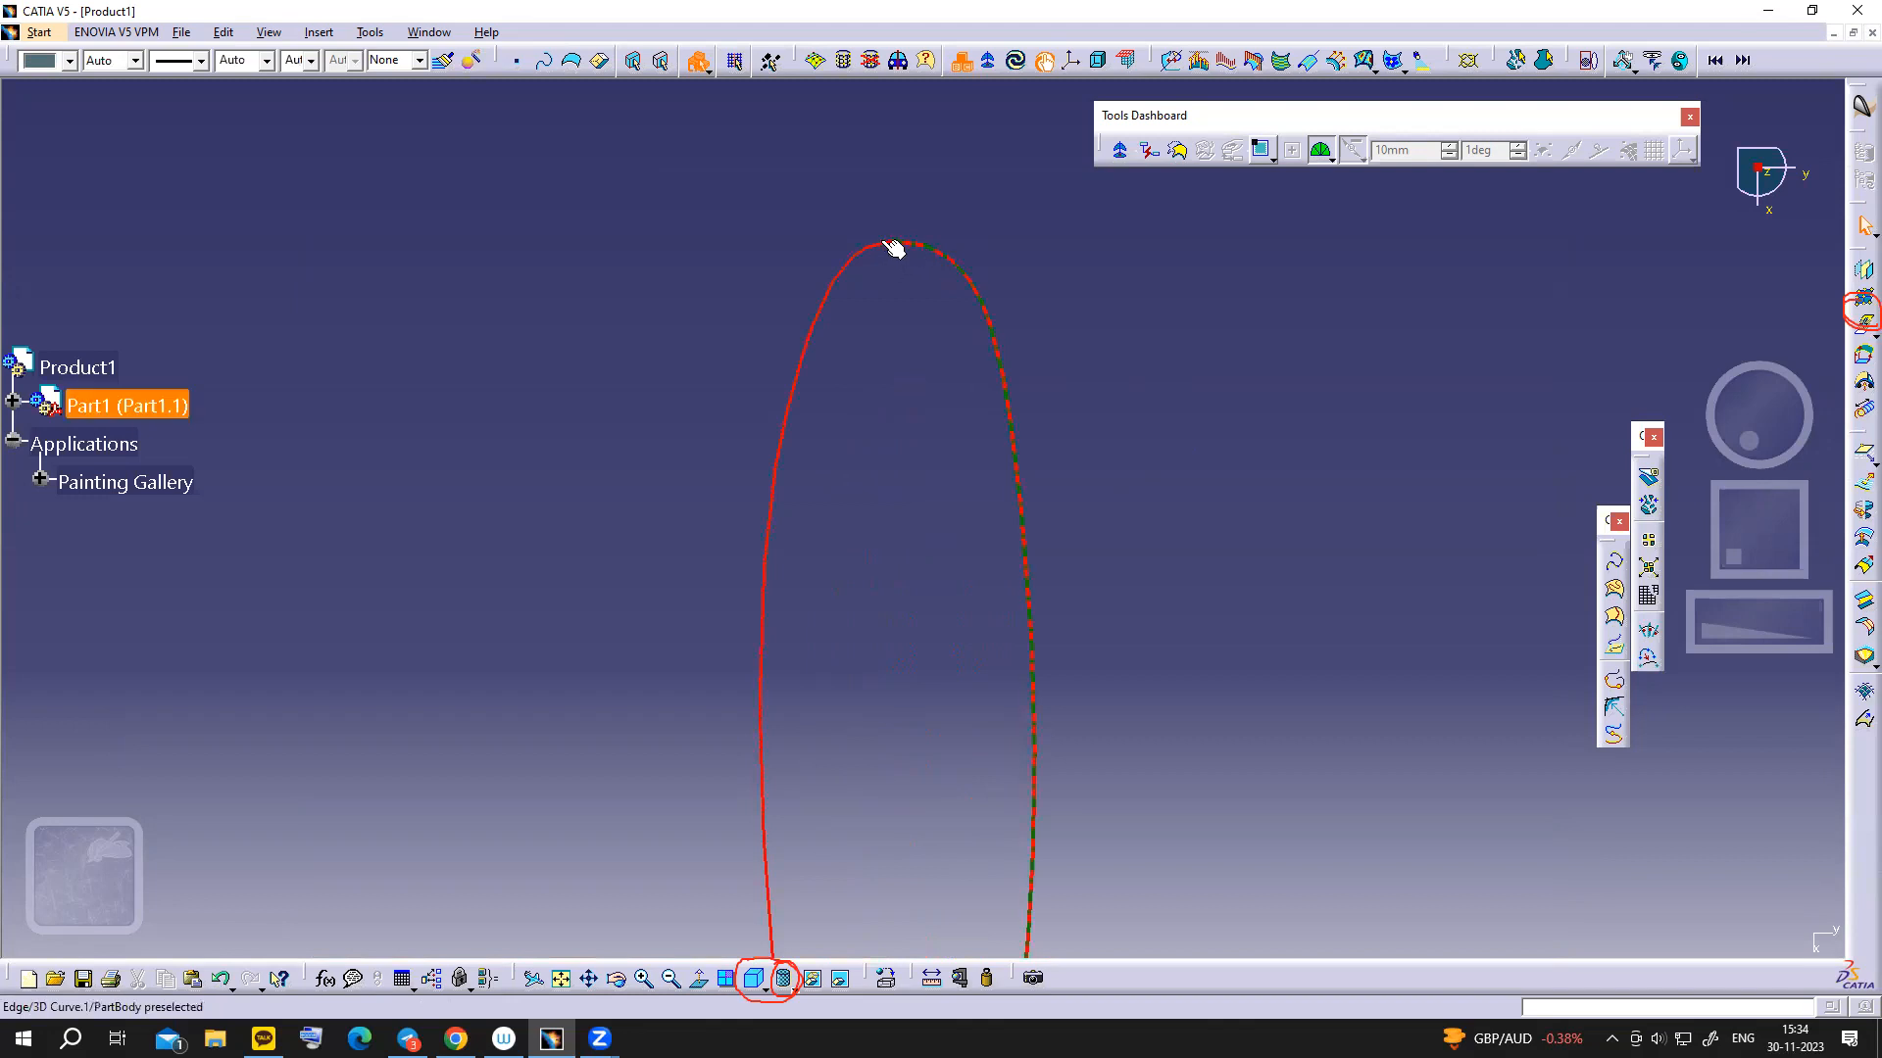
mouse_move(1067, 278)
middle_down()
mouse_move(1062, 483)
mouse_move(1038, 272)
middle_up()
mouse_move(1075, 579)
middle_down()
mouse_move(1069, 538)
mouse_move(1071, 555)
middle_up()
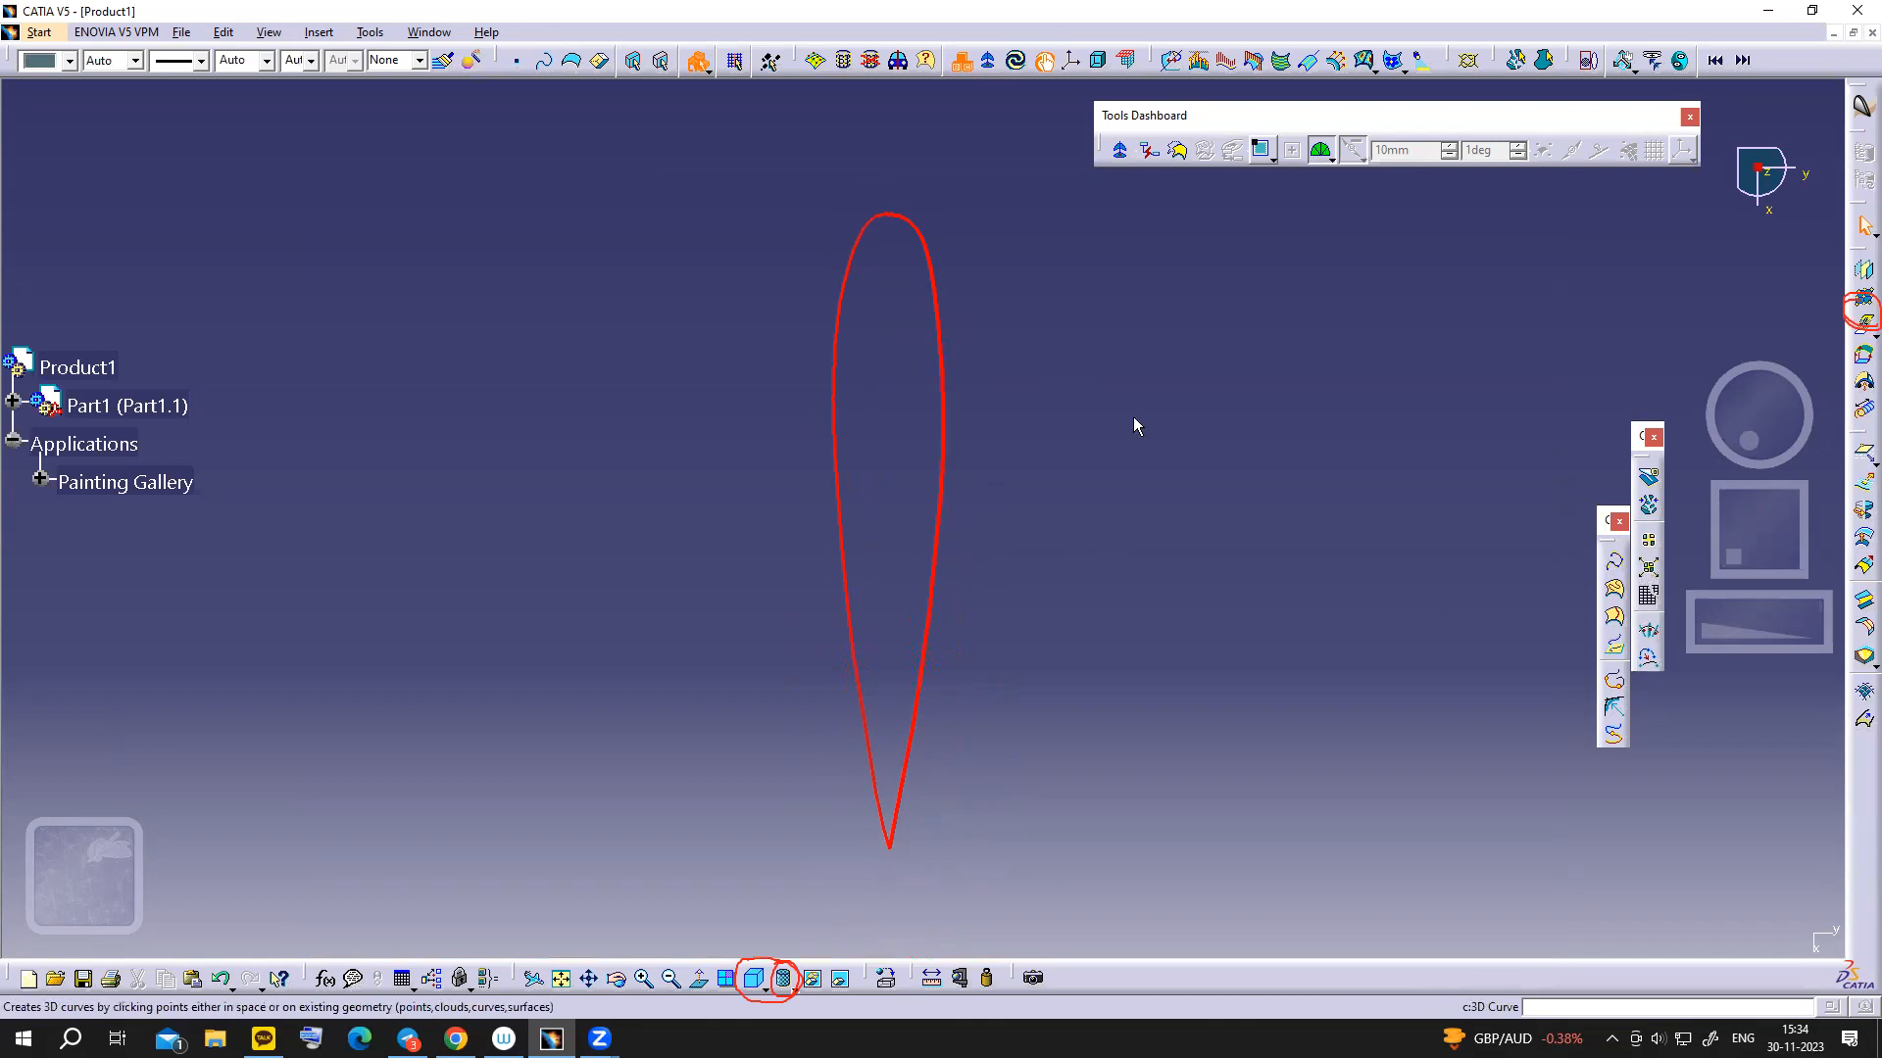
click(40, 34)
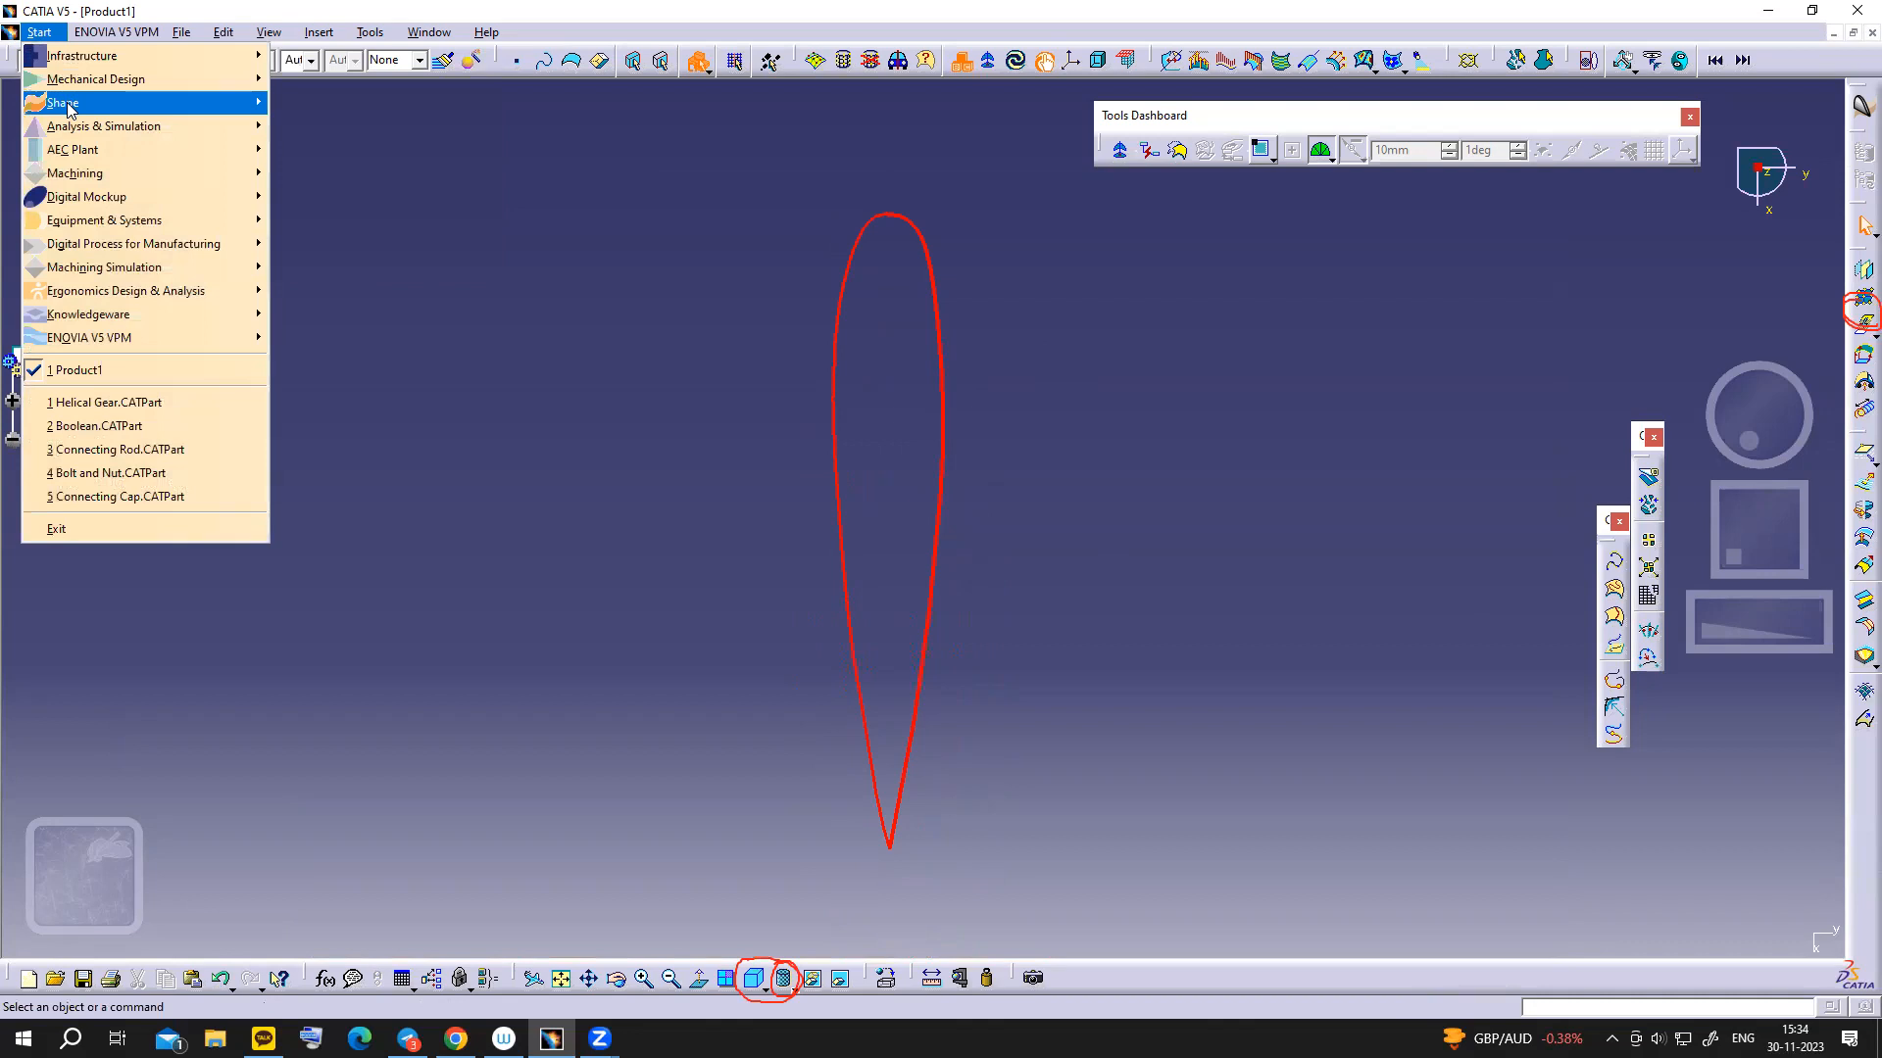
mouse_move(65, 114)
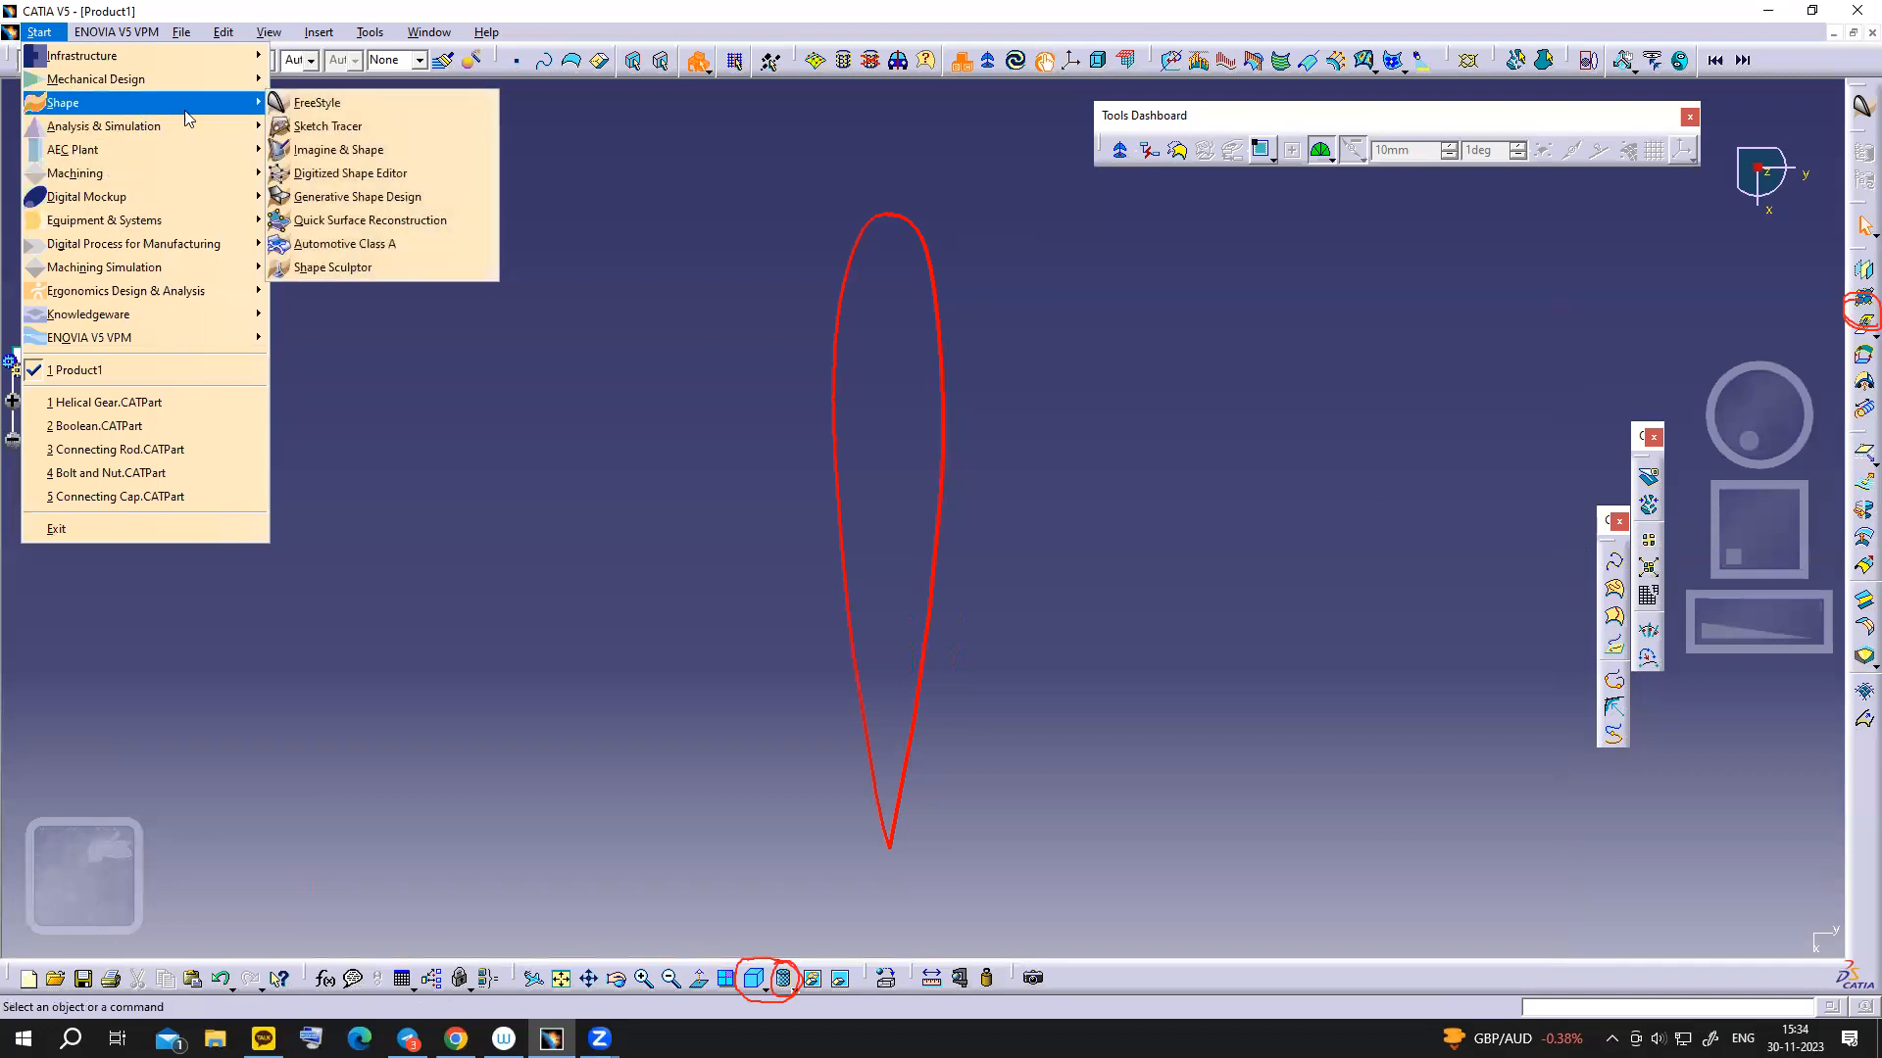
click(317, 198)
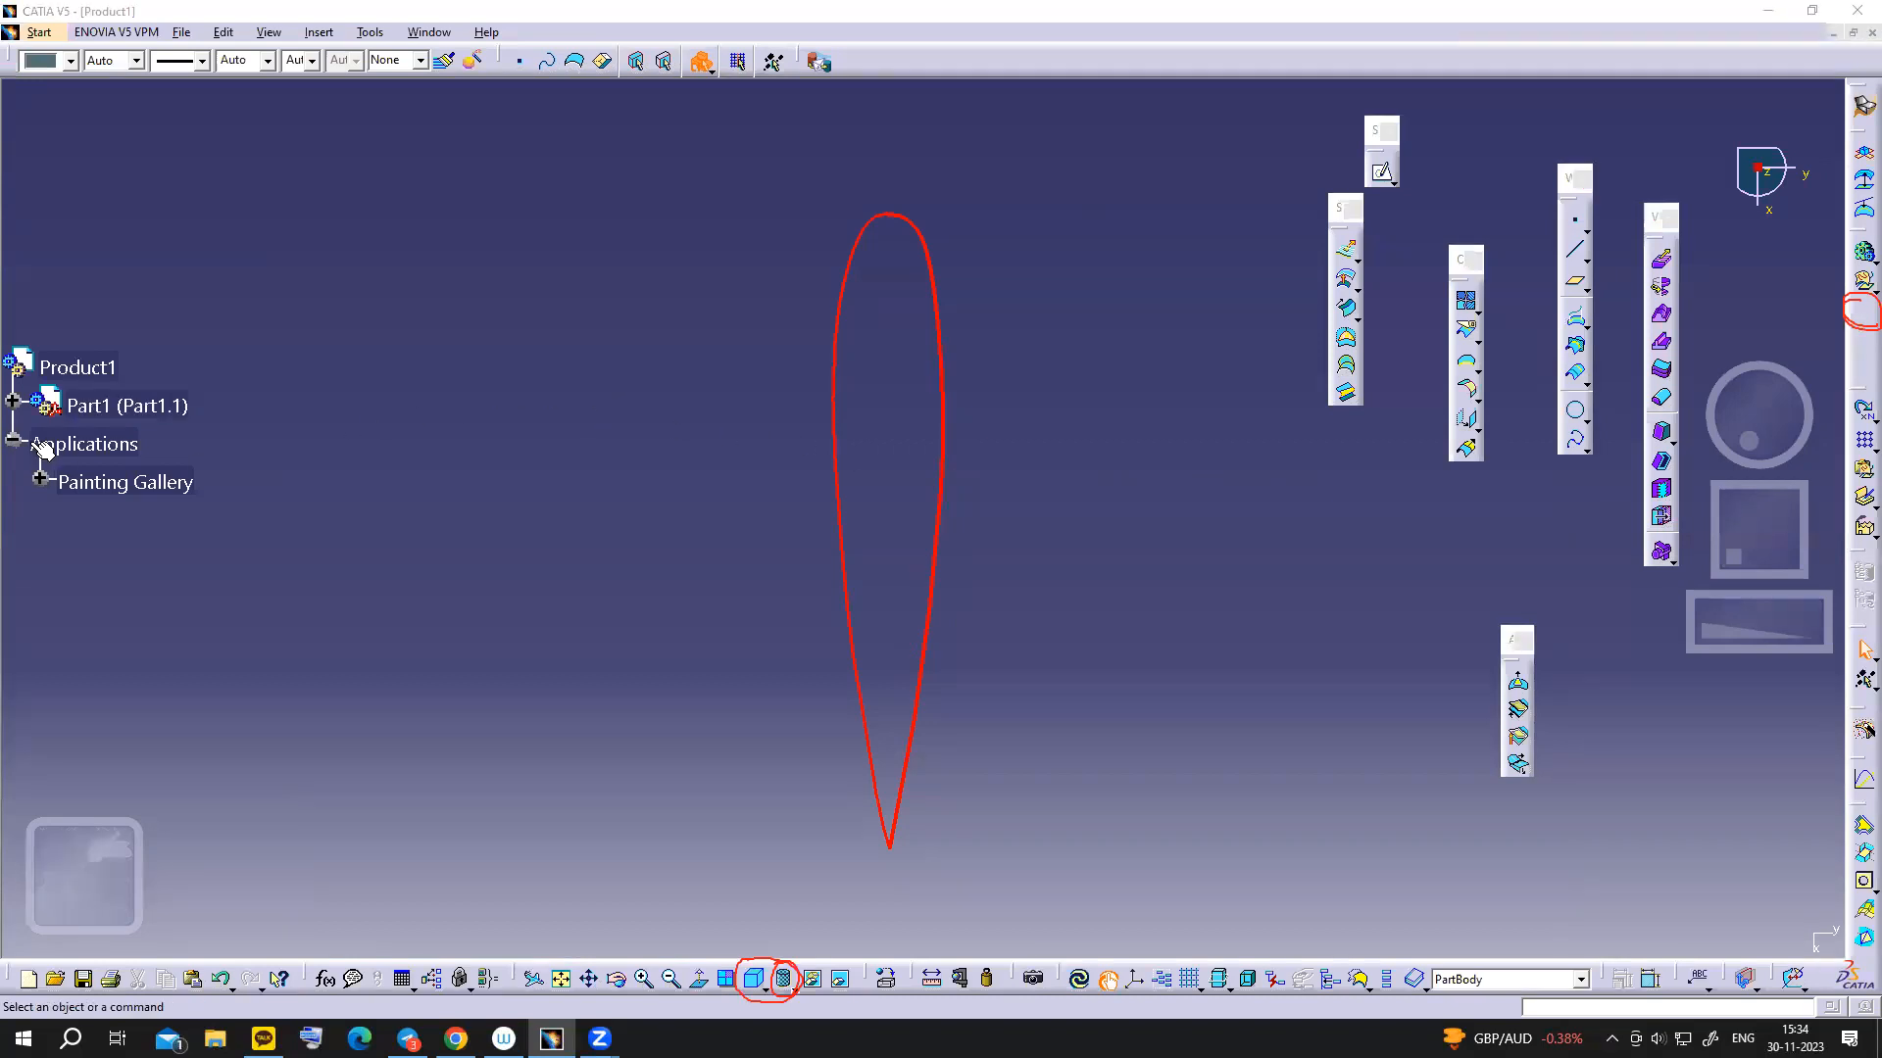
- Expand Part1 and its PartBody in the specification tree and select 3D Curve.2
click(12, 400)
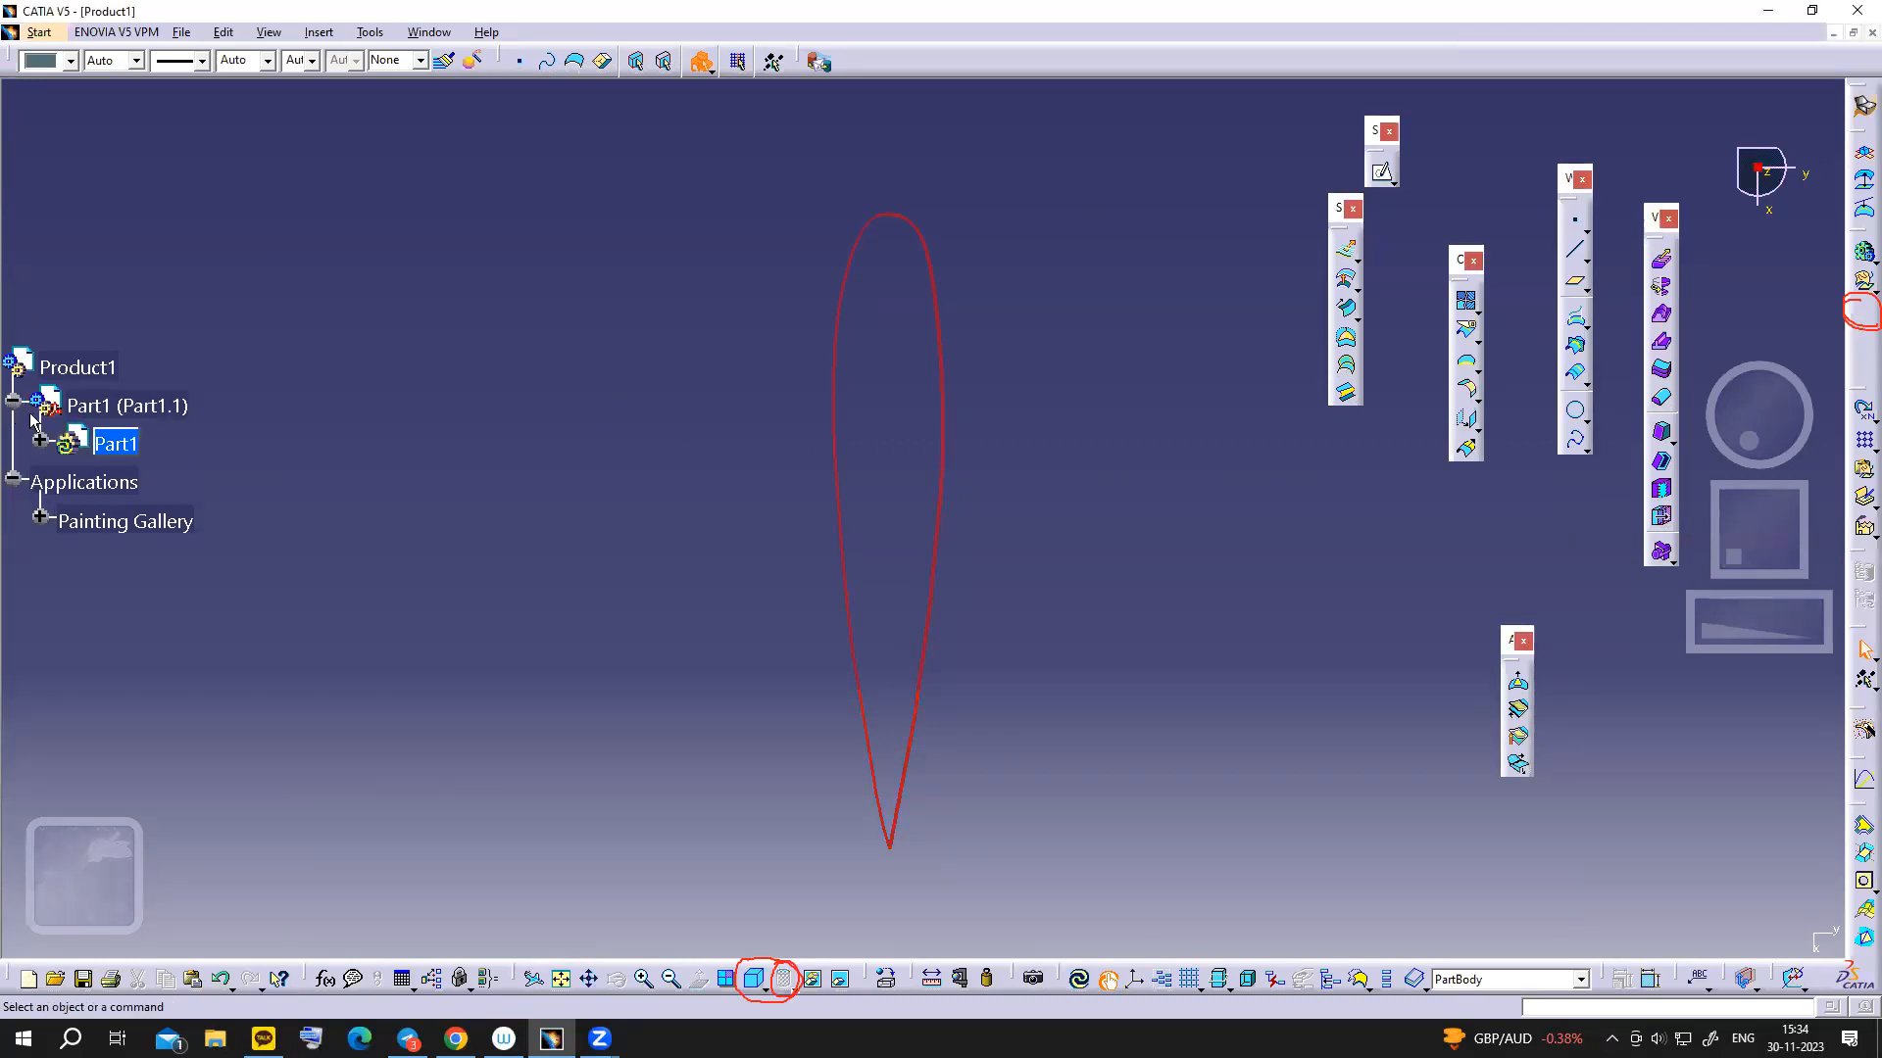
click(41, 440)
click(67, 593)
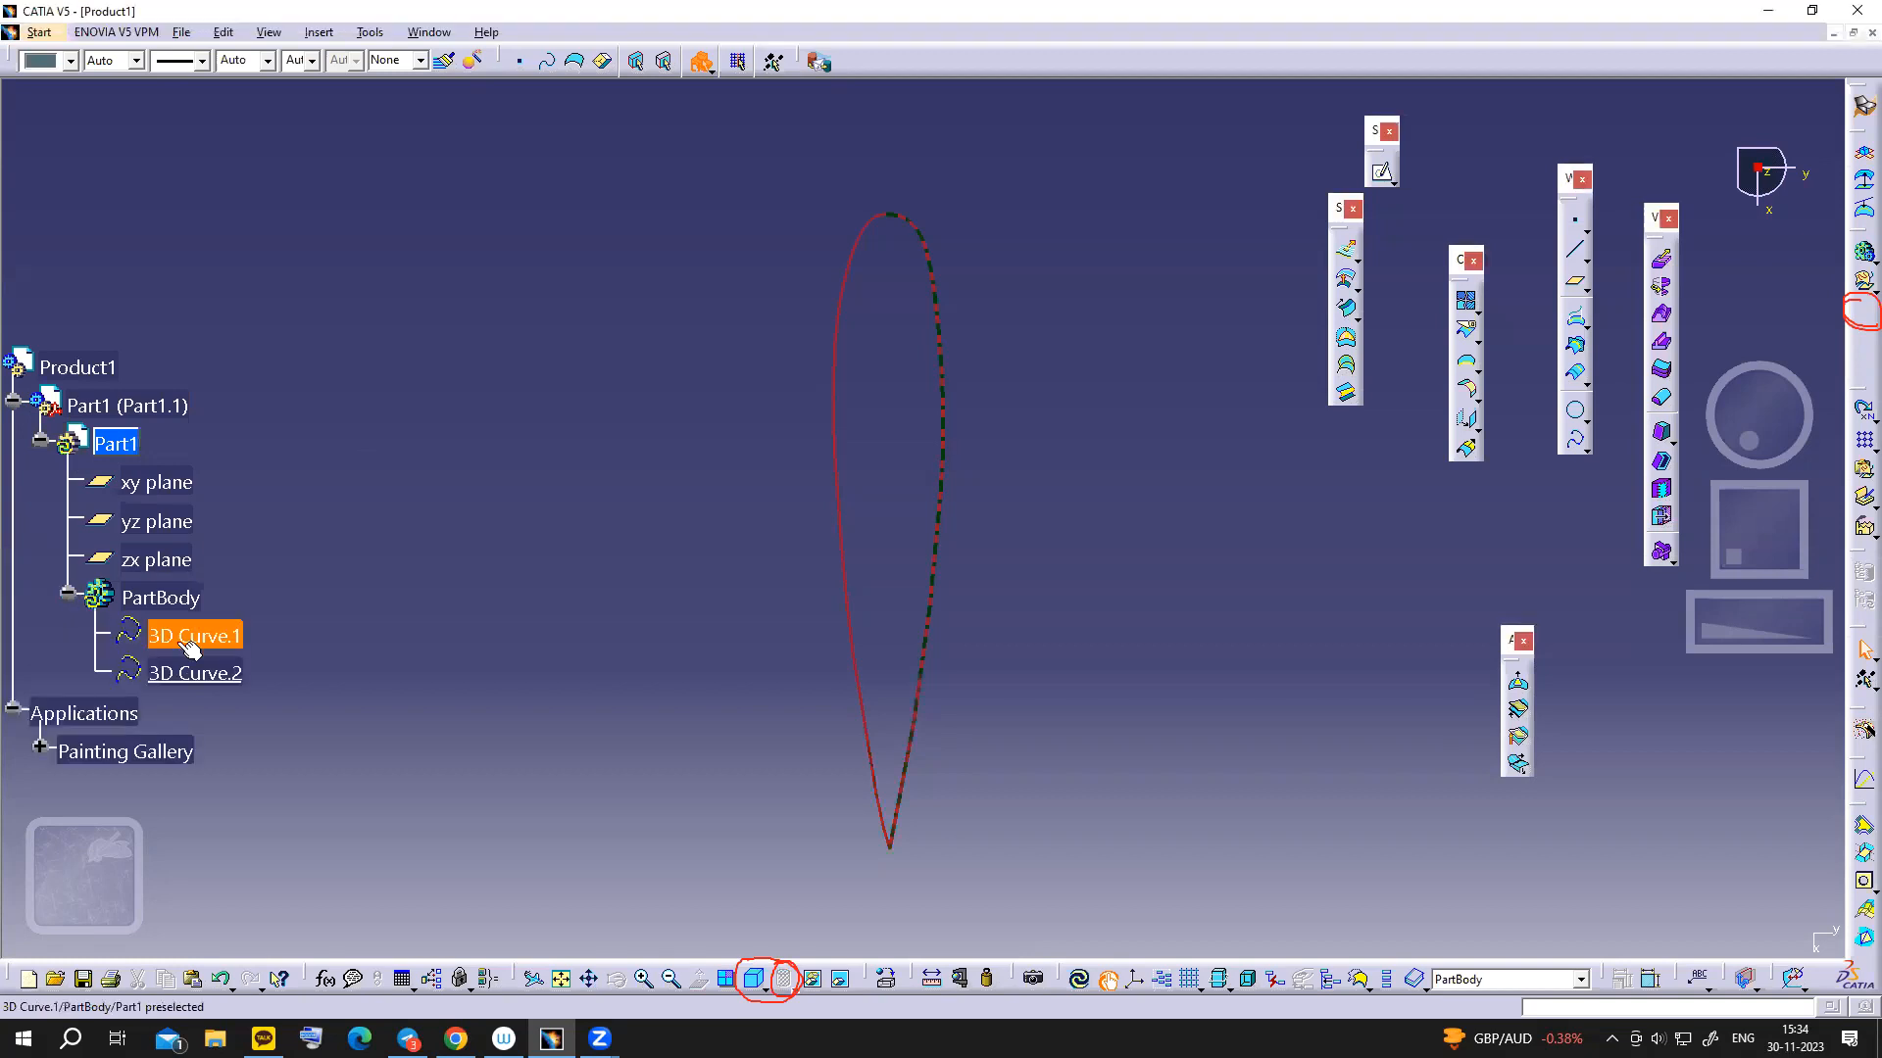
click(195, 673)
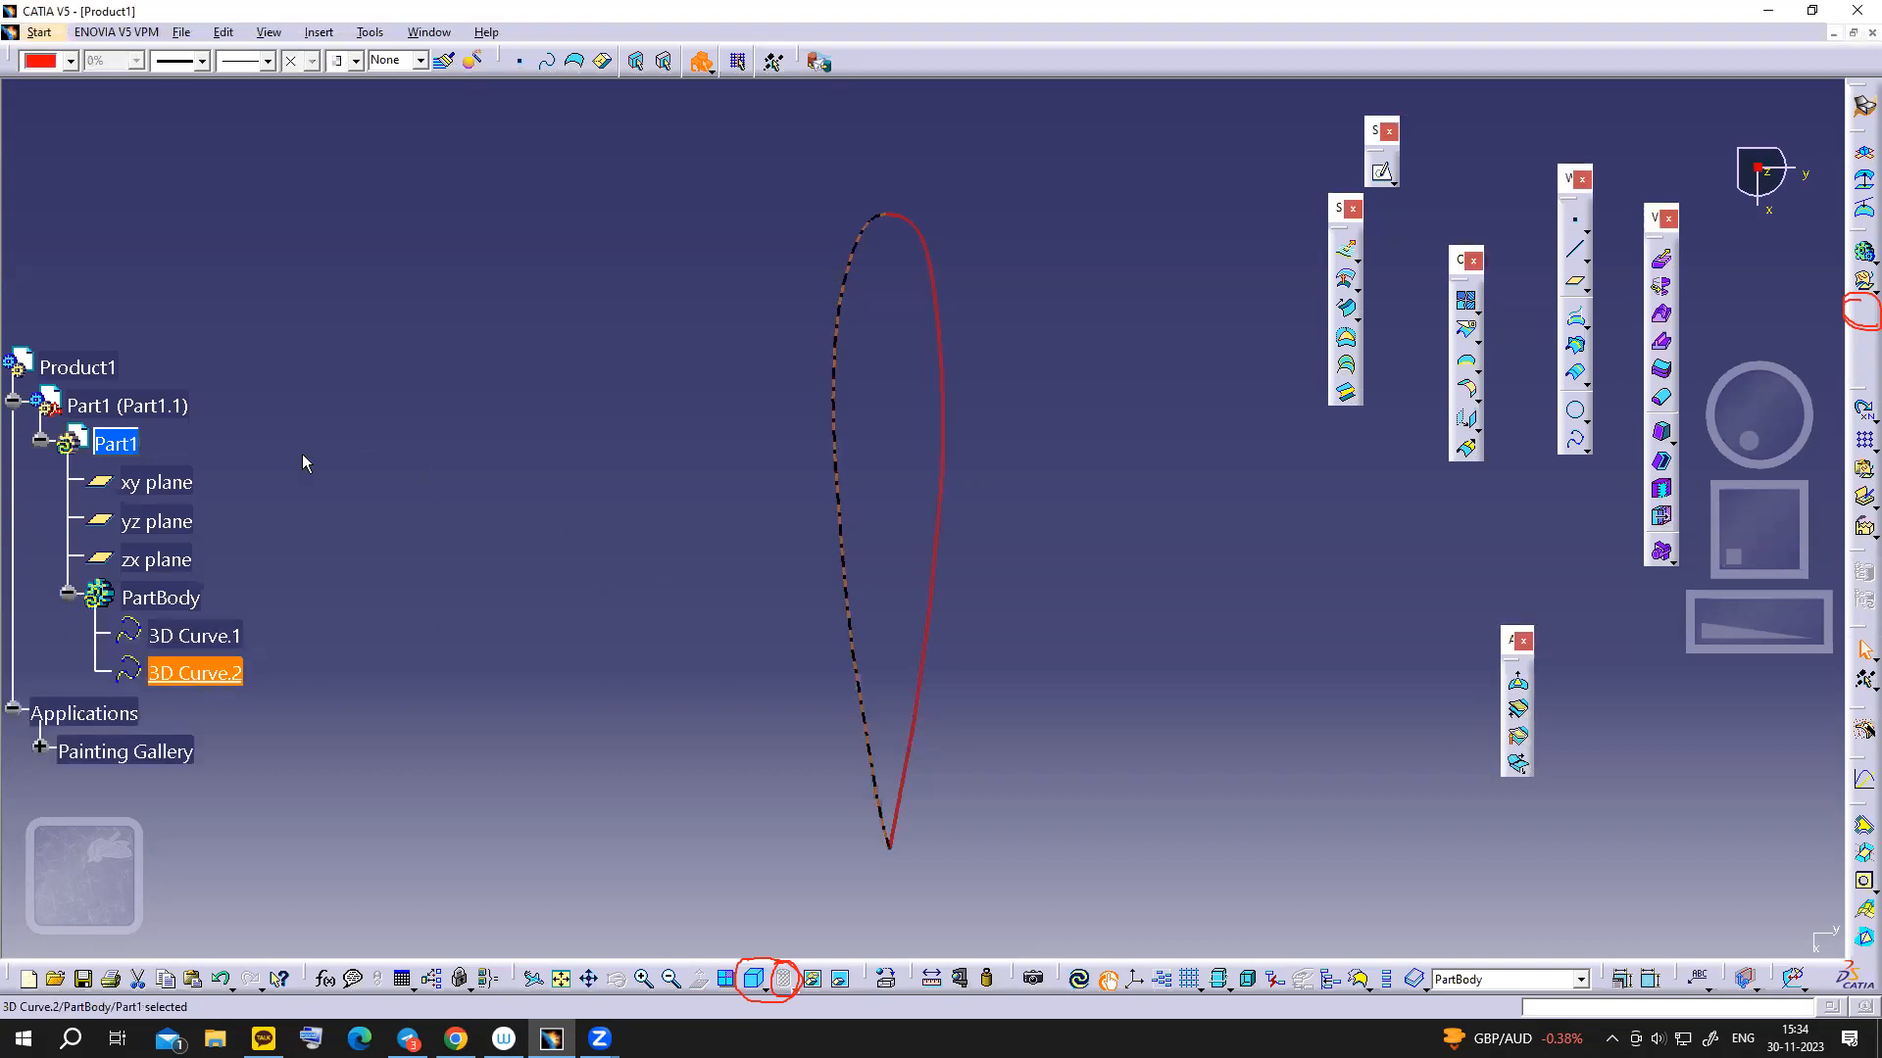
click(13, 556)
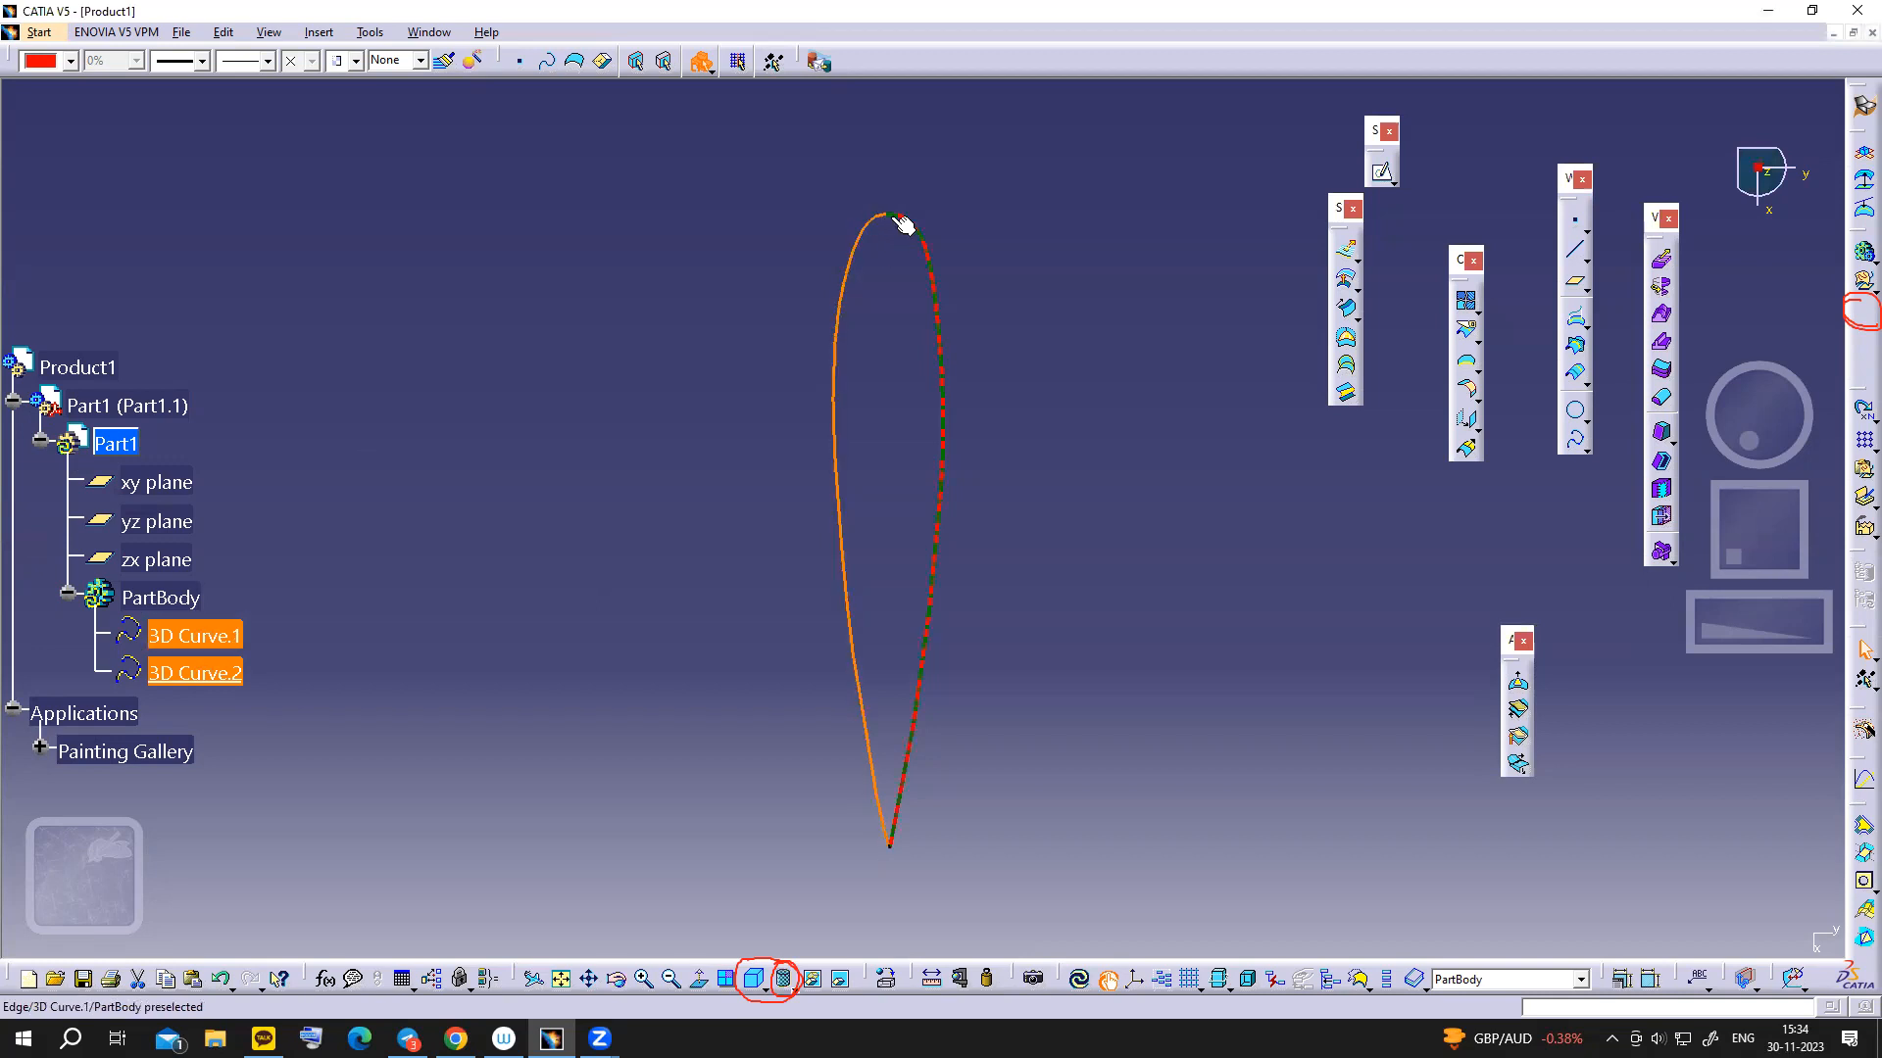
- Trim 3D Curve.2 and 3D Curve.1 in Pieces mode into a single closed aerofoil profile
middle_drag(1058, 655, 1024, 624)
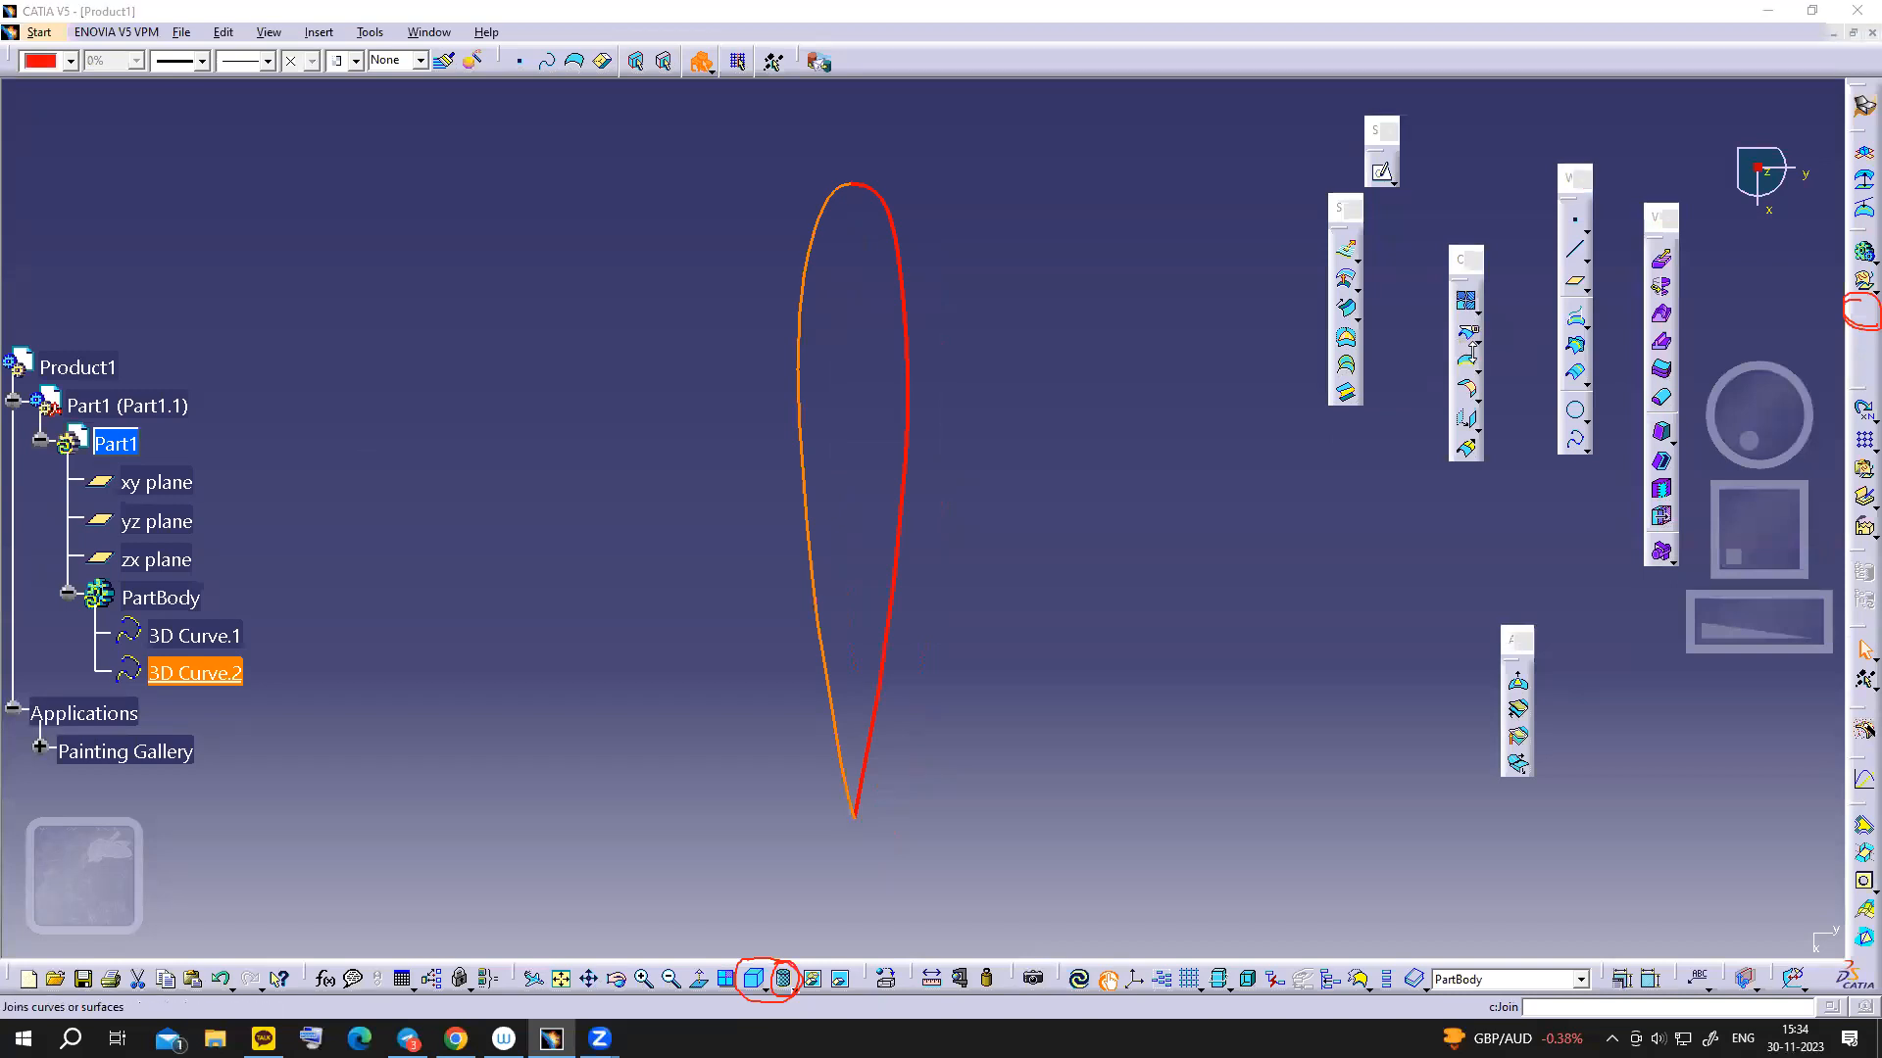
click(1477, 343)
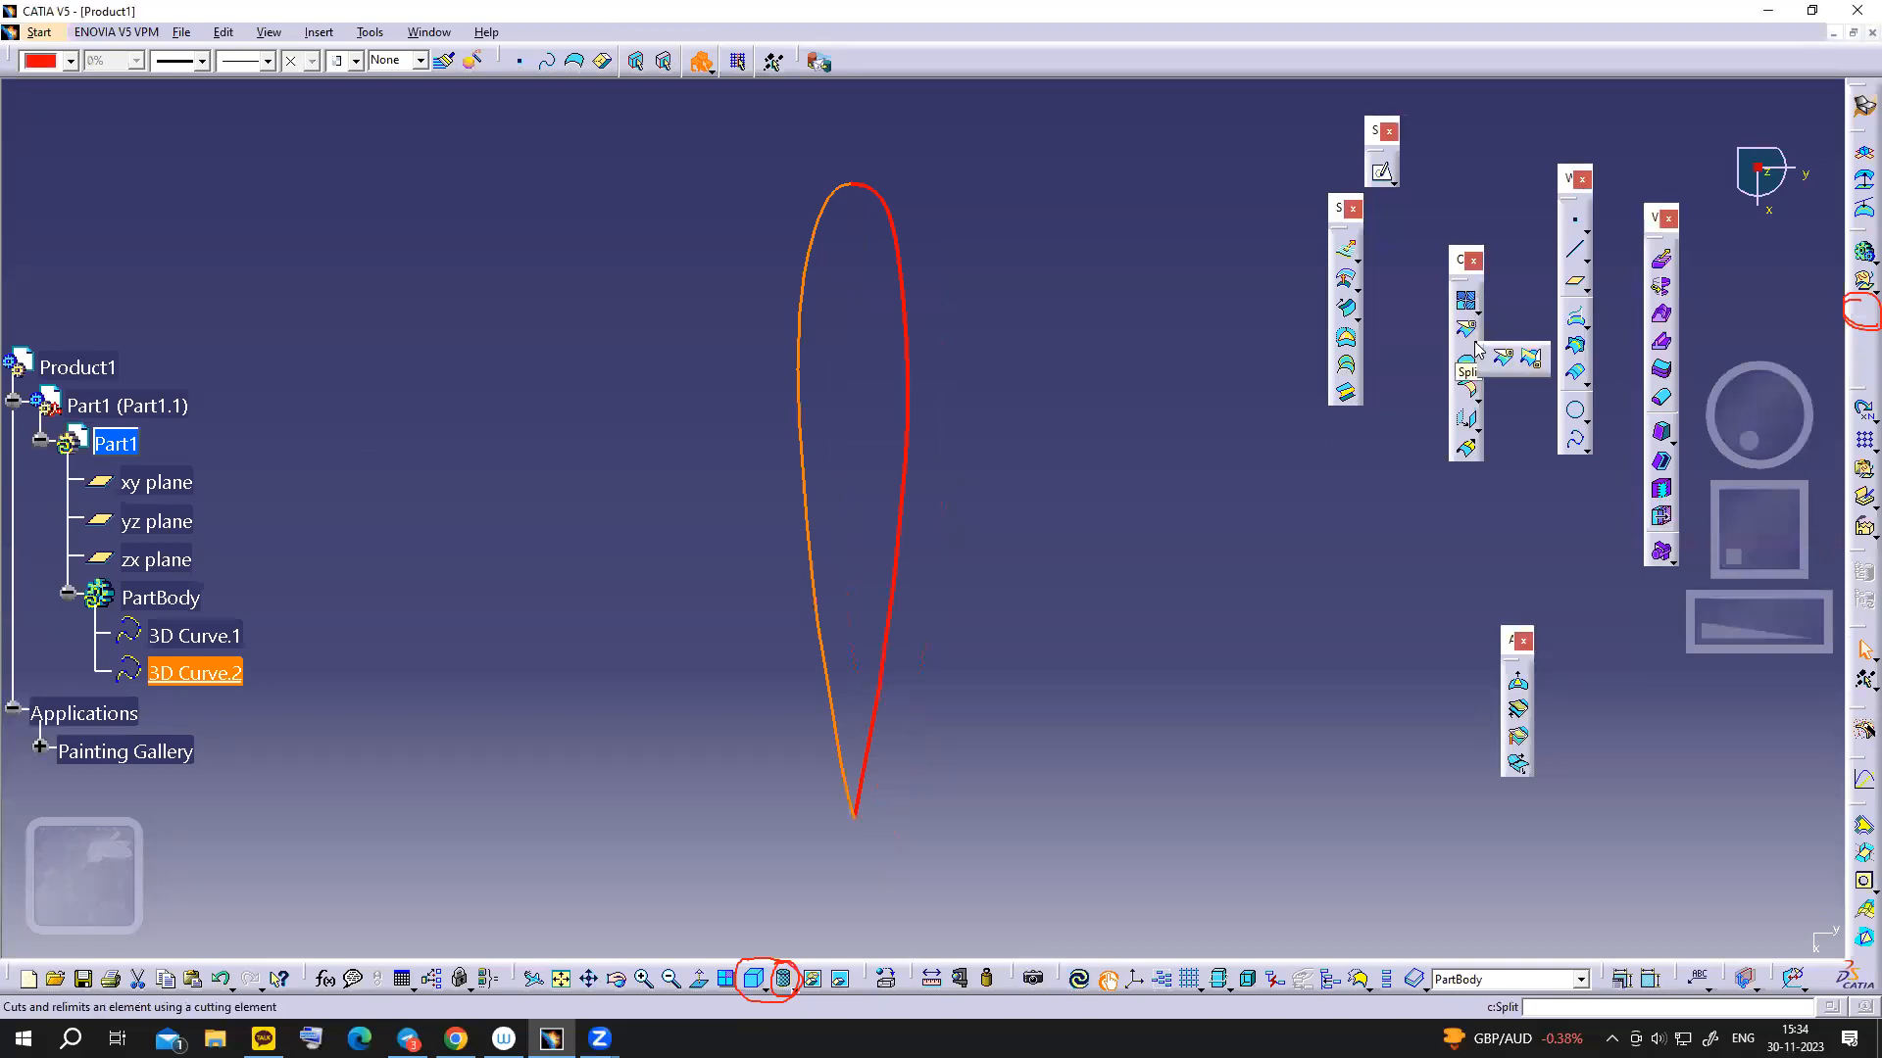
click(1532, 363)
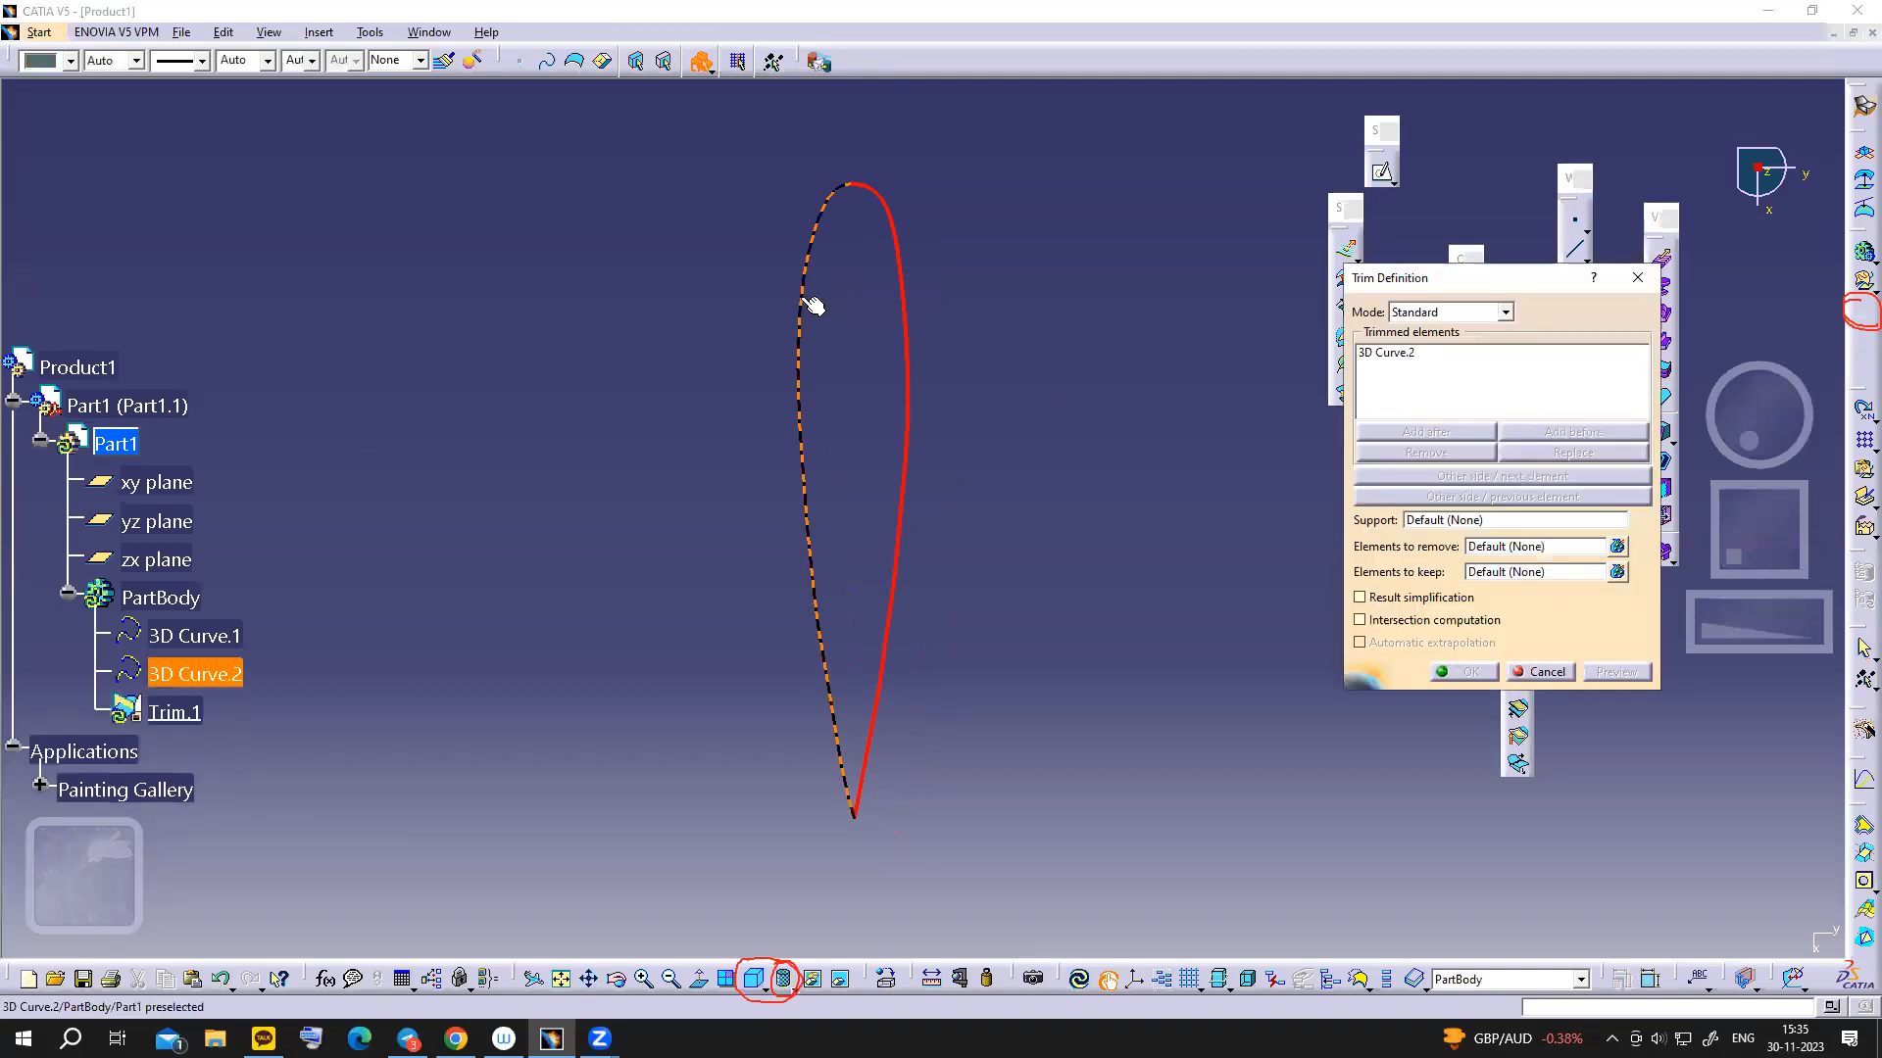
click(806, 302)
click(1505, 313)
click(1440, 343)
click(1506, 314)
click(1418, 349)
click(810, 381)
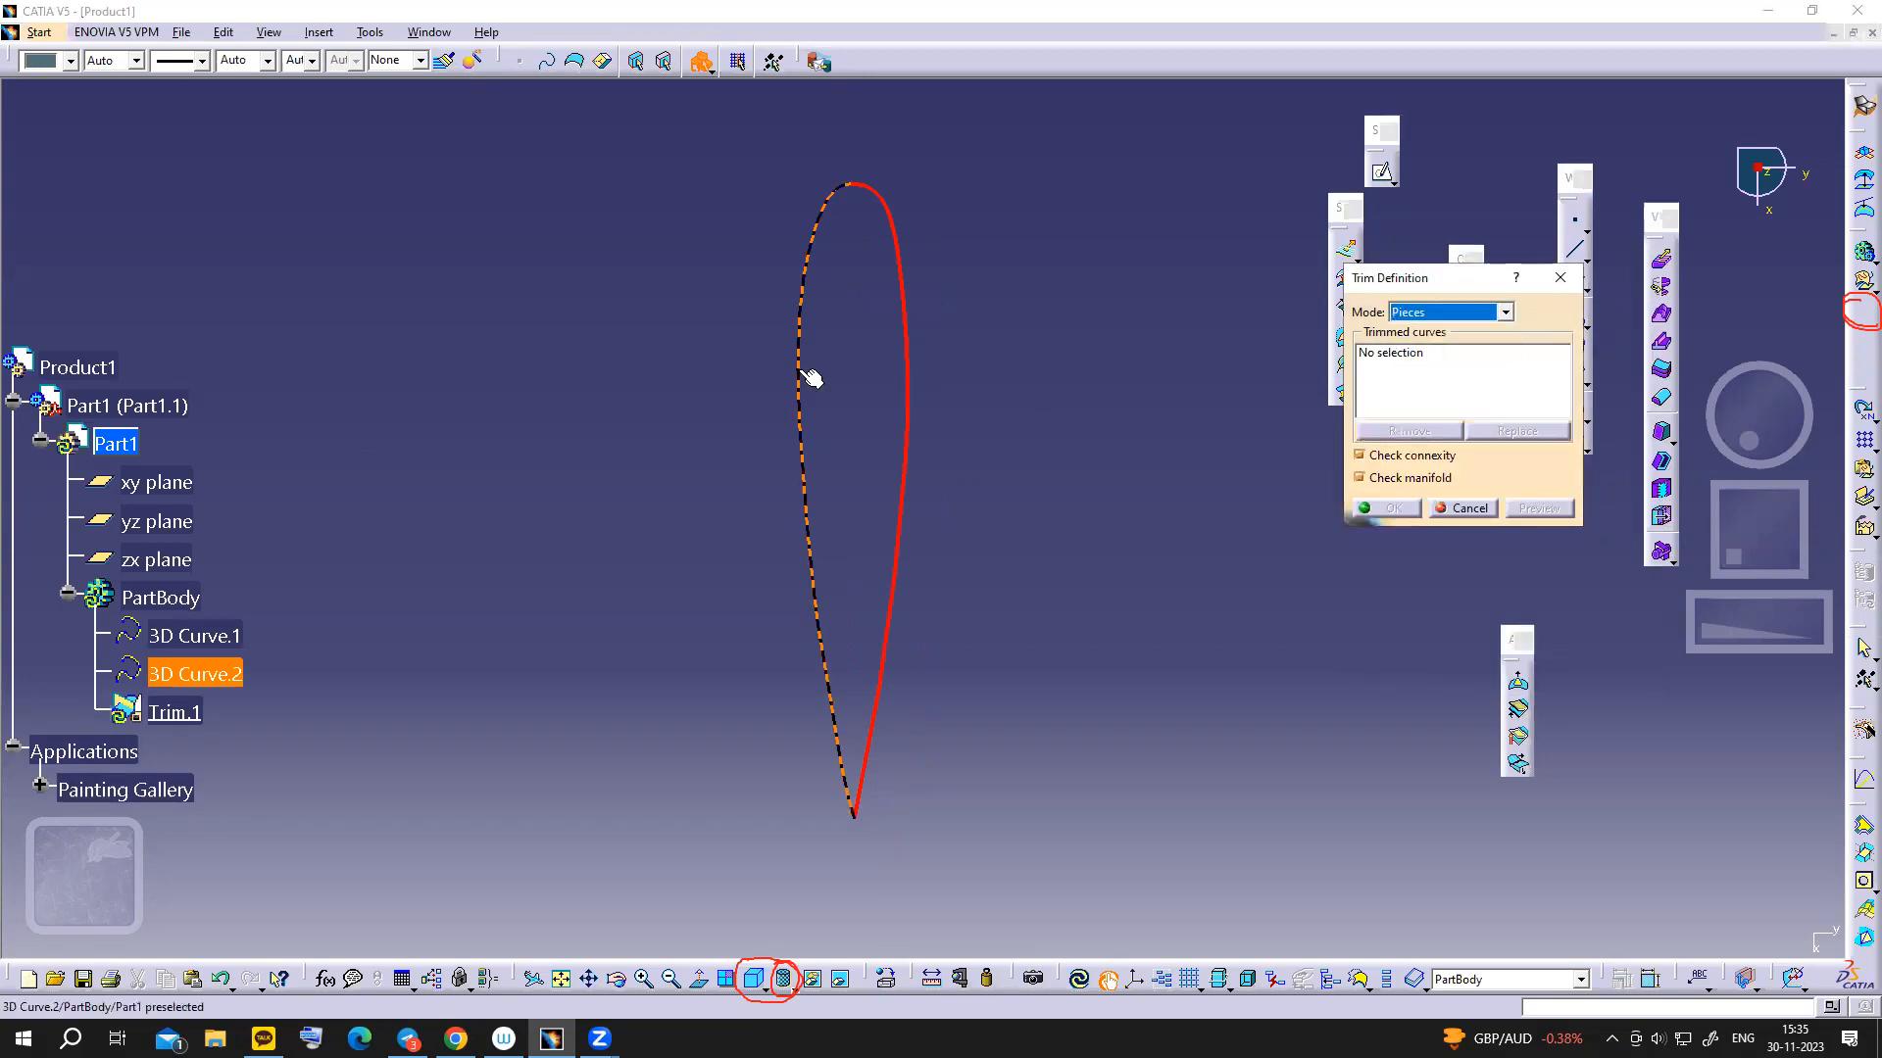
click(914, 413)
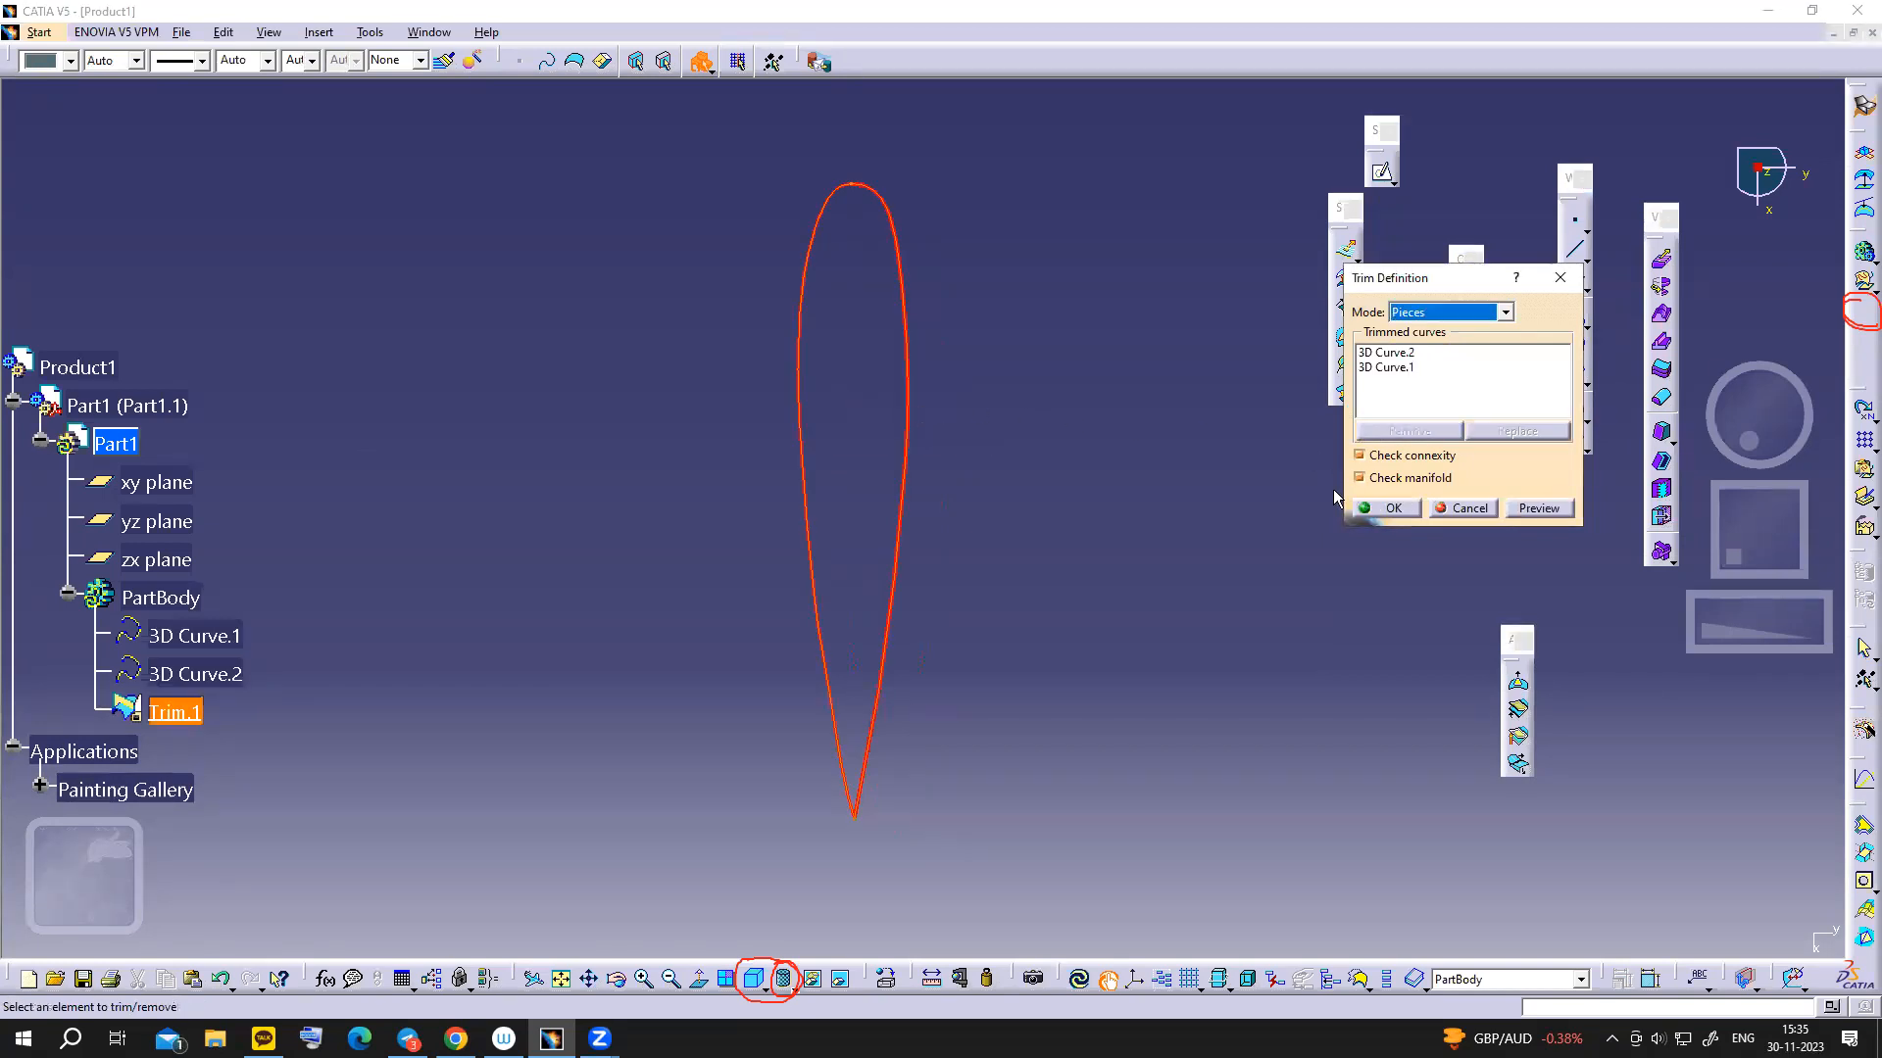
click(1384, 510)
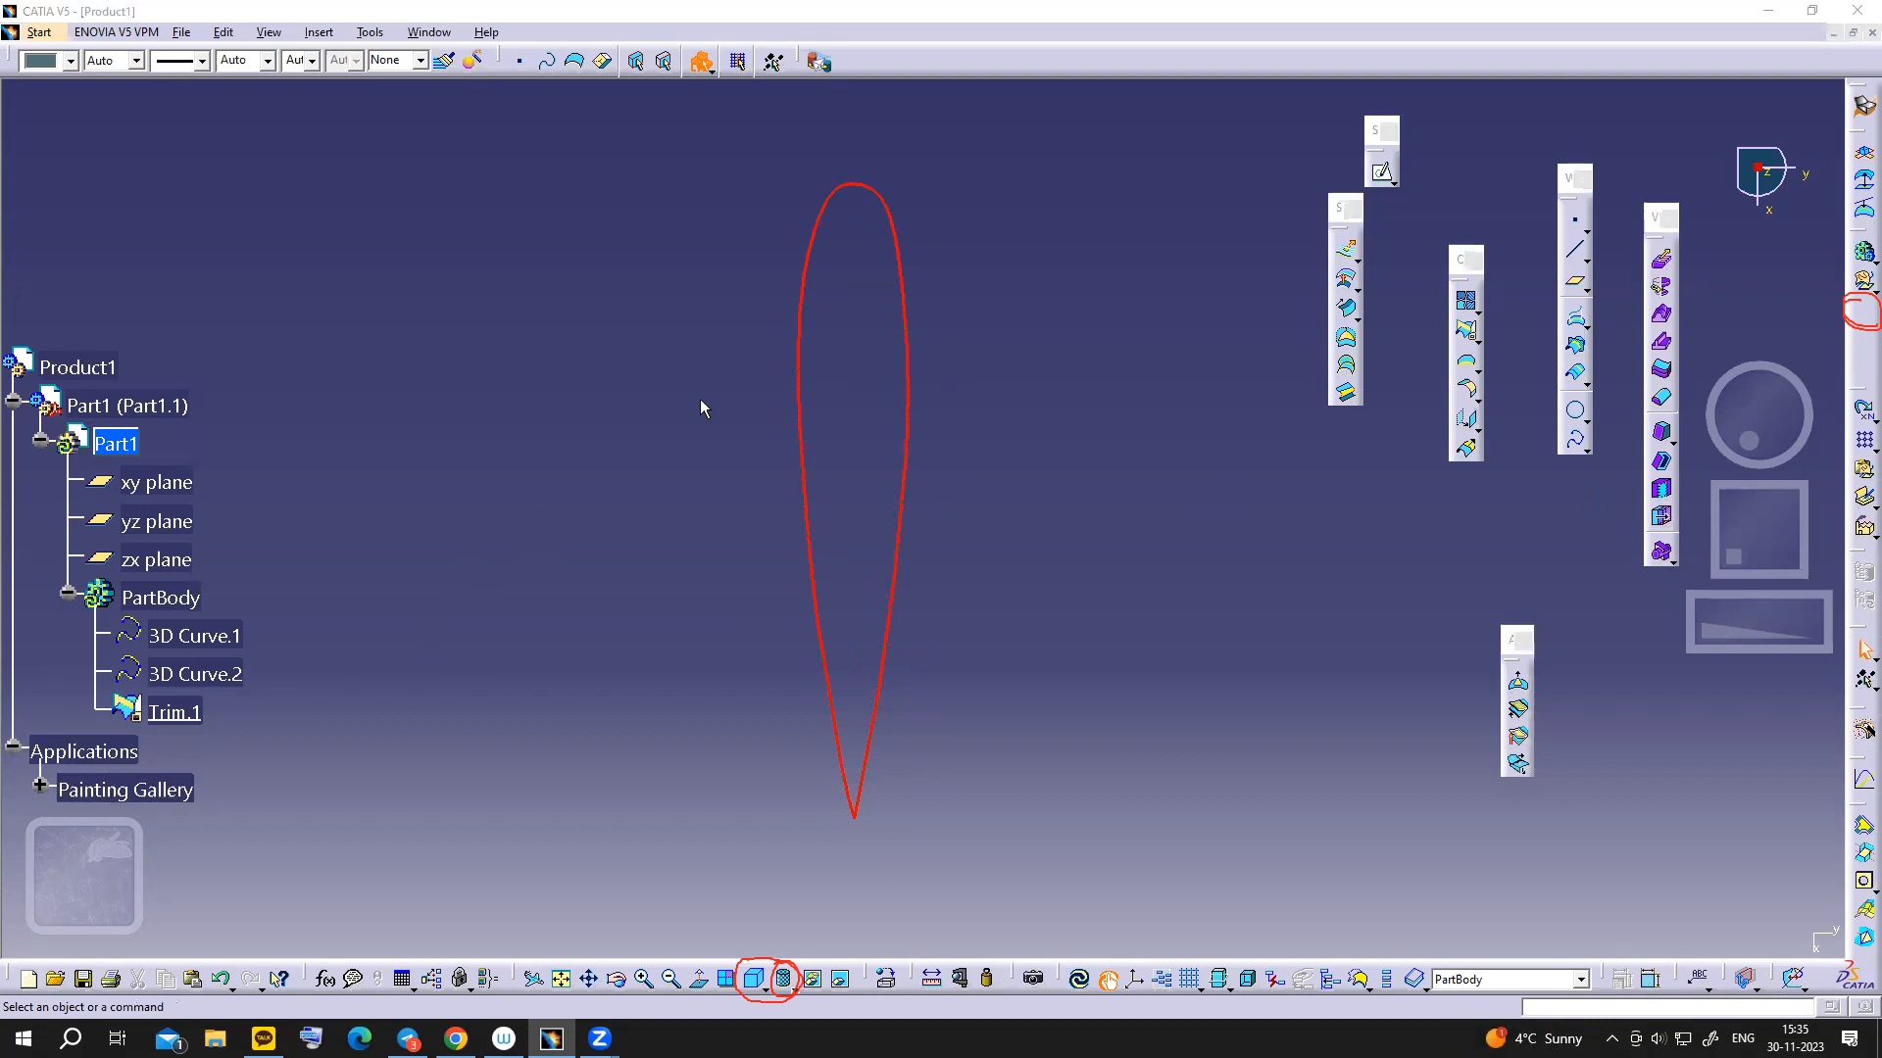
- Select Trim.1 to inspect the joined aerofoil outline, and switch to the axial fan slides in Chrome to view the dimensioned drawing
click(196, 715)
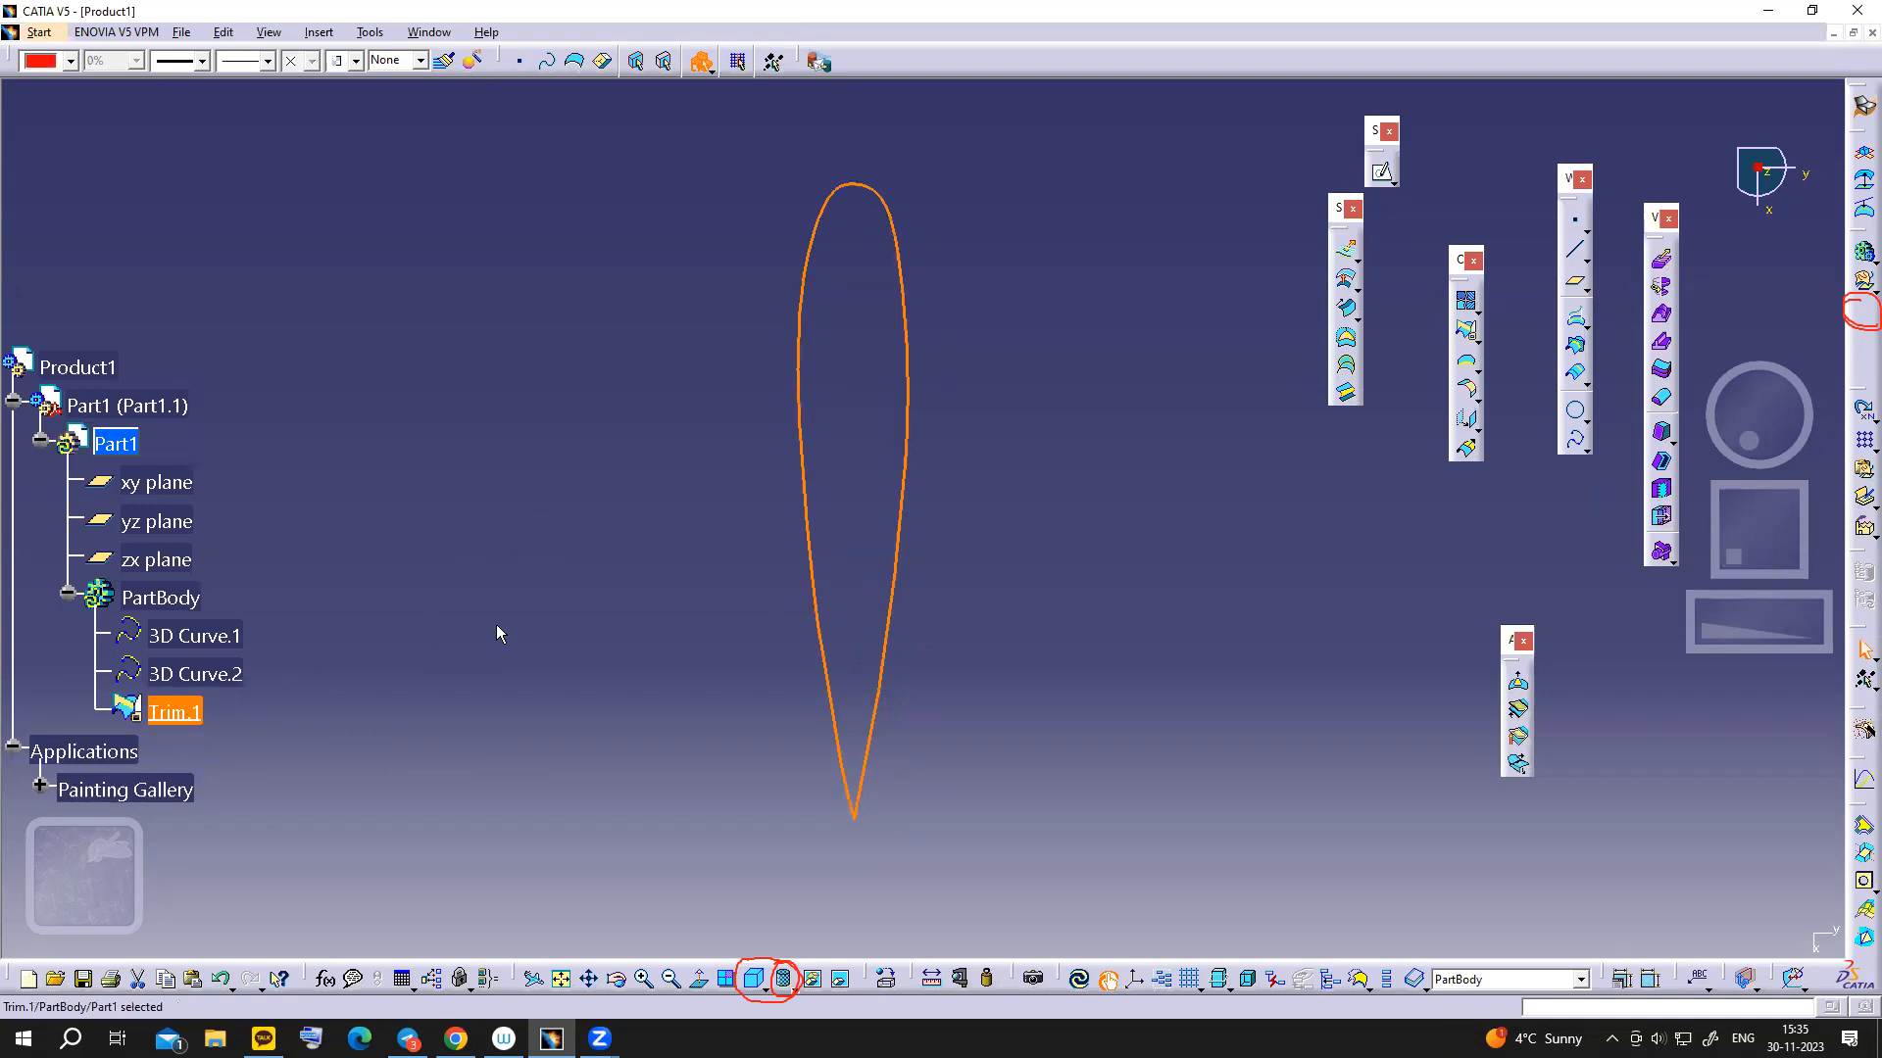
scroll(490, 627, down, 2)
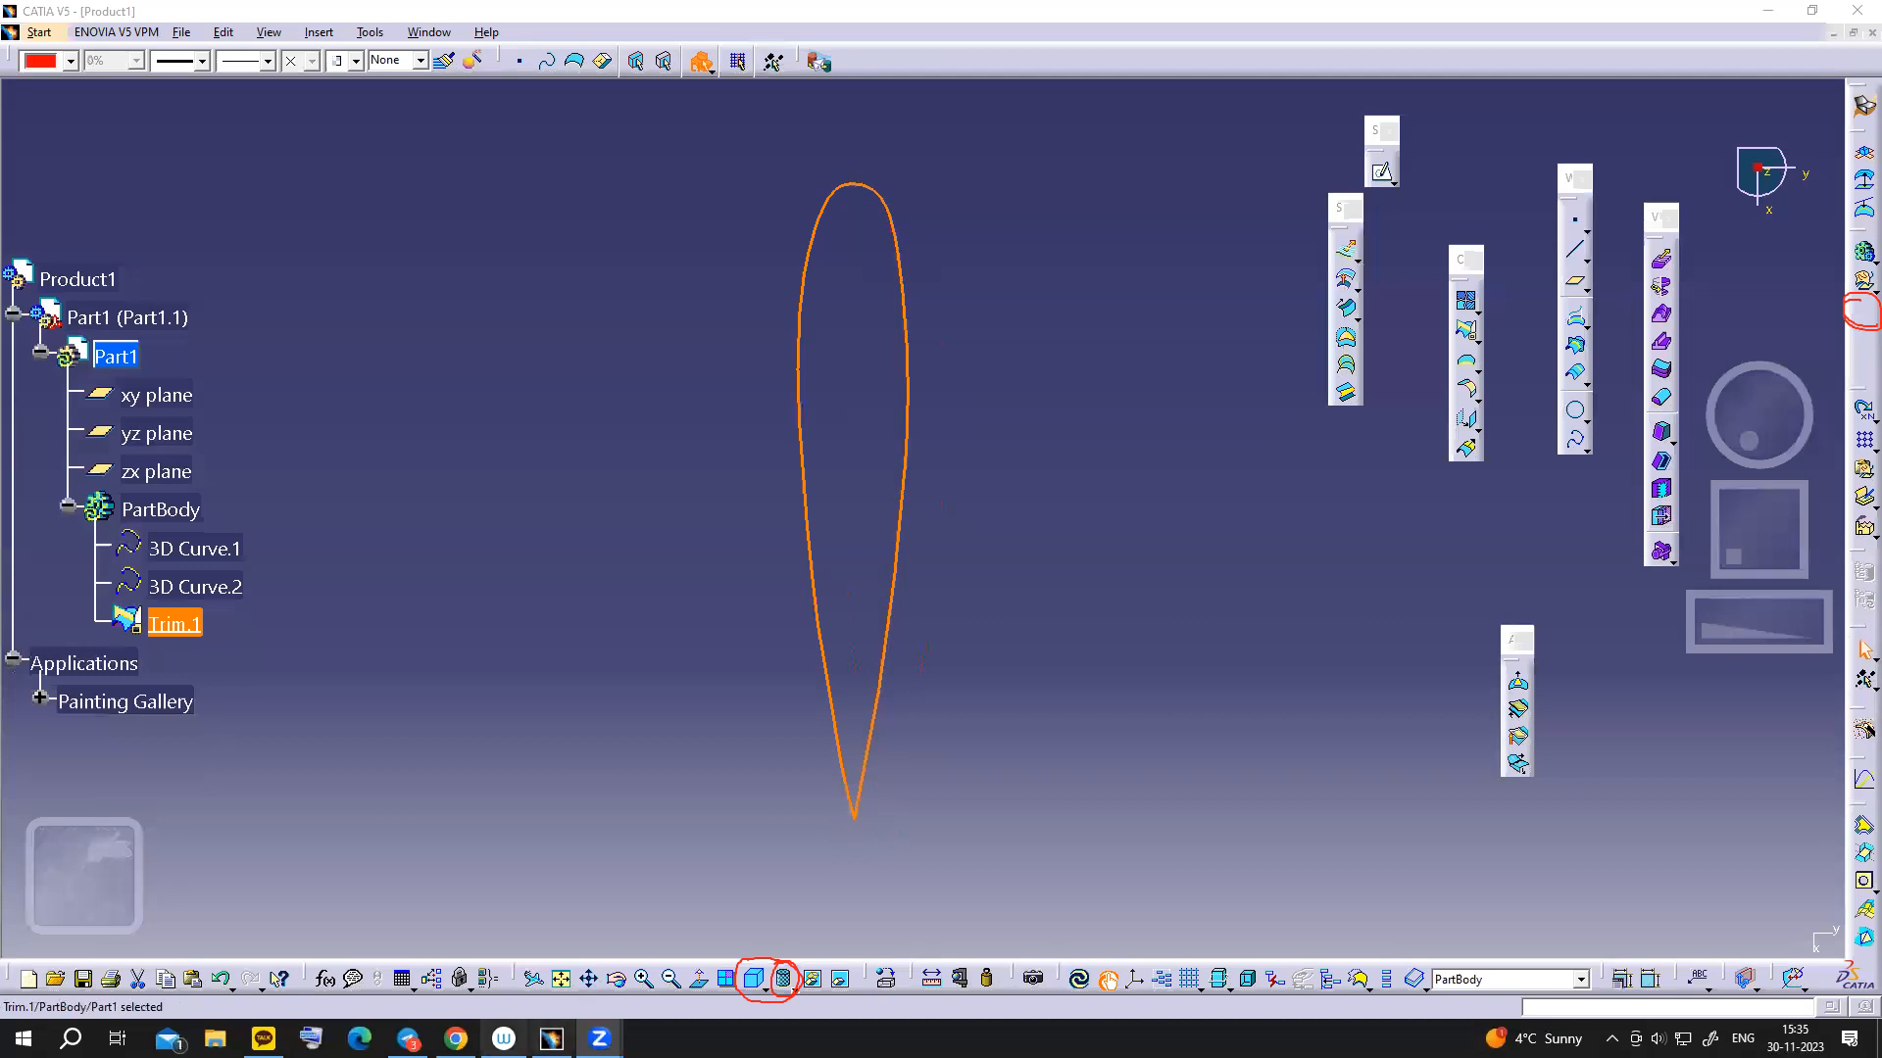
mouse_move(455, 1039)
click(455, 946)
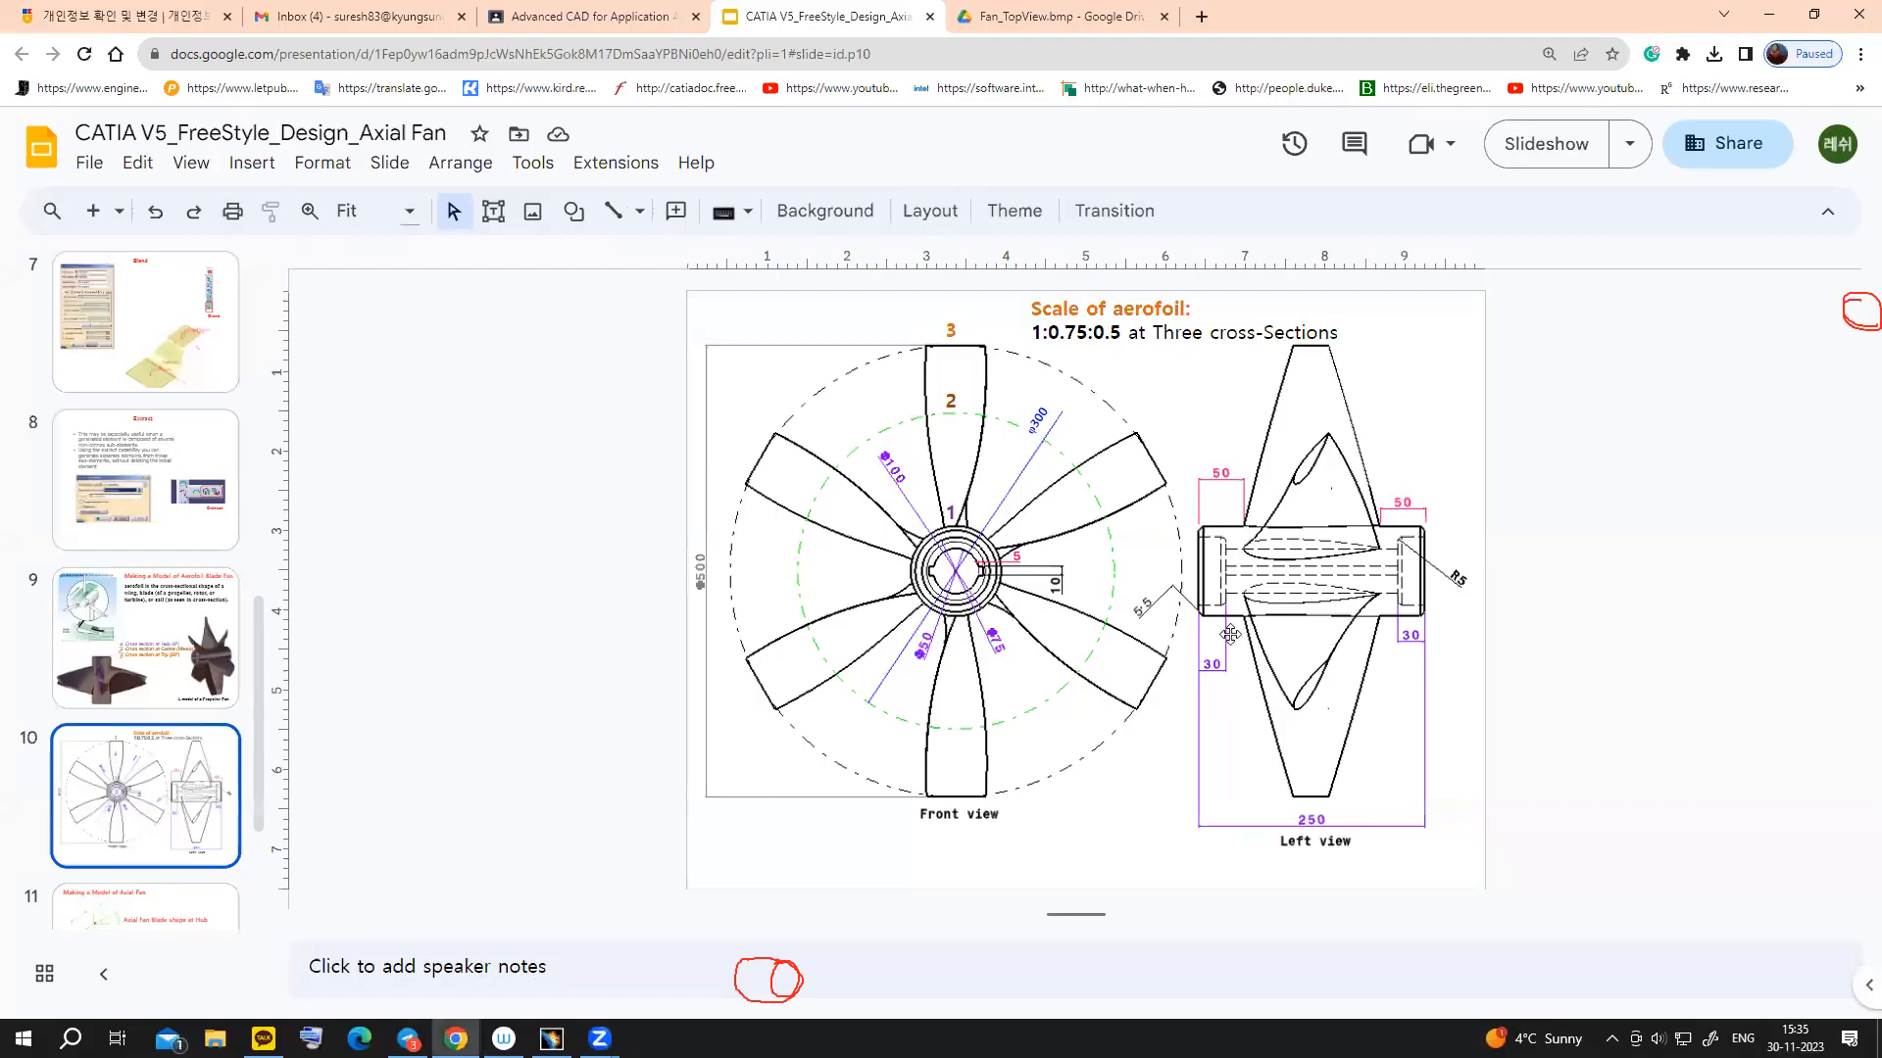
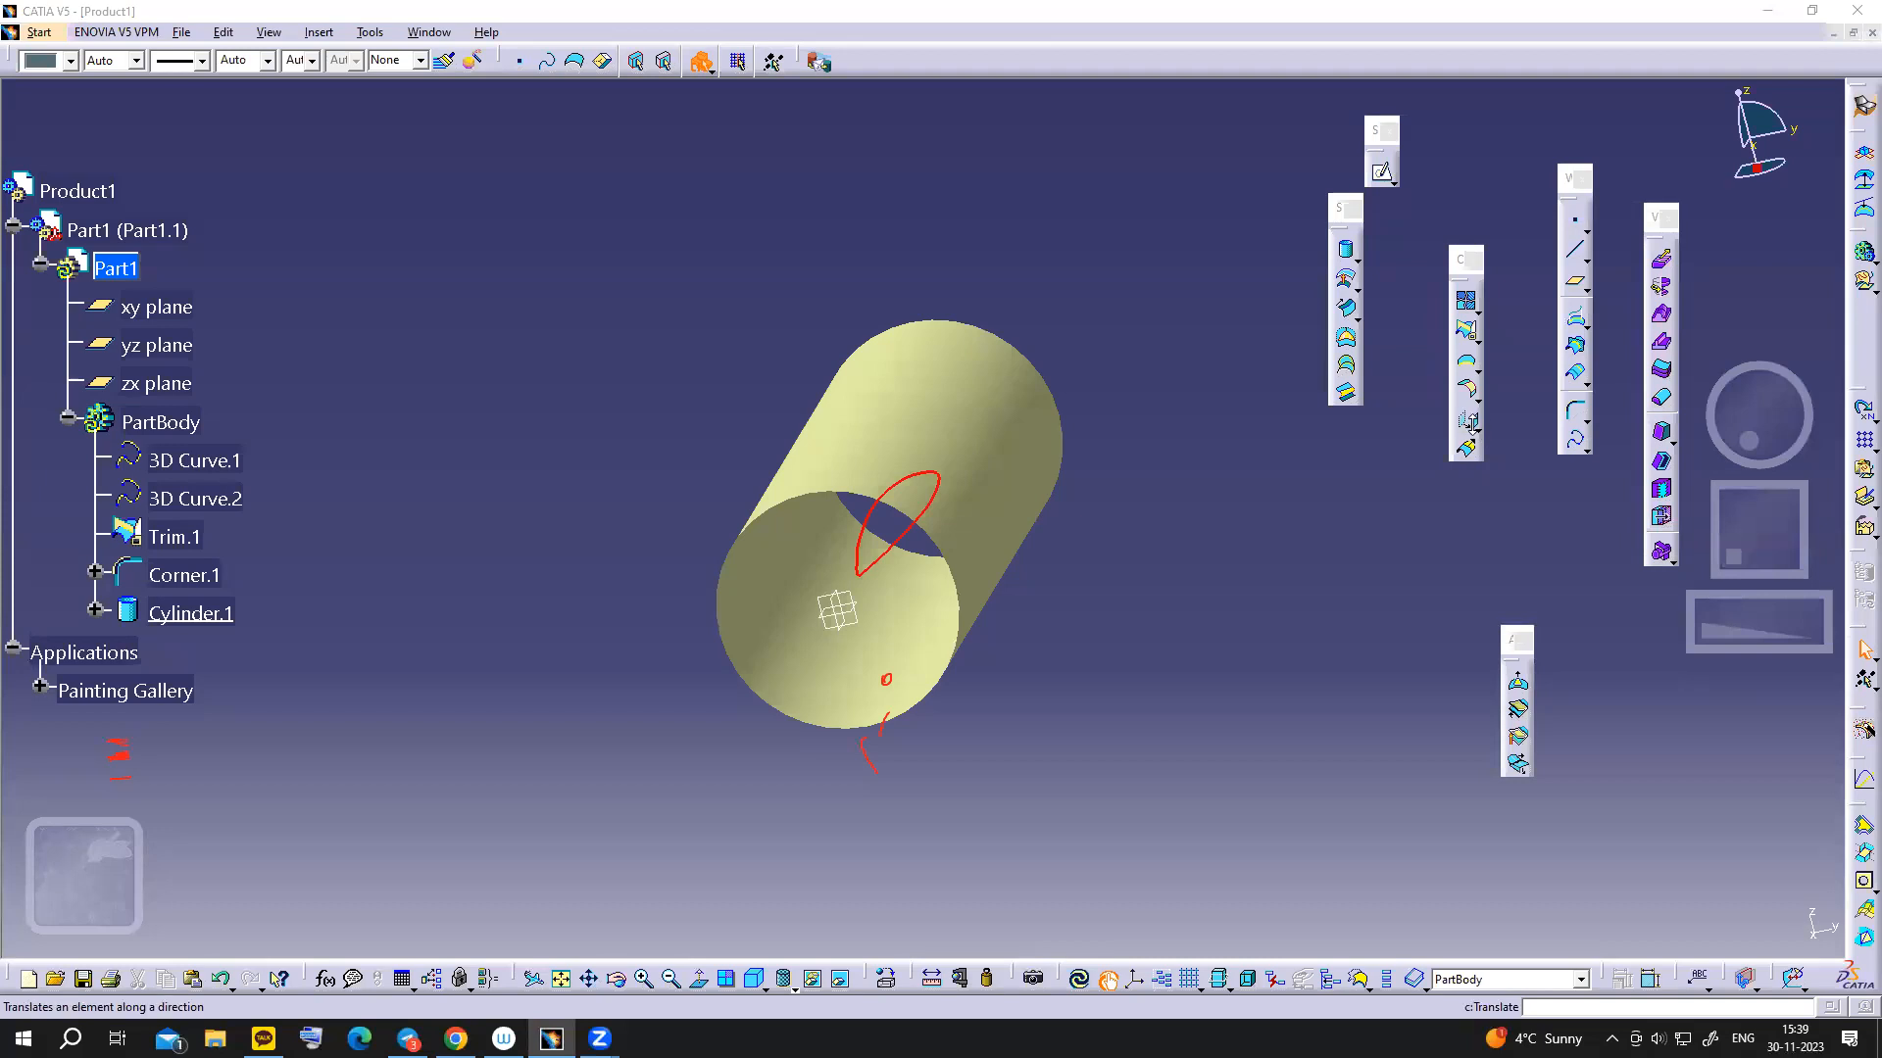
- Translate the aerofoil profile Corner.1 by 50 mm along the Z component
click(1480, 431)
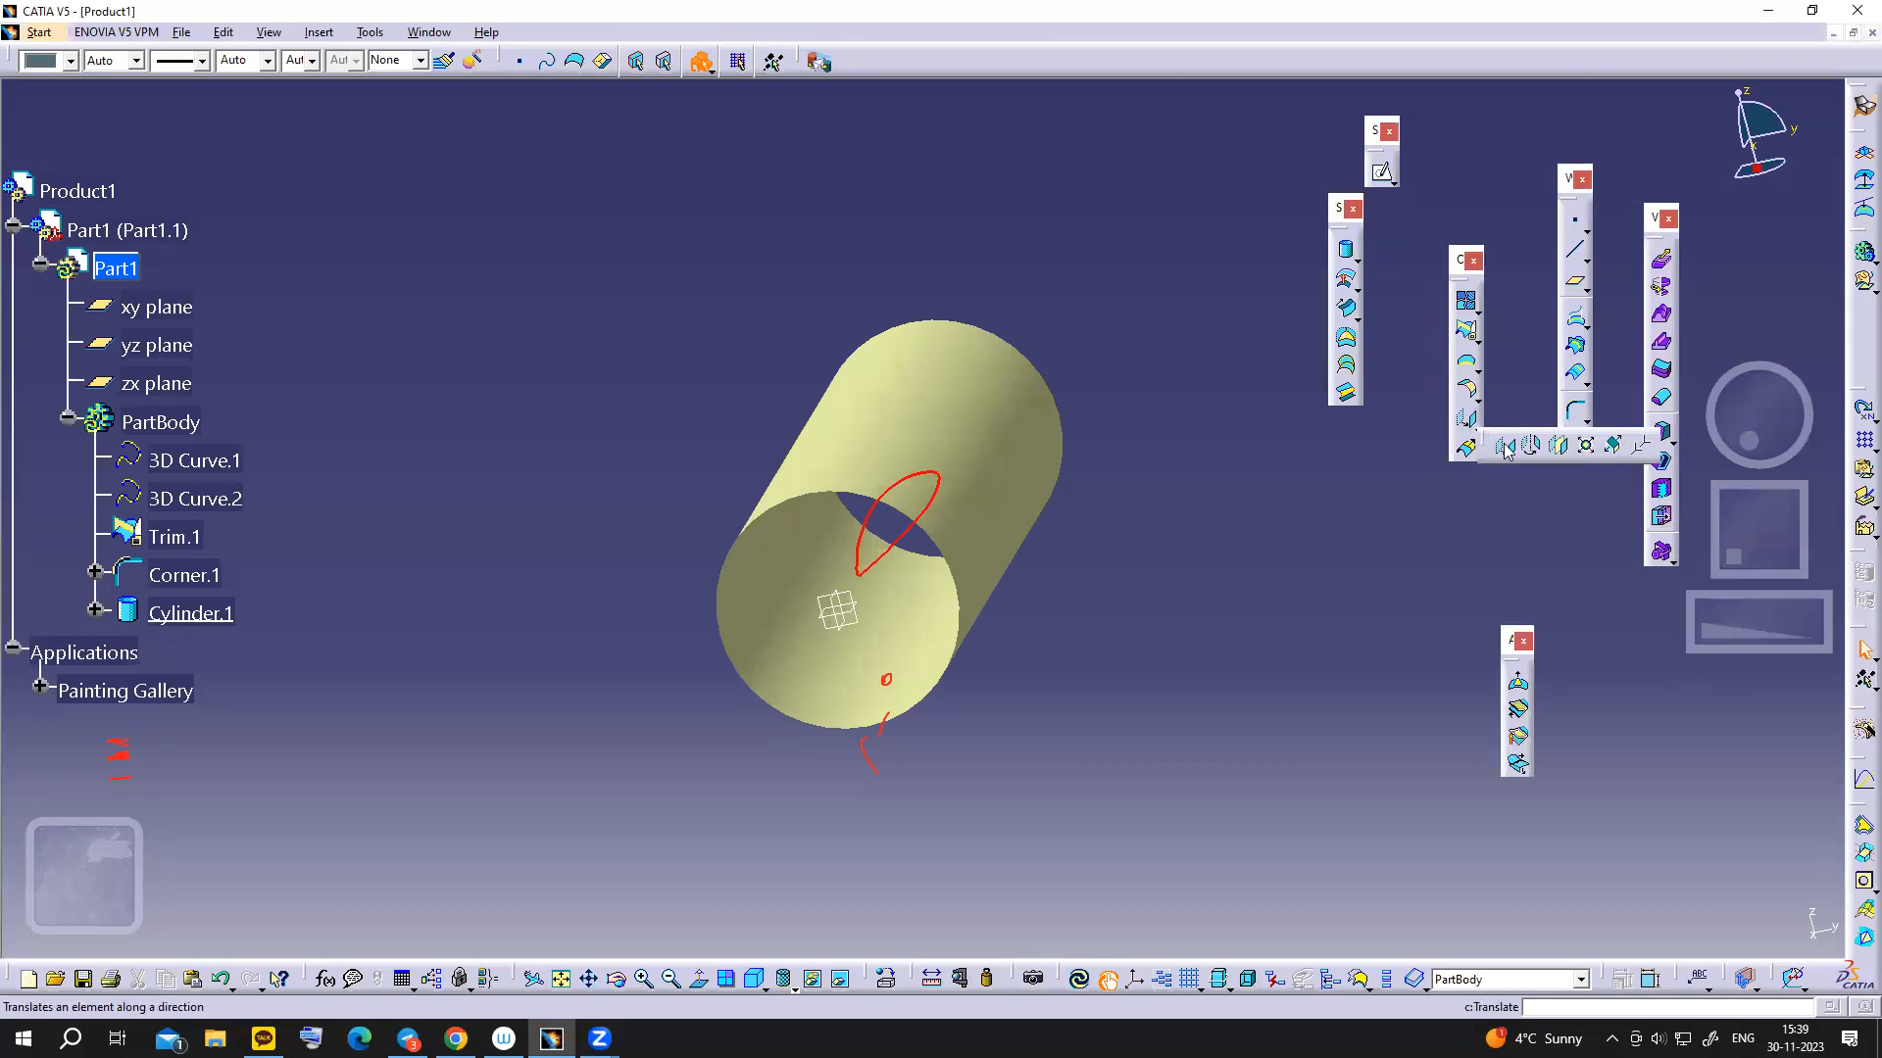
click(1506, 449)
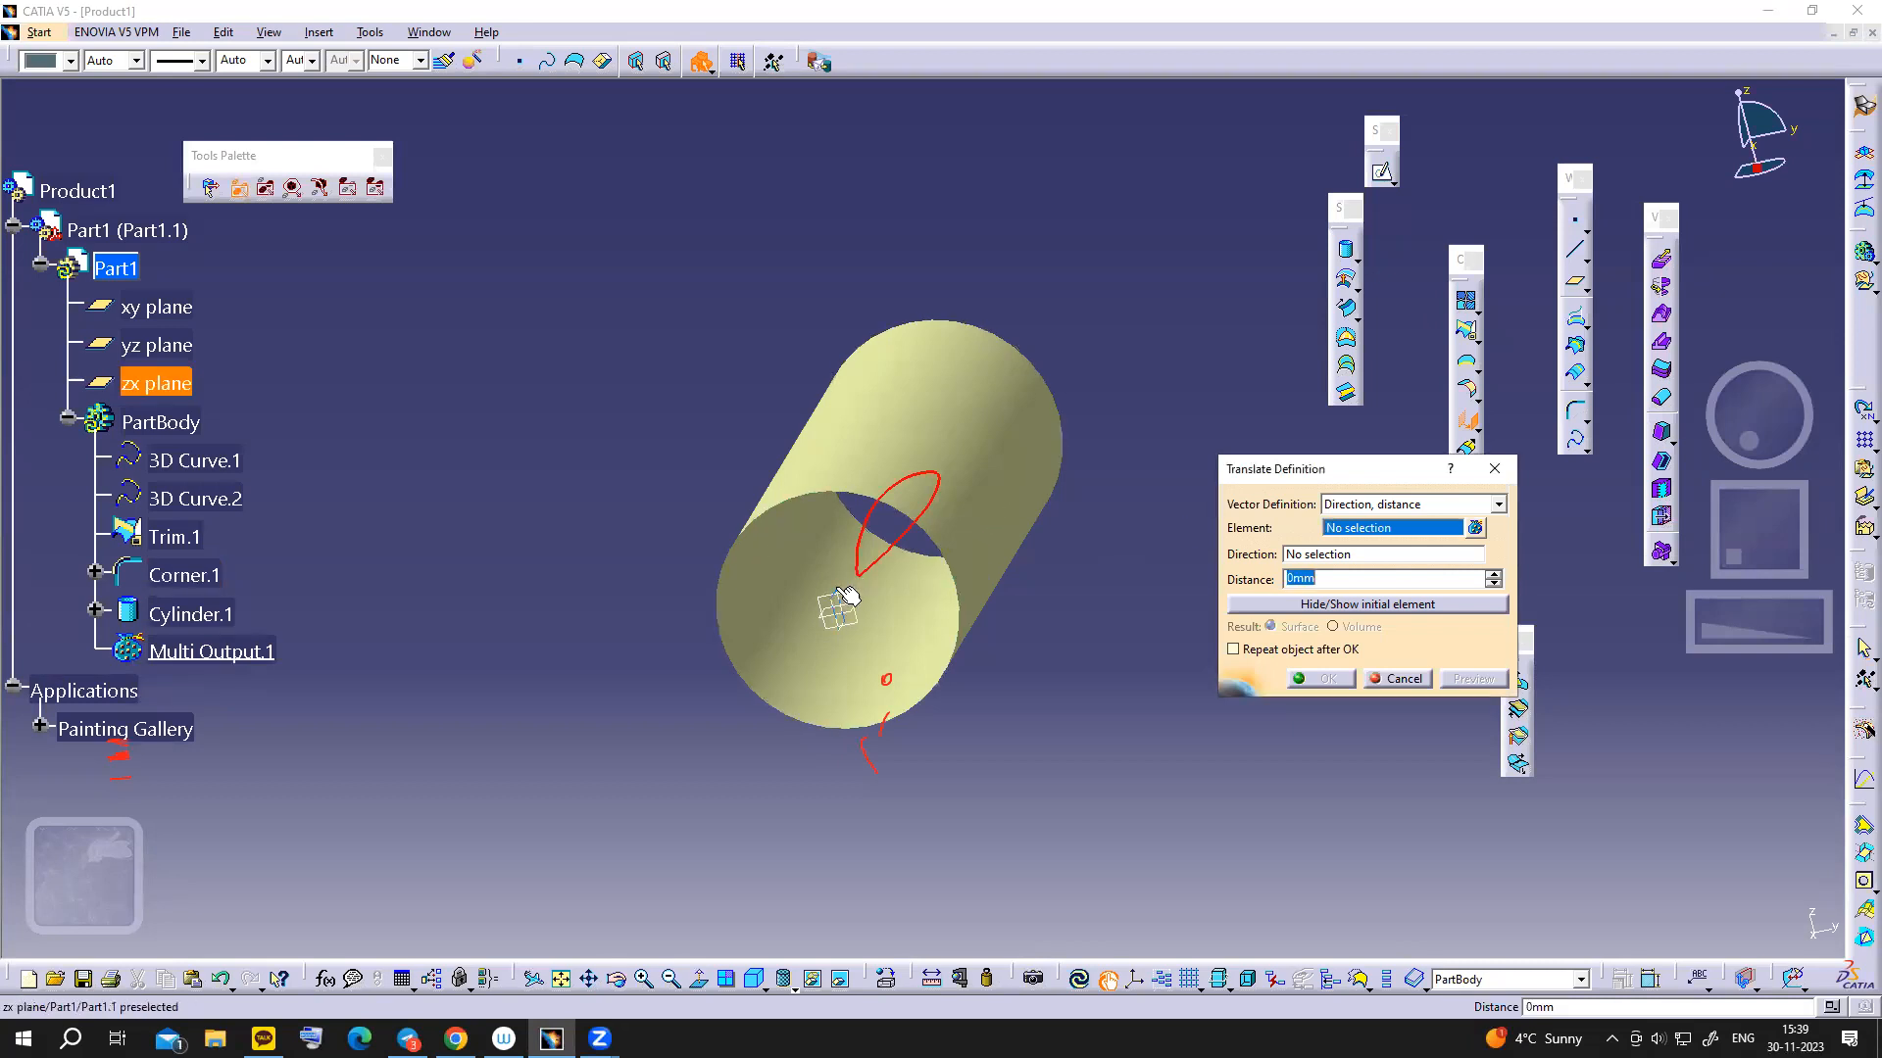
right_click(1358, 539)
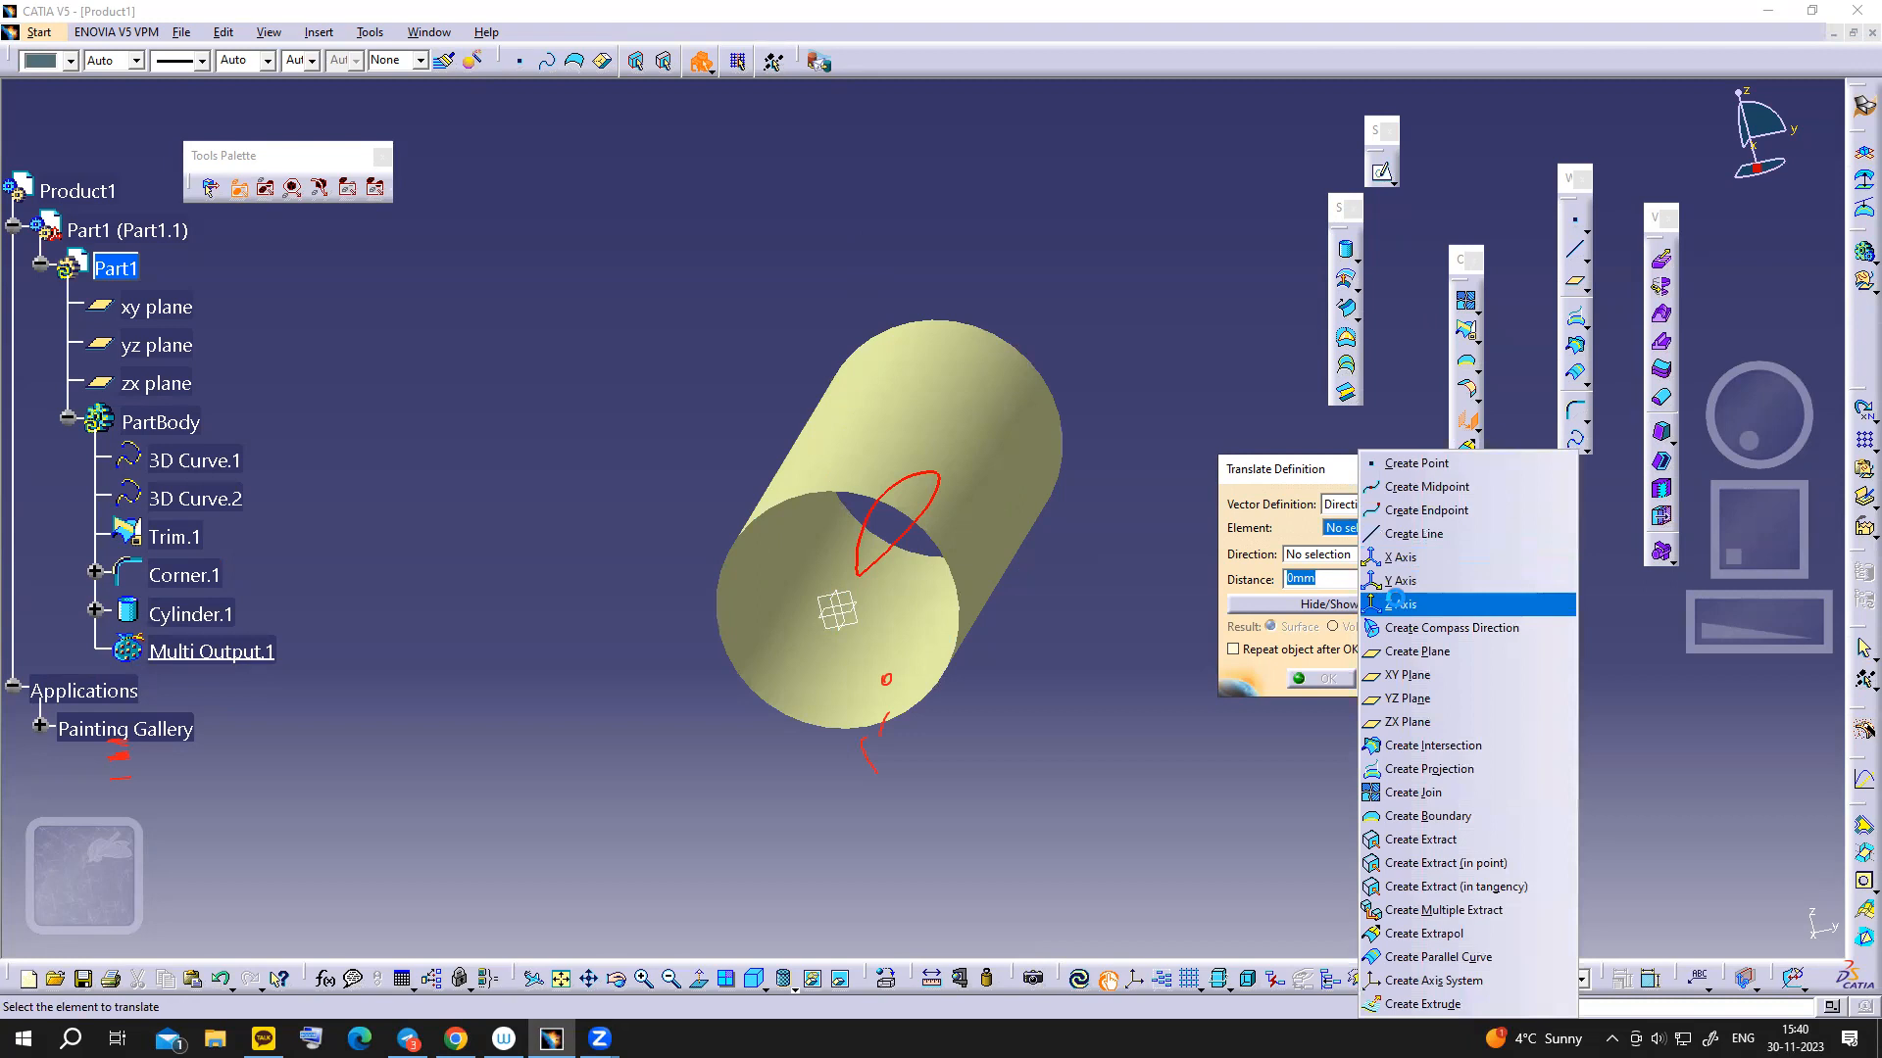
click(1396, 601)
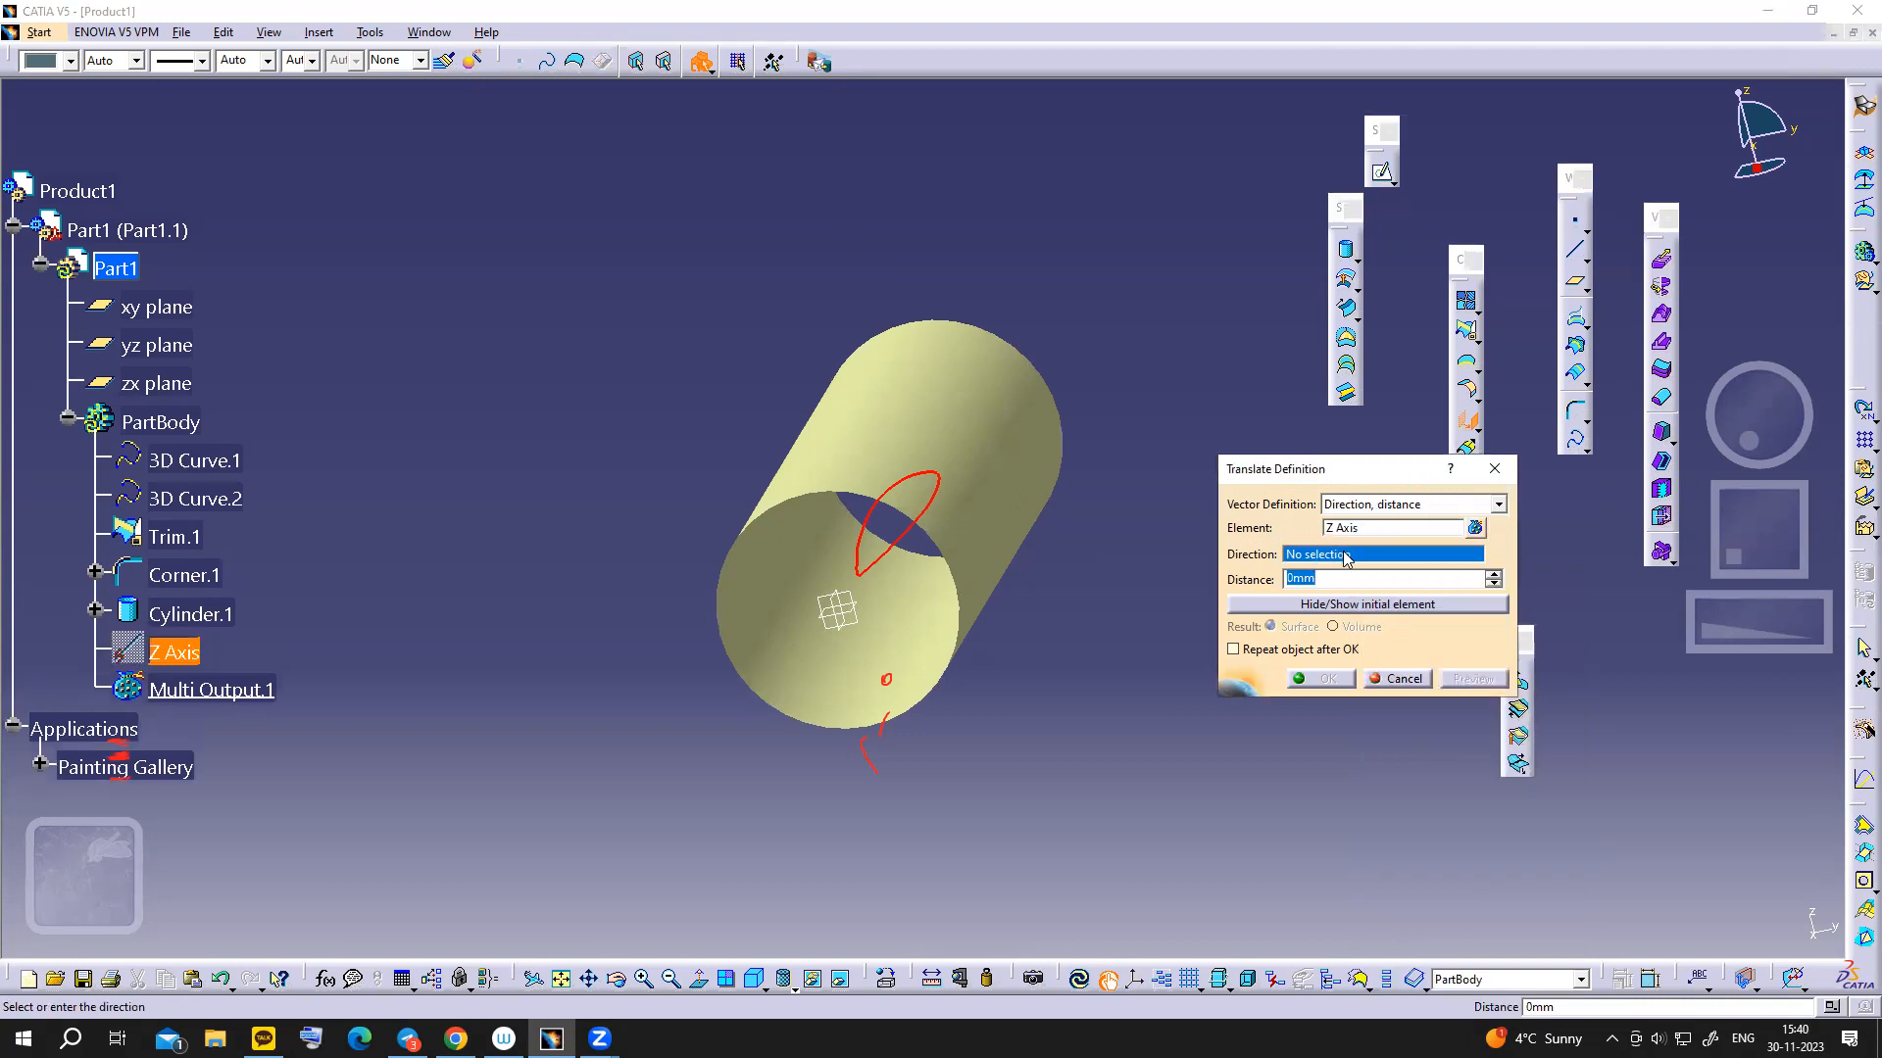
click(1350, 529)
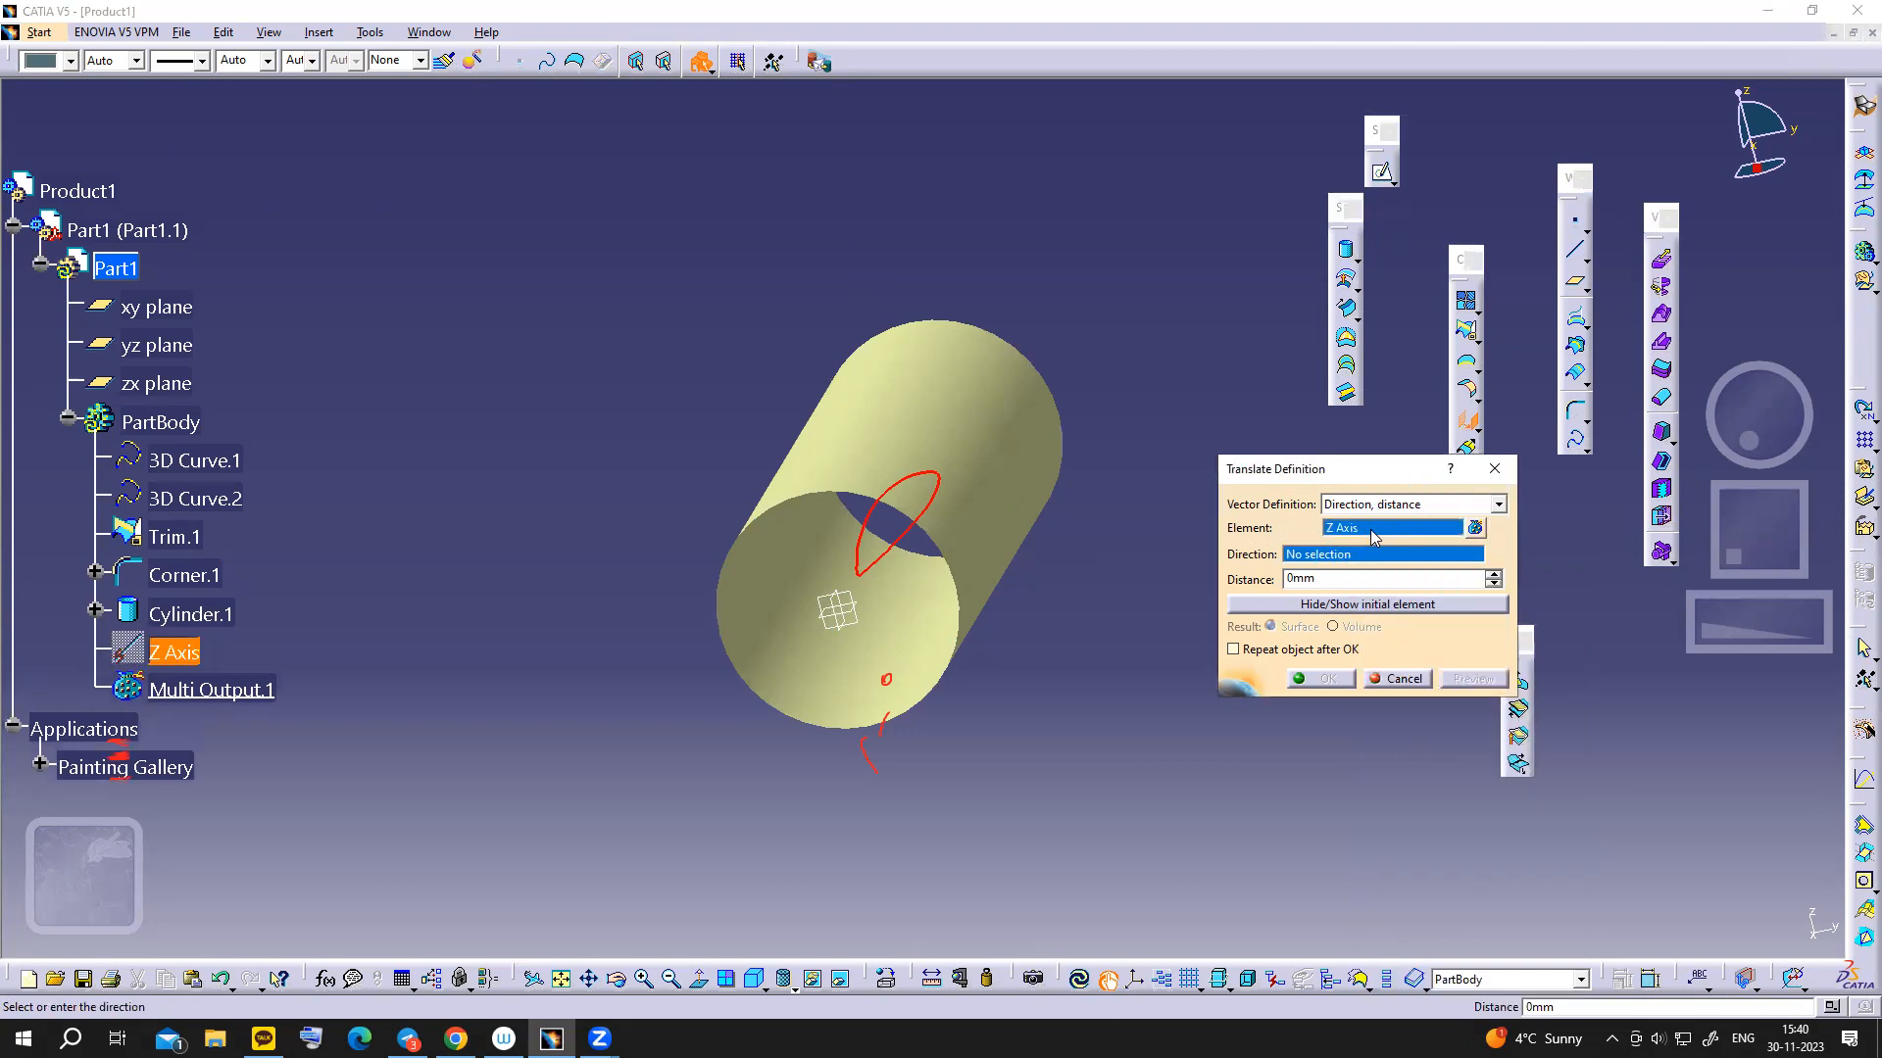
click(901, 537)
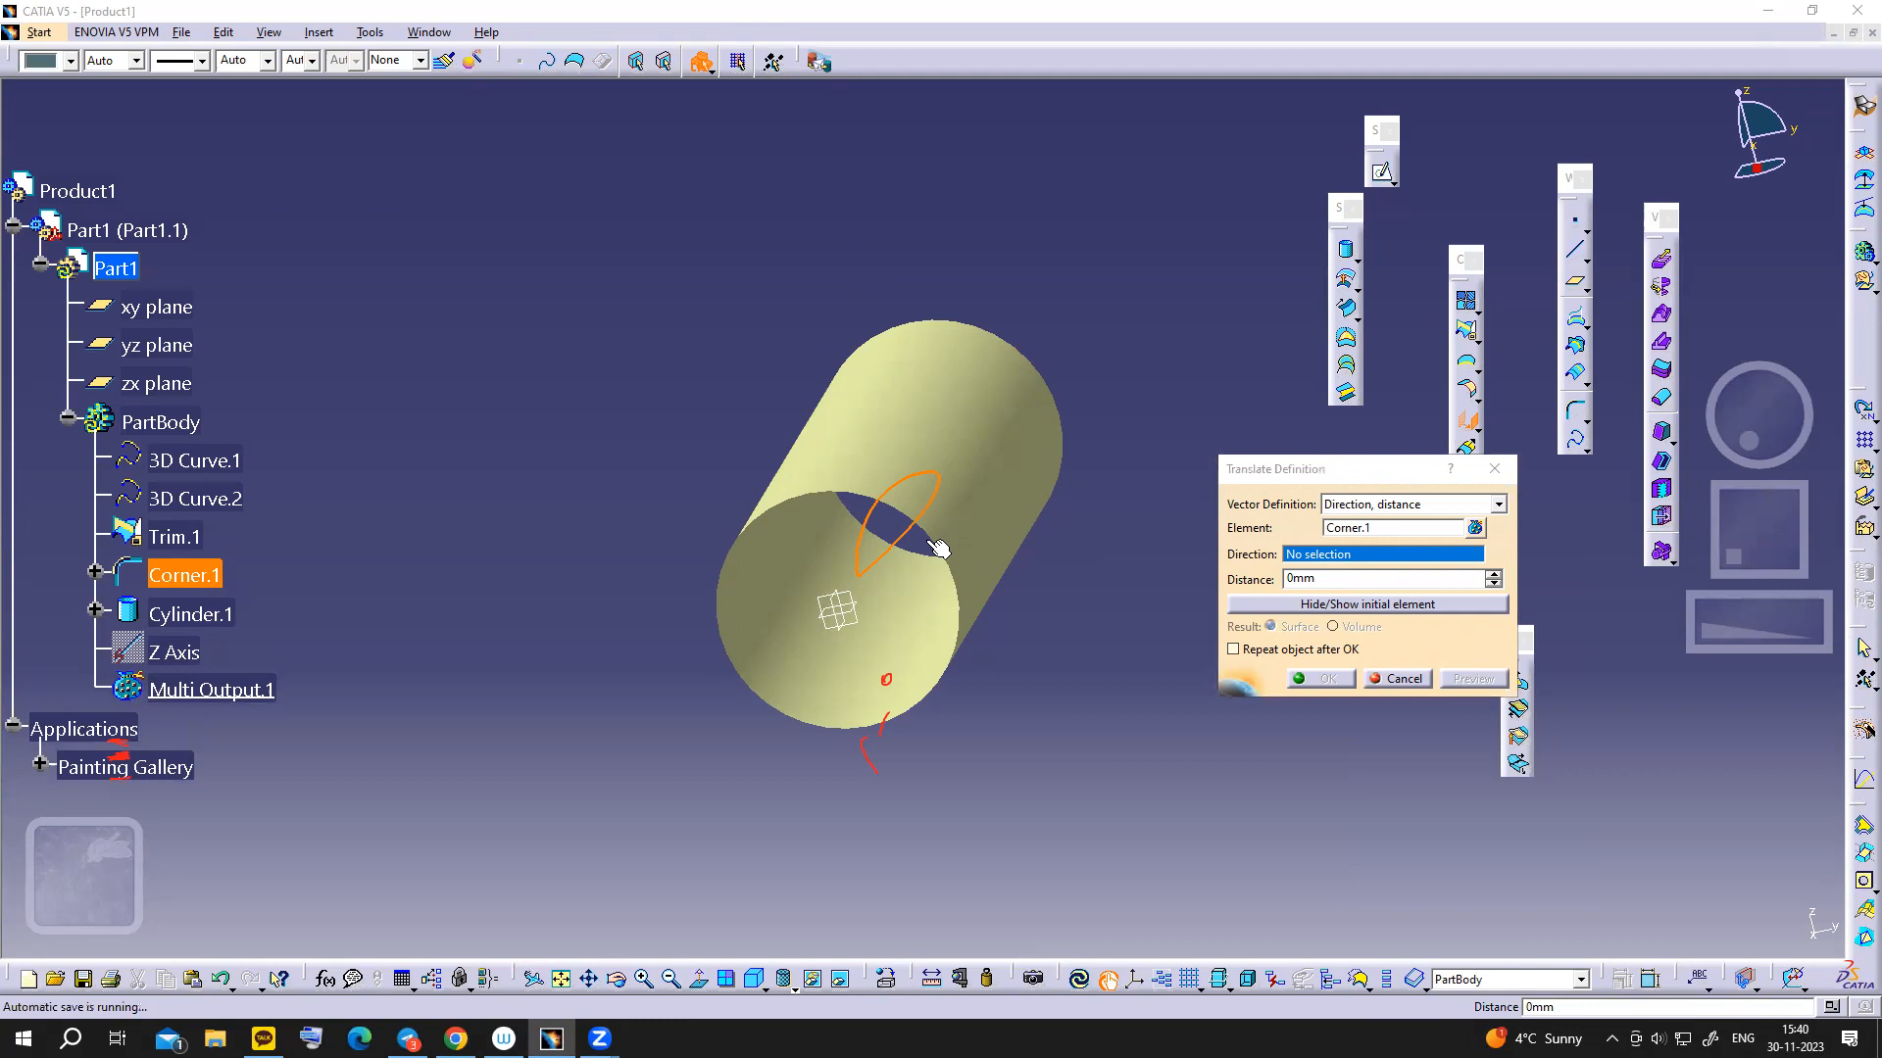
right_click(1306, 556)
click(1335, 695)
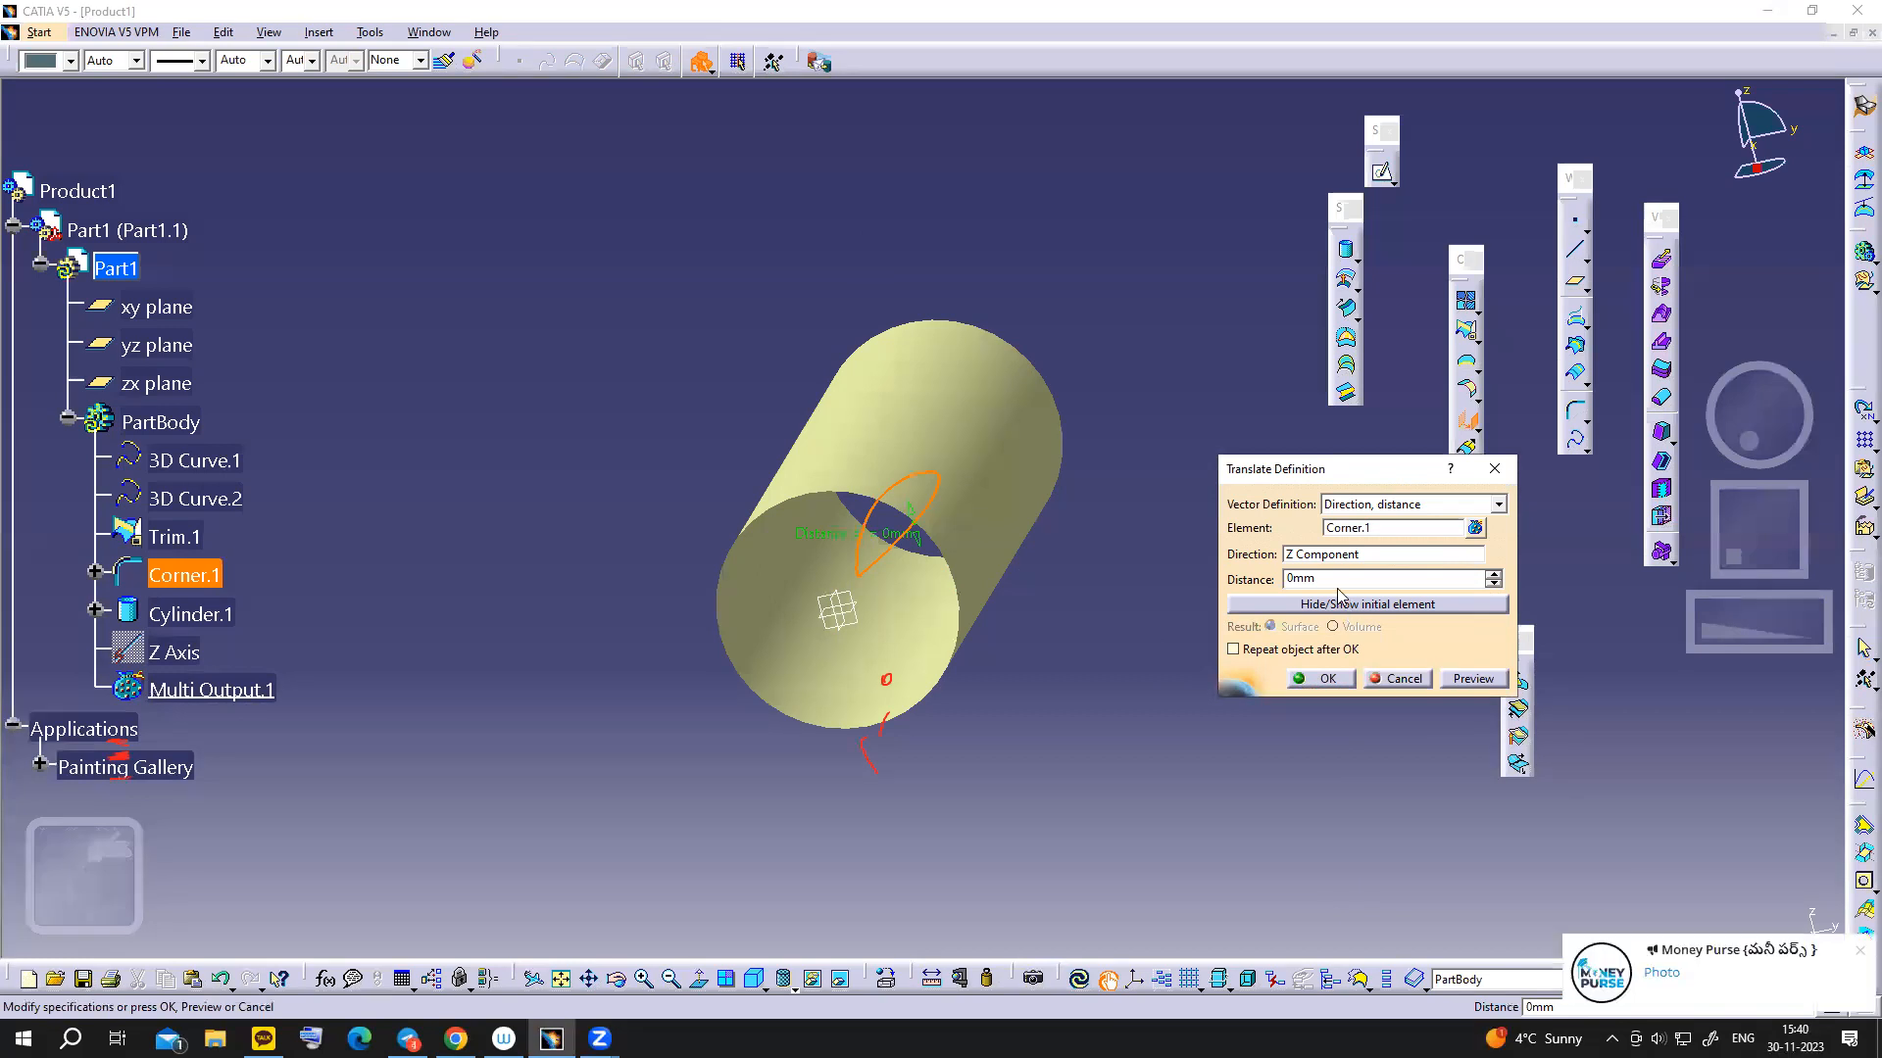
drag(1329, 579, 1208, 582)
click(1152, 598)
text(50)
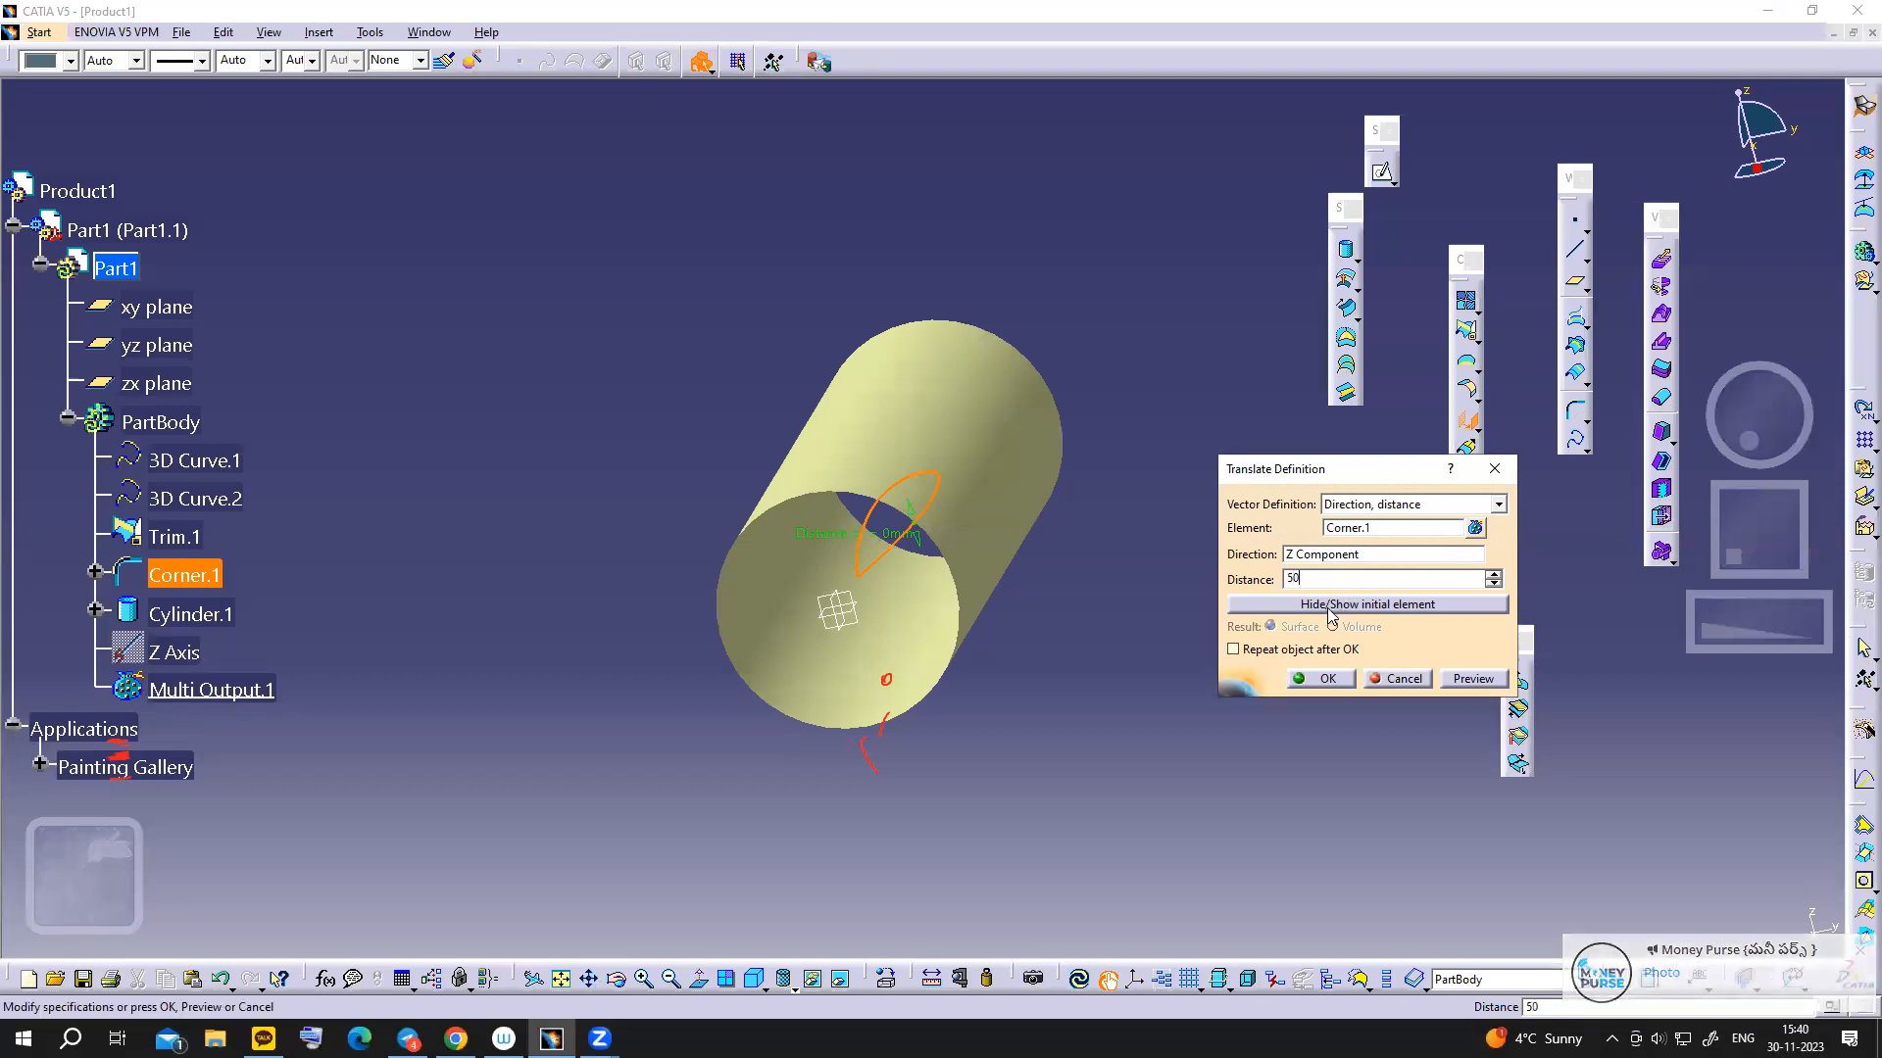
key(Return)
click(1325, 679)
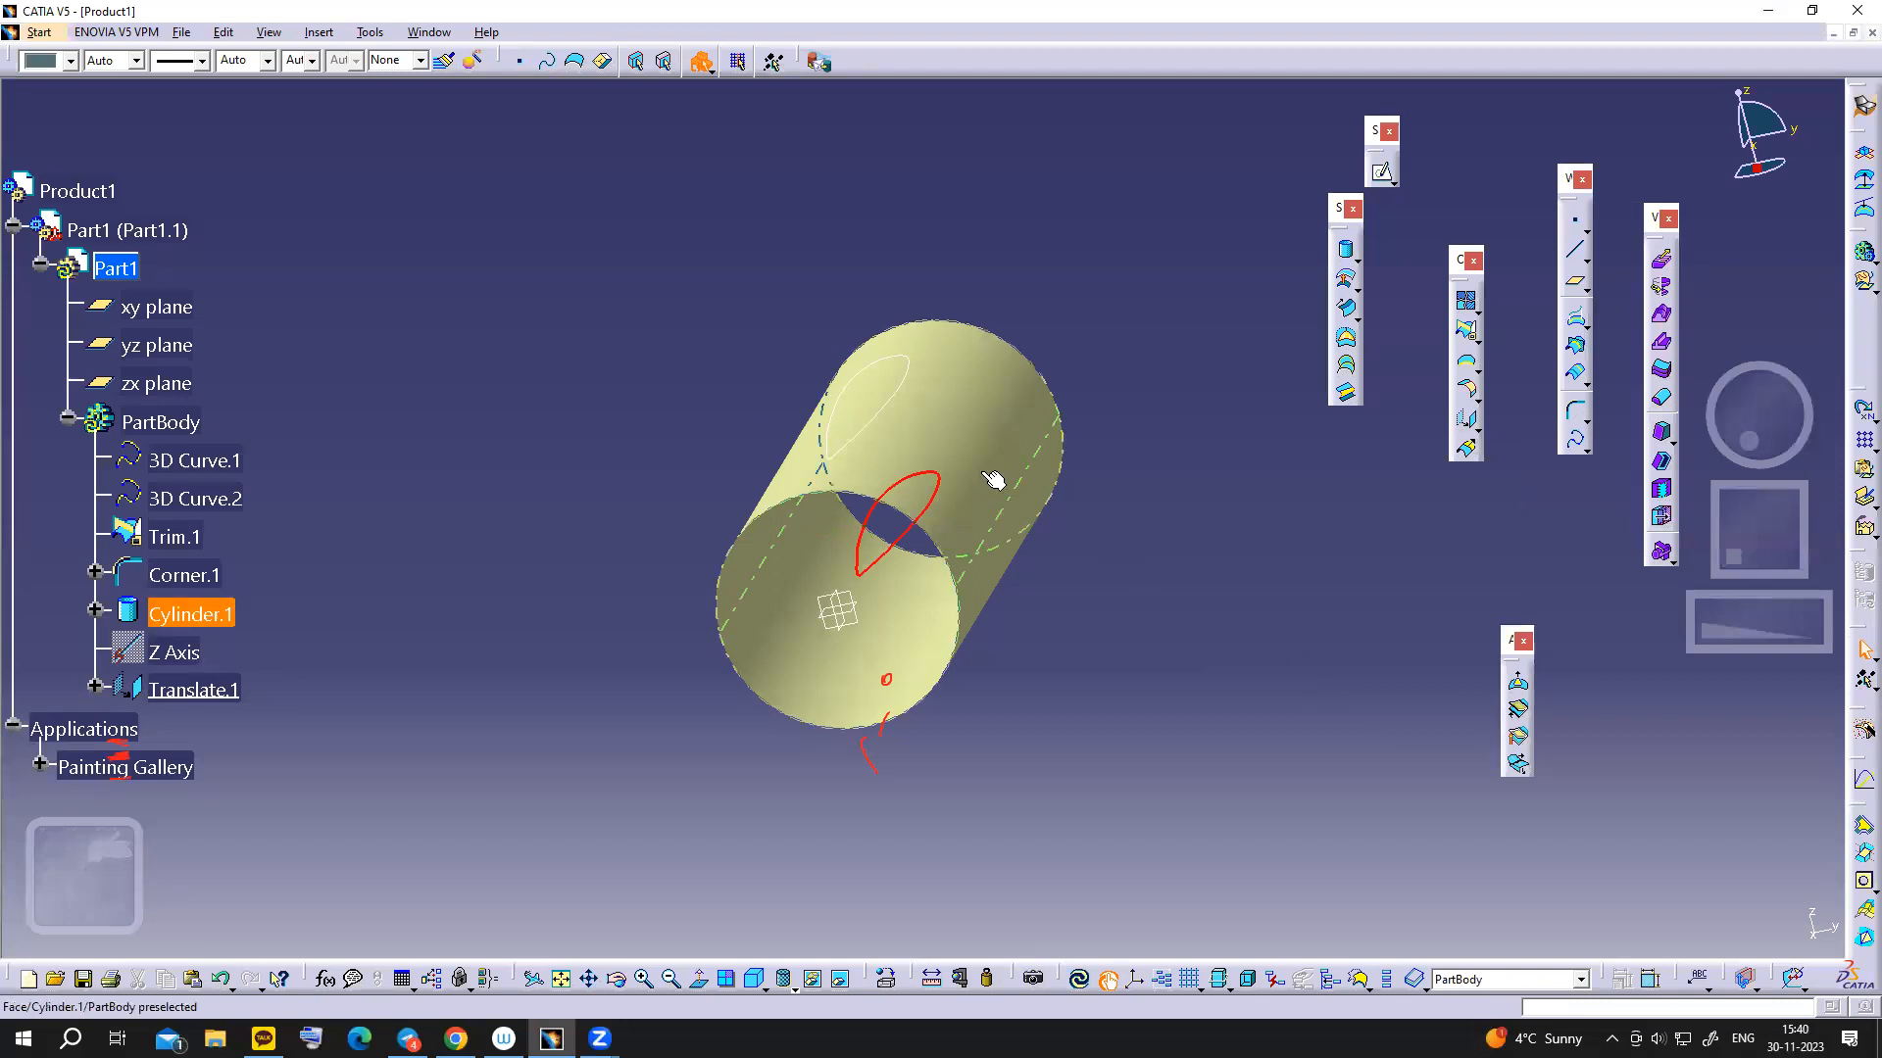
- Start a second translation of Corner.1 with the Z component as its direction
click(1466, 420)
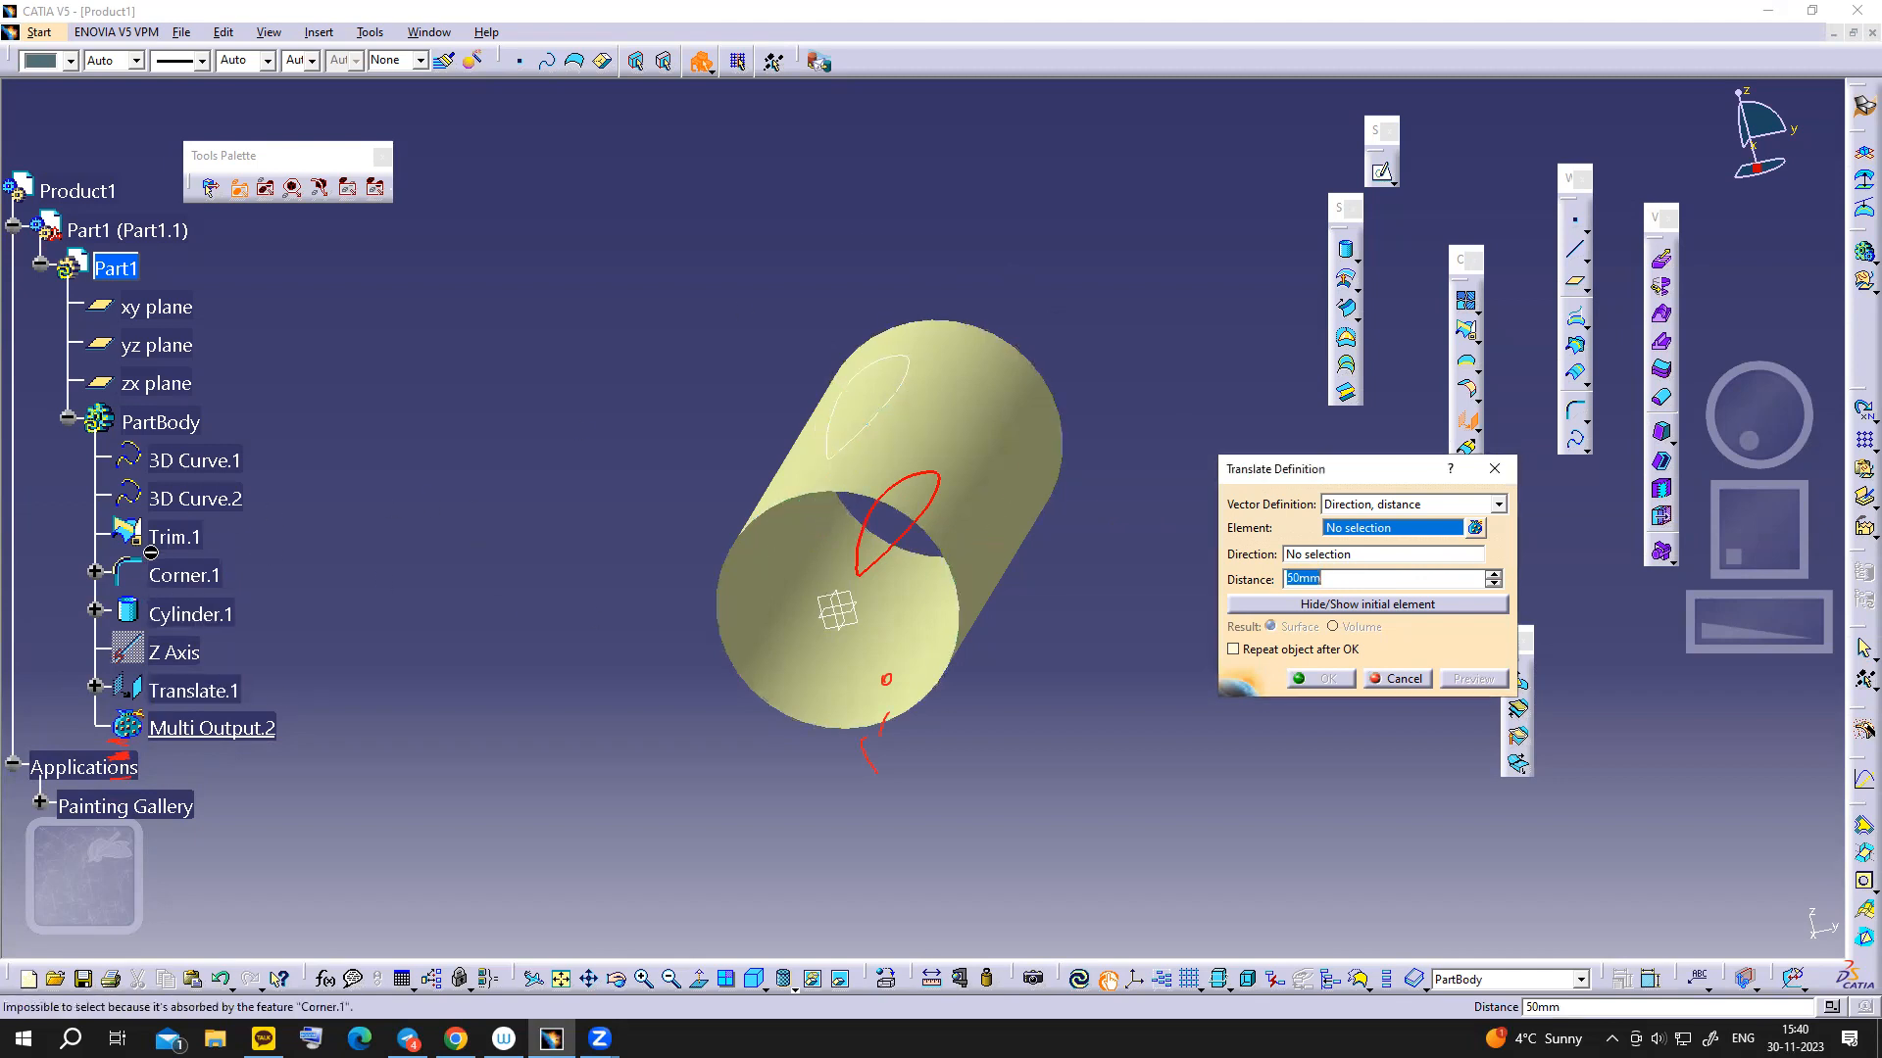
click(184, 578)
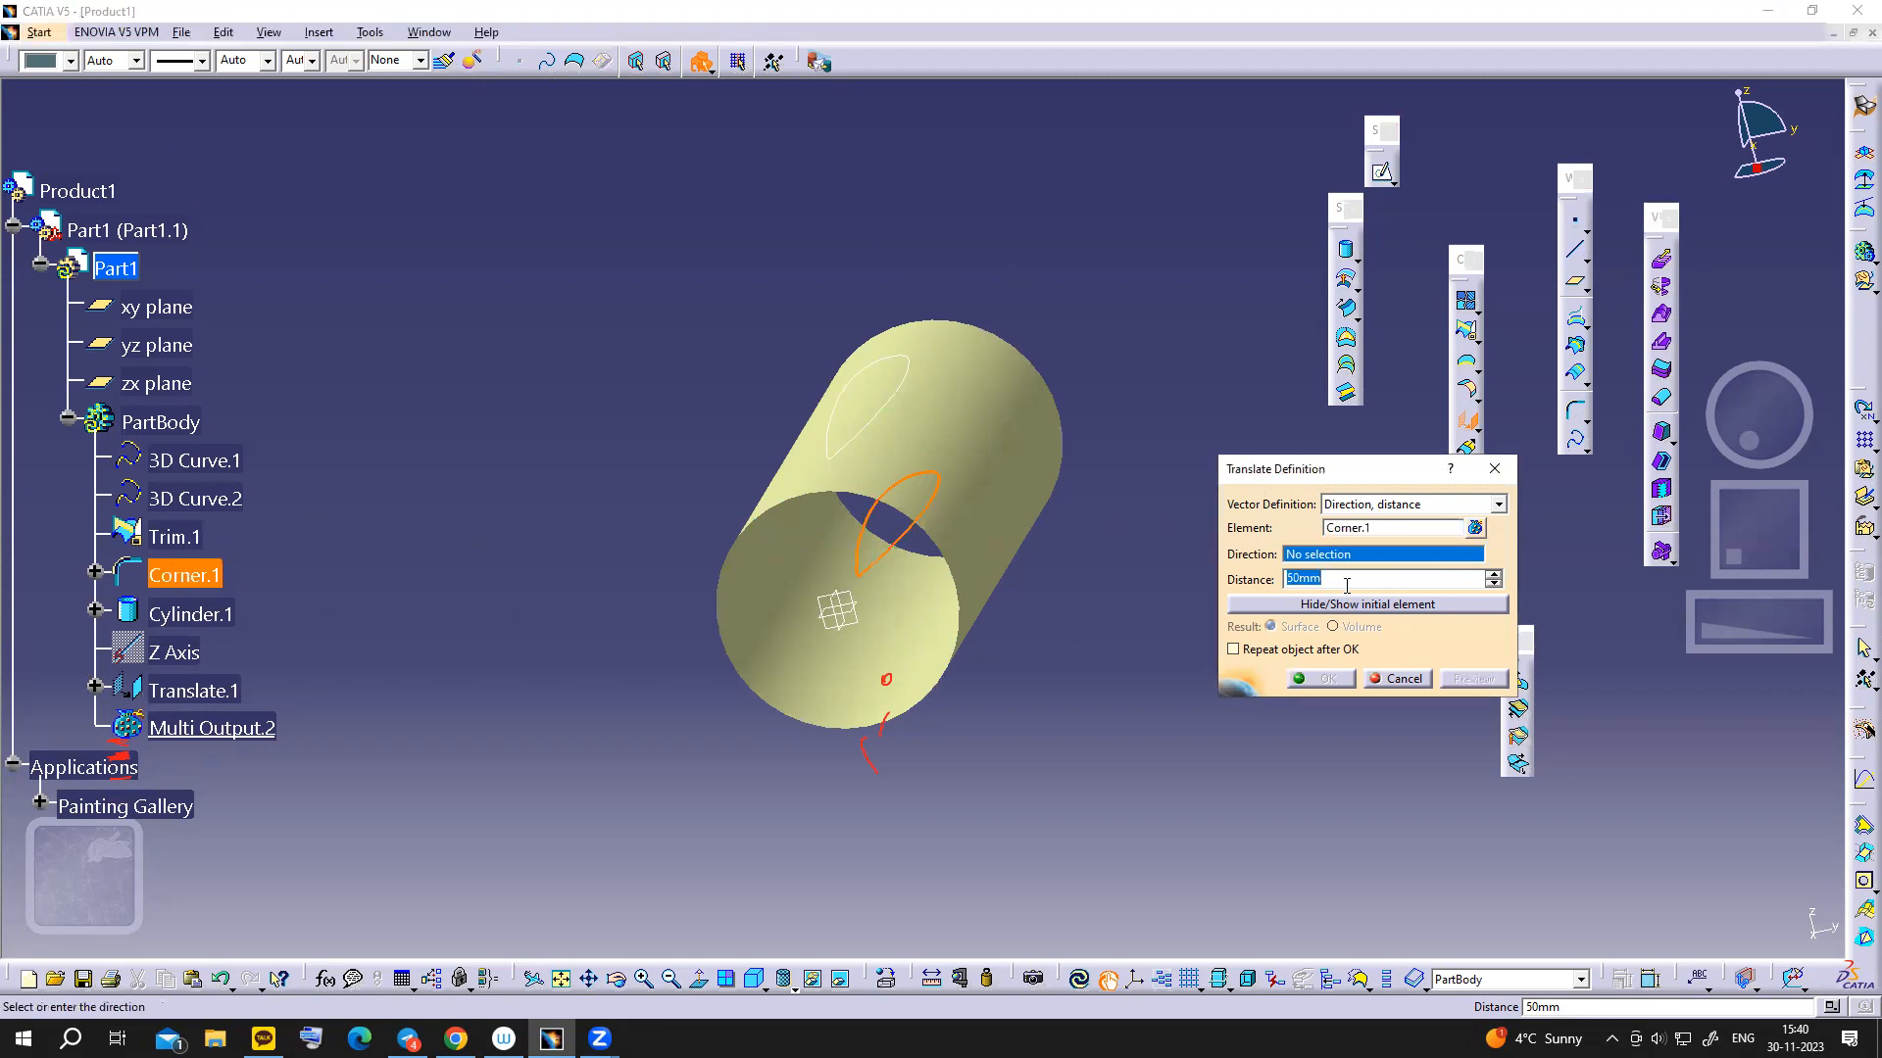
right_click(1325, 565)
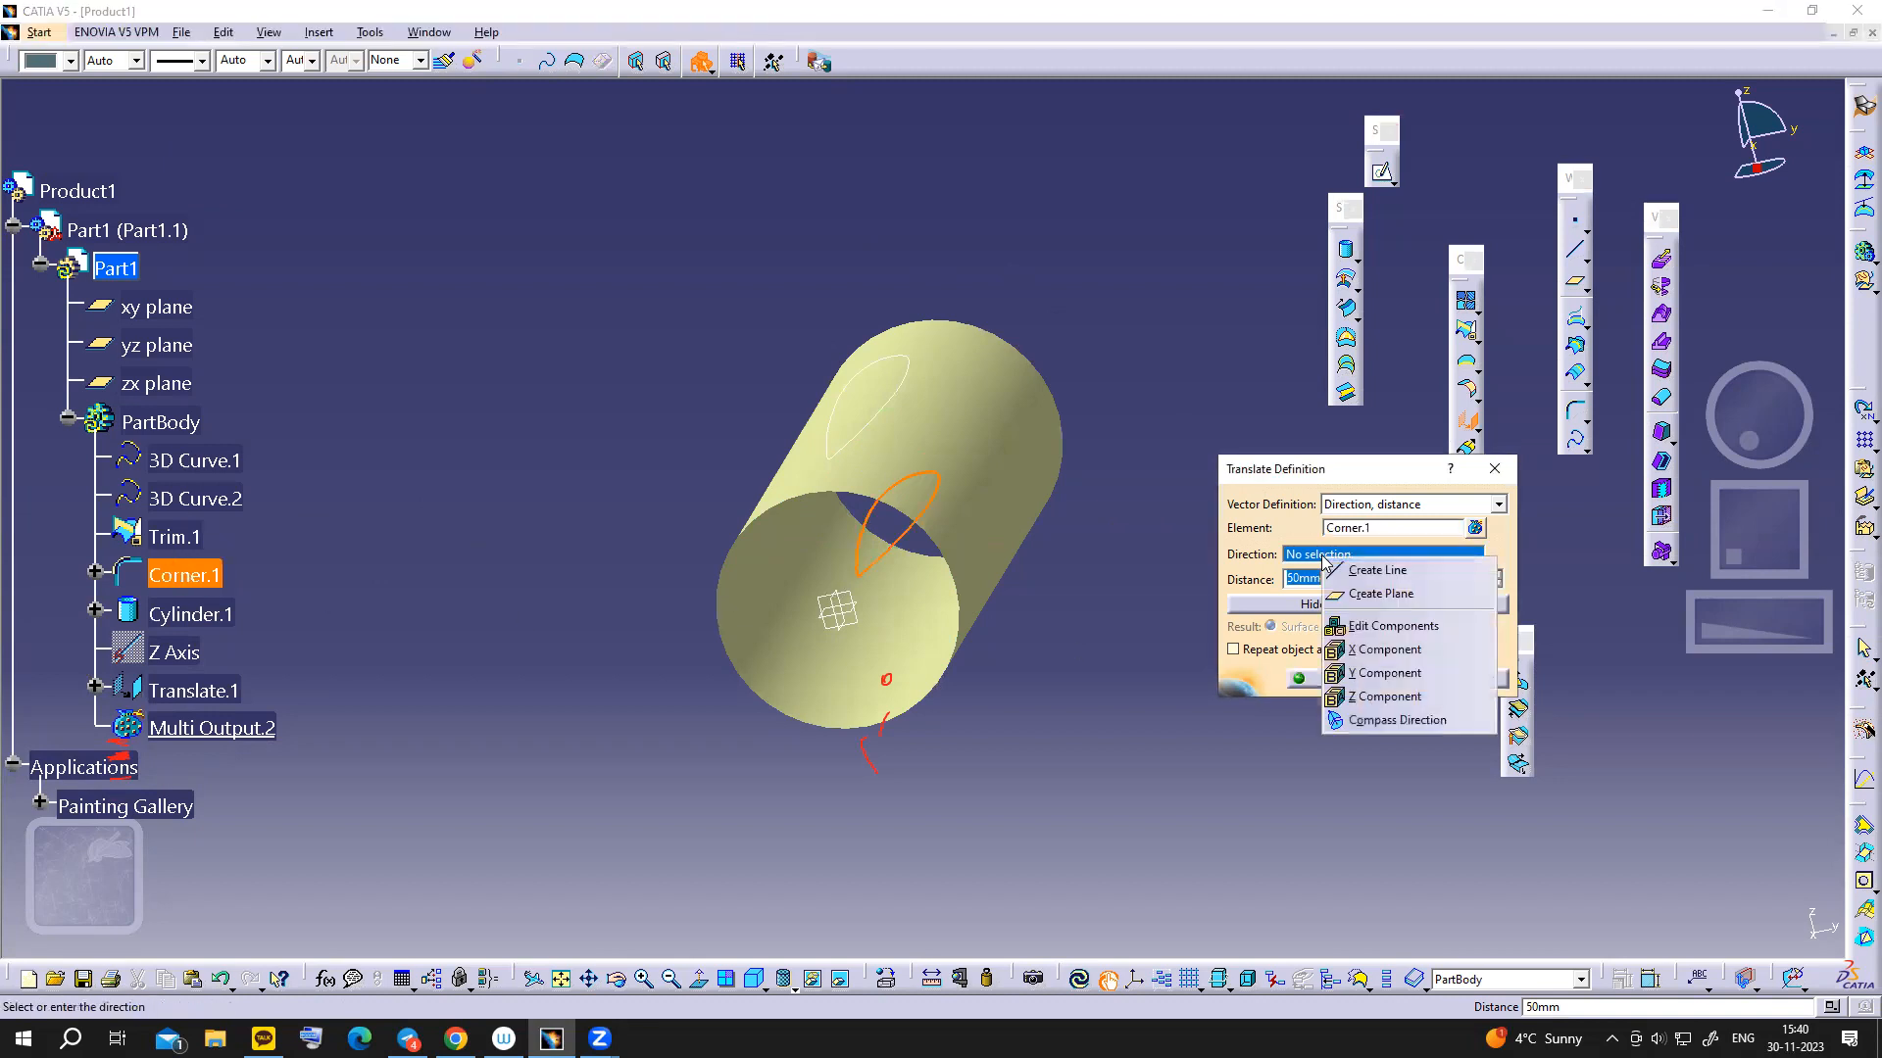
click(1372, 697)
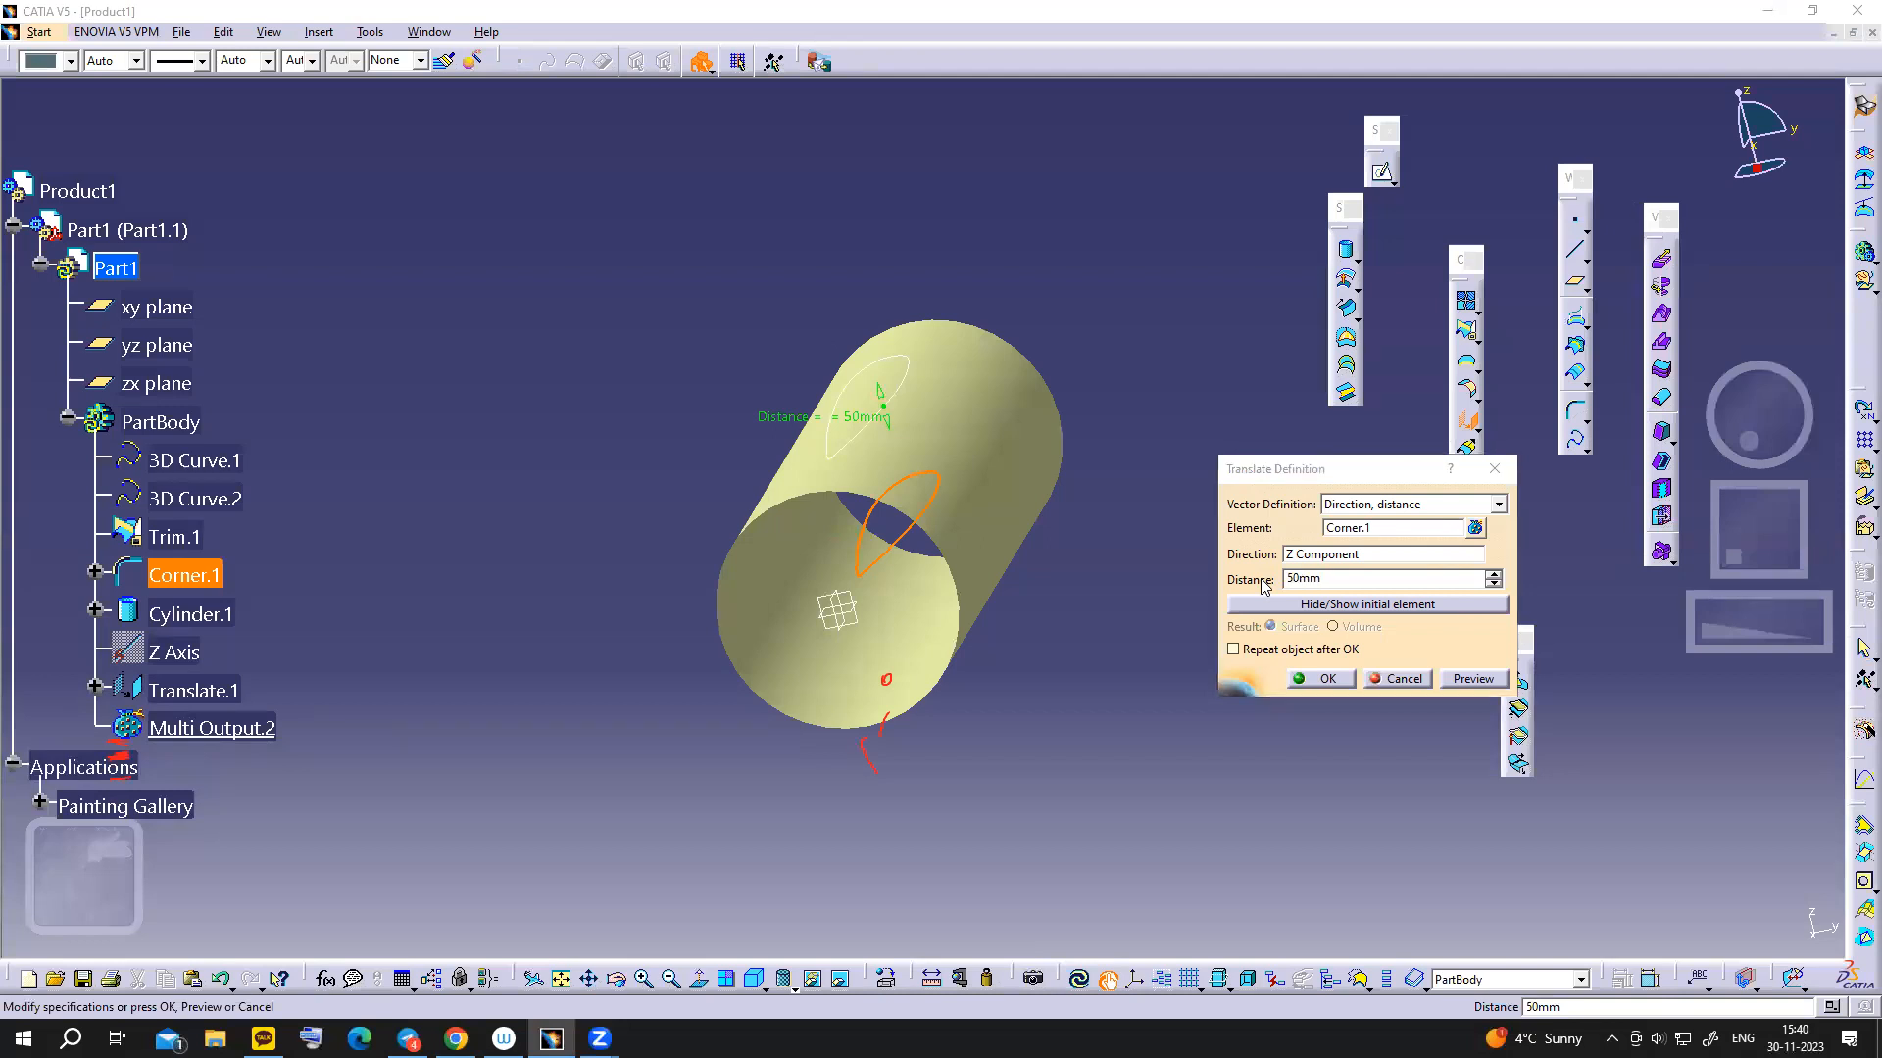
- Check the section diameters on slide 10 of the axial fan presentation in Chrome and return to CATIA
click(456, 1038)
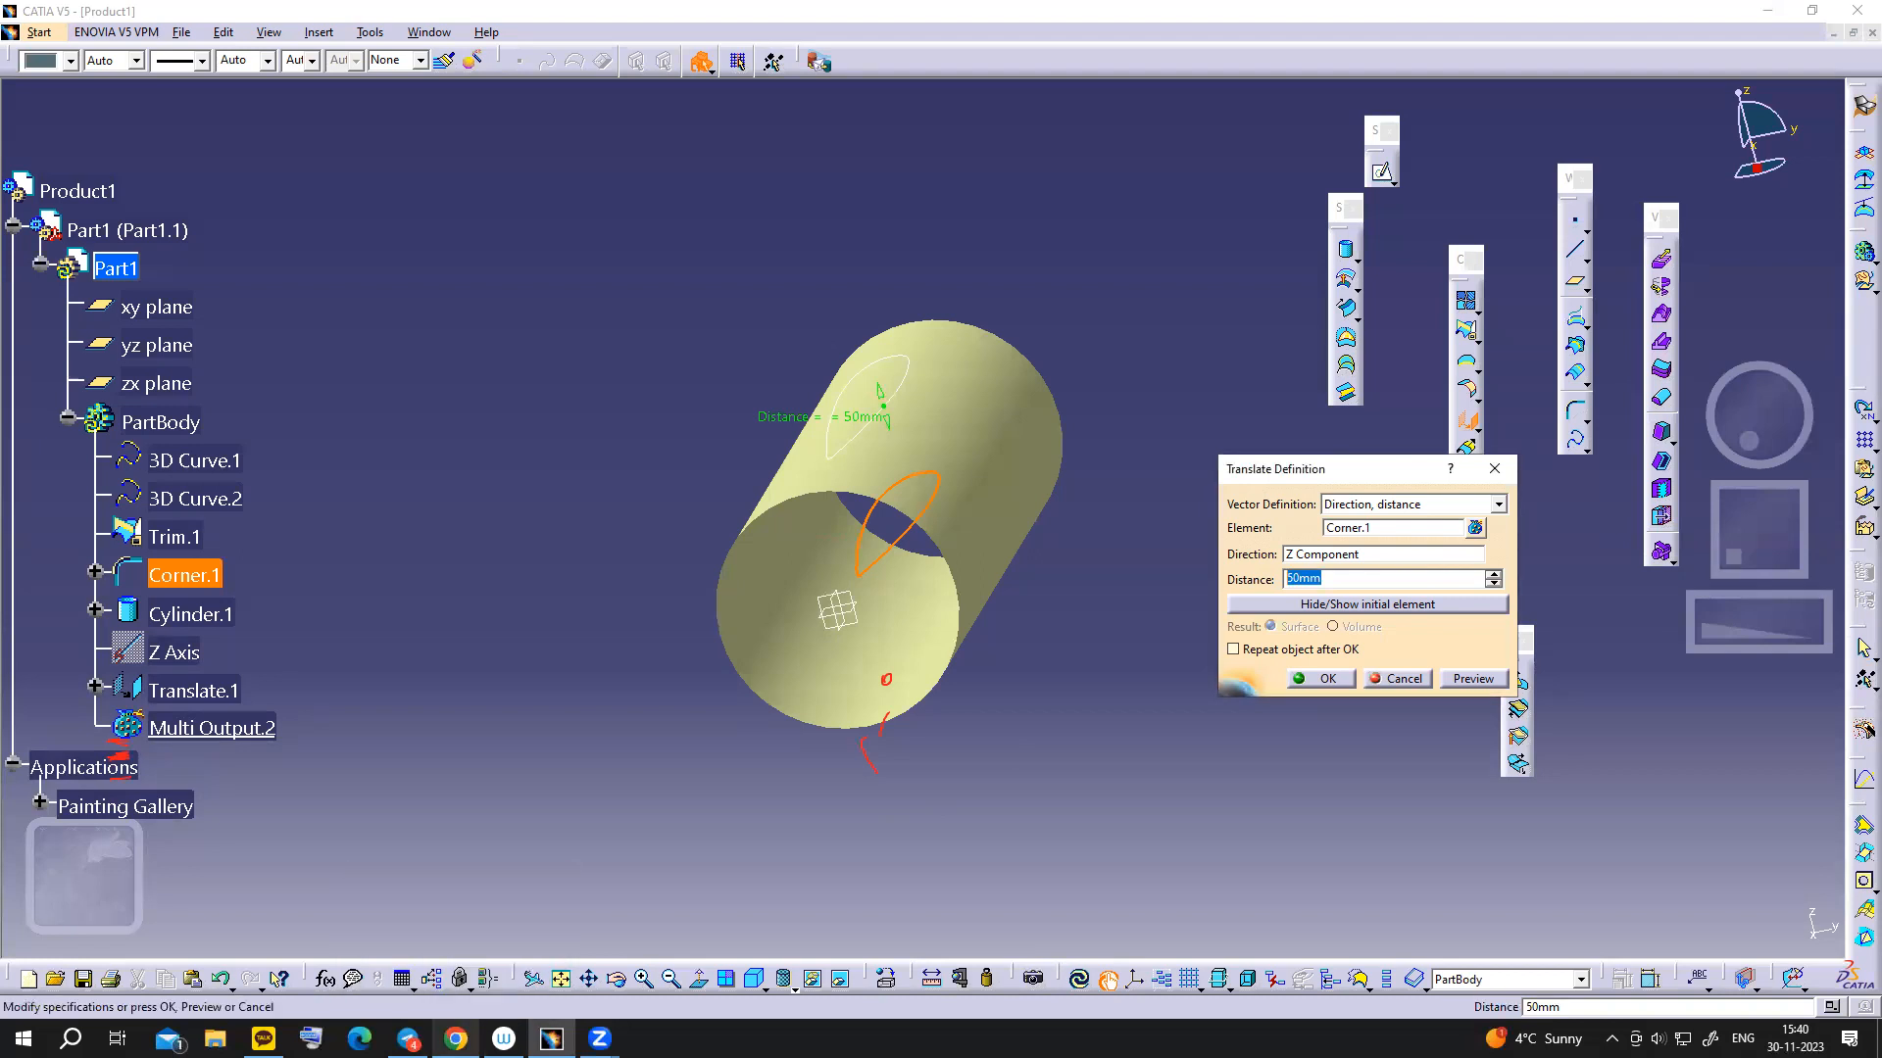
click(455, 1038)
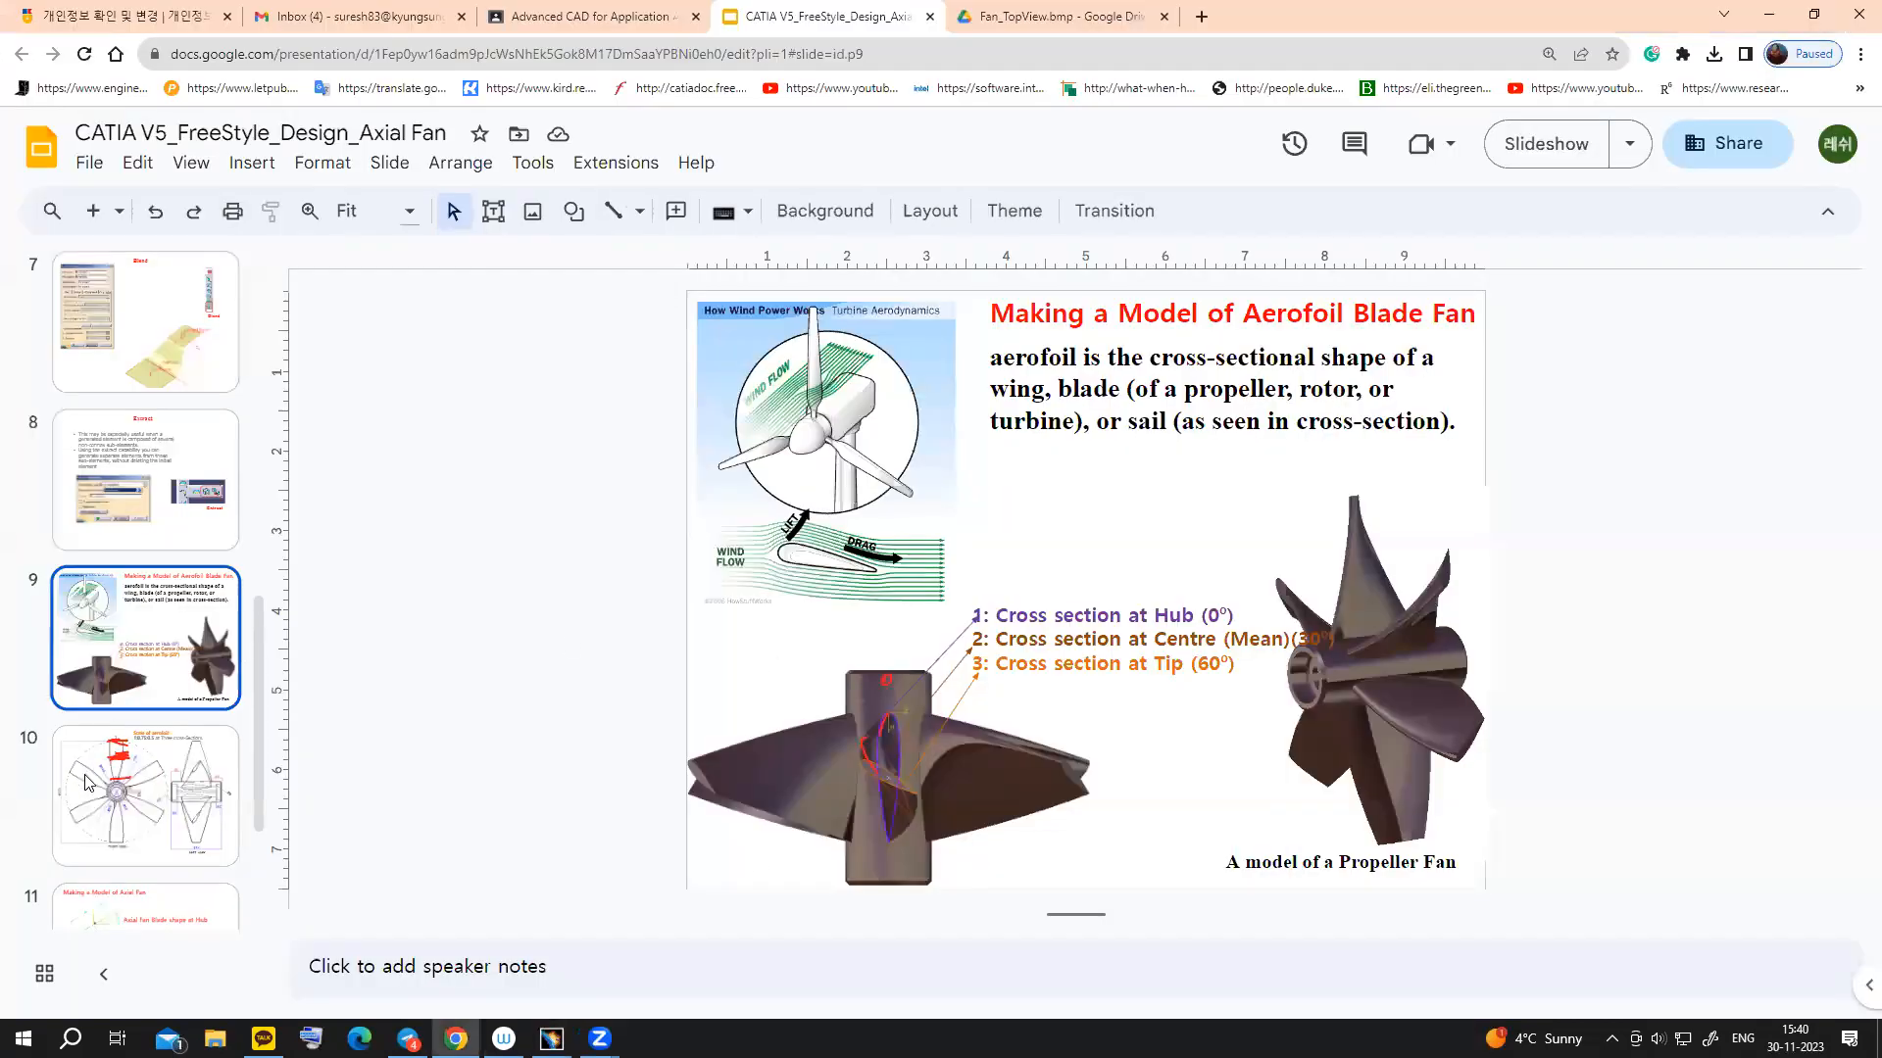
click(95, 782)
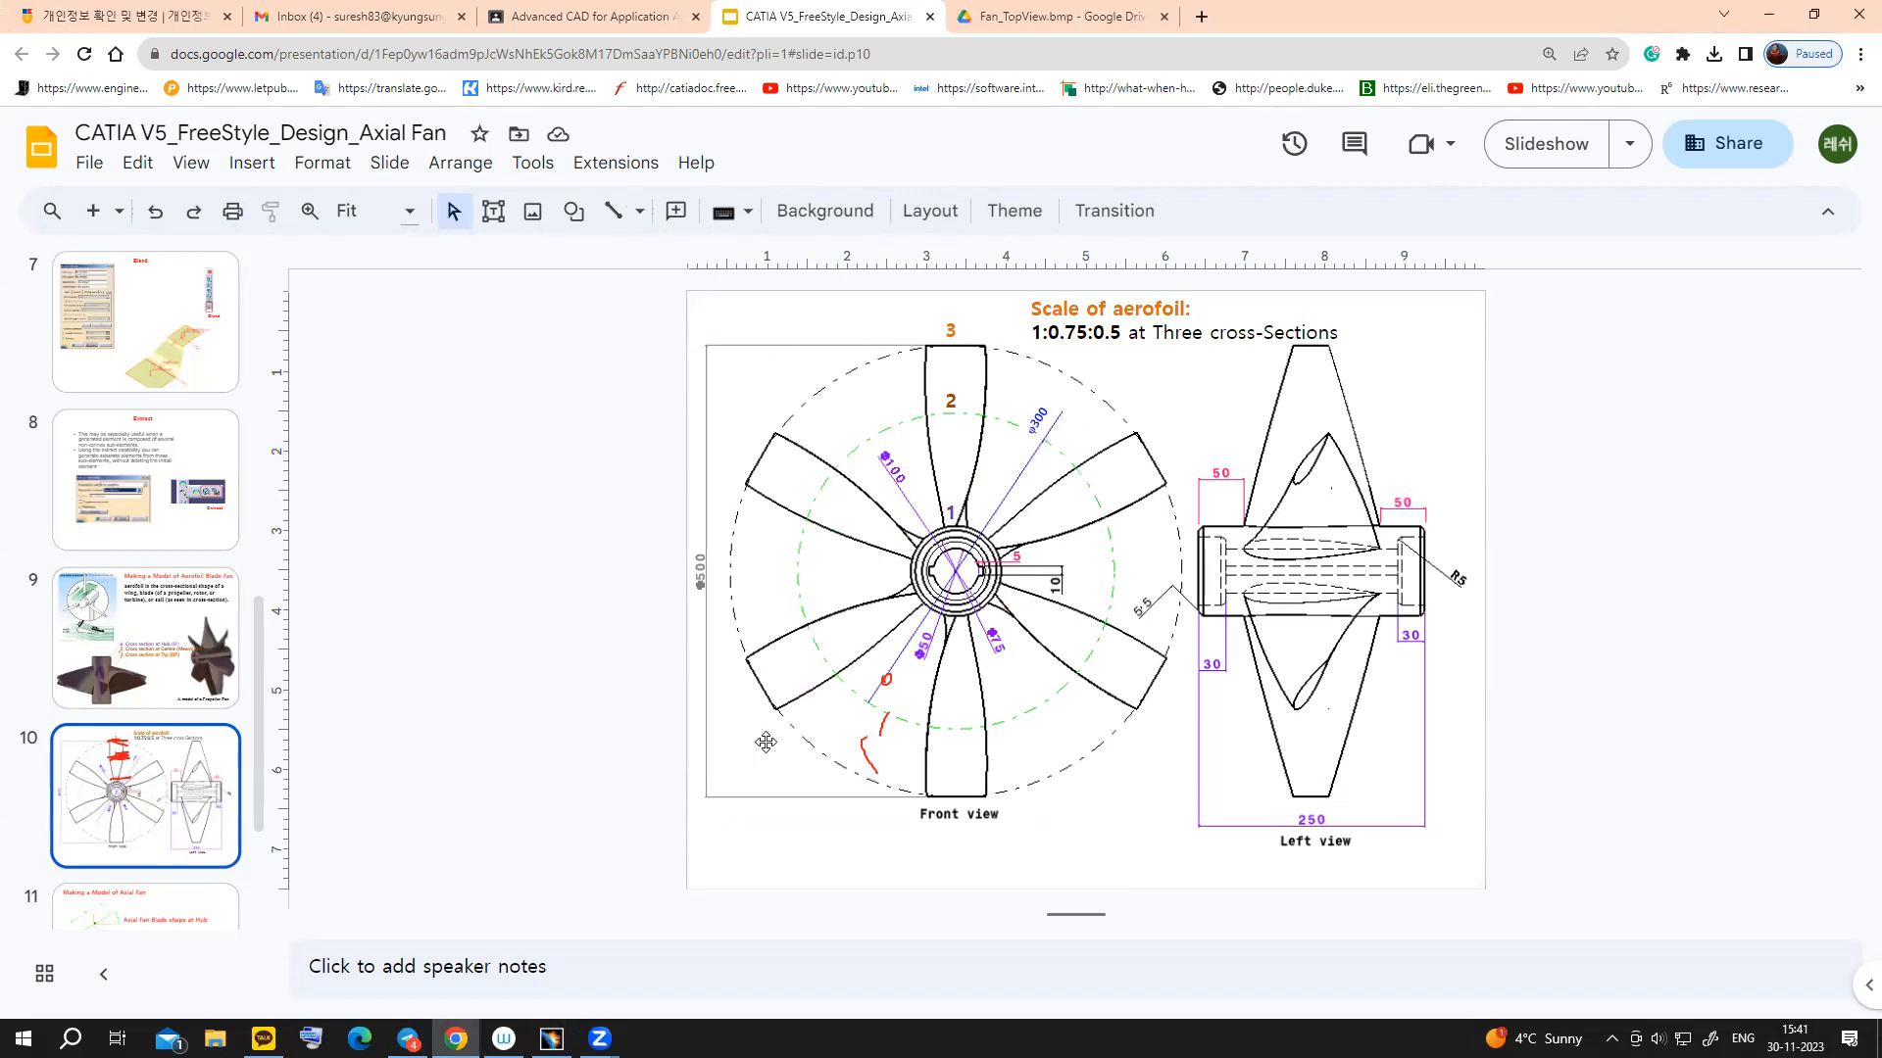
click(552, 1039)
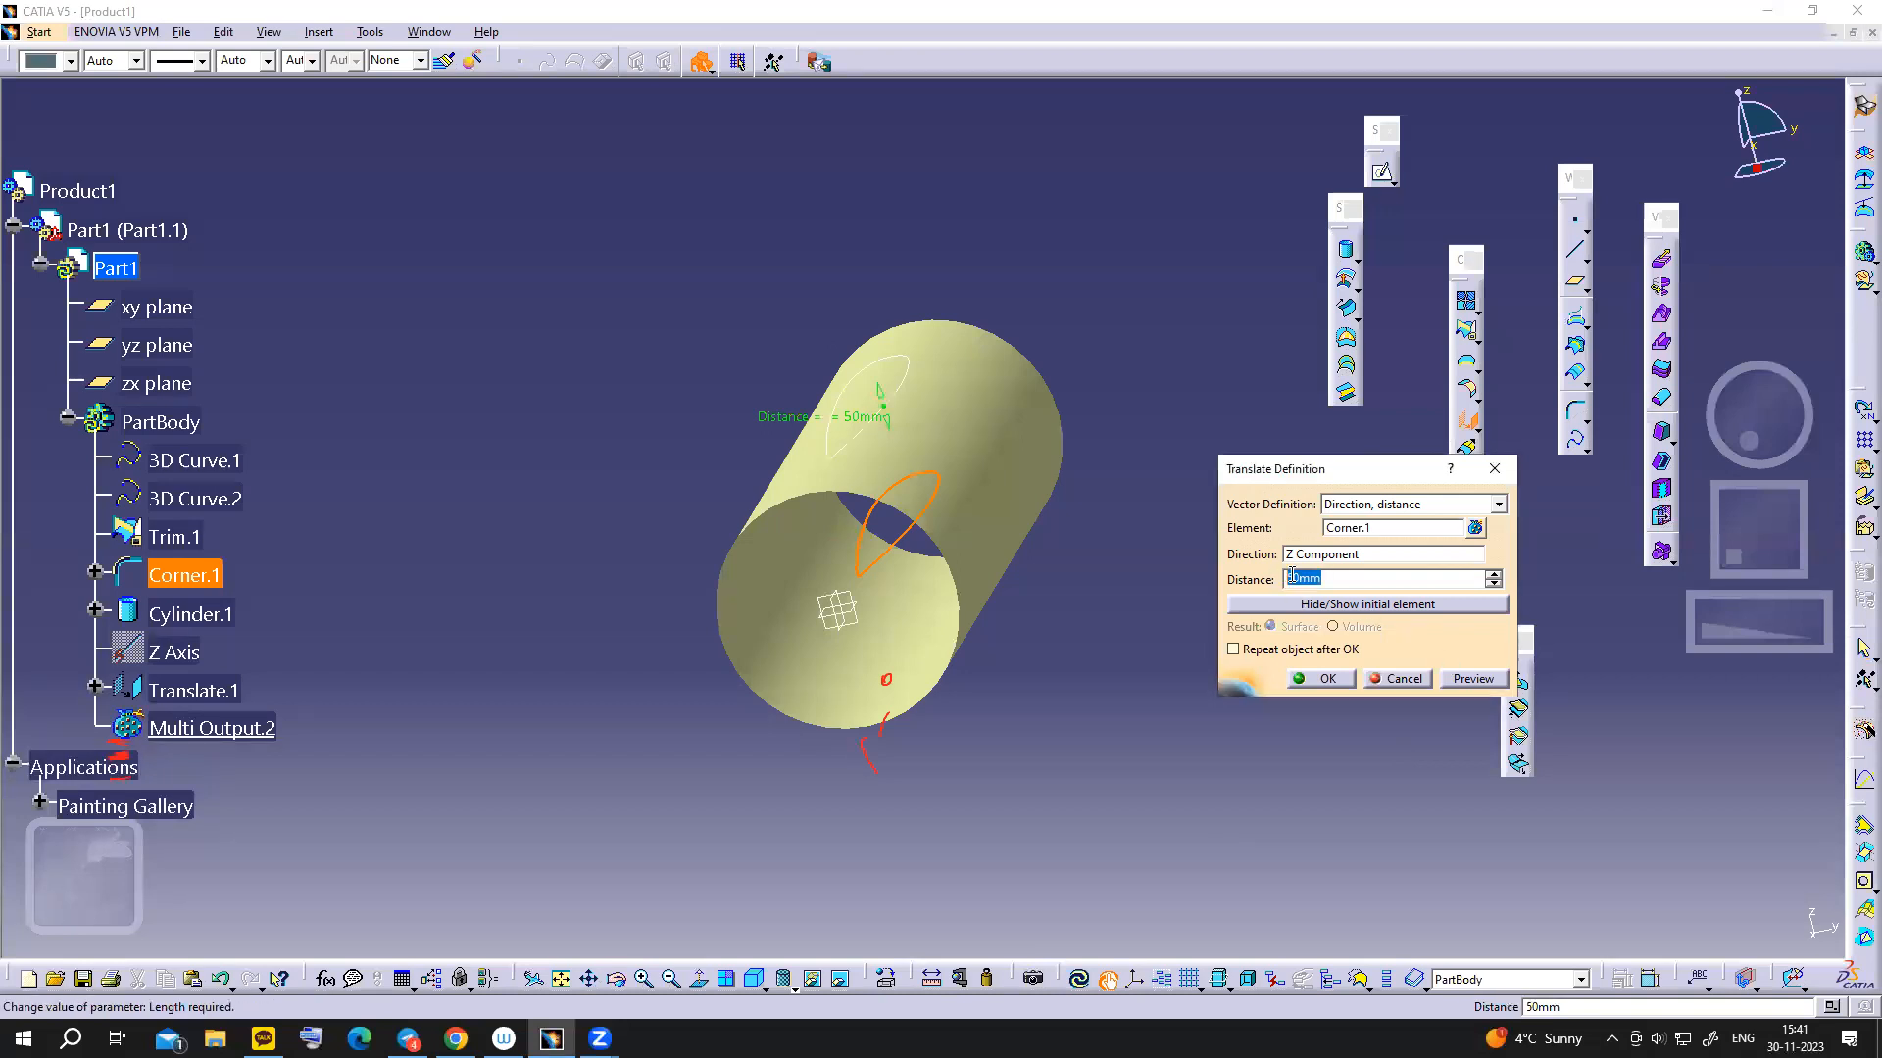
- Set the second translation's distance to 150 mm and create the translated profile
drag(1335, 578, 1247, 586)
text(1)
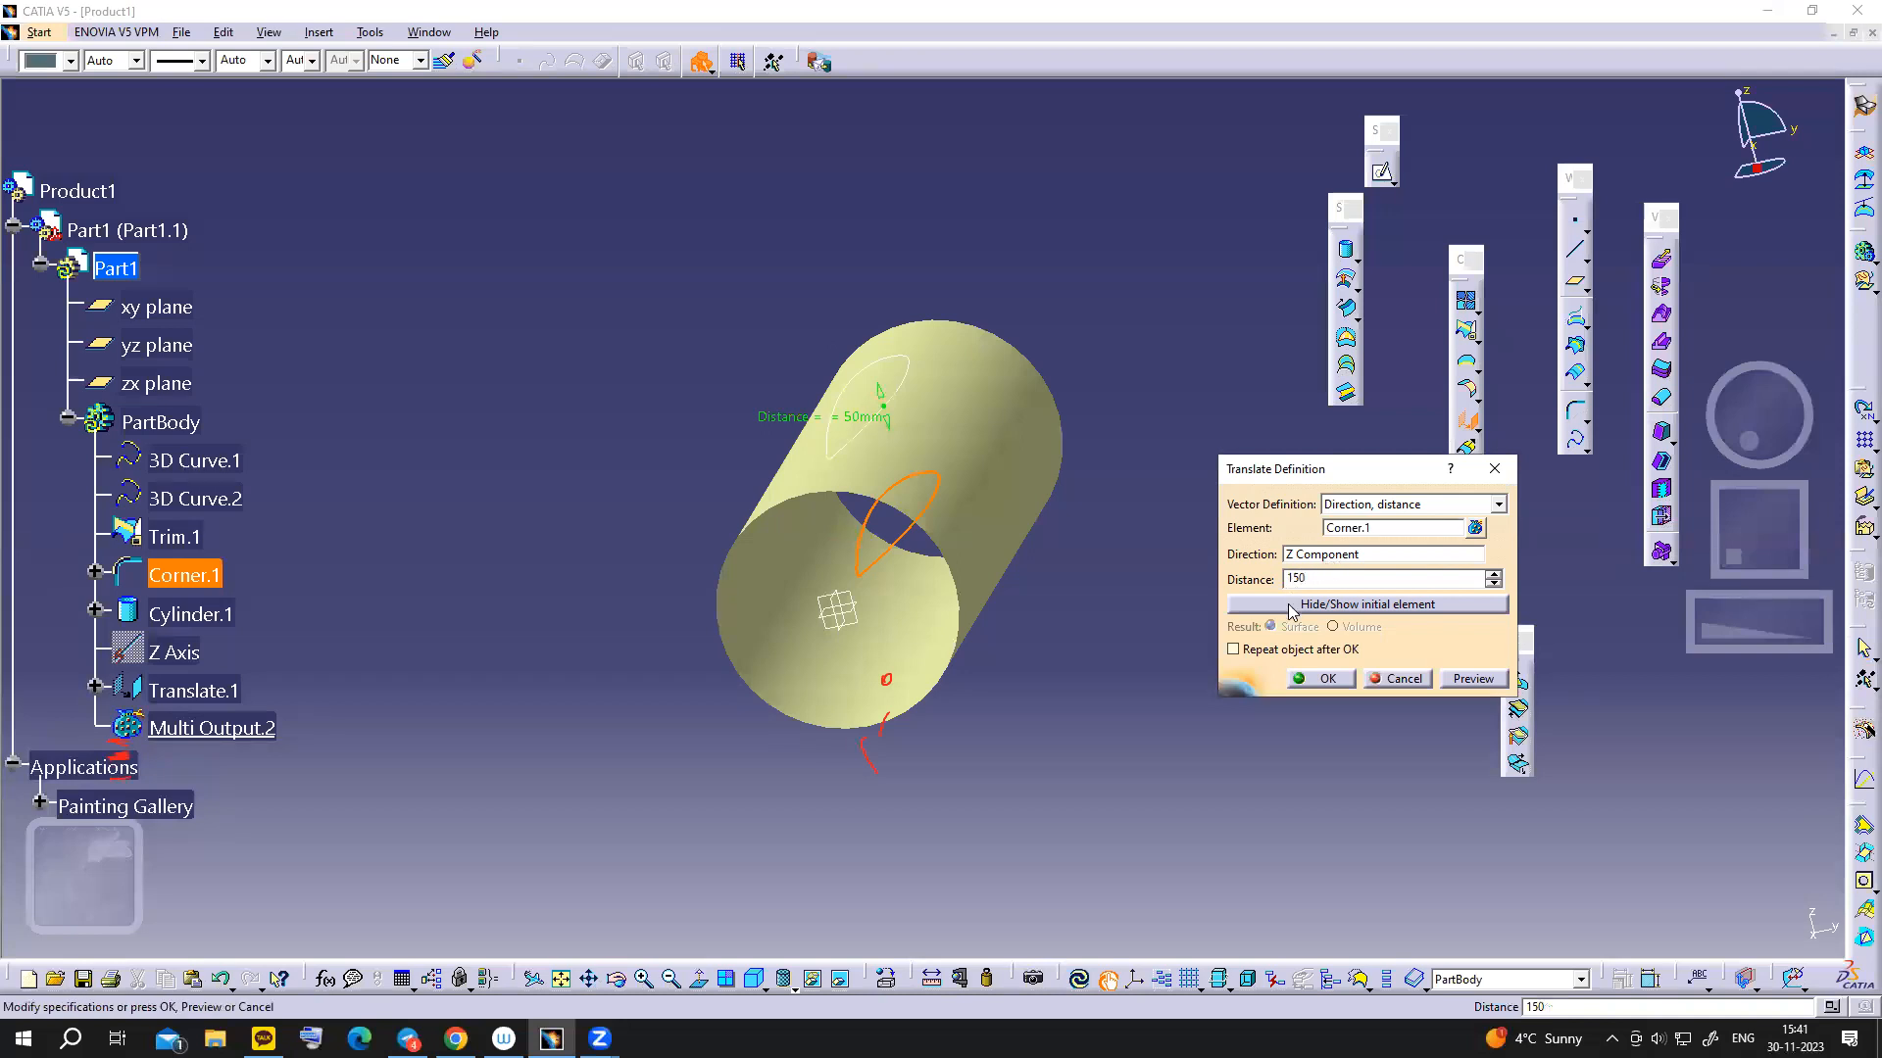
key(Return)
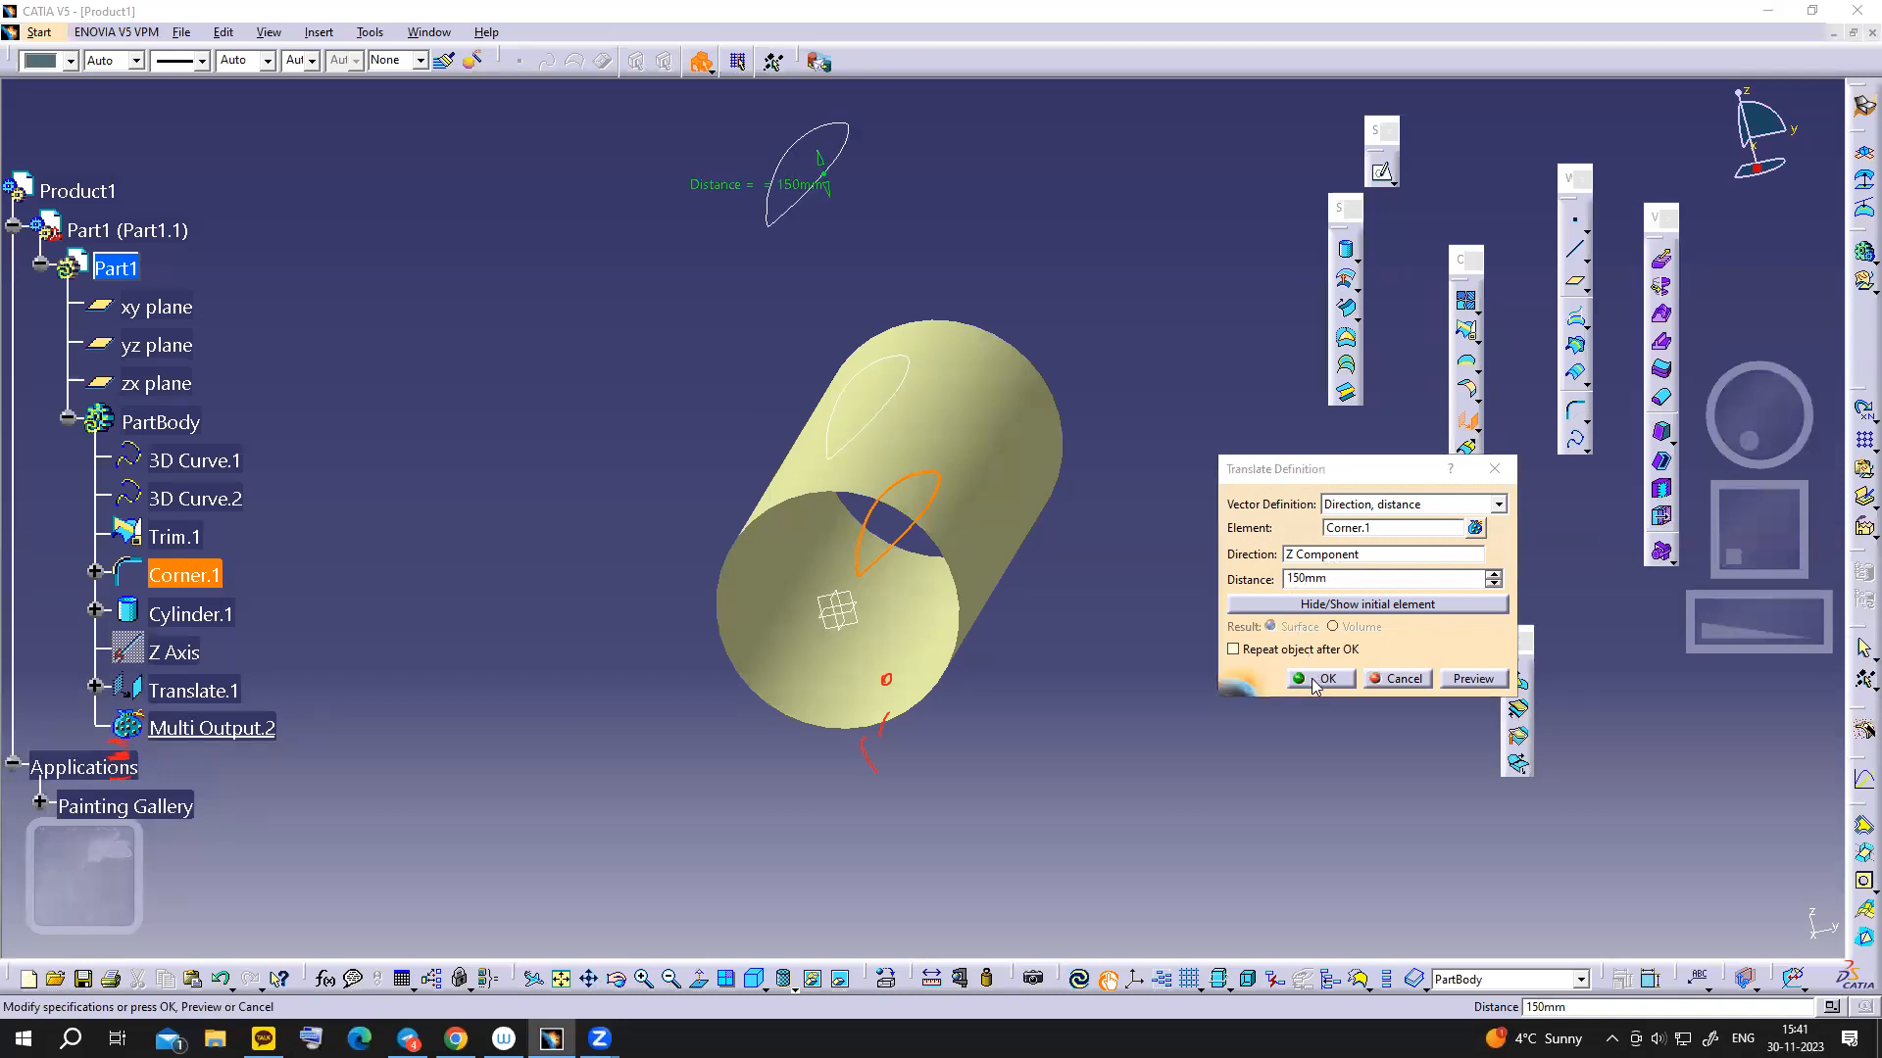
click(1315, 680)
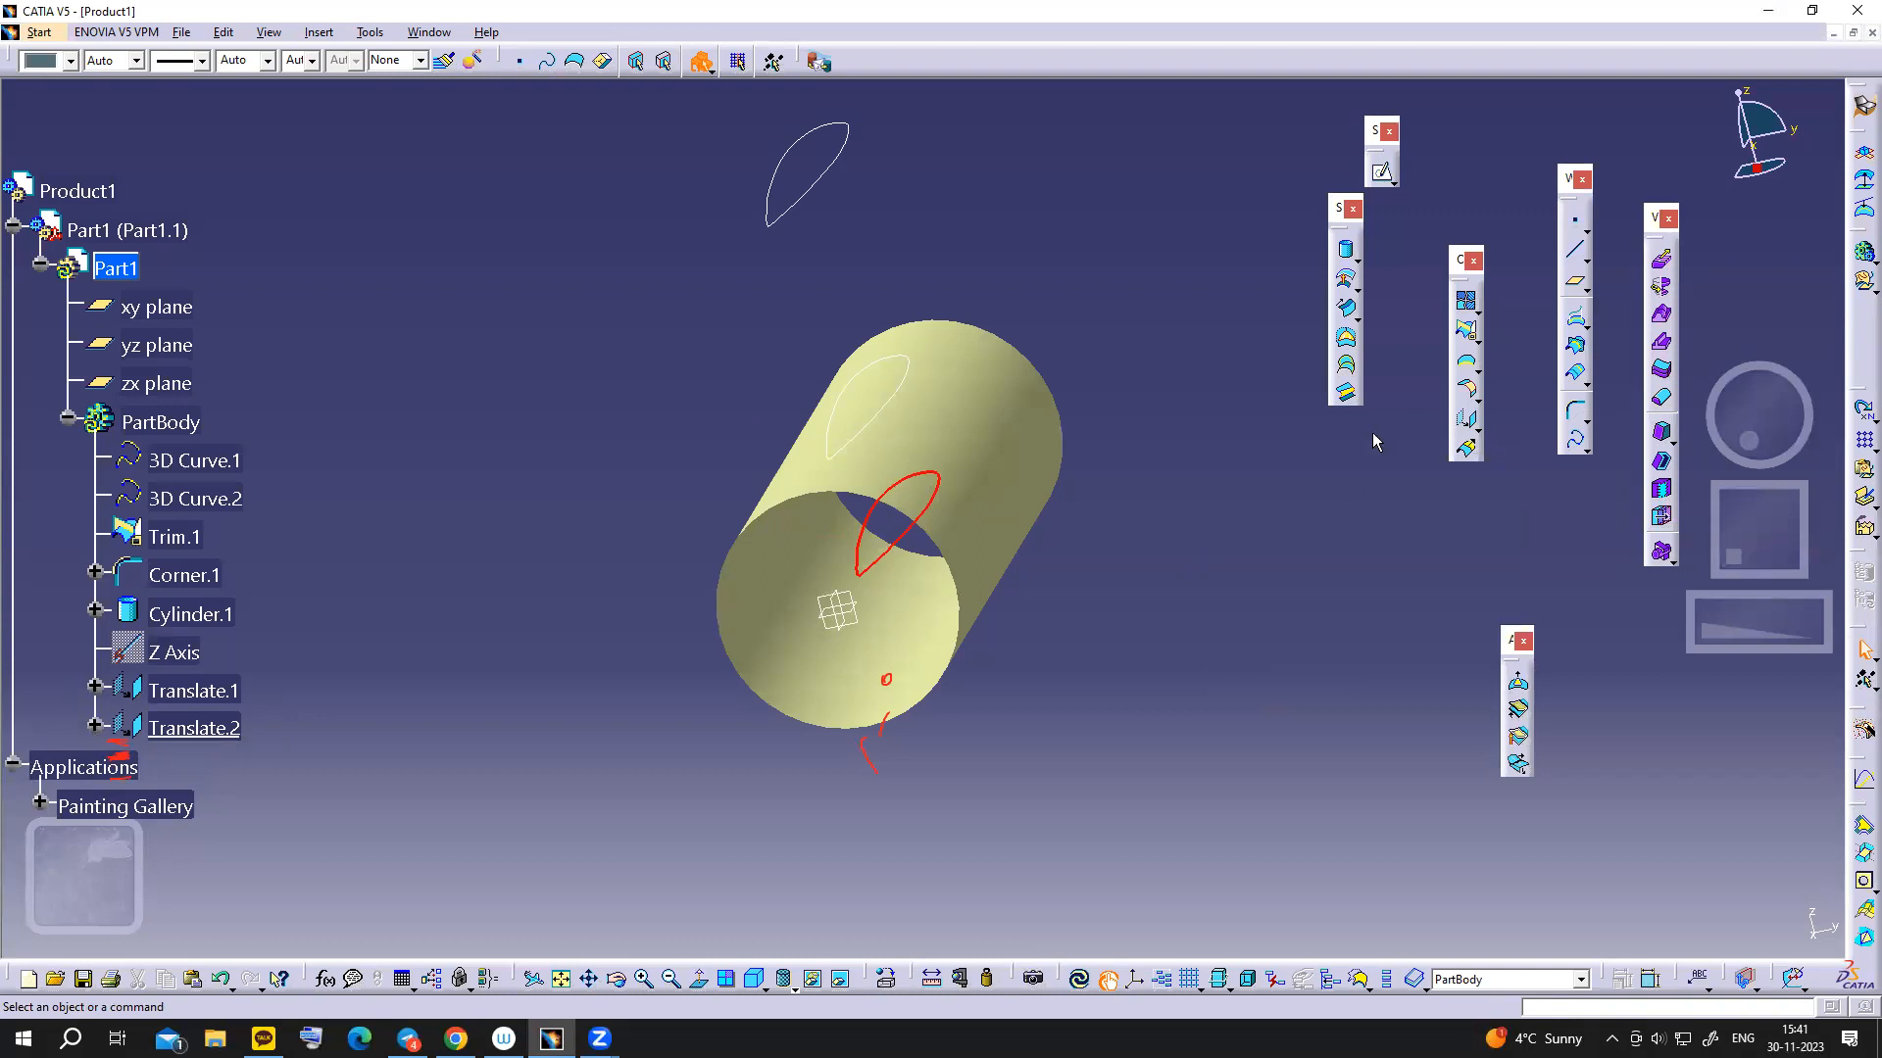
- Translate the aerofoil profile Corner.1 by 250 mm along the Z component
click(1465, 419)
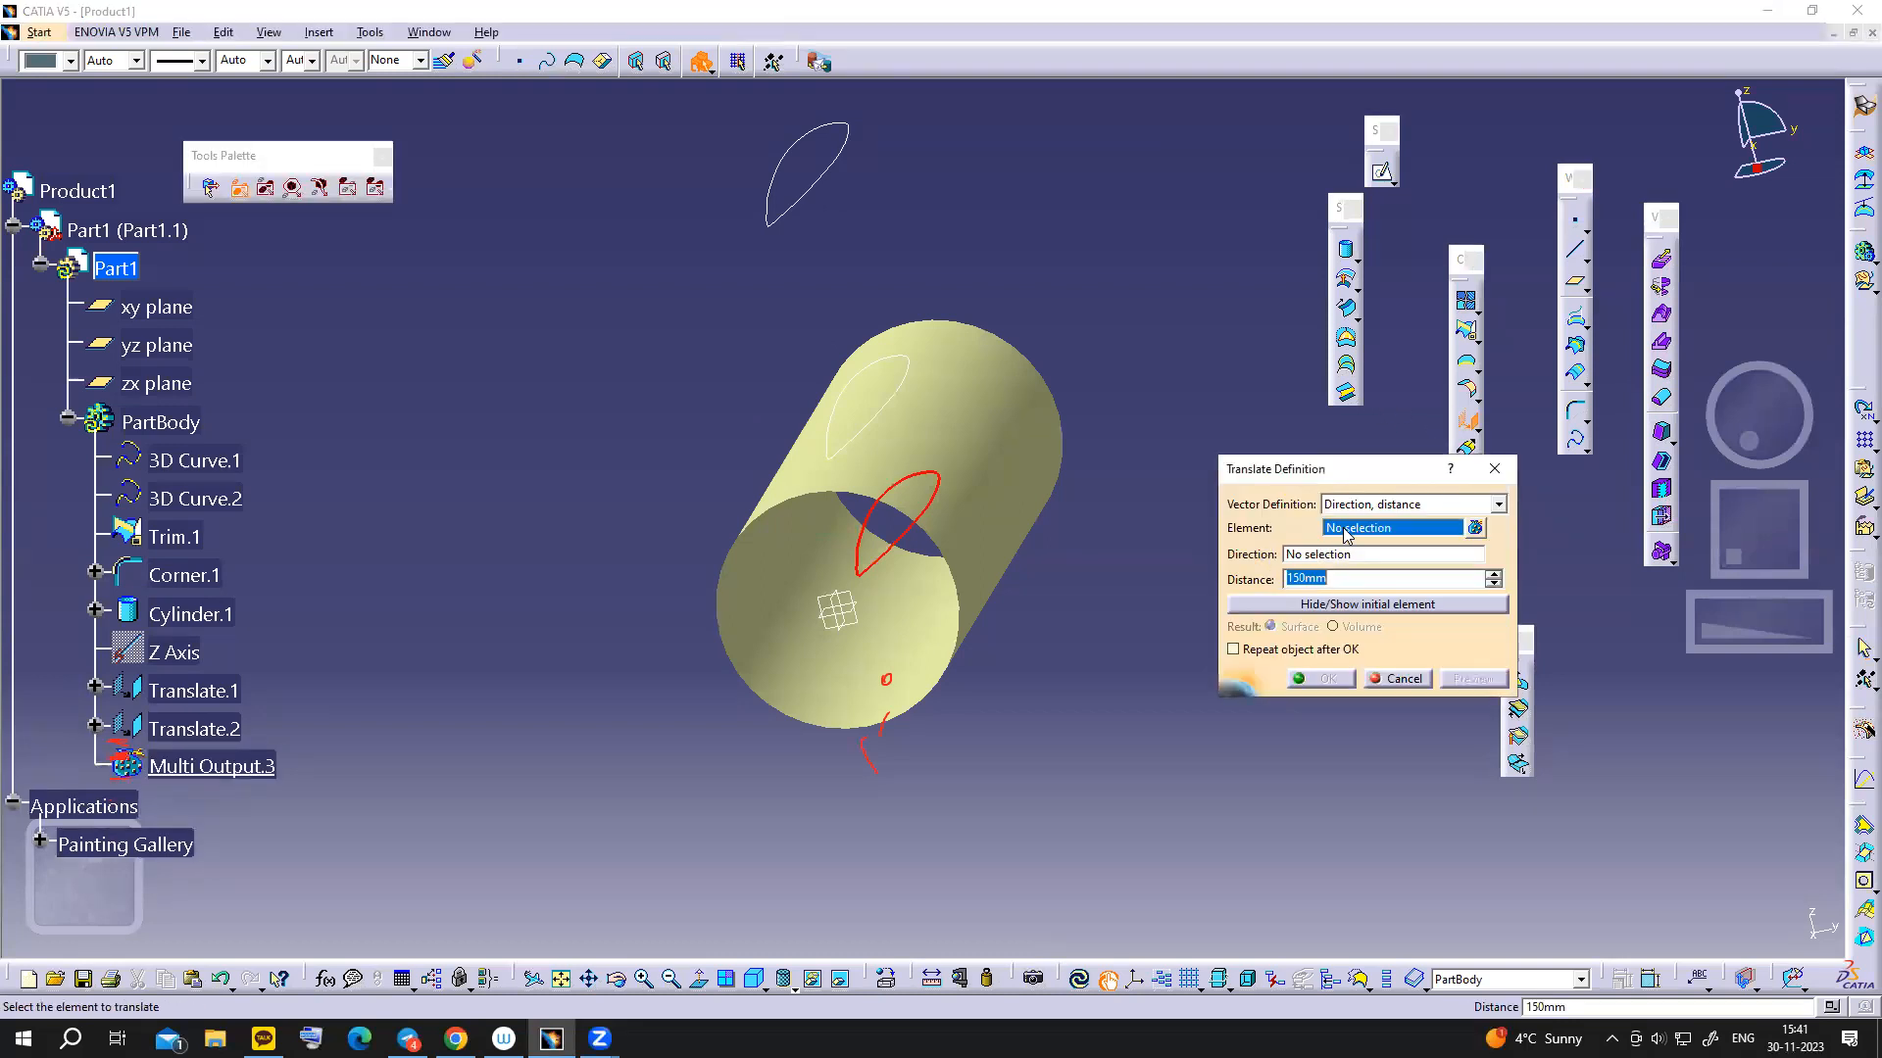
right_click(1347, 533)
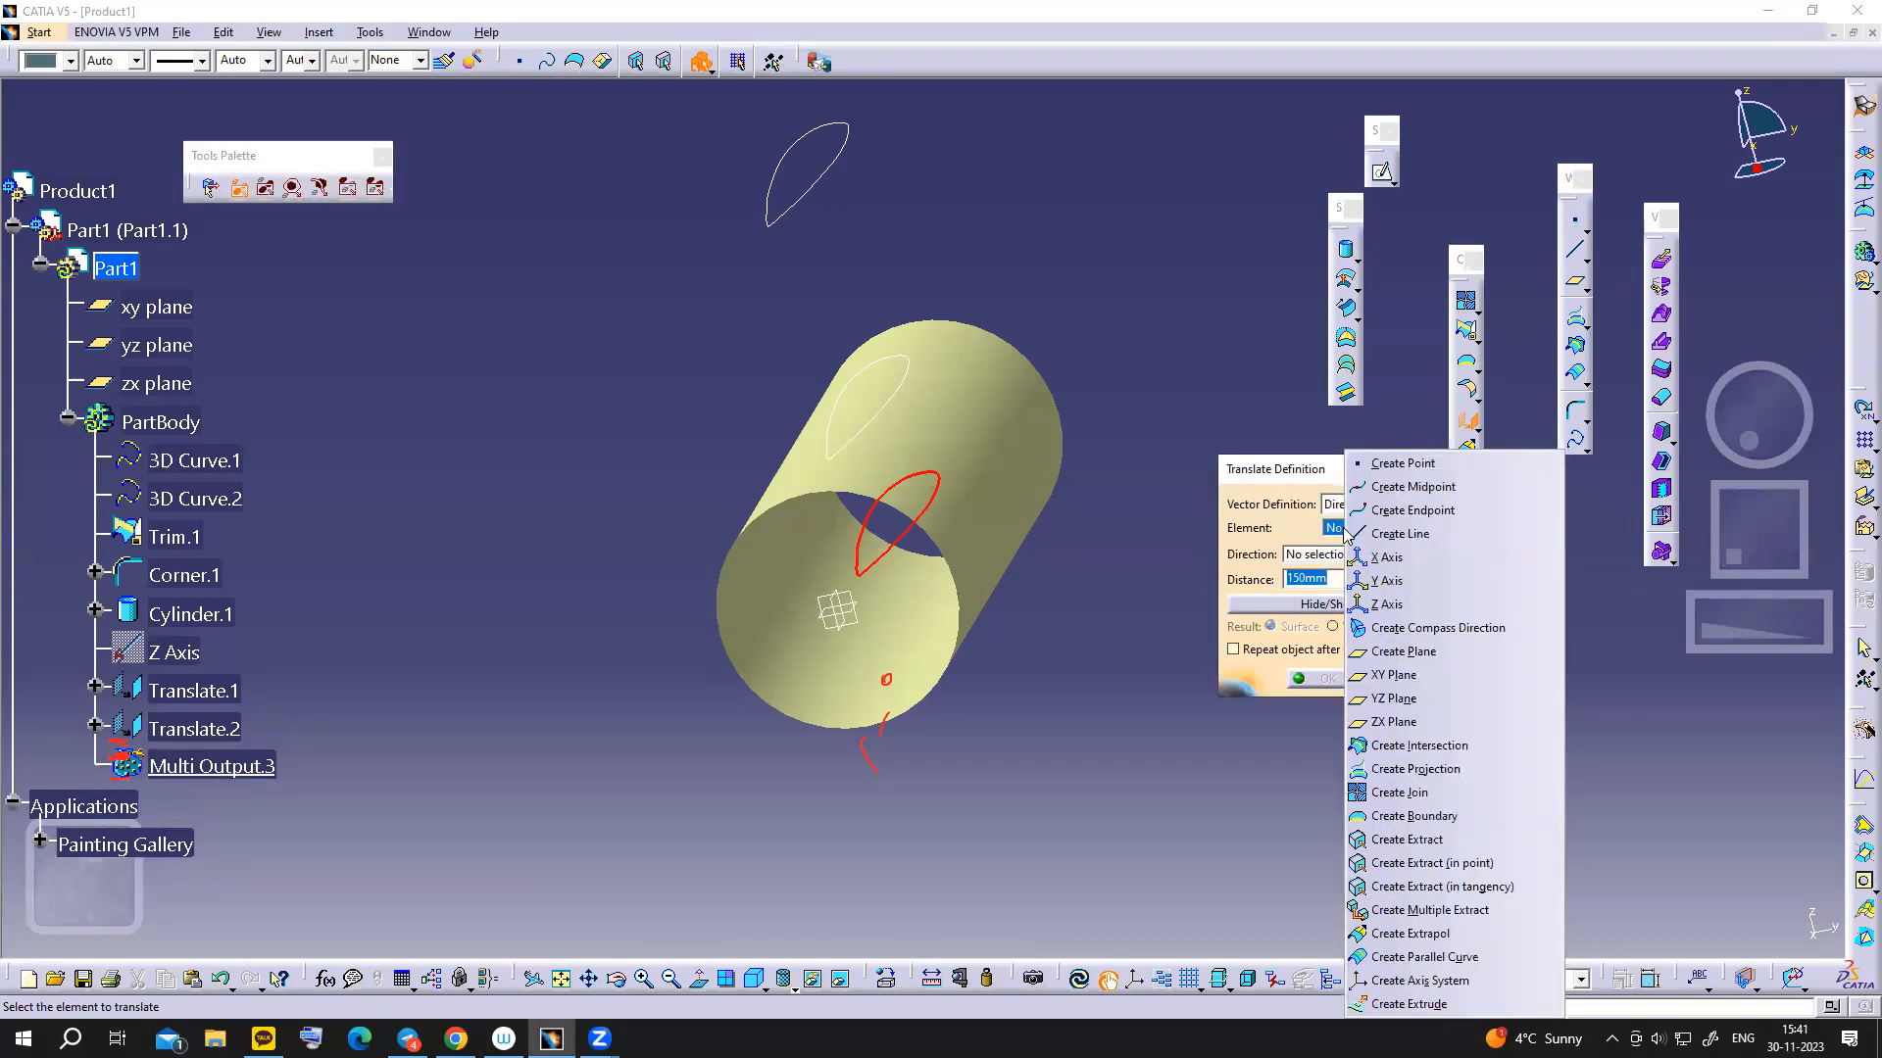
click(1382, 605)
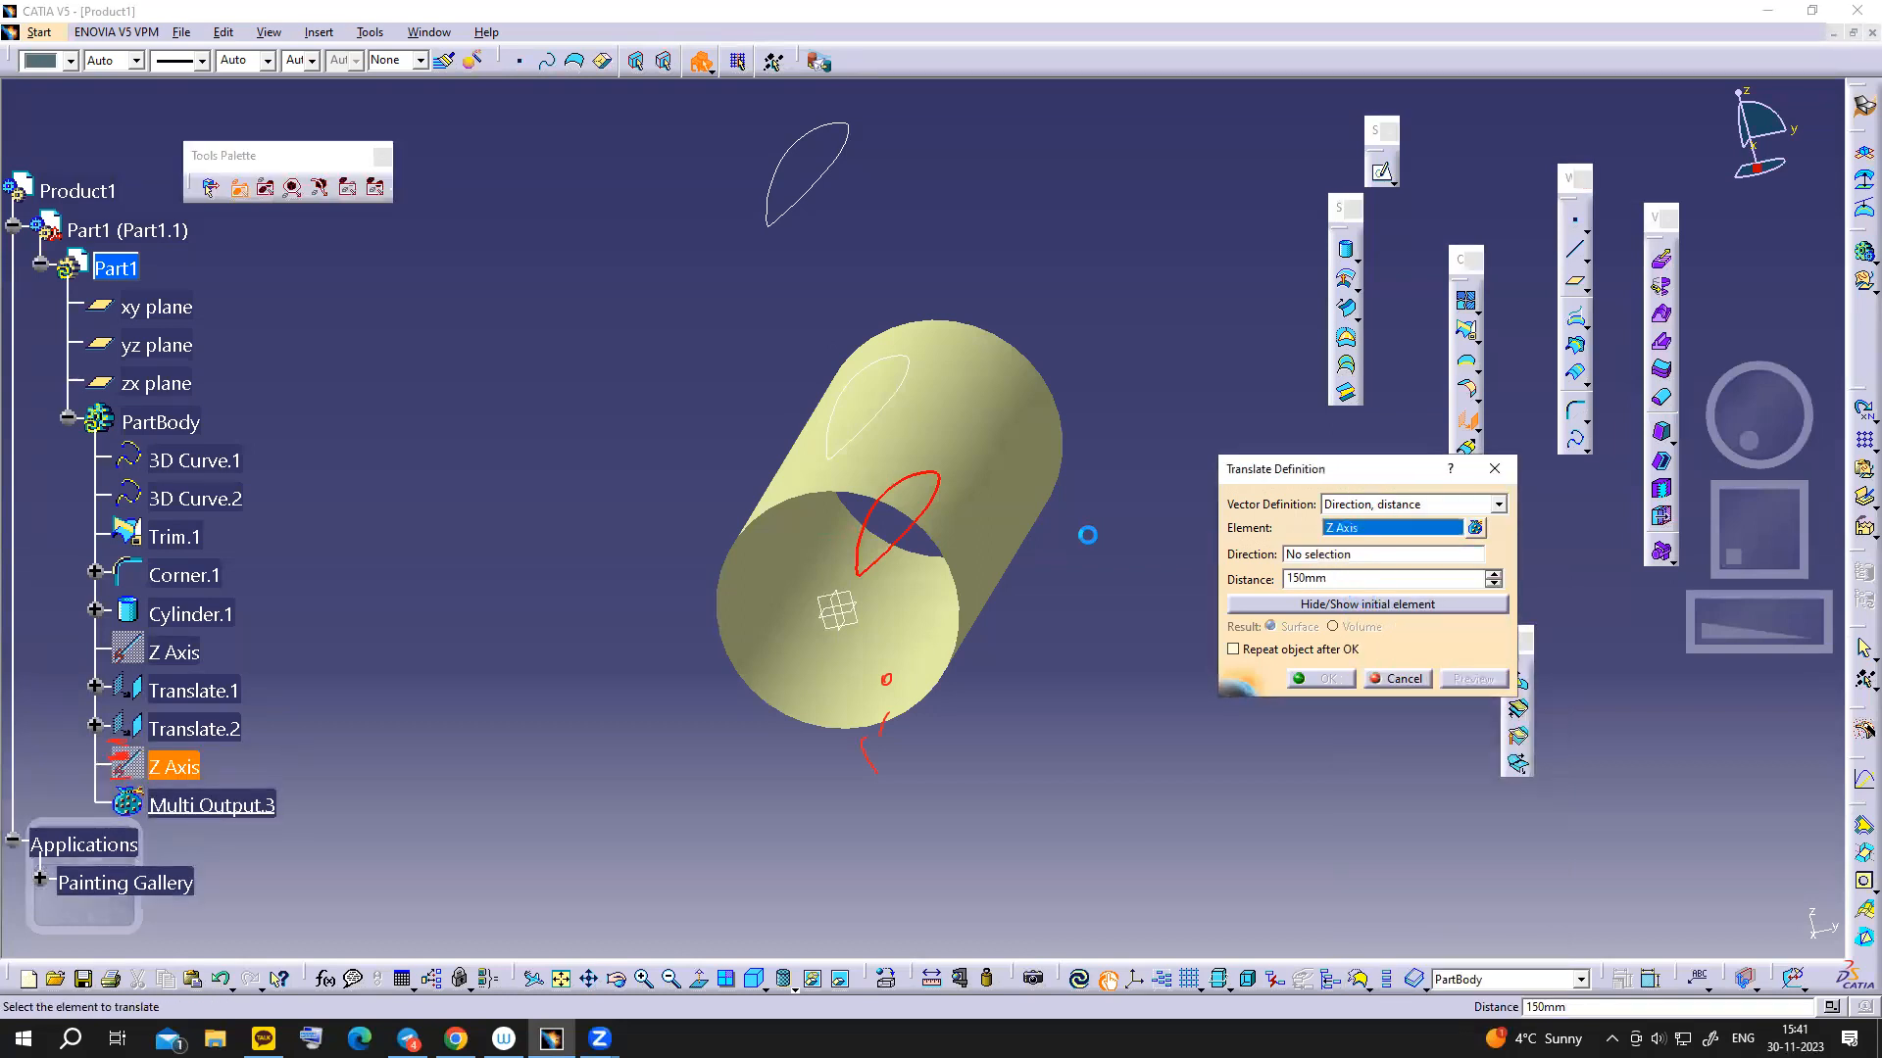
click(921, 551)
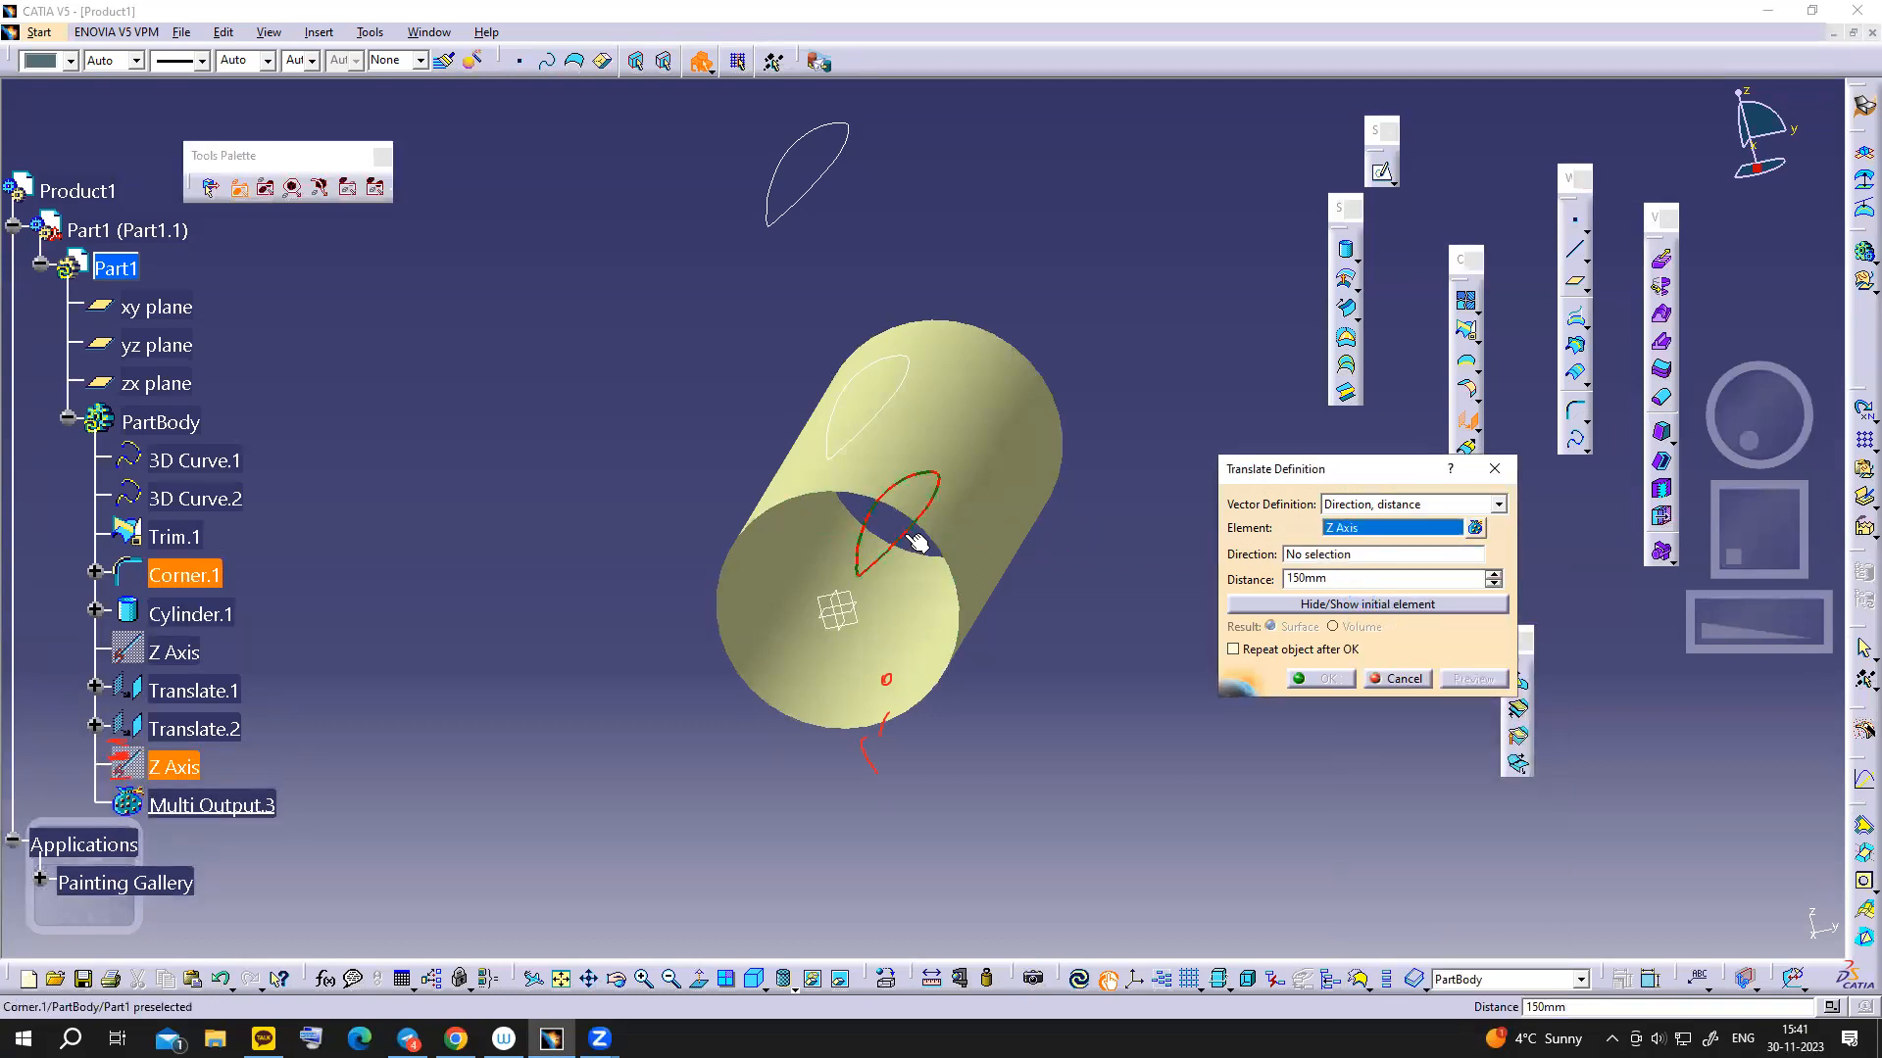
right_click(1323, 564)
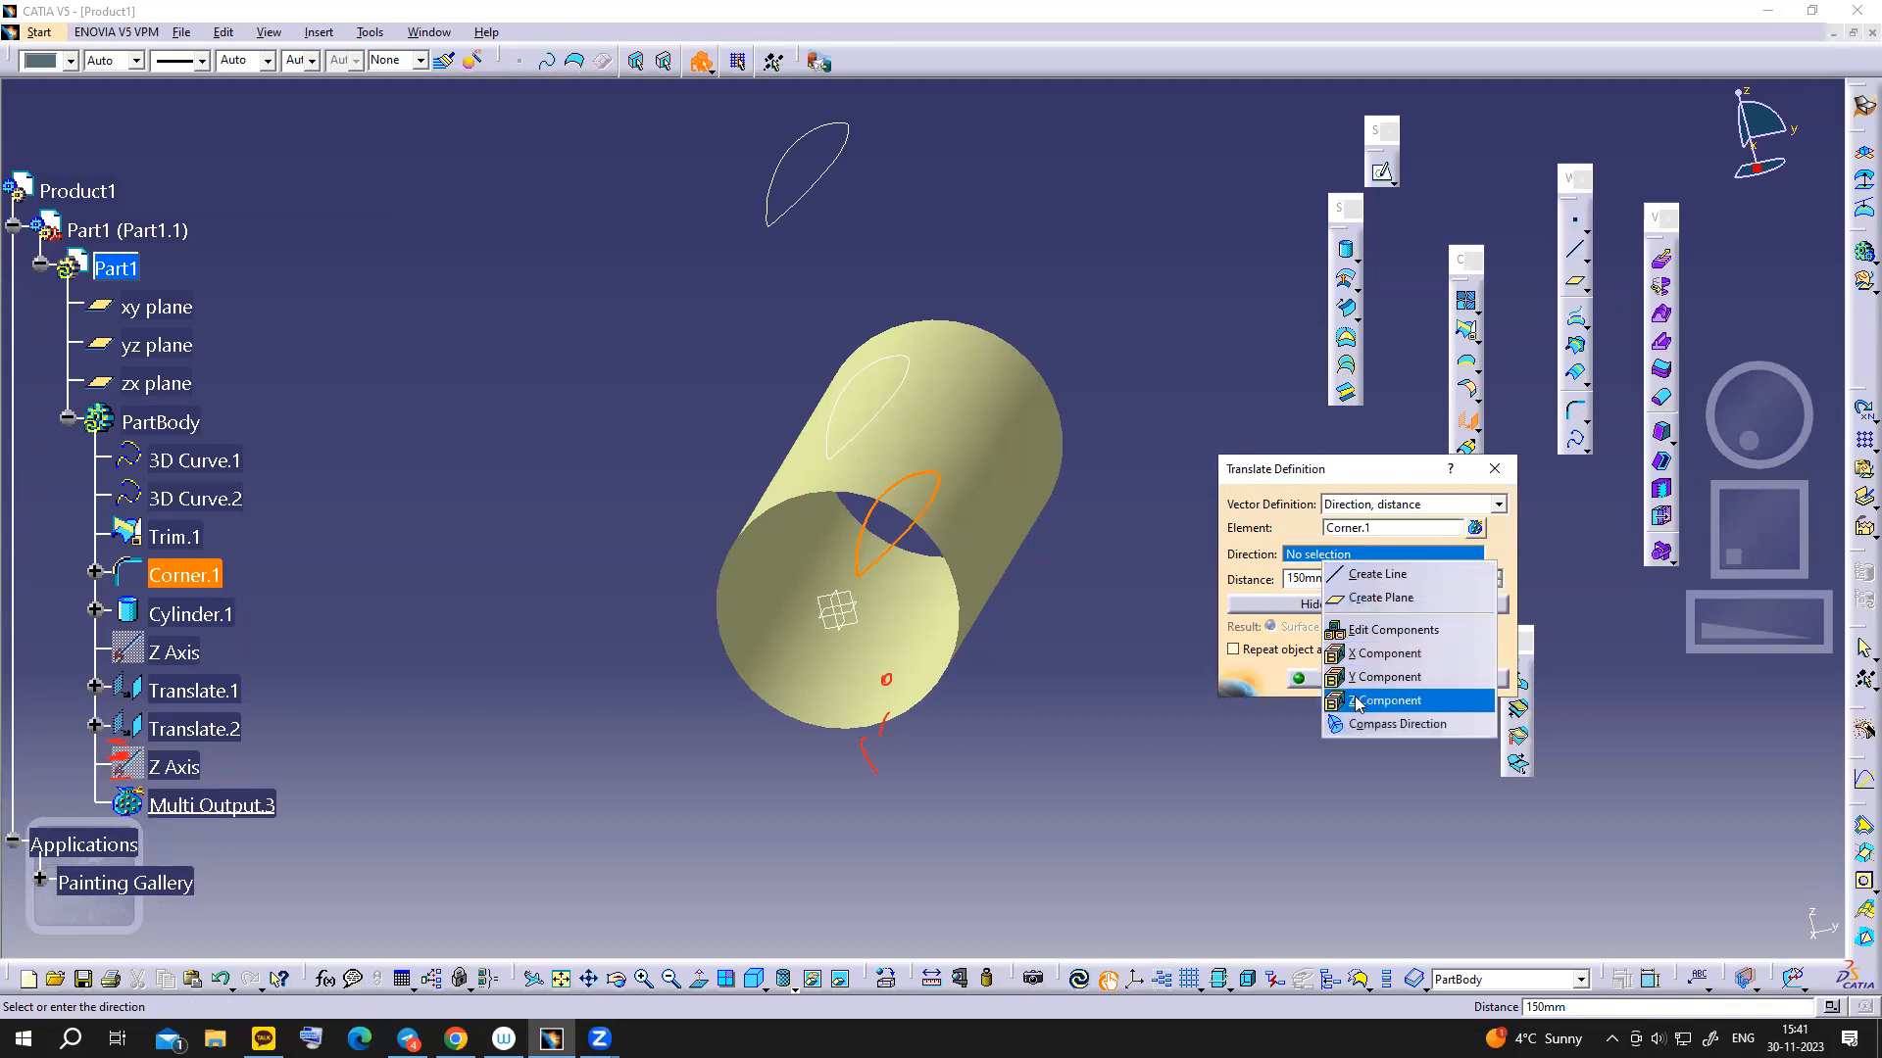
click(1342, 681)
double_click(1296, 580)
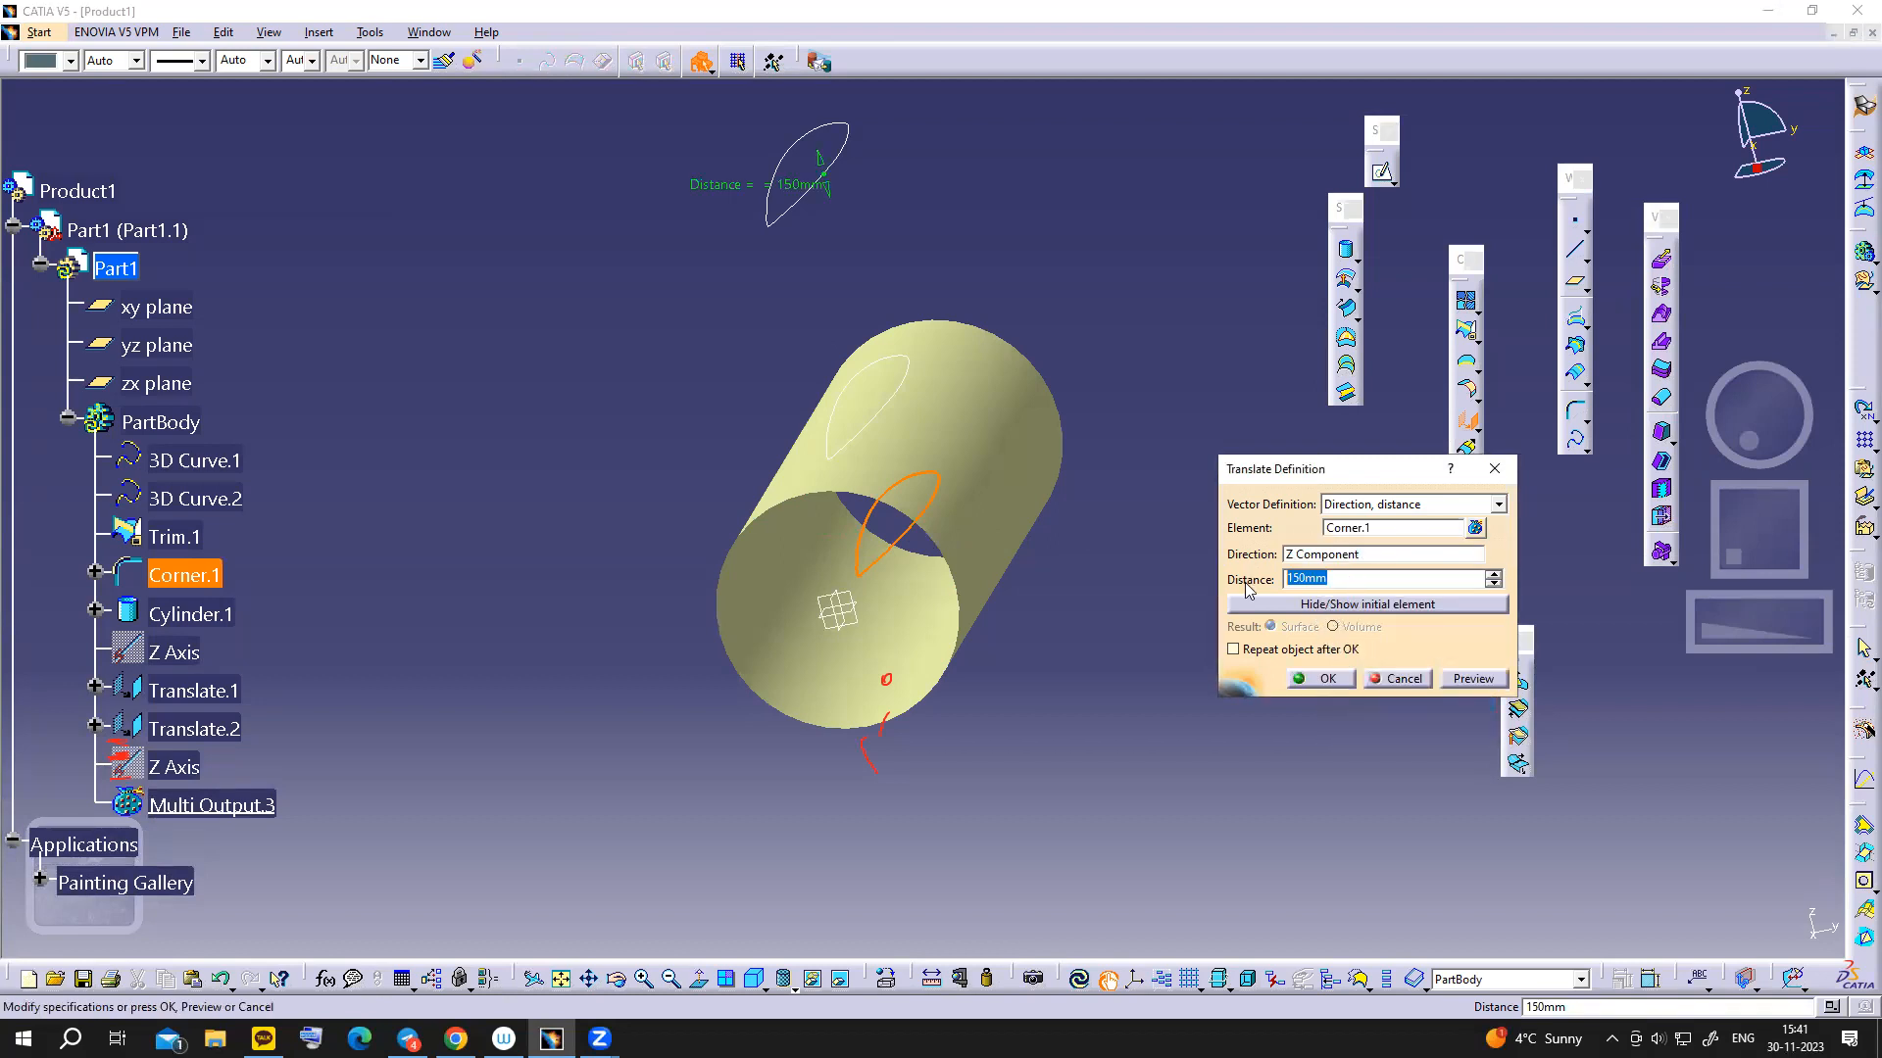
text(250)
click(1322, 681)
- Hide the original aerofoil profile Corner.1 inside the hub cylinder
ctrl+middle_drag(1226, 475, 1218, 517)
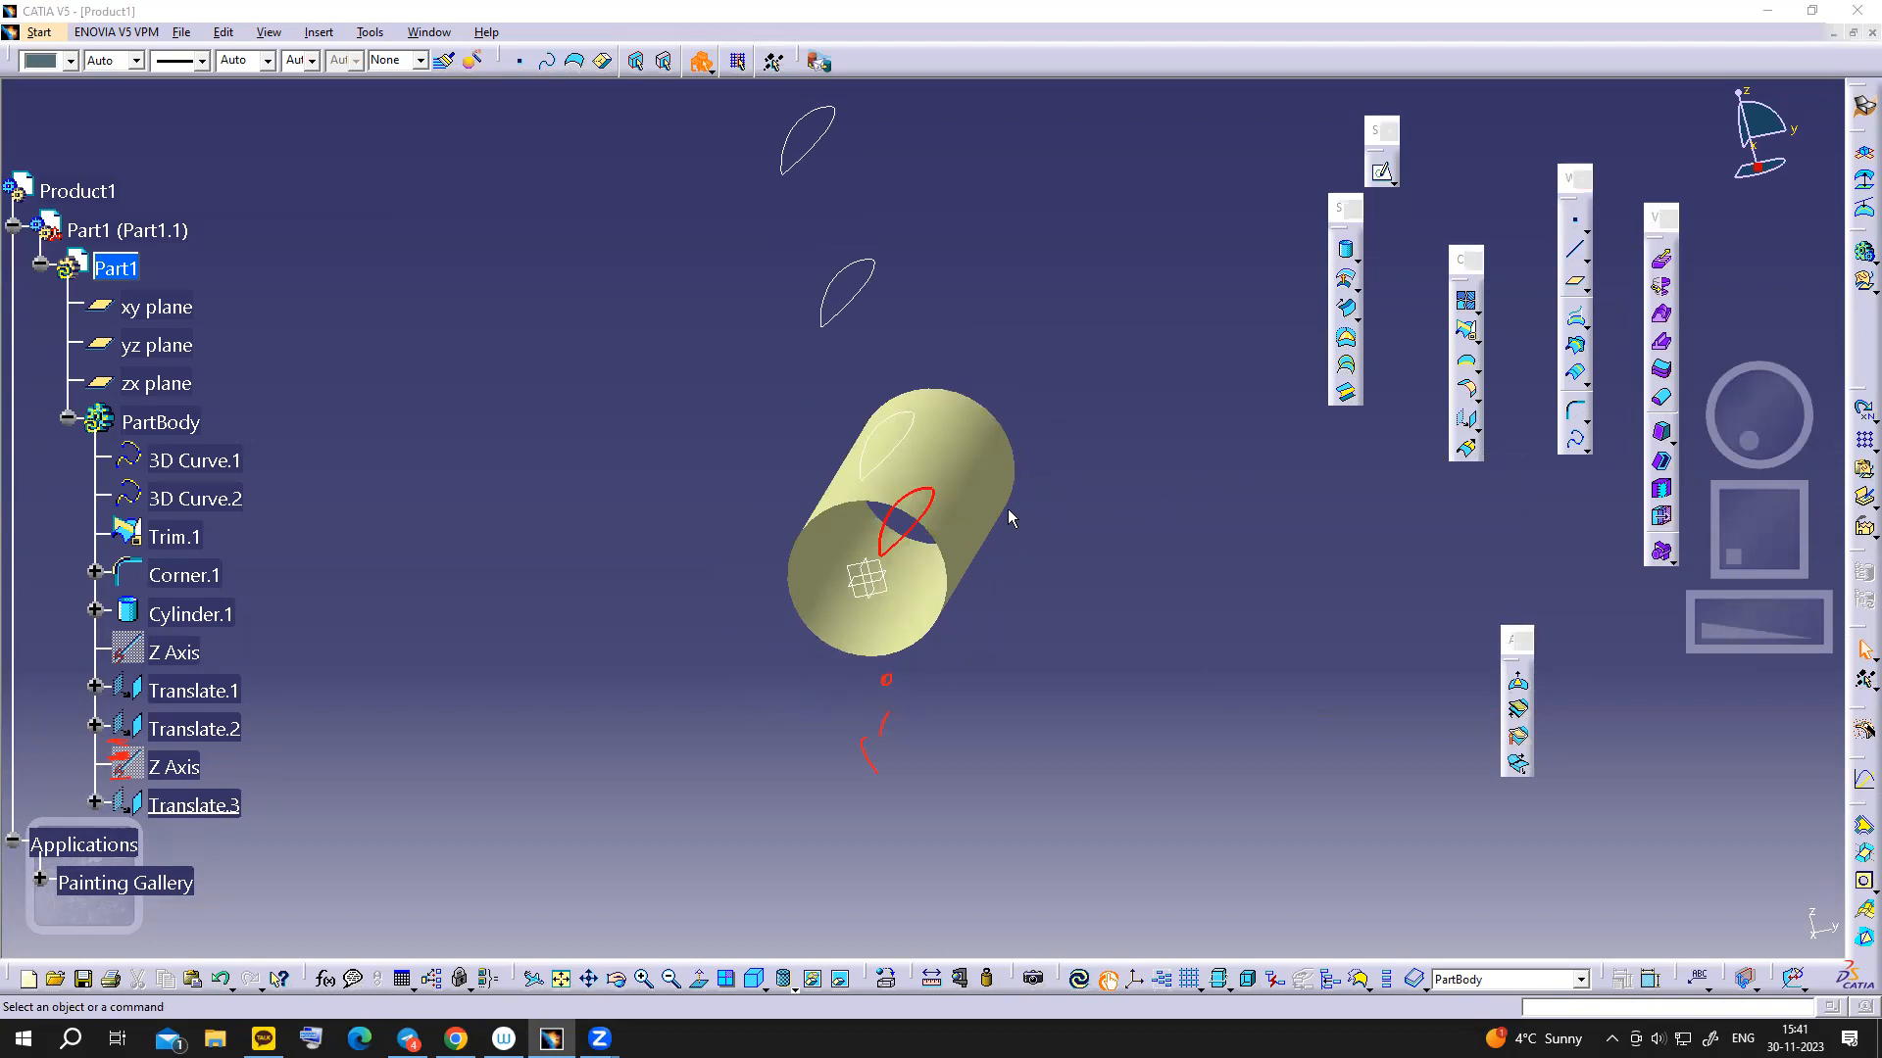
click(912, 538)
right_click(912, 538)
click(970, 592)
- Project the translated profile Translate.1 onto the hub surface Cylinder.1 with the Normal projection type
mouse_move(1111, 634)
middle_down()
mouse_move(1097, 676)
mouse_move(979, 609)
mouse_move(986, 634)
mouse_move(1063, 651)
mouse_move(1206, 637)
mouse_move(1084, 612)
middle_up()
middle_drag(1172, 680, 1216, 586)
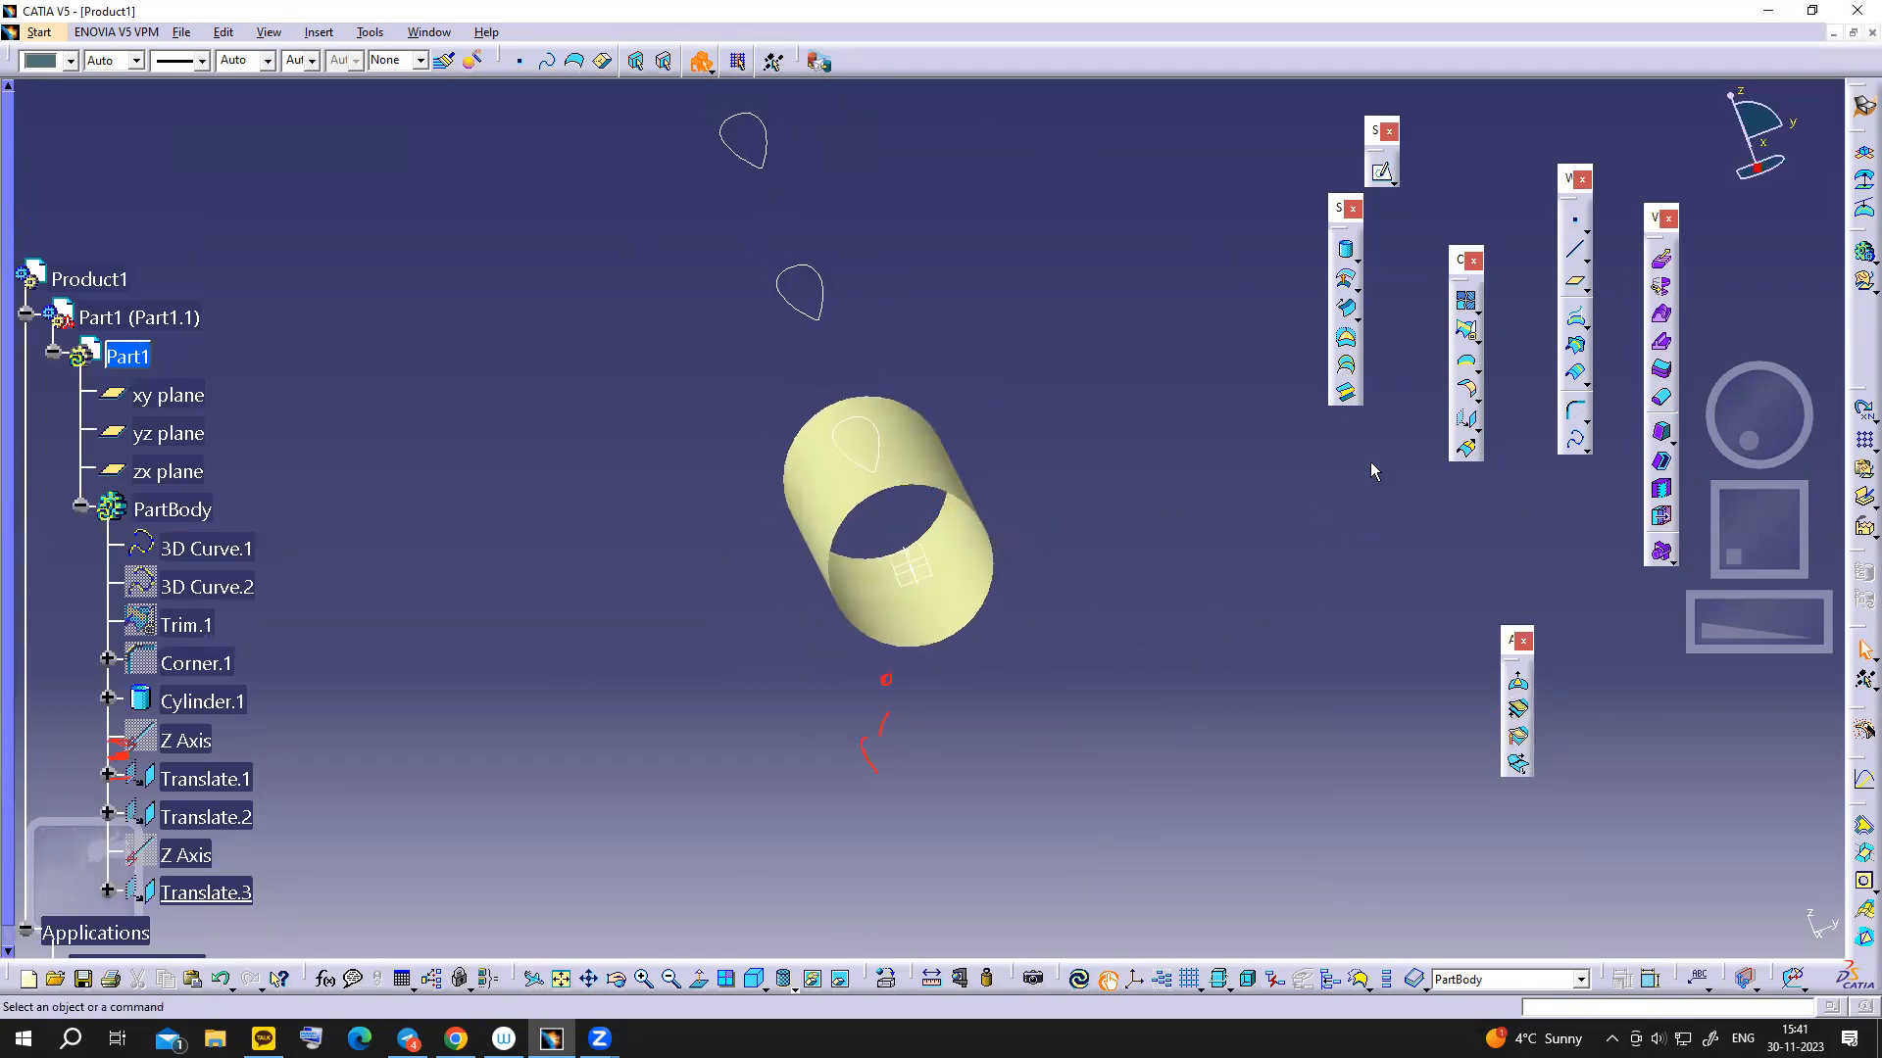
click(1568, 326)
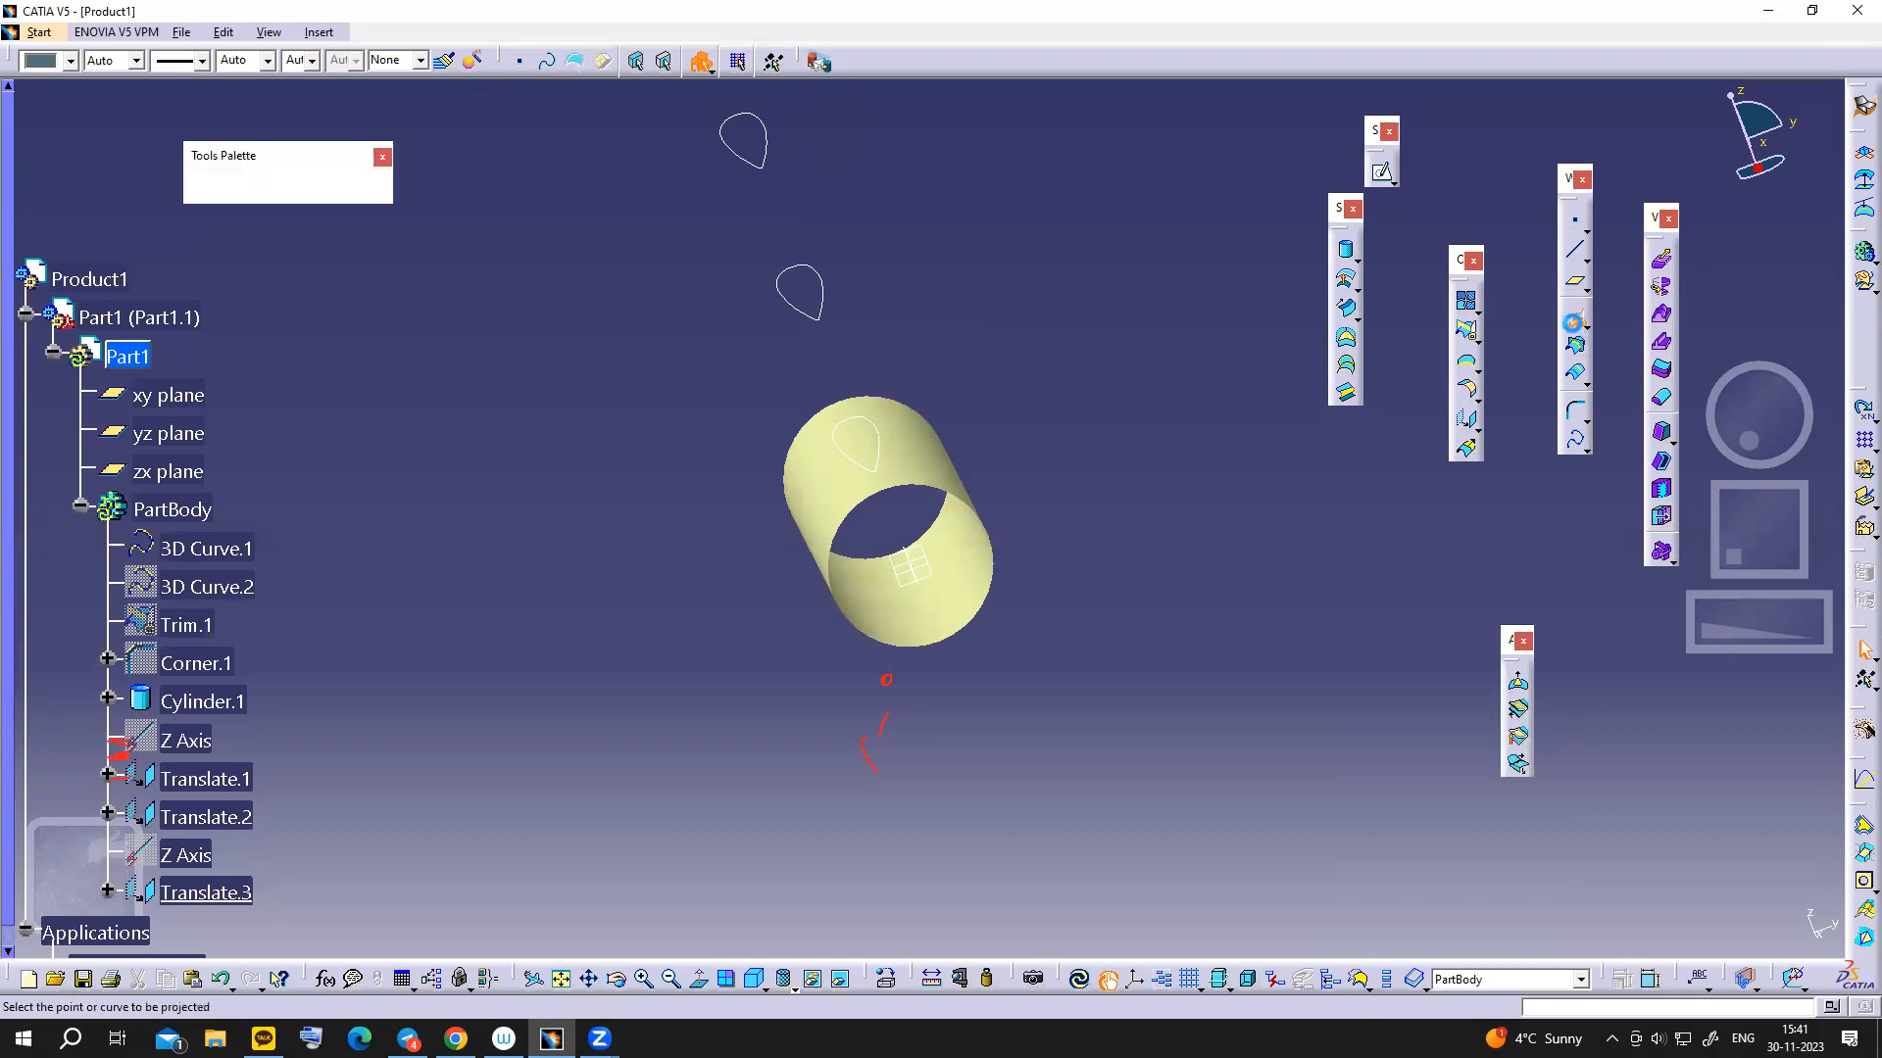
click(882, 461)
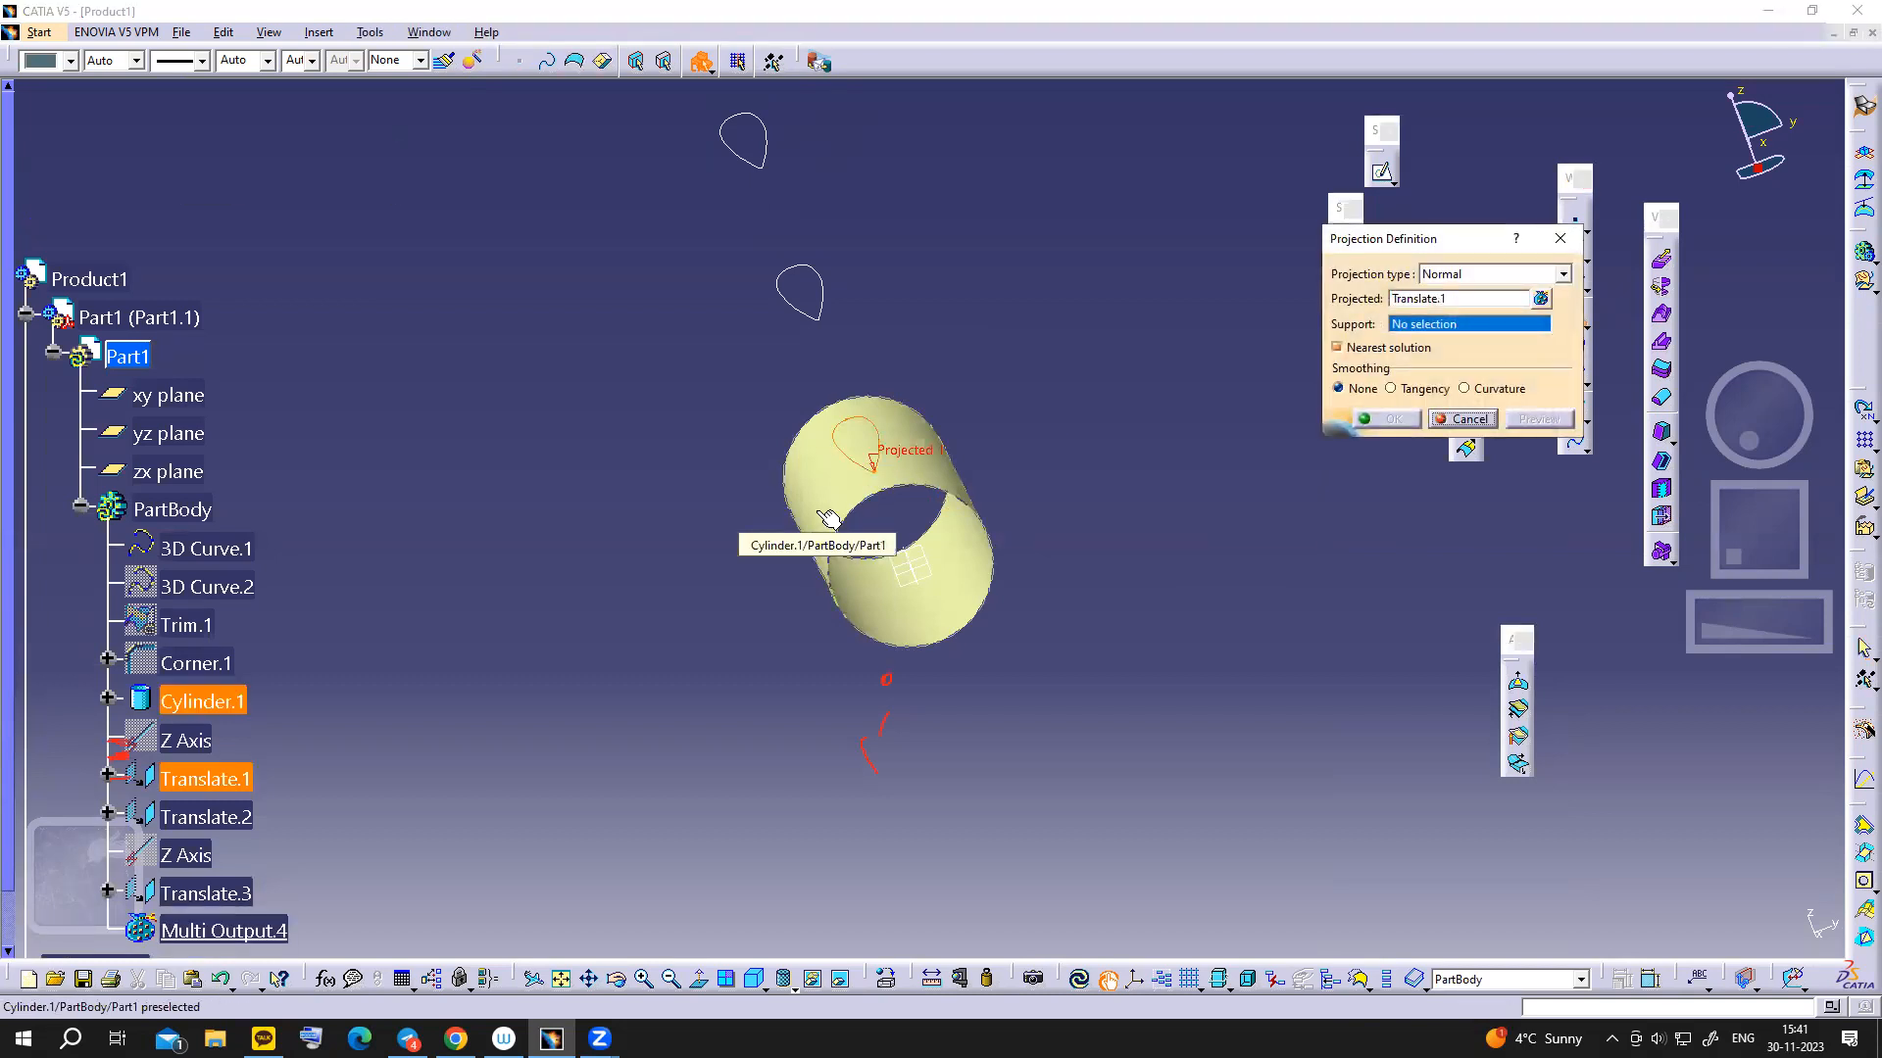
click(826, 518)
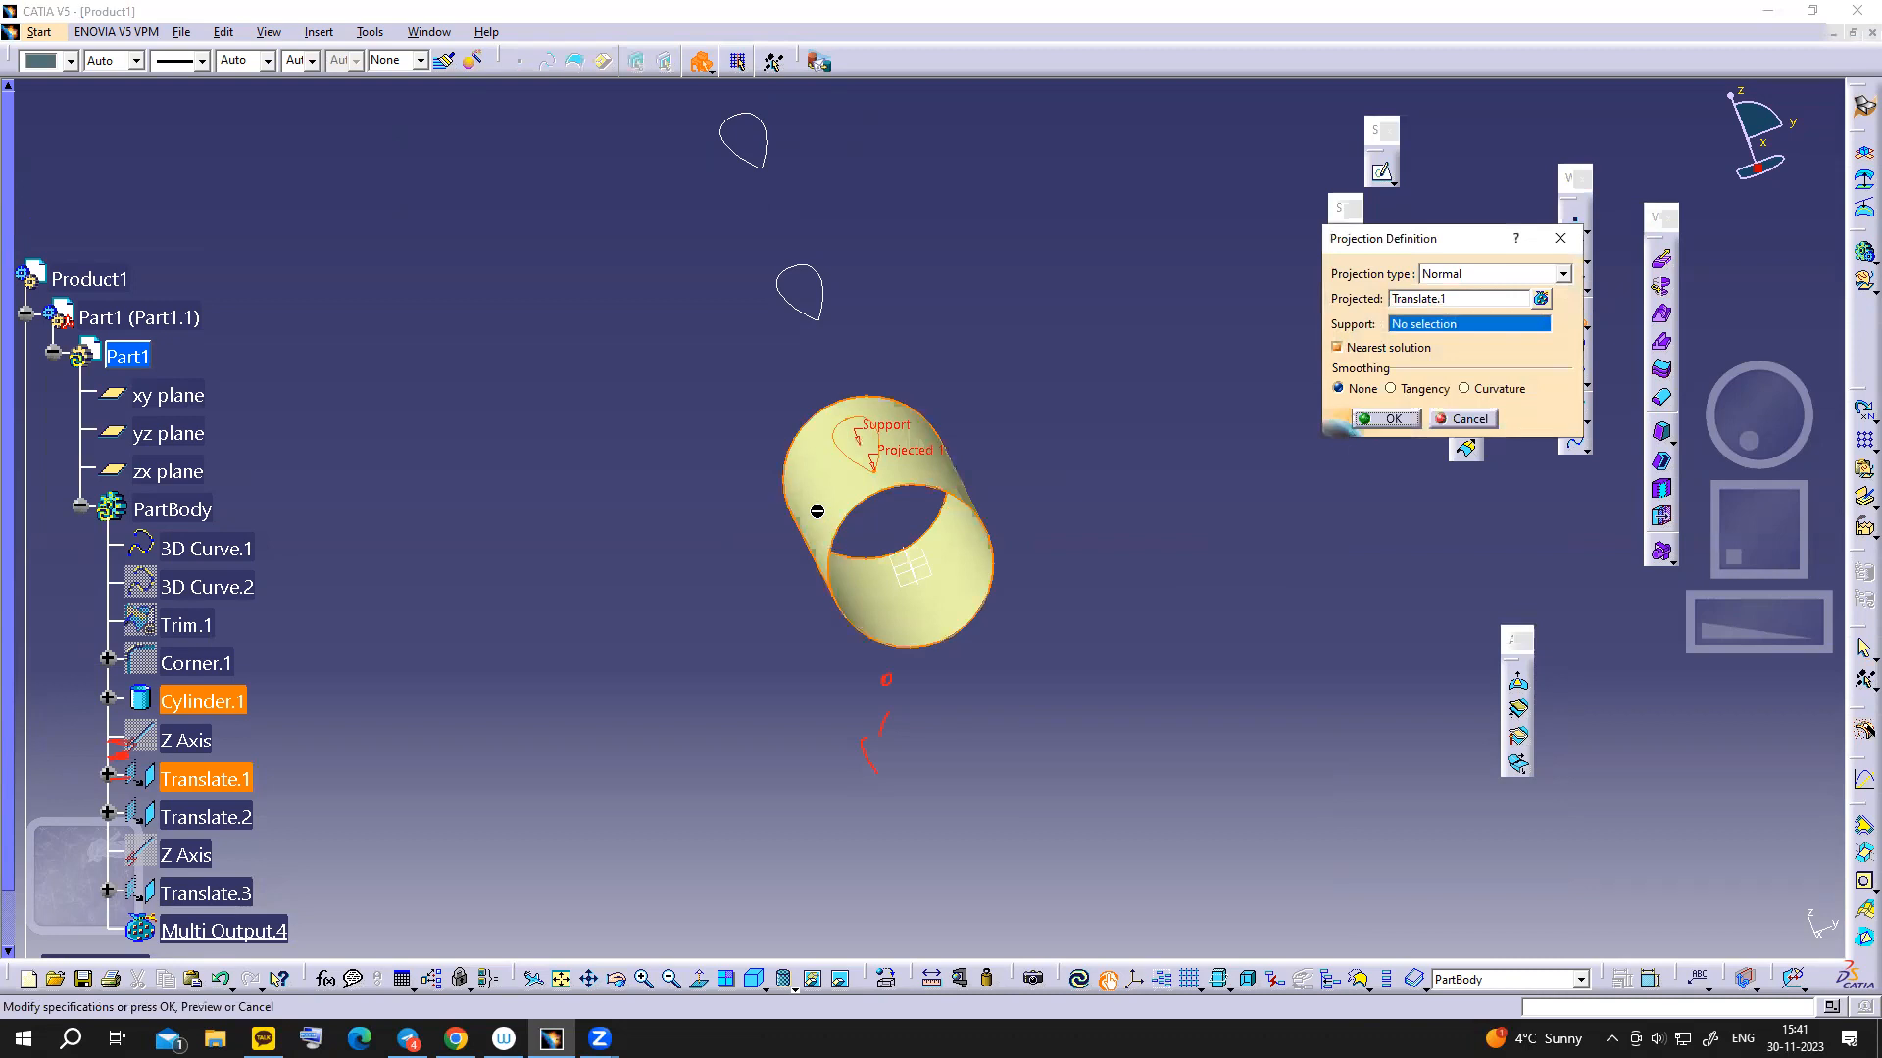
click(1385, 422)
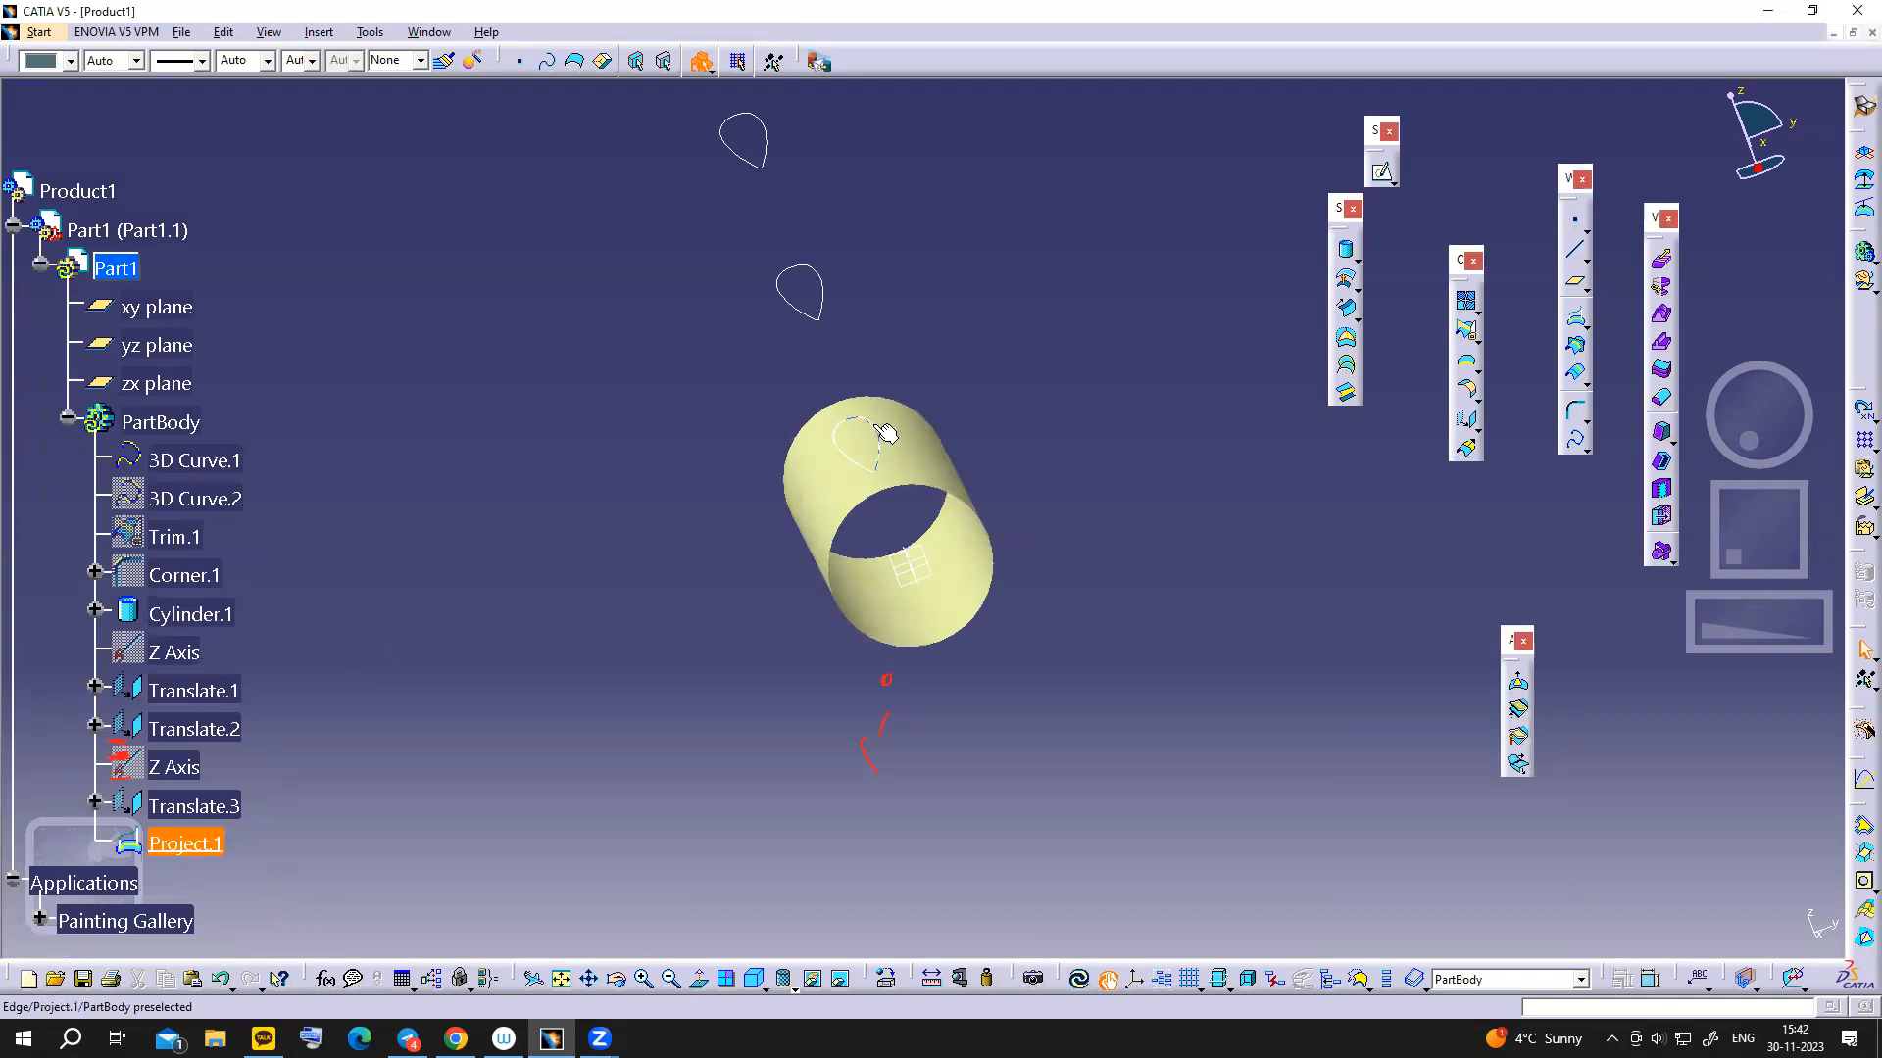
- Hide the translated profile Translate.1 so only its projection shows on the hub cylinder
scroll(202, 756, down, 1)
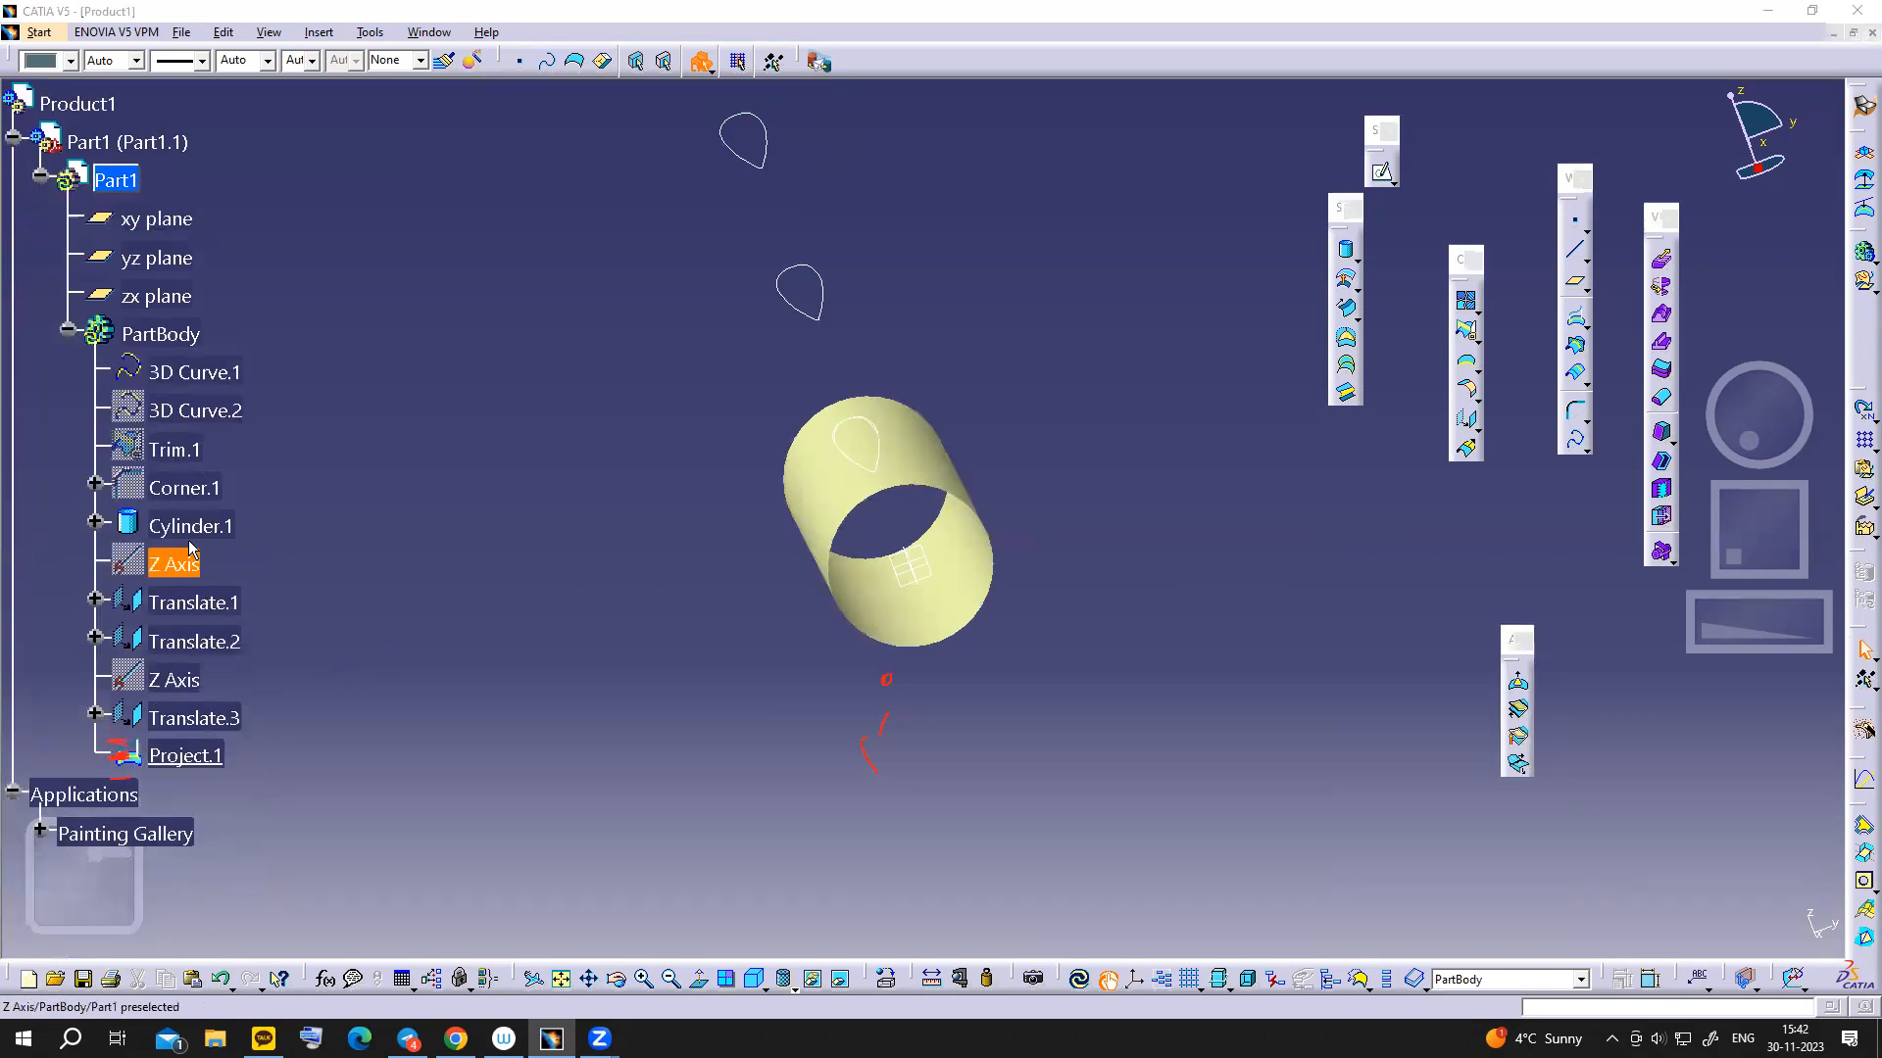
right_click(197, 602)
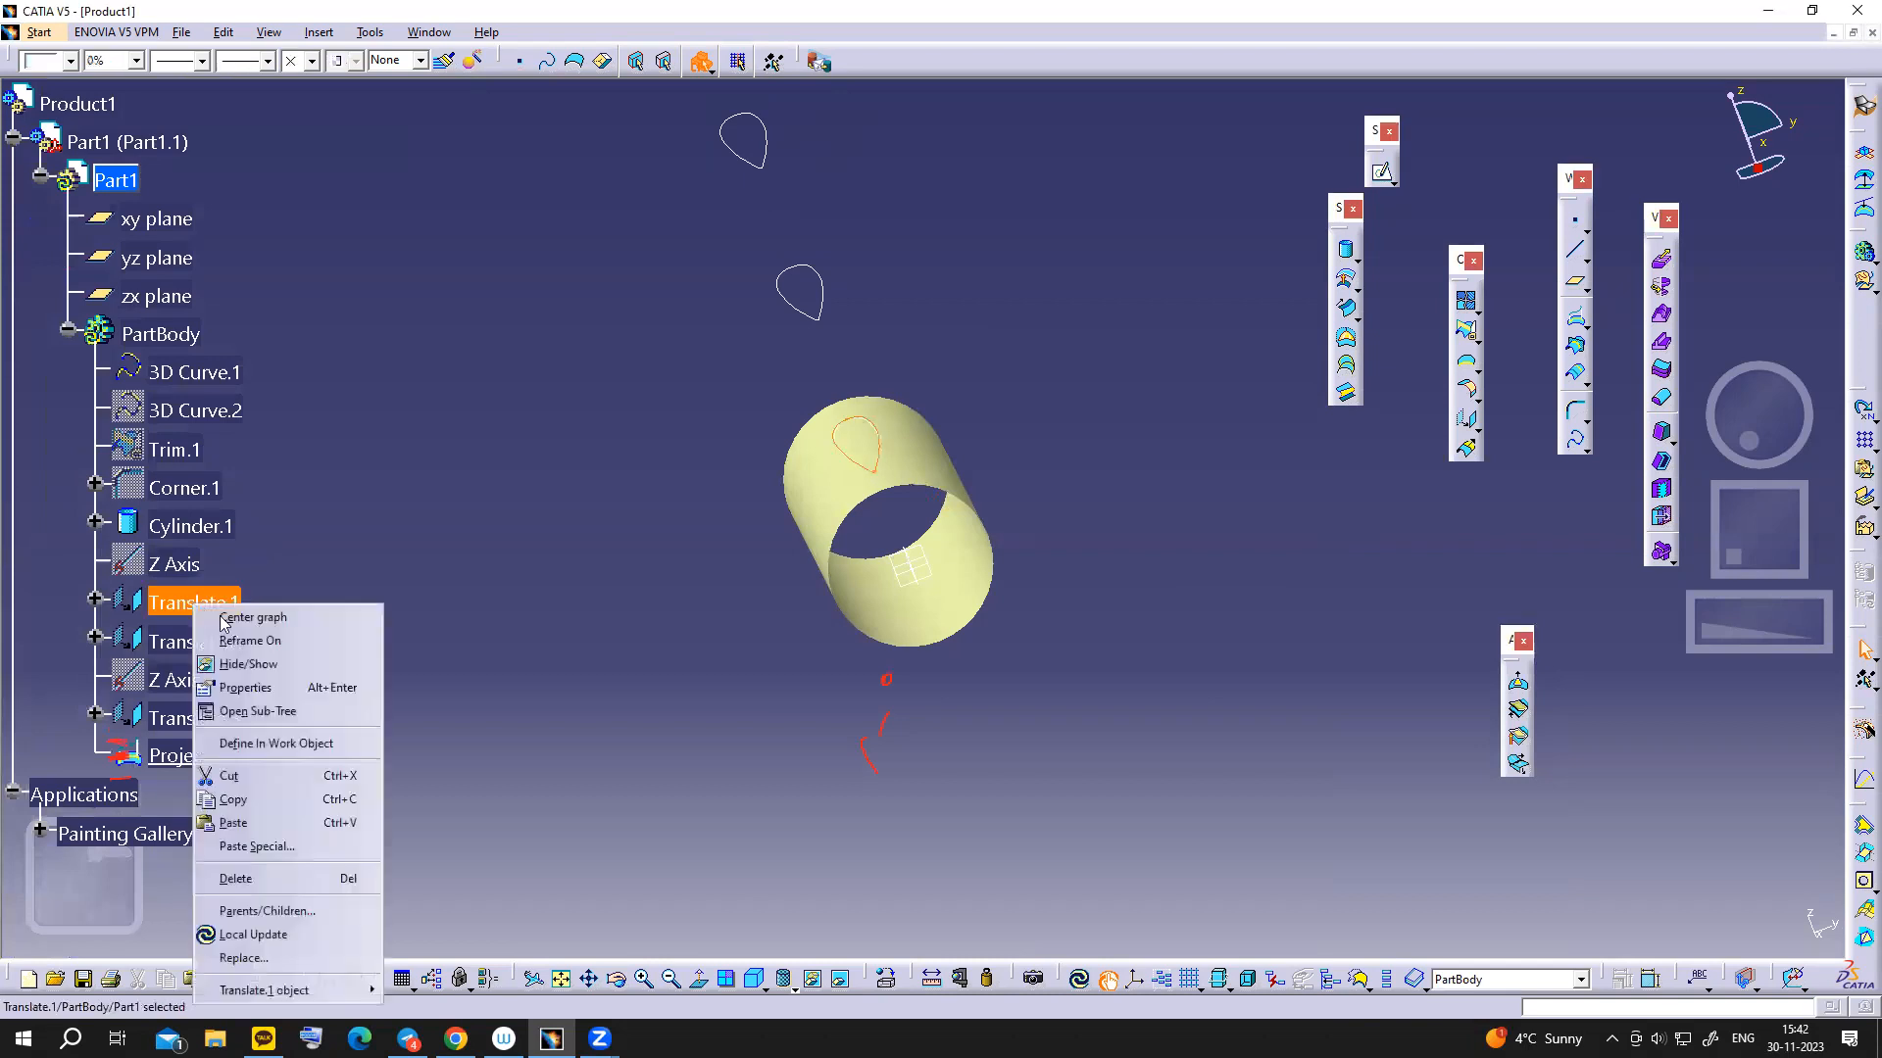
click(251, 665)
- Examine the aerofoil sections above the hub cylinder and check the fan dimensions on slide 10 in Chrome
middle_drag(1057, 690, 853, 685)
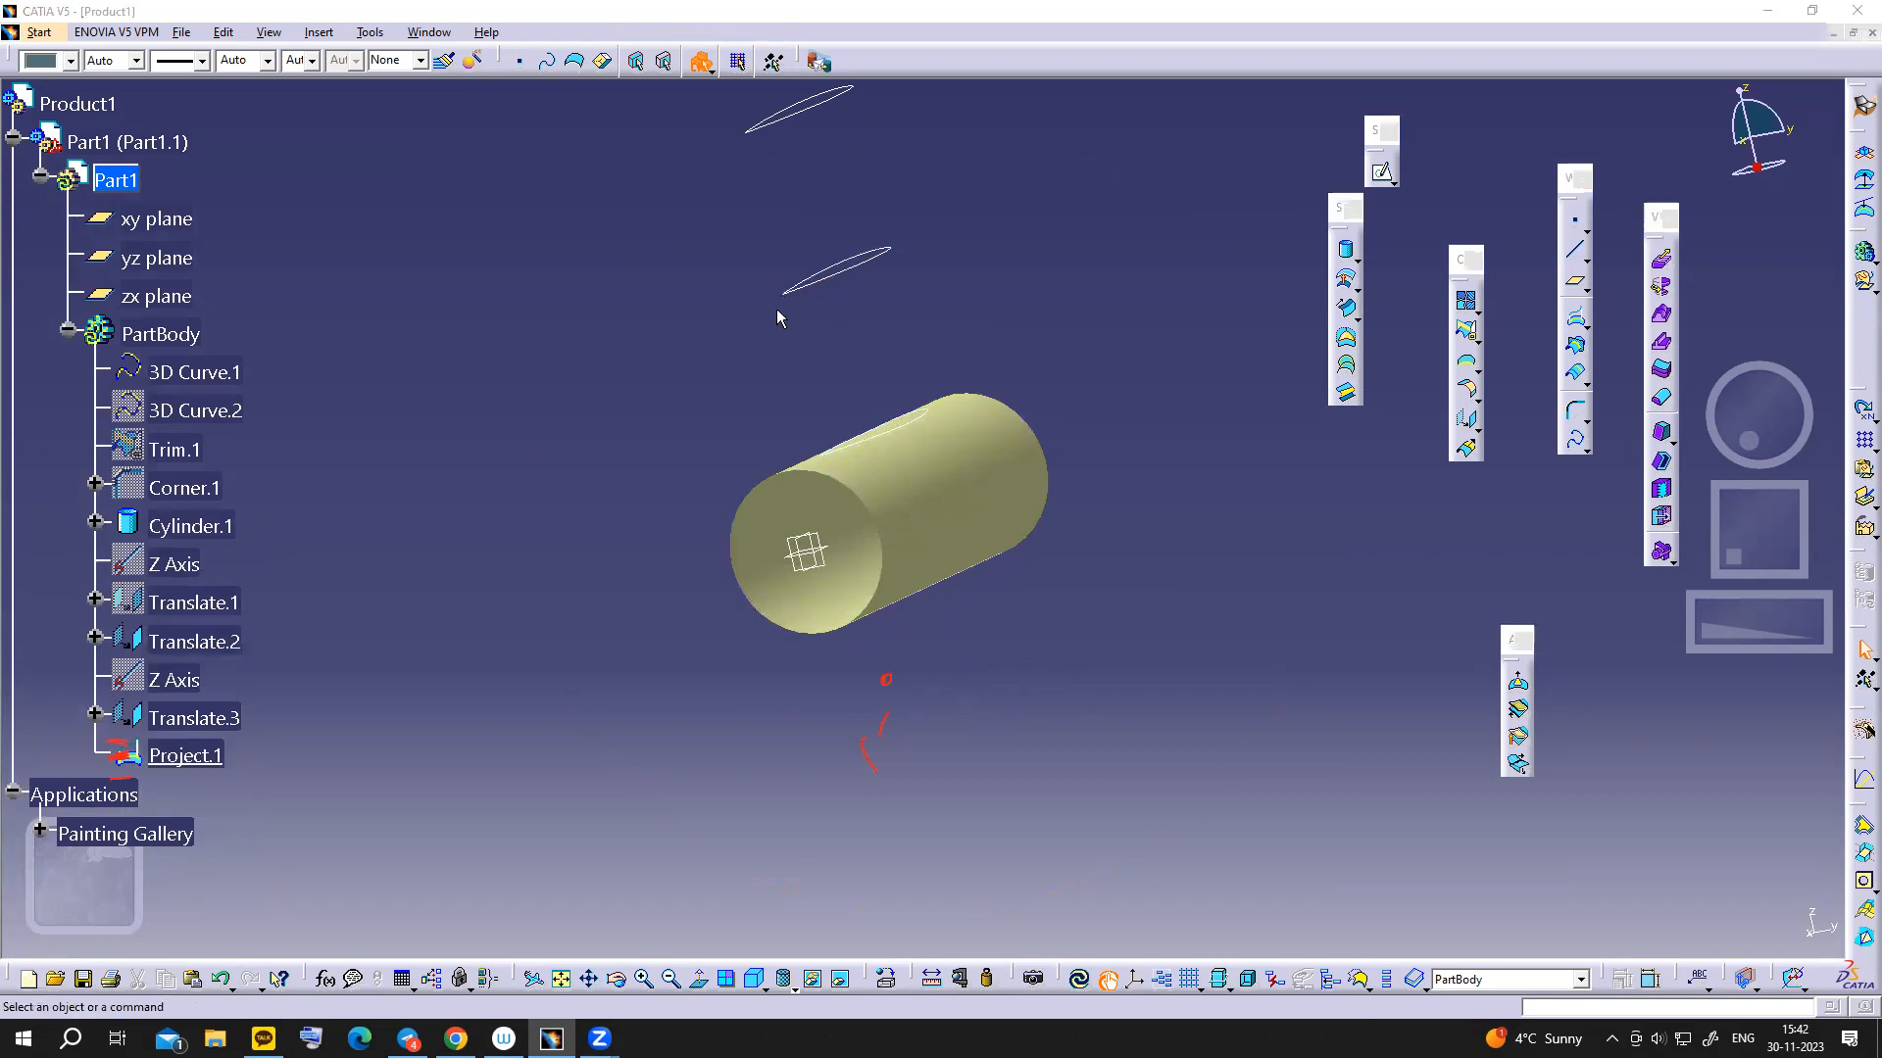
click(817, 273)
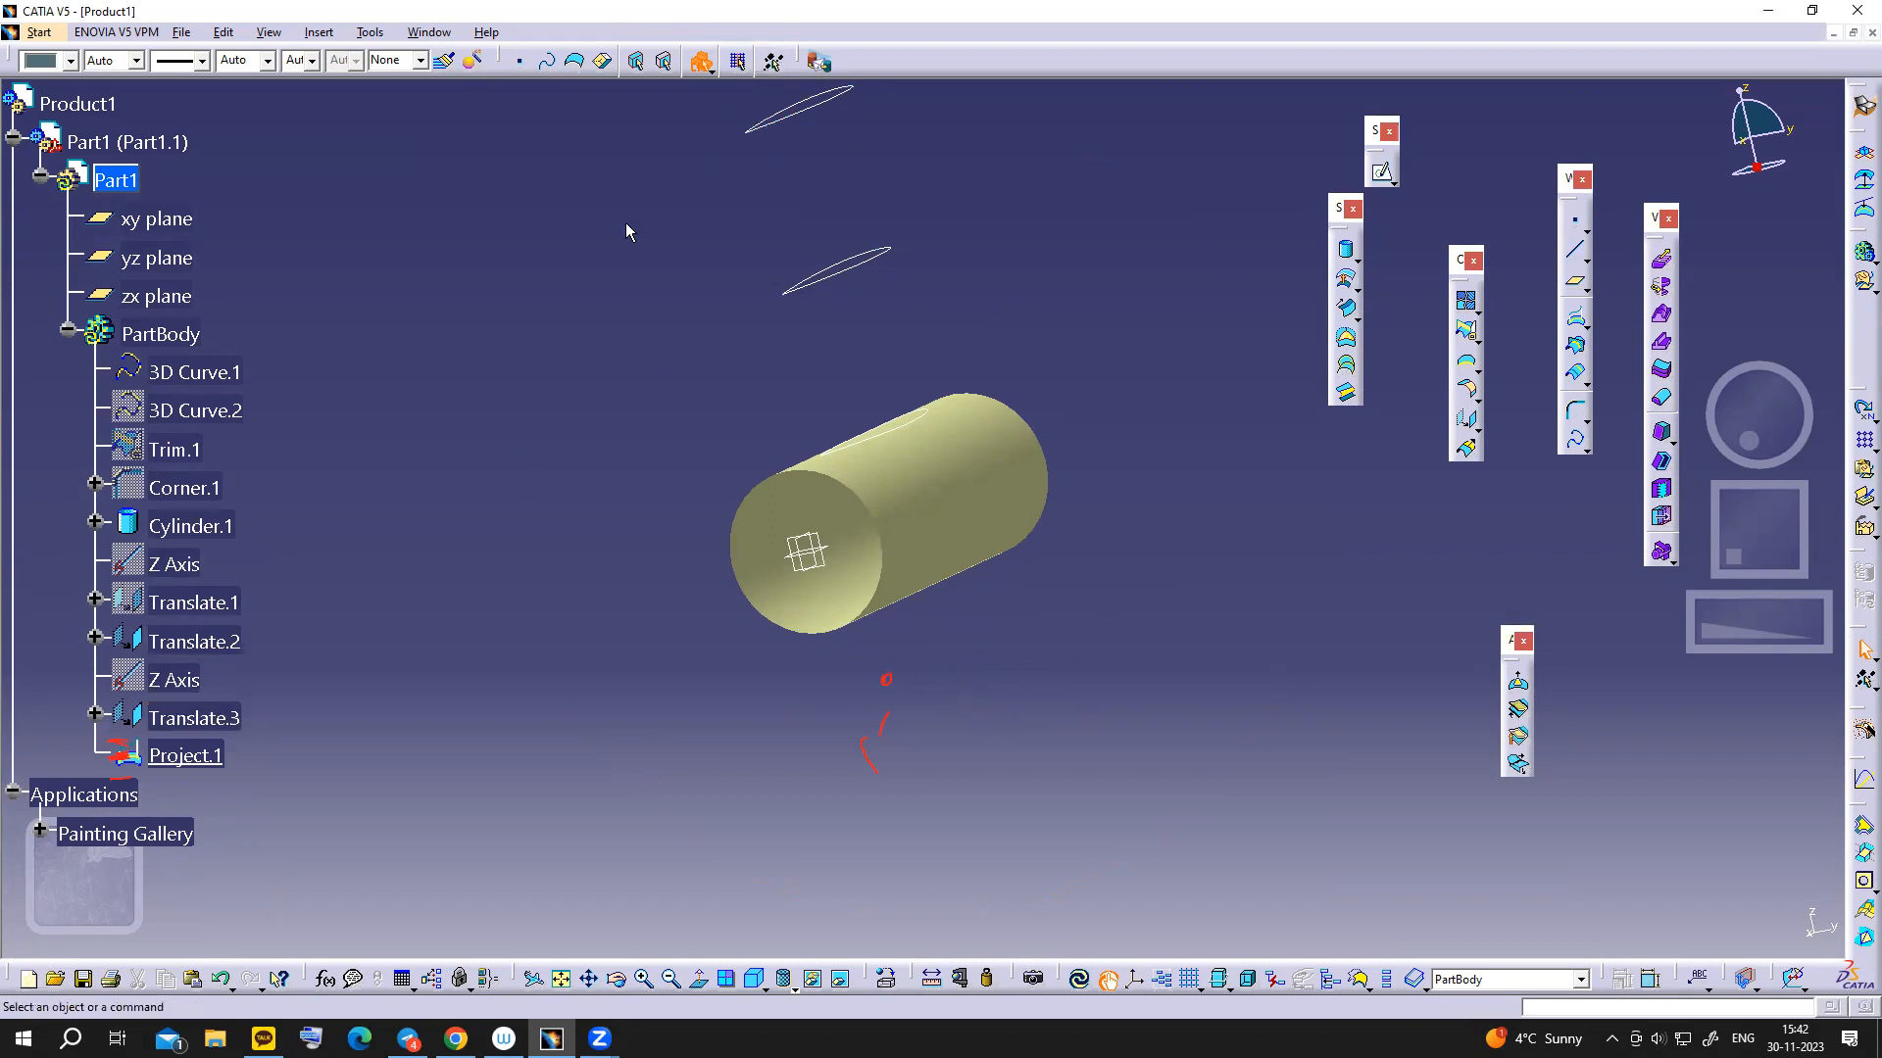
middle_drag(1004, 333, 906, 405)
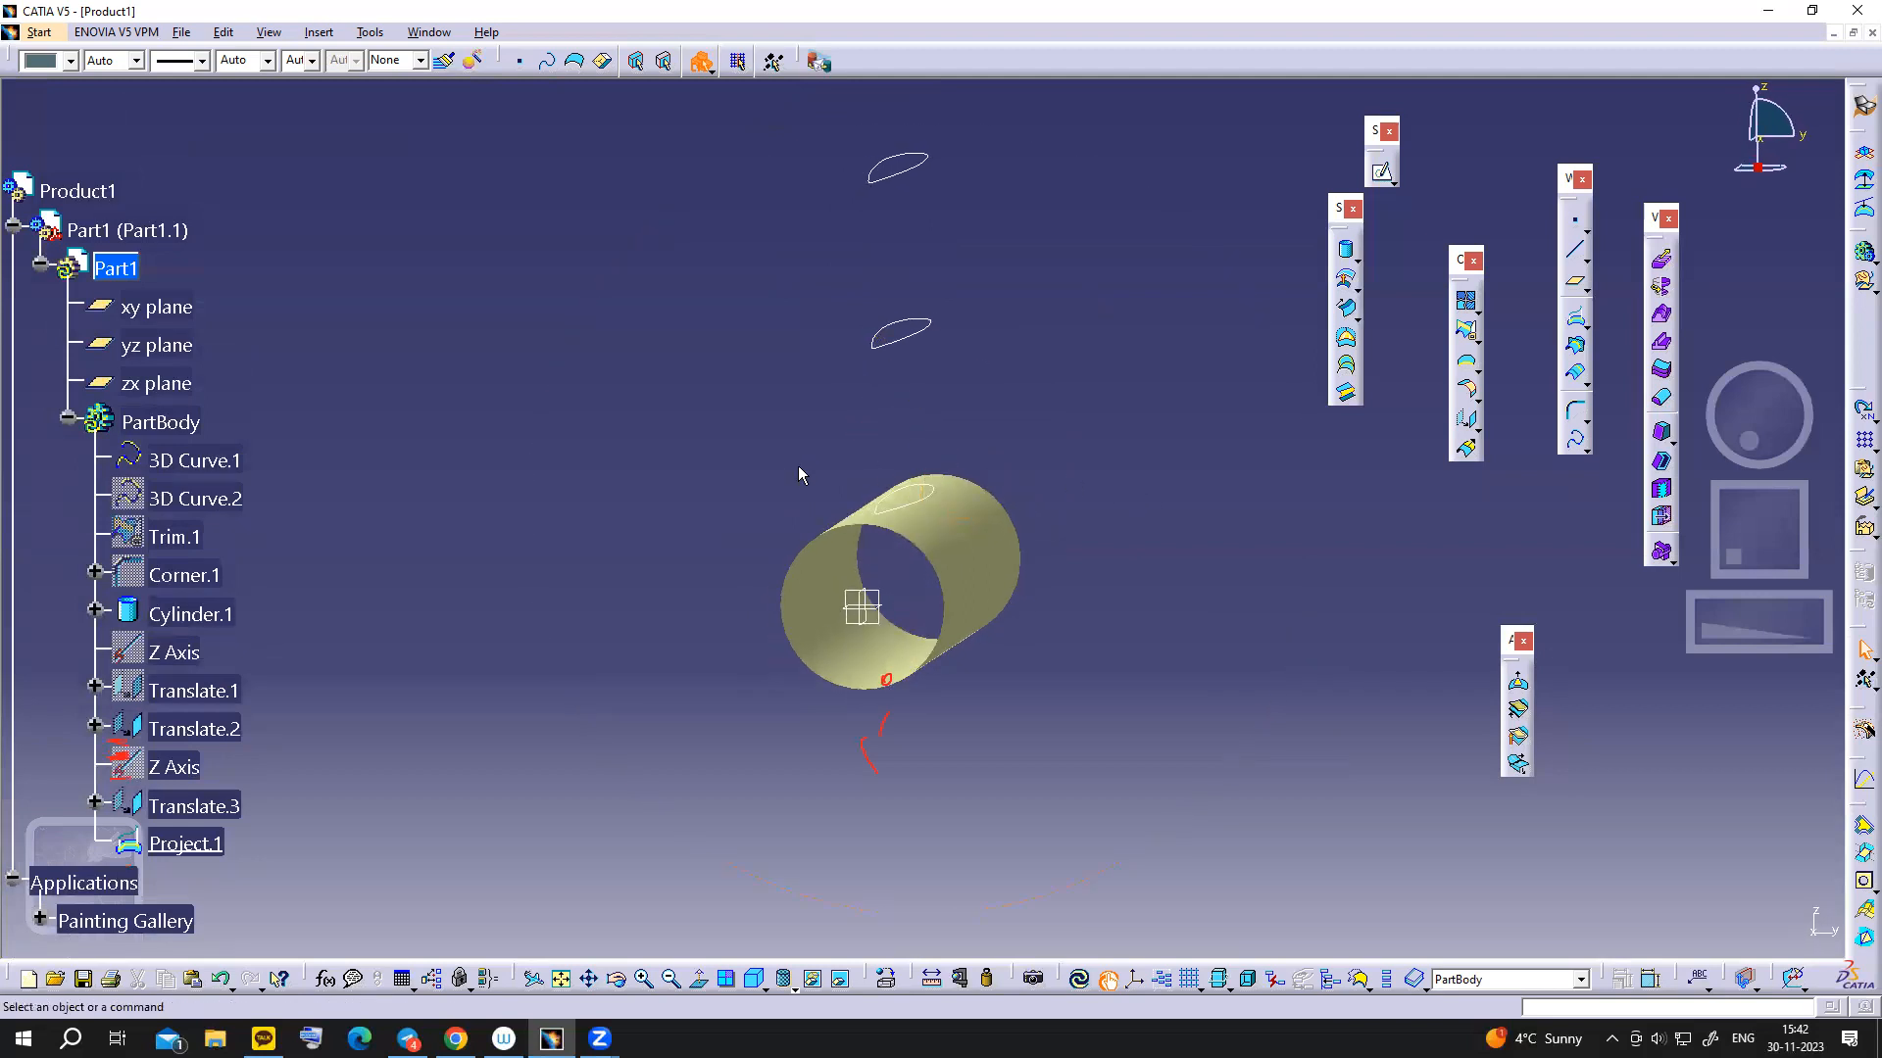
middle_drag(803, 479, 913, 396)
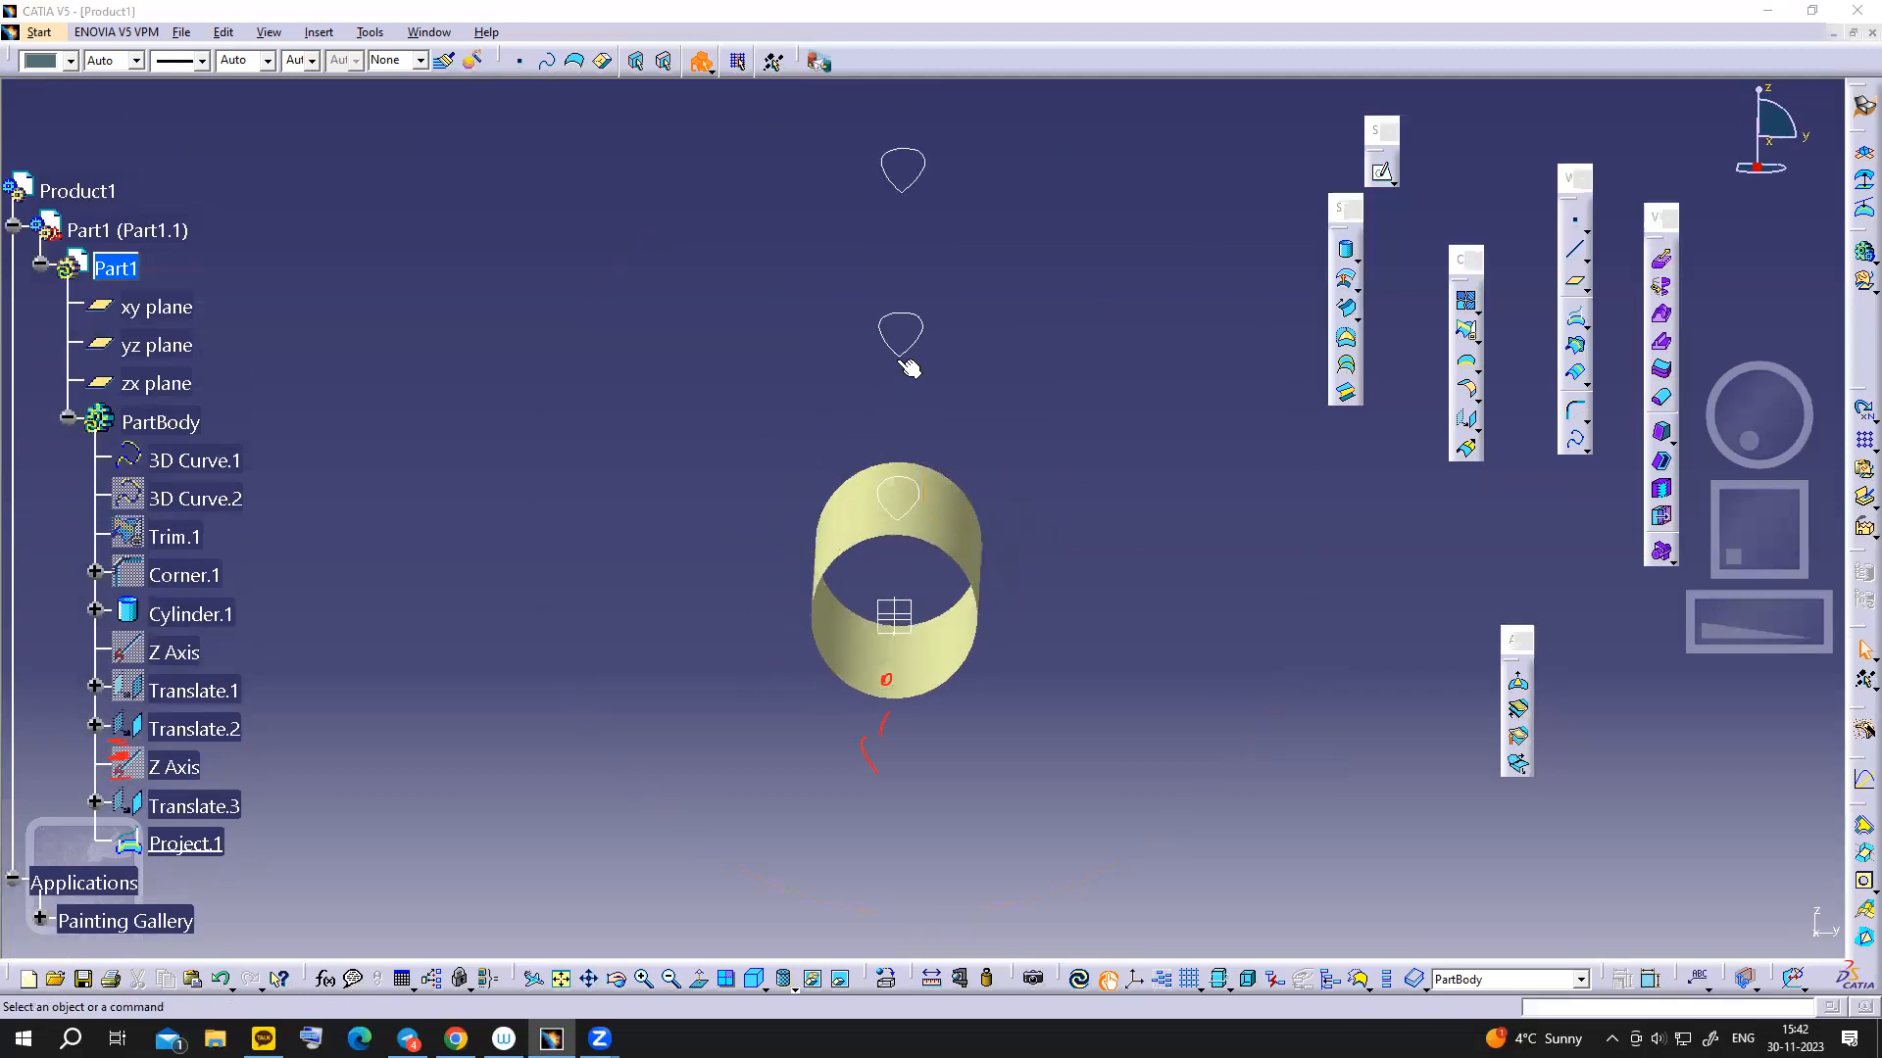
click(916, 410)
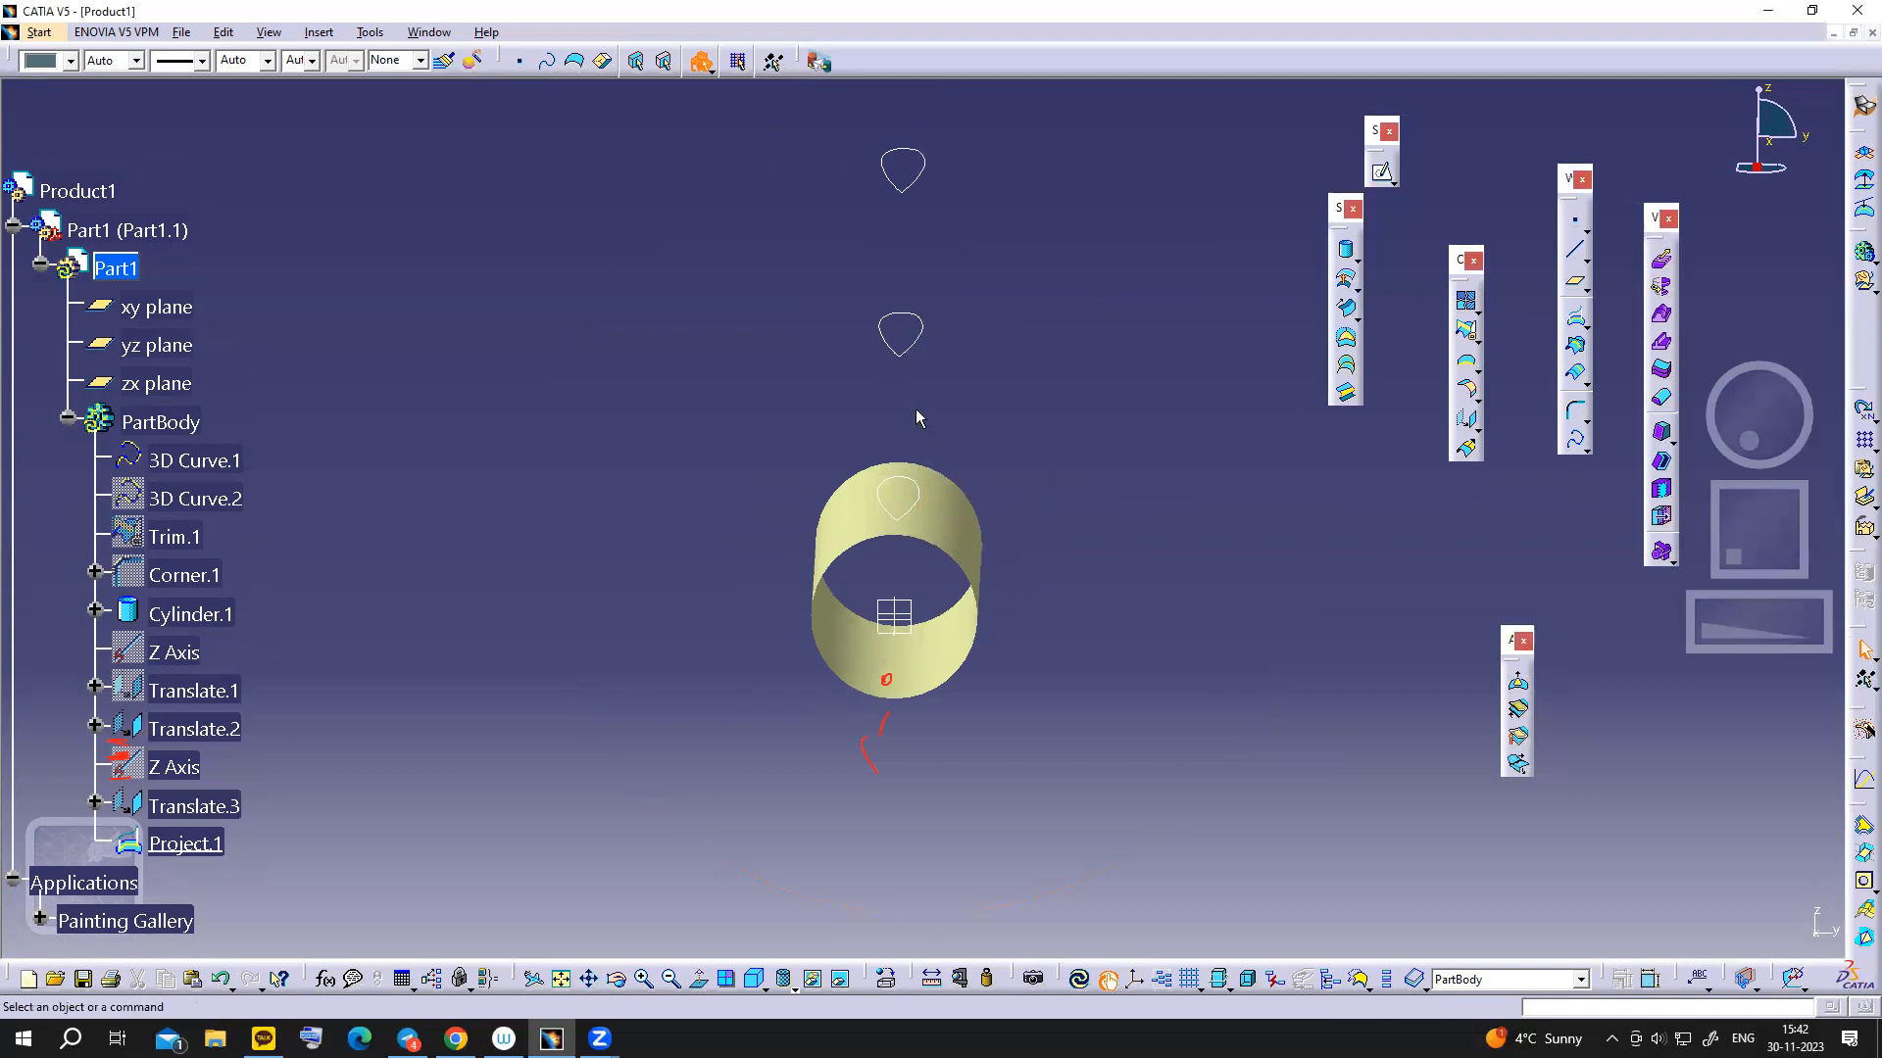
middle_drag(1167, 681, 1058, 710)
middle_drag(1151, 631, 1194, 566)
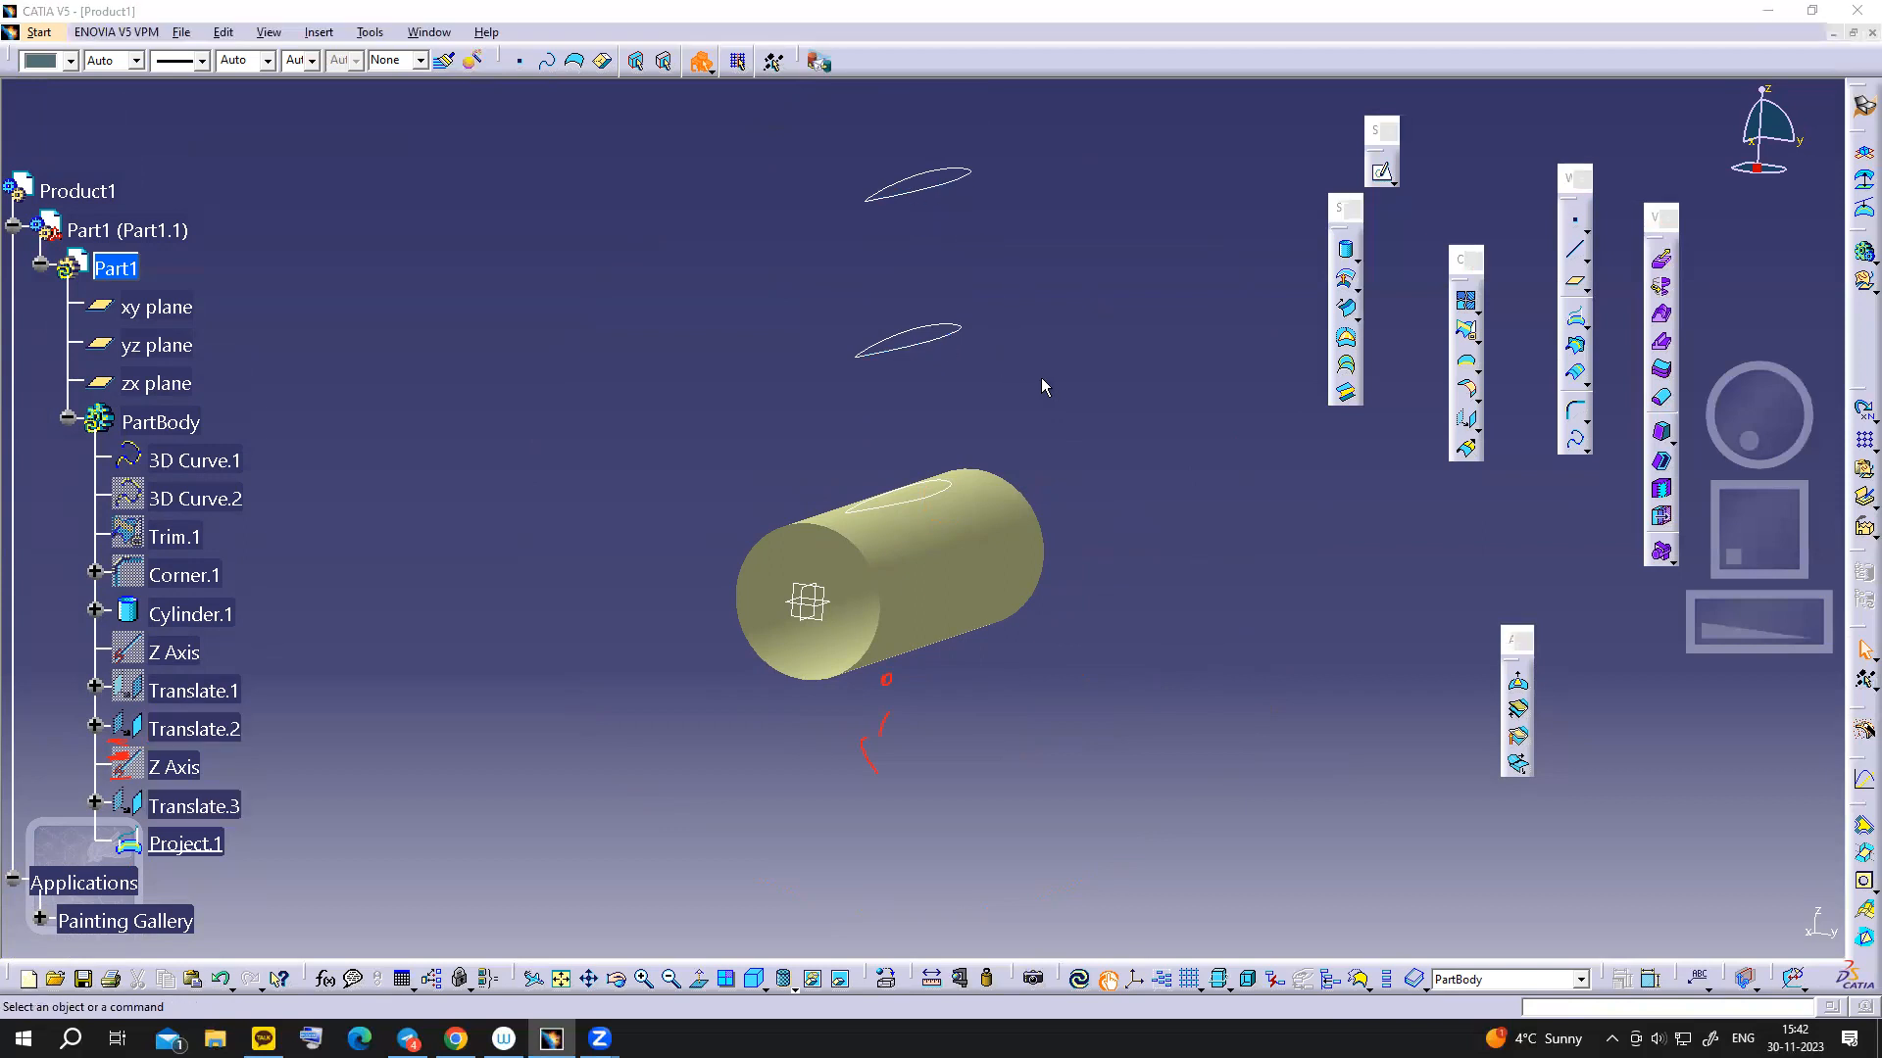
click(911, 692)
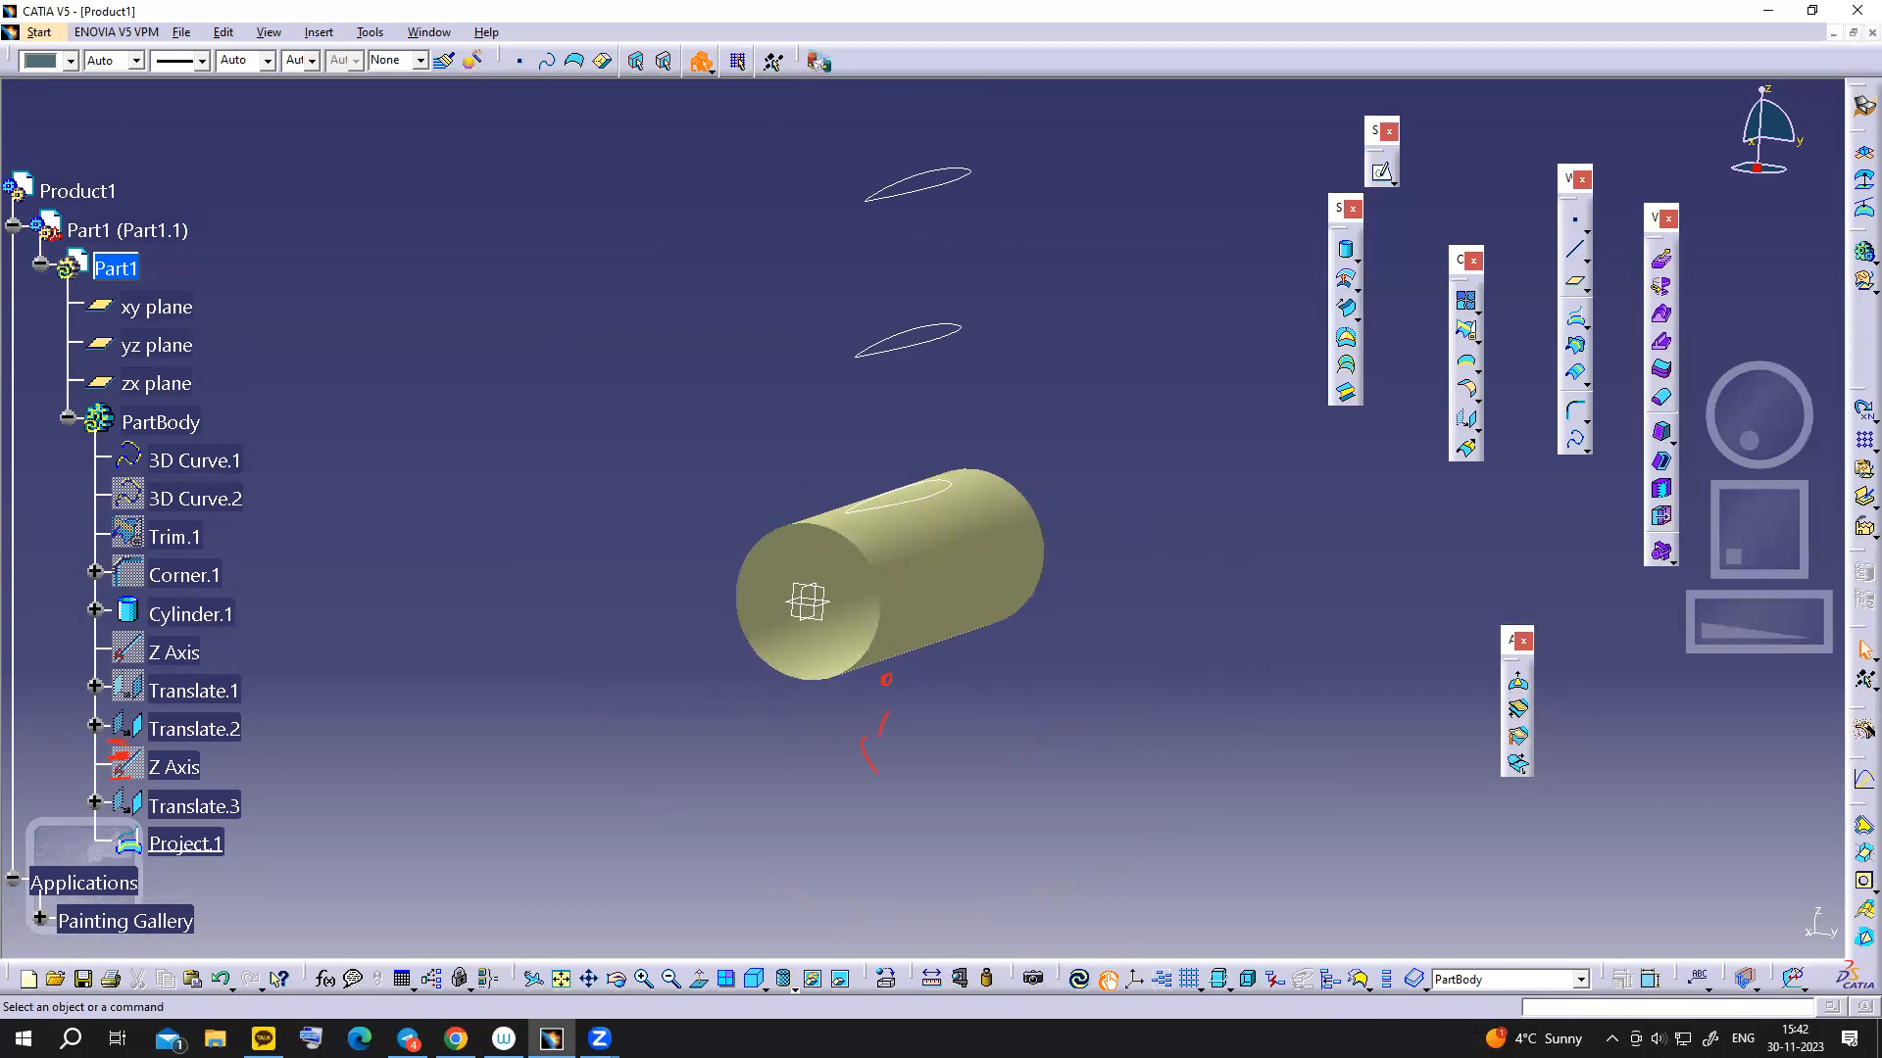
click(455, 1038)
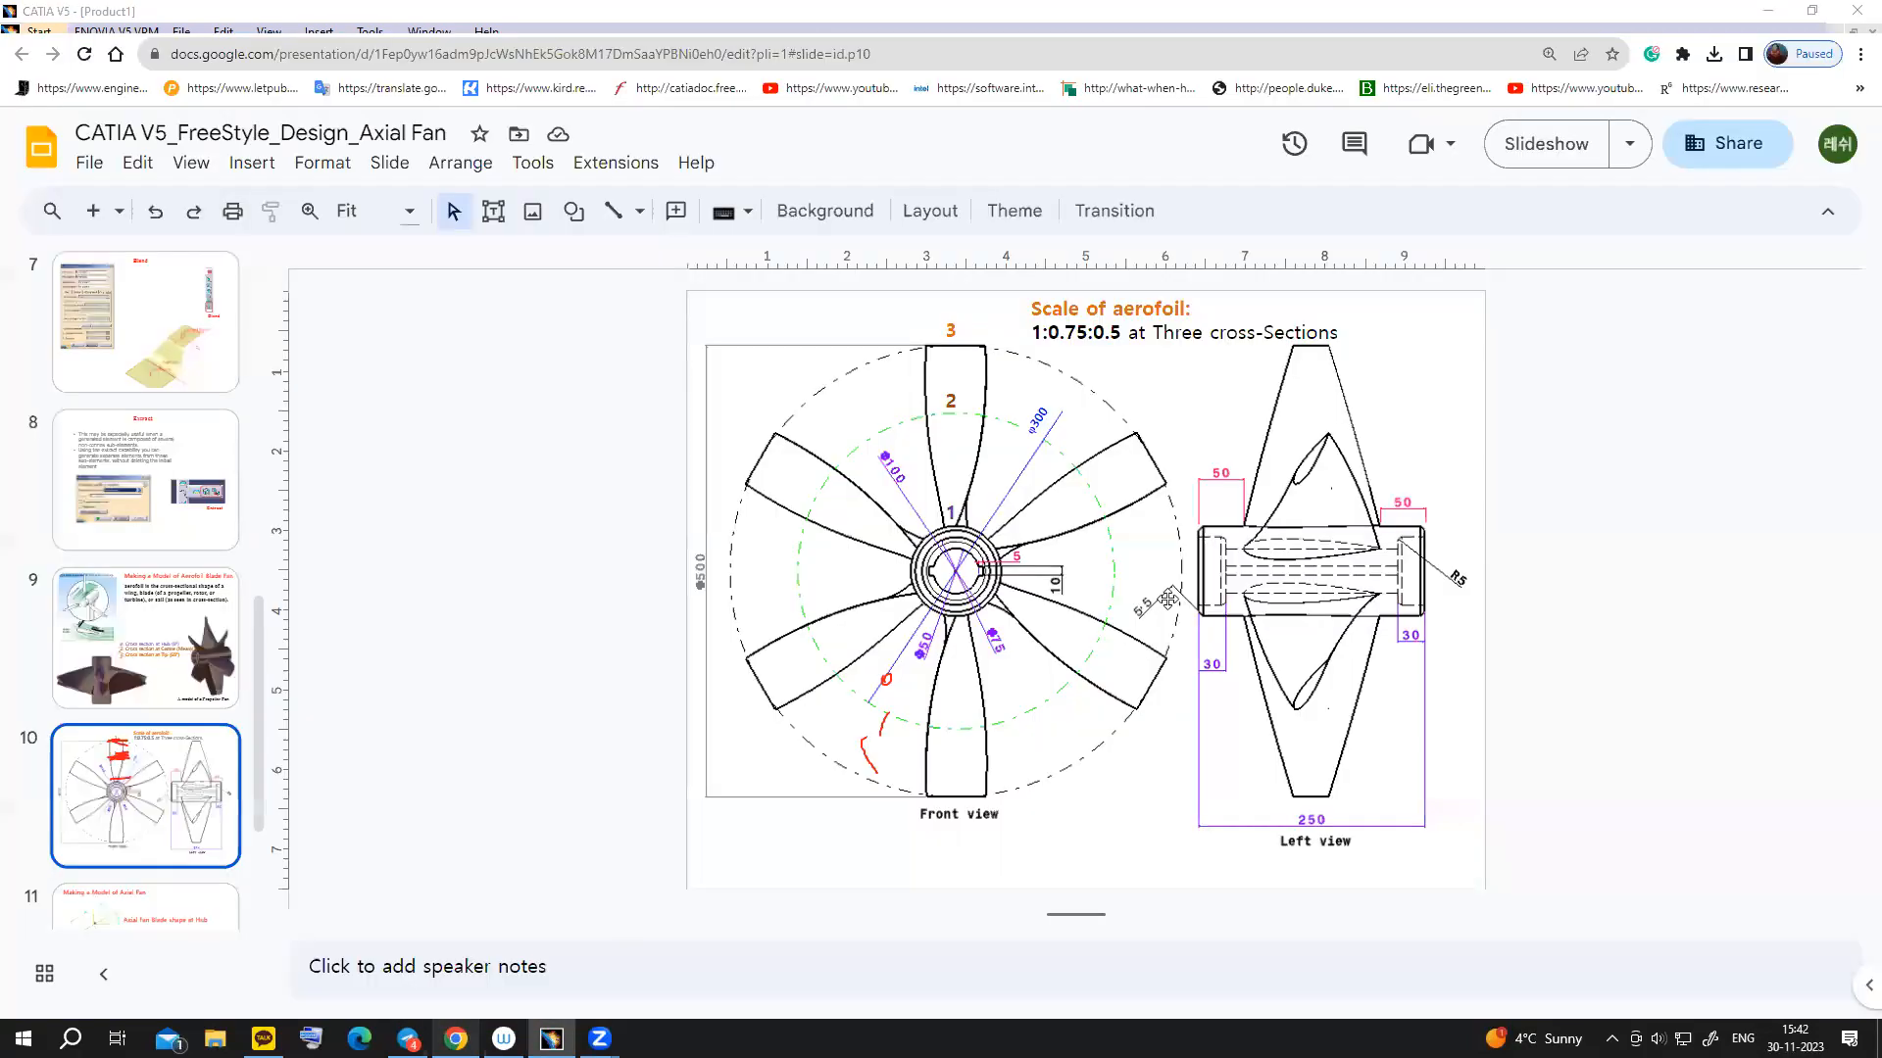
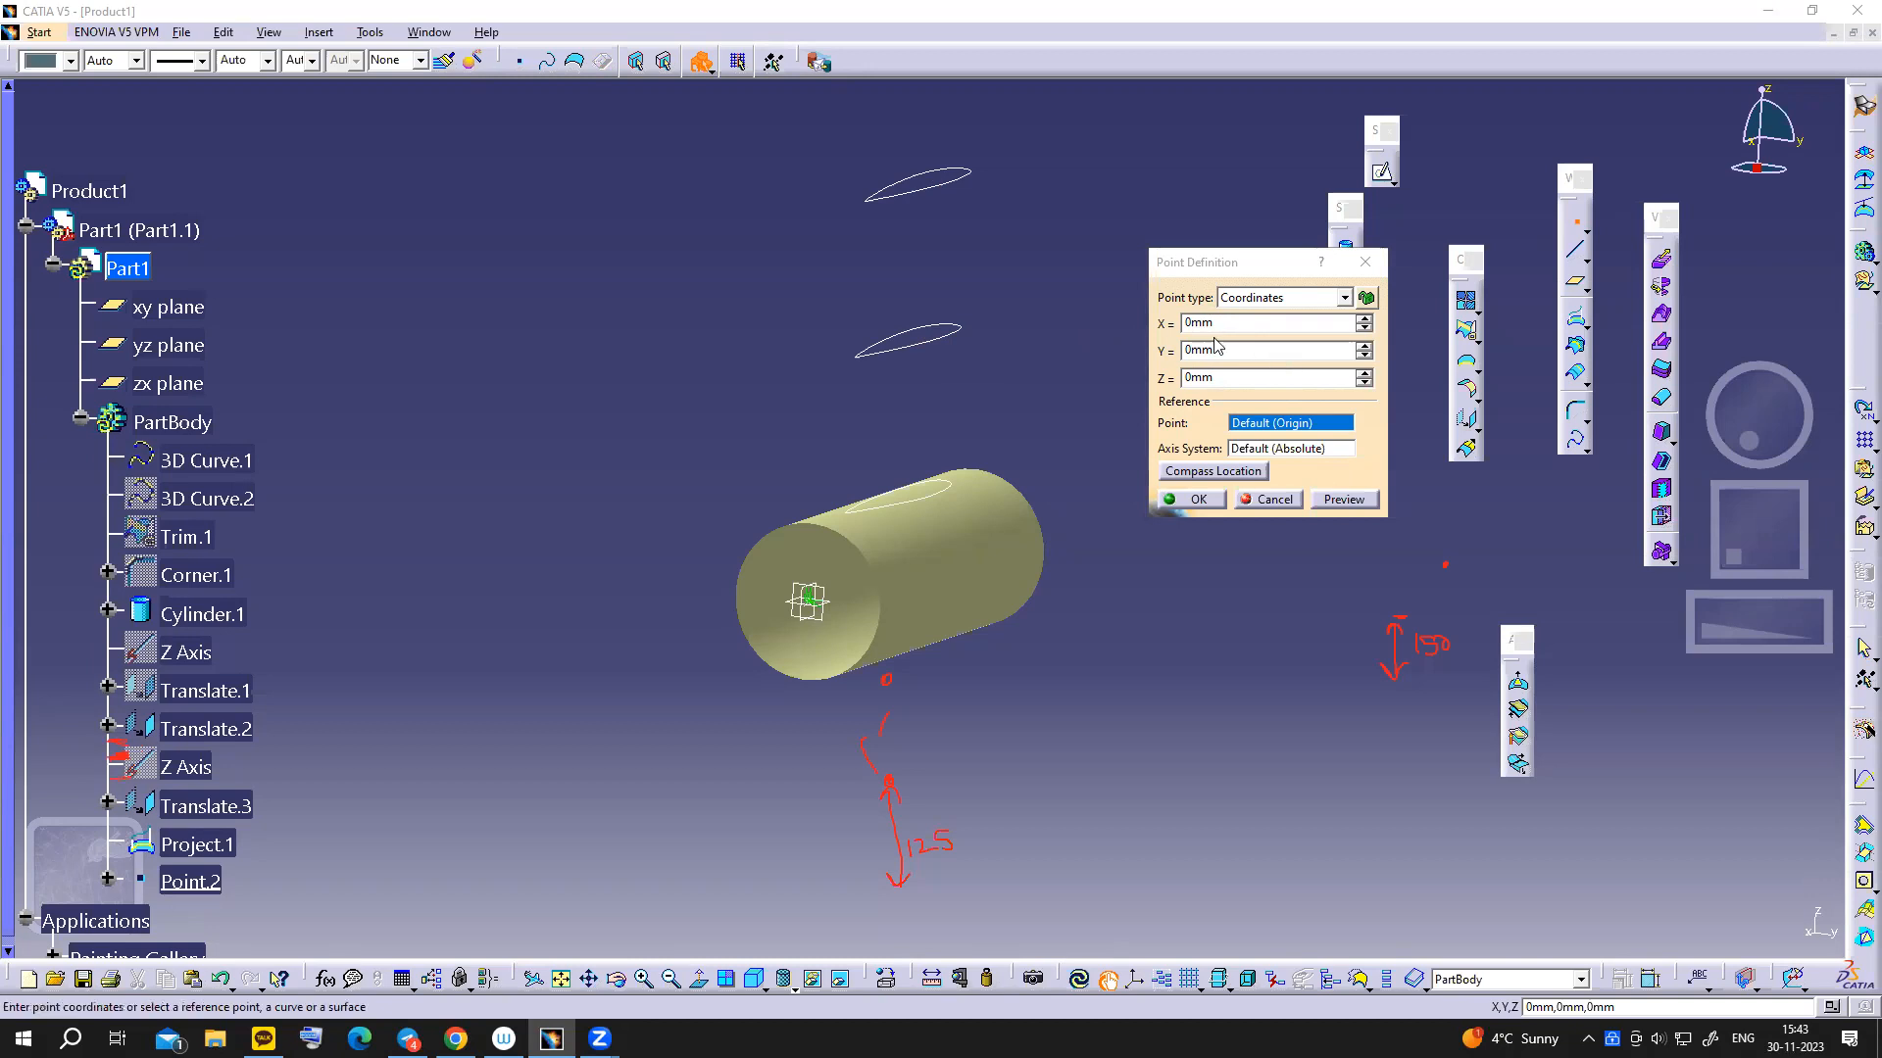
- Create a coordinate point at X -125 mm, Y 0 mm, Z 150 mm for the mean section
drag(1264, 328, 1086, 352)
click(1101, 368)
click(1147, 329)
text(-125)
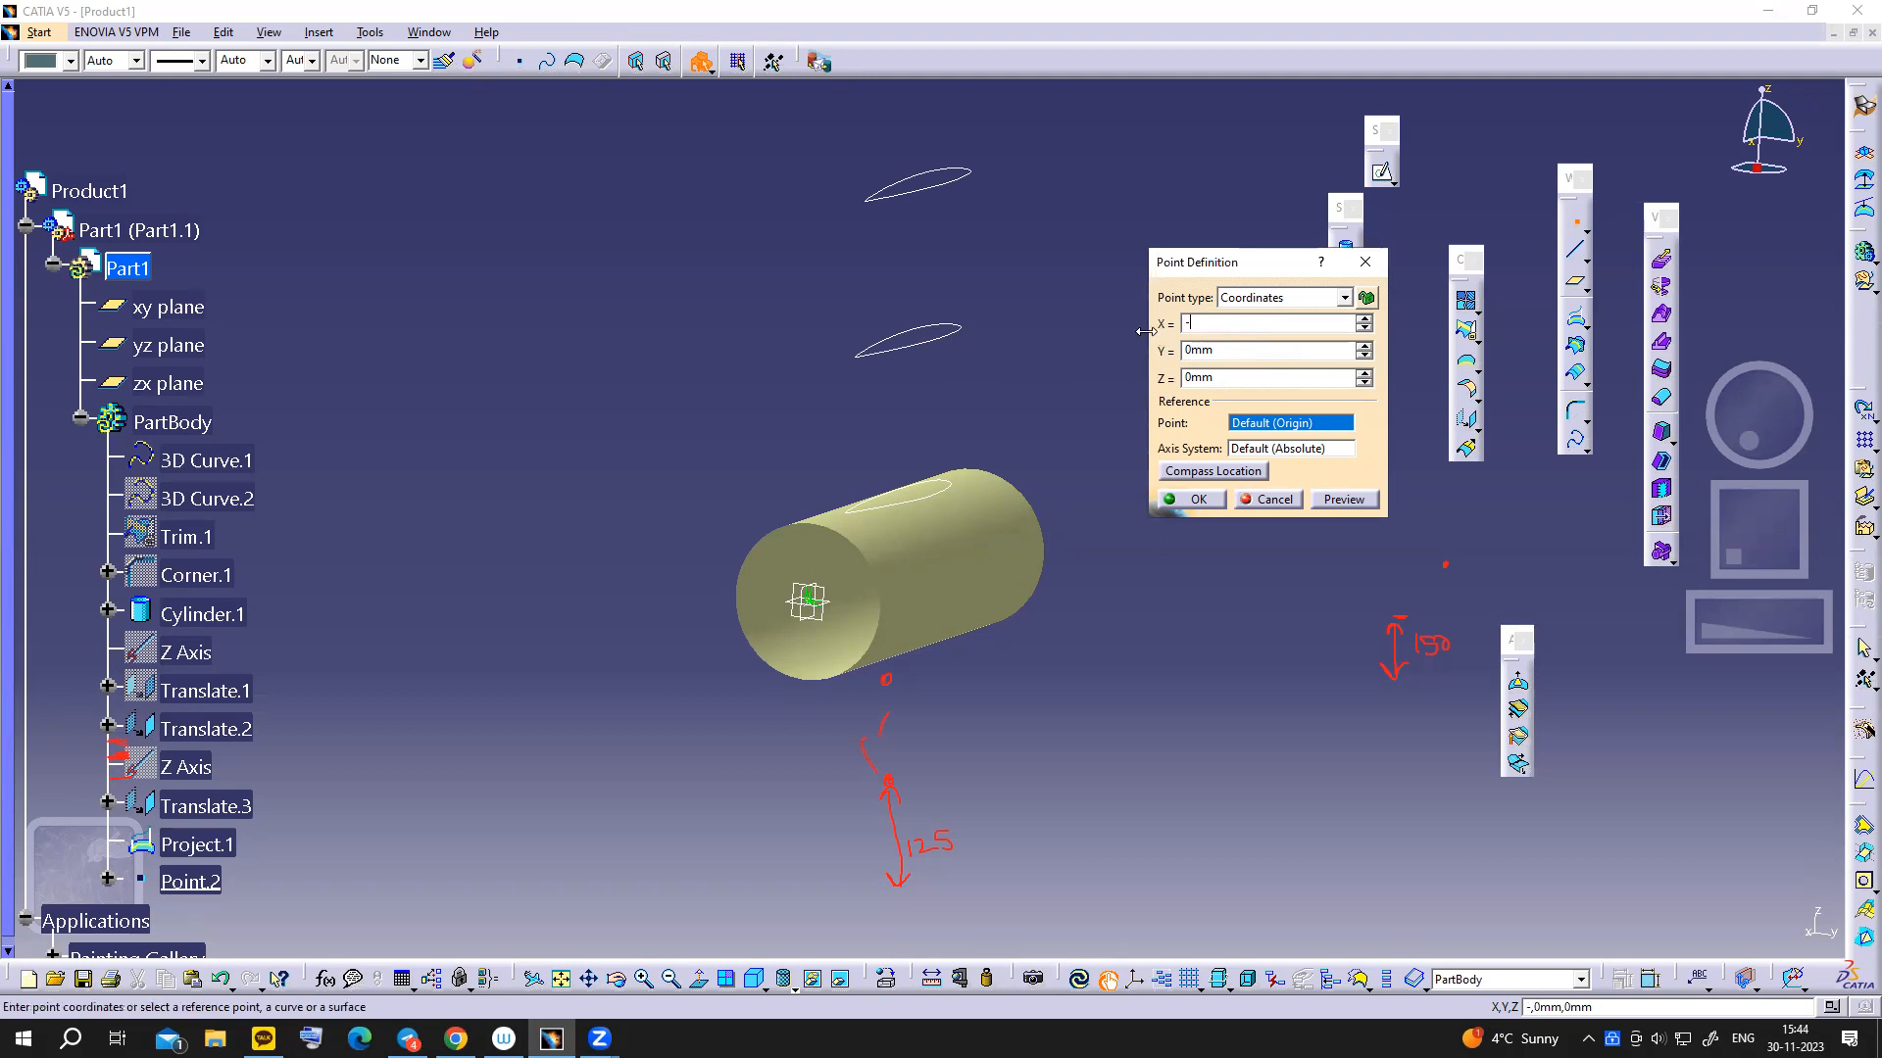
click(1227, 350)
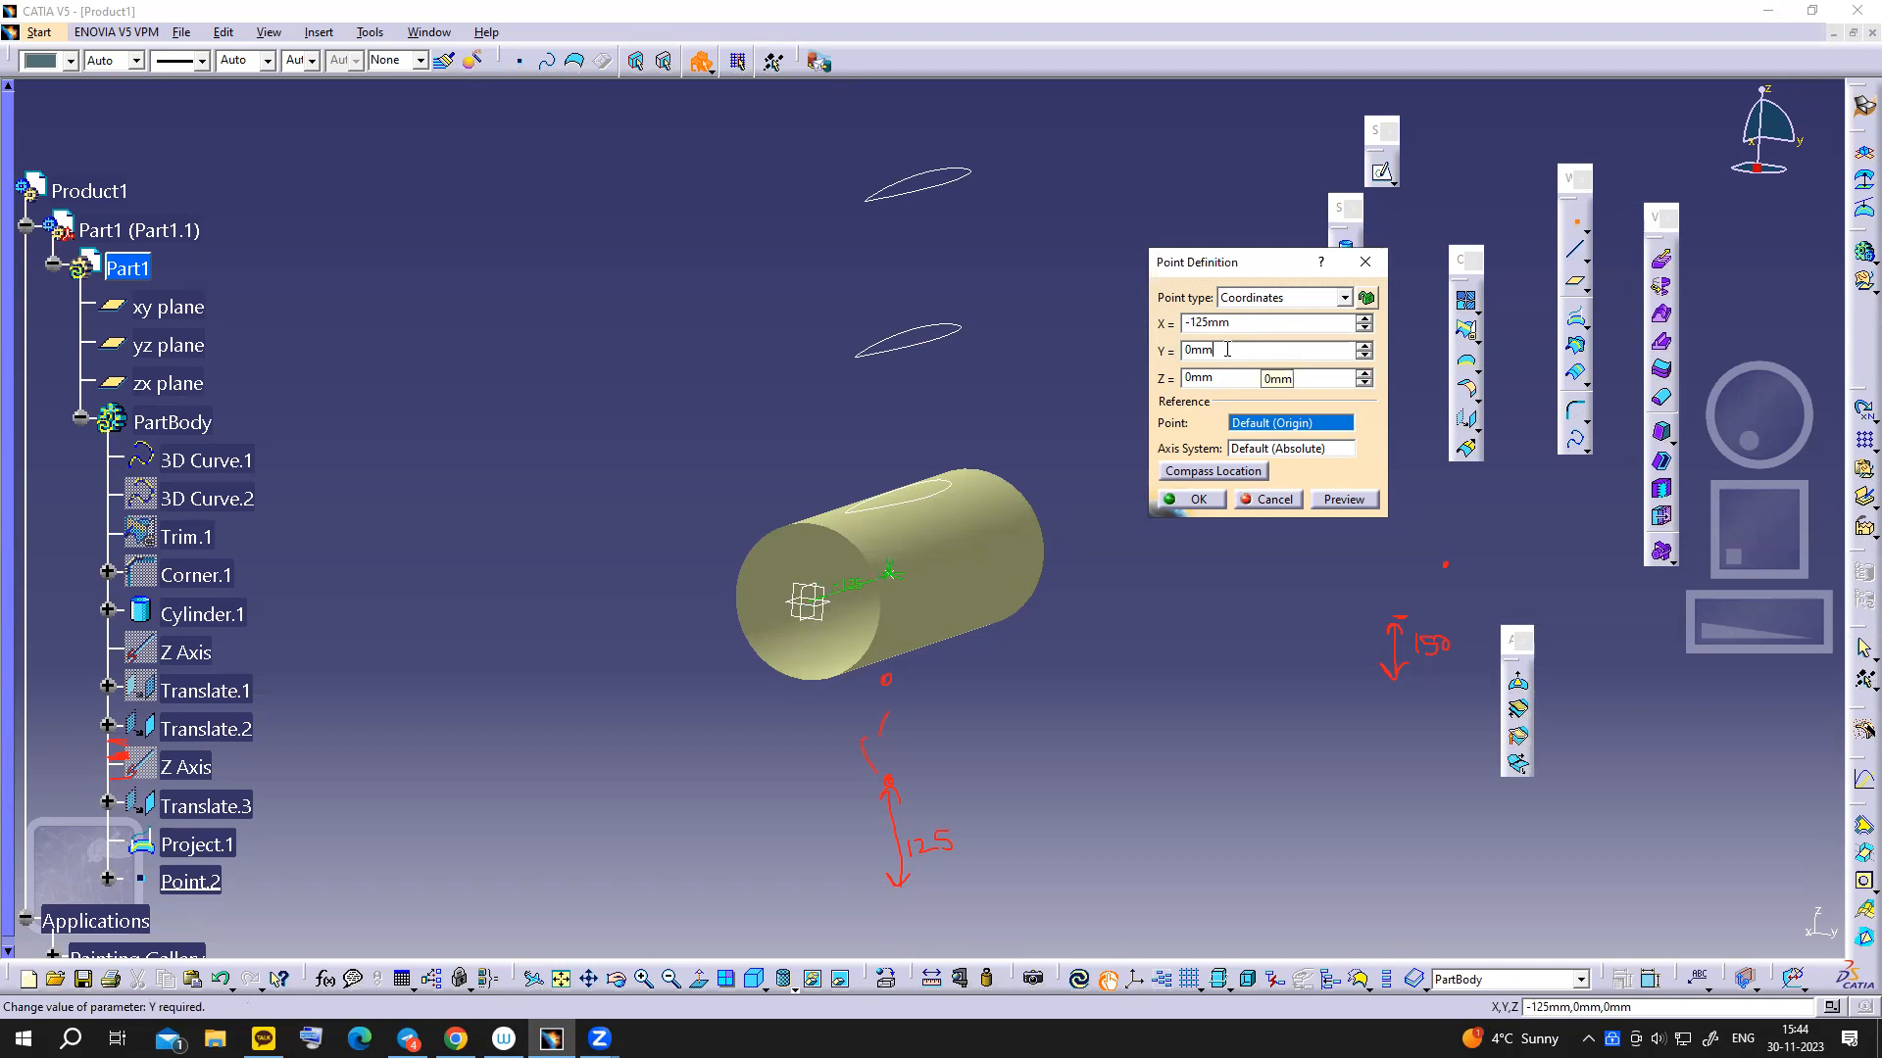
click(1169, 384)
text(150)
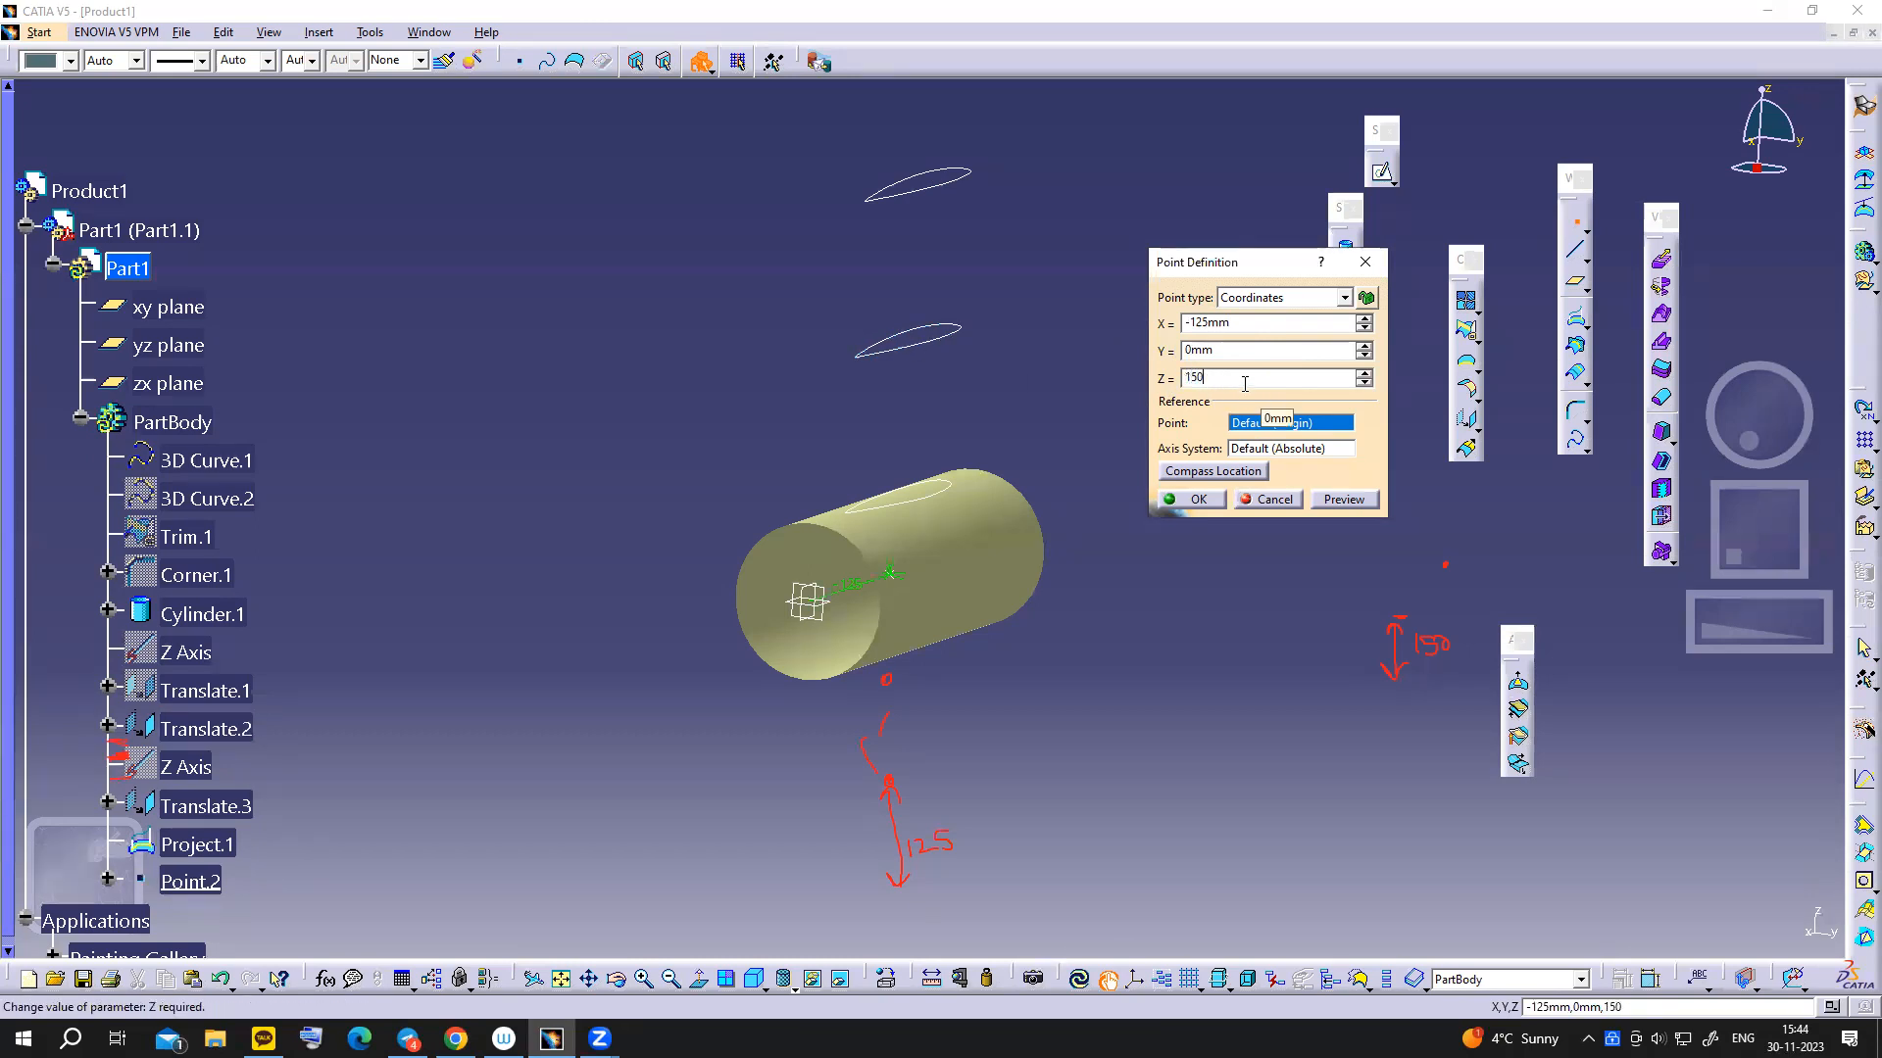
click(1211, 504)
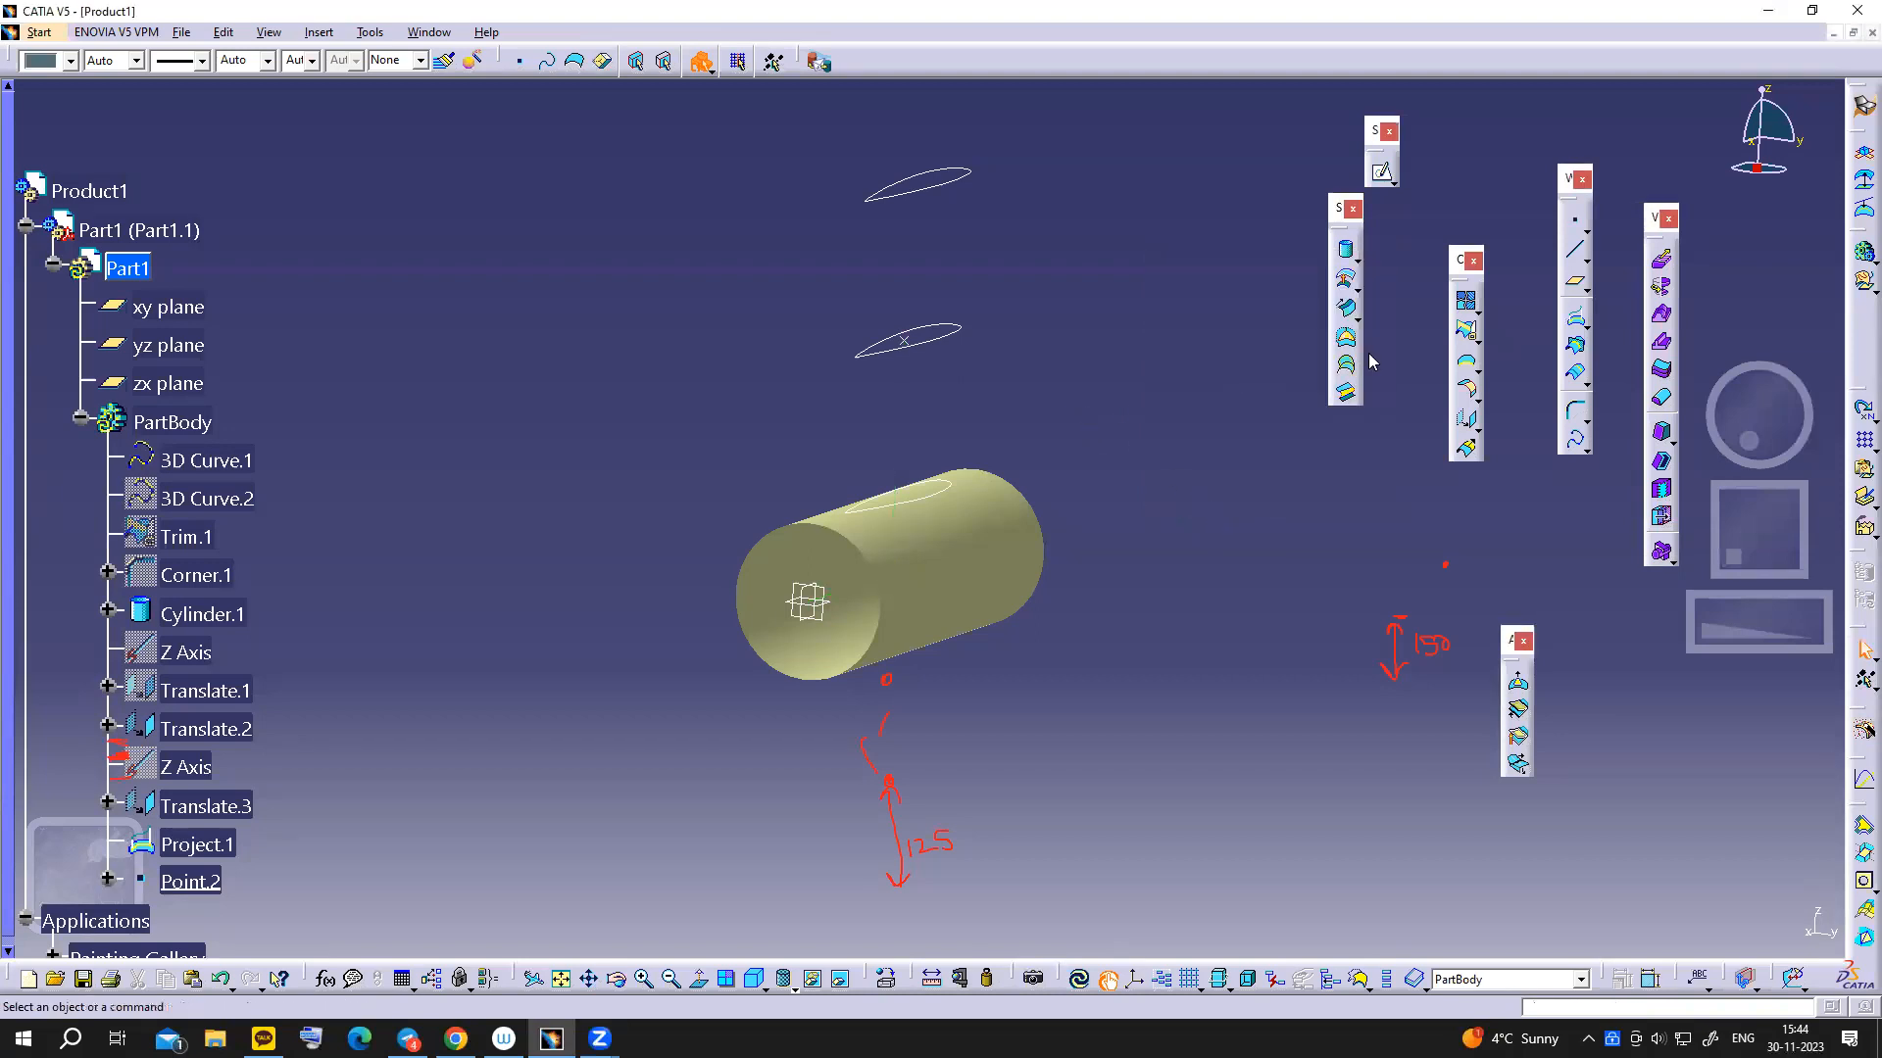
- Create another coordinate point at X -125 mm, Y 0 mm, with its Z at the level of the 250 mm tip section
click(1575, 221)
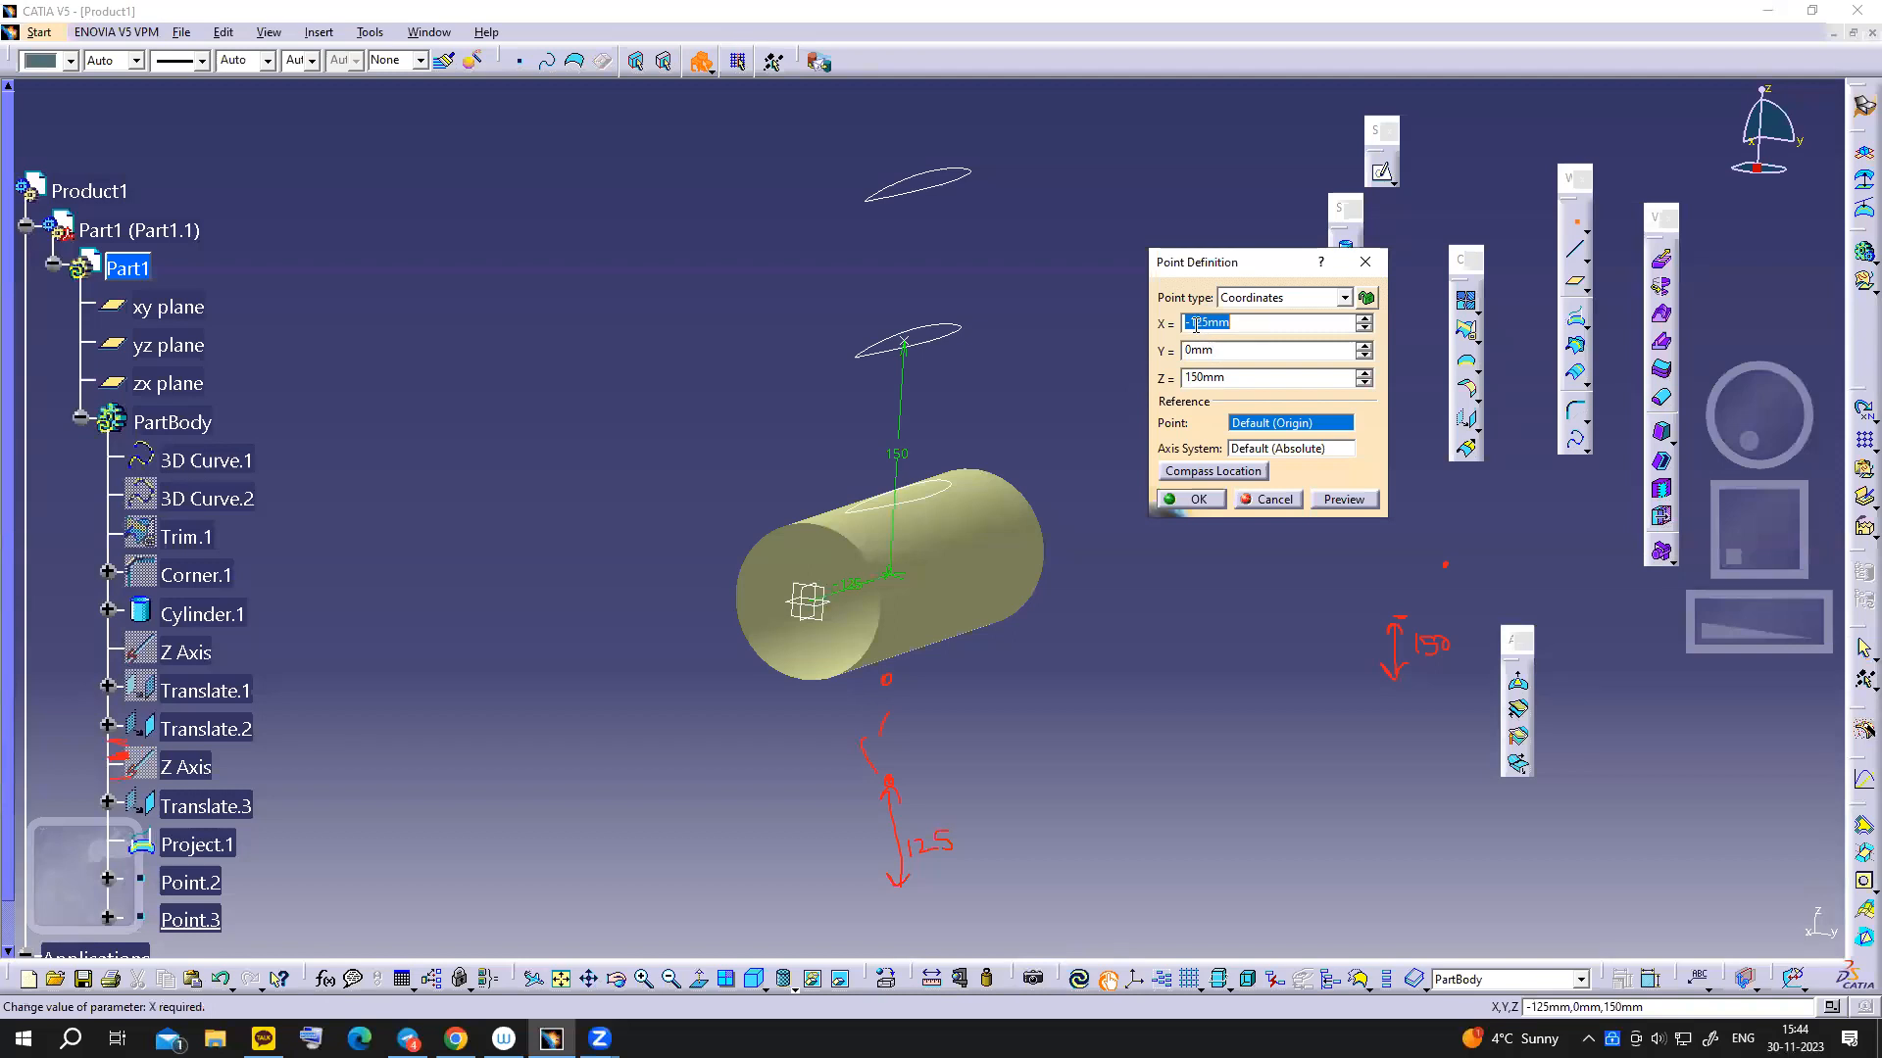
click(1196, 379)
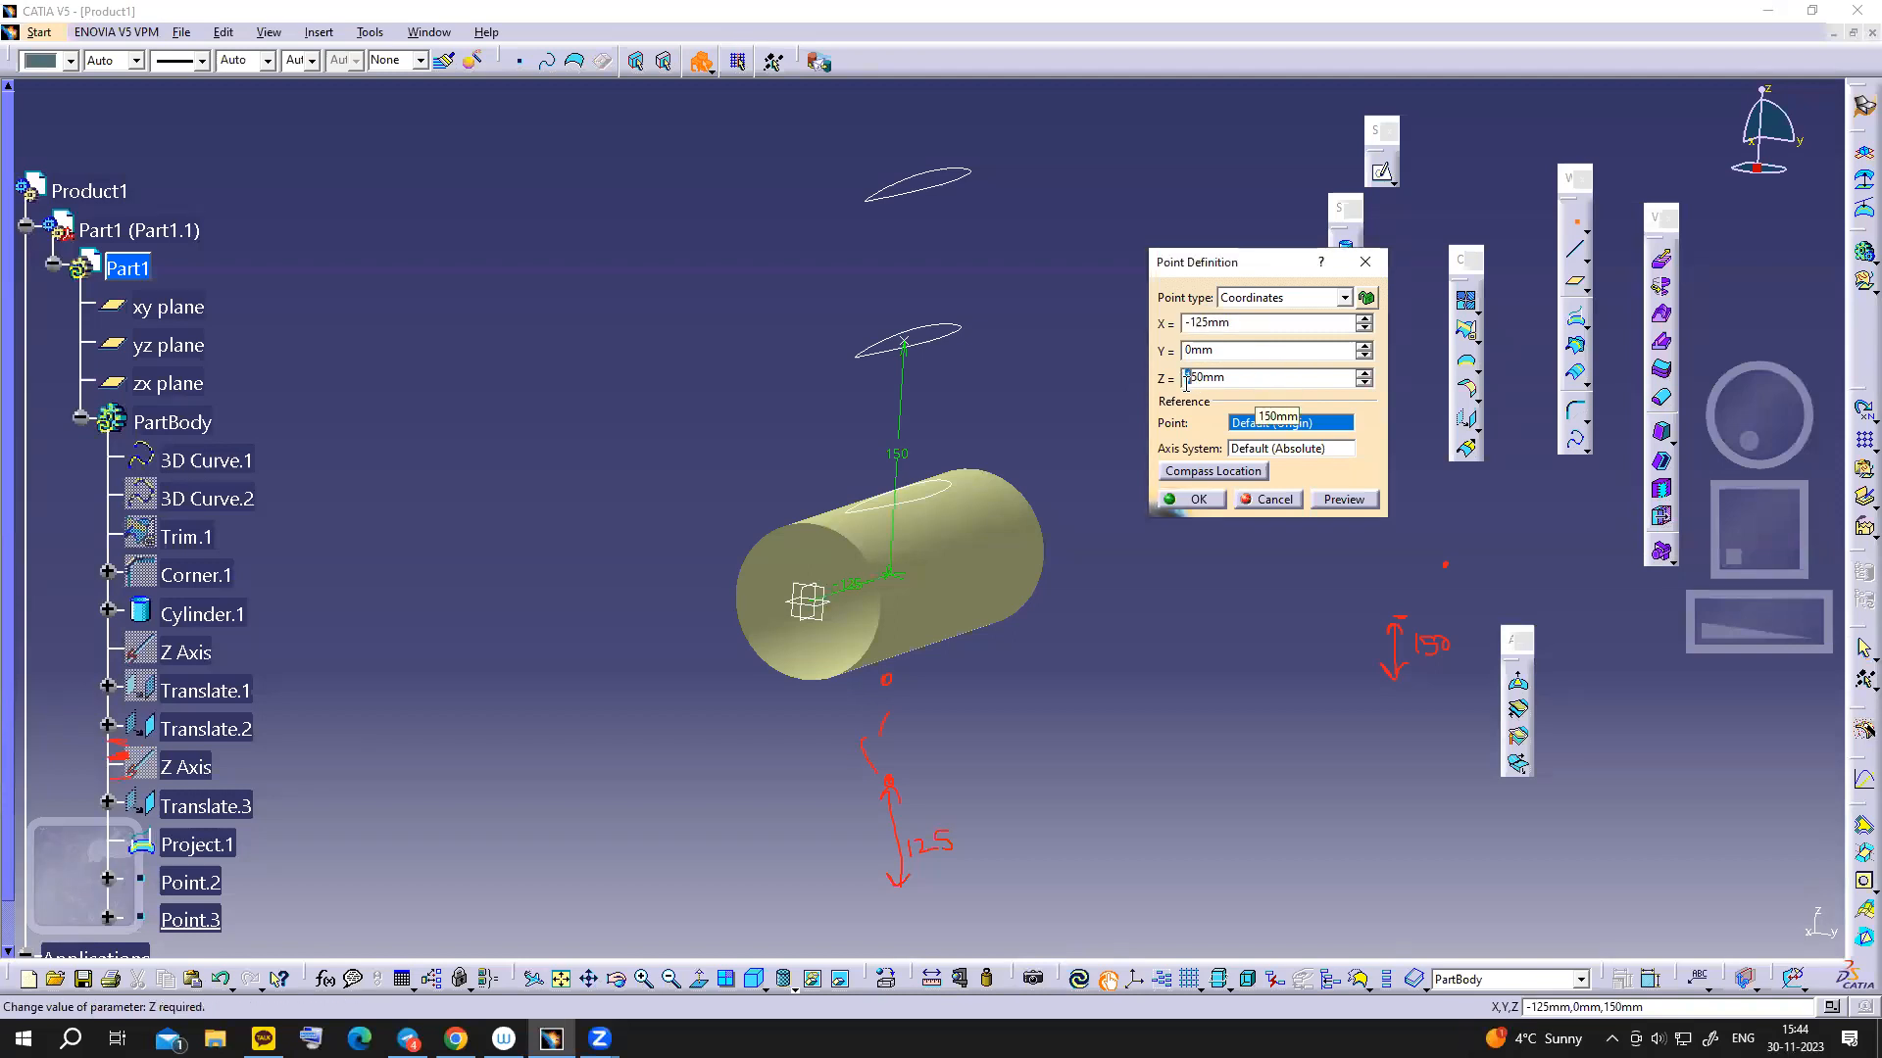
click(1164, 500)
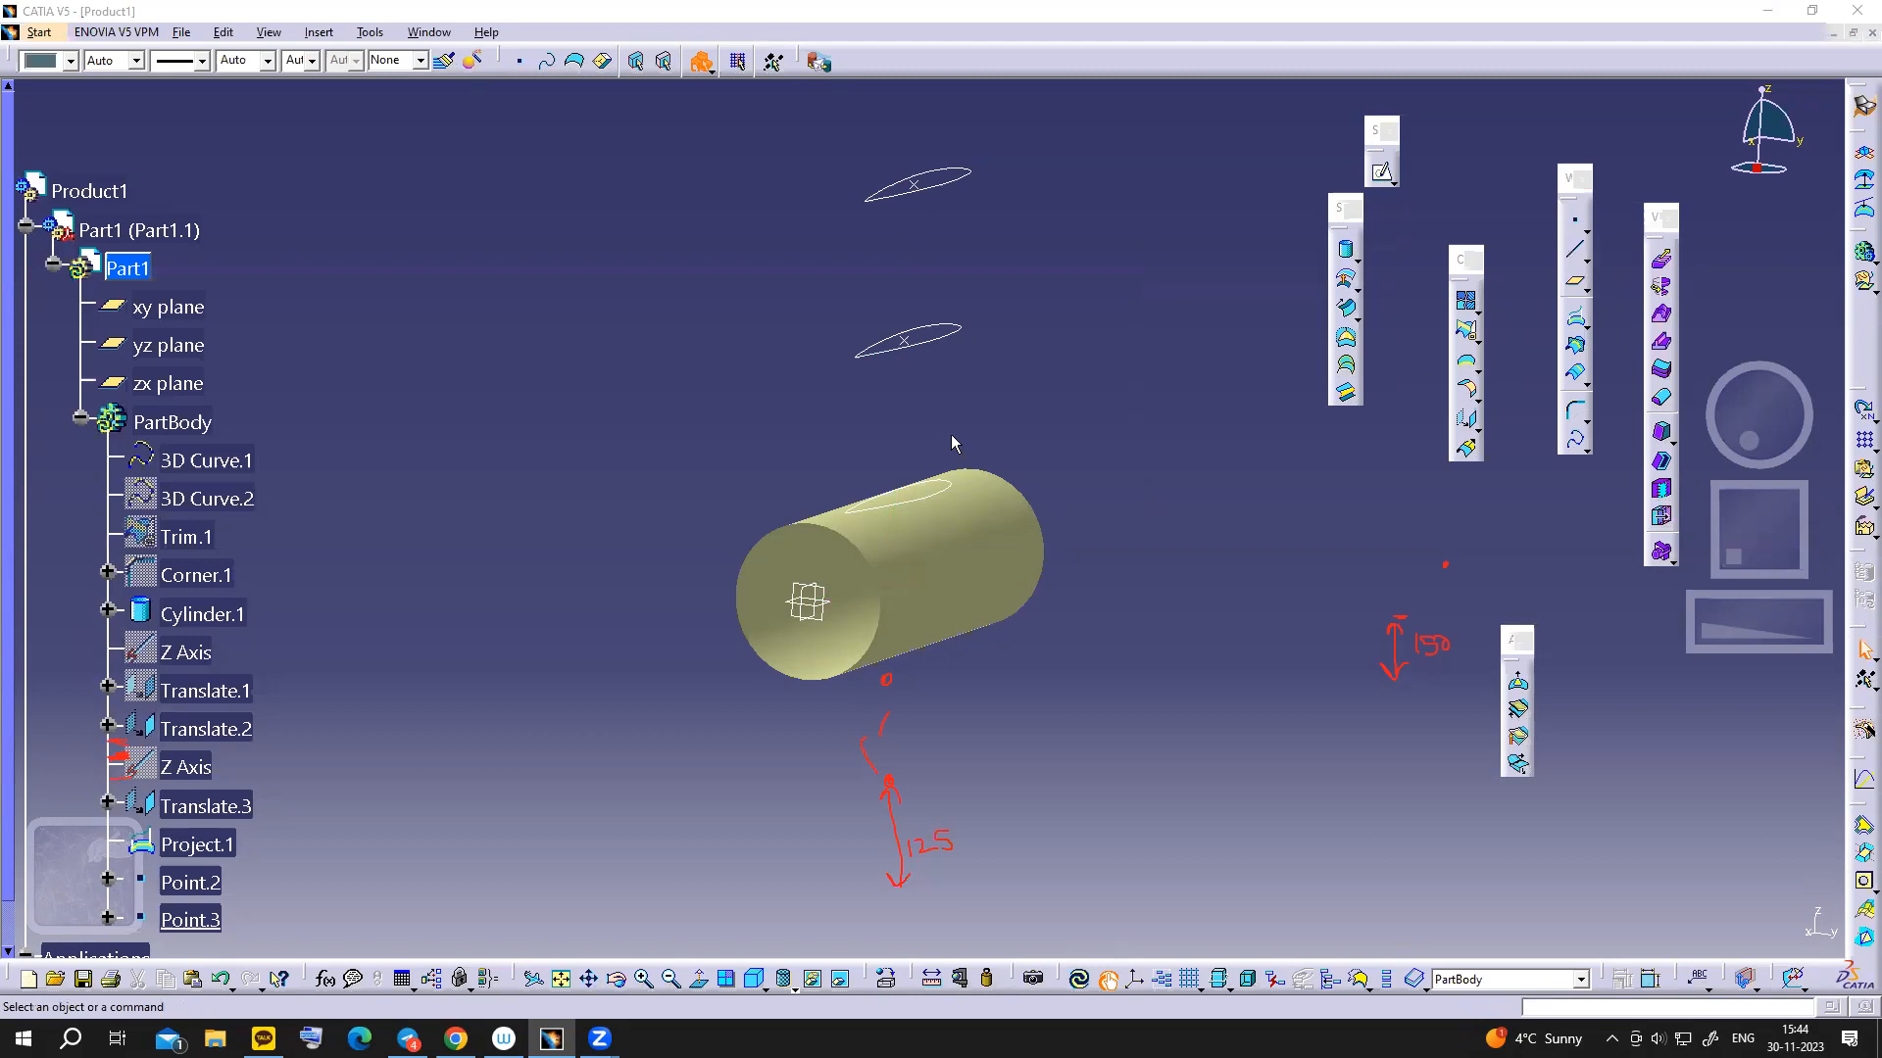
- Switch to Chrome and check the aerofoil scale ratios for the three cross-sections on slide 10
click(932, 353)
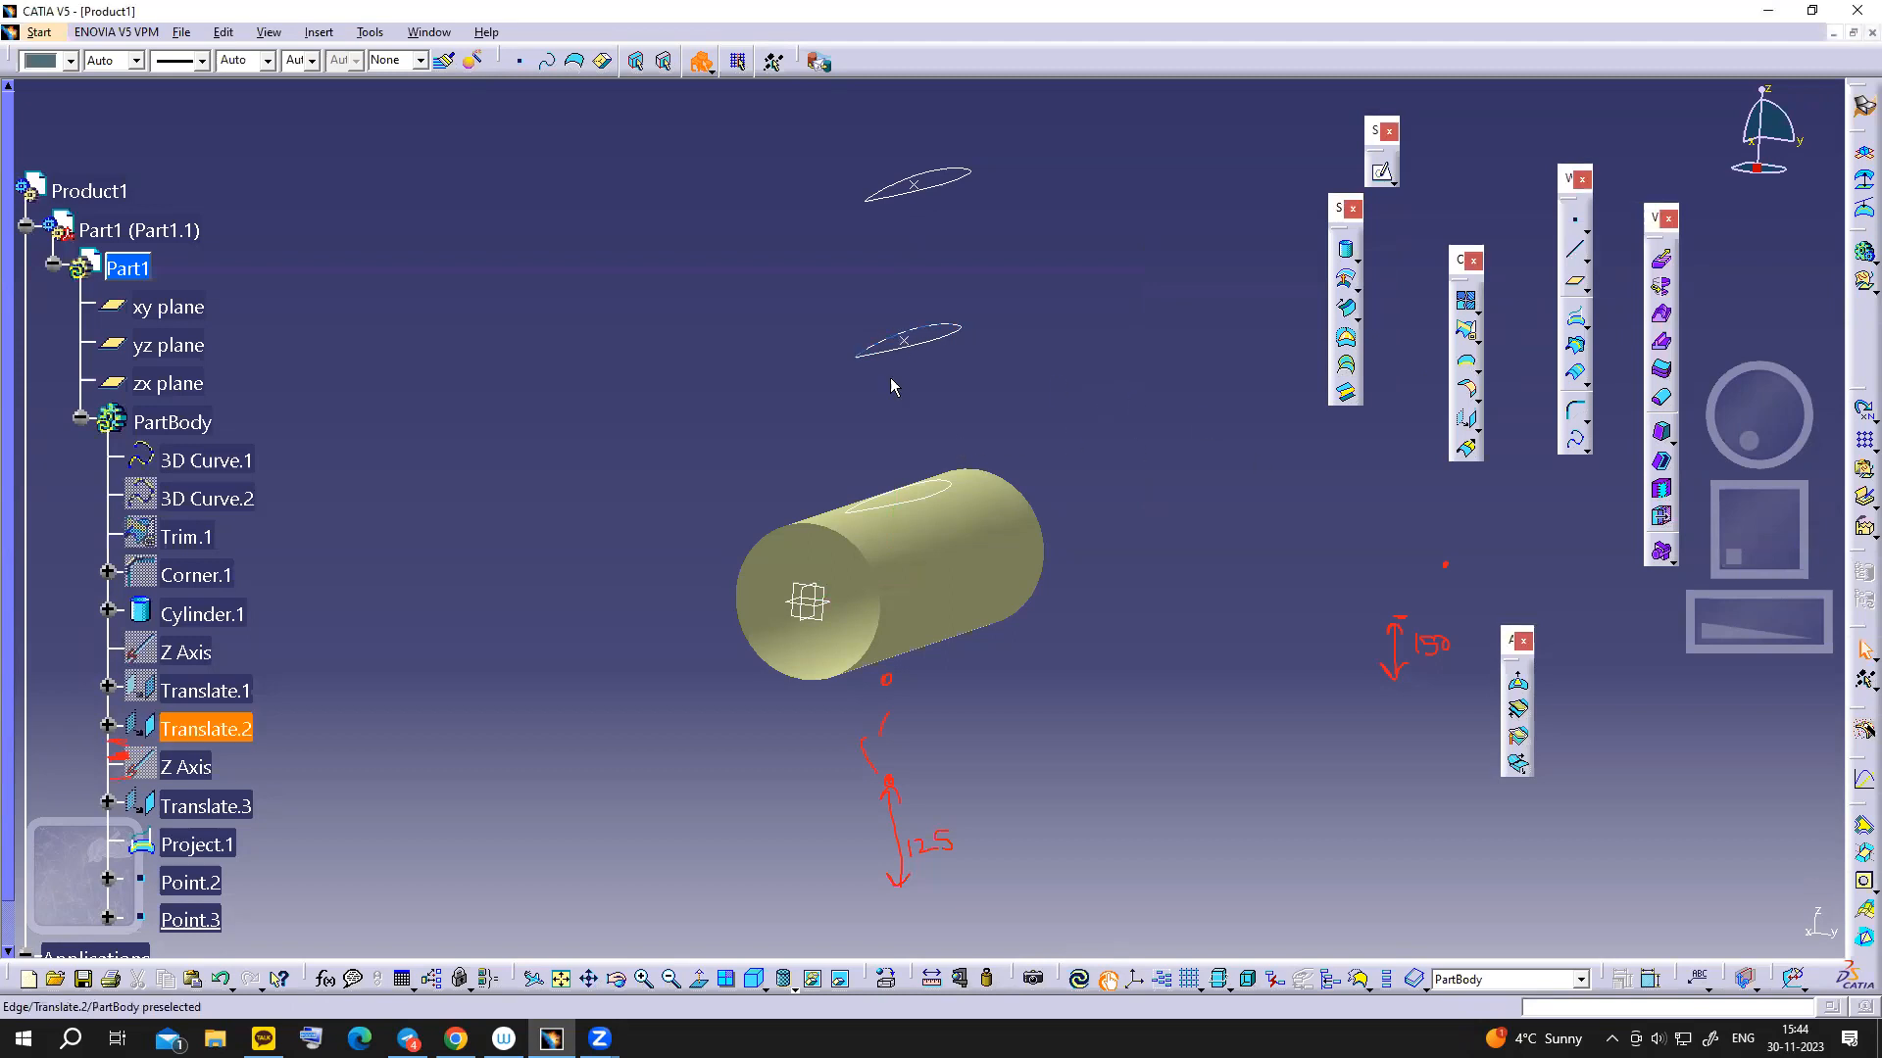
ctrl+middle_drag(959, 388, 924, 309)
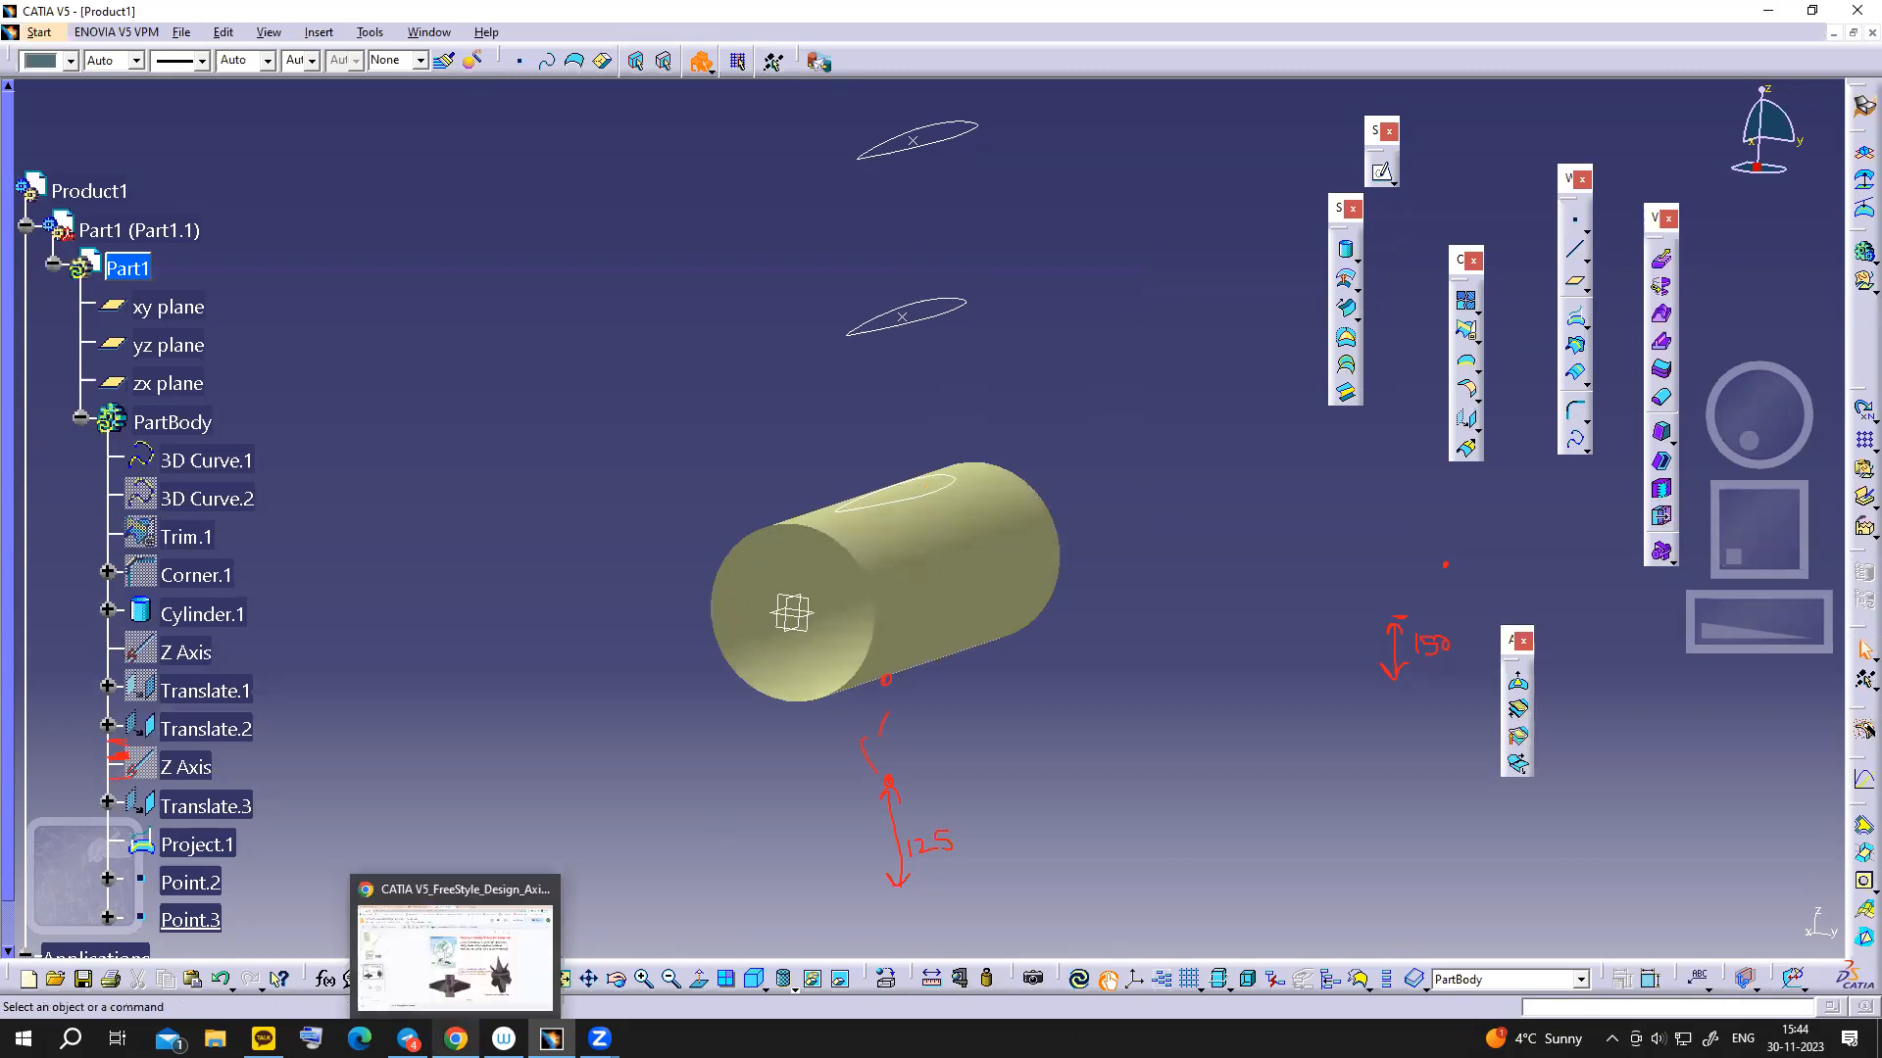
click(455, 1039)
key(Down)
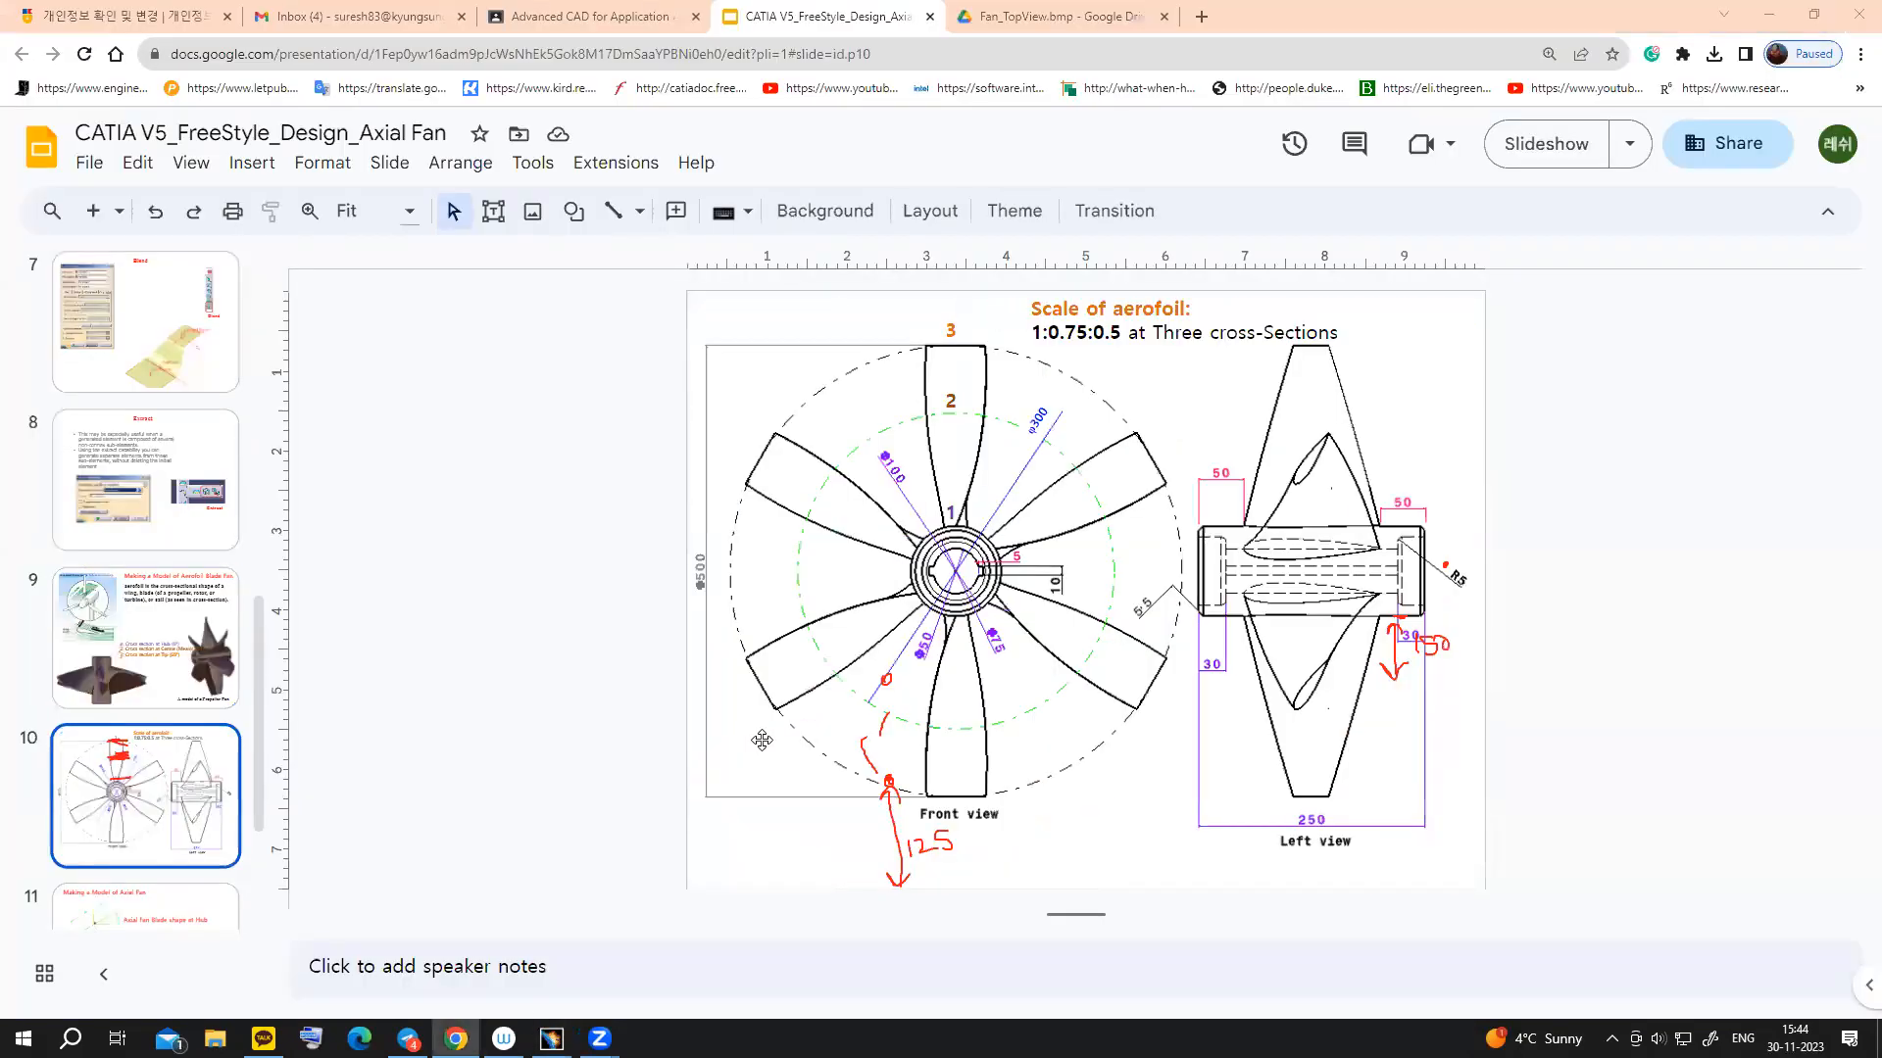
click(1036, 332)
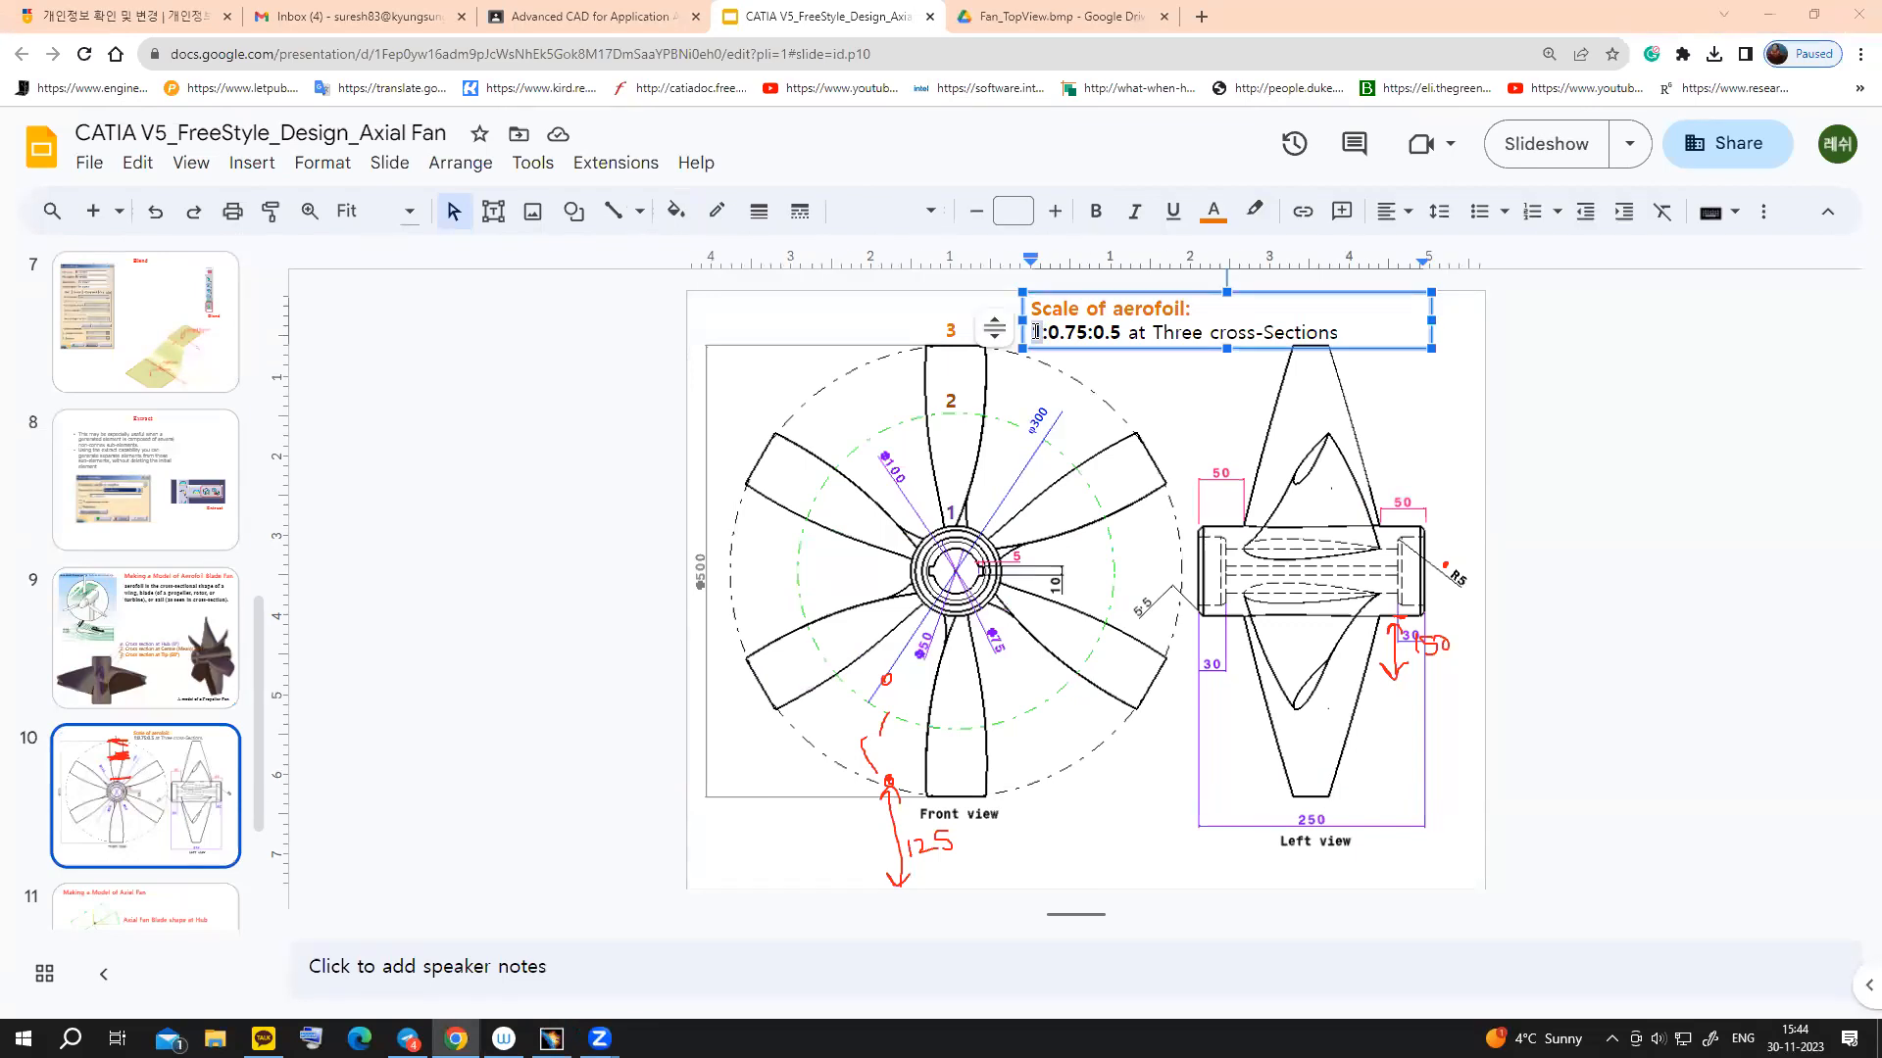
drag(1047, 333, 1090, 333)
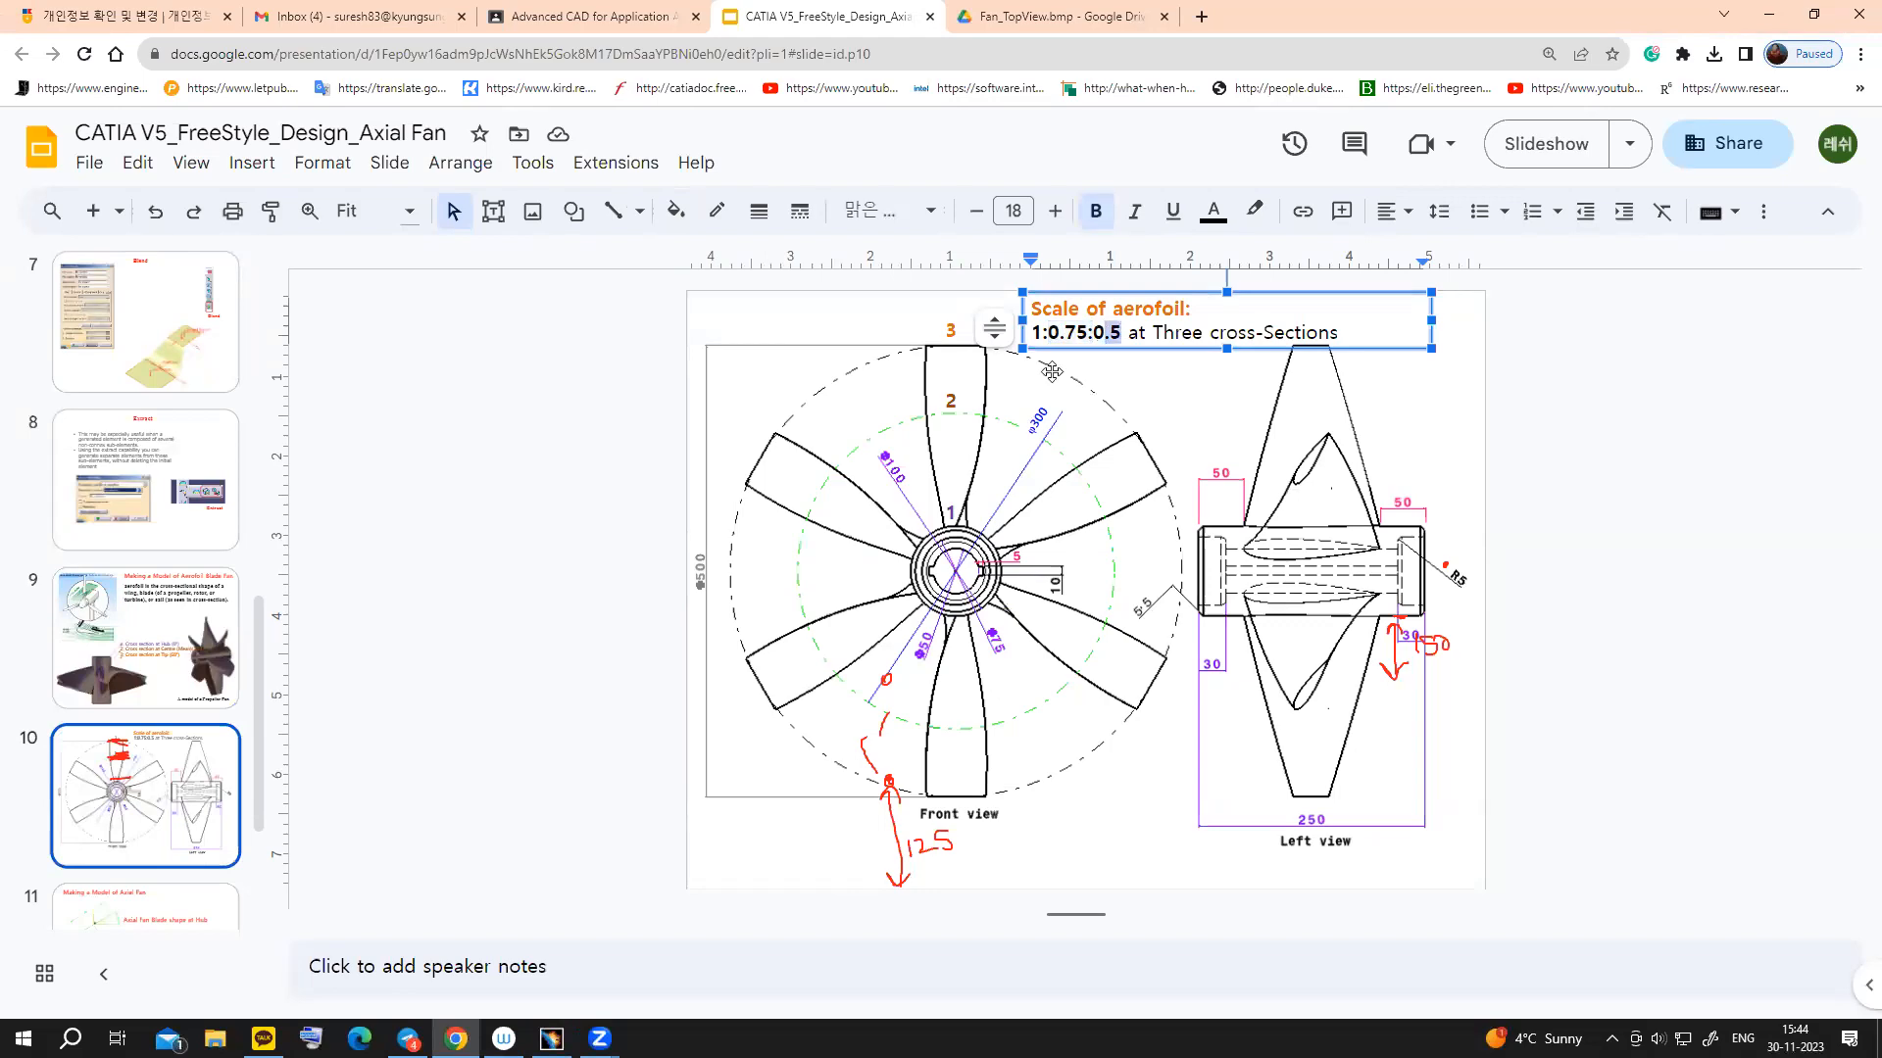
- Switch to CATIA, scale the mean aerofoil section by 0.75 about its reference point, and hide the original section
click(552, 1039)
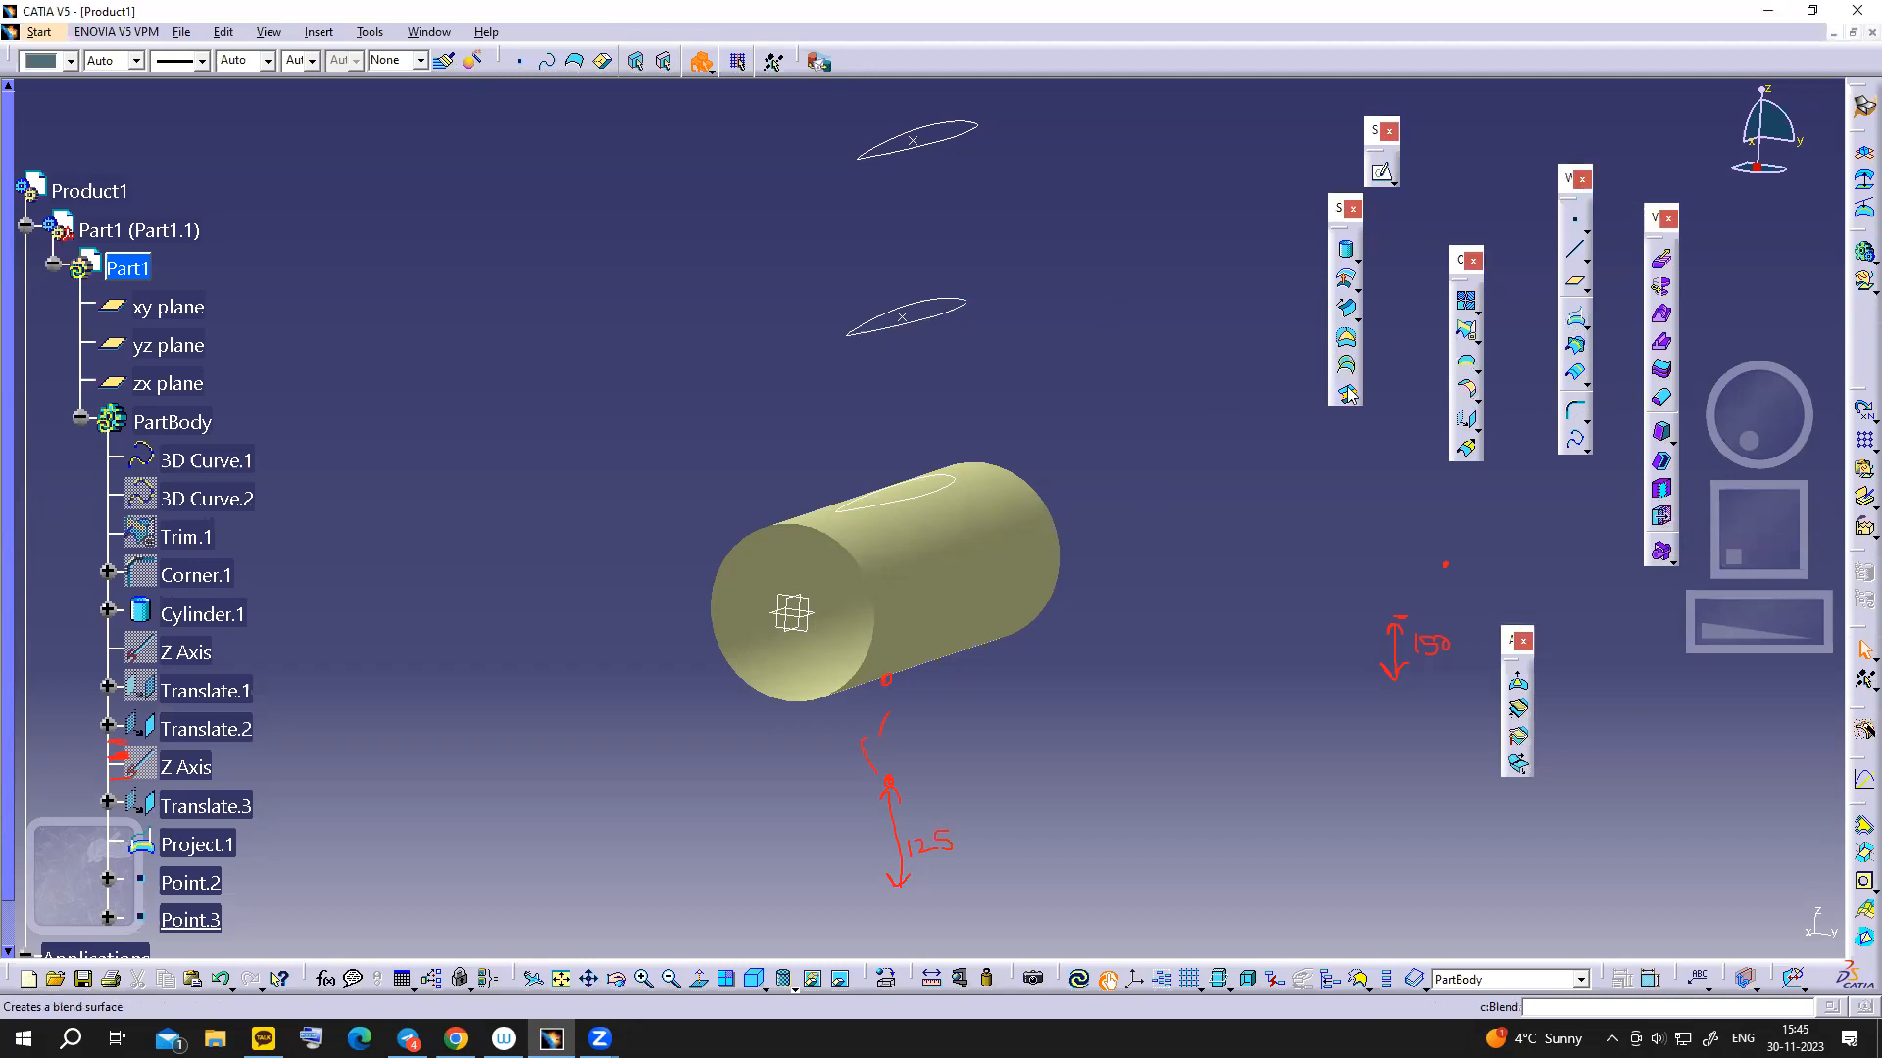
click(1471, 423)
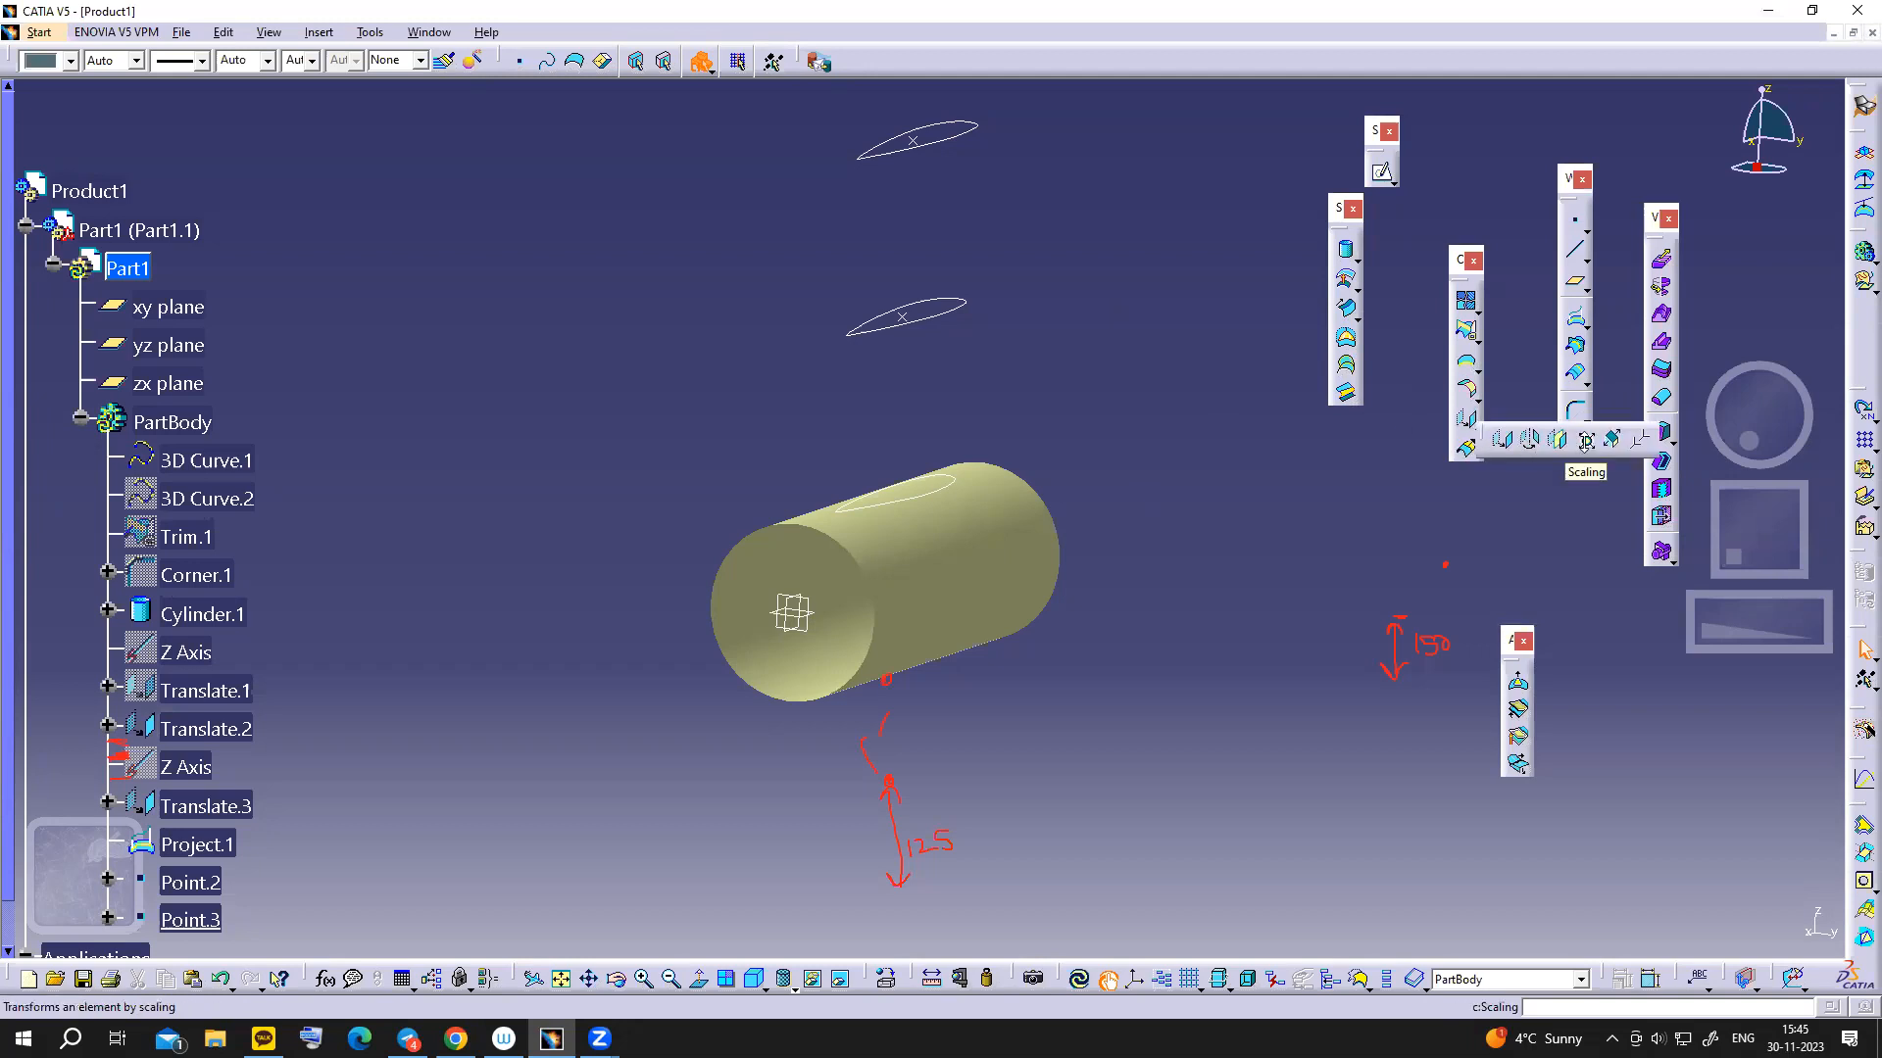
click(1583, 442)
click(1476, 431)
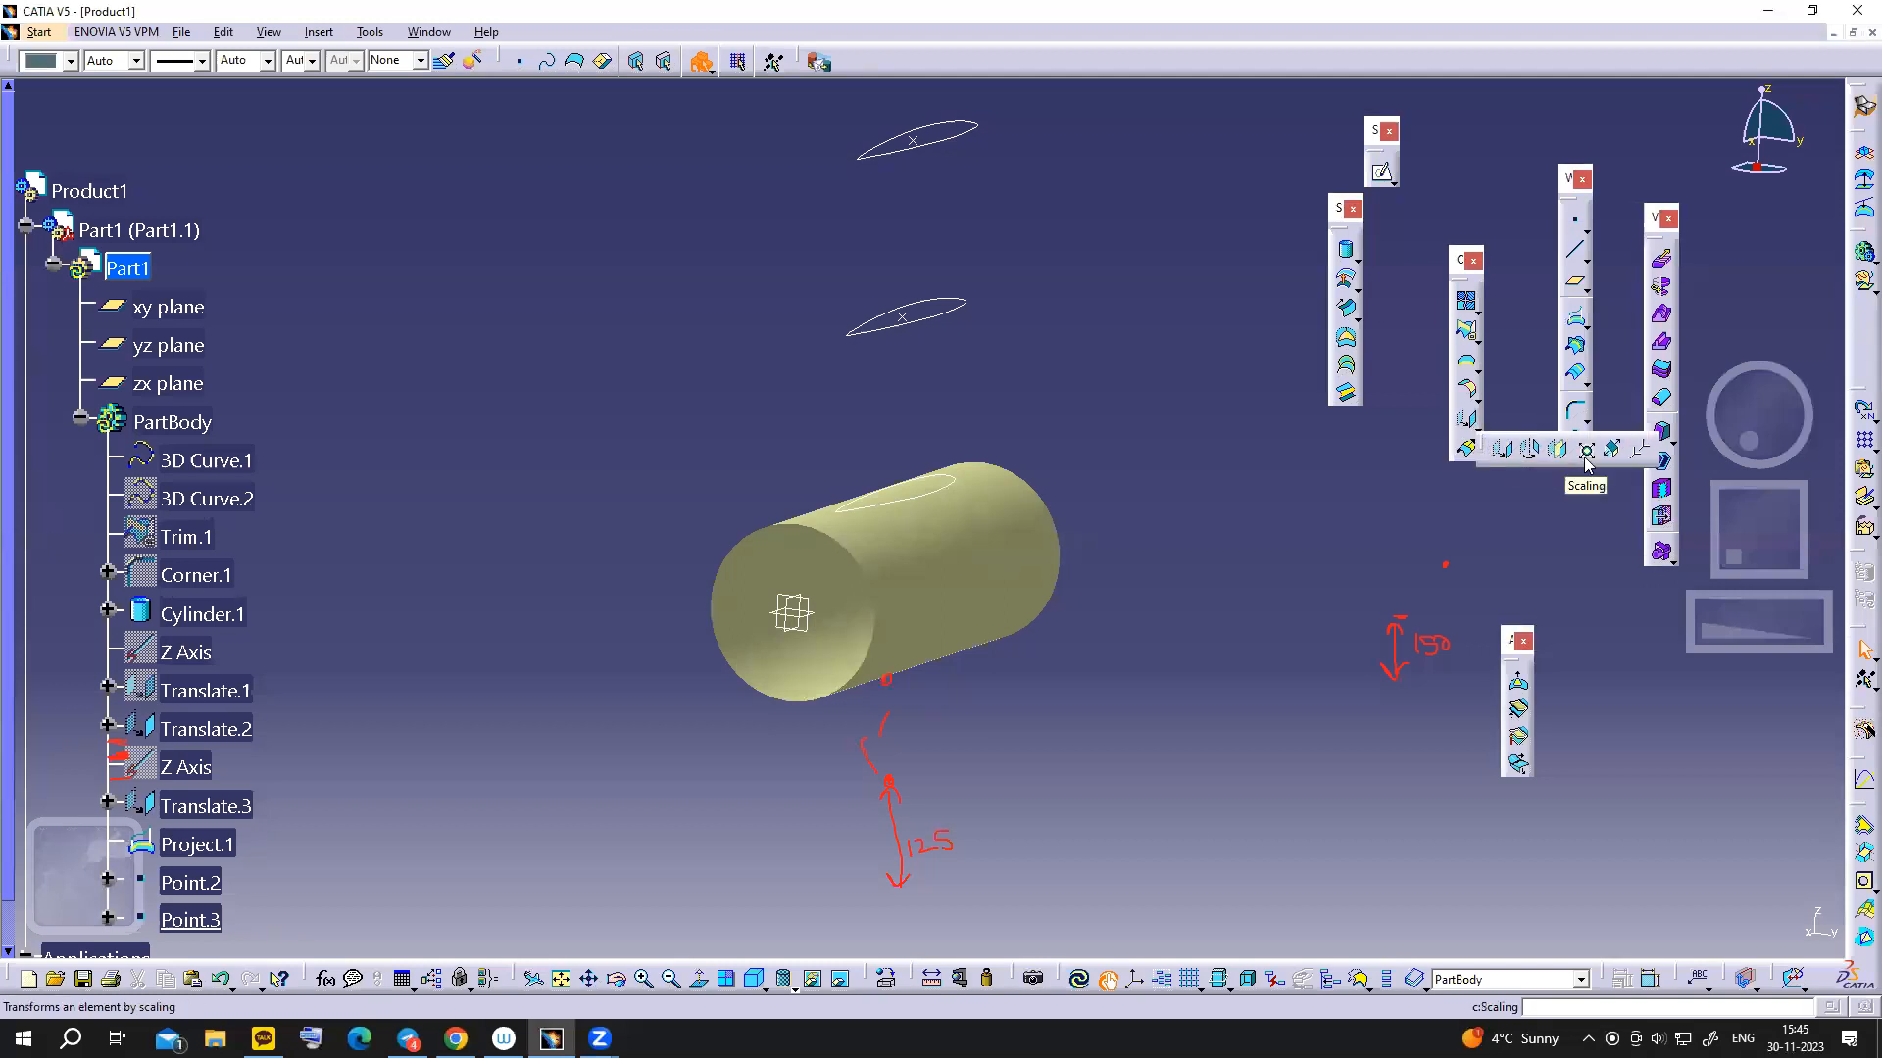
click(1586, 453)
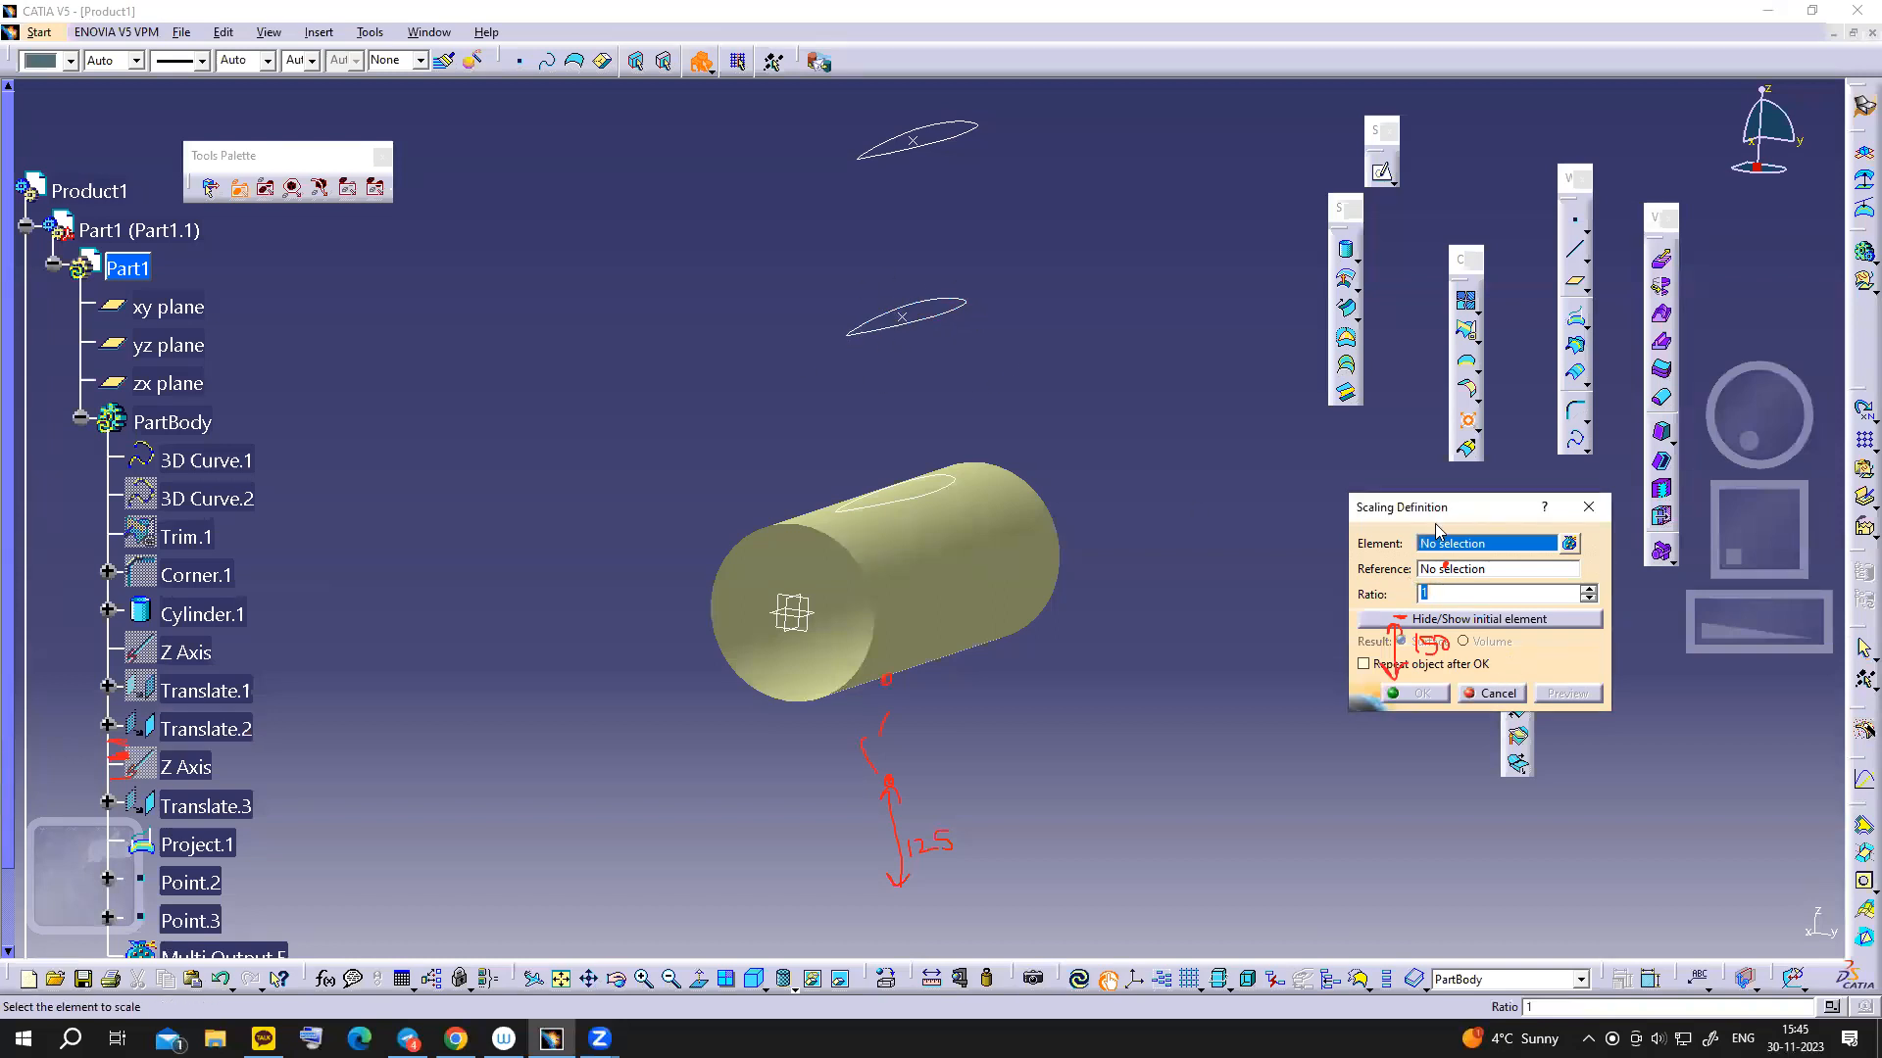
click(1397, 507)
drag(1397, 507, 1221, 458)
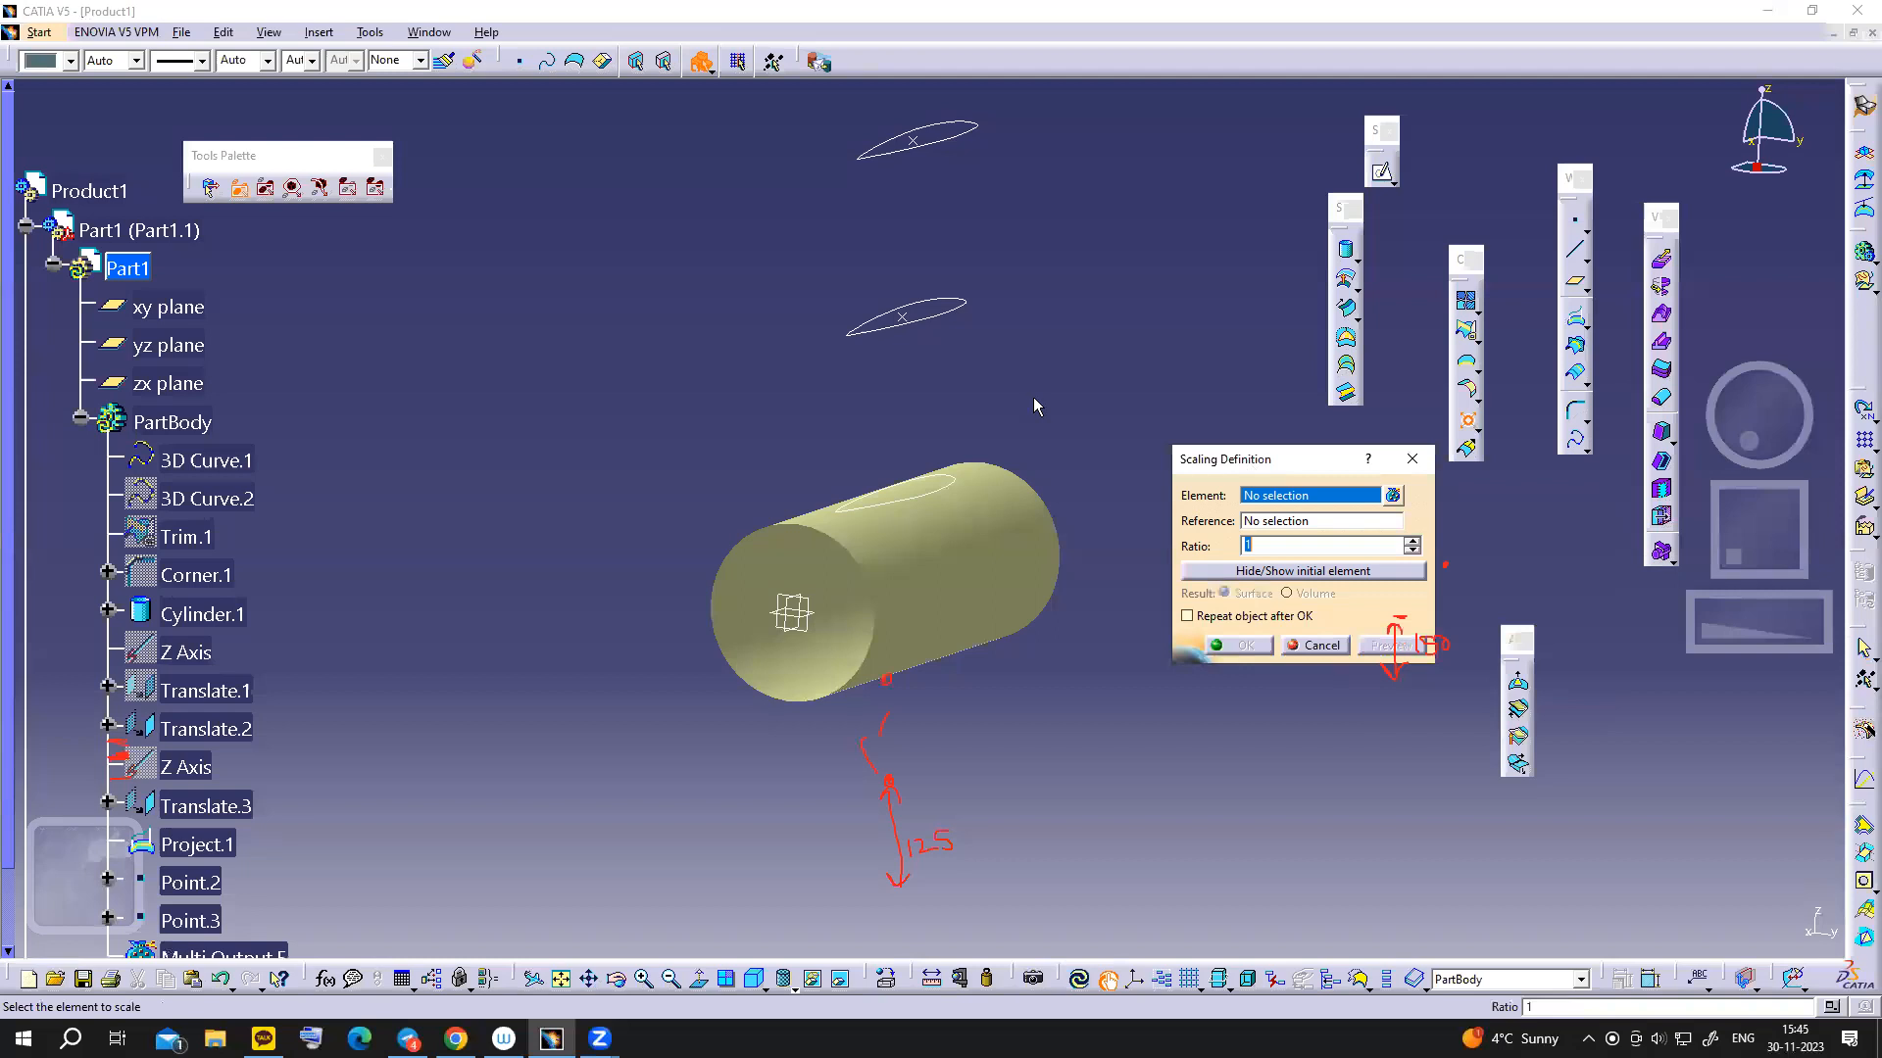
click(925, 312)
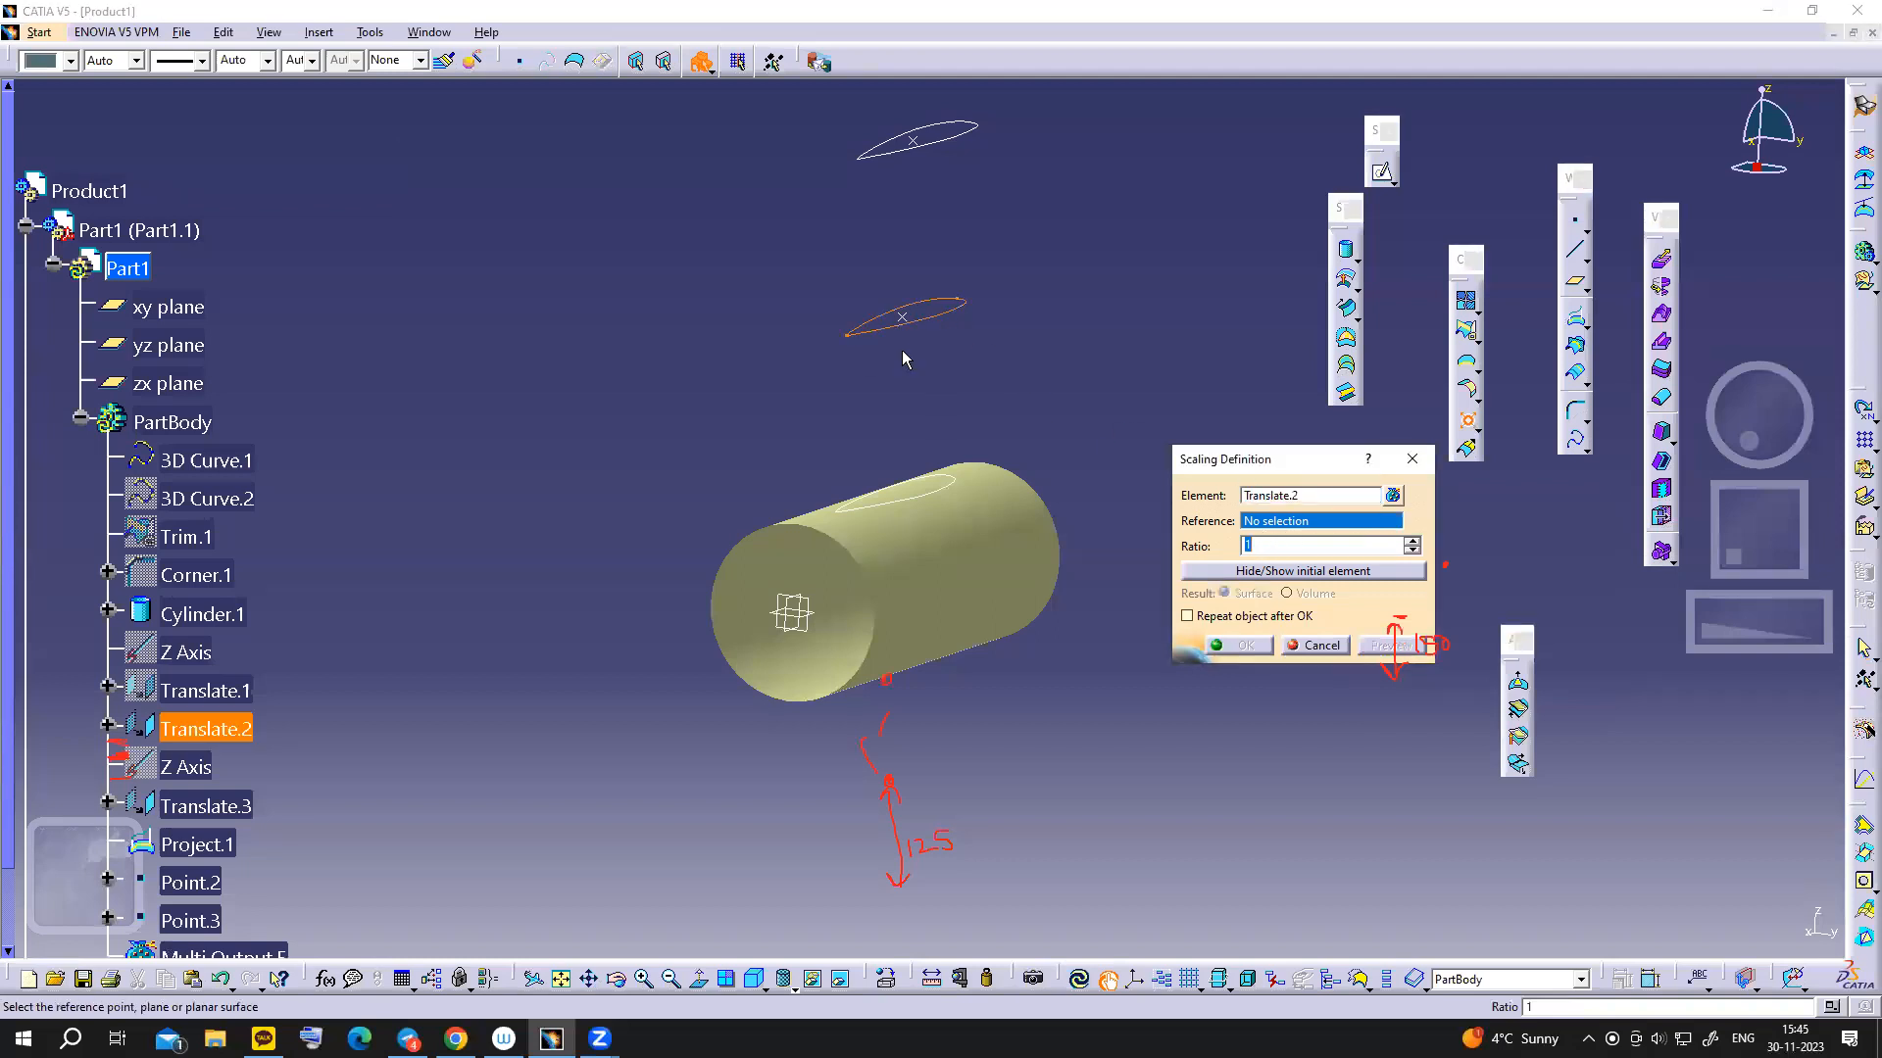
click(909, 314)
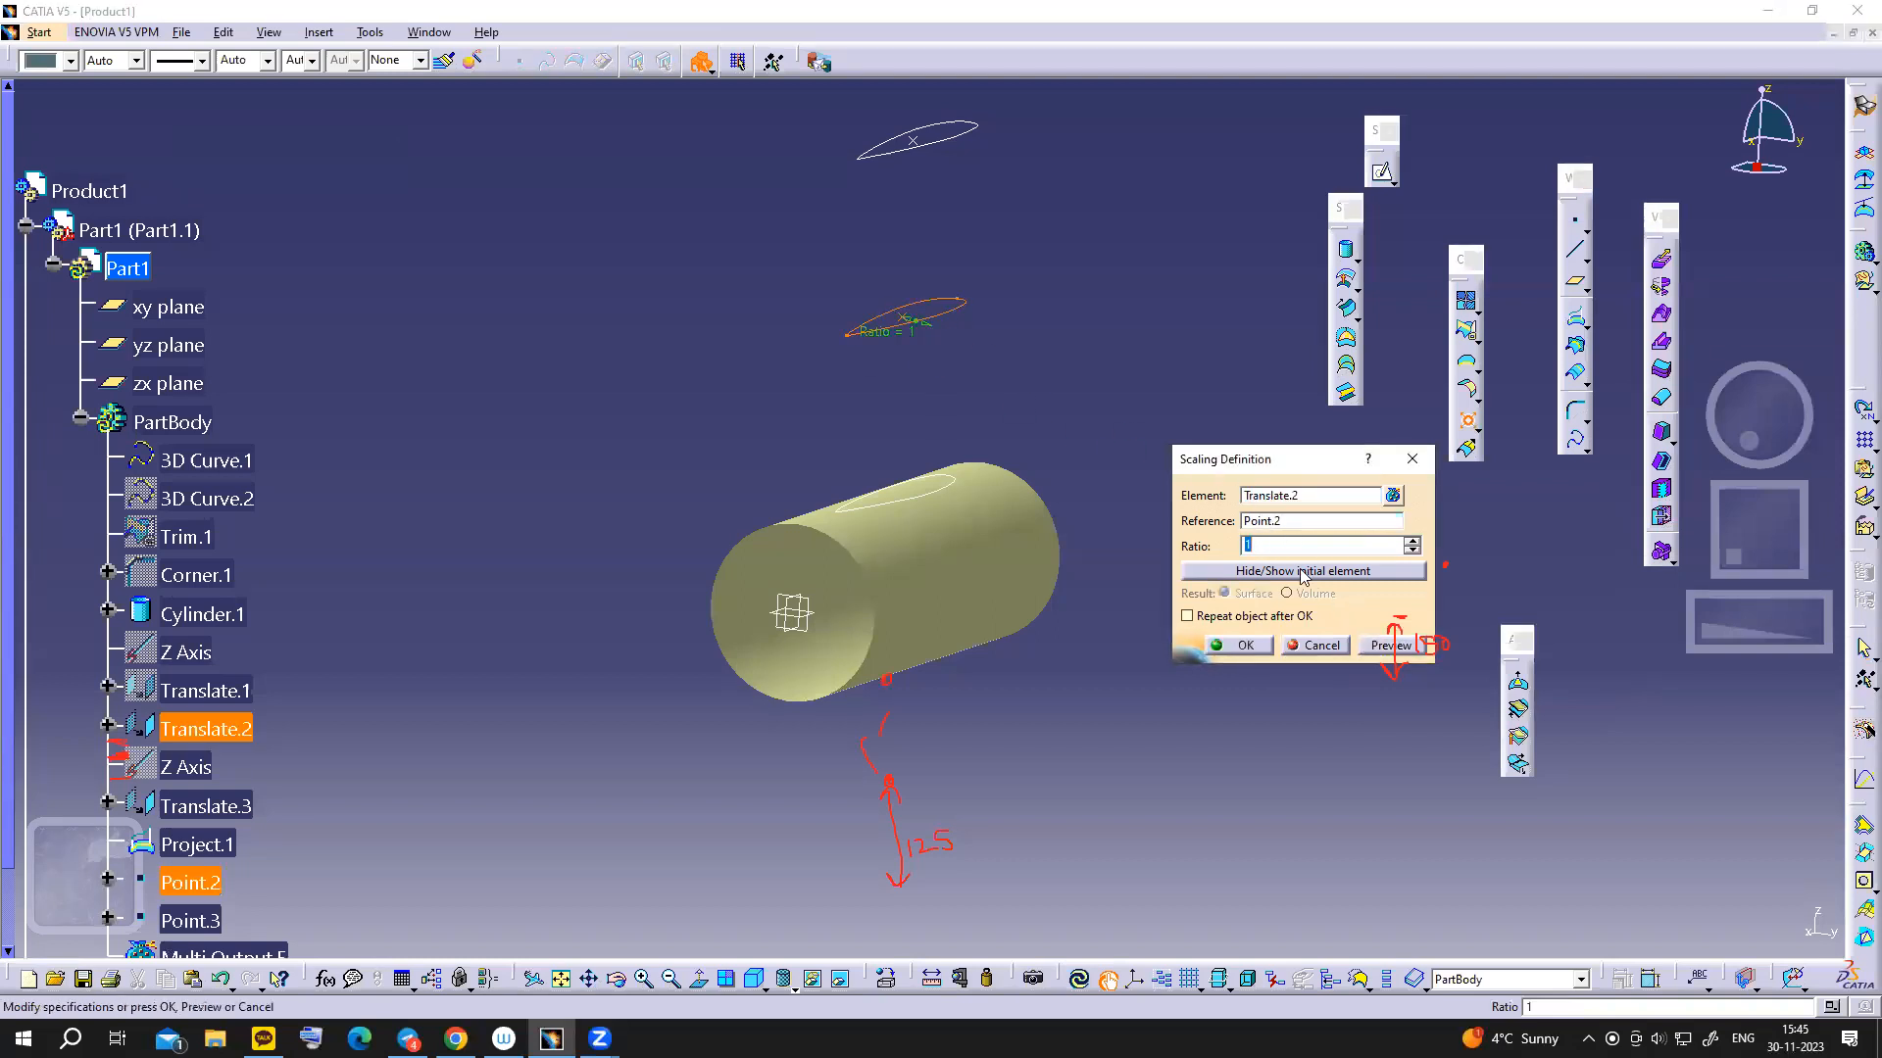
text(0)
click(1241, 645)
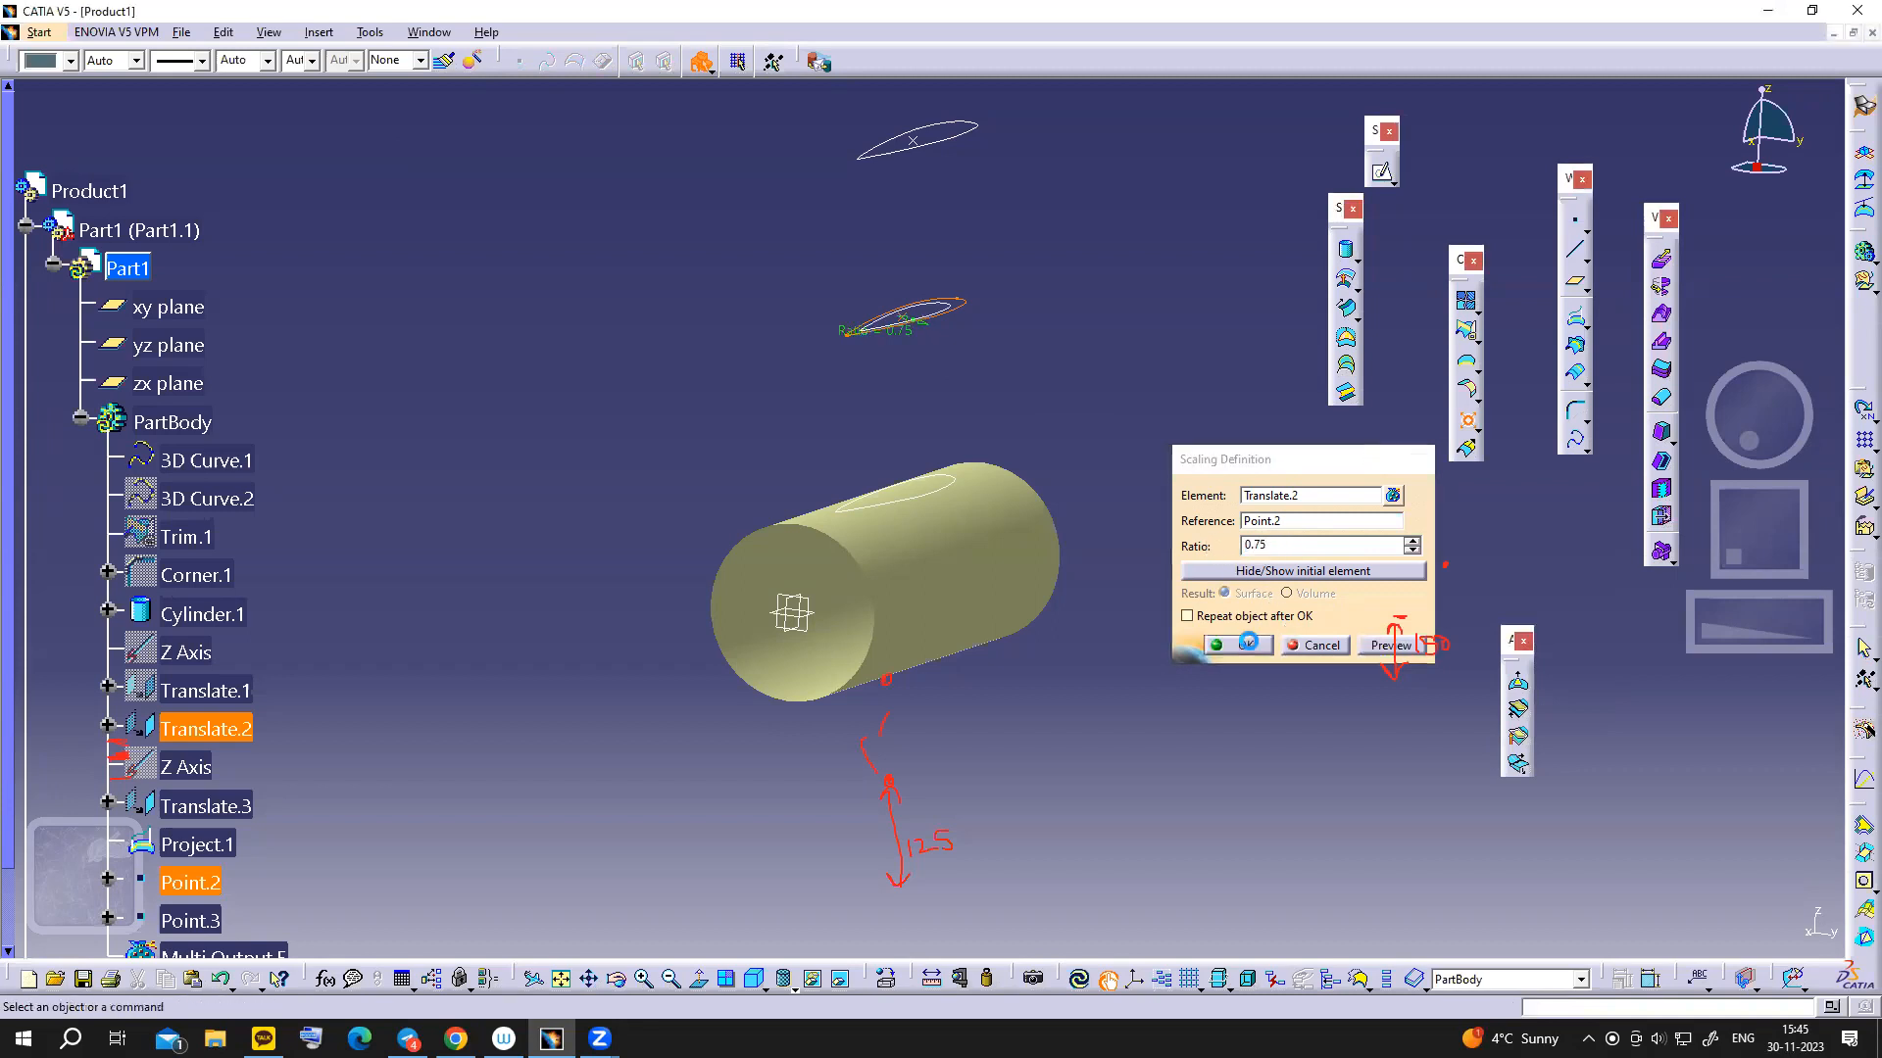
right_click(970, 308)
click(1014, 362)
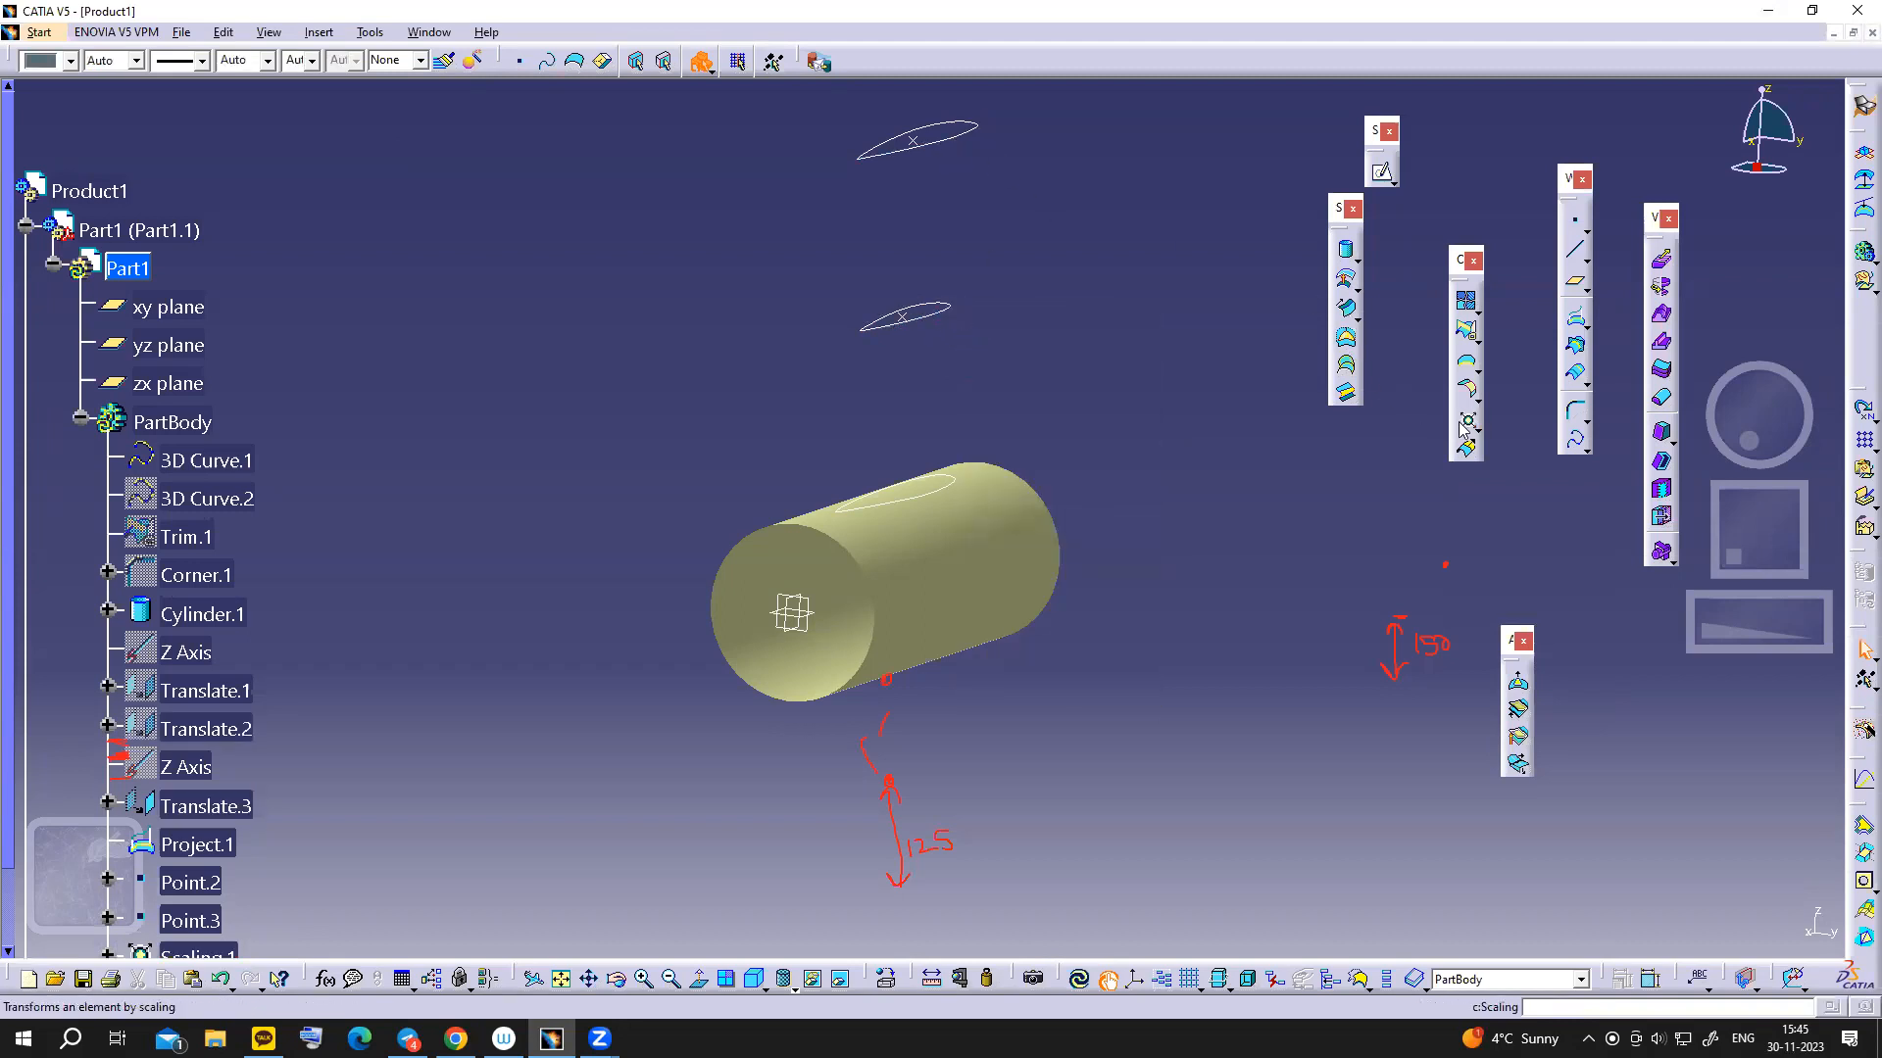
- Scale the tip aerofoil section by 0.5 about its reference point and hide the original section
click(1464, 427)
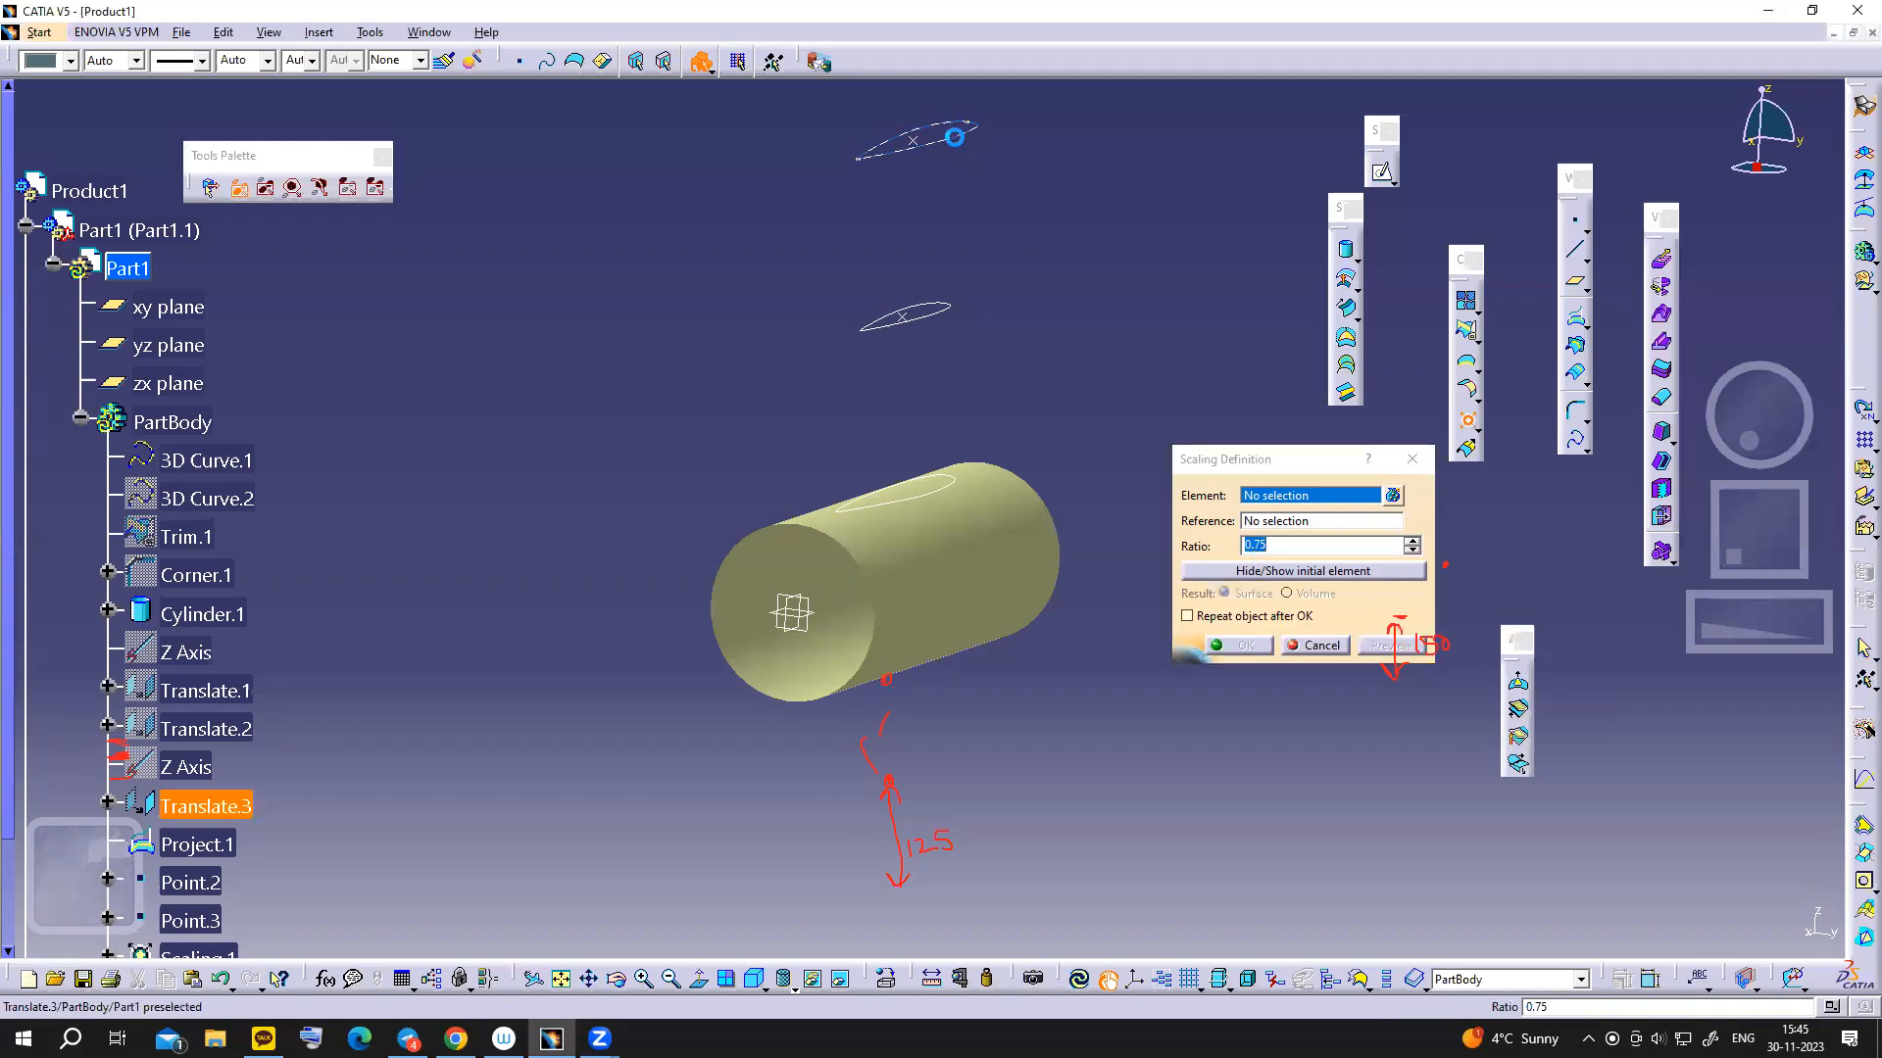
click(953, 136)
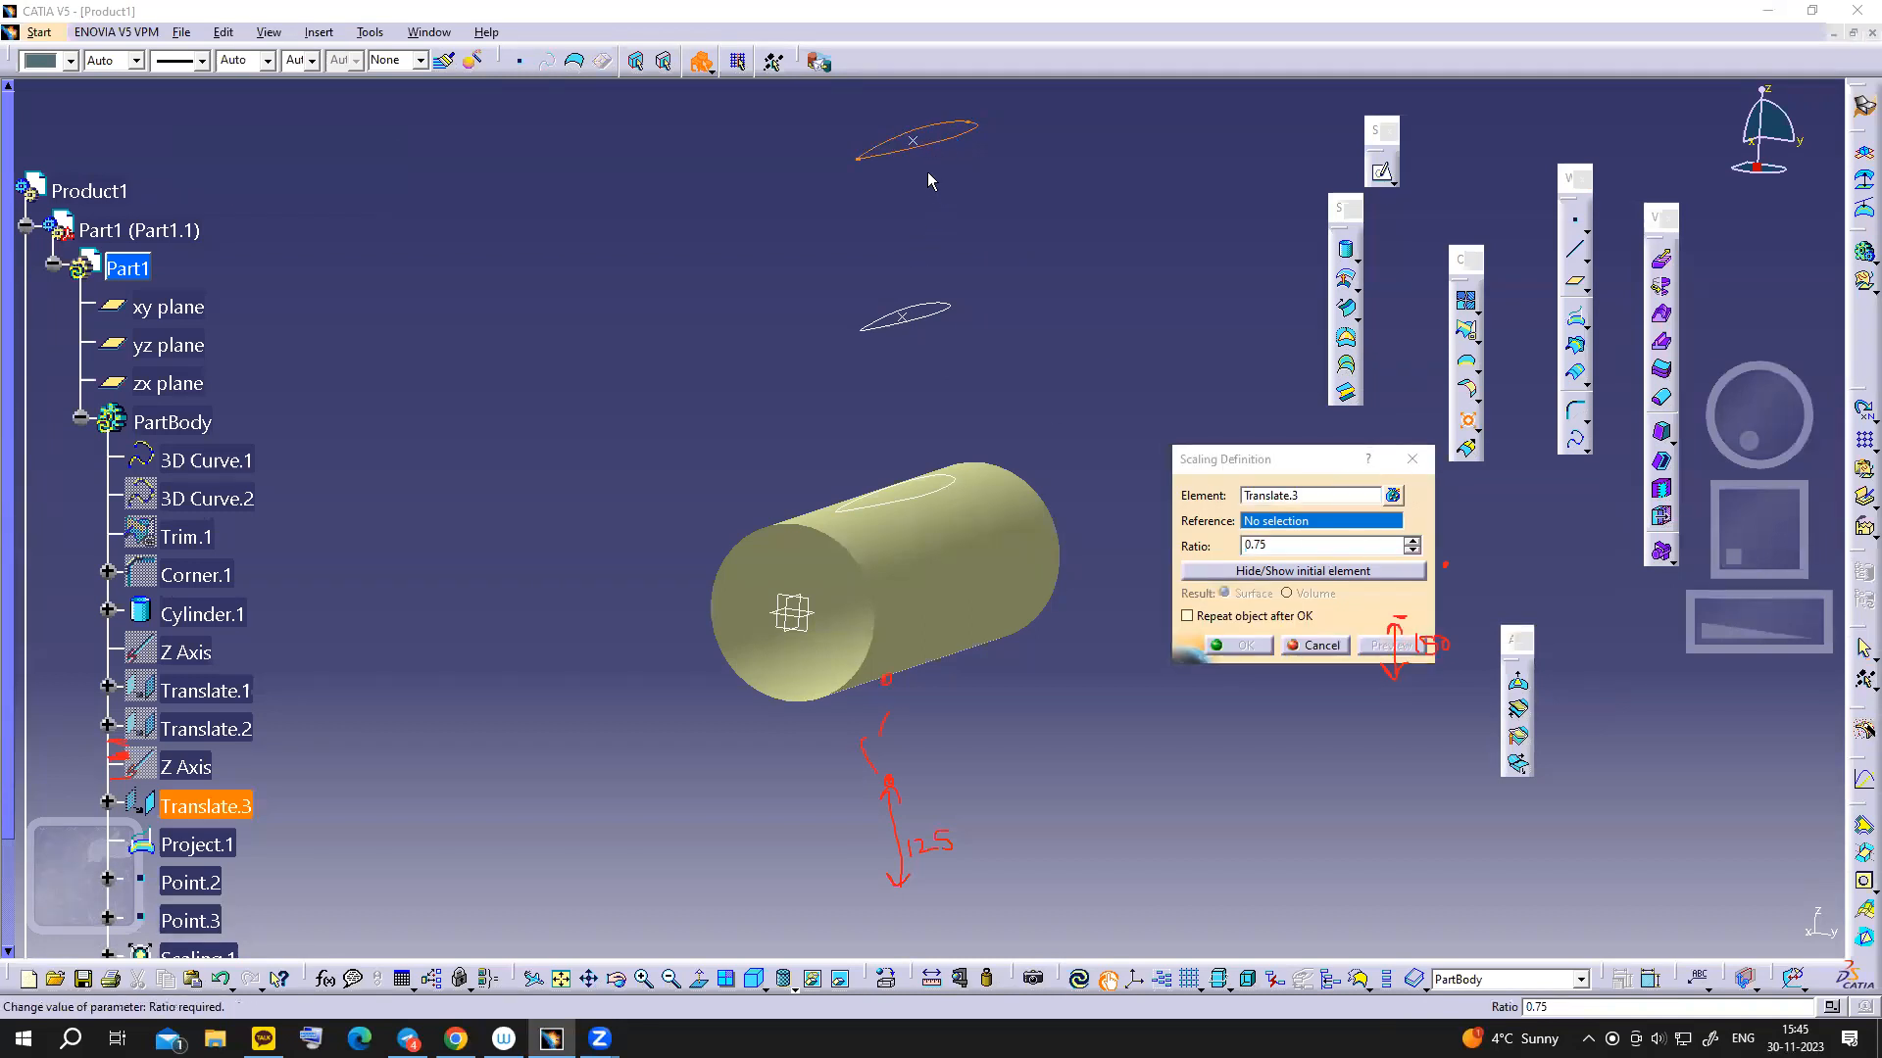
click(912, 142)
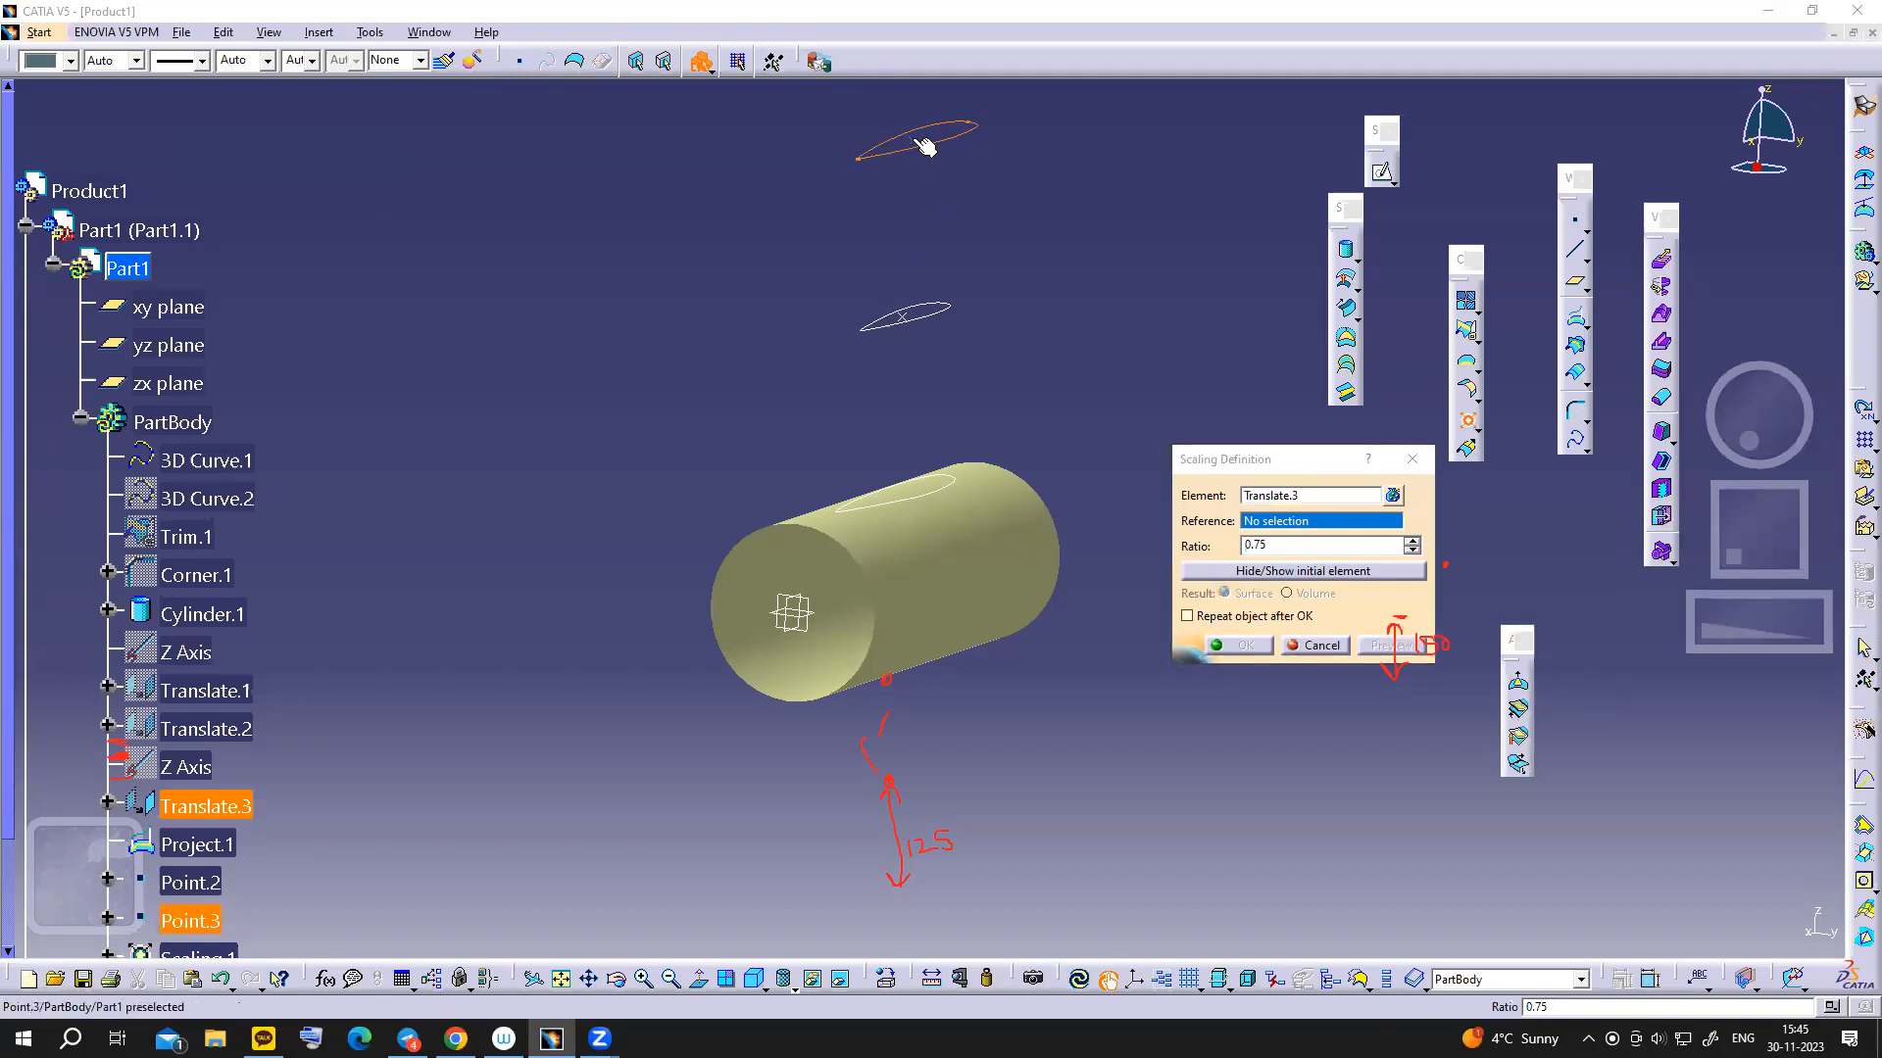
click(1259, 542)
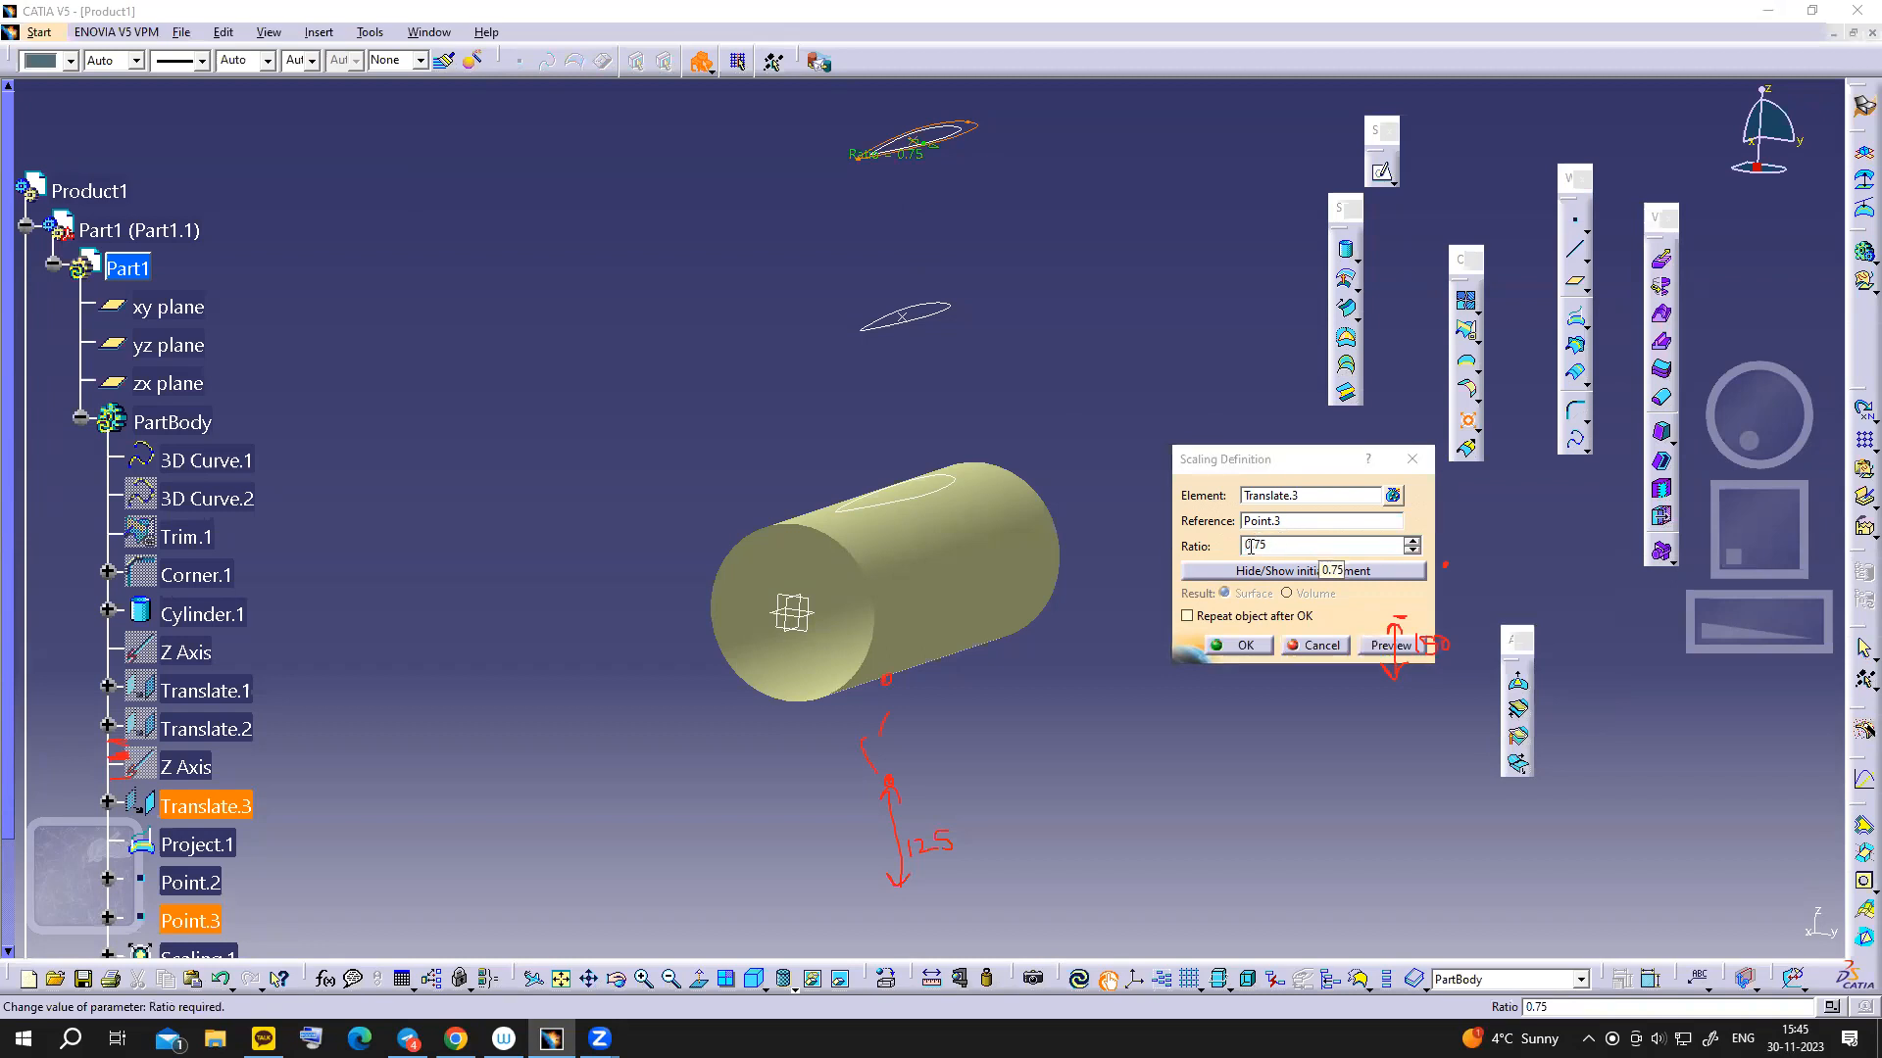
double_click(1259, 544)
text(5)
click(1243, 645)
right_click(972, 137)
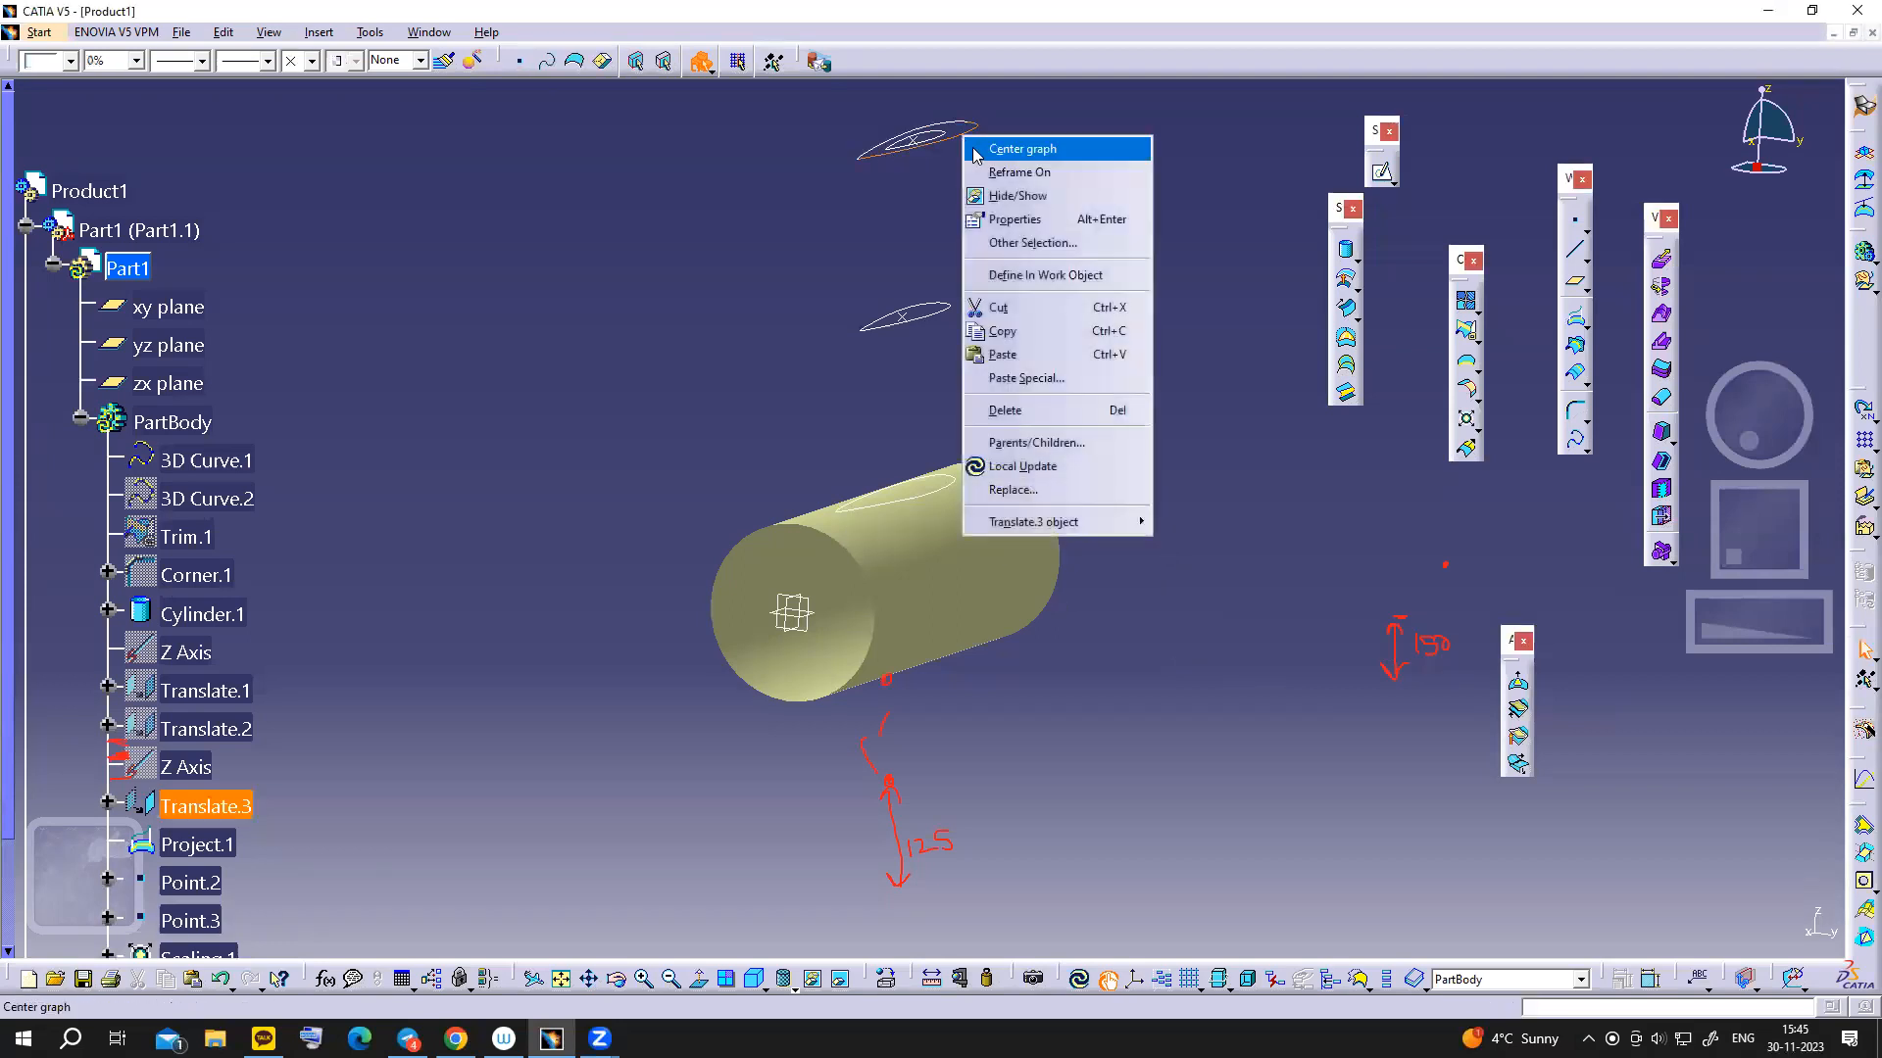
click(1010, 186)
- Switch to Chrome and check the rotation angles for the hub, mean and tip cross-sections on slide 9
middle_drag(819, 453, 958, 387)
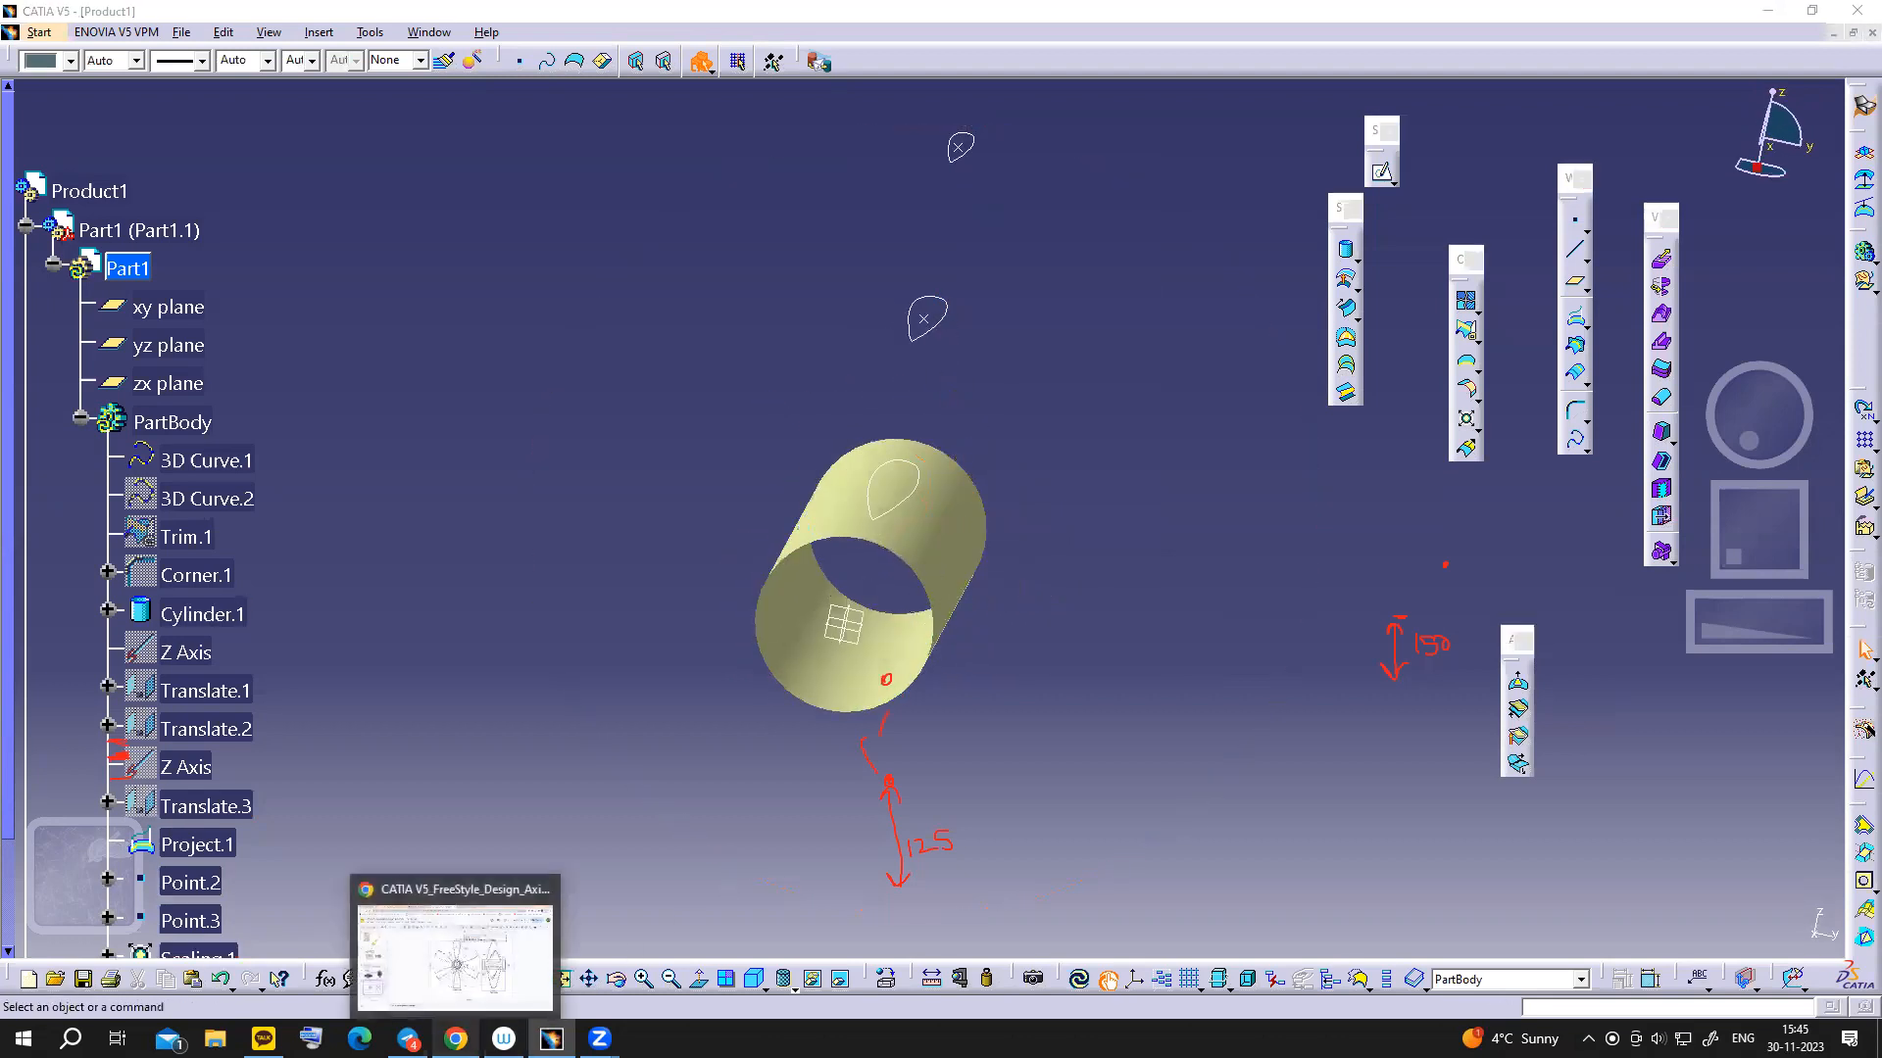
click(456, 1039)
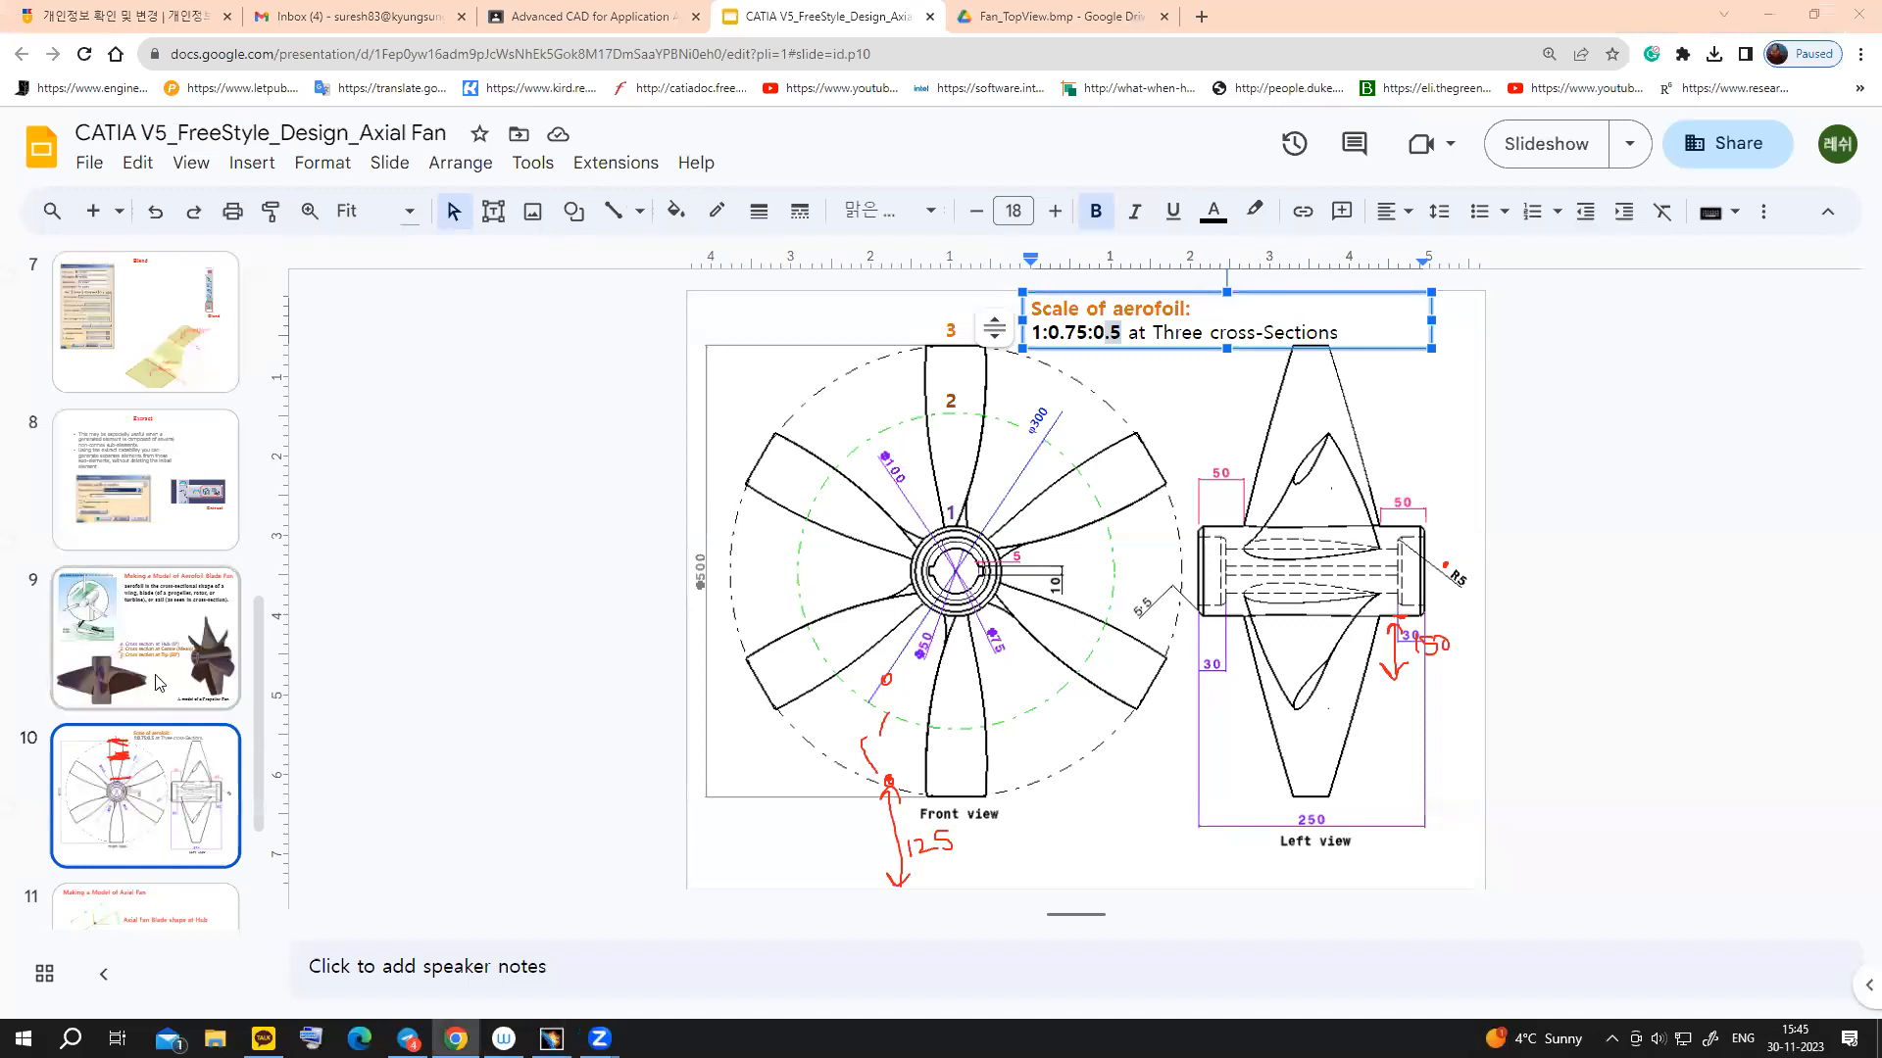
click(157, 686)
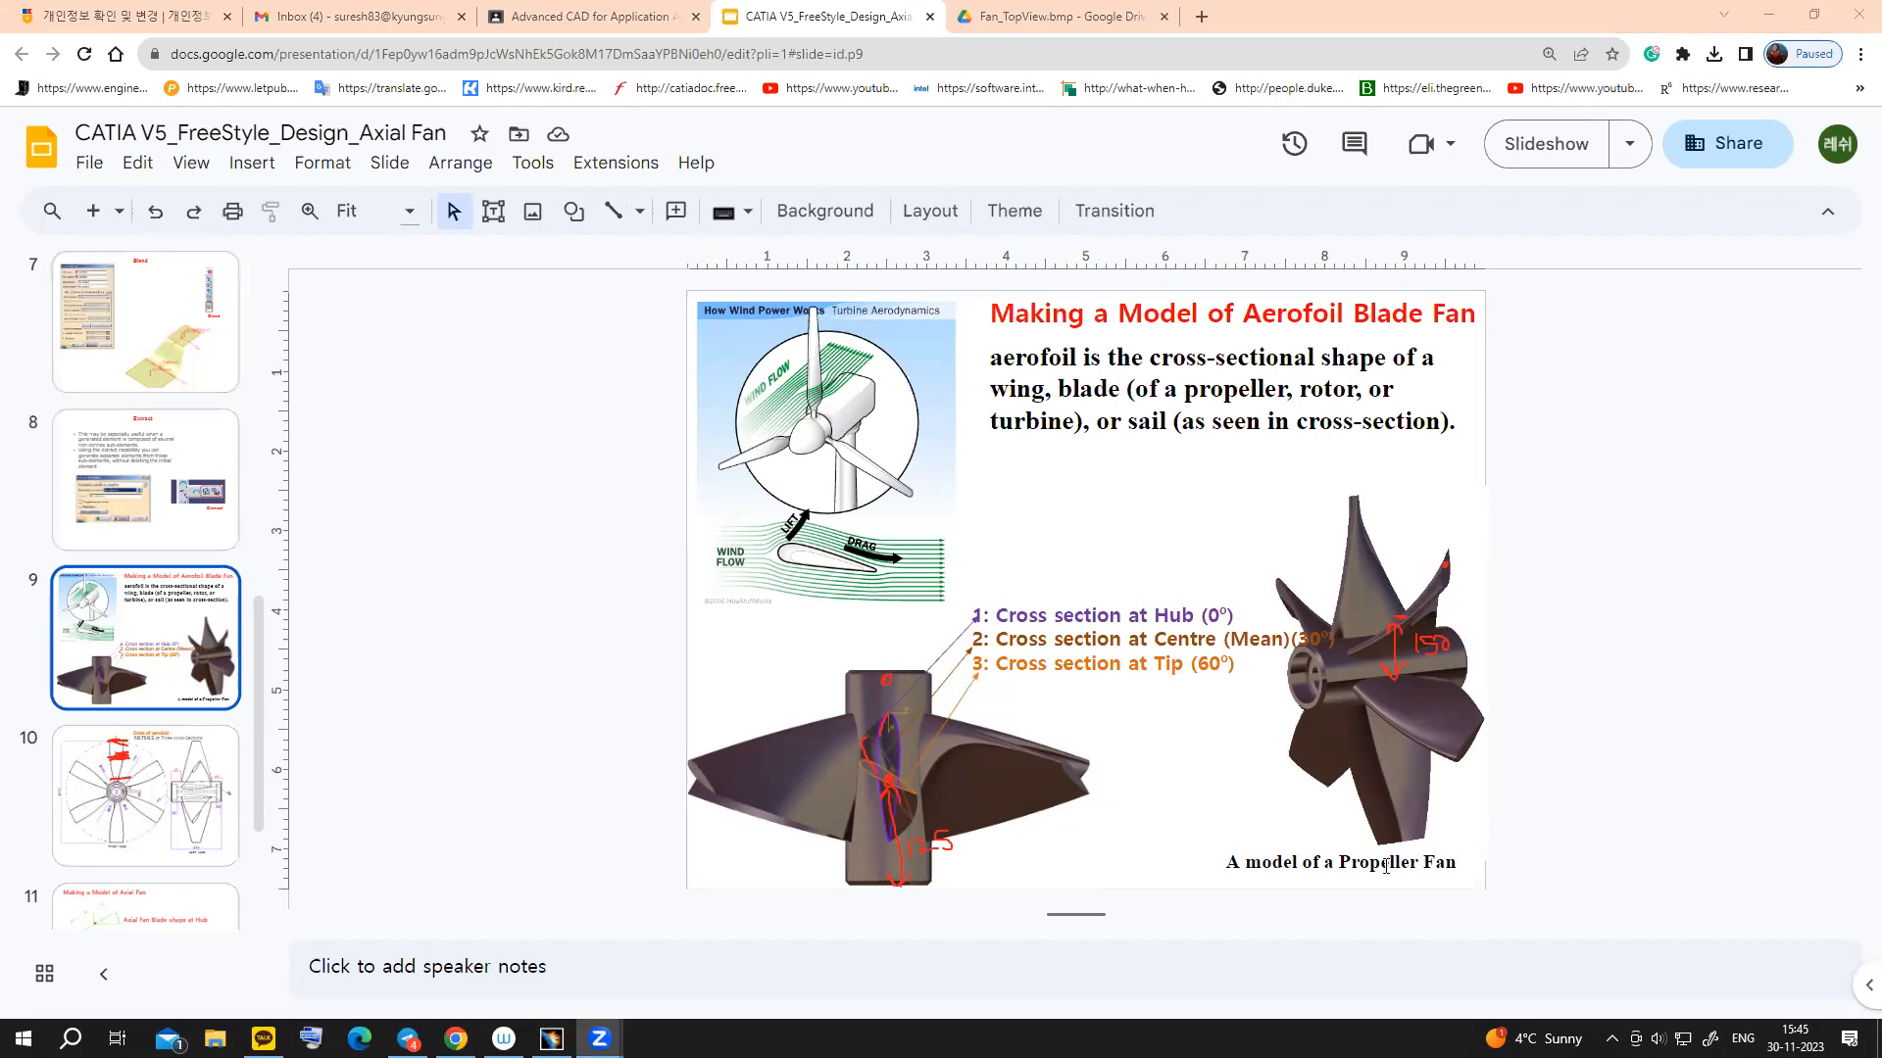
click(1851, 382)
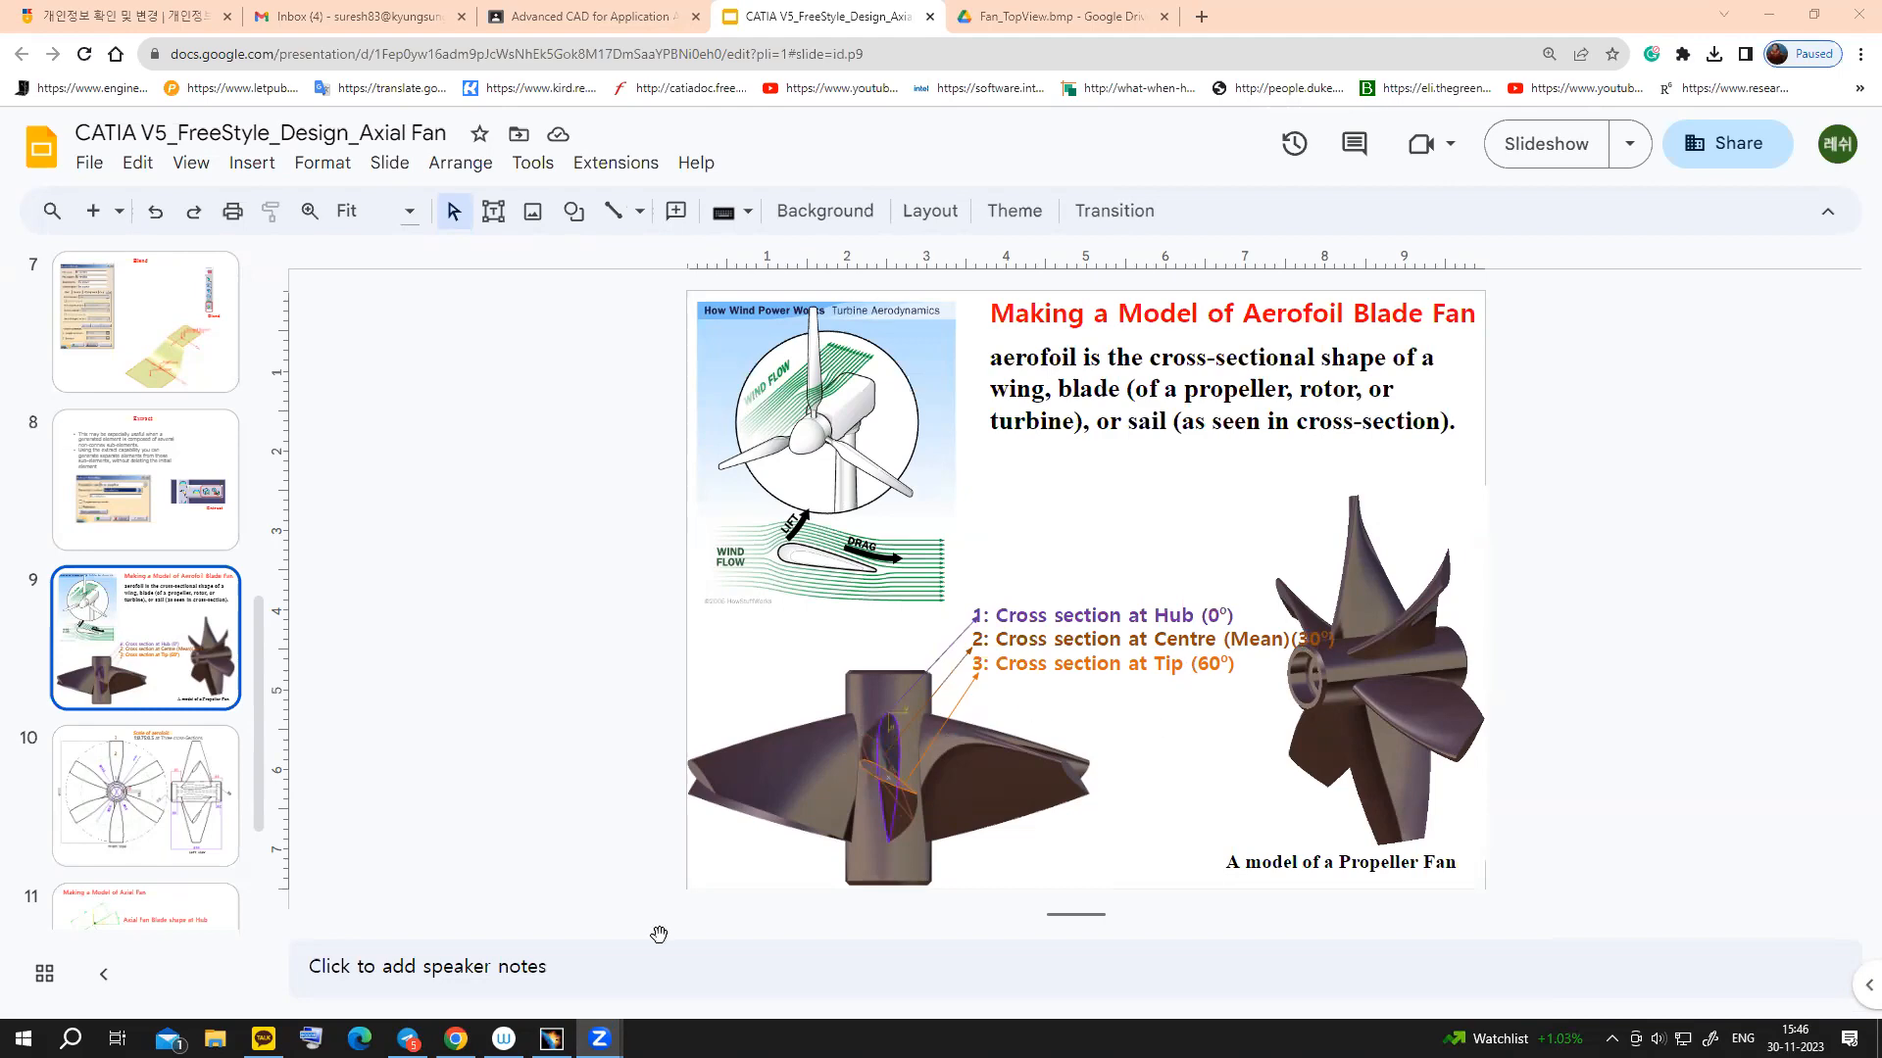
- Back in CATIA, create a point-point line from the tip section's reference point to the mean section's reference point
click(551, 1039)
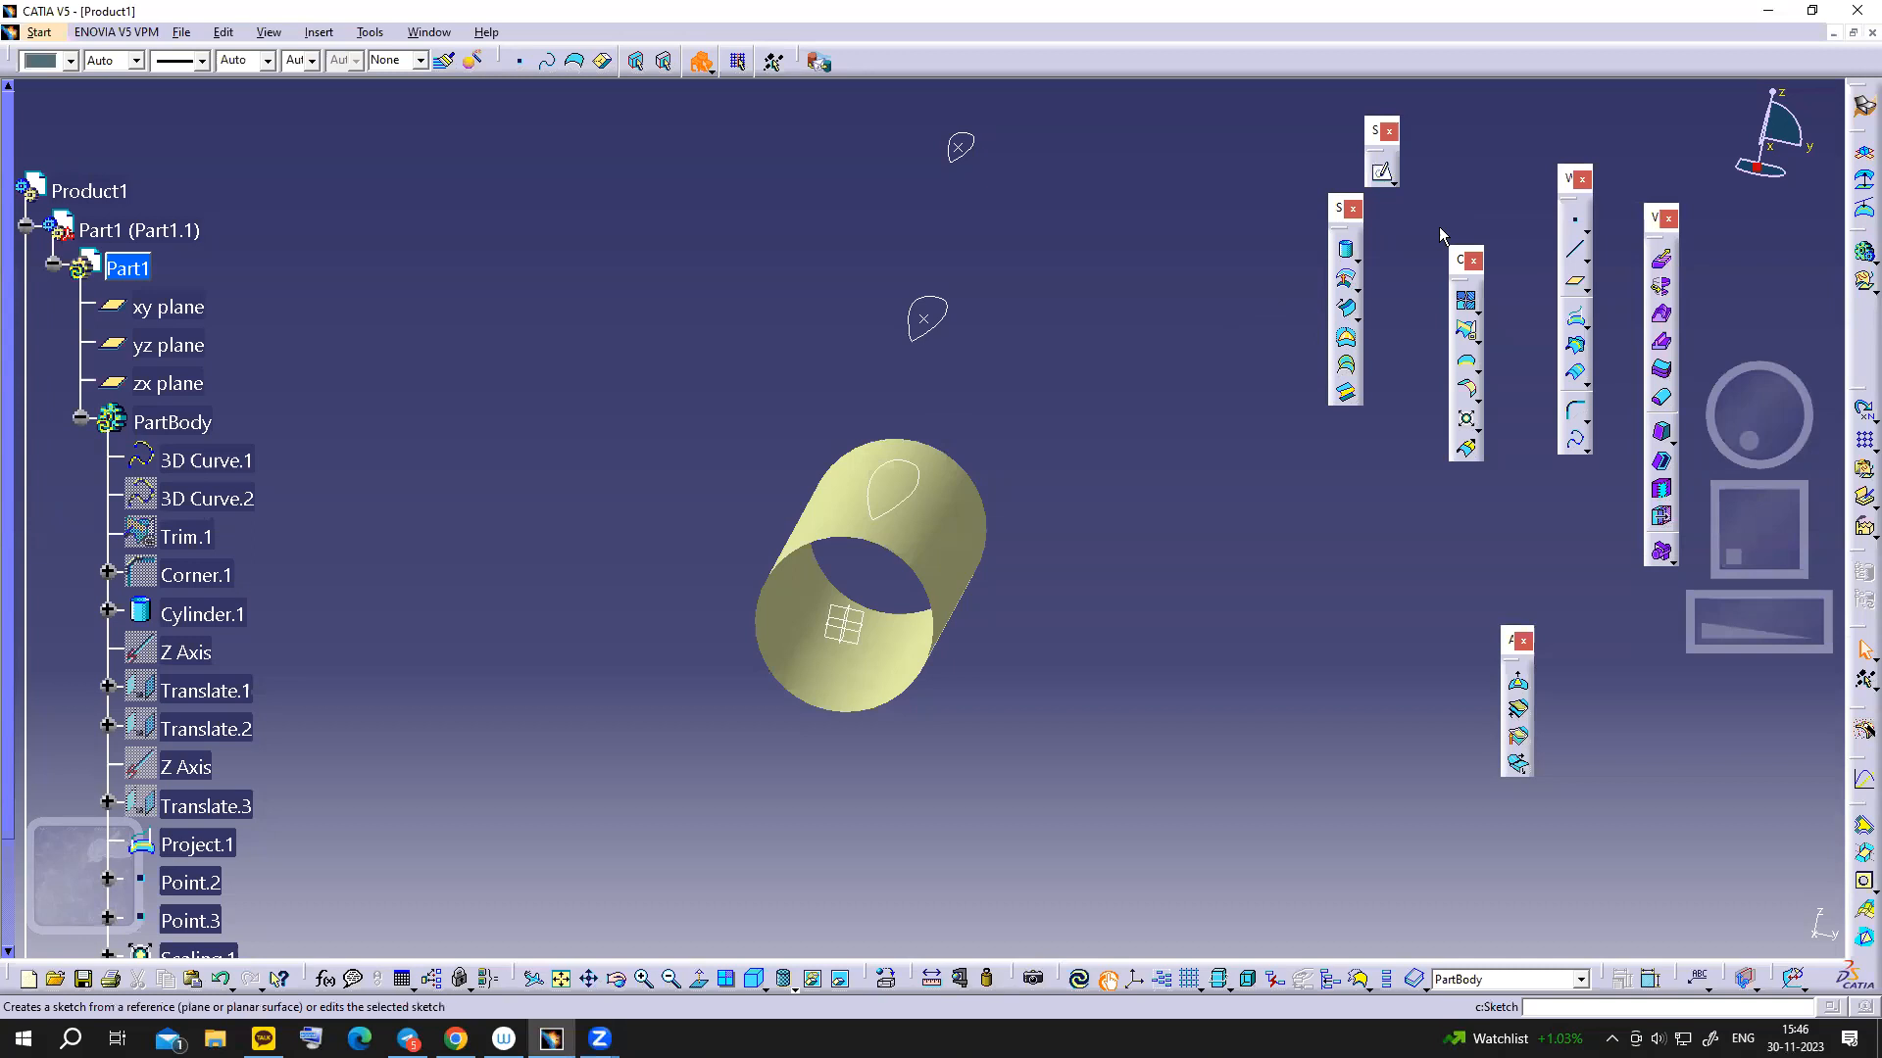
click(1571, 257)
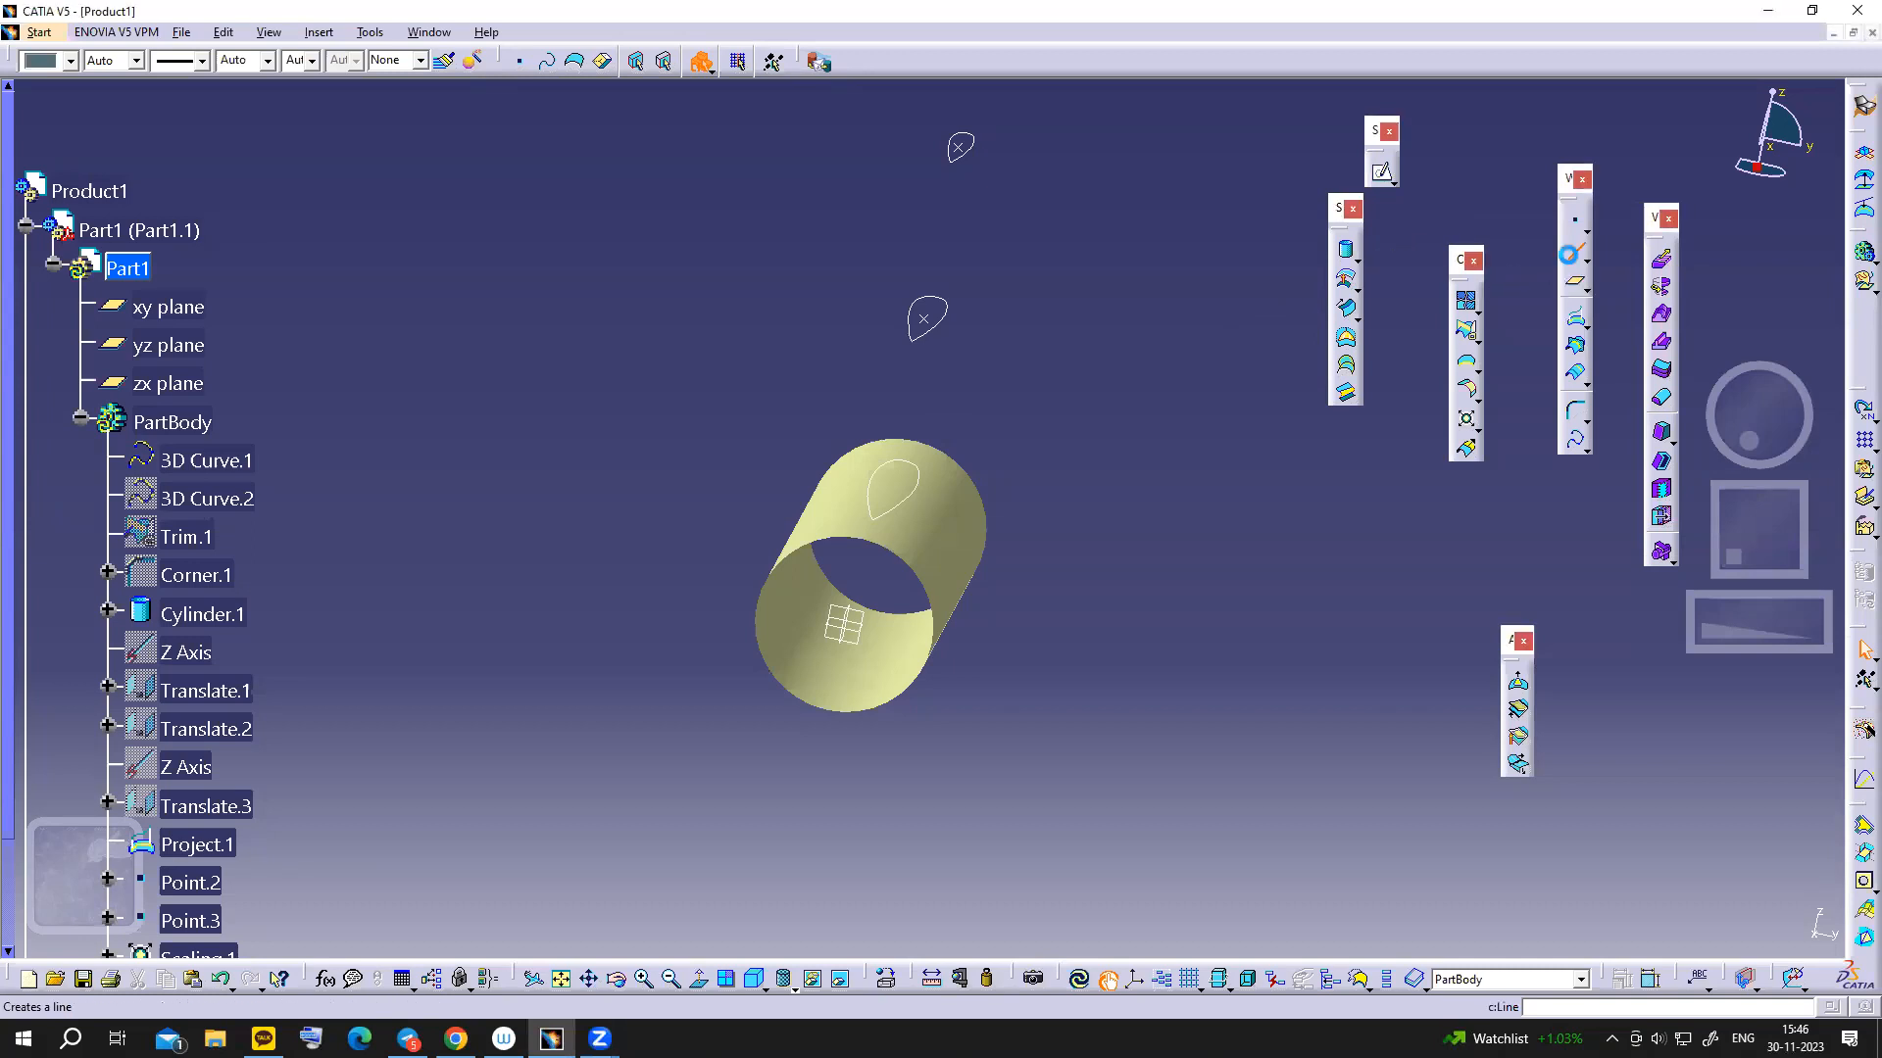
click(960, 147)
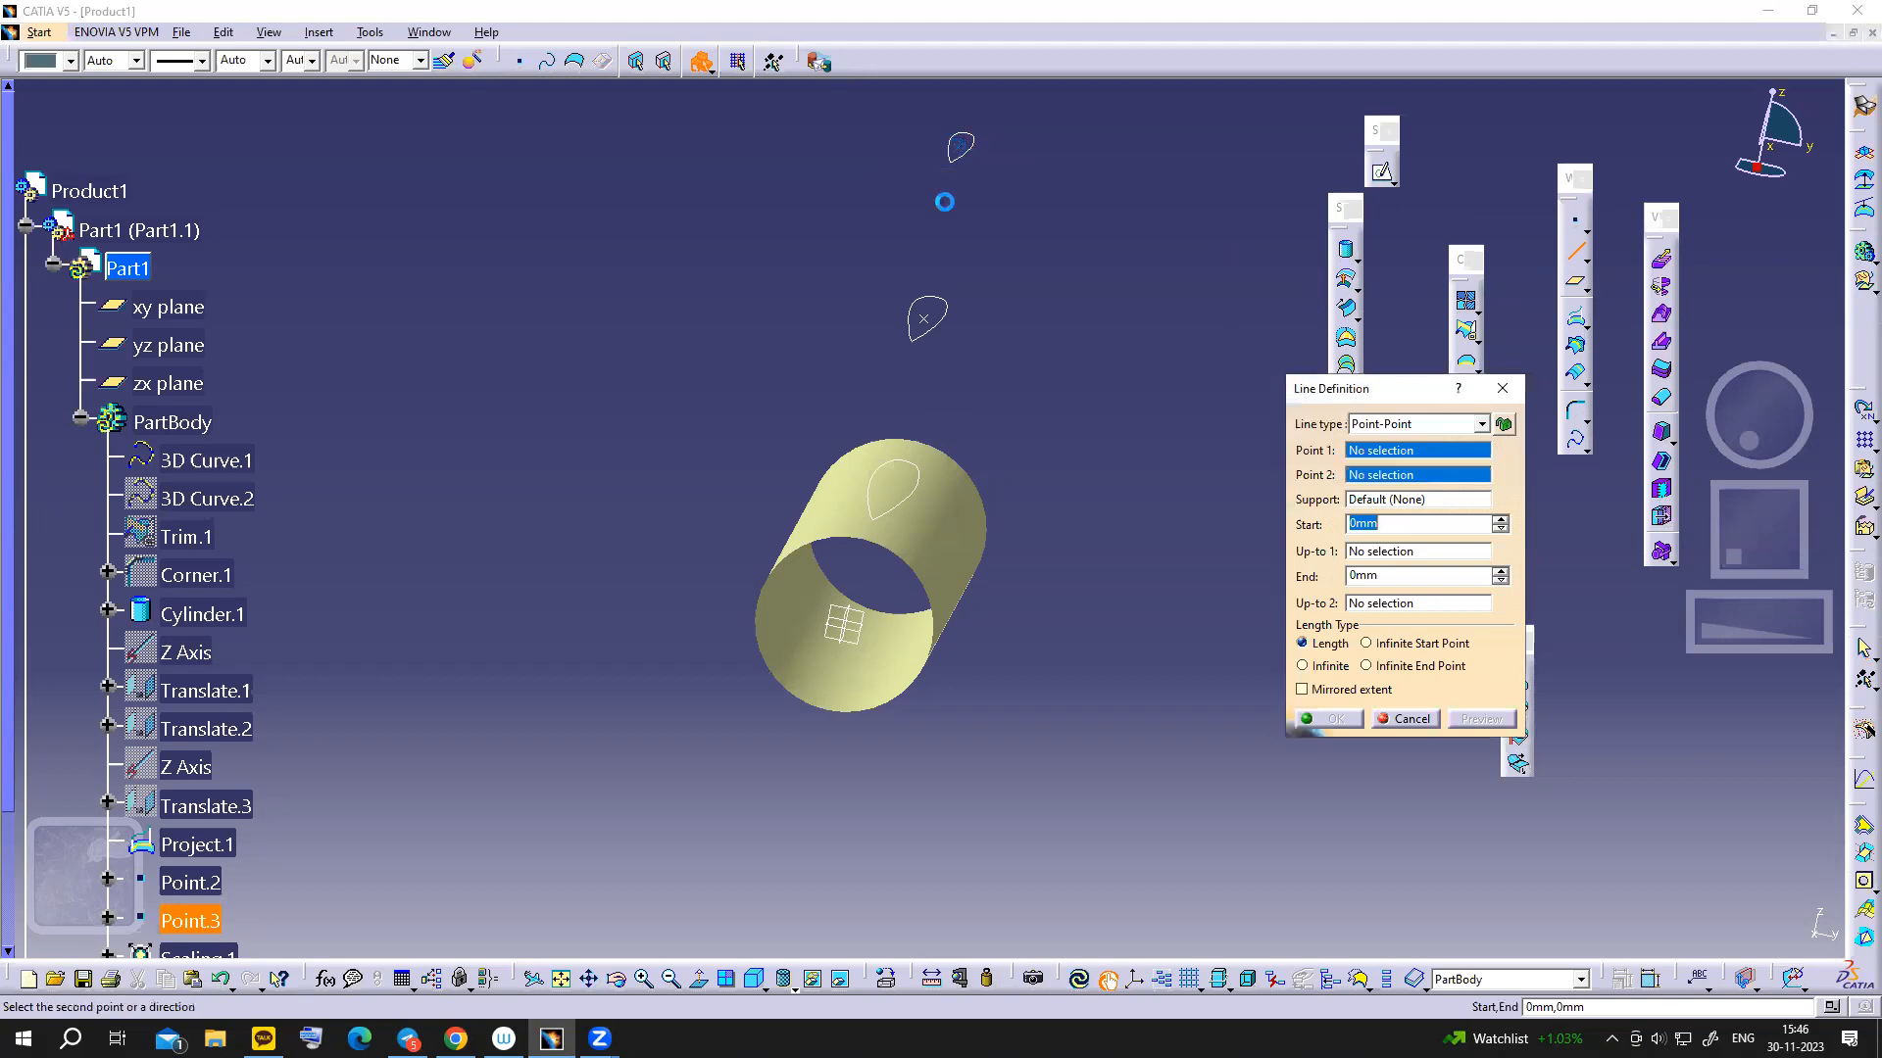
click(940, 303)
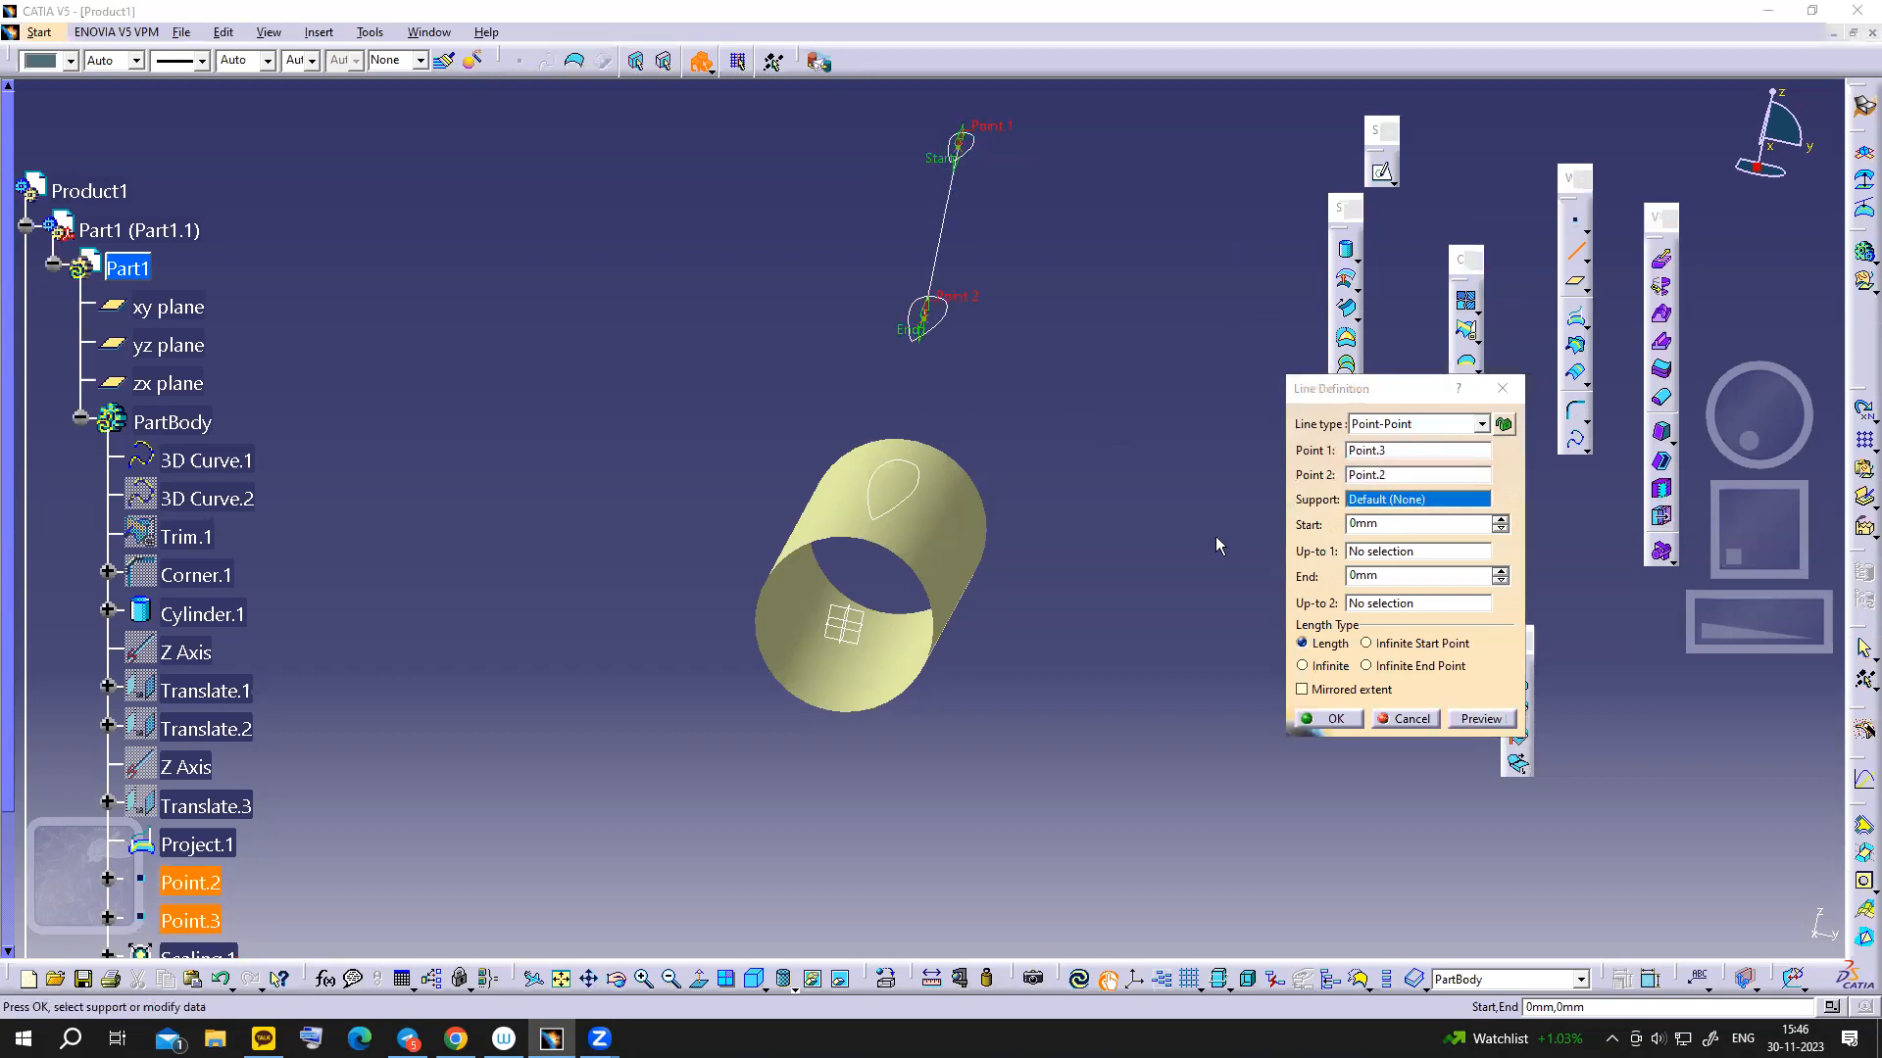
click(1335, 718)
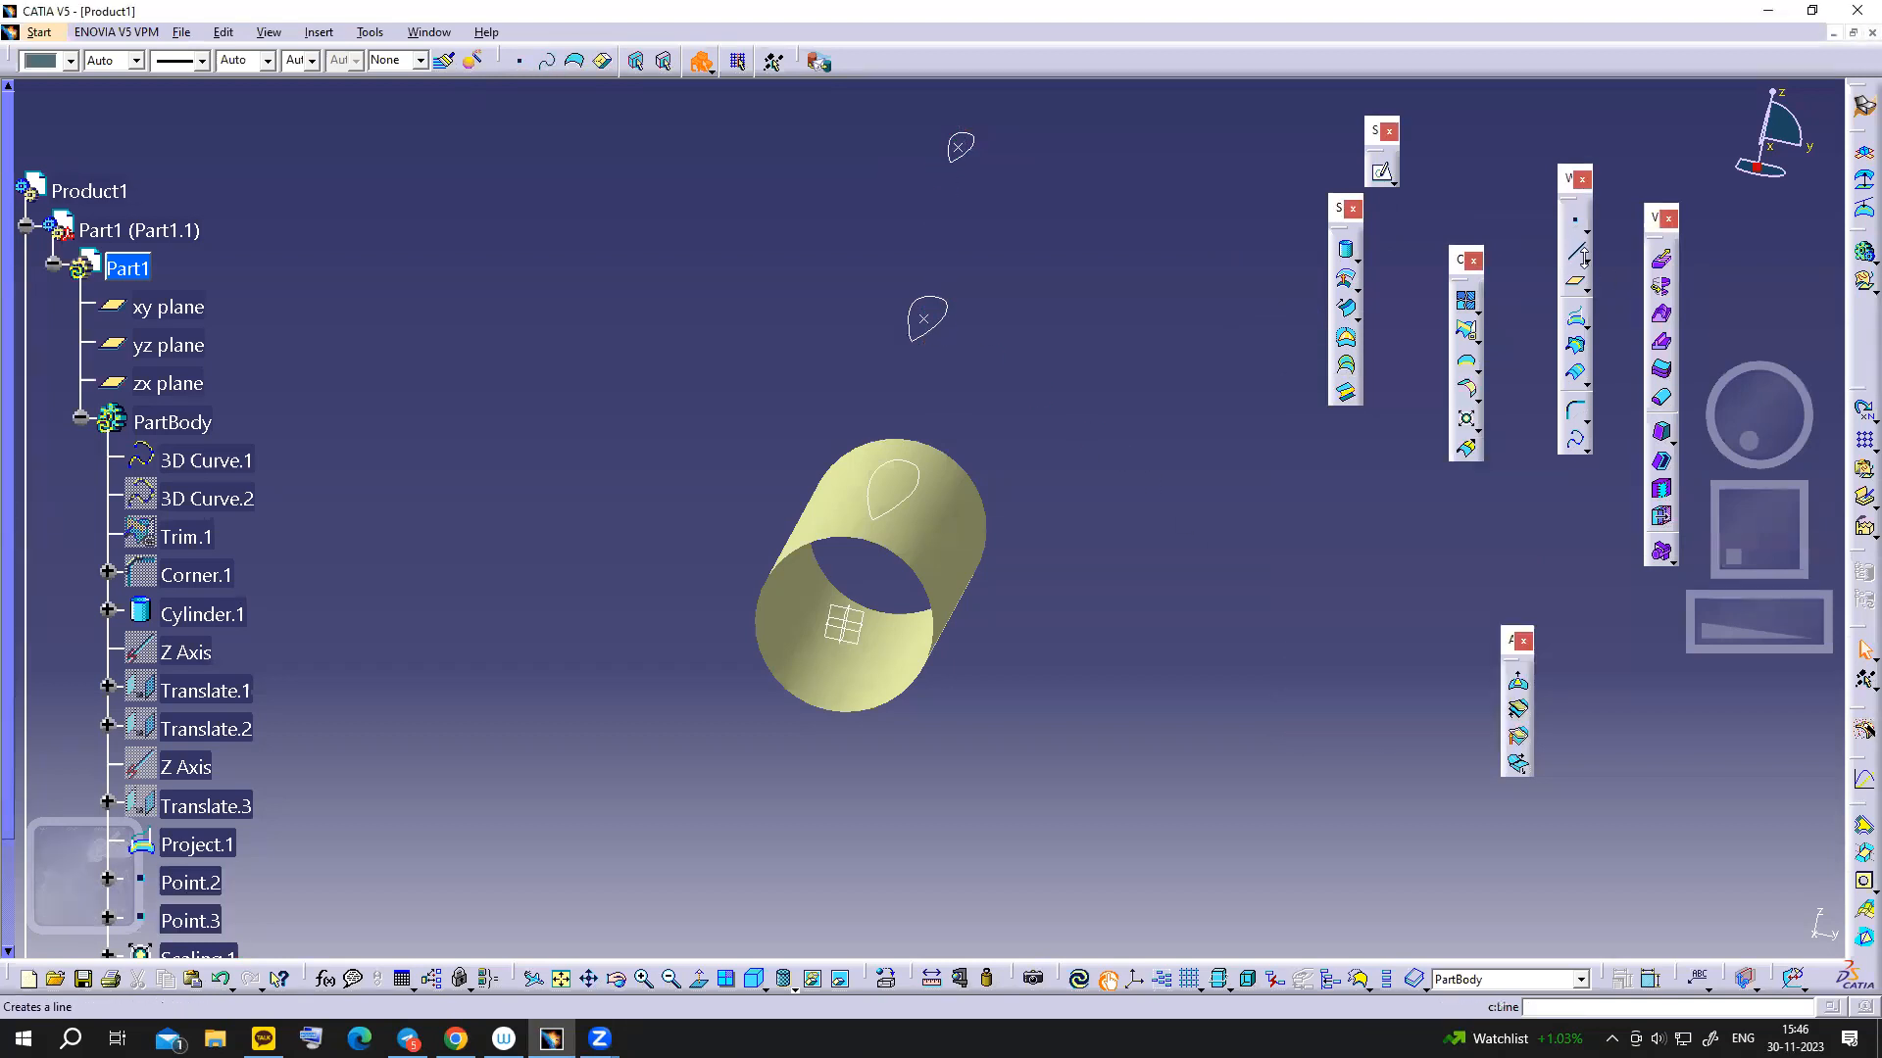
click(960, 147)
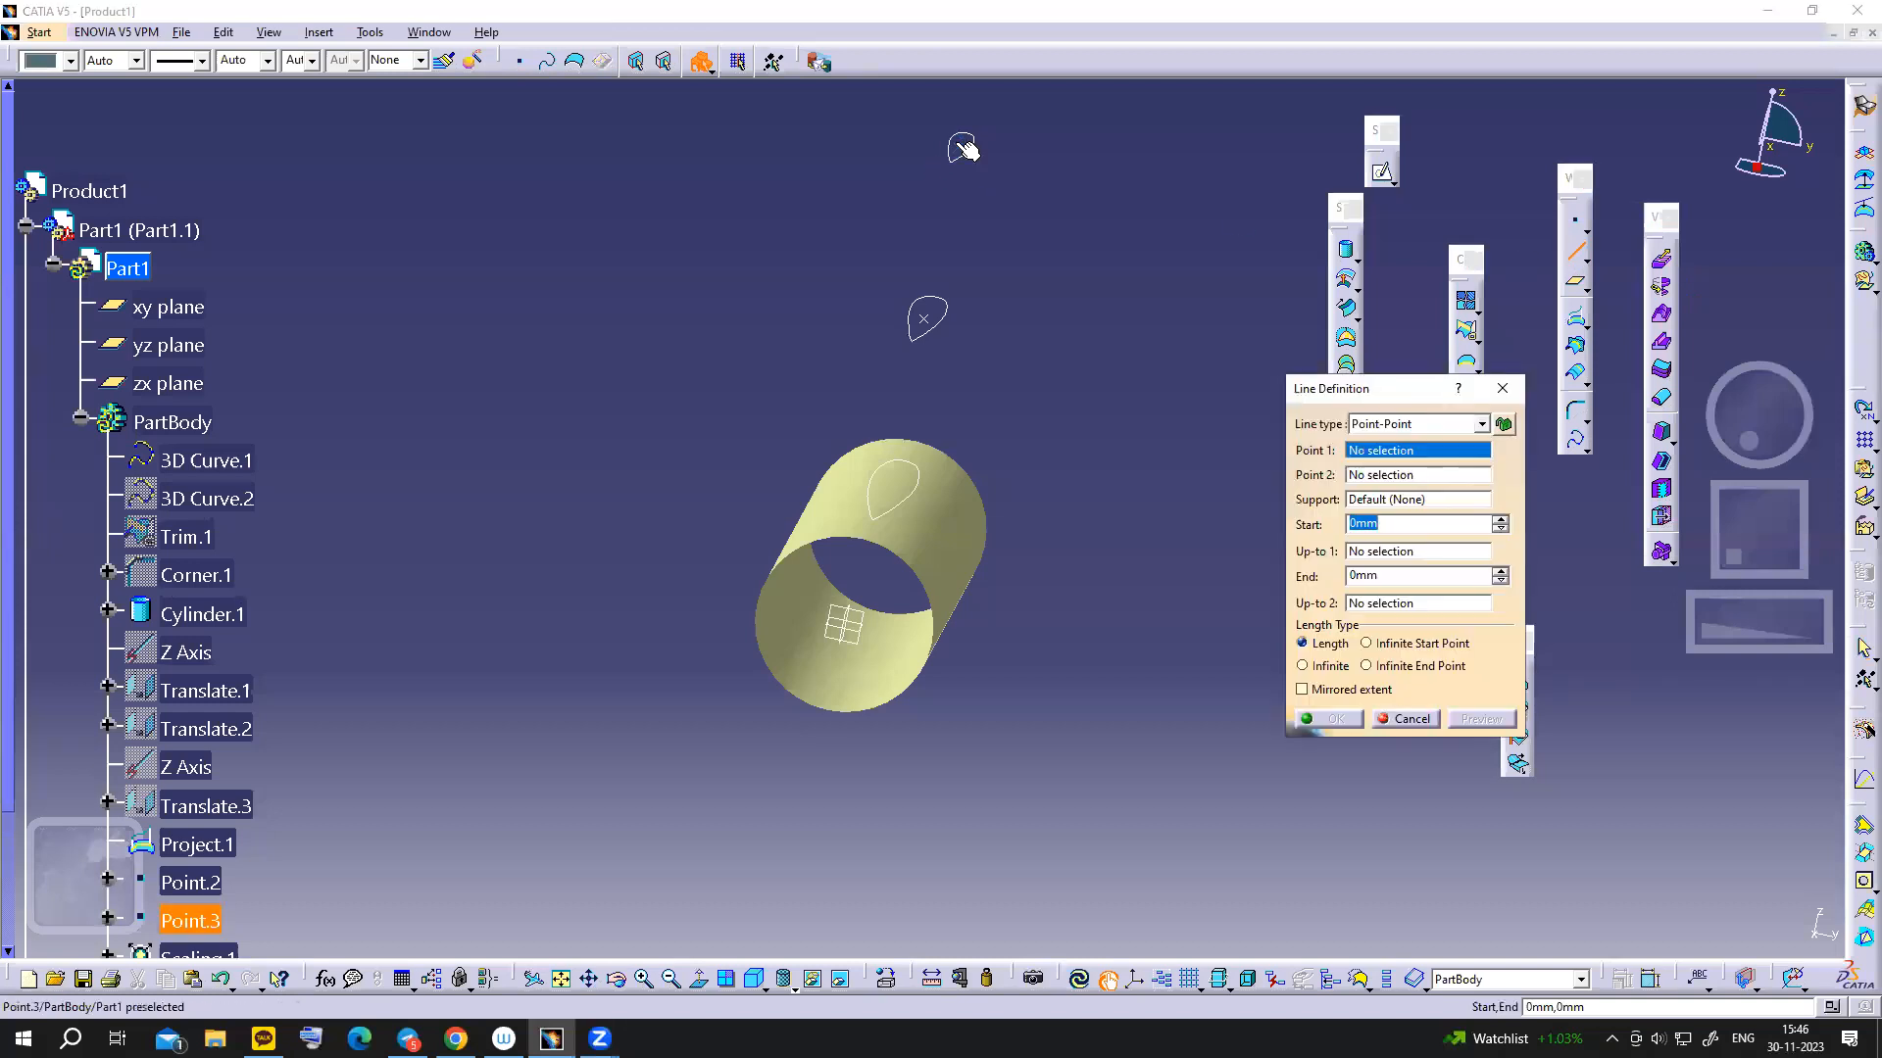
click(926, 319)
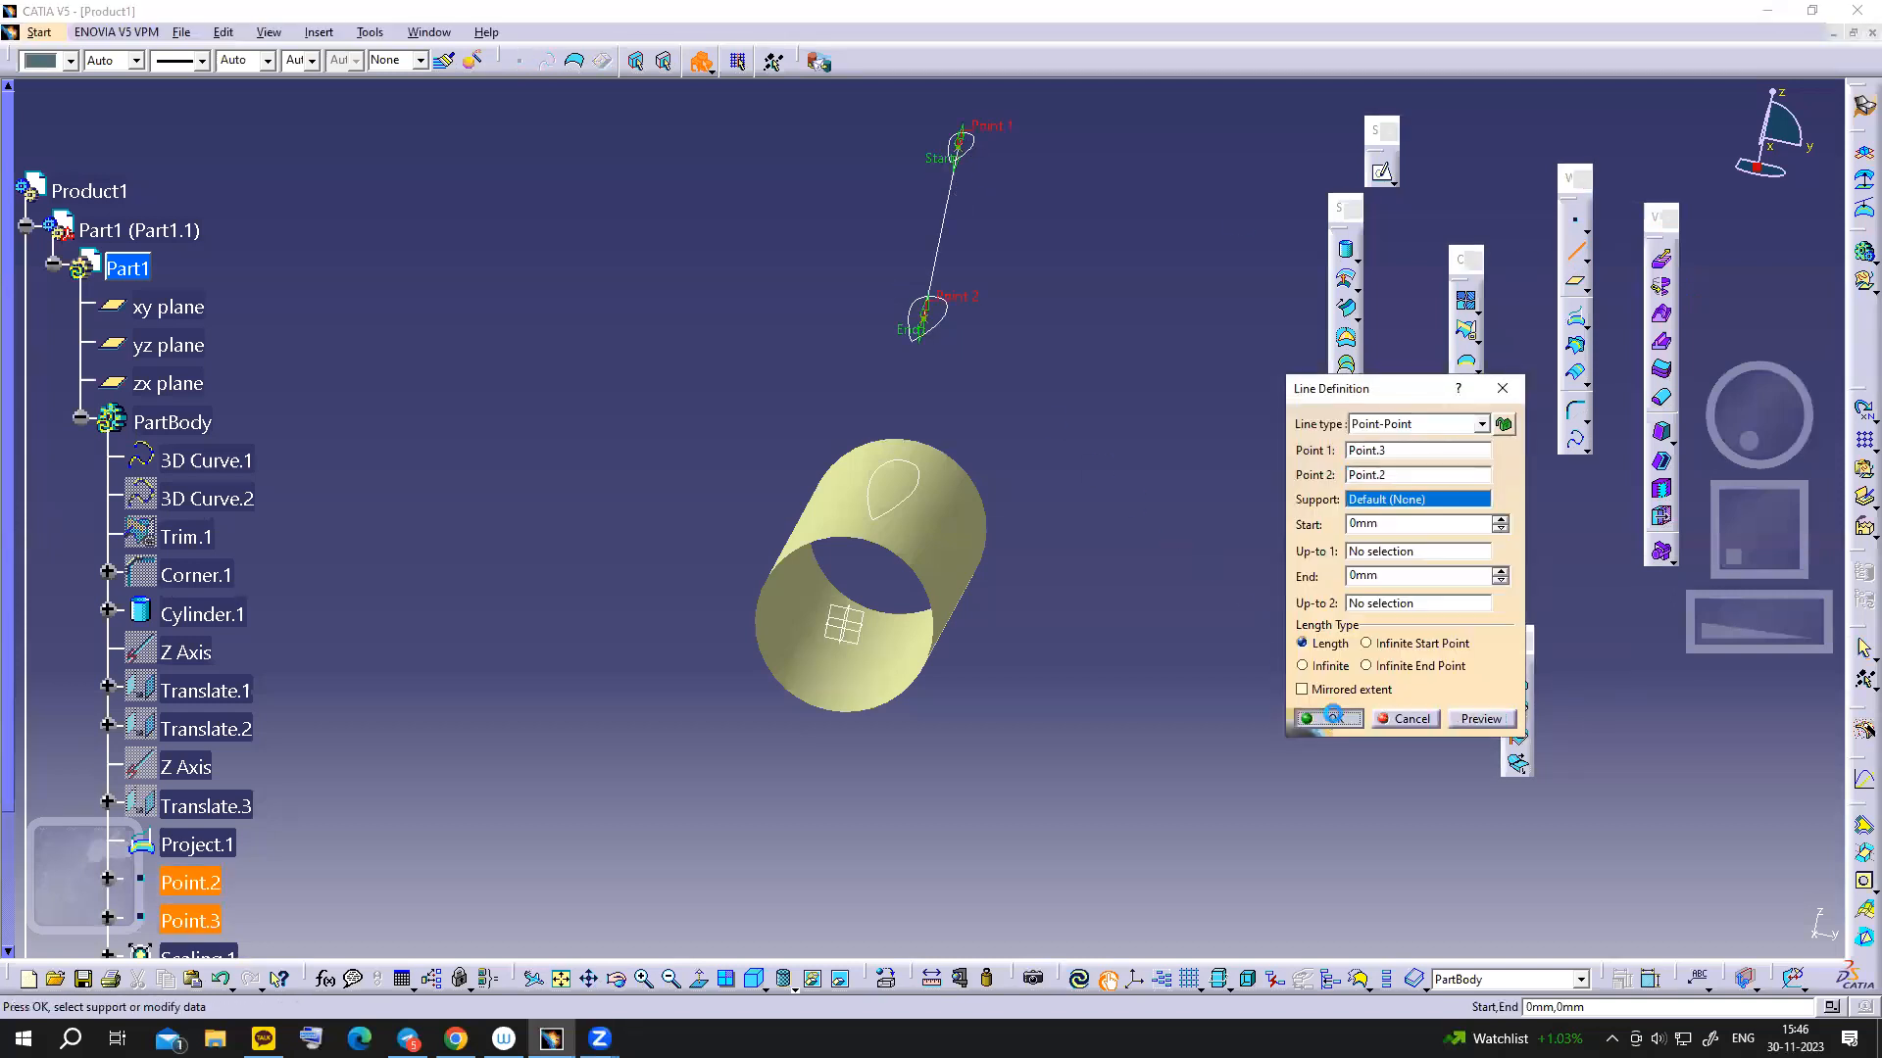
click(1335, 718)
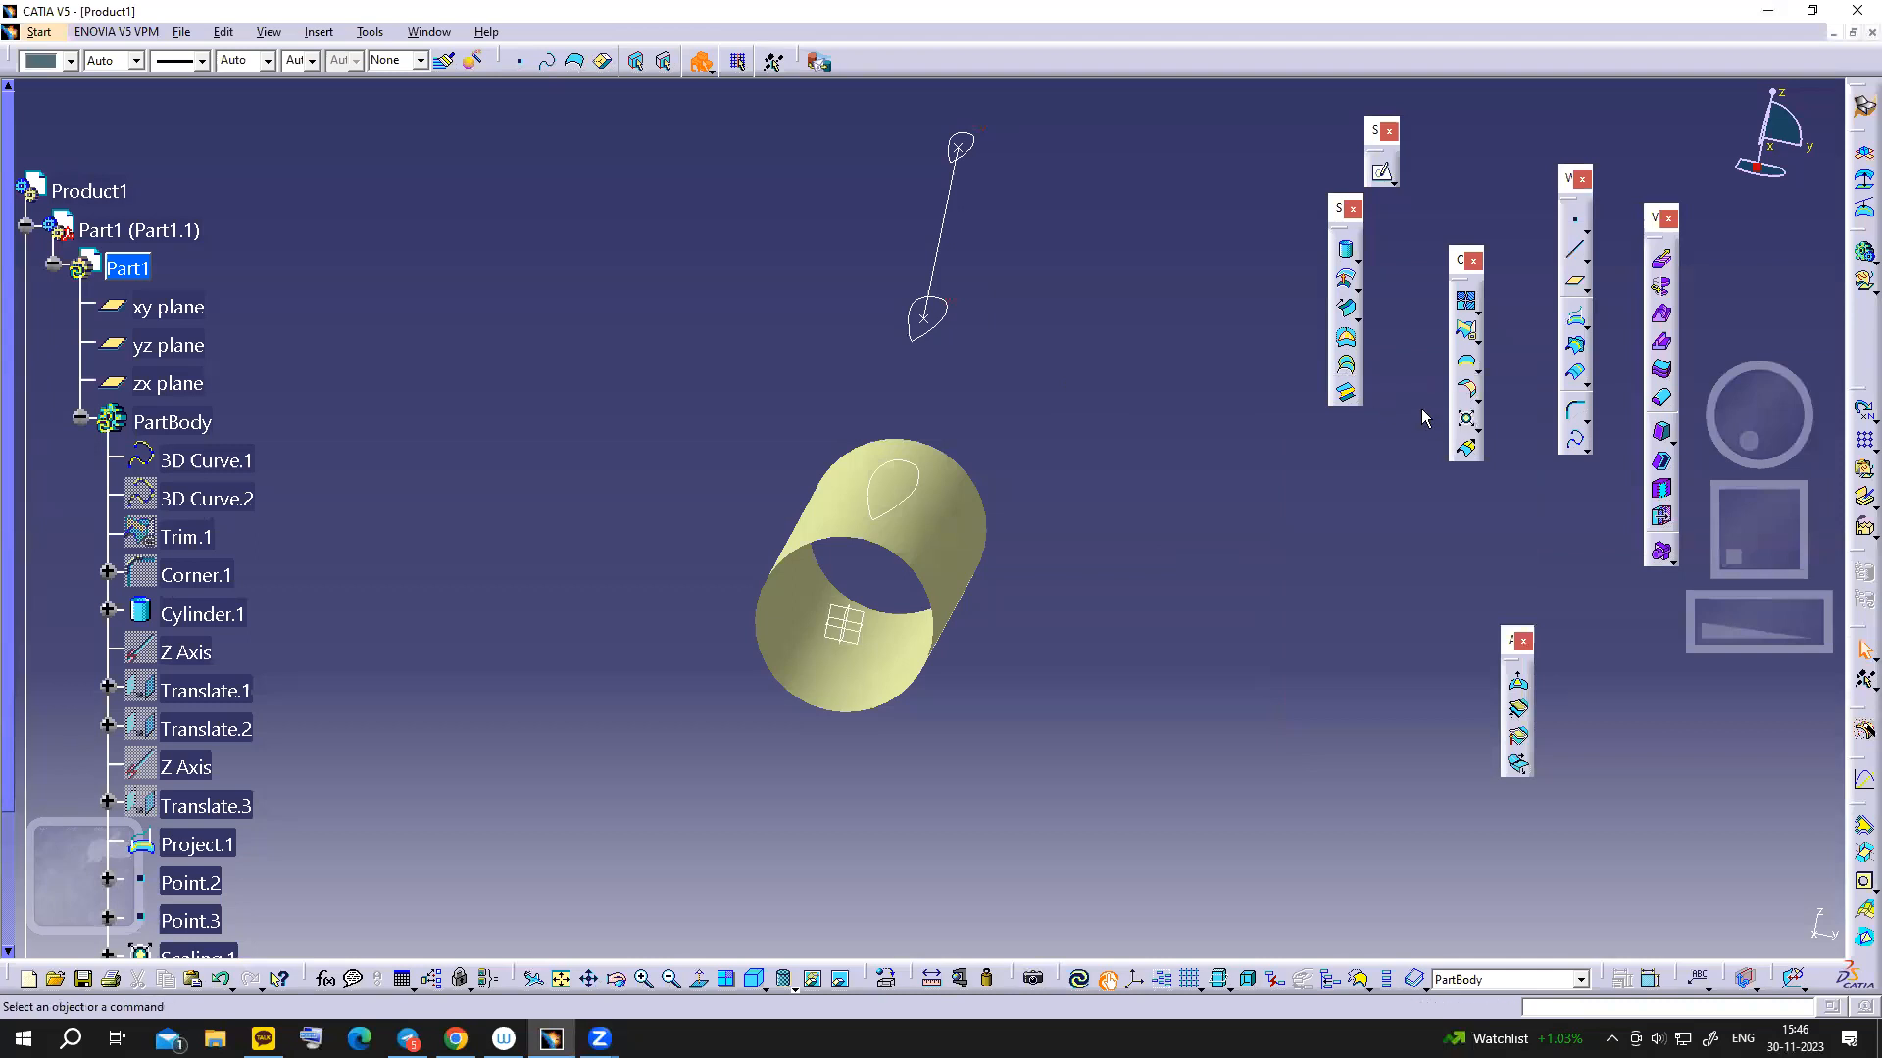
- Rotate the scaled mean section by -30 deg about the line joining the reference points and hide the unrotated section
click(1475, 426)
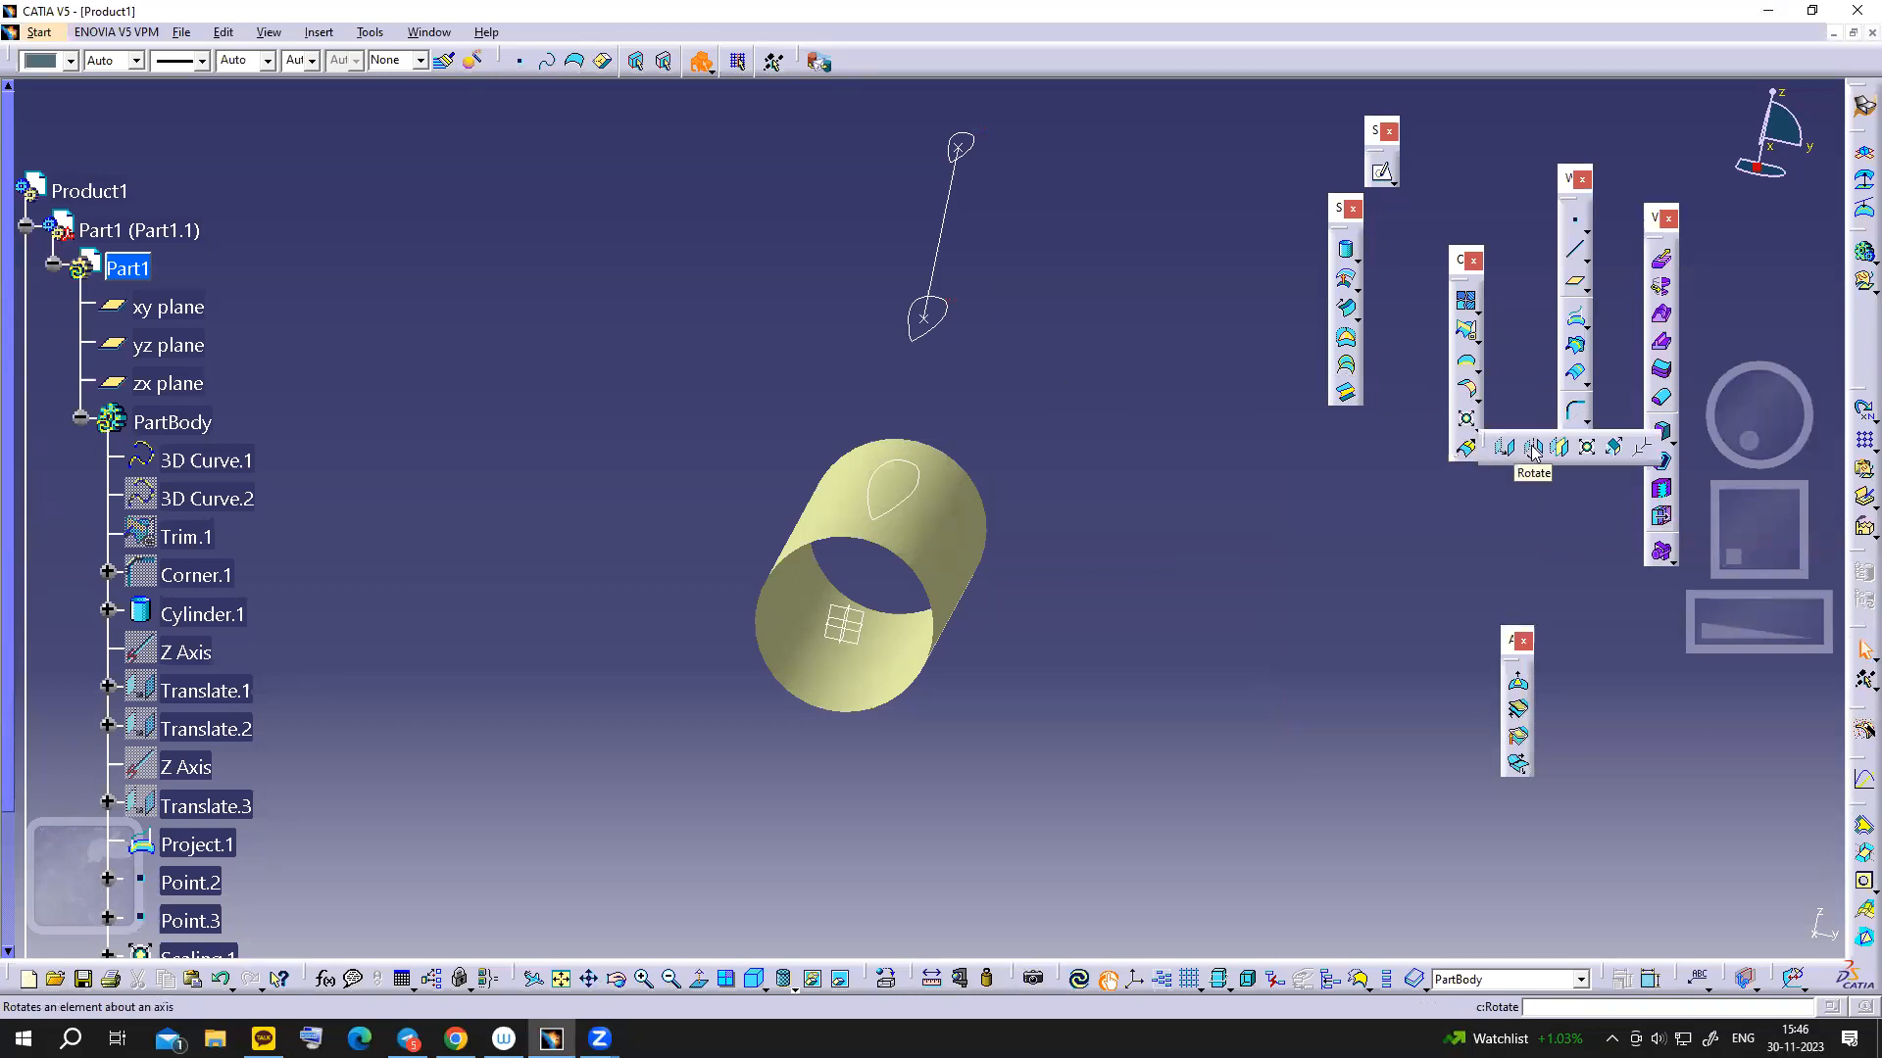
click(1506, 443)
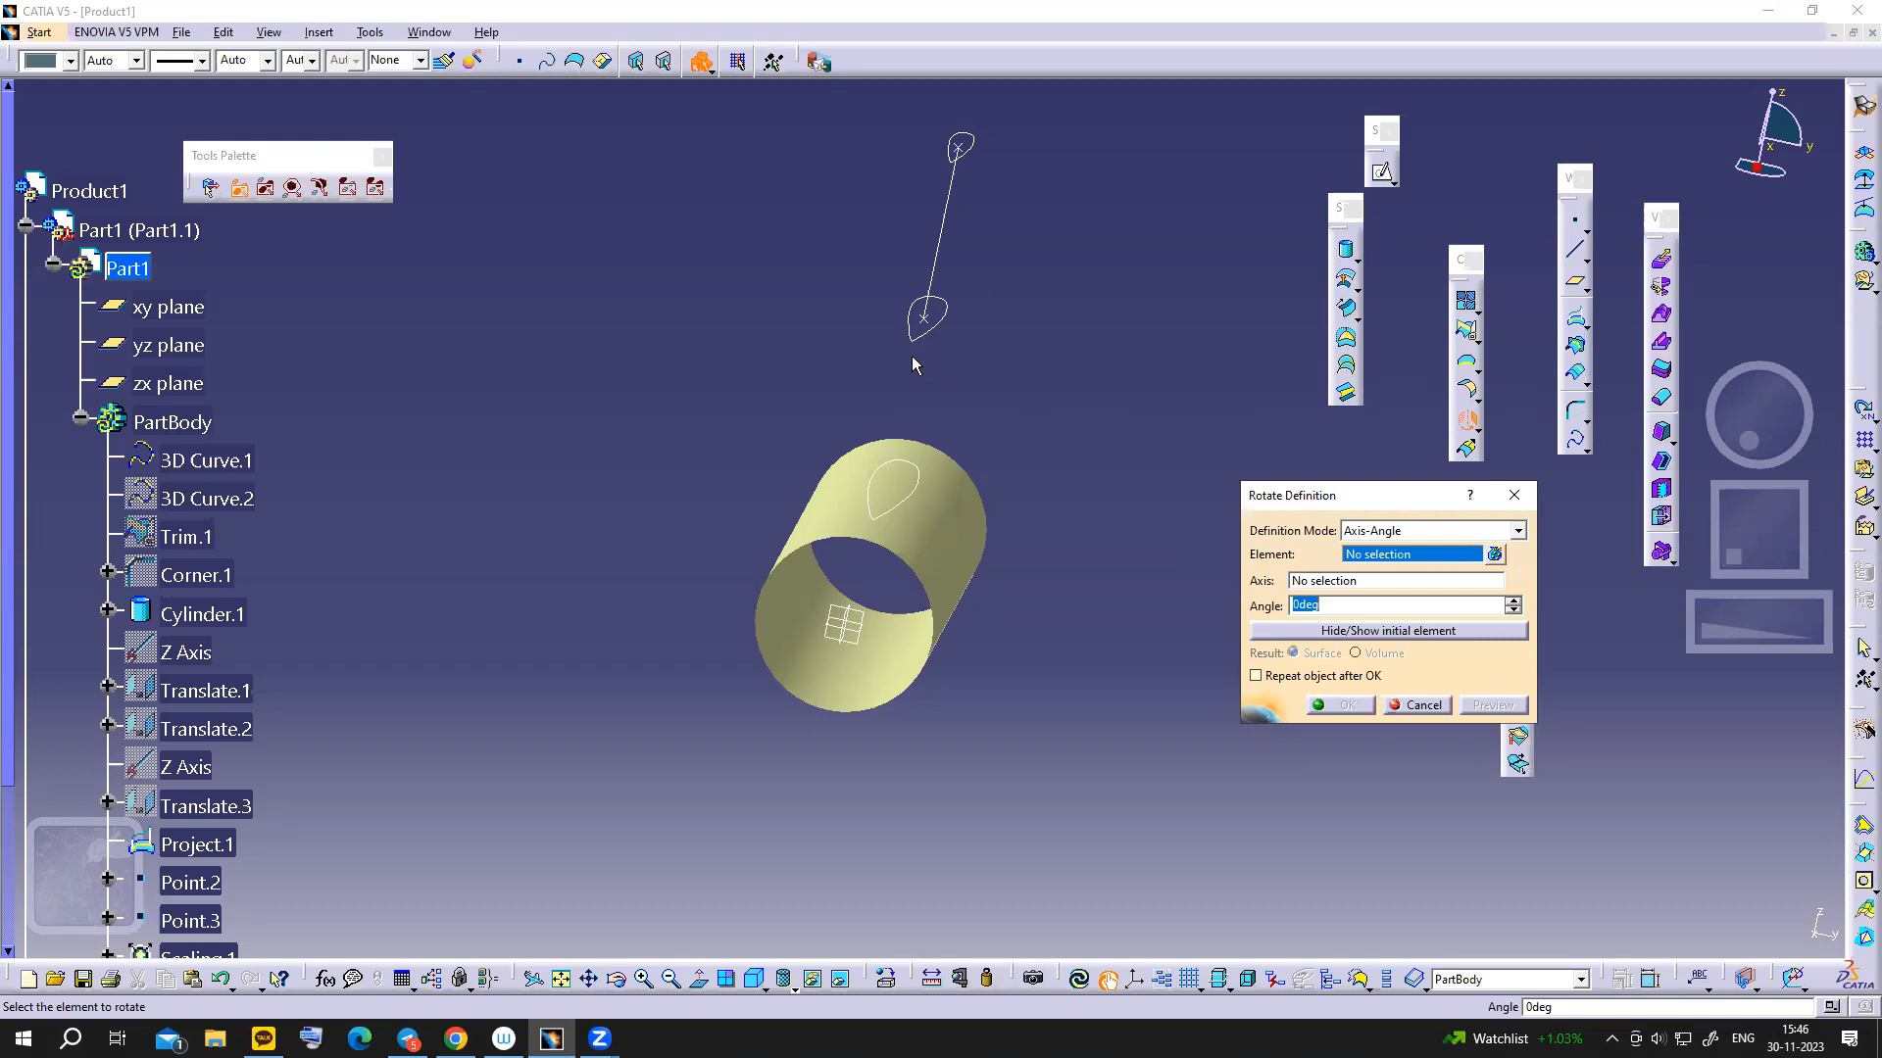
click(945, 313)
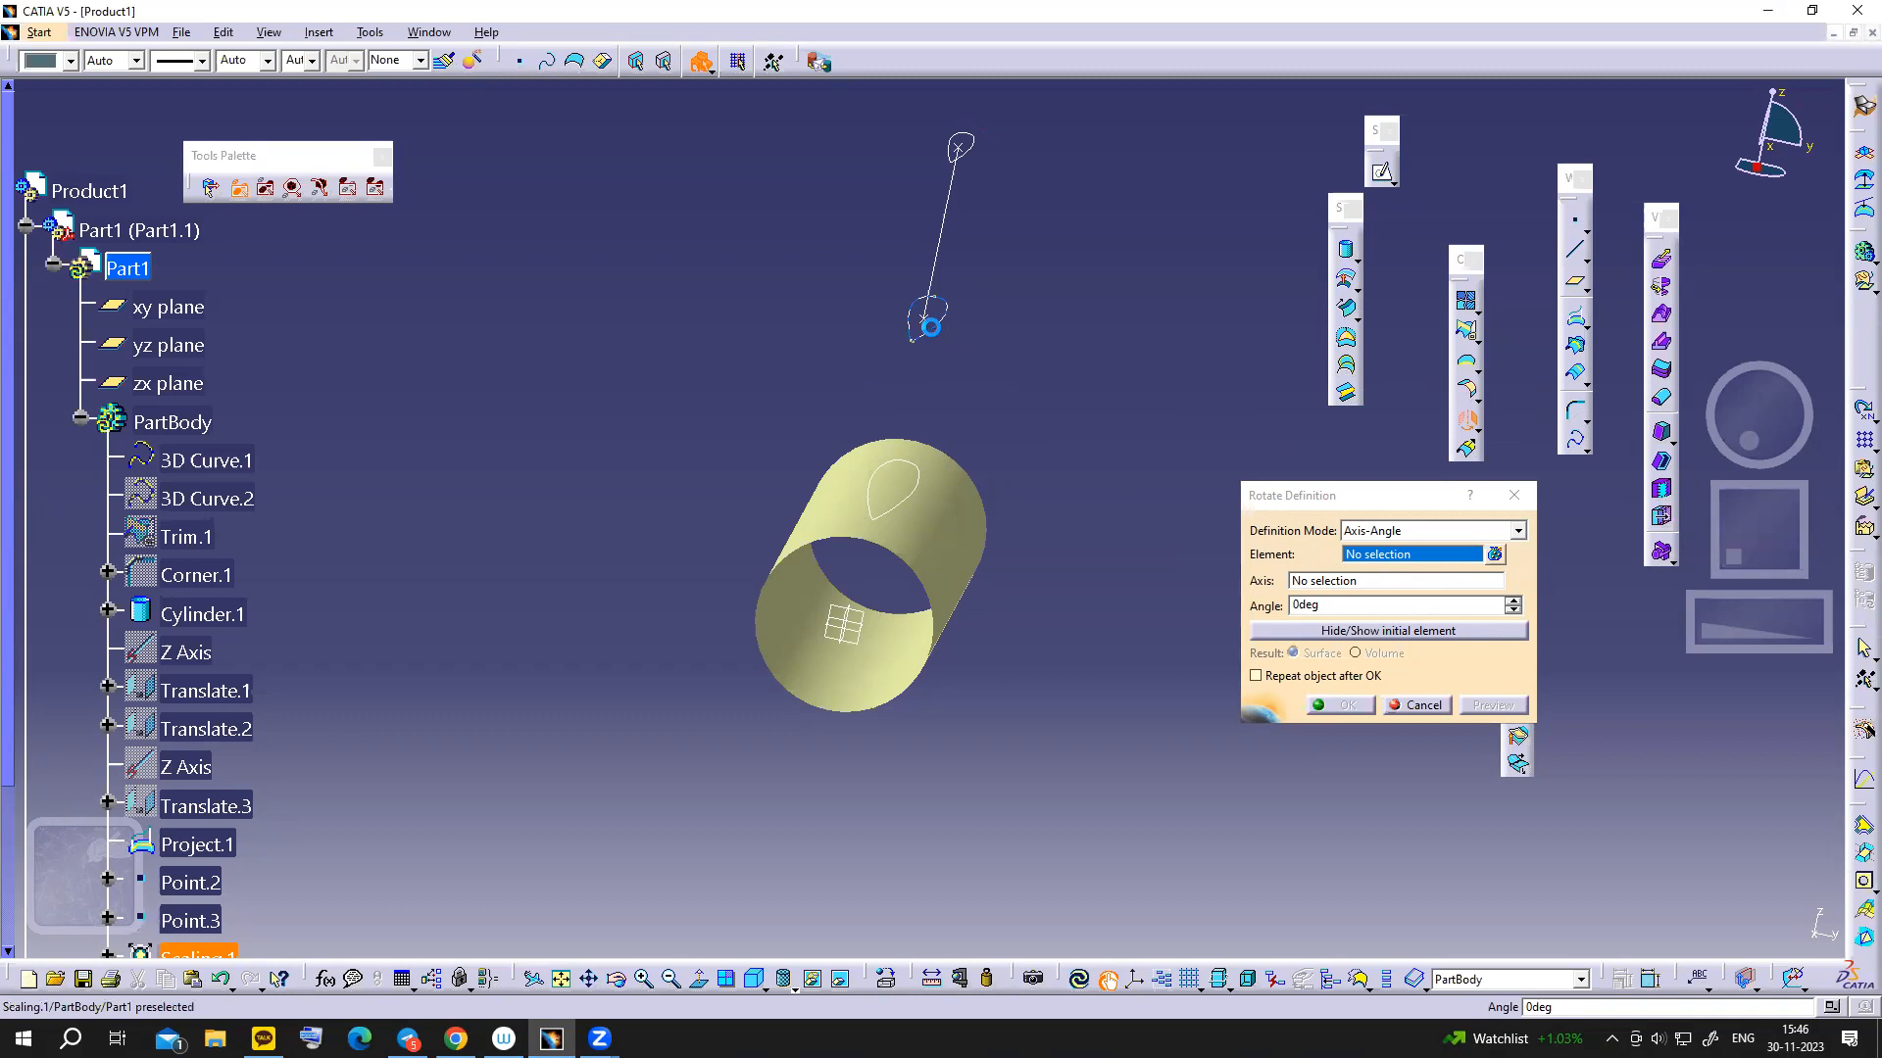
click(931, 321)
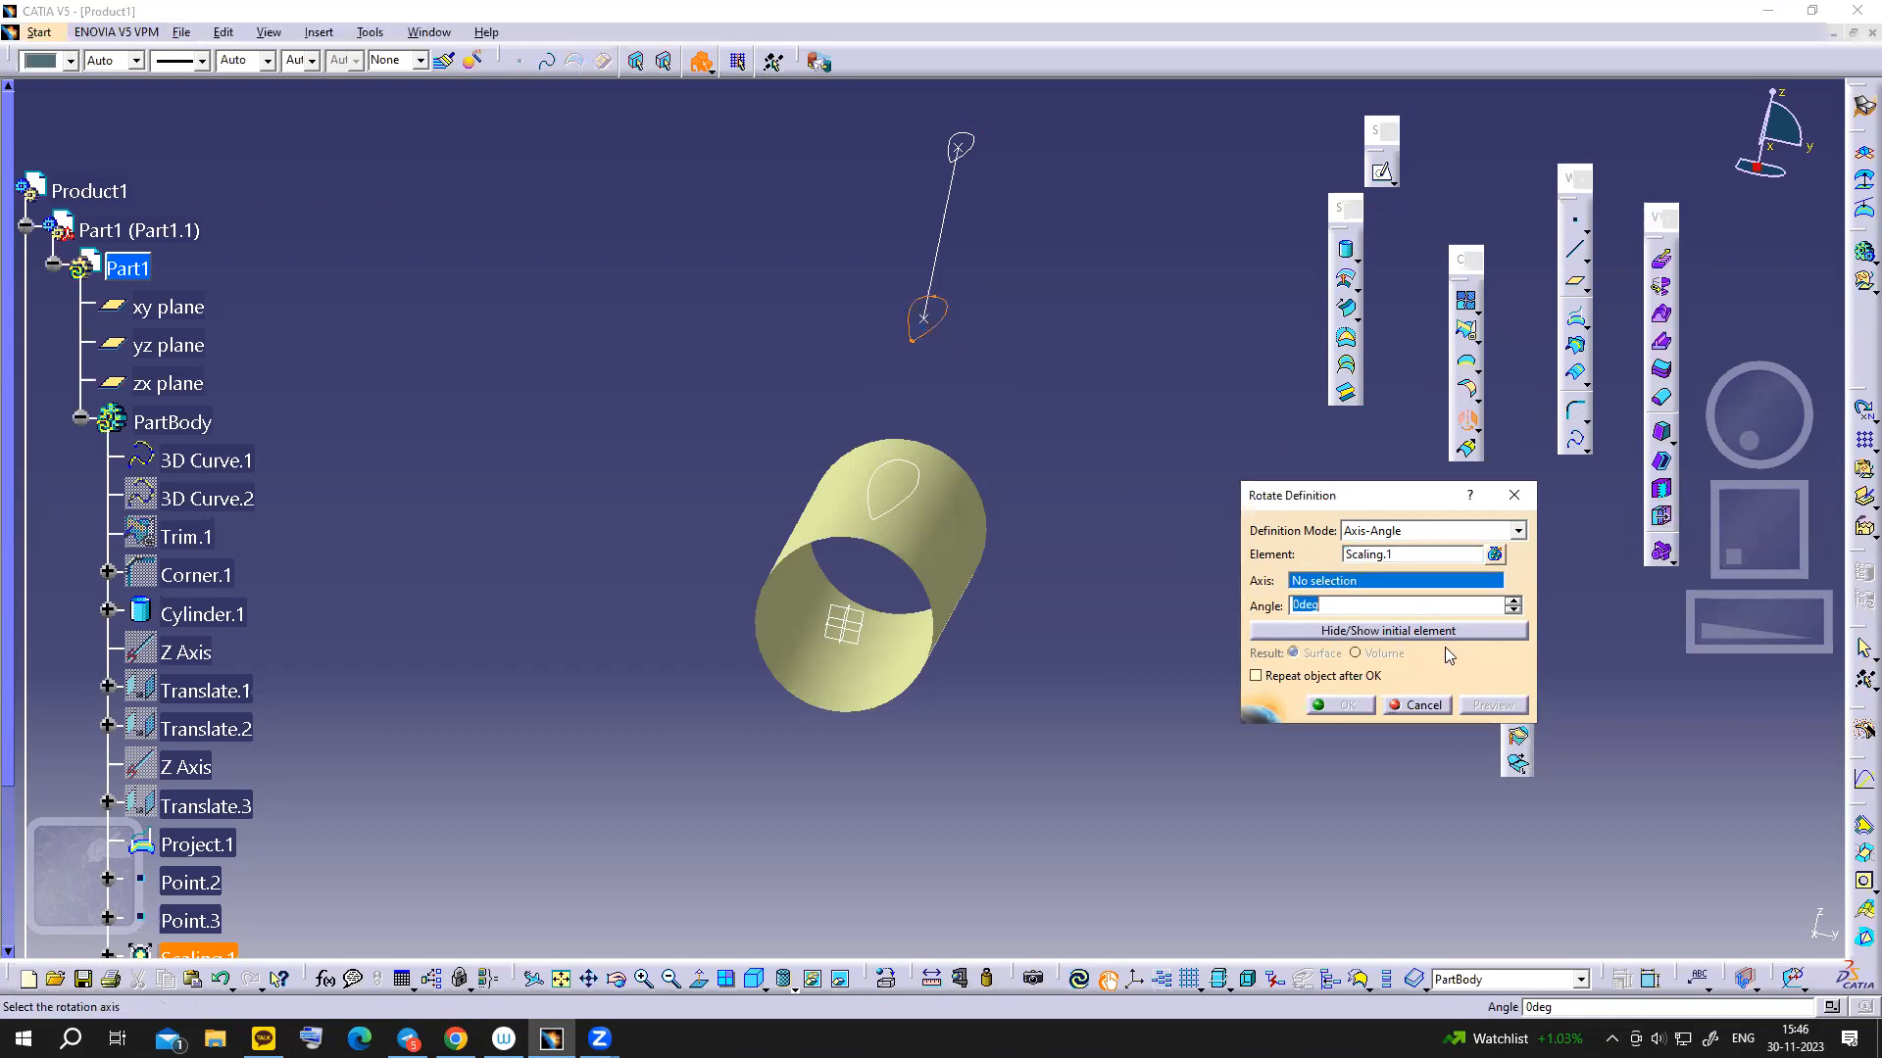
click(932, 281)
drag(1347, 611, 1235, 604)
text(-30)
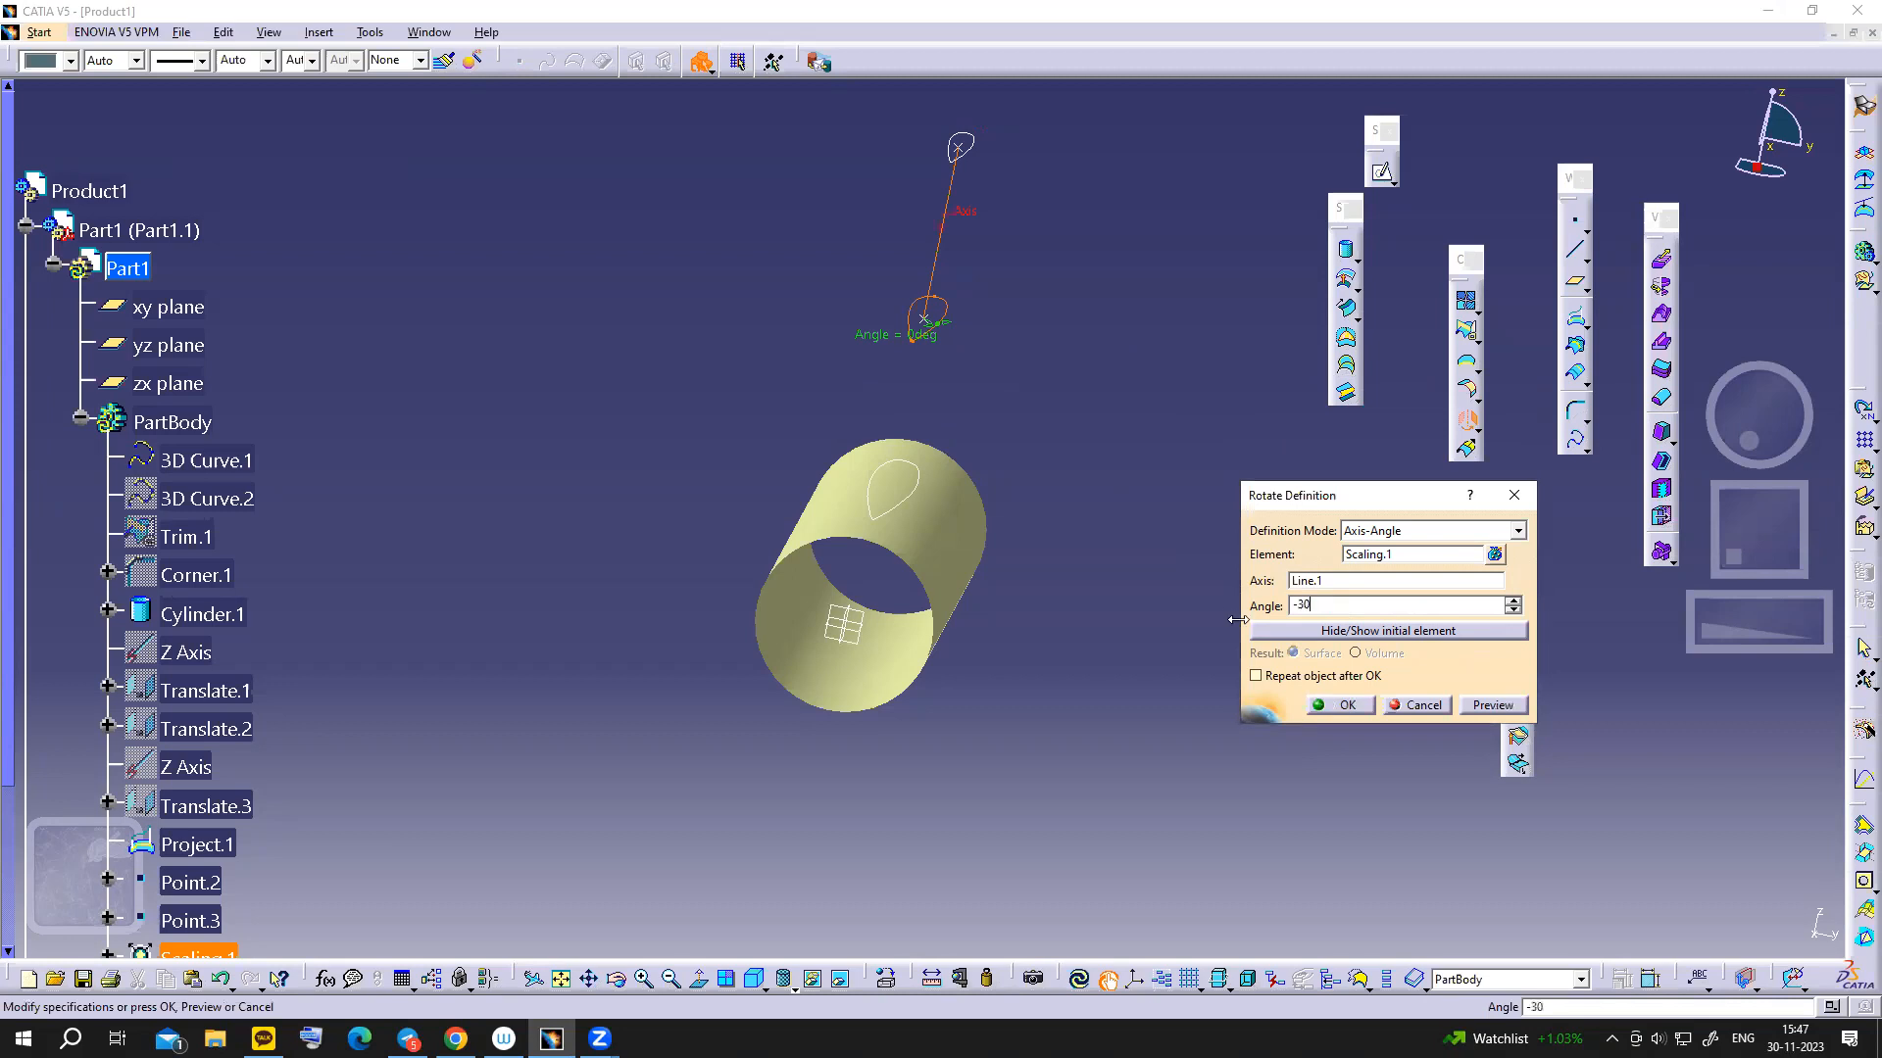
click(1347, 706)
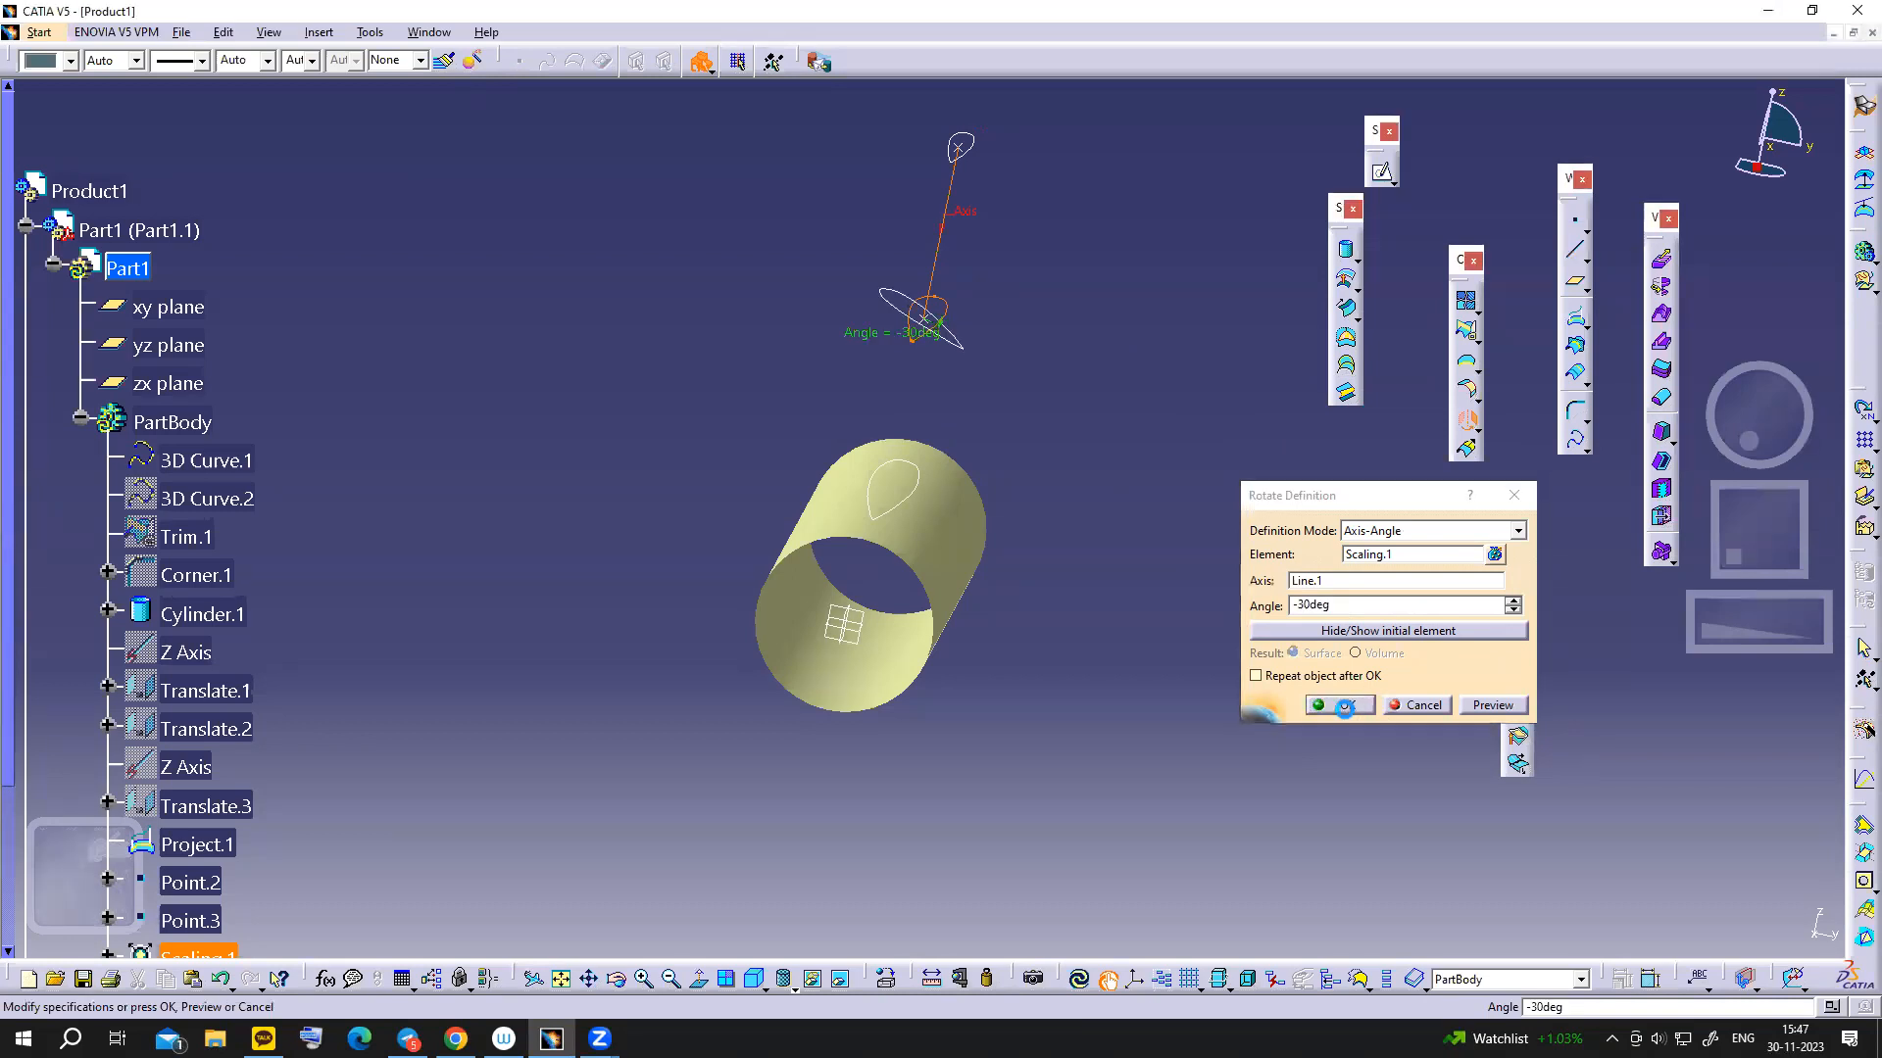
right_click(942, 305)
click(992, 373)
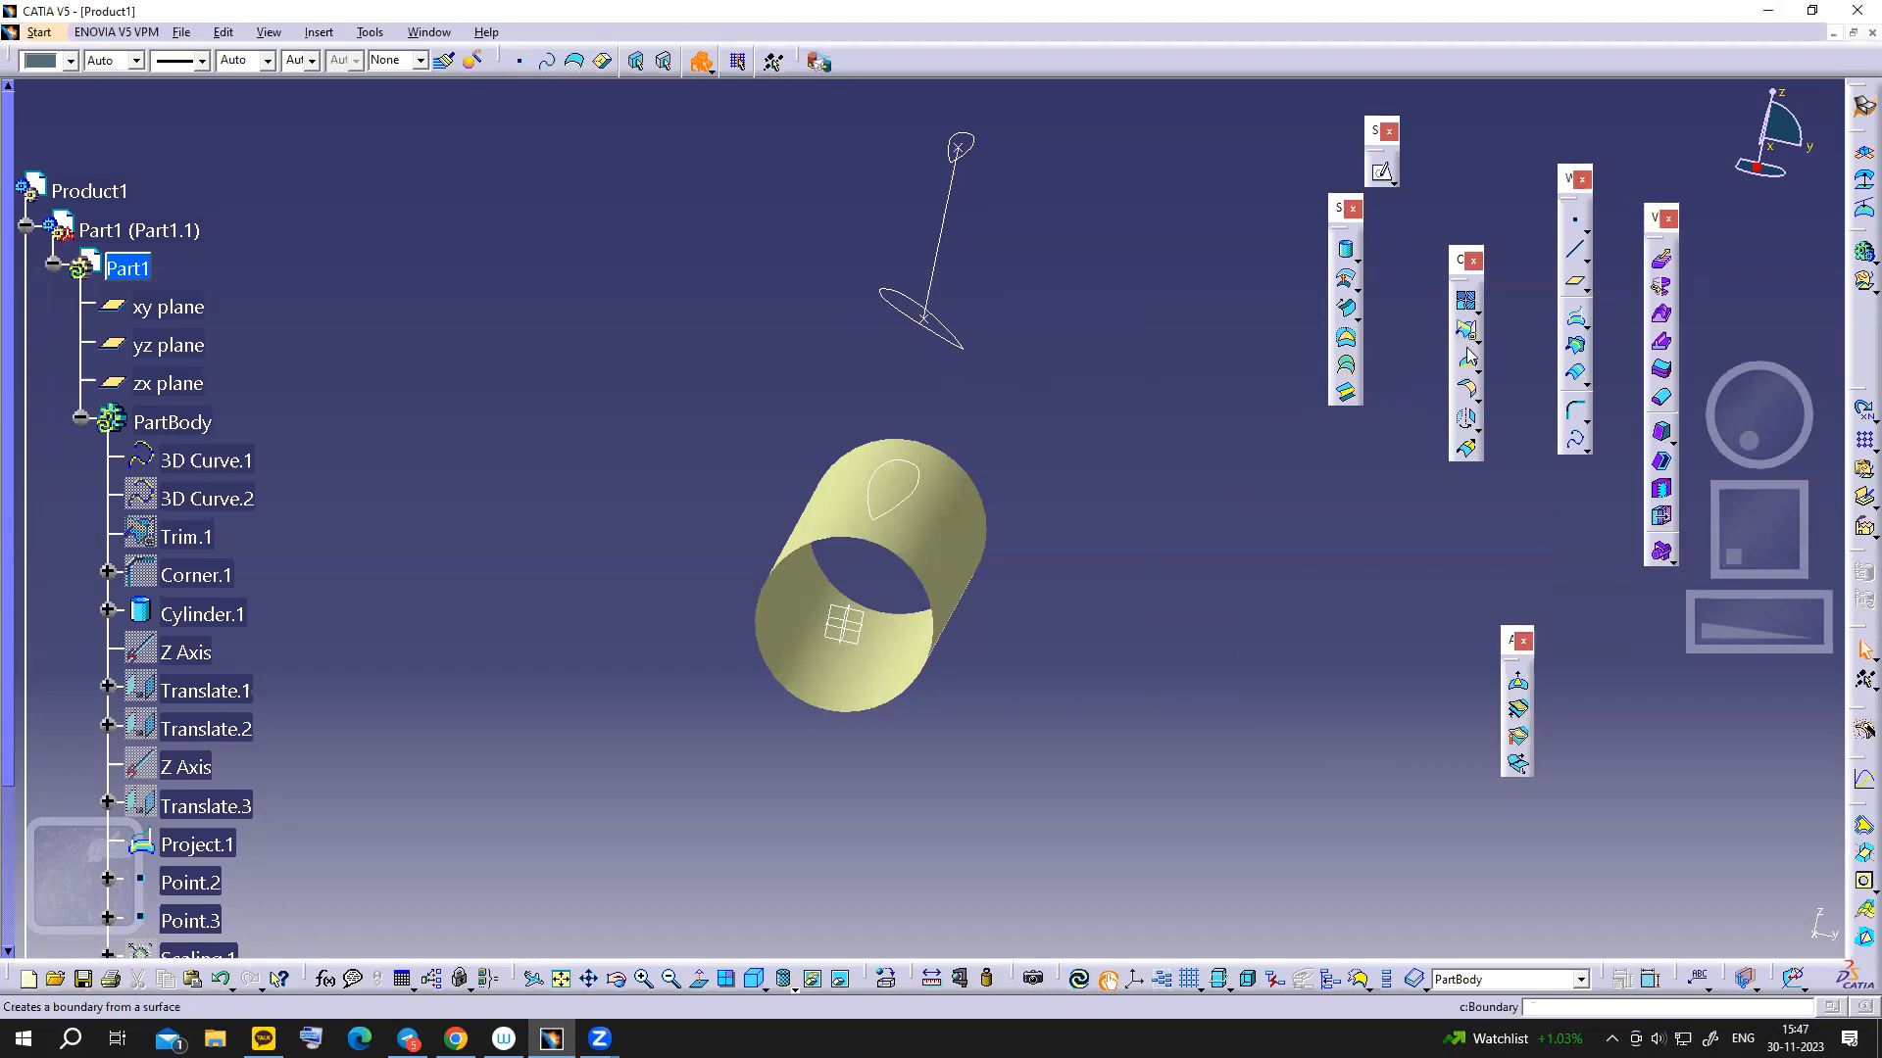
- Rotate the scaled tip section by -60 deg about the line joining the reference points and hide the unrotated section
click(1466, 418)
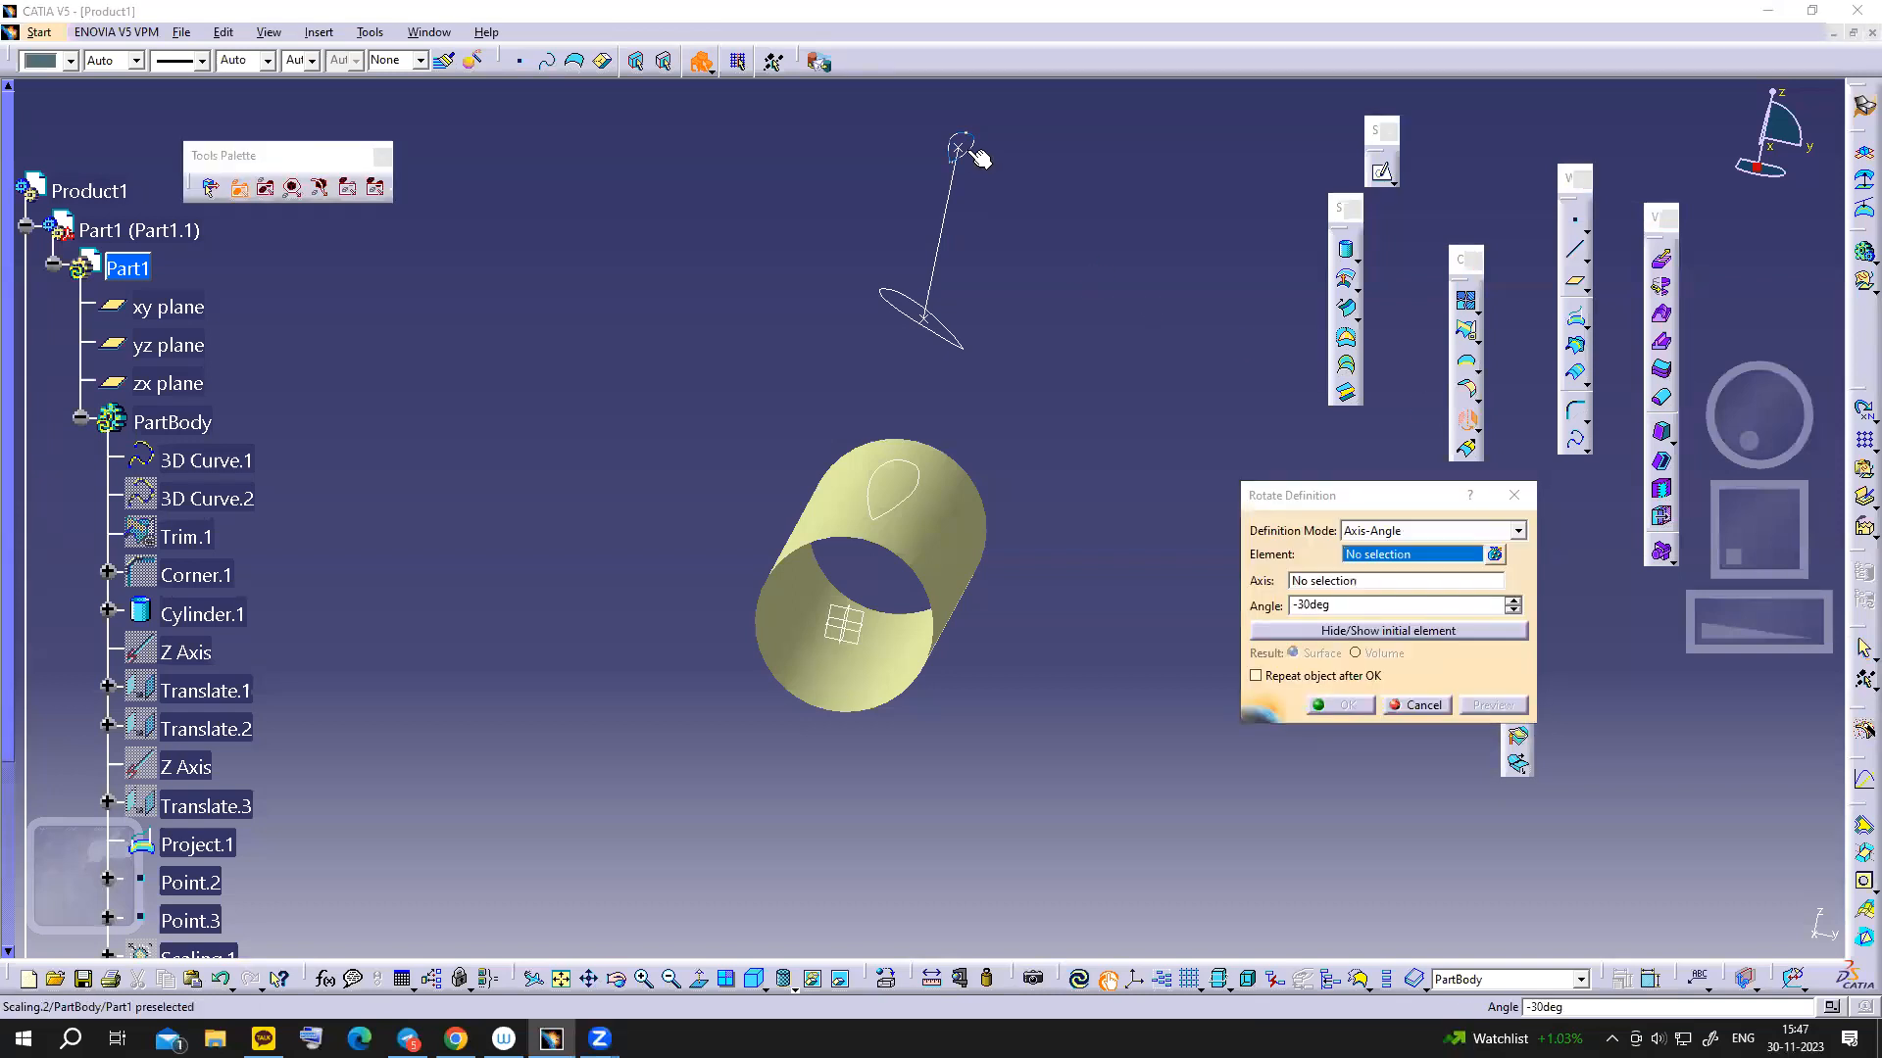
click(972, 151)
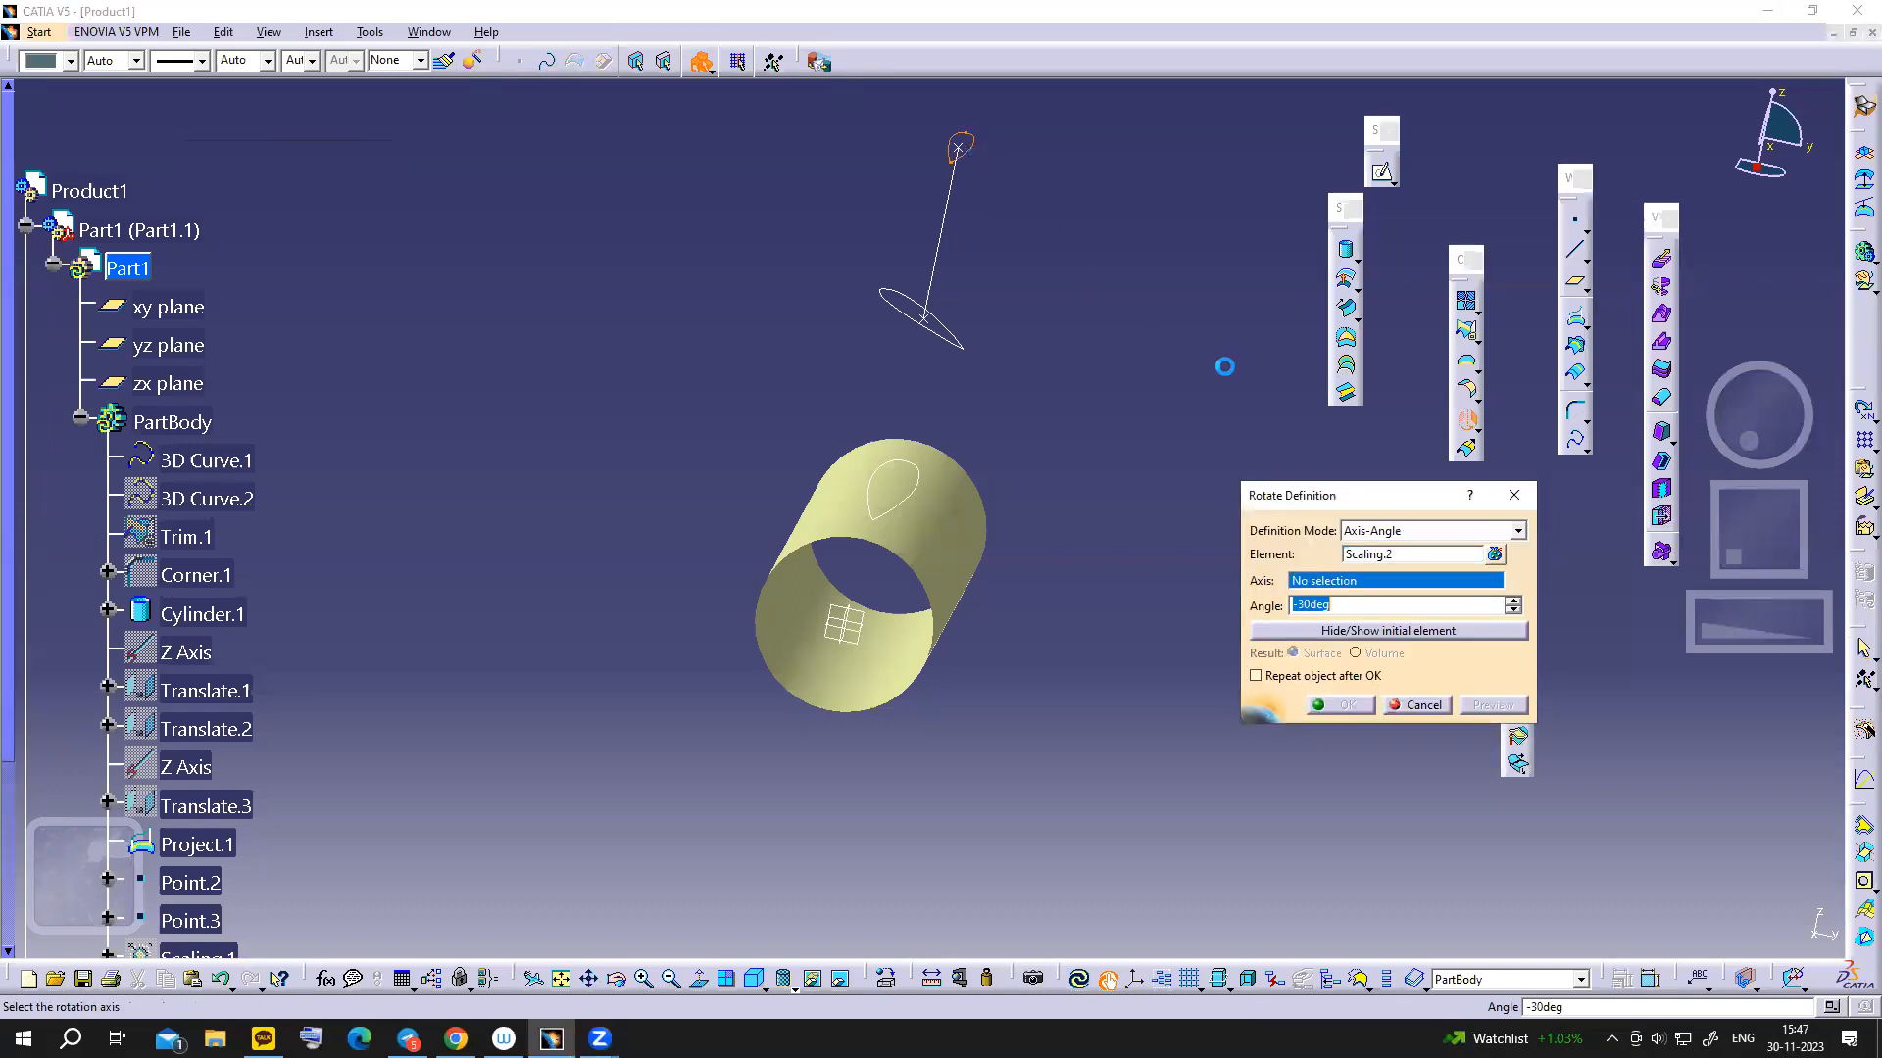
click(943, 220)
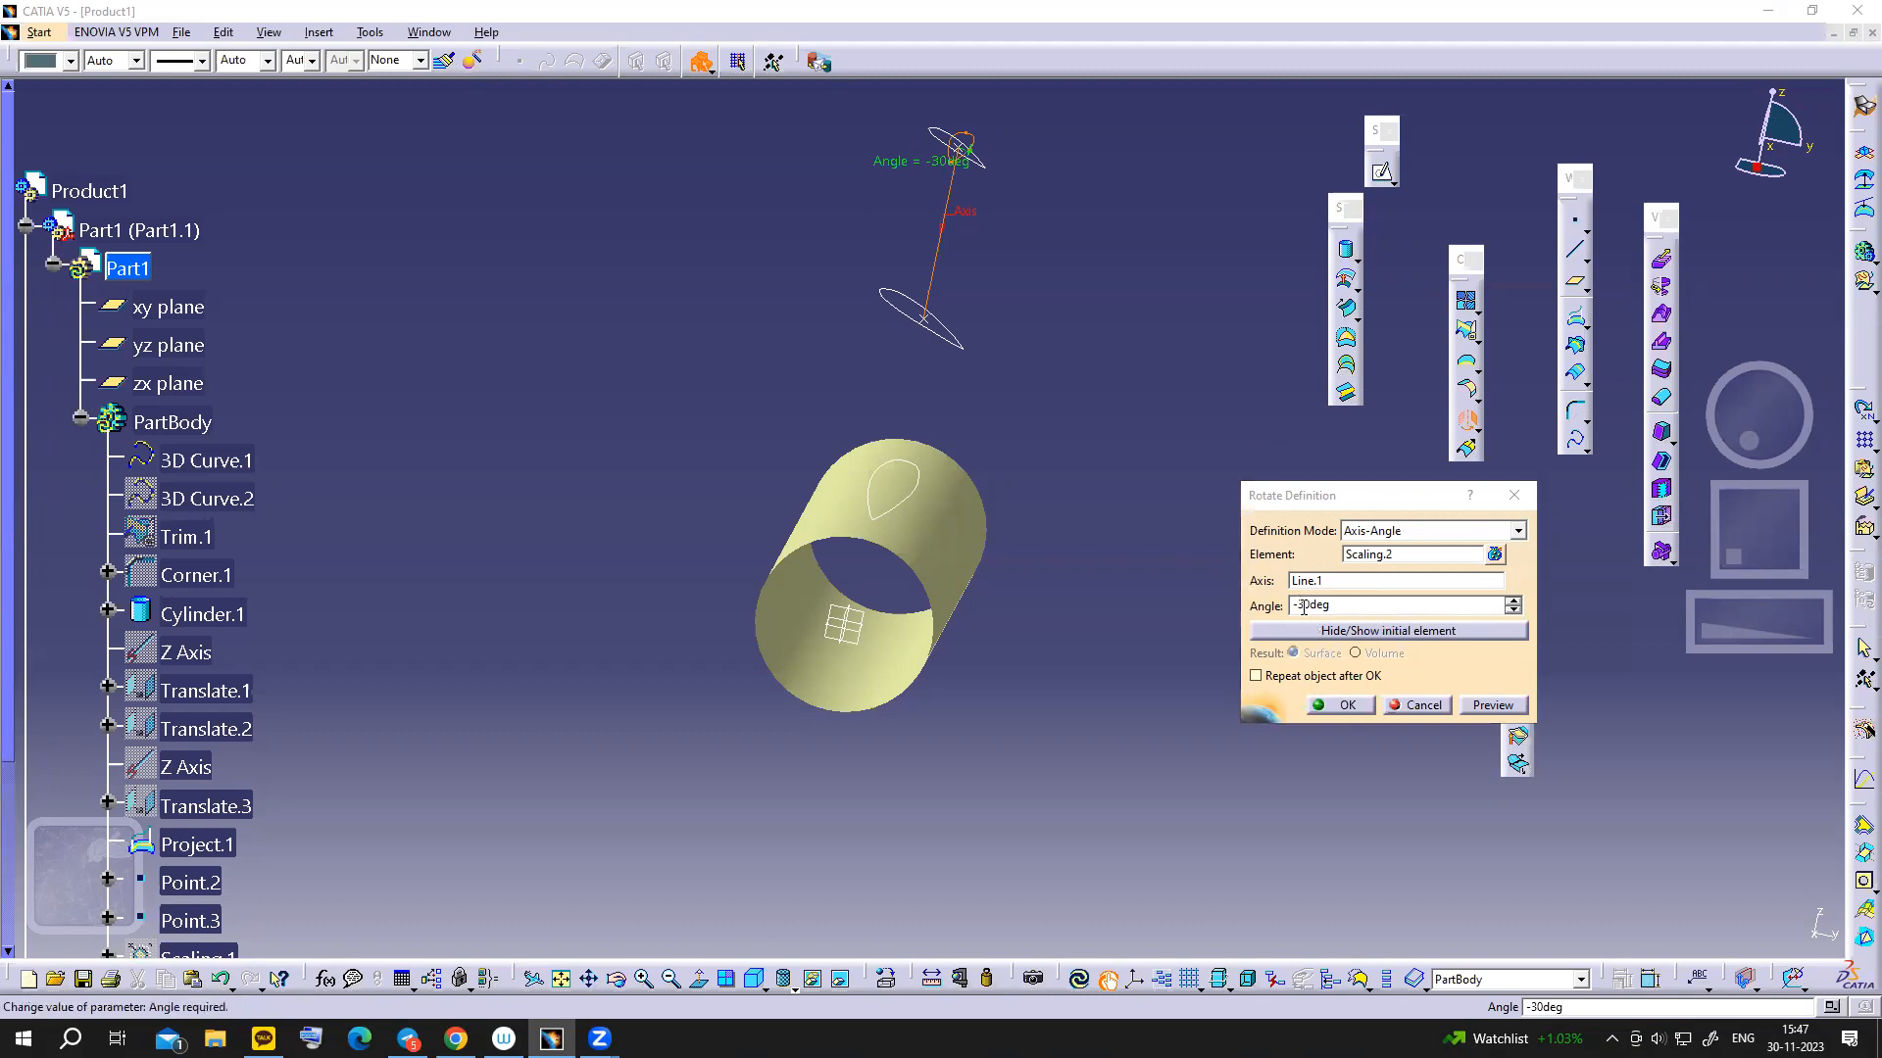
text(6)
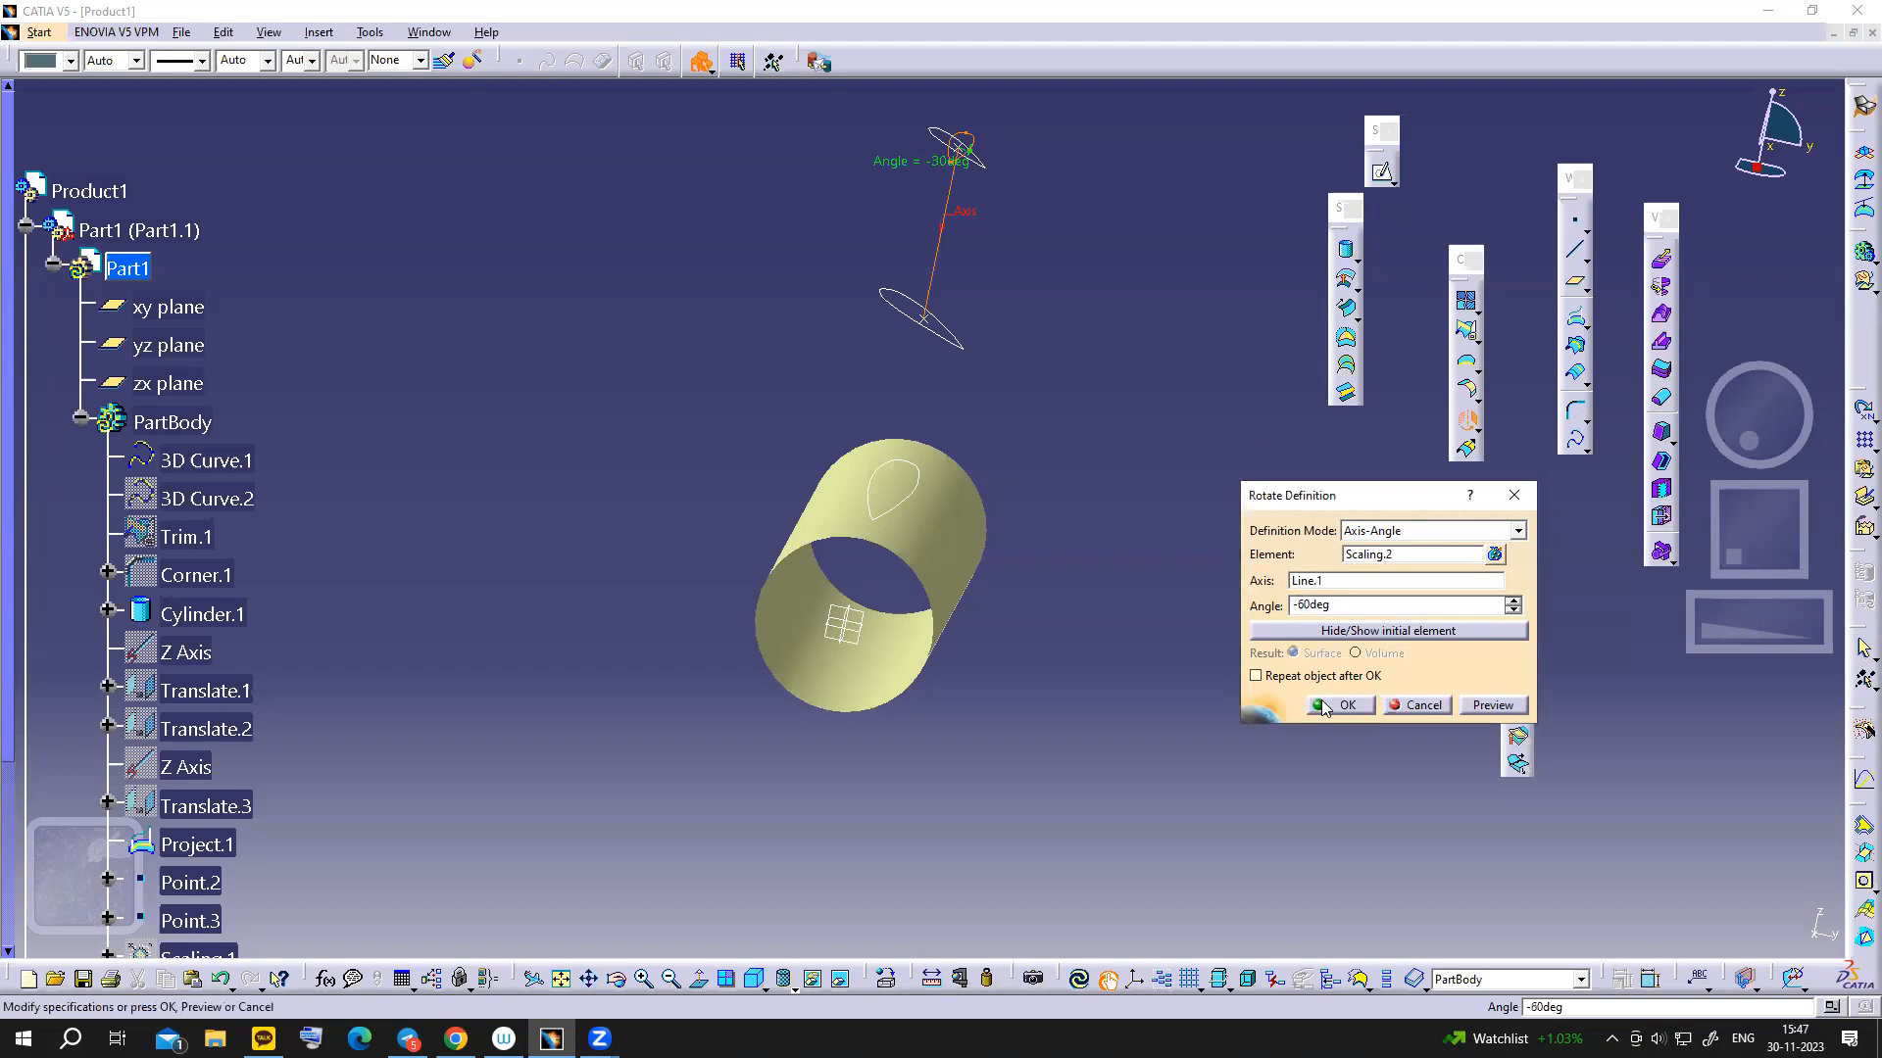
click(1329, 704)
right_click(977, 140)
click(1007, 201)
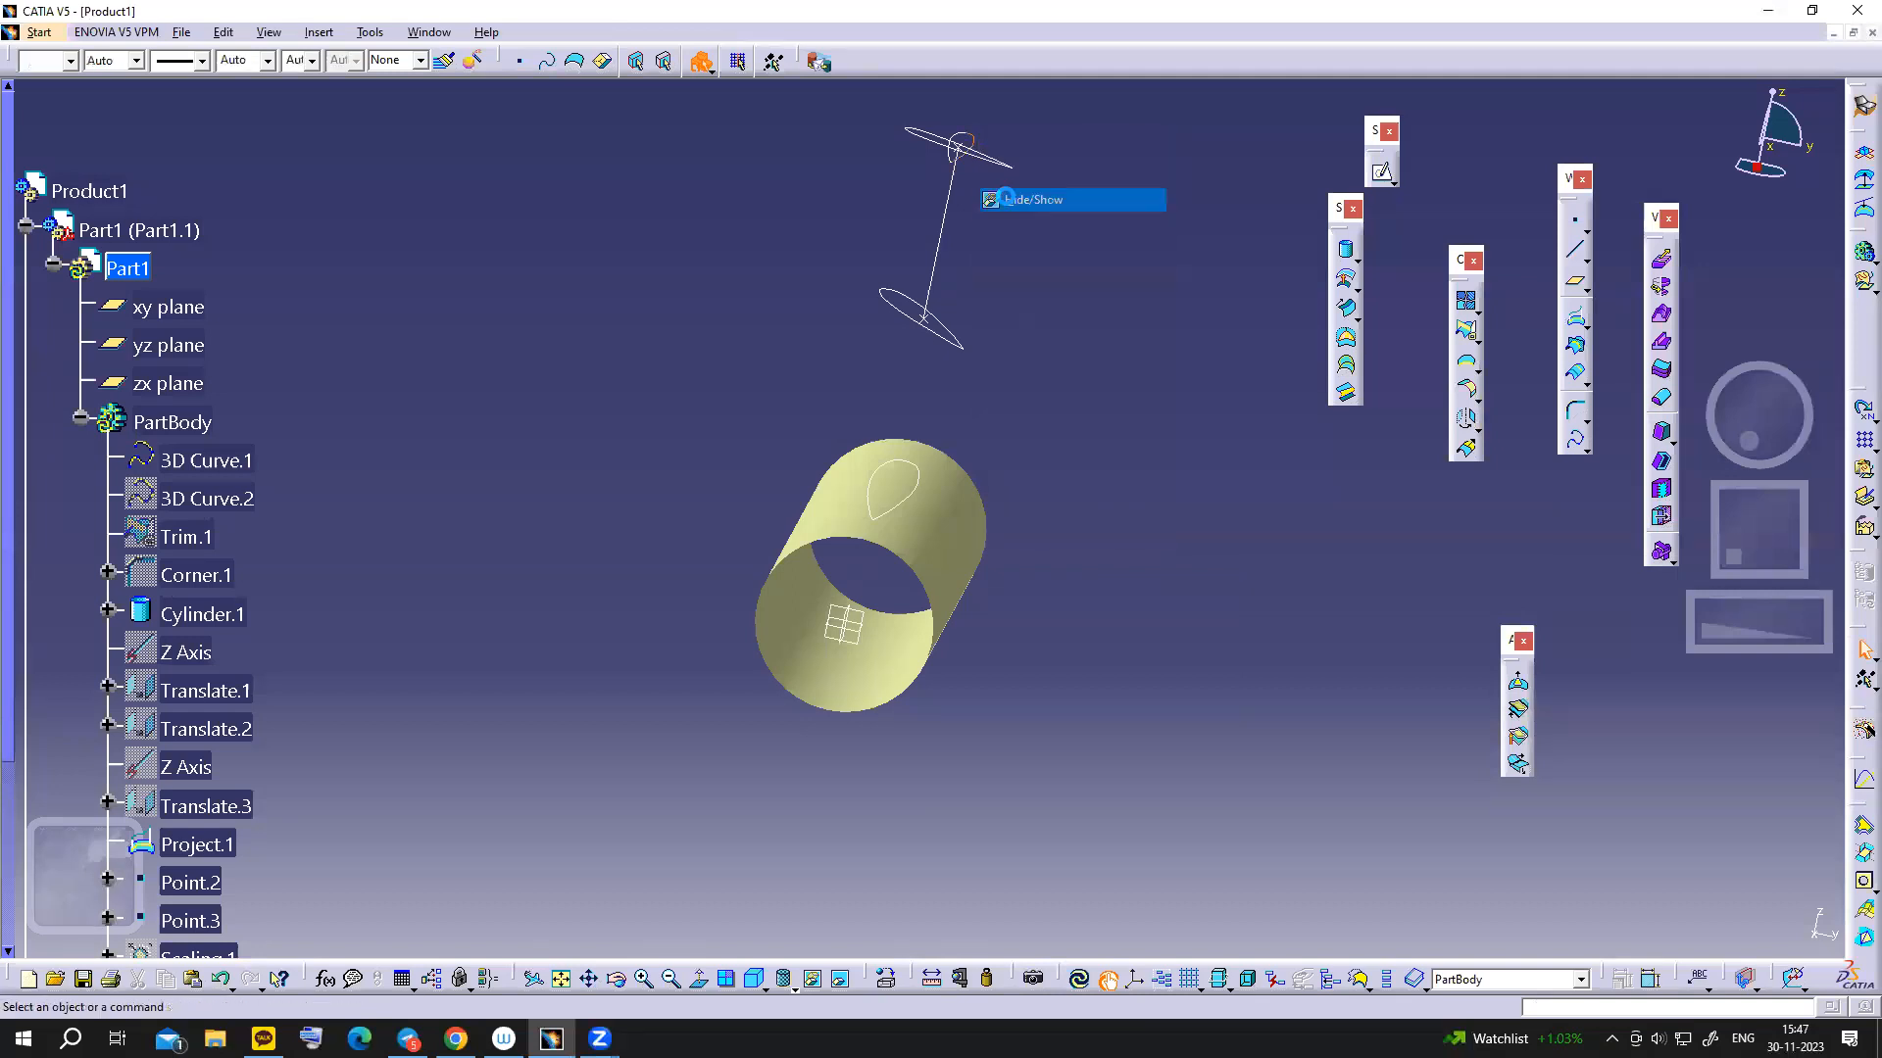
- Hide the mean and tip reference points and the line joining them
right_click(926, 321)
click(984, 374)
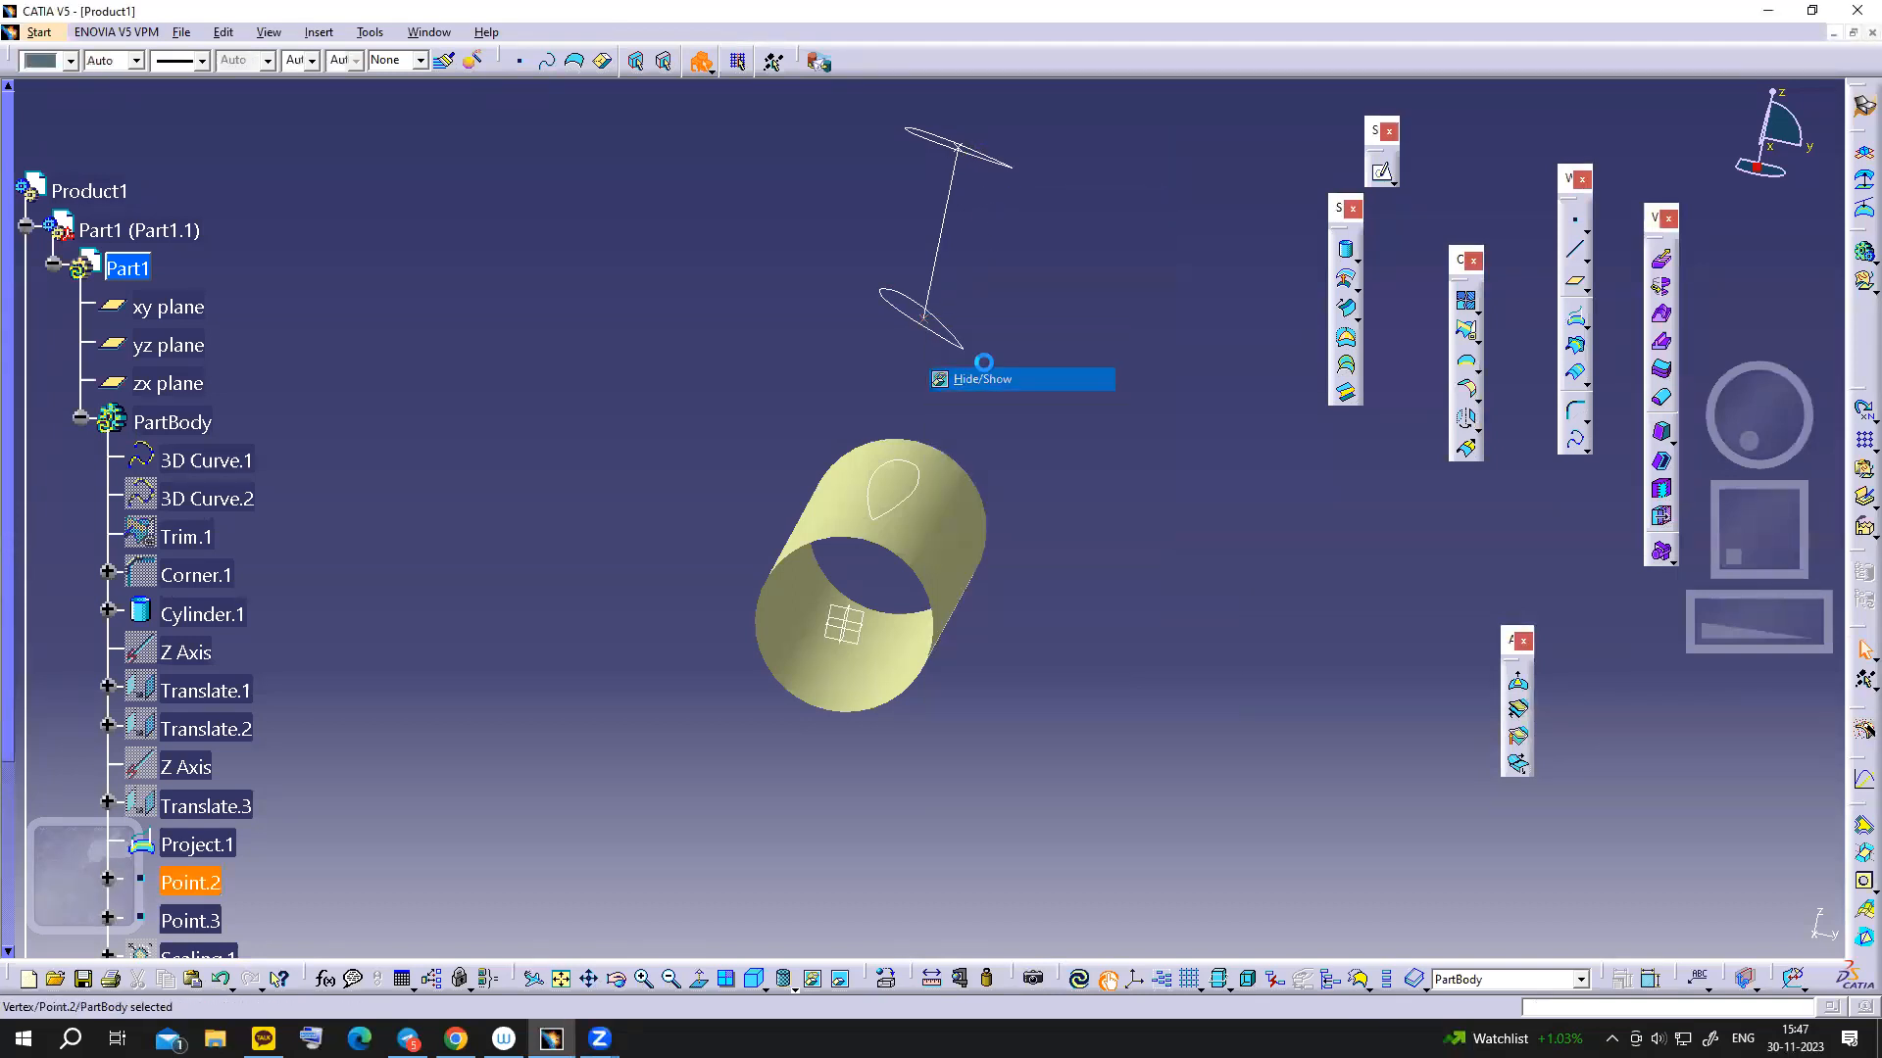
right_click(938, 280)
click(980, 337)
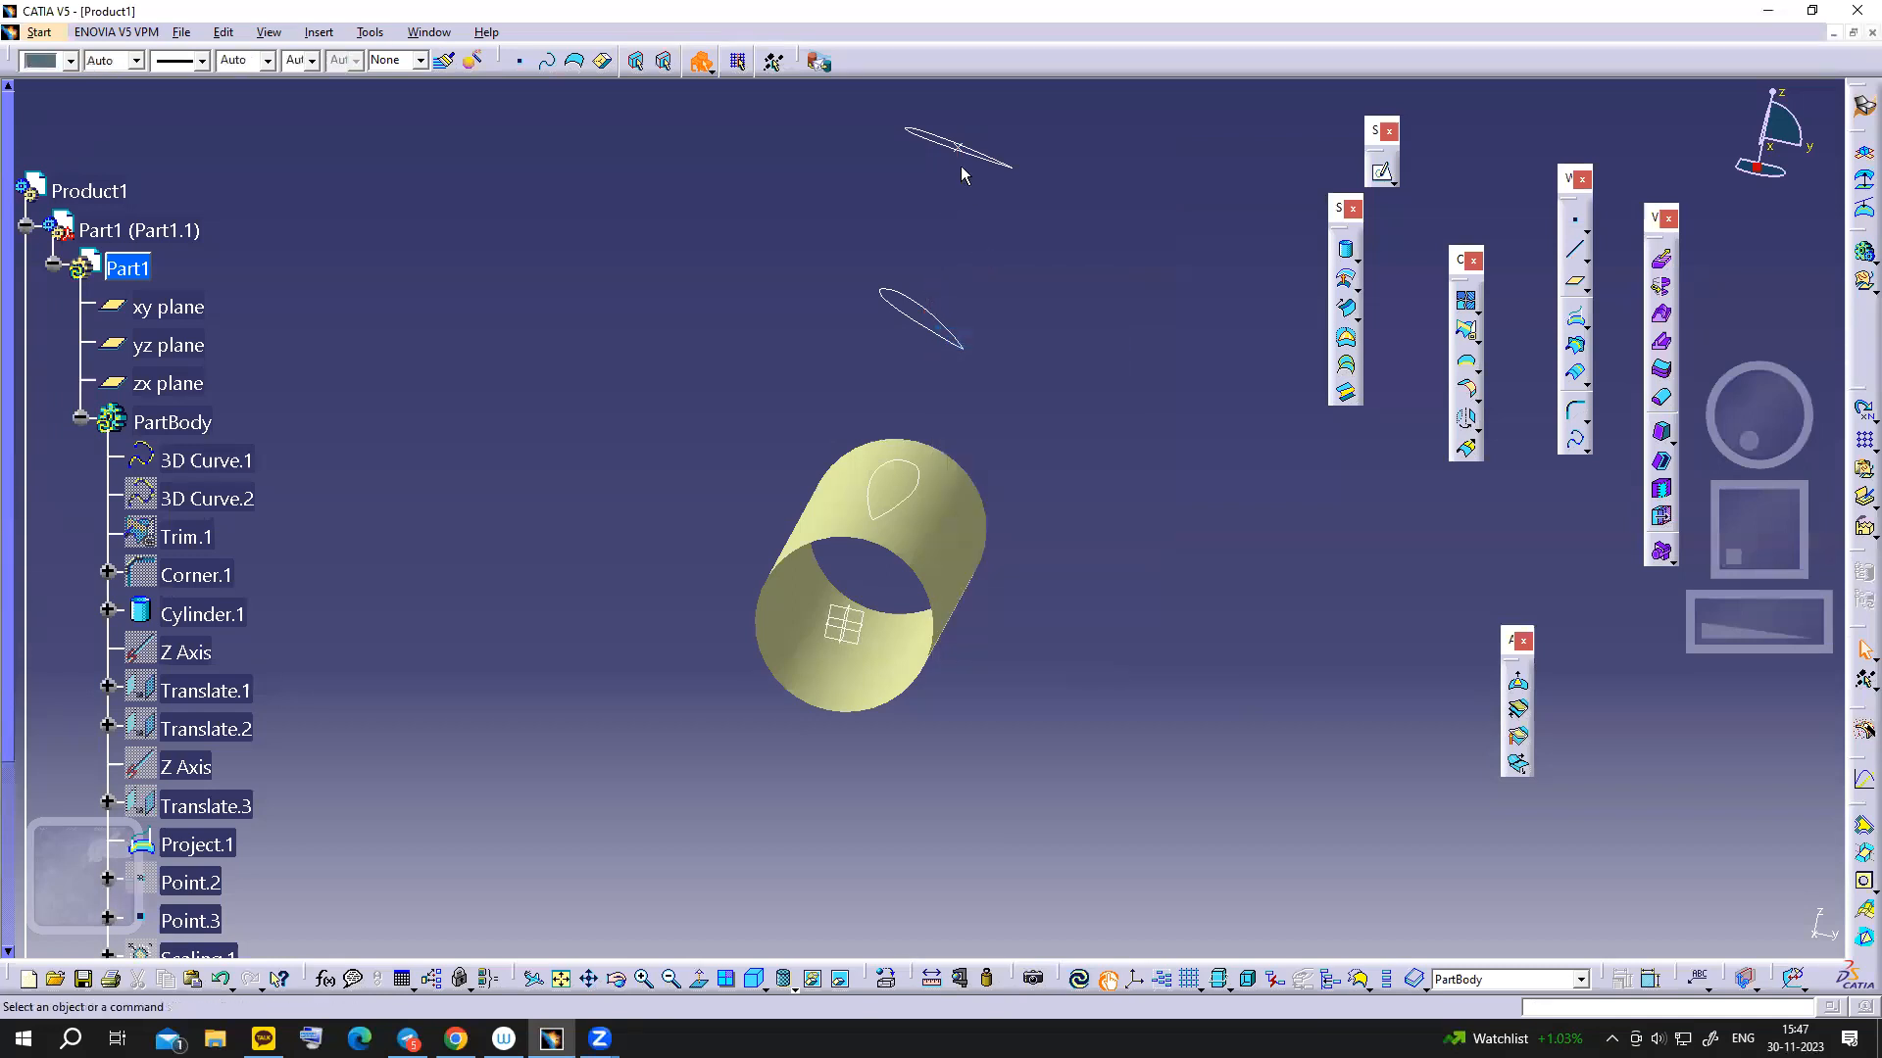
right_click(957, 148)
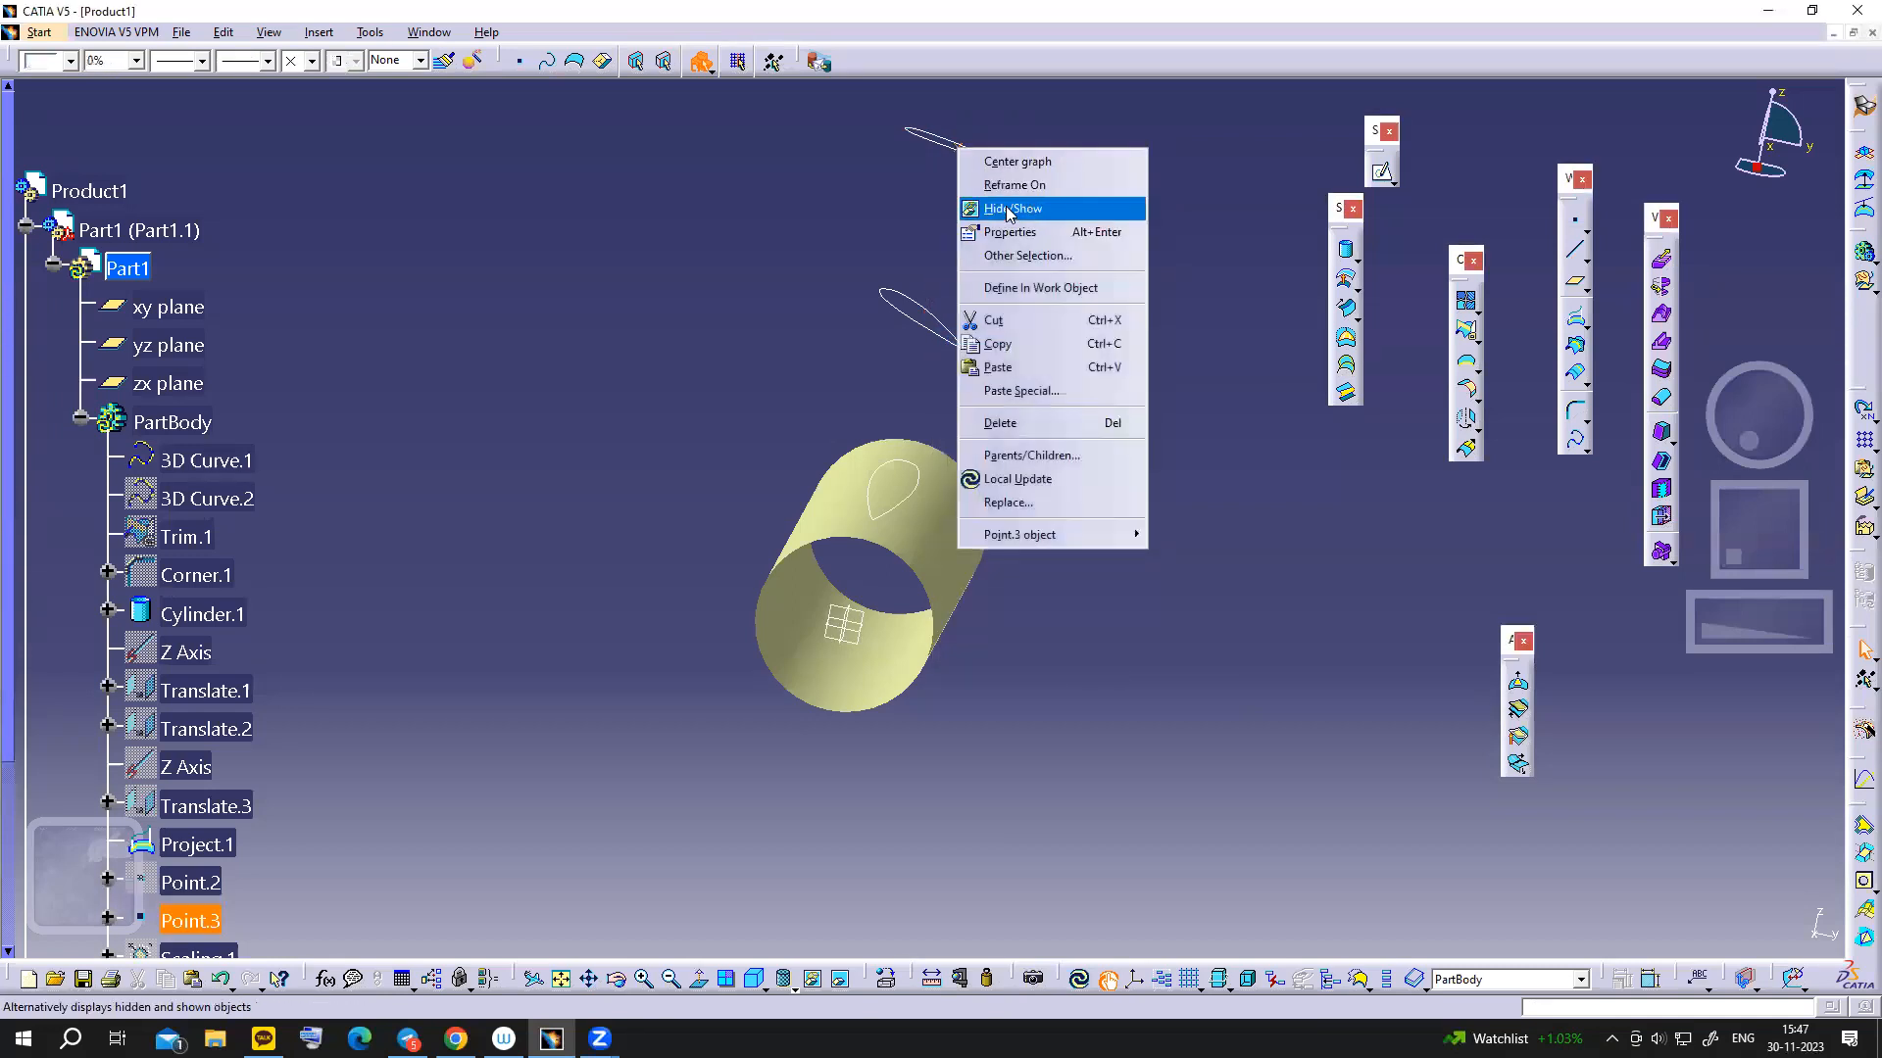
click(1007, 210)
- Start a Multi-Sections Surface using the projected hub section, the rotated mean section and the rotated tip section
middle_drag(1098, 478, 1233, 473)
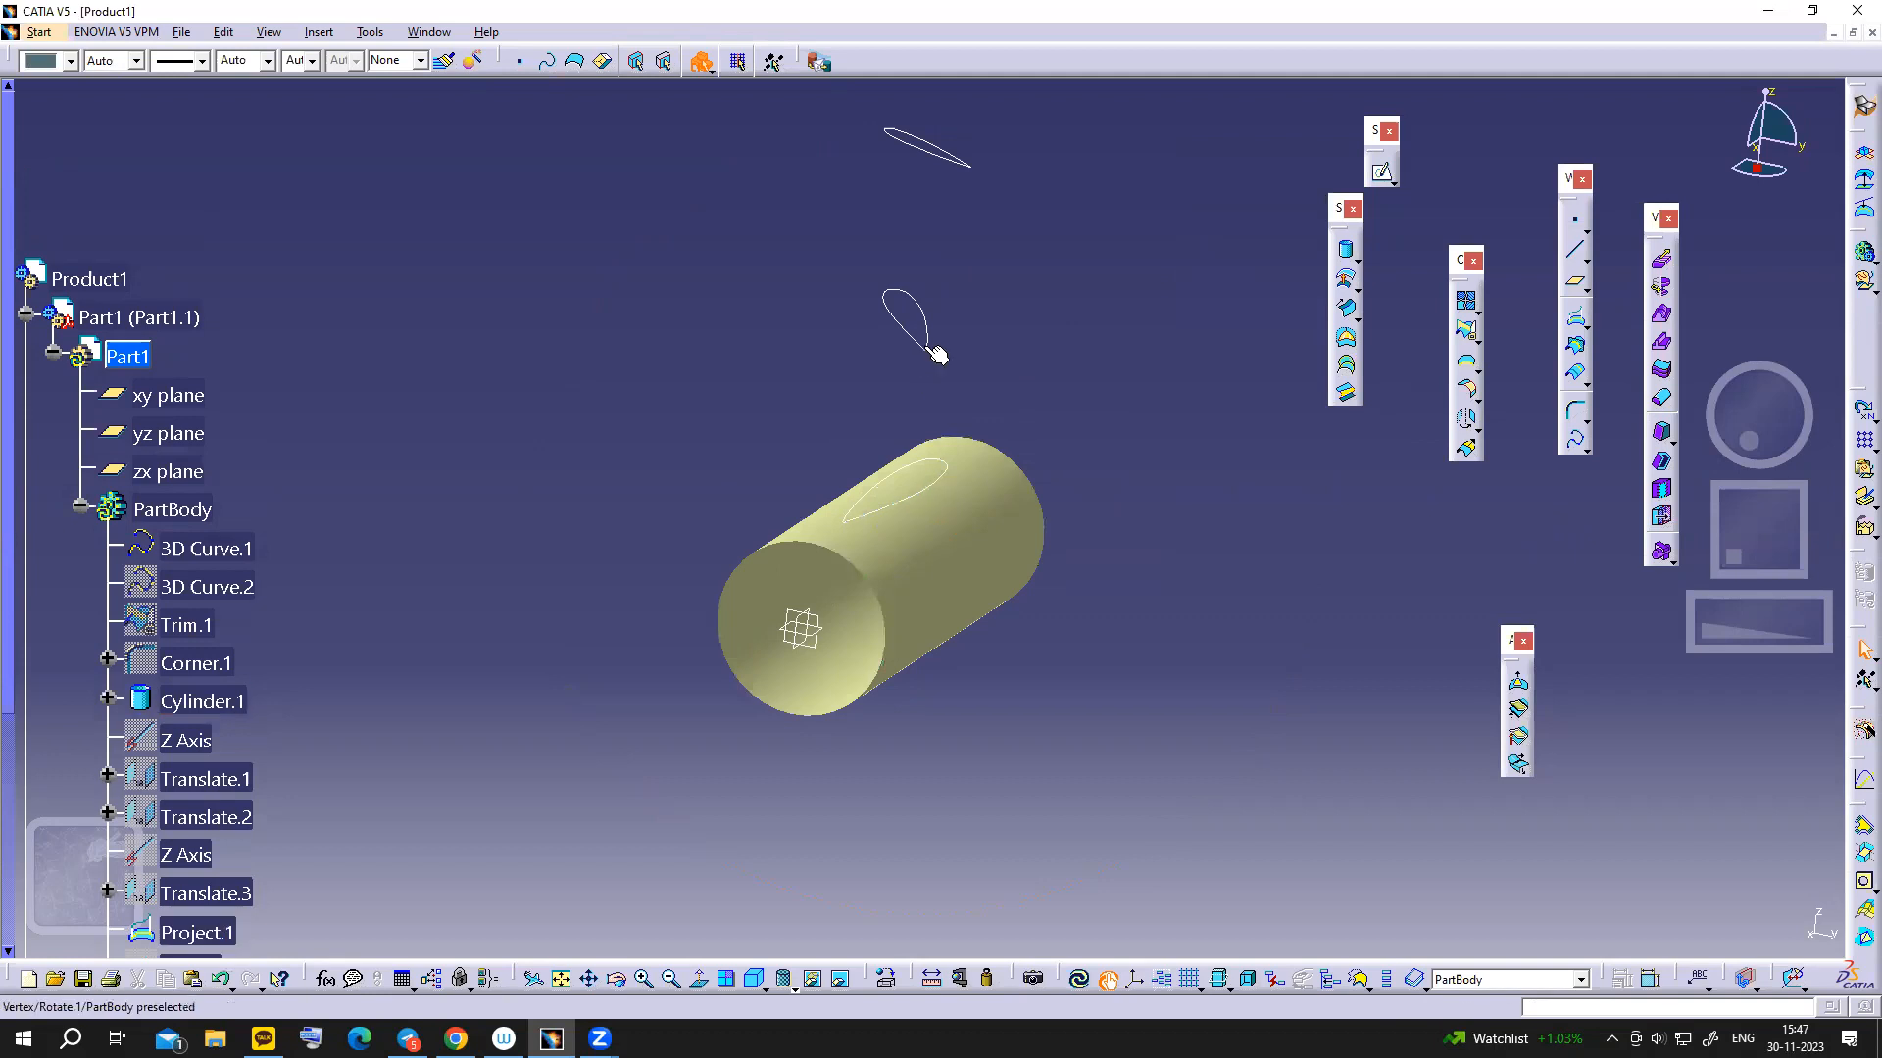
click(1351, 372)
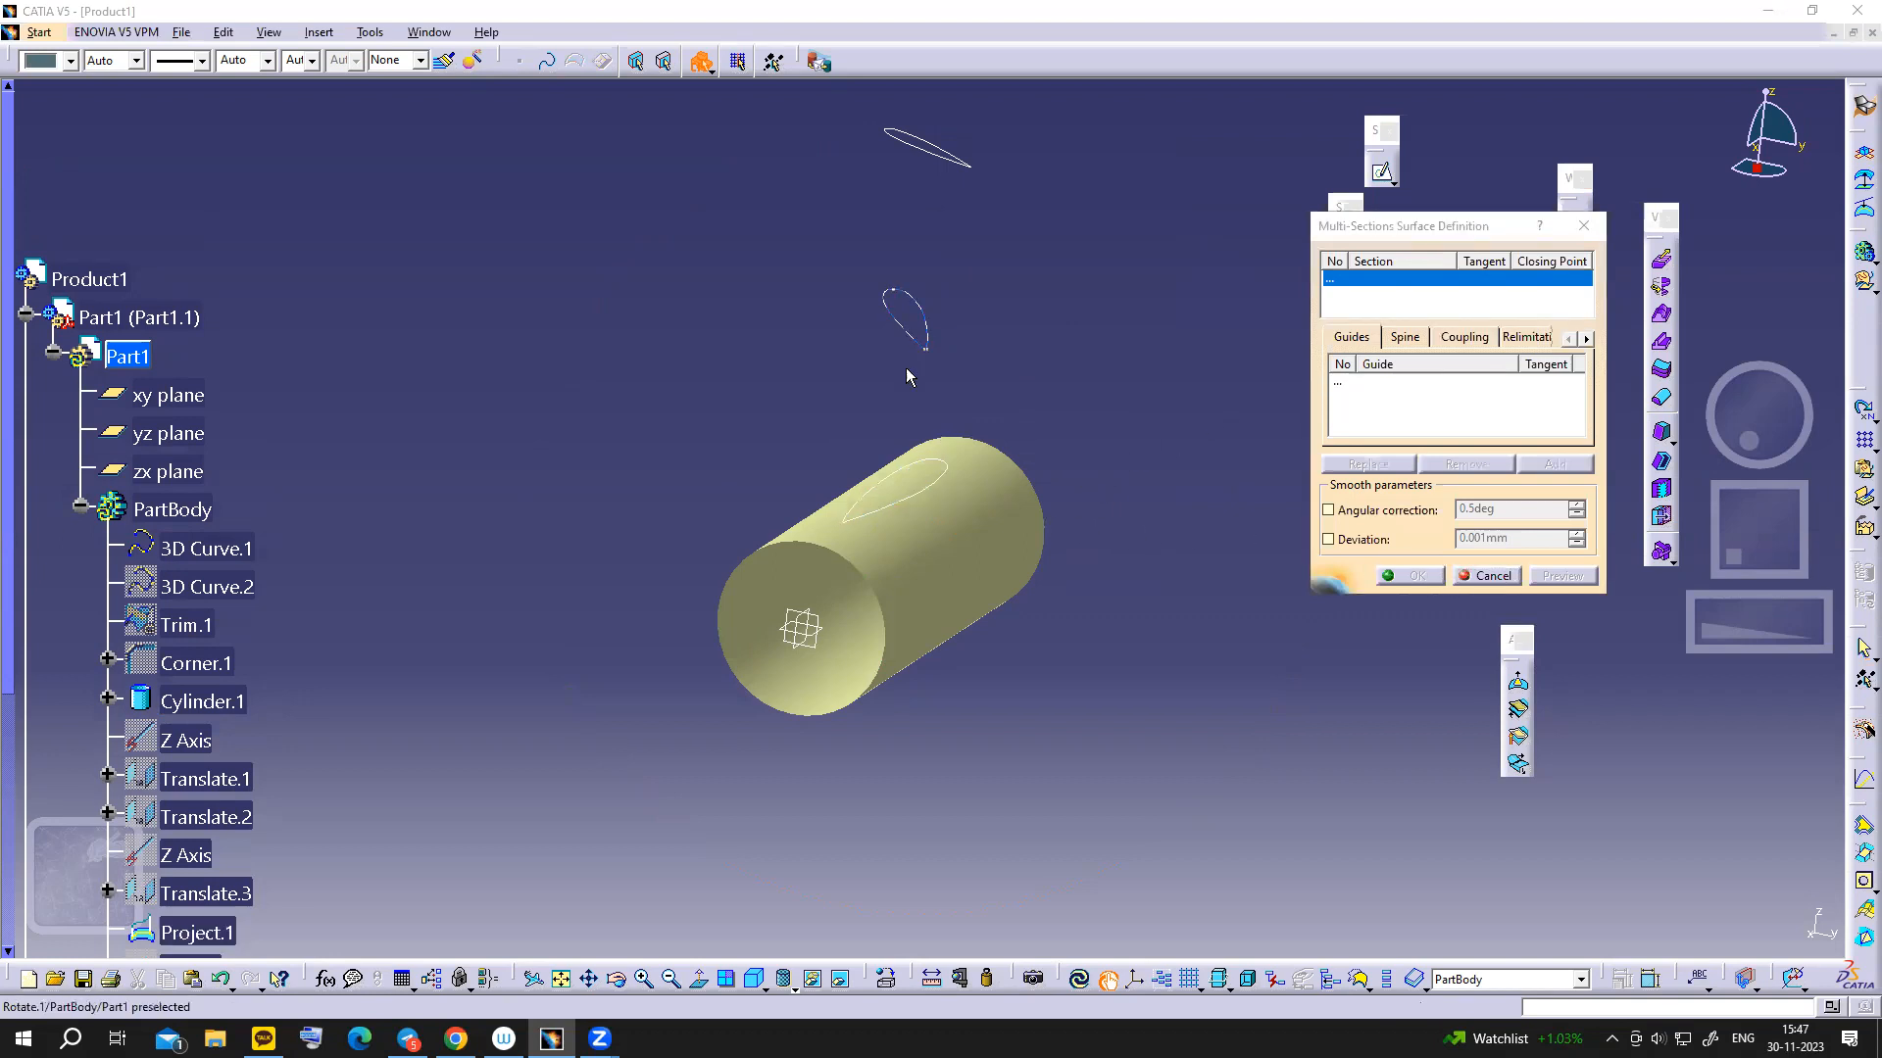
click(909, 482)
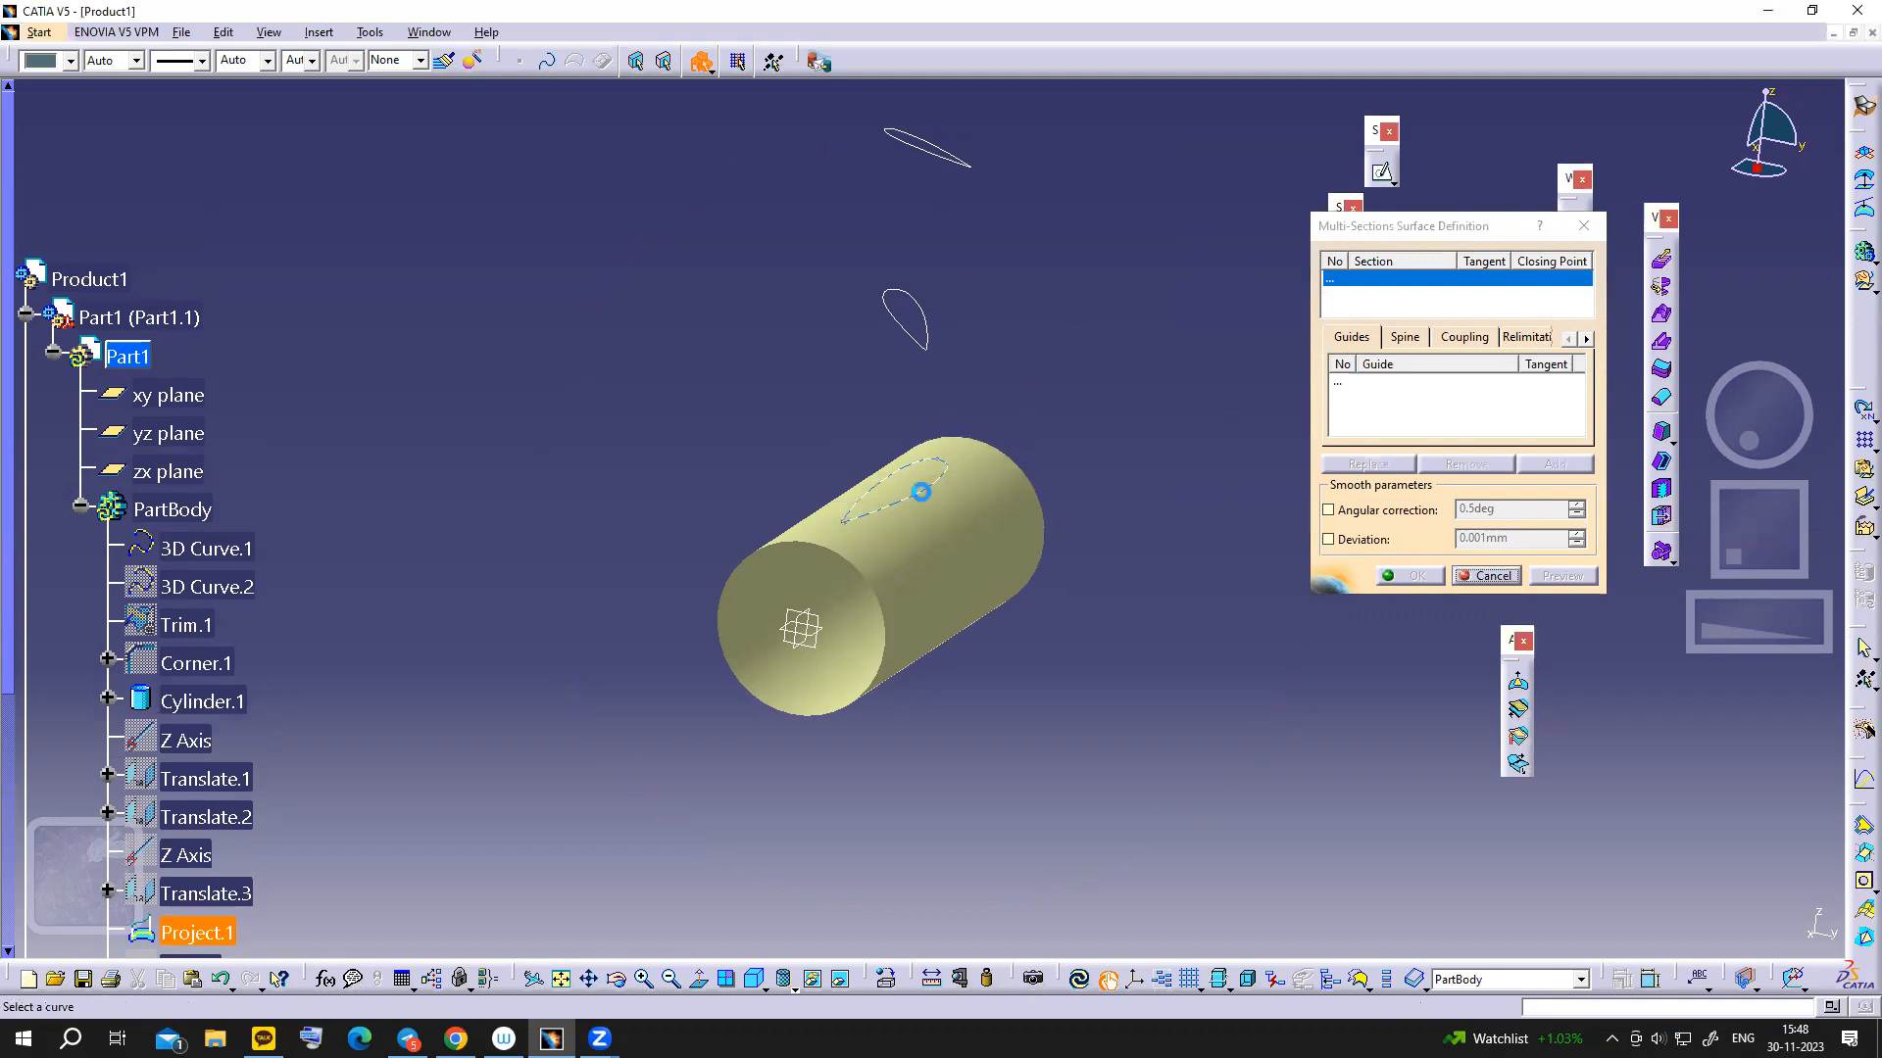
middle_drag(945, 762, 980, 548)
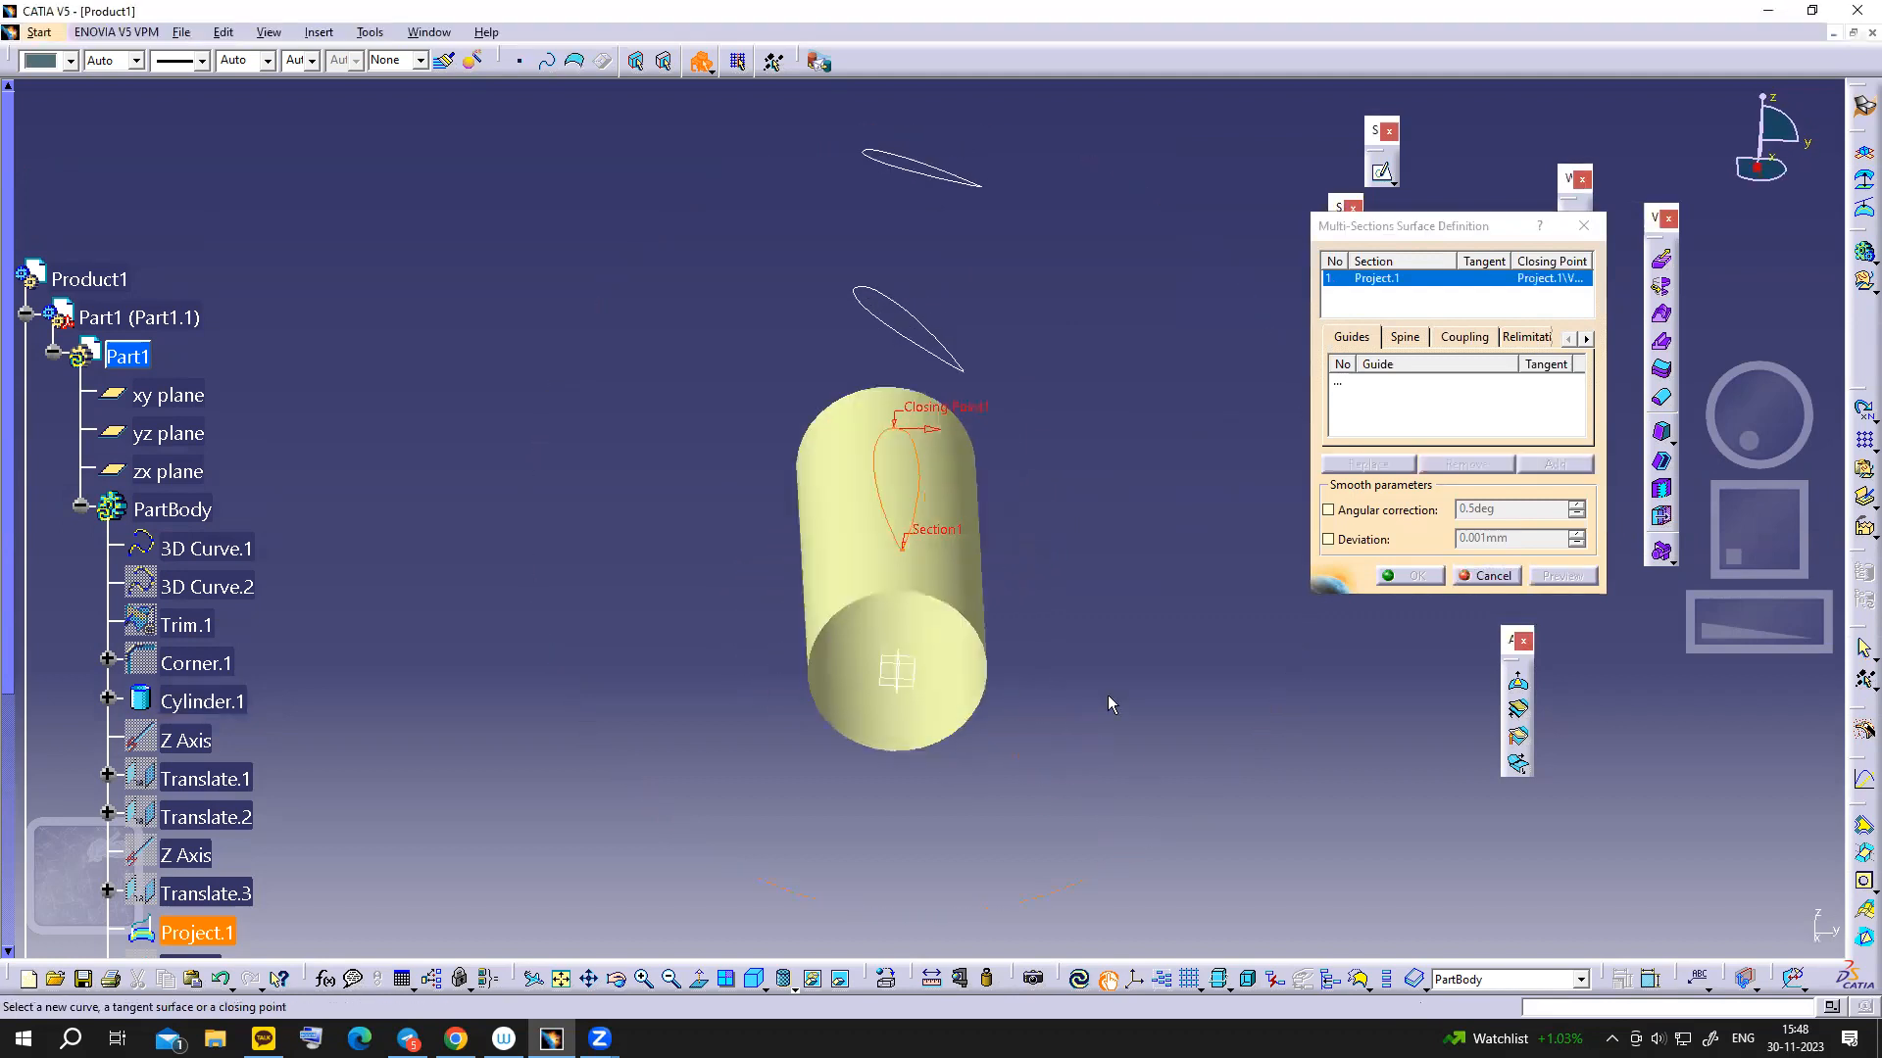
click(930, 357)
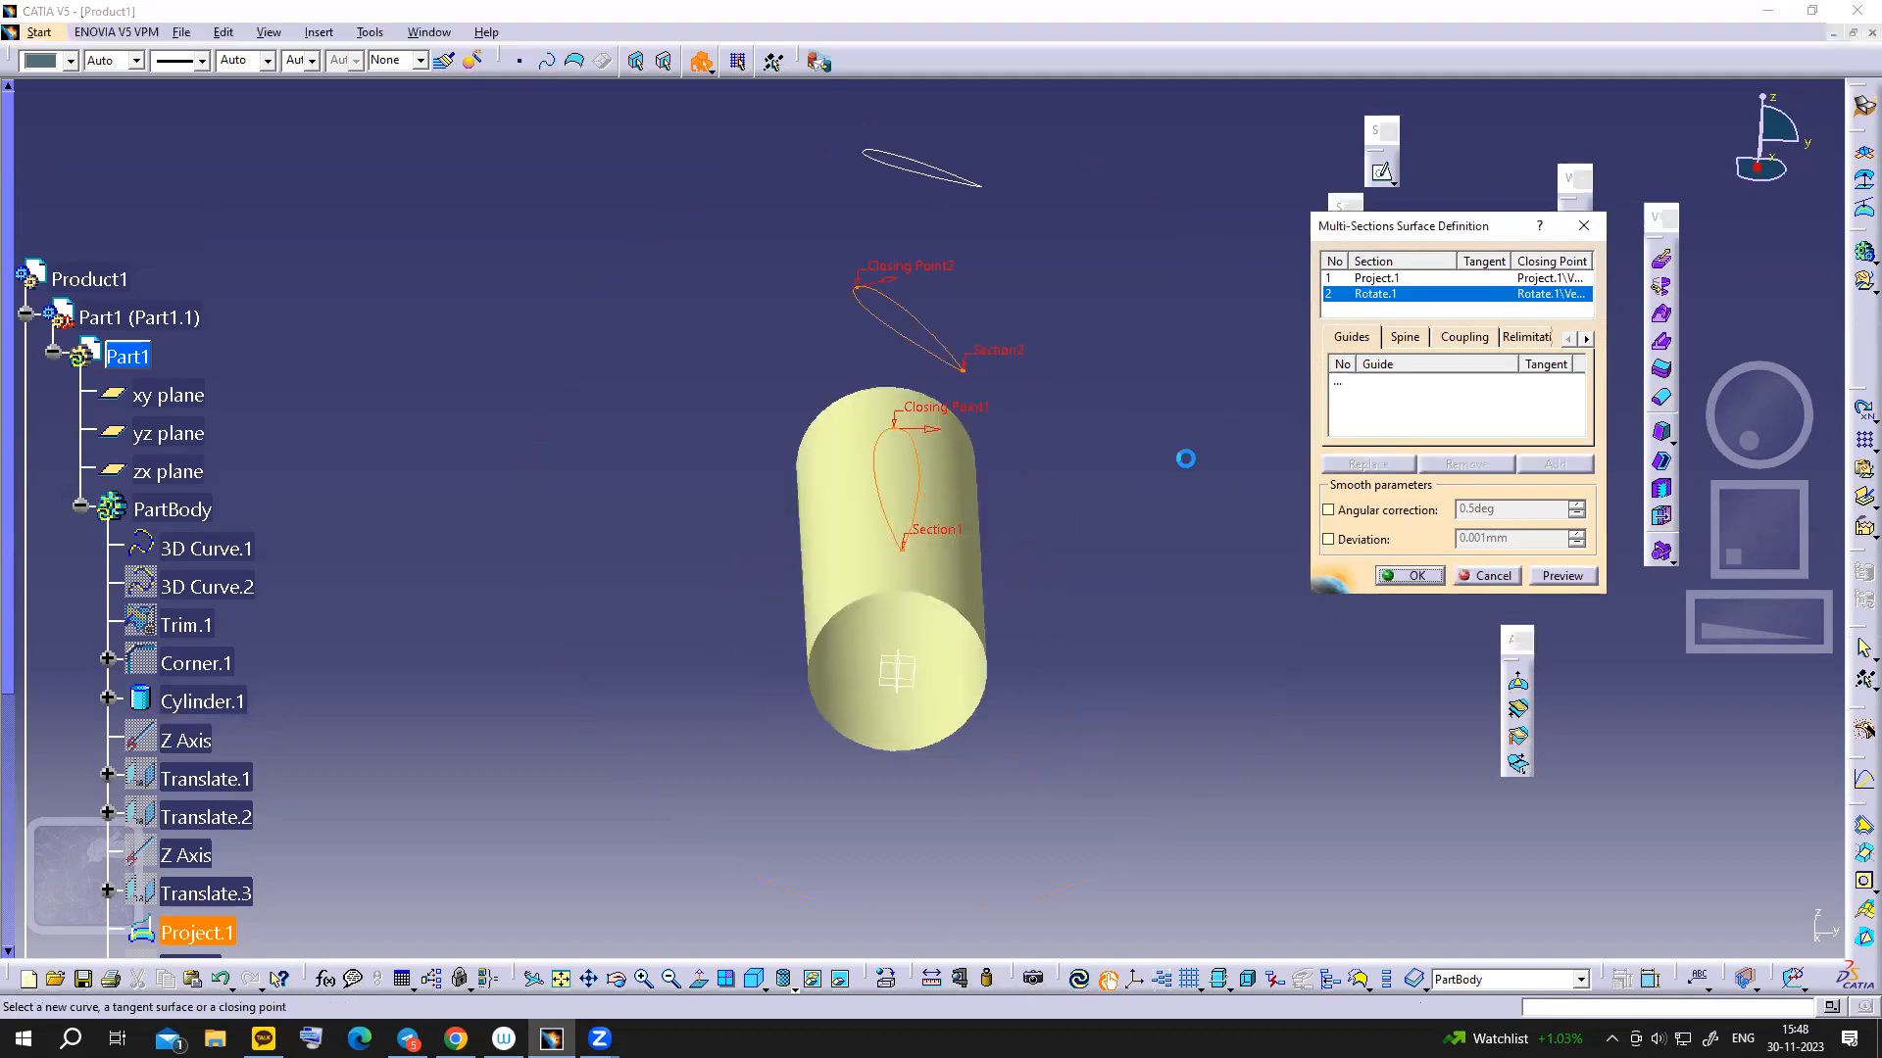
click(988, 211)
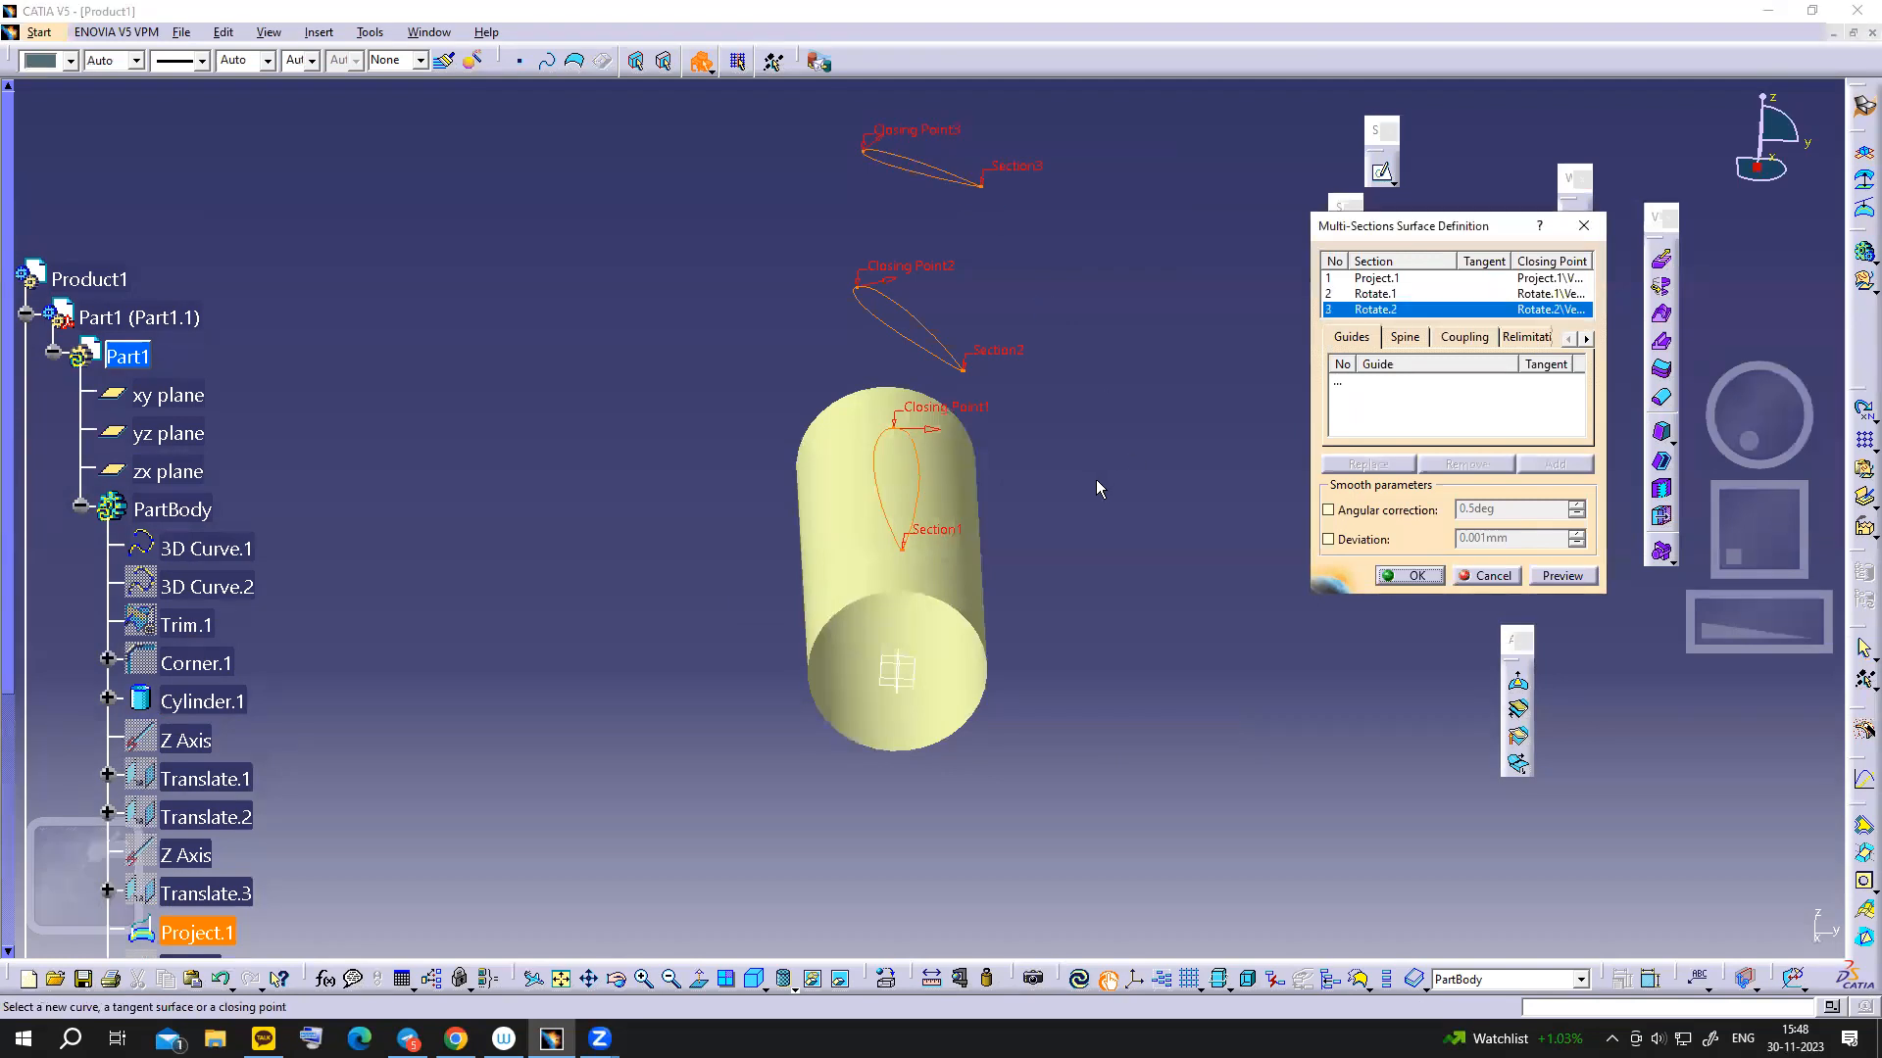
- Try replacing the closing points of the tip, mean and hub sections with the vertices at their pointed trailing ends
middle_drag(722, 737, 1025, 799)
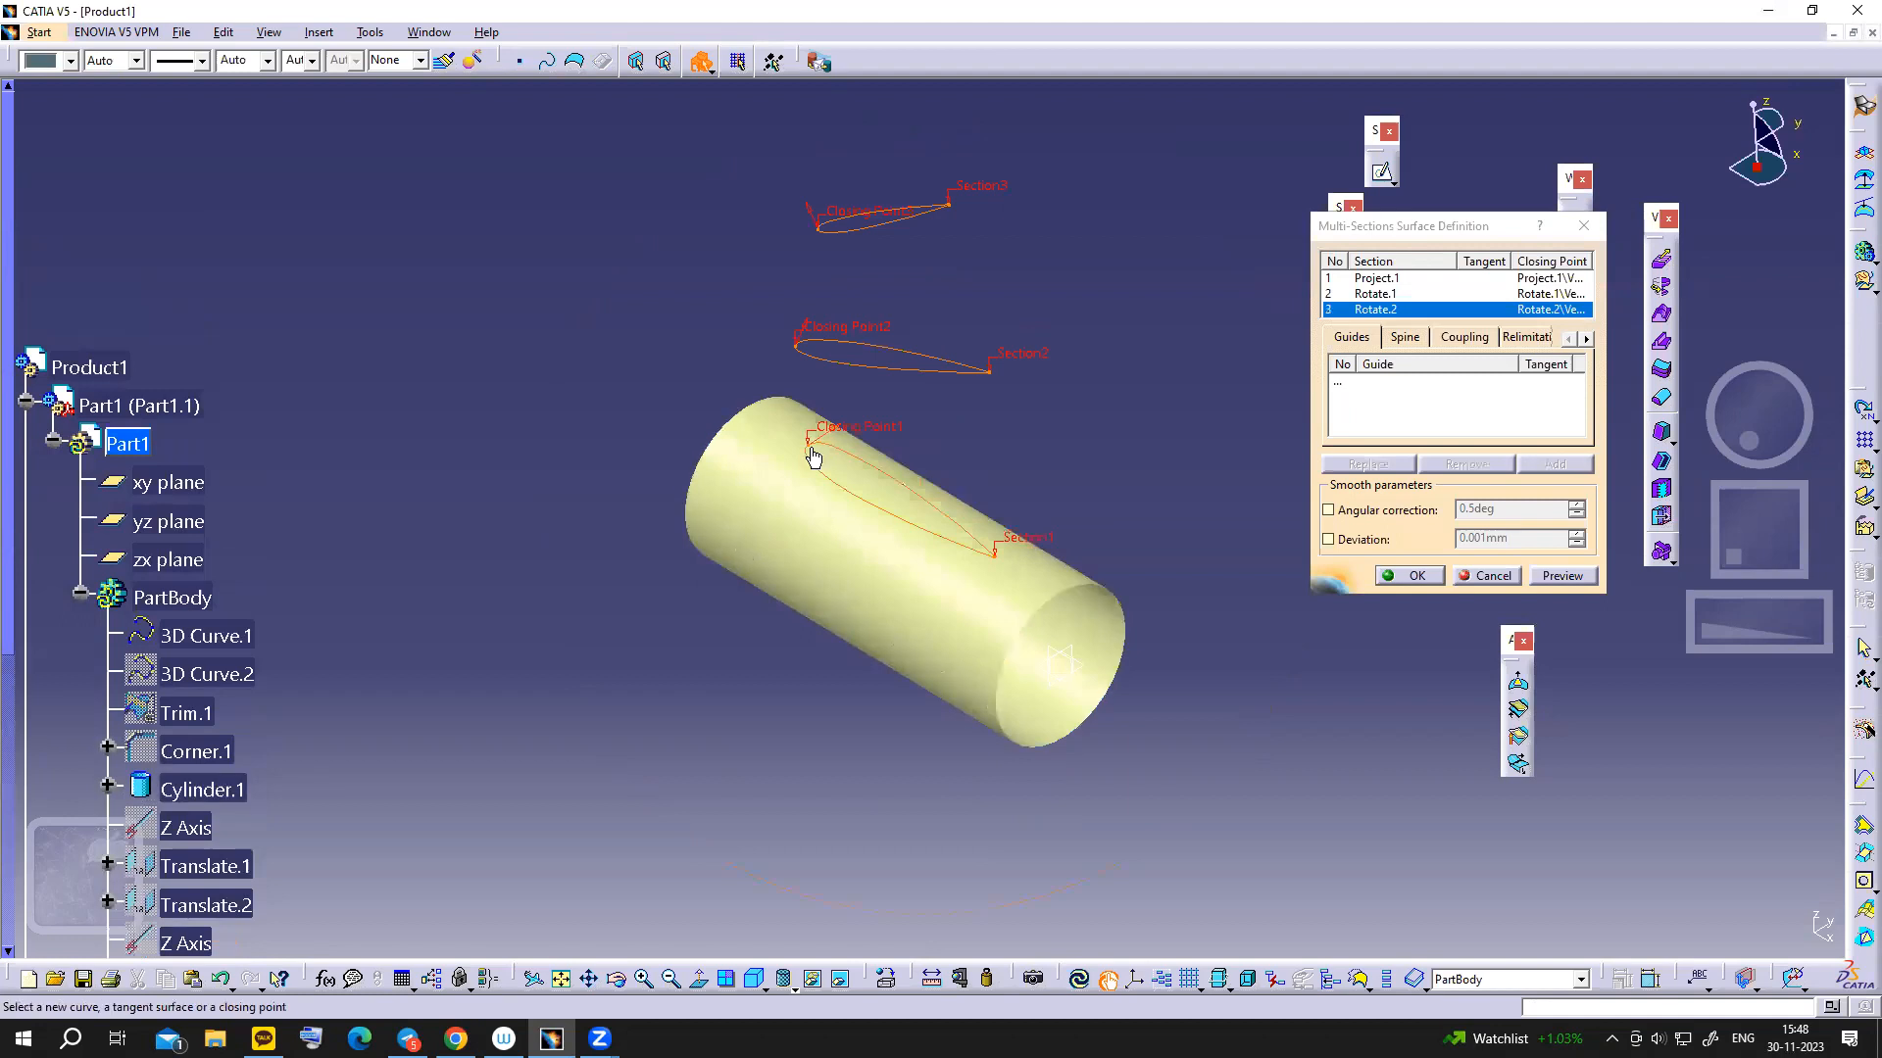
right_click(853, 214)
click(907, 329)
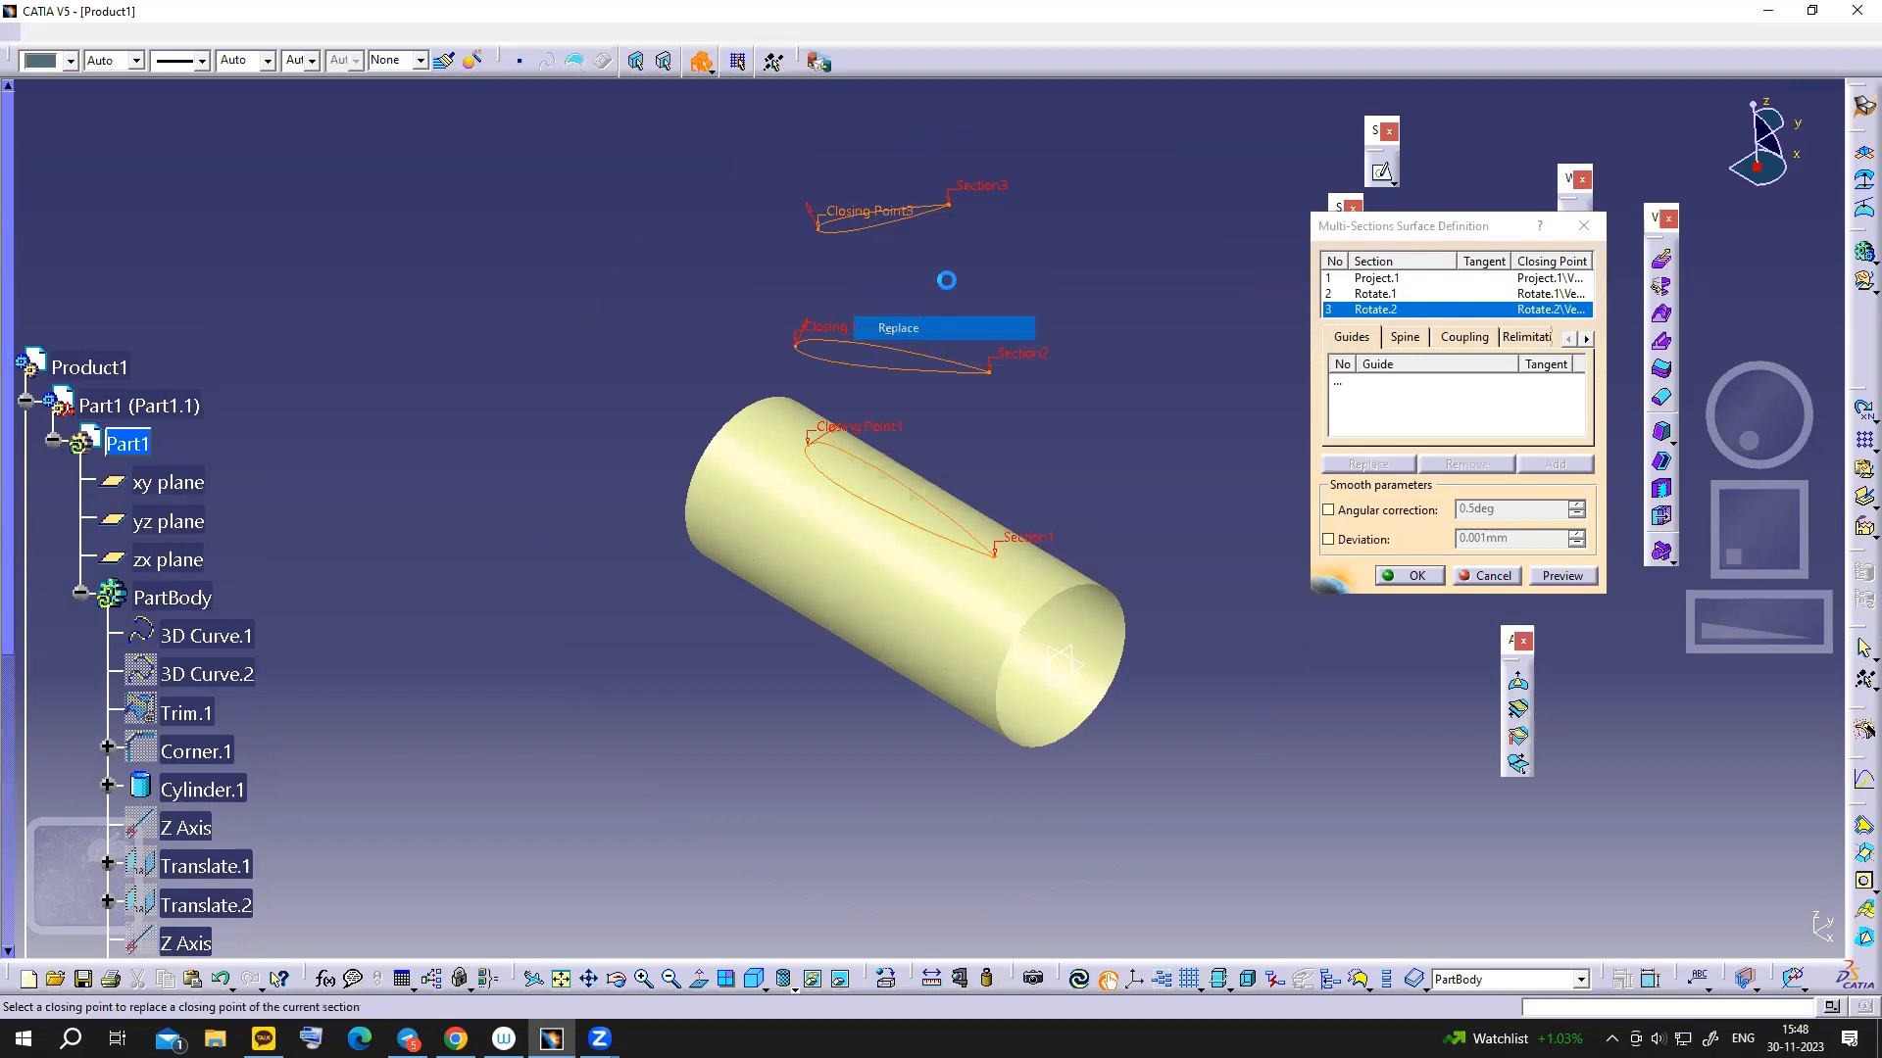
click(944, 202)
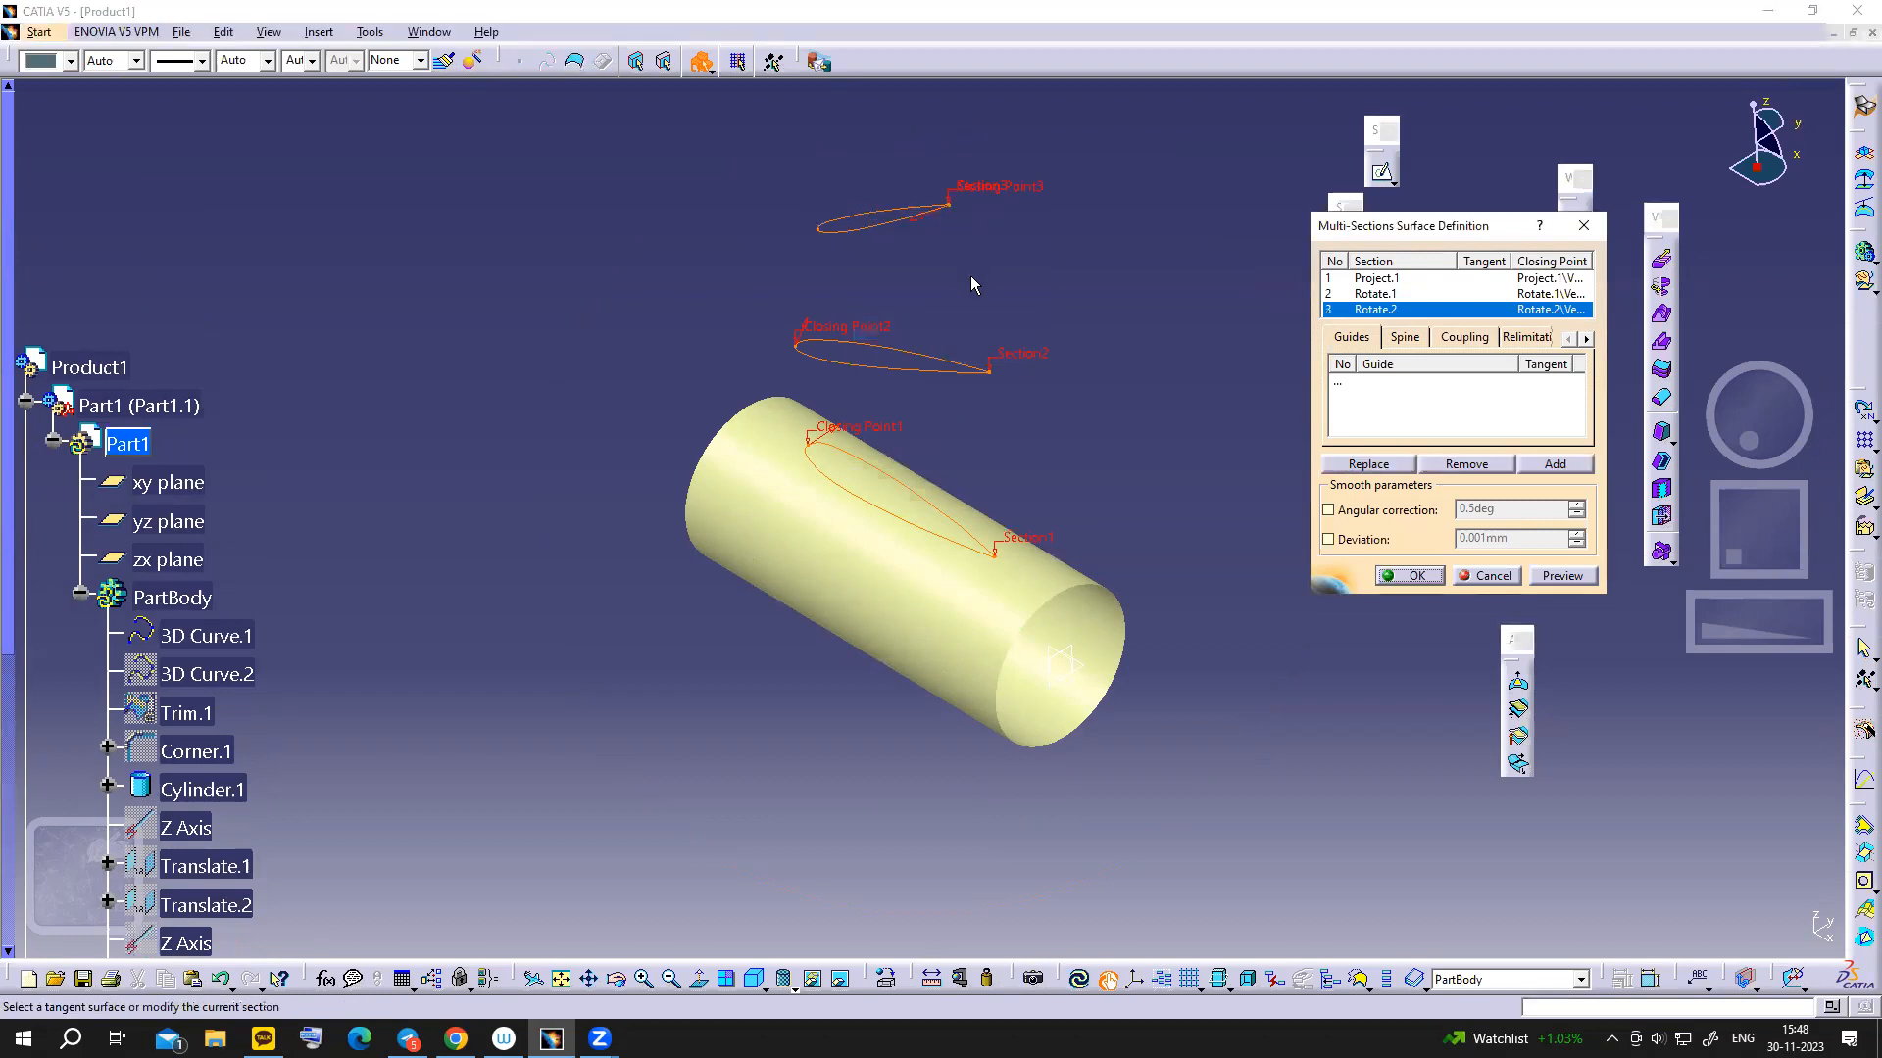
right_click(854, 336)
click(917, 437)
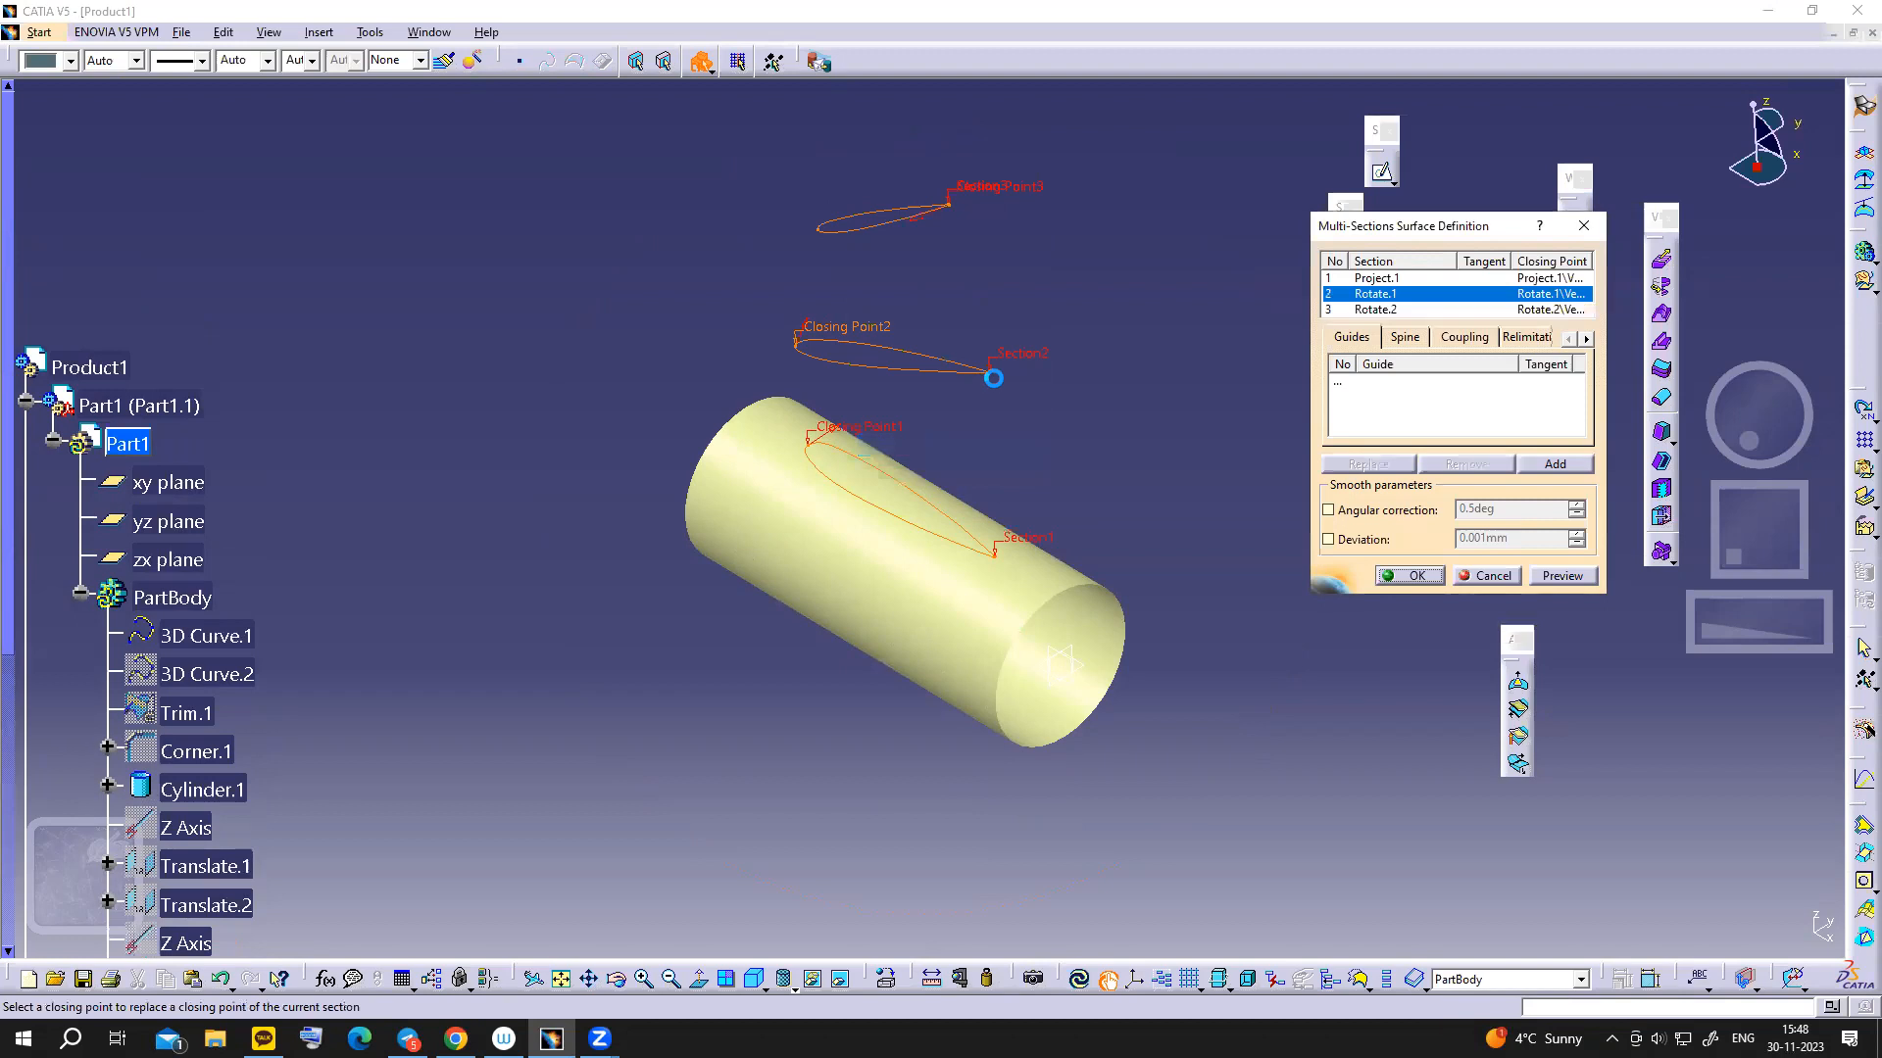
click(988, 375)
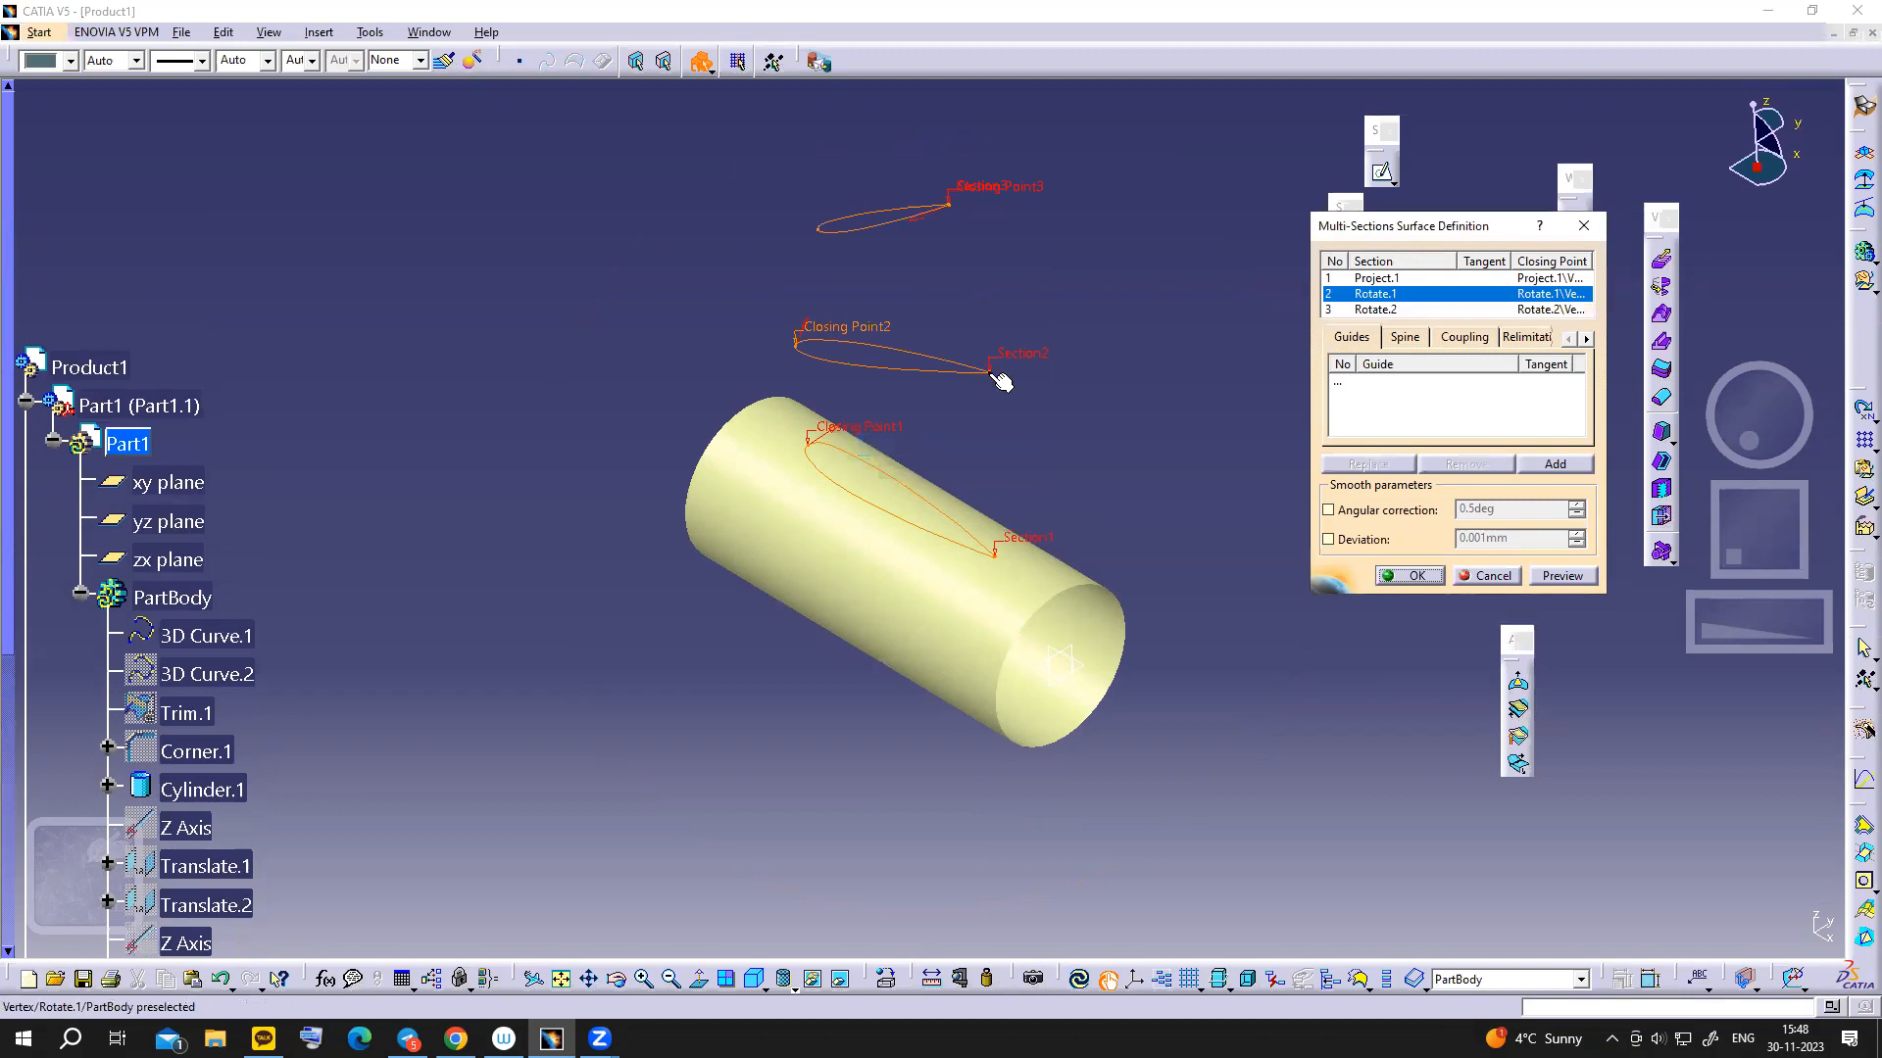
right_click(860, 428)
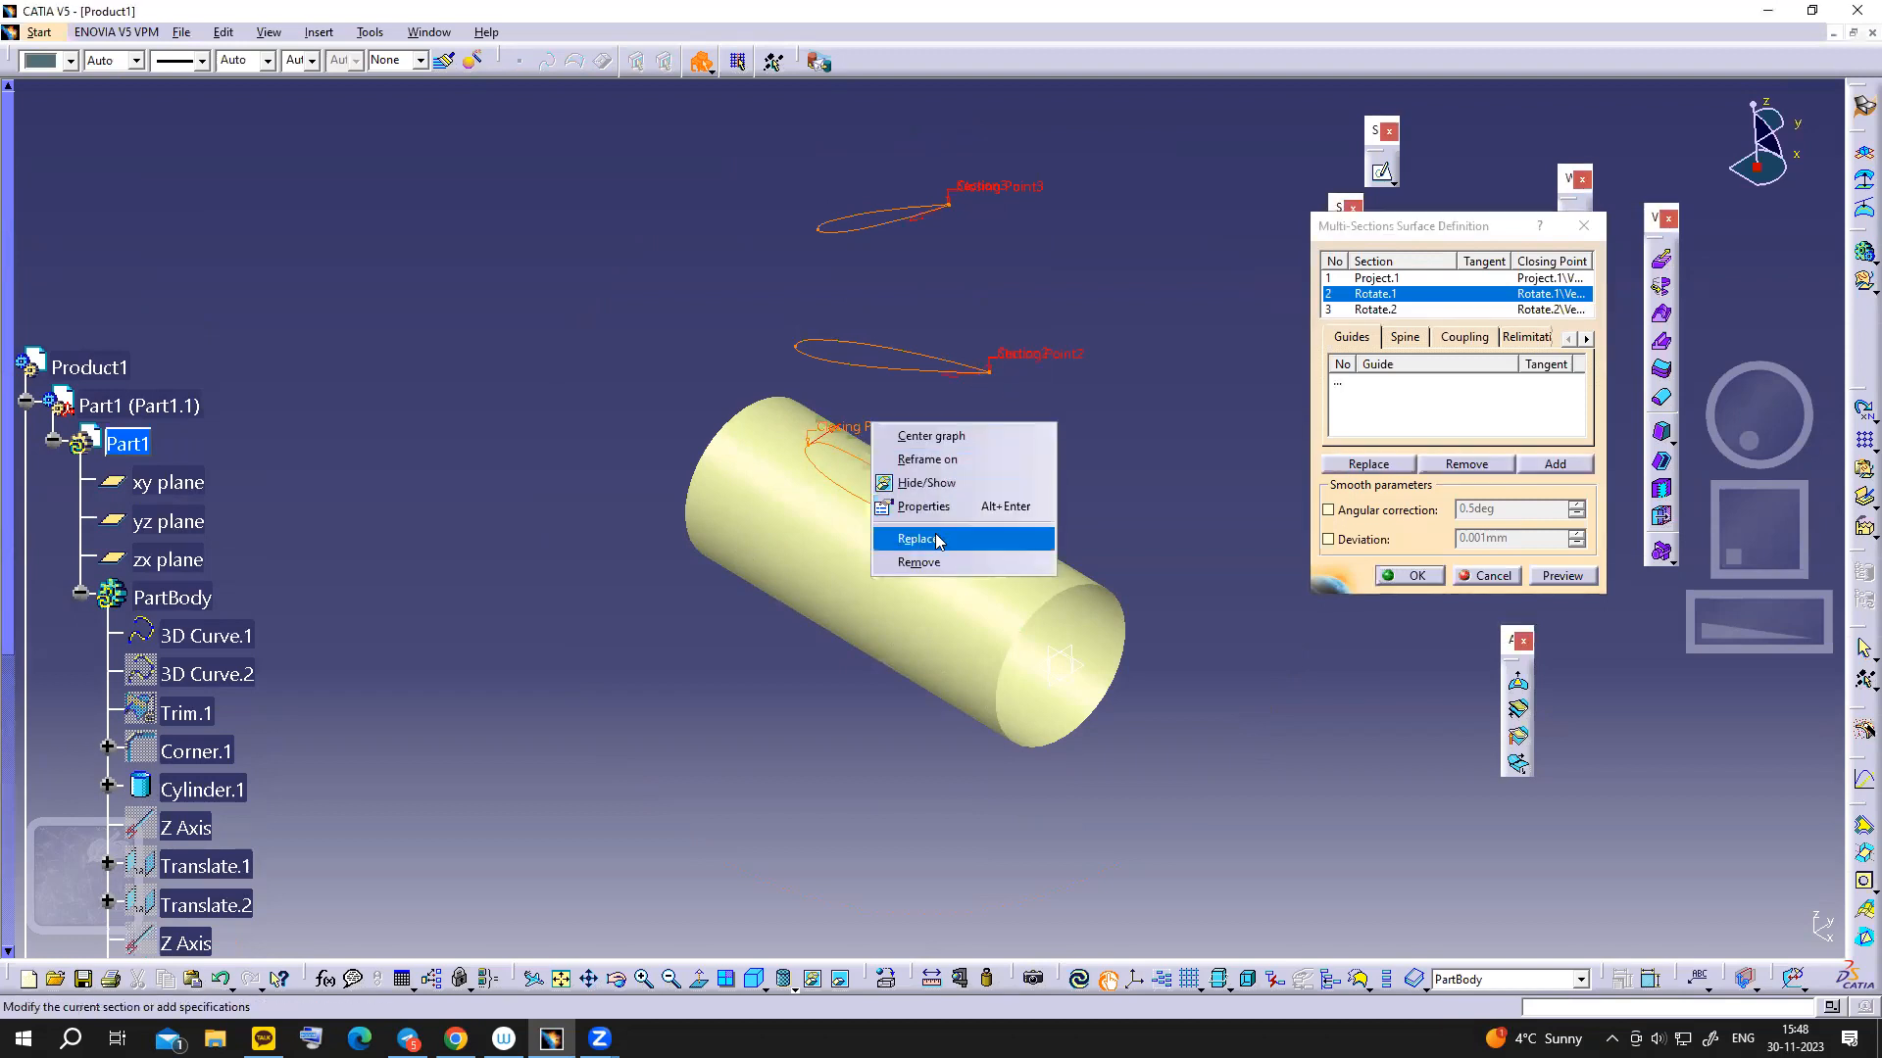
click(921, 538)
click(997, 554)
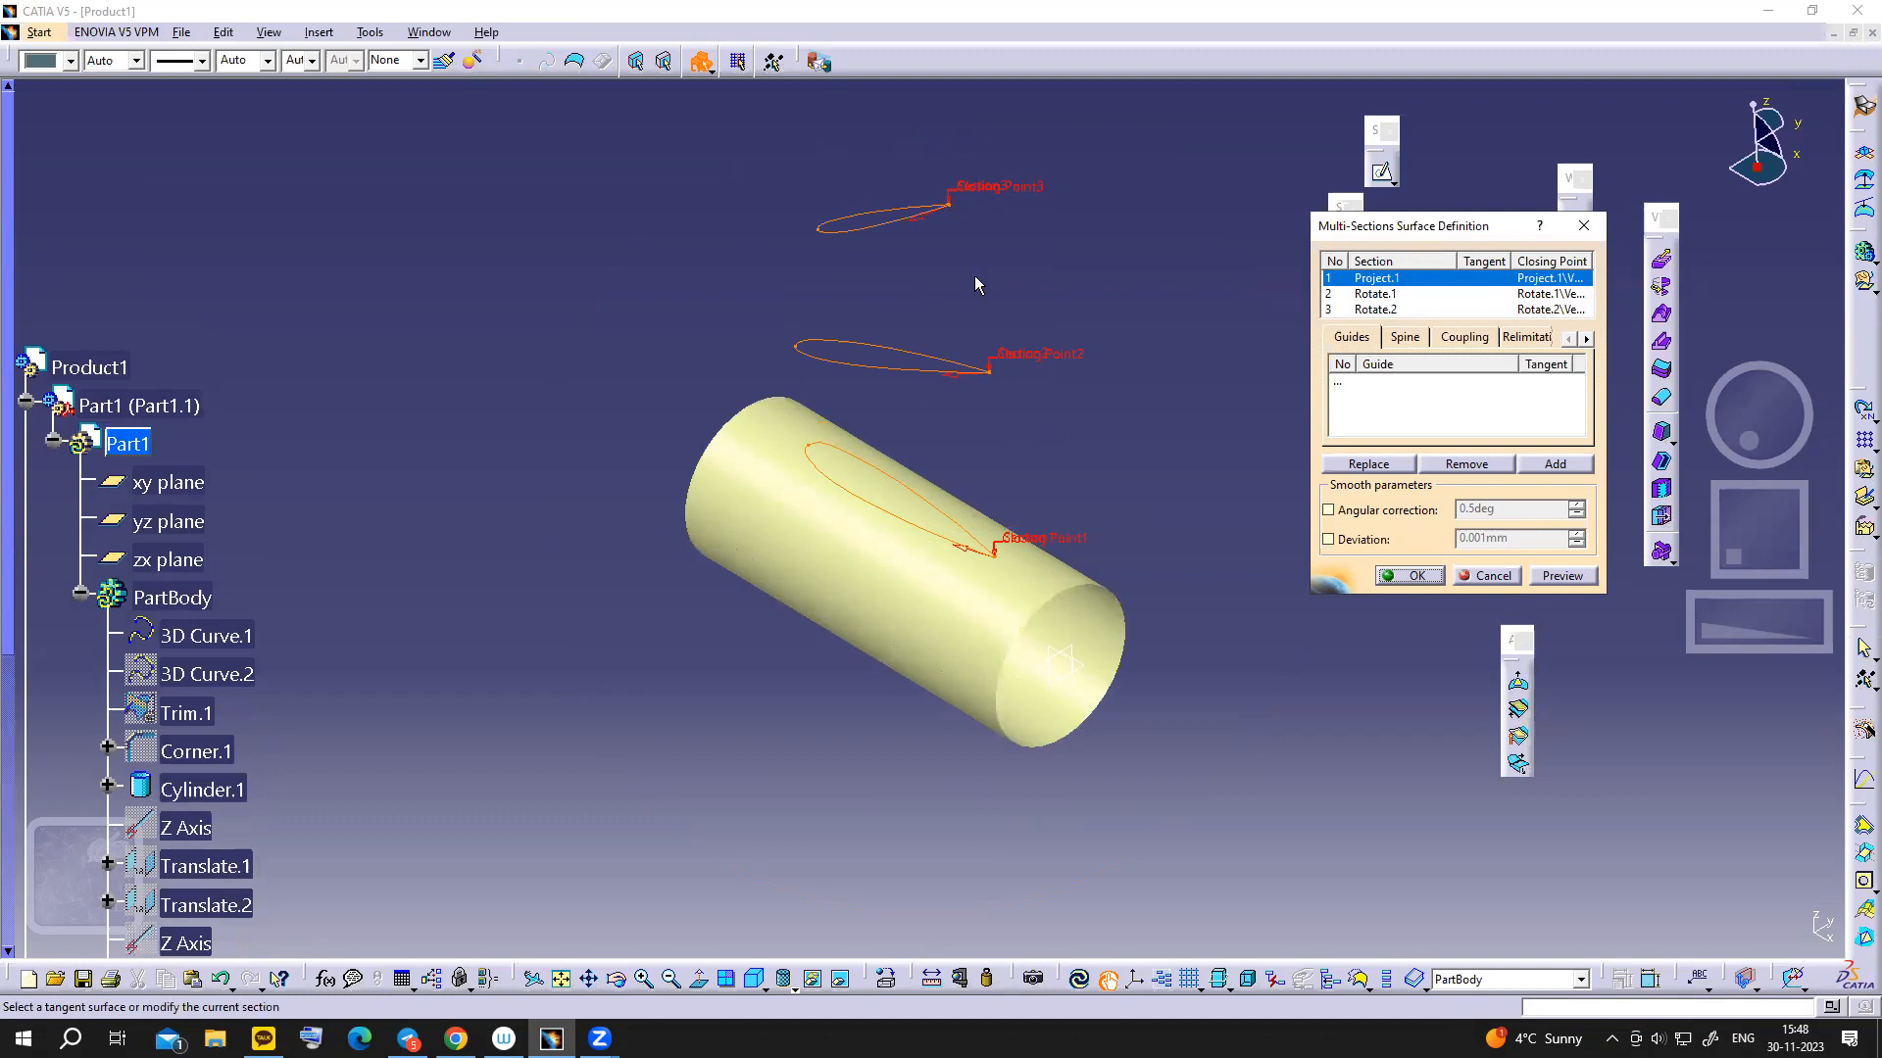
- Undo the closing point replacements on all three sections
click(1040, 452)
key(ctrl+z)
key(ctrl+z)
key(ctrl+z)
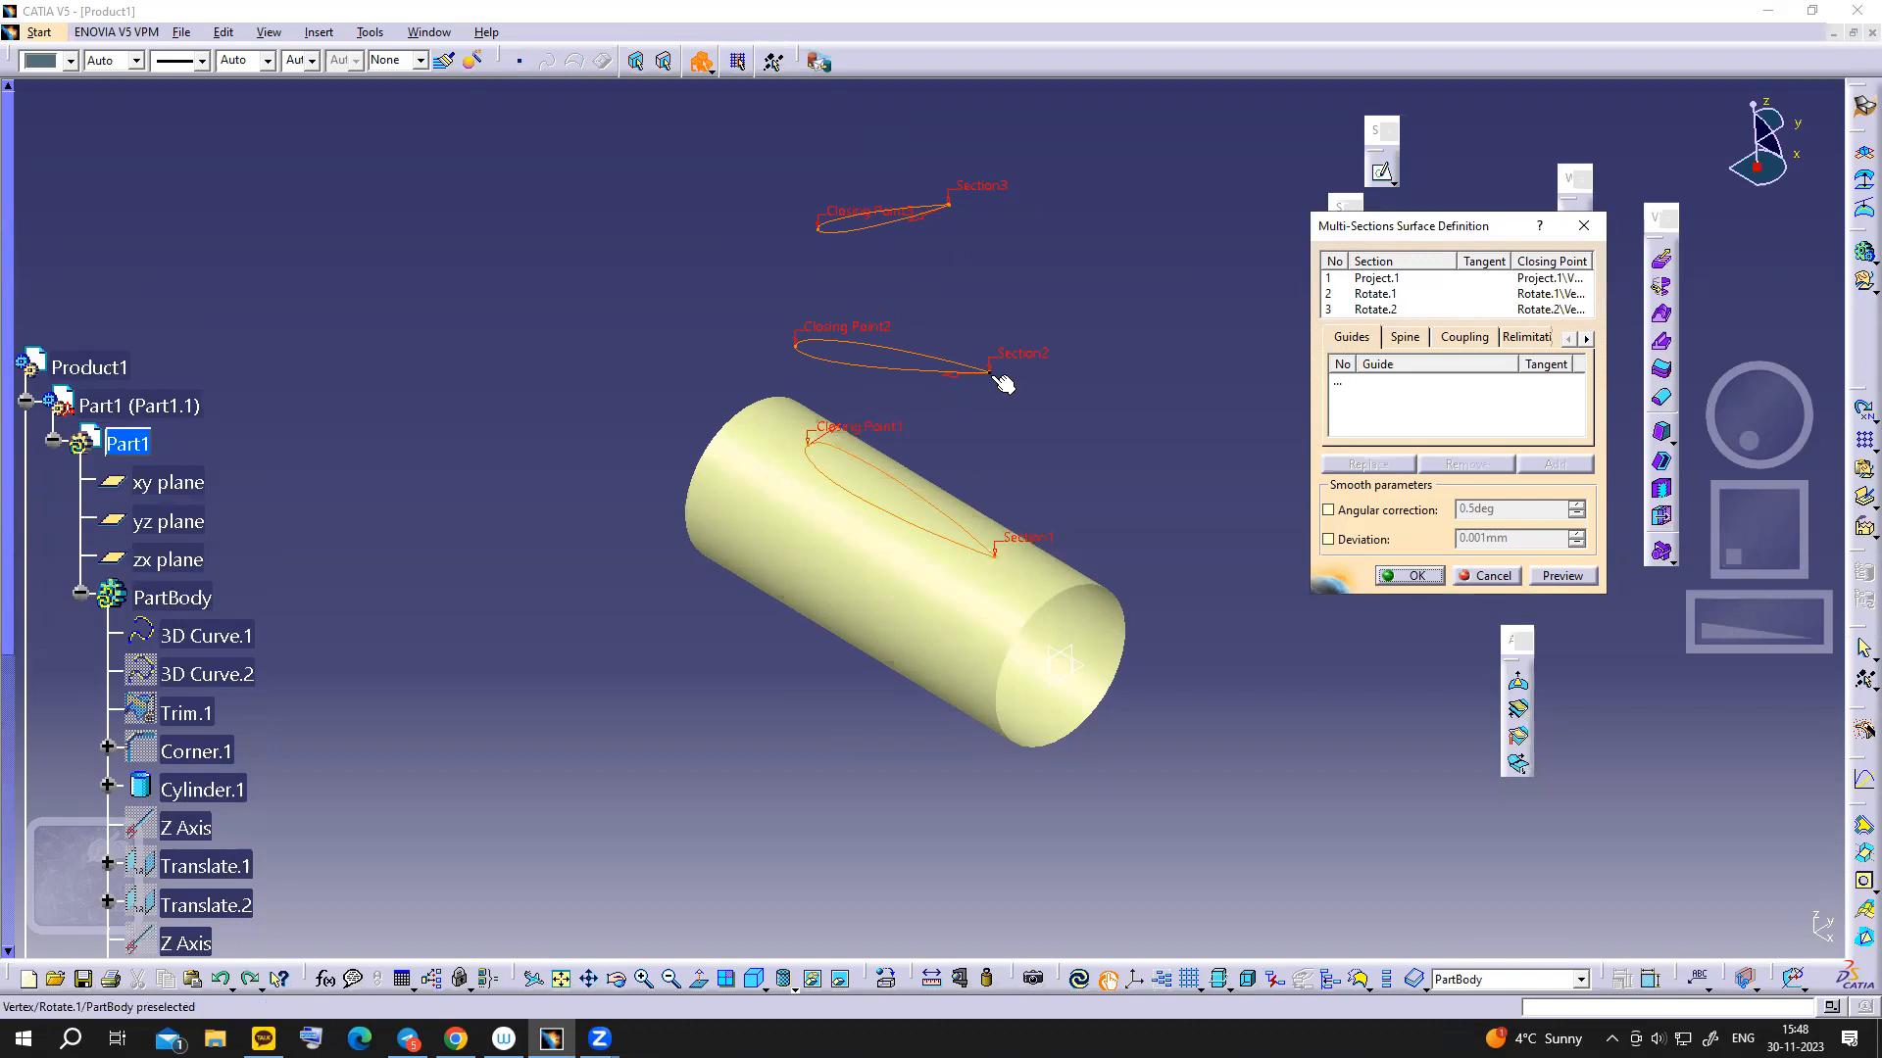
- Preview the multi-sections surface, dismiss the warning and create the blade surface
click(1544, 576)
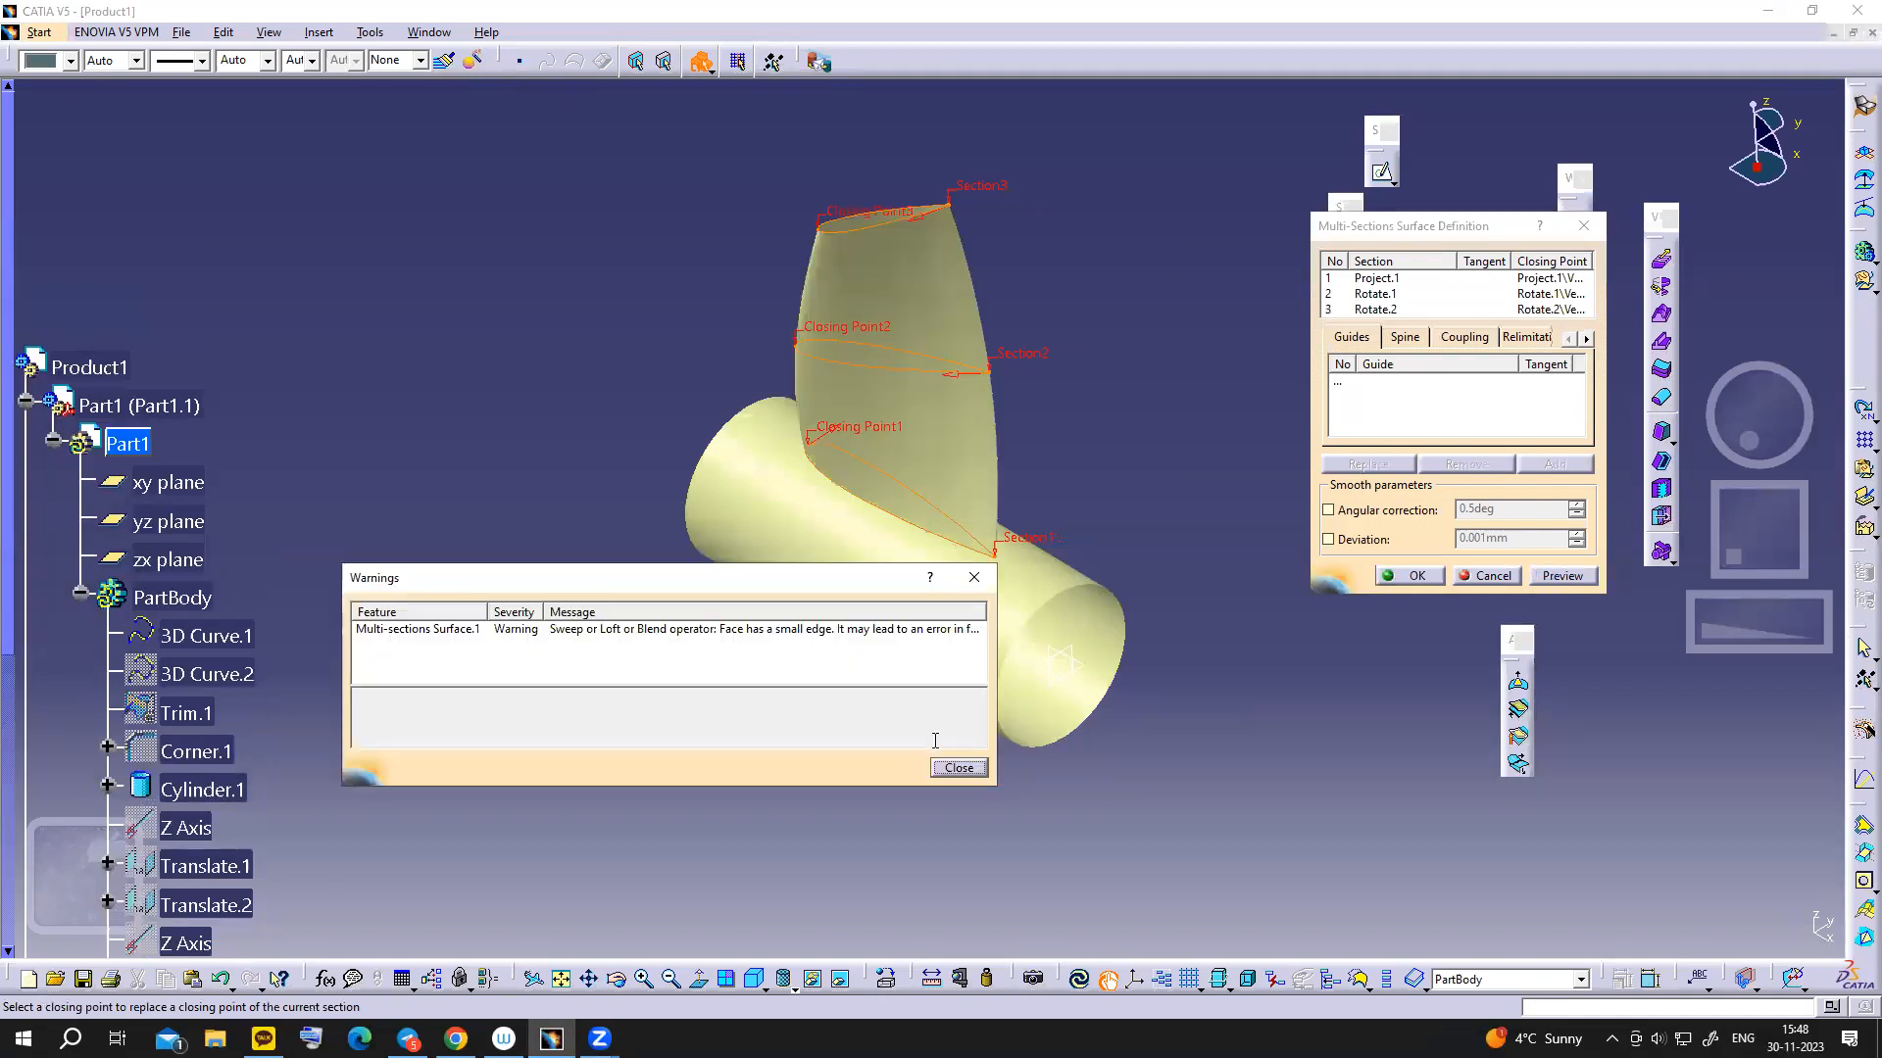
click(958, 767)
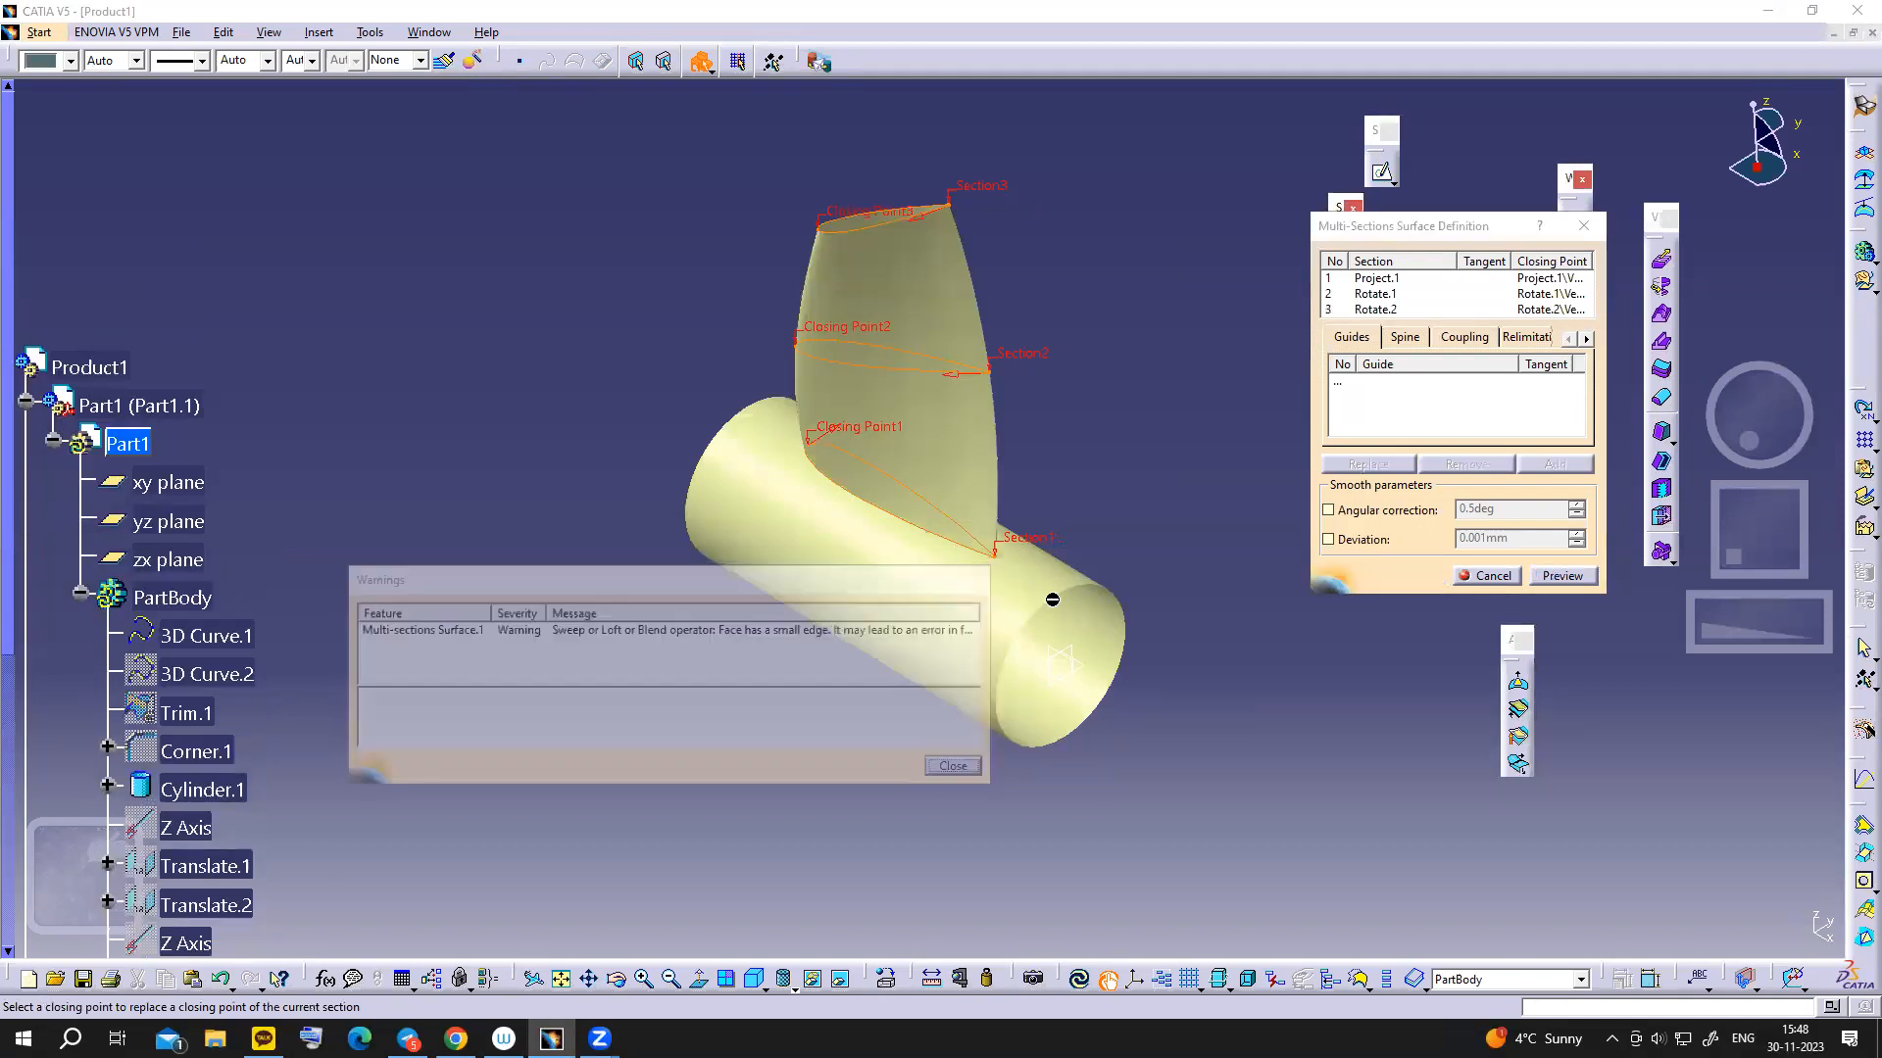
click(1402, 577)
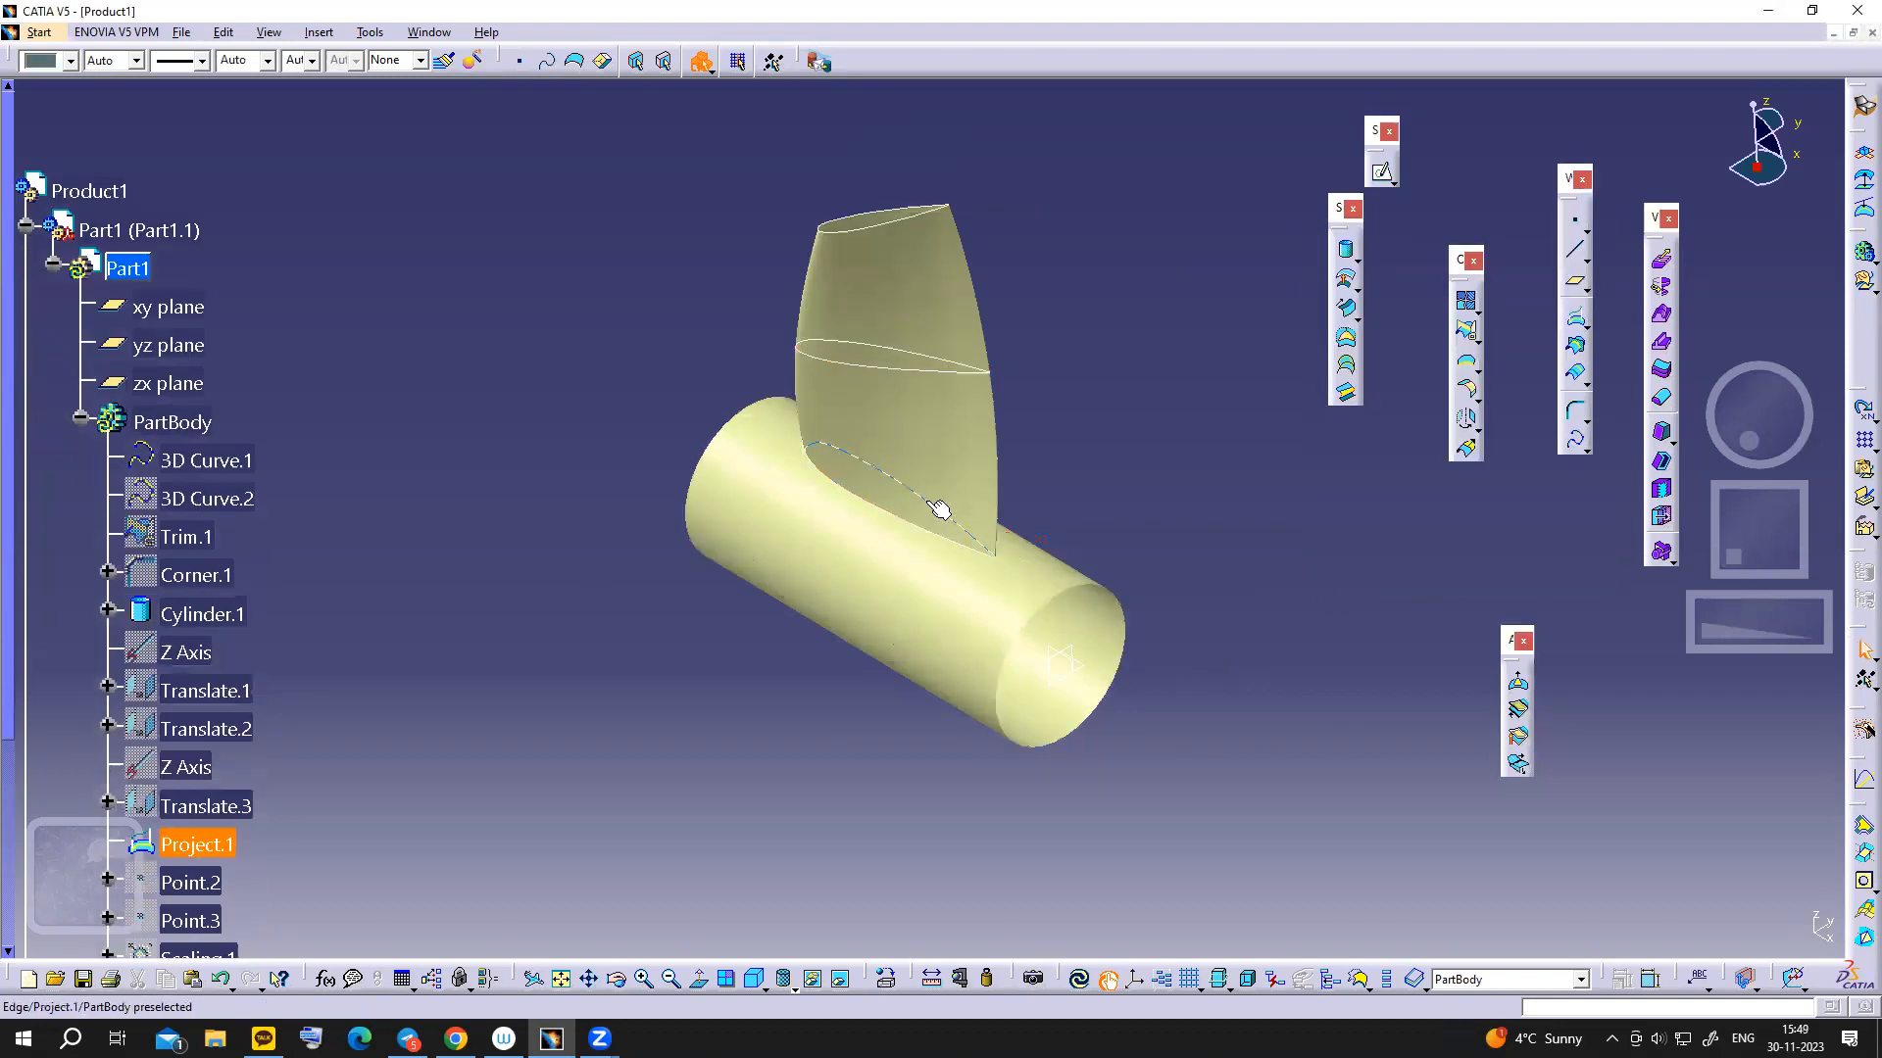
- Hide the projected hub curve and the rotated mean and tip section curves on the blade
right_click(201, 670)
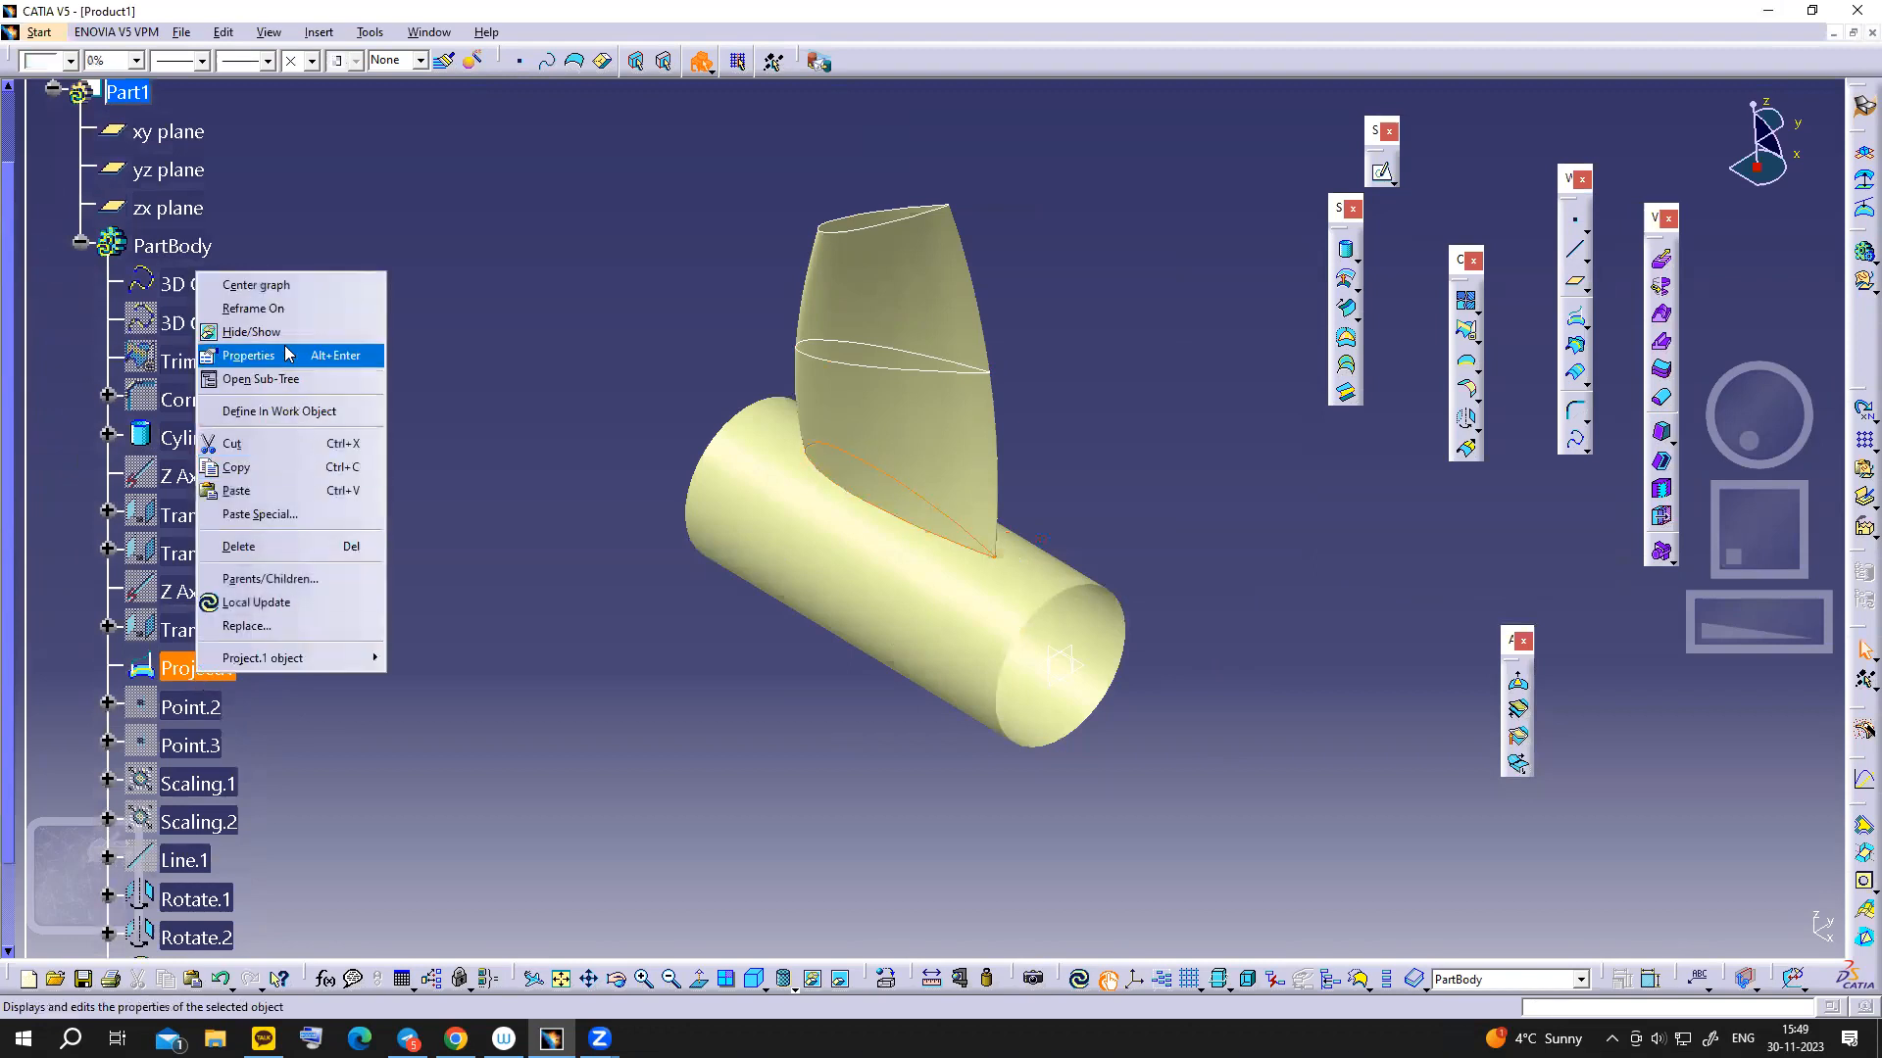
click(251, 331)
right_click(850, 366)
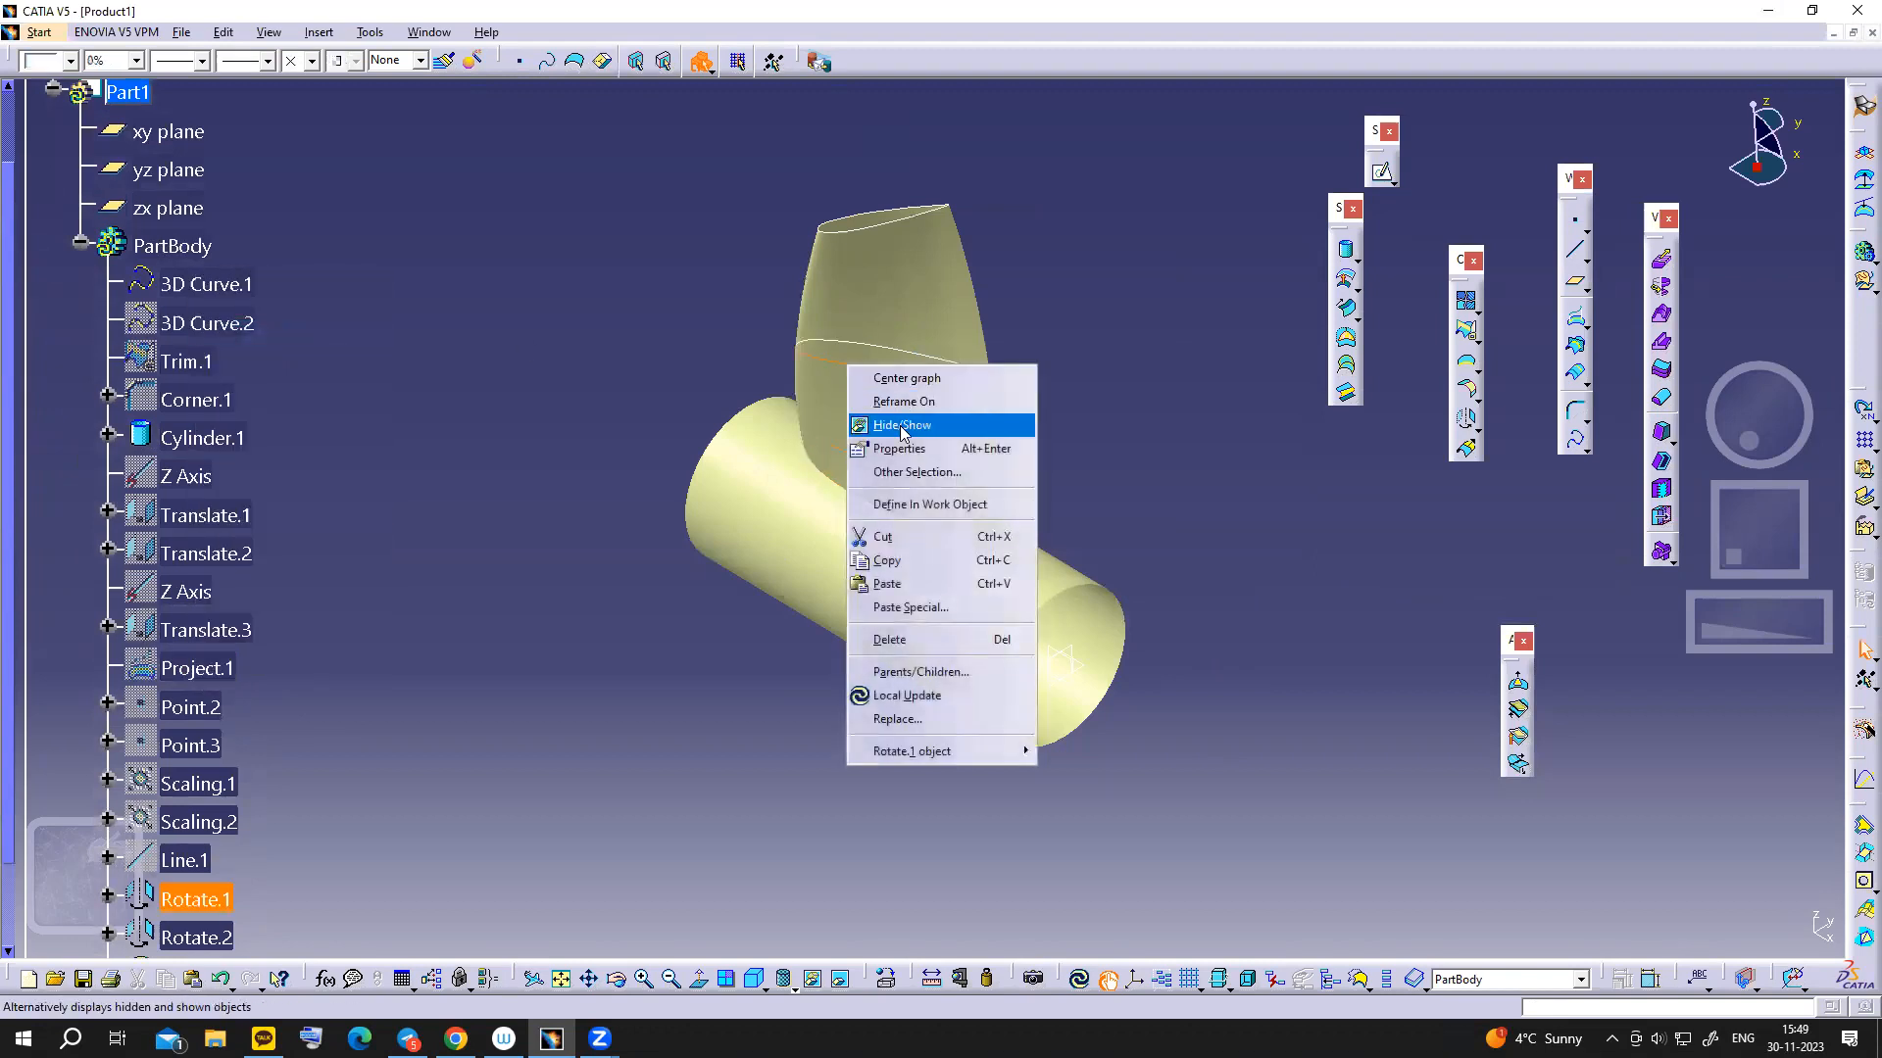
click(901, 425)
scroll(341, 591, down, 2)
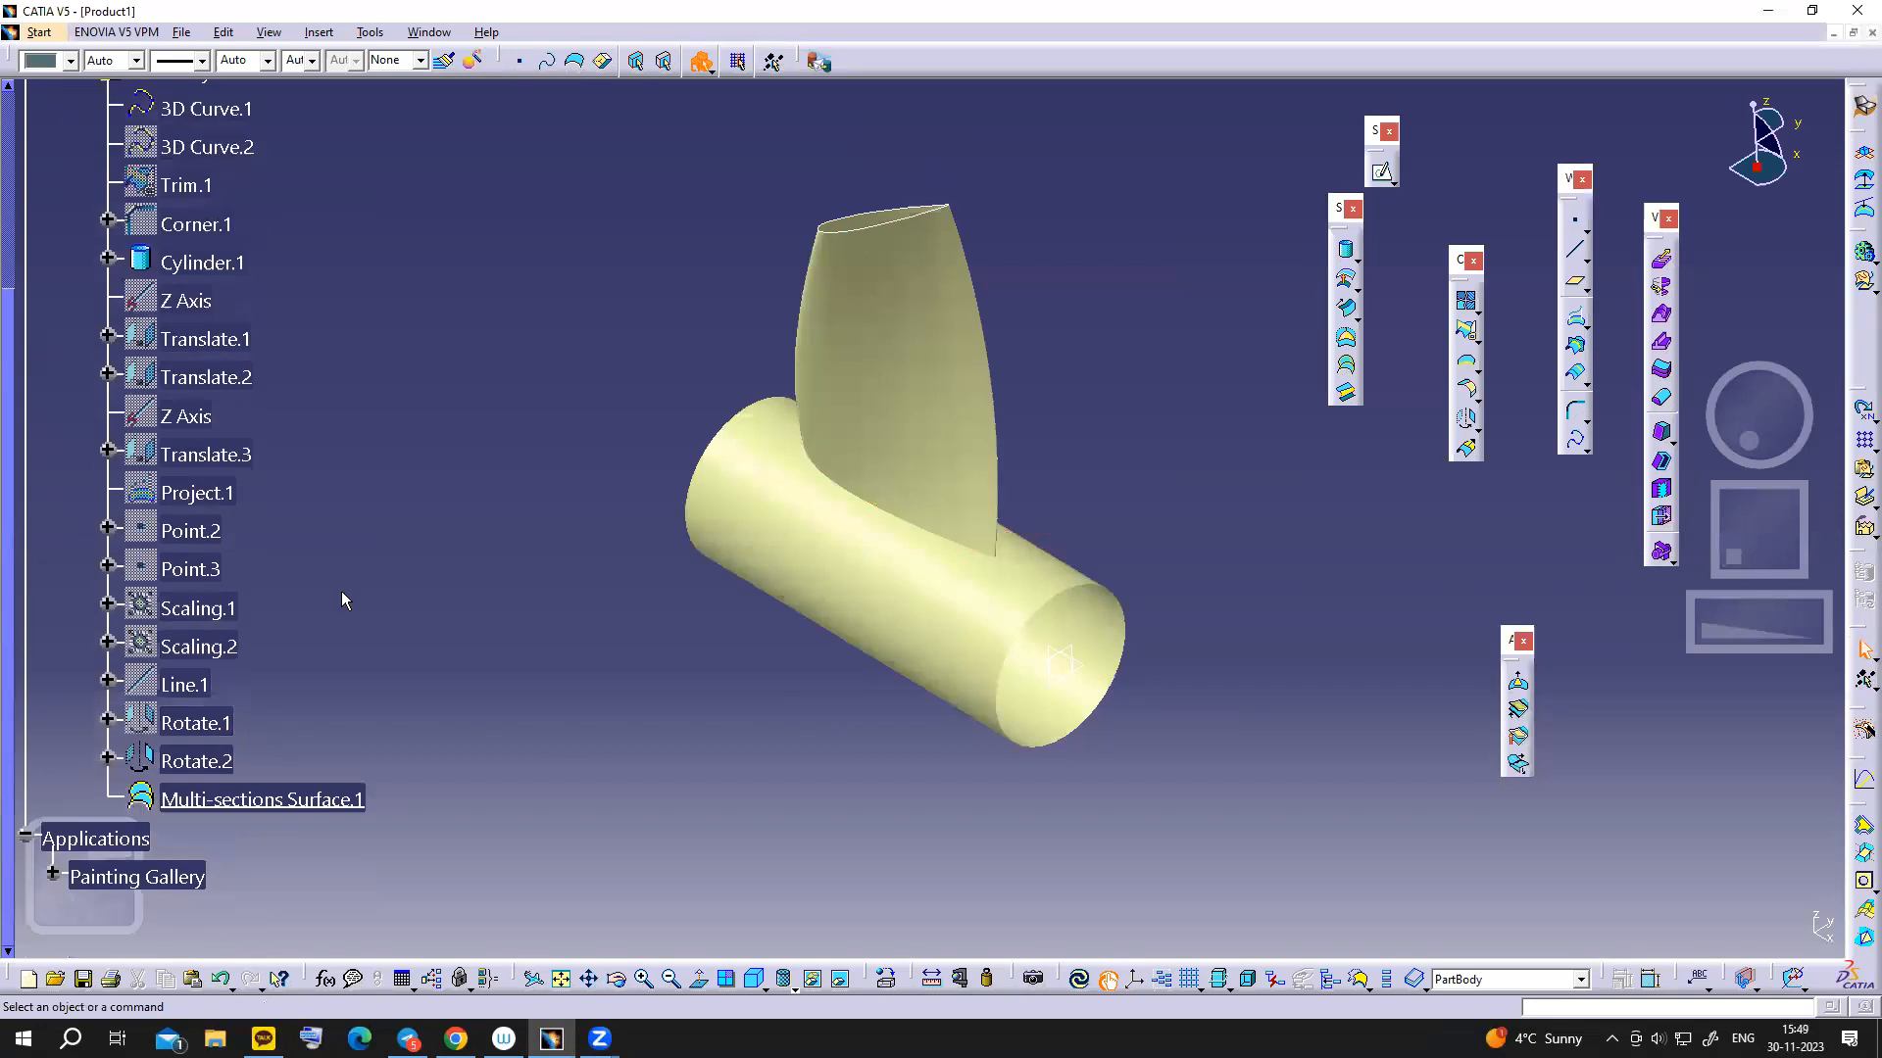
click(196, 761)
right_click(201, 762)
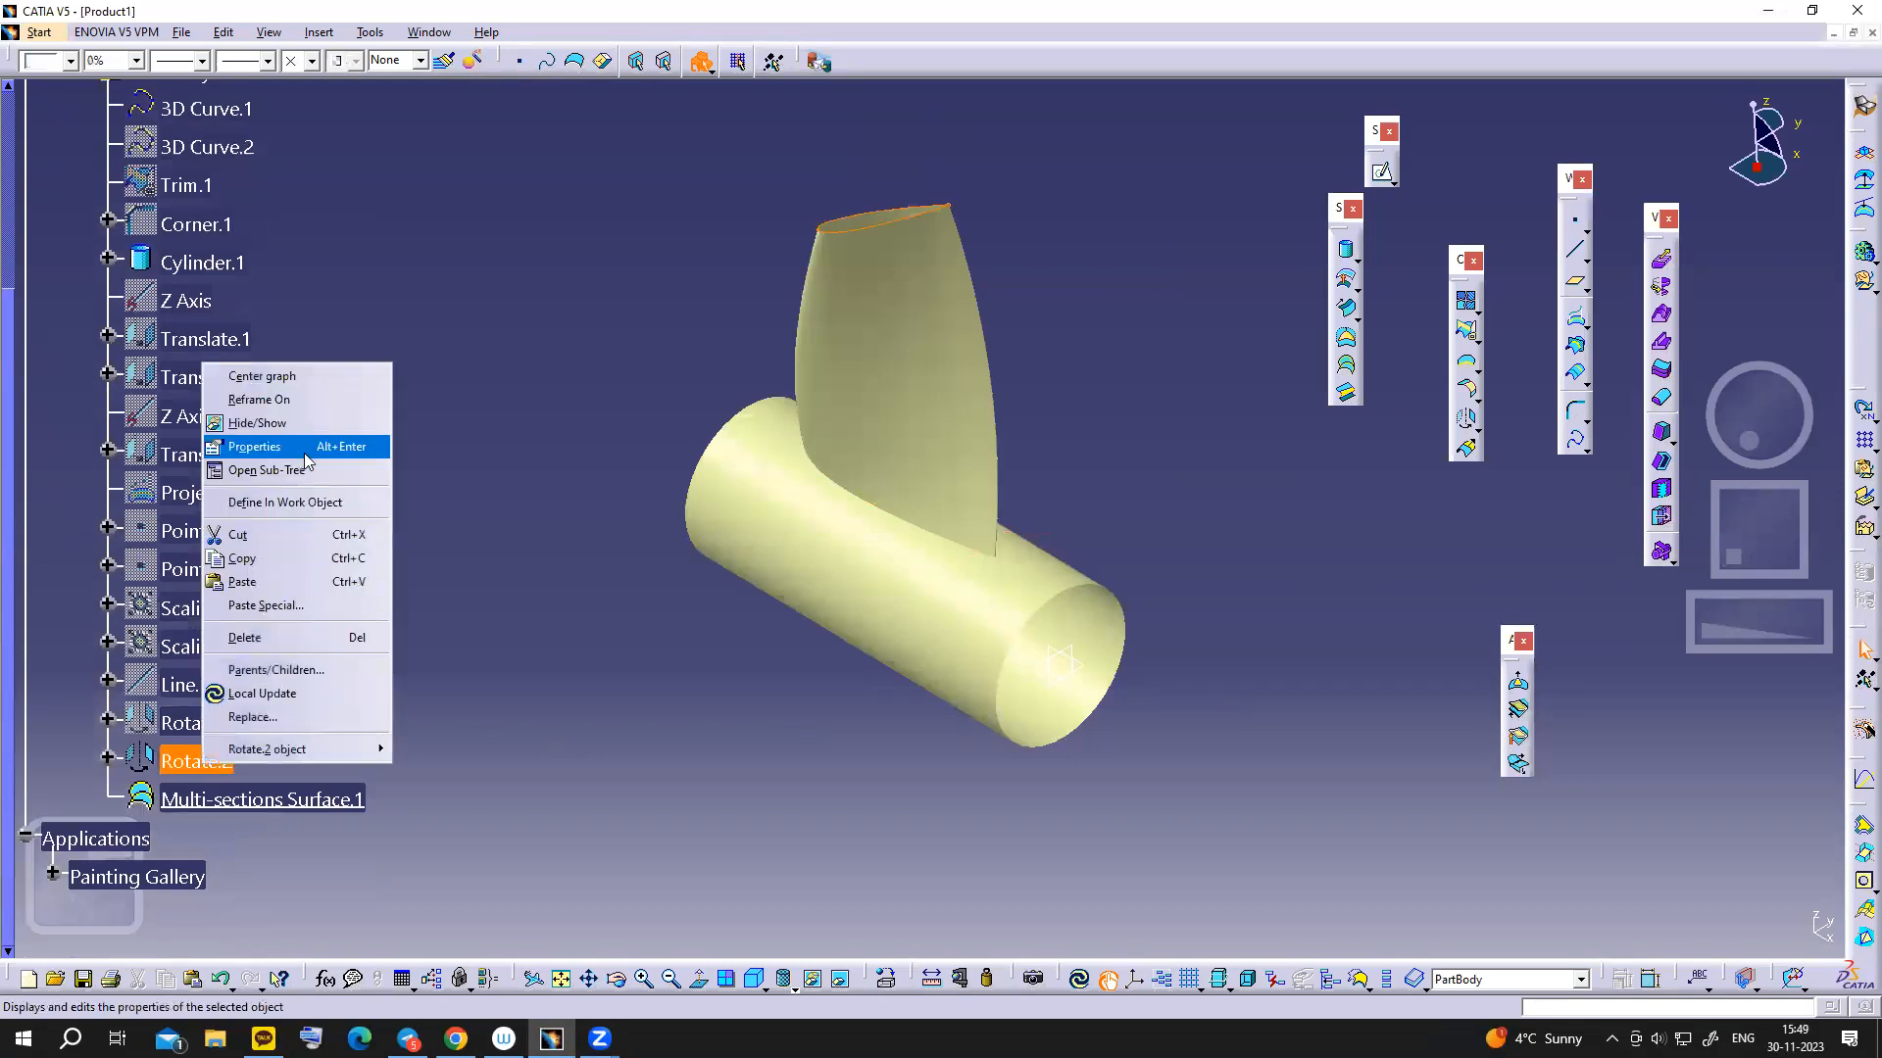
click(257, 424)
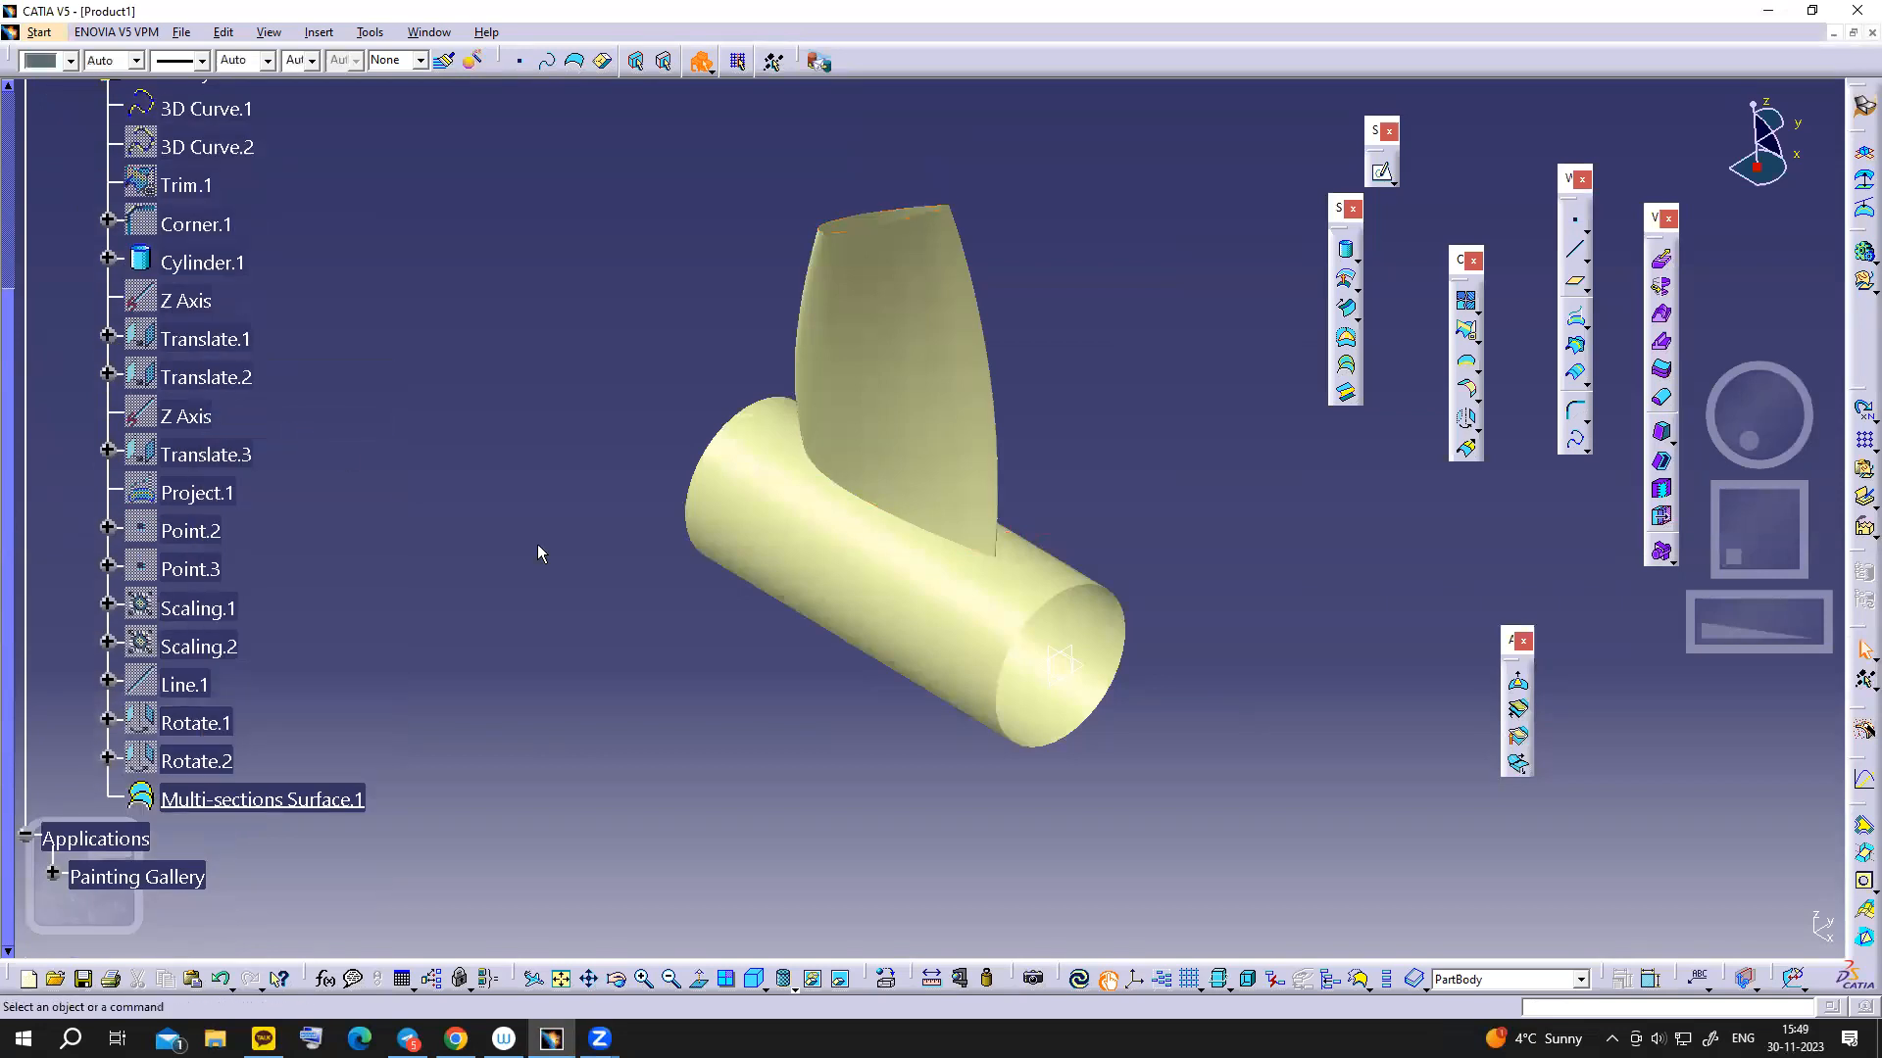
- Trim the blade's multi-sections surface with the hub cylinder in Standard mode
middle_drag(1066, 804, 813, 490)
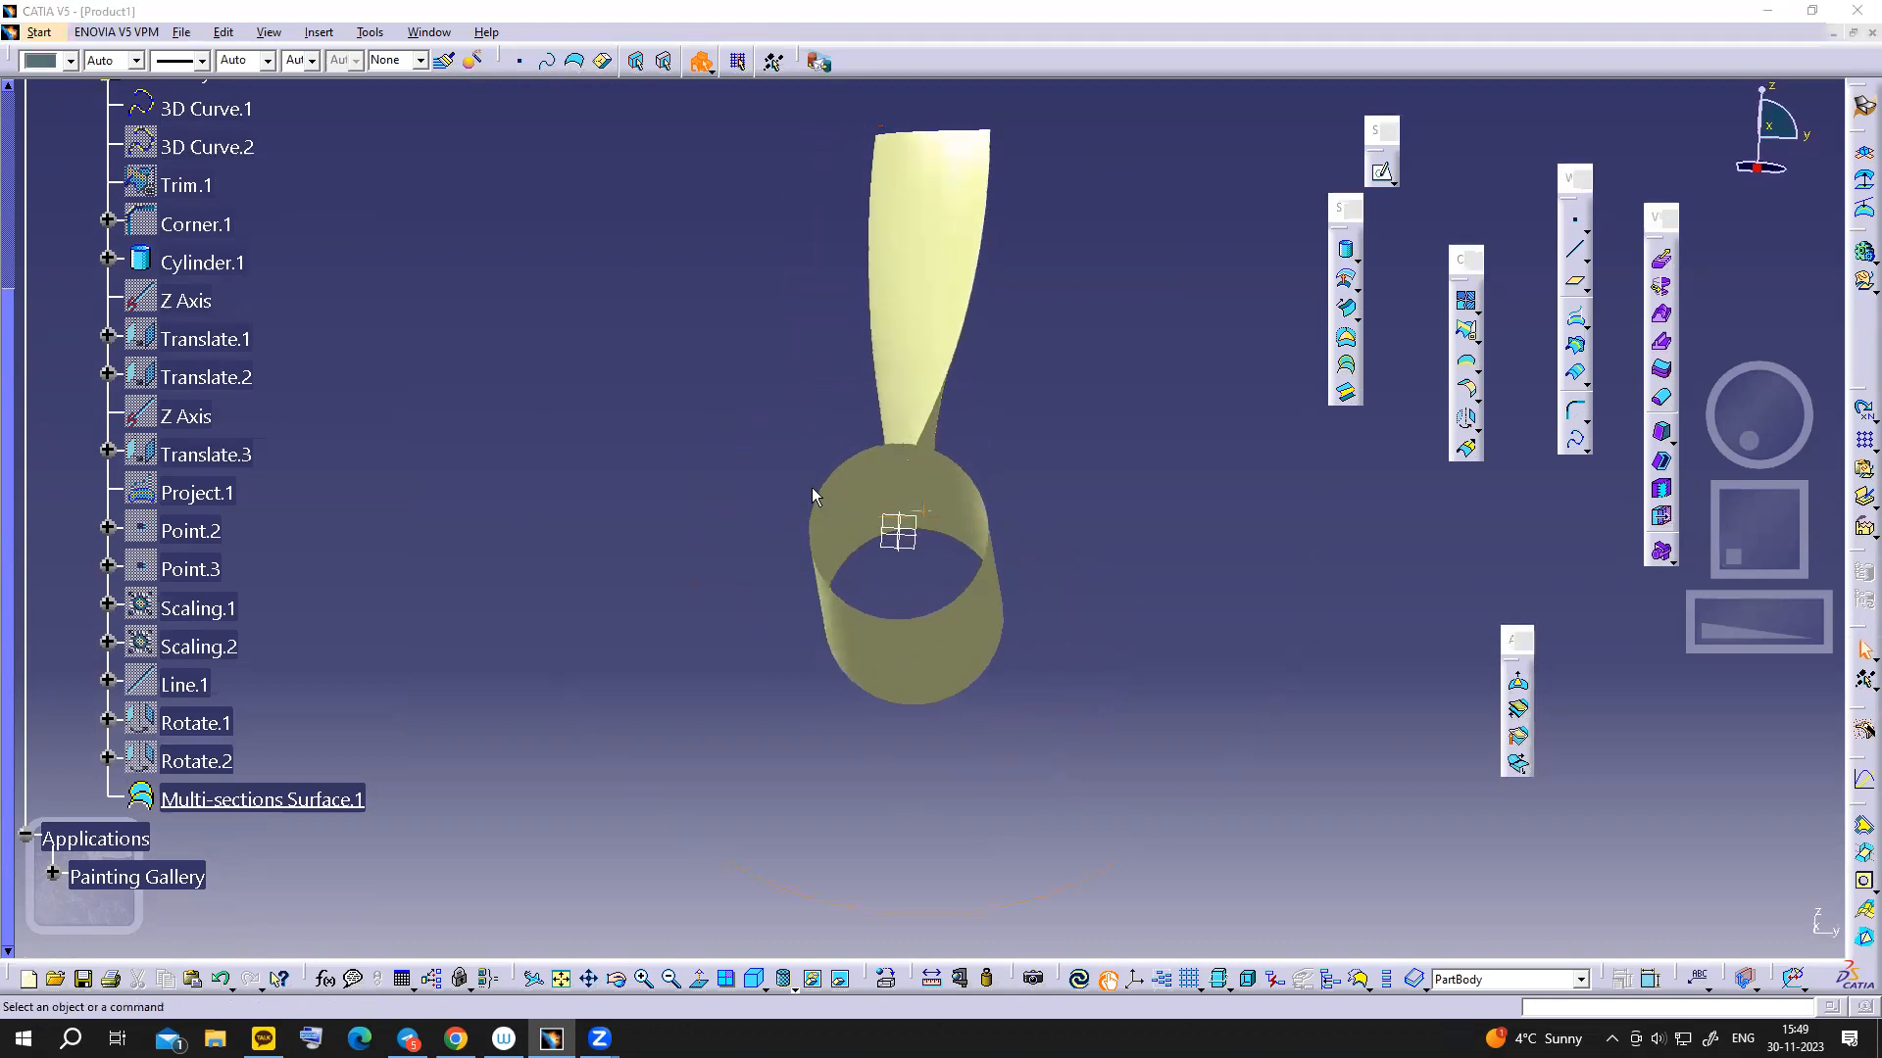
click(908, 475)
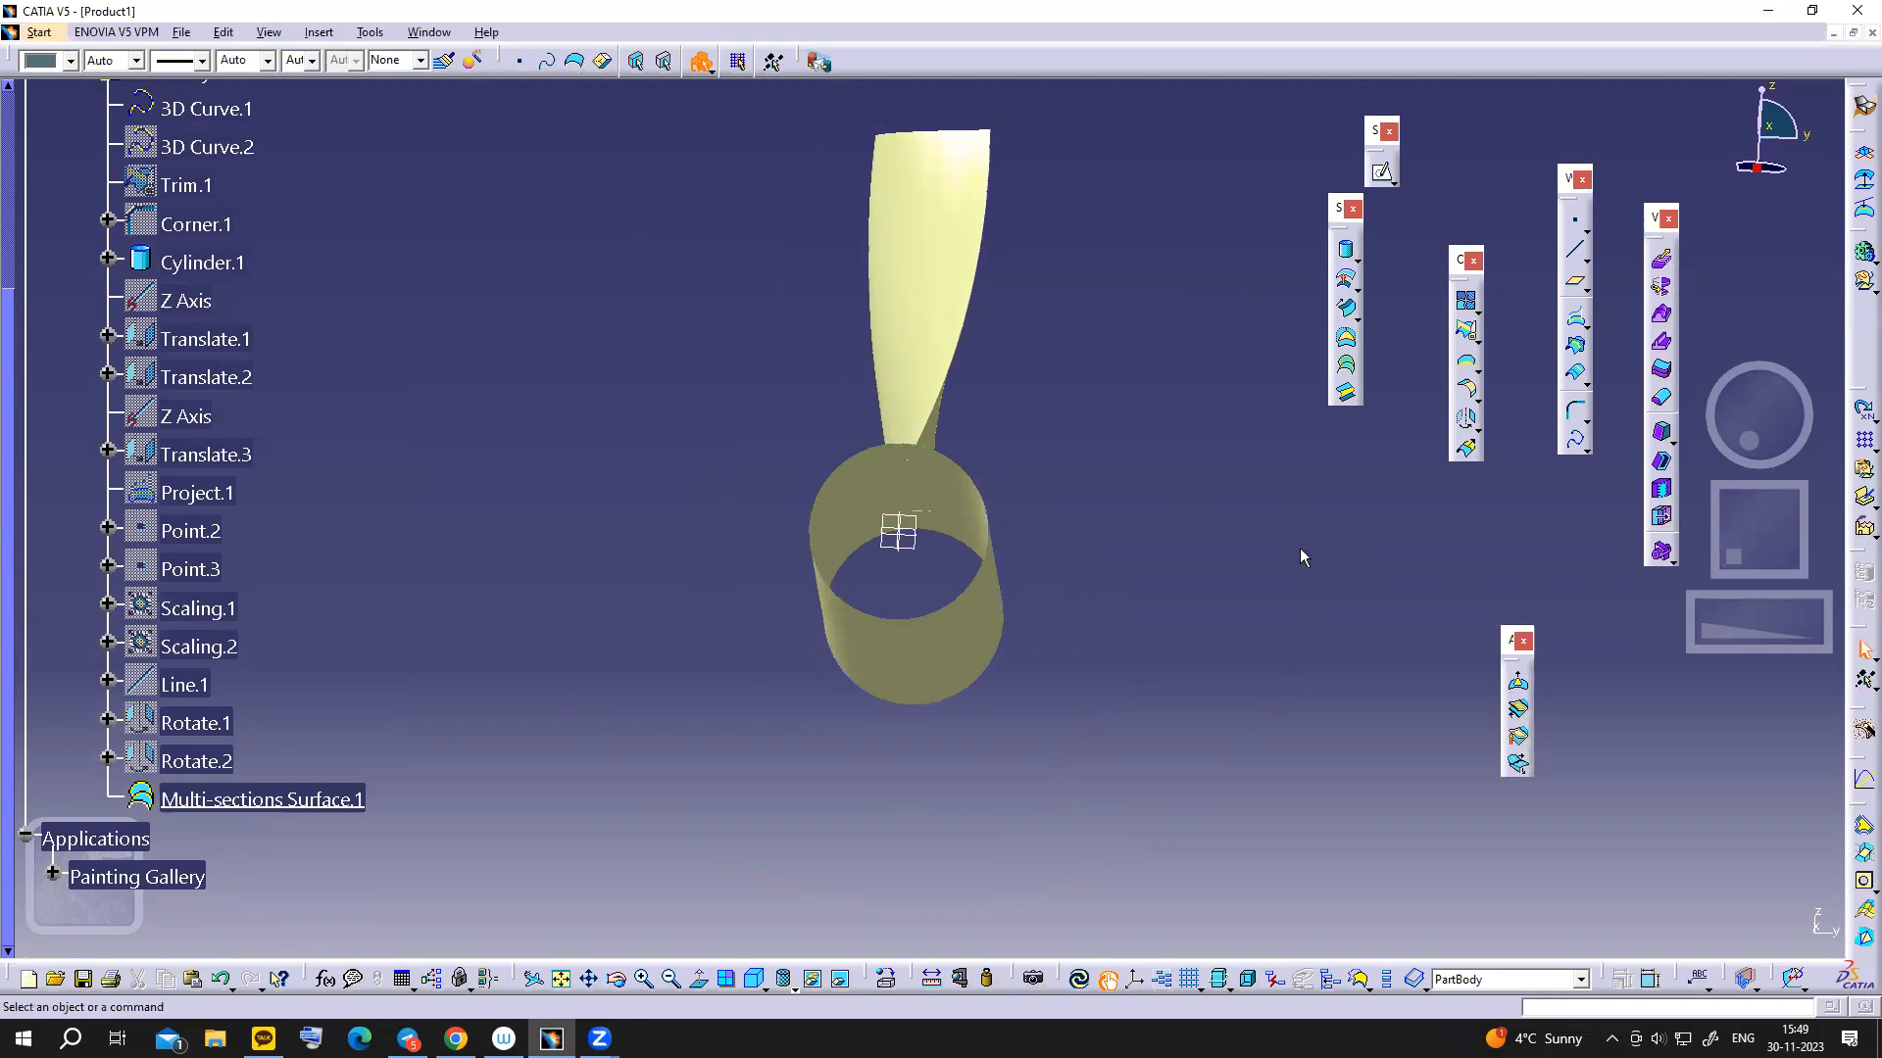
middle_drag(1247, 542, 1273, 571)
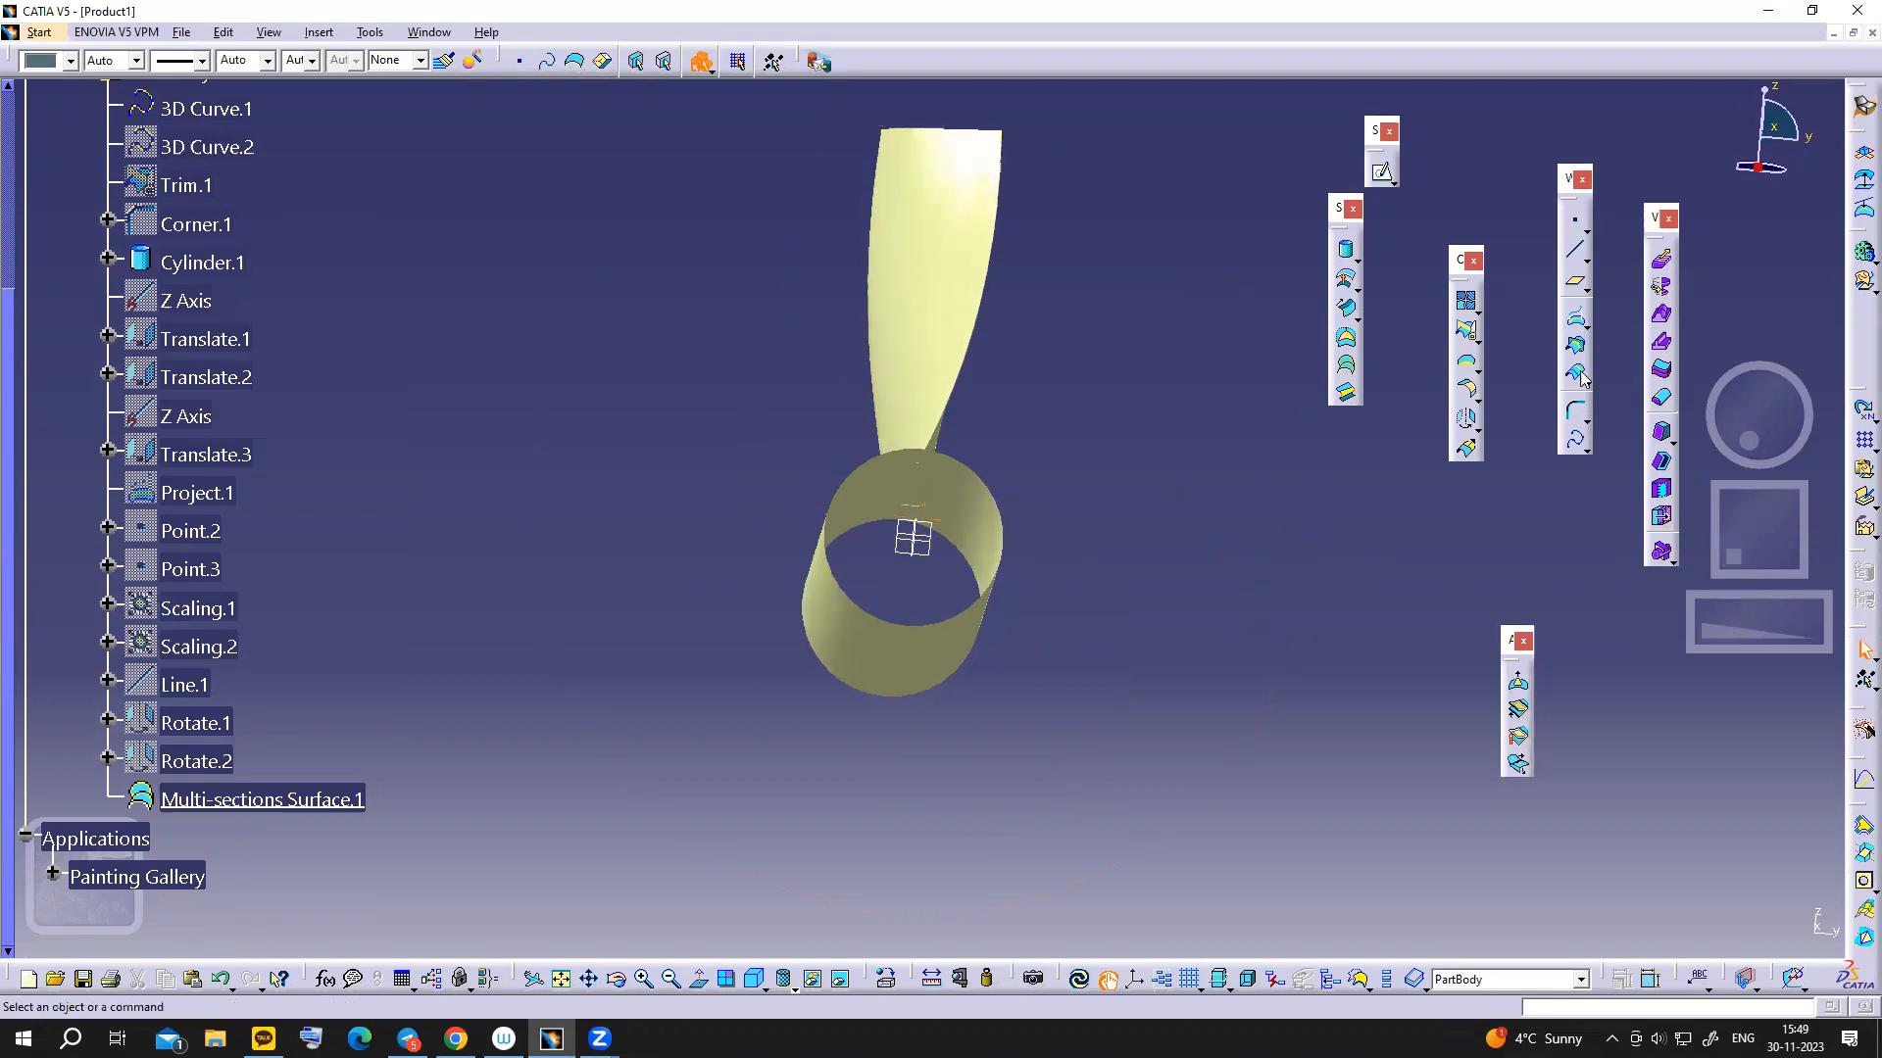
click(1467, 338)
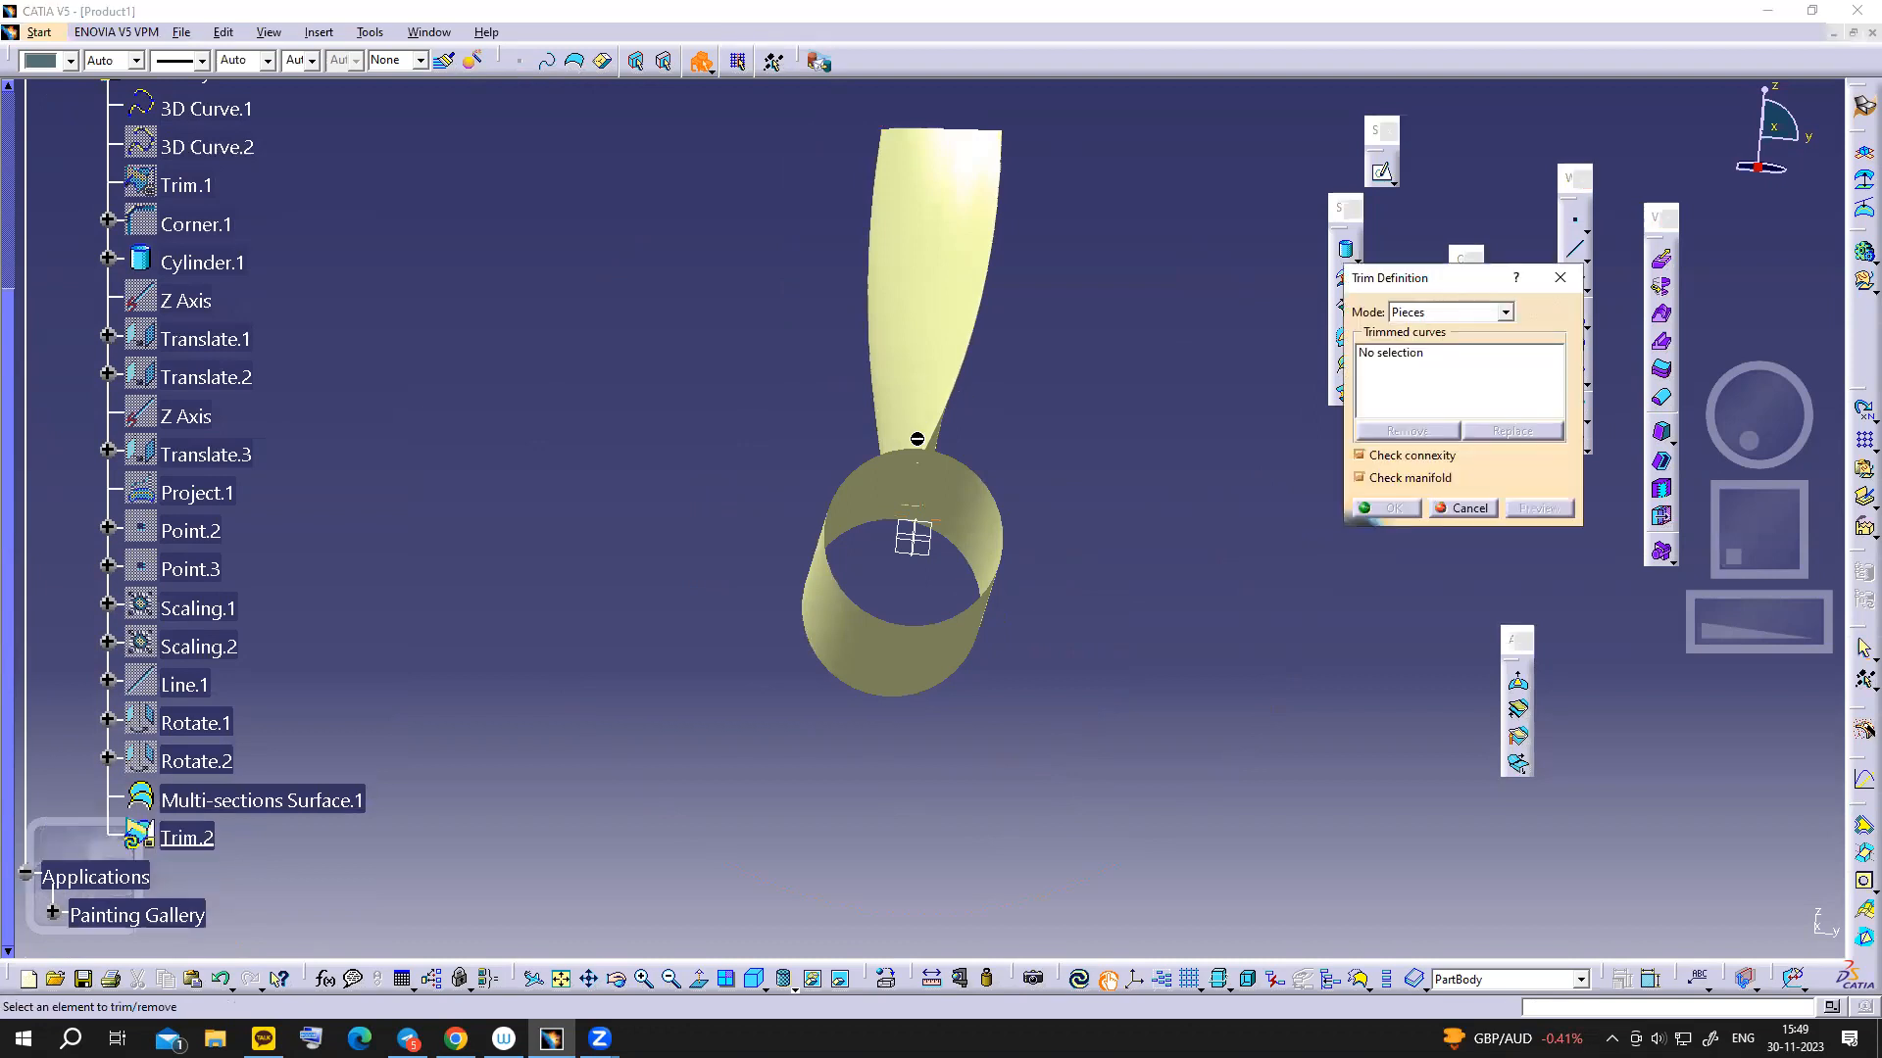
click(1504, 312)
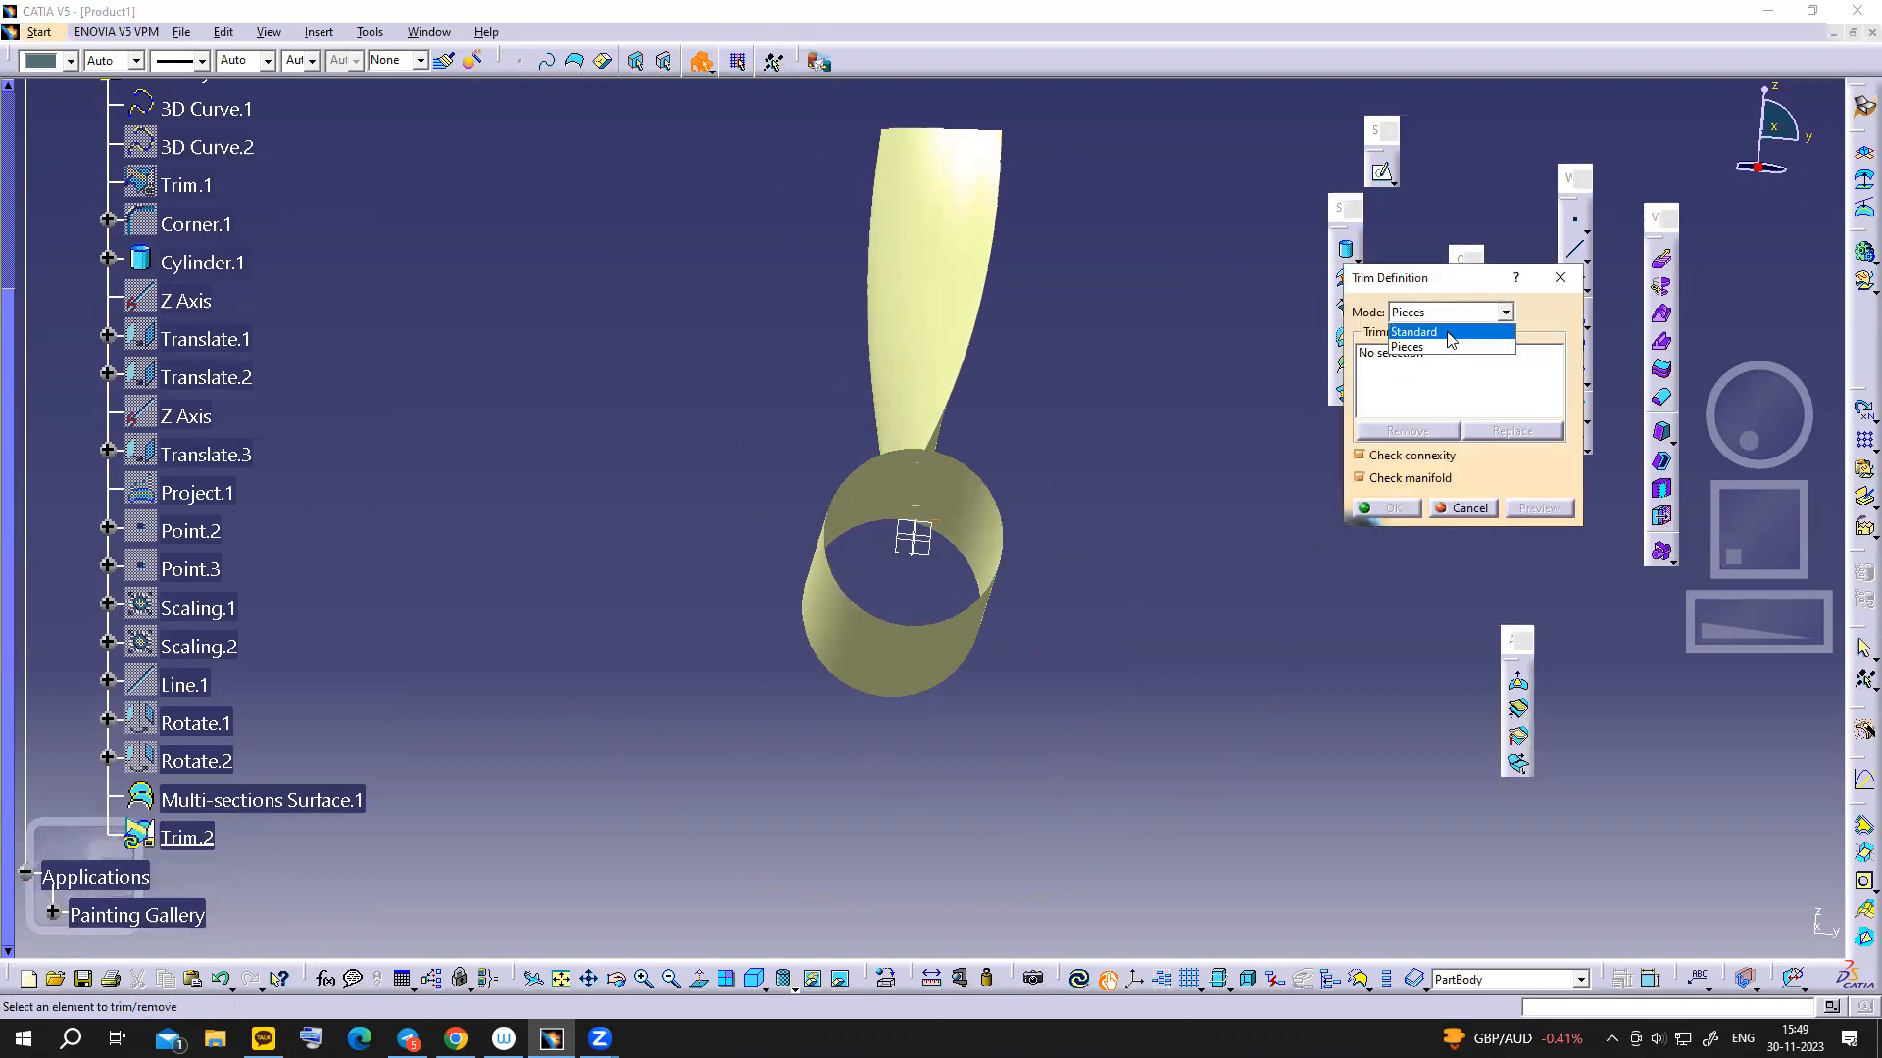
click(1433, 333)
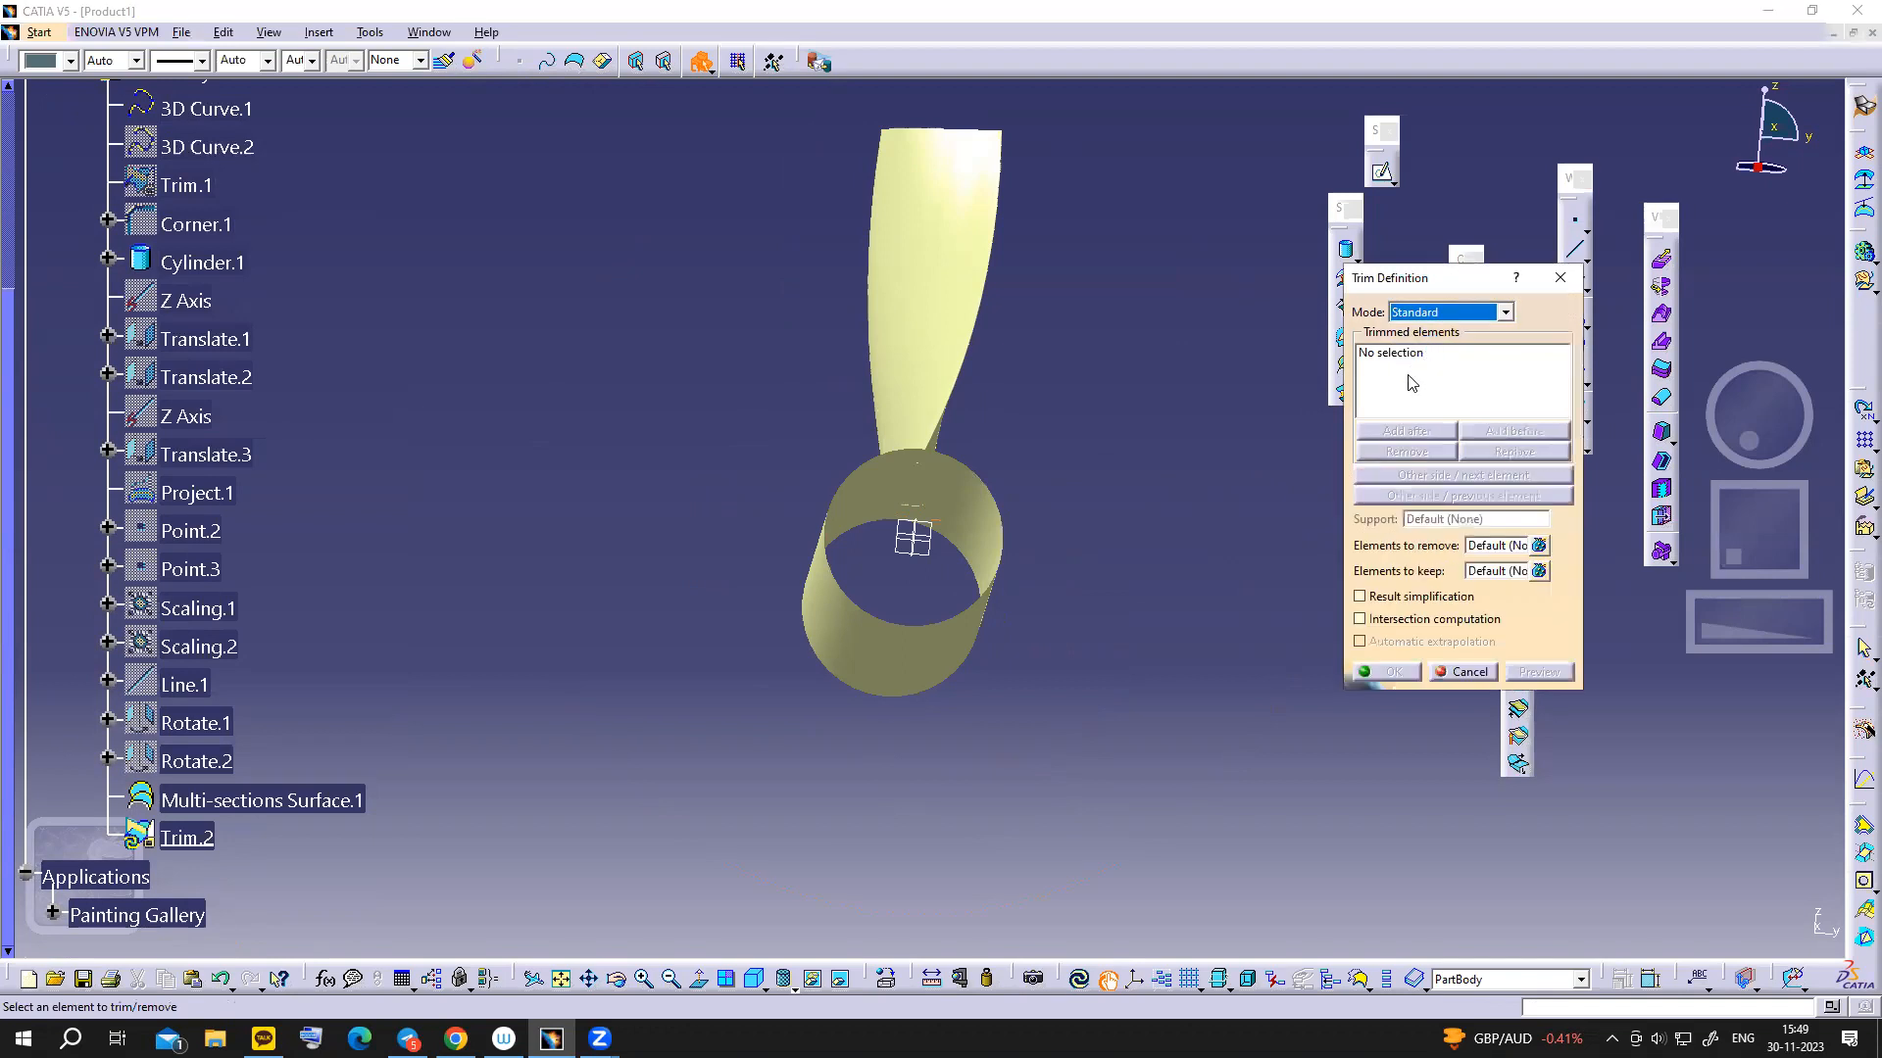
click(931, 343)
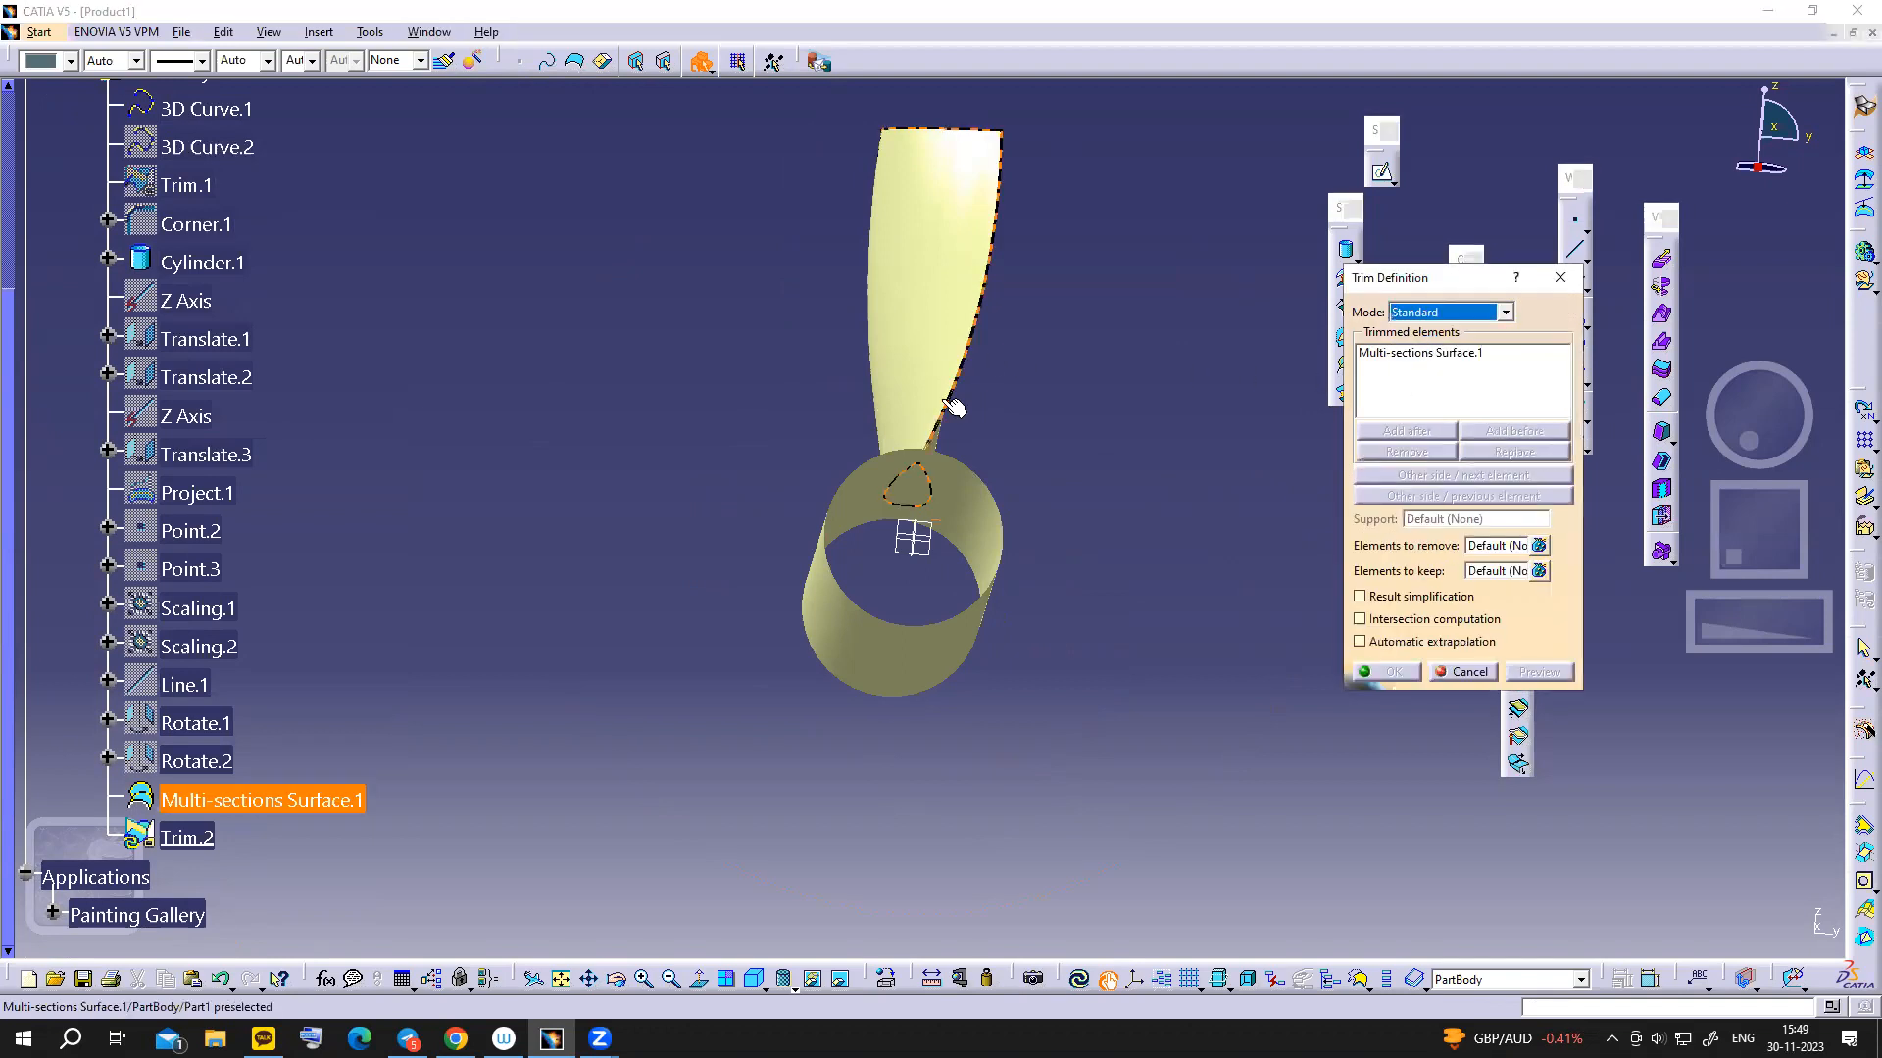
click(973, 519)
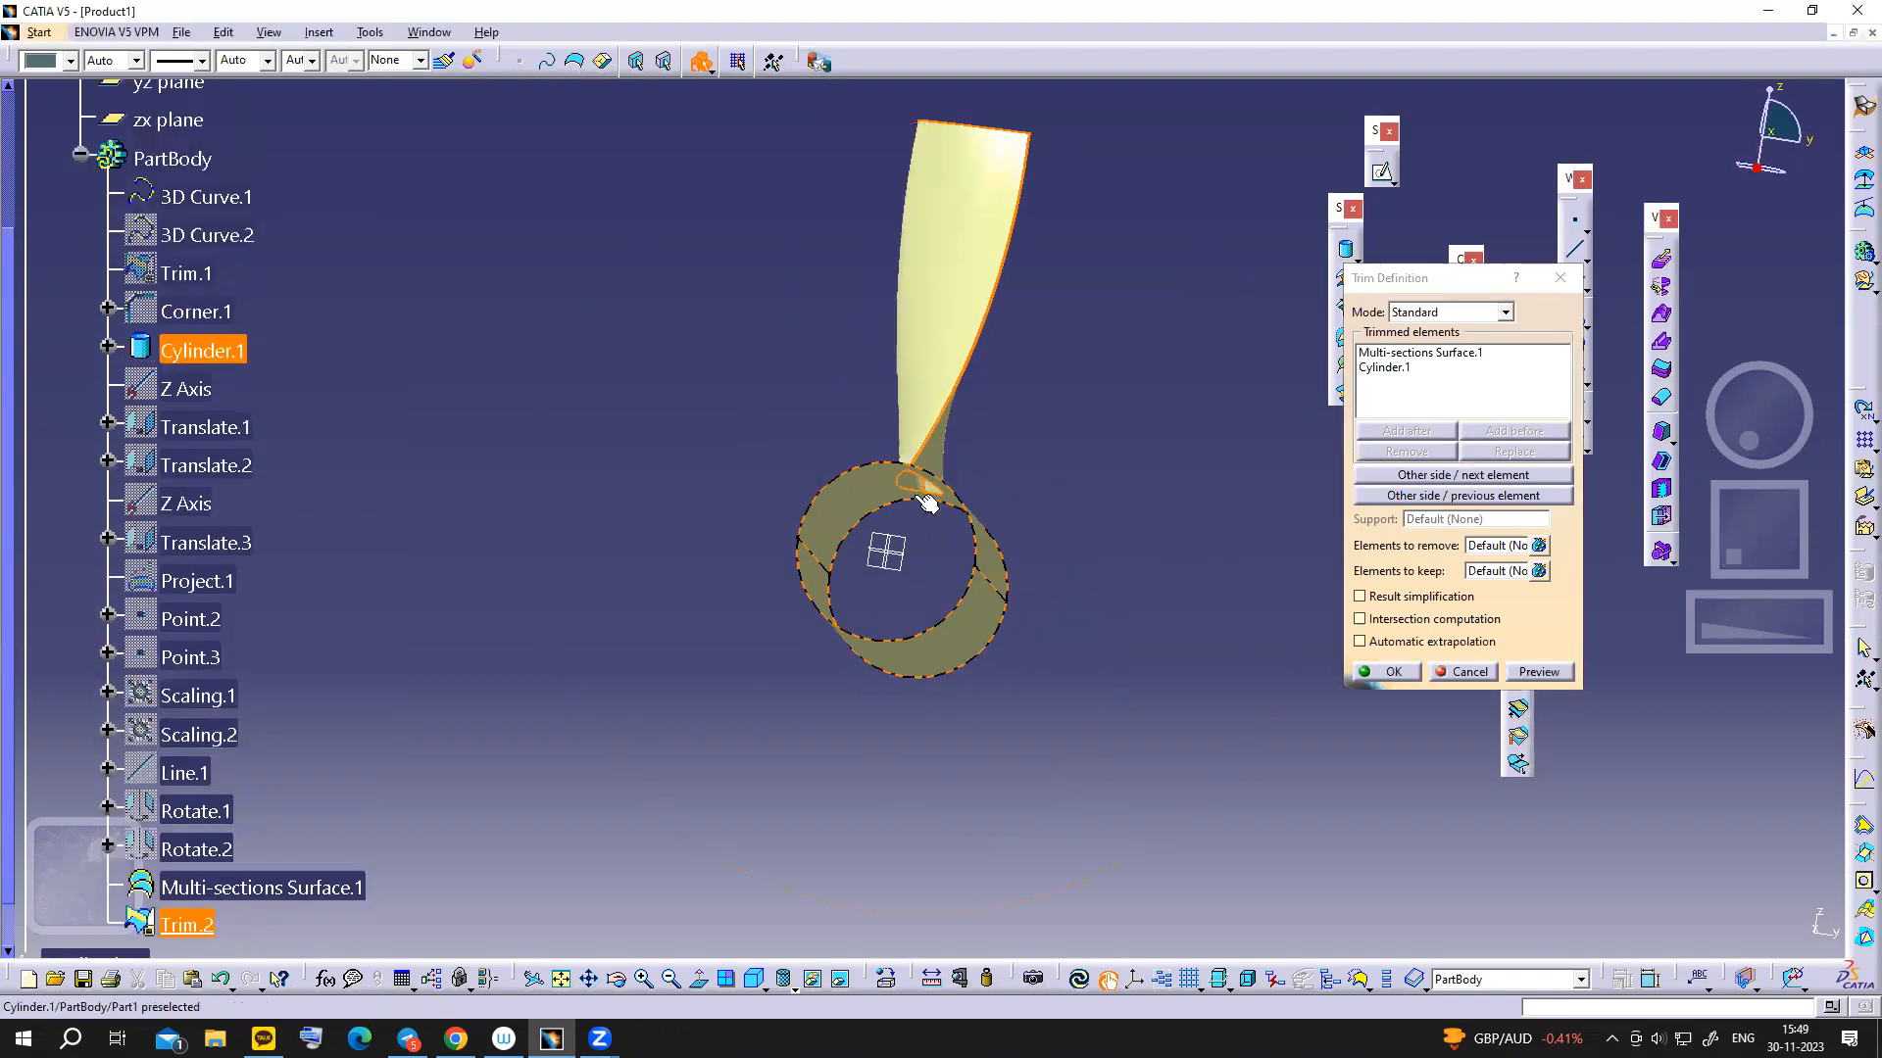
middle_drag(781, 746, 862, 769)
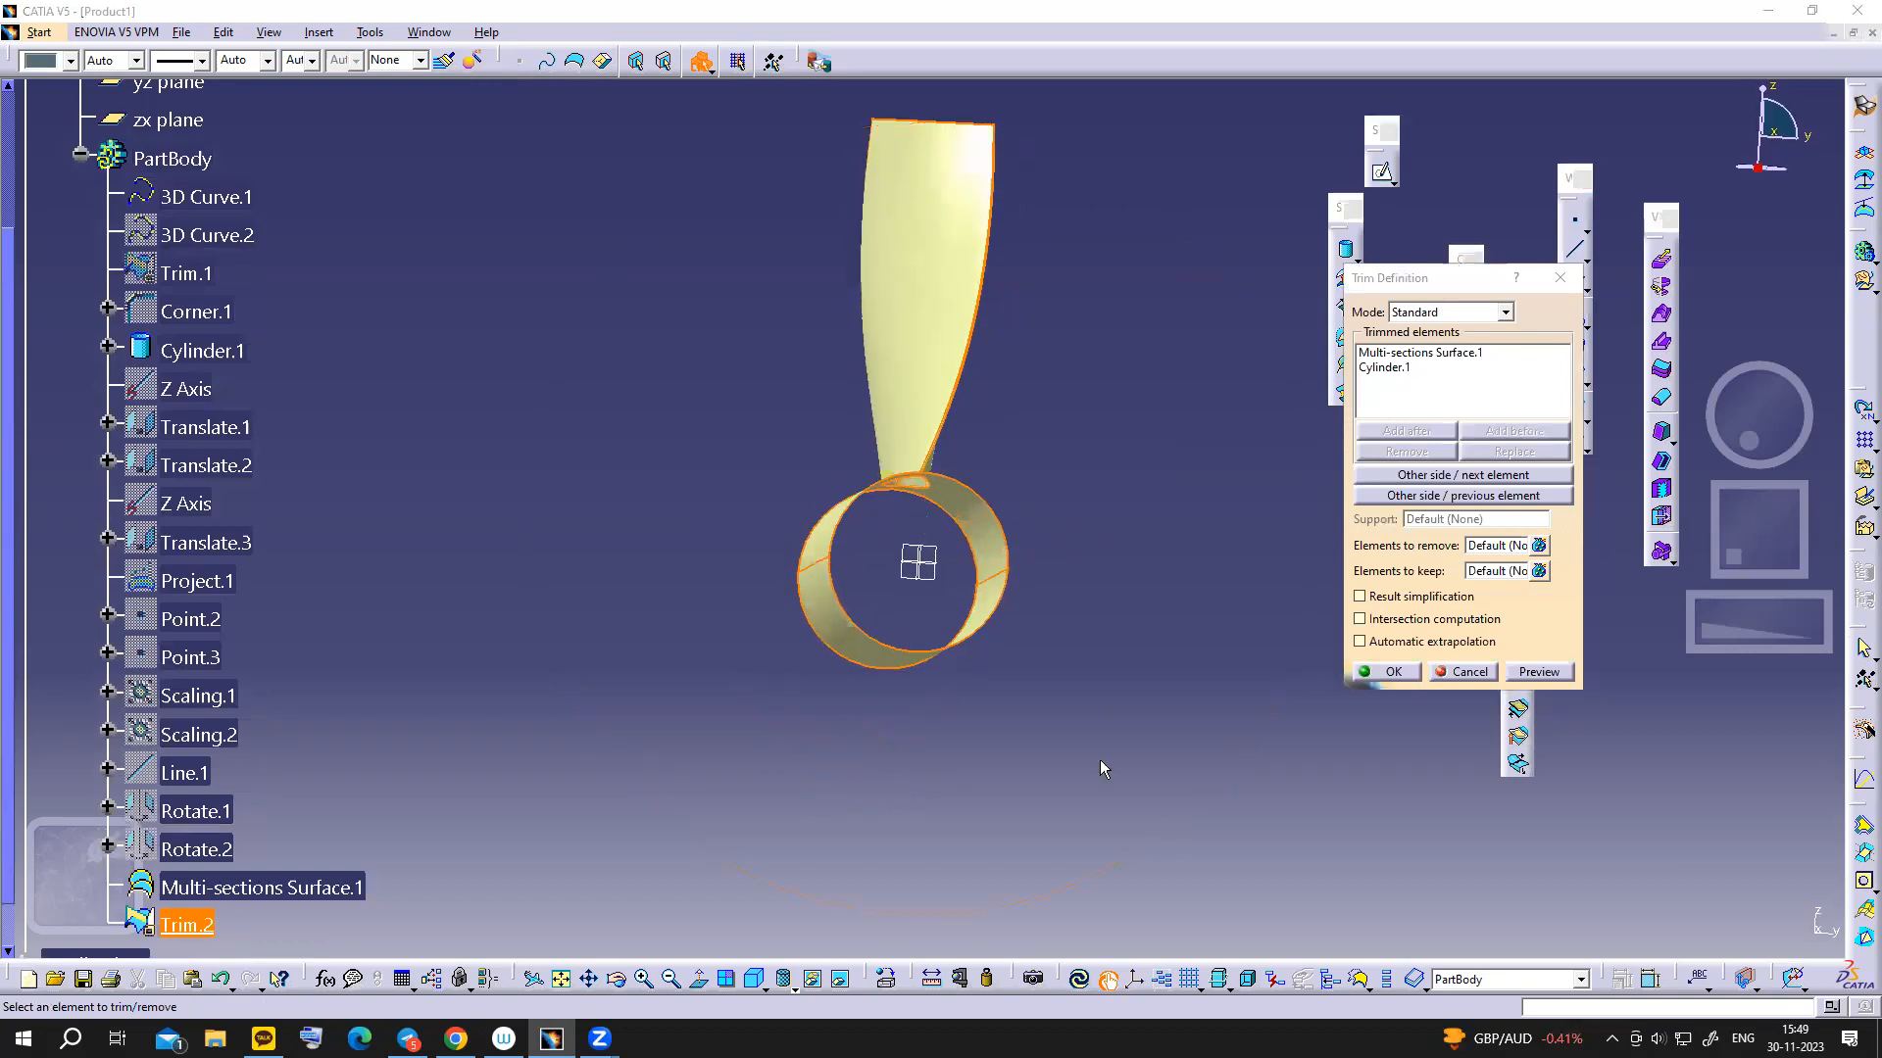
click(1386, 674)
- Apply an edge fillet of 0.5 mm radius along the intersection edge between the blade and the hub
middle_drag(1113, 472, 1063, 579)
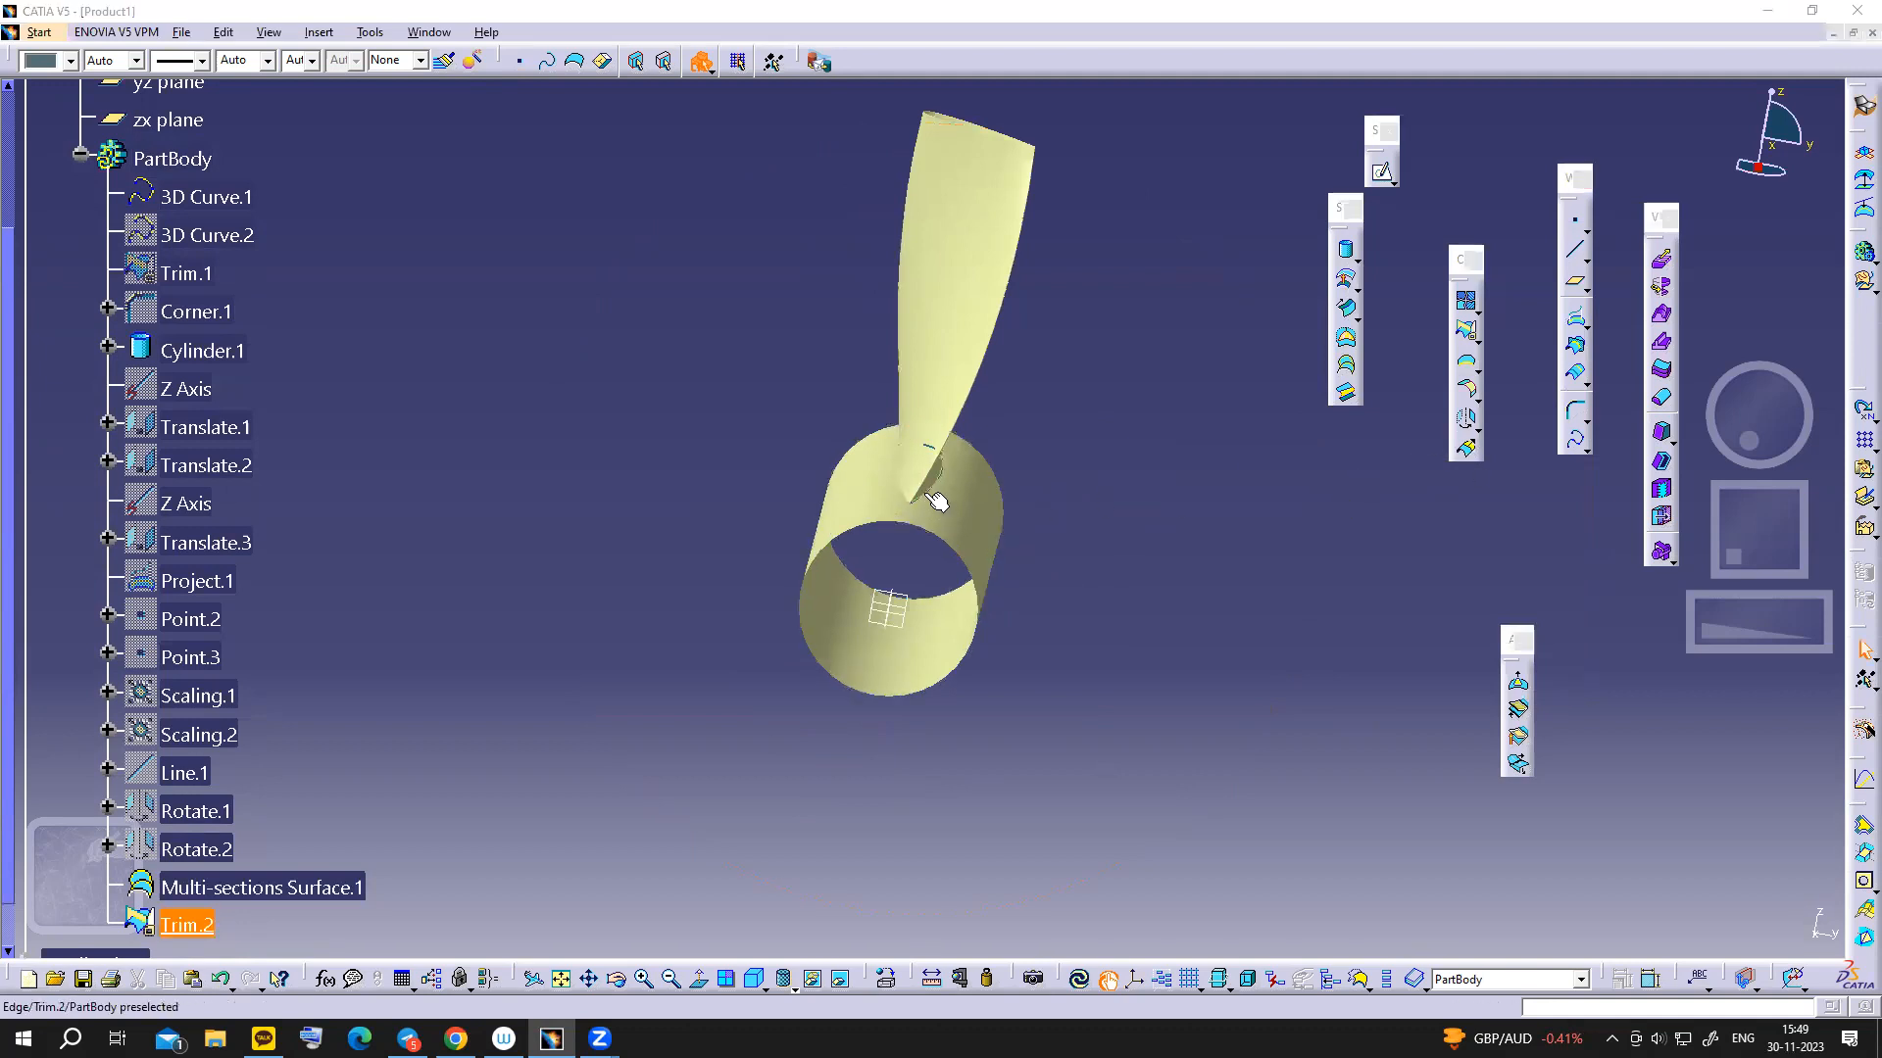
click(933, 495)
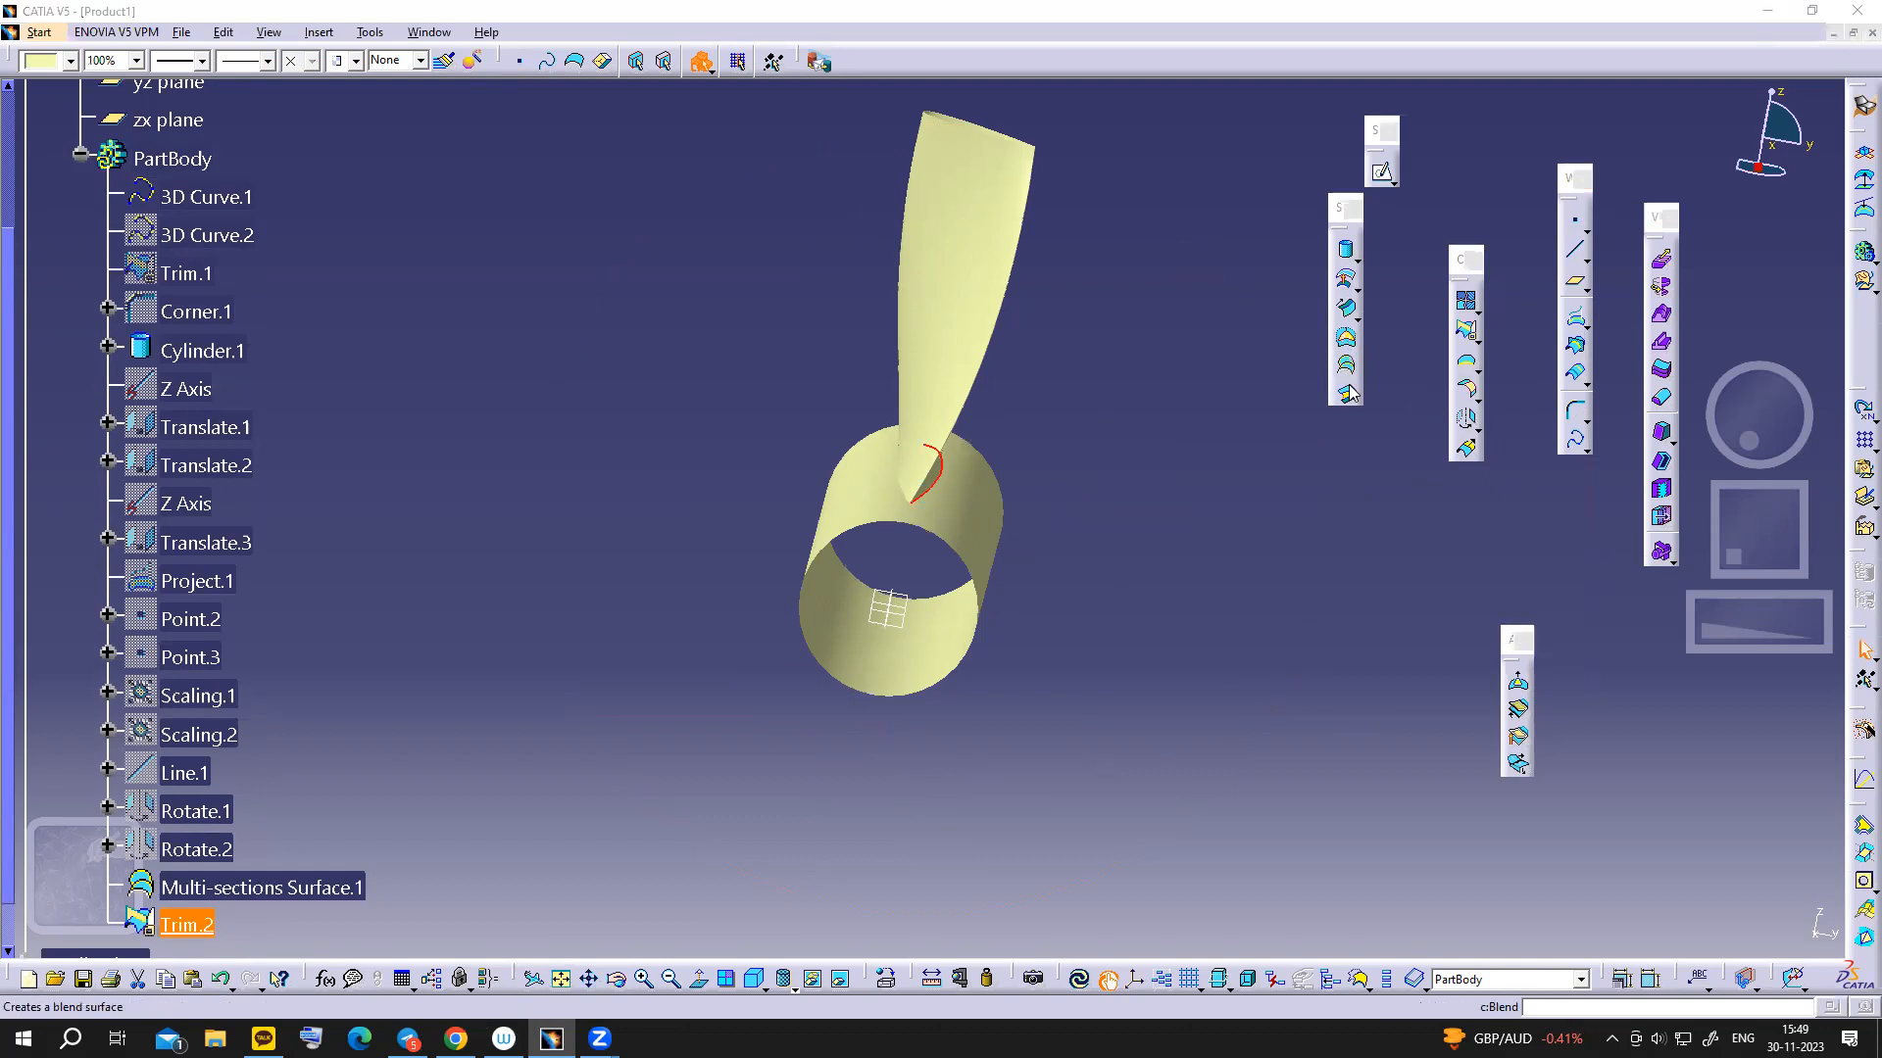
click(1480, 404)
click(1533, 422)
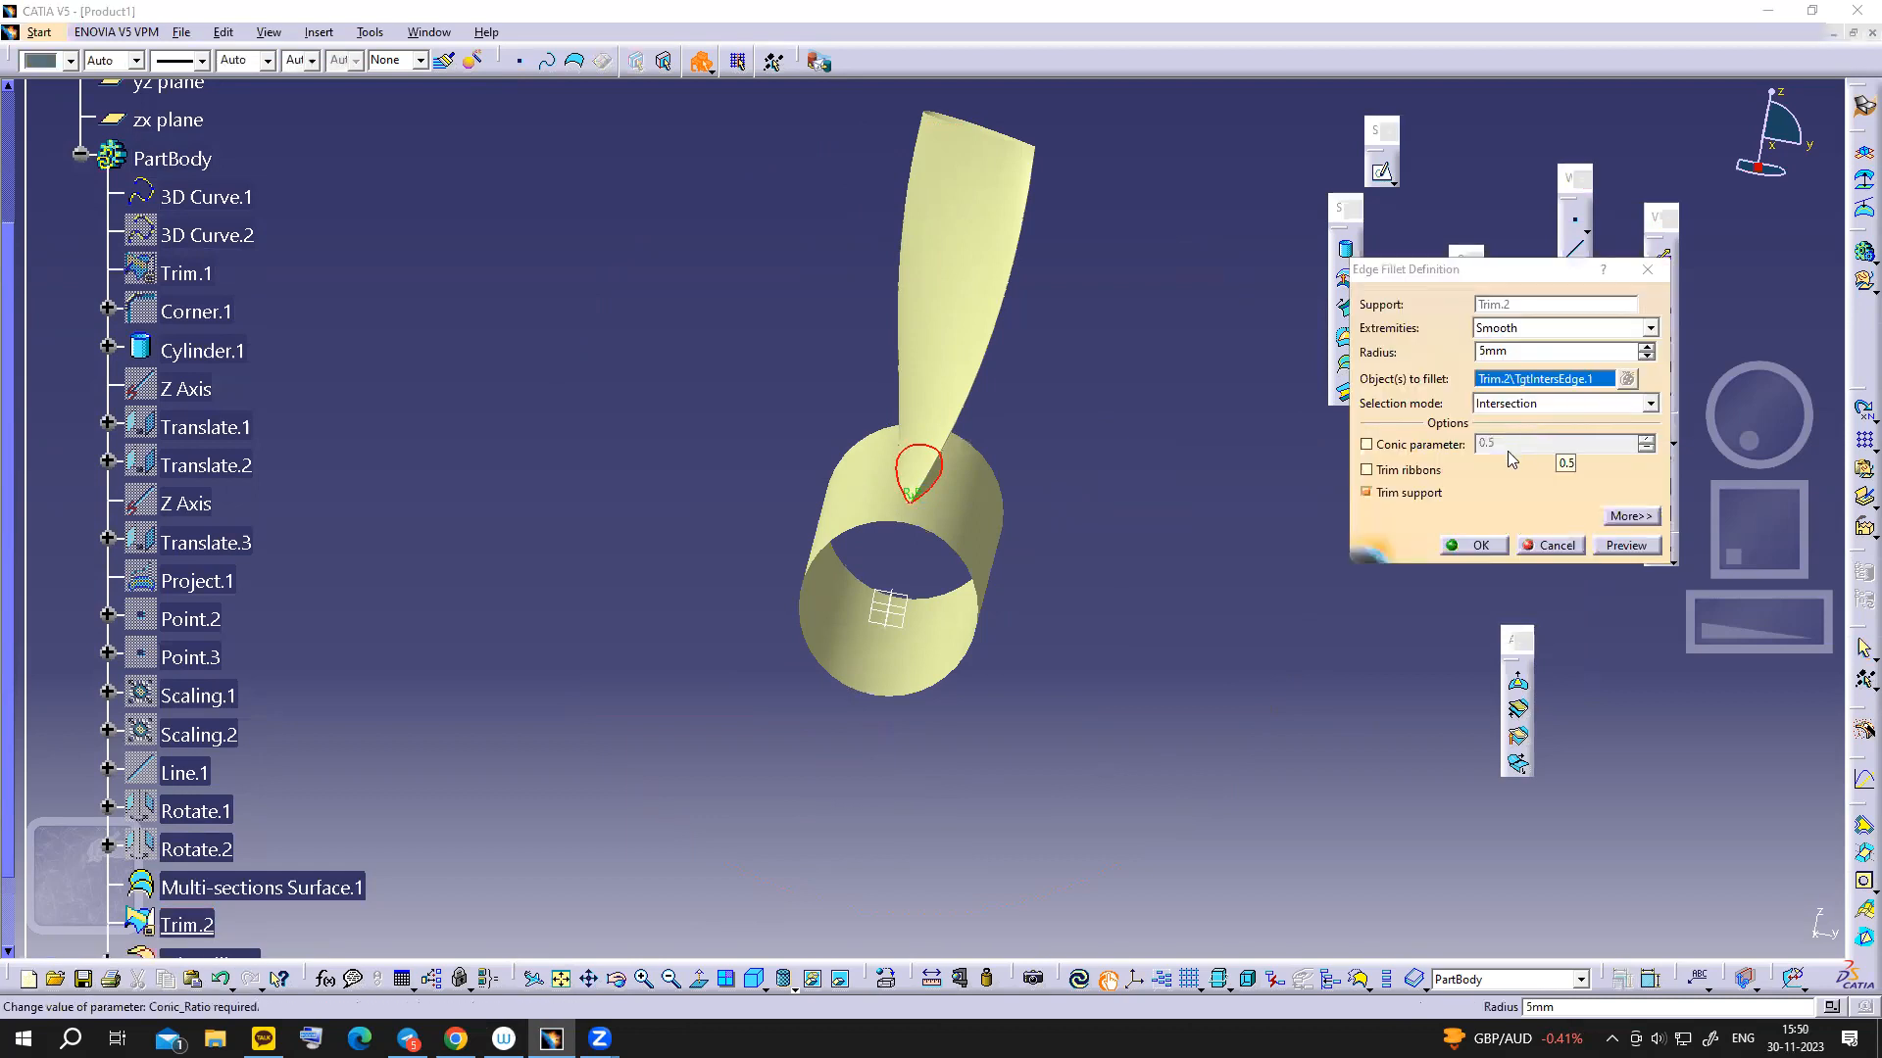
double_click(1523, 353)
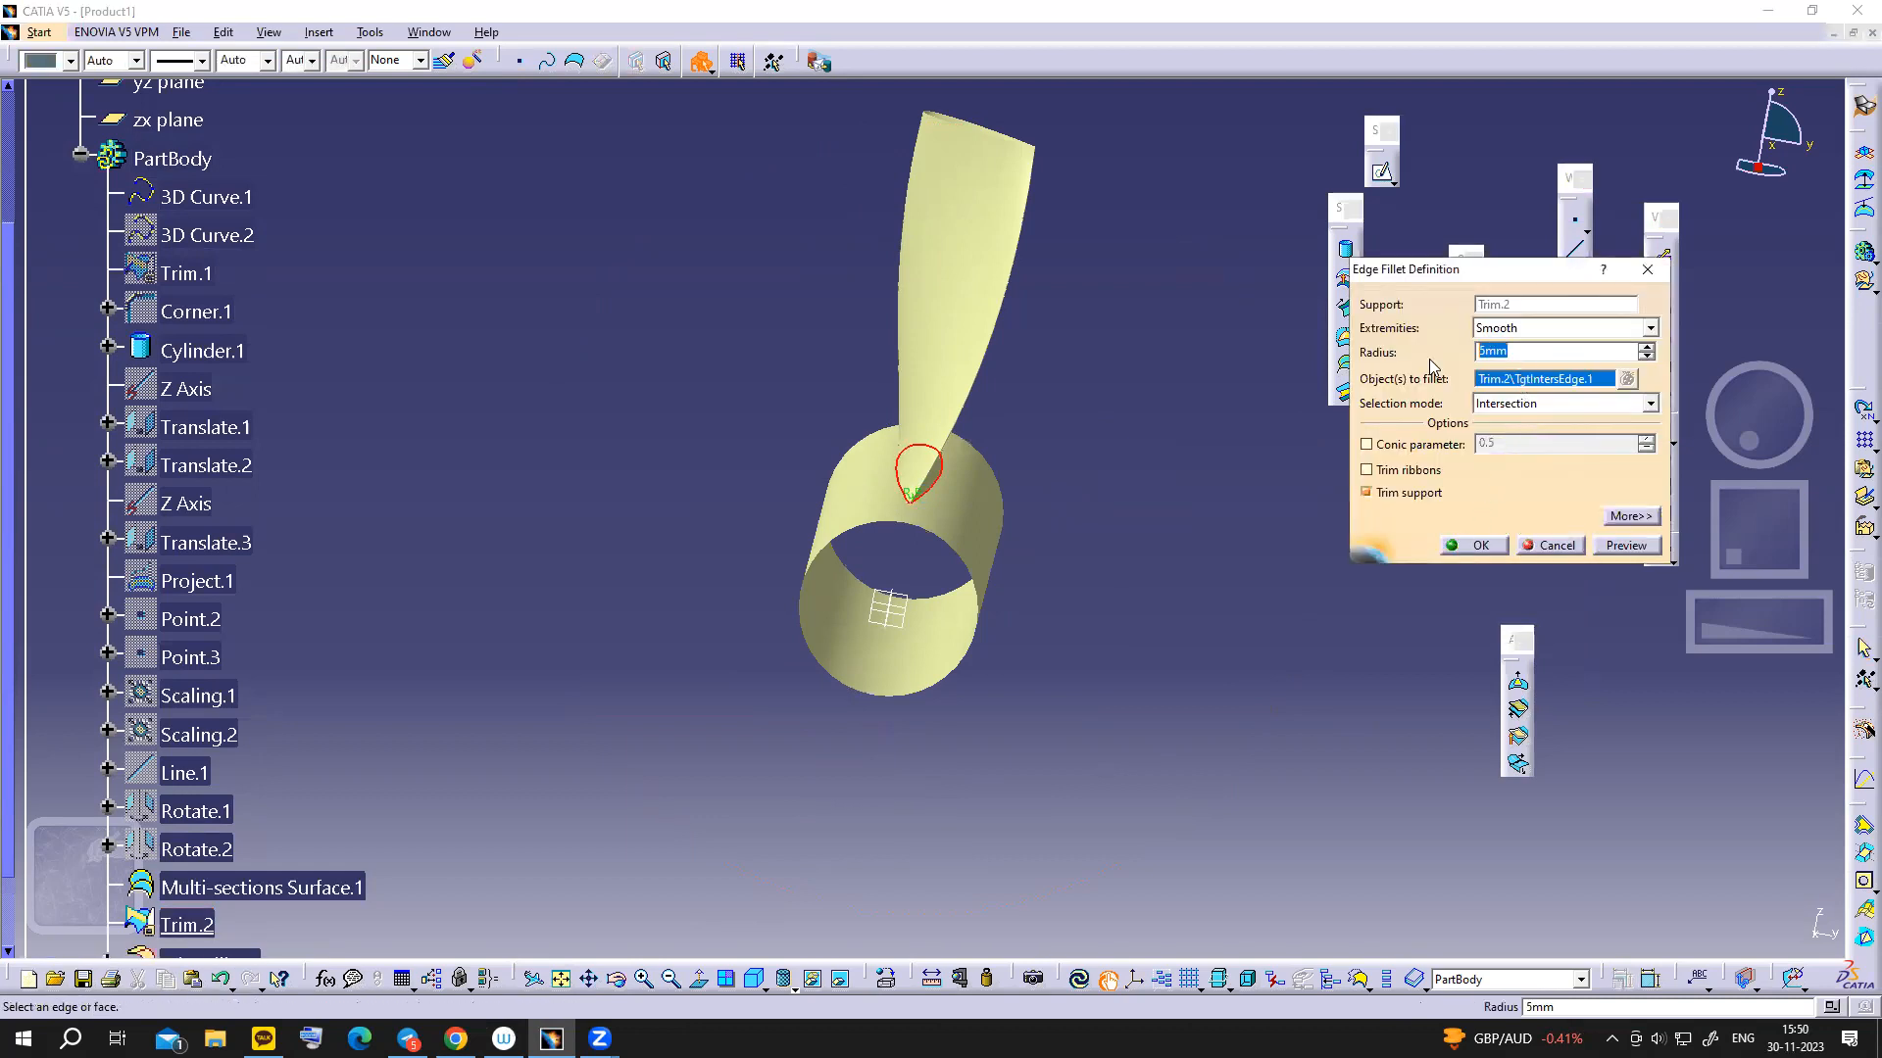
text(0)
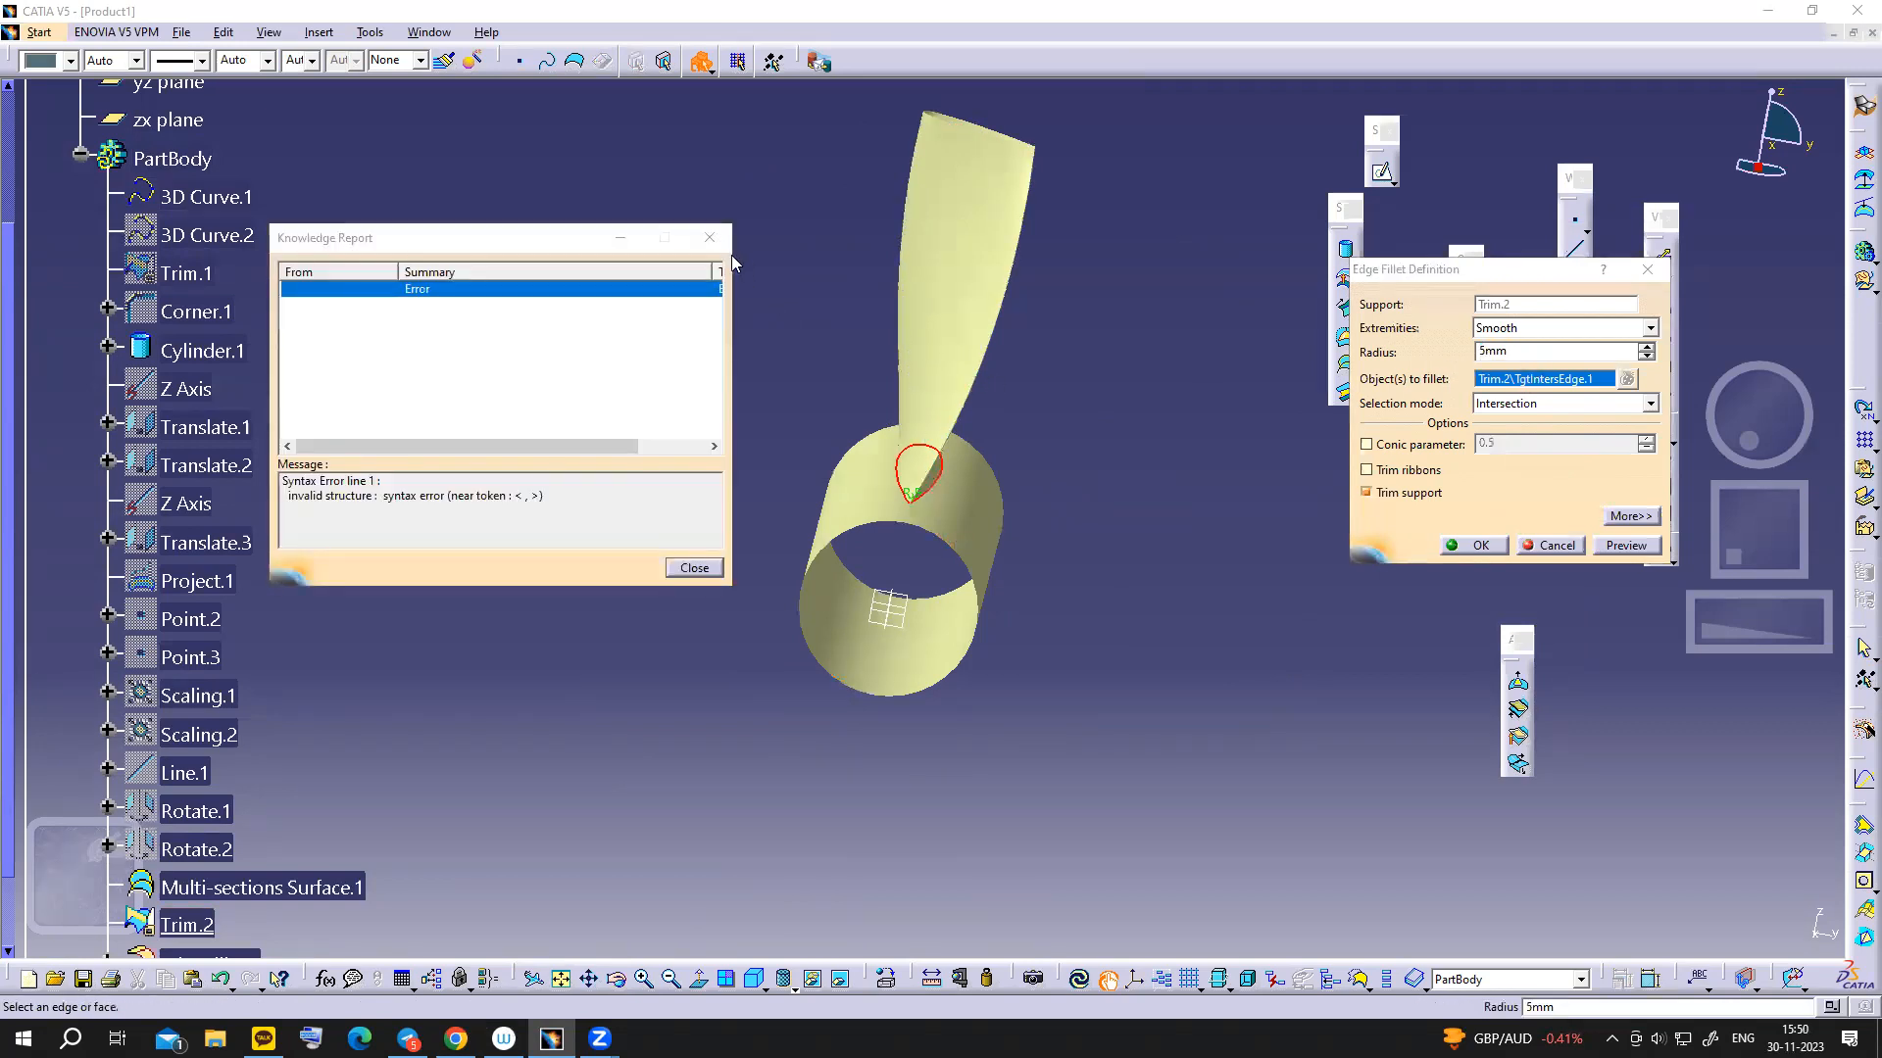
click(710, 237)
drag(1507, 352, 1434, 351)
text(-)
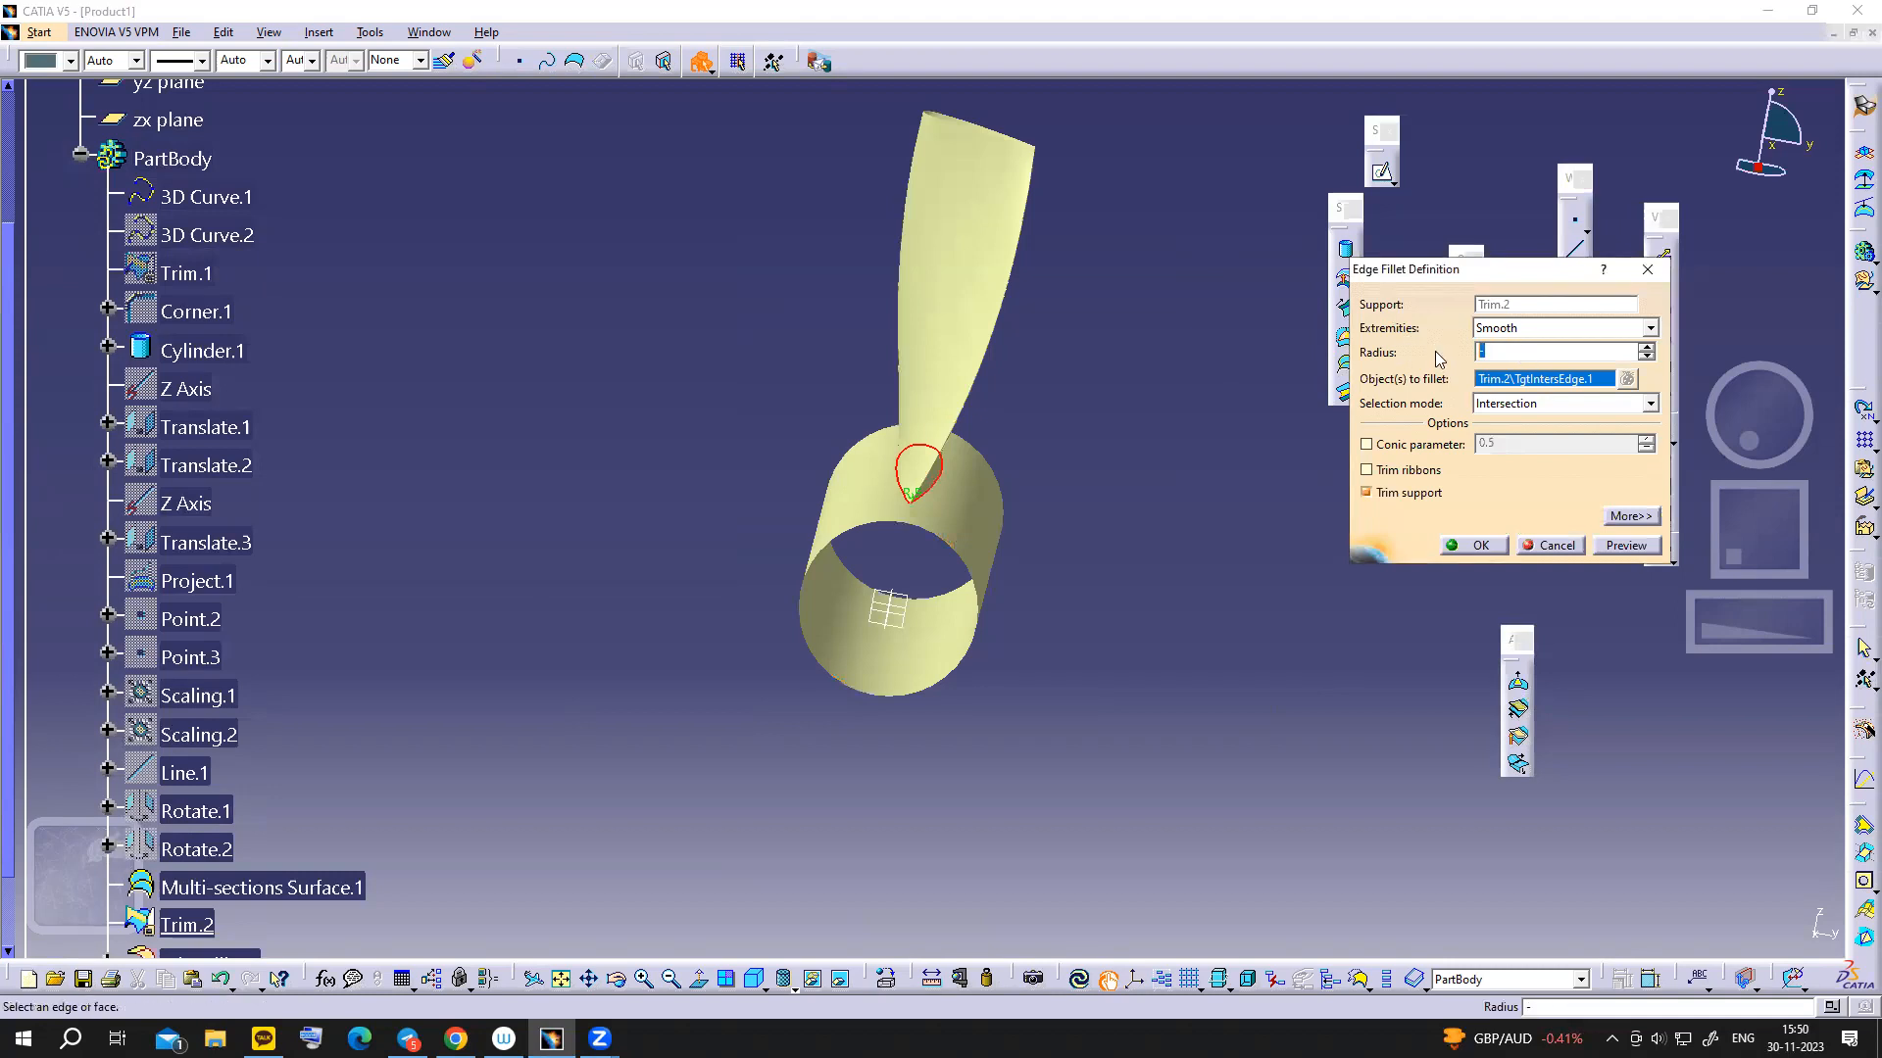
text(0.5)
click(1452, 545)
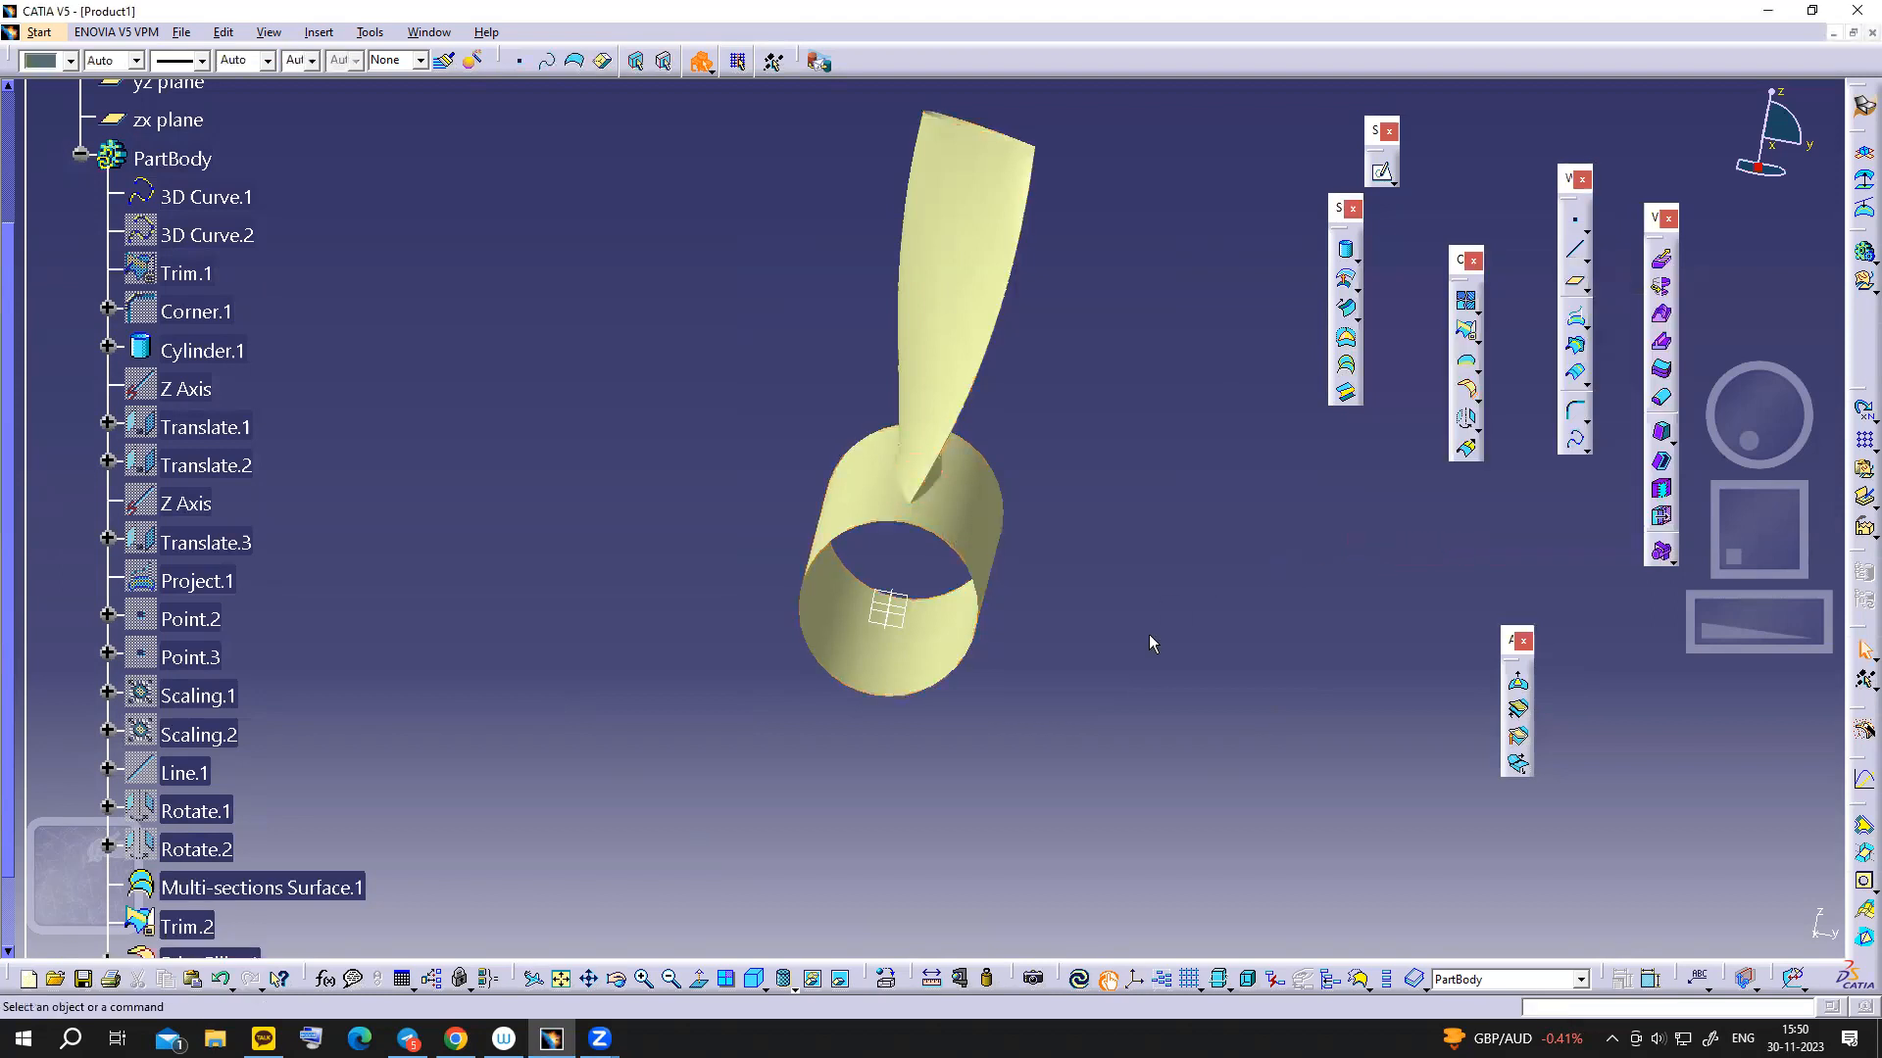
- Switch to the axial fan presentation in Chrome, view the dimensioned fan drawing on slide 10 and return to CATIA
middle_drag(1147, 668, 1081, 649)
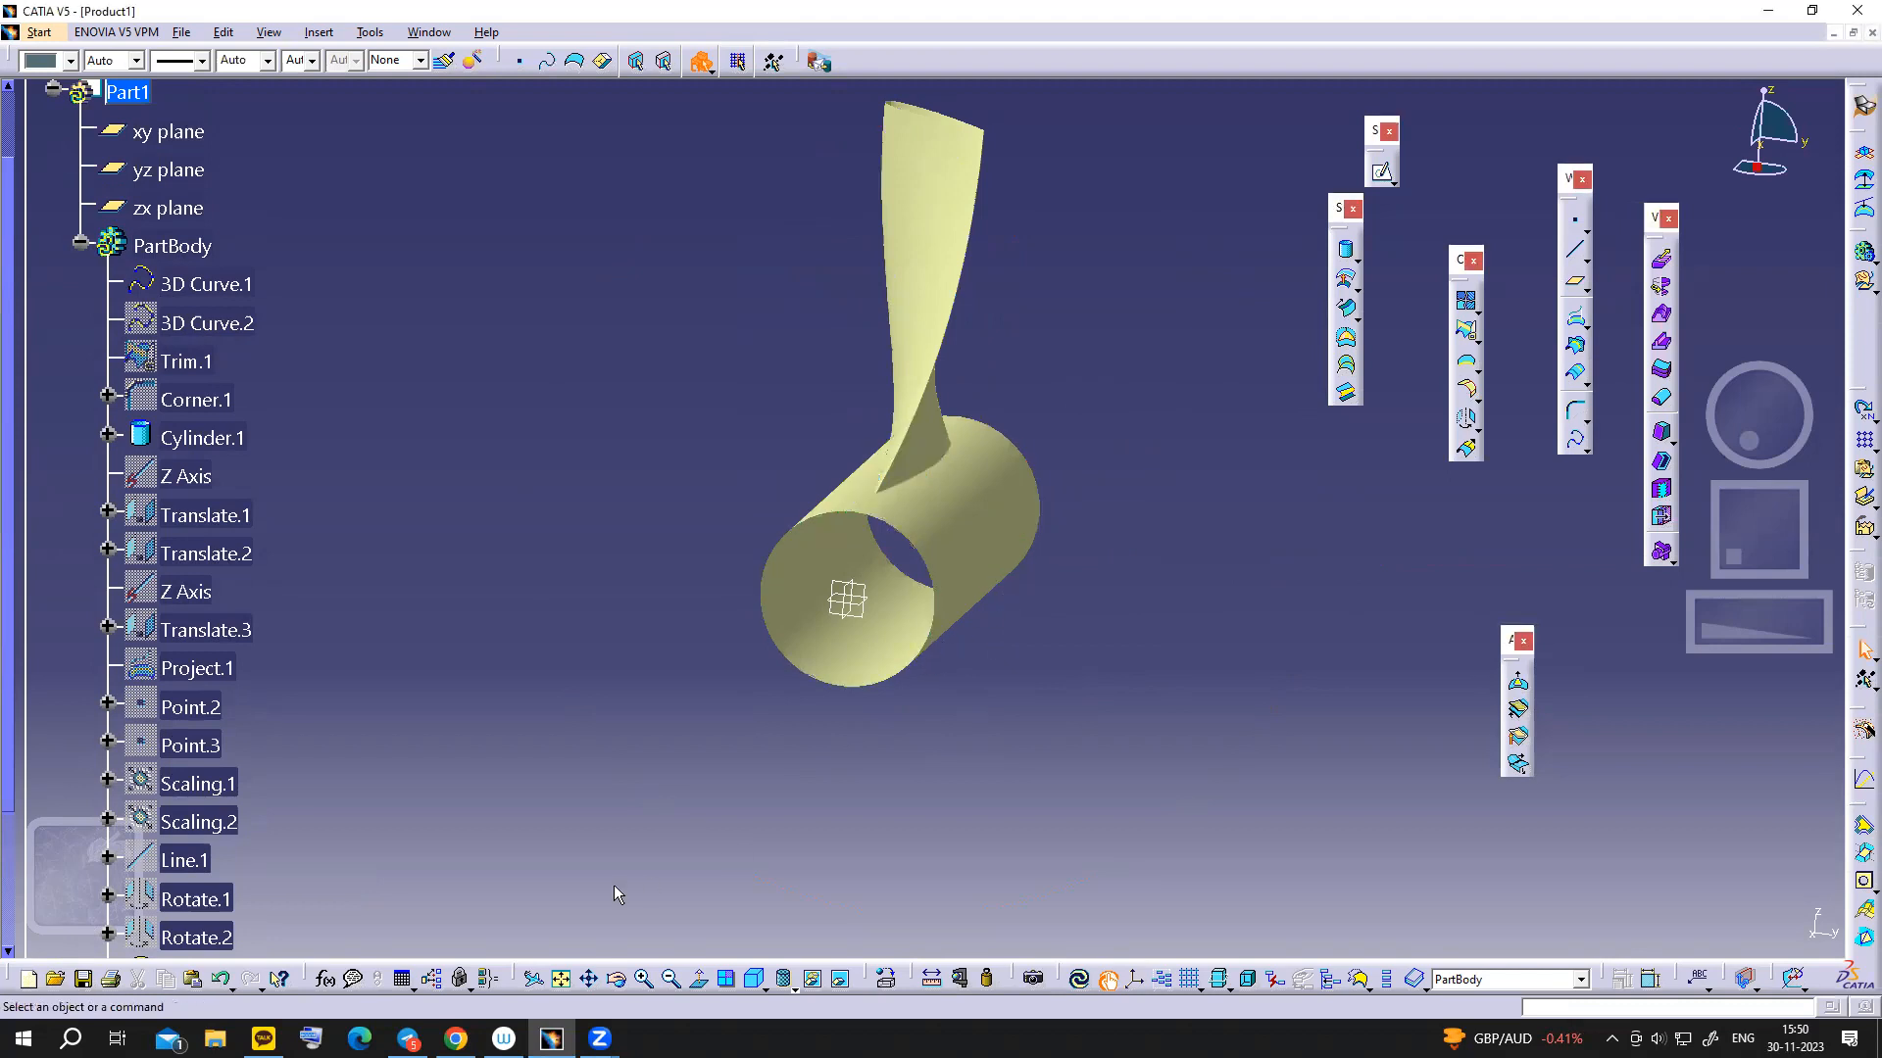
mouse_move(456, 1039)
click(461, 951)
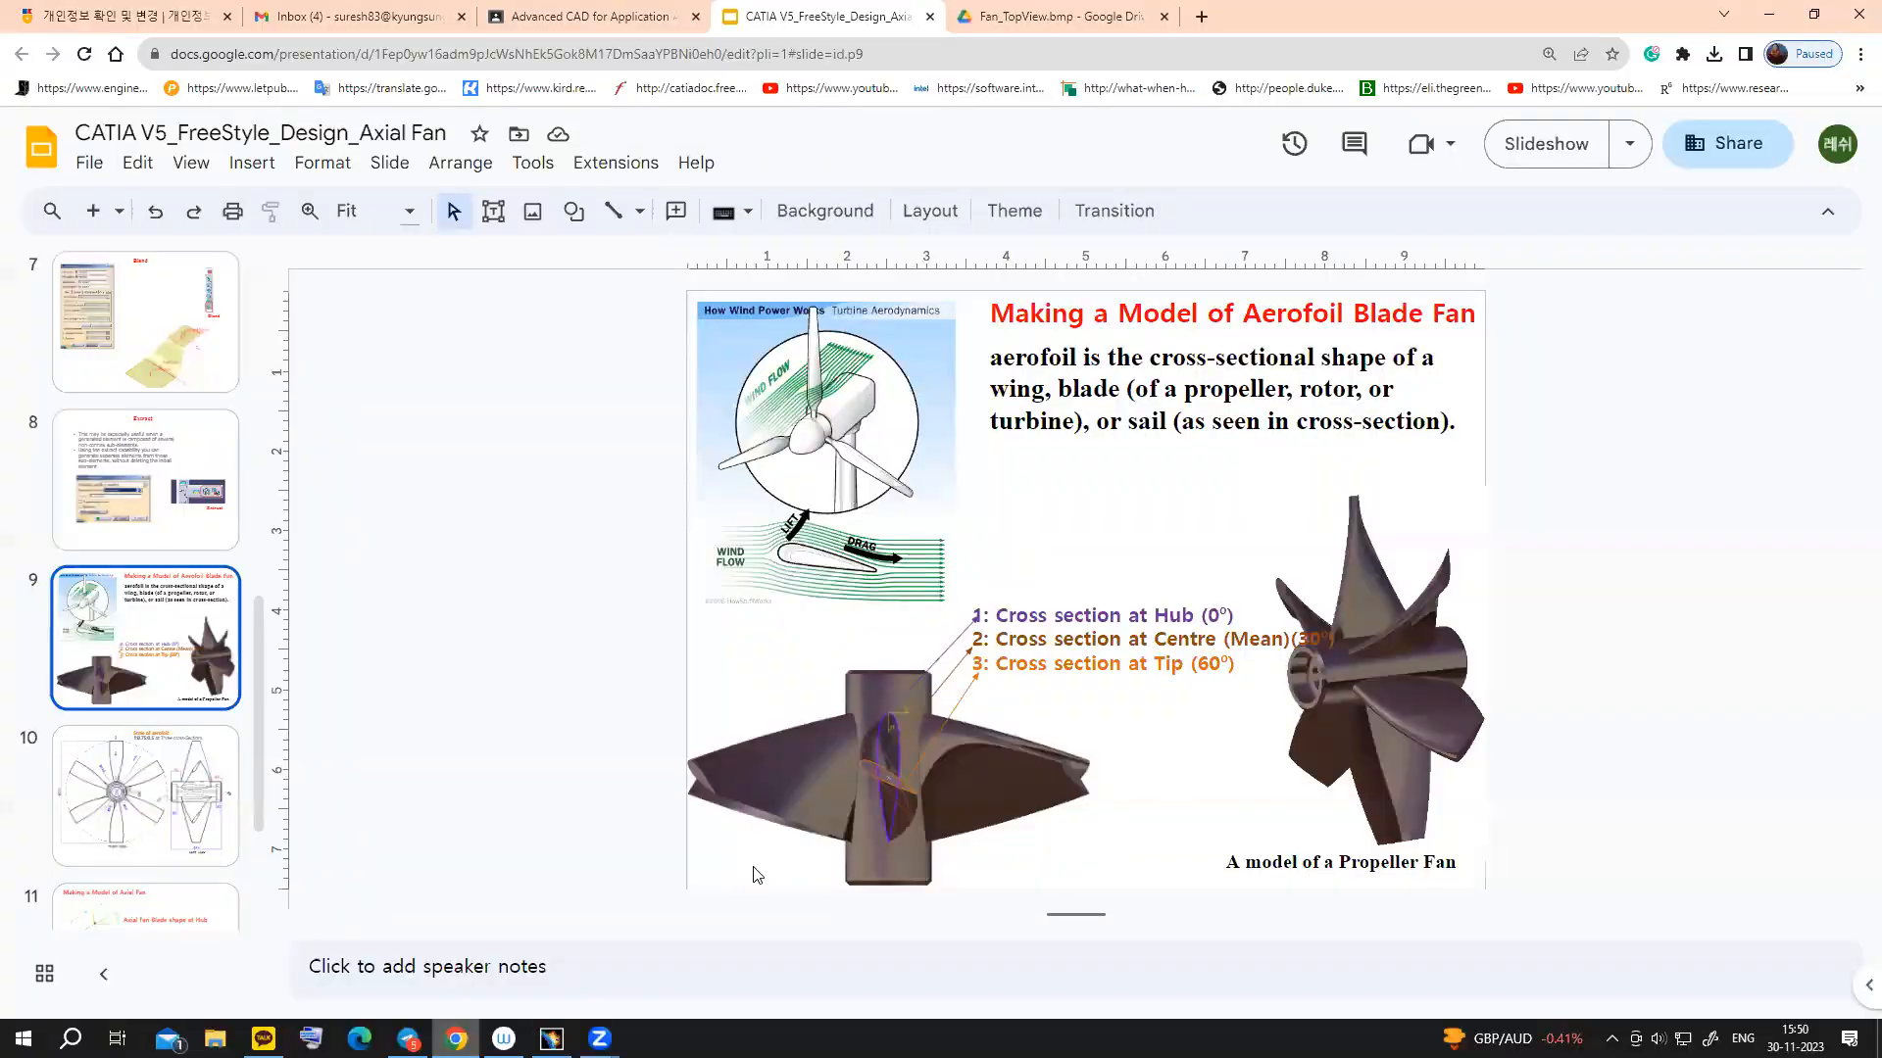
scroll(209, 733, down, 1)
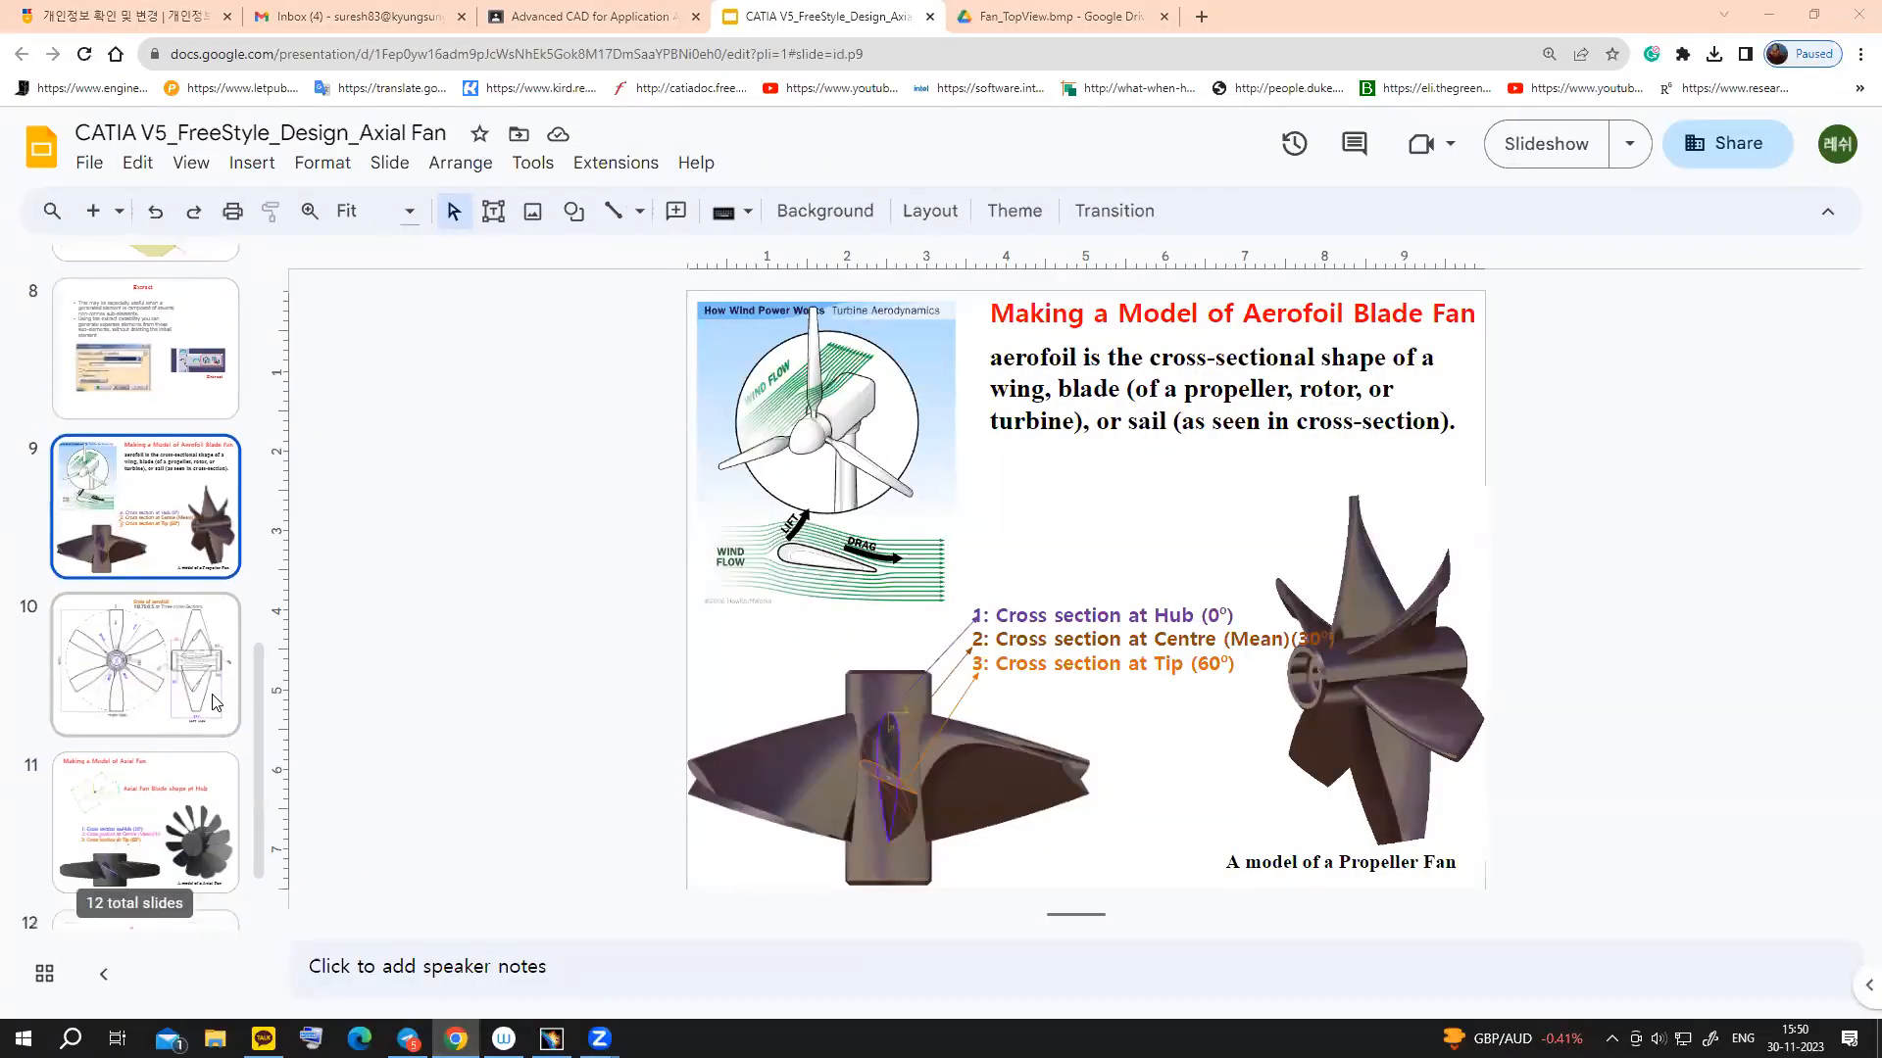
click(216, 702)
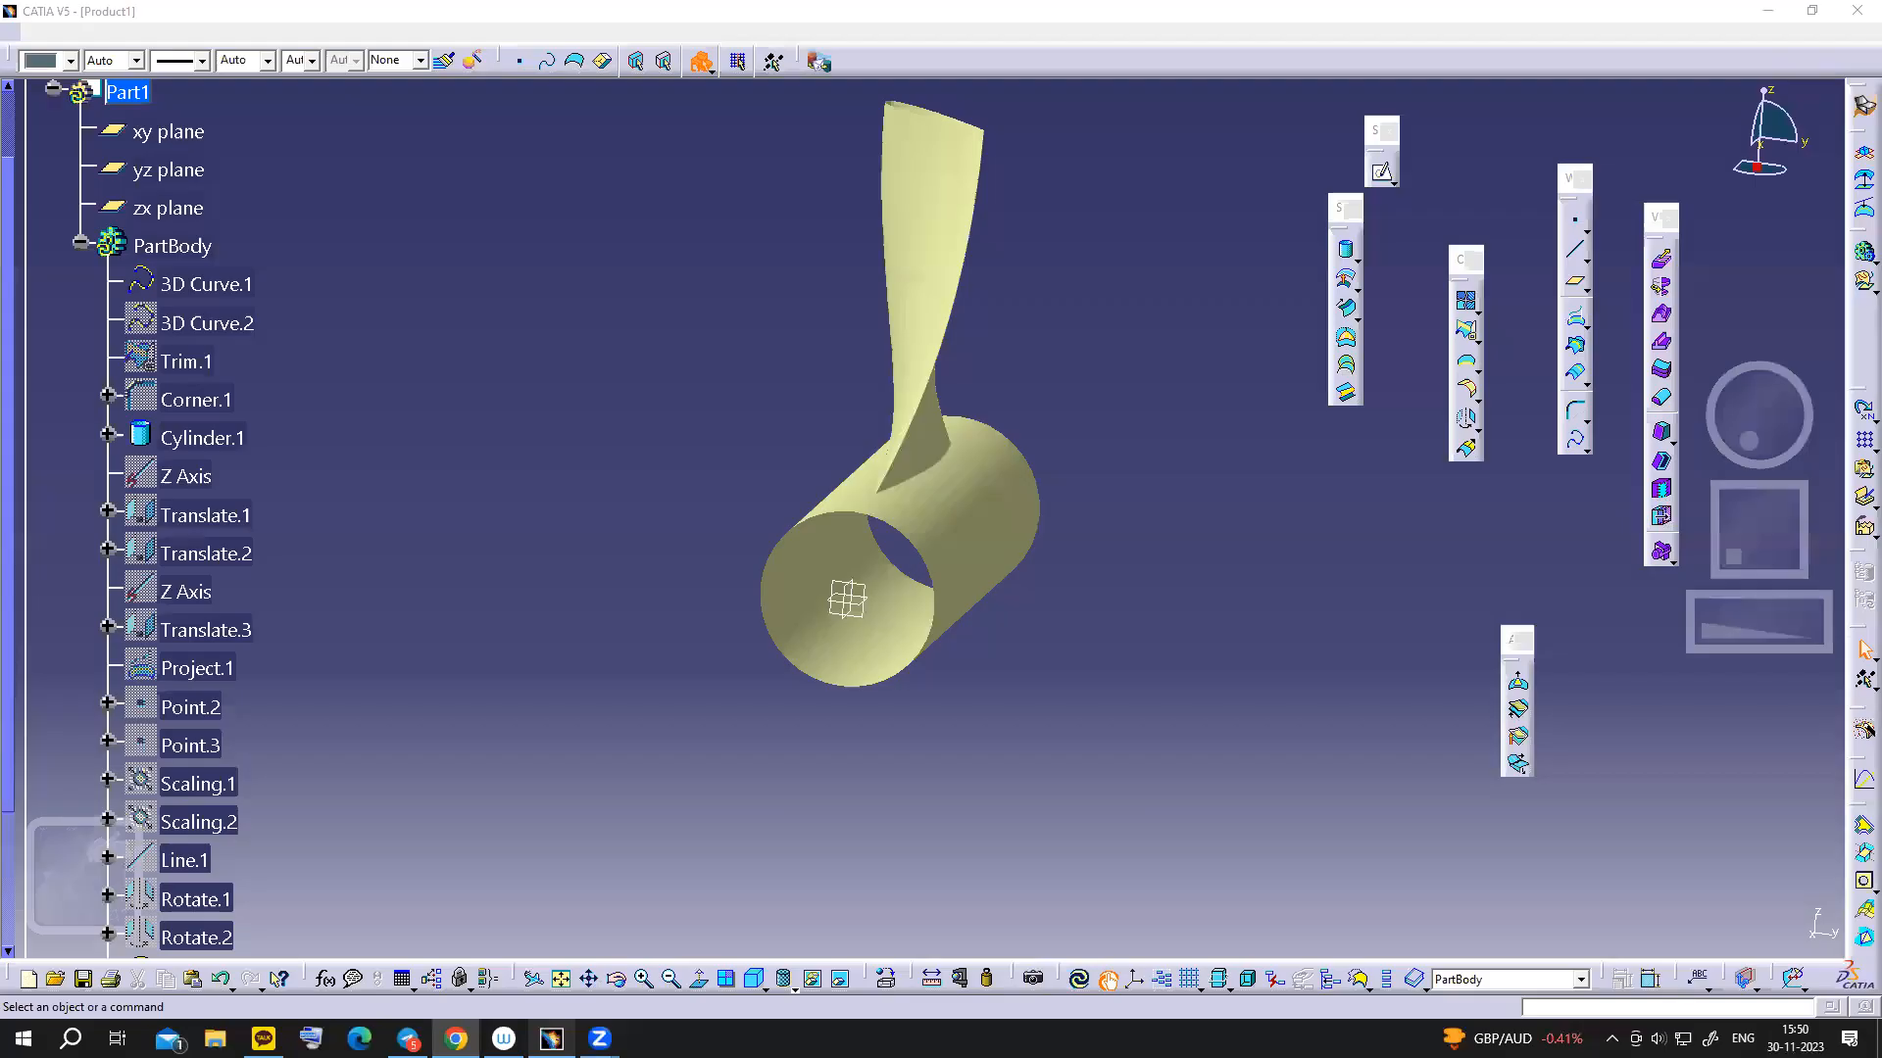
click(552, 1038)
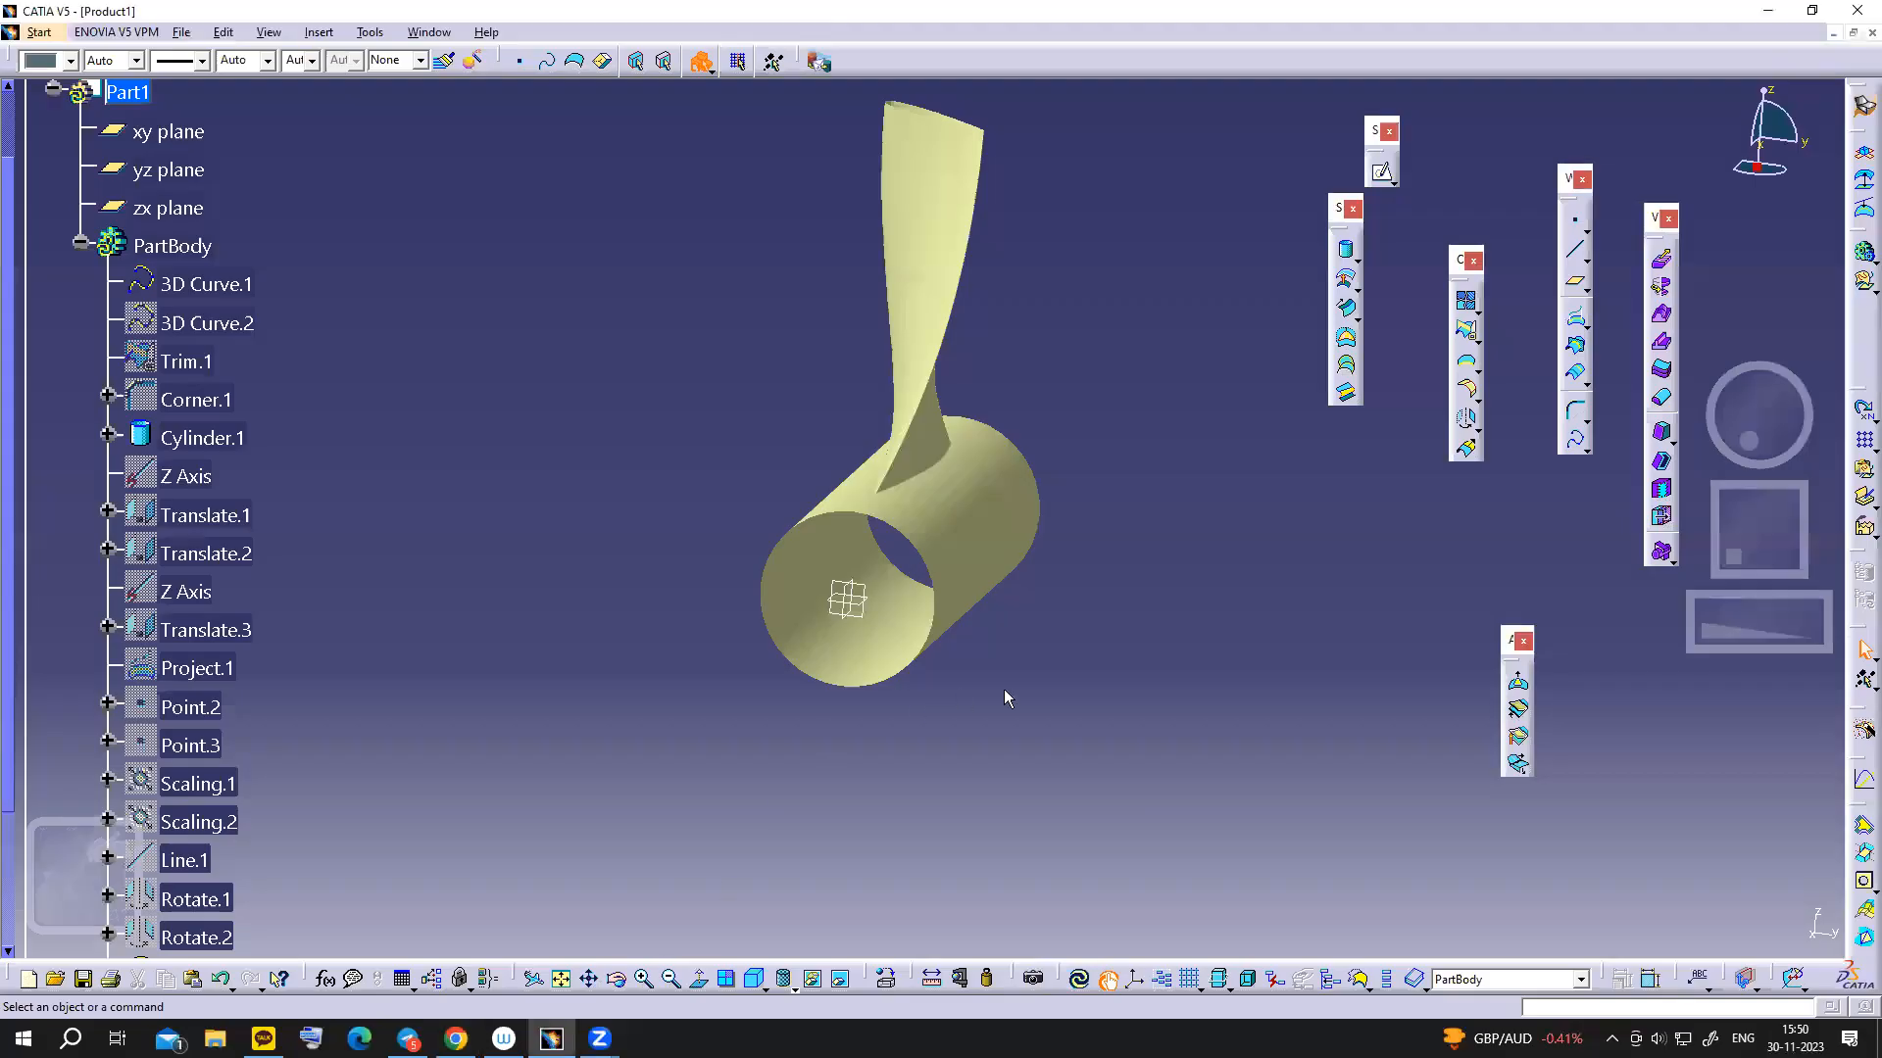
- Switch to the Part Design workbench
click(42, 35)
mouse_move(86, 80)
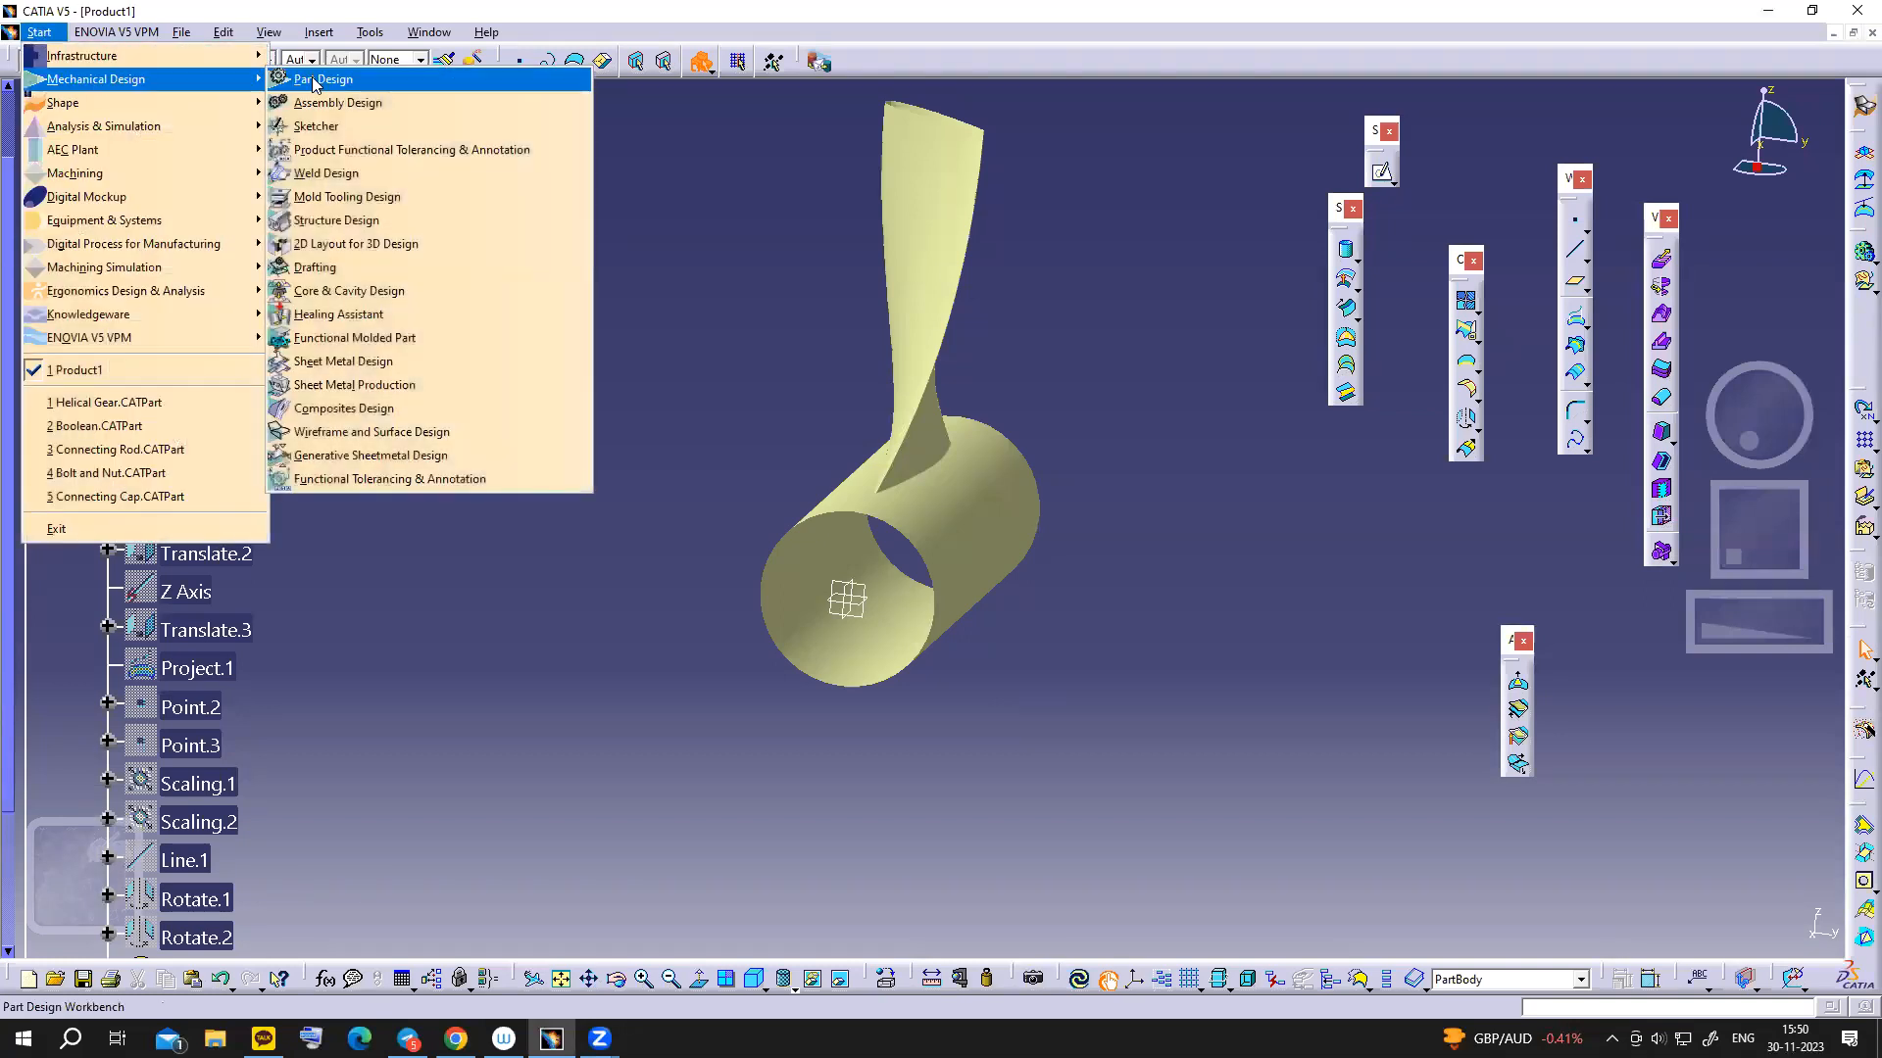
click(316, 82)
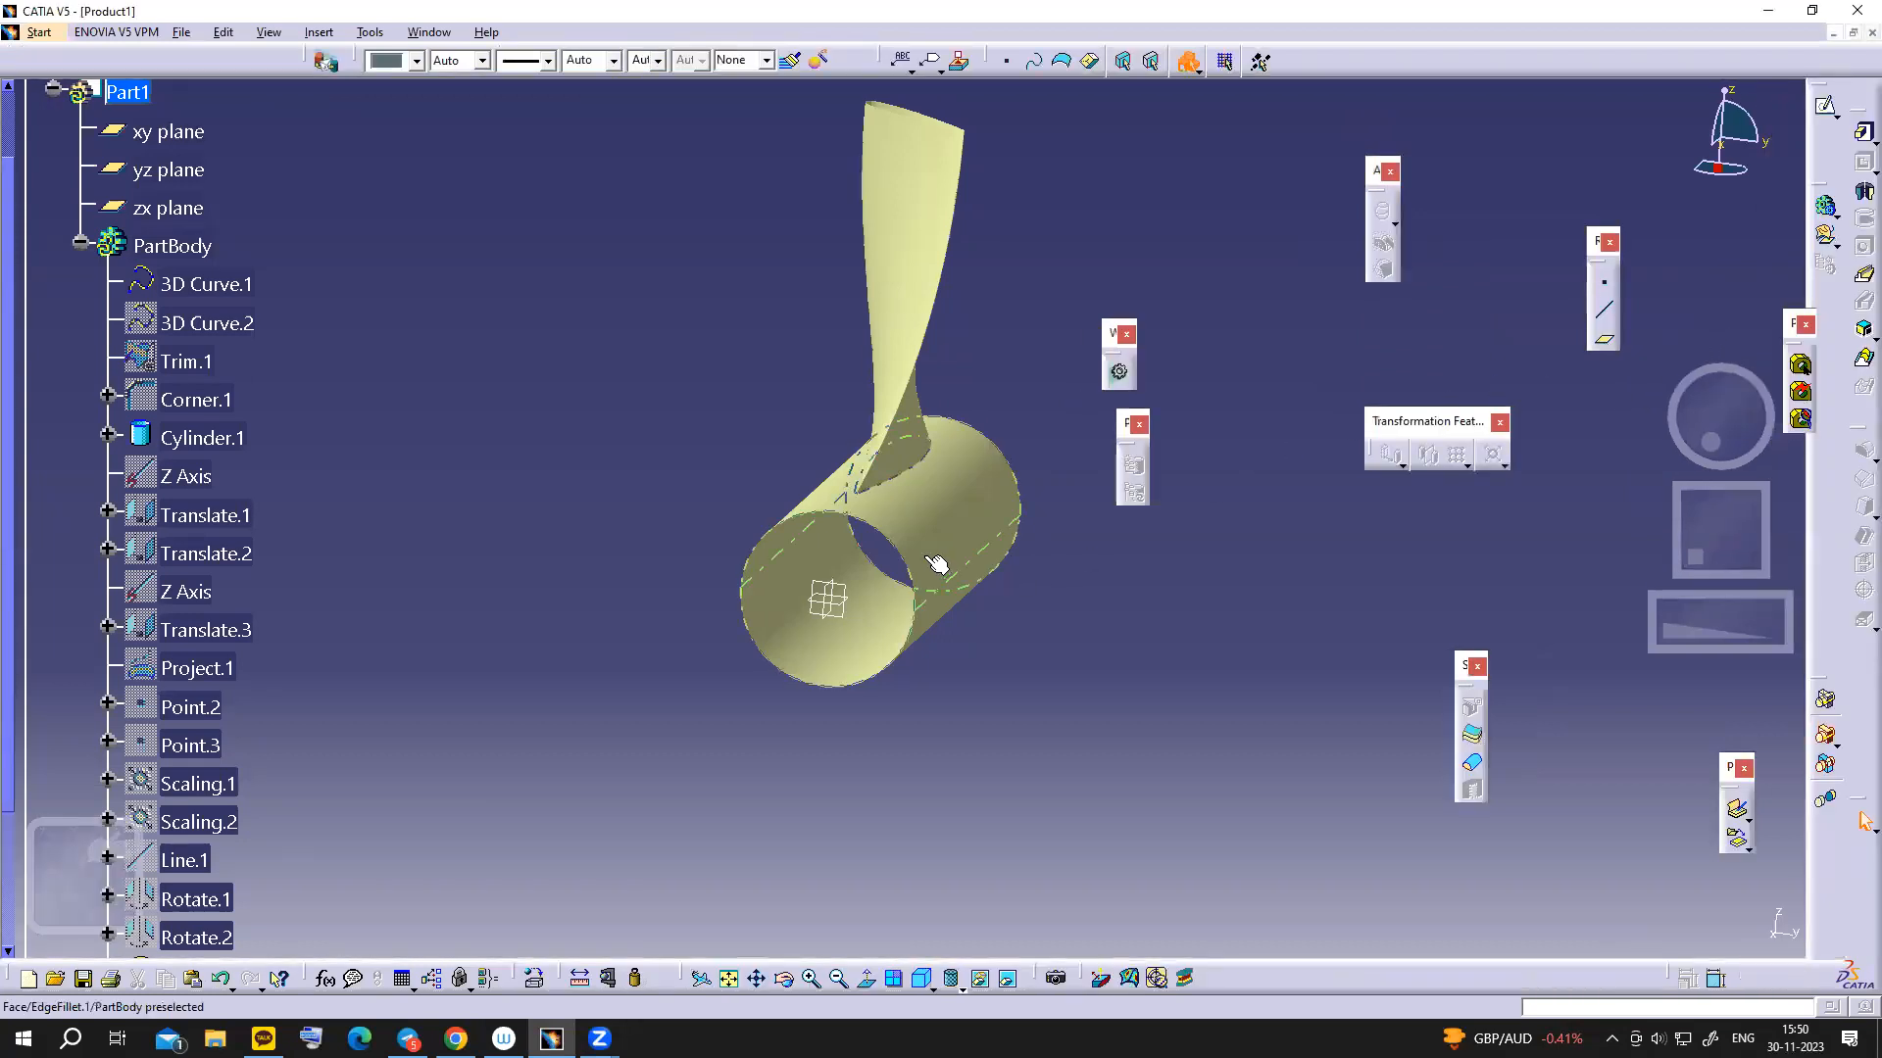
- Convert the filleted blade-and-hub surface into a solid with Close Surface
click(1475, 769)
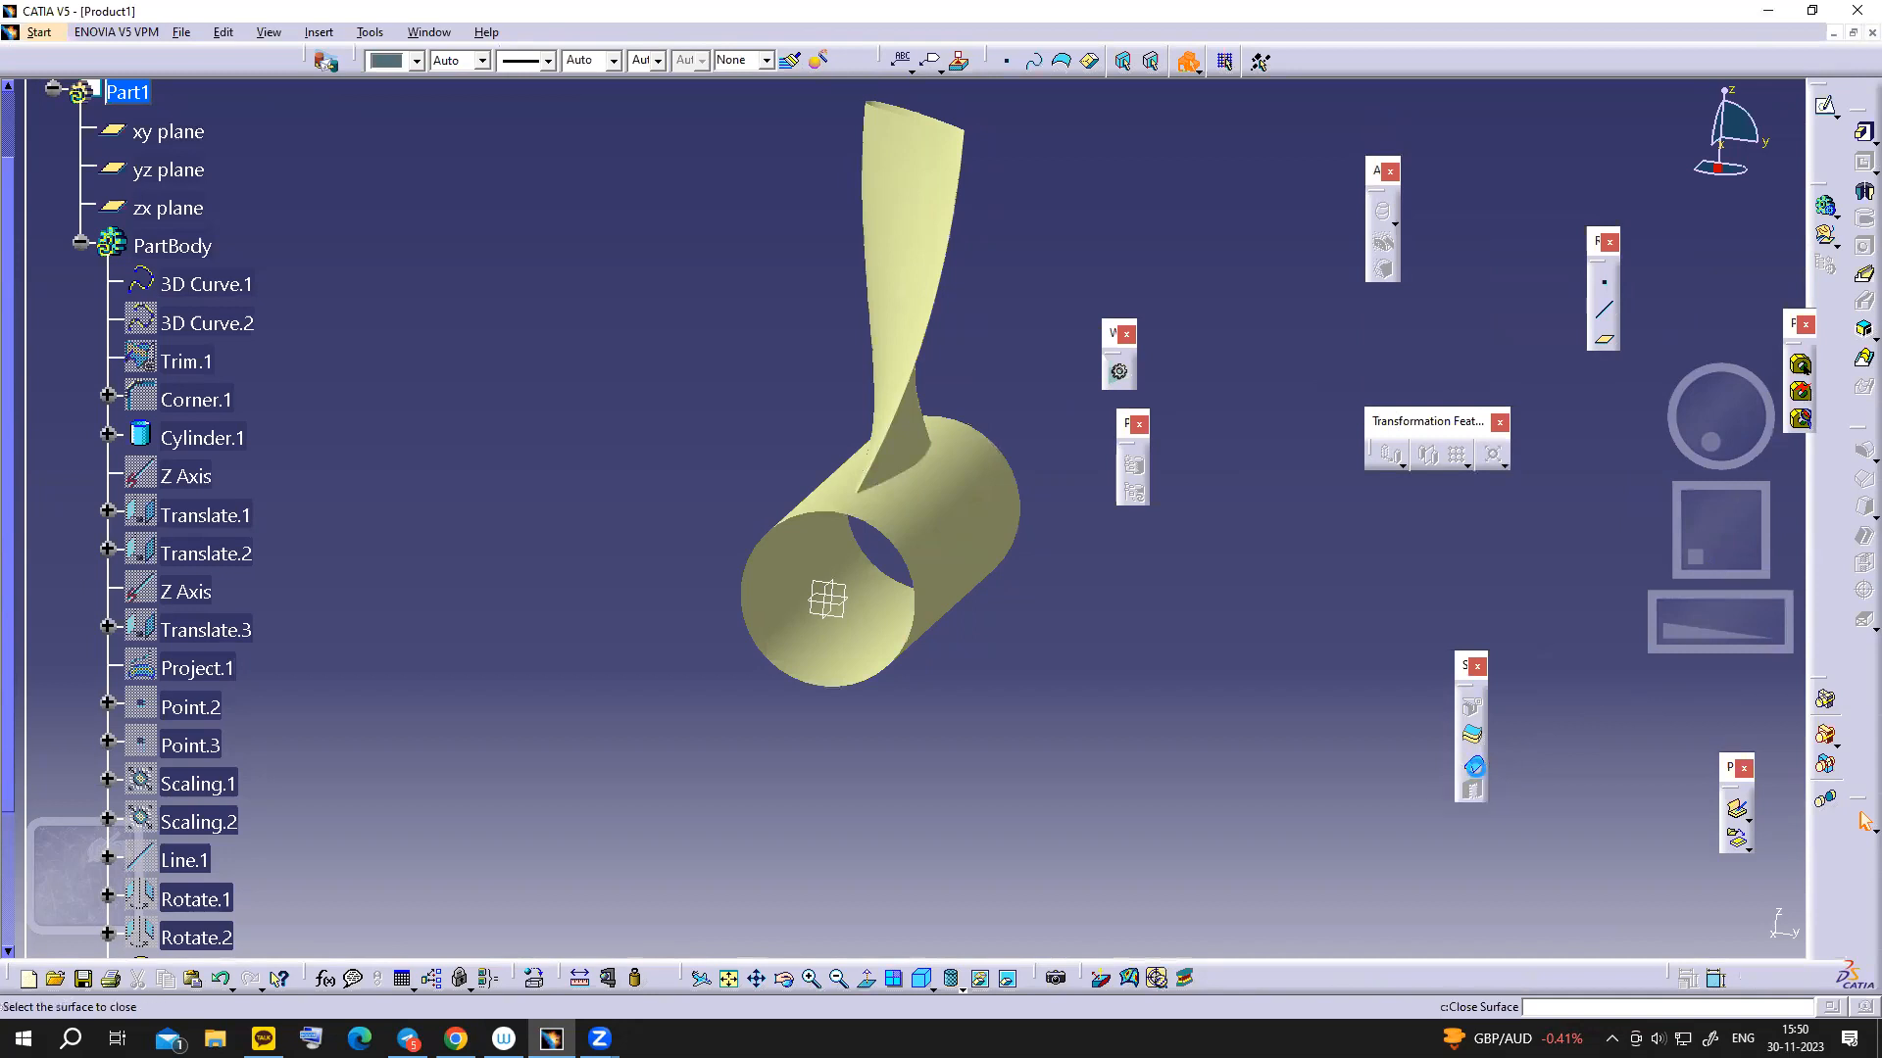
click(948, 583)
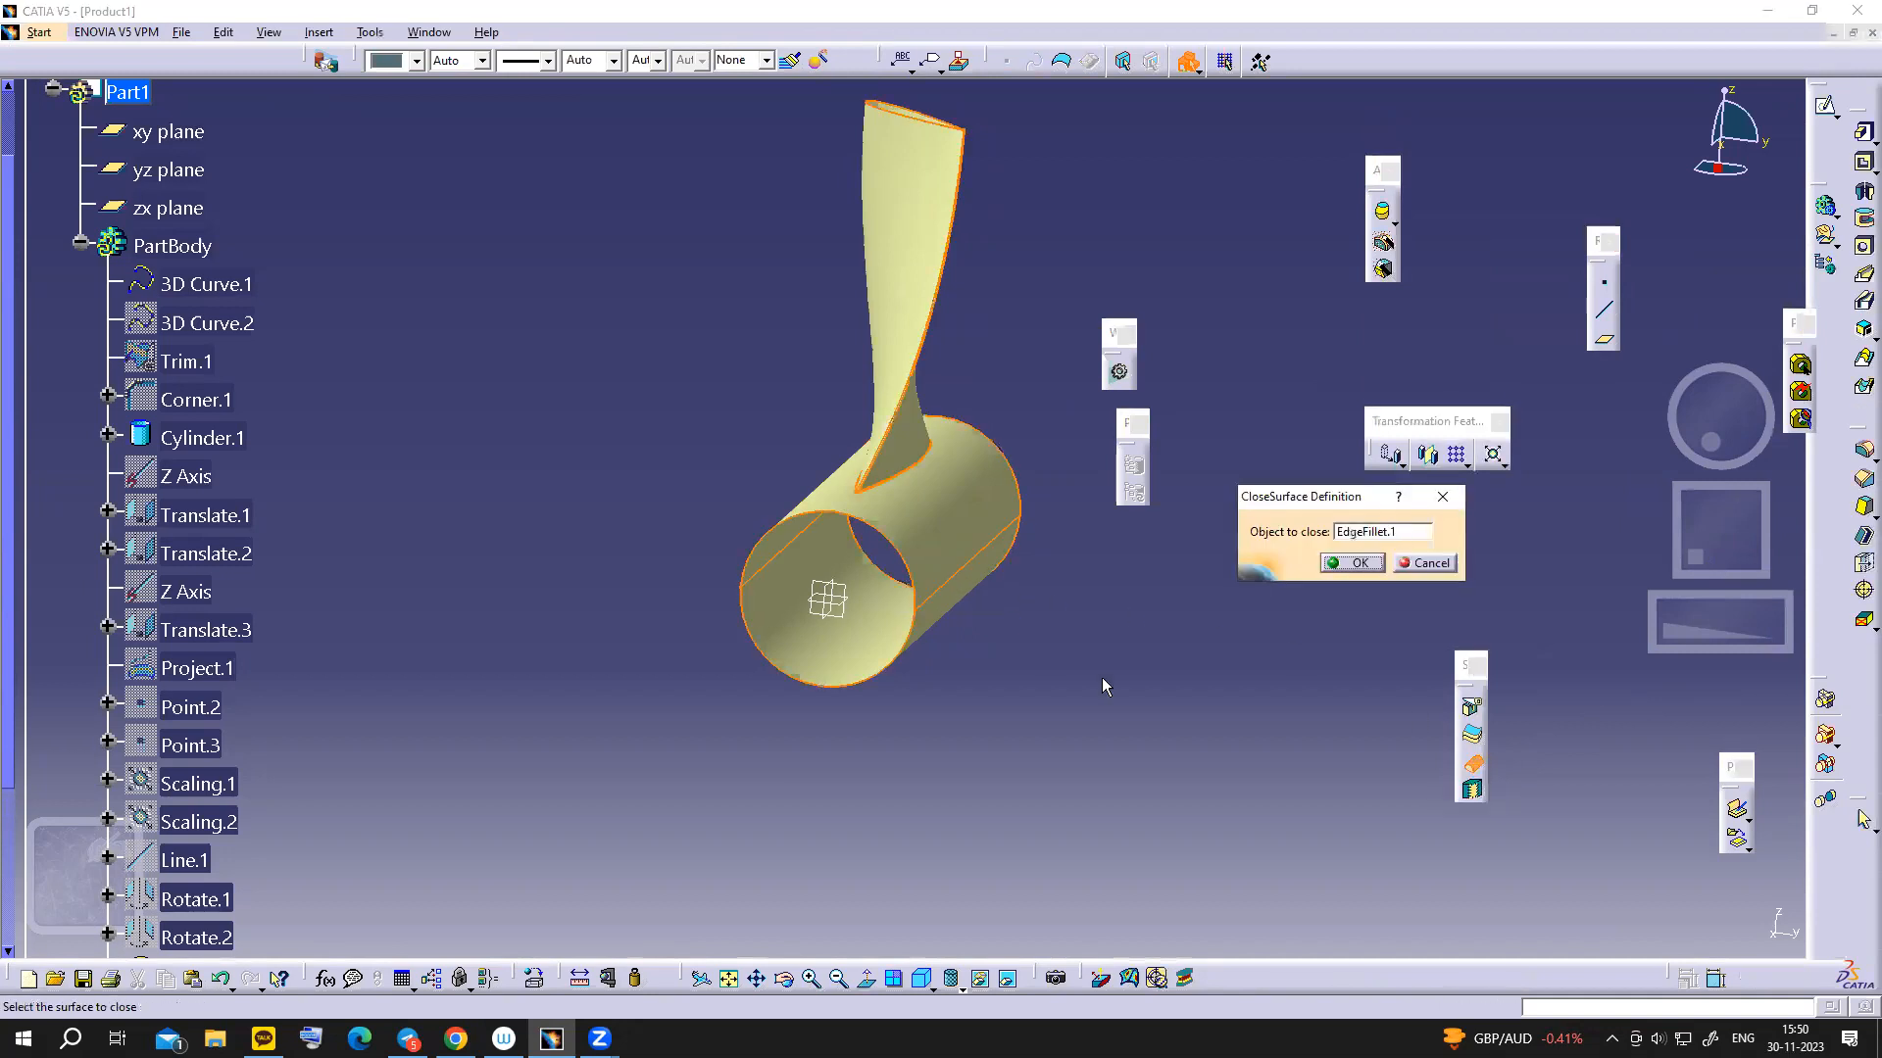
click(1350, 563)
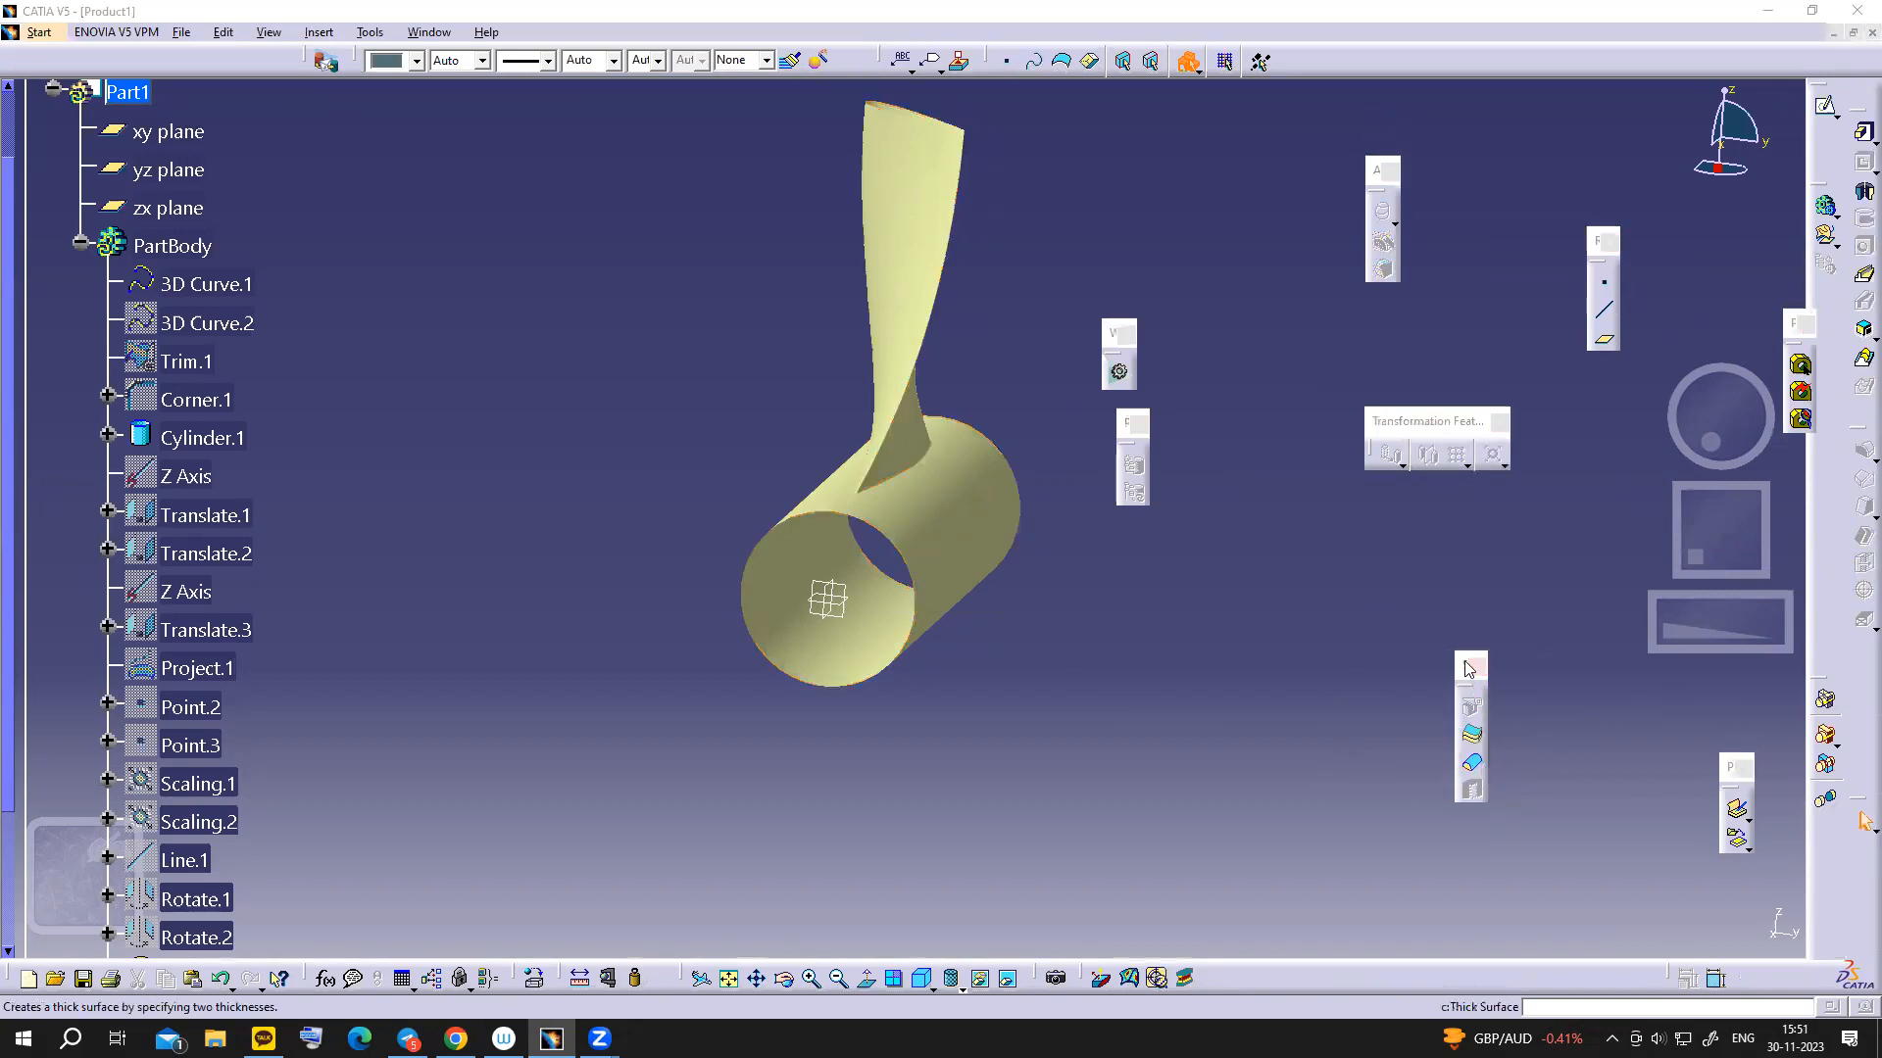
click(1471, 770)
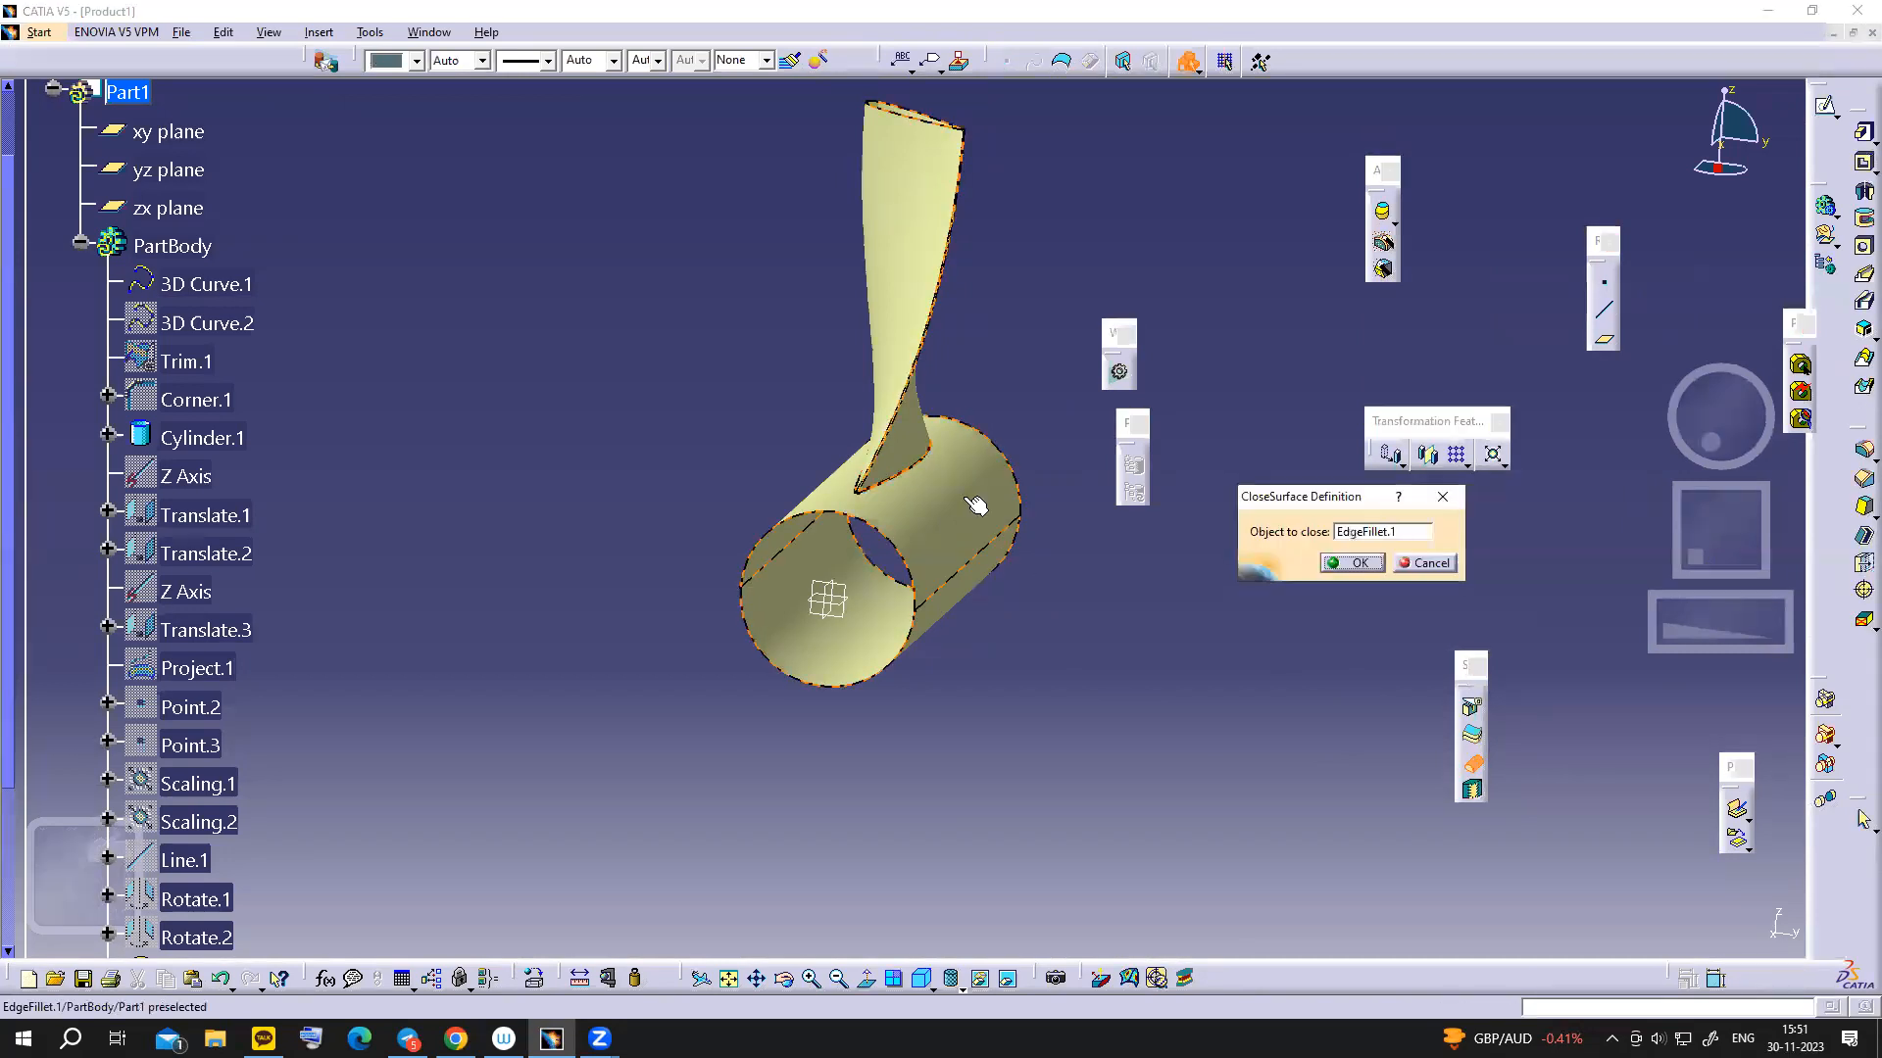
click(1348, 564)
click(1184, 638)
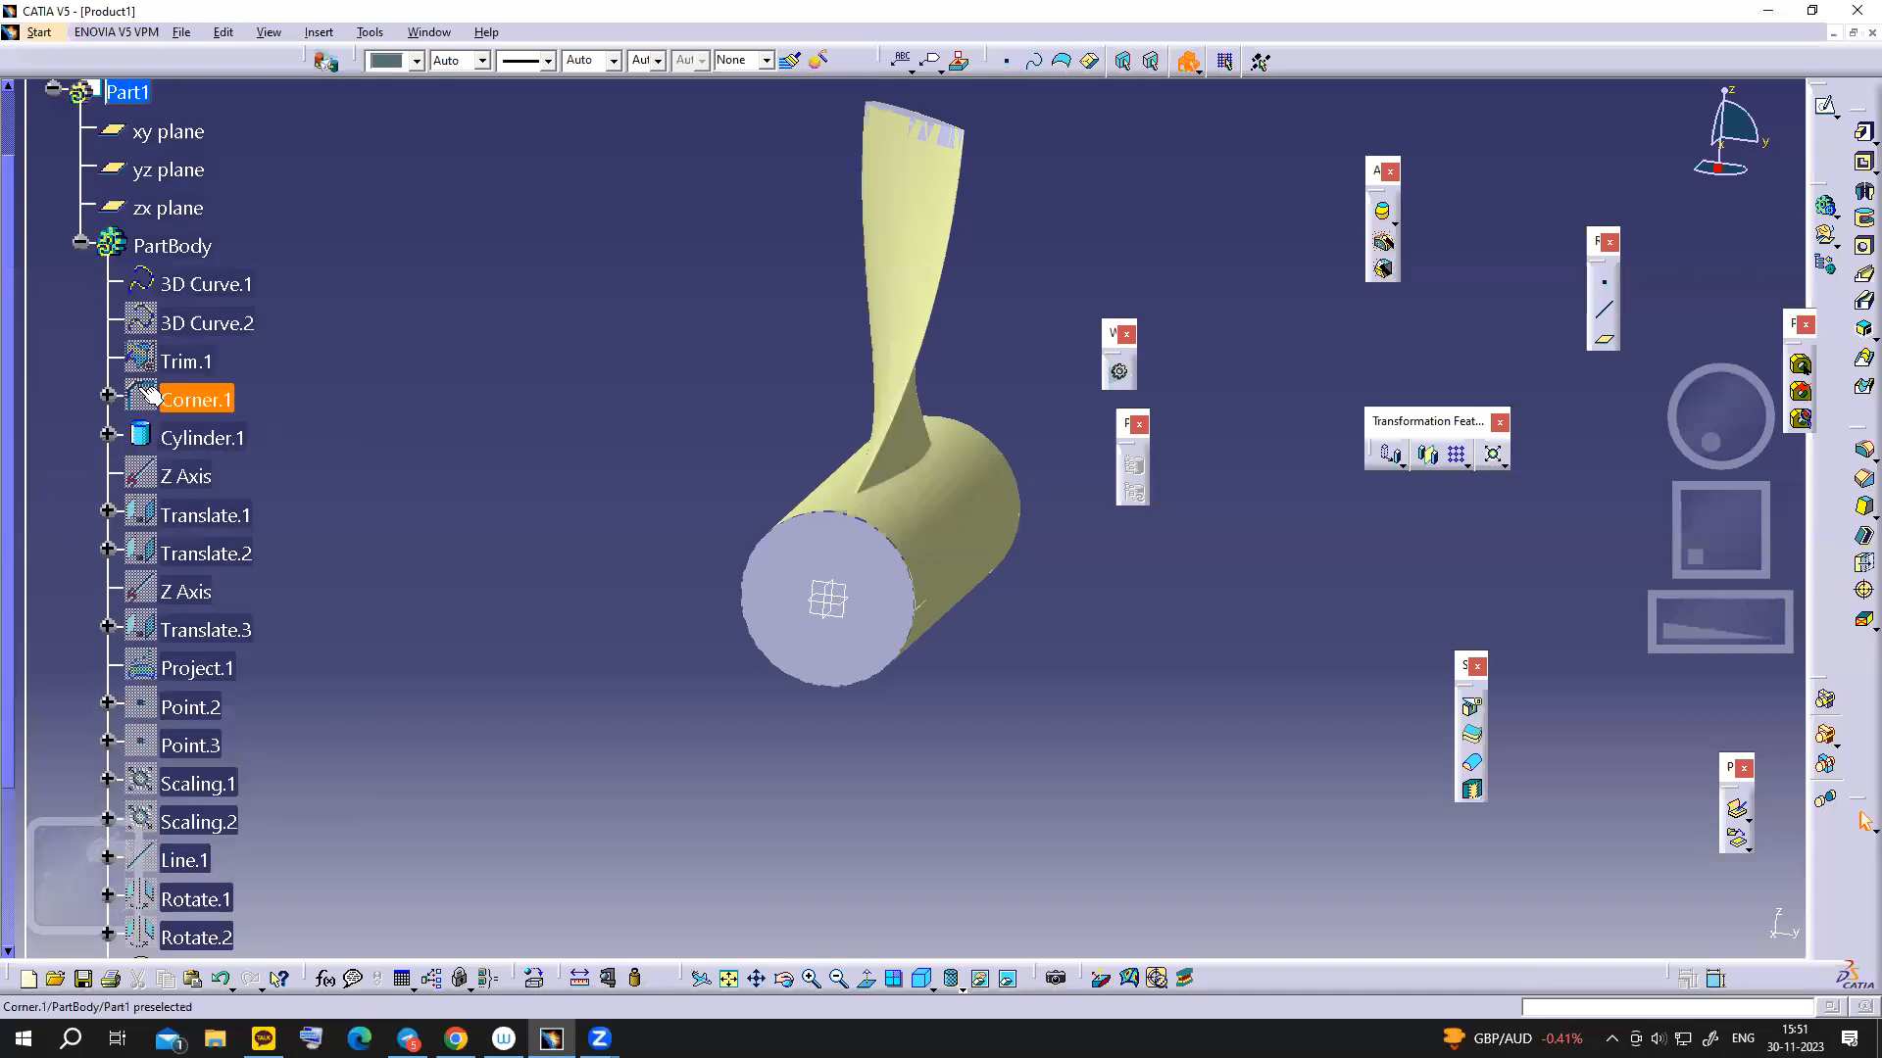
- Locate the edge fillet feature in the specification tree and hide its blade-and-hub surface
click(80, 243)
click(40, 175)
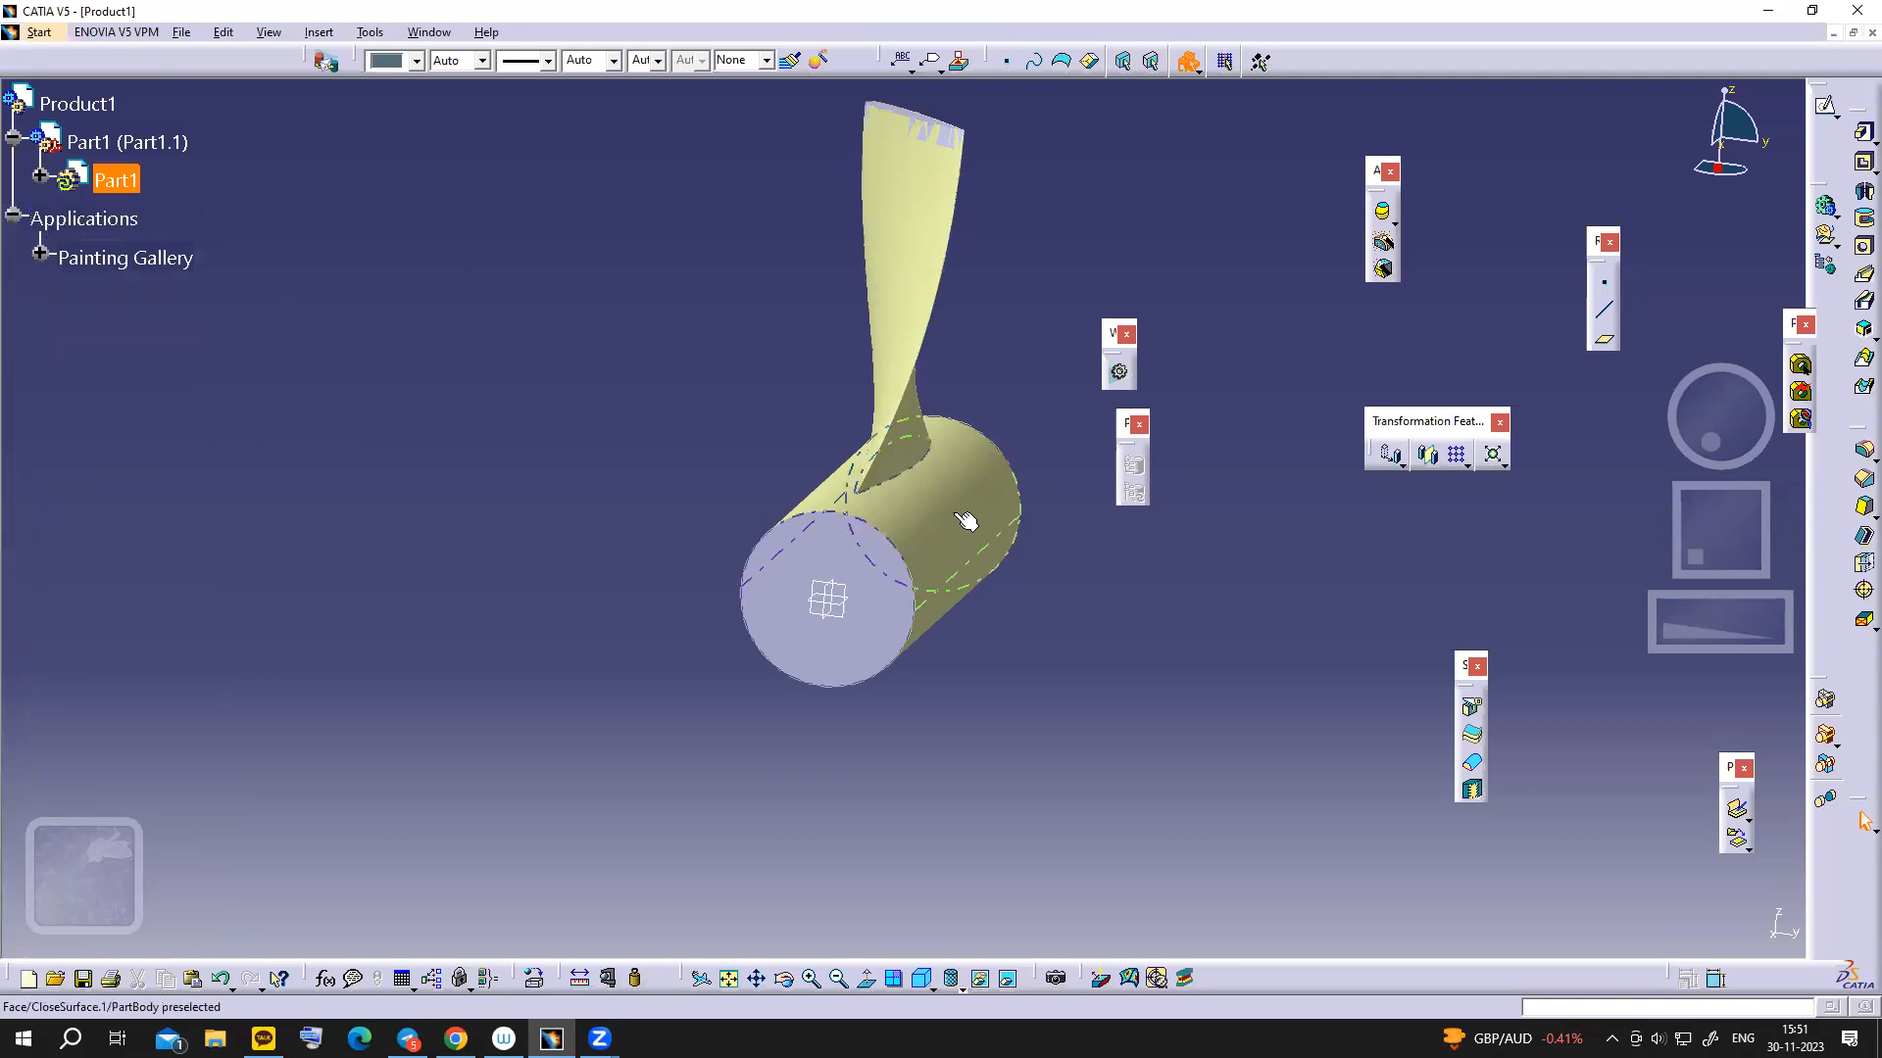
click(40, 177)
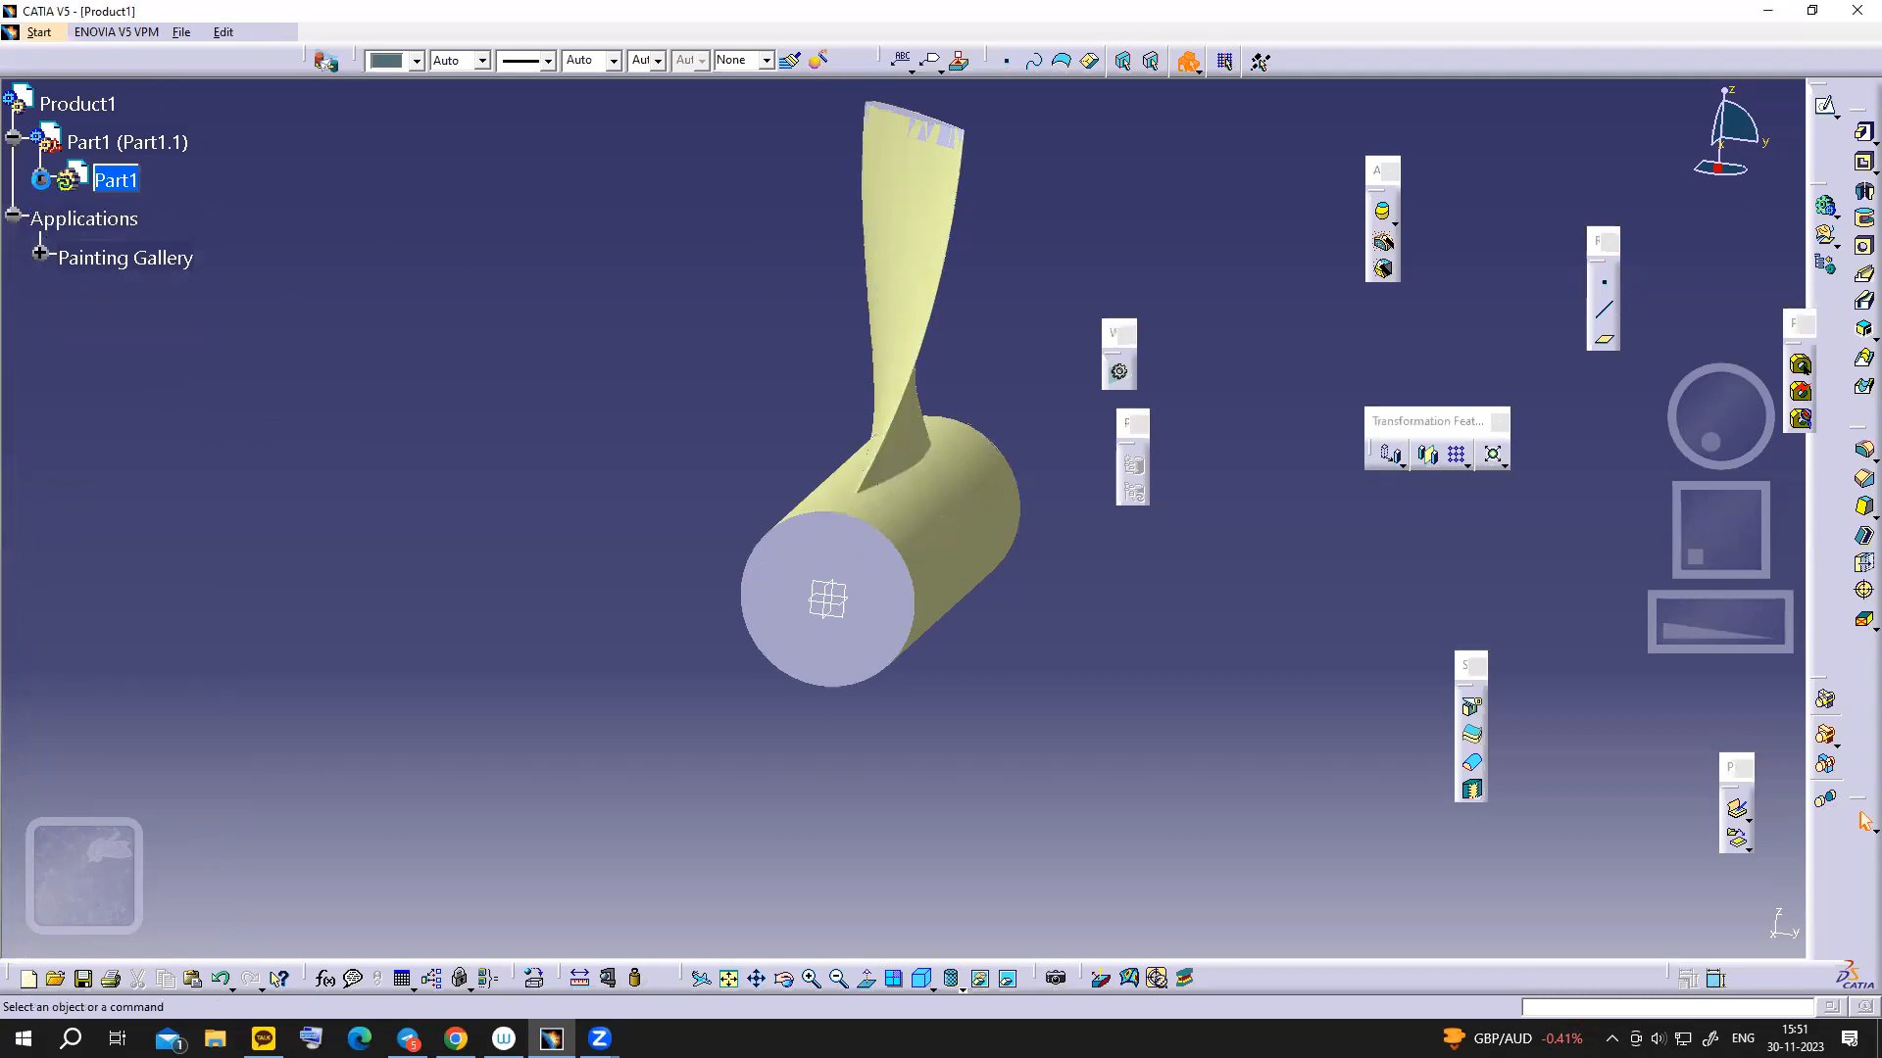
click(69, 331)
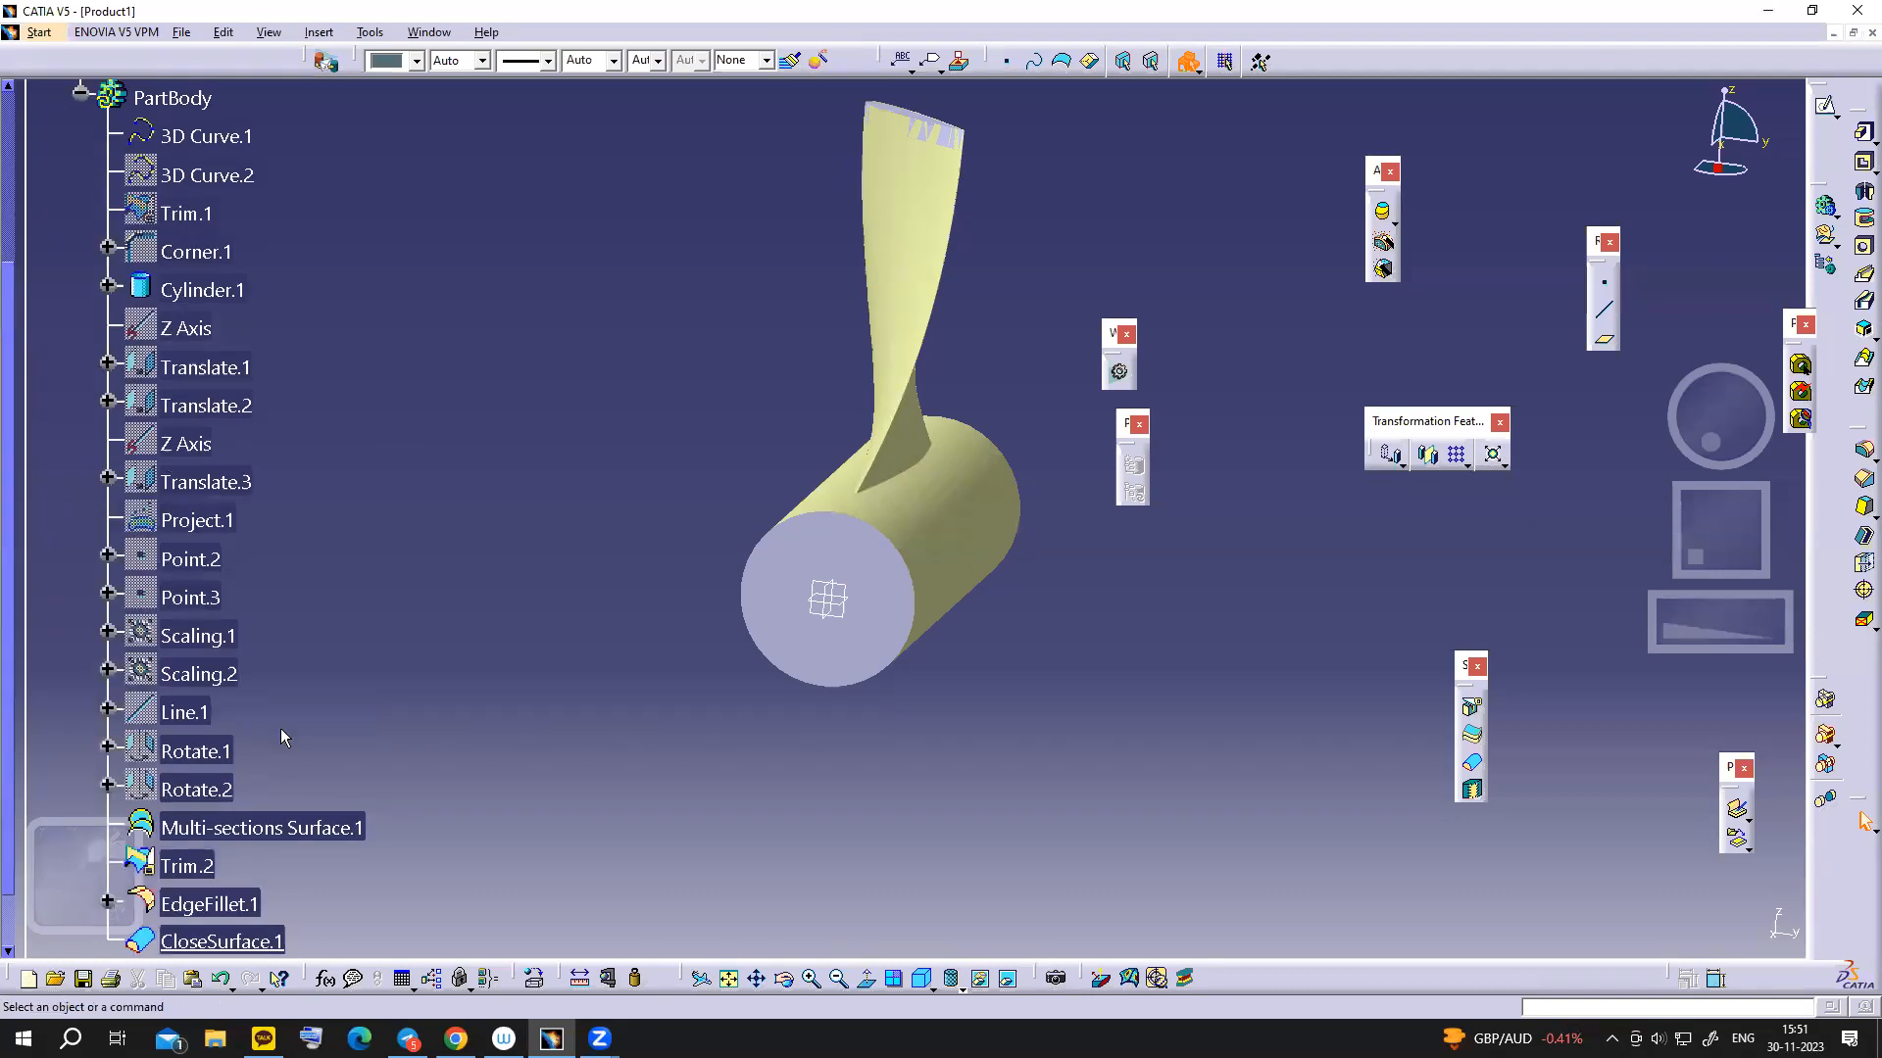
scroll(280, 737, down, 2)
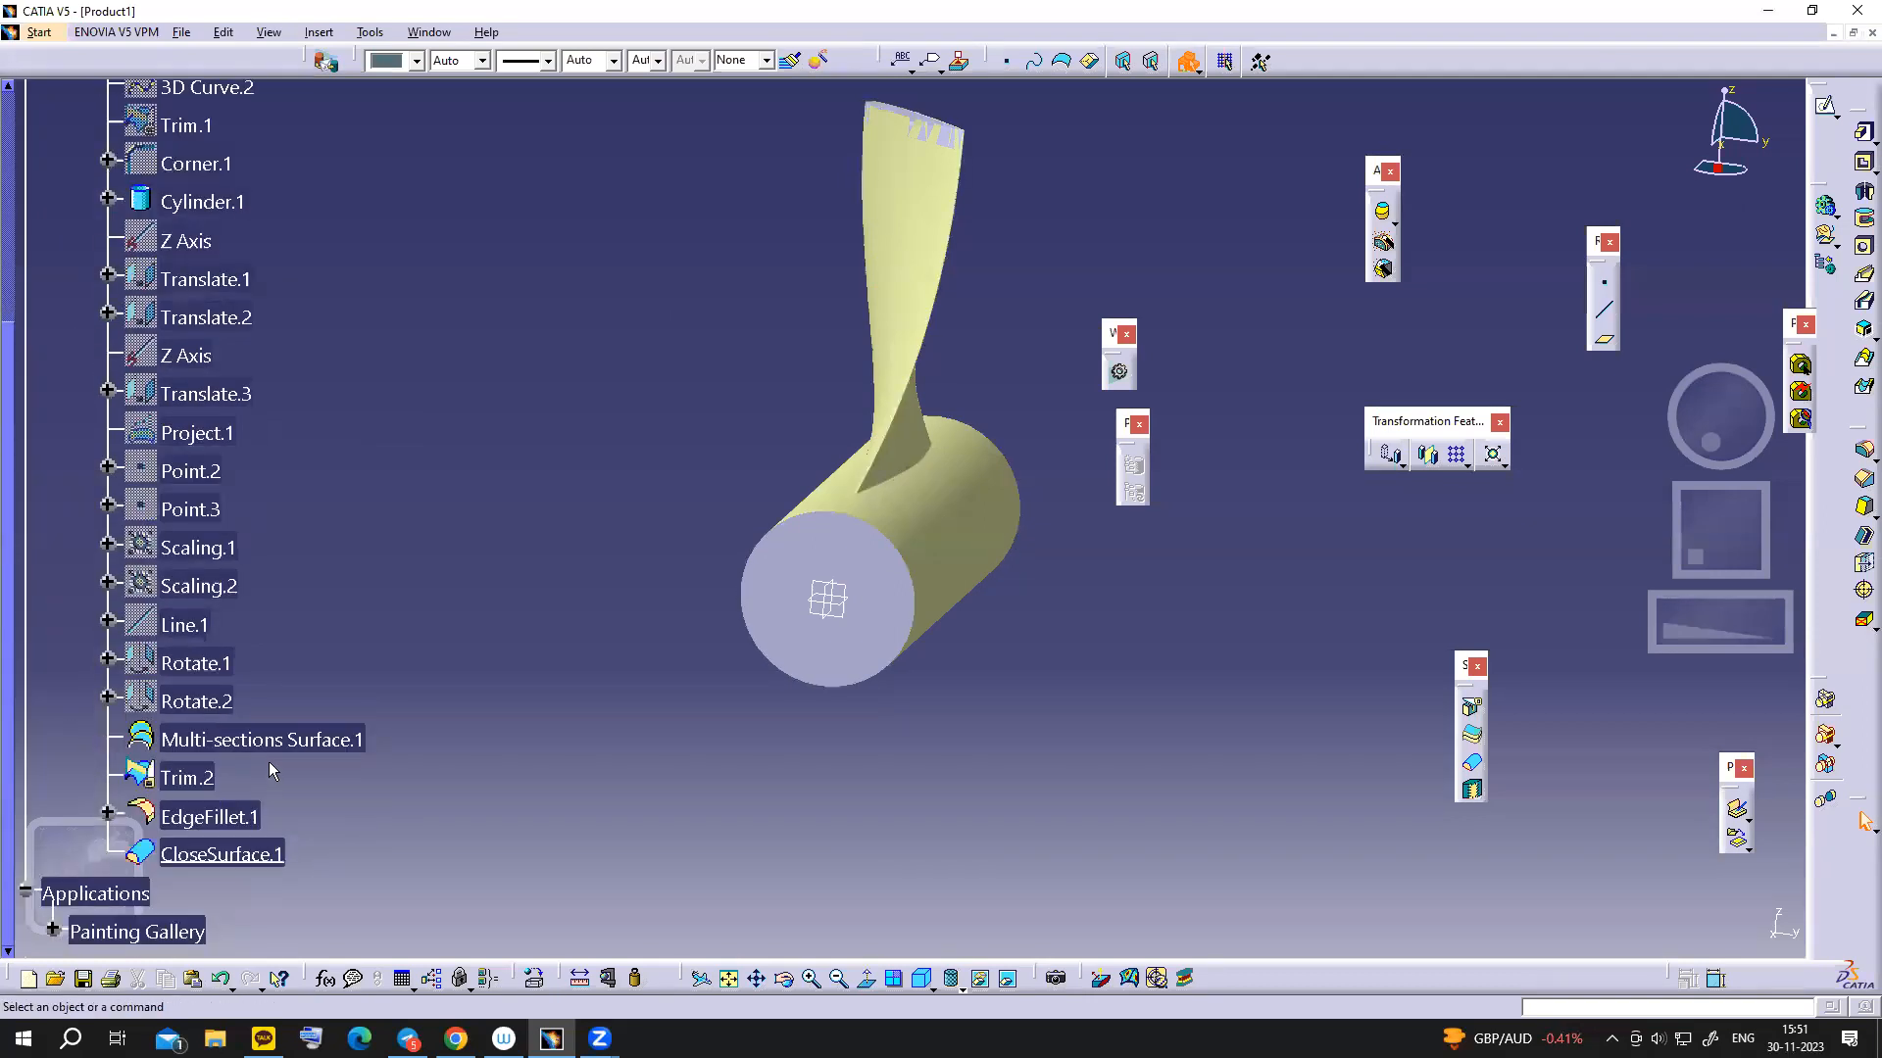
scroll(271, 771, down, 4)
right_click(219, 641)
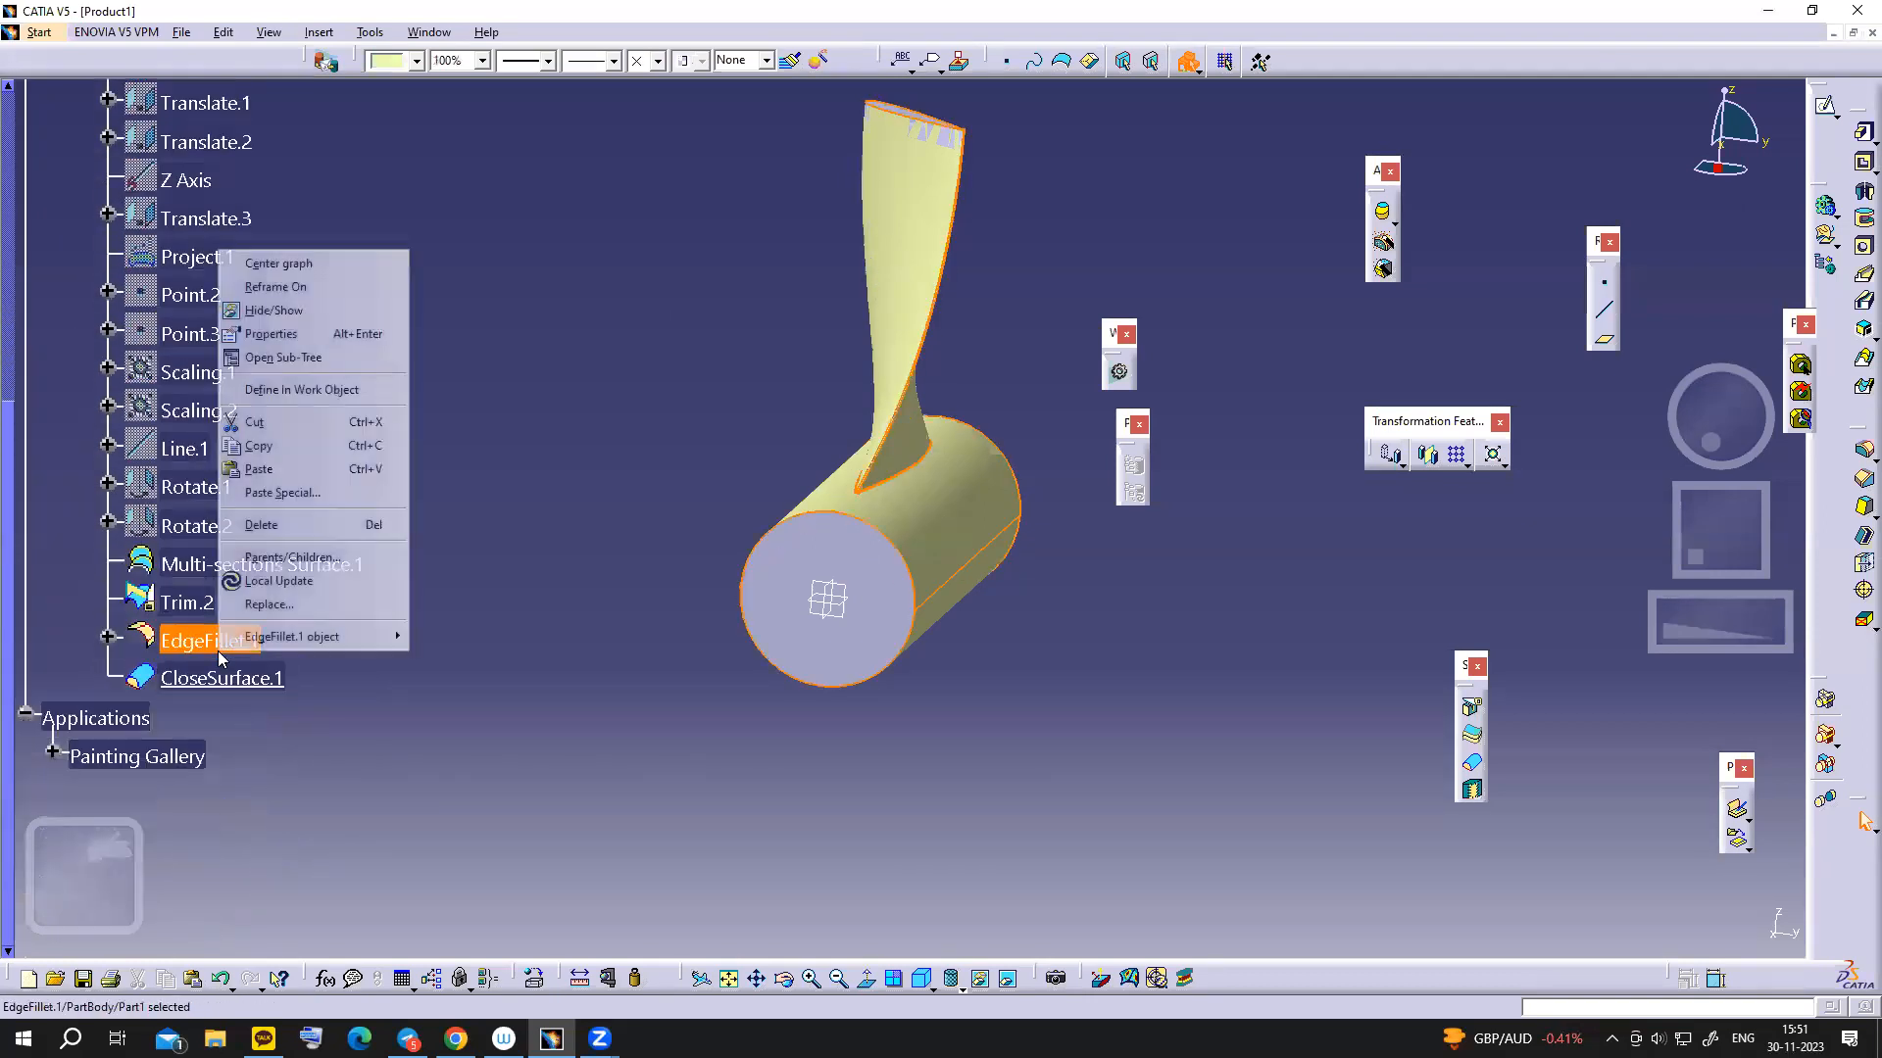
click(301, 313)
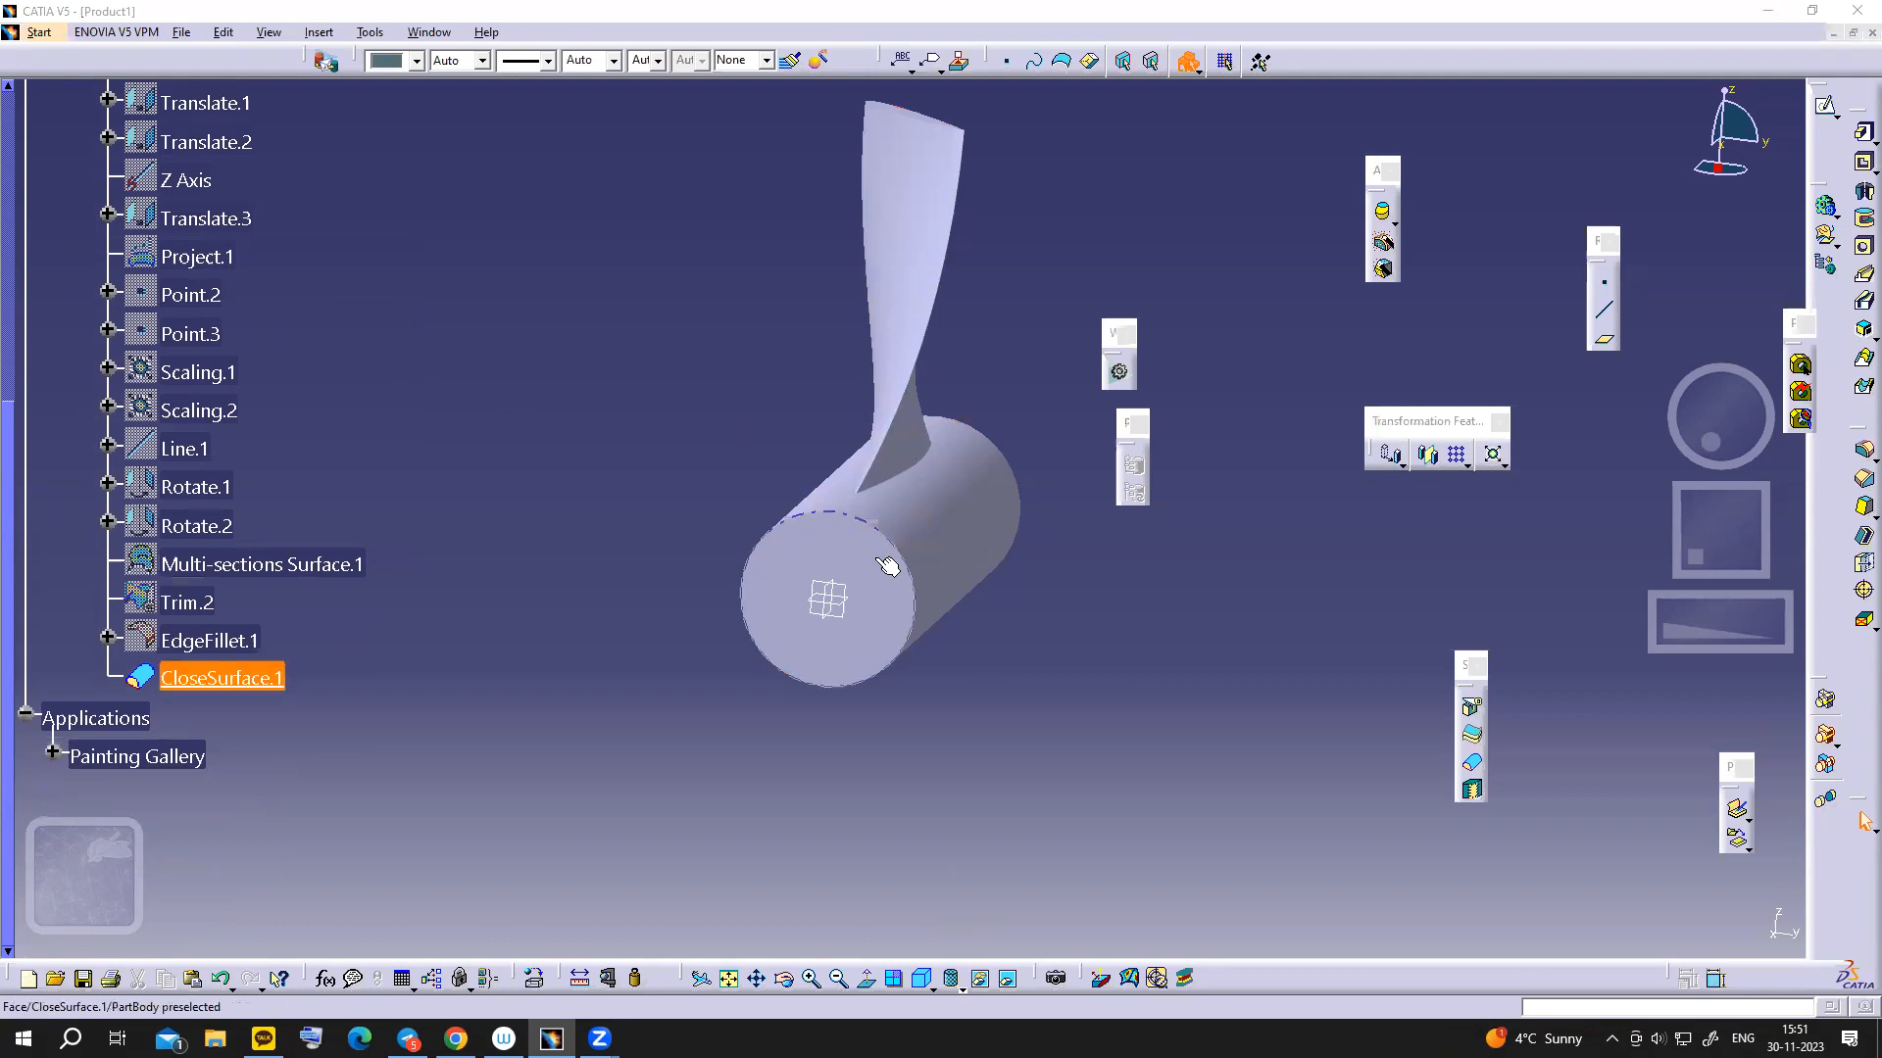
- Change the model's display mode to shading with edges
click(963, 990)
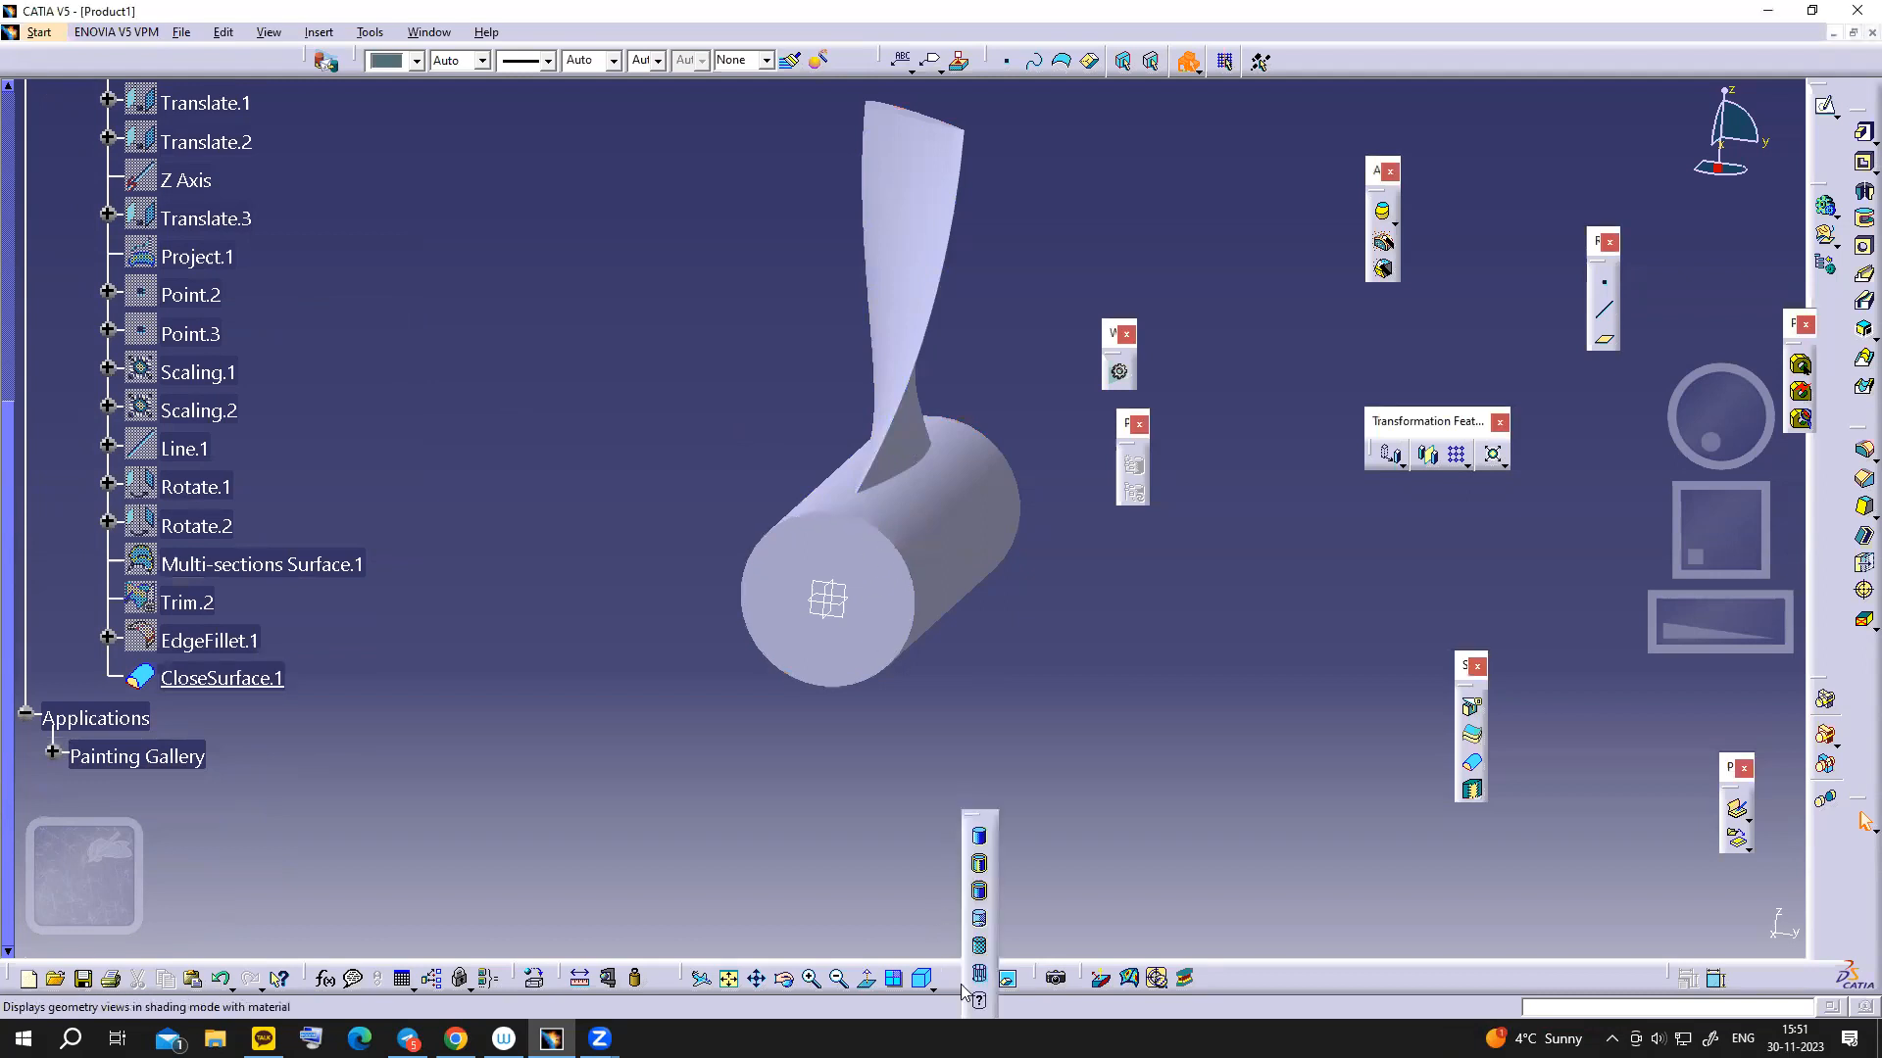
click(962, 984)
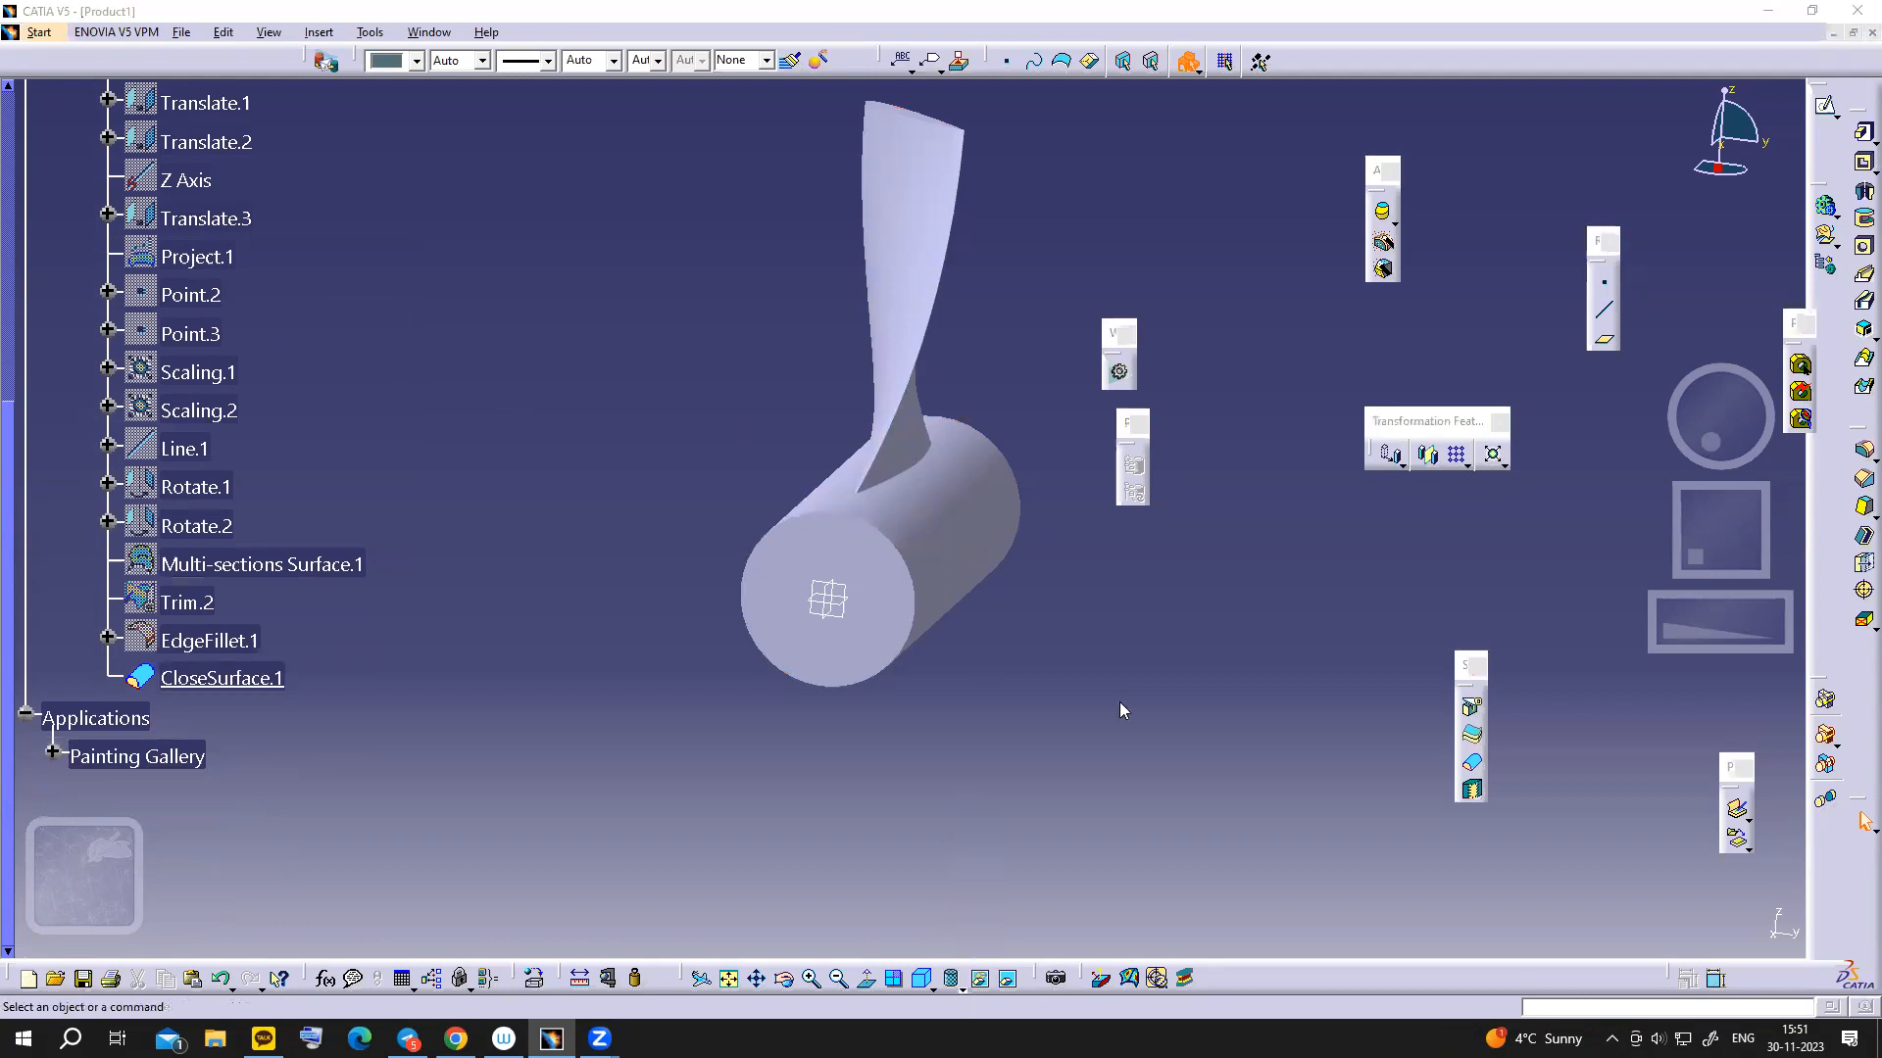
click(962, 988)
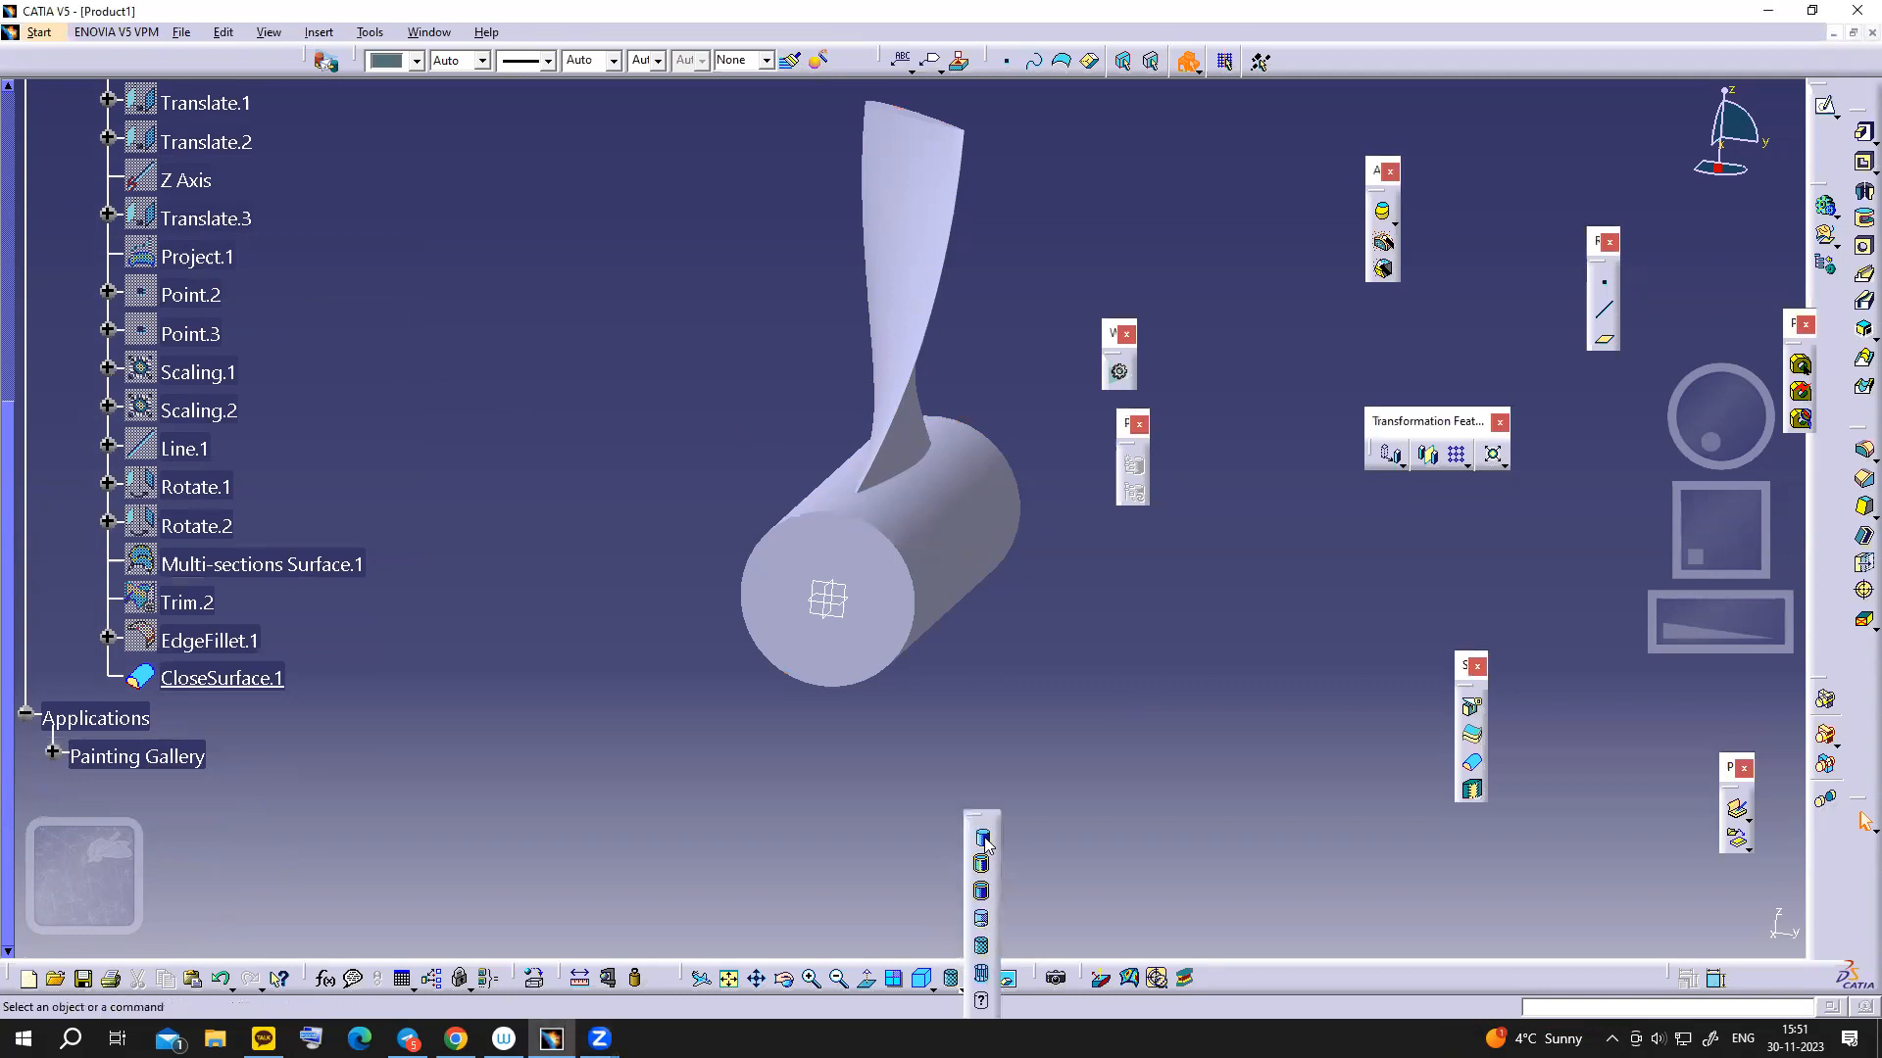
click(984, 839)
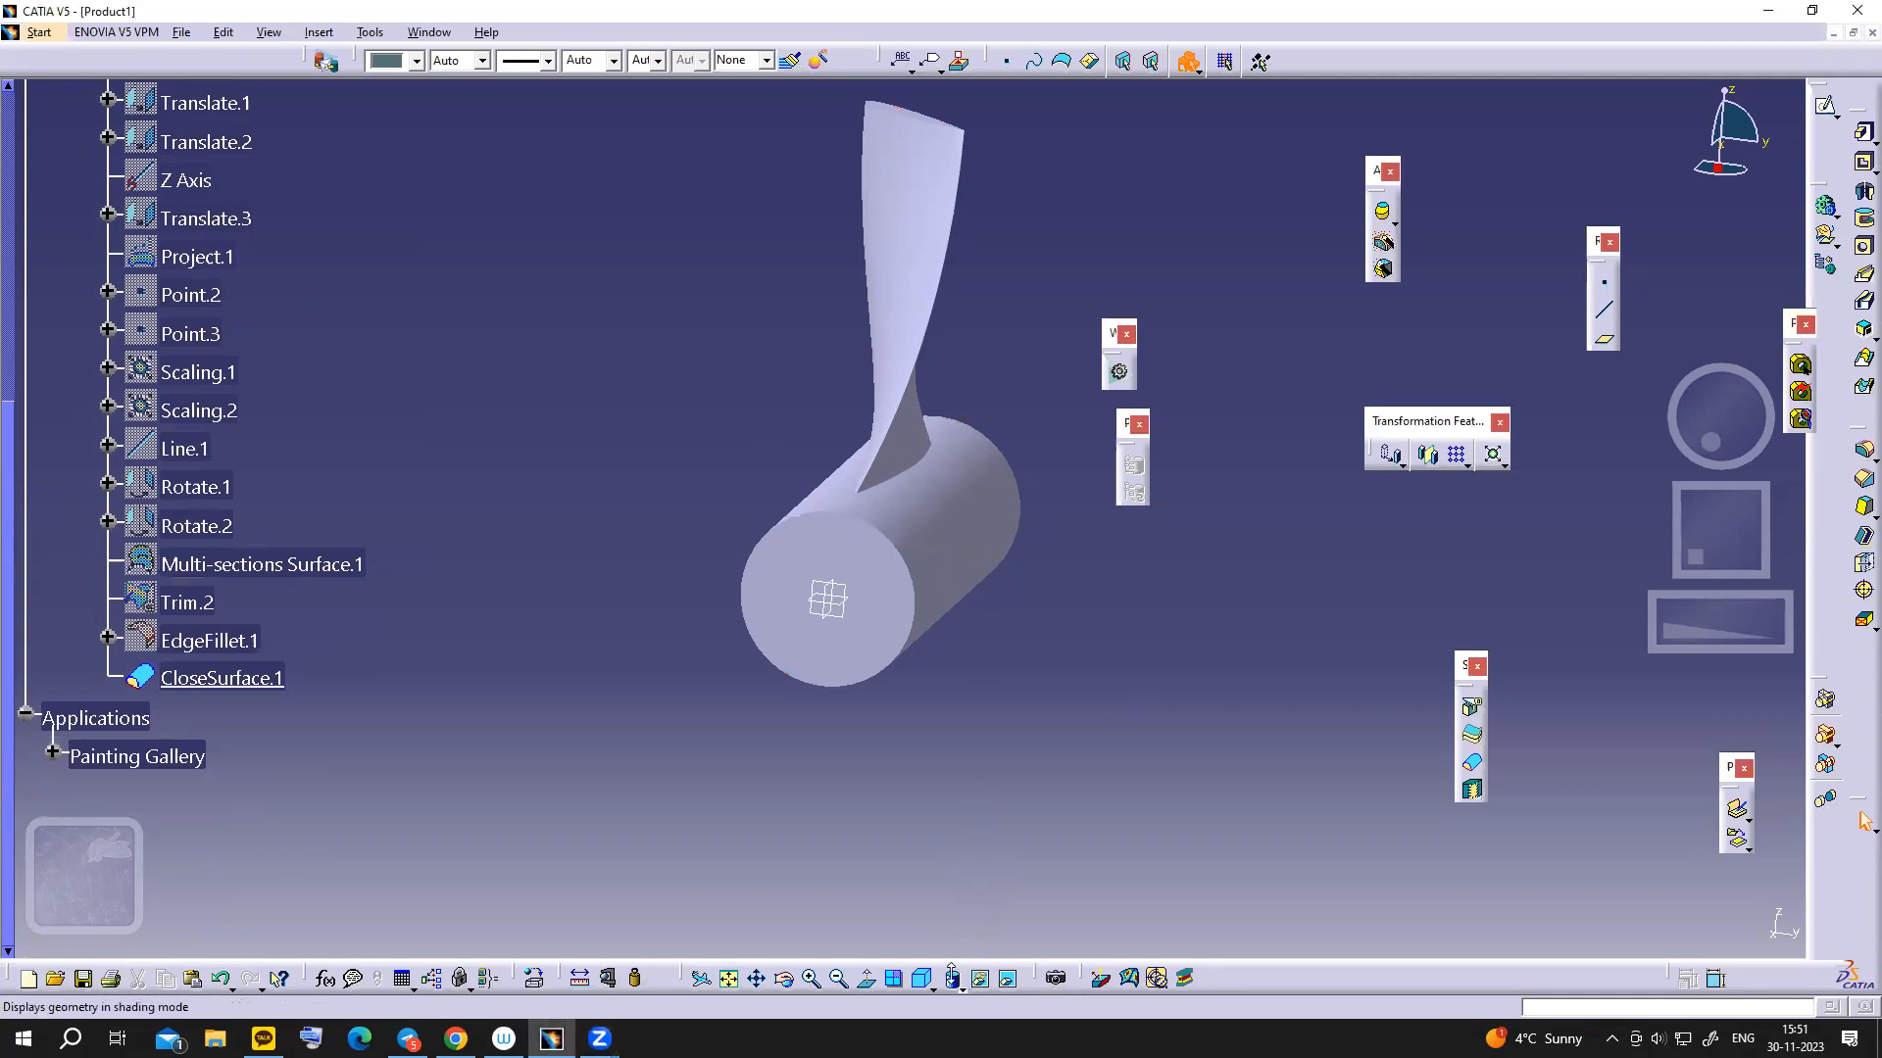
click(953, 985)
click(968, 840)
click(861, 638)
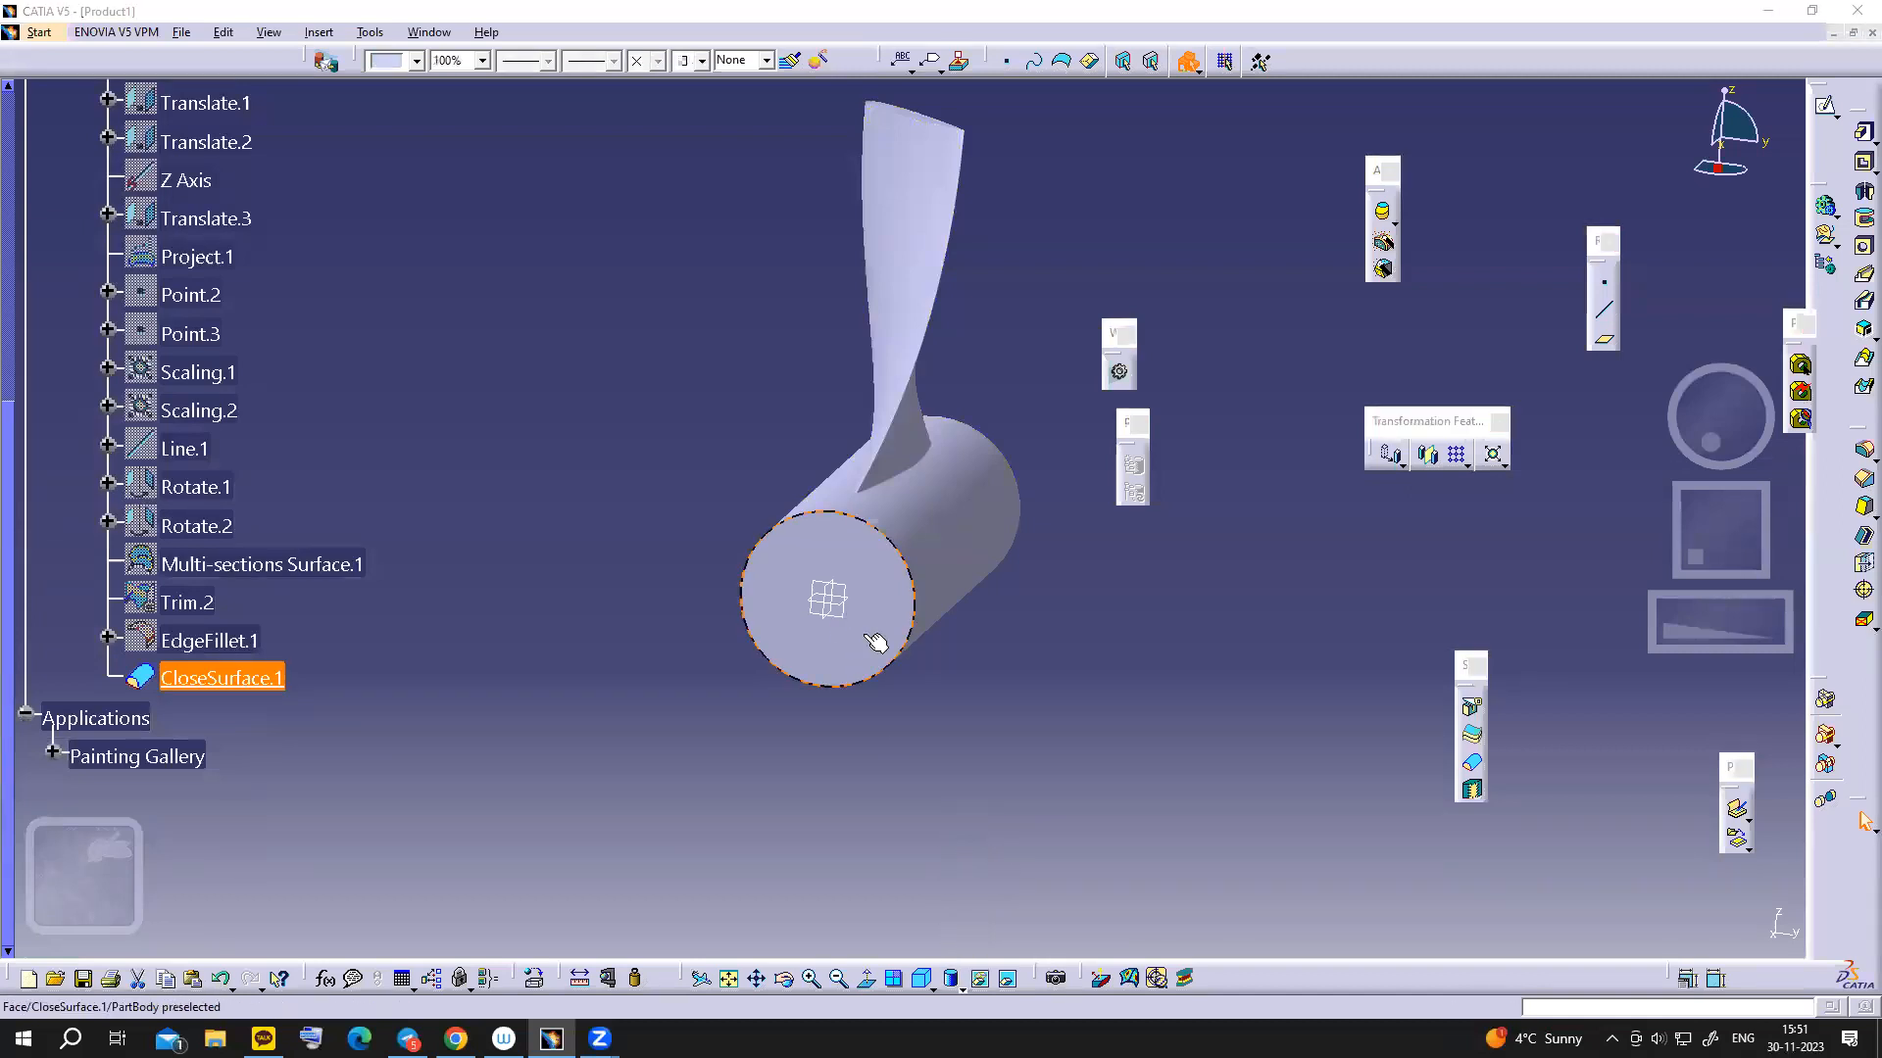
click(960, 985)
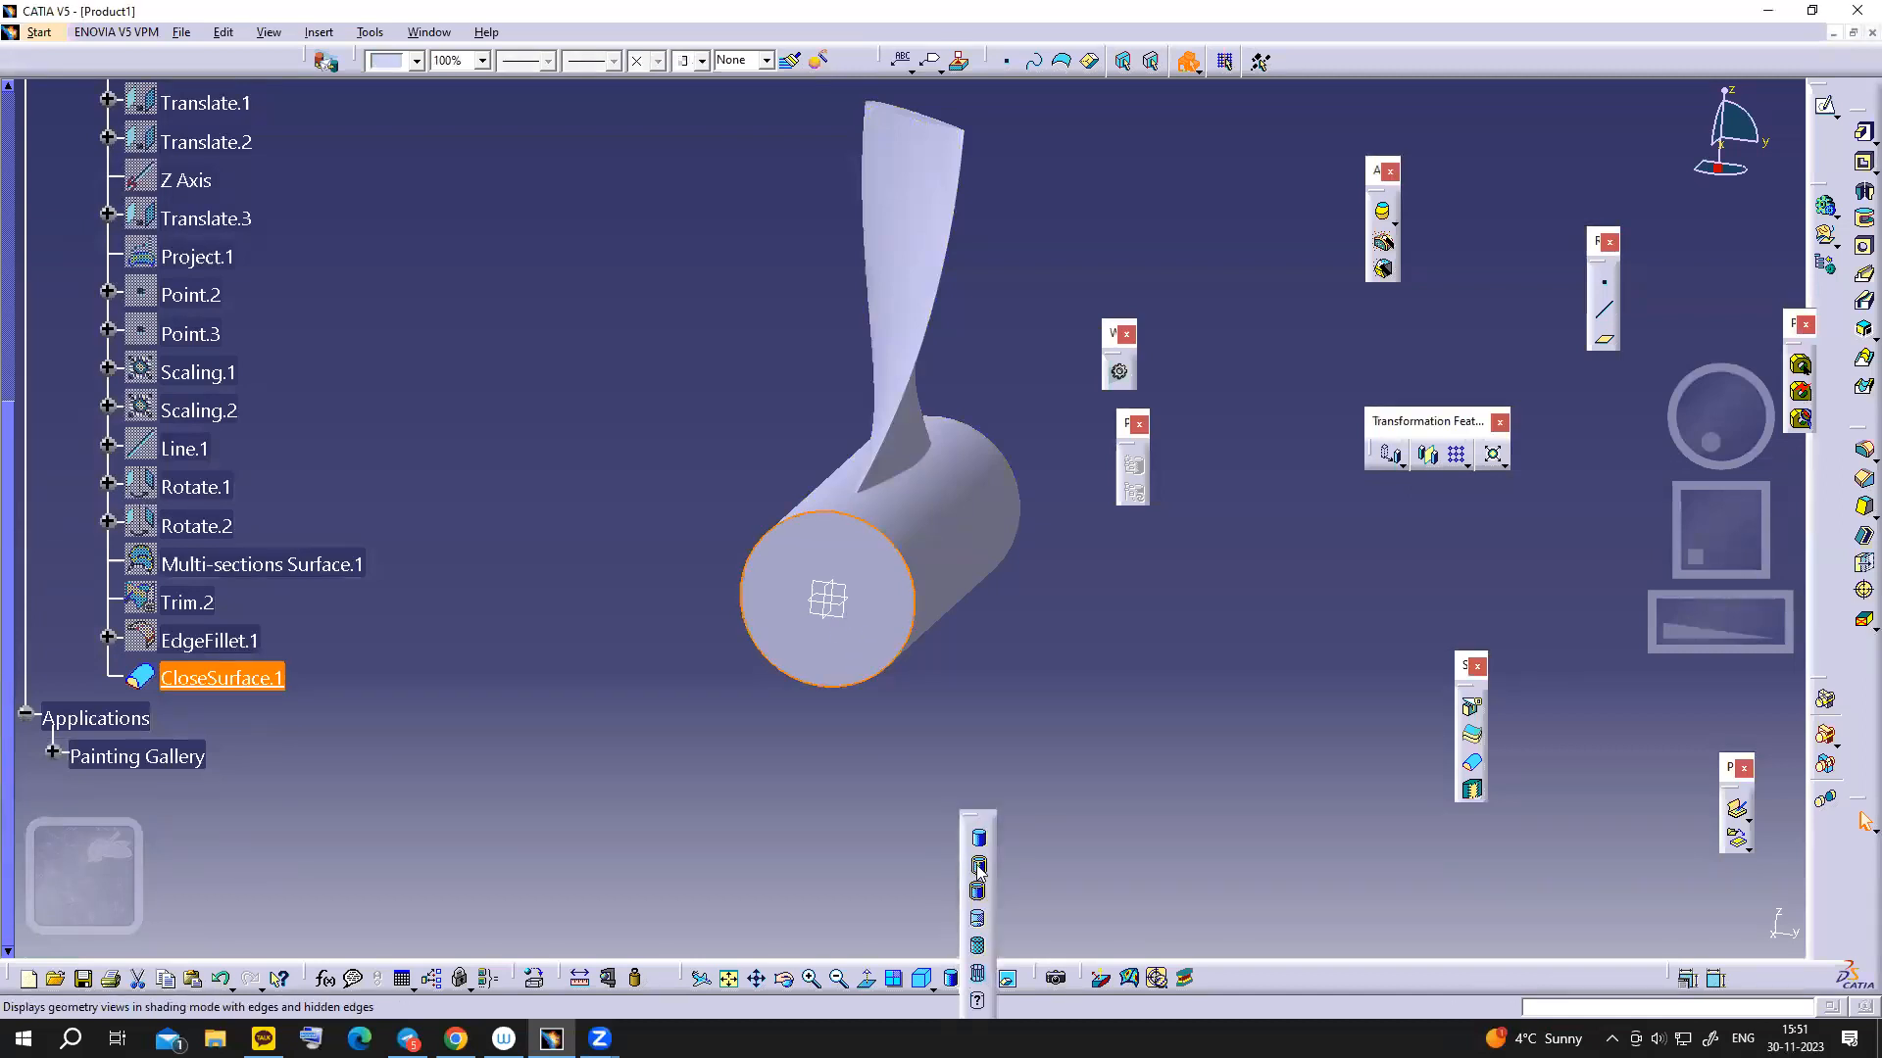
click(978, 872)
click(947, 770)
- Chamfer both circular end edges of the hub with a 5 mm length at 45 degrees, consulting the fan drawing in Chrome
mouse_move(931, 725)
middle_down()
mouse_move(827, 673)
mouse_move(721, 737)
mouse_move(979, 726)
mouse_move(915, 750)
middle_up()
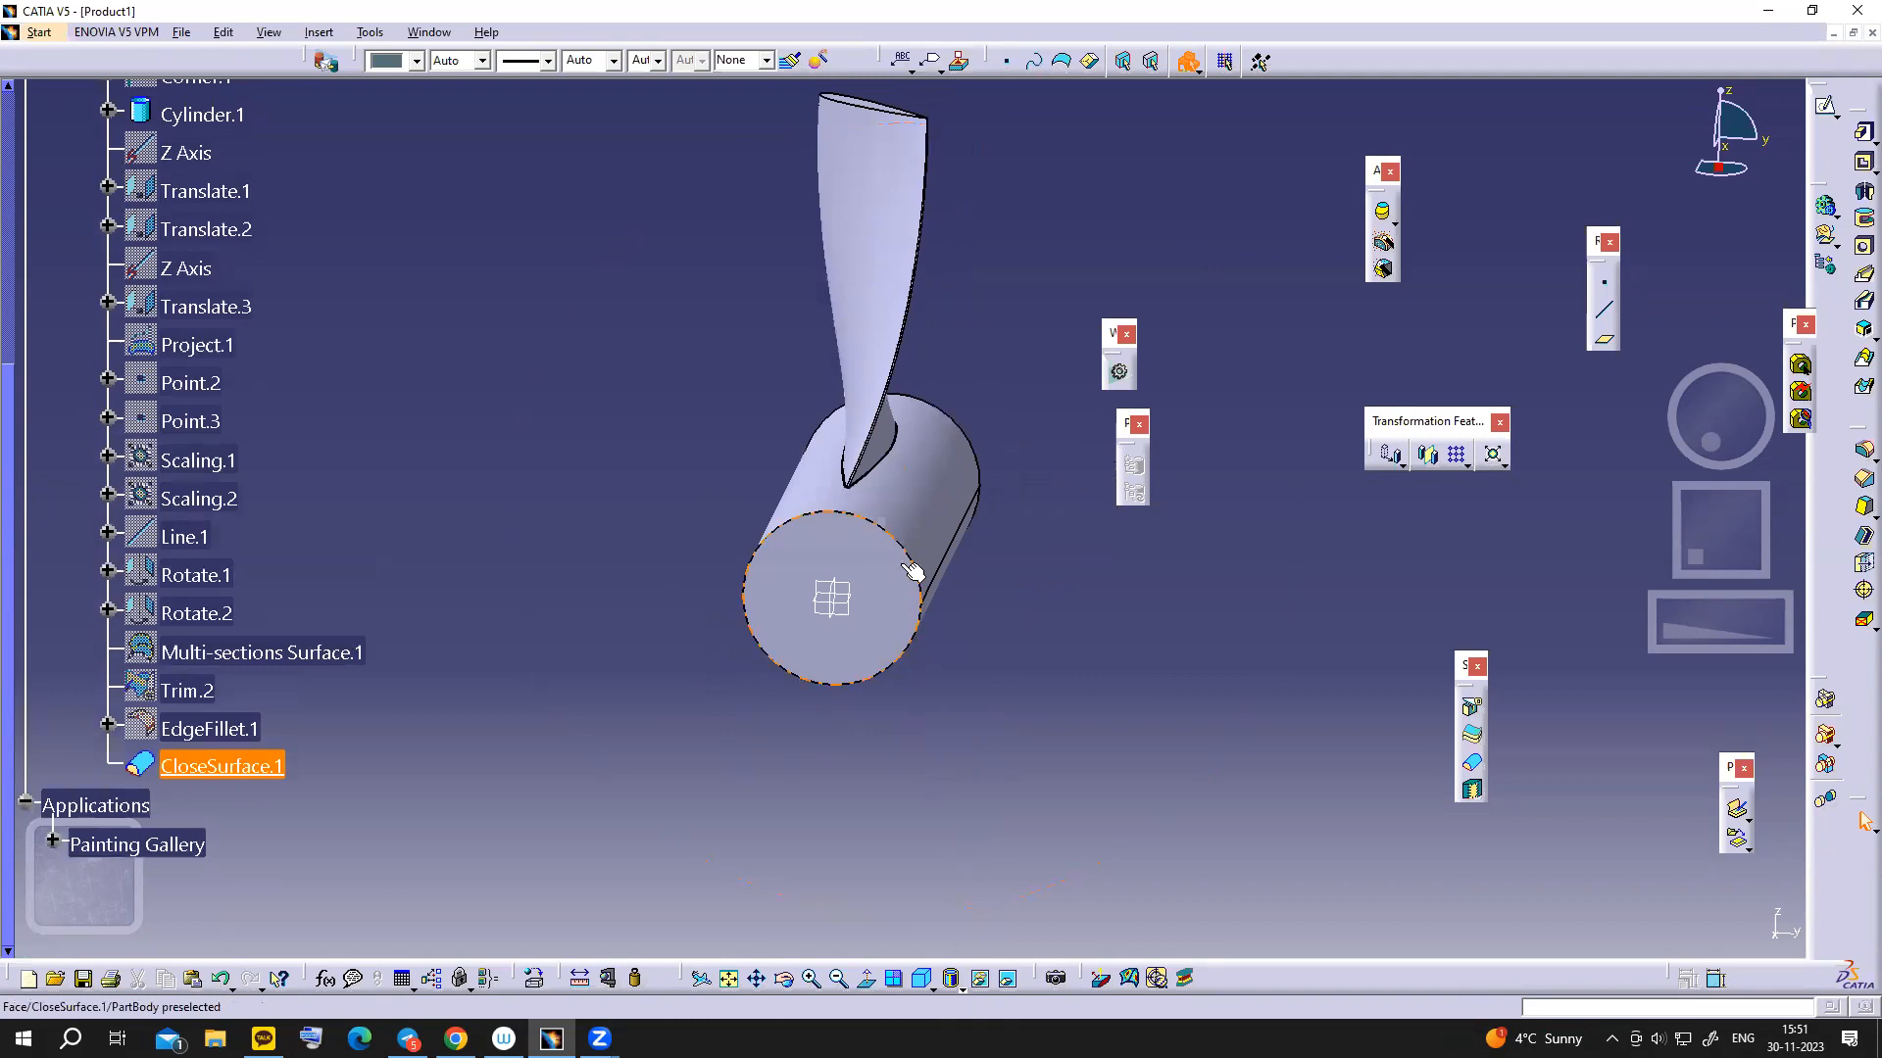
click(899, 555)
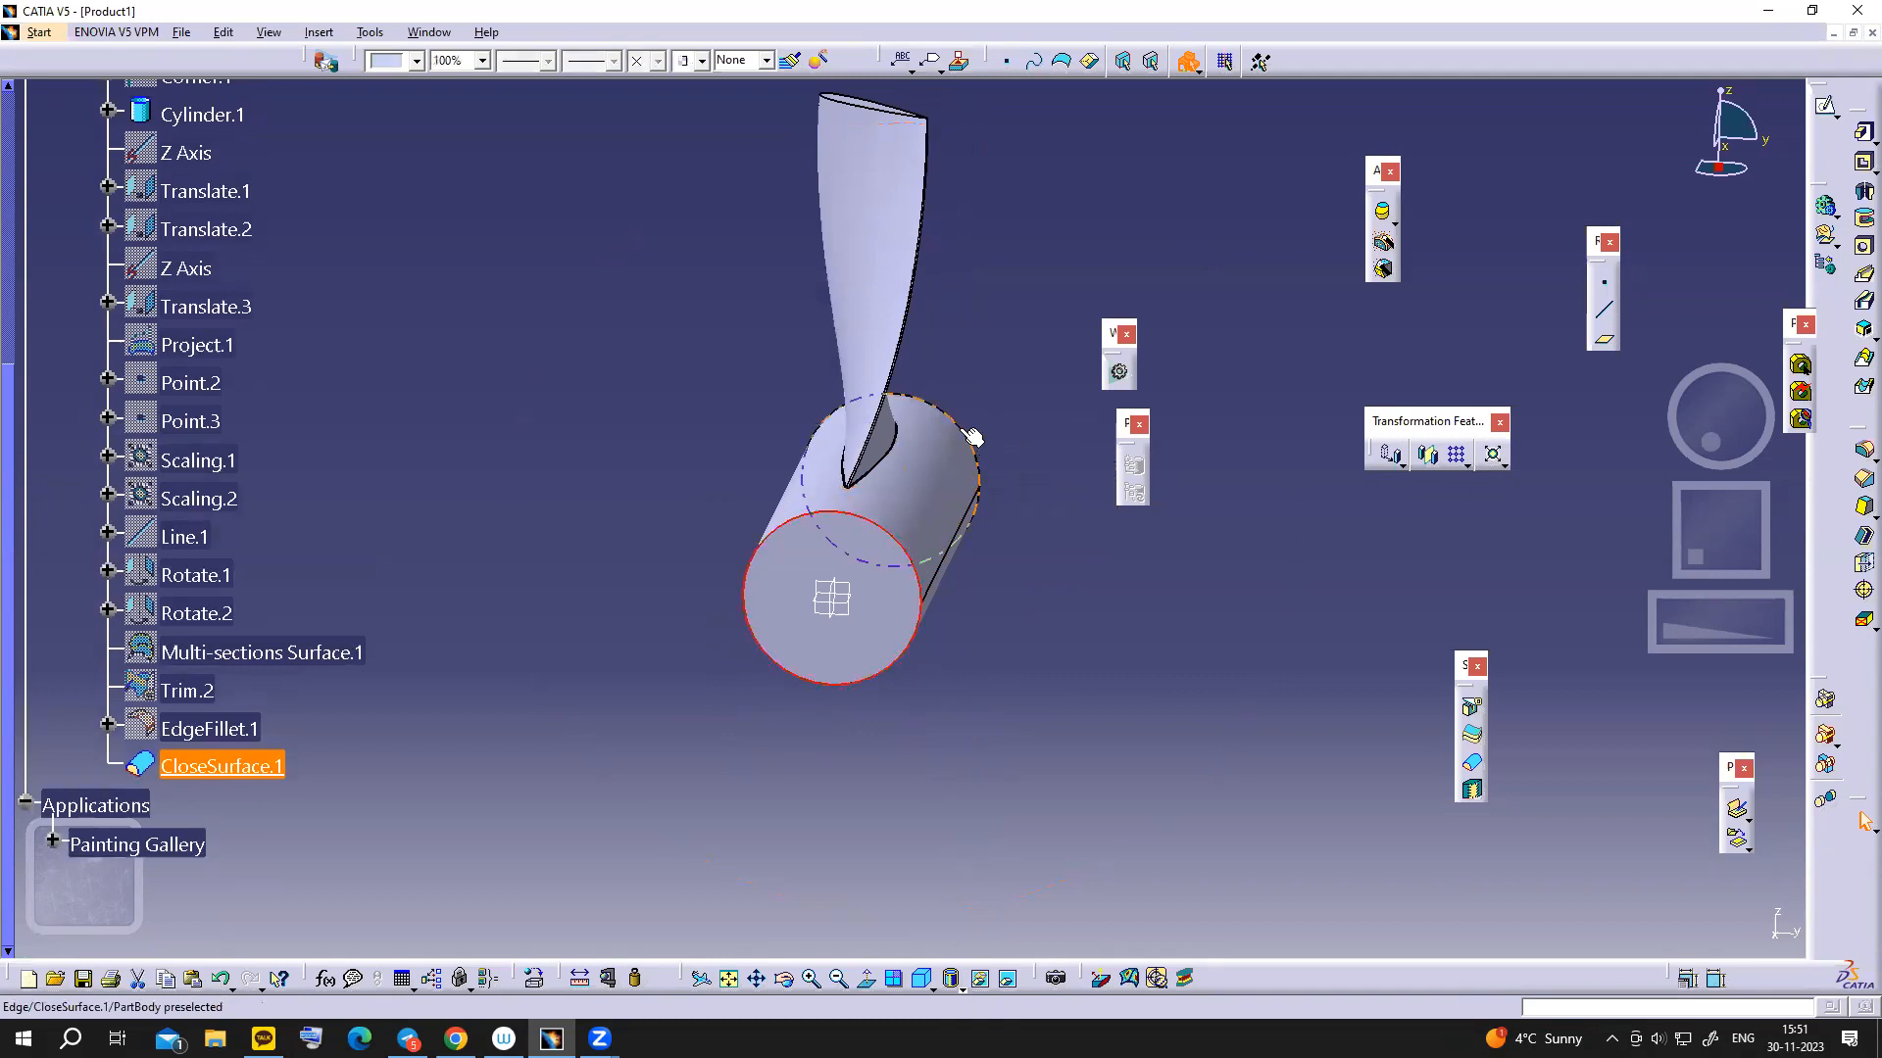
ctrl+click(974, 444)
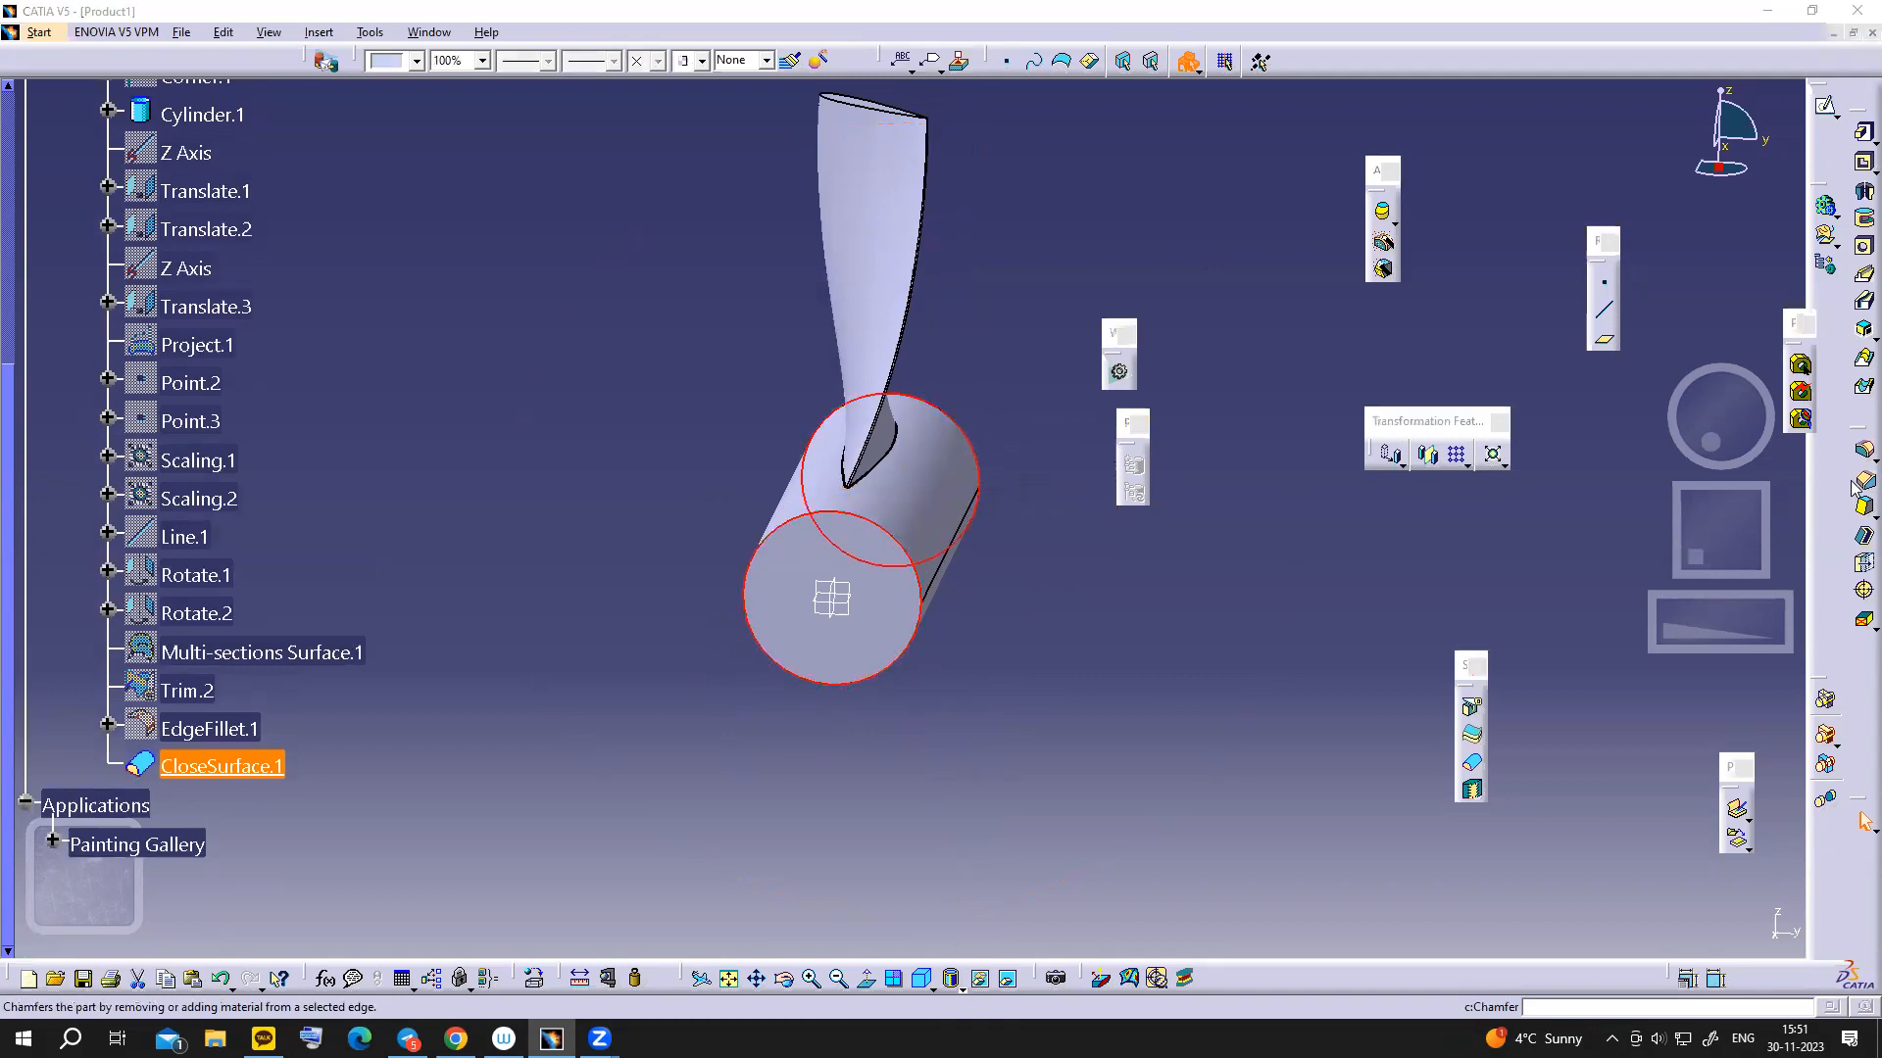
key(alt+Tab)
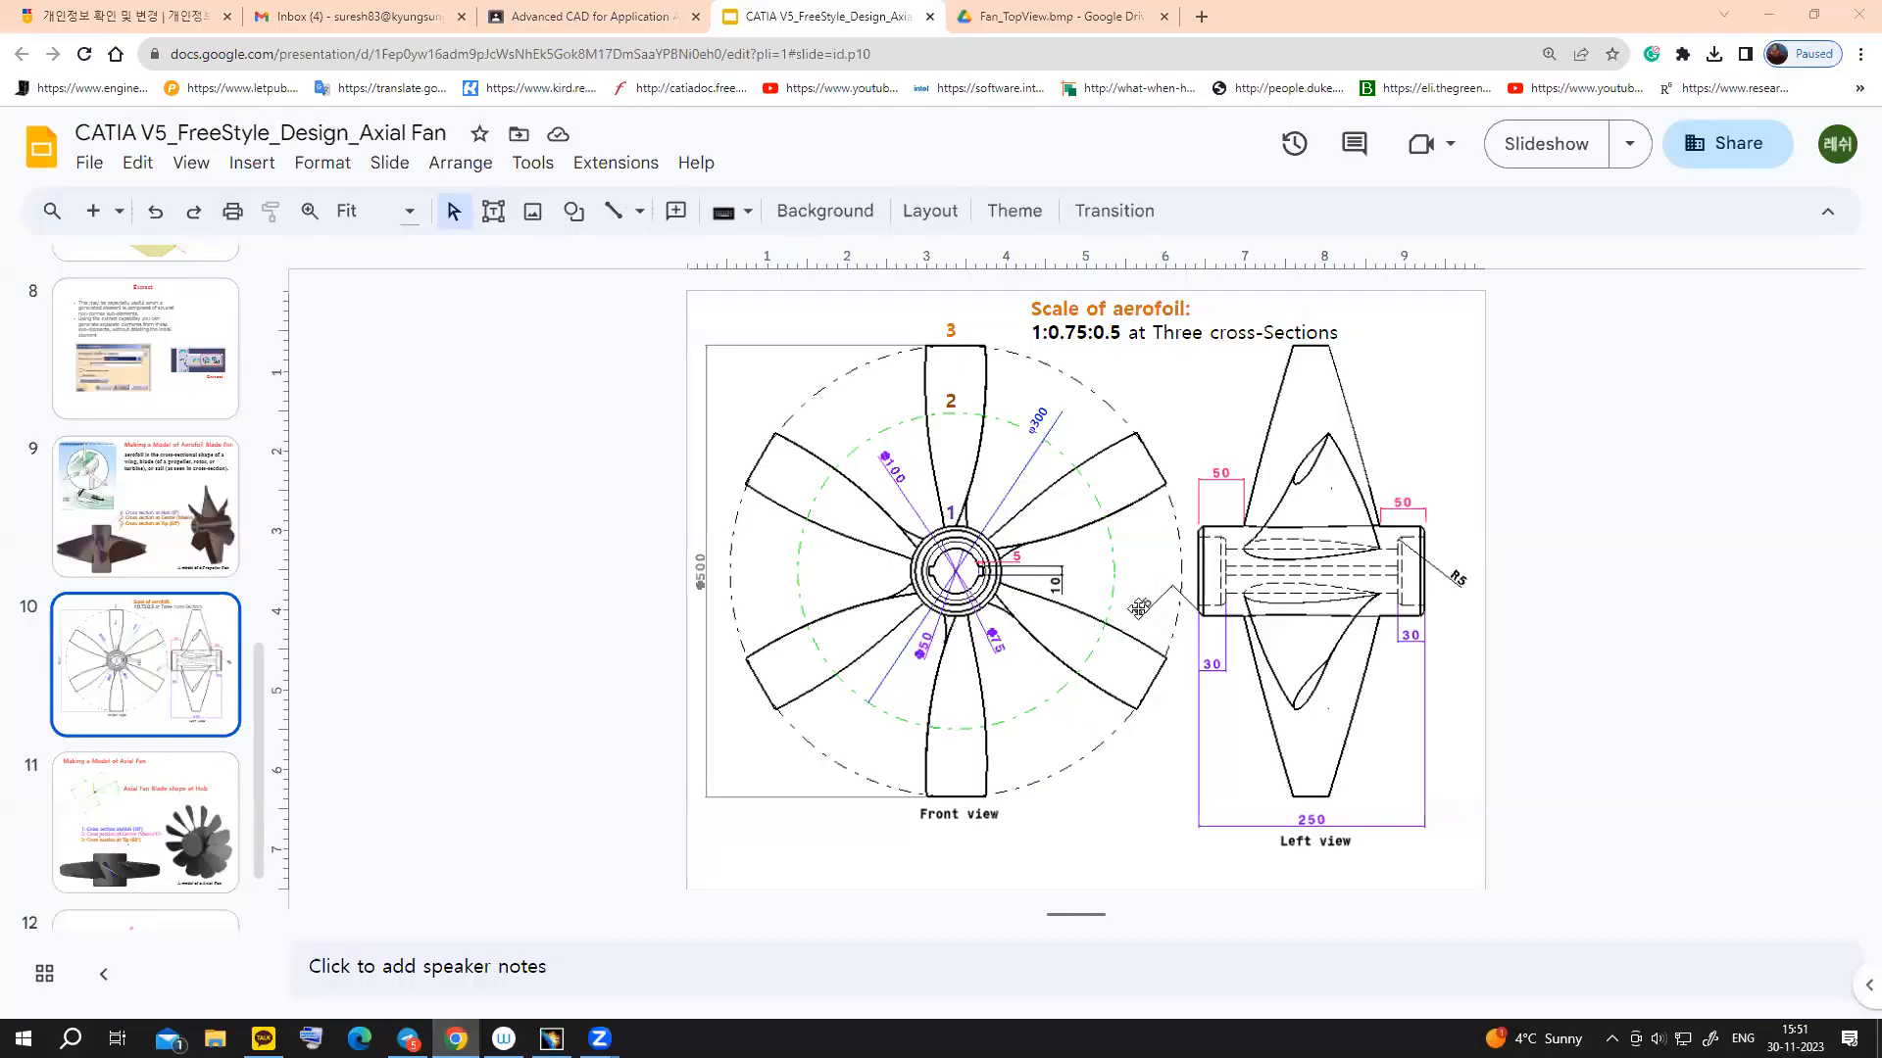
click(550, 1037)
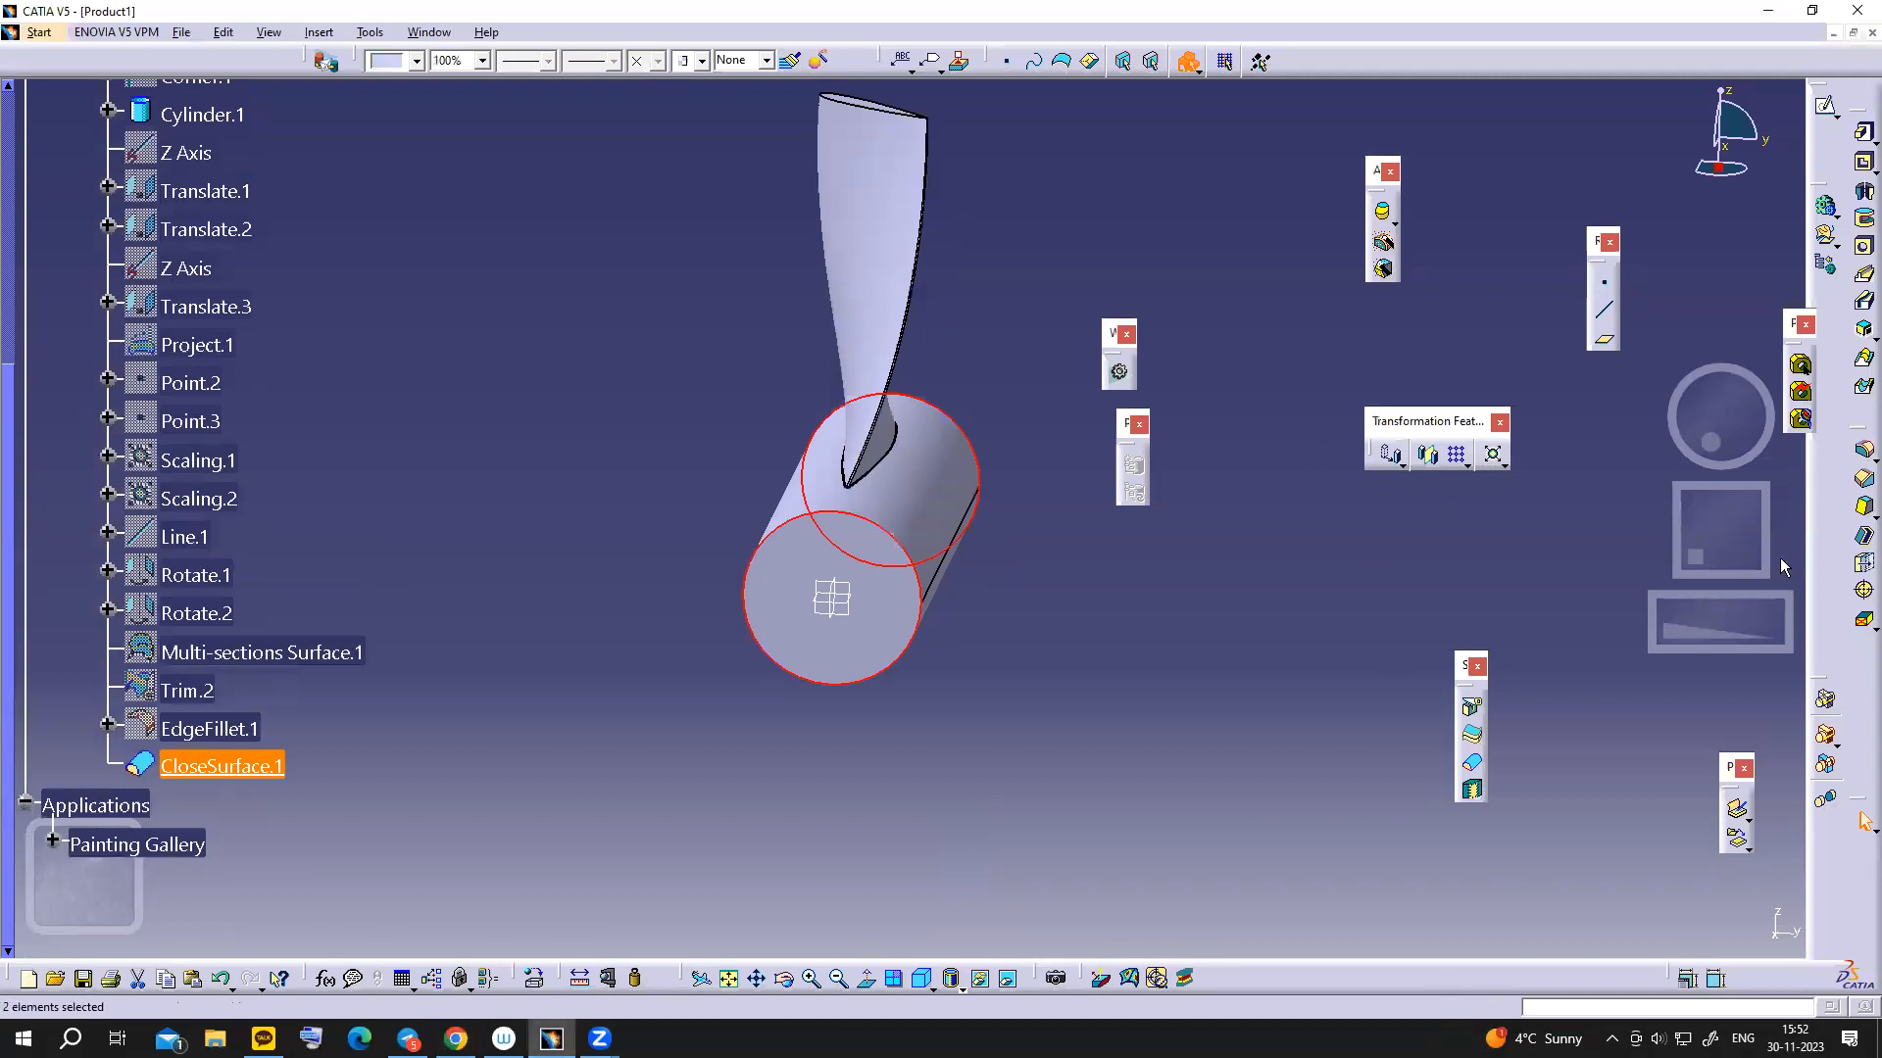
click(1863, 481)
drag(1376, 443, 1279, 449)
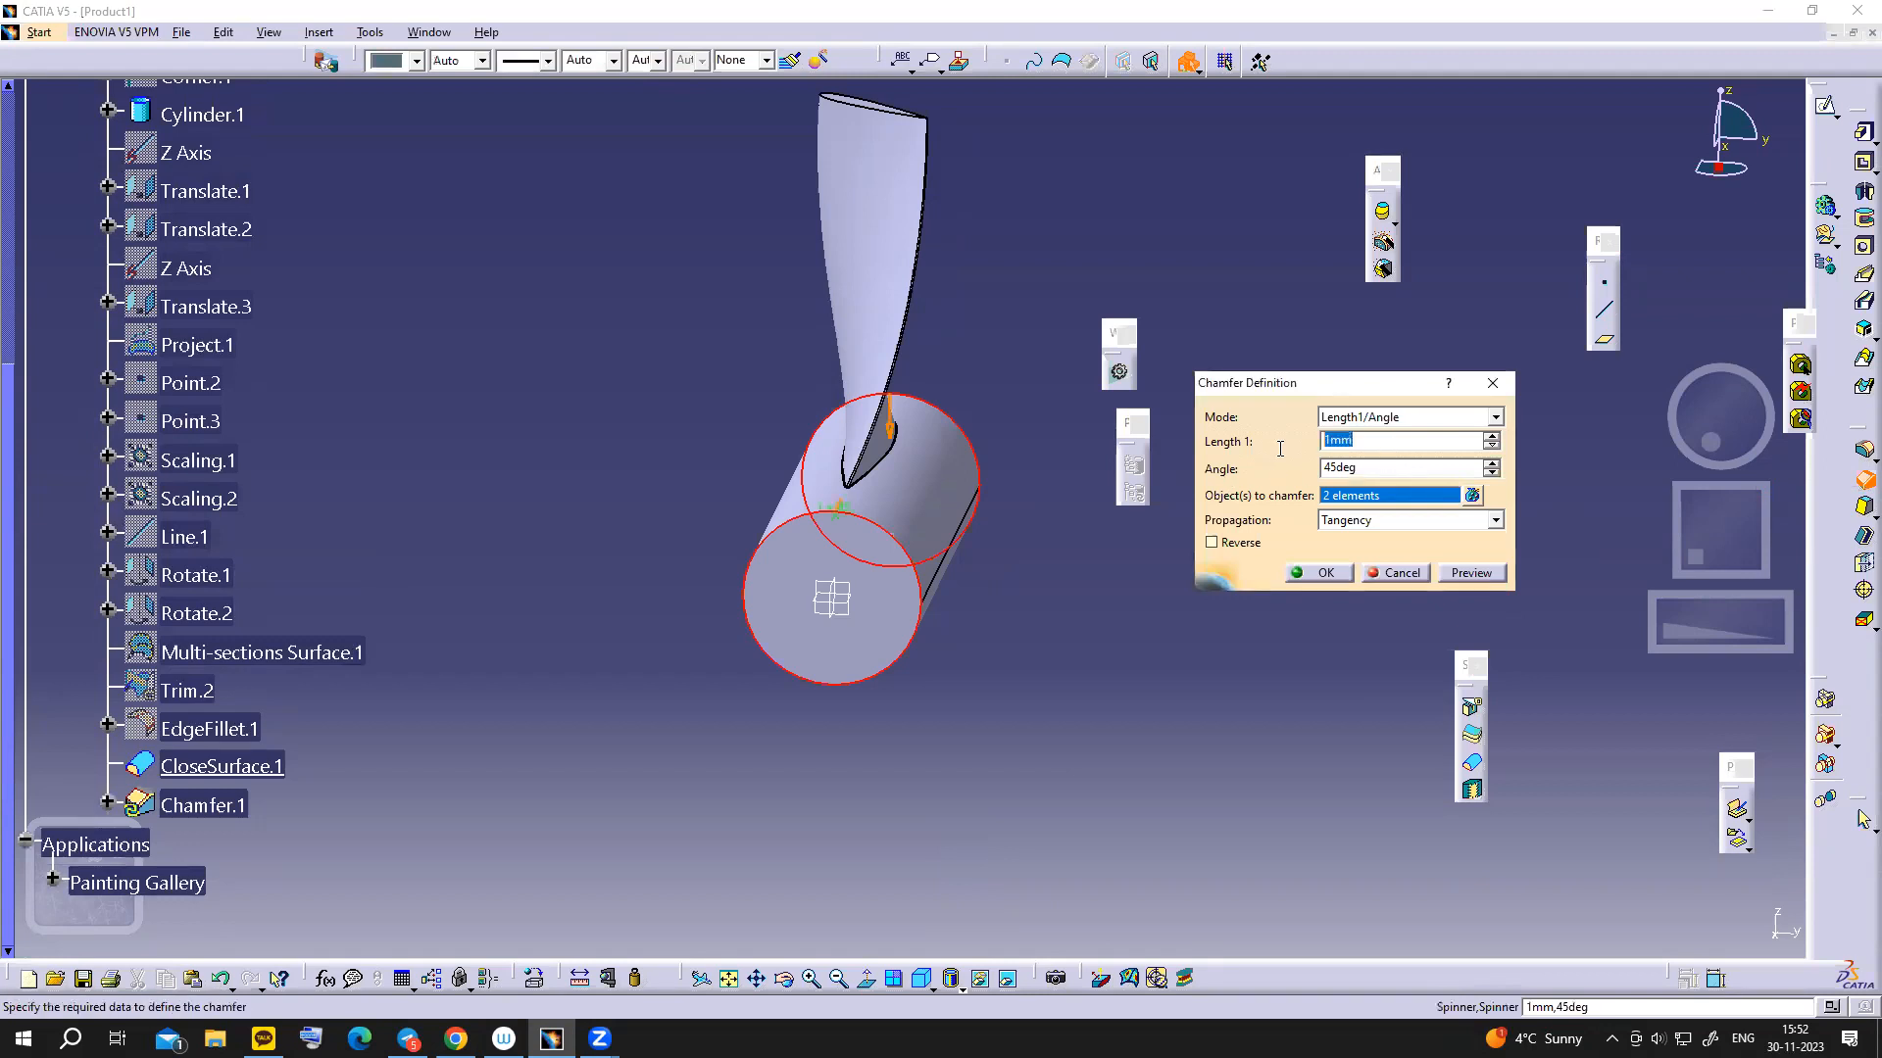
click(1313, 571)
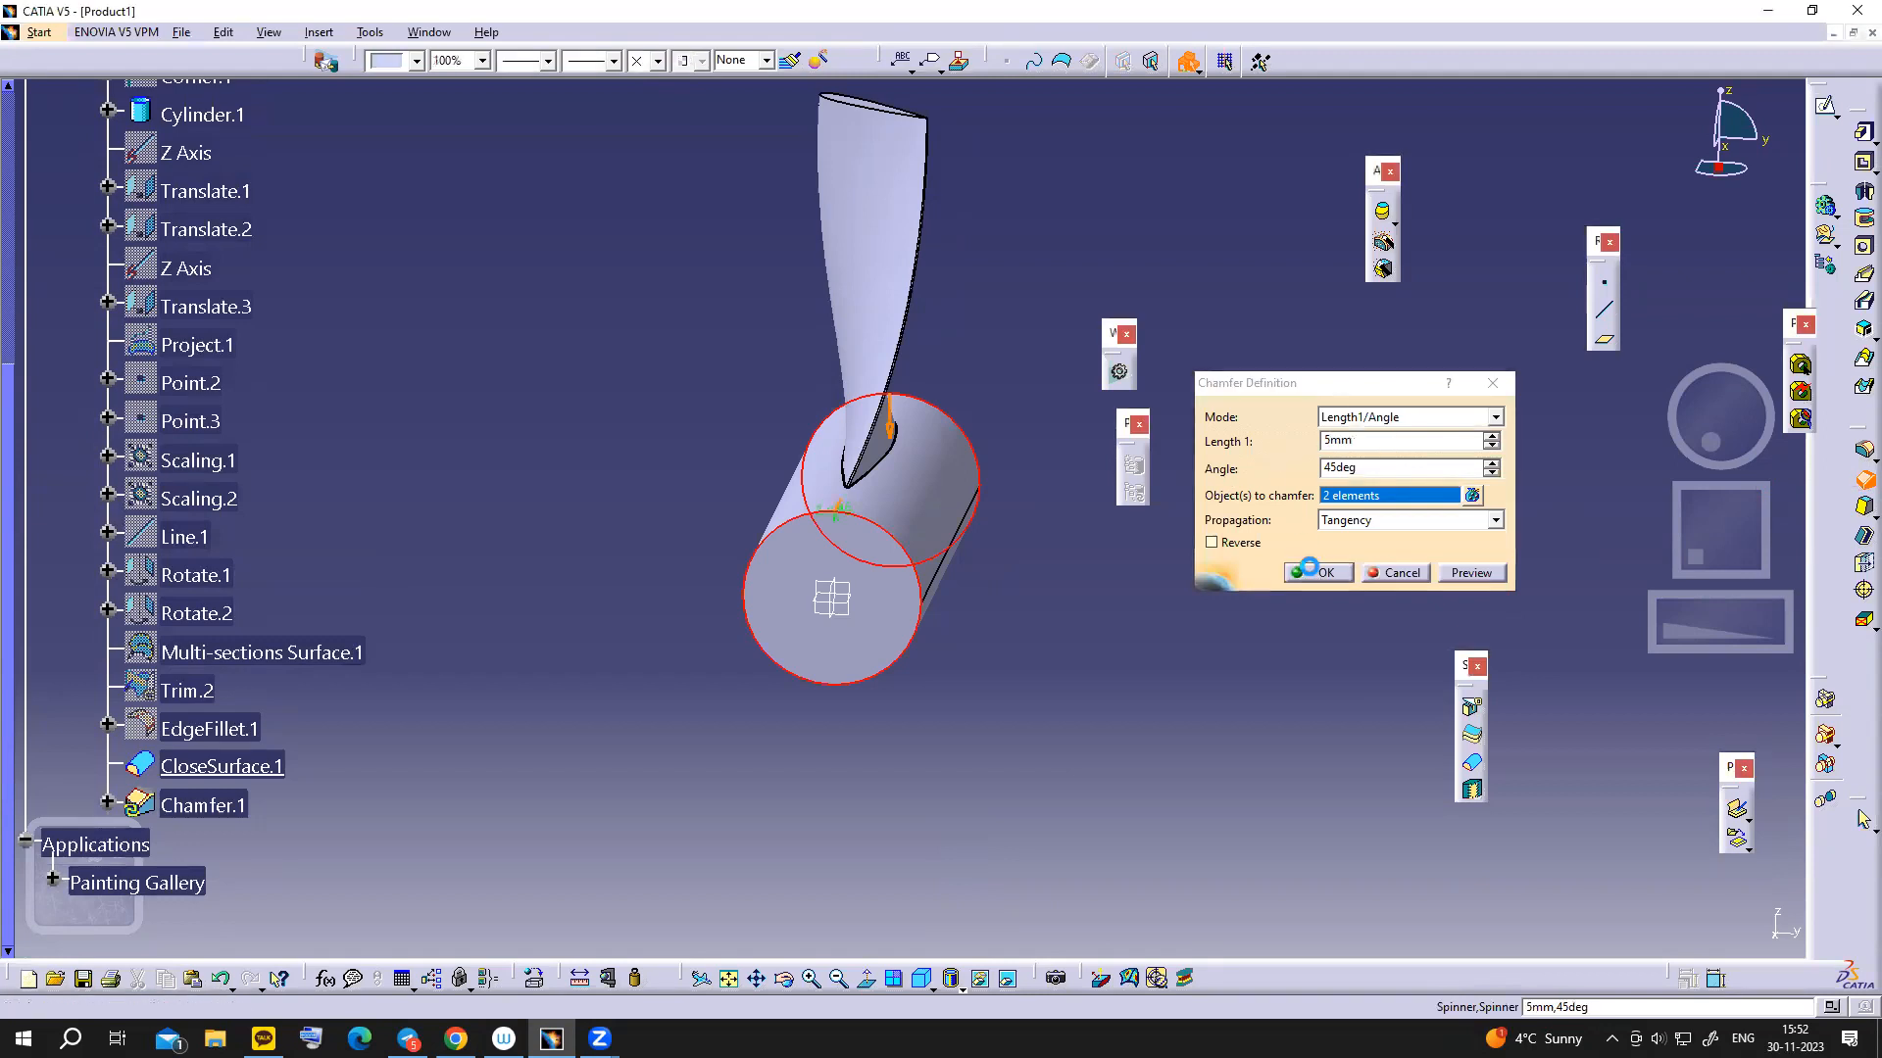
middle_drag(1205, 573, 1137, 514)
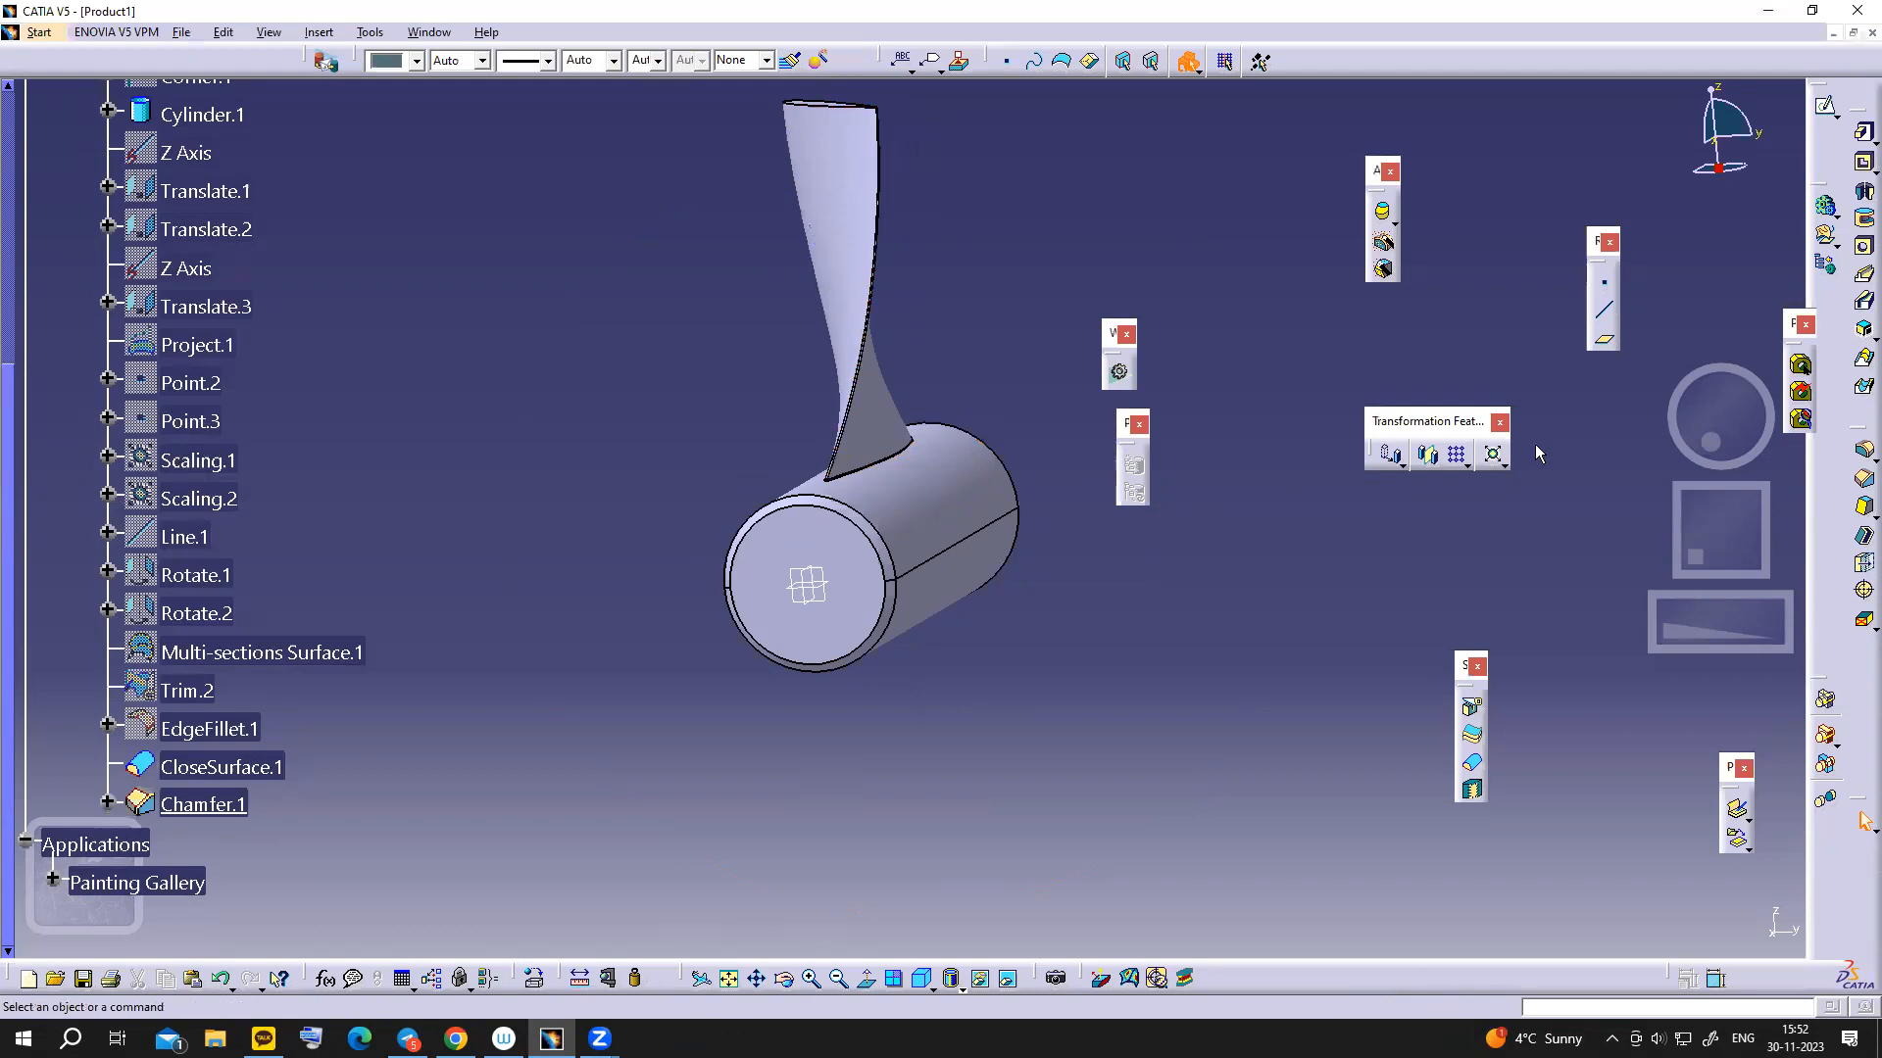
- Start a circular pattern of the current solid with 6 instances and an angular spacing of 360/6 degrees
click(1467, 466)
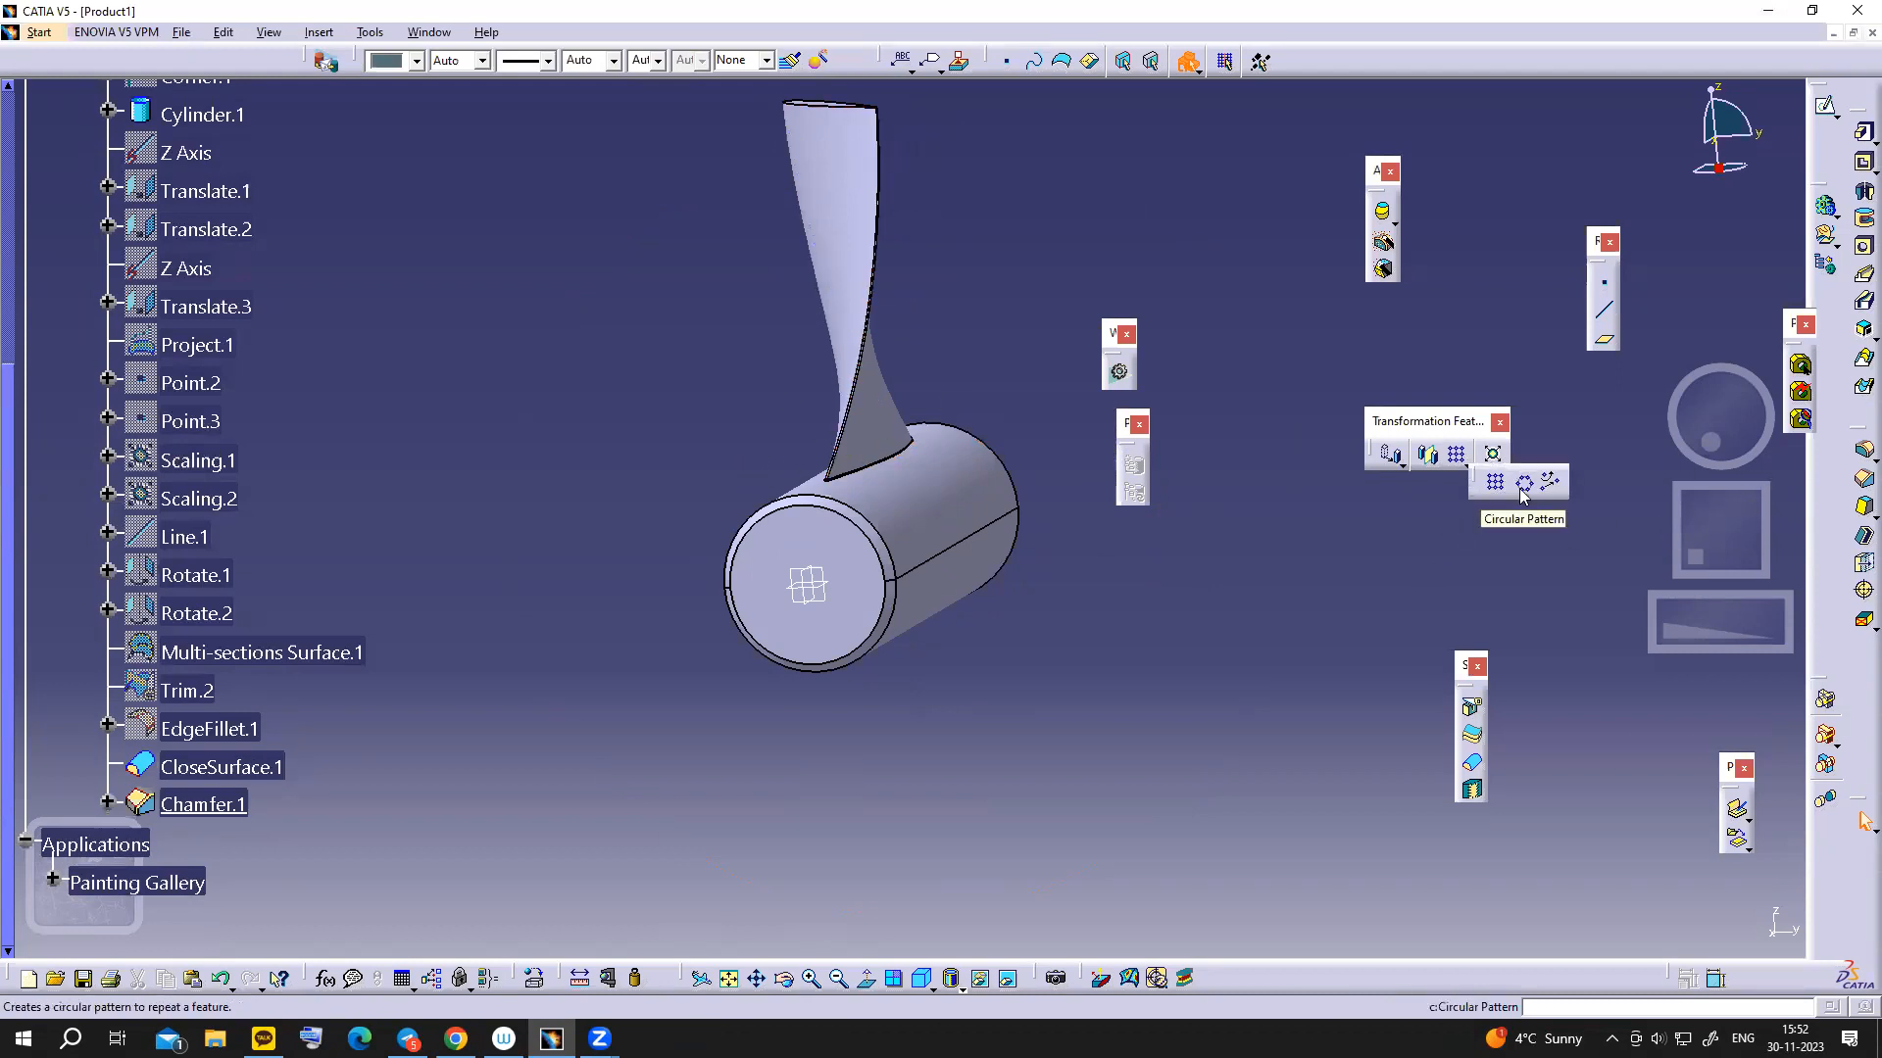
click(1521, 487)
click(1467, 464)
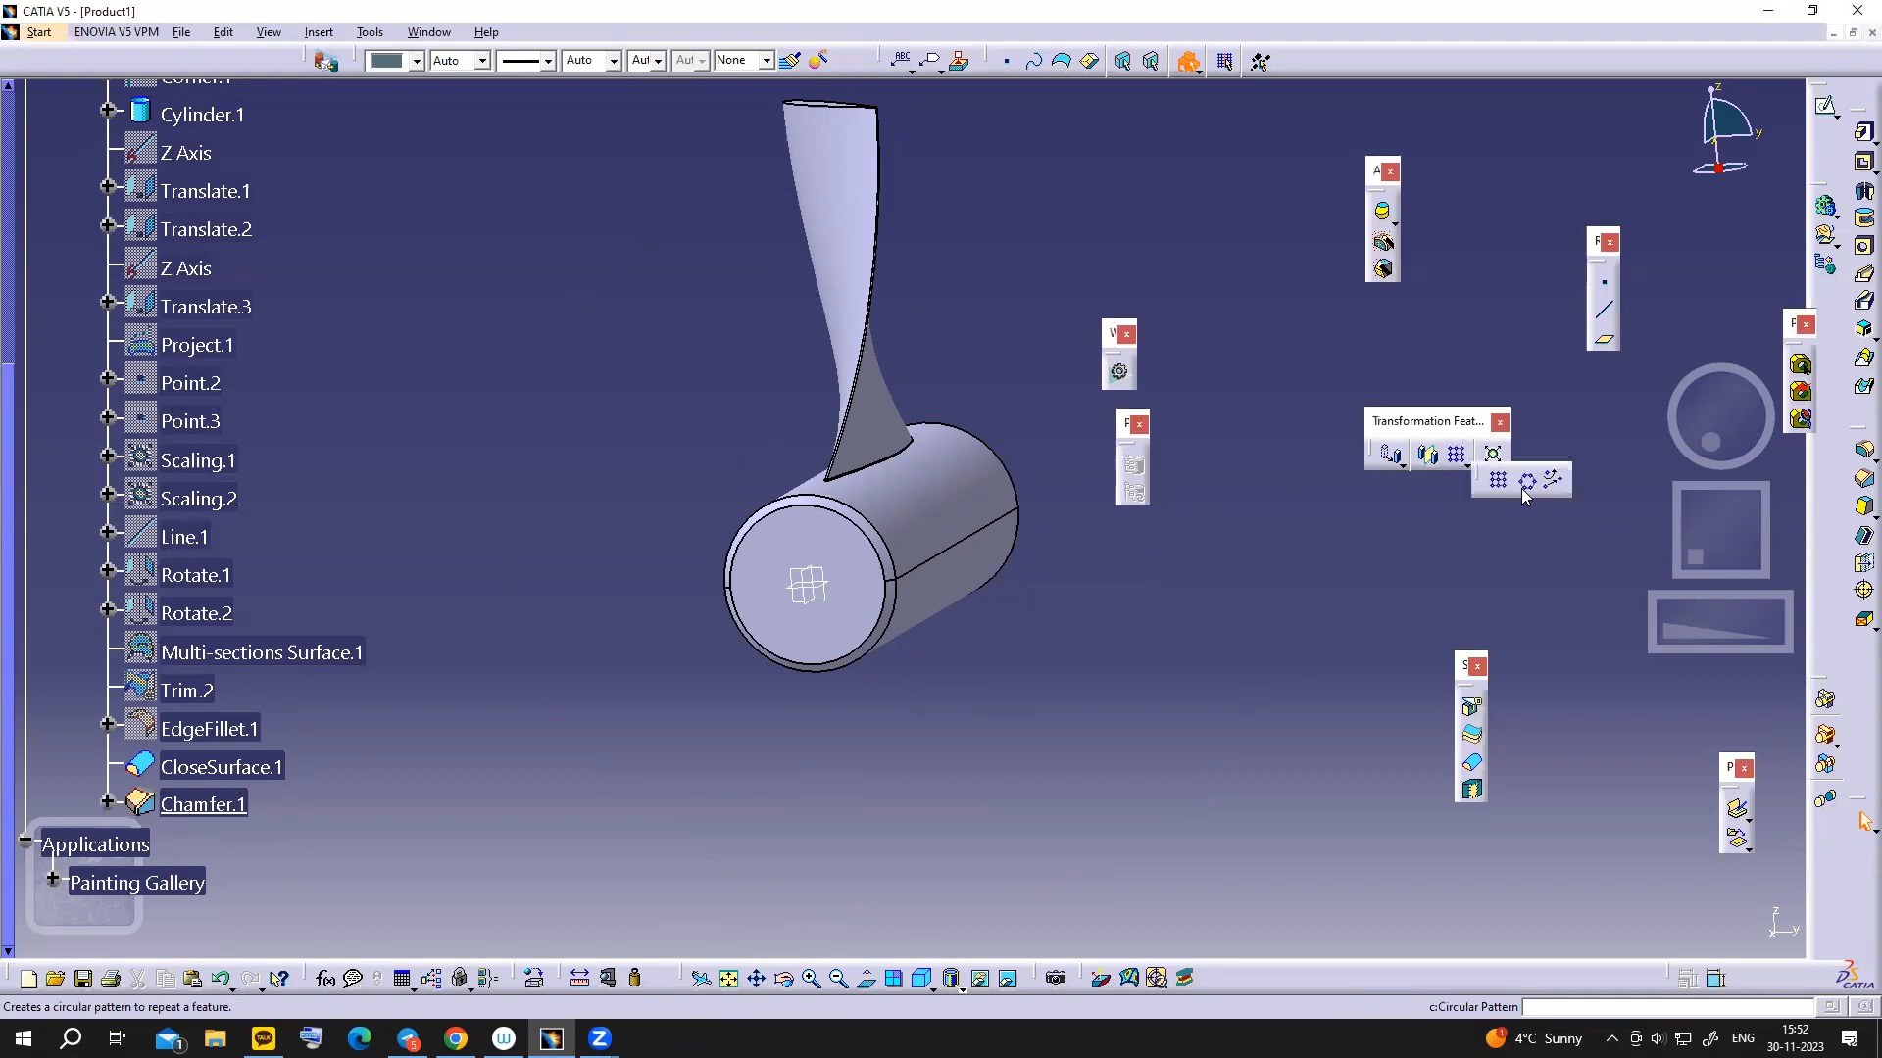
click(1521, 489)
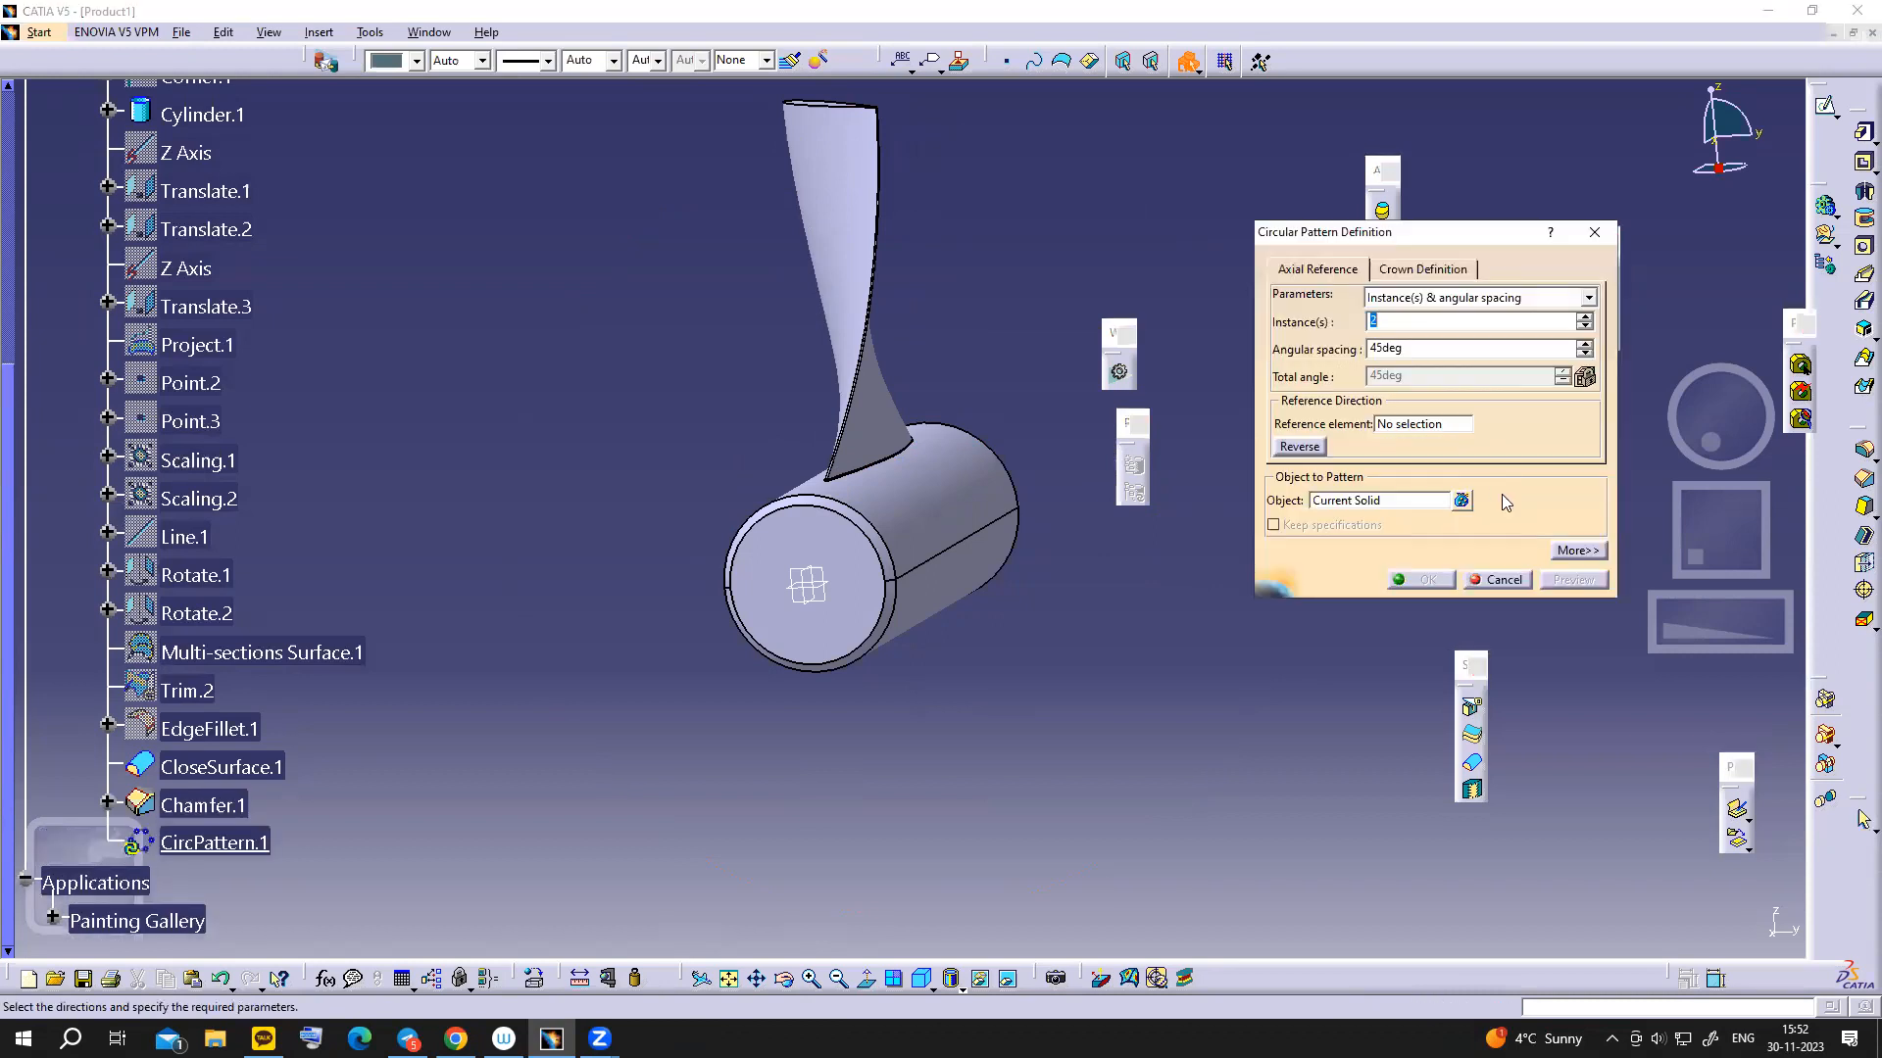
drag(1381, 322, 1348, 350)
text(6)
click(1415, 348)
text(60)
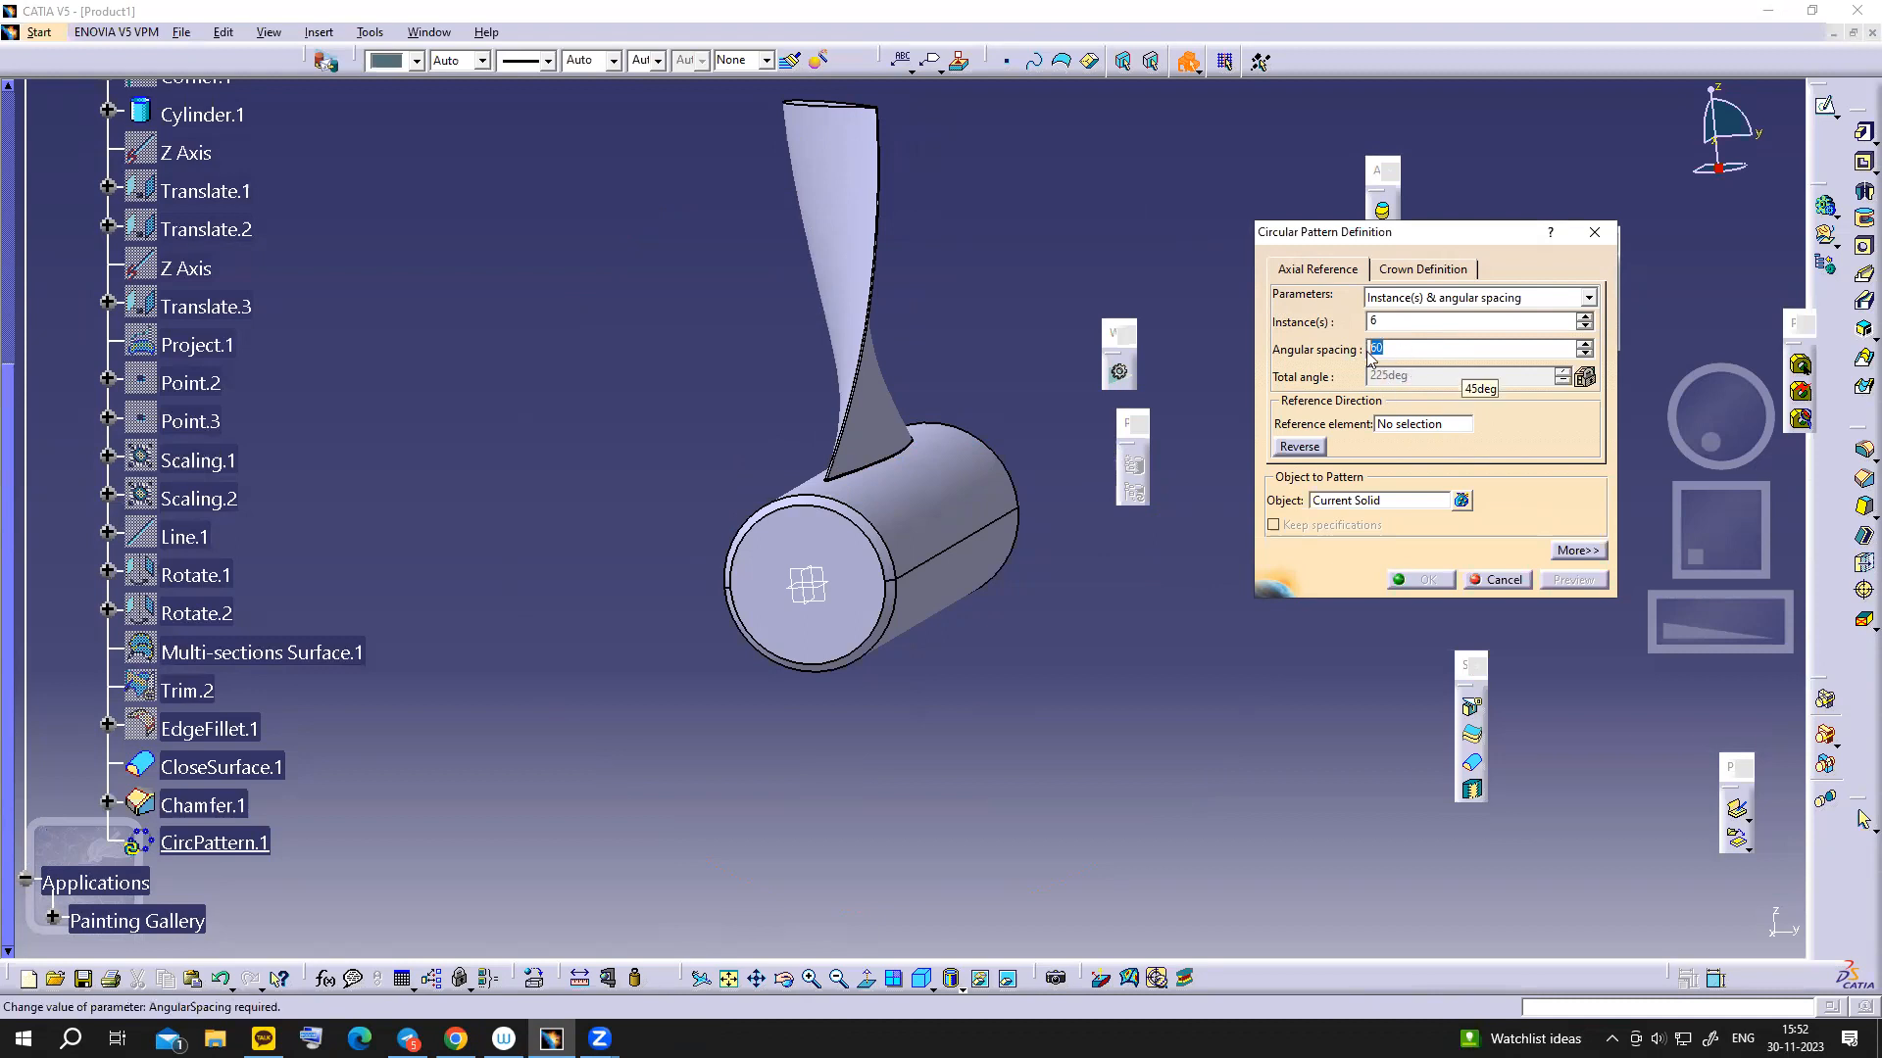
drag(1339, 356, 1338, 356)
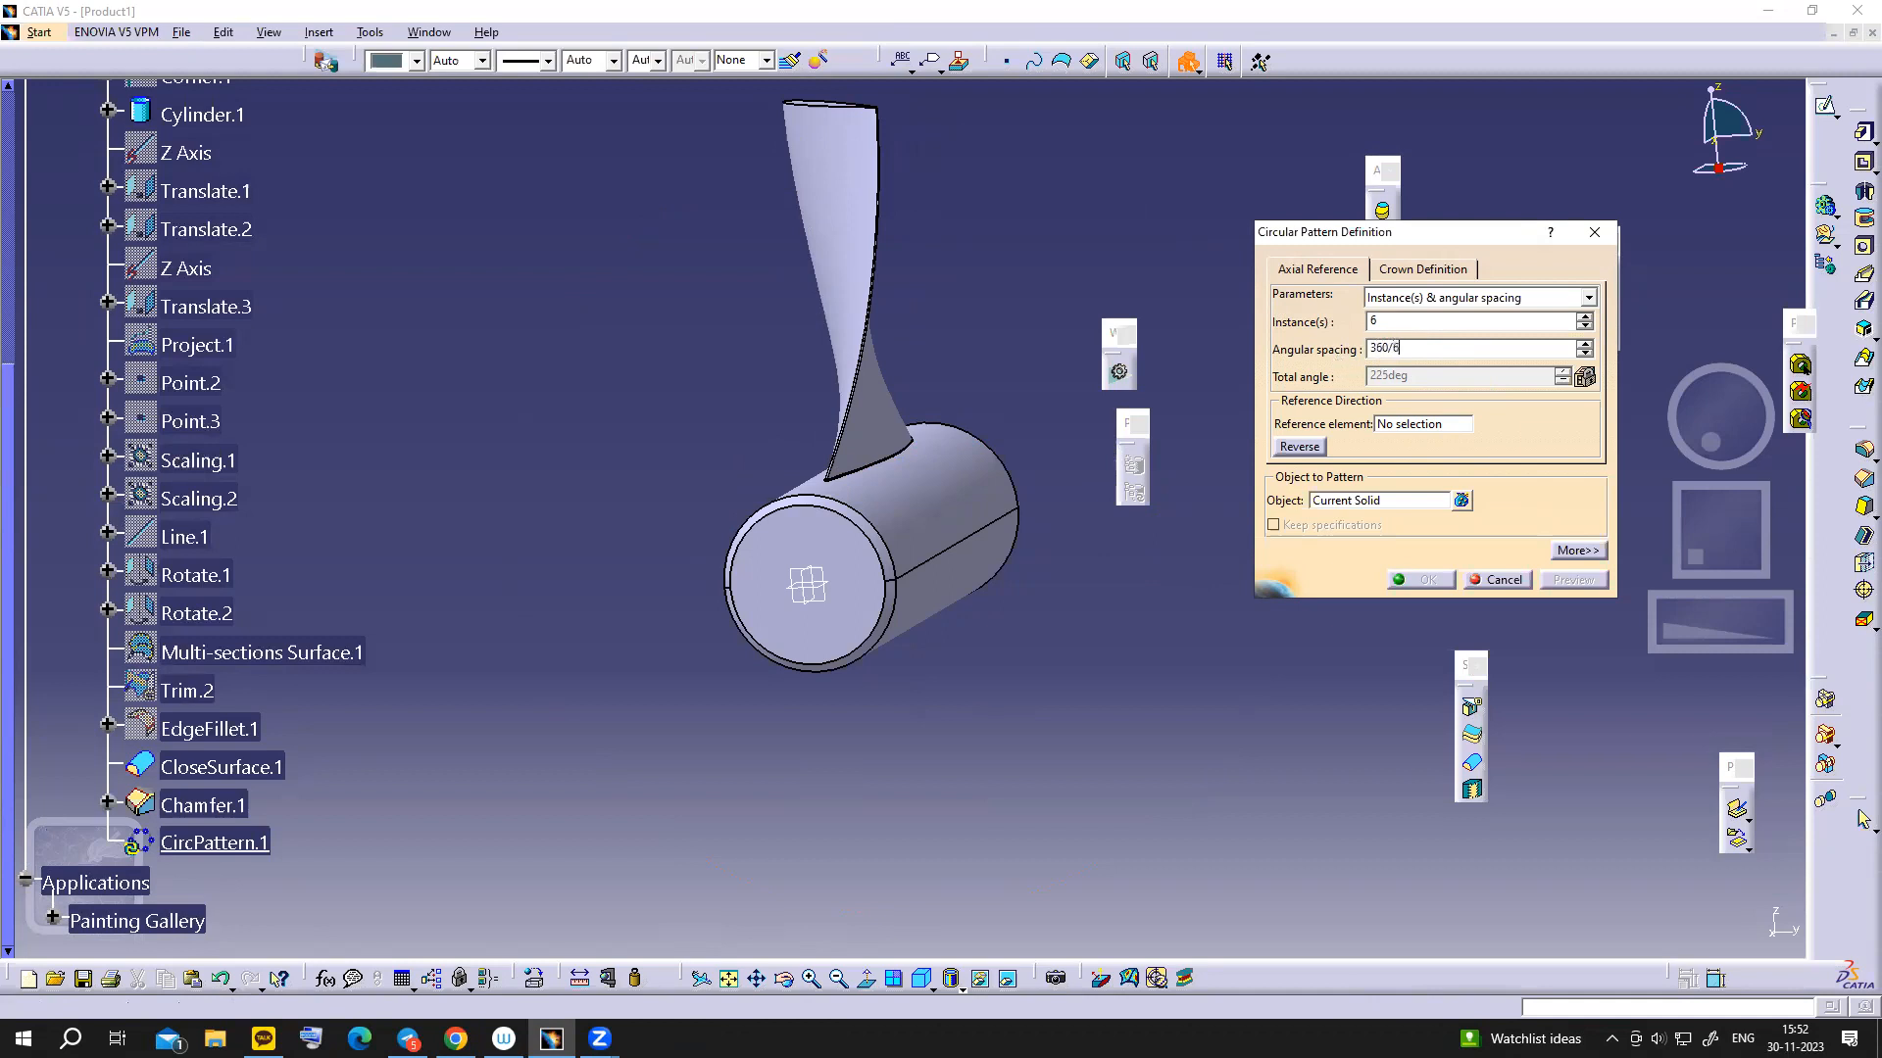
- Set the X axis as the circular pattern's reference element and create the pattern of blades
click(1401, 426)
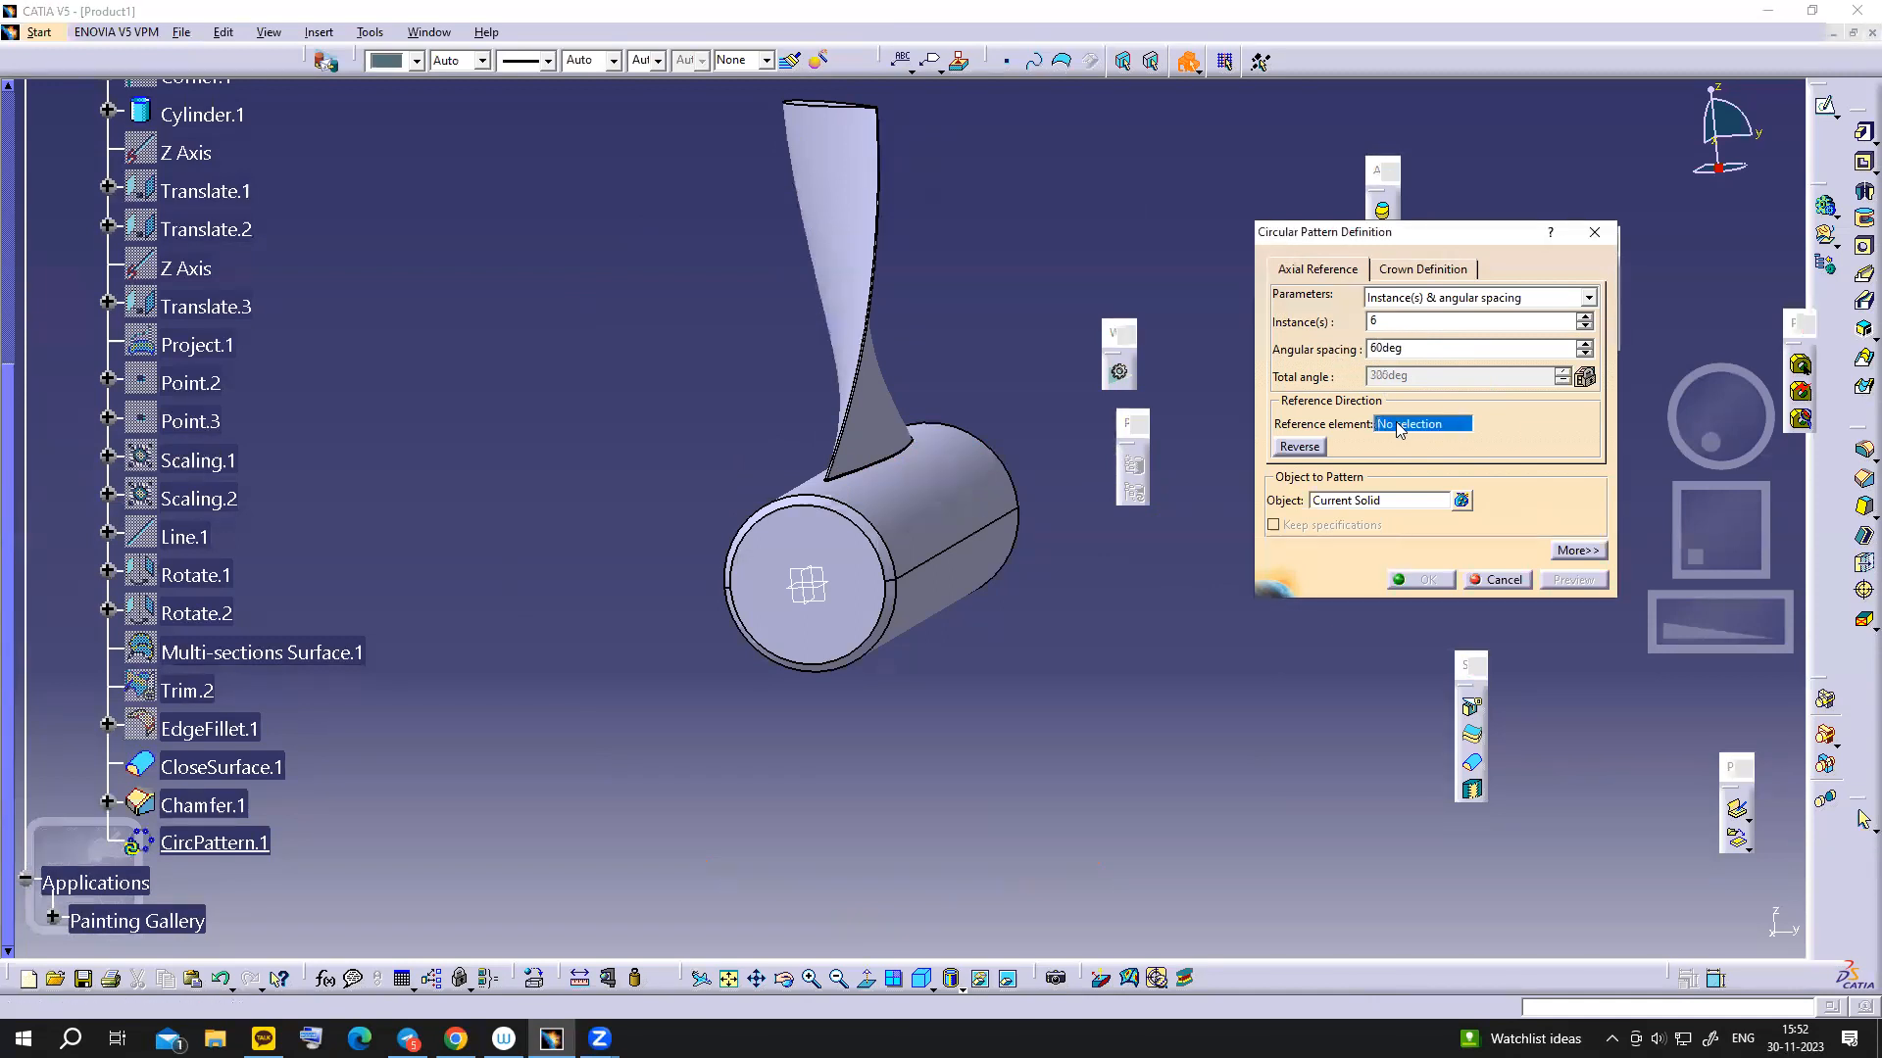
click(827, 595)
click(1053, 565)
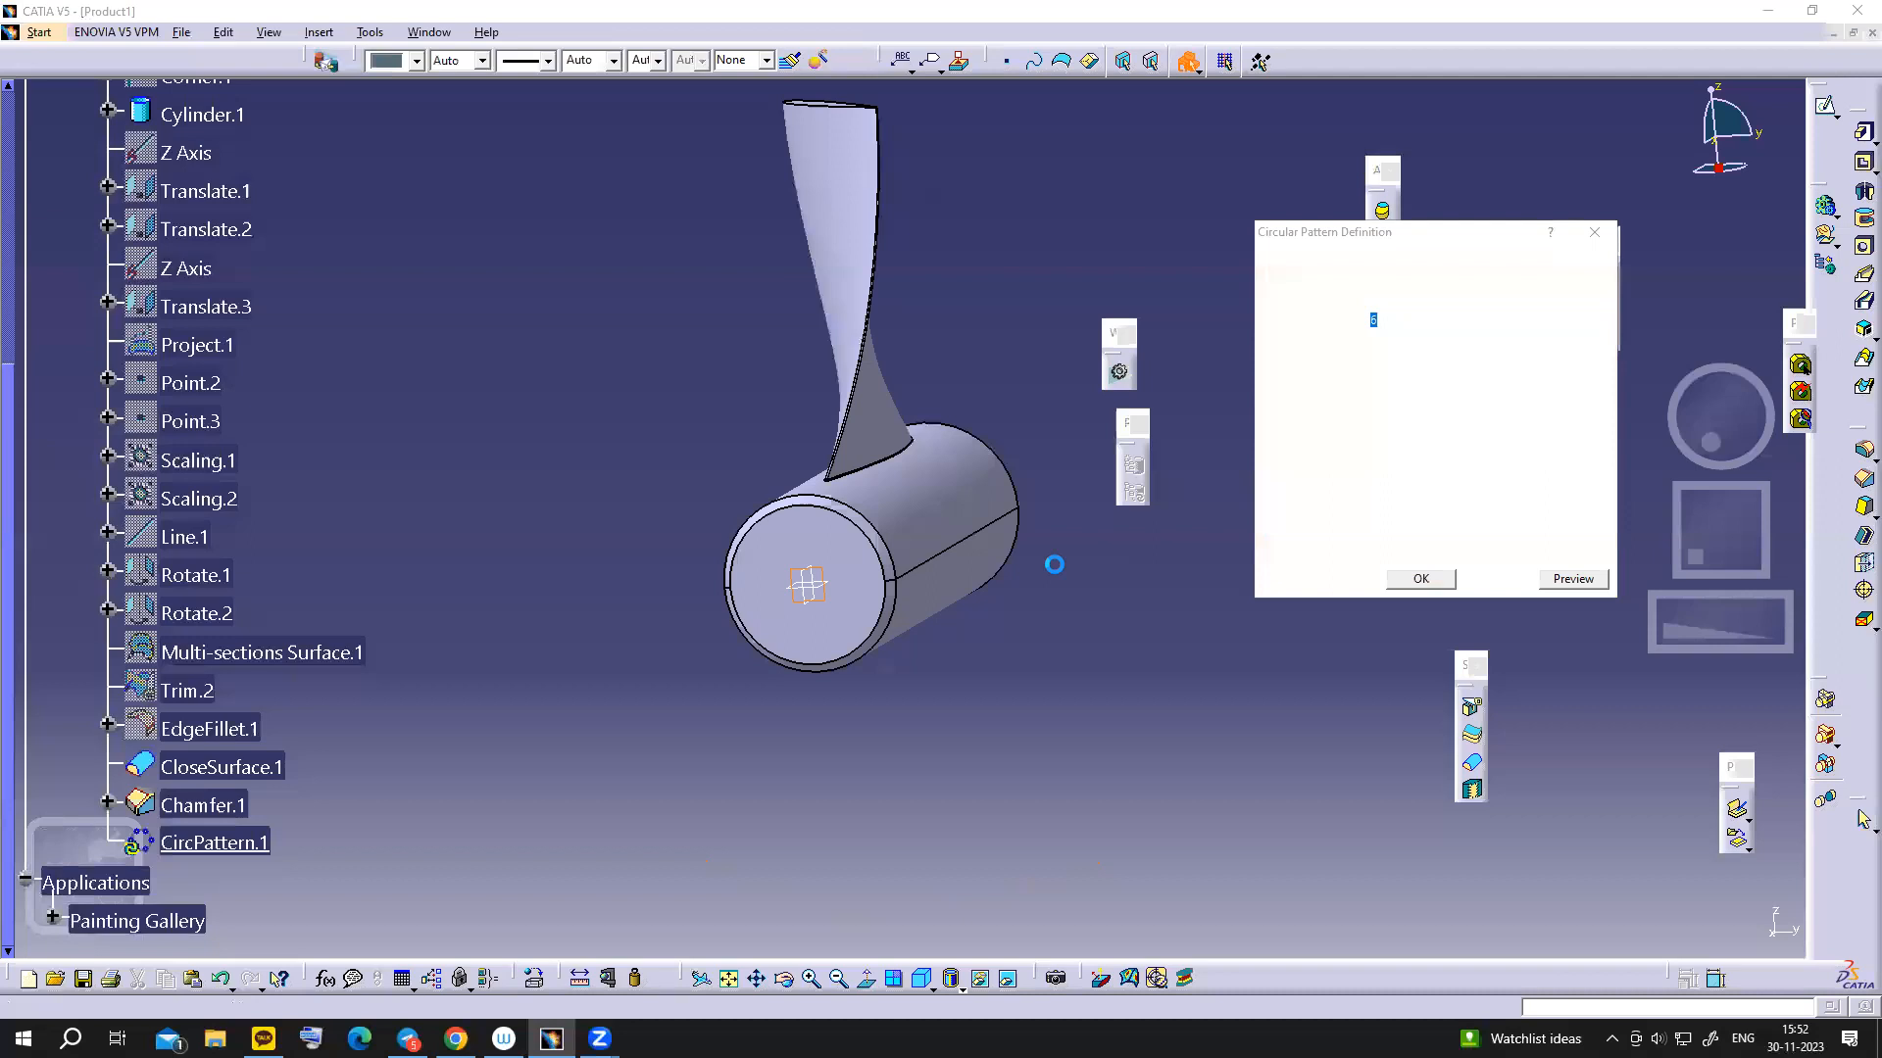
click(1390, 430)
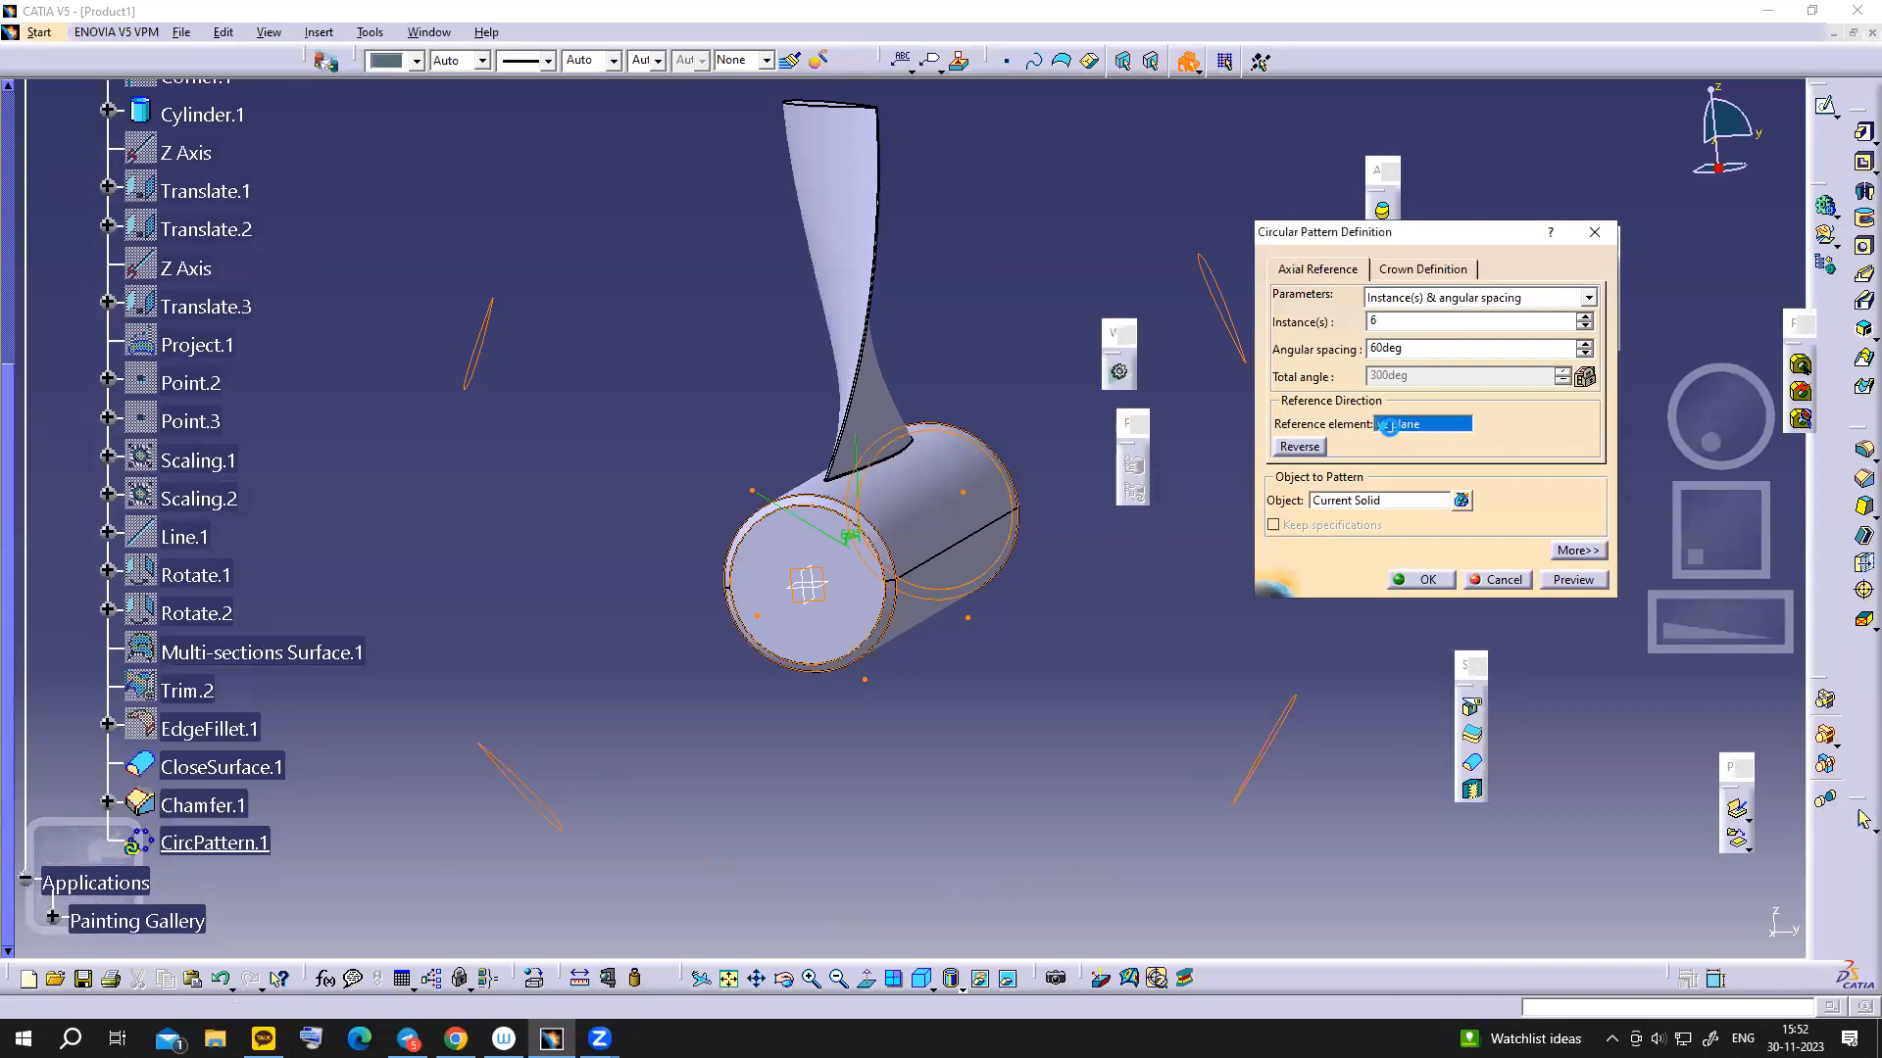
right_click(1392, 432)
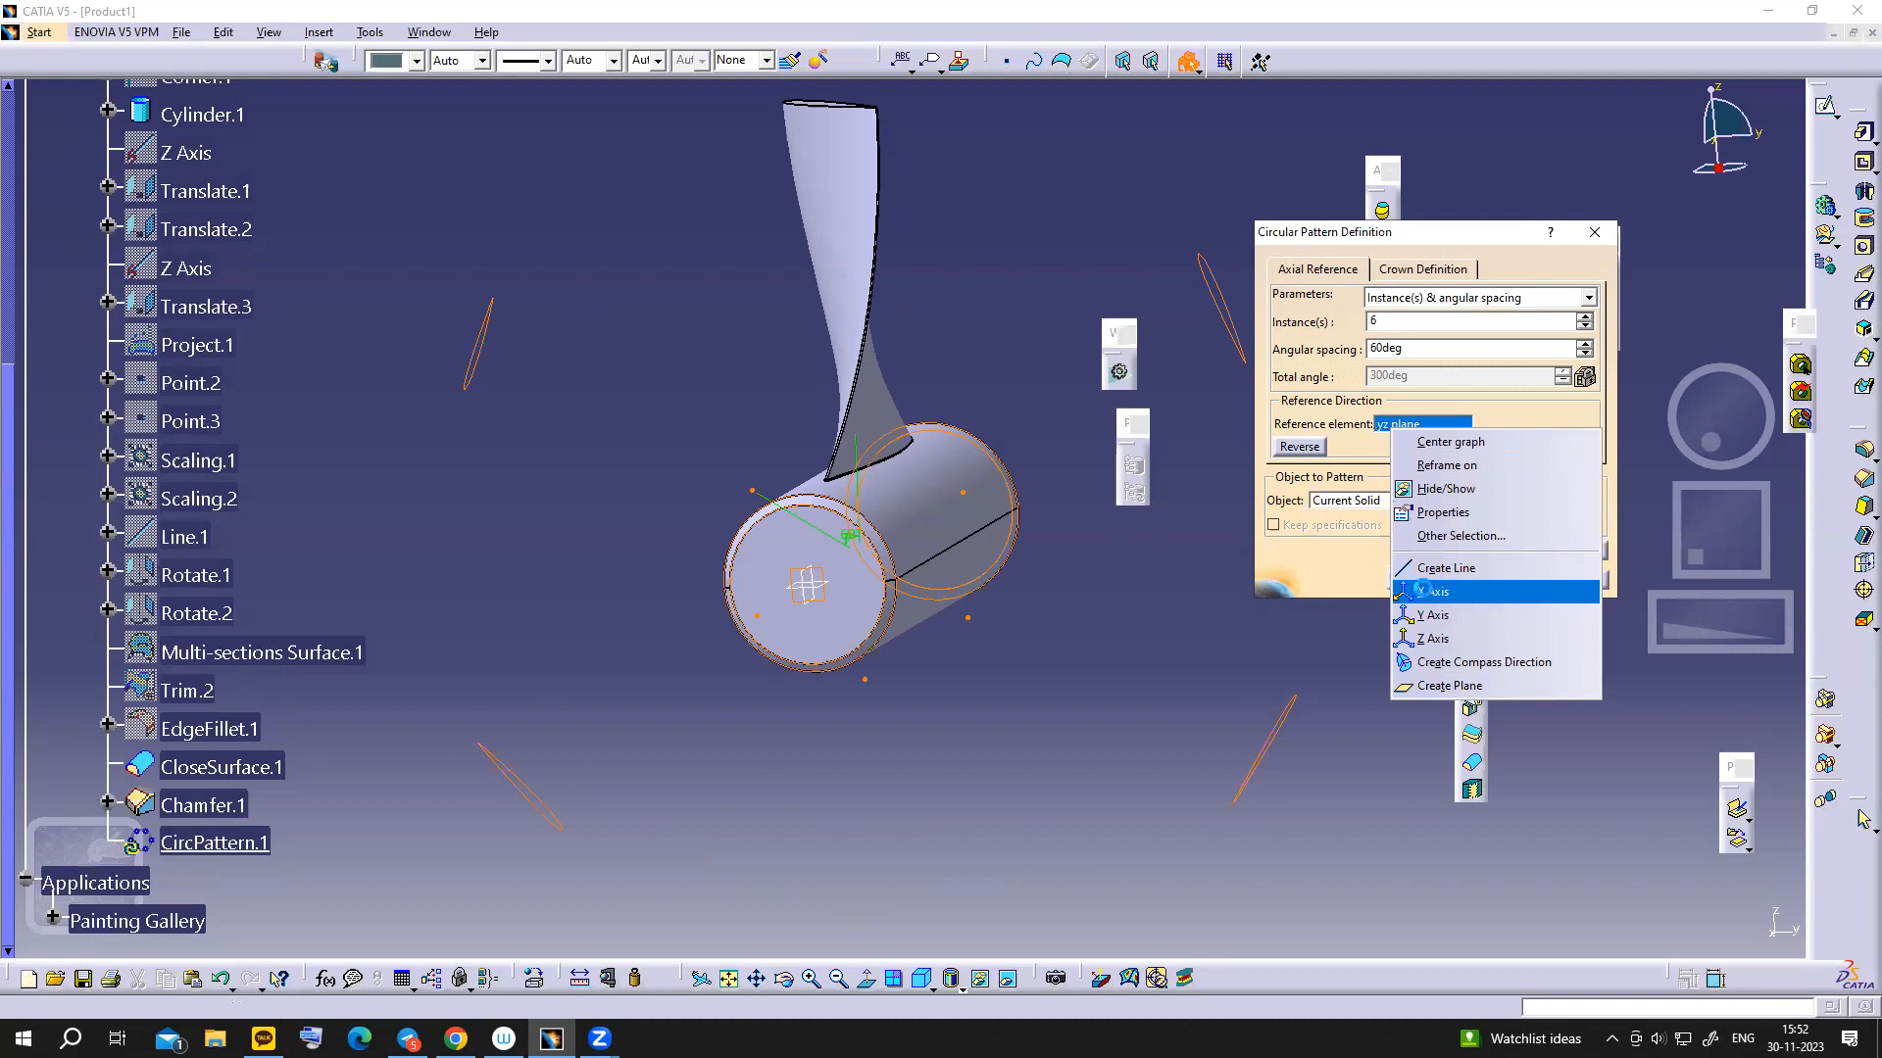
click(1421, 590)
click(1424, 580)
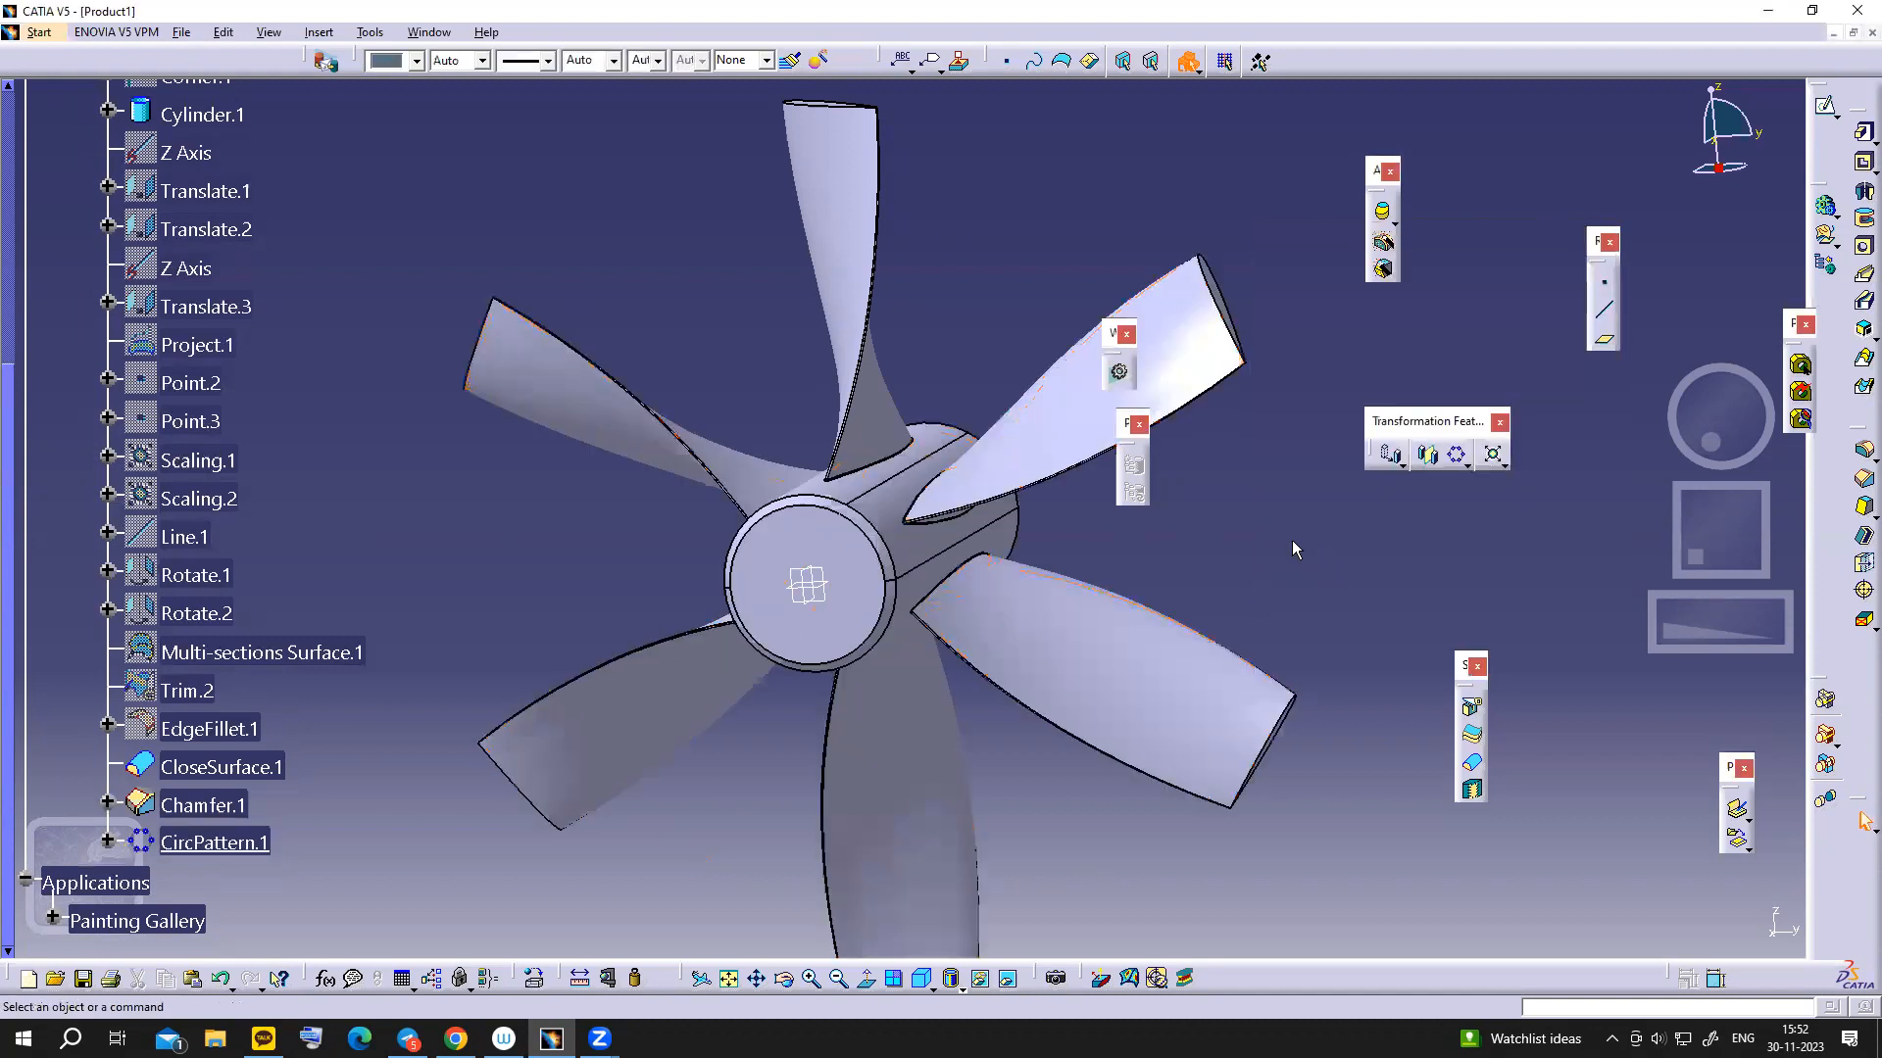
- Inspect the patterned fan, check the hub details on slide 10 of the axial fan presentation in Chrome and return to CATIA
middle_drag(1240, 514, 780, 879)
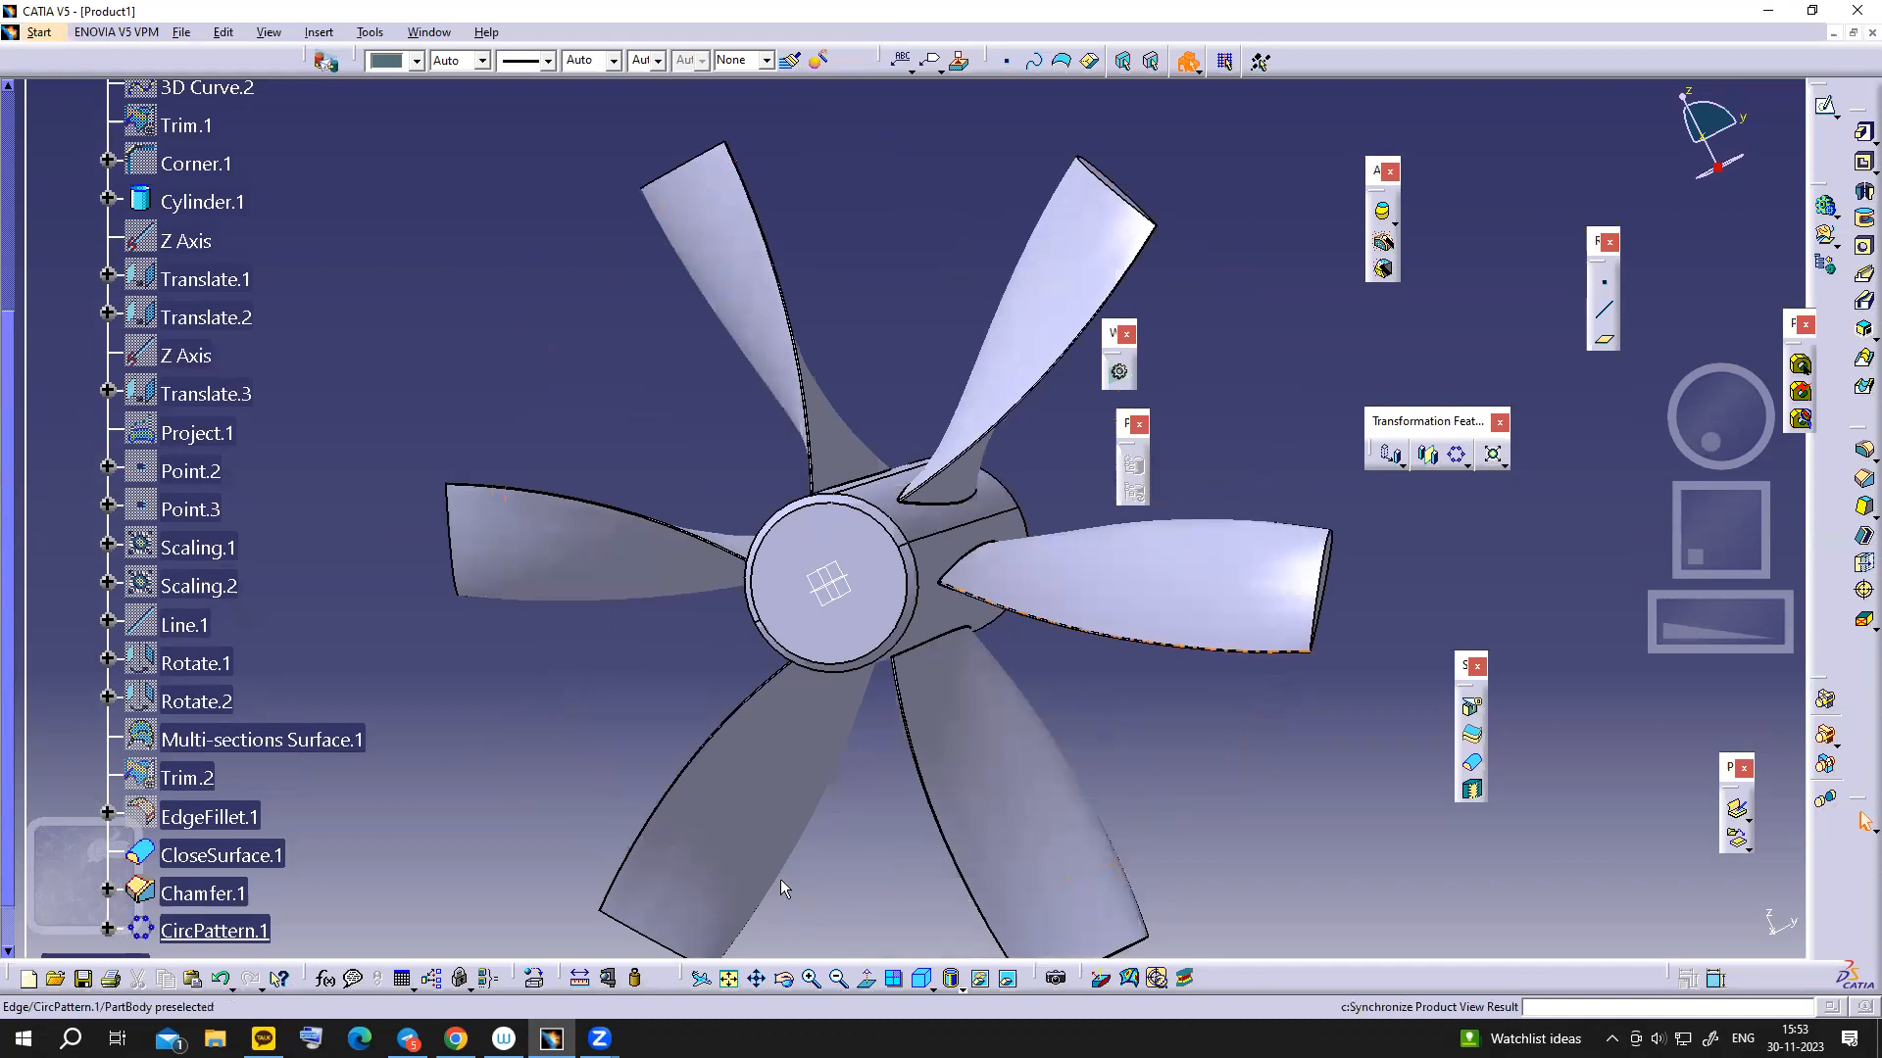
mouse_move(503, 1039)
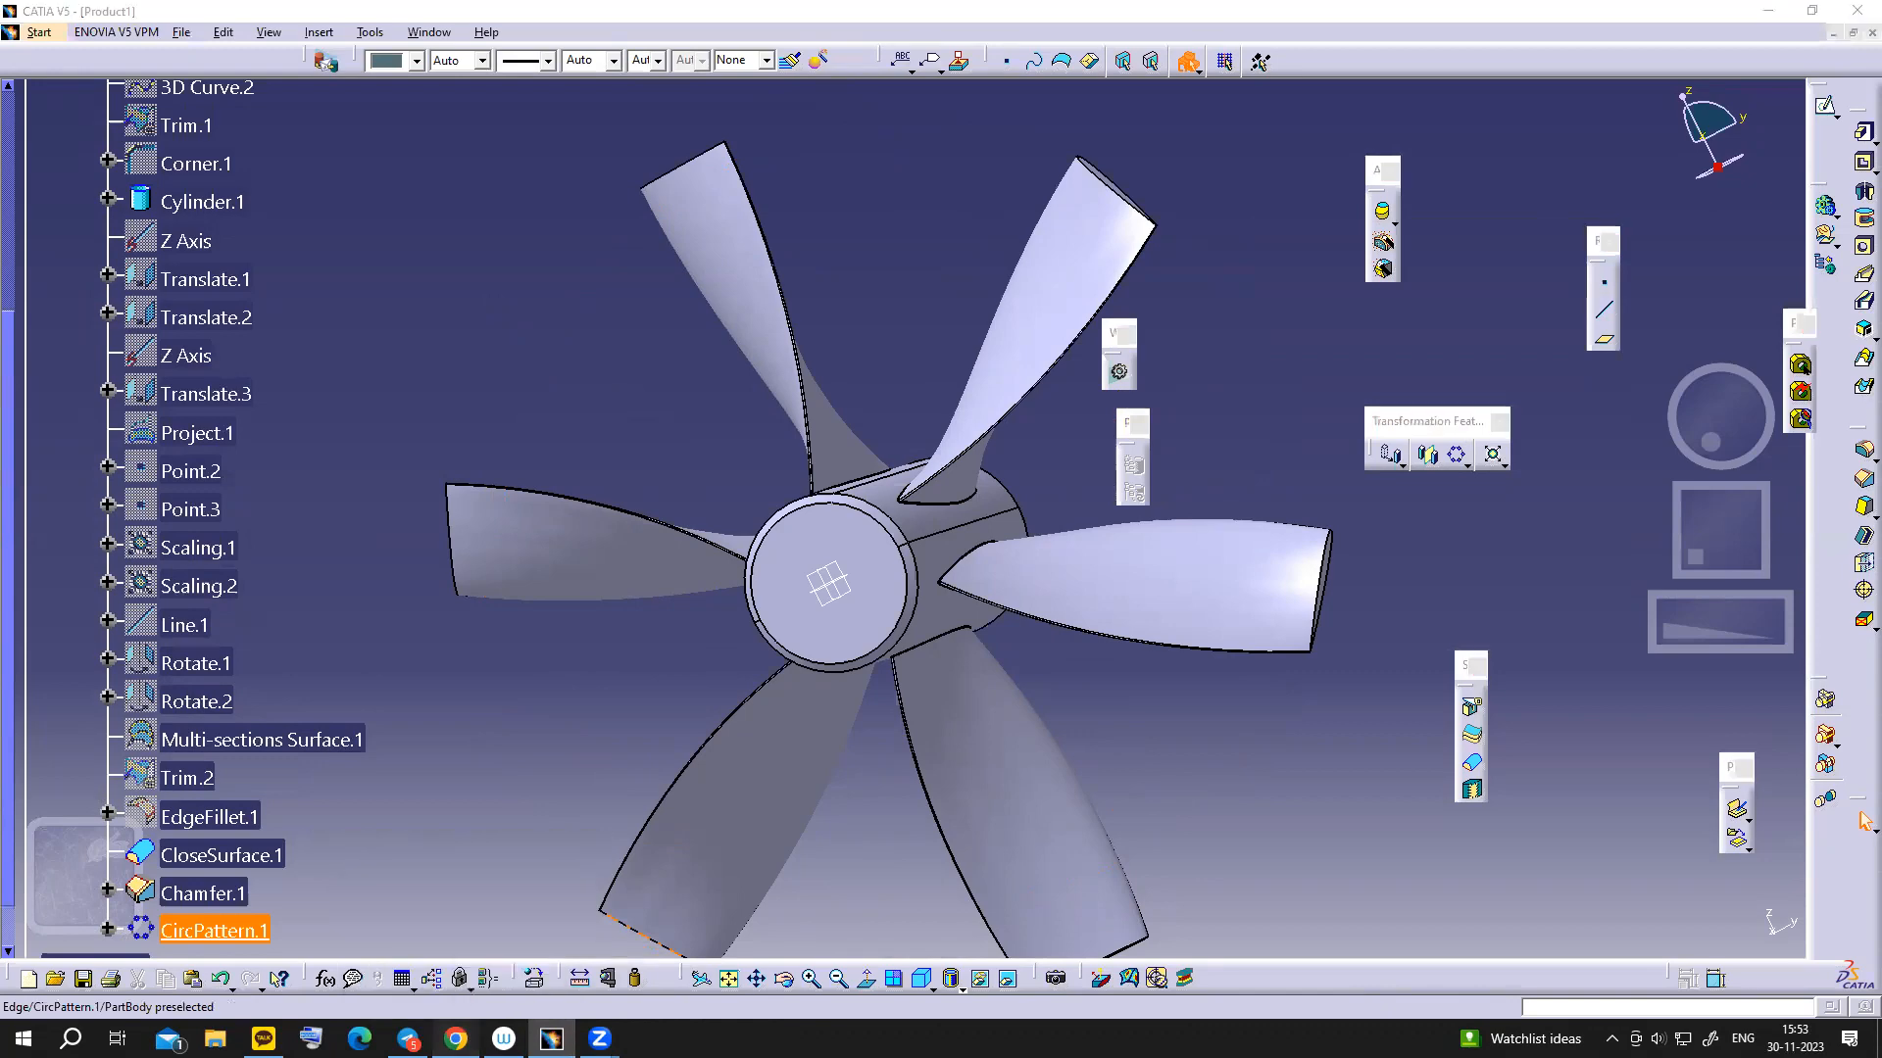
click(456, 946)
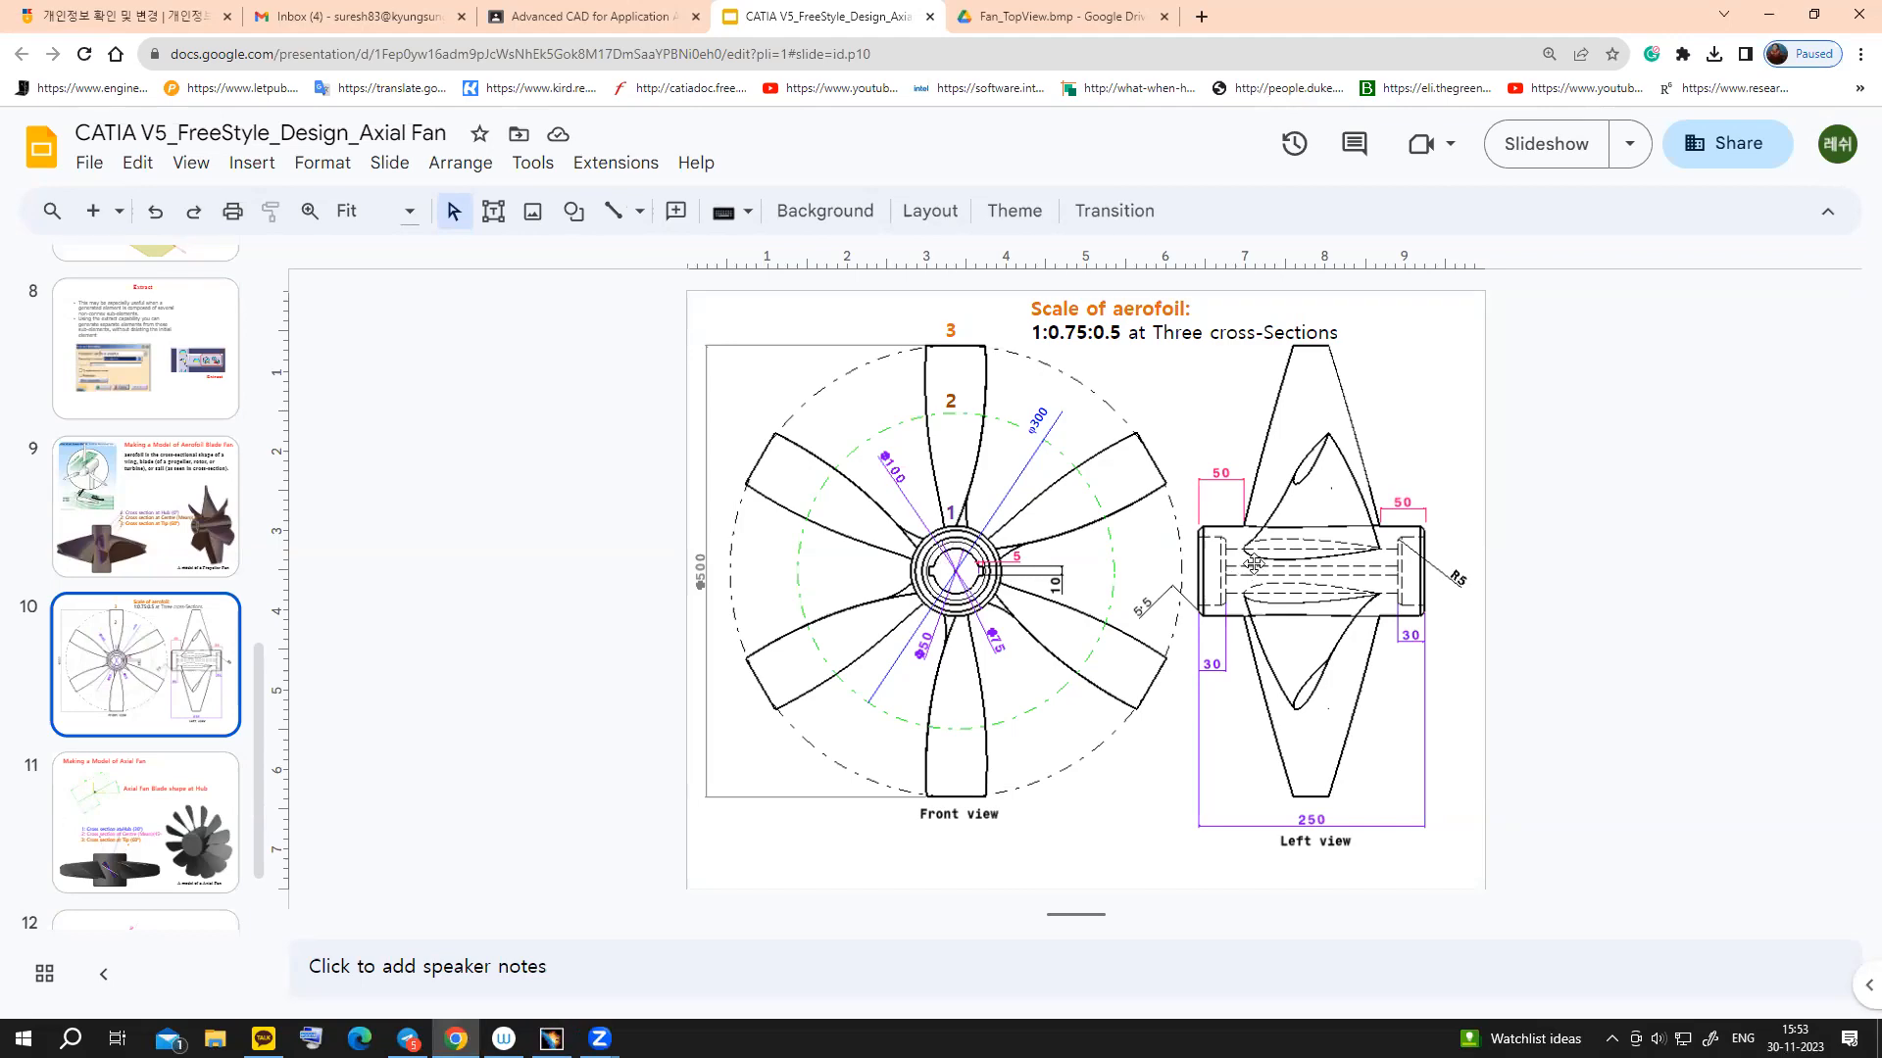
click(551, 1037)
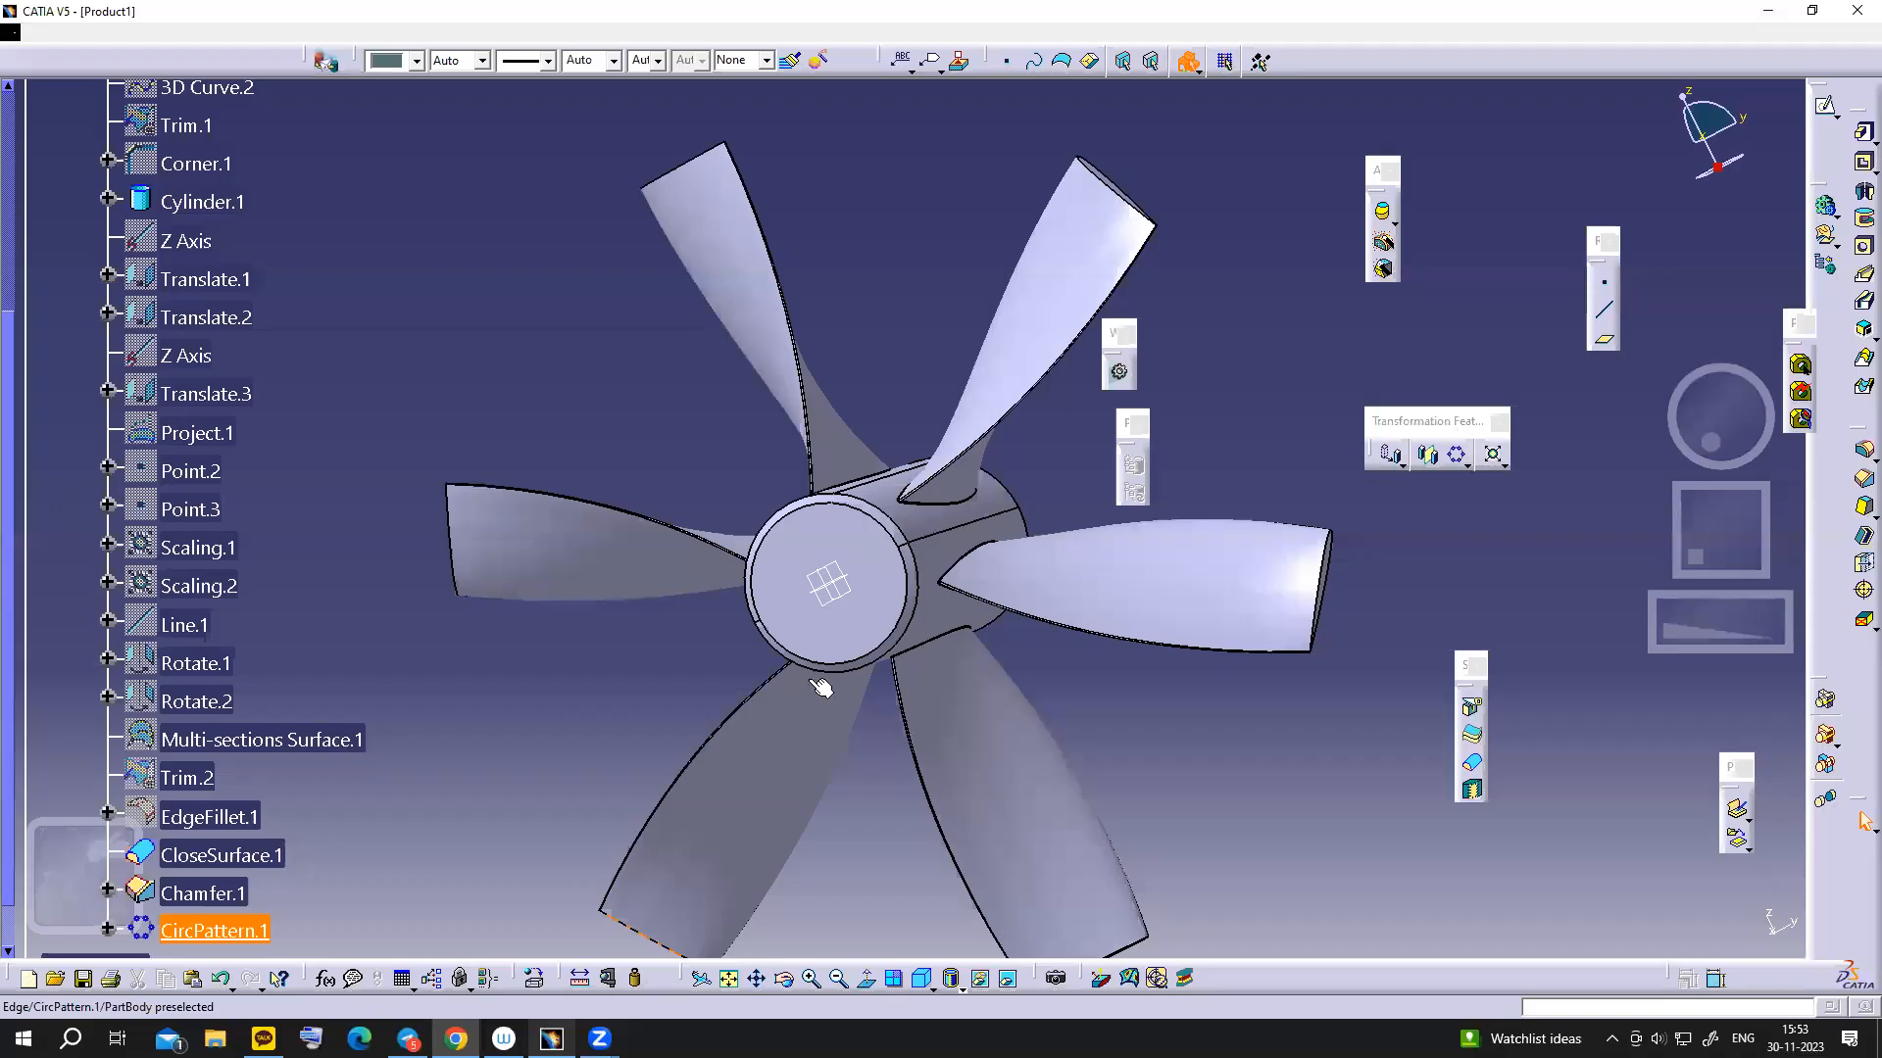
- Open a sketch perpendicular to the hub axis and draw a circle of about 31 mm radius centred on the origin
click(1820, 110)
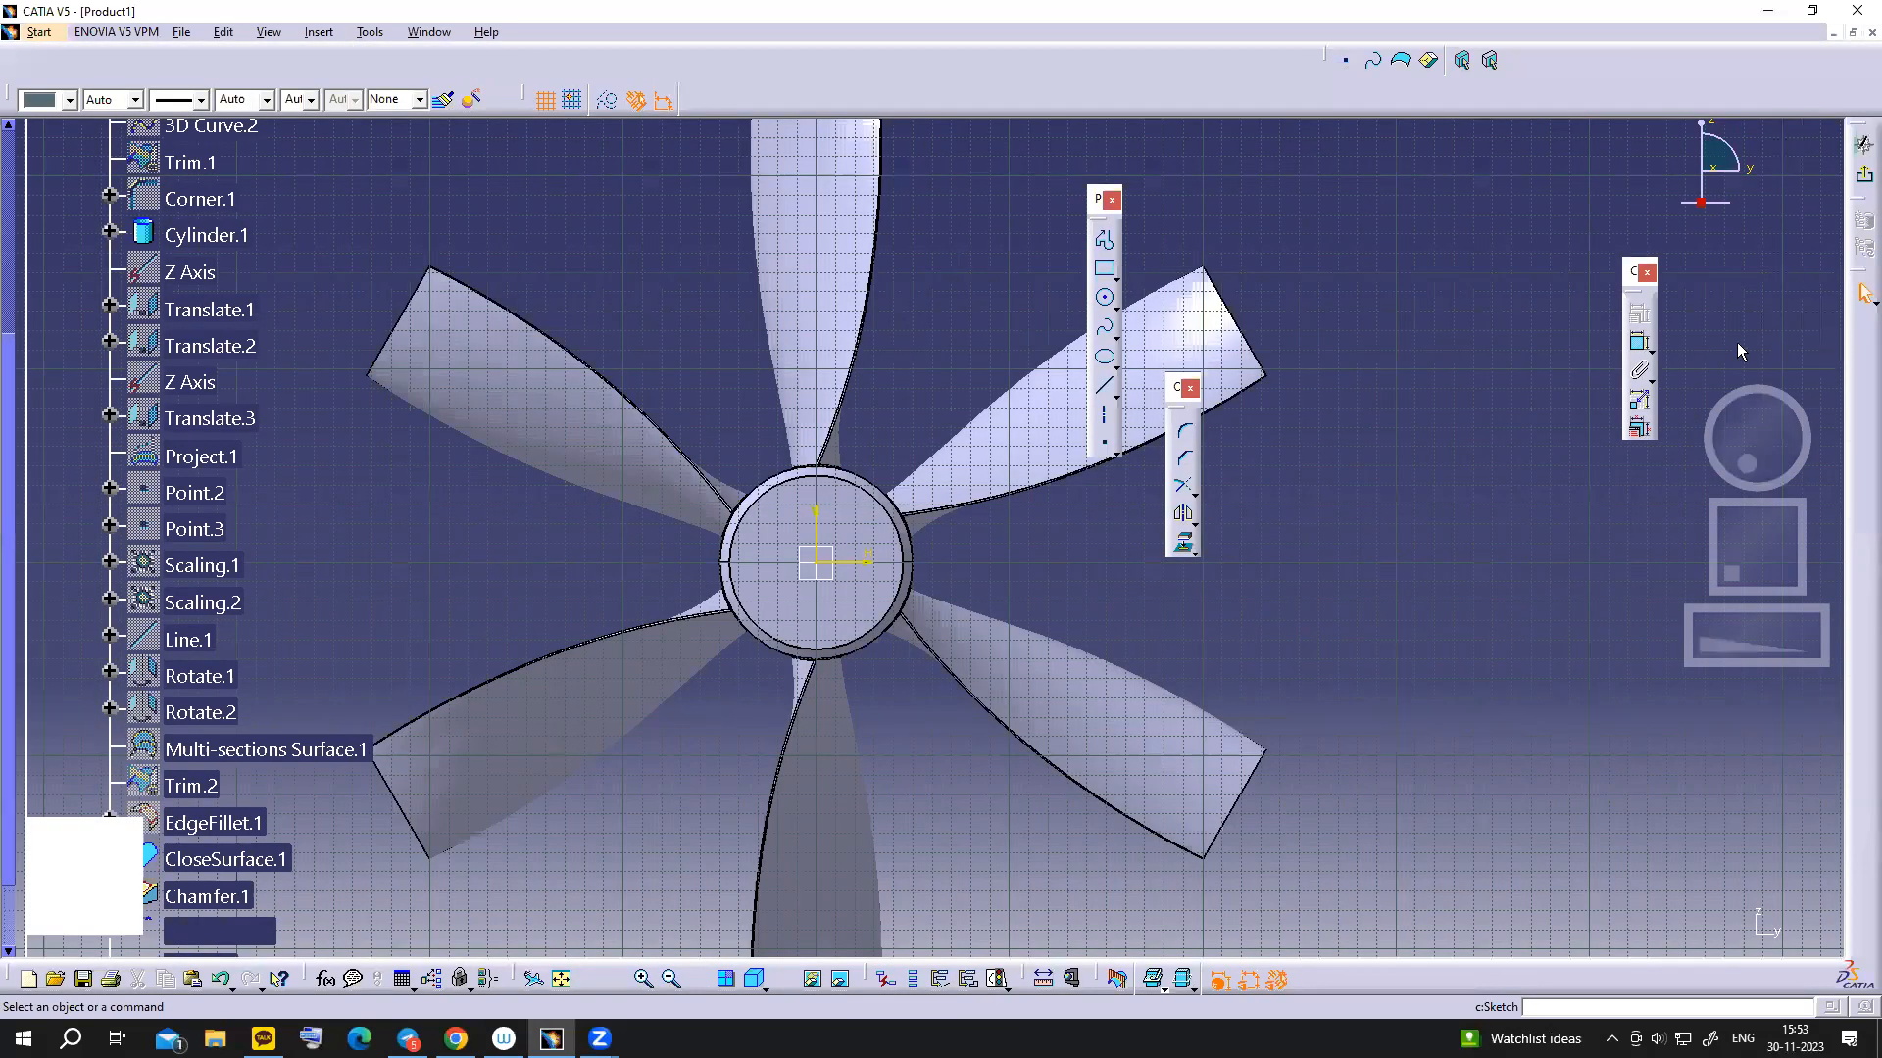
click(1105, 298)
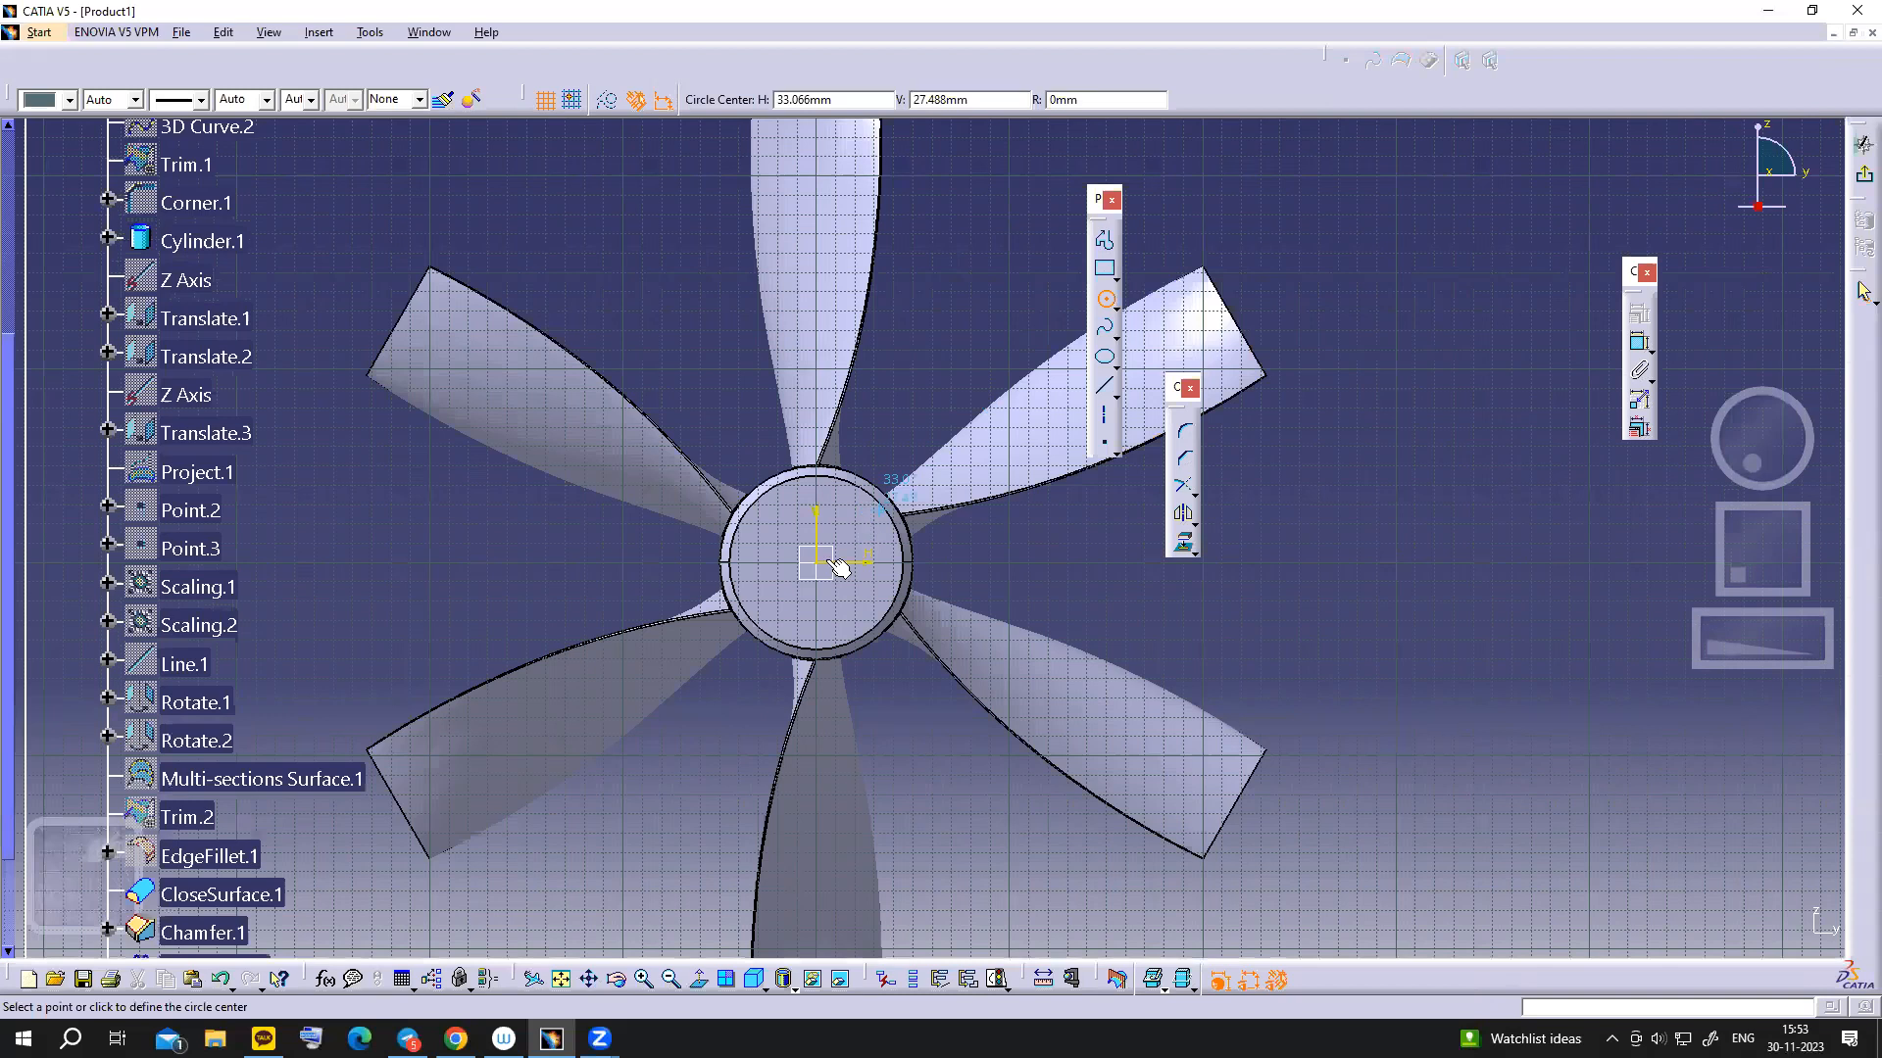
click(821, 565)
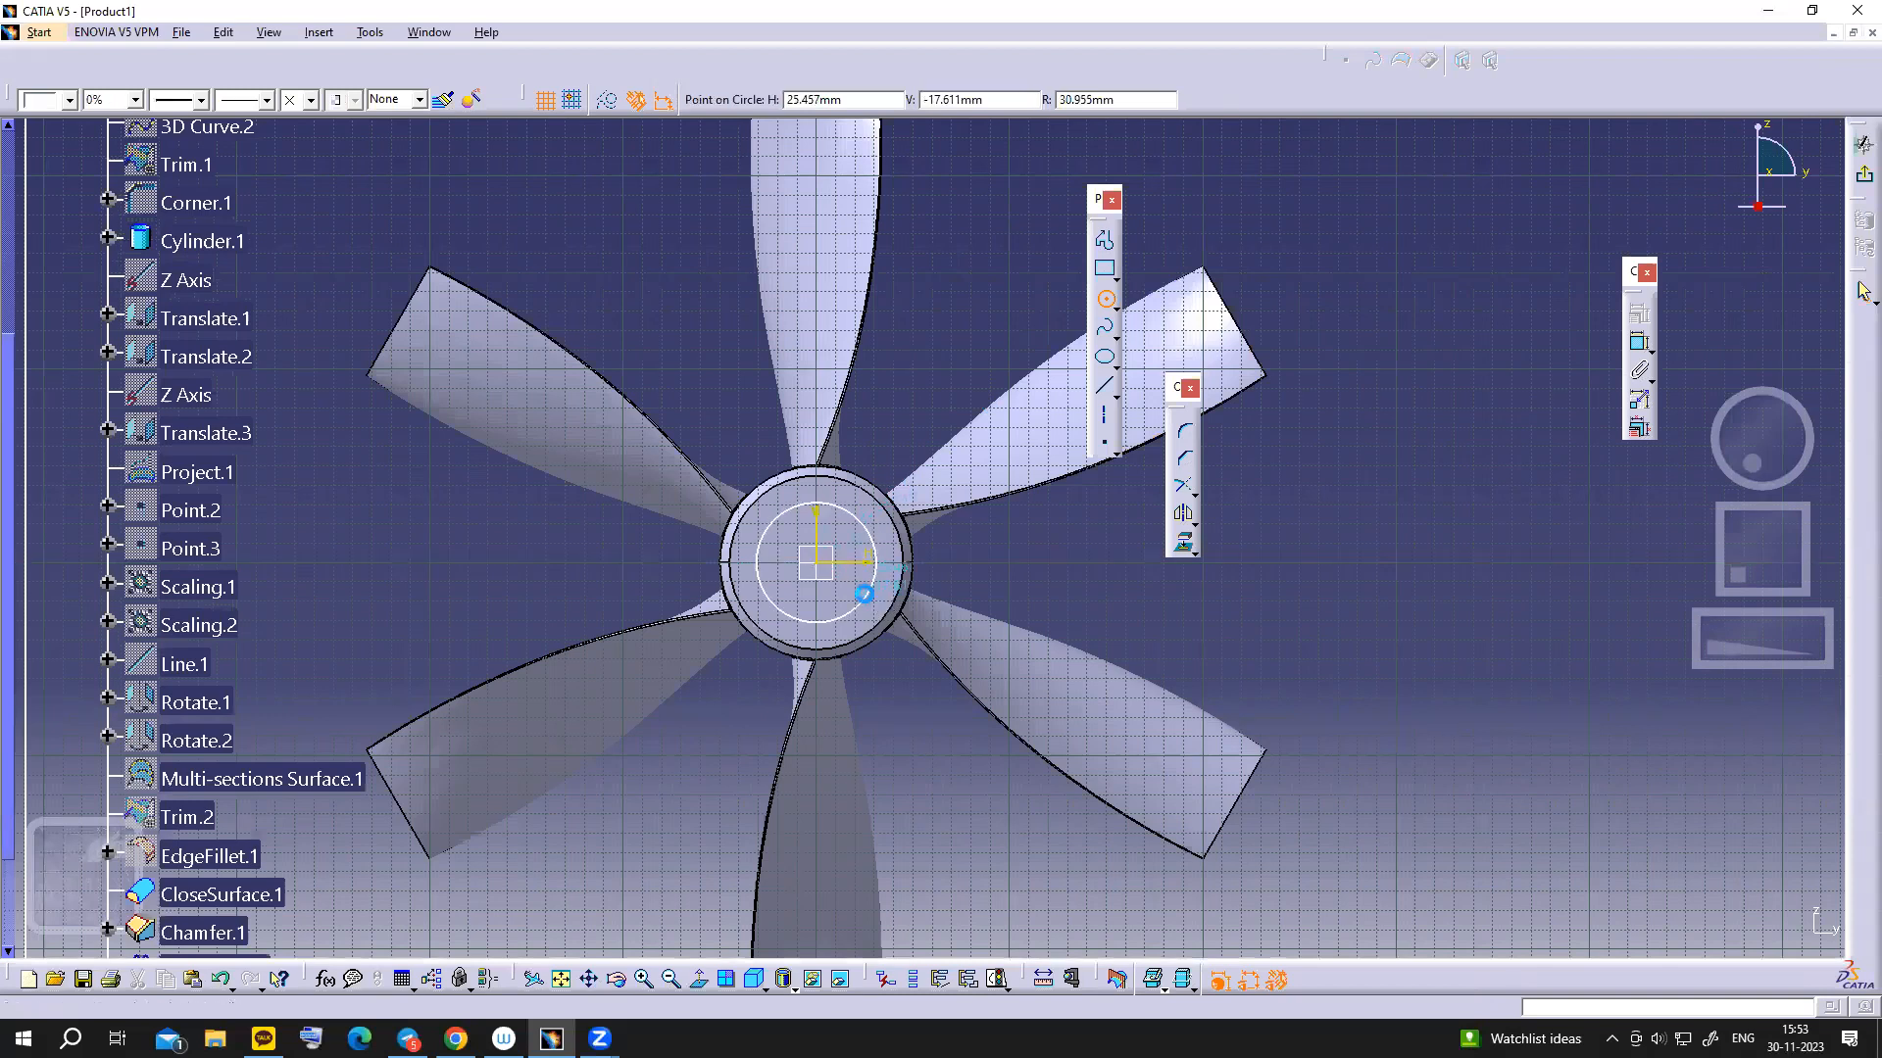
click(860, 602)
- Sketch a centred rectangle for the keyway, with its centre where the circle crosses the horizontal axis
click(1116, 279)
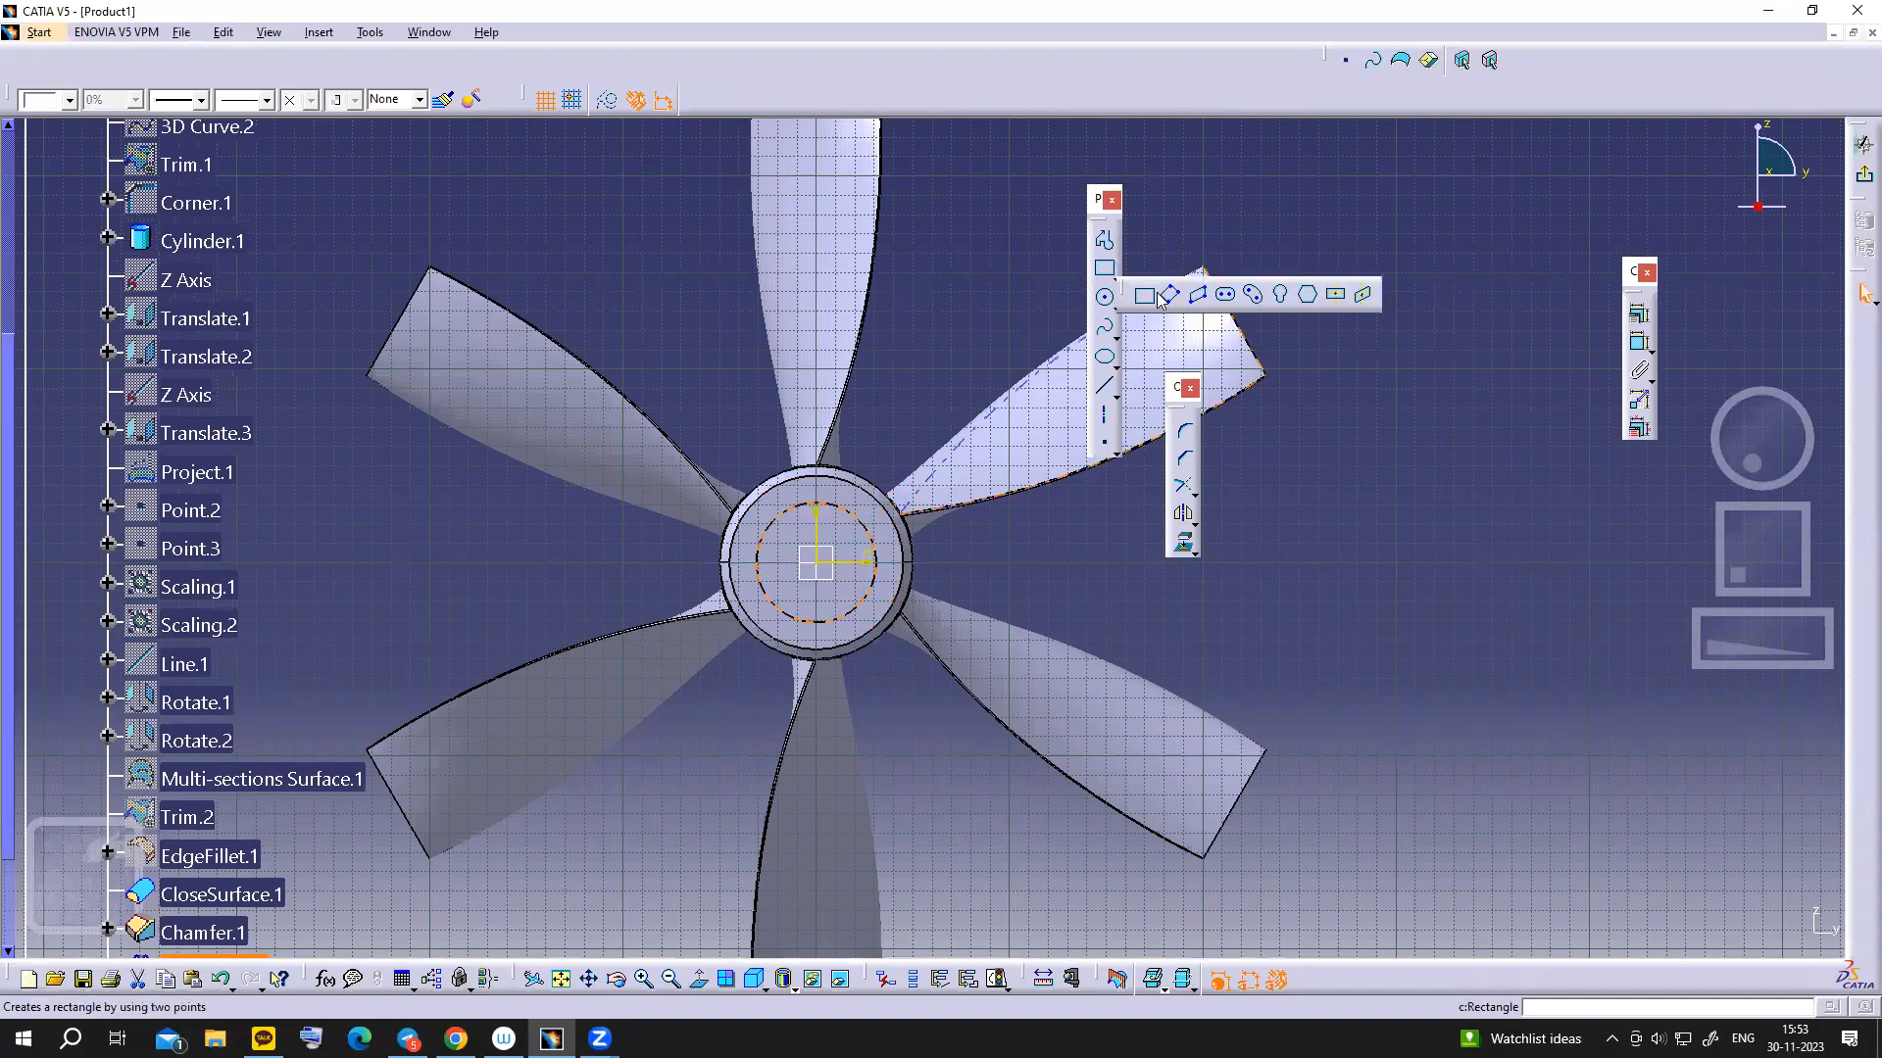
click(1334, 294)
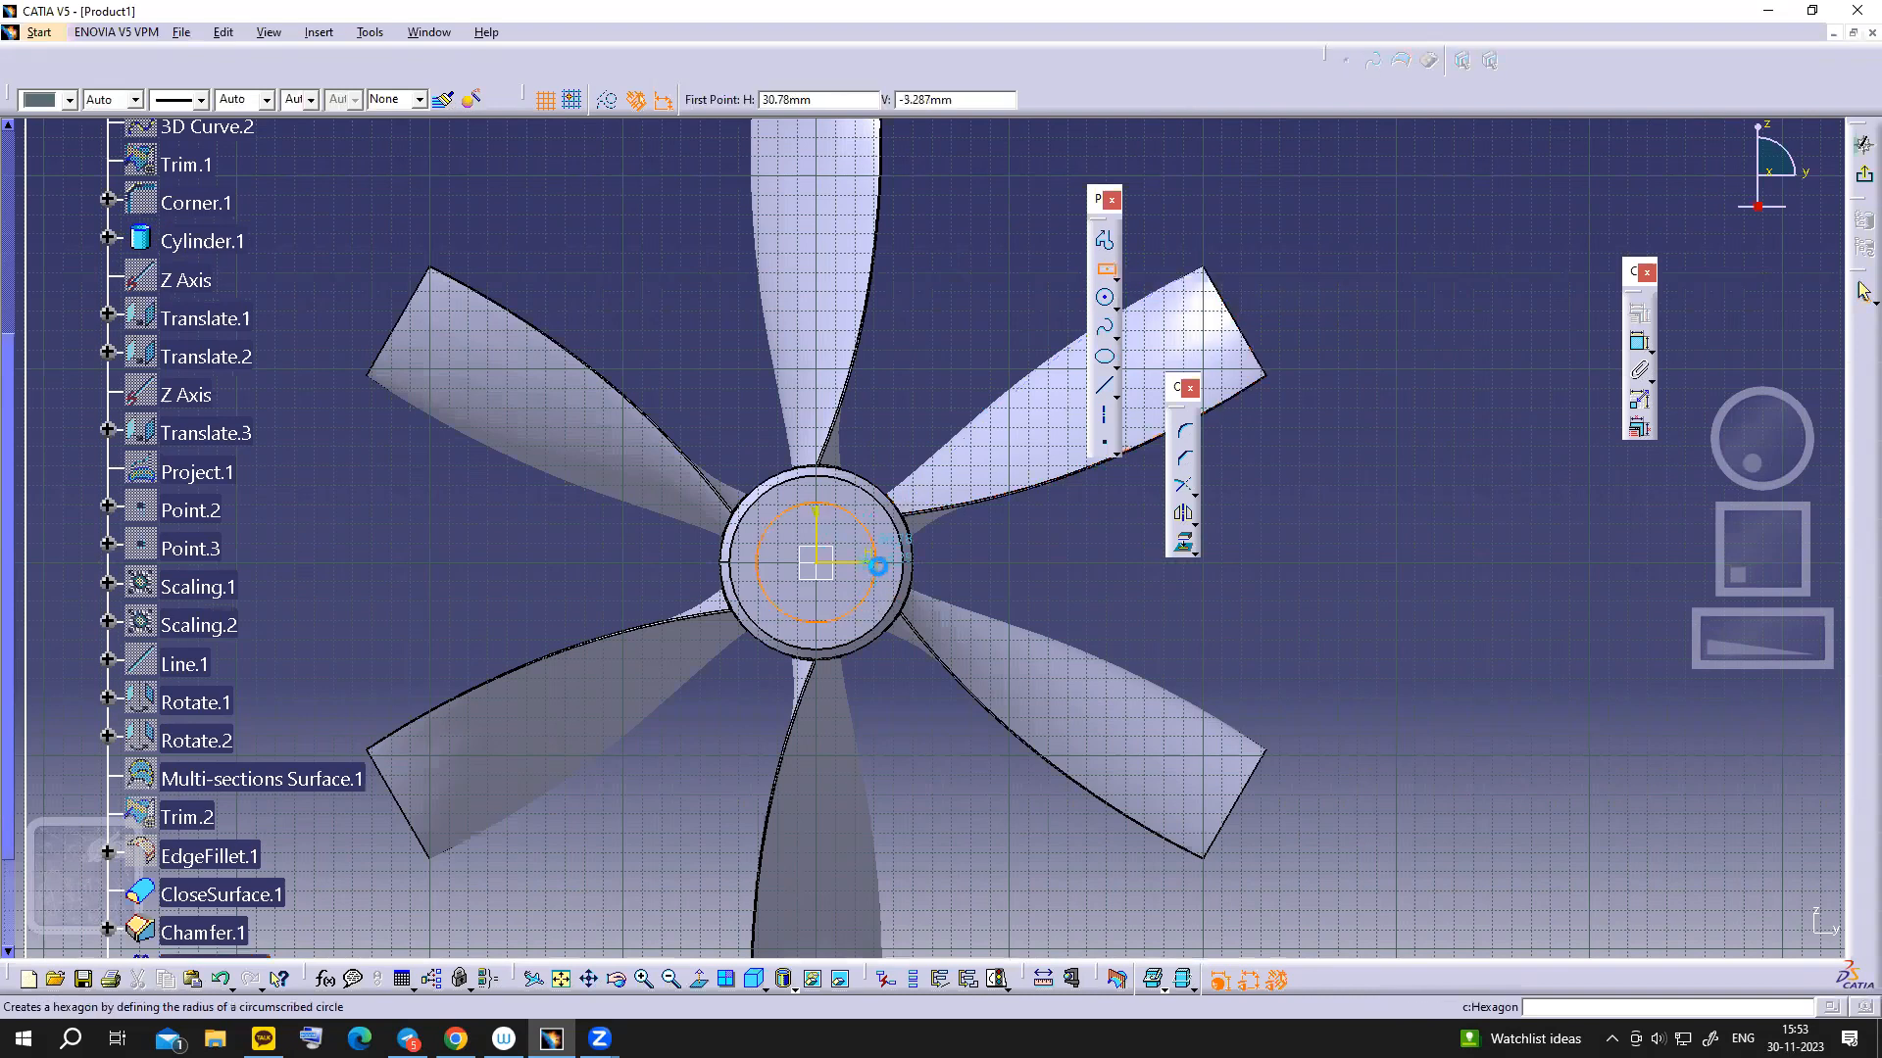
click(878, 564)
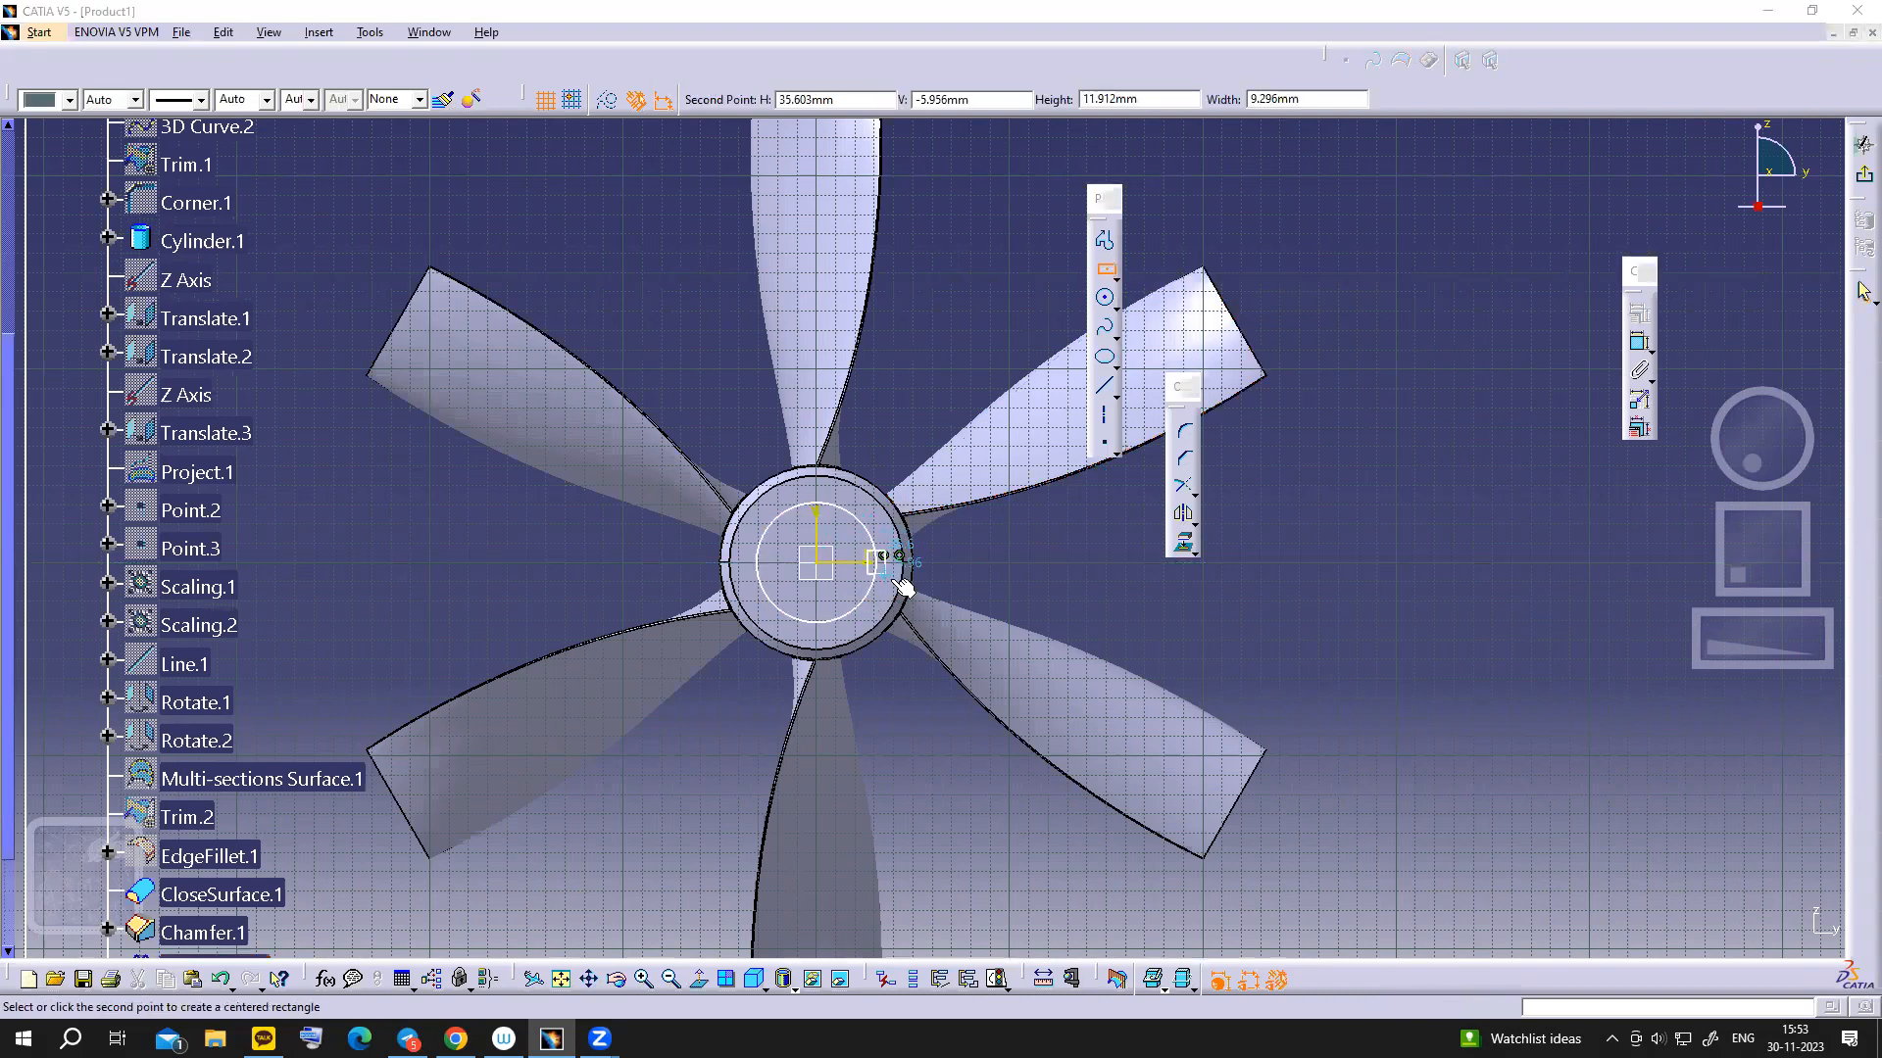
click(902, 589)
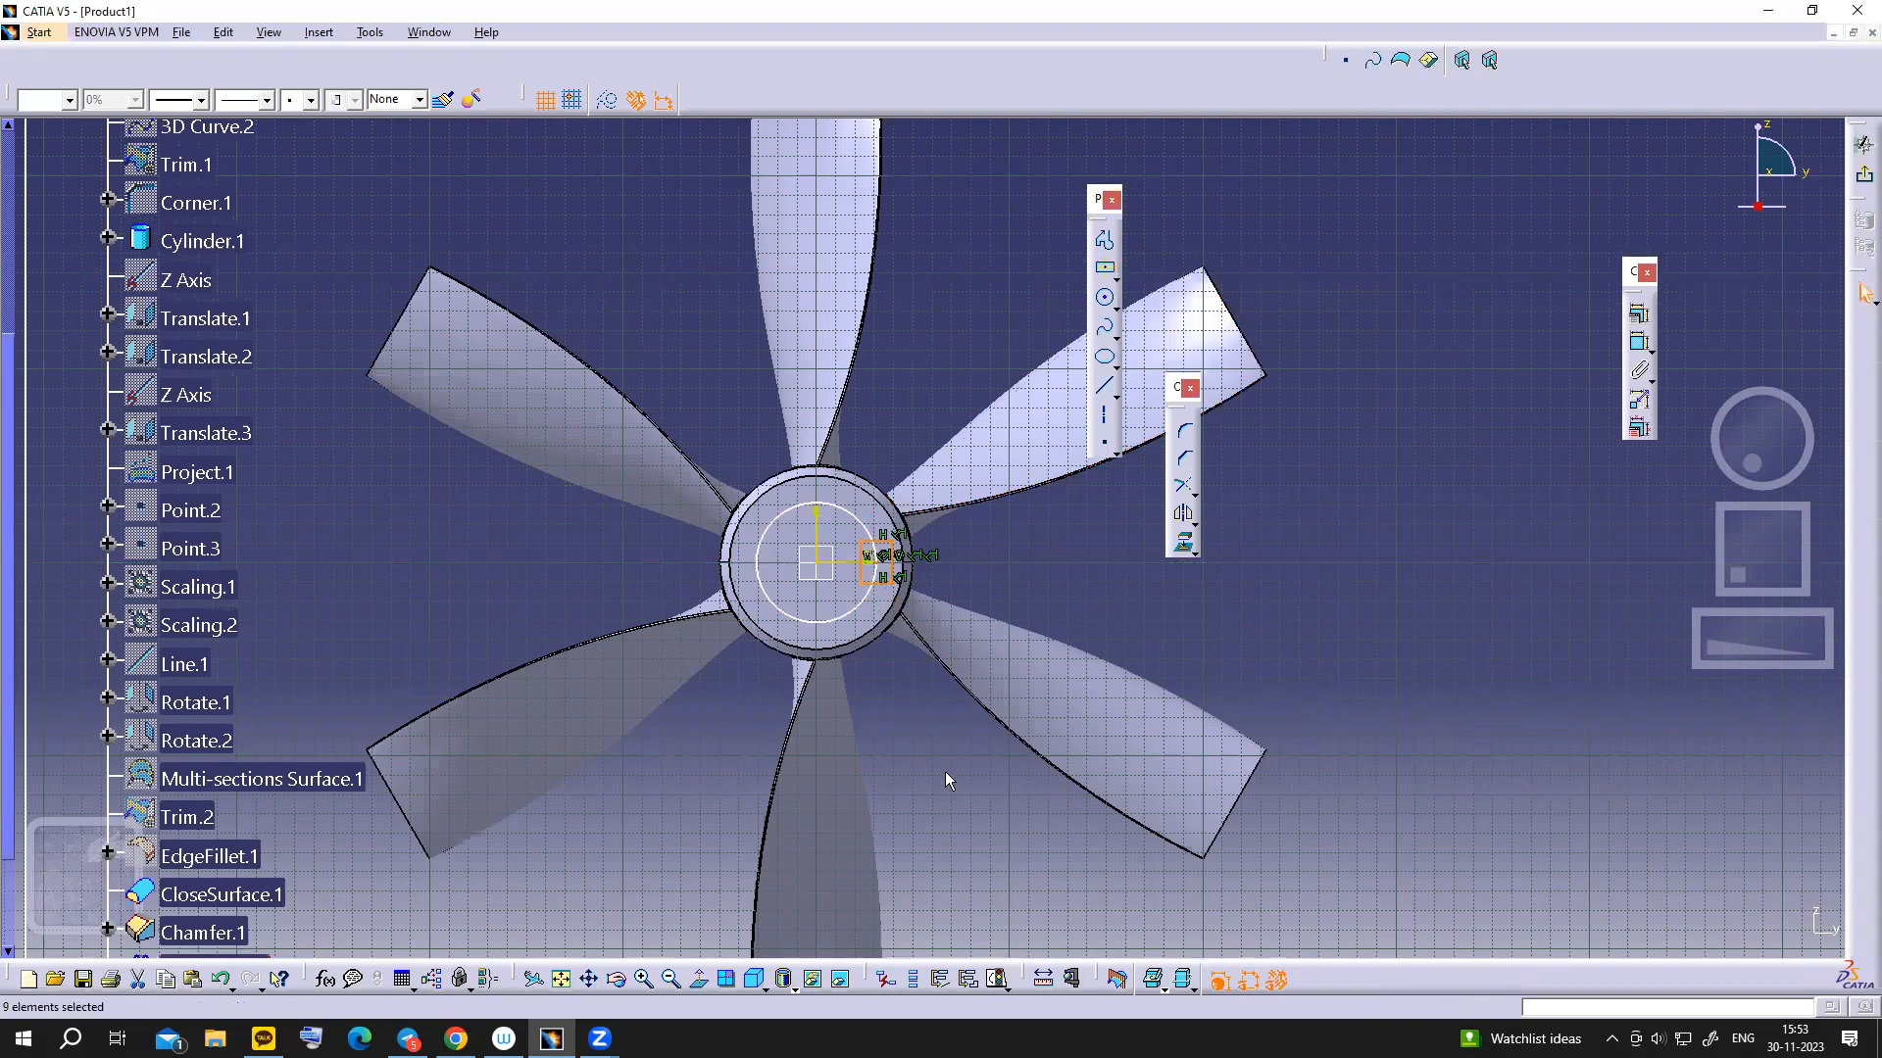
- Check the keyway dimensions on slide 10 of the axial fan presentation in Chrome and return to CATIA
middle_drag(959, 807, 959, 704)
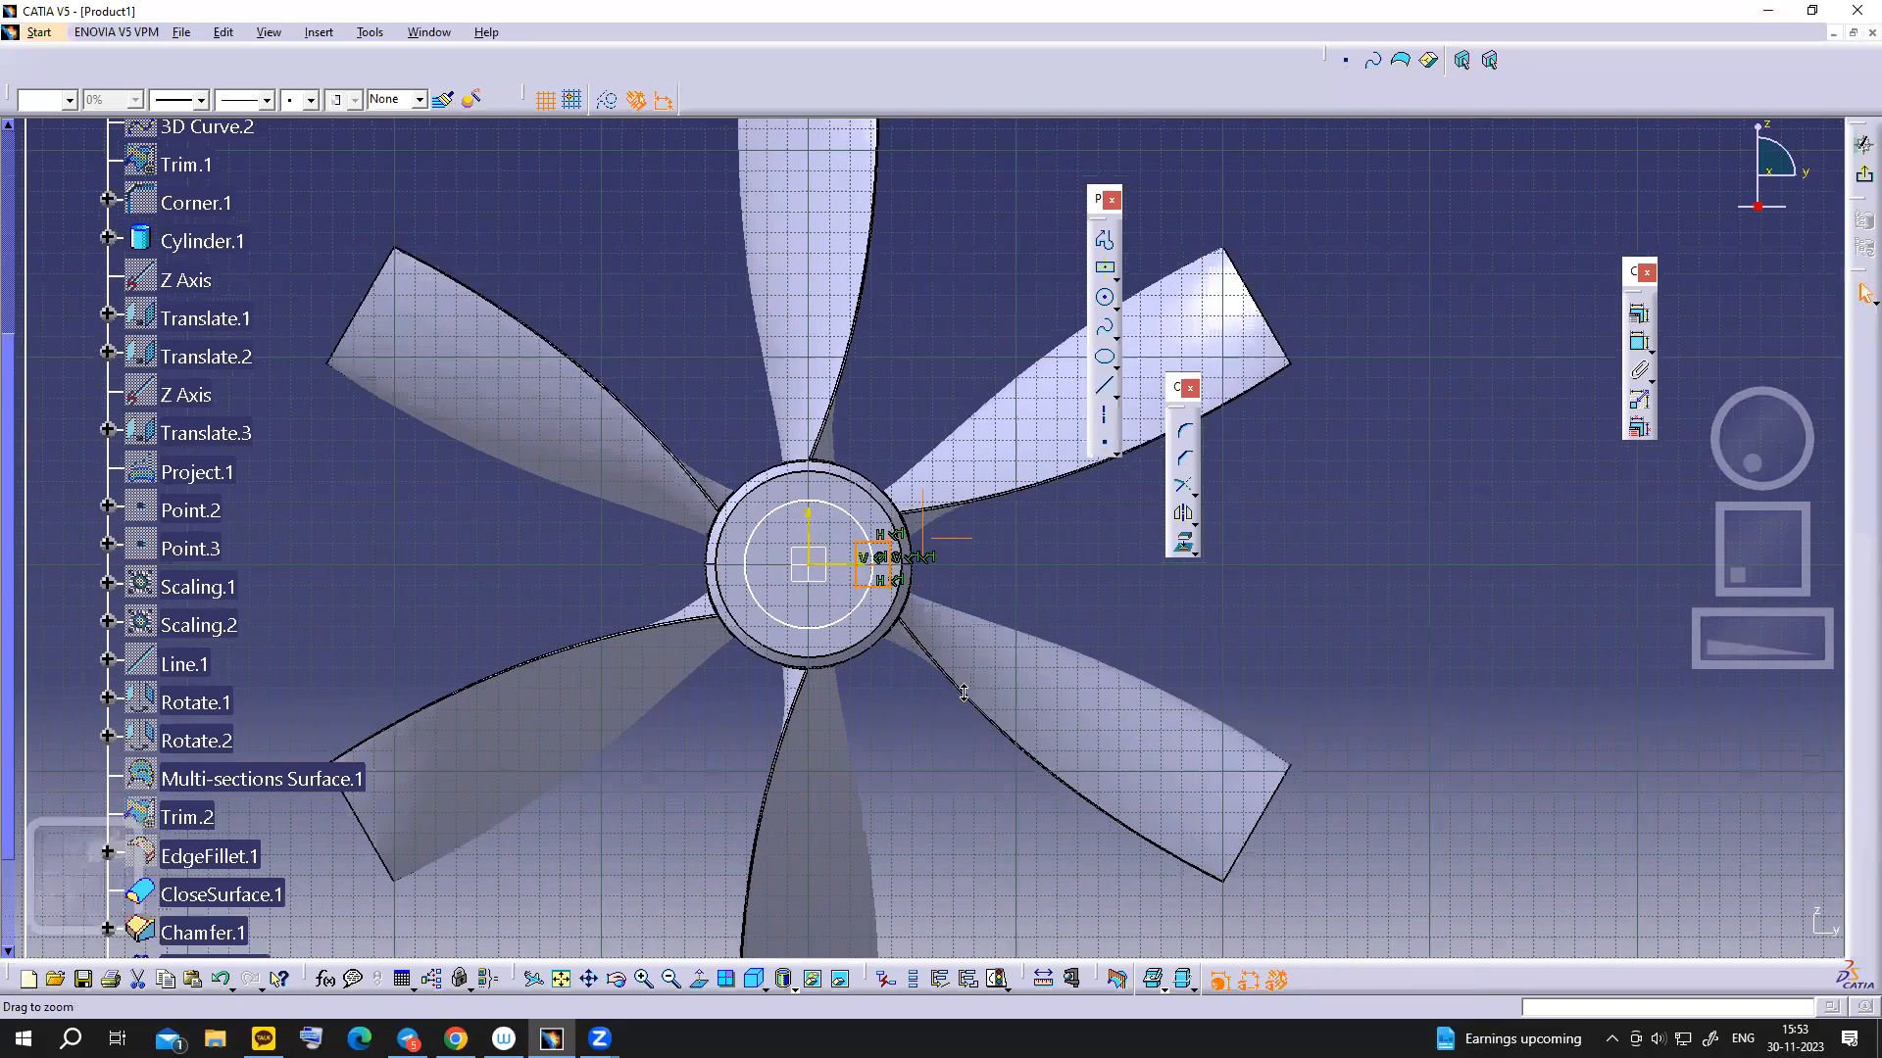
click(559, 978)
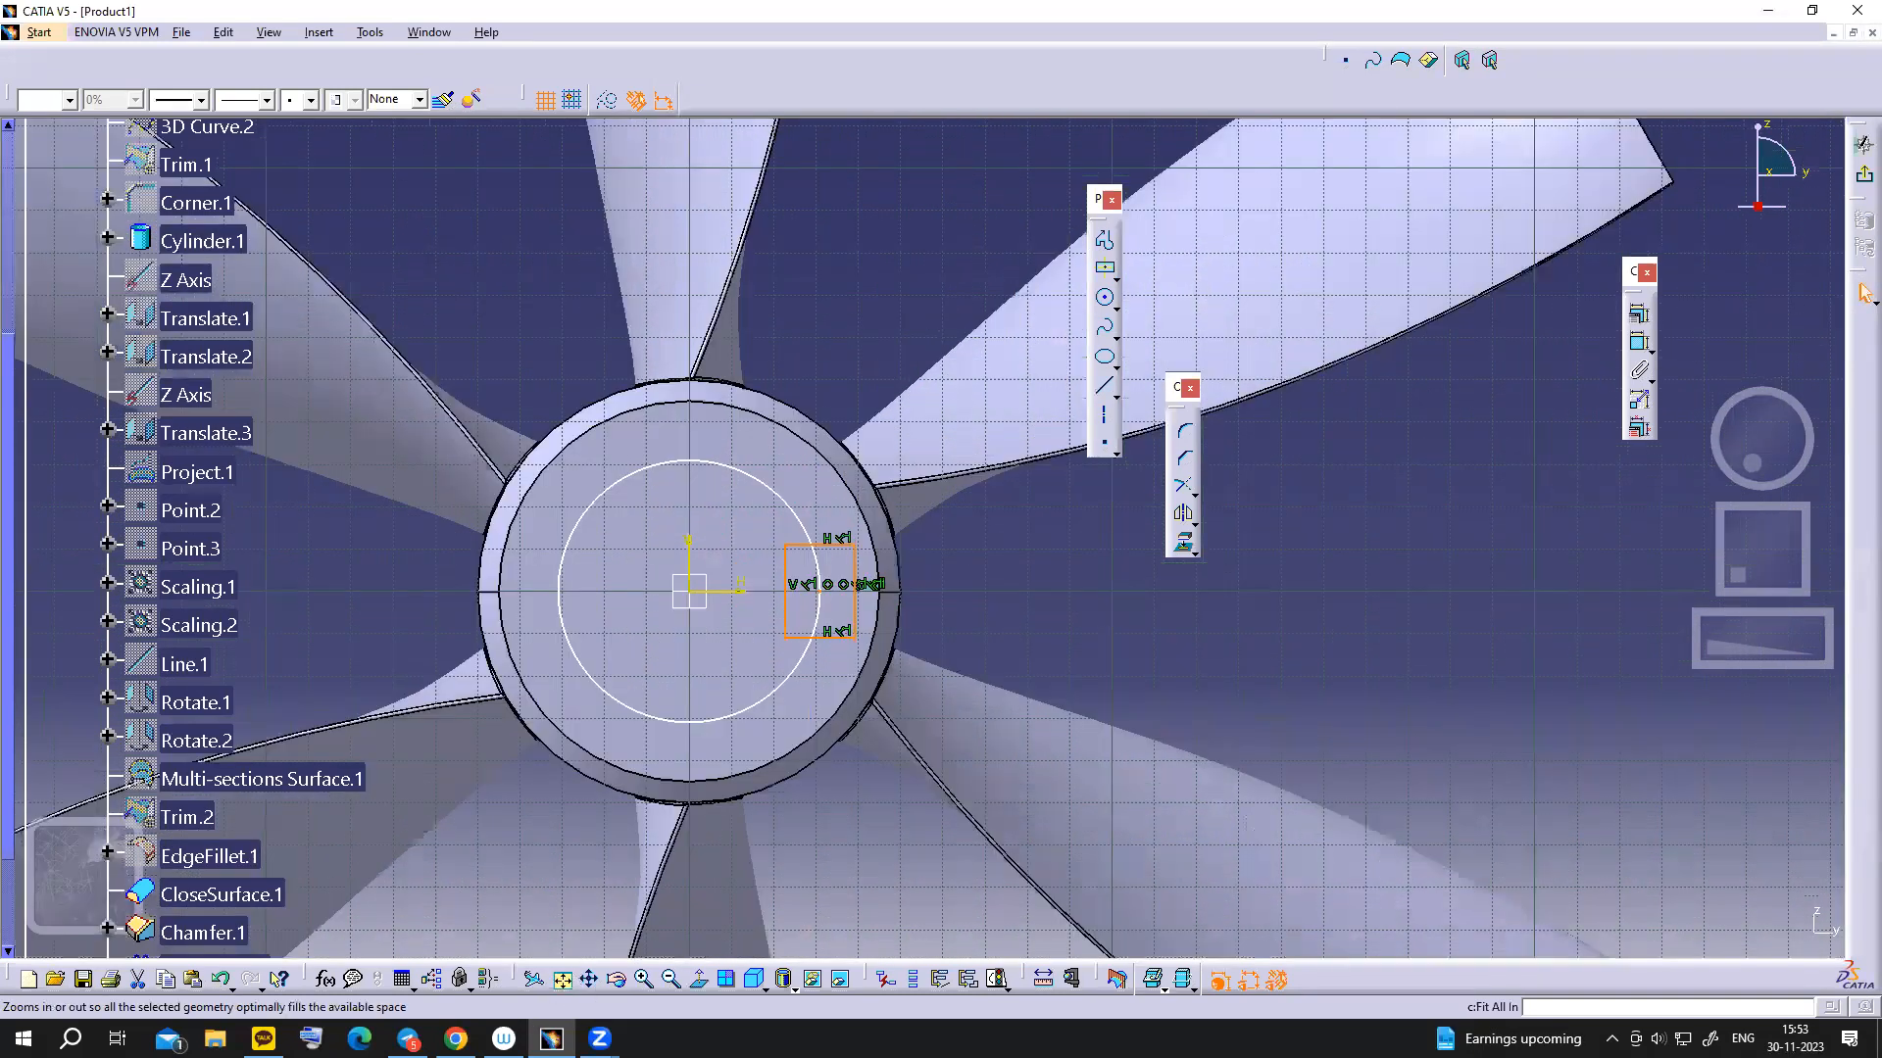
mouse_move(455, 1039)
click(455, 941)
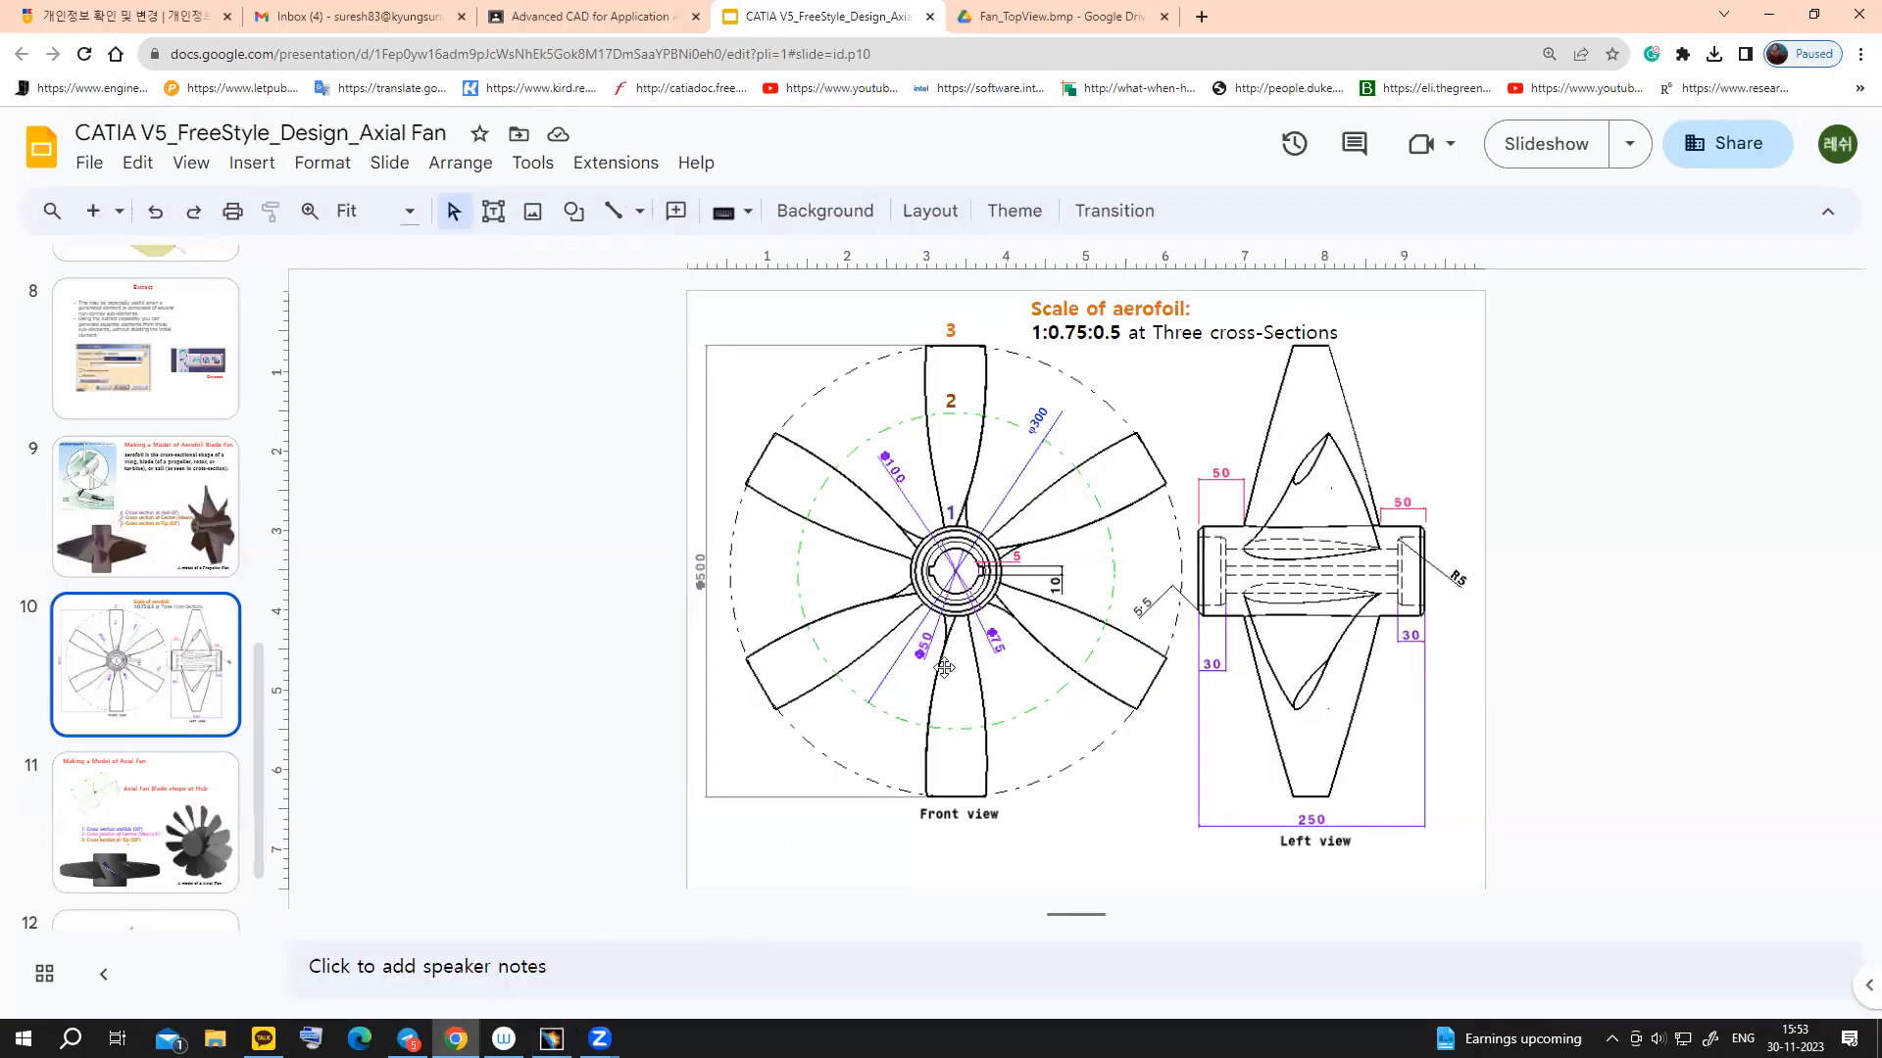
ctrl+scroll(1017, 574, up, 5)
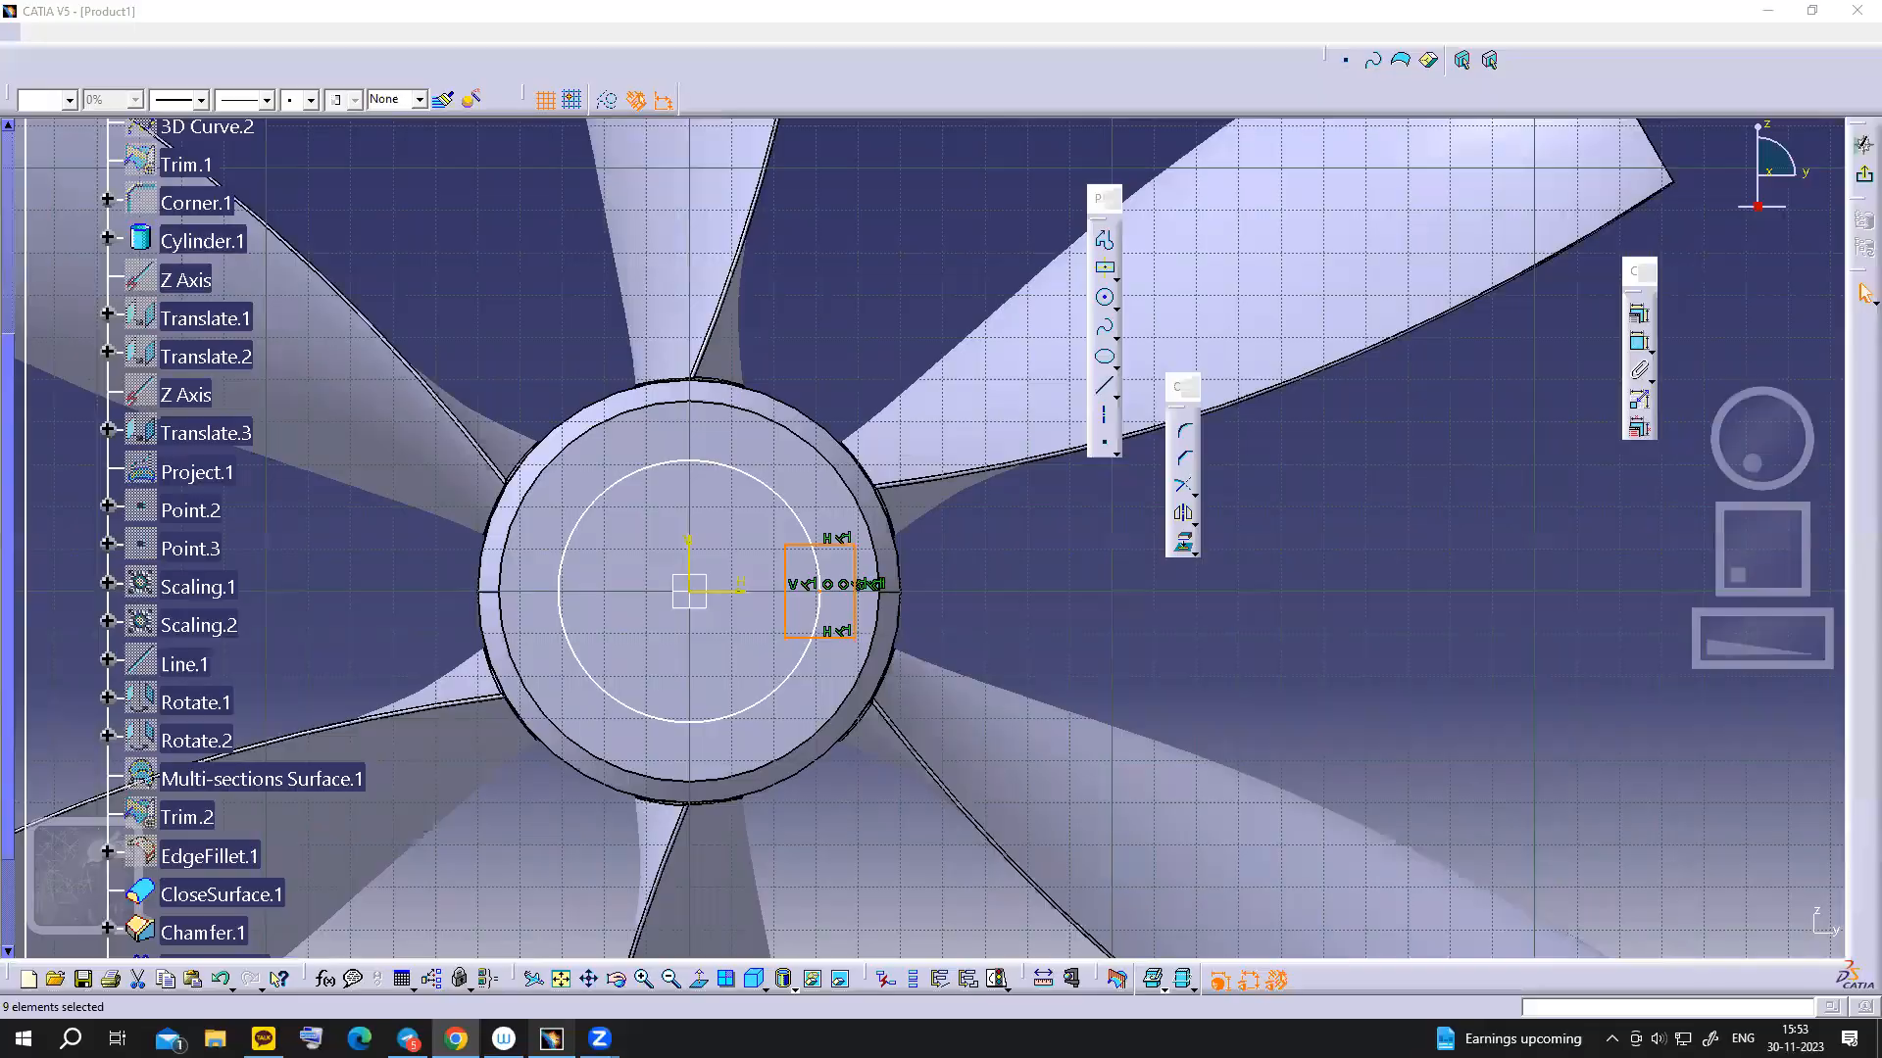
click(552, 1039)
click(966, 571)
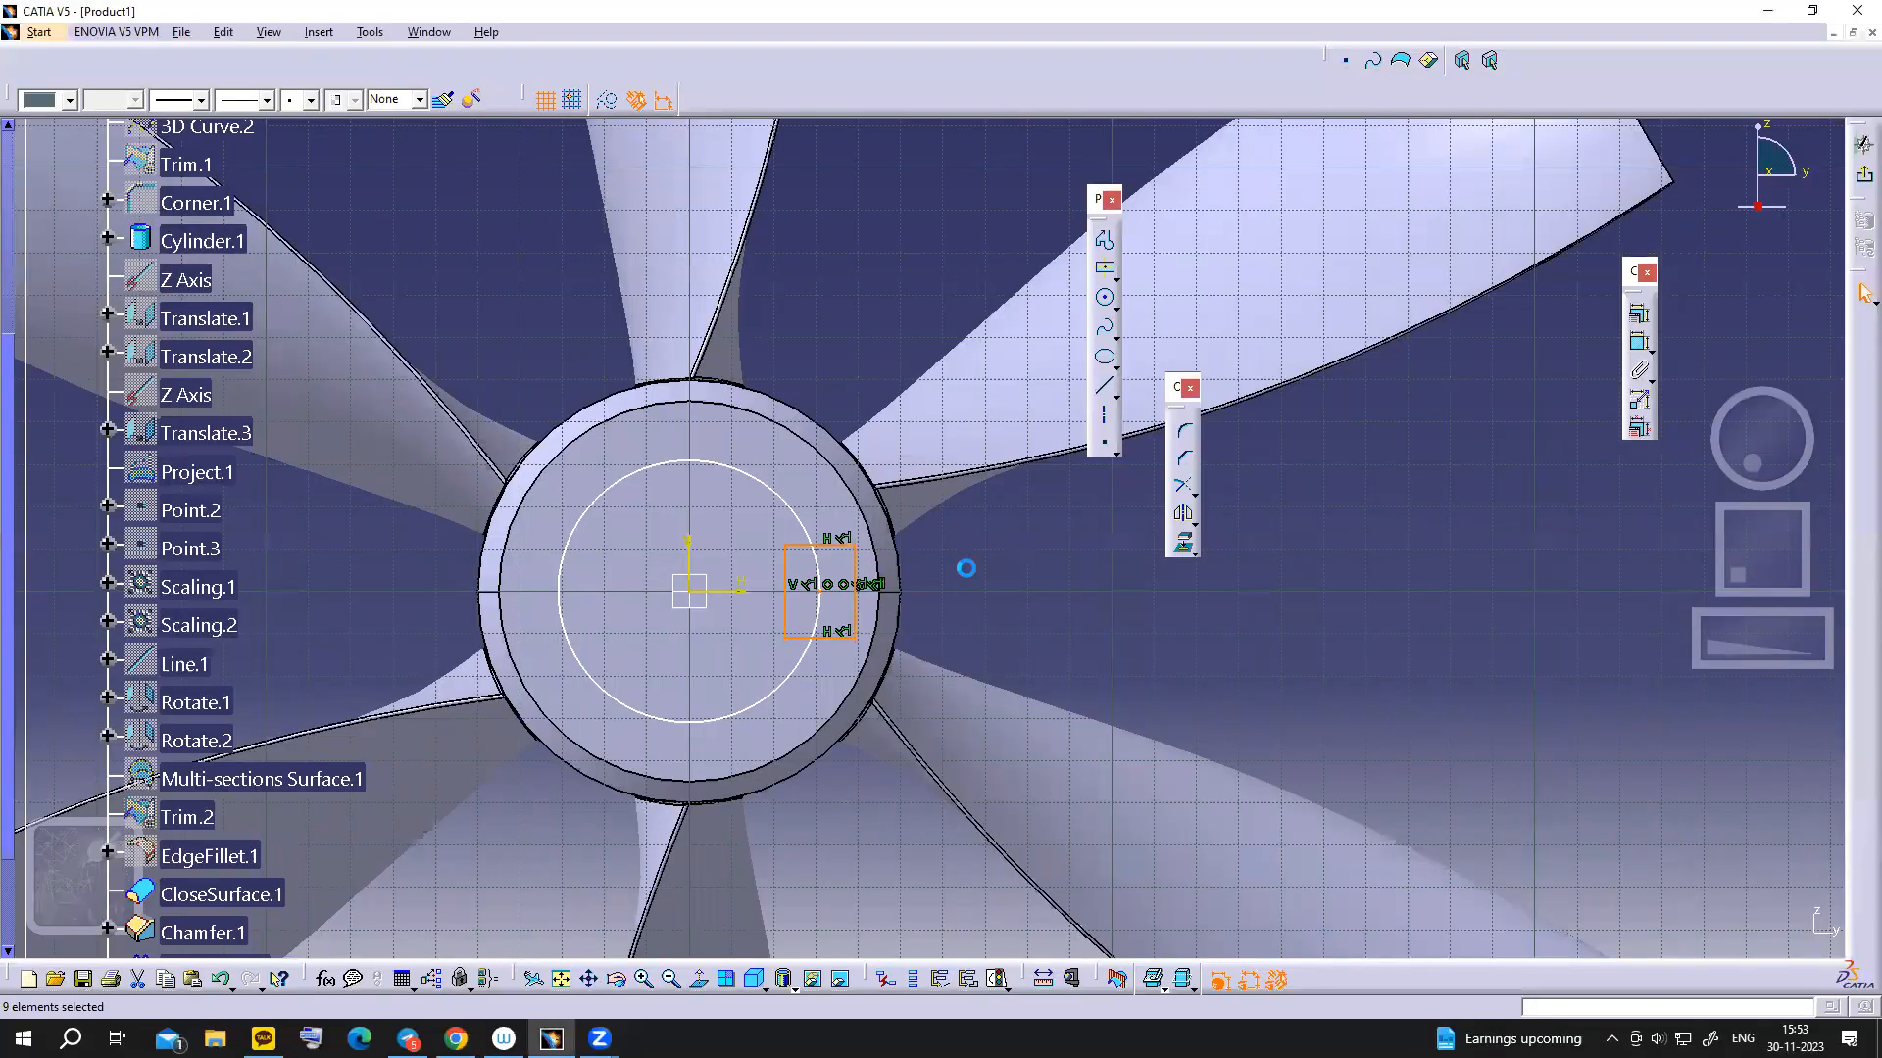
- Dimension the offset between the keyway rectangle's outer vertical side and the circle, and set it to 5 mm
click(854, 600)
ctrl+click(819, 595)
click(1639, 342)
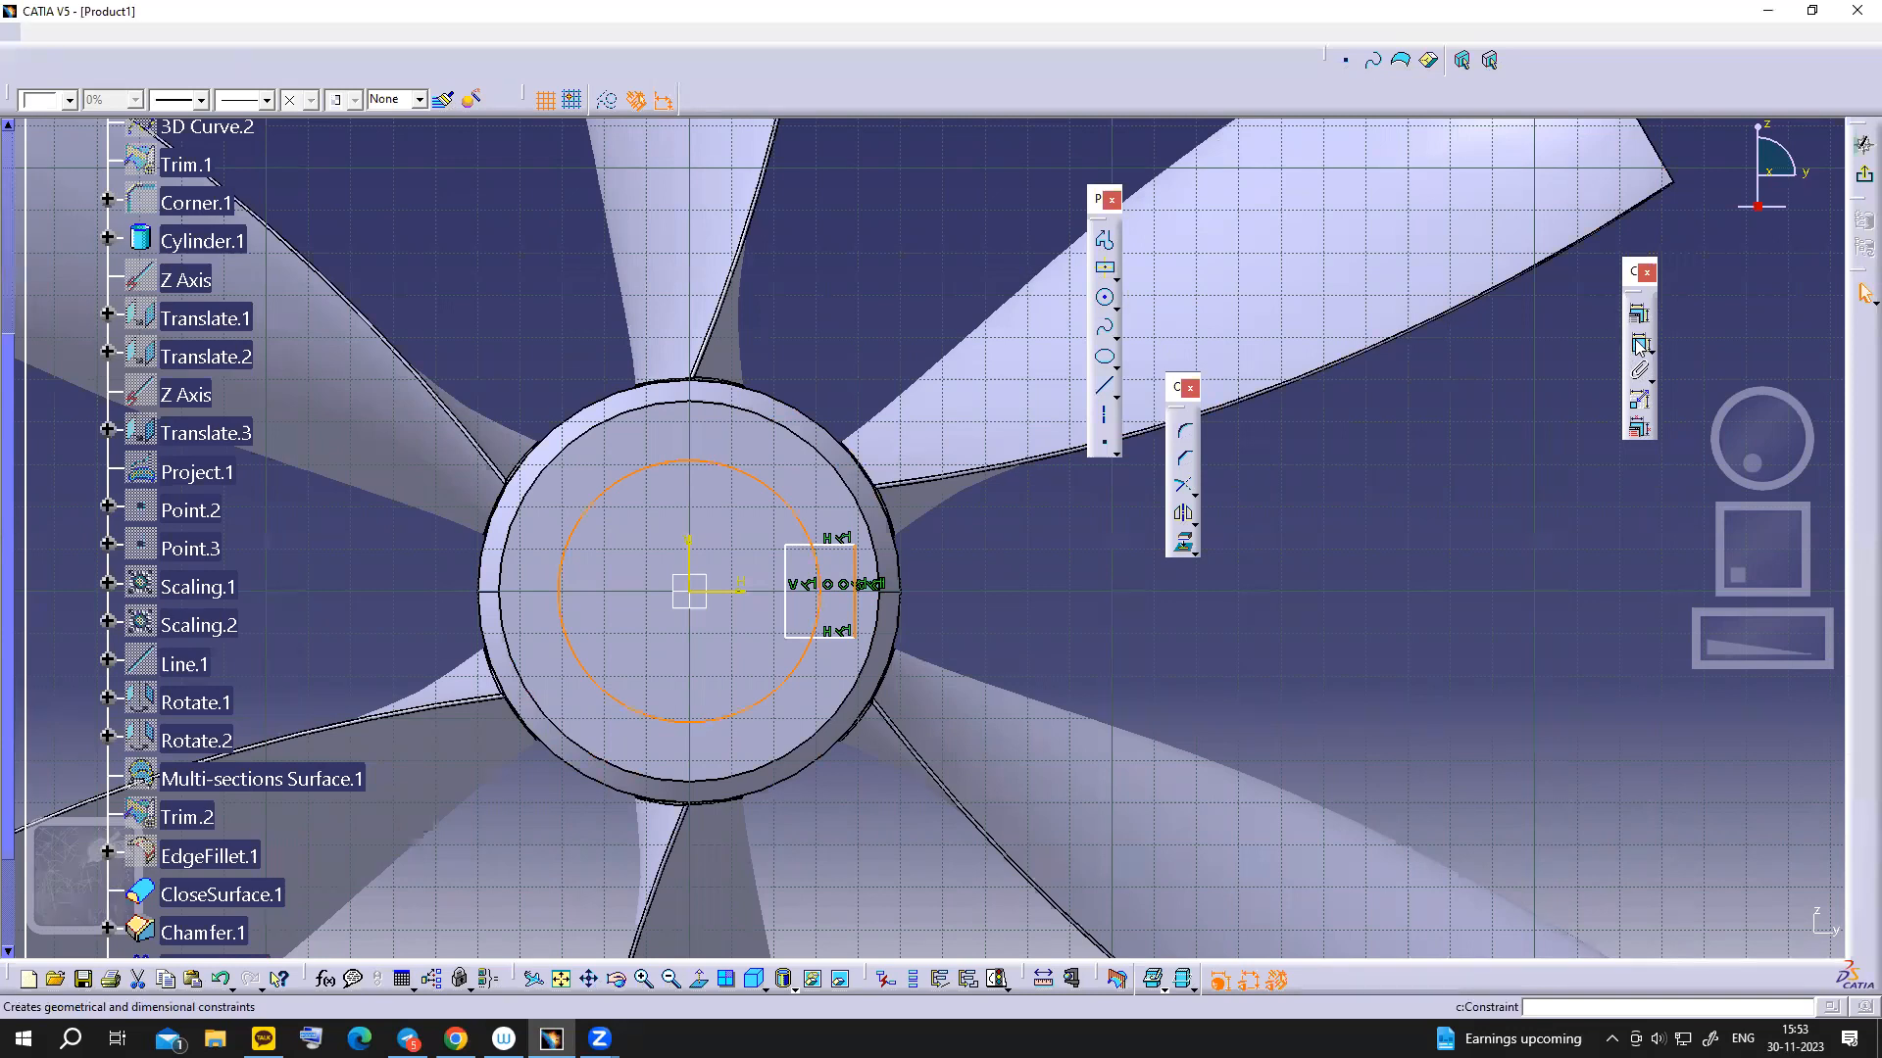
click(1020, 532)
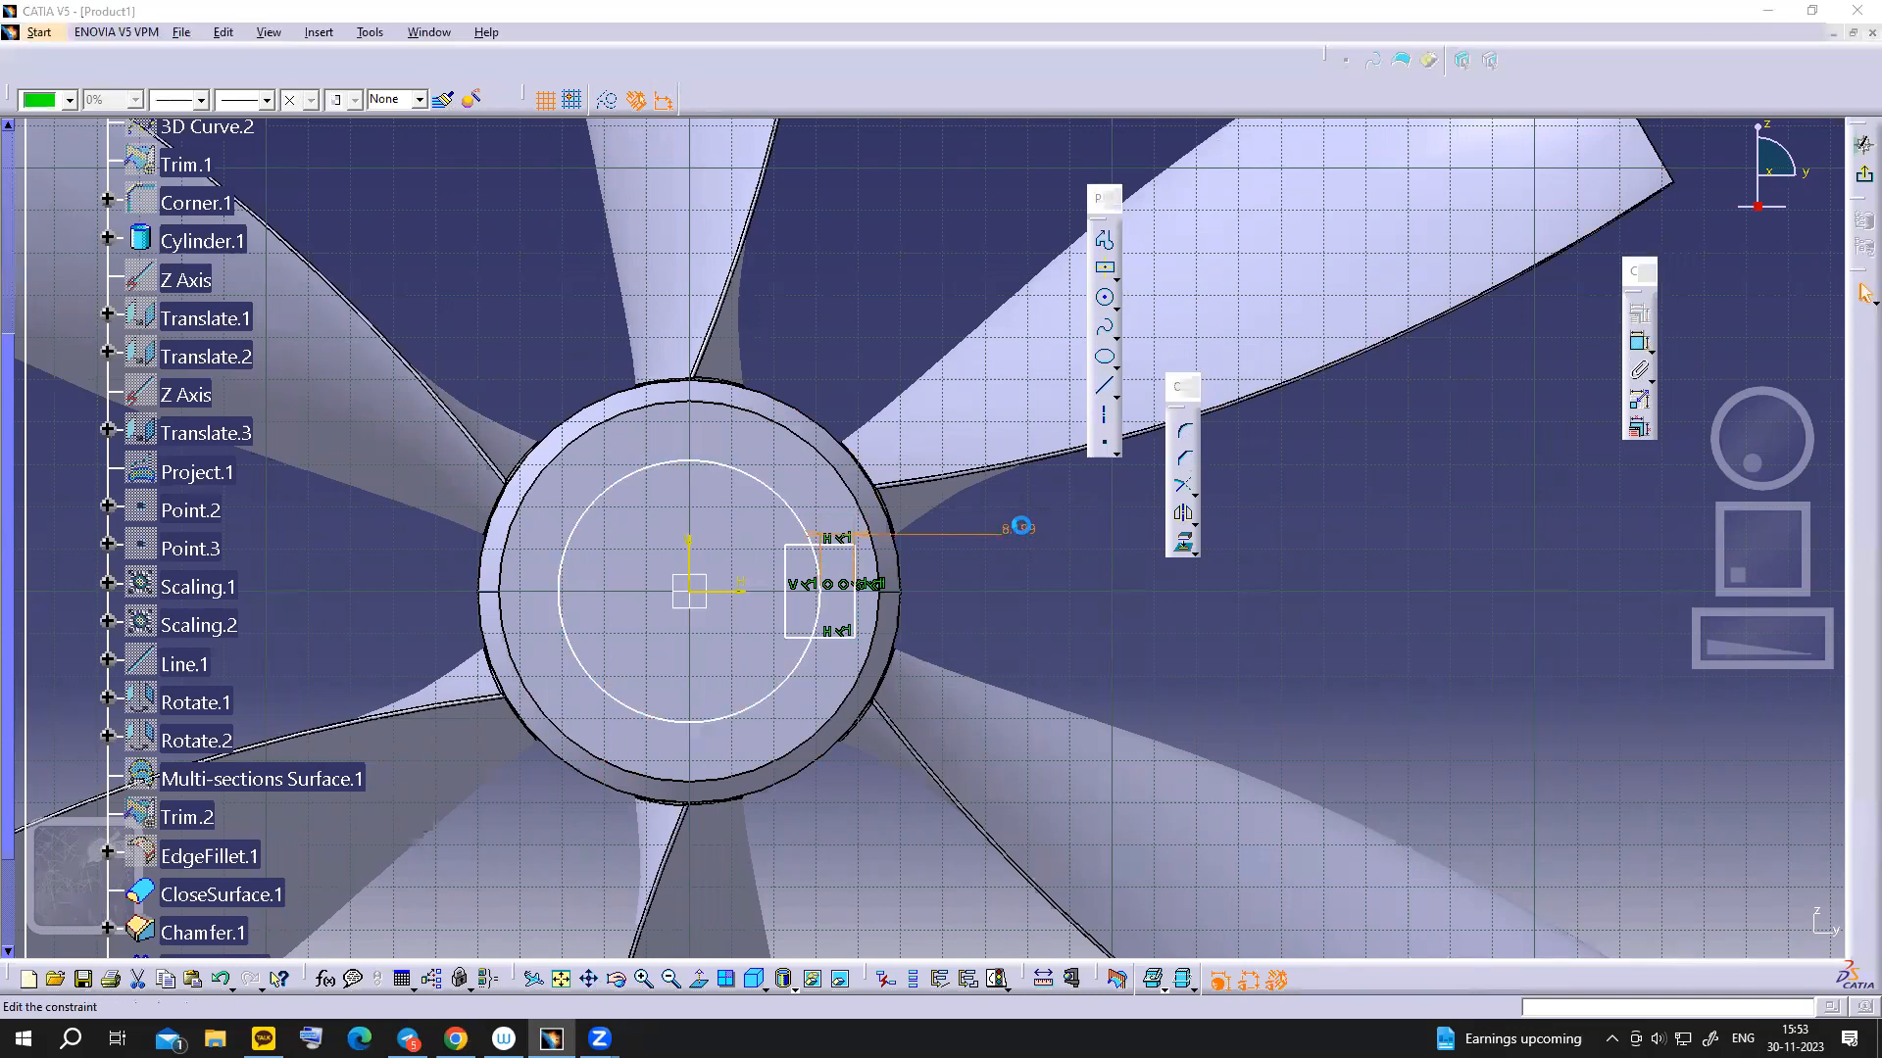
double_click(1017, 529)
drag(1293, 668, 1279, 524)
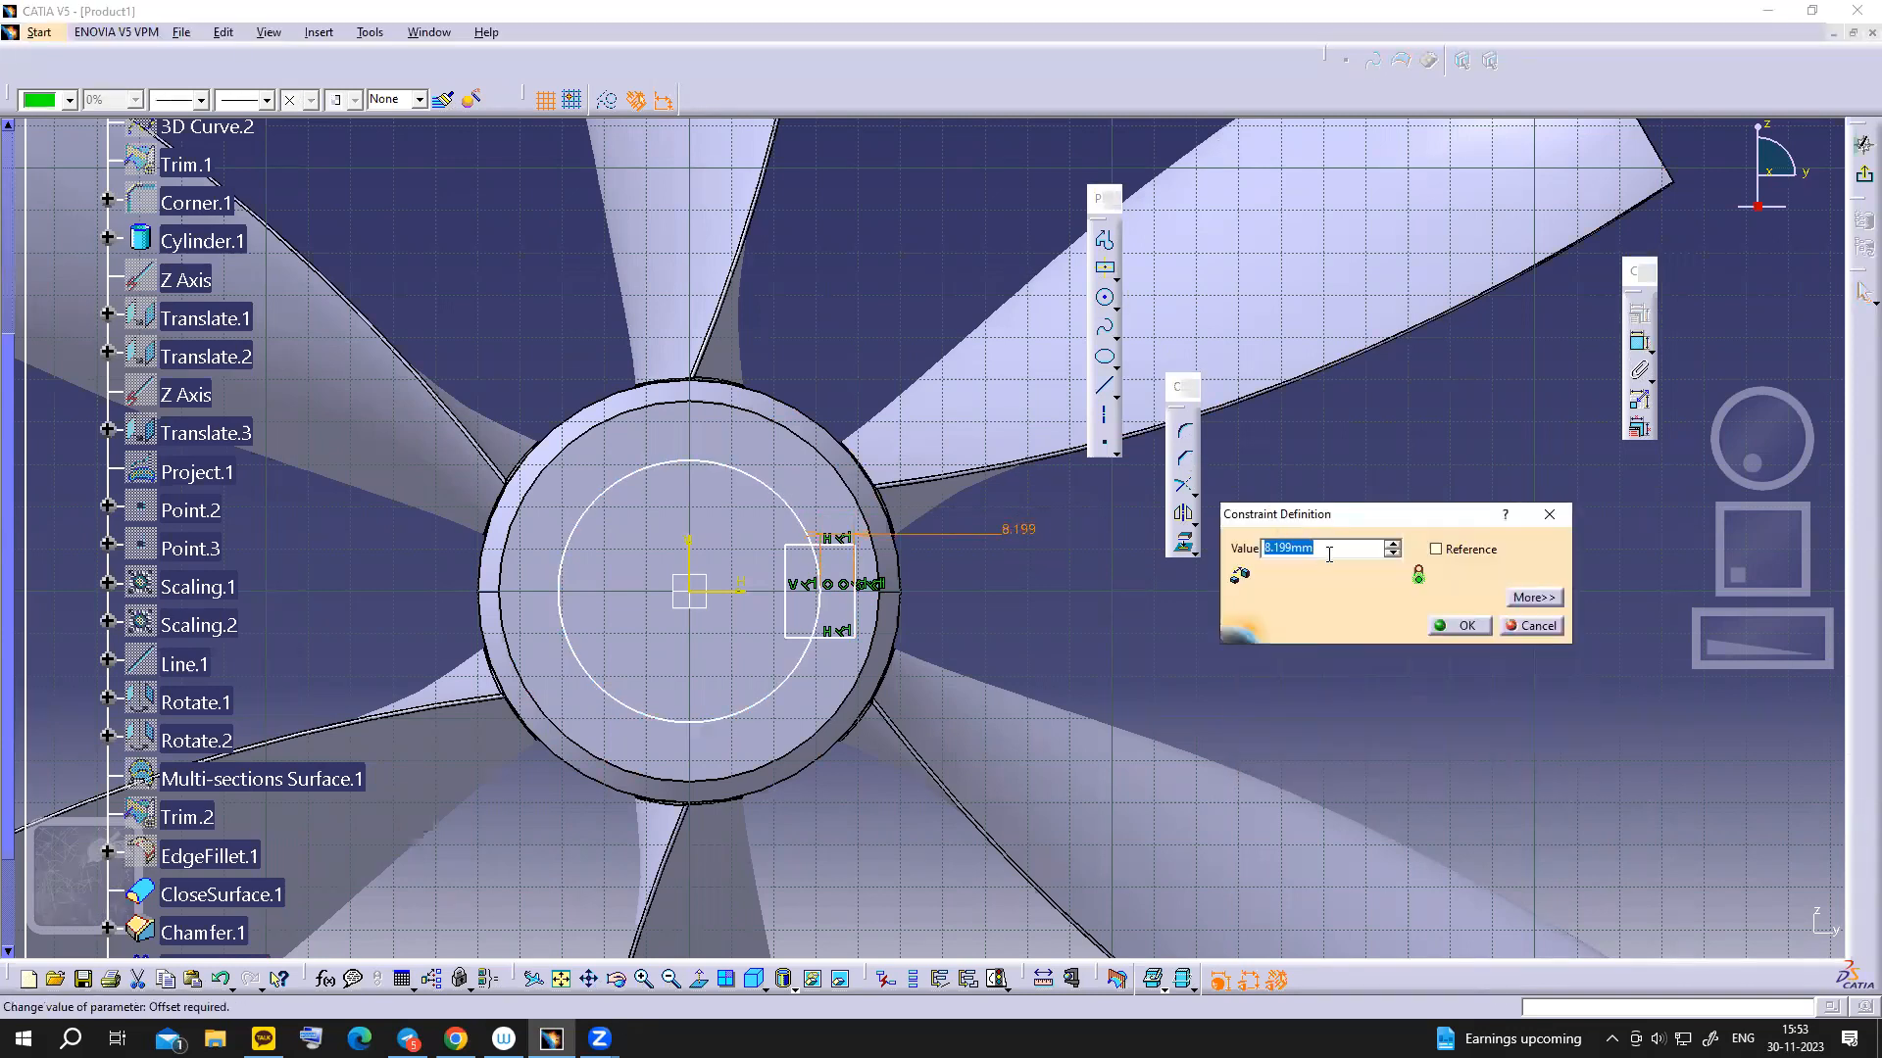
text(5)
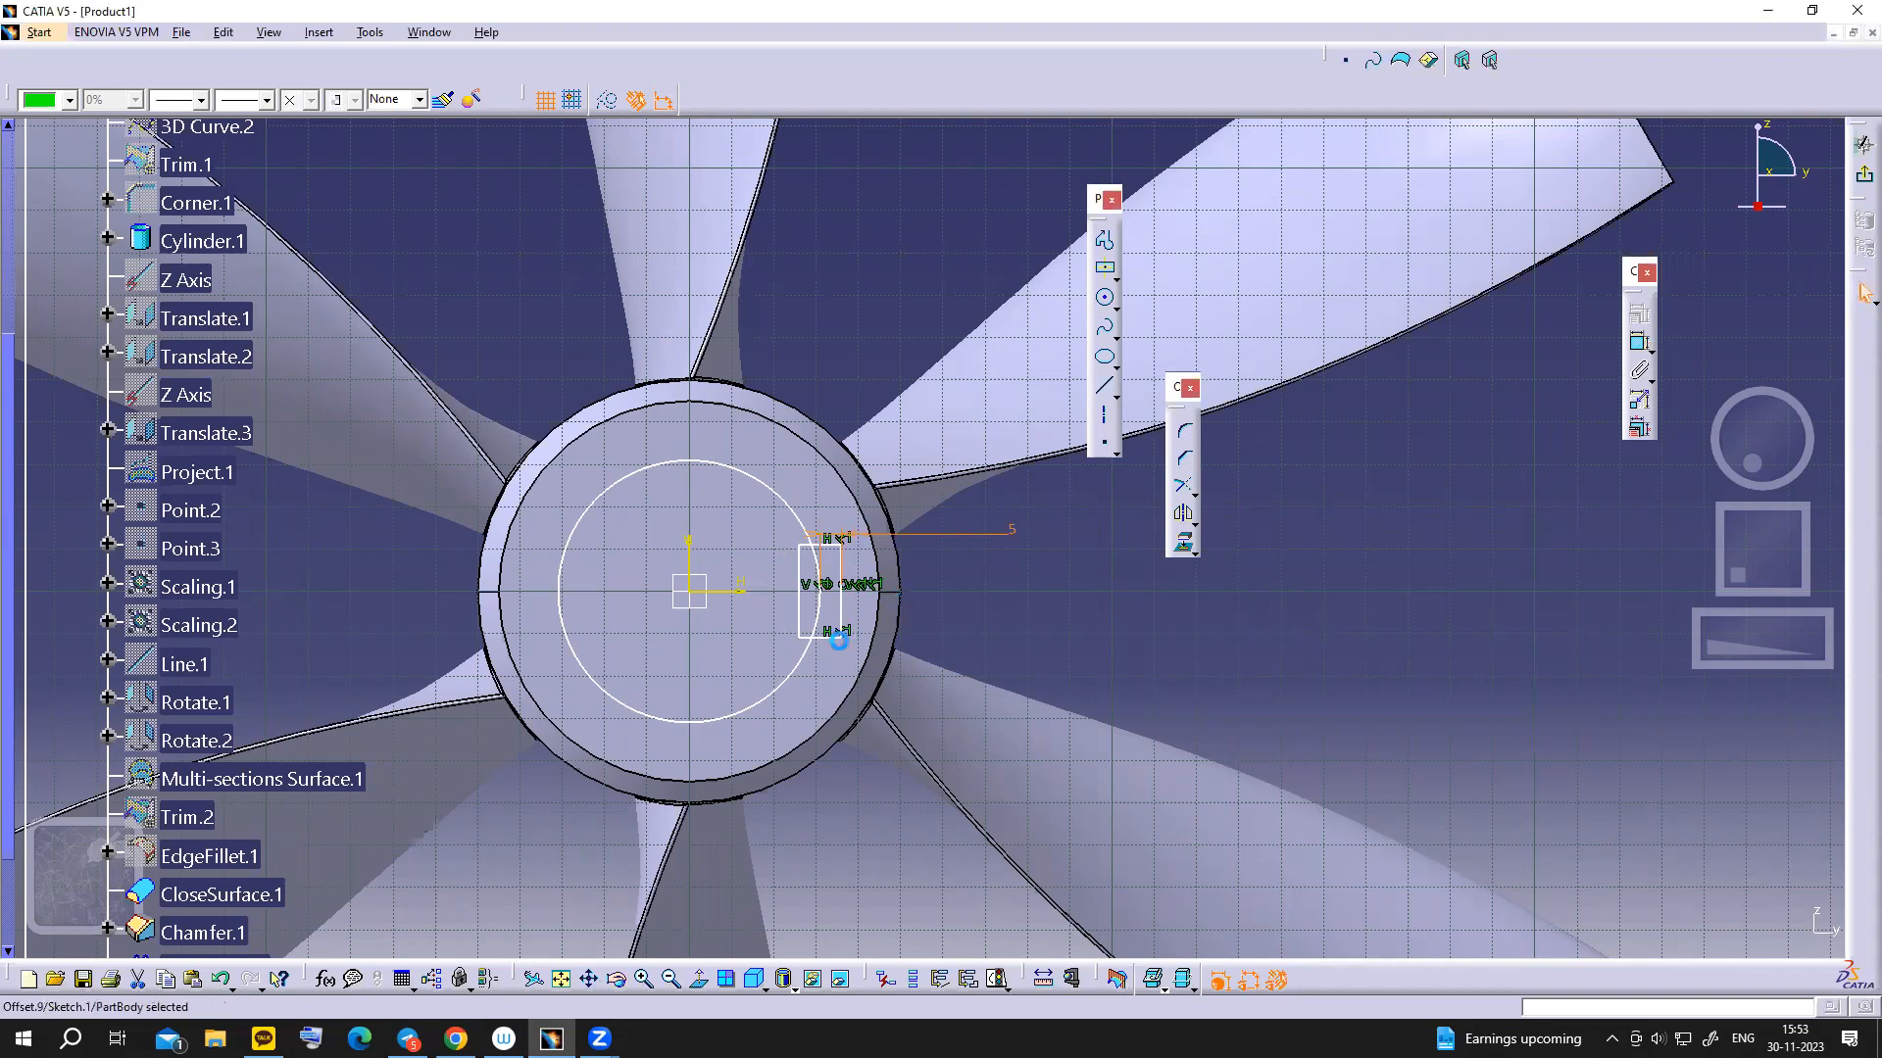
- Dimension the length of the keyway rectangle's outer vertical side and set it to 10 mm
click(839, 607)
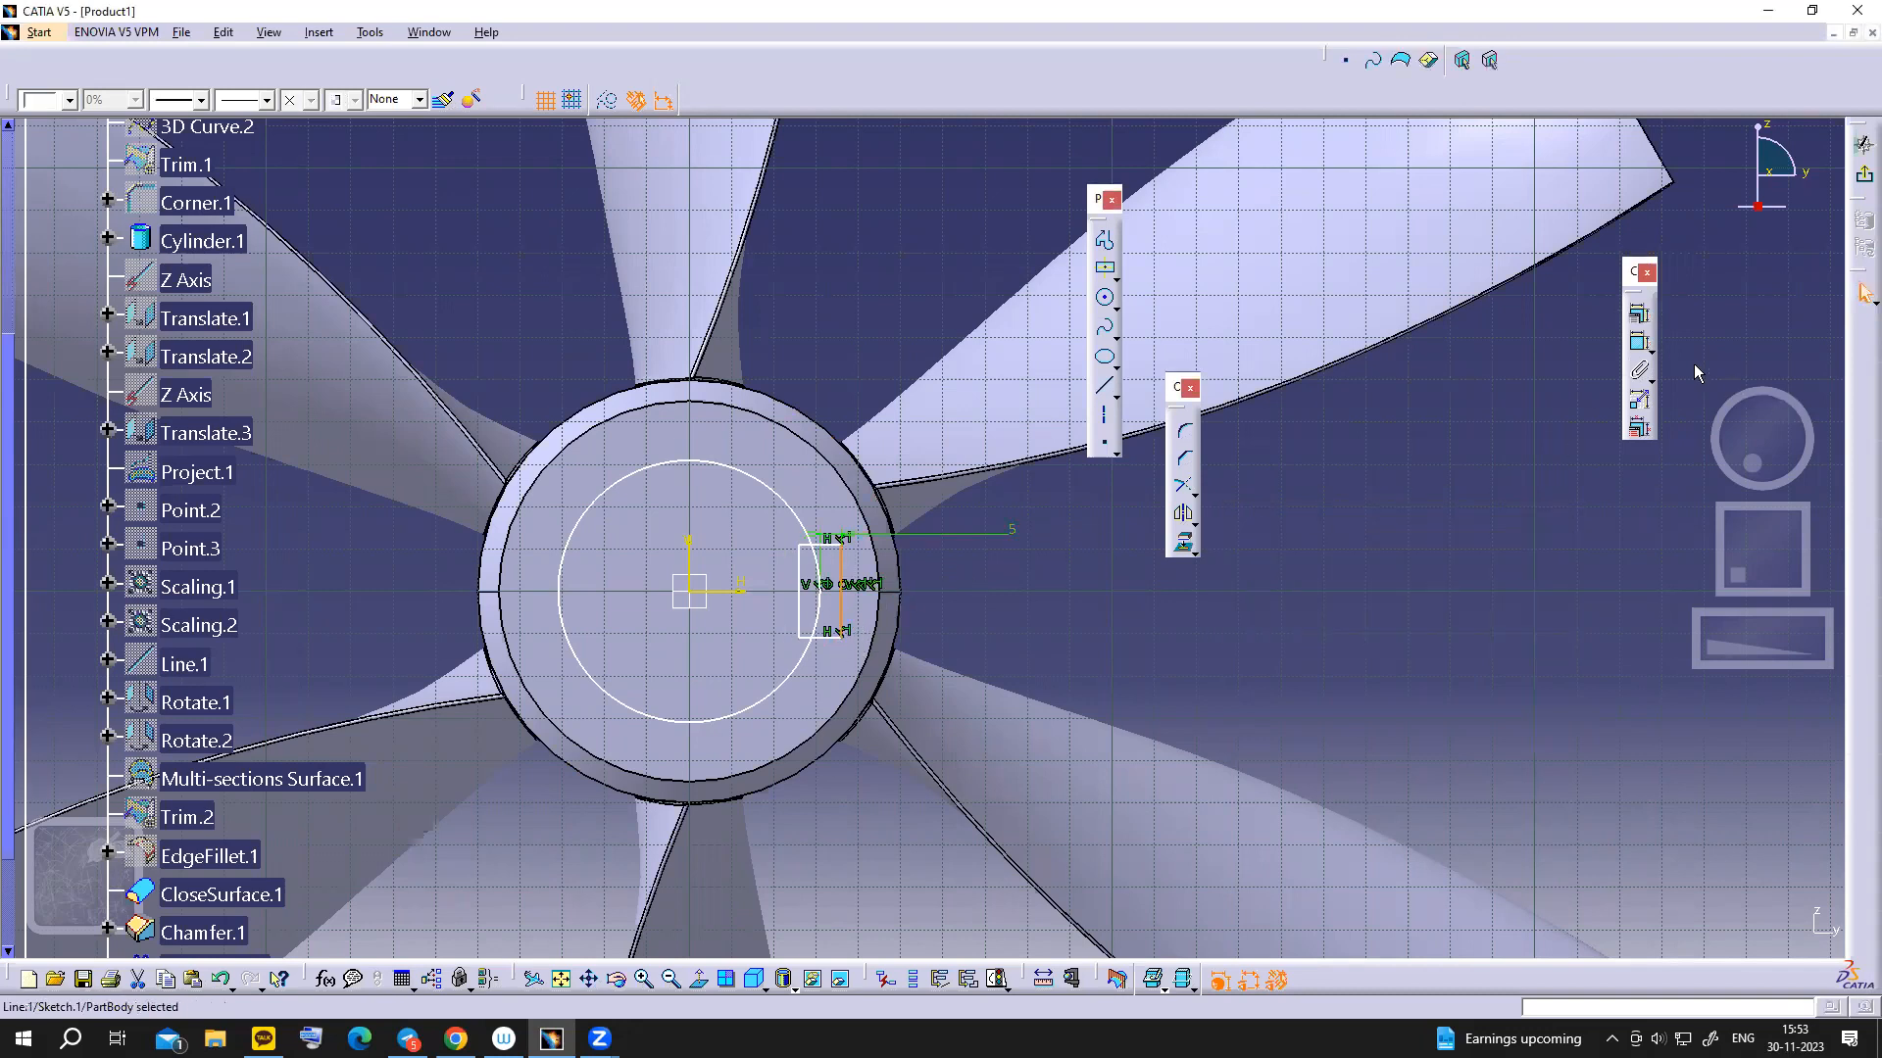
click(1639, 313)
click(992, 573)
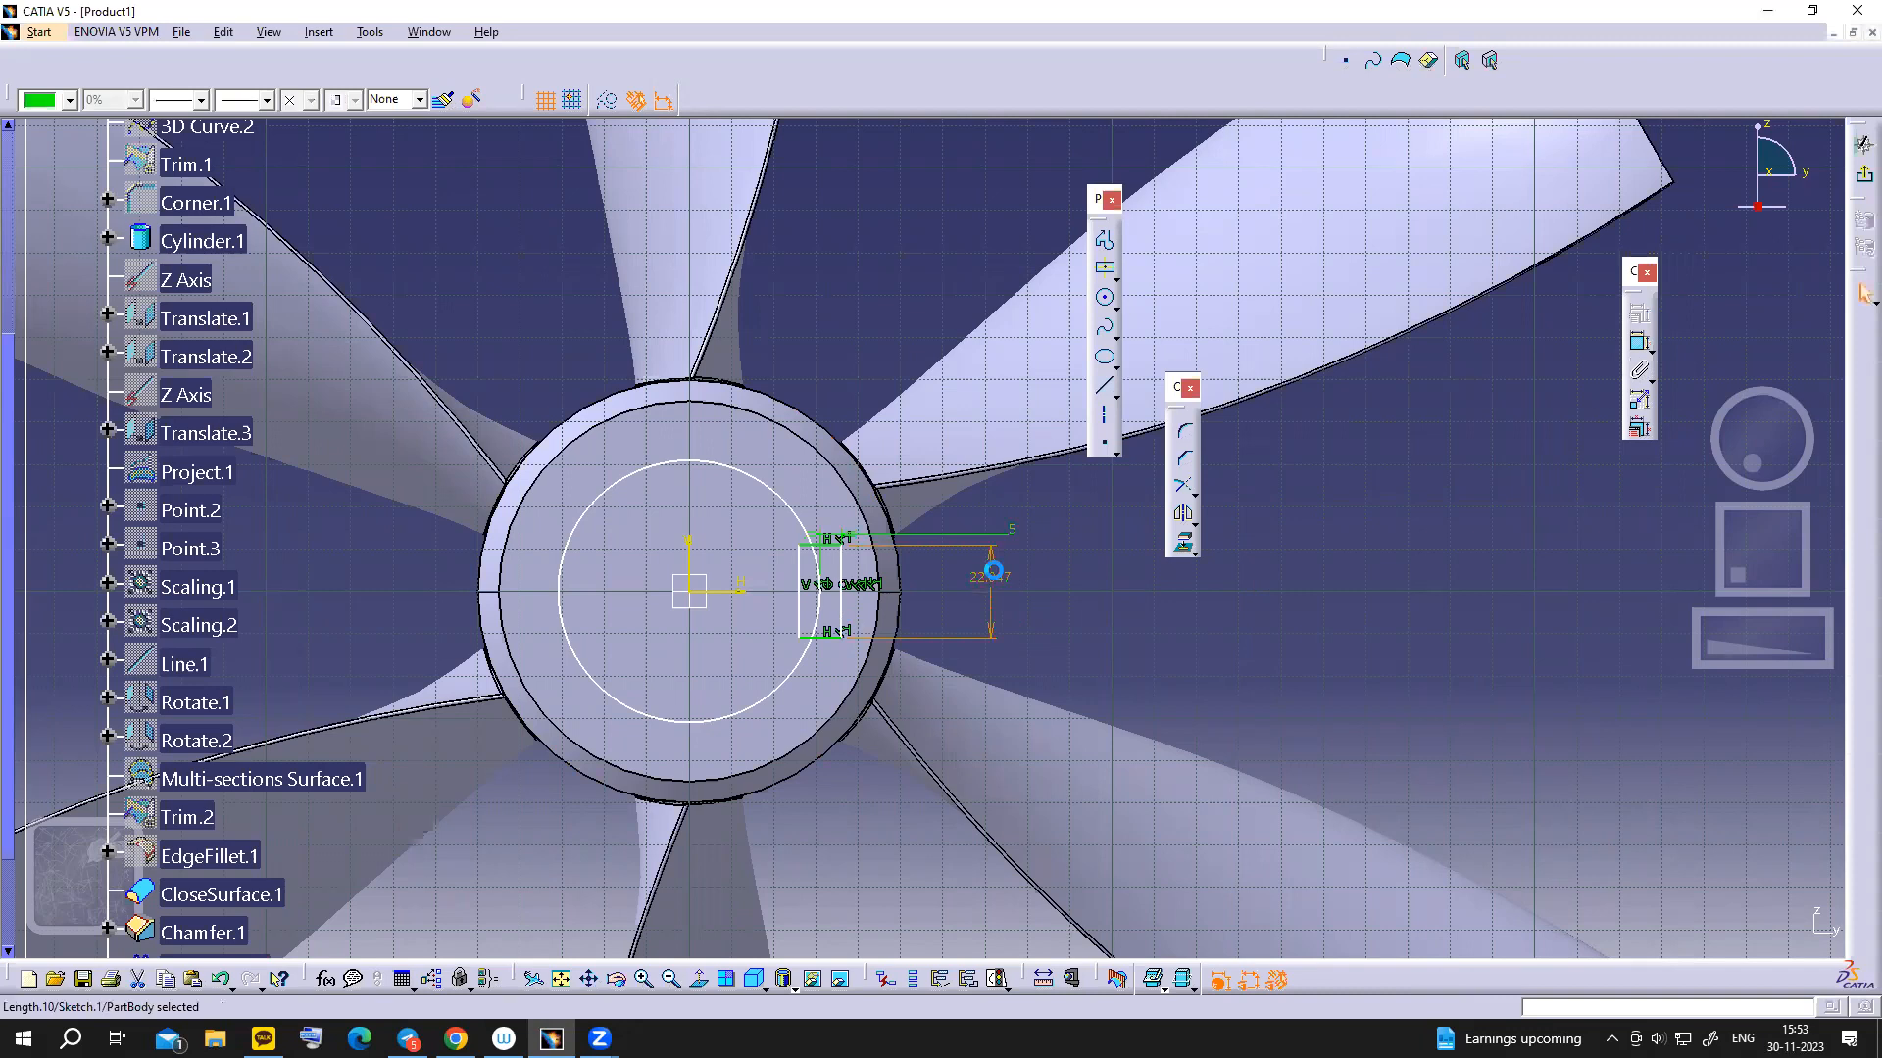
double_click(992, 575)
text(1)
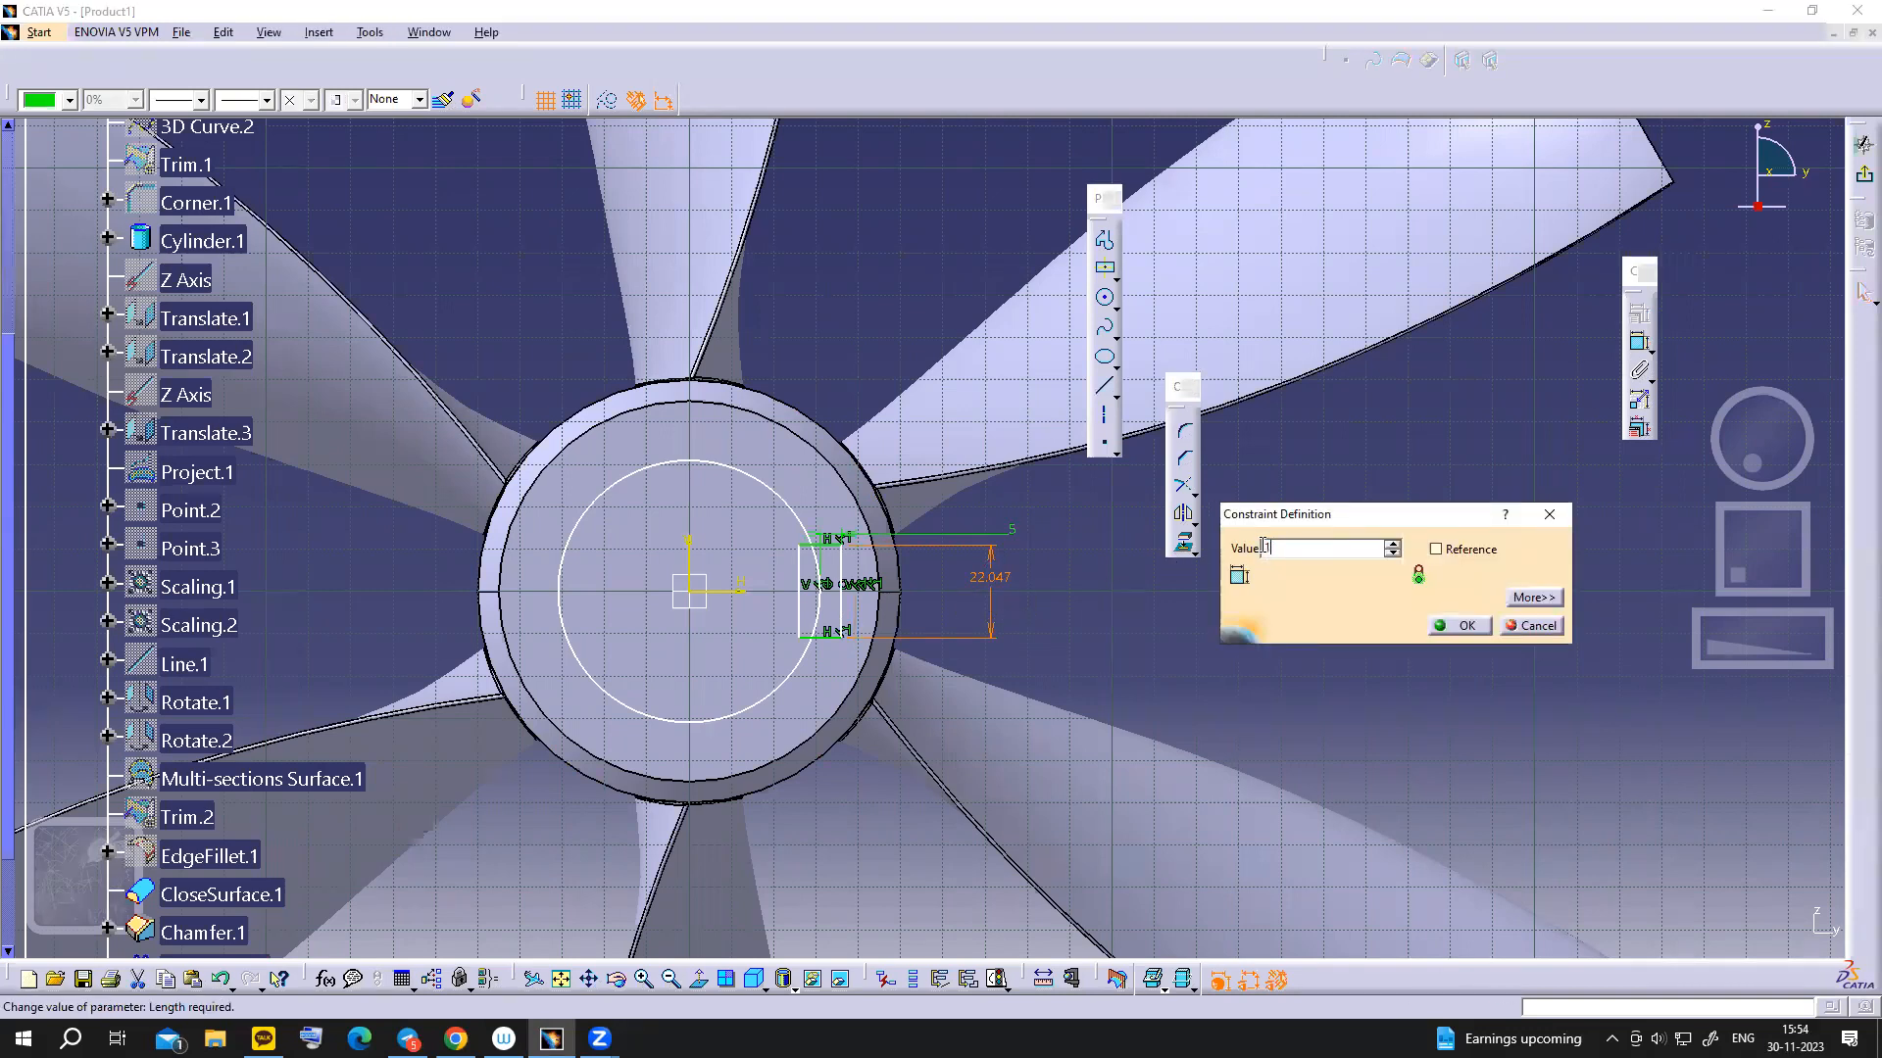
text(0mm)
key(Return)
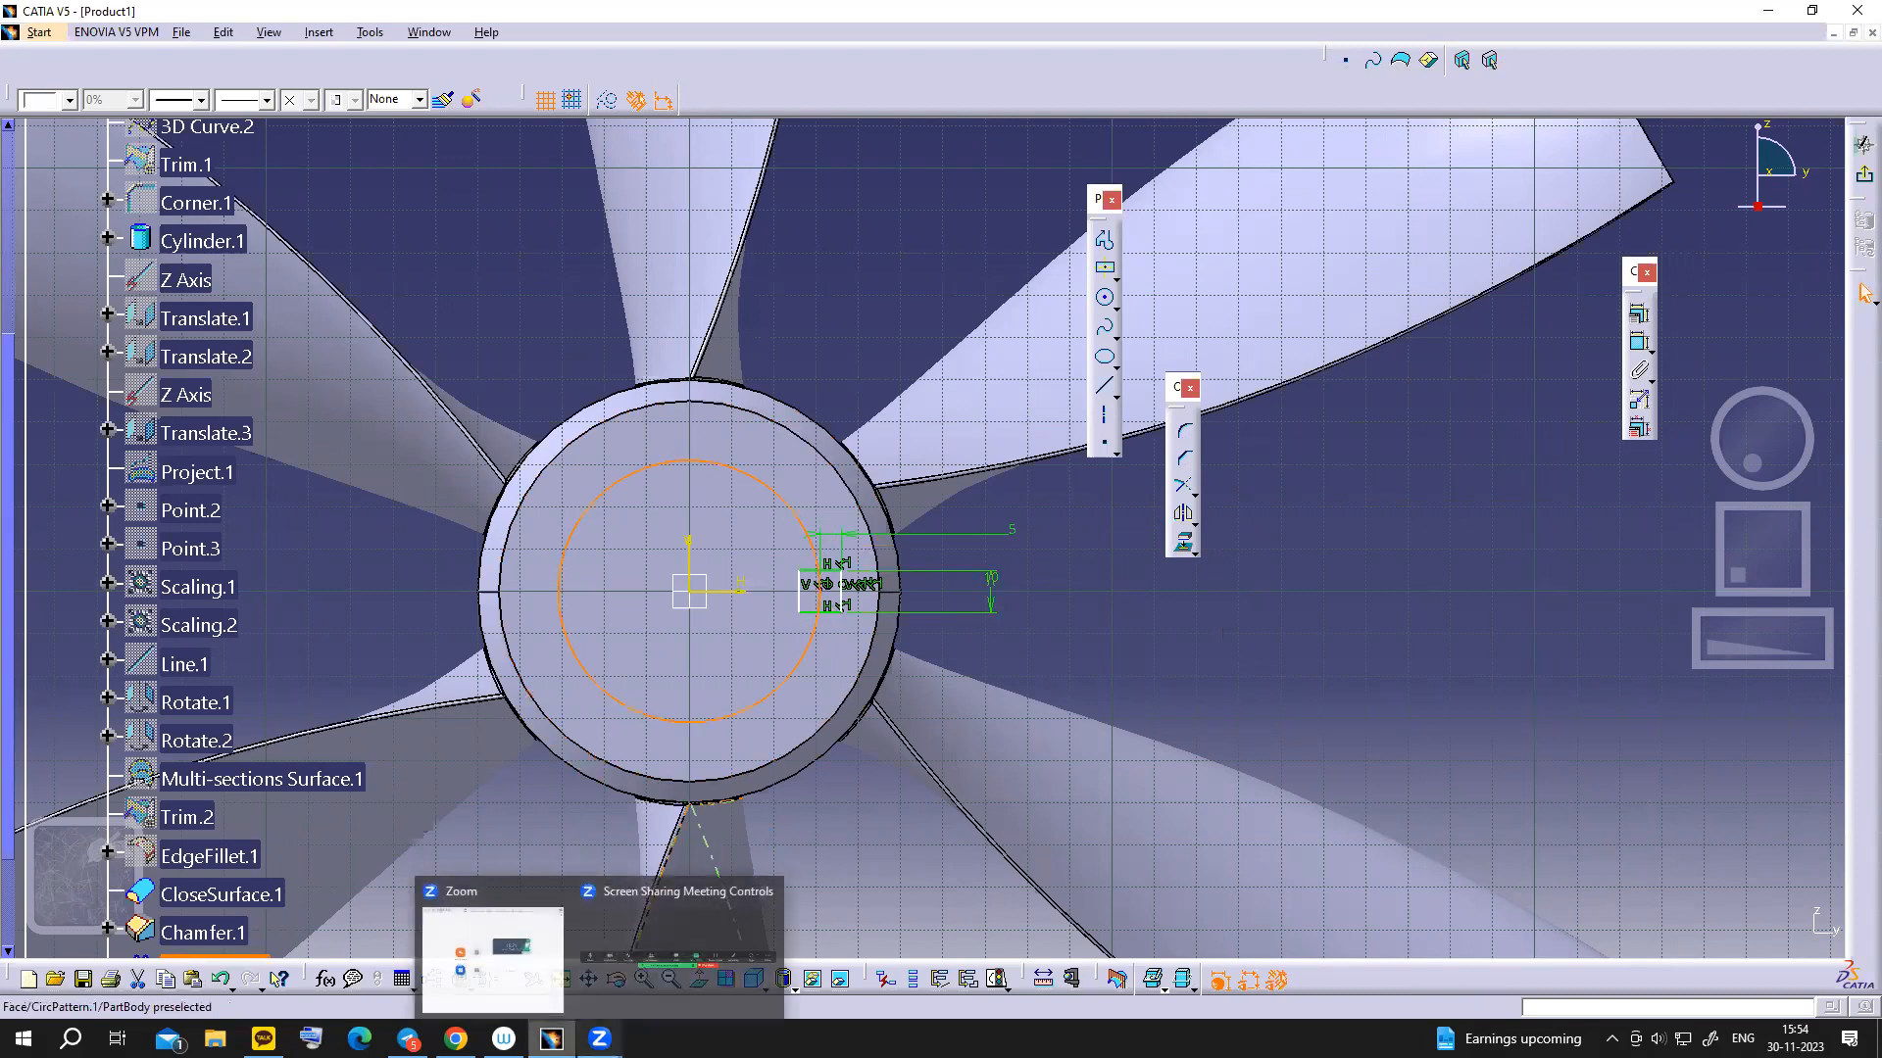
- Check the bore size on the fan drawing in Chrome, return to CATIA and constrain the circle's diameter to 50 mm
click(500, 943)
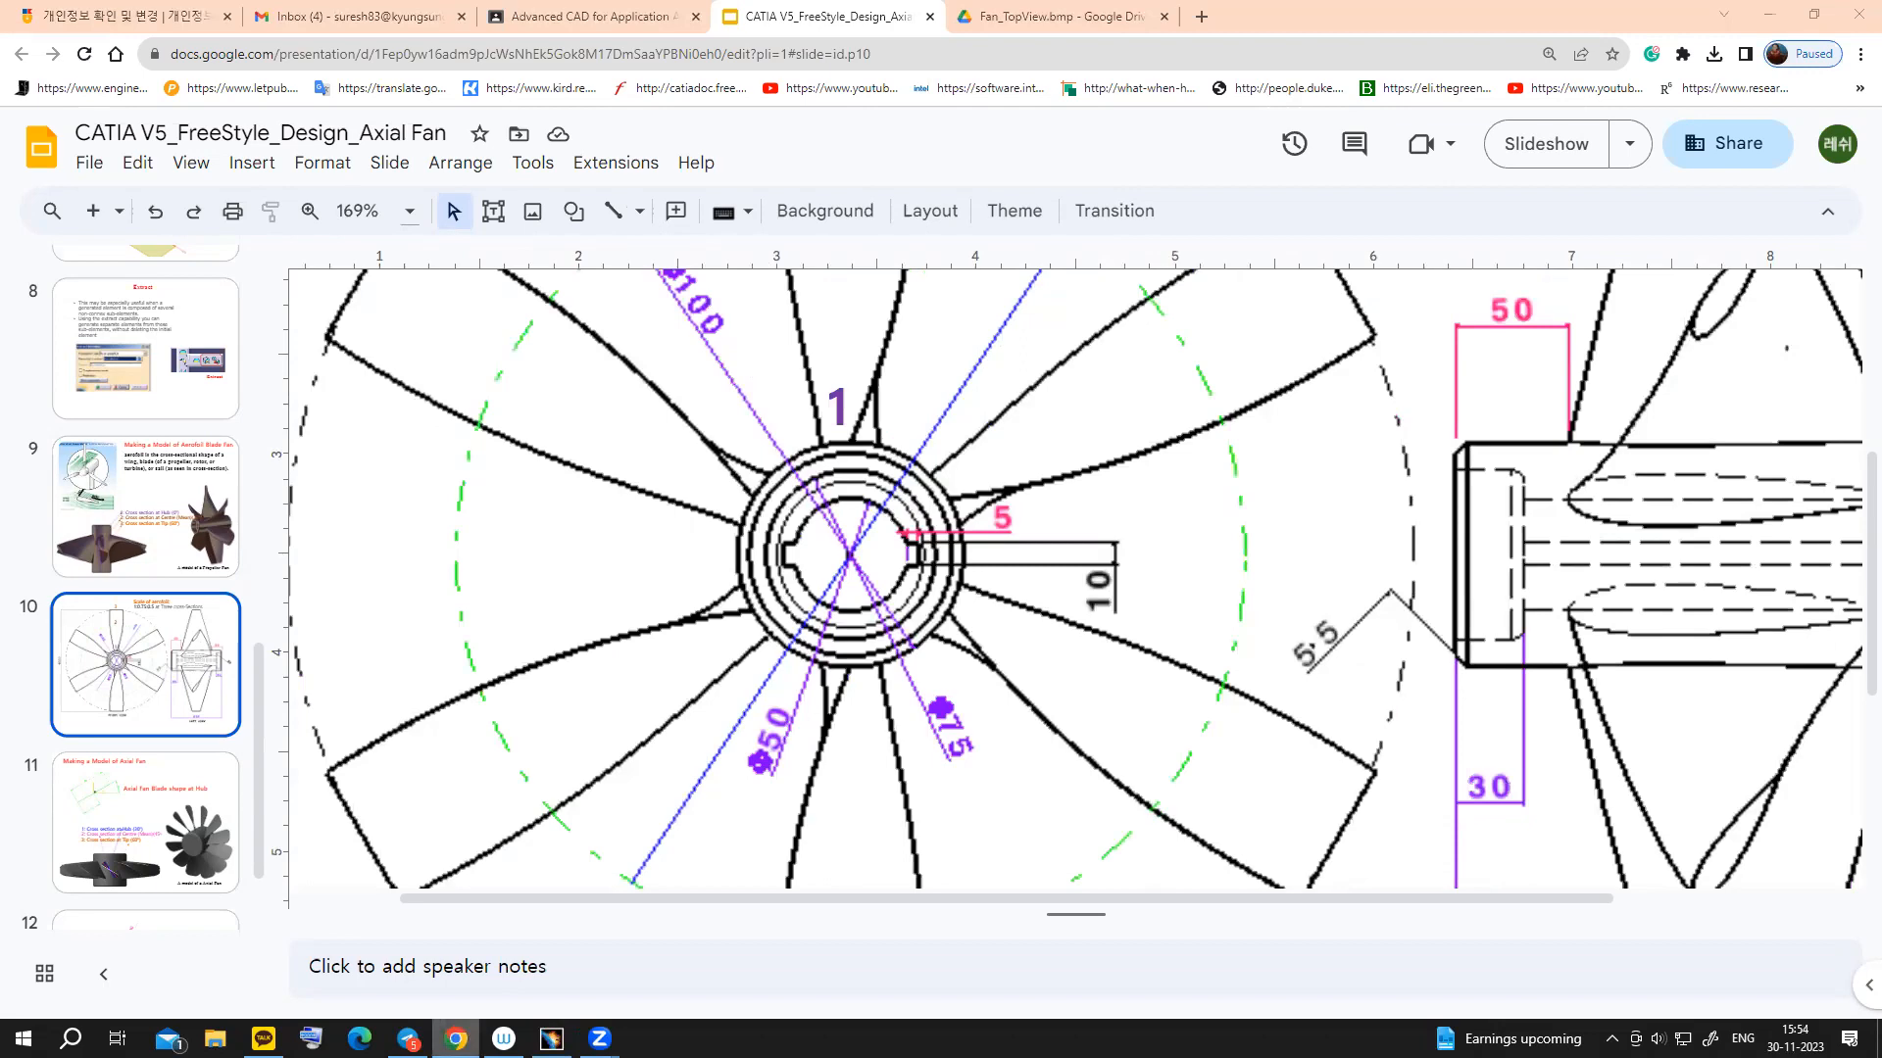
key(alt+Tab)
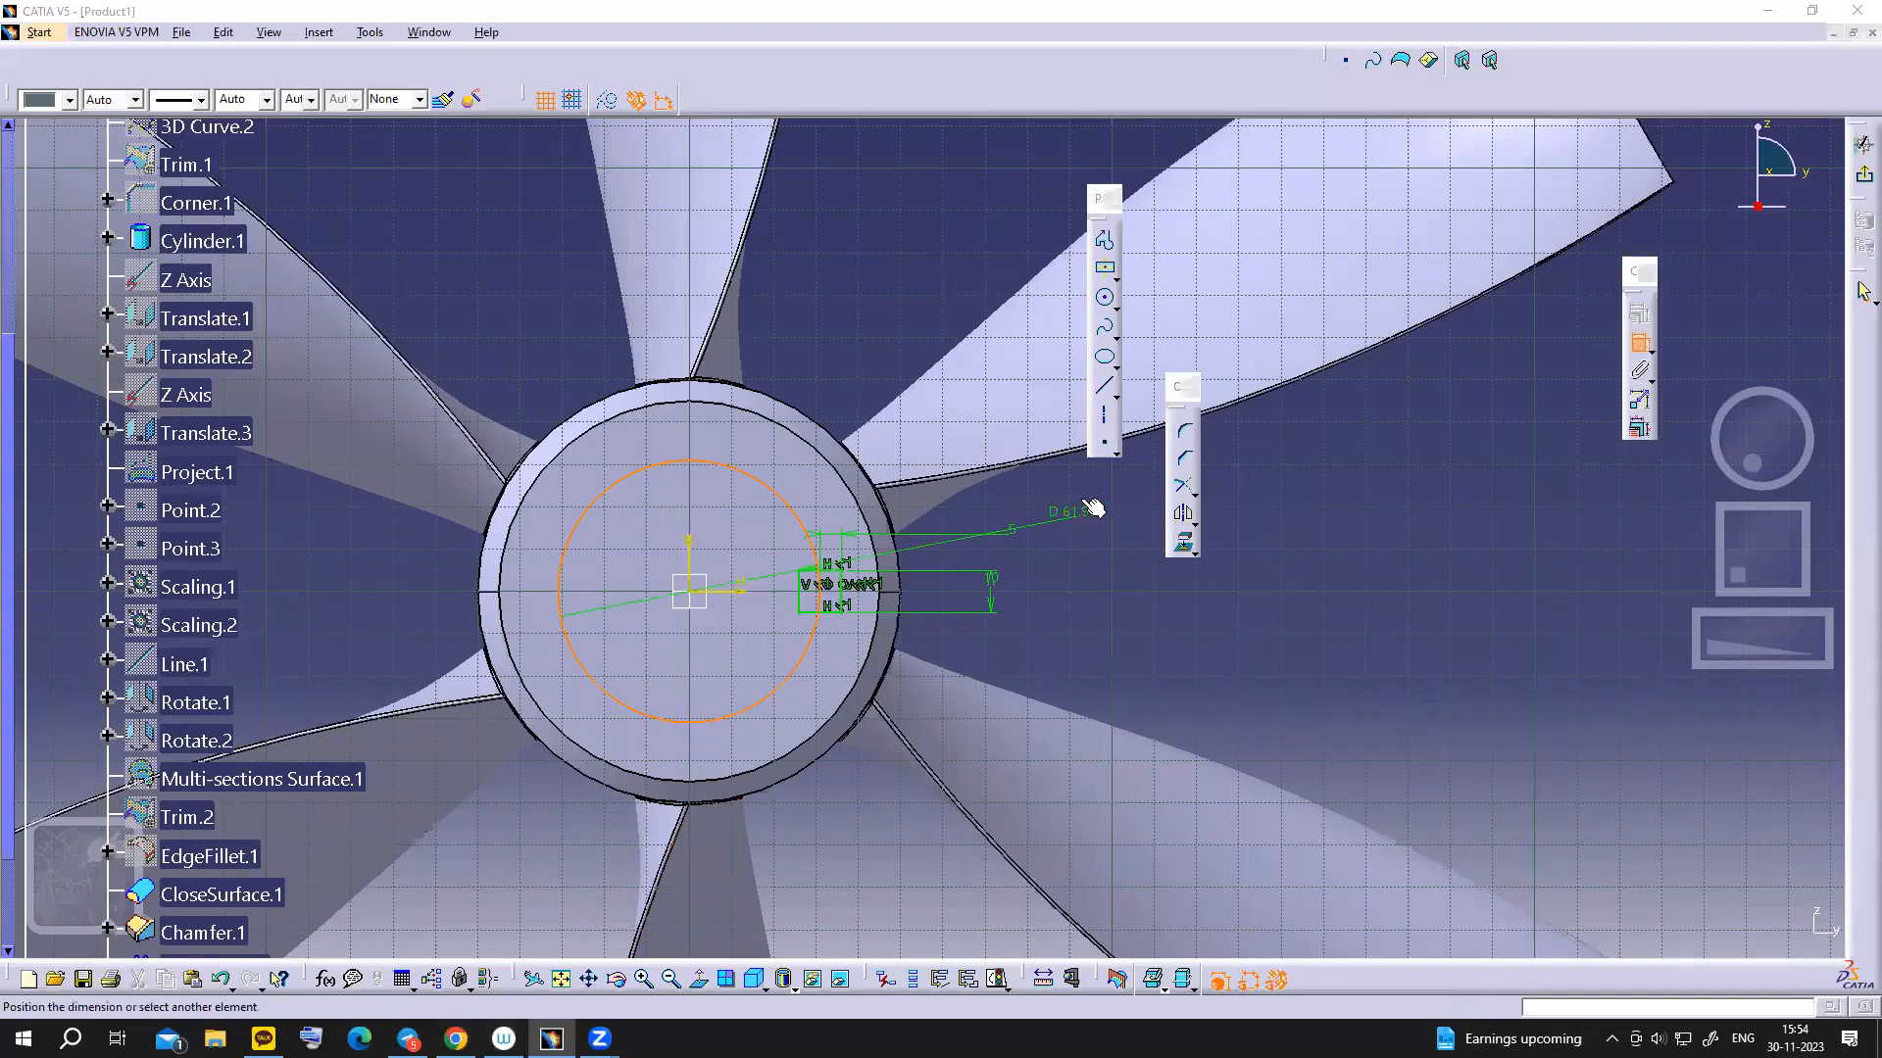
double_click(1086, 496)
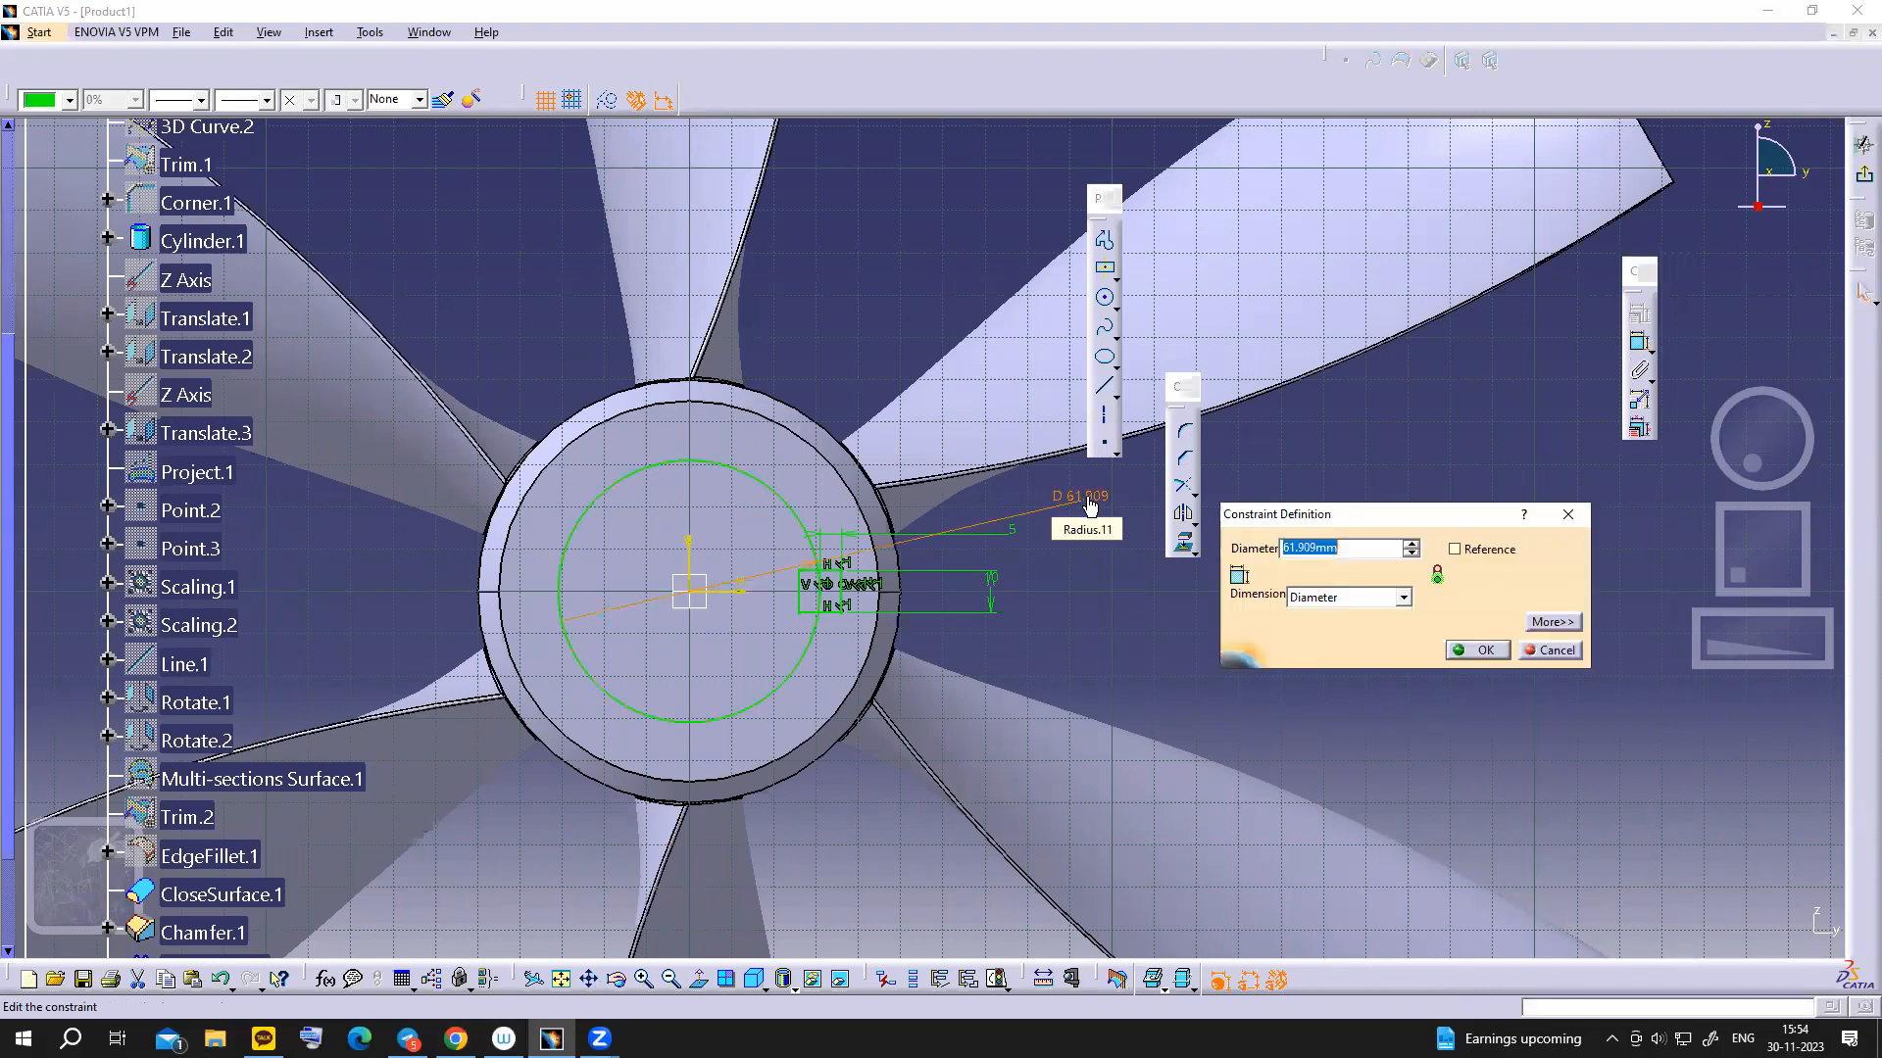
text(50)
key(Return)
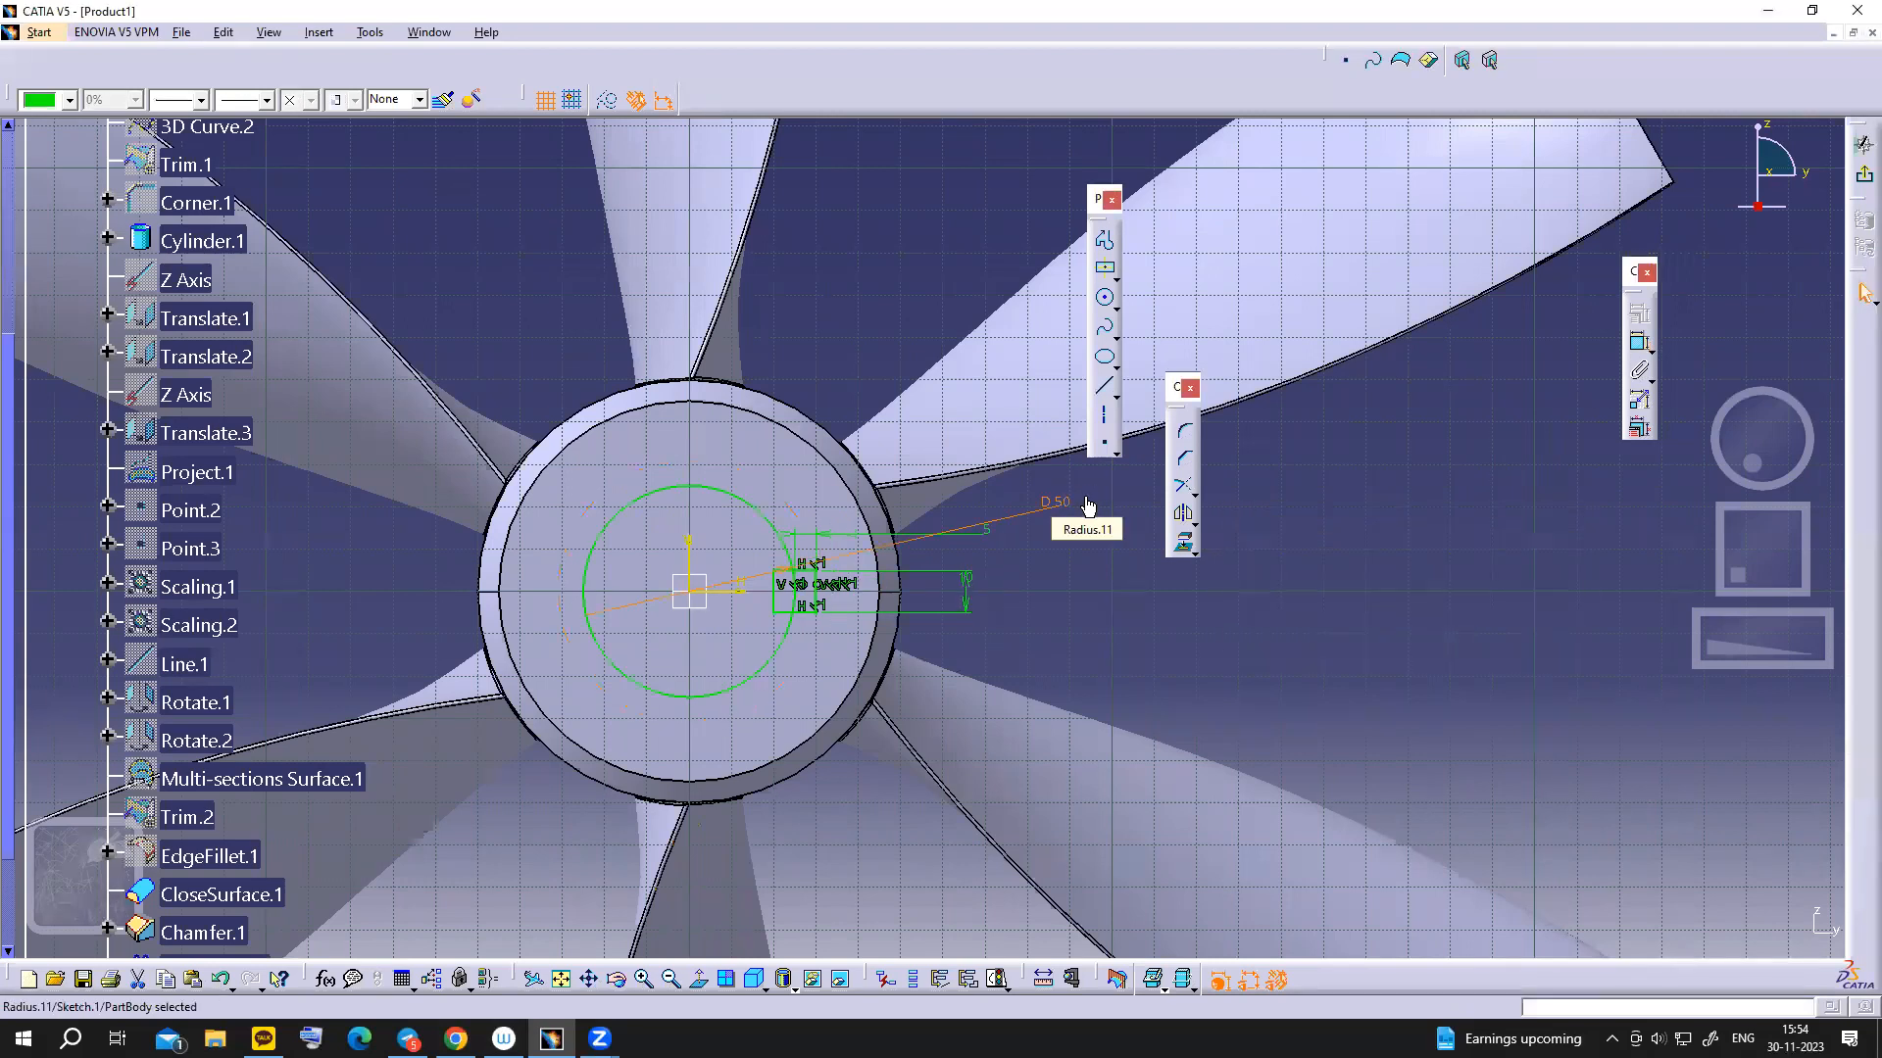
- Quick Trim the part of the keyway rectangle inside the circle and the arc between the keyway sides
middle_drag(1305, 630, 1303, 615)
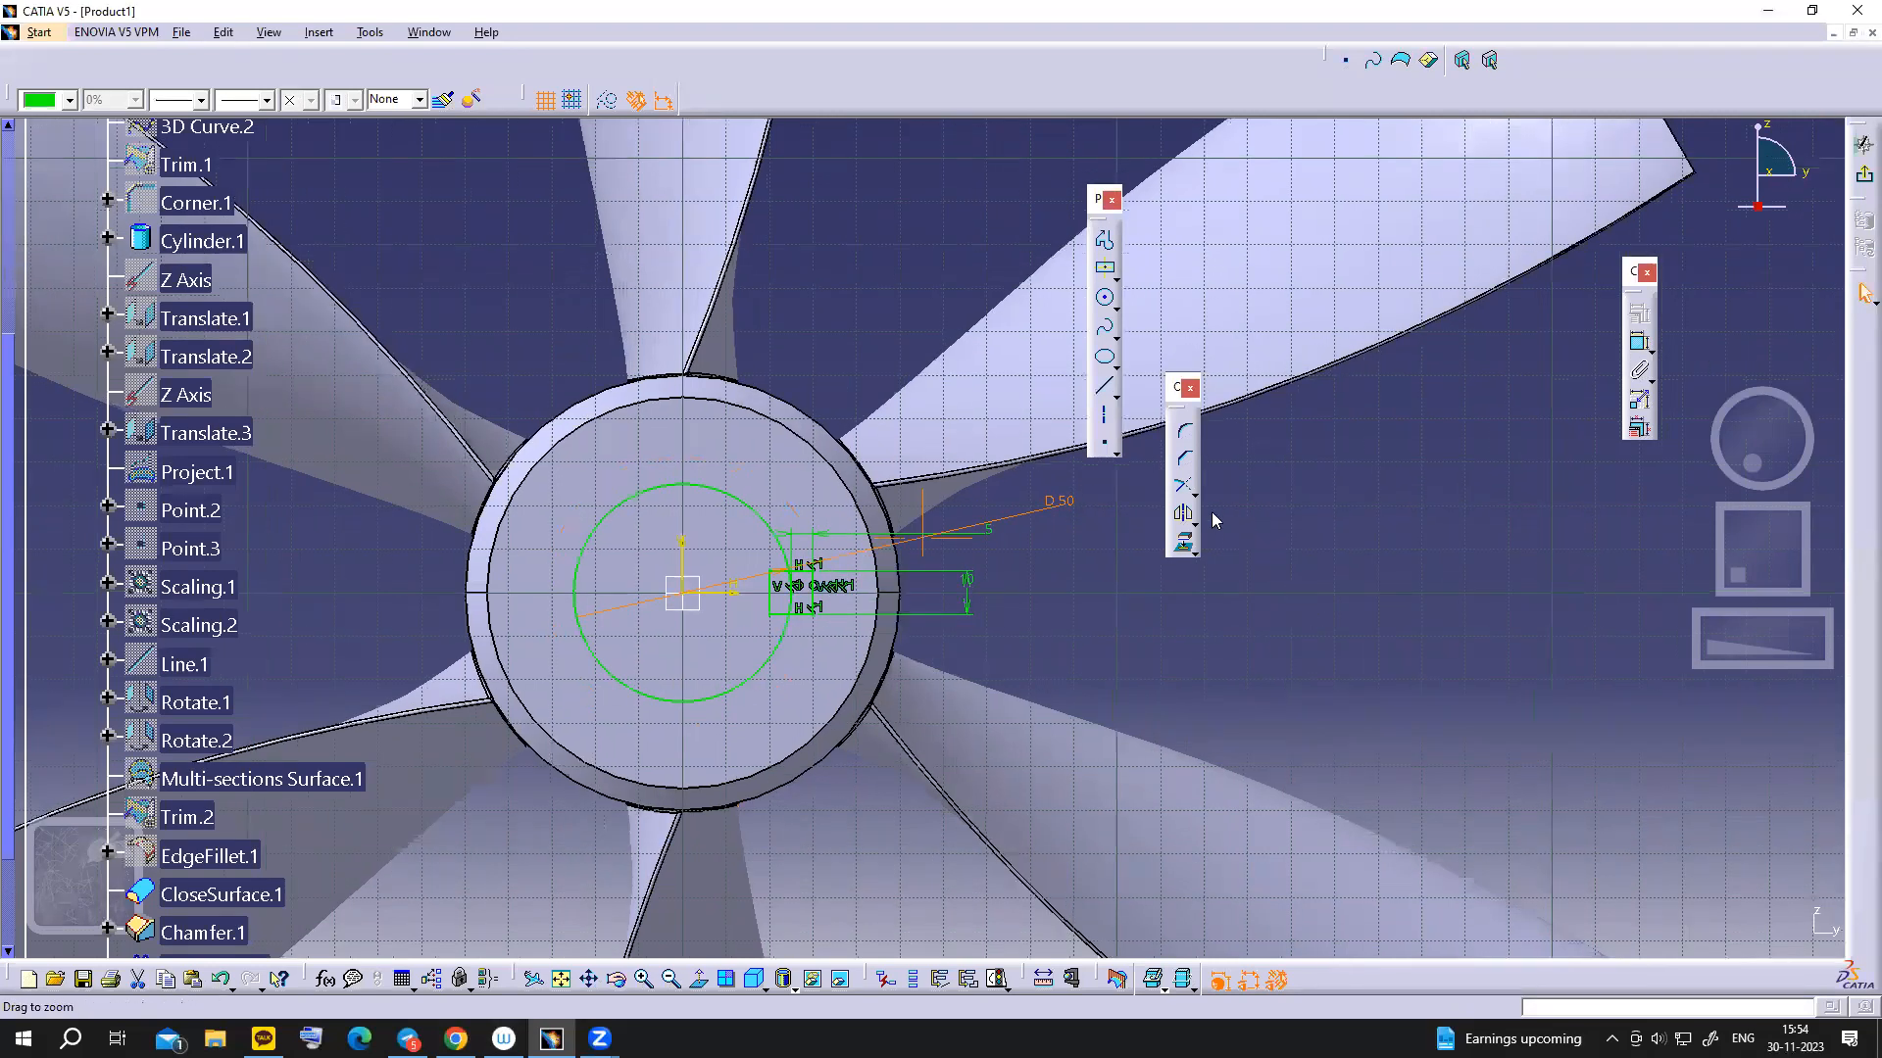
middle_drag(1212, 519, 1196, 490)
click(1272, 508)
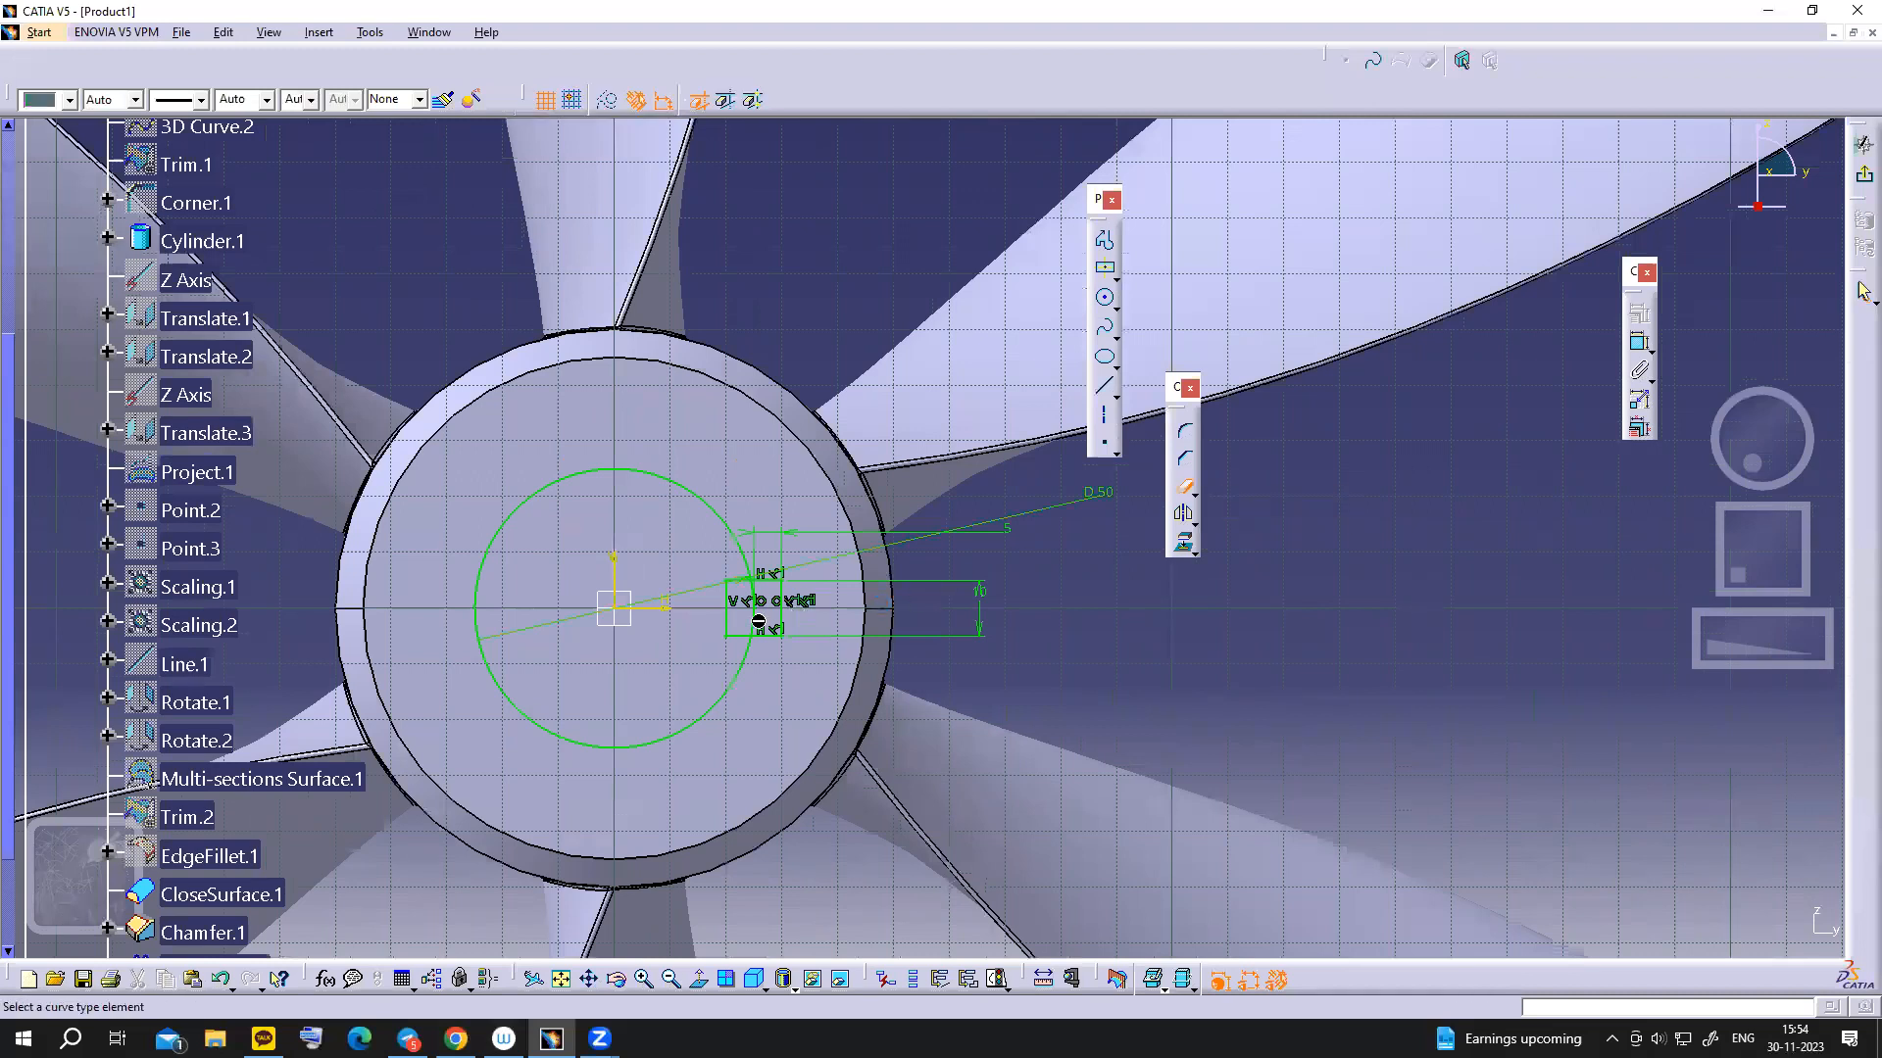
click(727, 621)
click(755, 597)
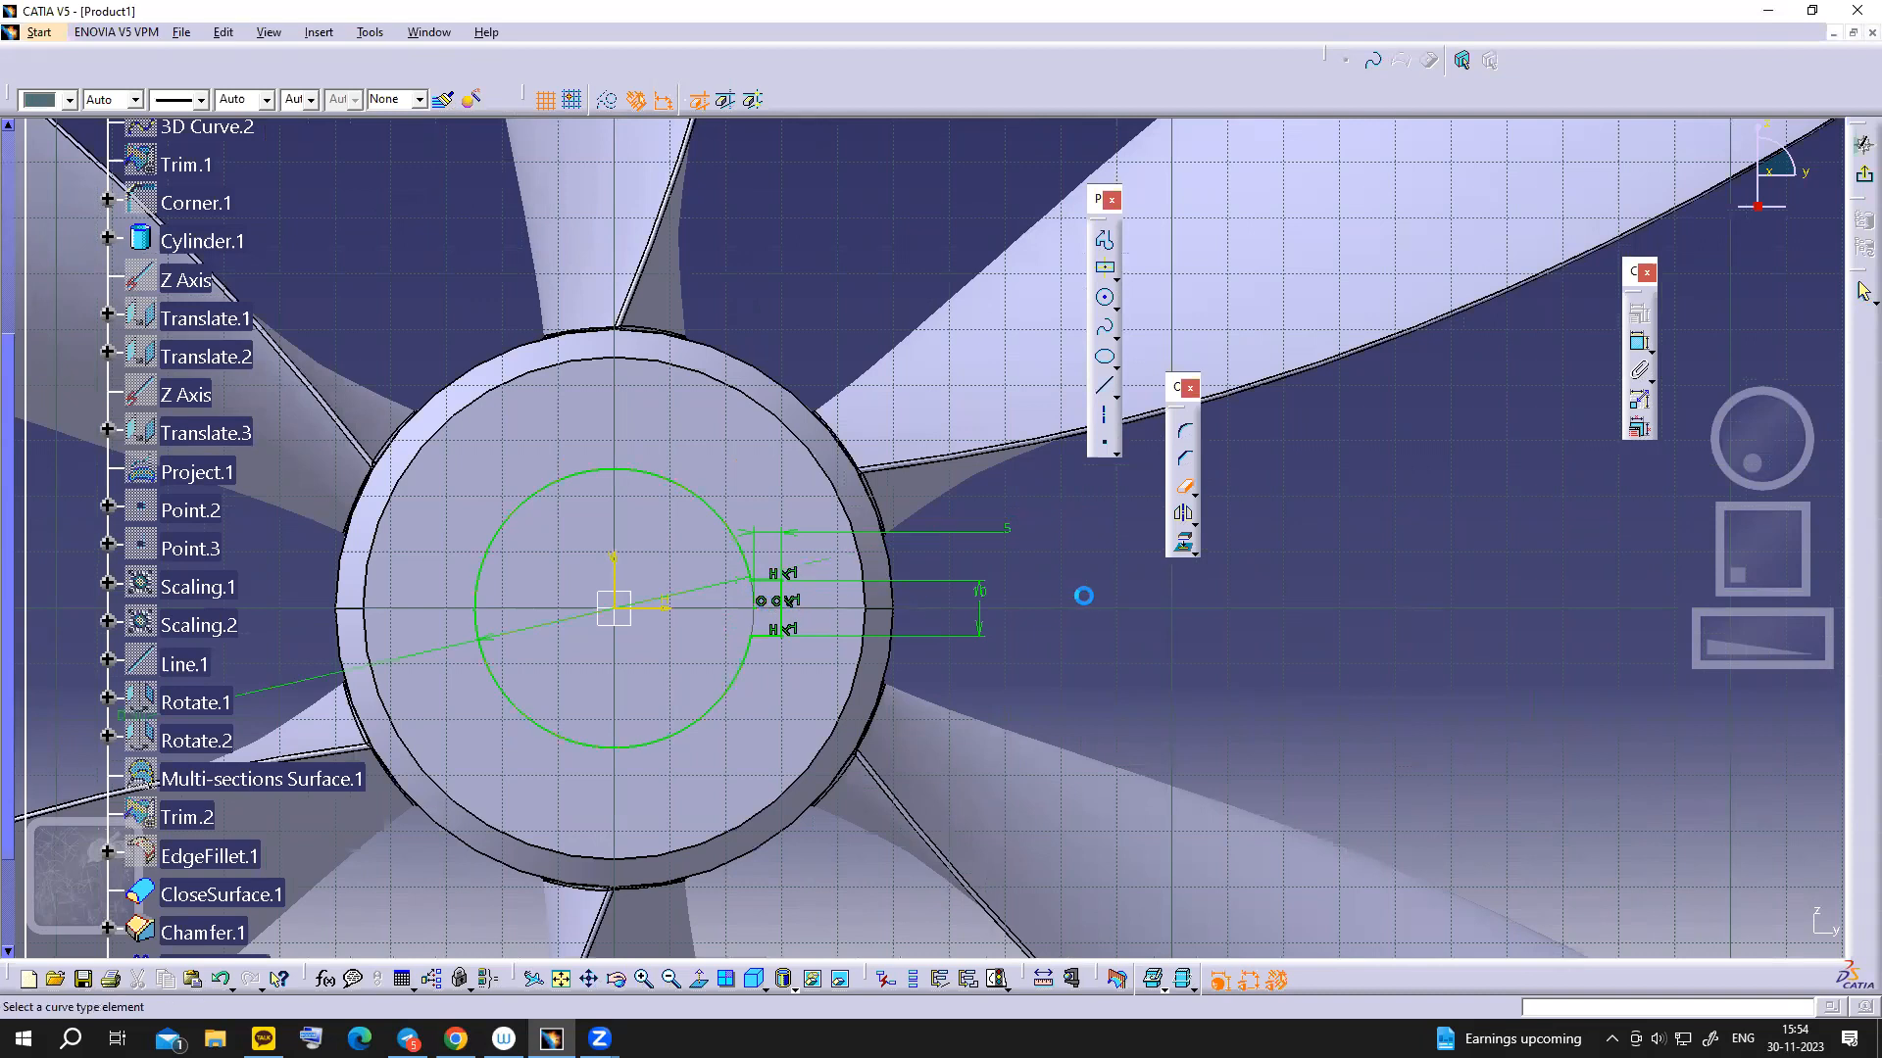
click(779, 596)
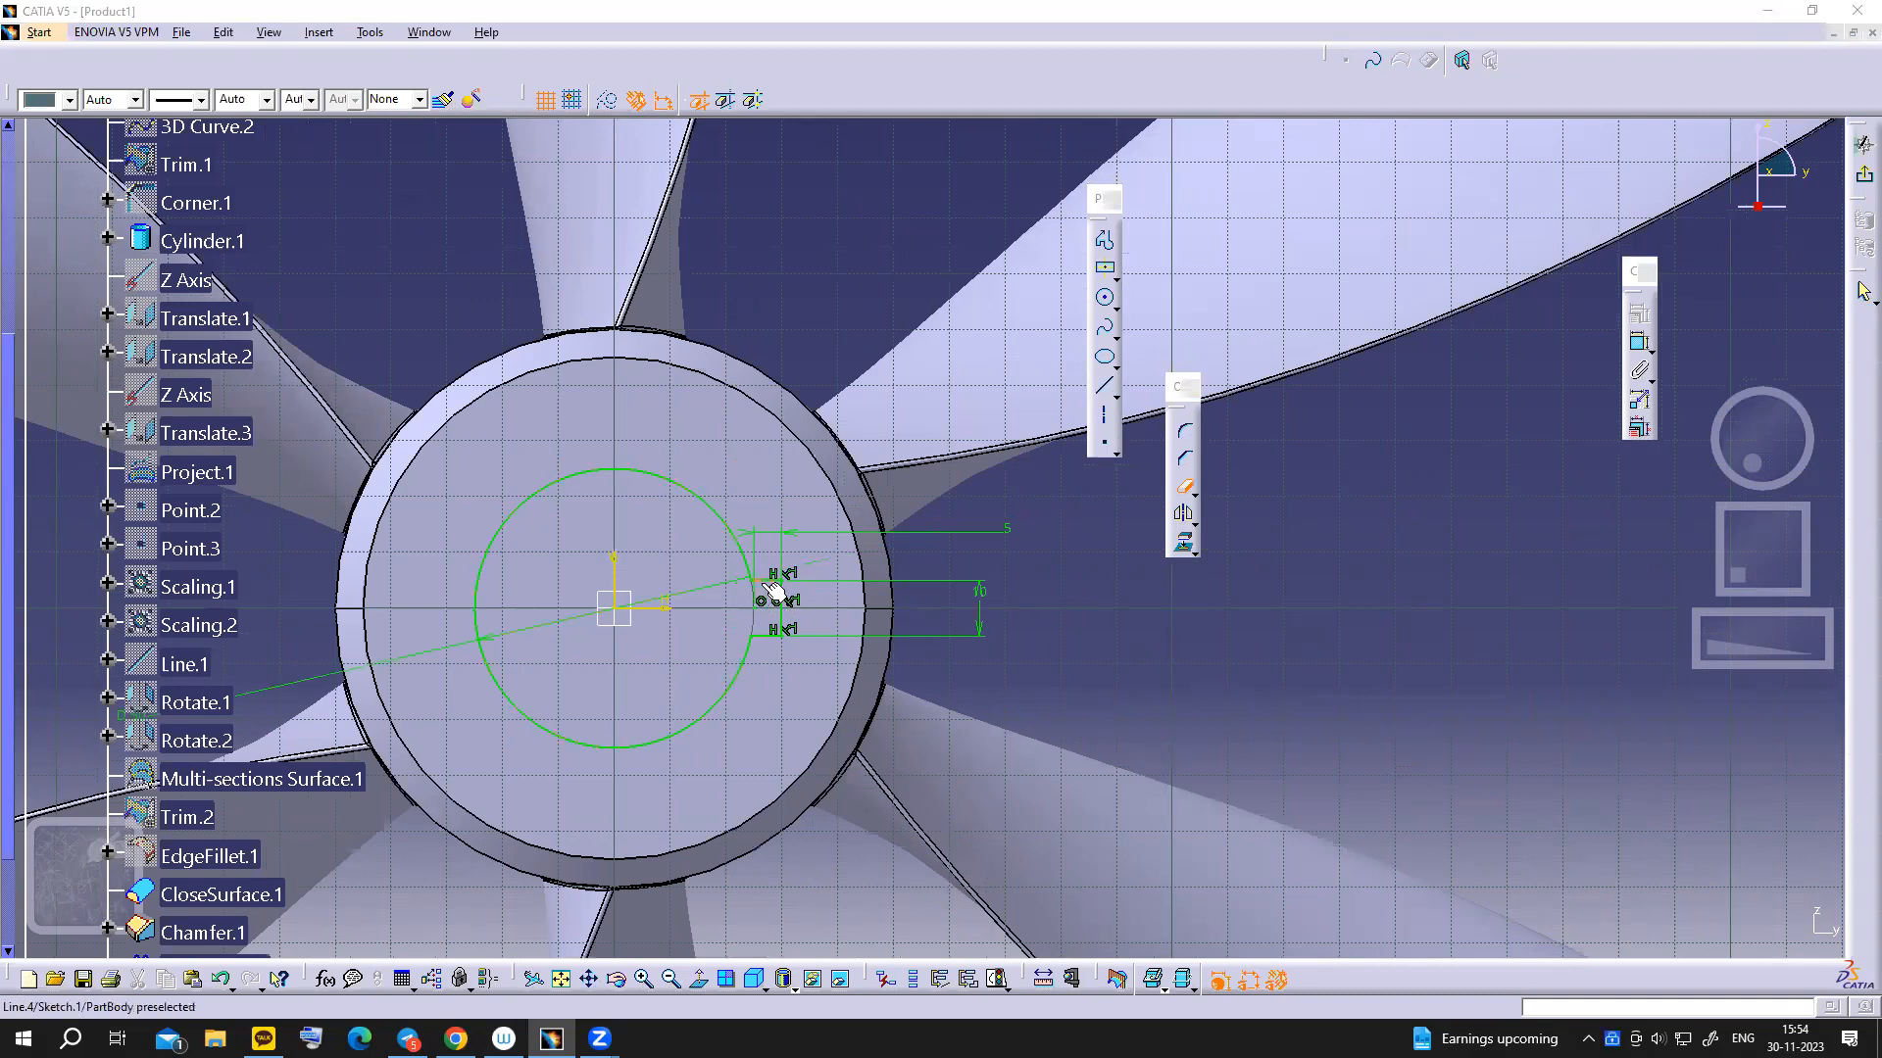
key(ctrl+z)
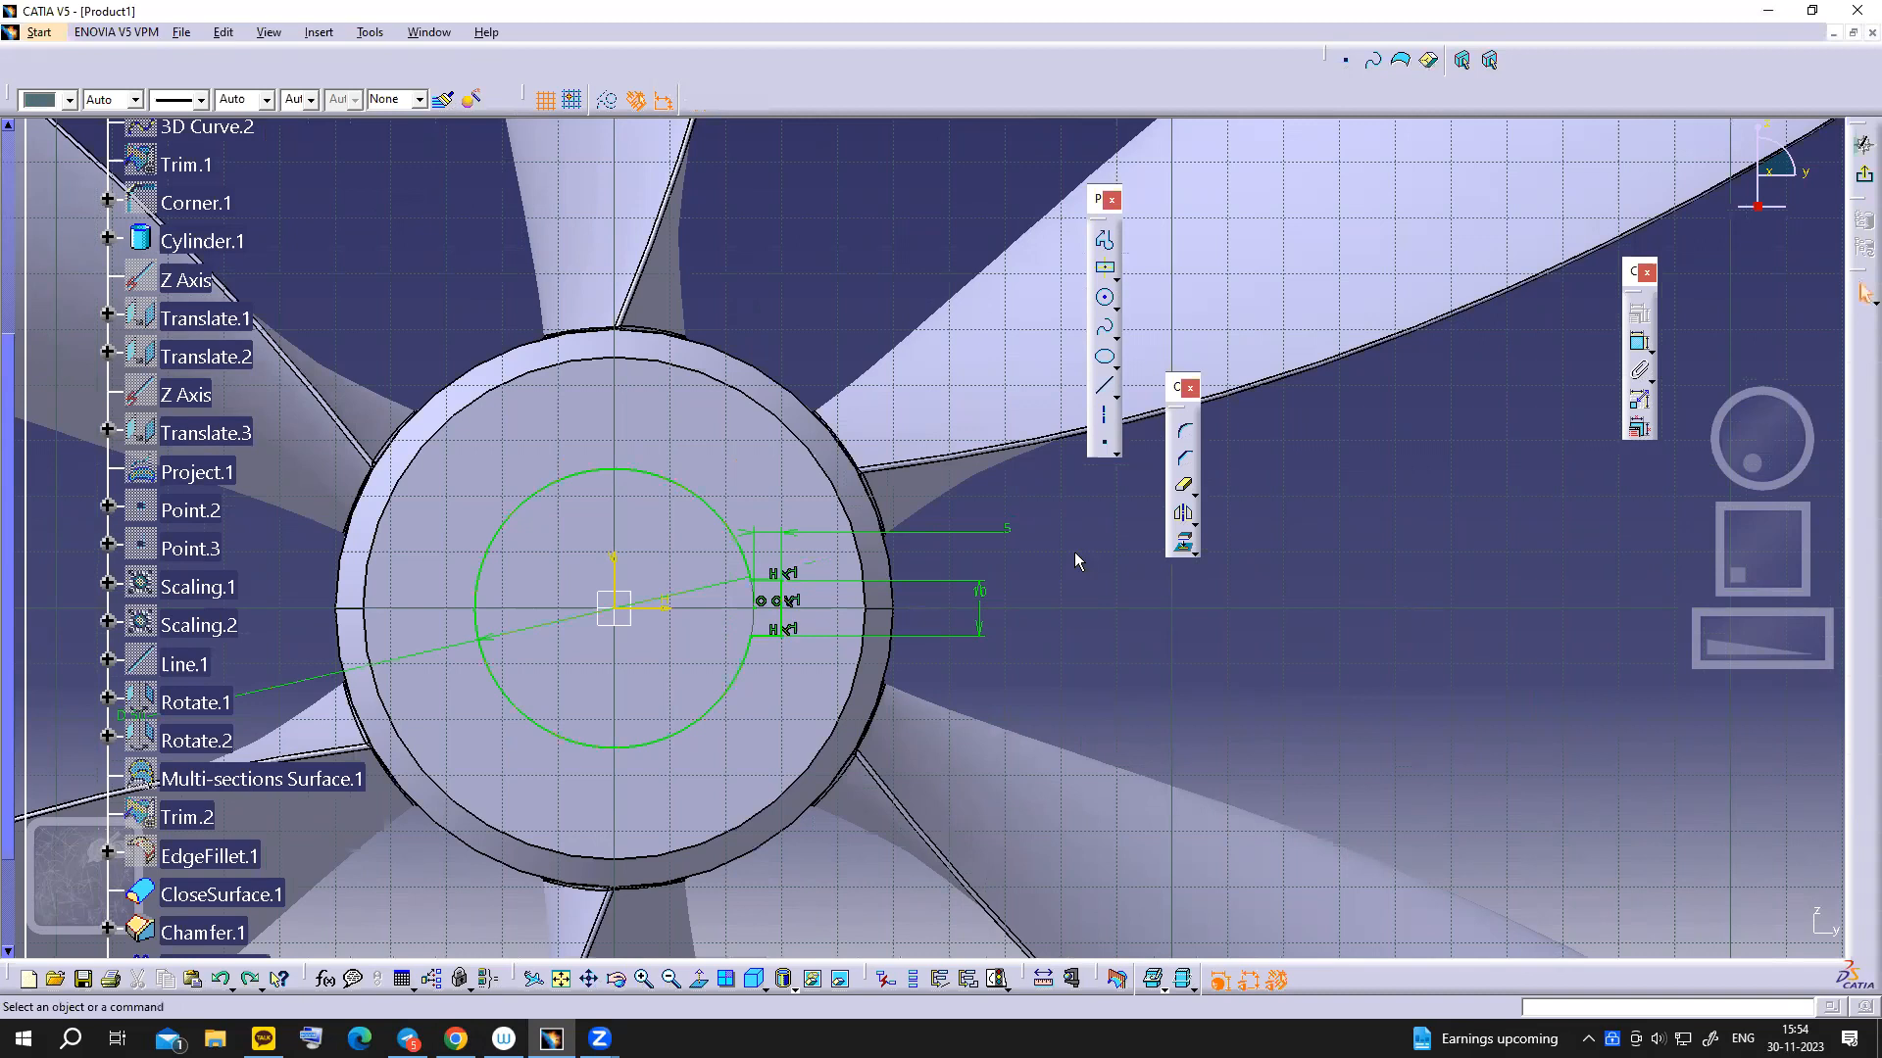
- Mirror the keyway lines about the sketch's vertical axis to add a keyway on the opposite side of the bore
click(768, 582)
ctrl+click(769, 635)
click(1183, 513)
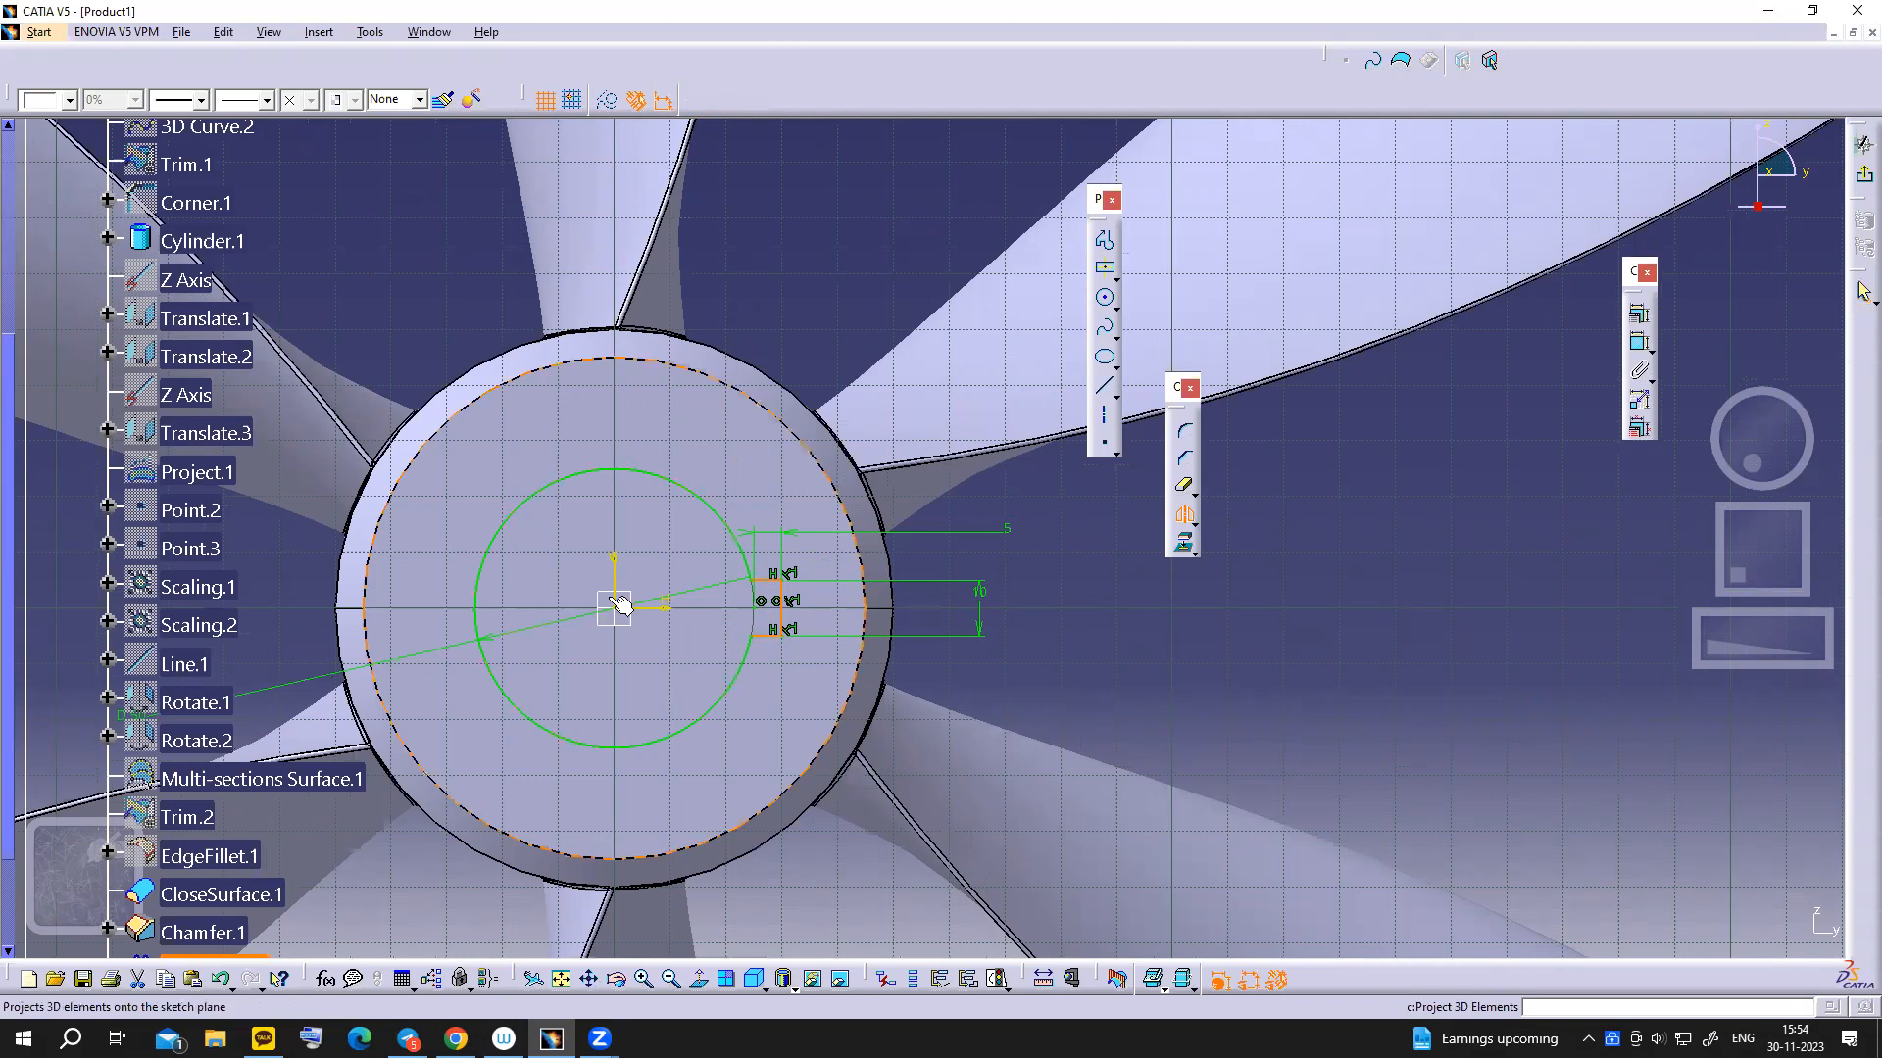
click(614, 578)
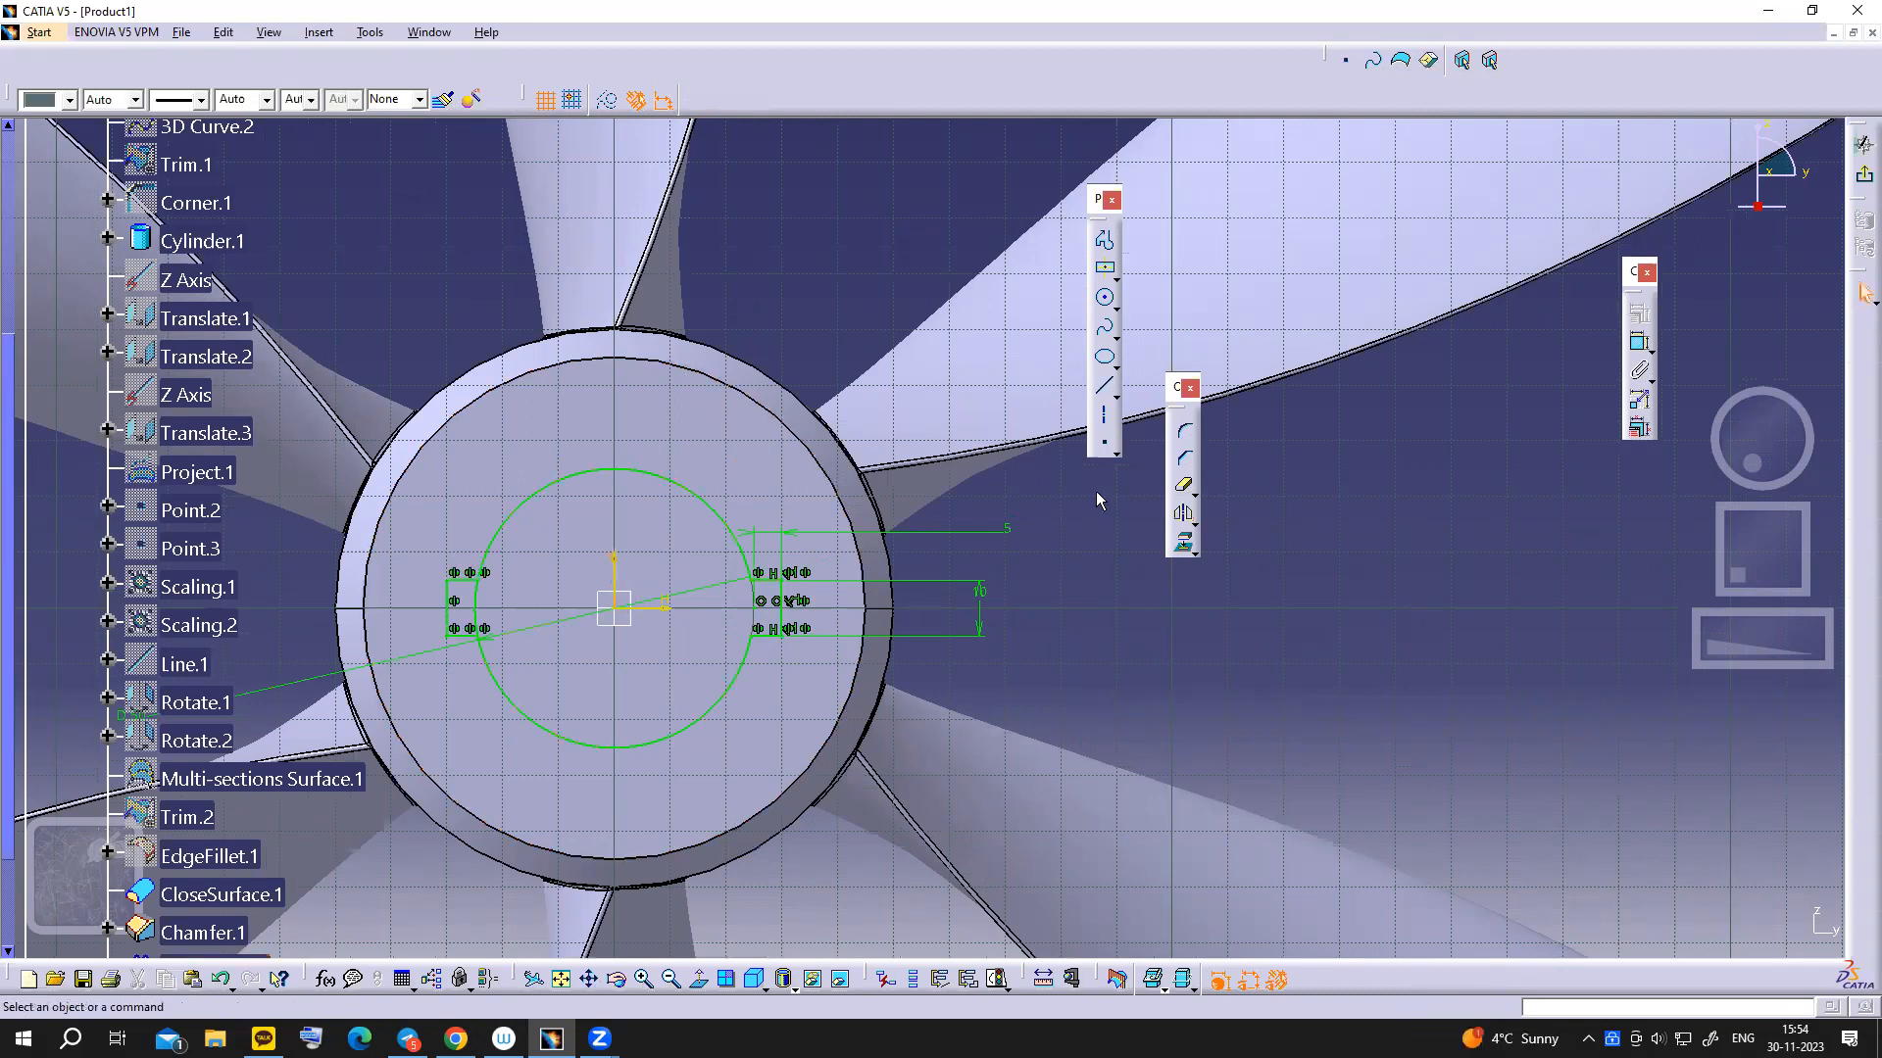
- Trim the circle's arc inside the mirrored keyway and exit the sketch
click(1179, 484)
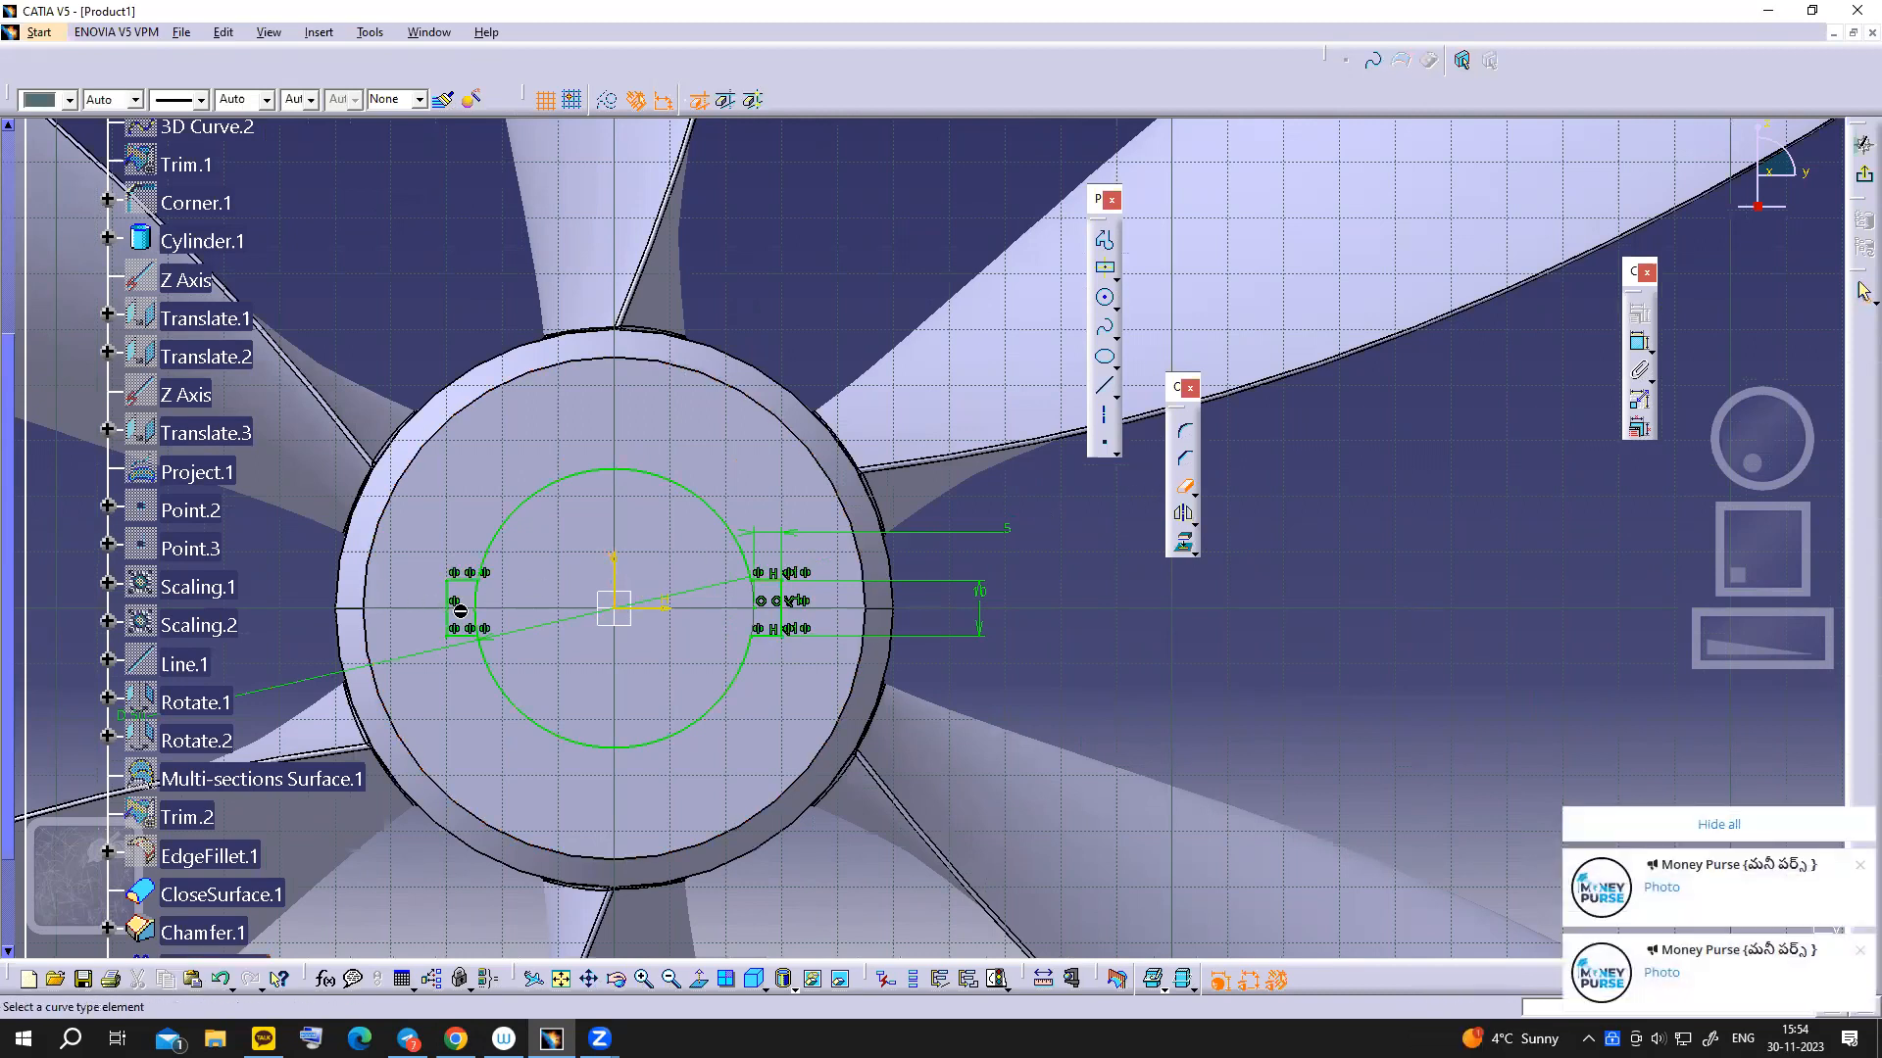
click(470, 612)
click(1864, 177)
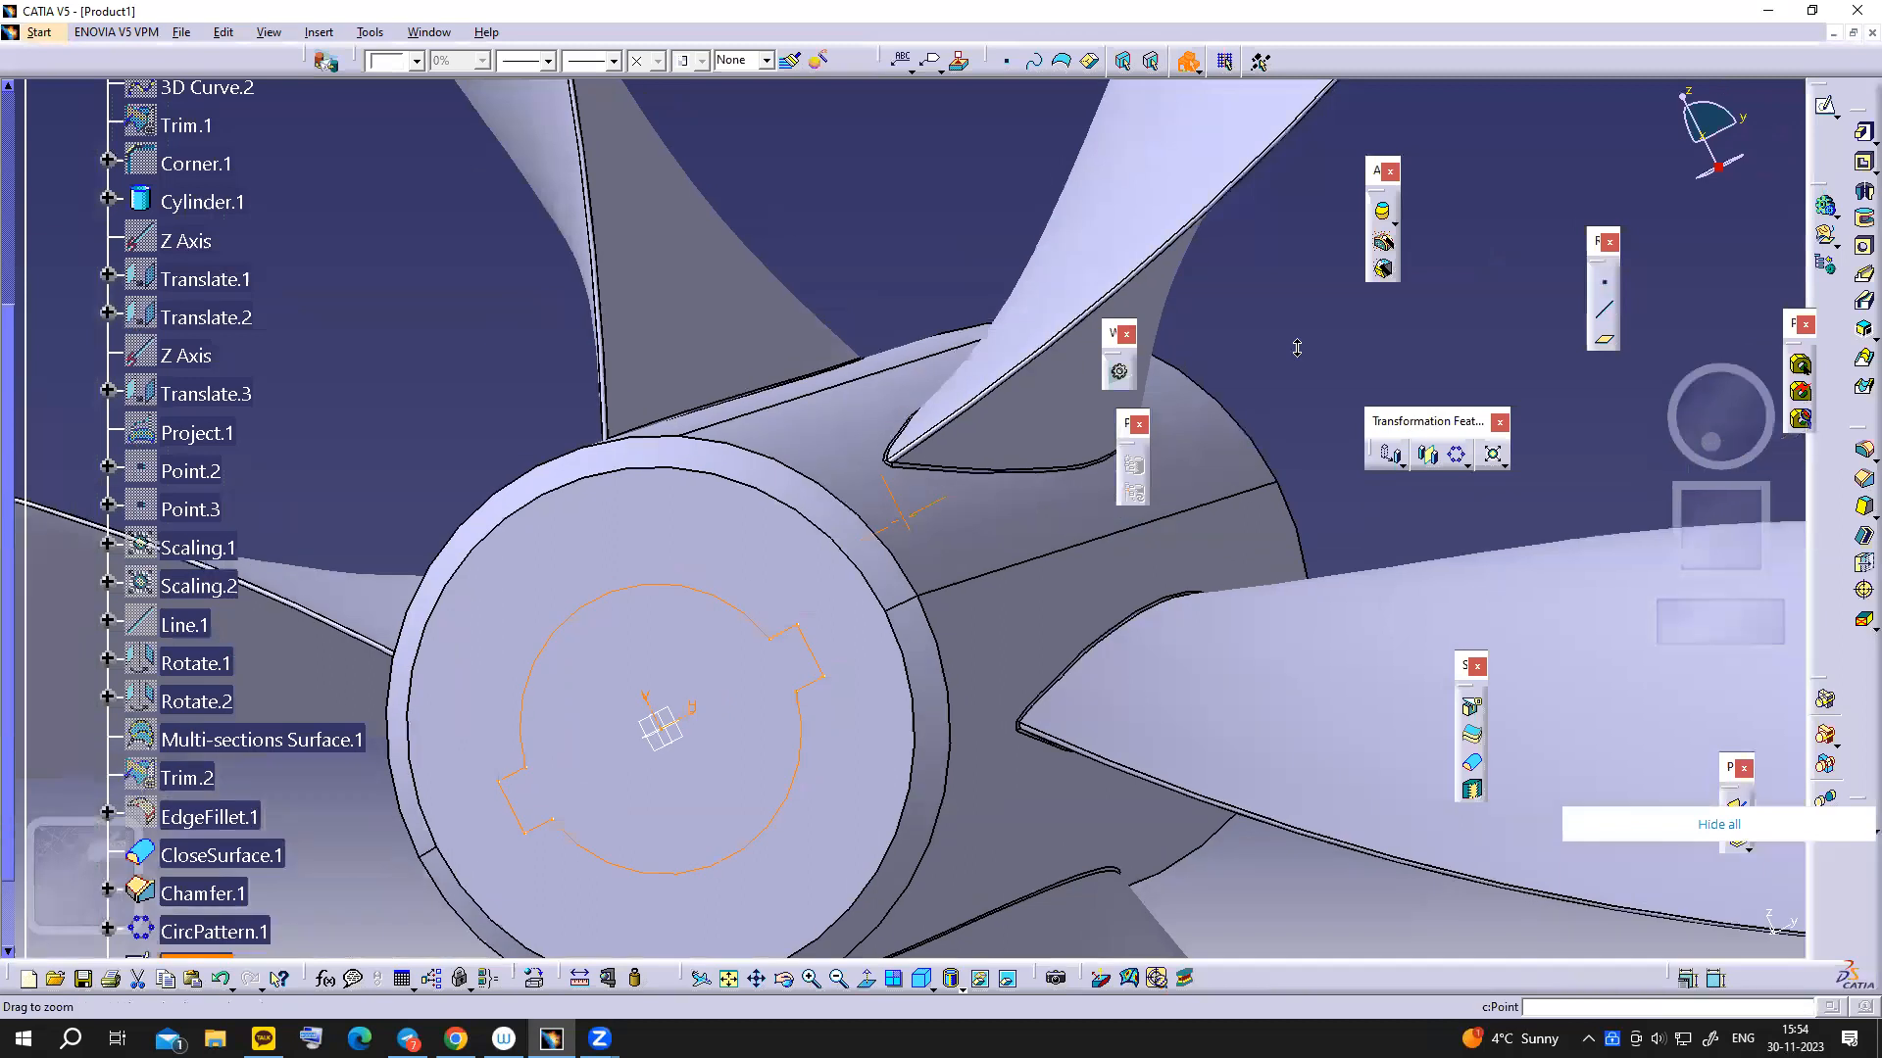
- Cut the double-keyed bore profile through the full length of the hub with a Pocket
click(1864, 162)
click(1526, 345)
click(1451, 378)
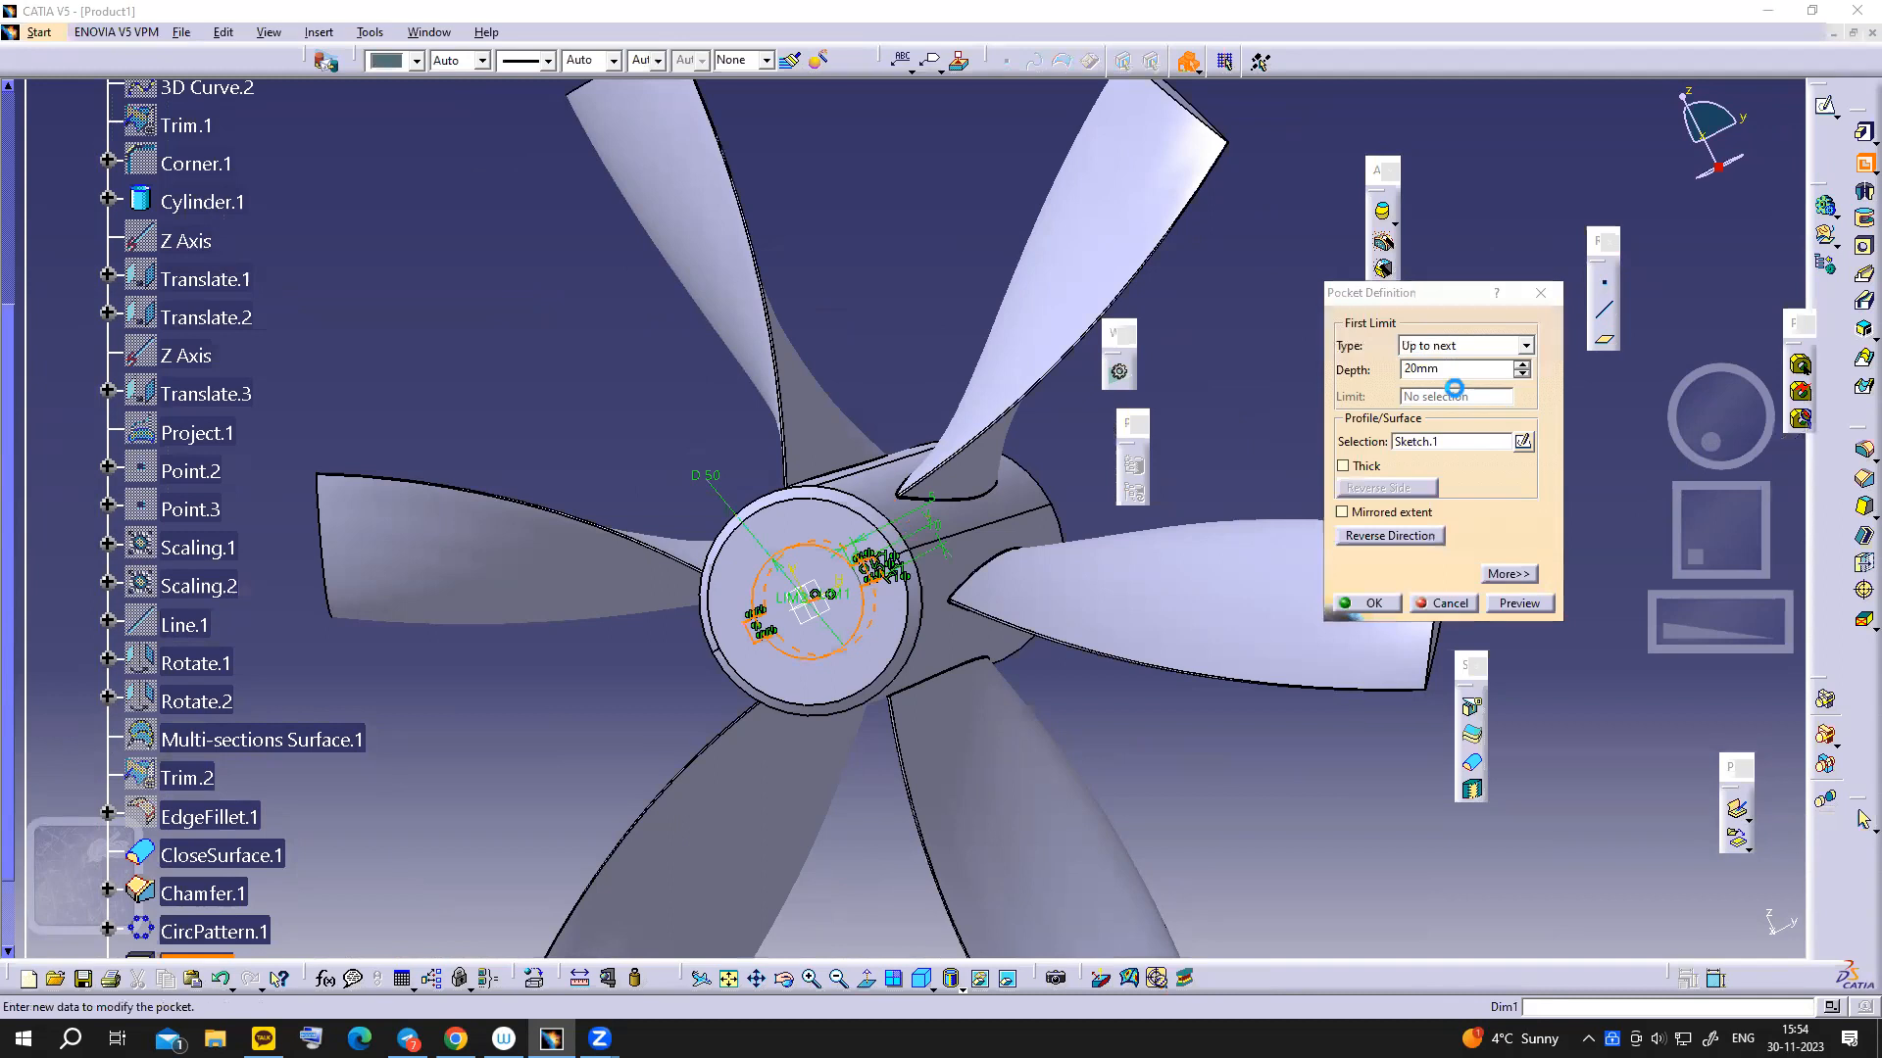
click(1522, 347)
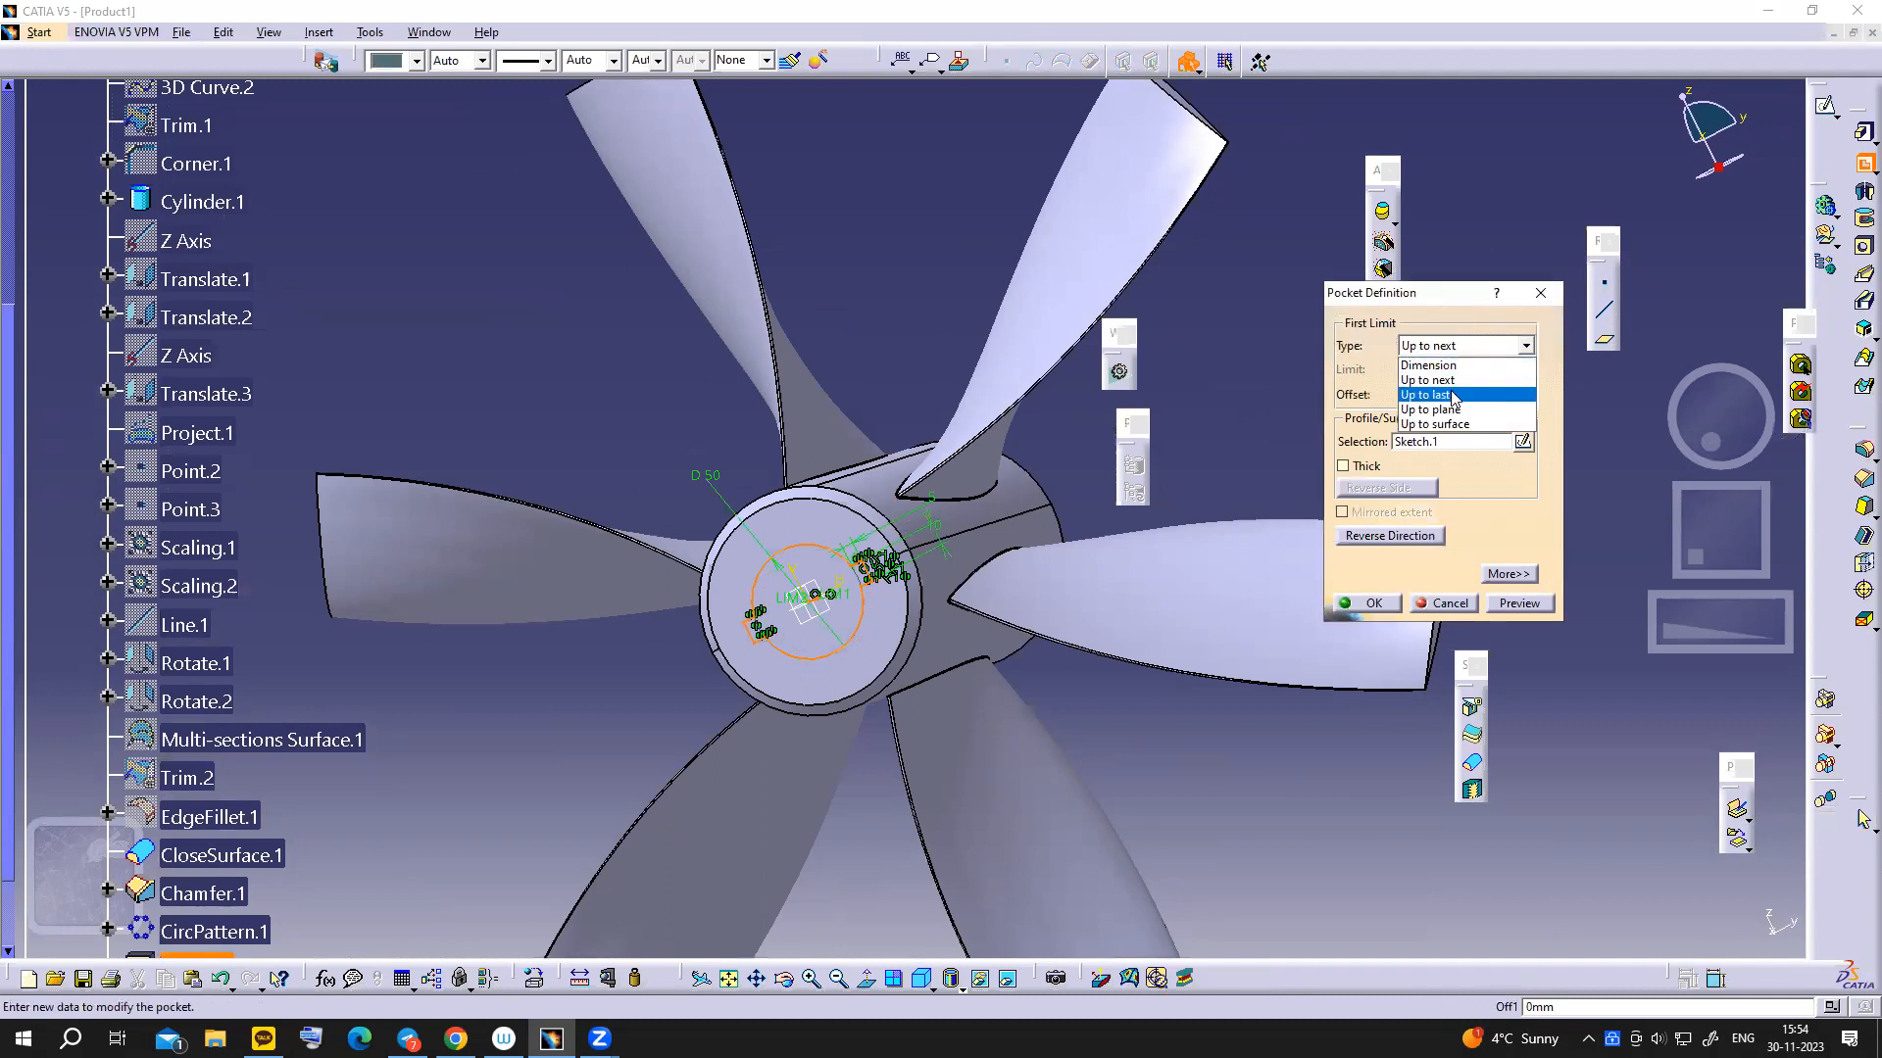
click(1459, 382)
click(1370, 599)
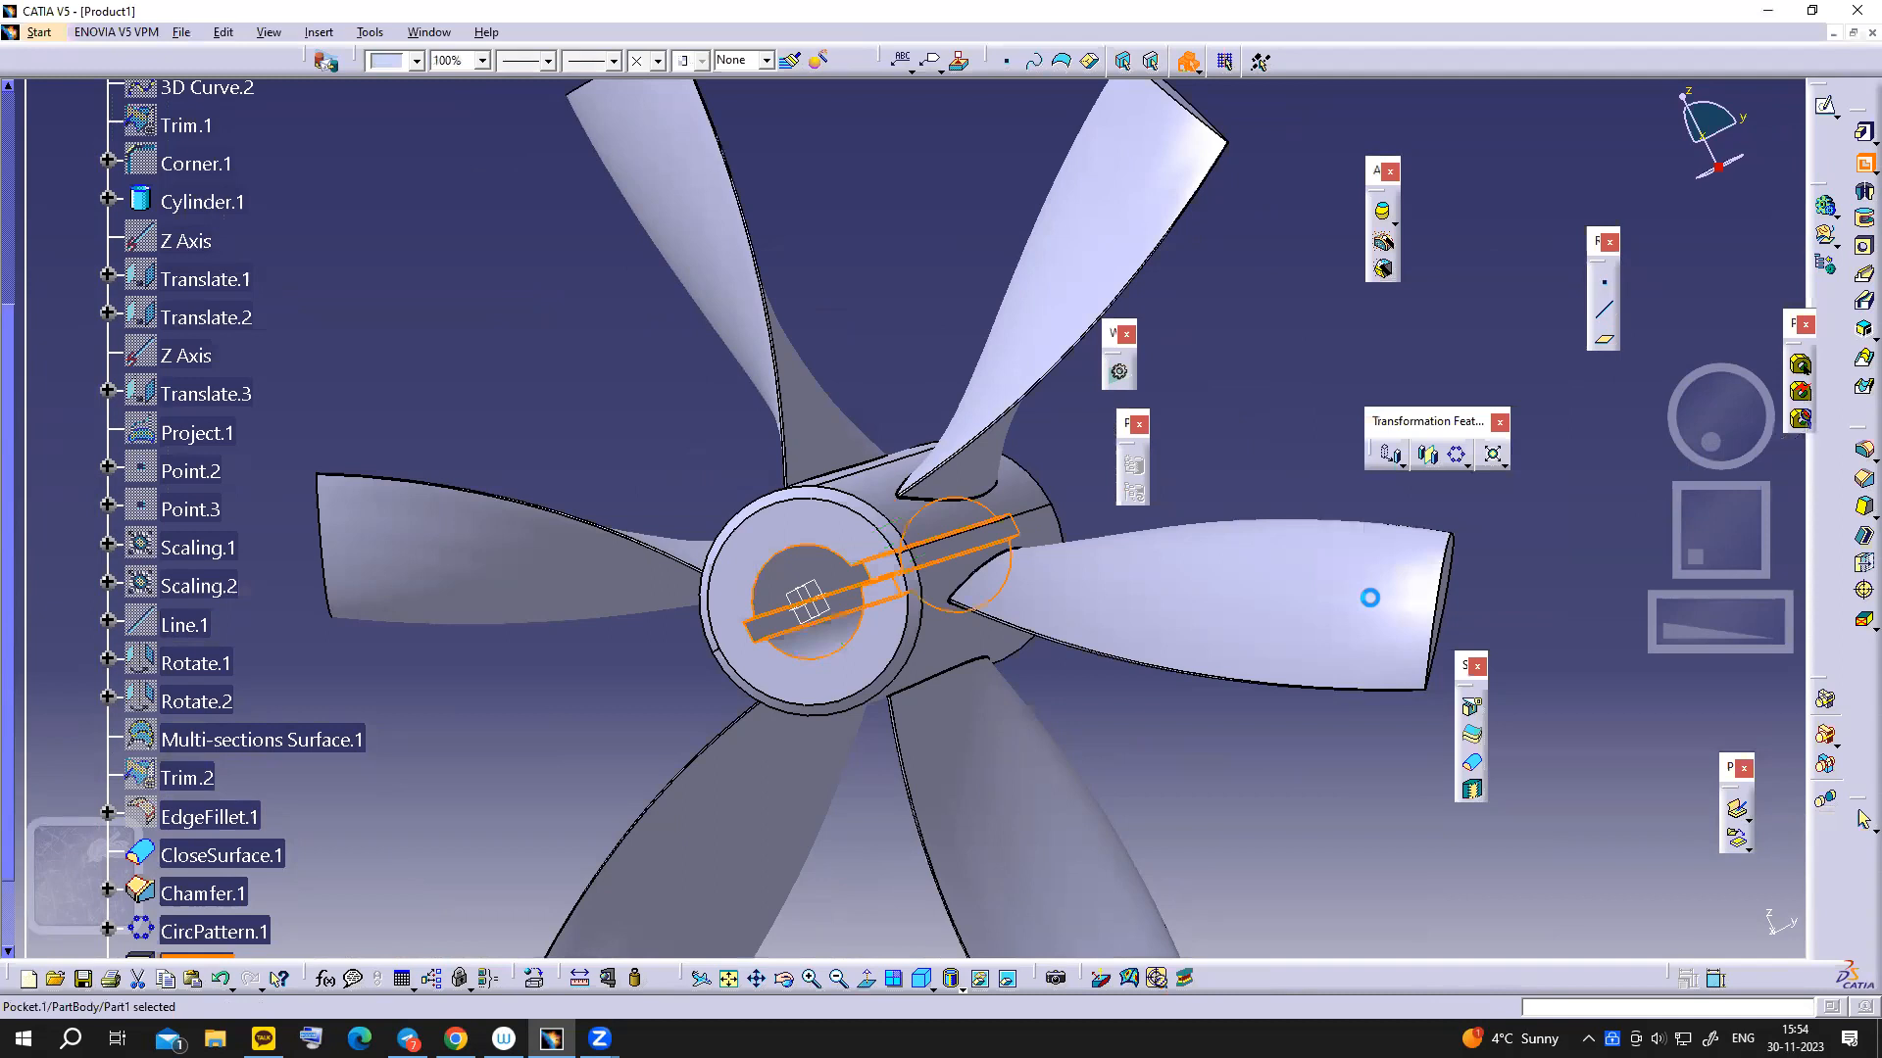
- Open a sketch on the hub's front face and draw a circle about 68 mm in diameter centred on the origin
middle_drag(486, 700, 592, 665)
click(926, 623)
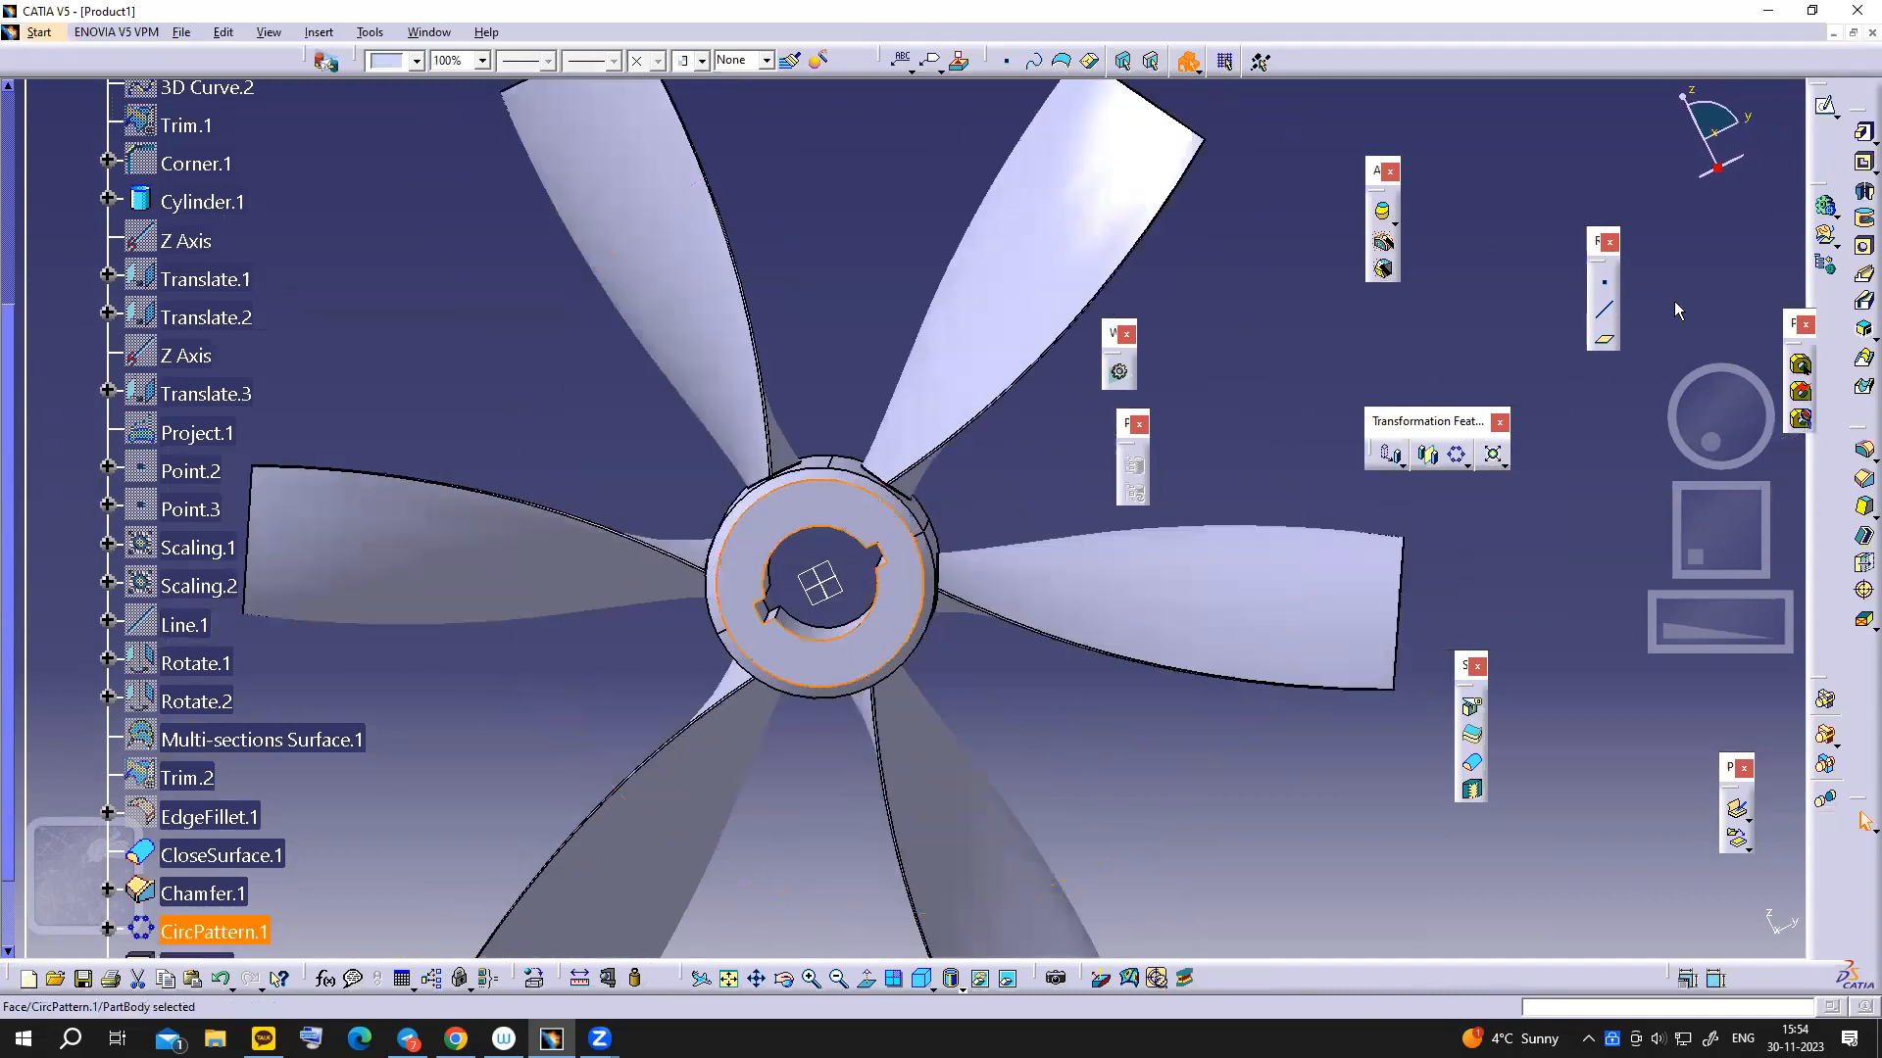
click(1115, 364)
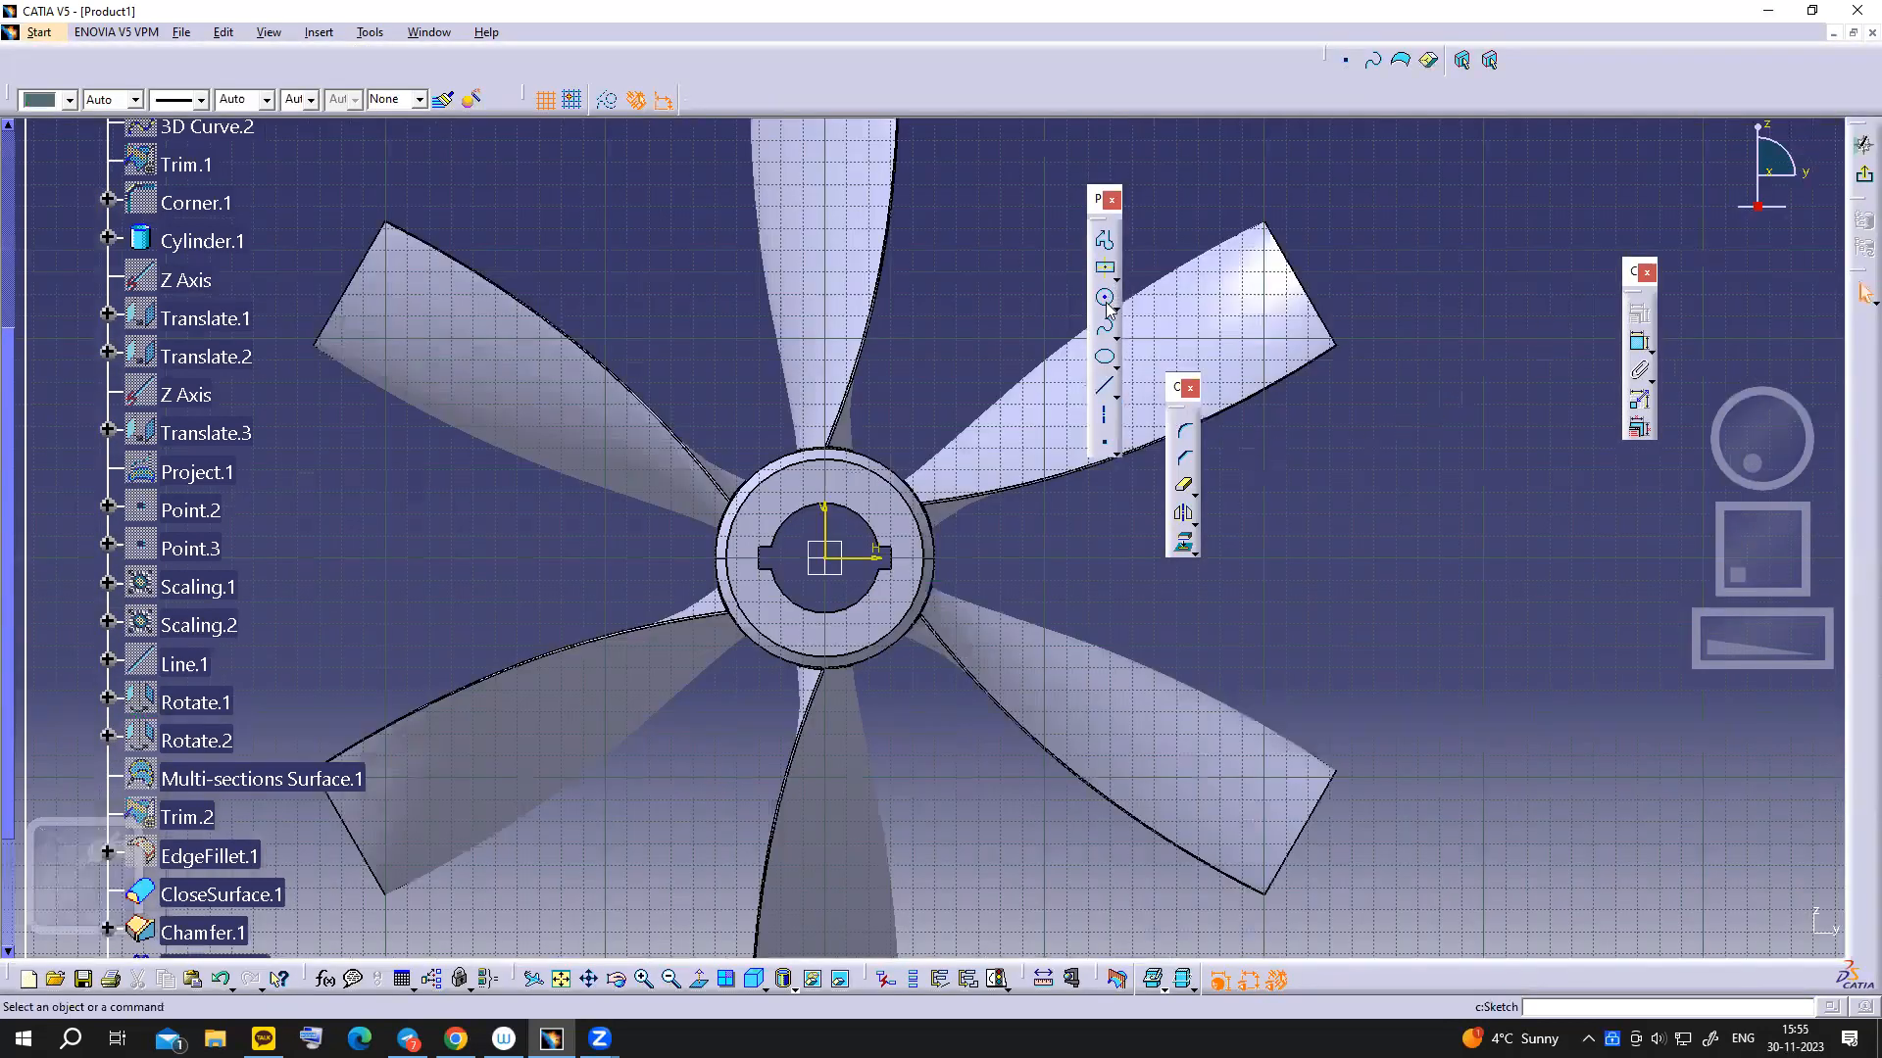
click(1106, 298)
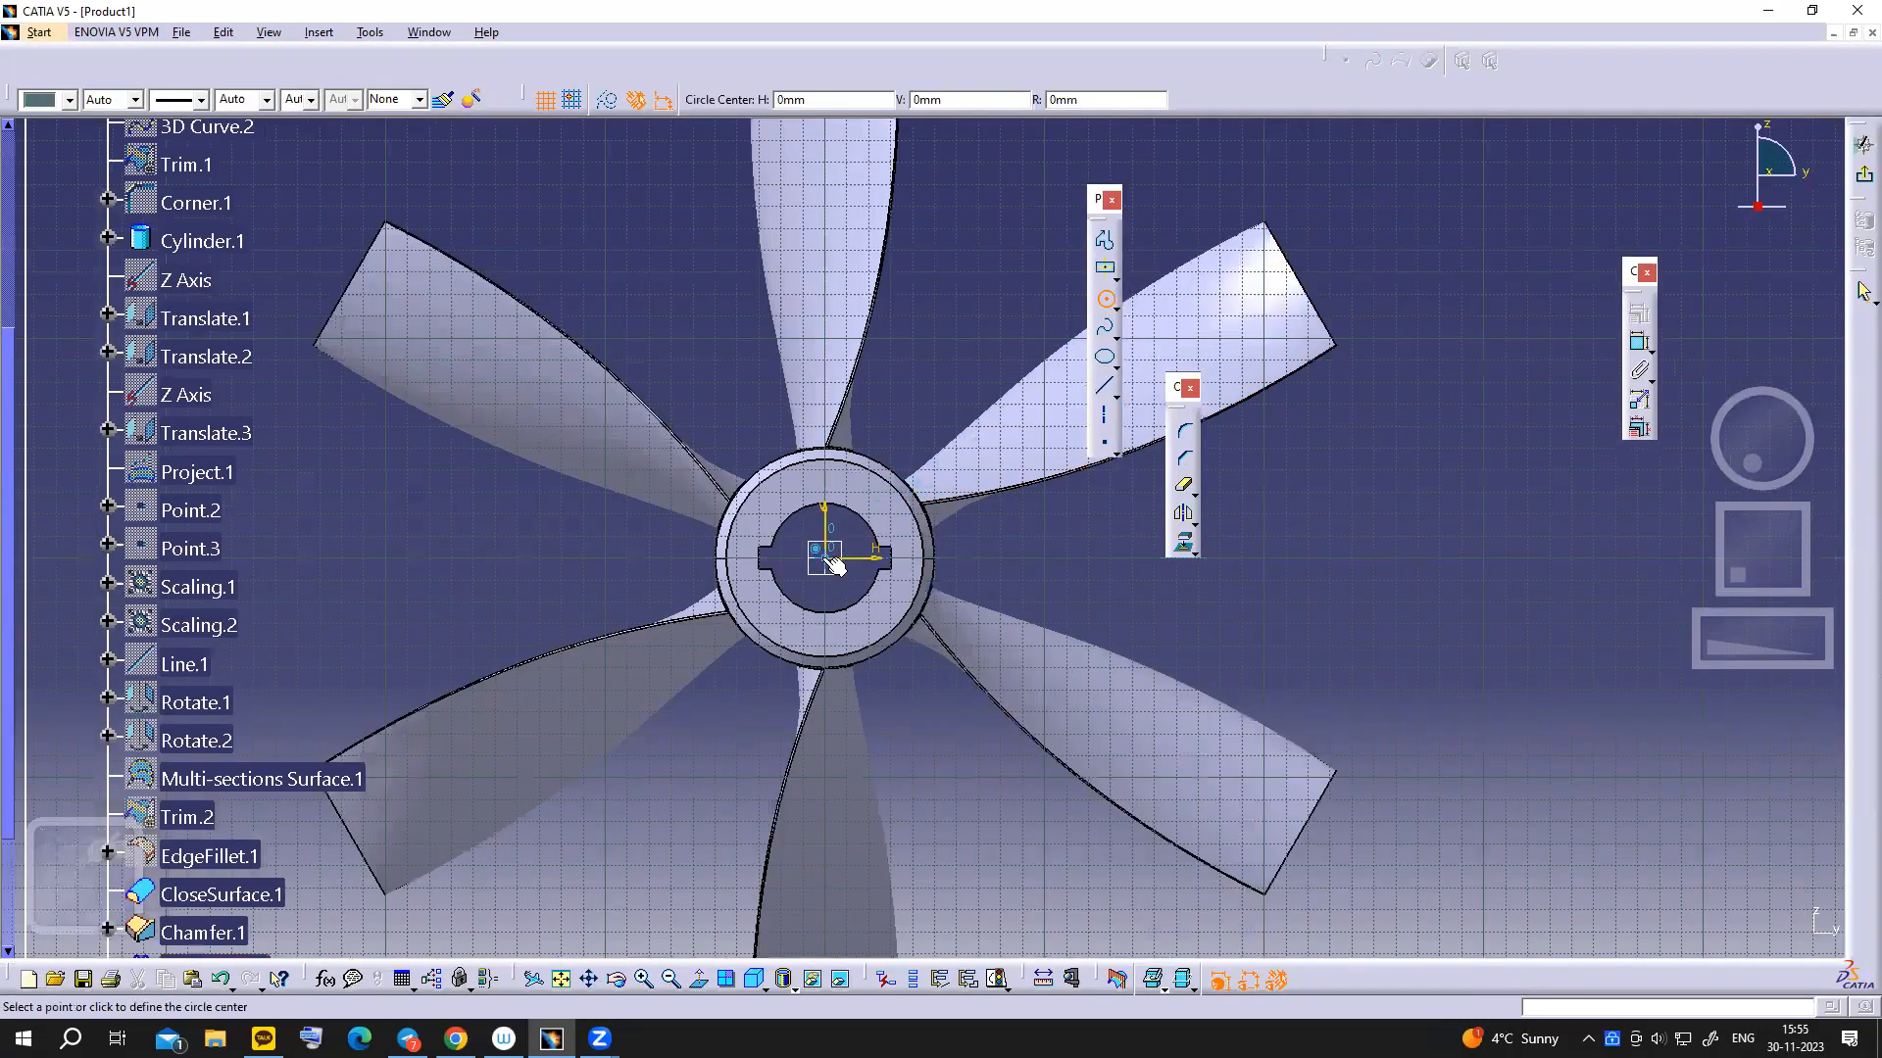
click(899, 571)
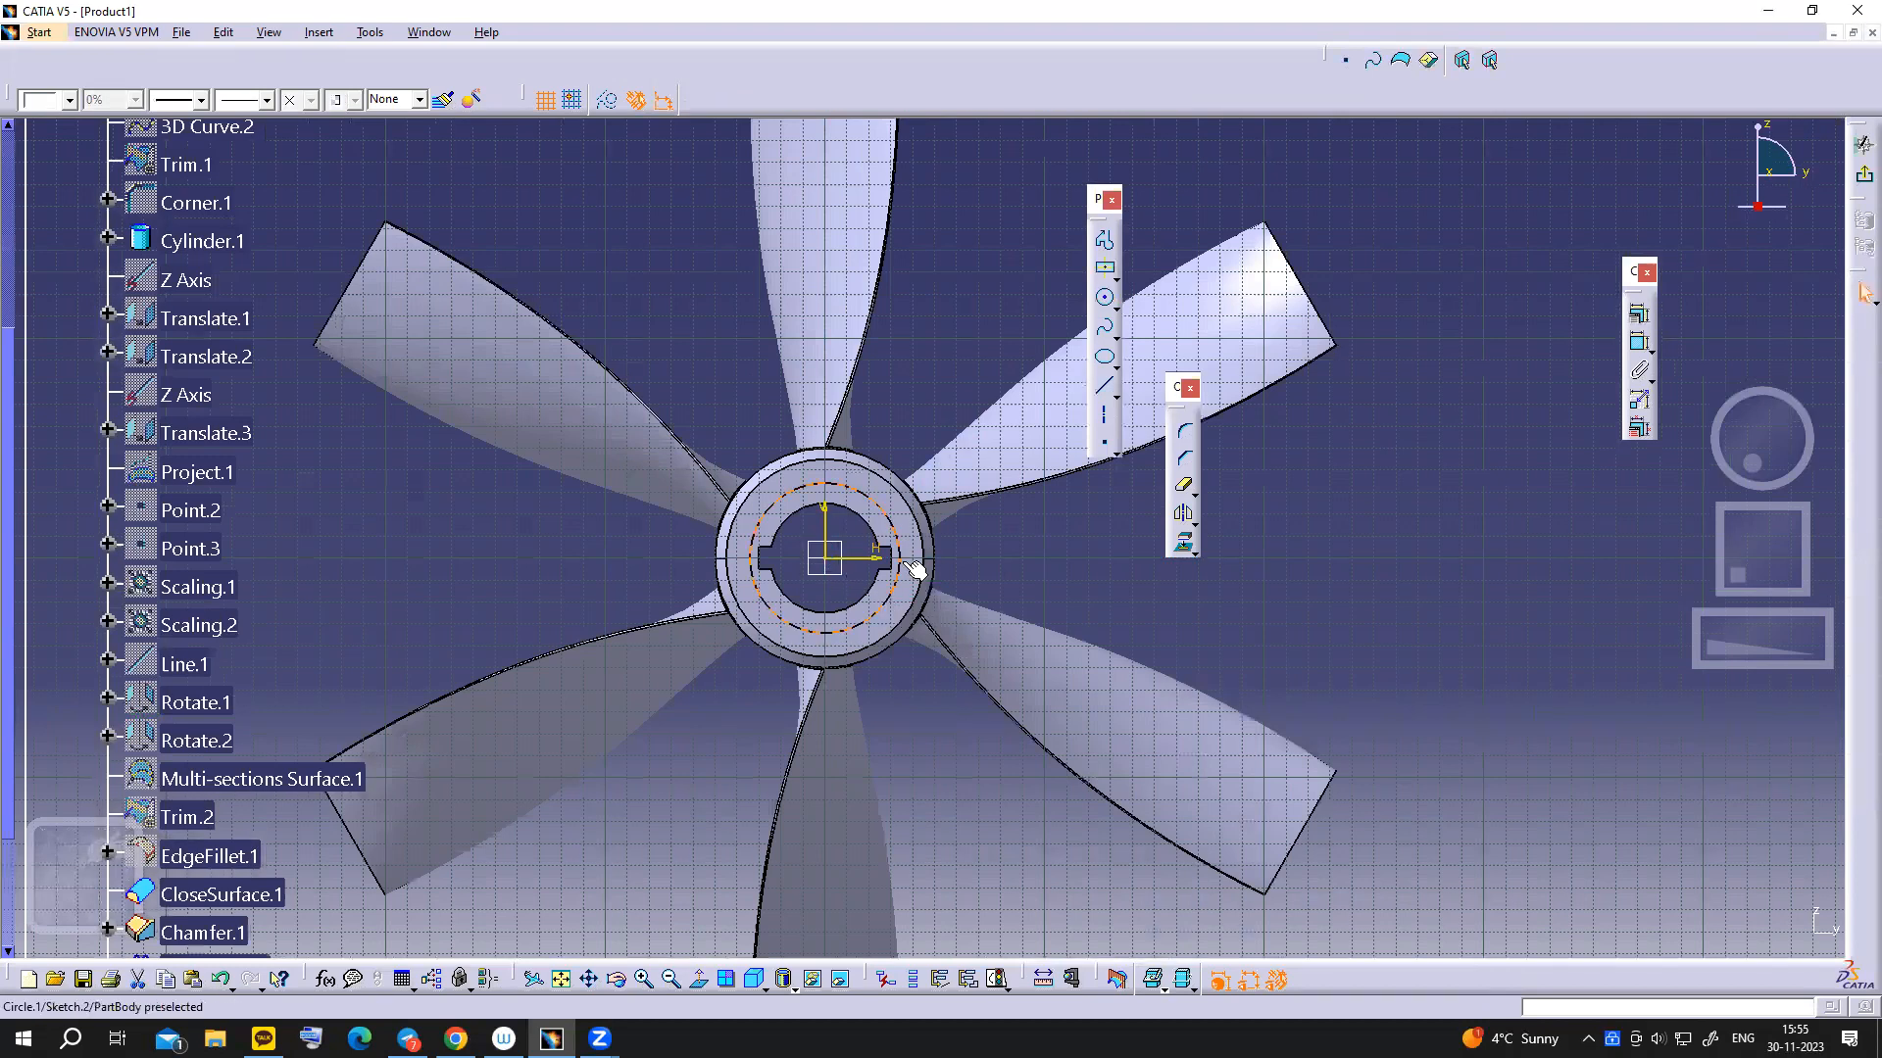
- Dimension the circle on the hub's front face to a diameter of 75 mm and exit the sketch
click(1640, 342)
click(1342, 514)
double_click(1344, 511)
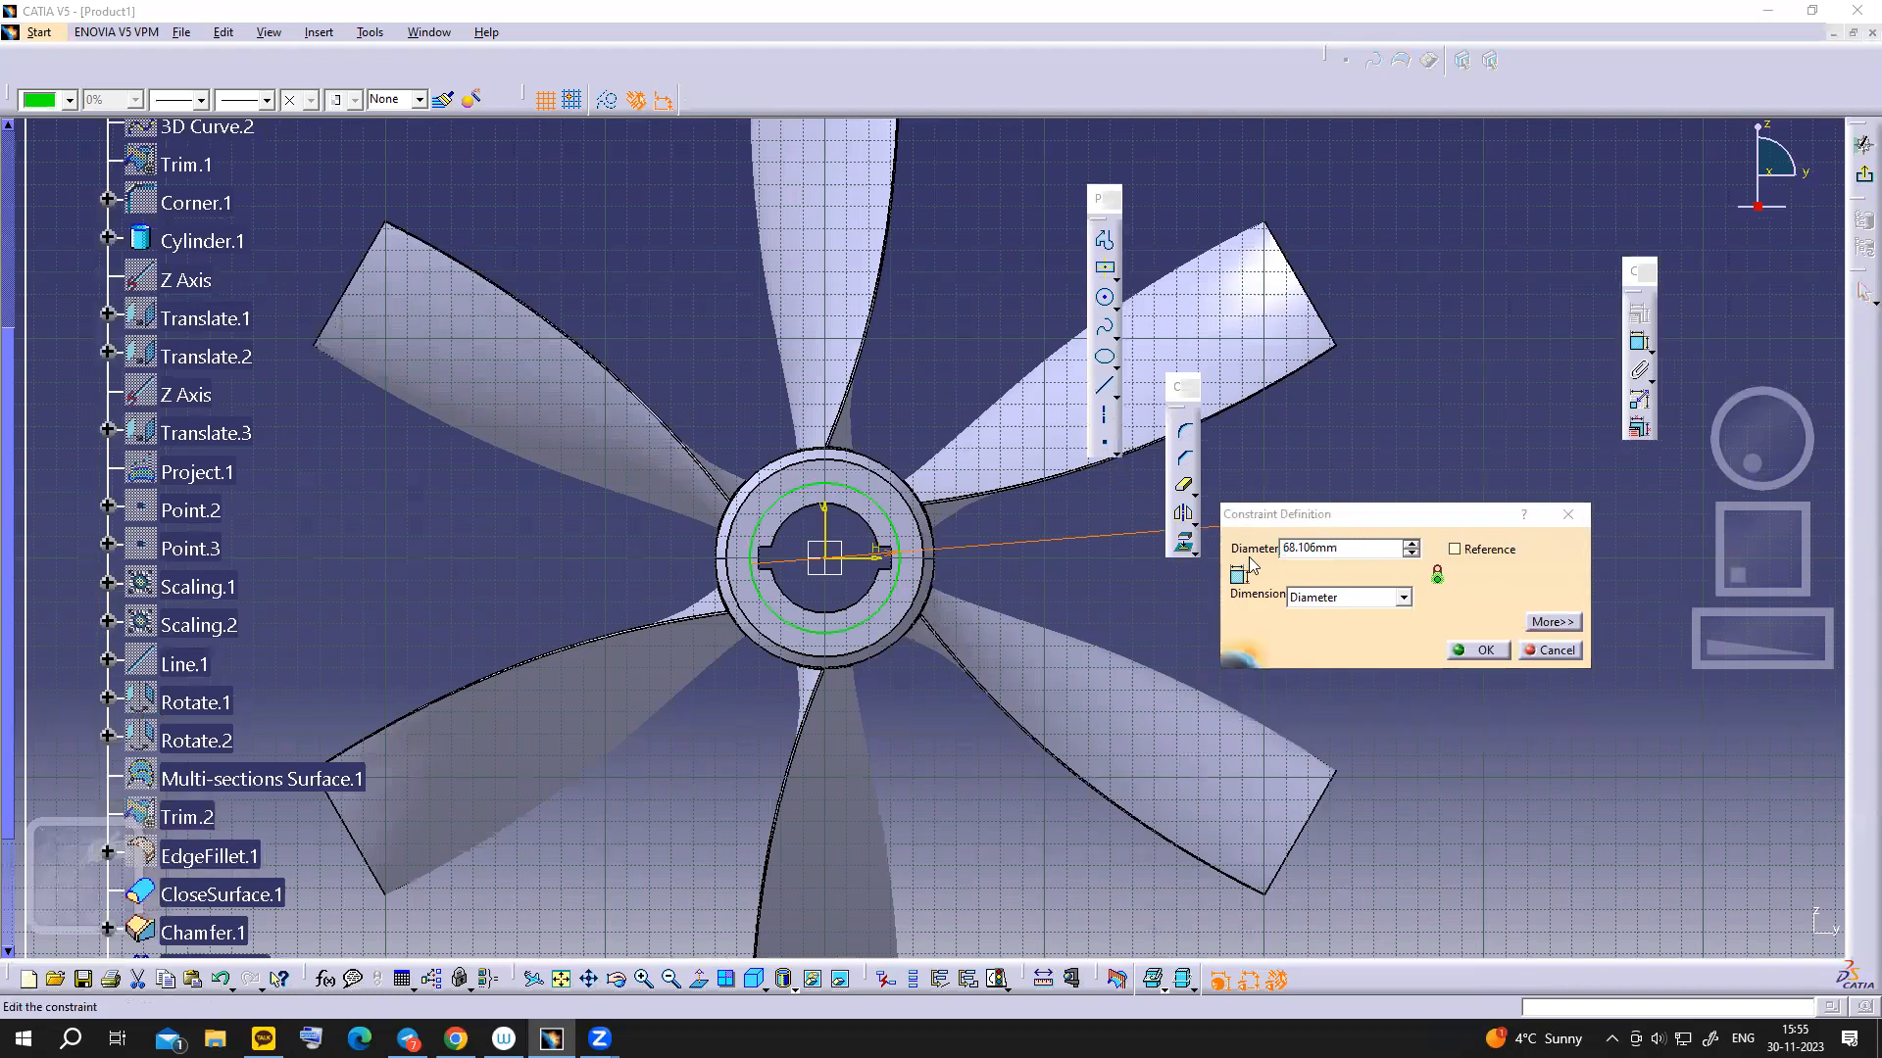
double_click(1364, 551)
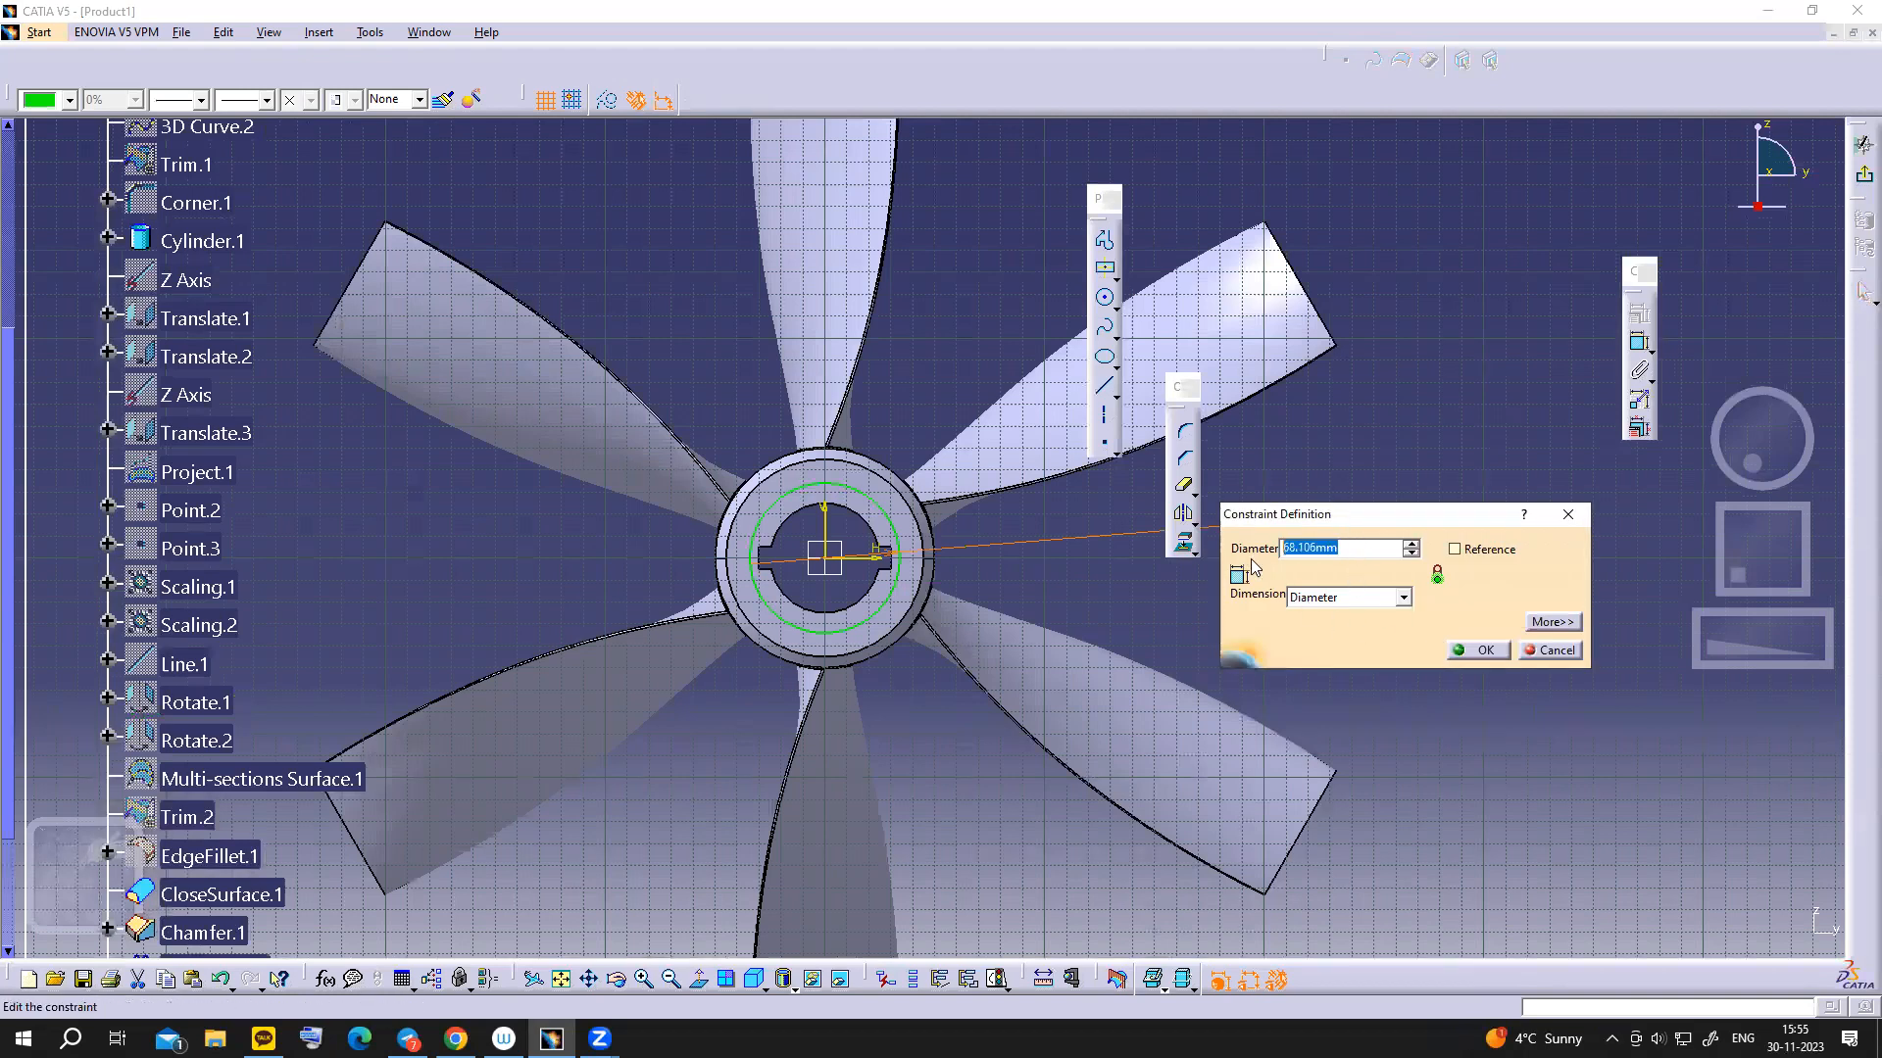
text(75)
click(1452, 651)
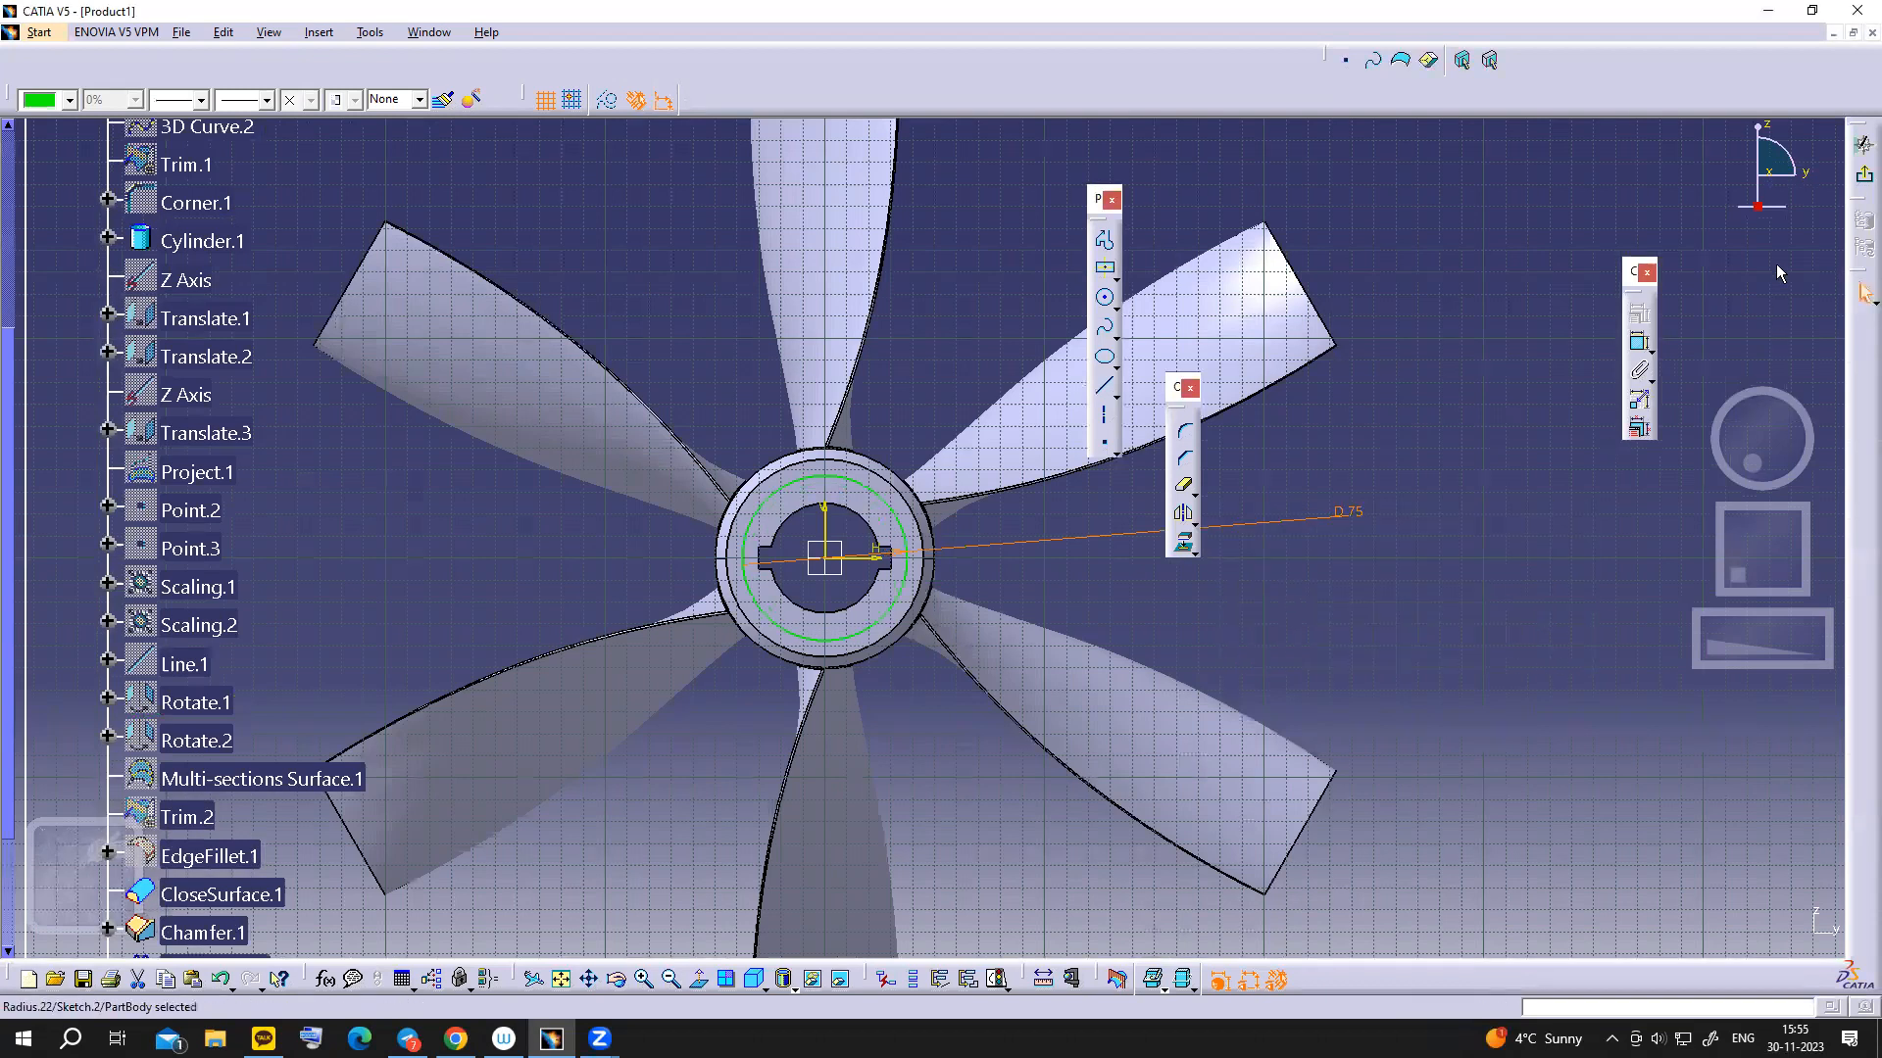
click(1863, 177)
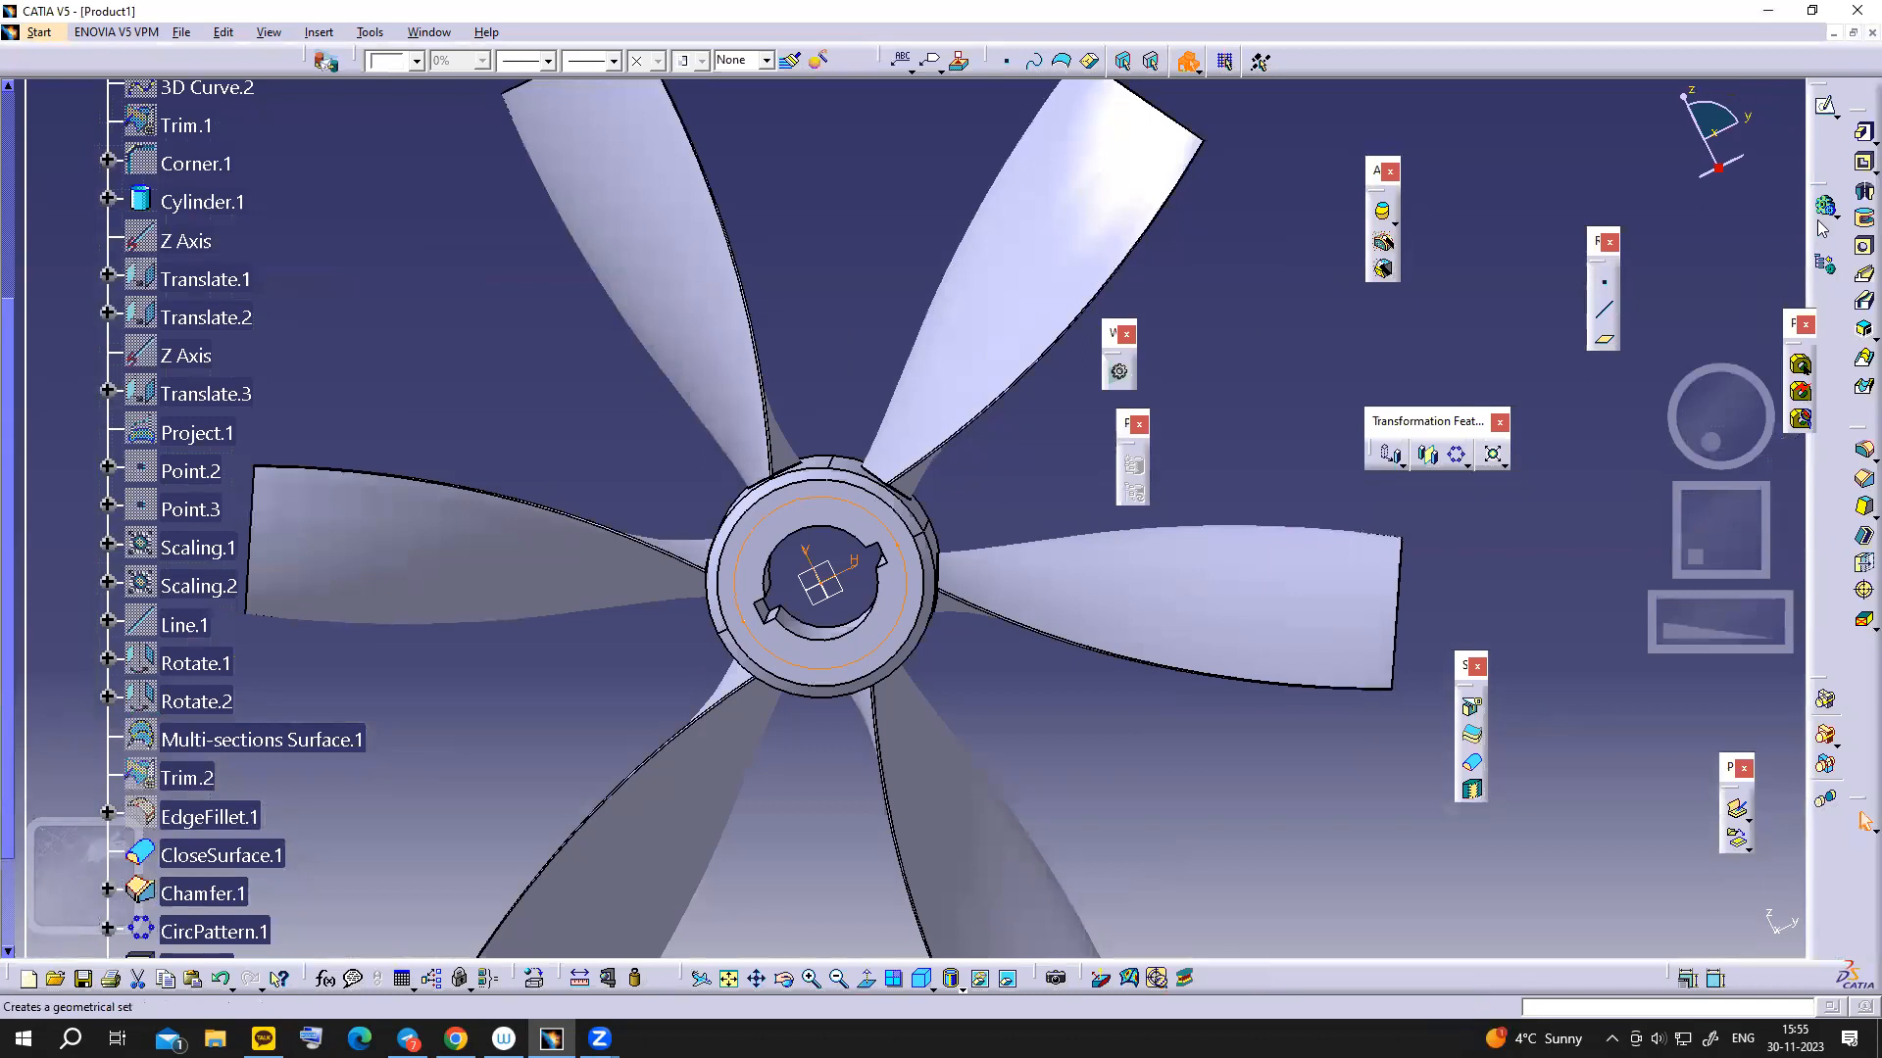
- Cut the 75 mm circle into the hub's front face with a Pocket of type Dimension, 30 mm deep
click(1860, 167)
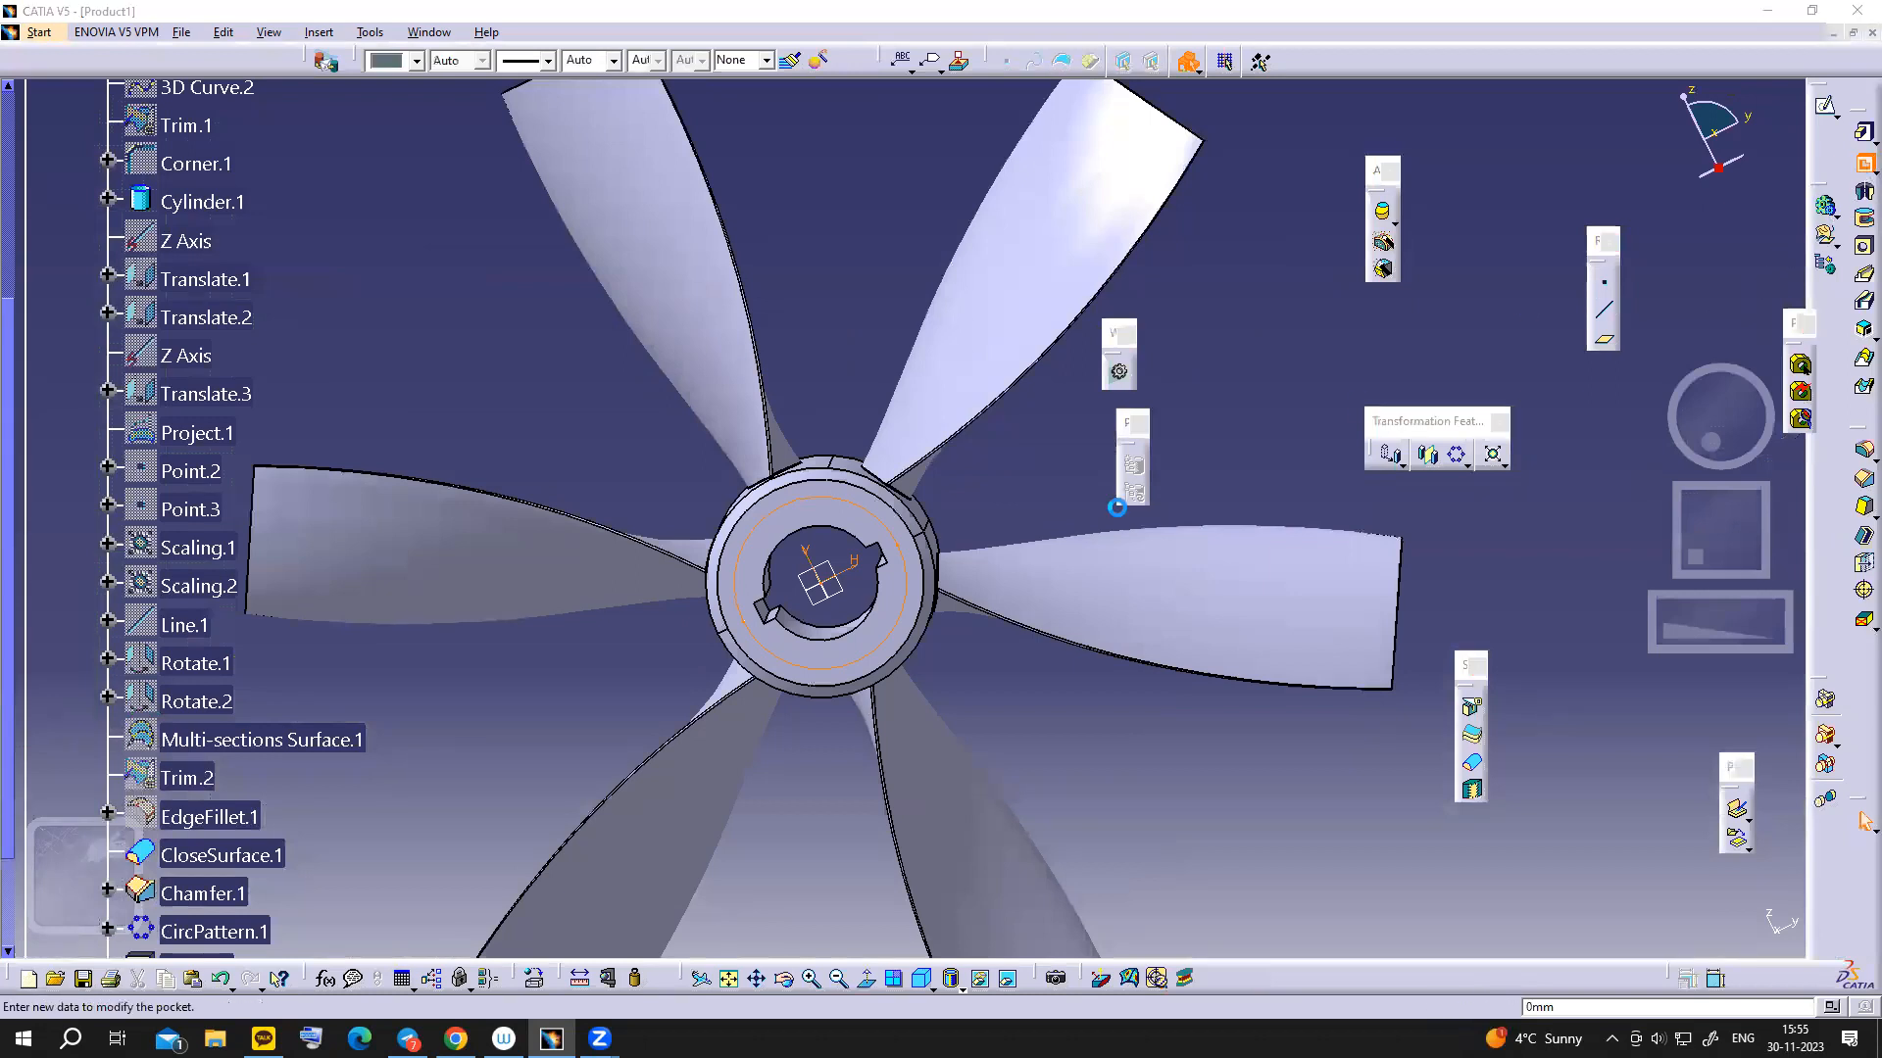
click(455, 1039)
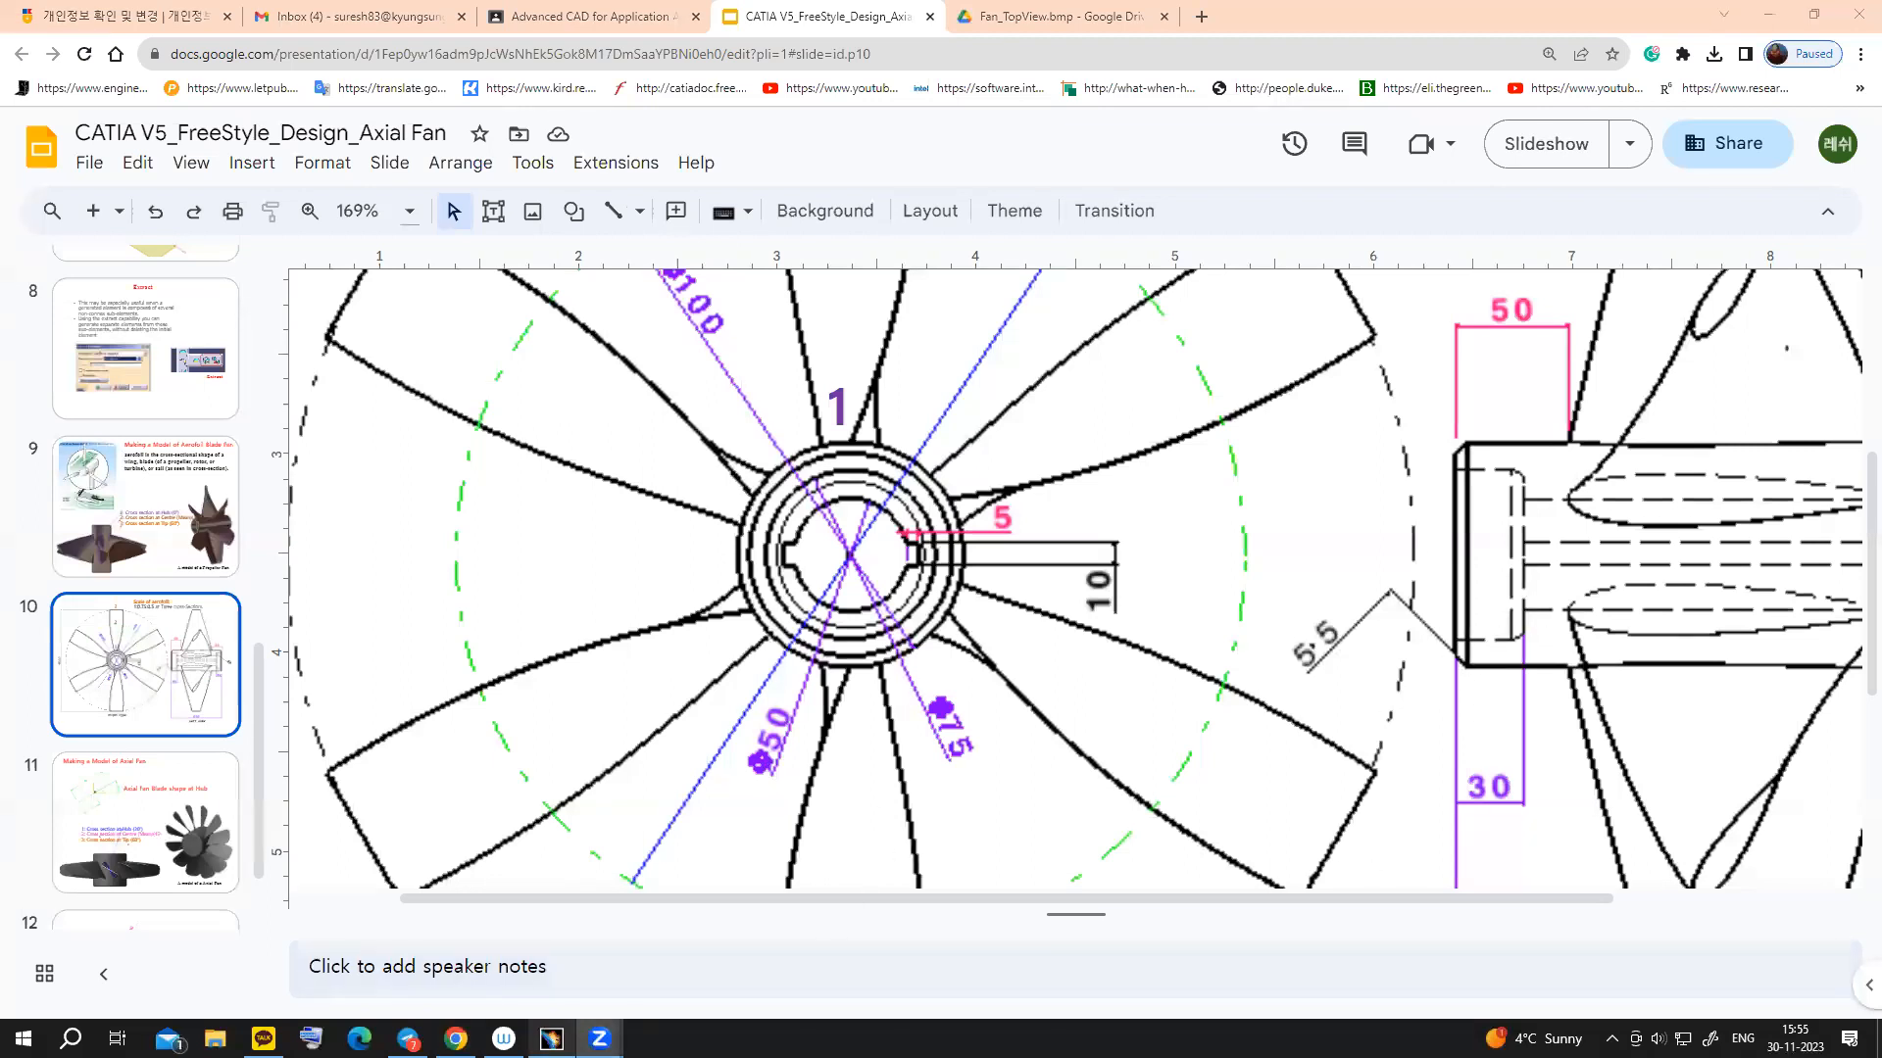
click(551, 1039)
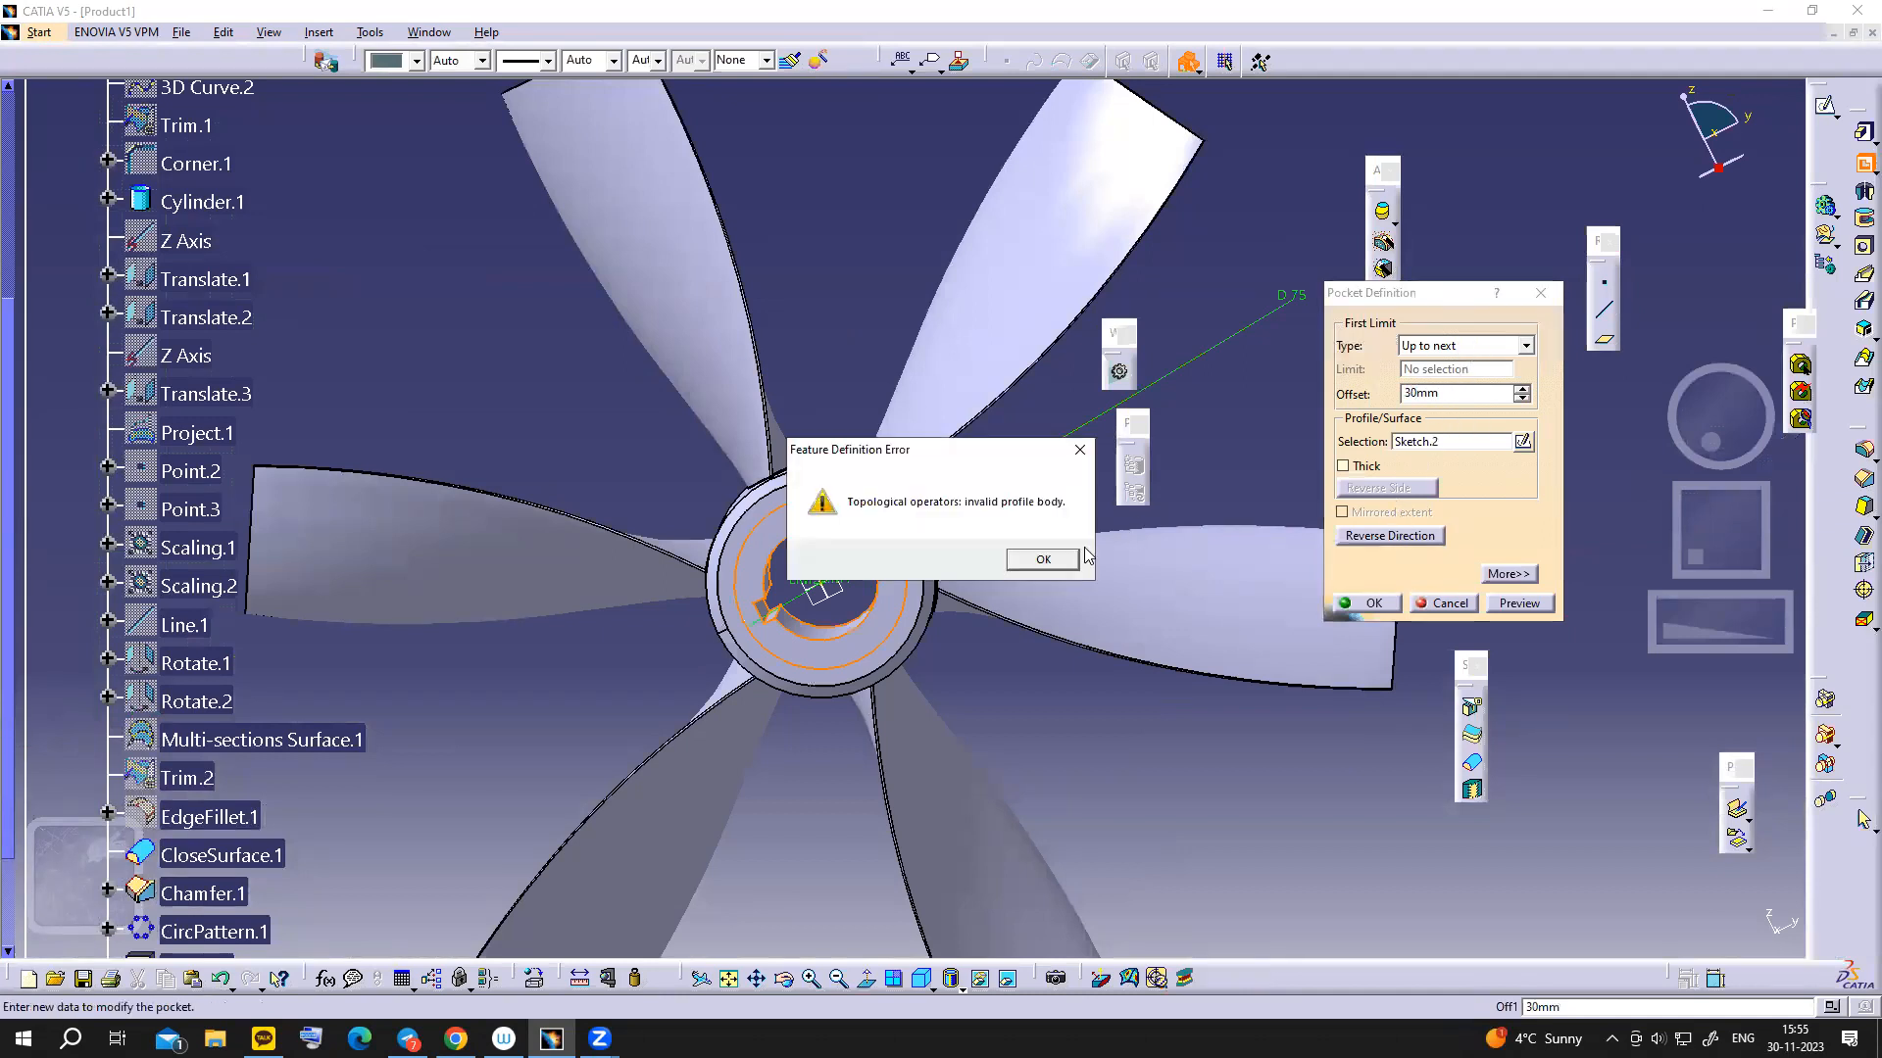
click(1045, 558)
click(1526, 344)
click(1526, 345)
click(1526, 345)
click(1463, 370)
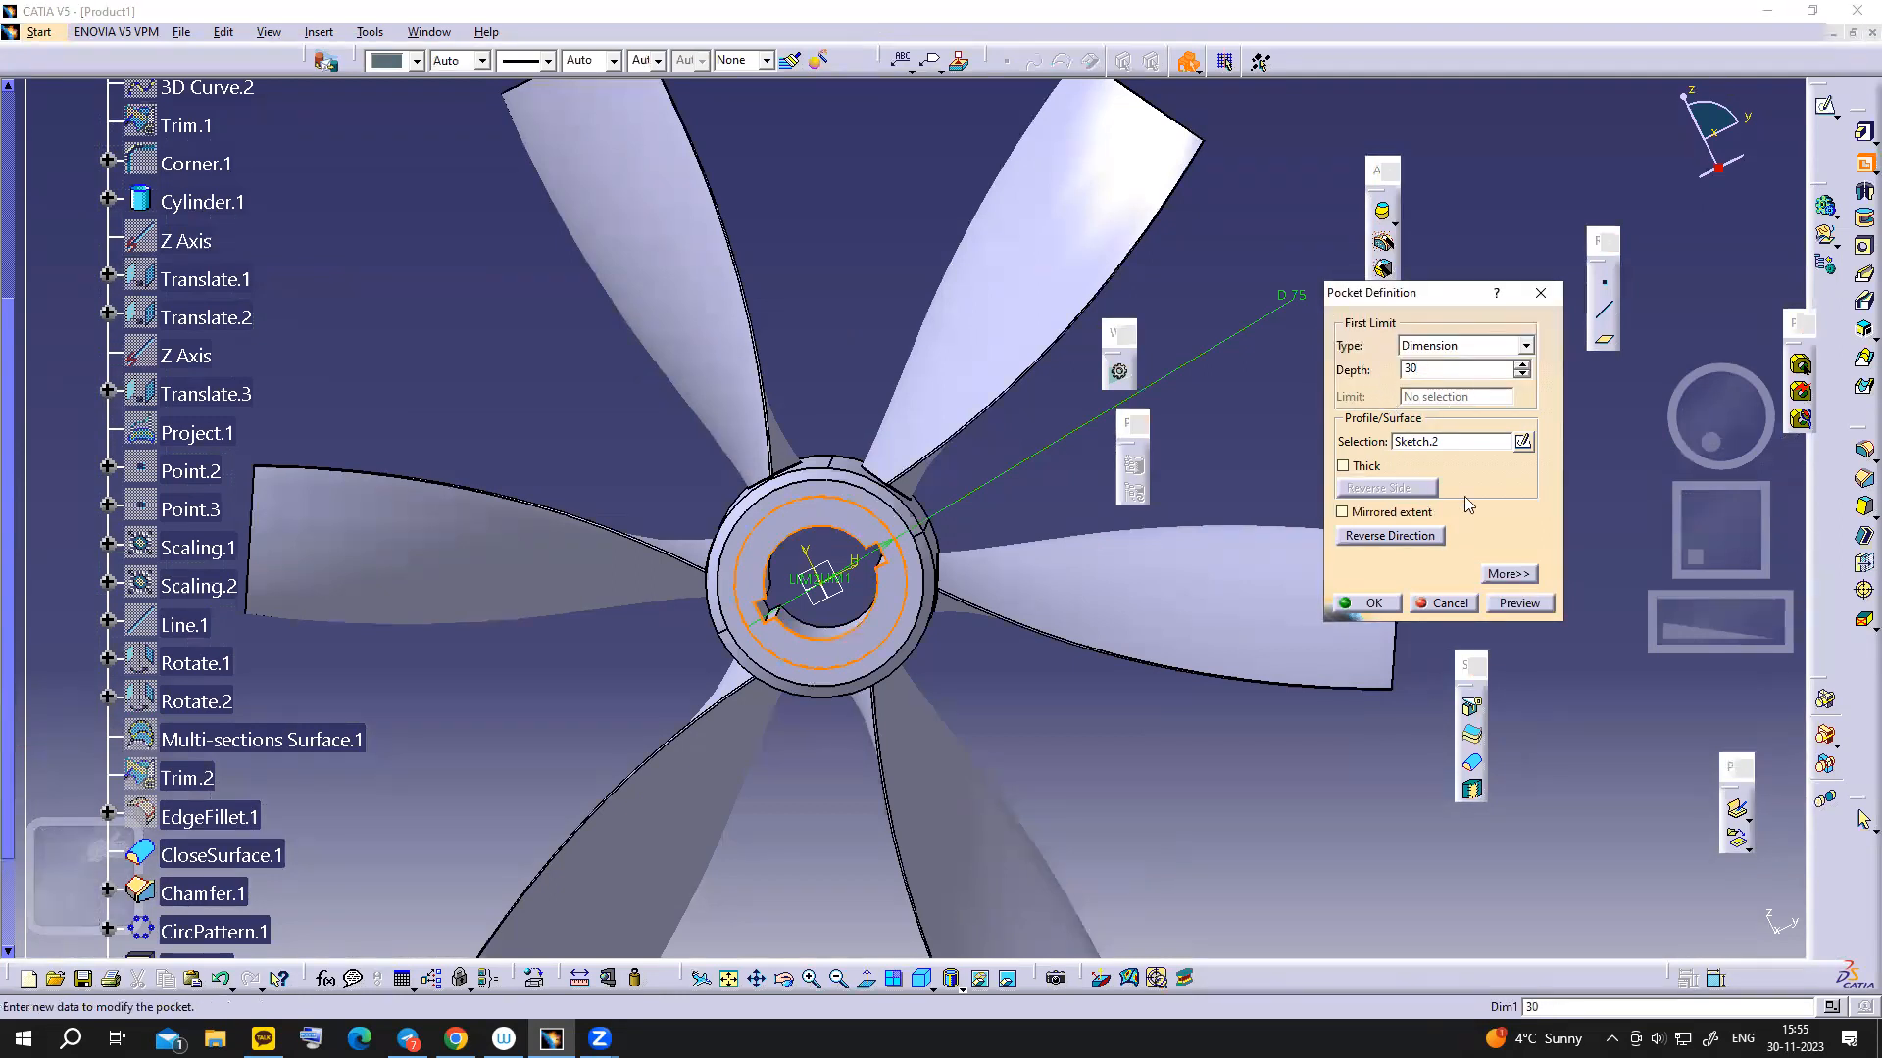
click(1372, 603)
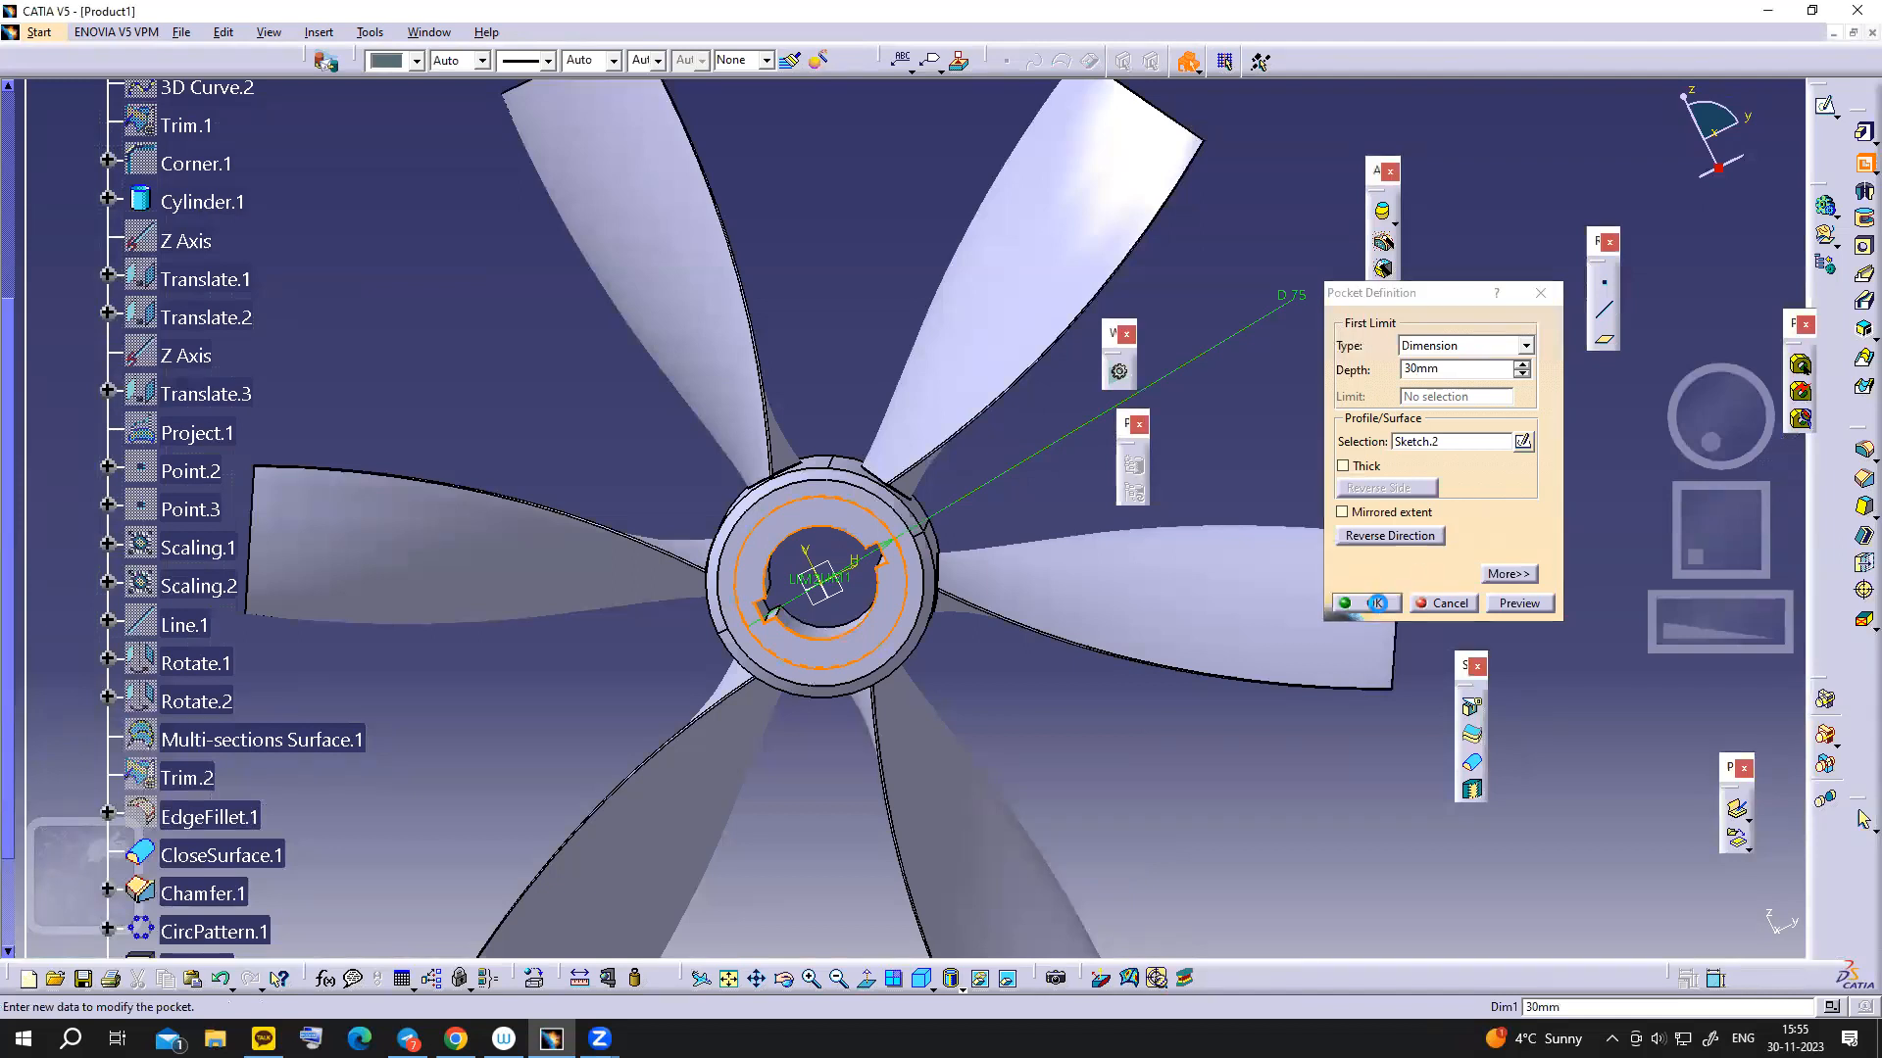
click(1206, 432)
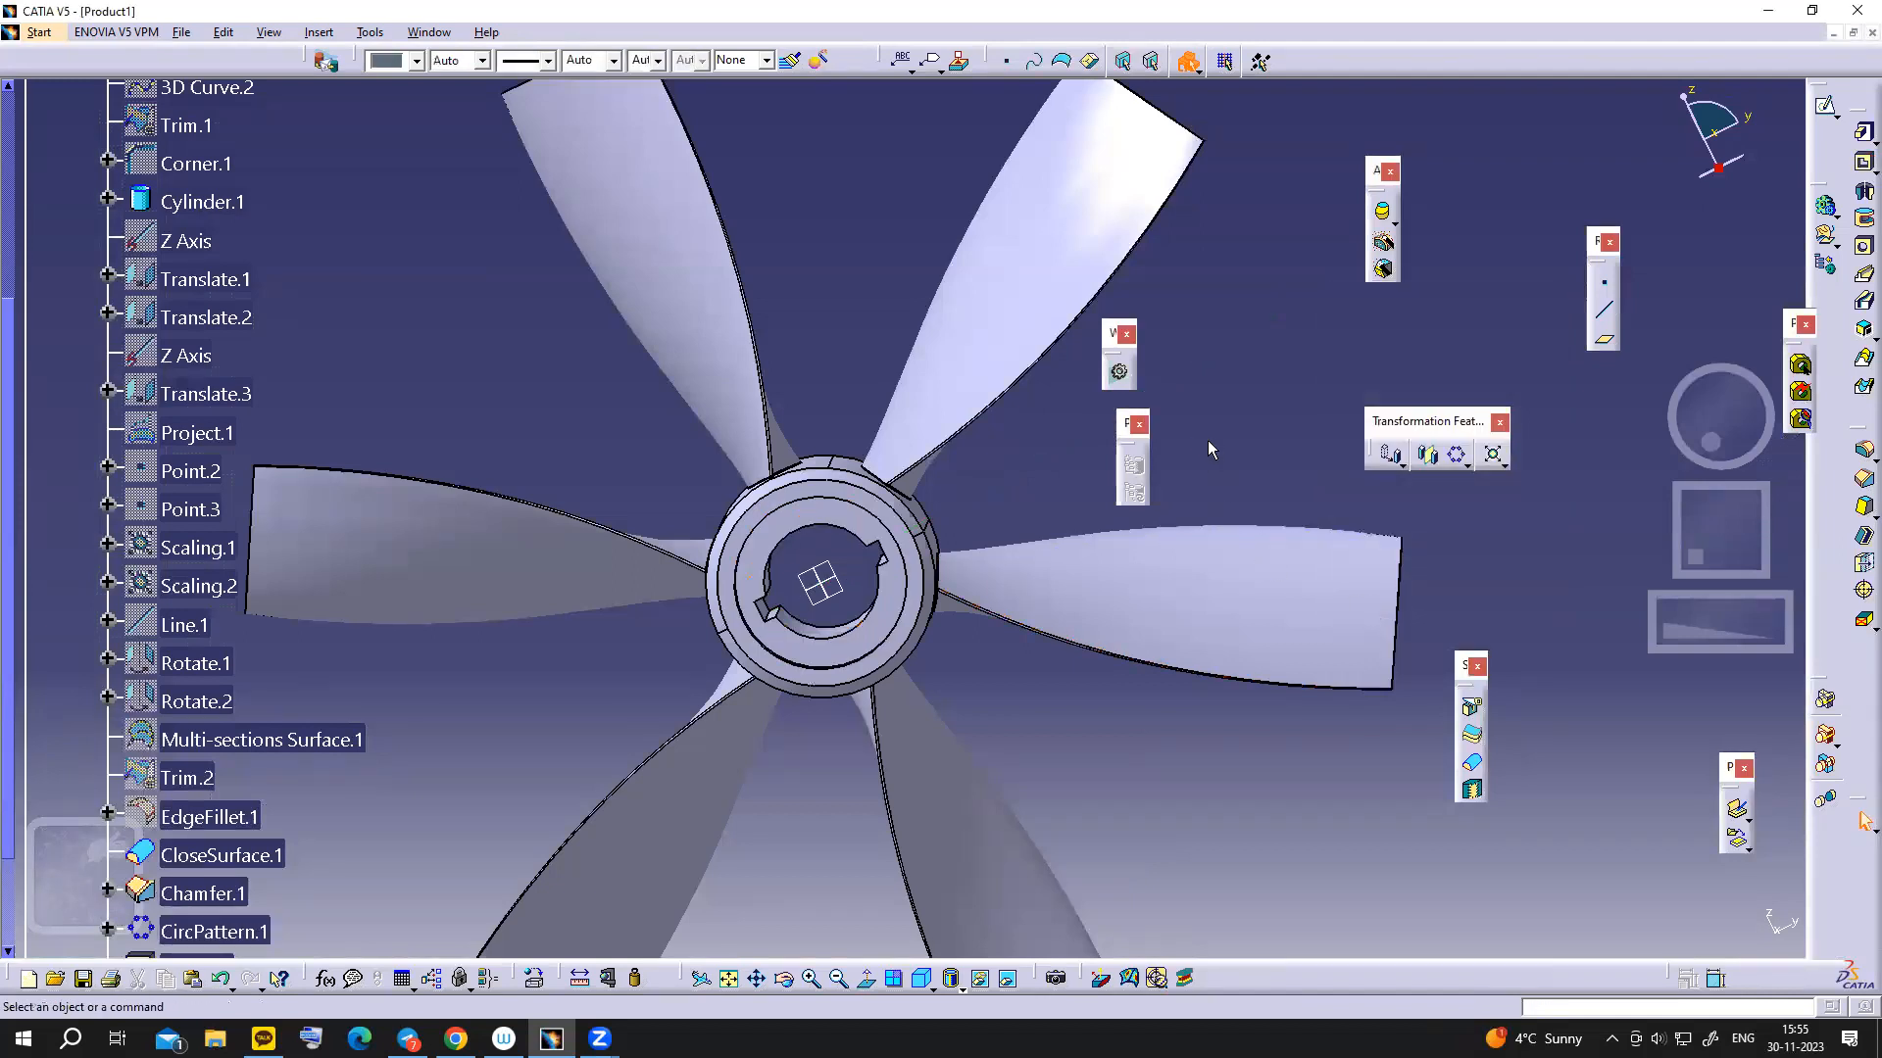
- Try a reference plane offset 125 mm from the zx plane
middle_drag(1224, 440, 1045, 489)
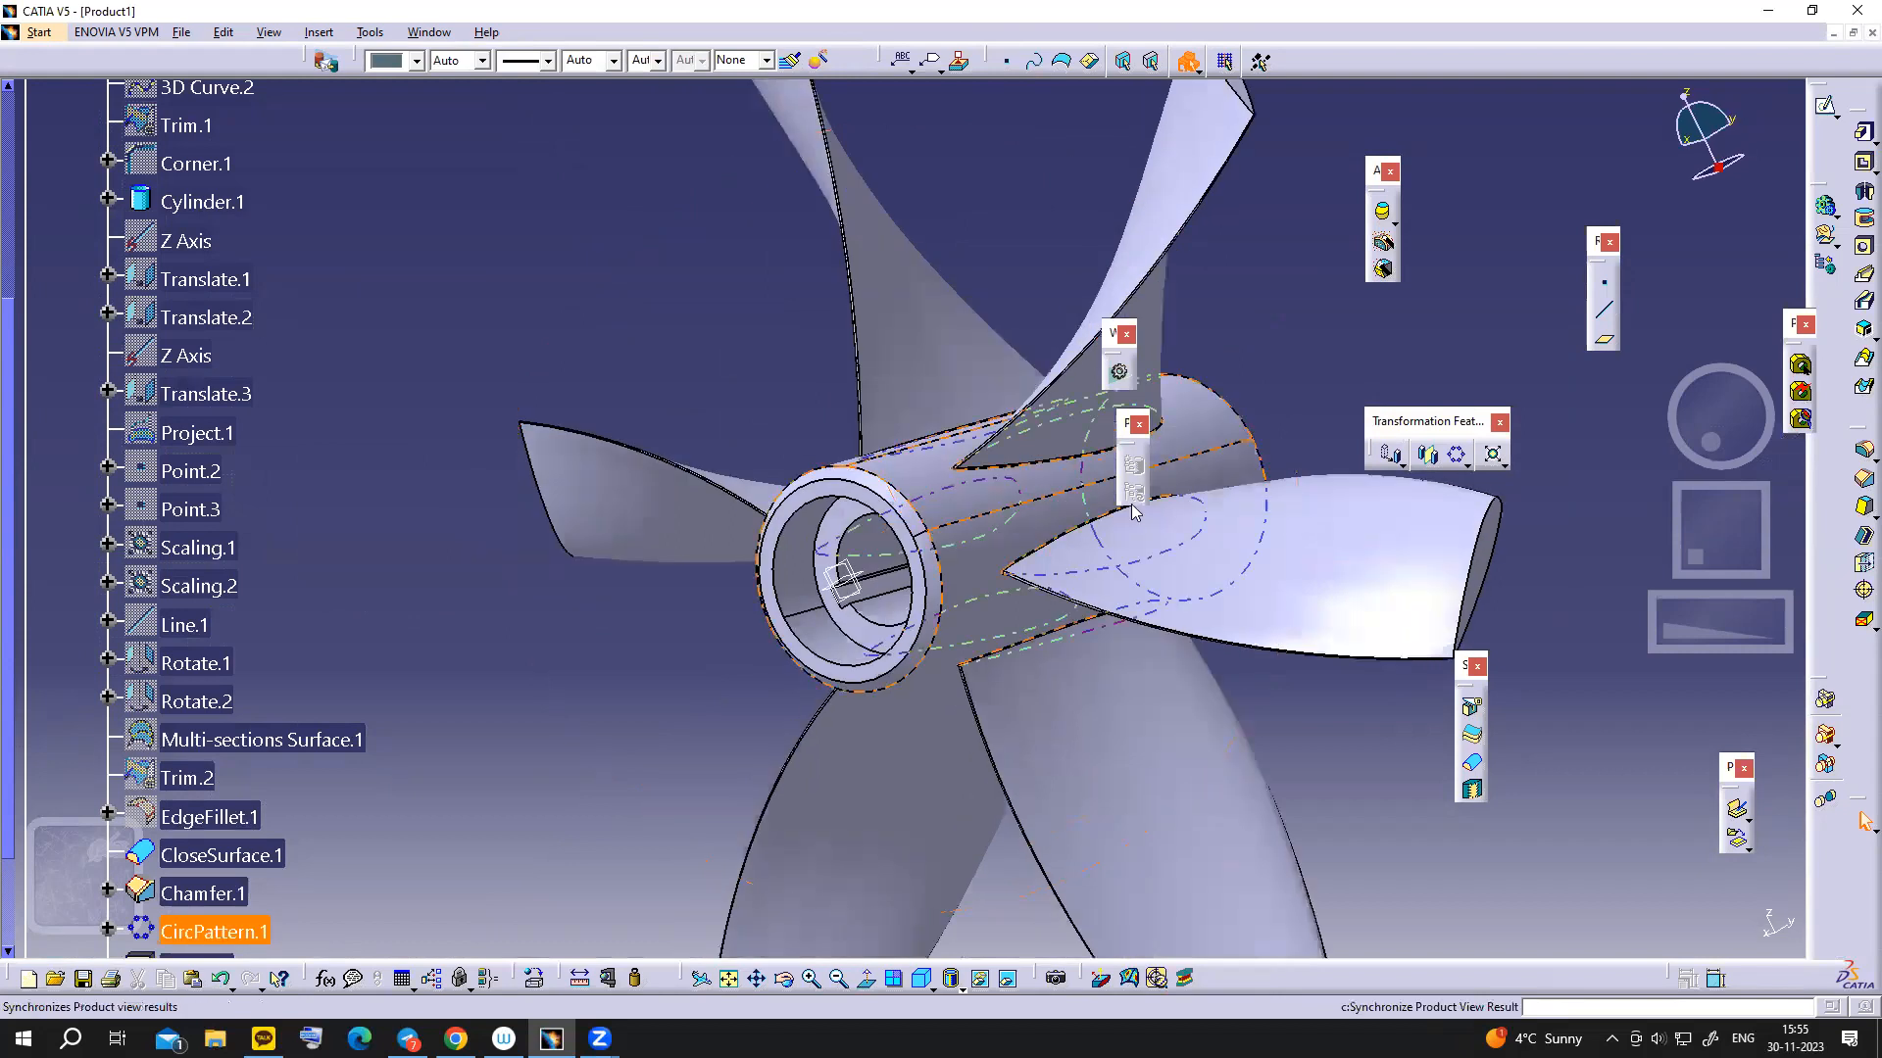
middle_drag(1272, 377, 1199, 417)
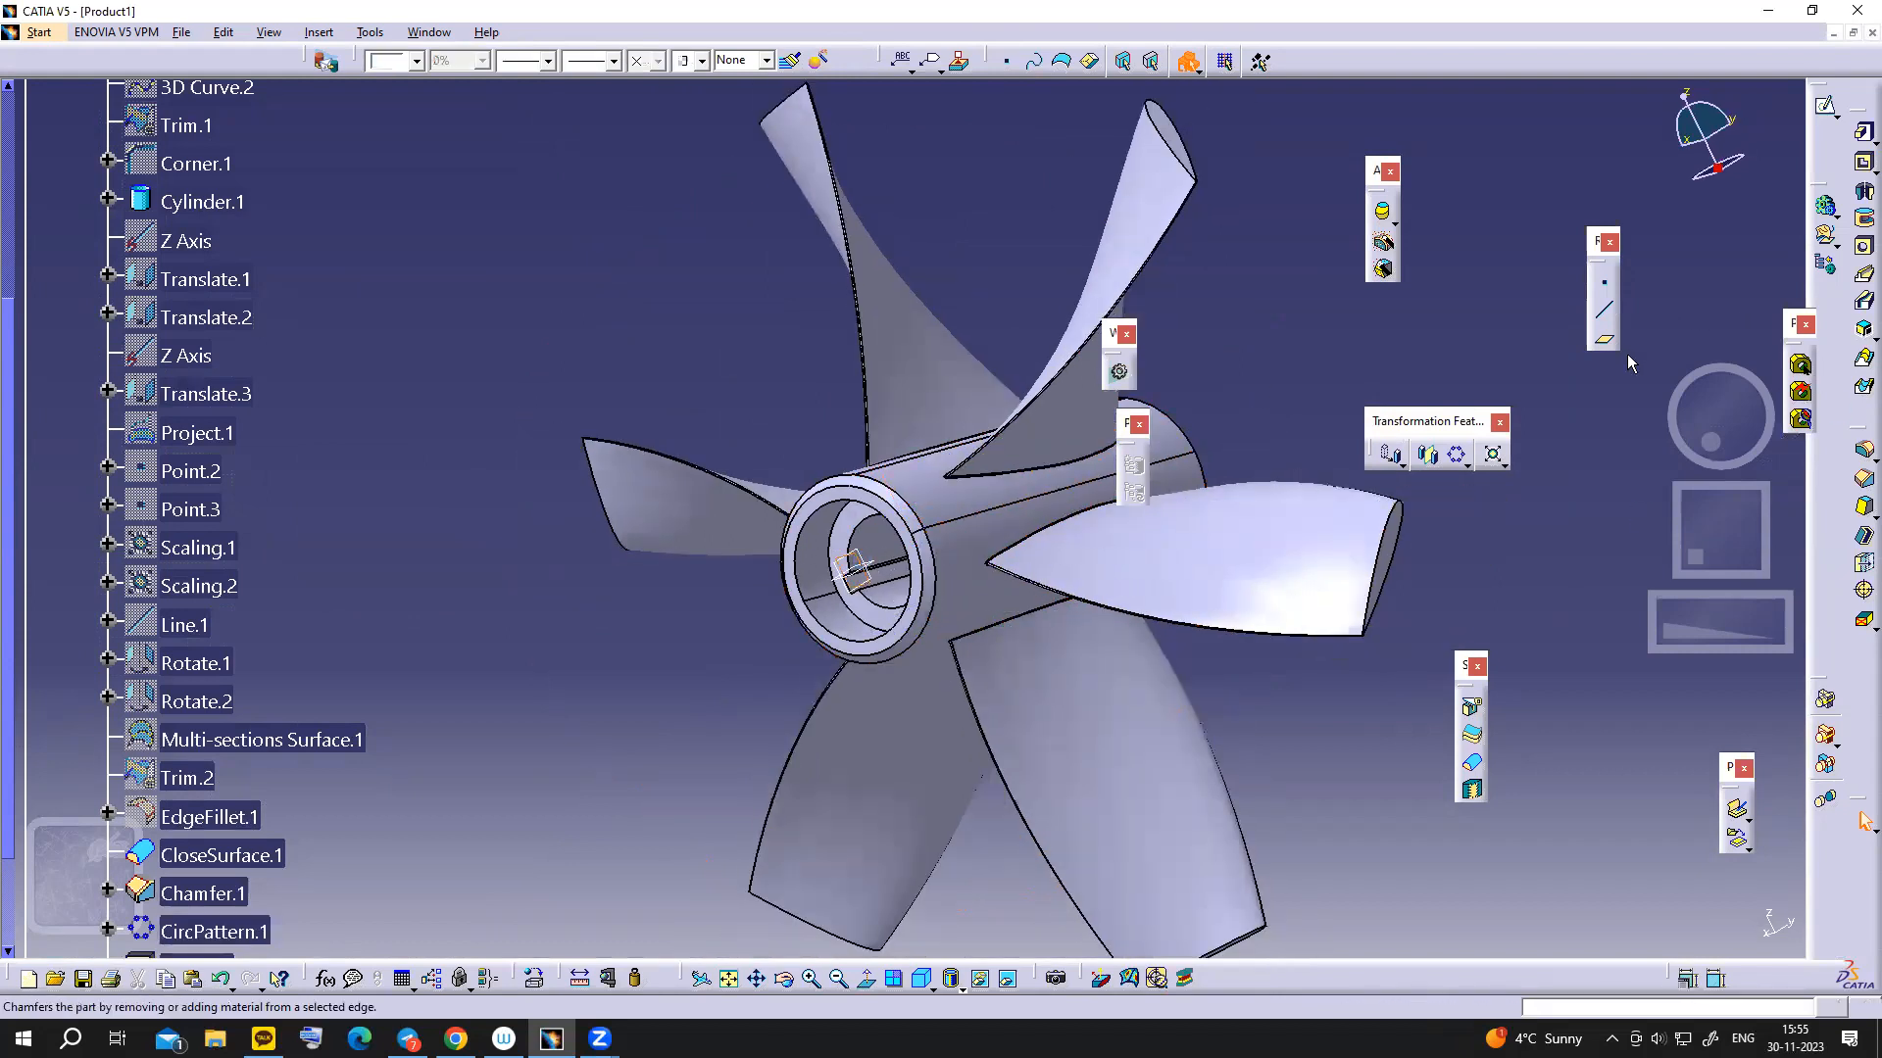
click(1605, 341)
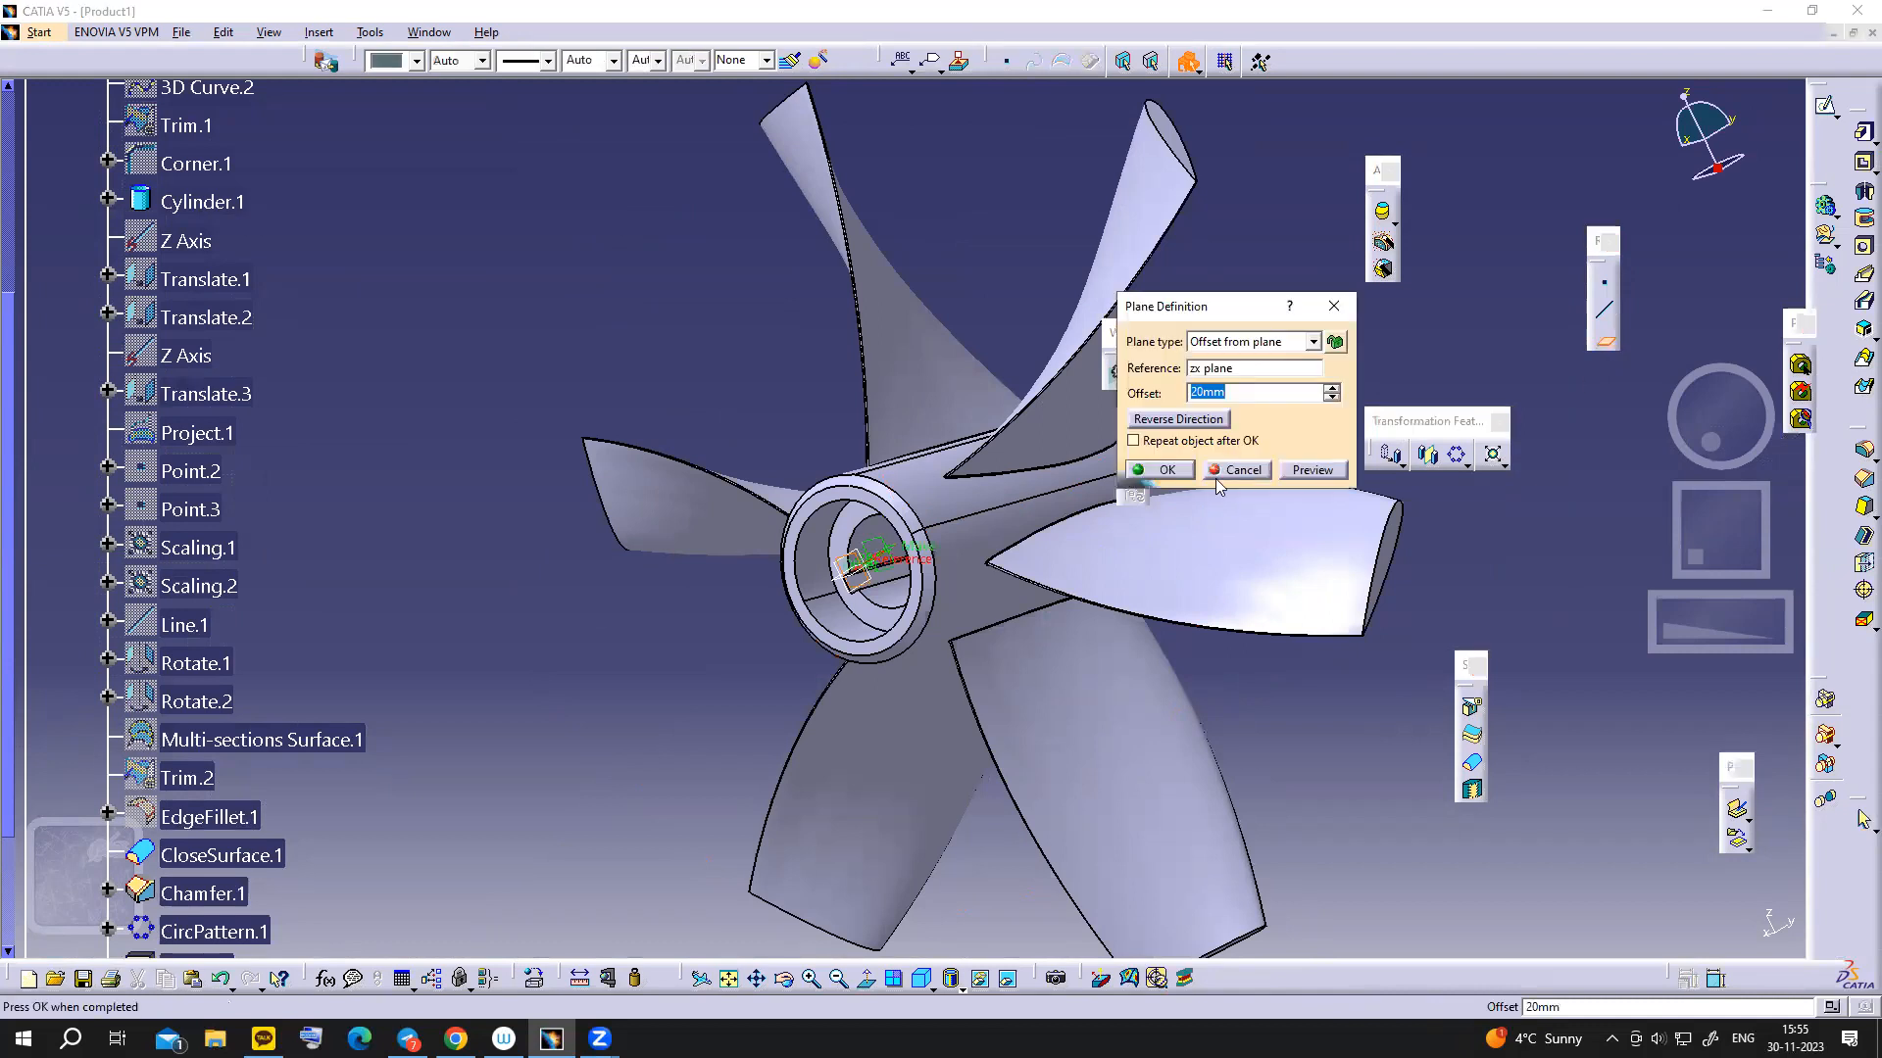
click(1216, 474)
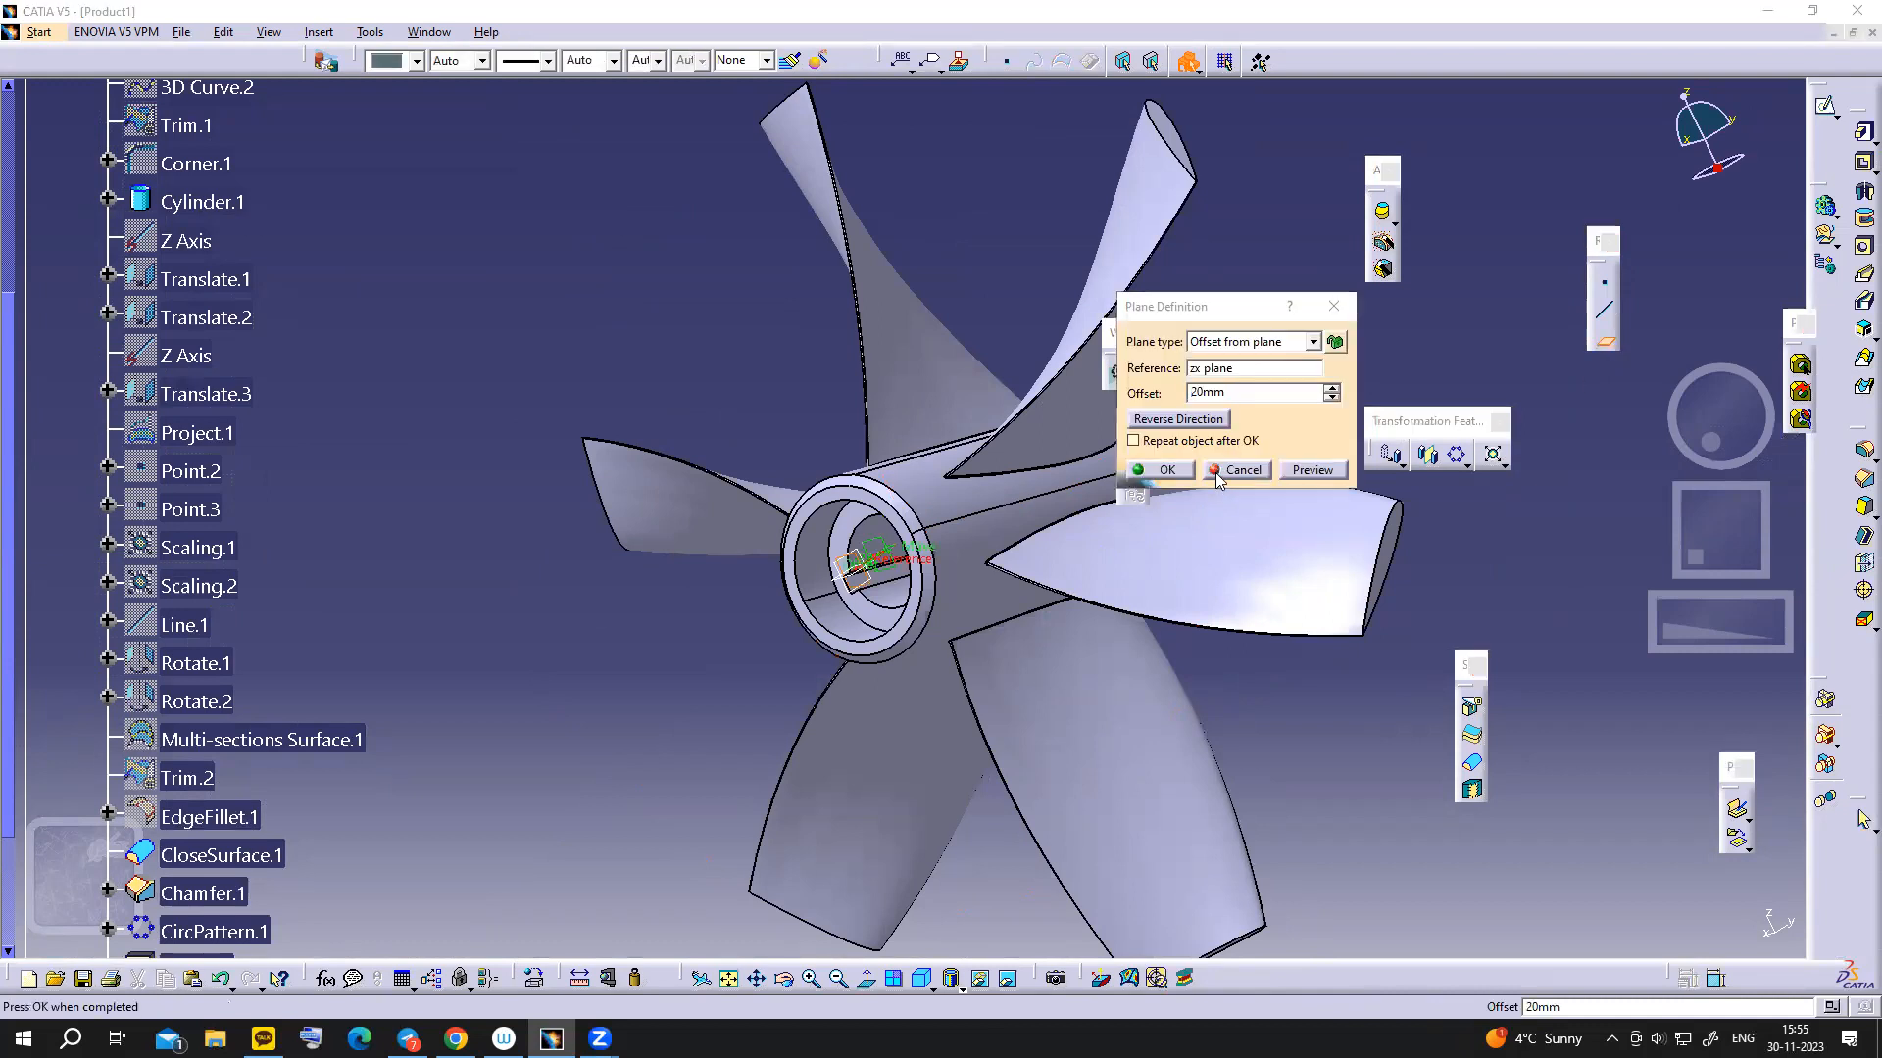
drag(1260, 397, 1159, 400)
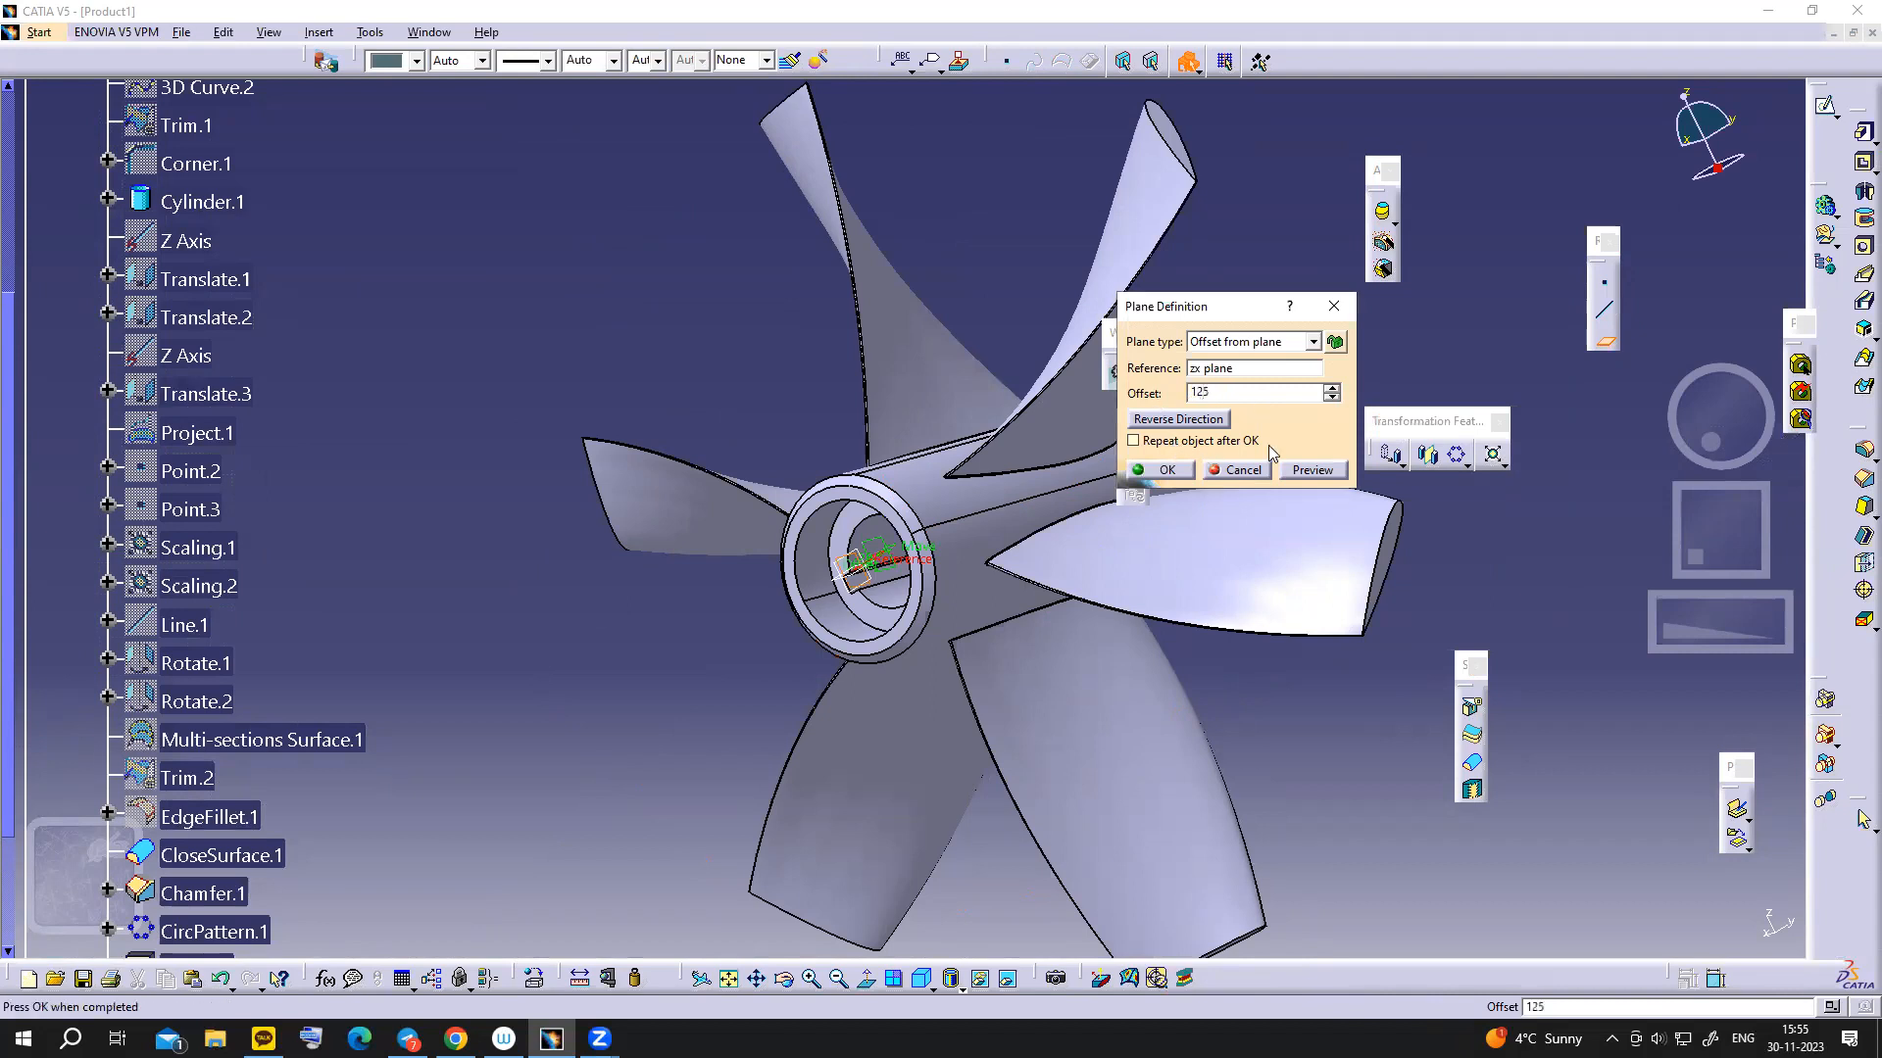
click(1166, 470)
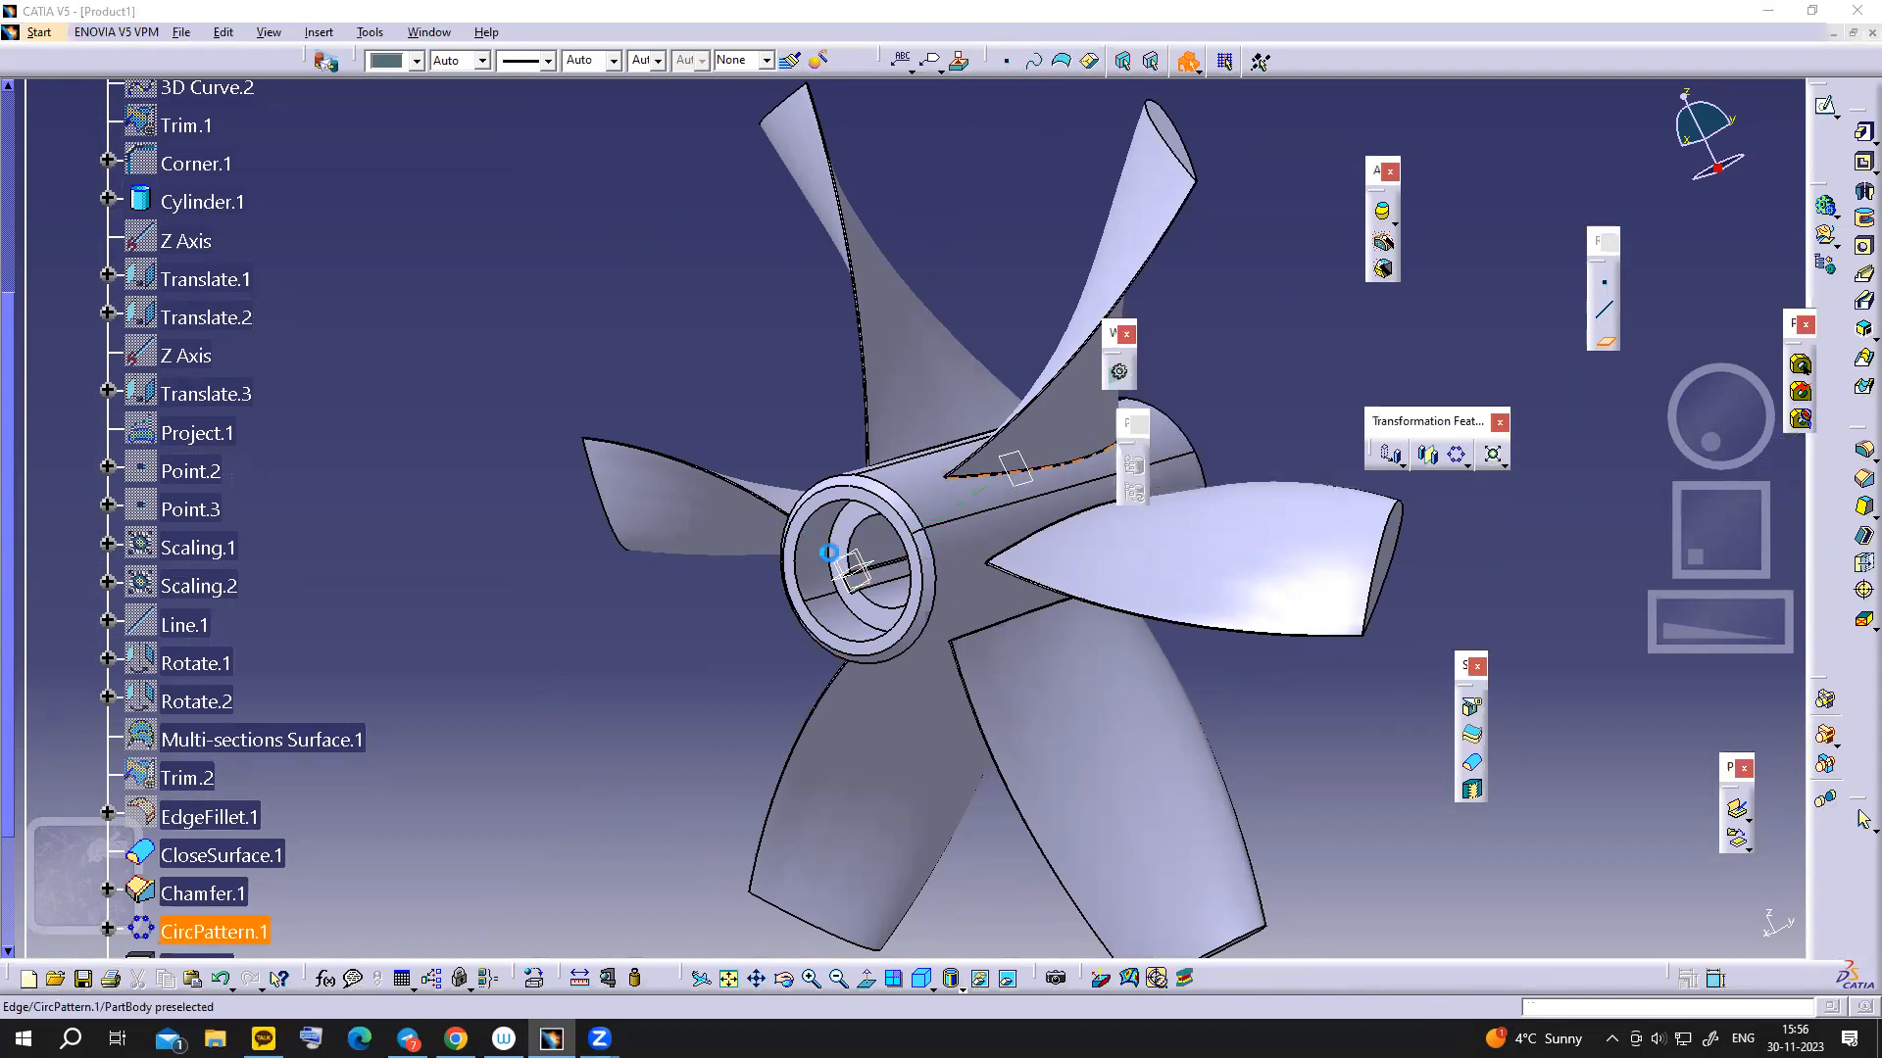
middle_drag(1269, 392, 1052, 487)
click(1044, 480)
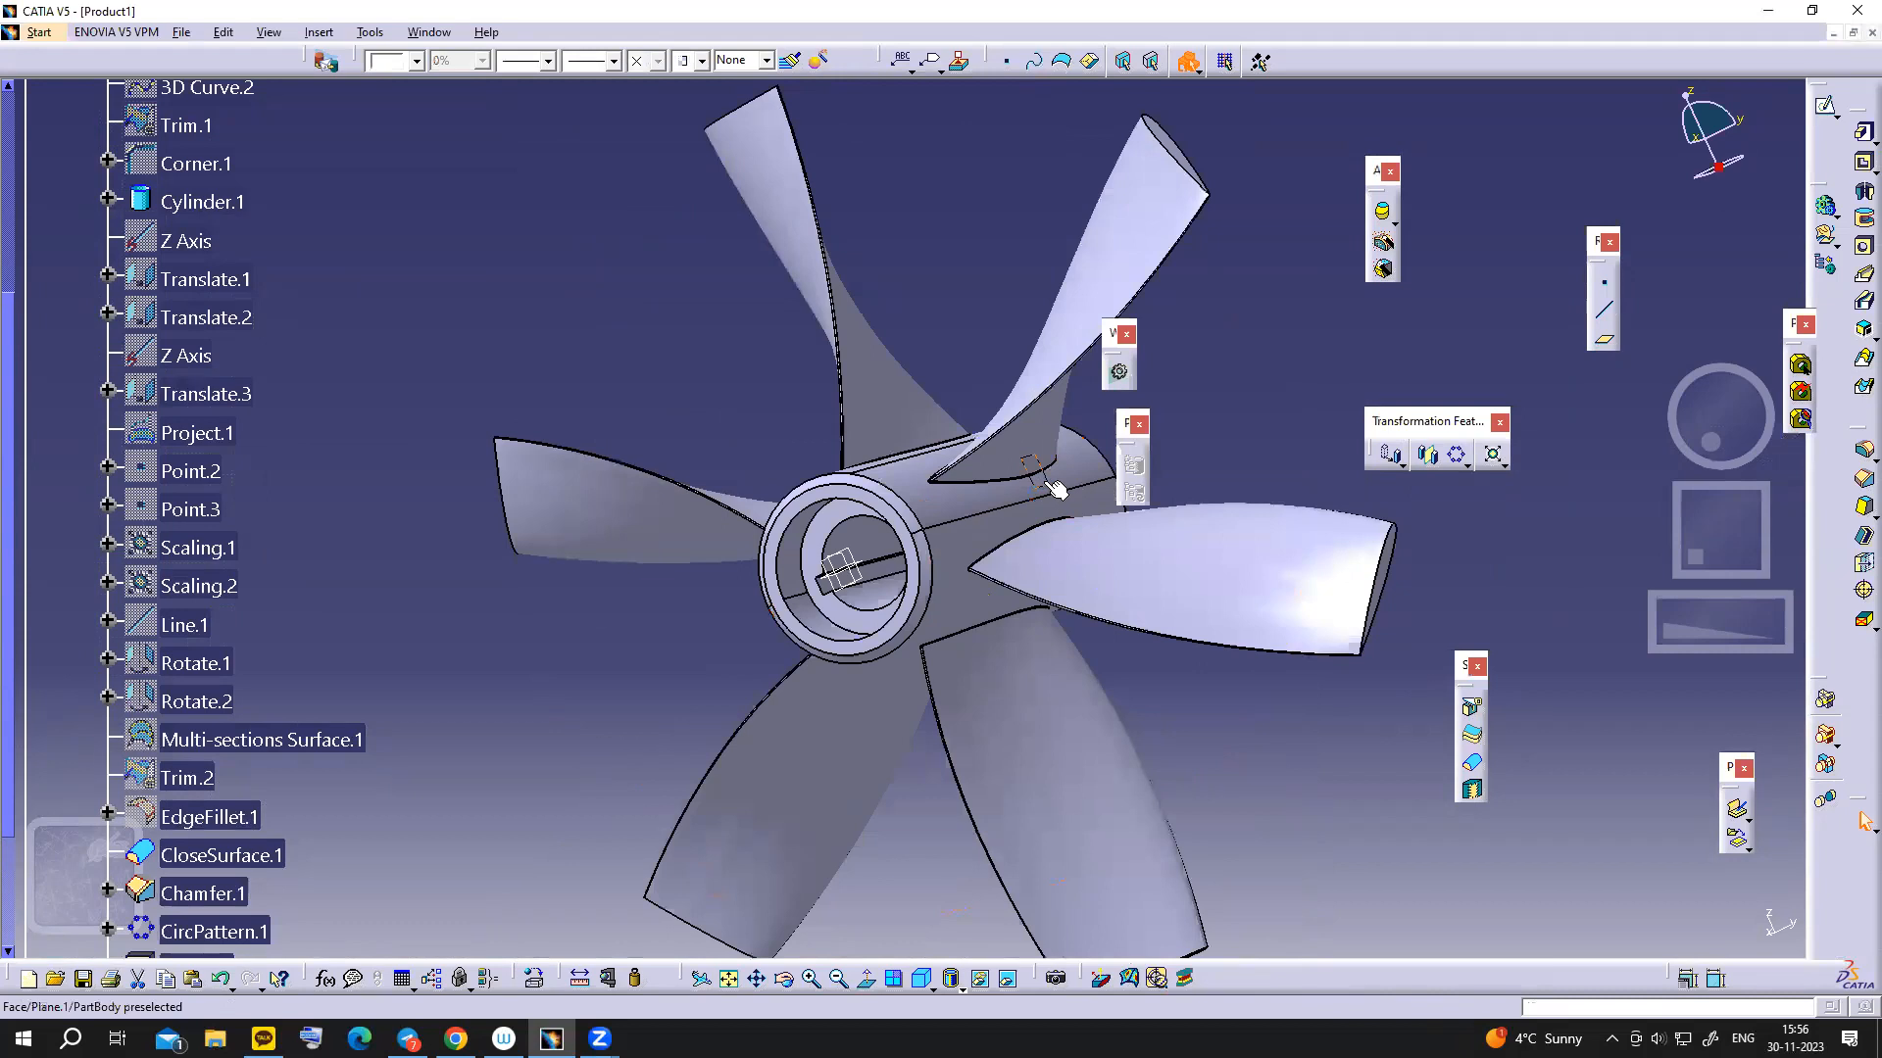
- Create a reference plane offset 125 mm from the yz plane, with the direction reversed towards the middle of the hub
click(851, 578)
scroll(850, 578, up, 1)
mouse_move(851, 578)
middle_down()
mouse_move(950, 548)
mouse_move(994, 582)
mouse_move(948, 606)
mouse_move(863, 545)
middle_up()
middle_drag(1276, 680, 1121, 769)
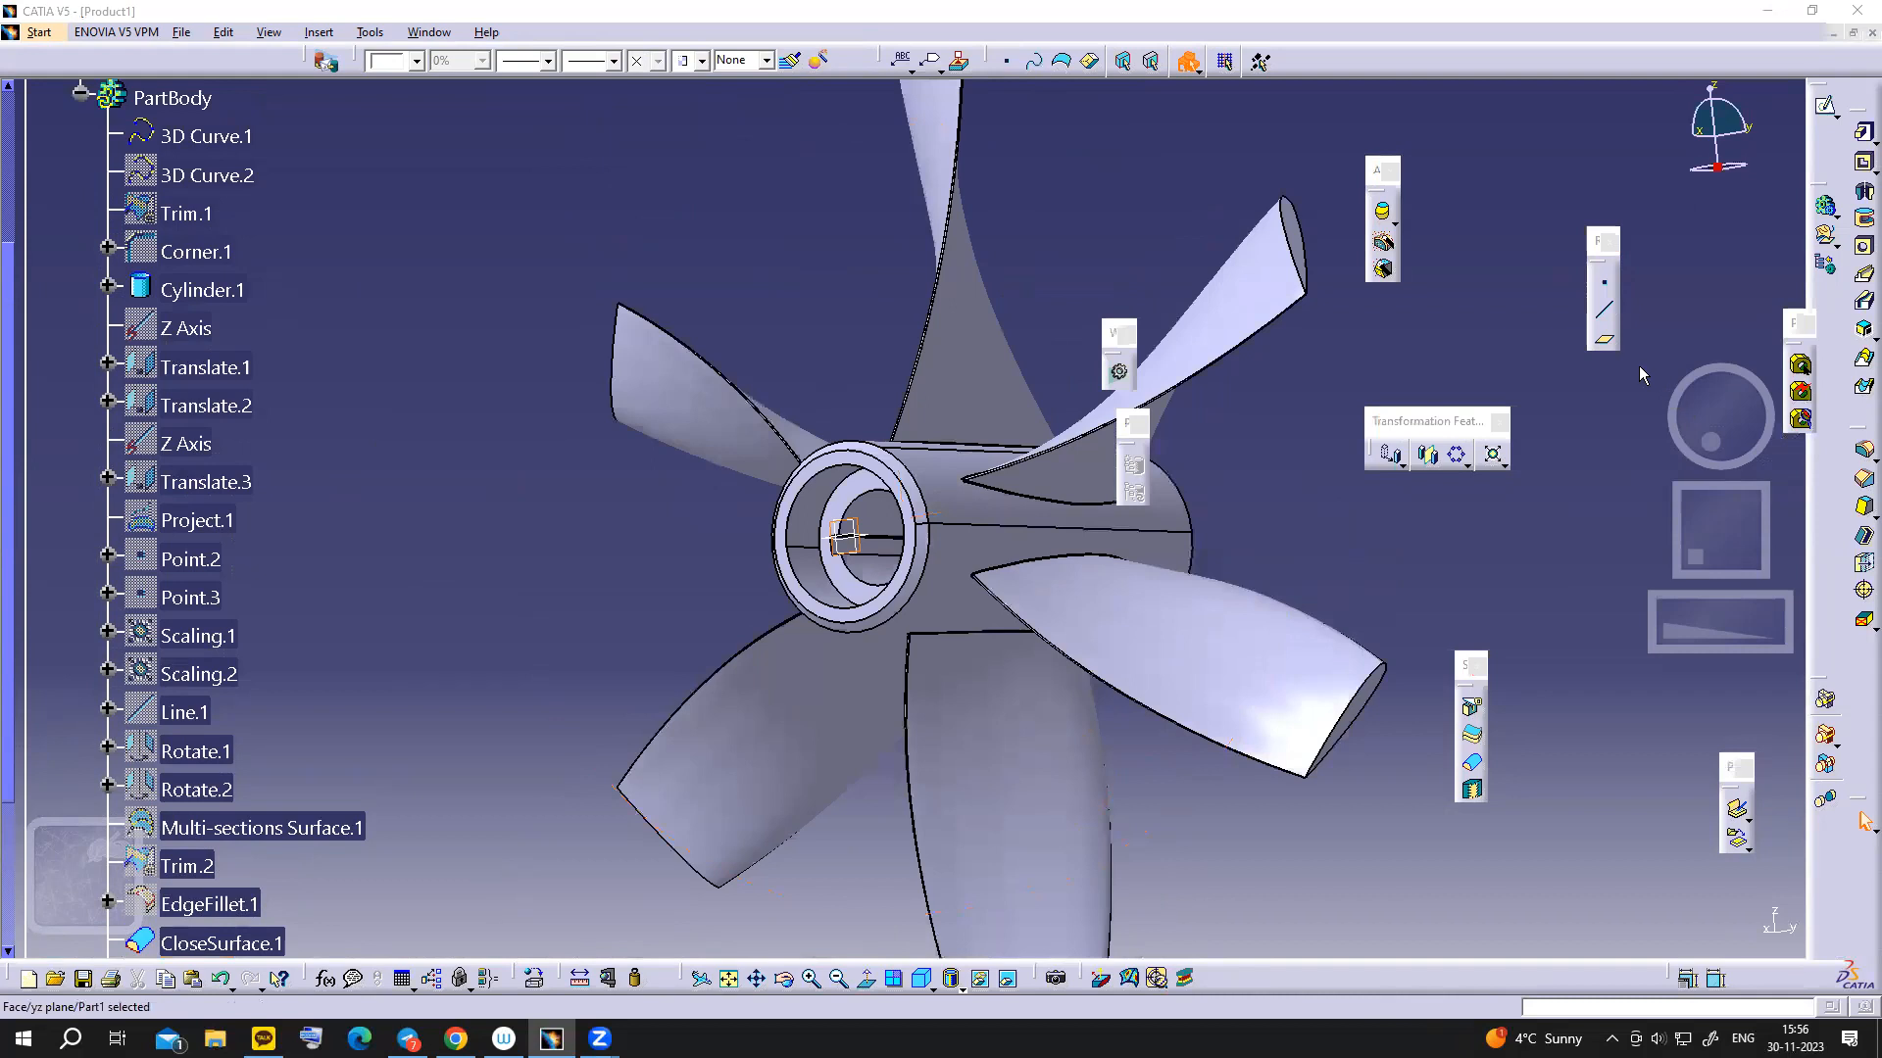
click(1604, 340)
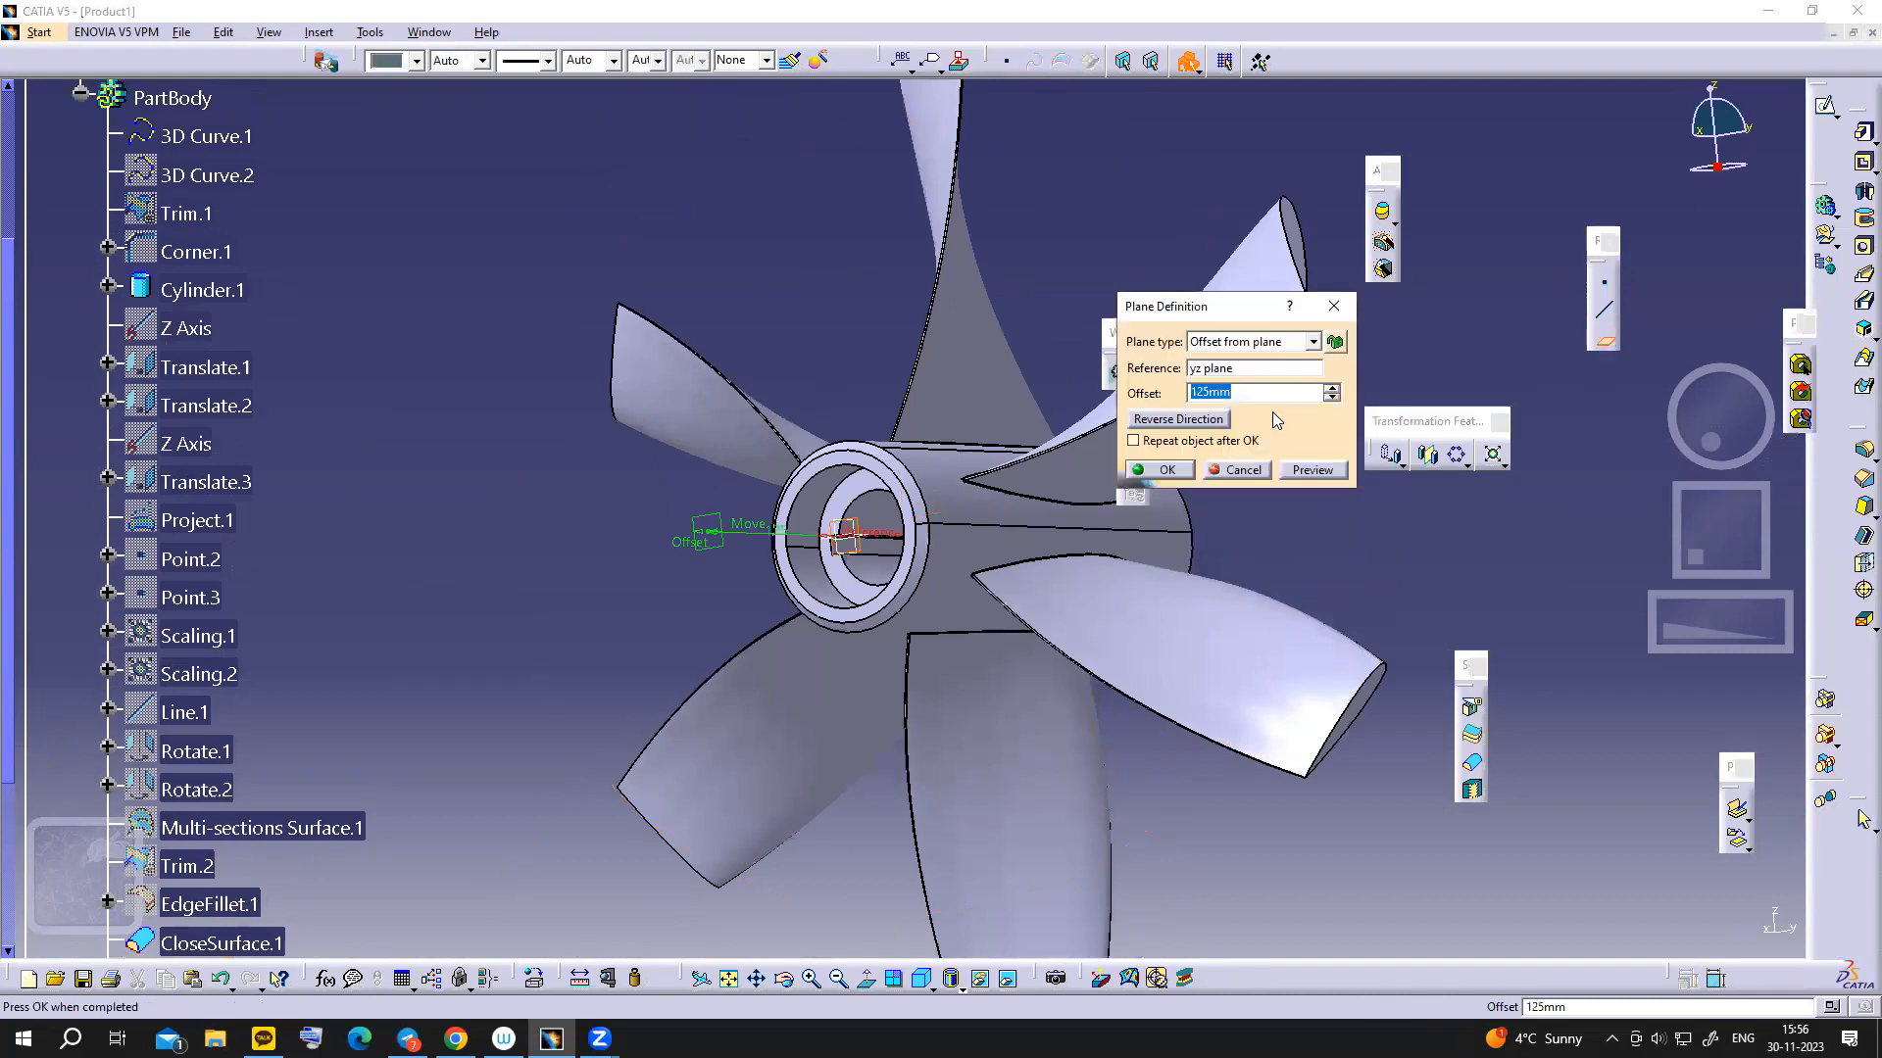
click(1179, 418)
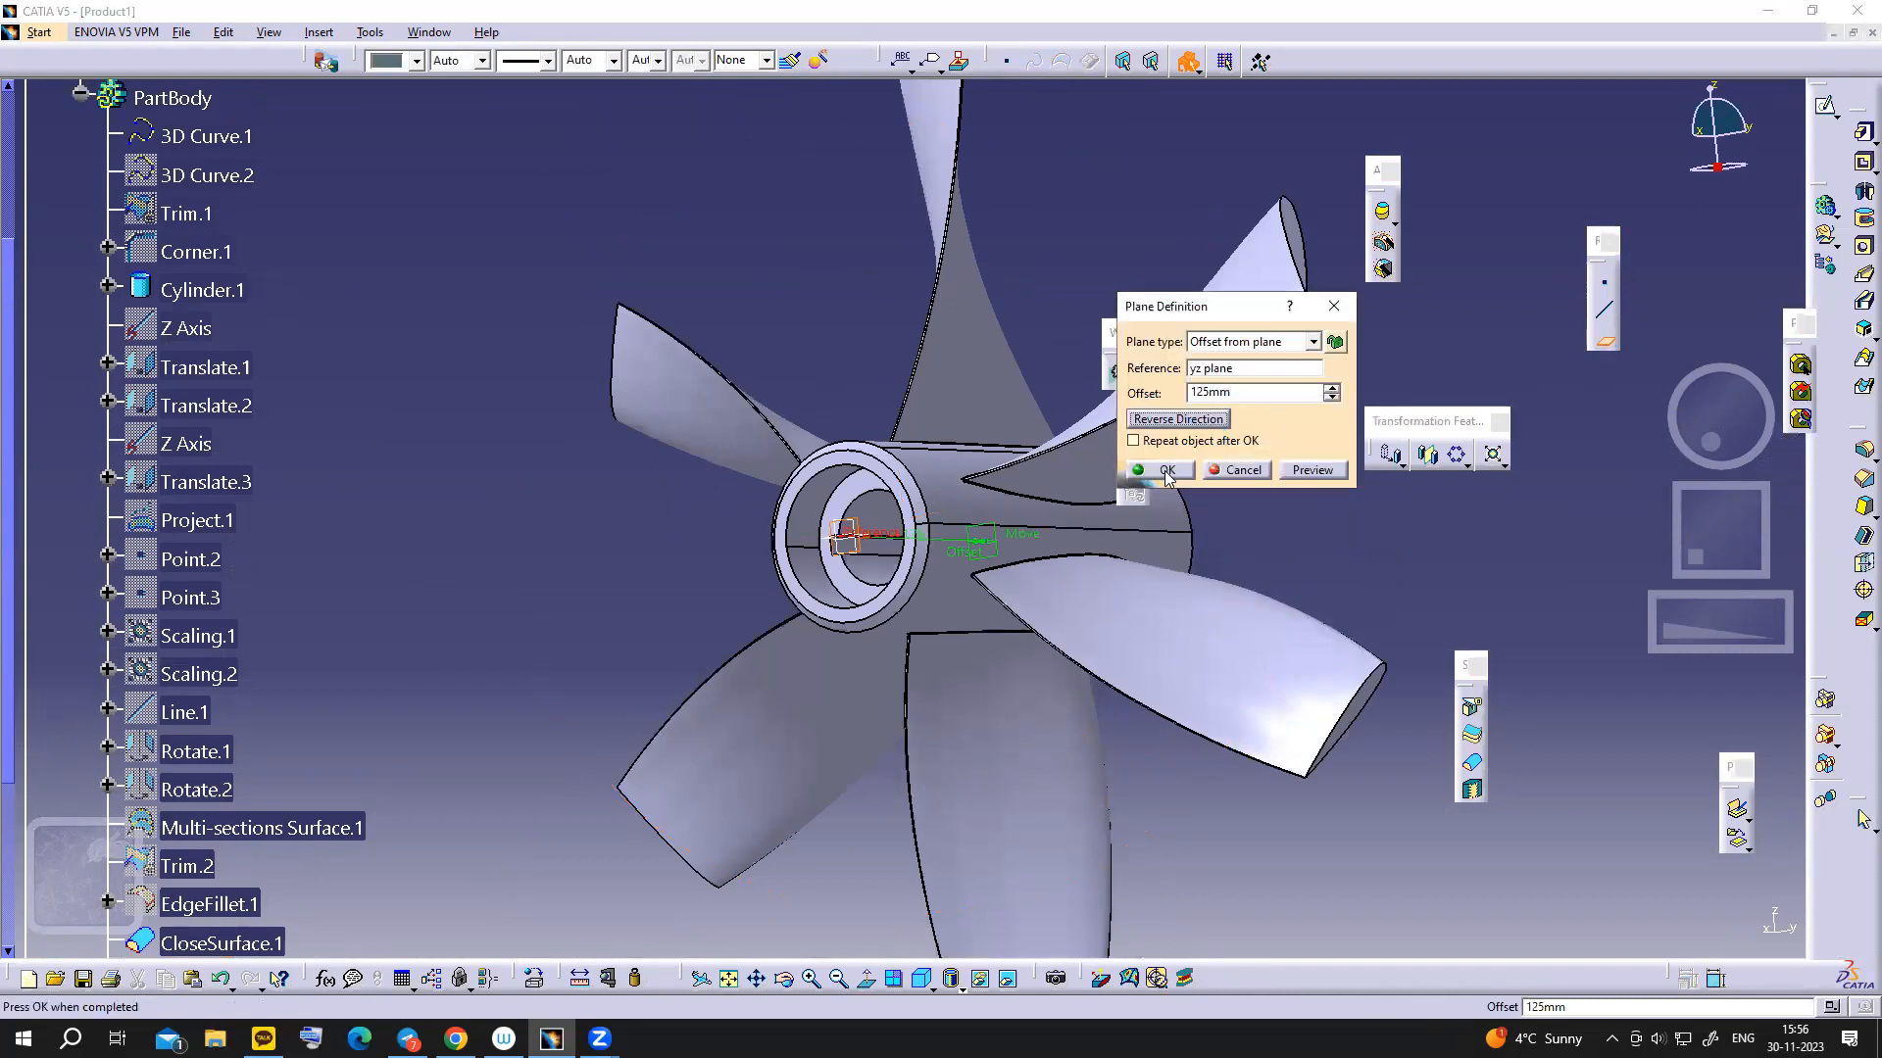
click(1168, 474)
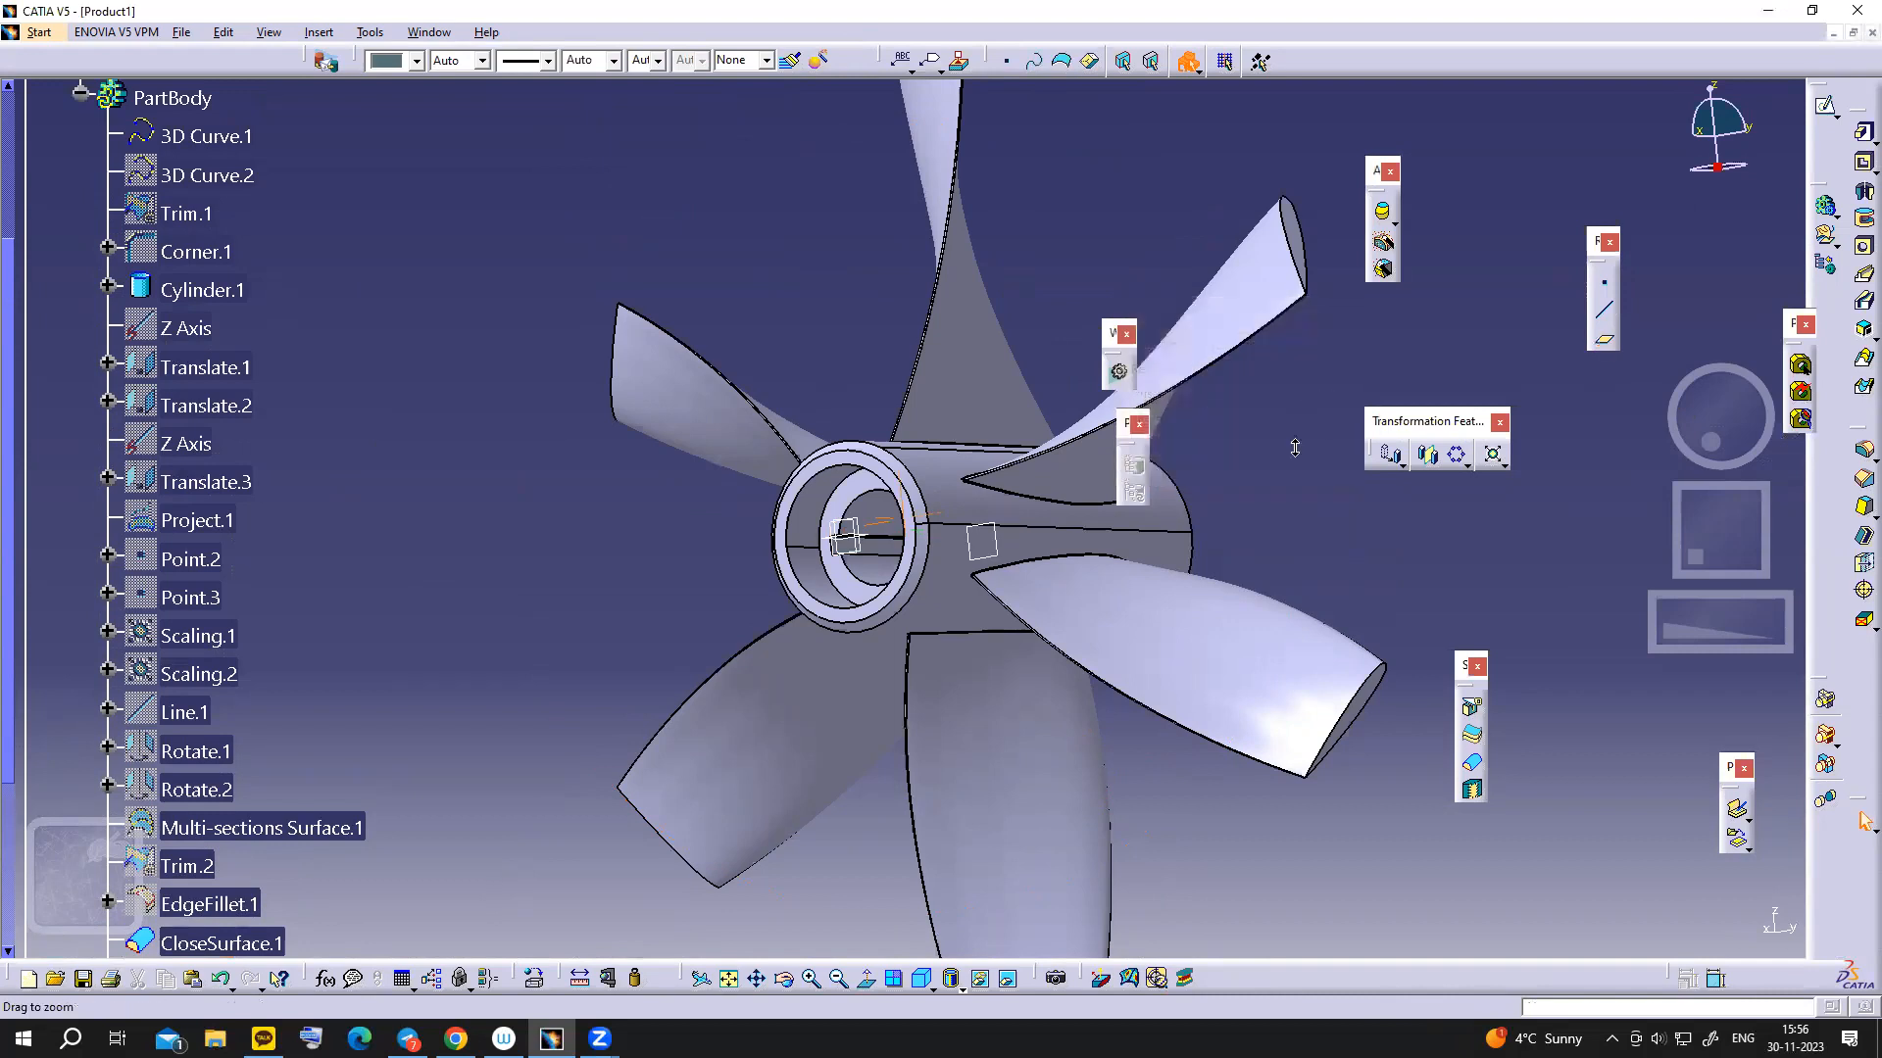
- Mirror the 30 mm deep recess pocket about the new offset plane to the hub's opposite end
ctrl+middle_drag(1294, 445, 1081, 484)
scroll(230, 676, down, 3)
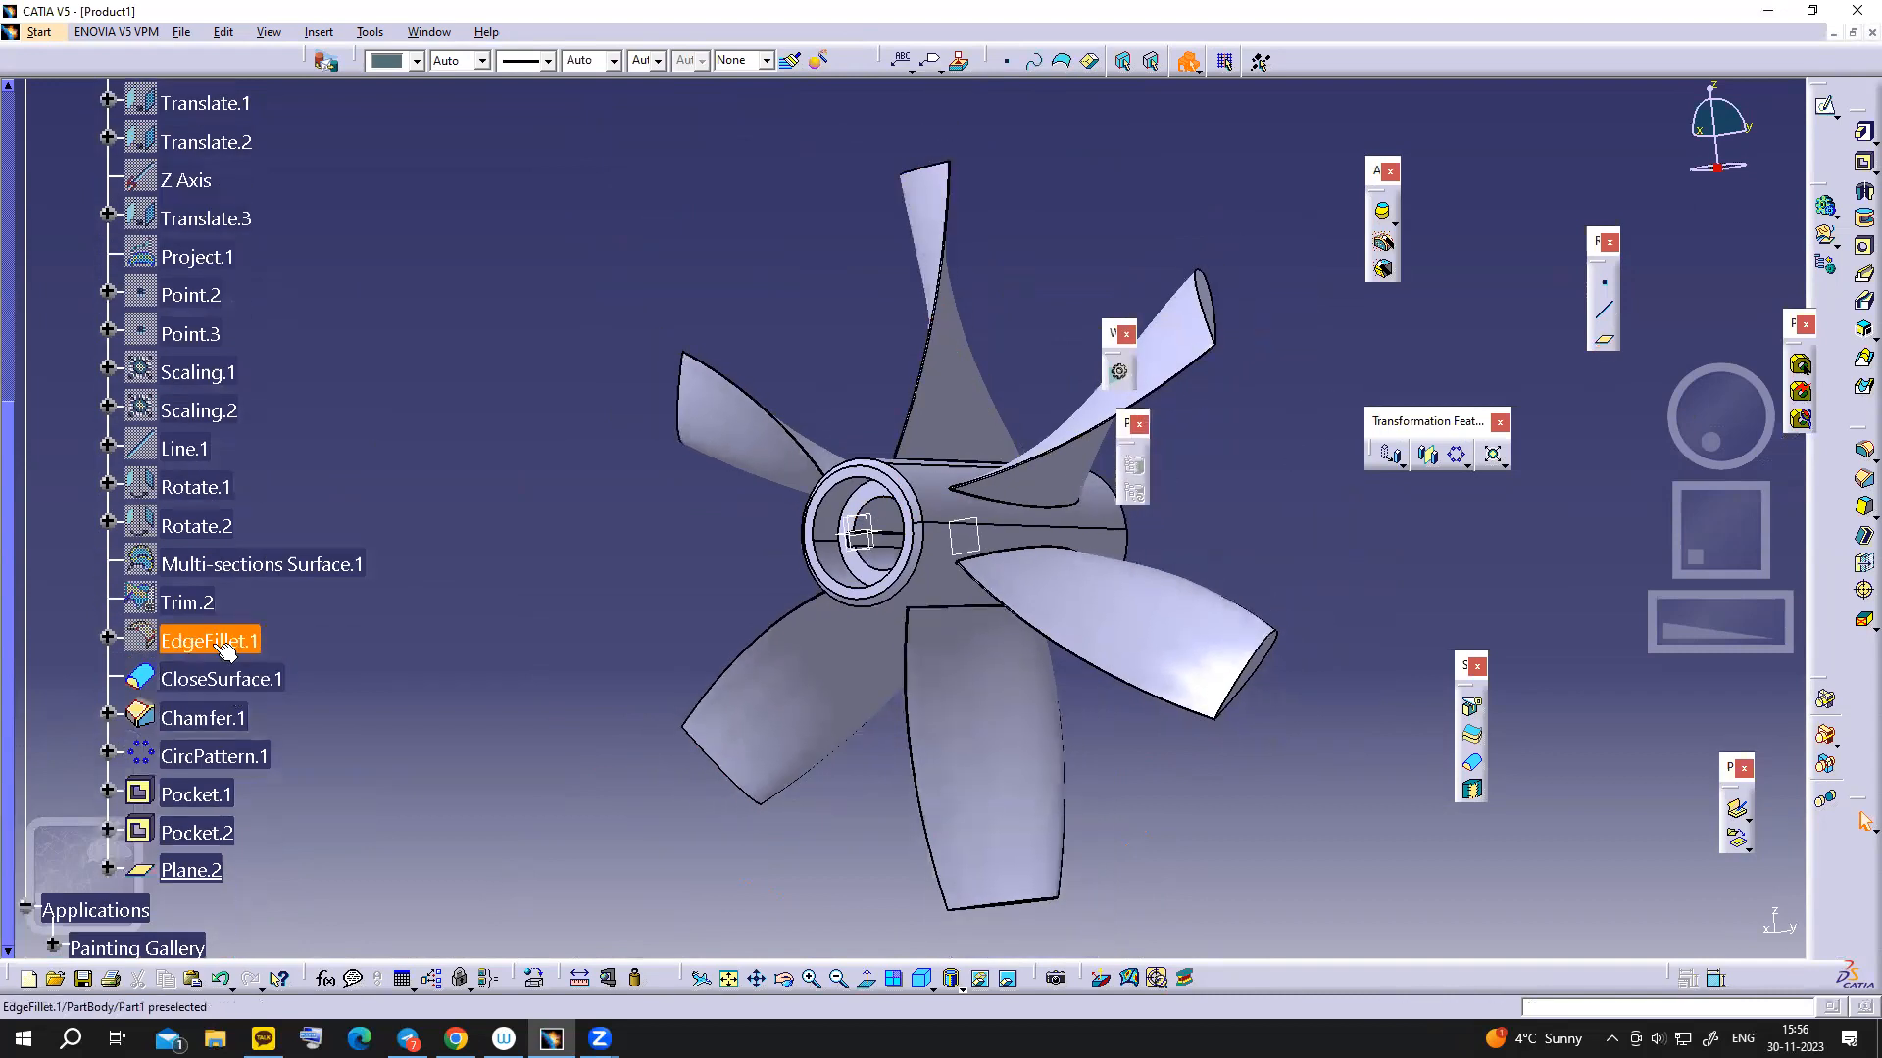
click(196, 795)
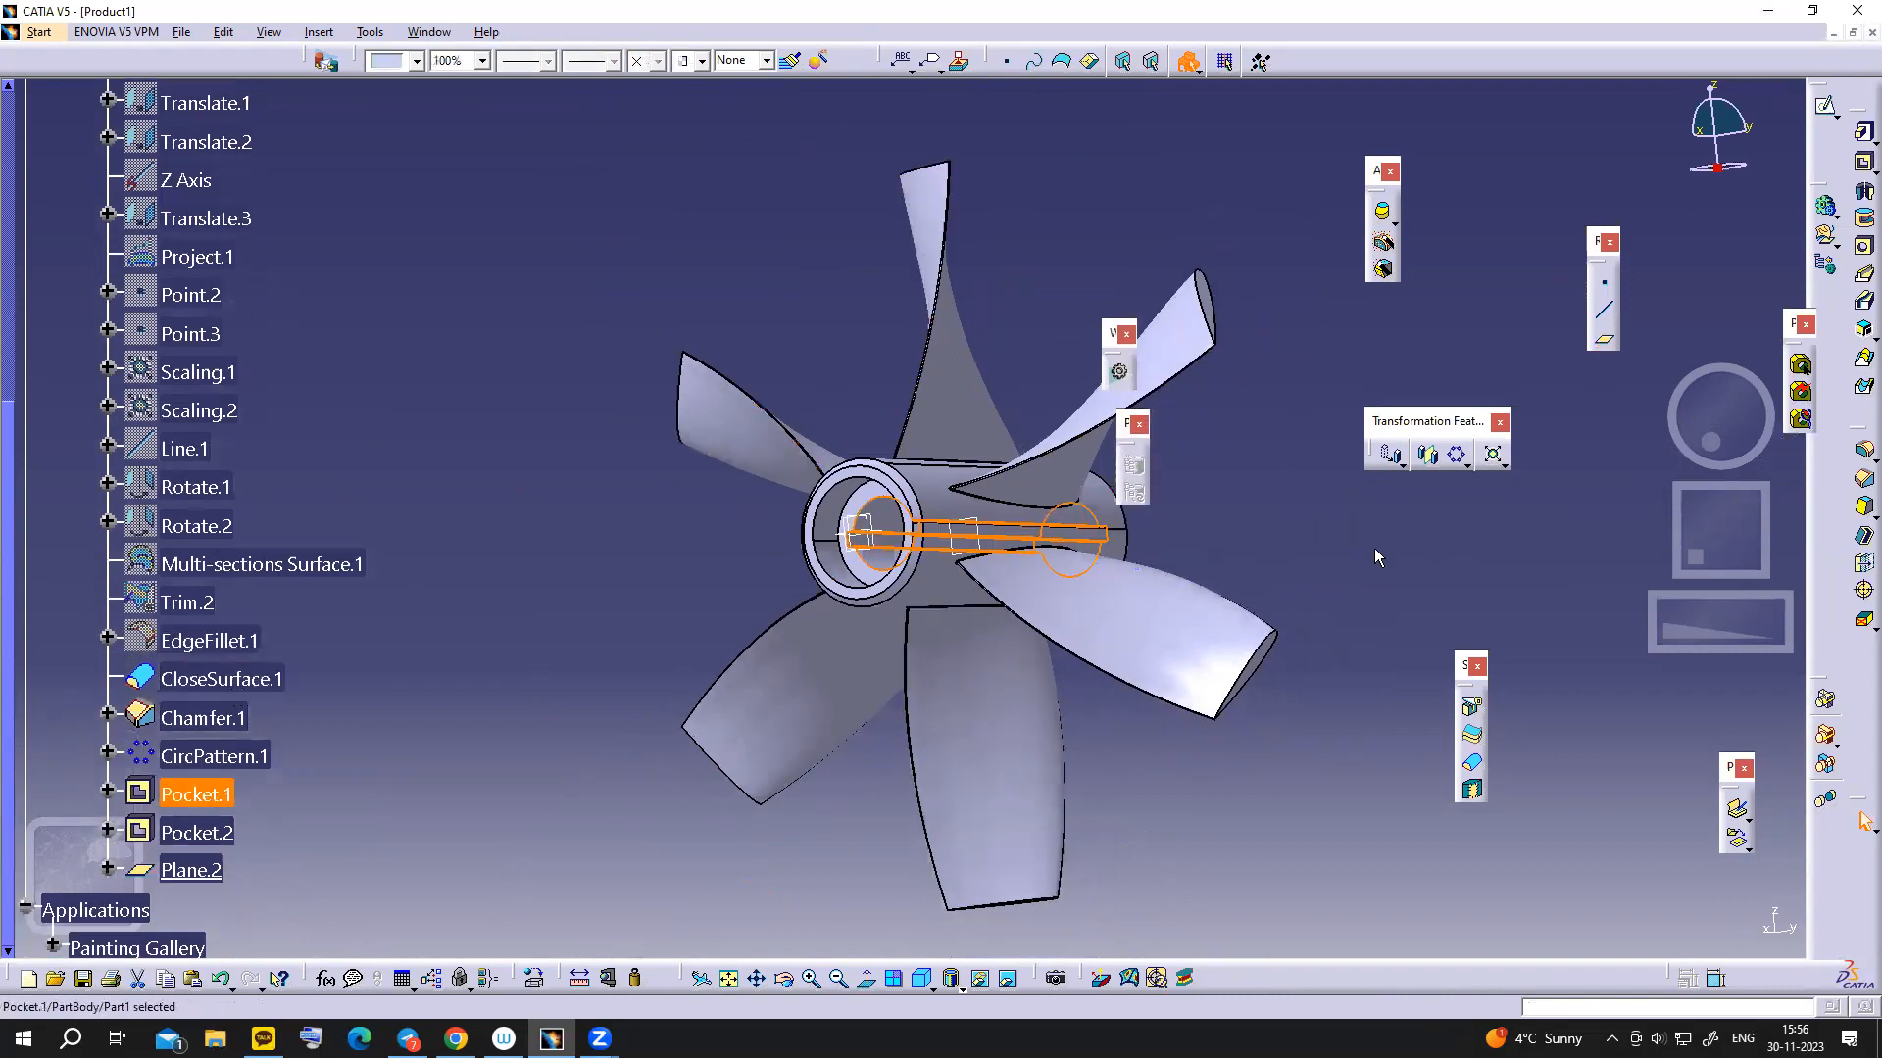
scroll(196, 686, down, 1)
click(196, 745)
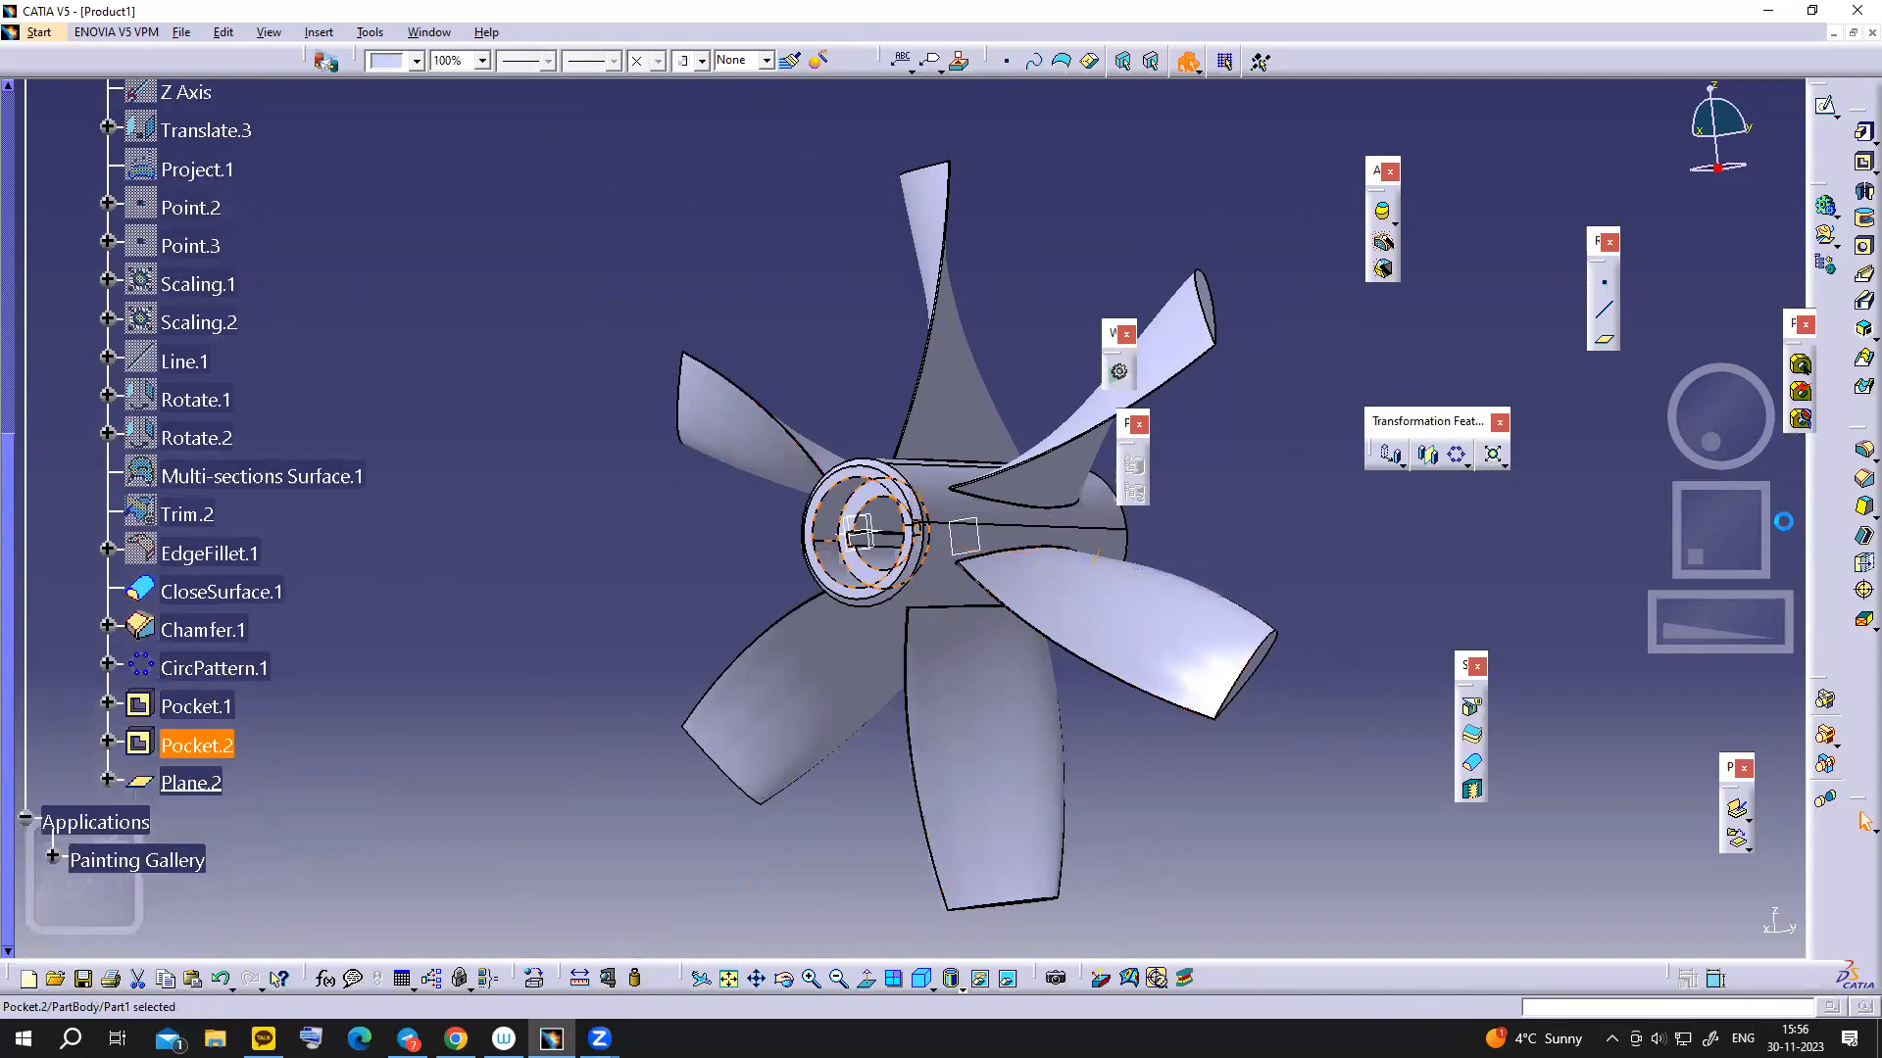
click(1429, 455)
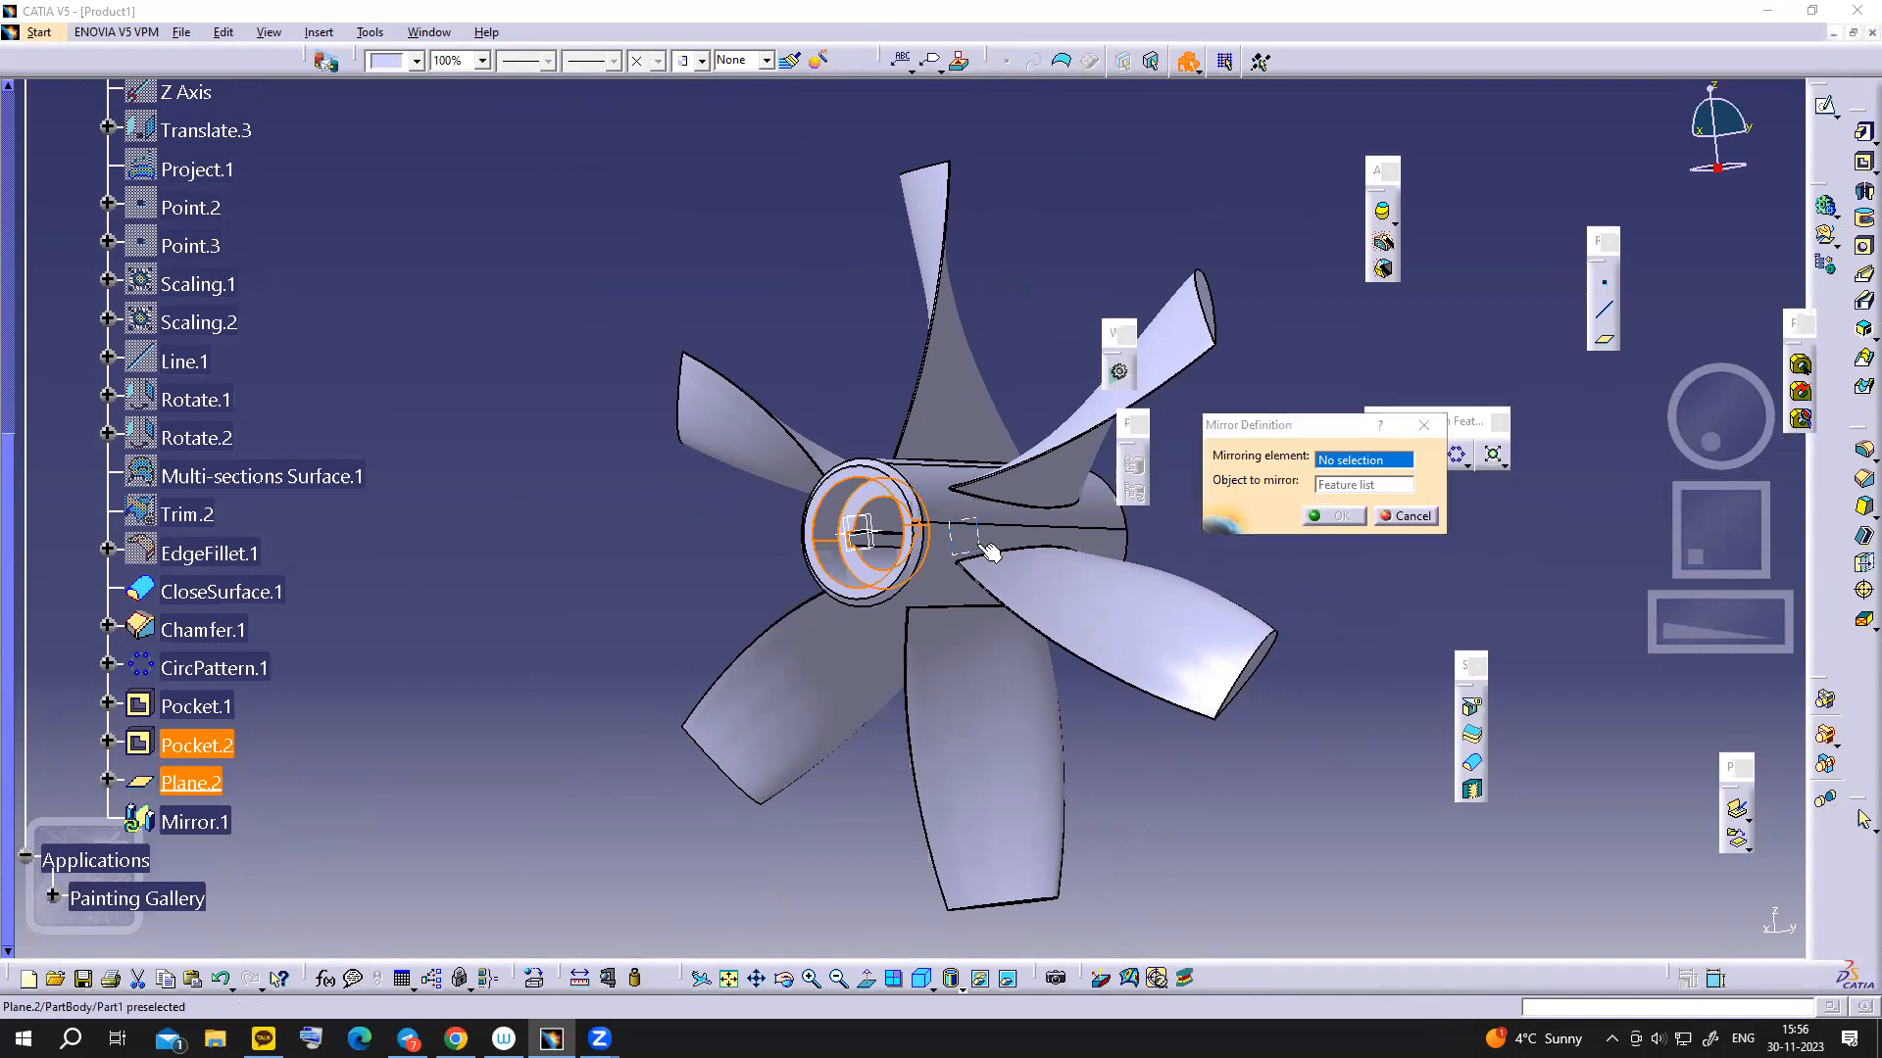
click(1333, 516)
- Check the fillet radius in the browser's reference drawing and round the inner bottom edges of both hub recesses with a 5 mm Edge Fillet
middle_drag(1293, 533, 1440, 529)
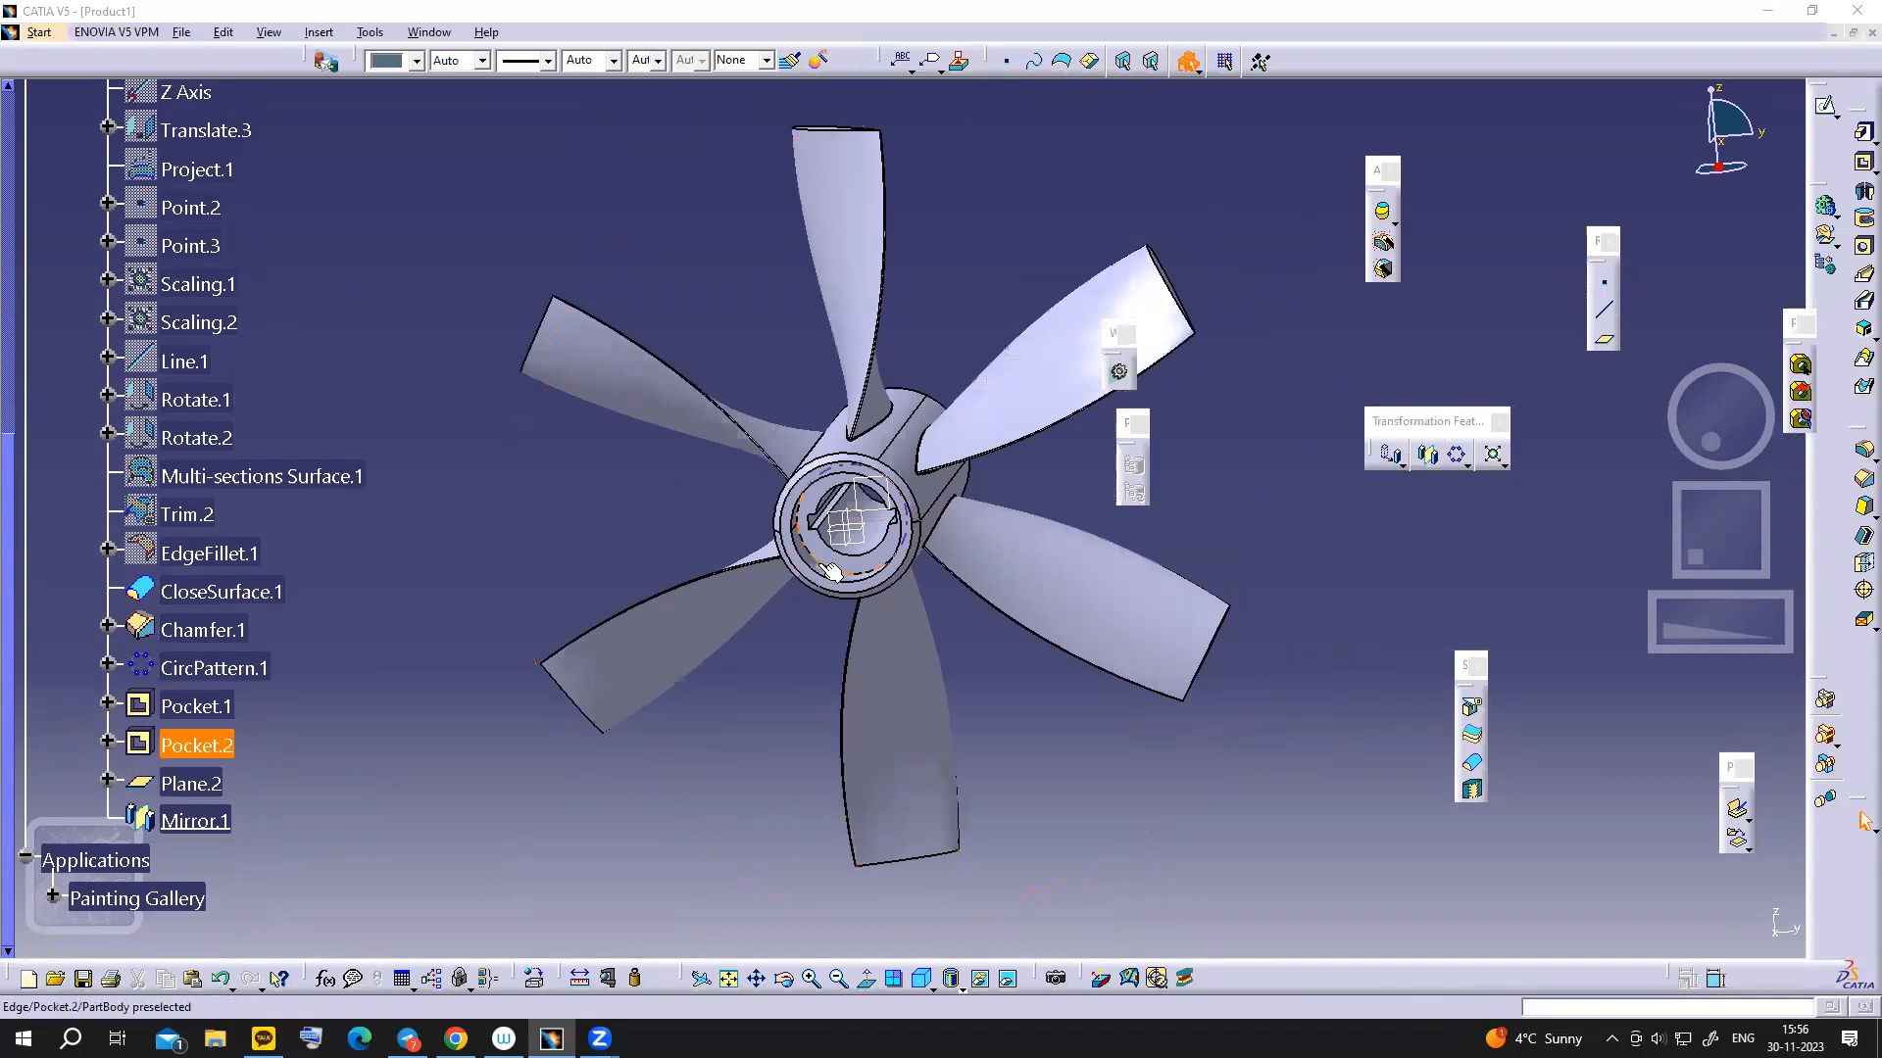
middle_drag(1008, 693, 1323, 674)
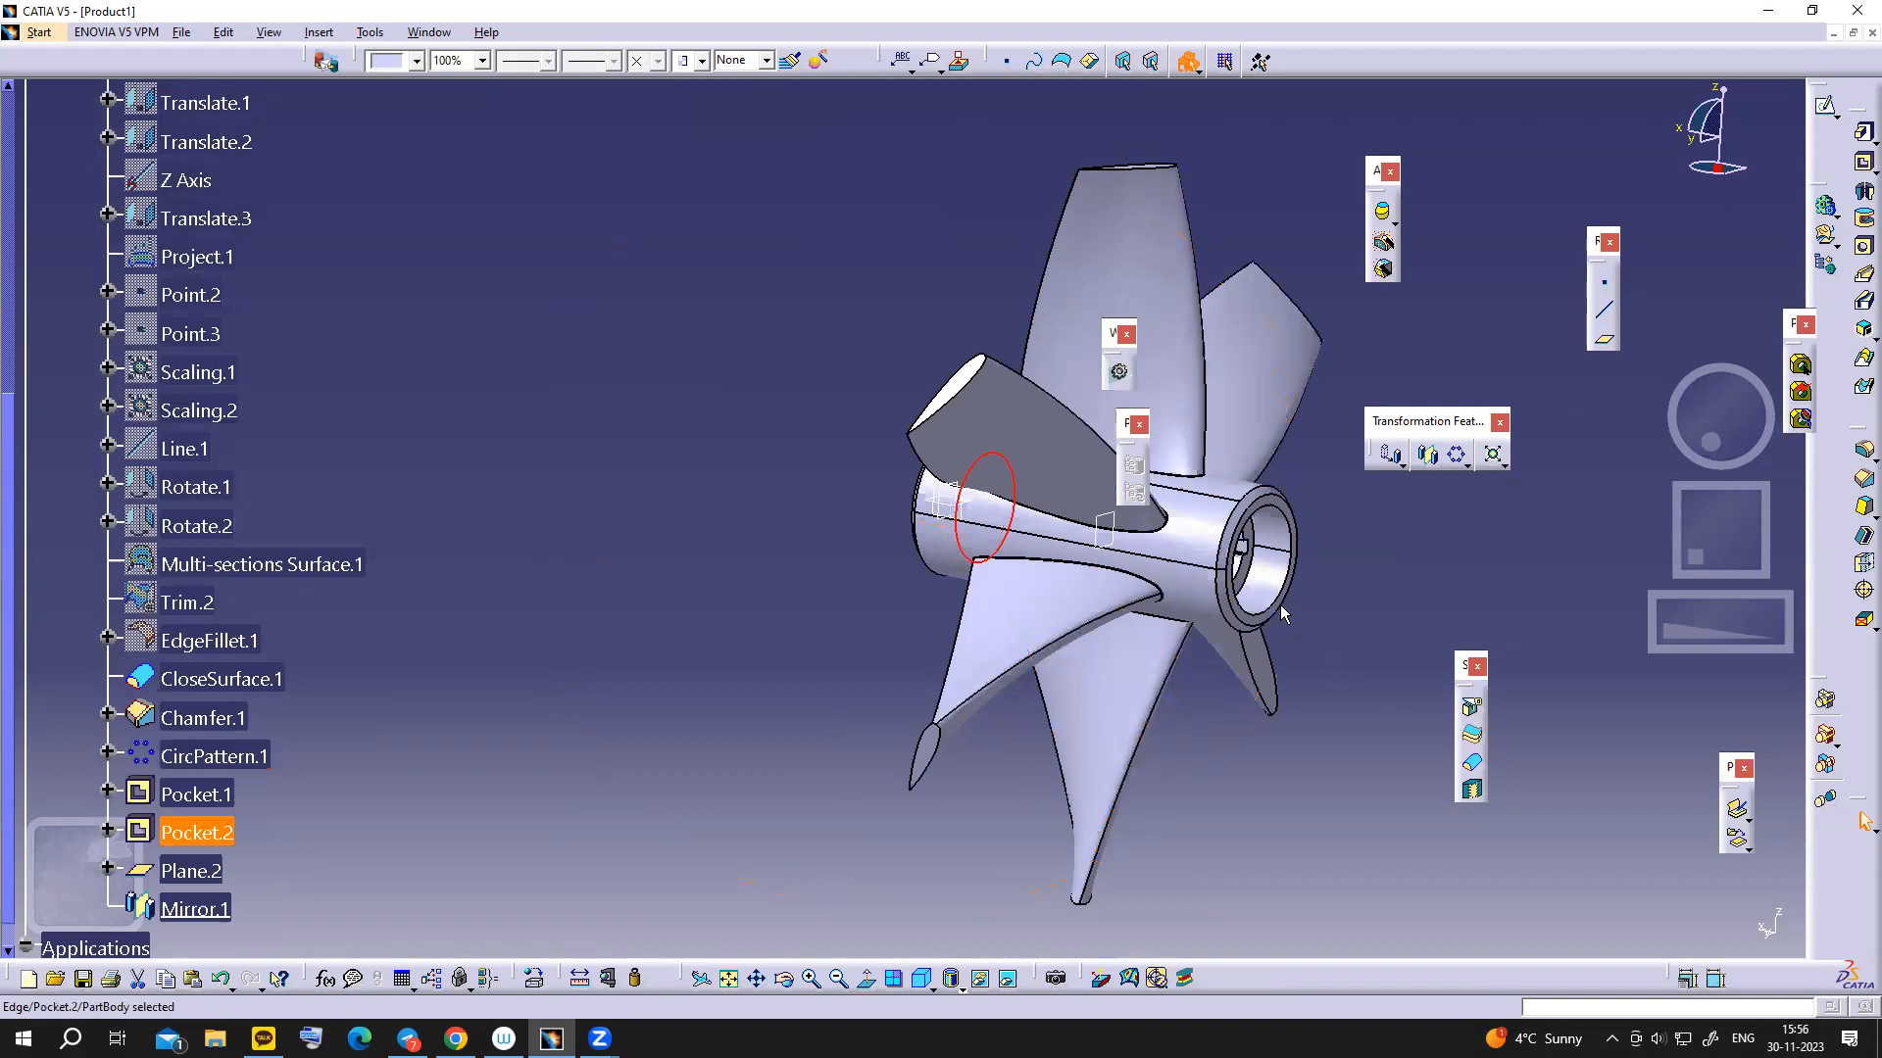
ctrl+click(1243, 576)
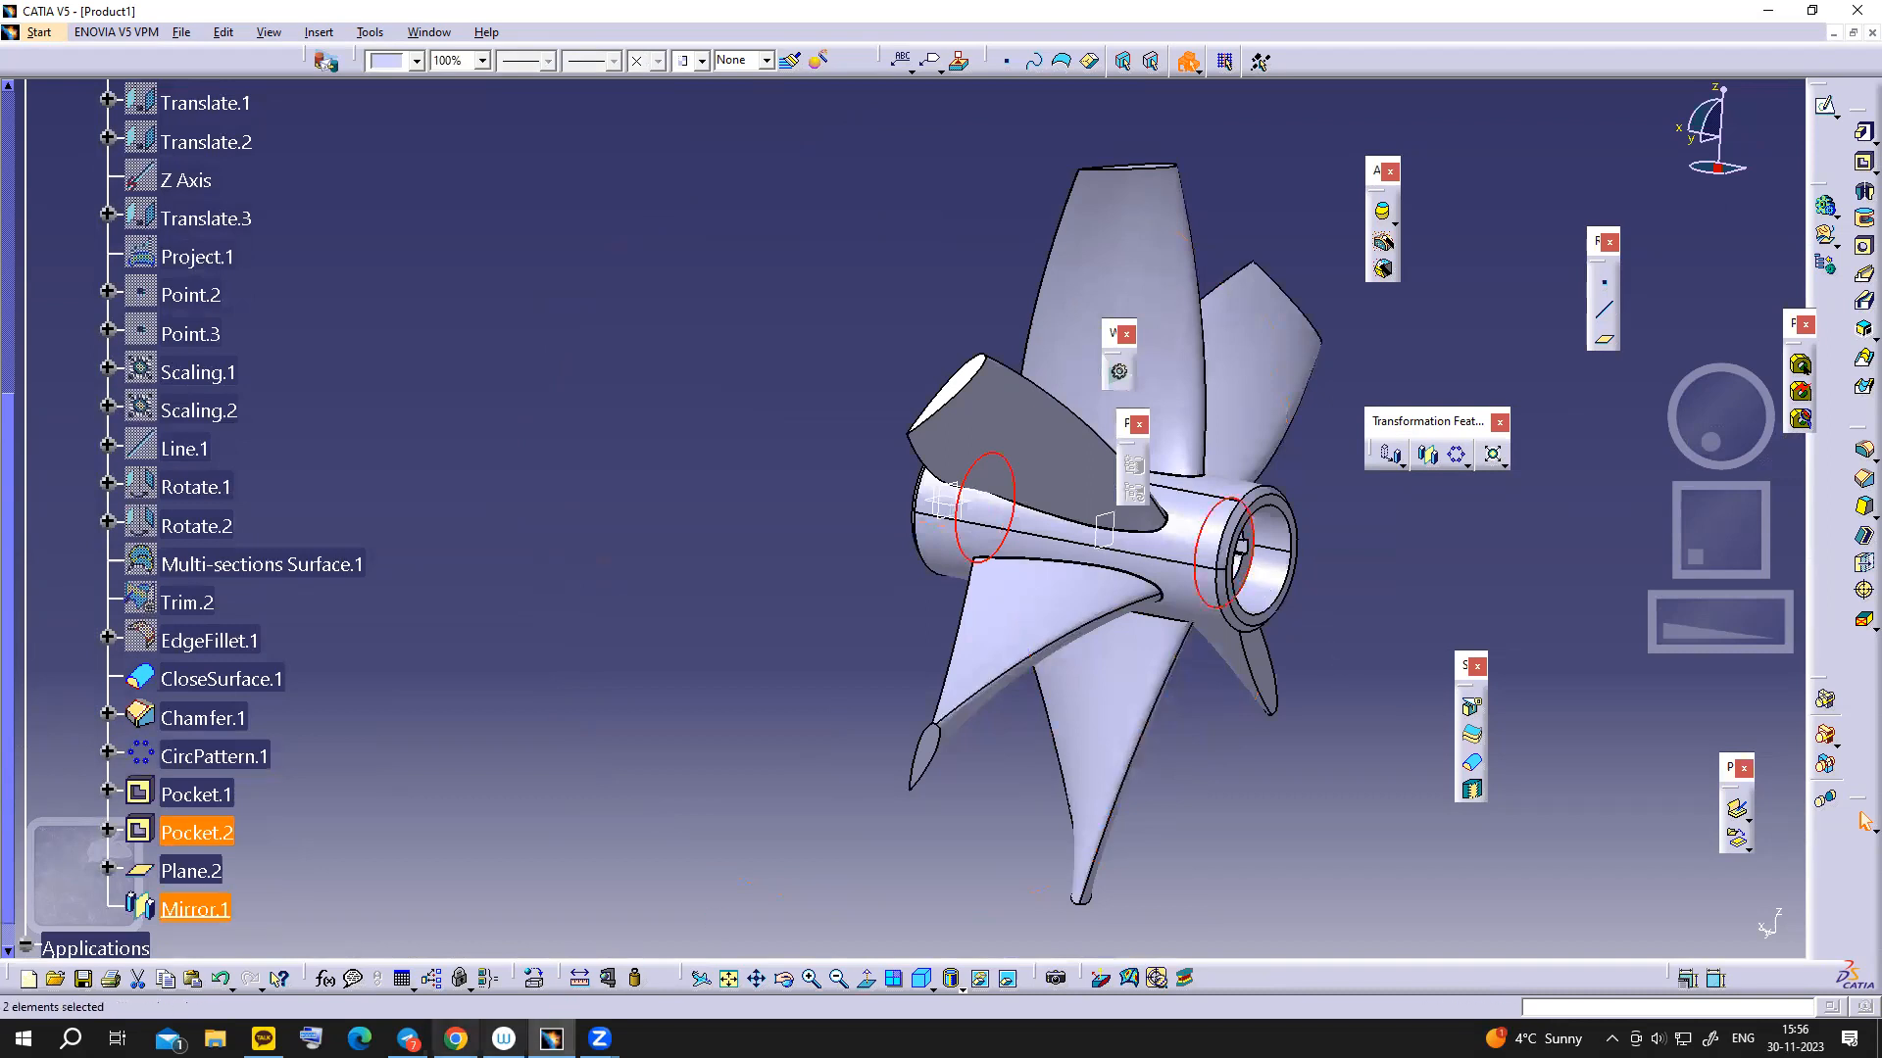
mouse_move(456, 1039)
click(454, 955)
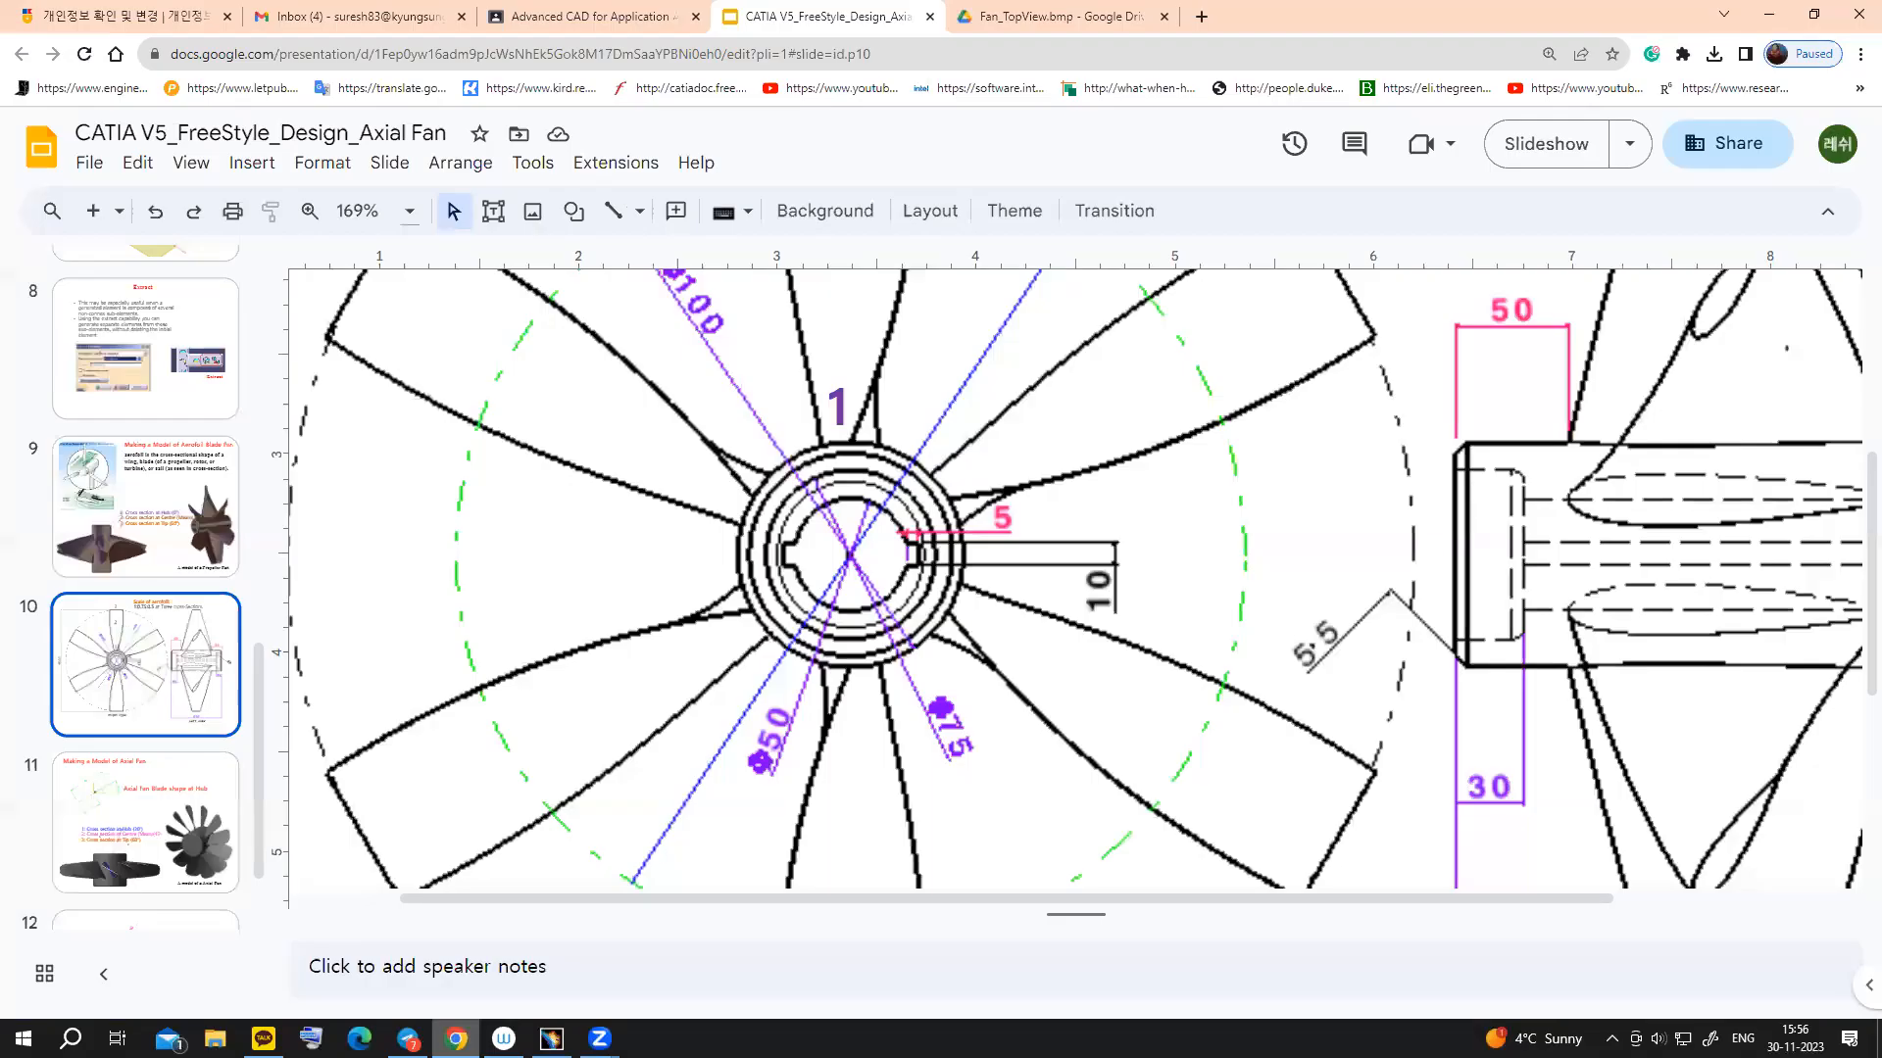
ctrl+scroll(1495, 614, down, 2)
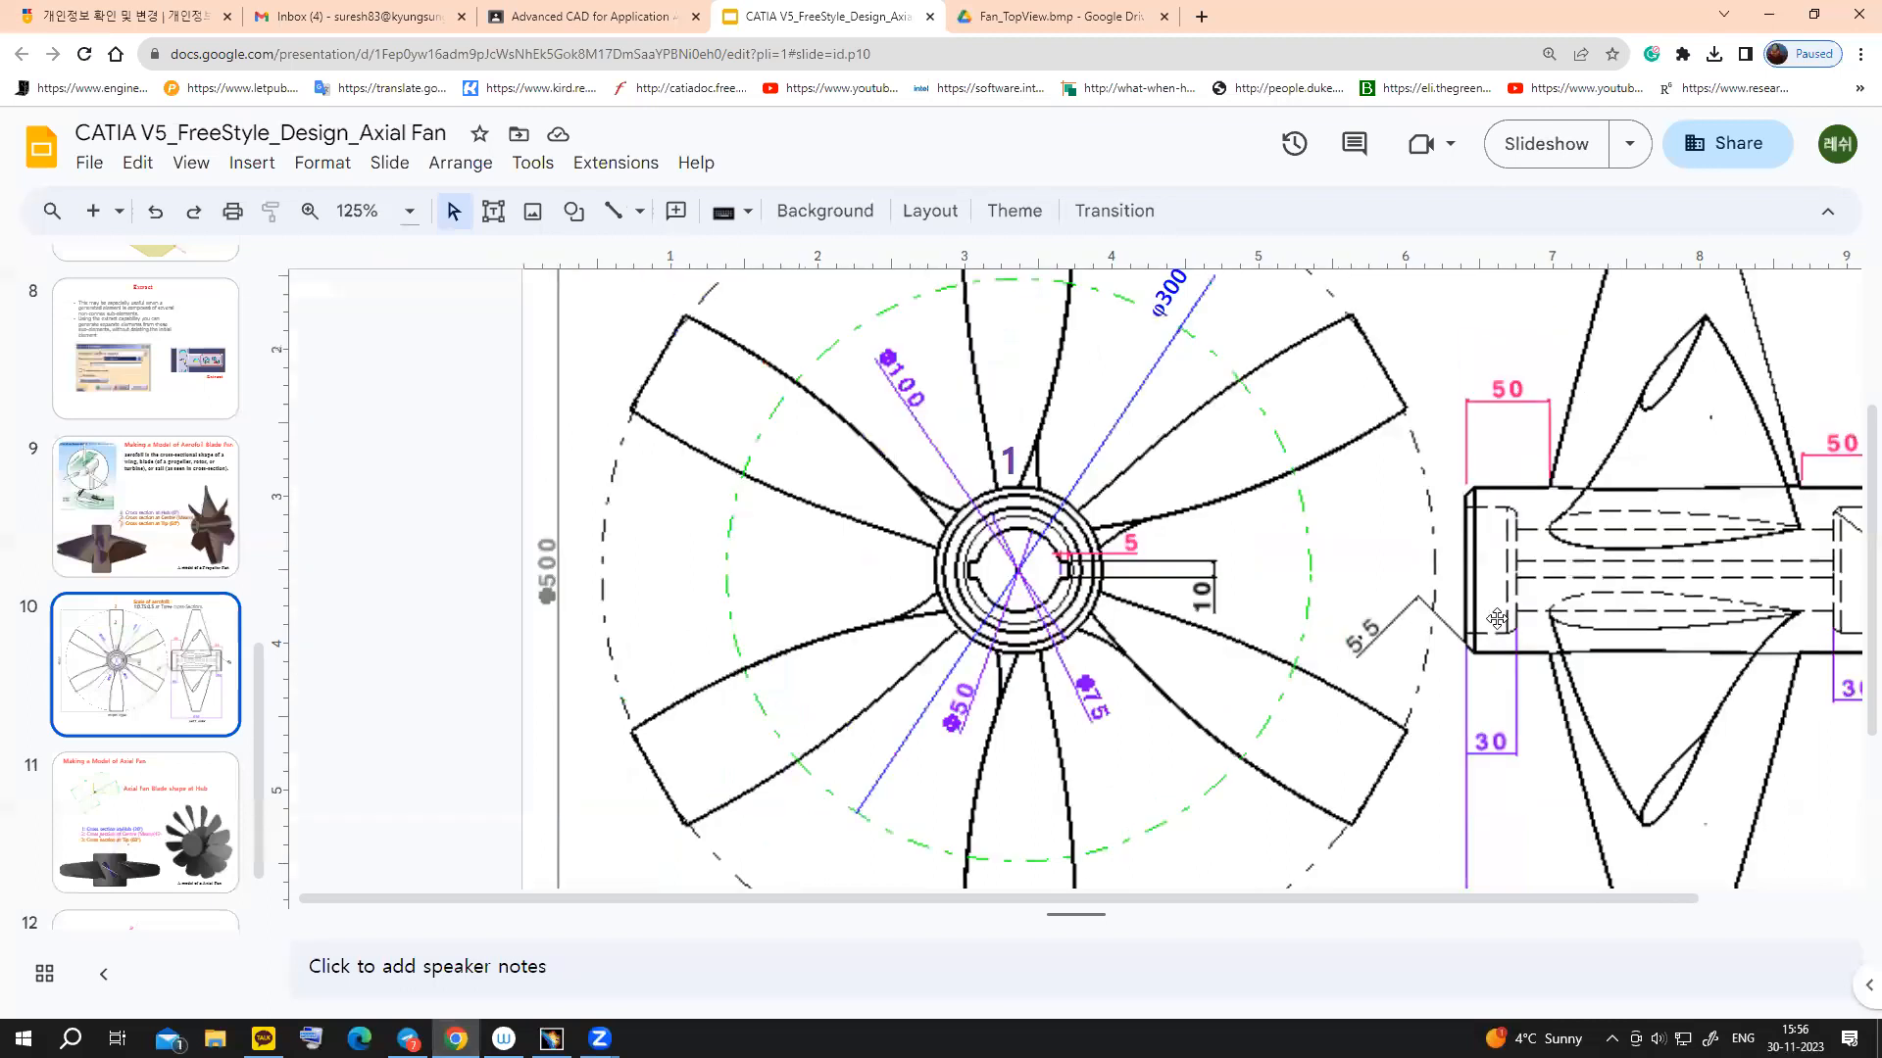
ctrl+scroll(1497, 619, down, 1)
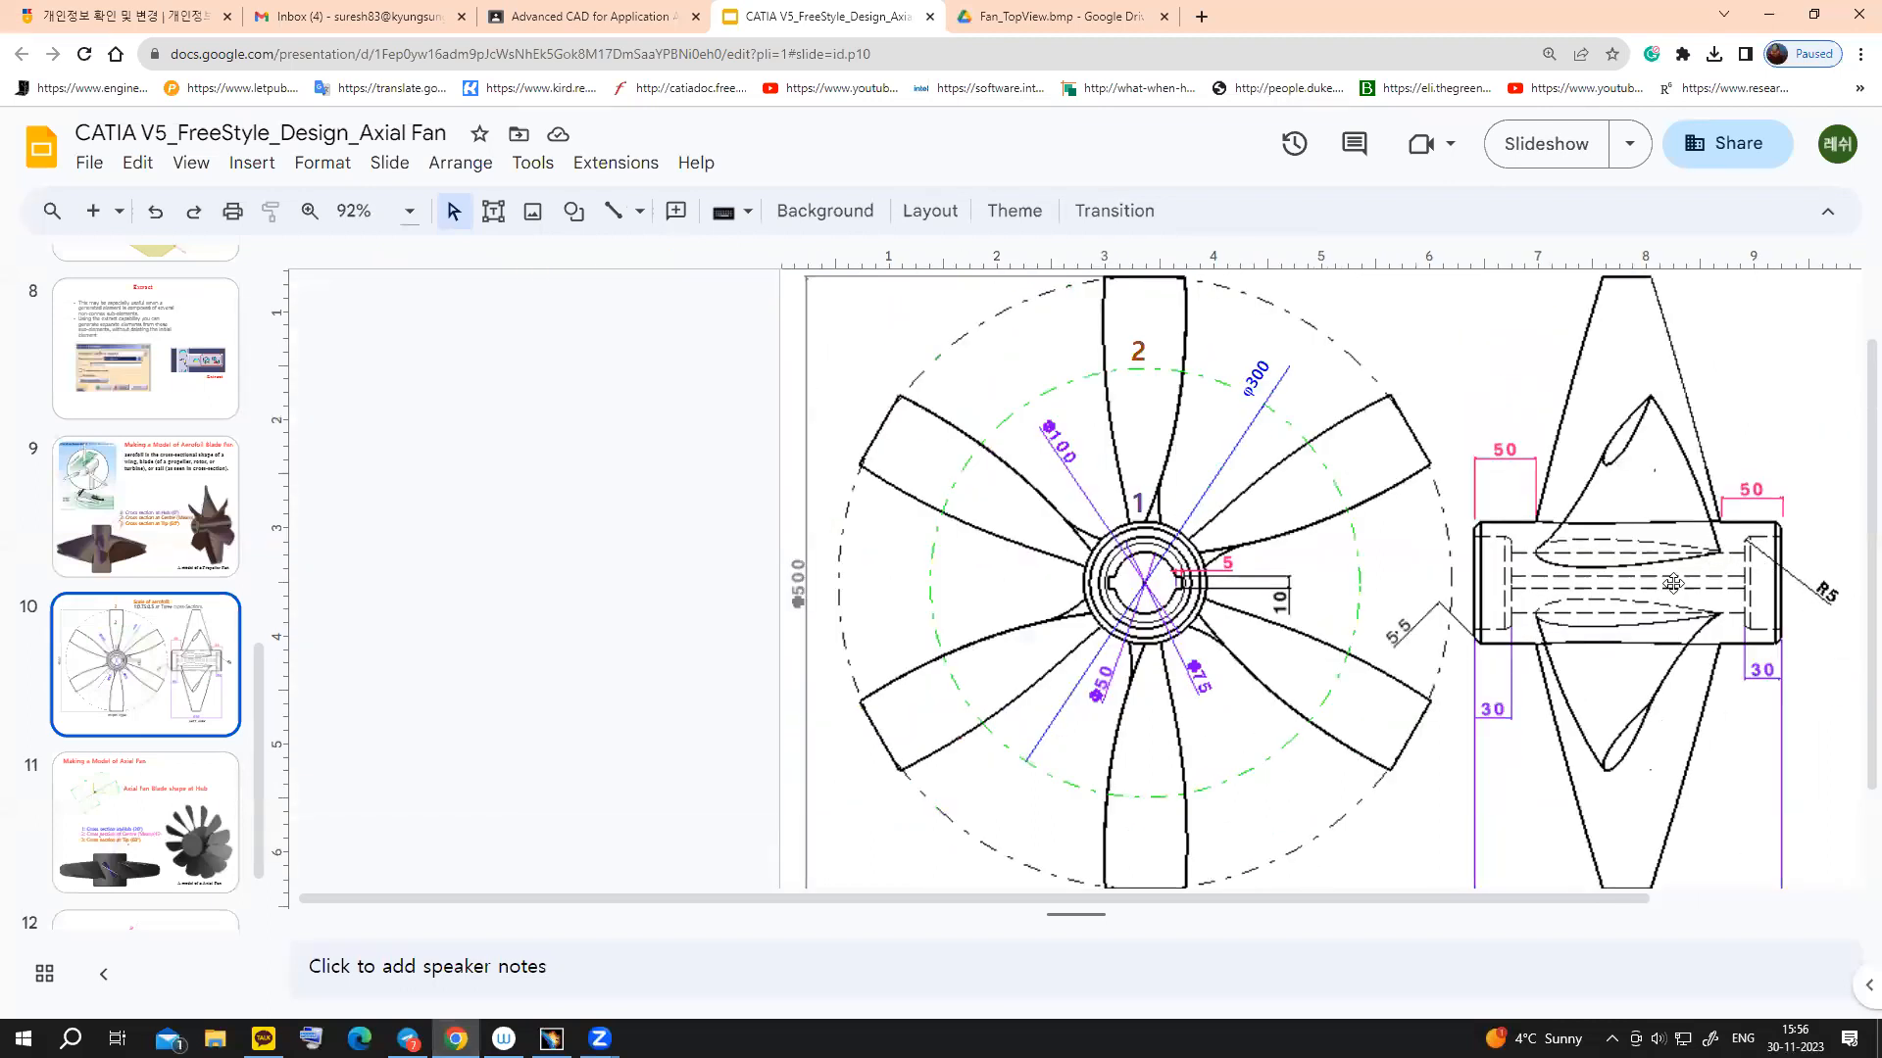
click(552, 1039)
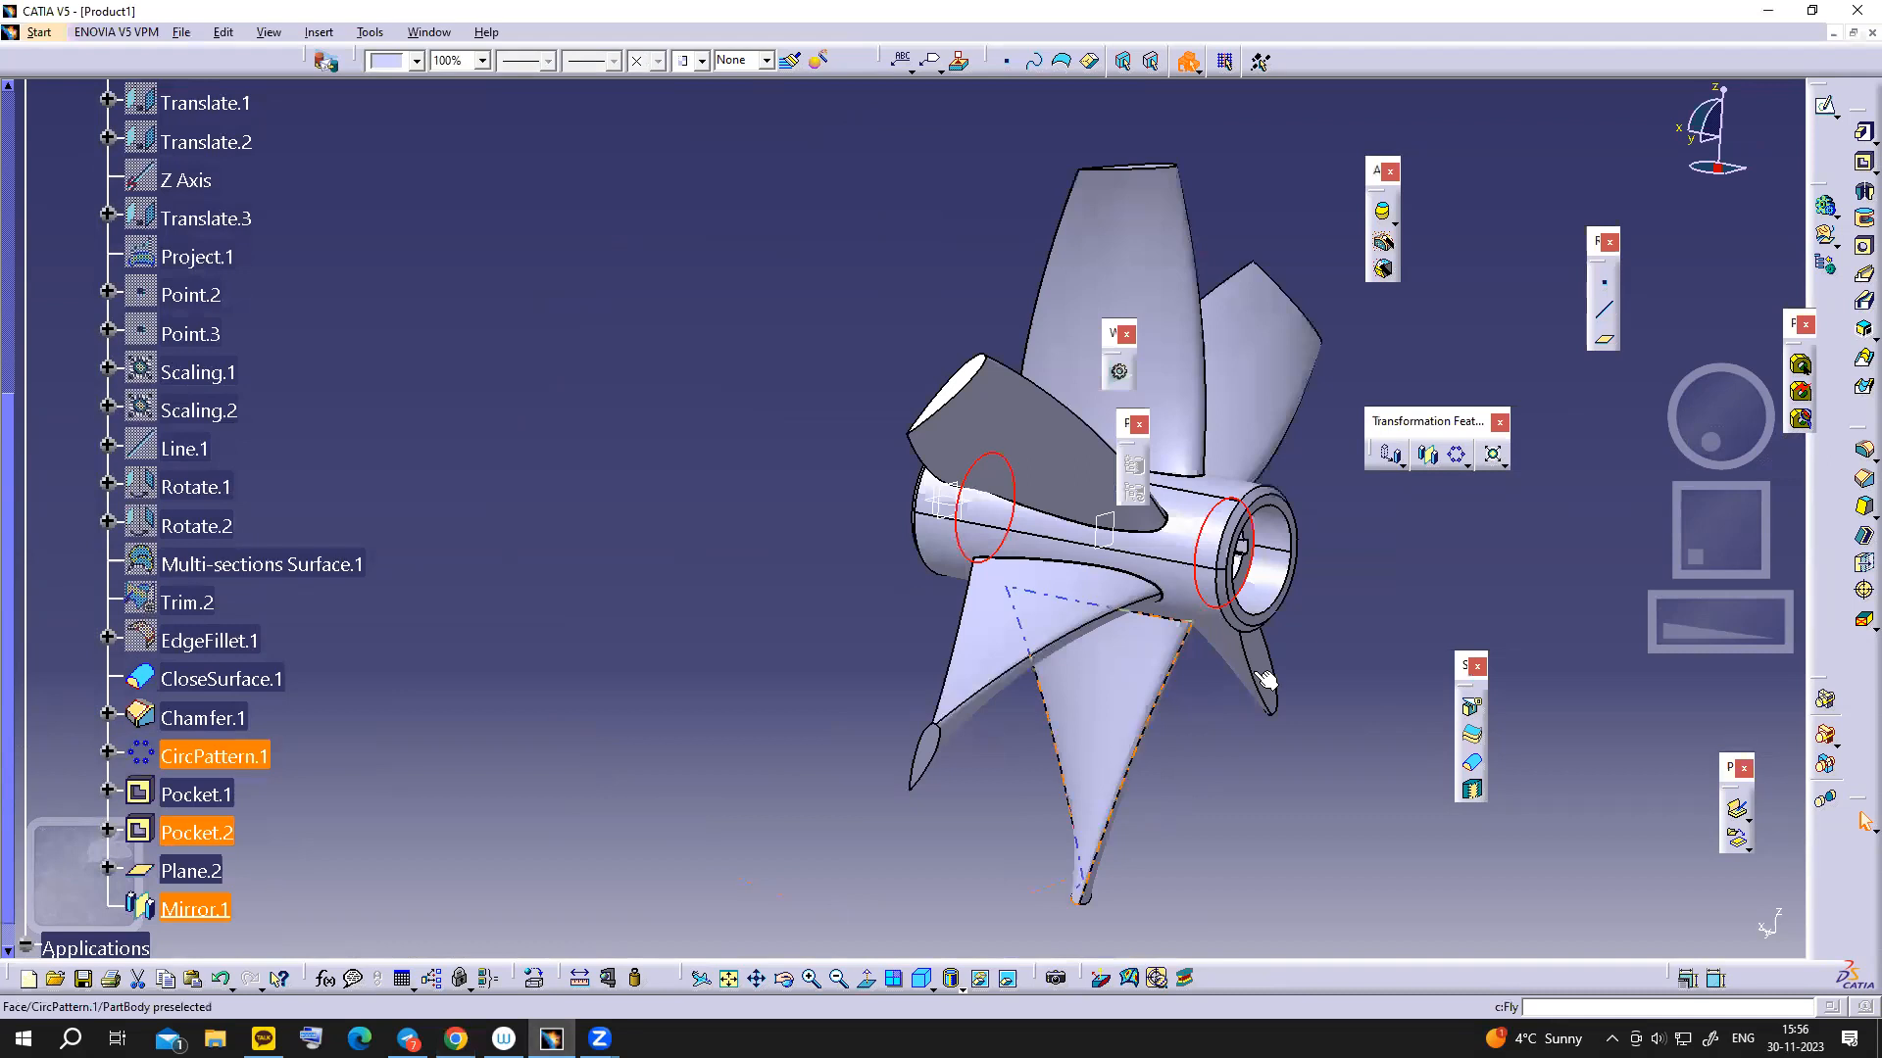
click(1863, 449)
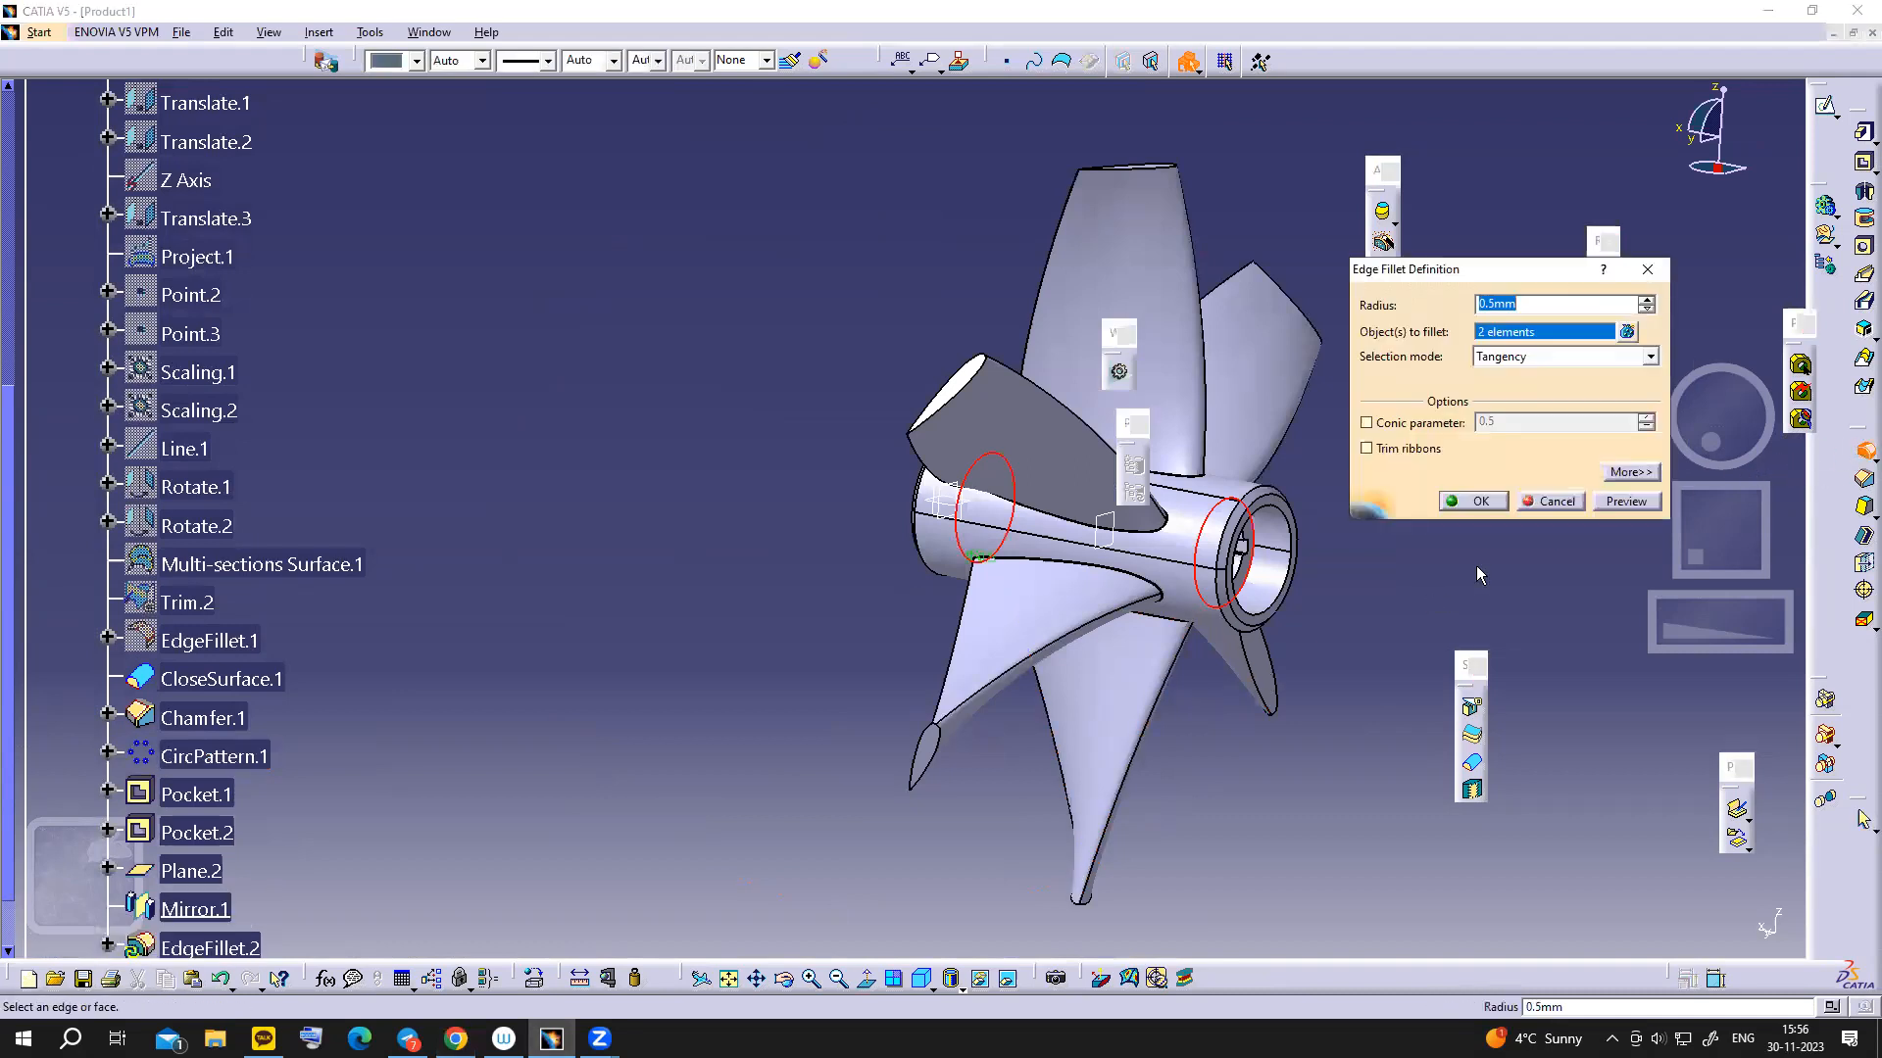
click(1504, 305)
text(5)
click(1475, 502)
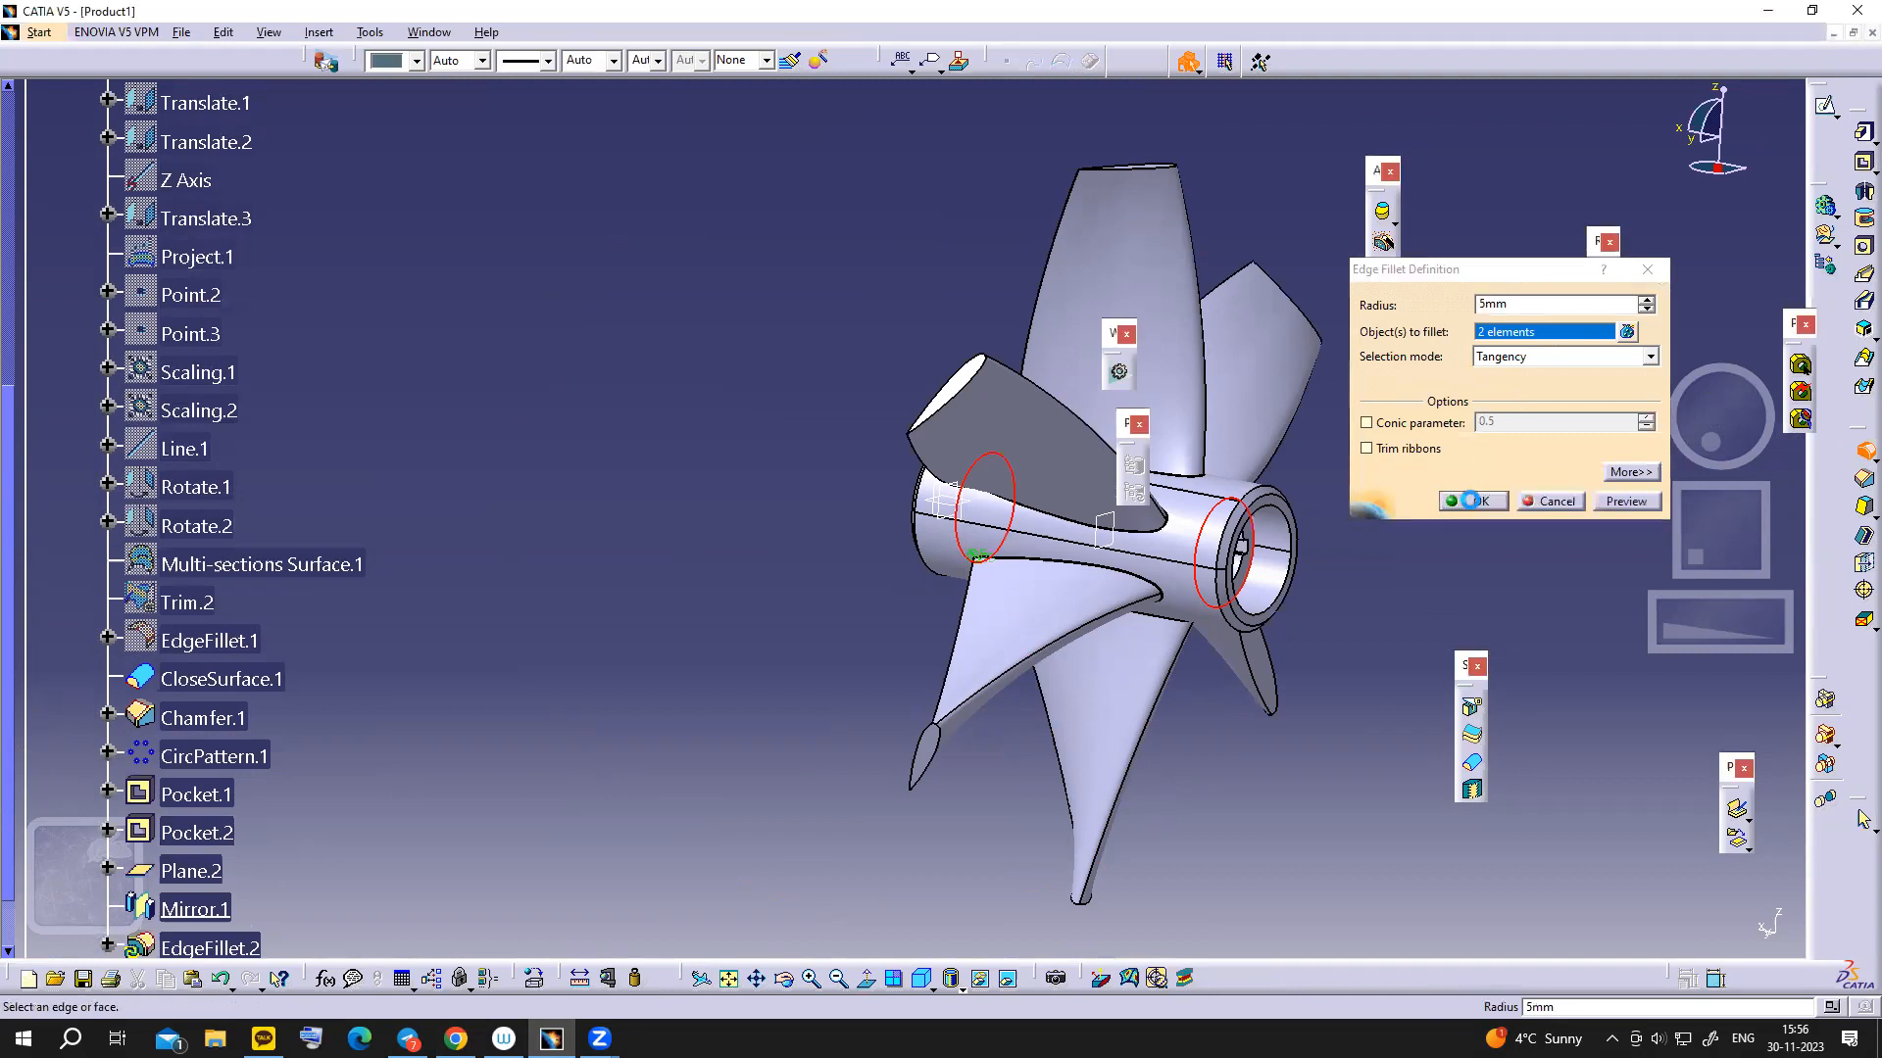